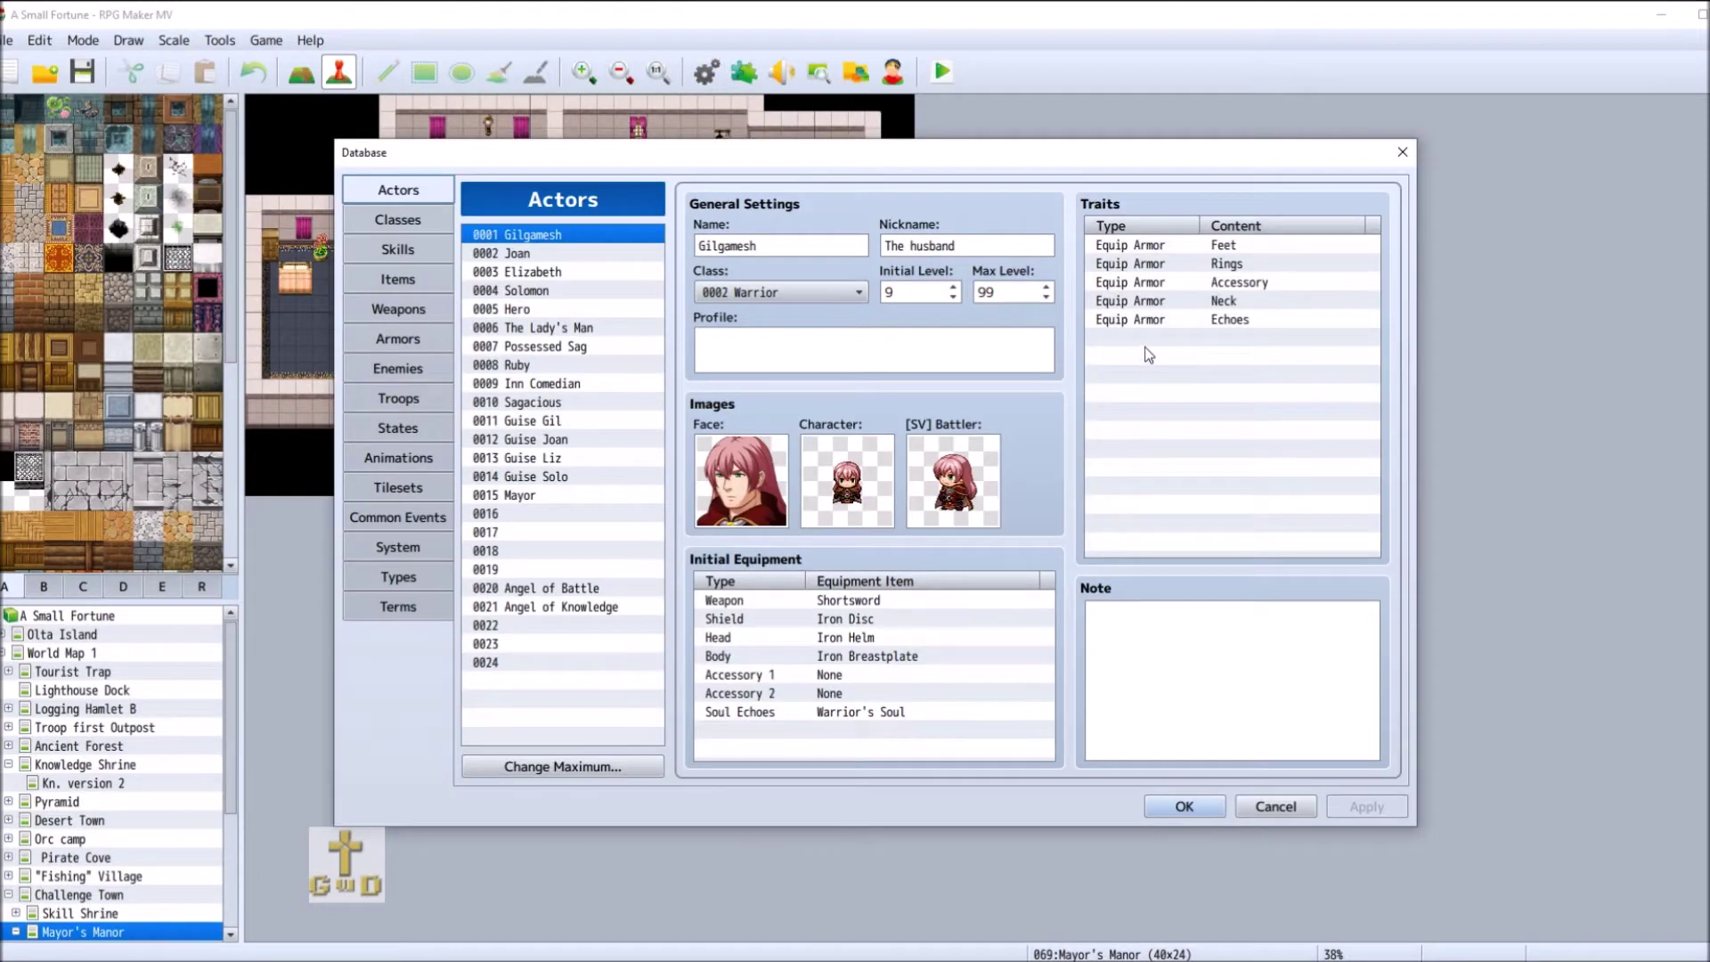
- Review the class entries in the database, checking the skills, traits and notes of Duelist / Burglar, Warrior, Elementalist, Priest and Scout
left_click(398, 249)
left_click(398, 219)
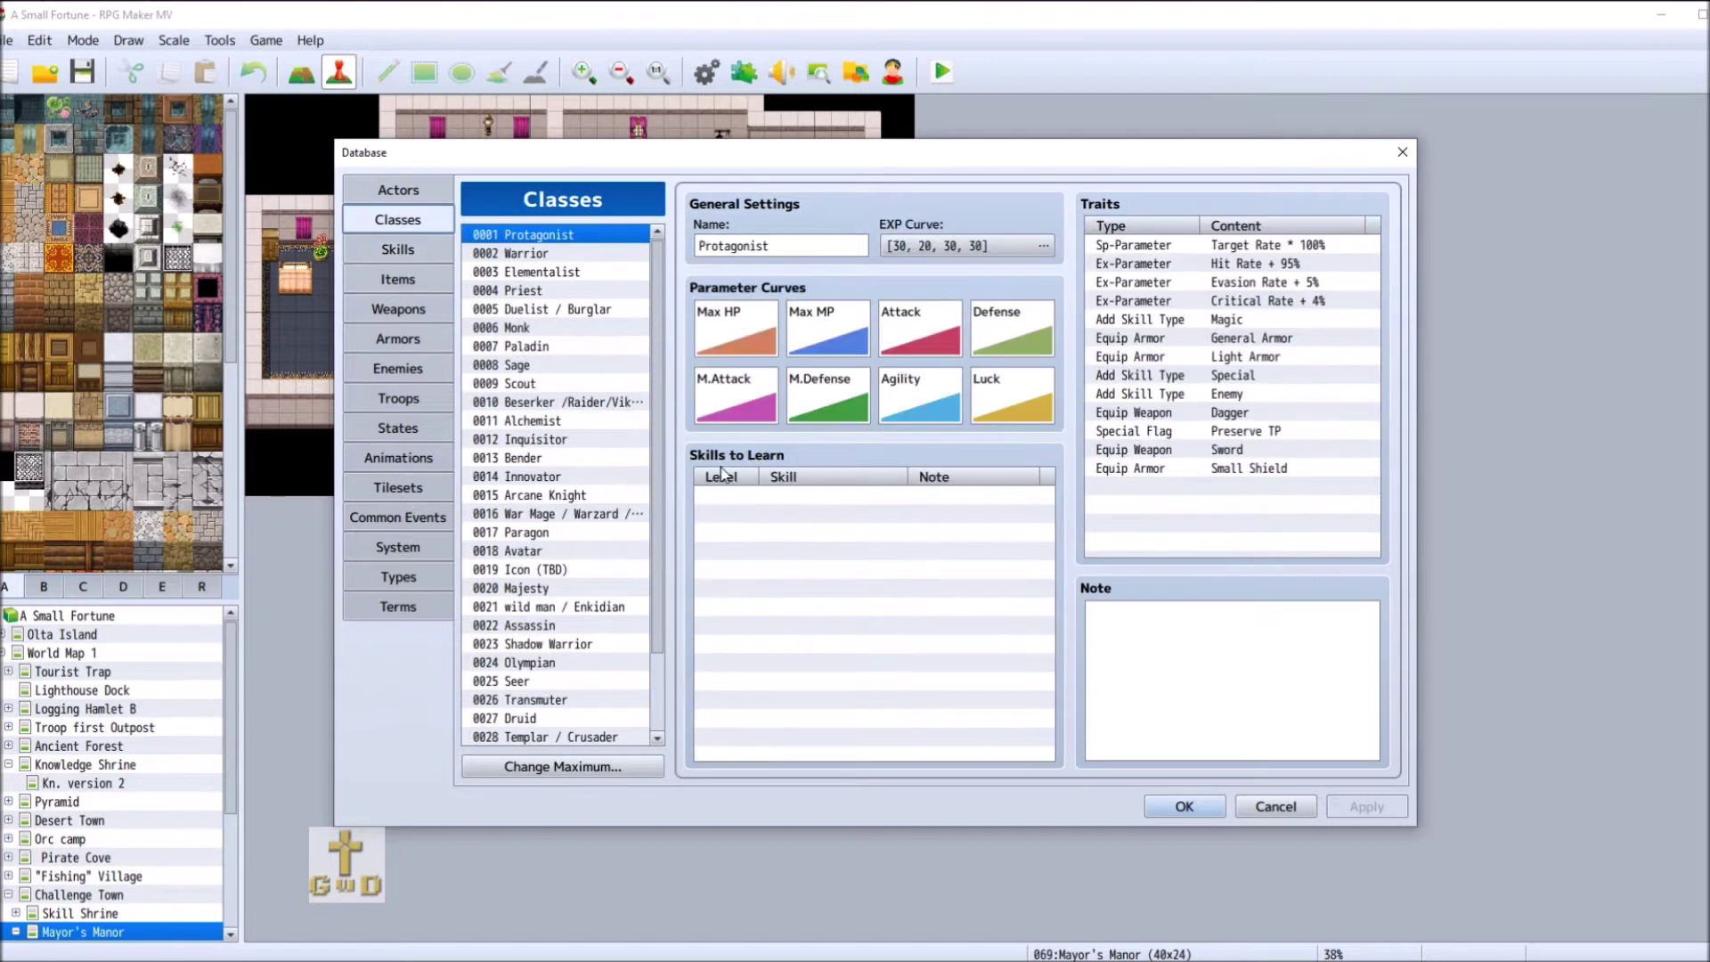
mouse_move(721, 474)
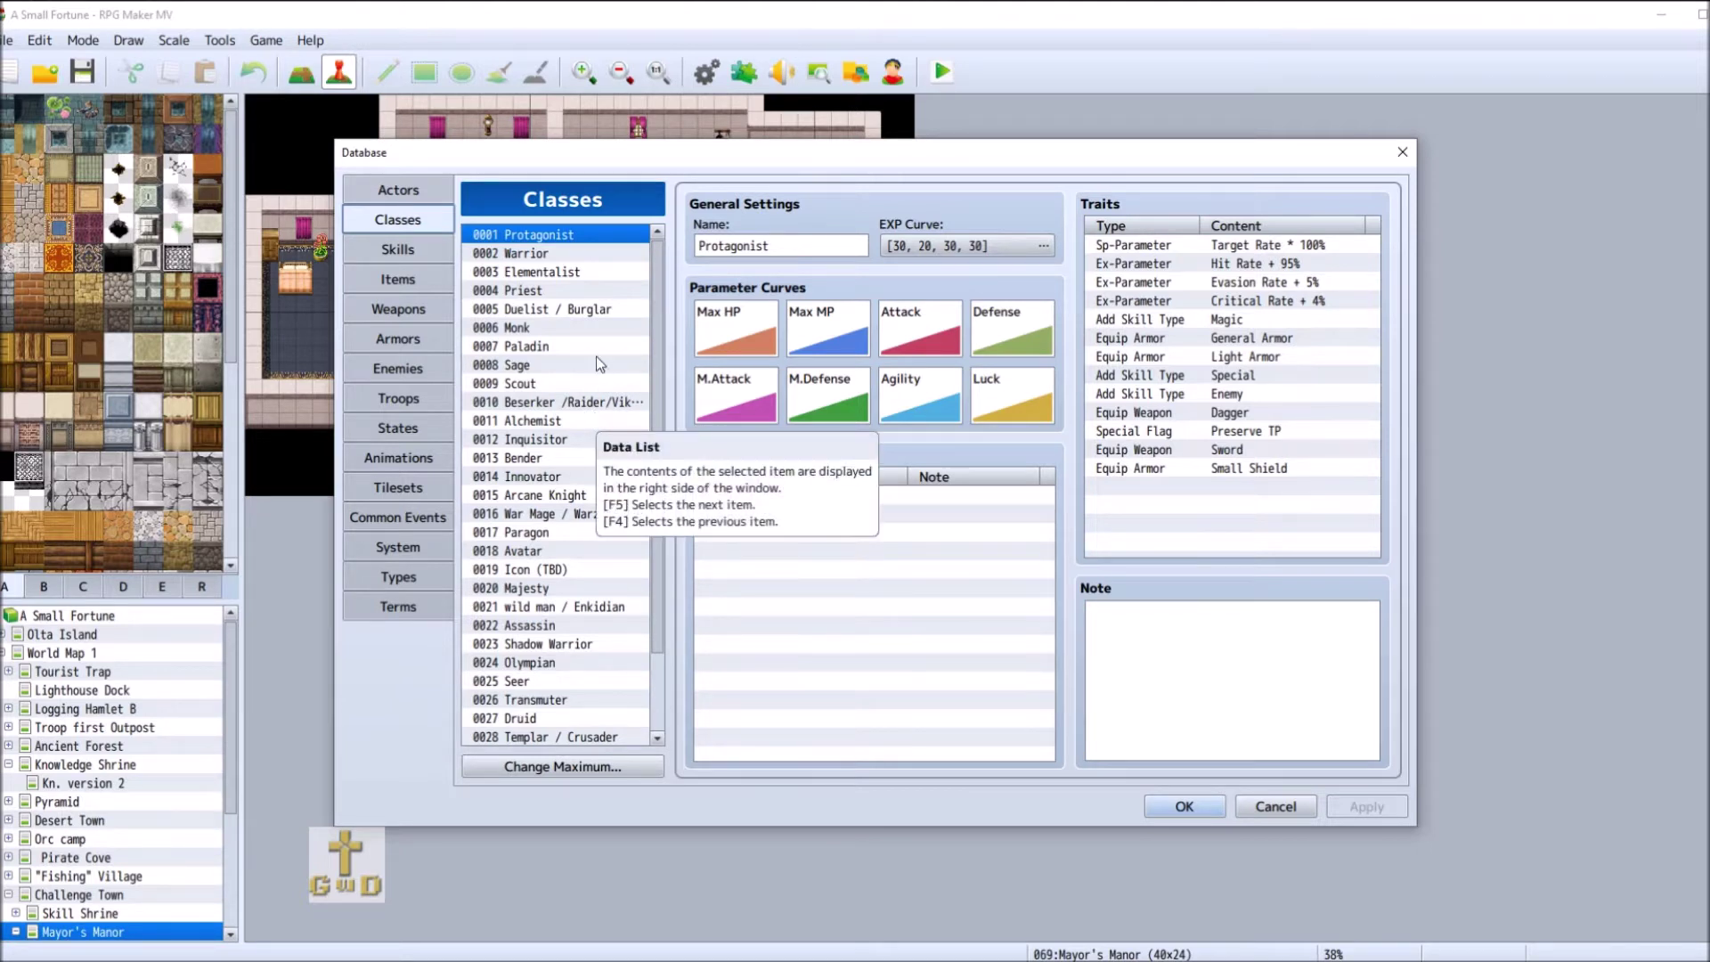
left_click(570, 311)
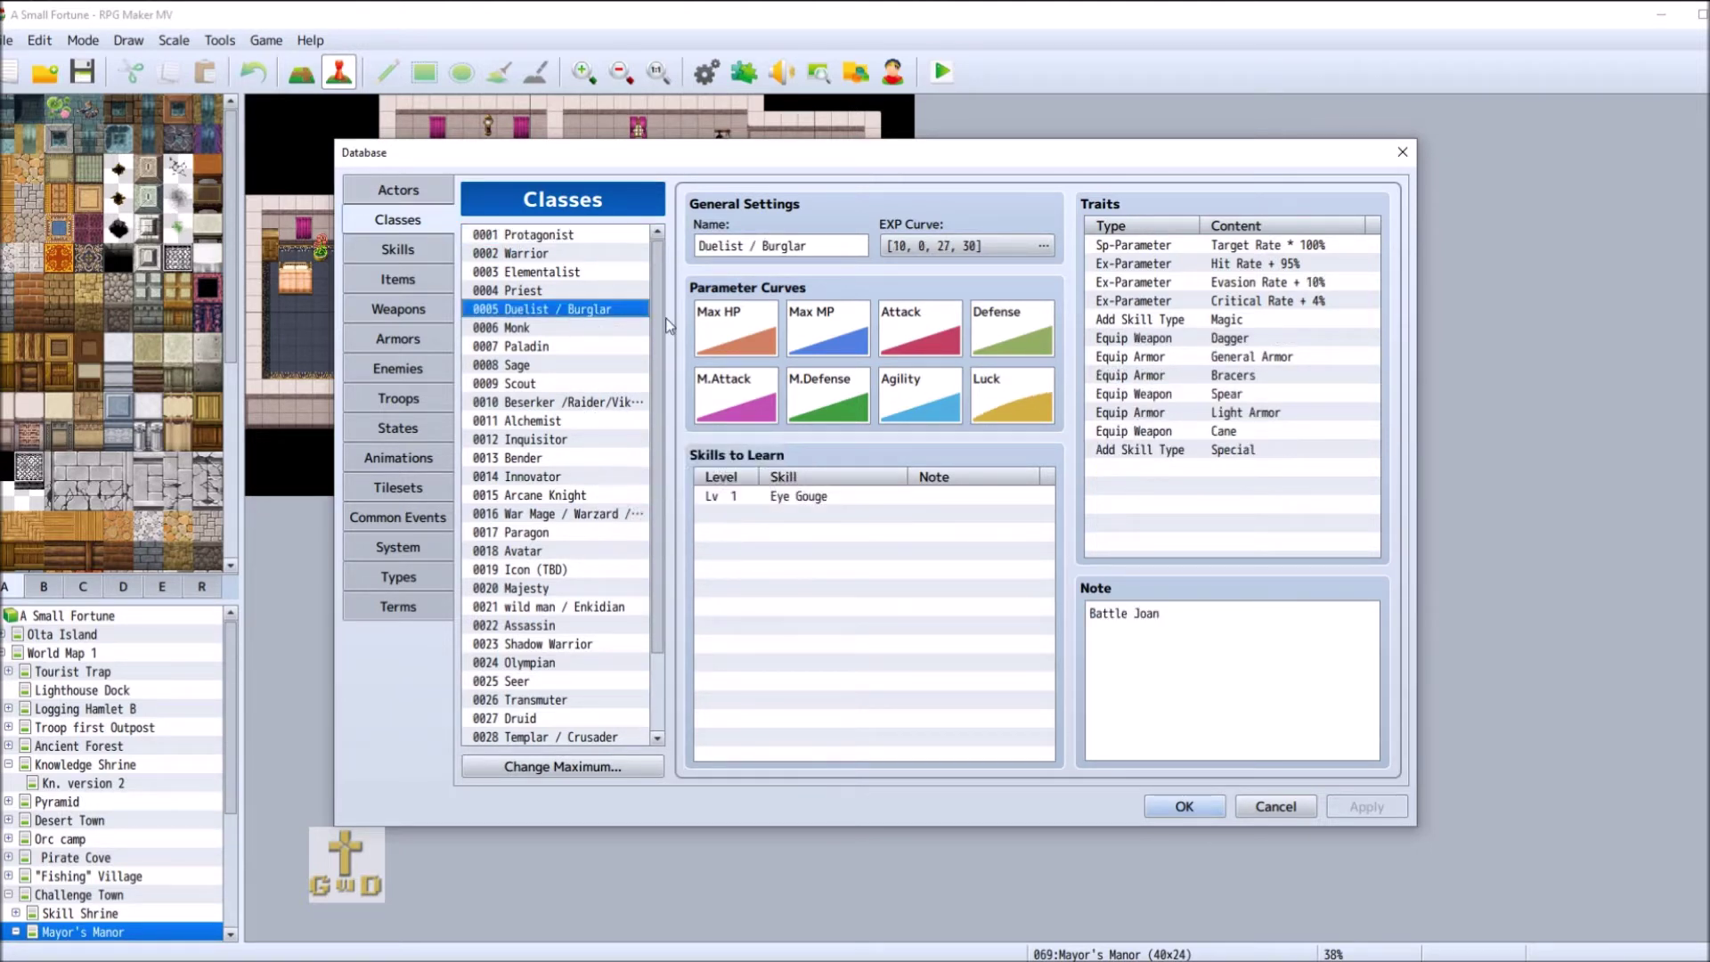
left_click(563, 254)
left_click(570, 272)
left_click(572, 287)
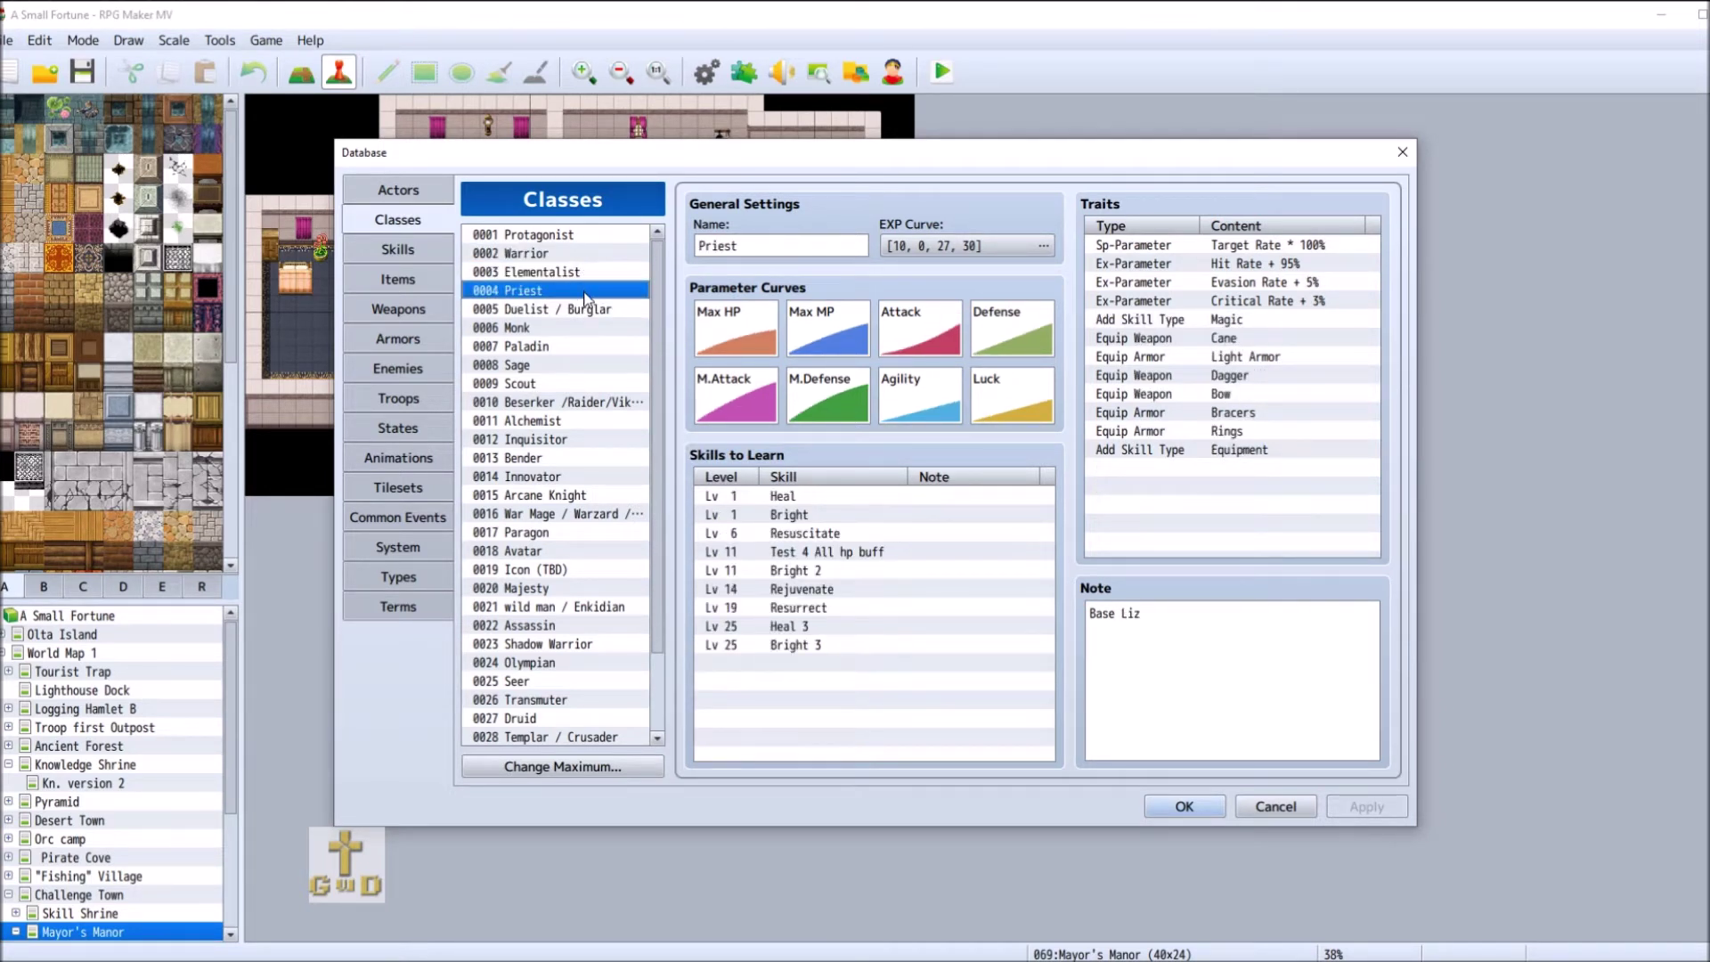
left_click(583, 384)
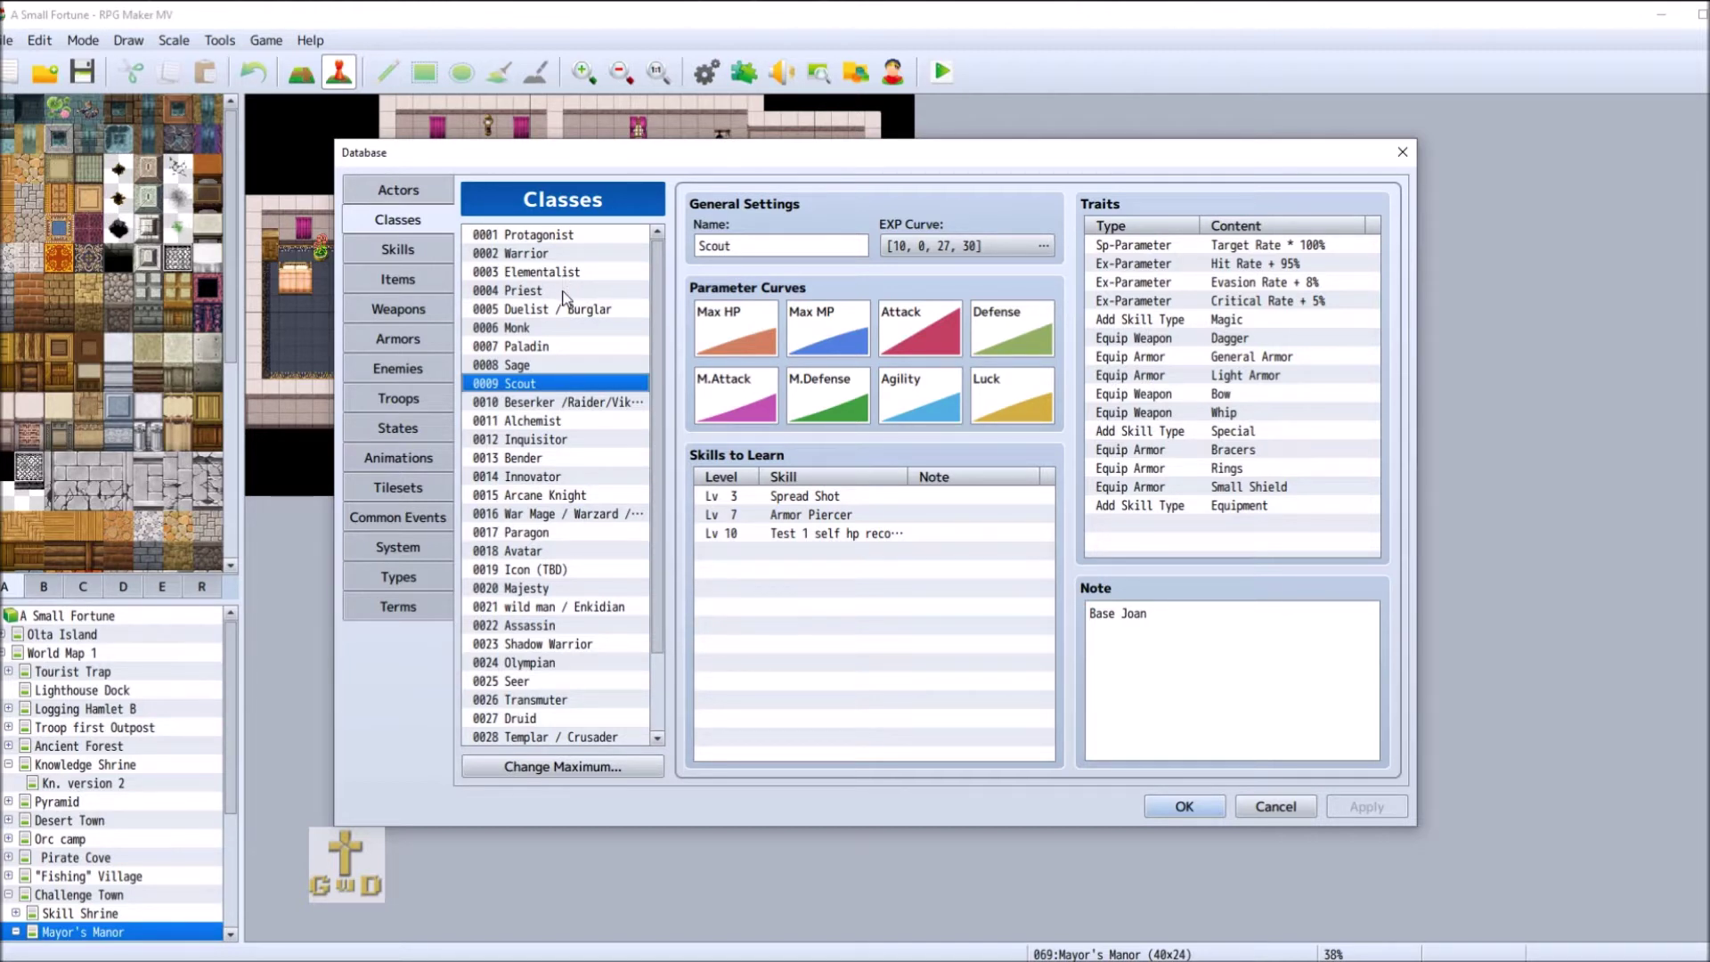
triple_click(1158, 617)
left_click(1149, 613)
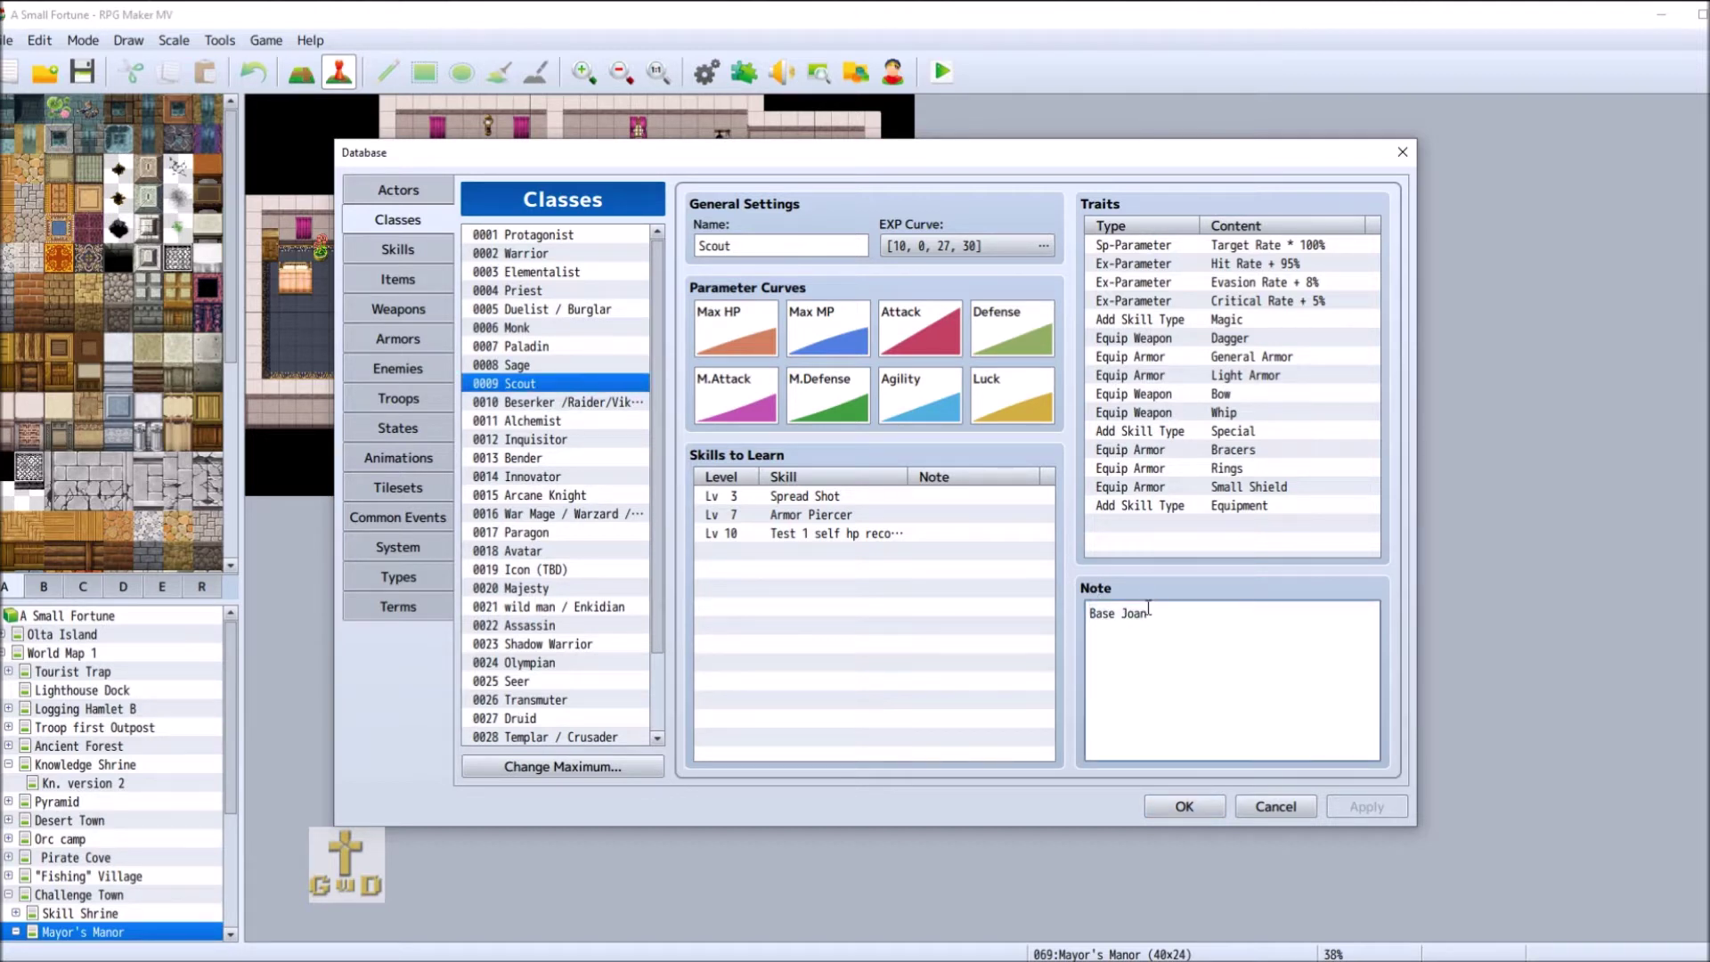
left_click(526, 253)
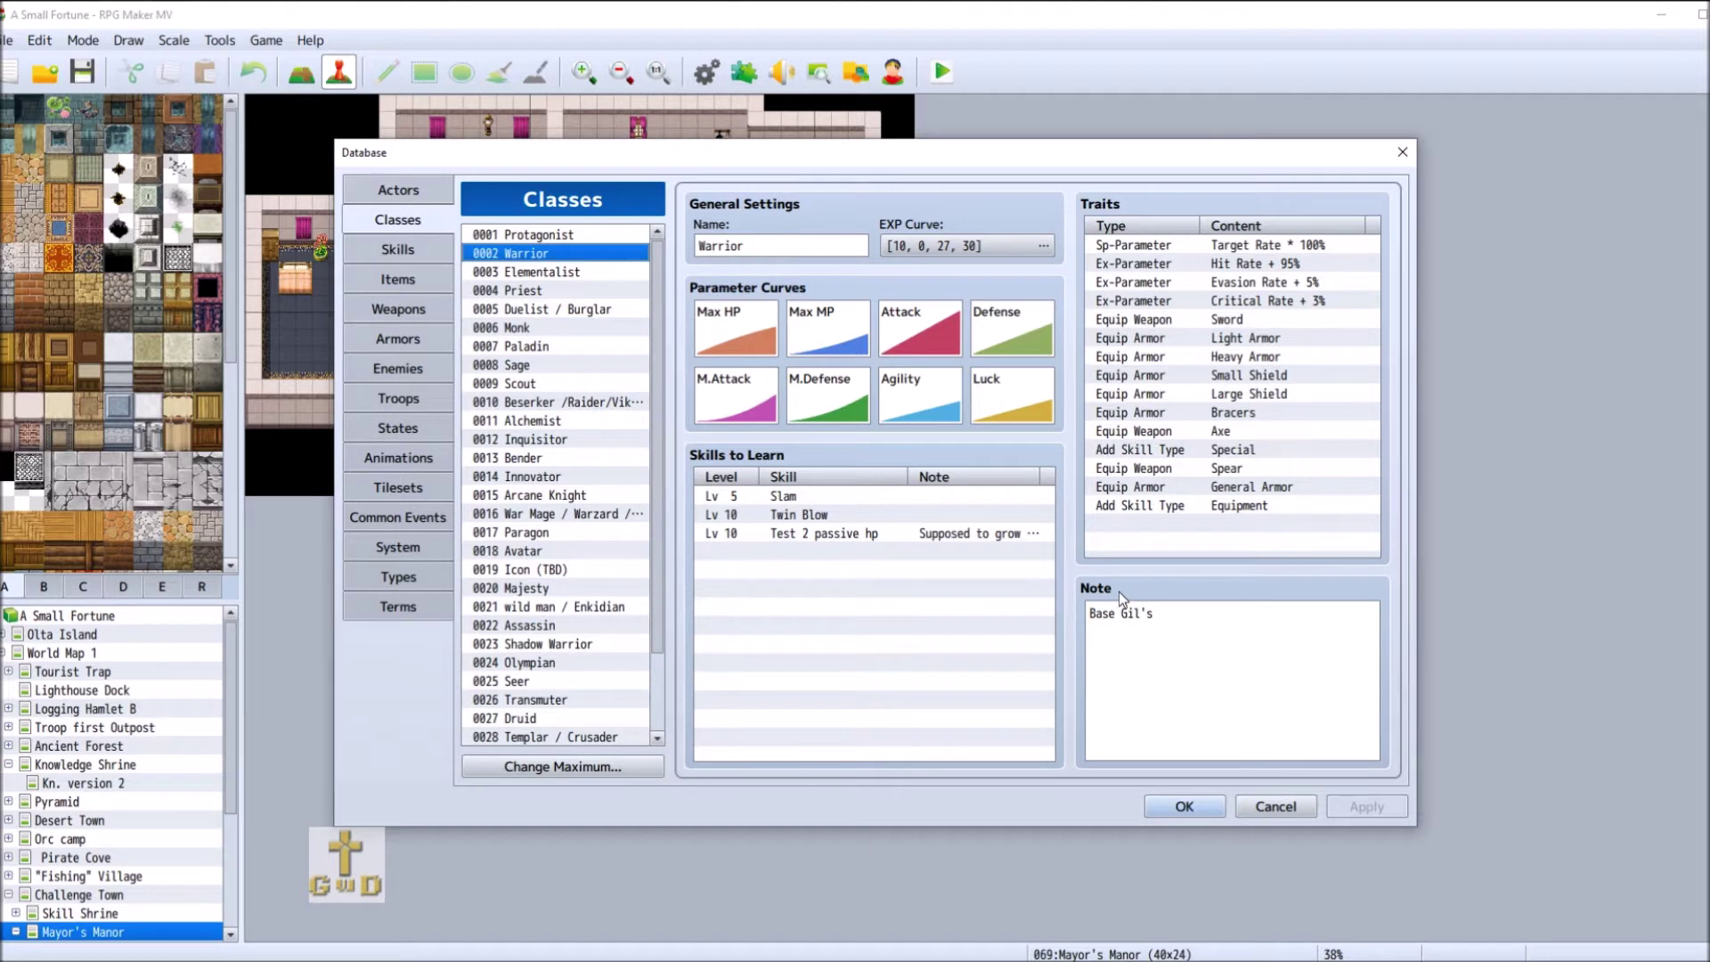
left_click(594, 273)
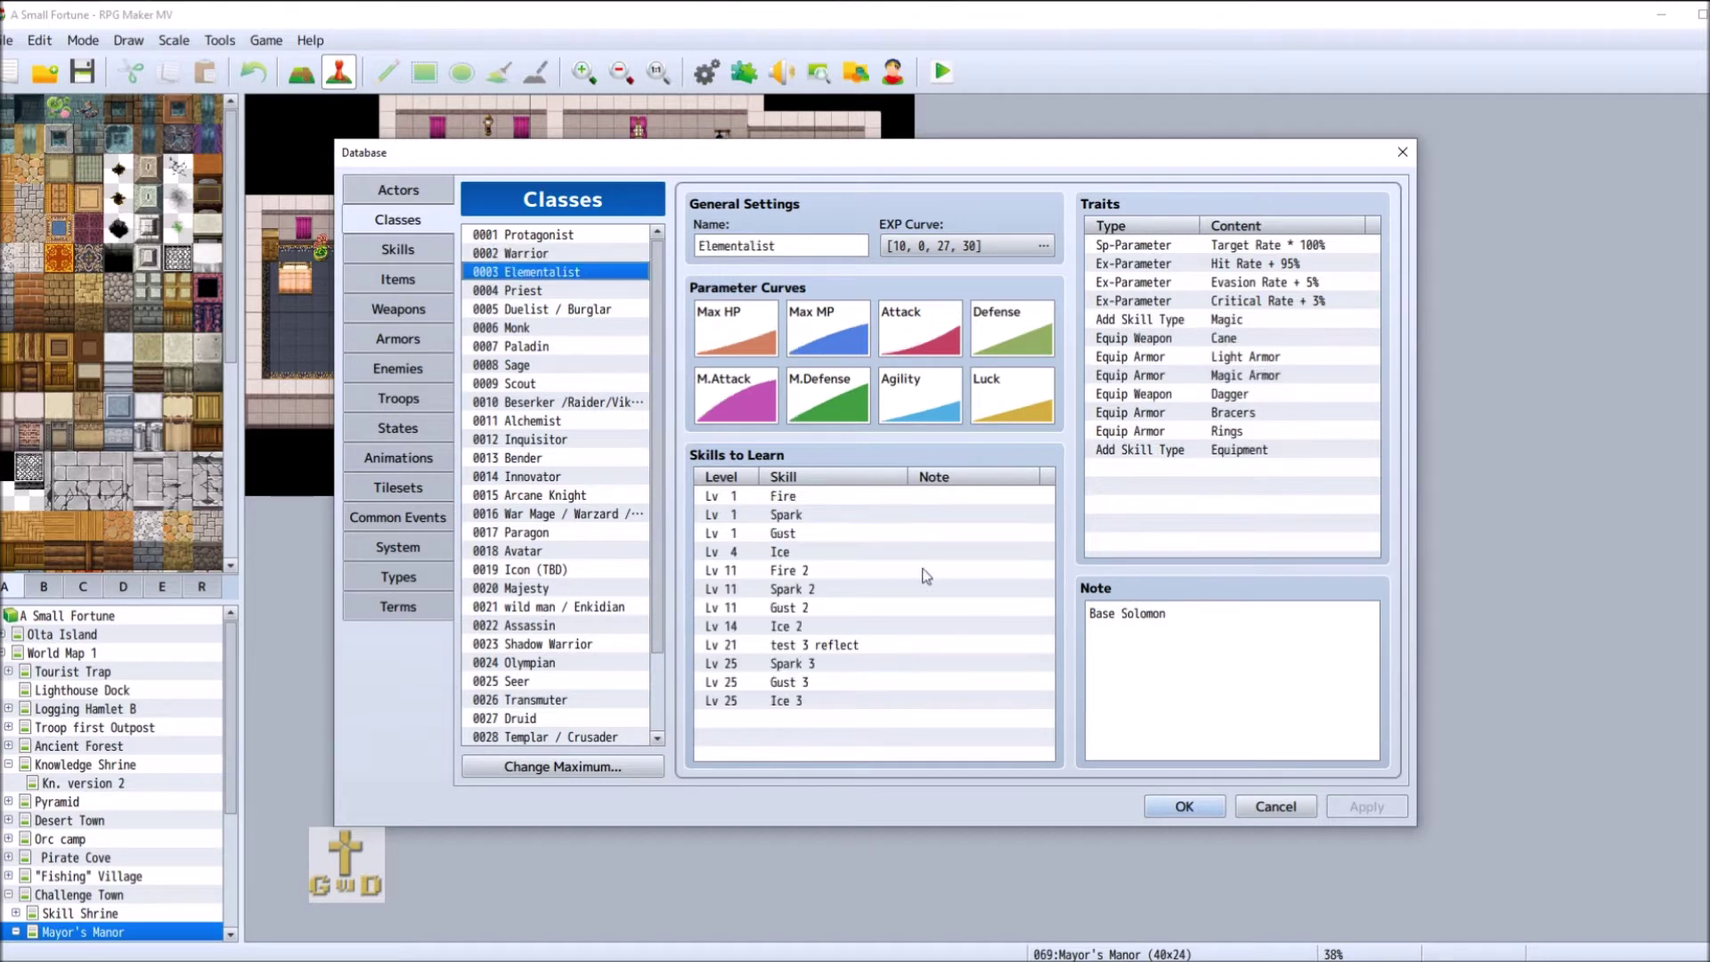
- Replace the character's short name in the Priest class's note with "Eli", keeping the word "Base" before it
left_click(543, 290)
triple_click(1159, 612)
left_click(1160, 613)
key("BackSpace")
key("BackSpace")
key("BackSpace")
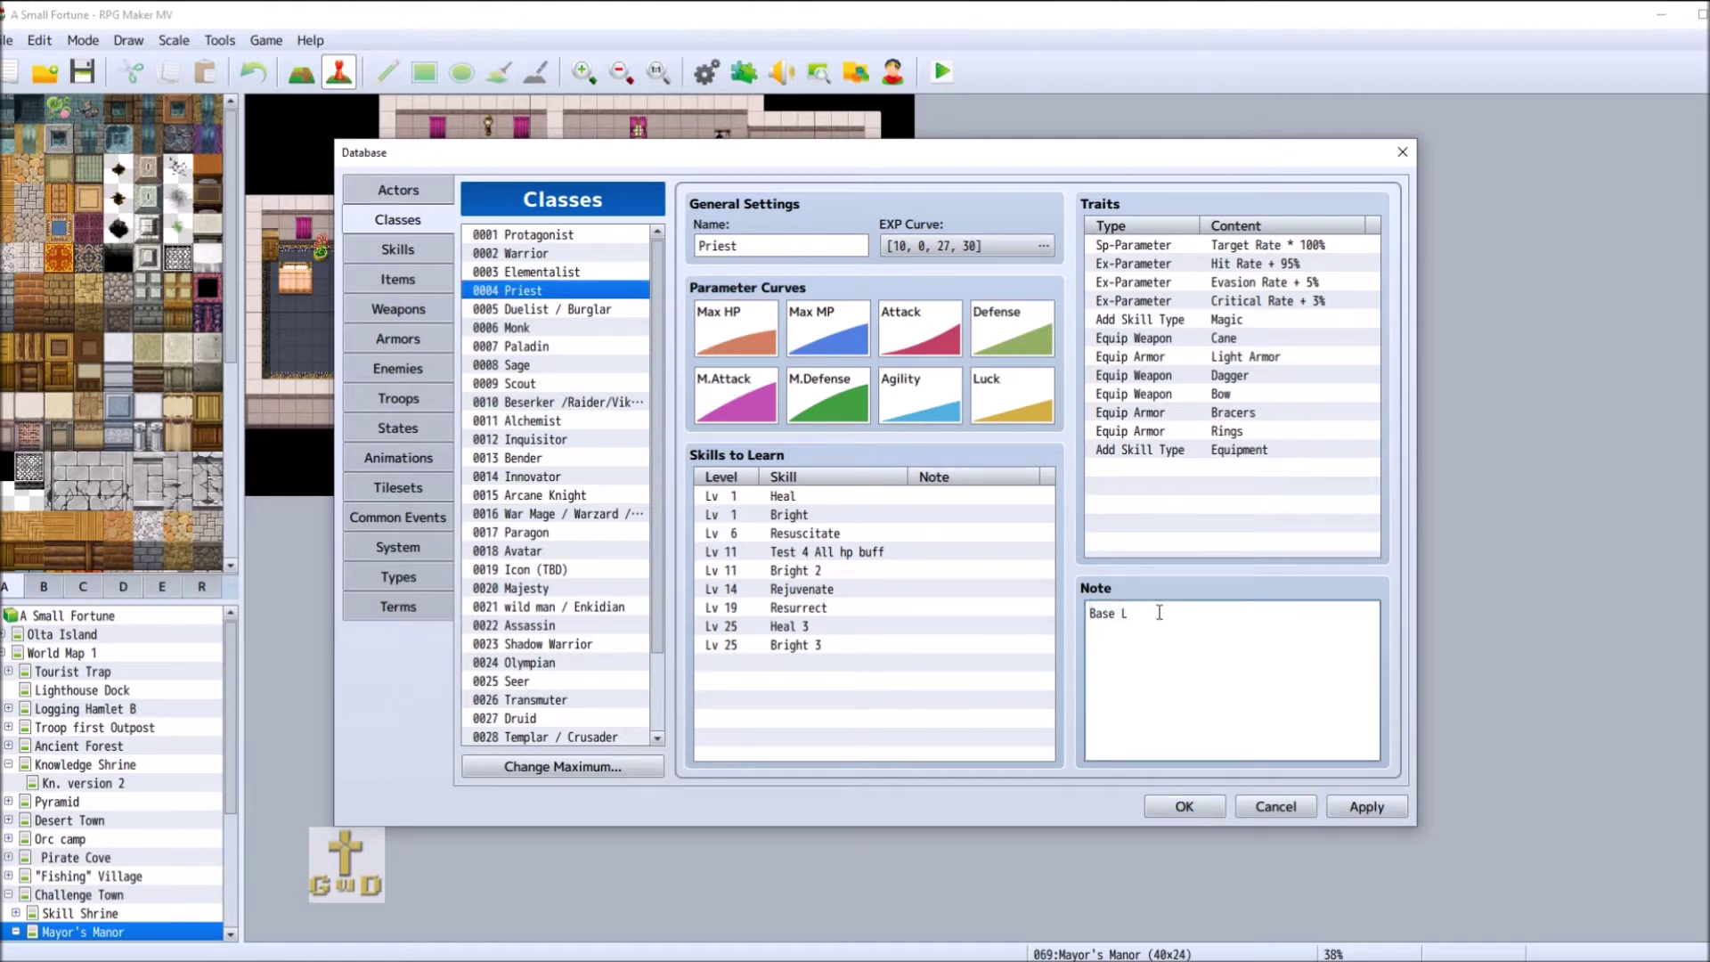
type("Eli")
- Change the Warrior class's note to "Base Gilgamesh"
left_click(589, 272)
left_click(598, 258)
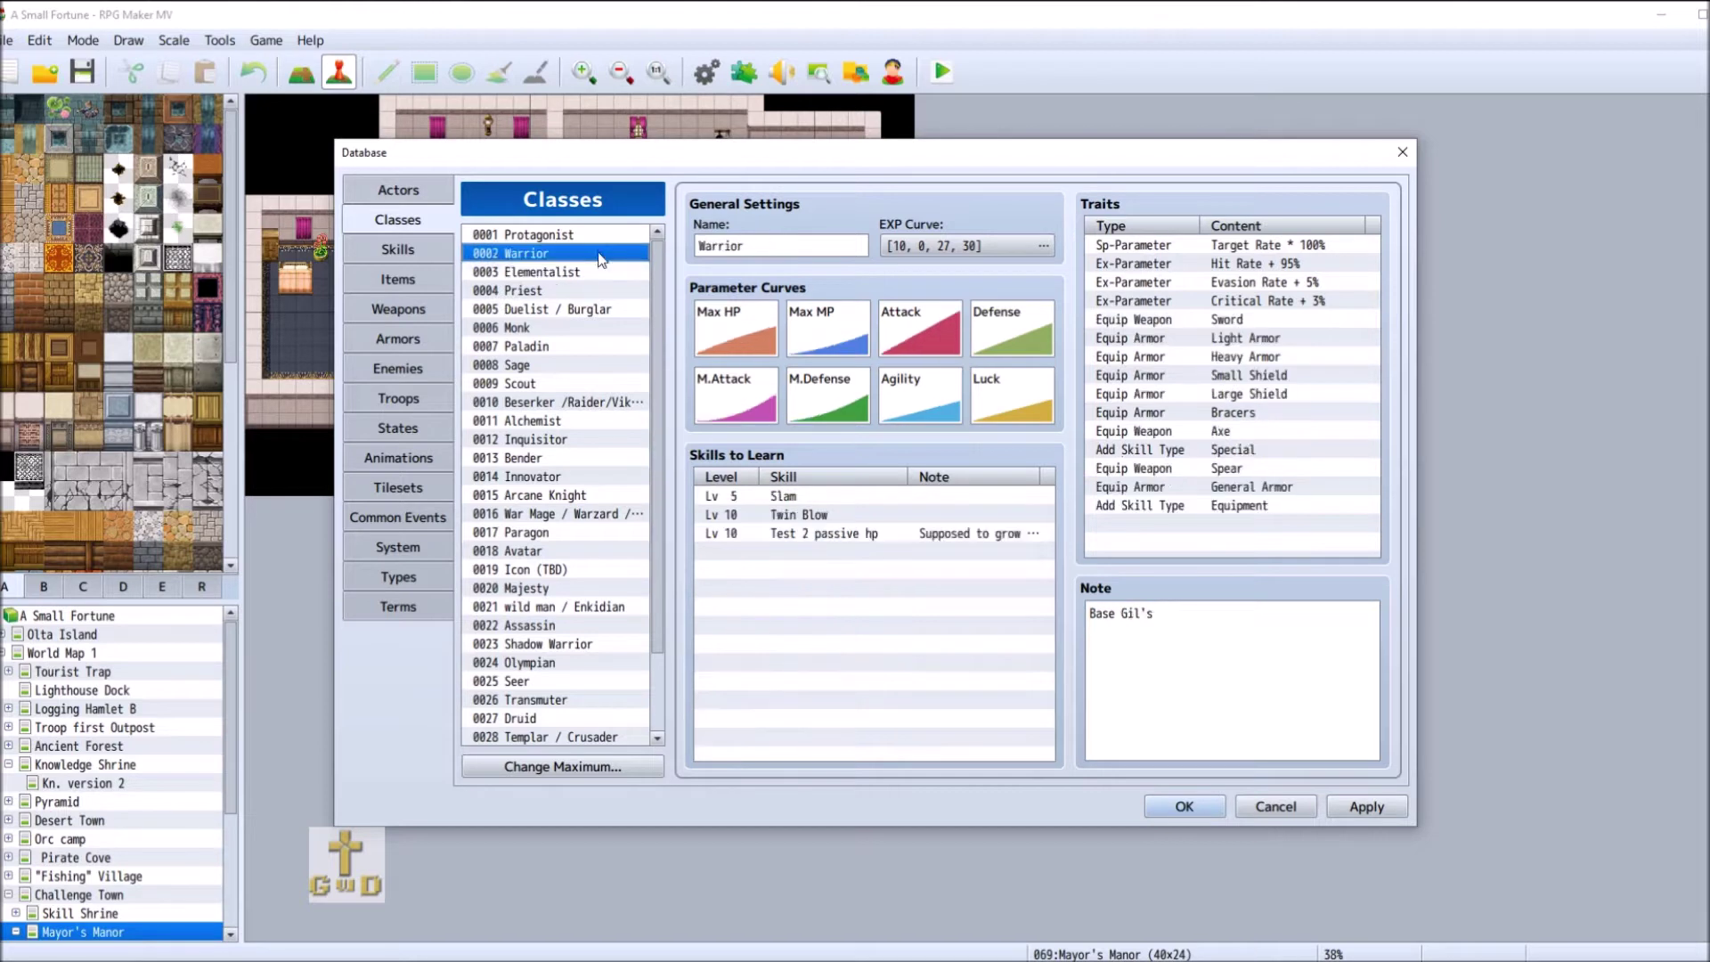
left_click(1161, 615)
left_click(1161, 615)
key("BackSpace")
key("BackSpace")
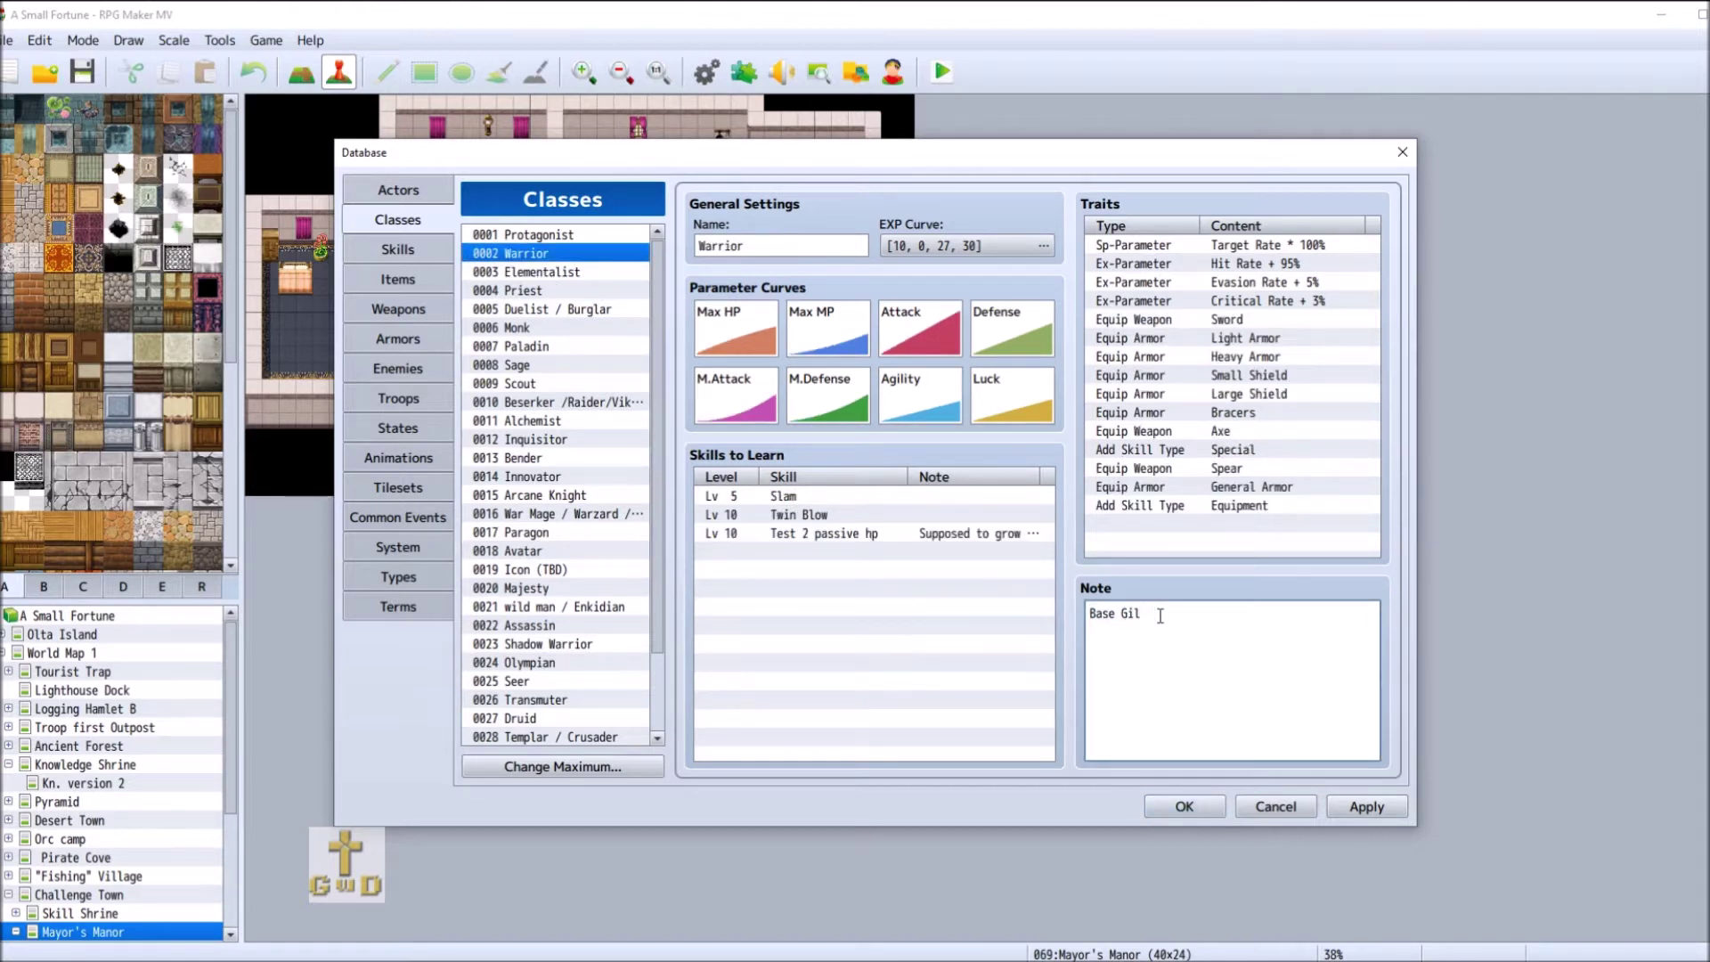
type("gamesh")
- Rename the Scout class to "Ranger"
left_click(603, 386)
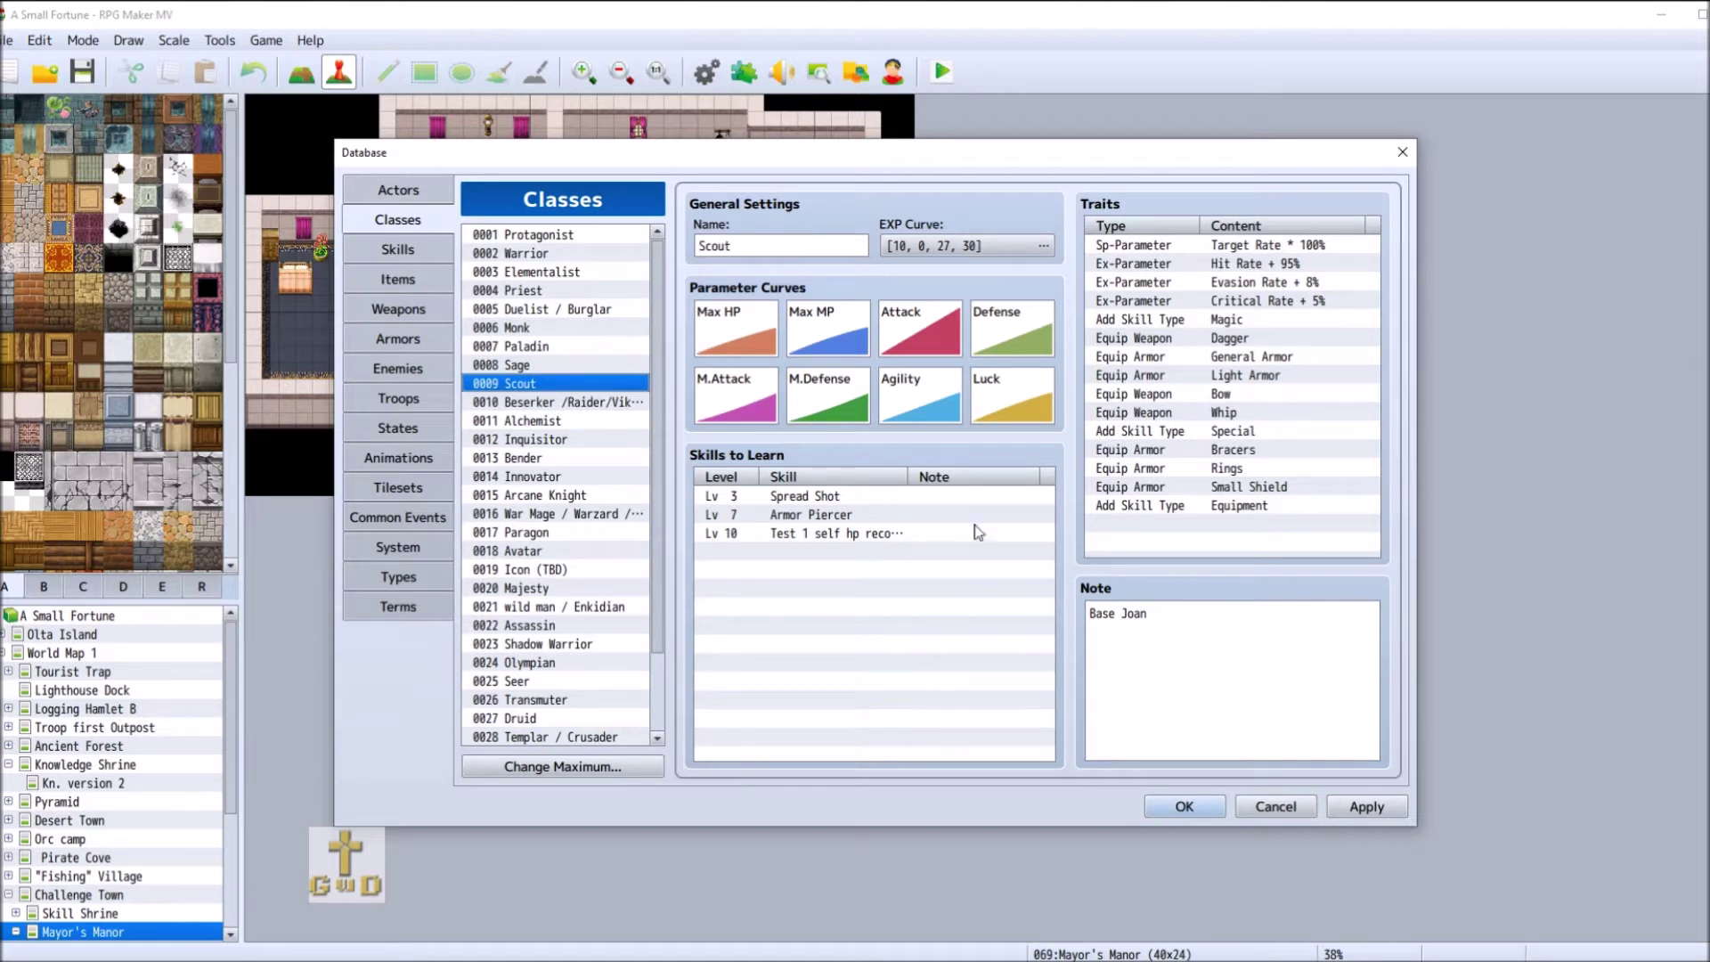
left_click(705, 246)
left_click_drag(705, 246, 739, 247)
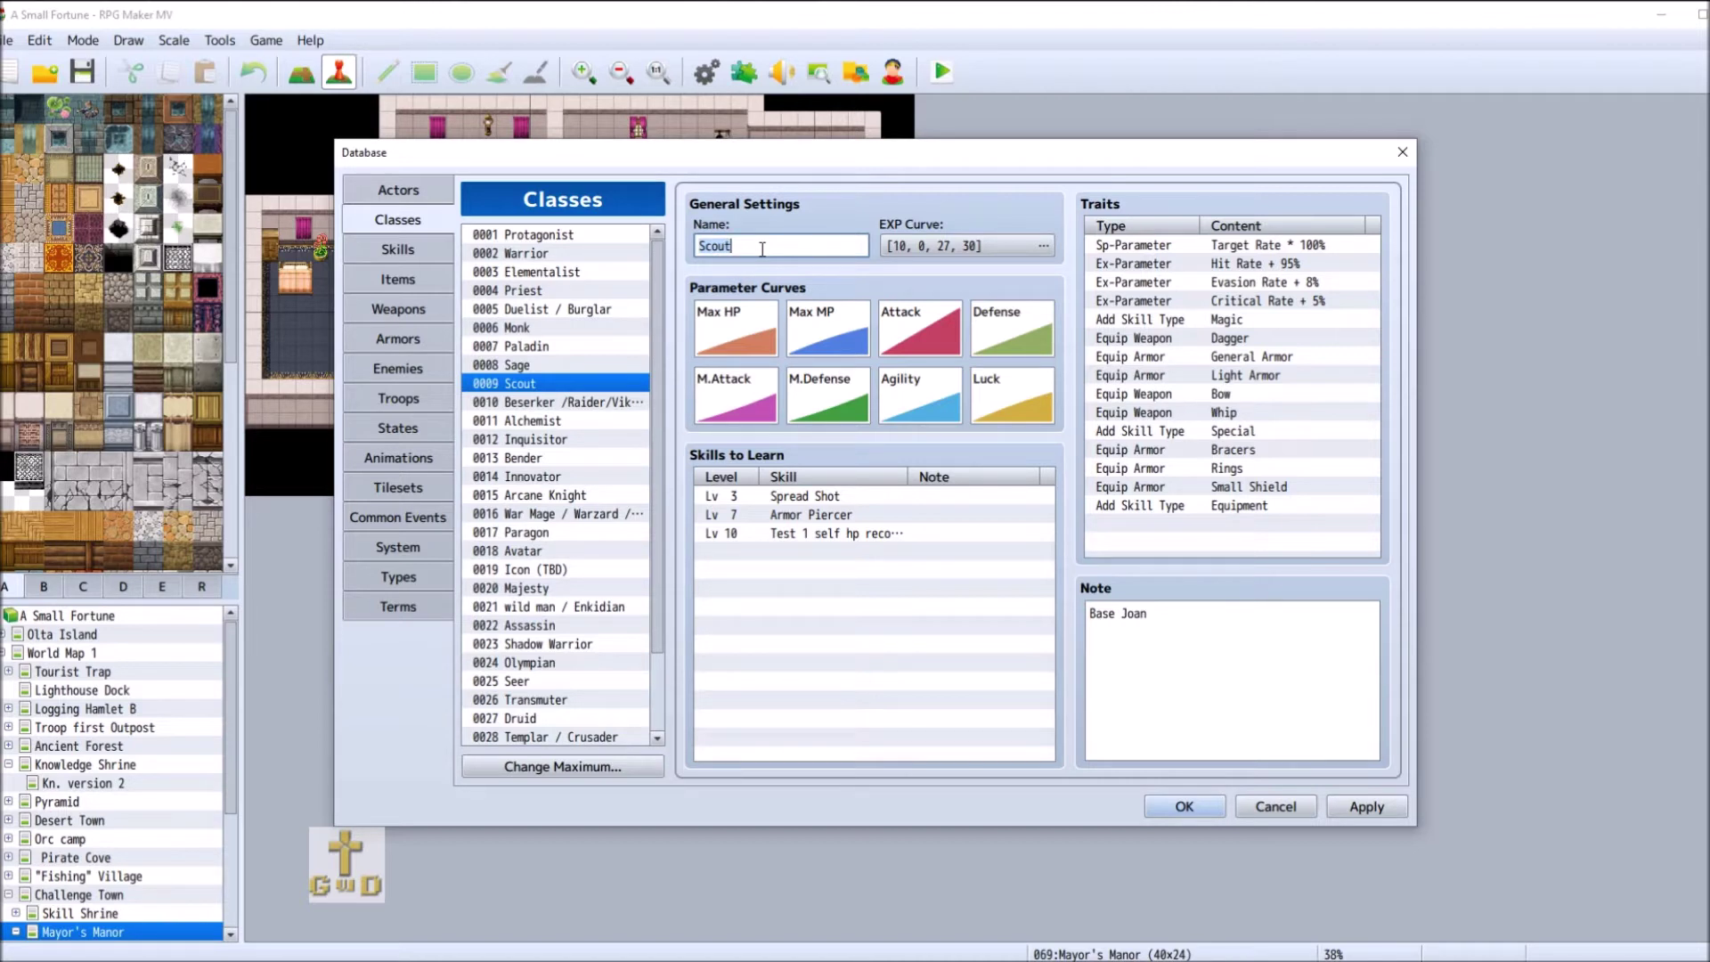
type("Ranger")
- Compare the skills, traits and notes of the classes from Warrior through Ranger, returning to Warrior
left_click(581, 254)
left_click(589, 275)
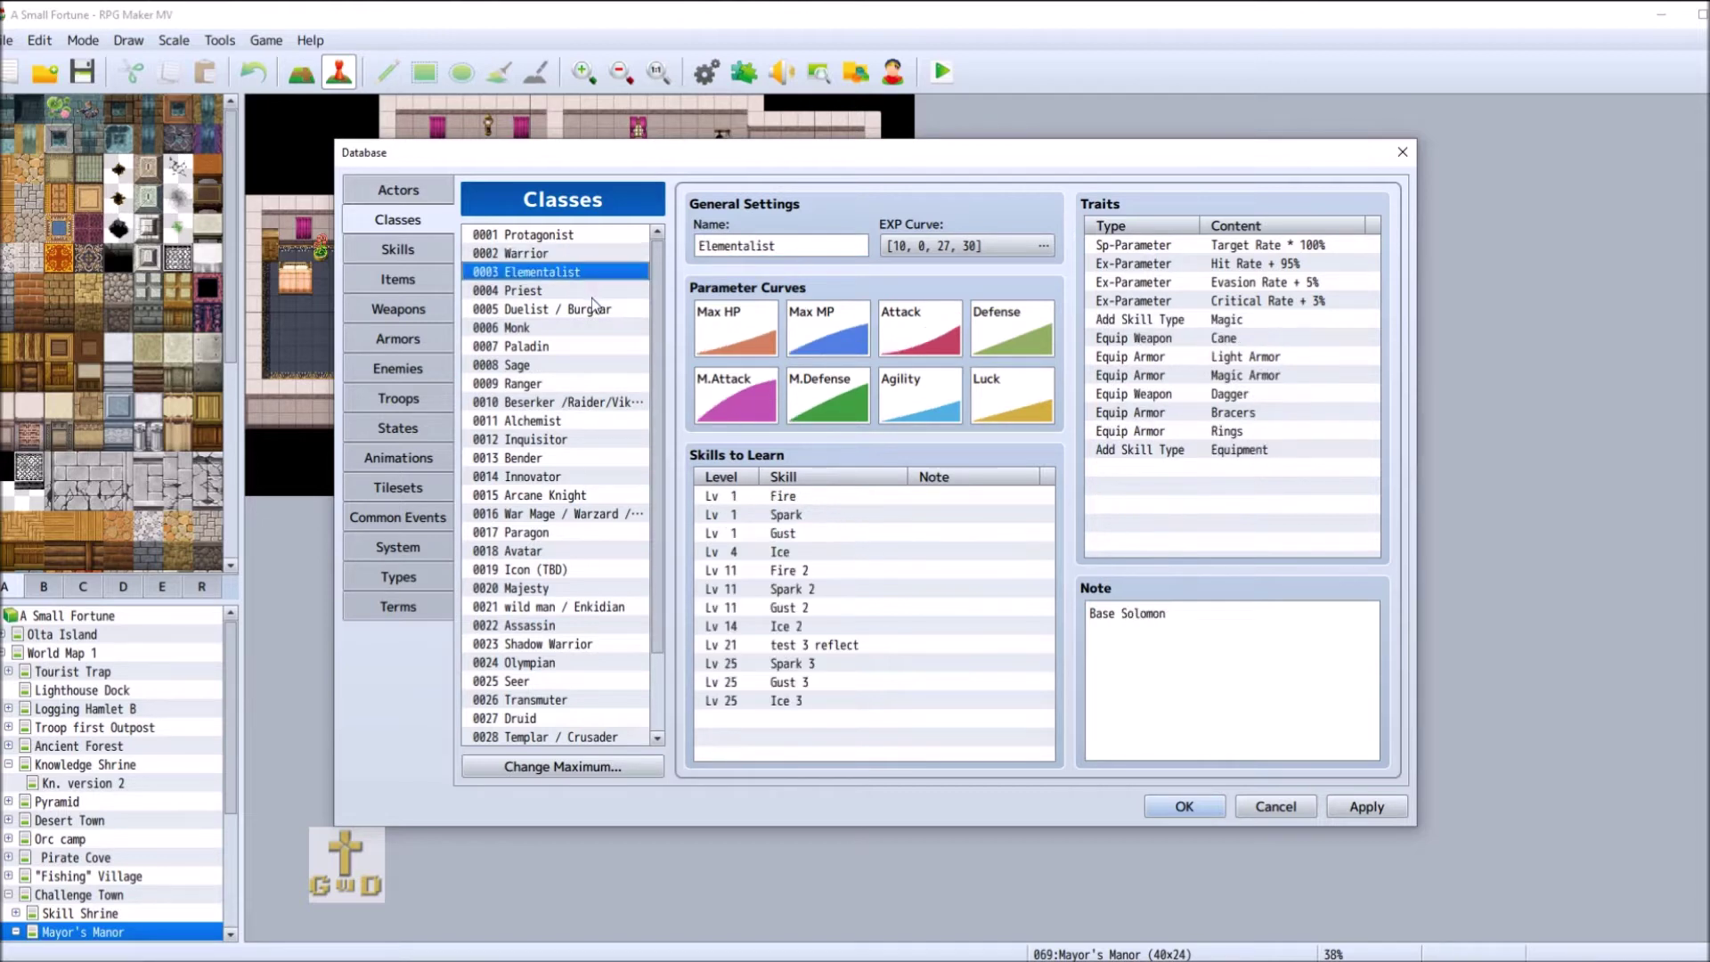
left_click(591, 294)
left_click(586, 316)
left_click(588, 329)
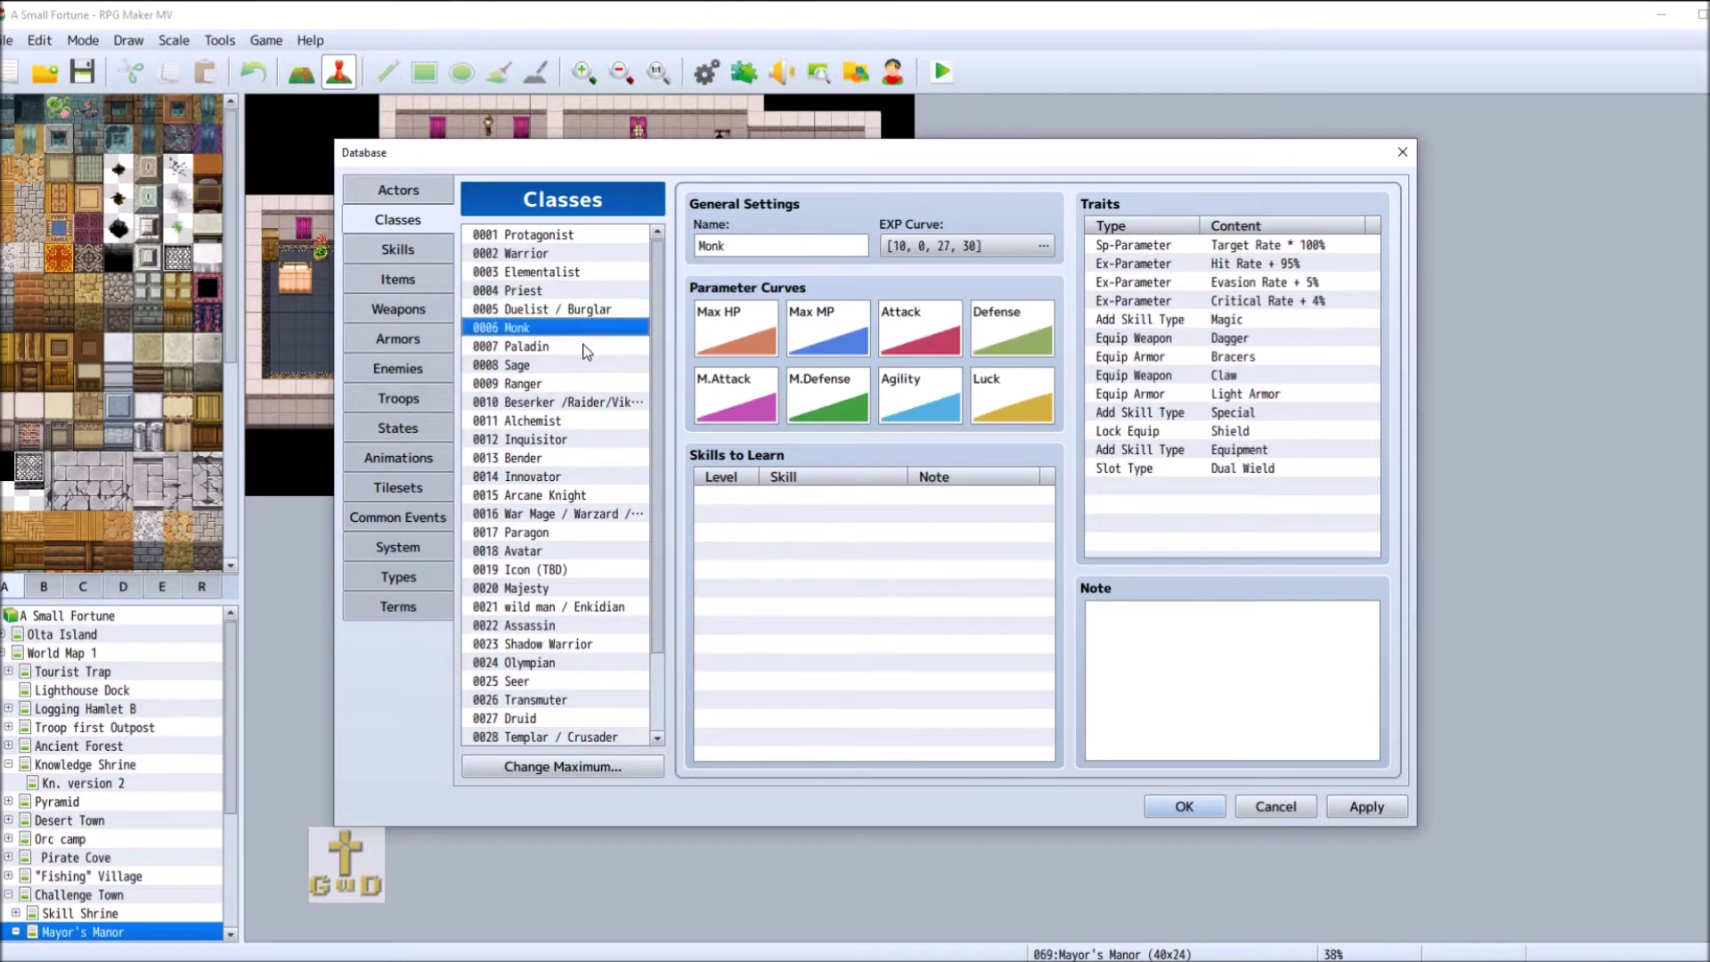
left_click(587, 366)
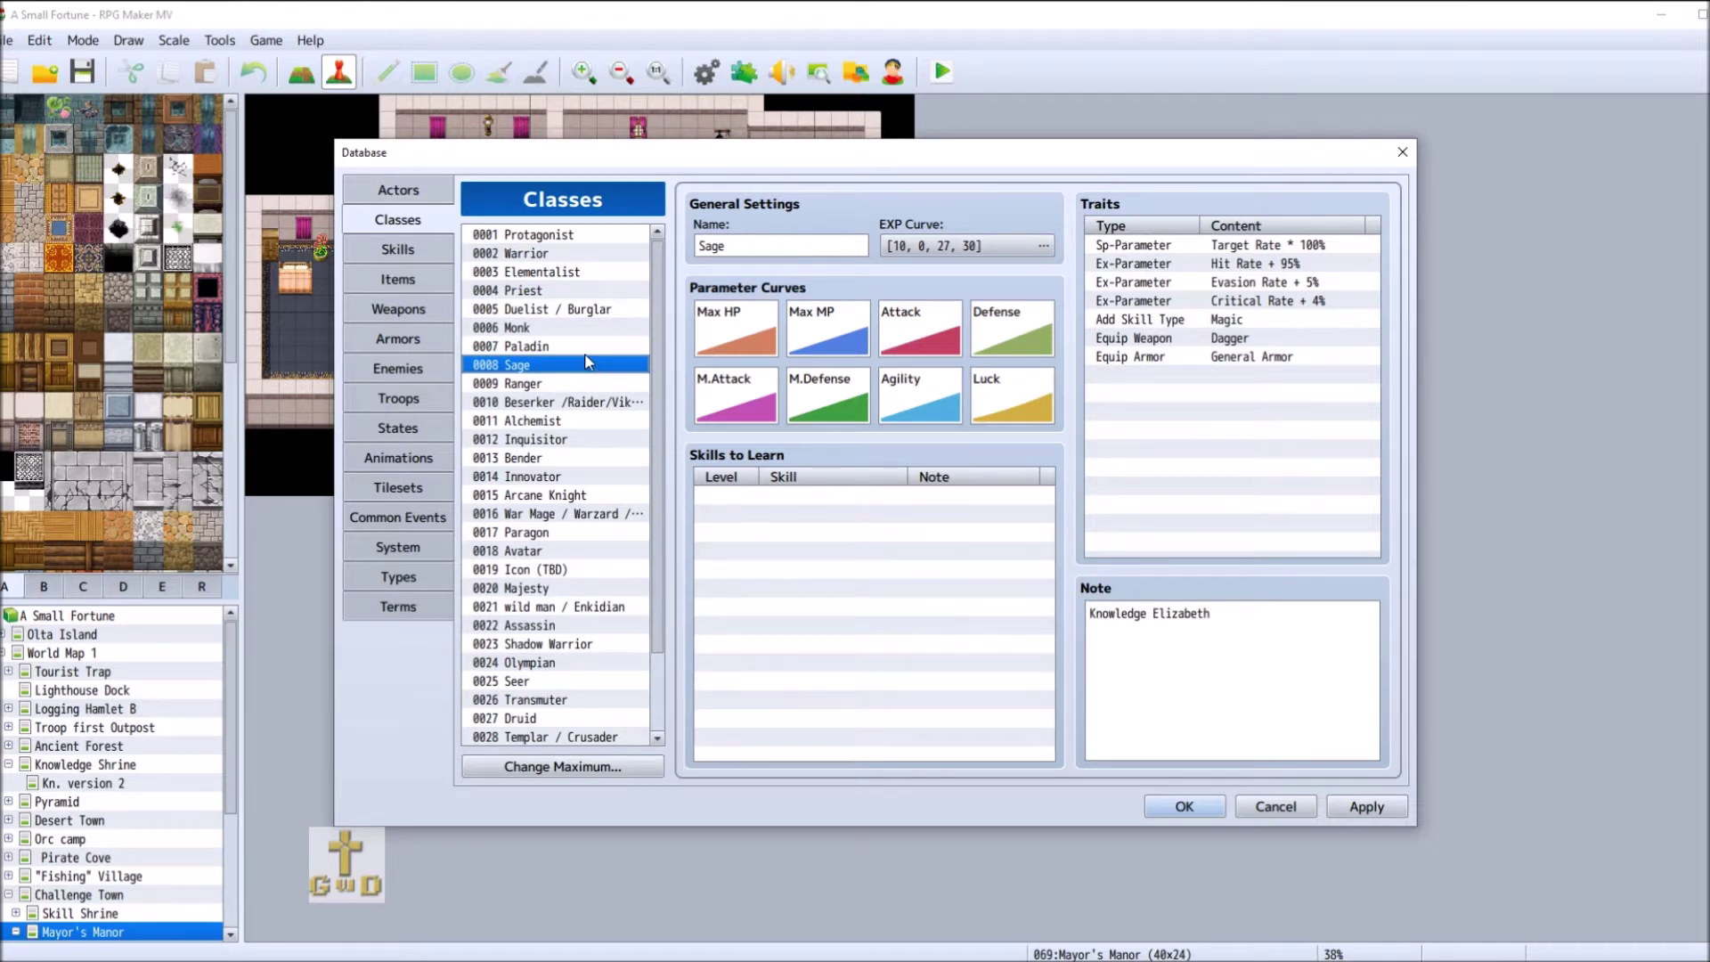
left_click(585, 385)
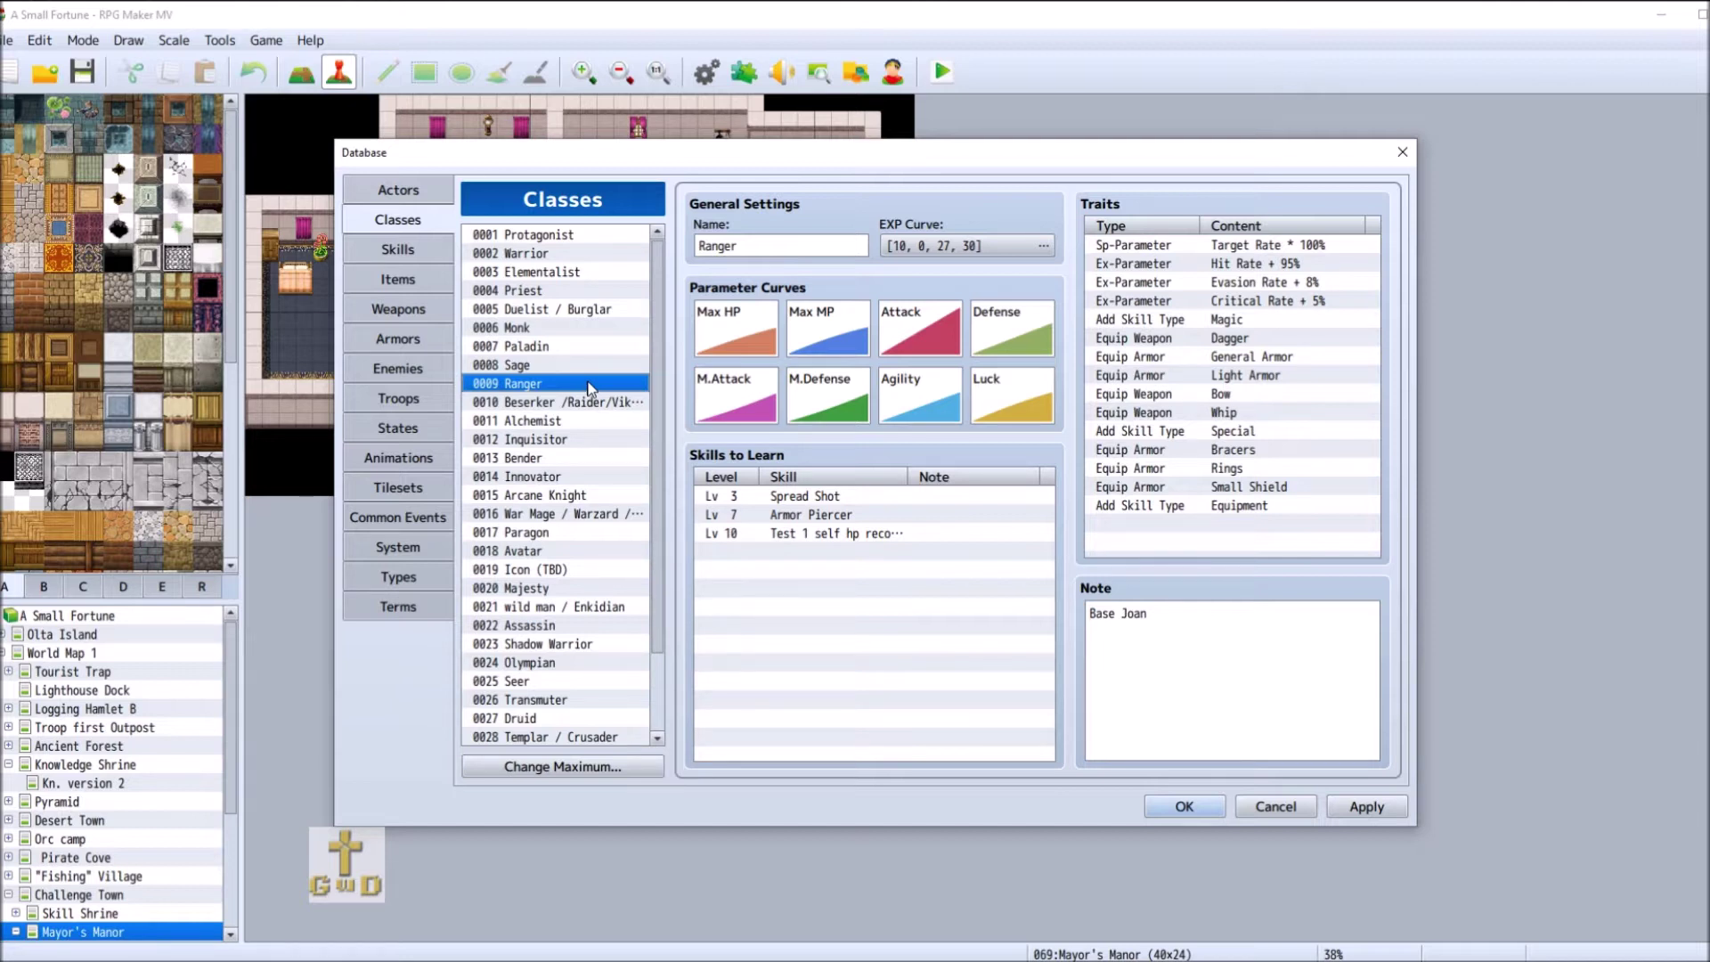
left_click(583, 256)
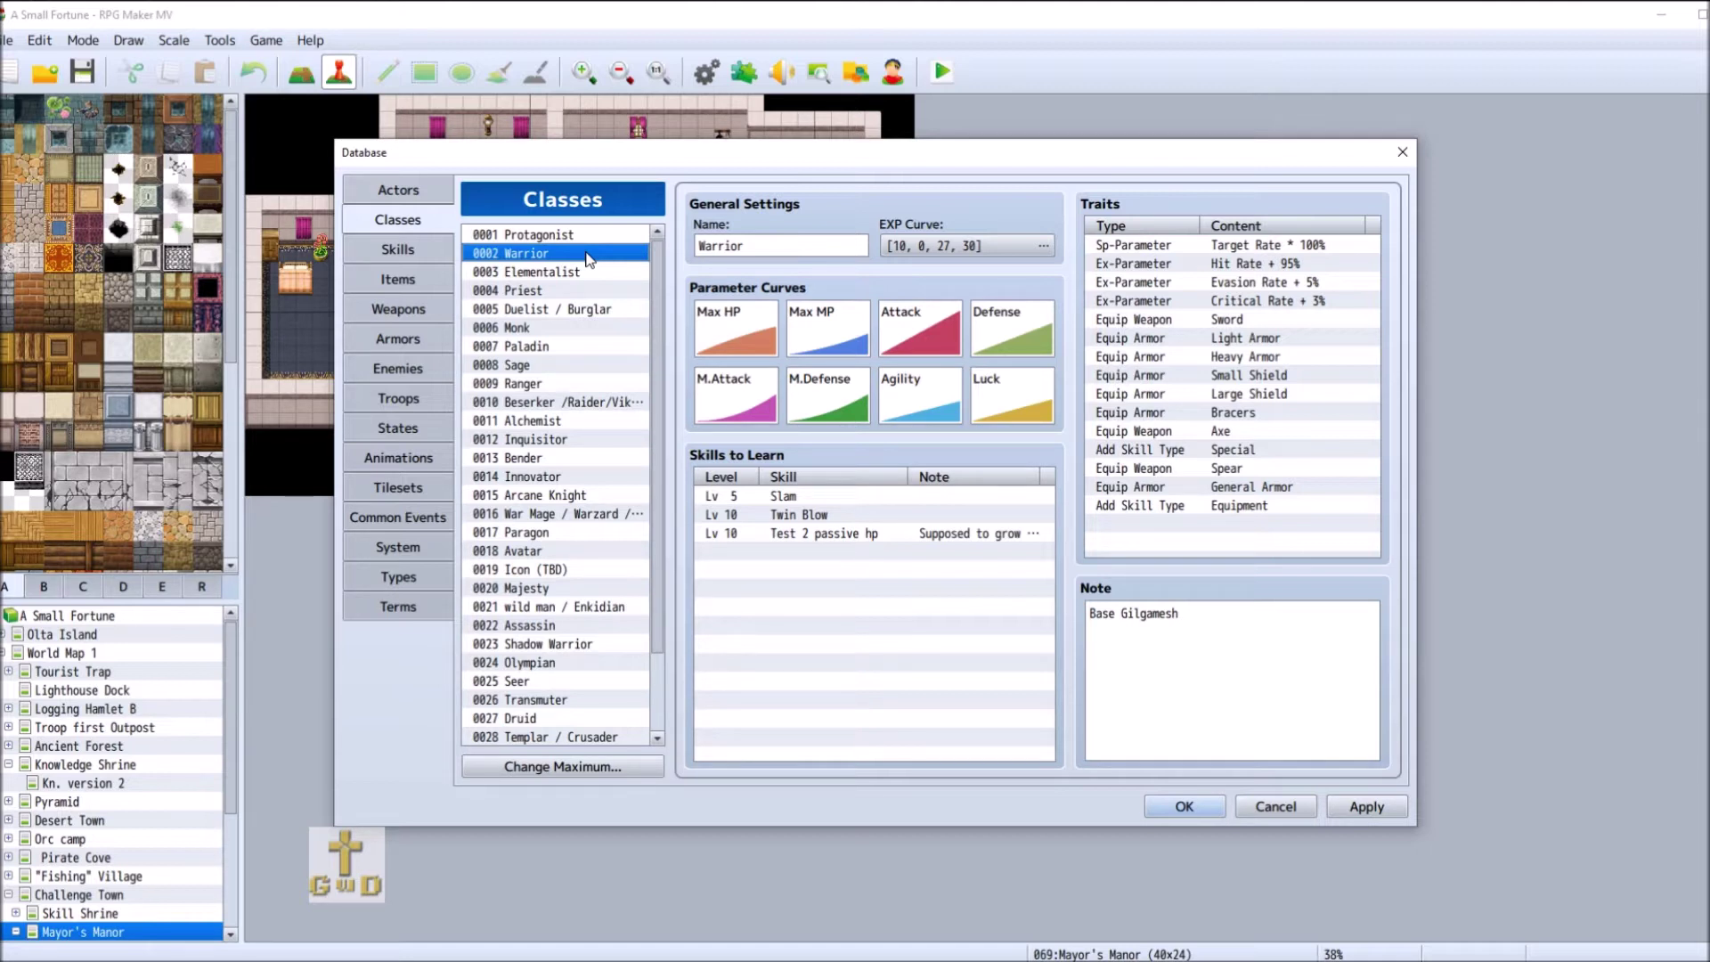
- Shorten the name of class 0016 to "War Mage / warzid" by removing the middle alternative
left_click(624, 514)
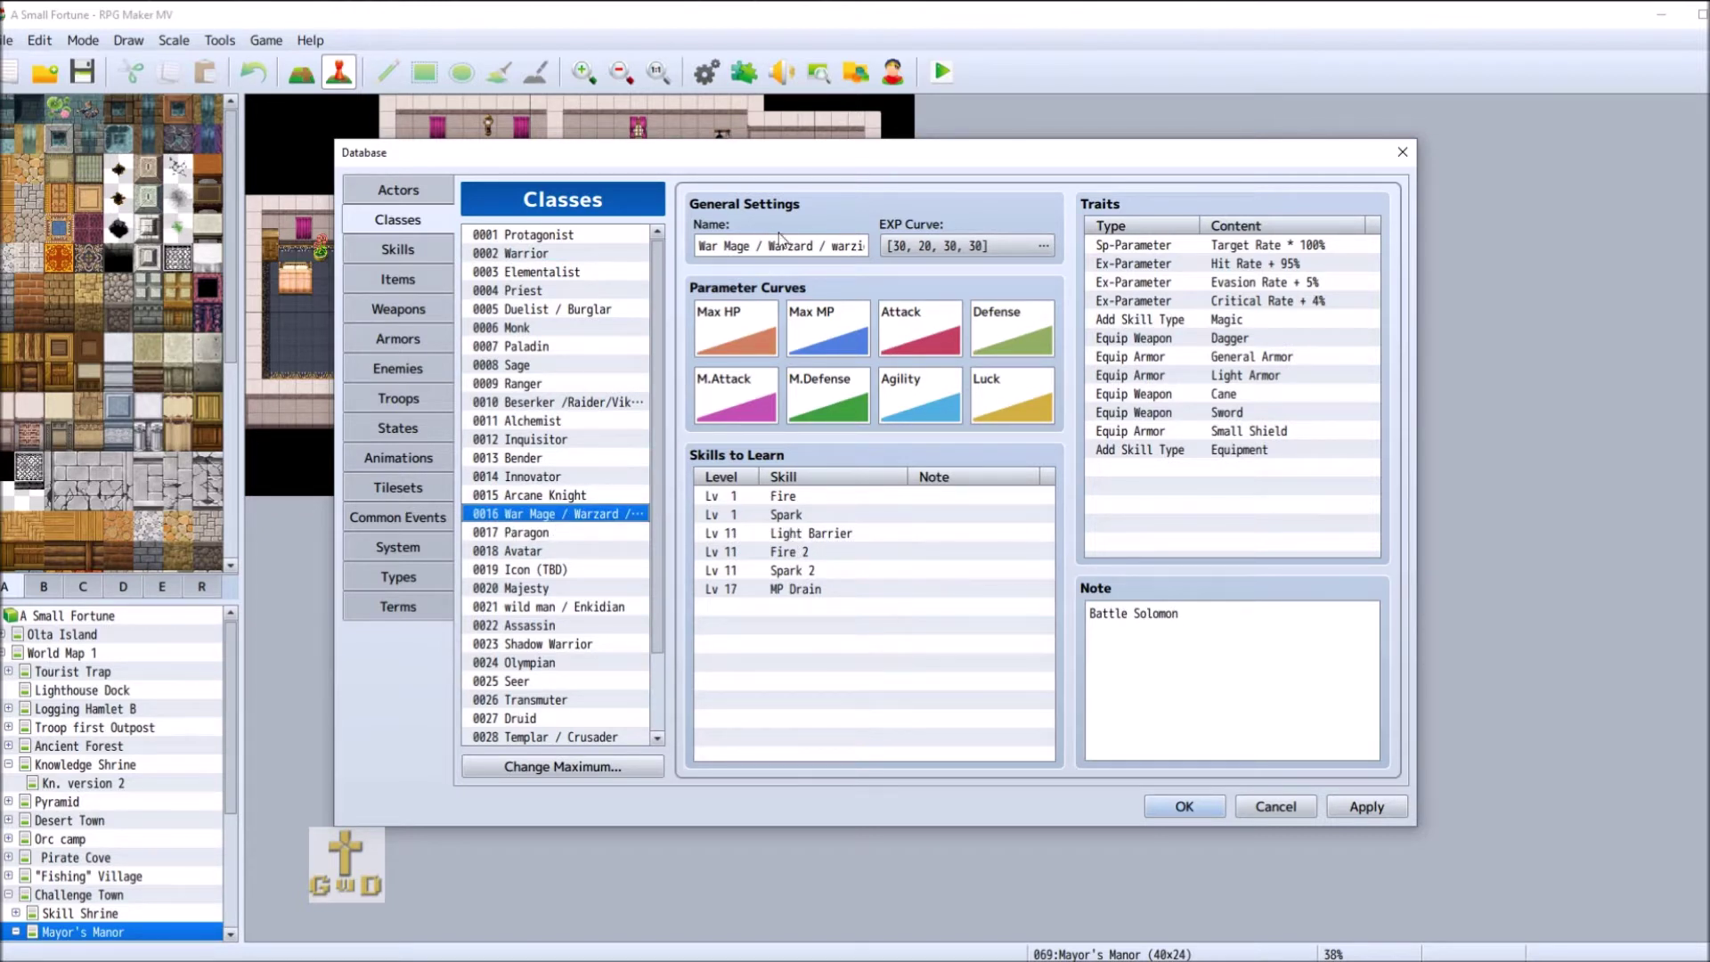
triple_click(868, 243)
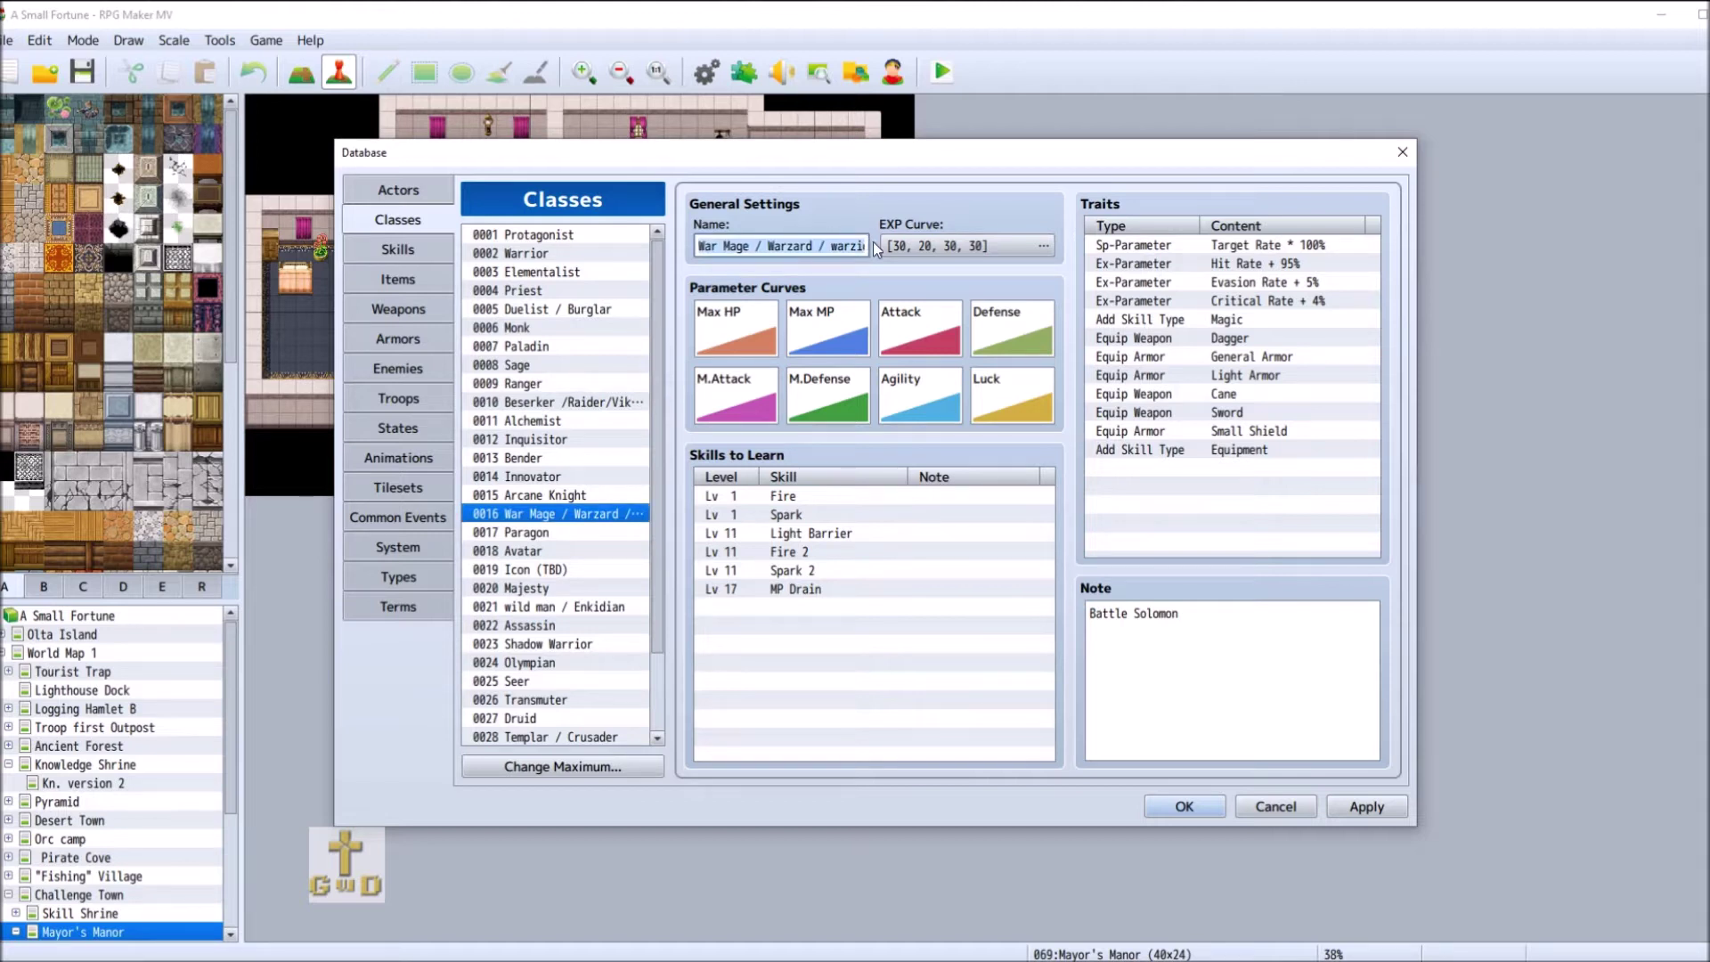
left_click(764, 244)
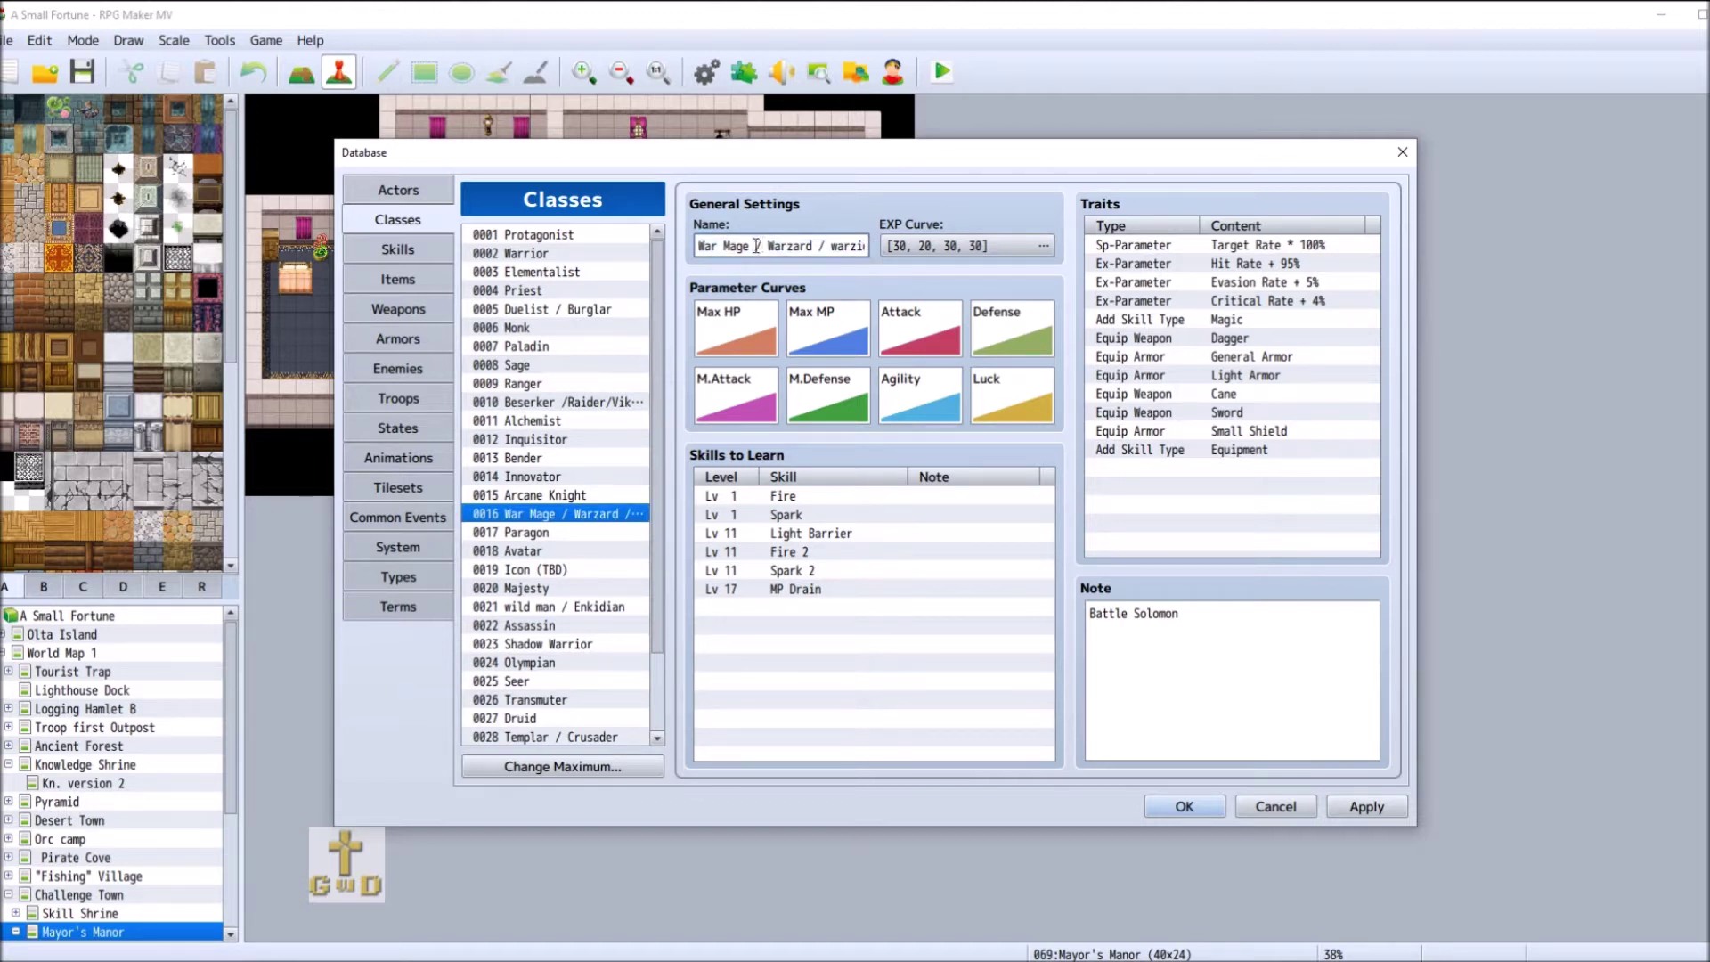
key("Delete")
key("Delete")
key("Delete")
key("Delete")
key("Delete")
key("Delete")
key("Delete")
key("Delete")
key("Delete")
key("Delete")
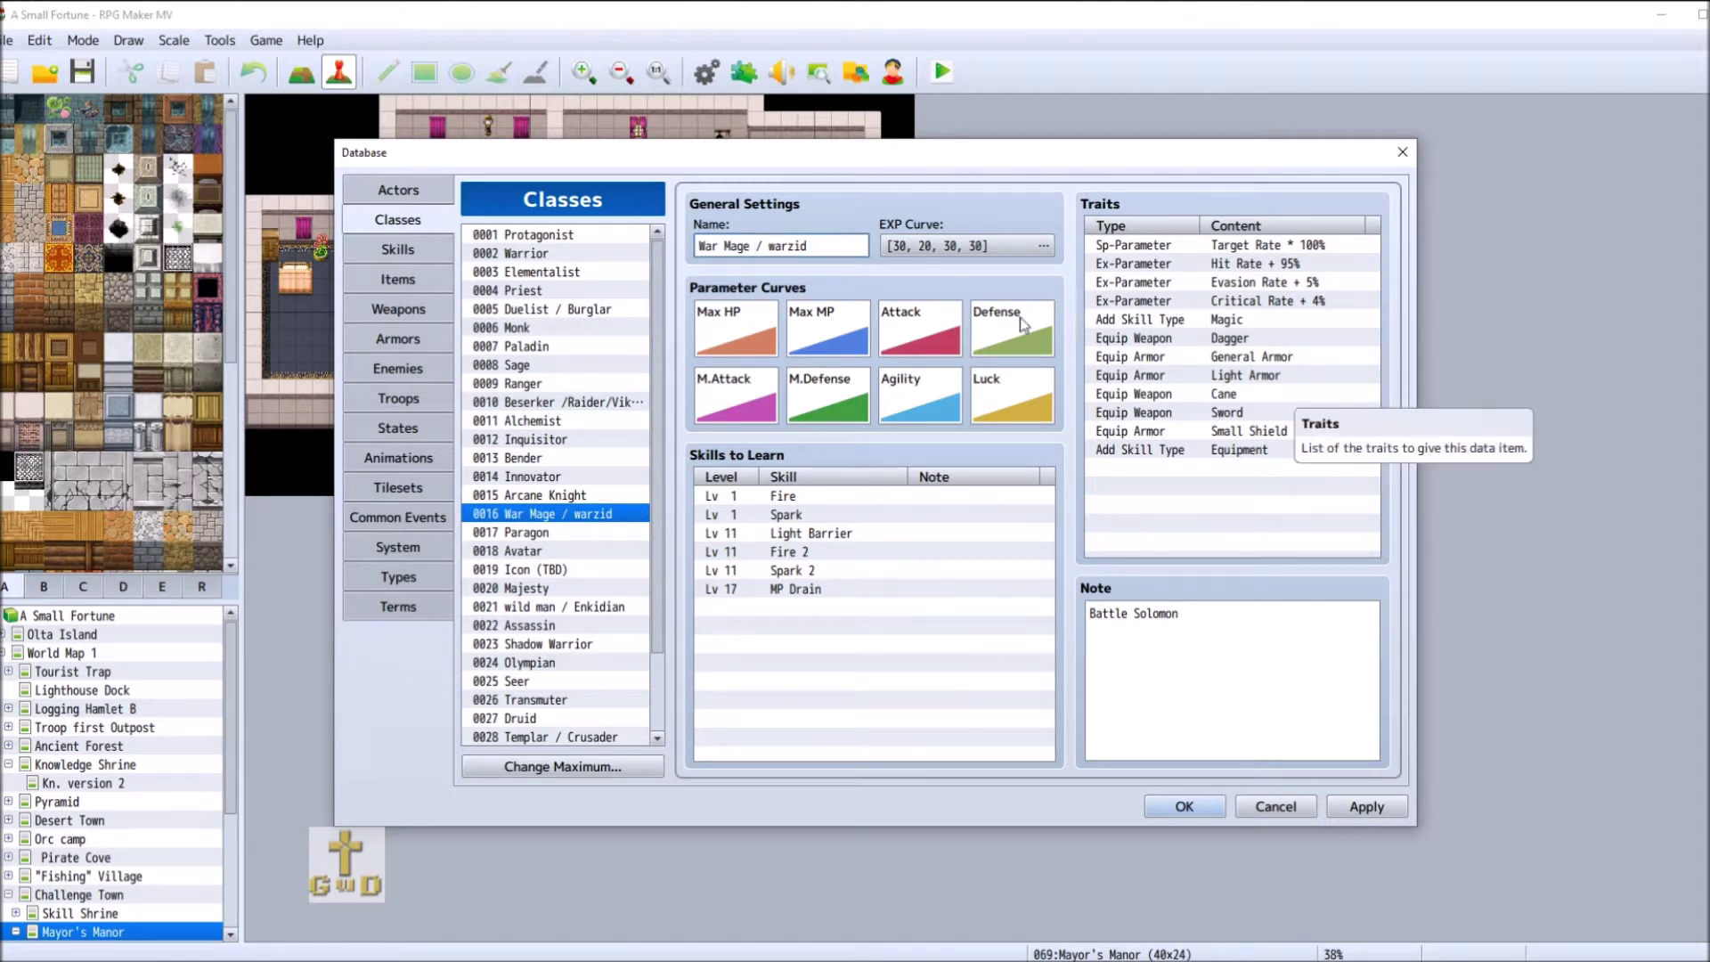
- Cut the Equip Armor trait for Magic Armor from the Elementalist class
left_click(597, 269)
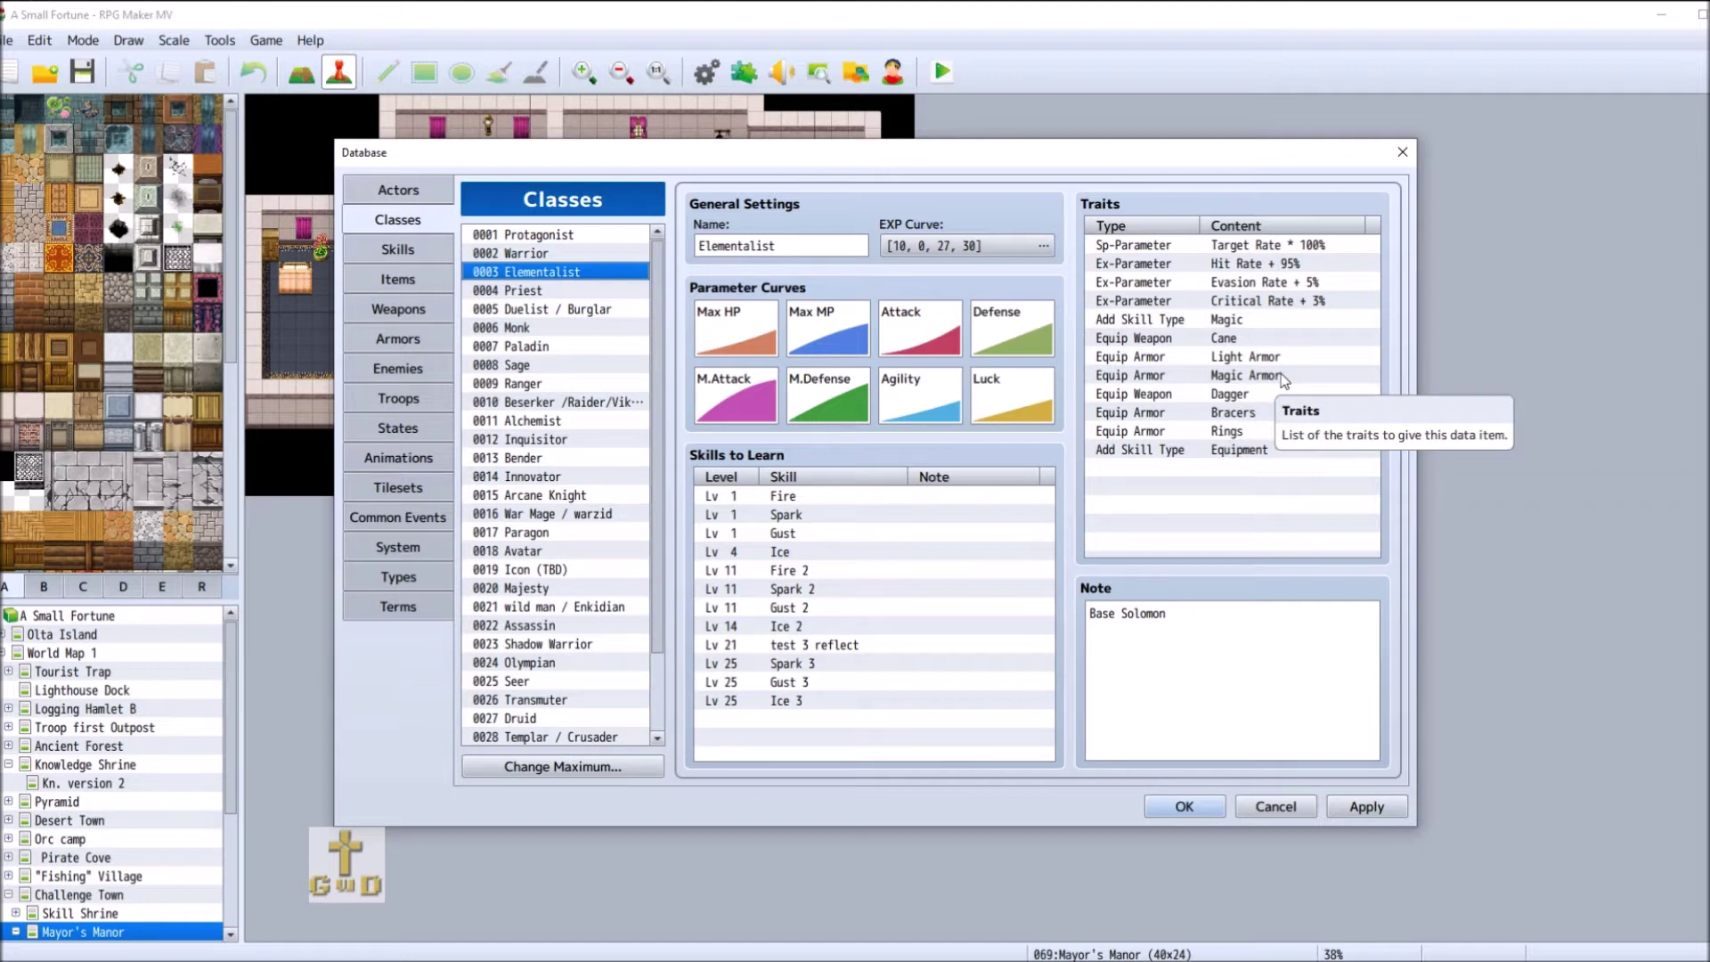
right_click(1281, 372)
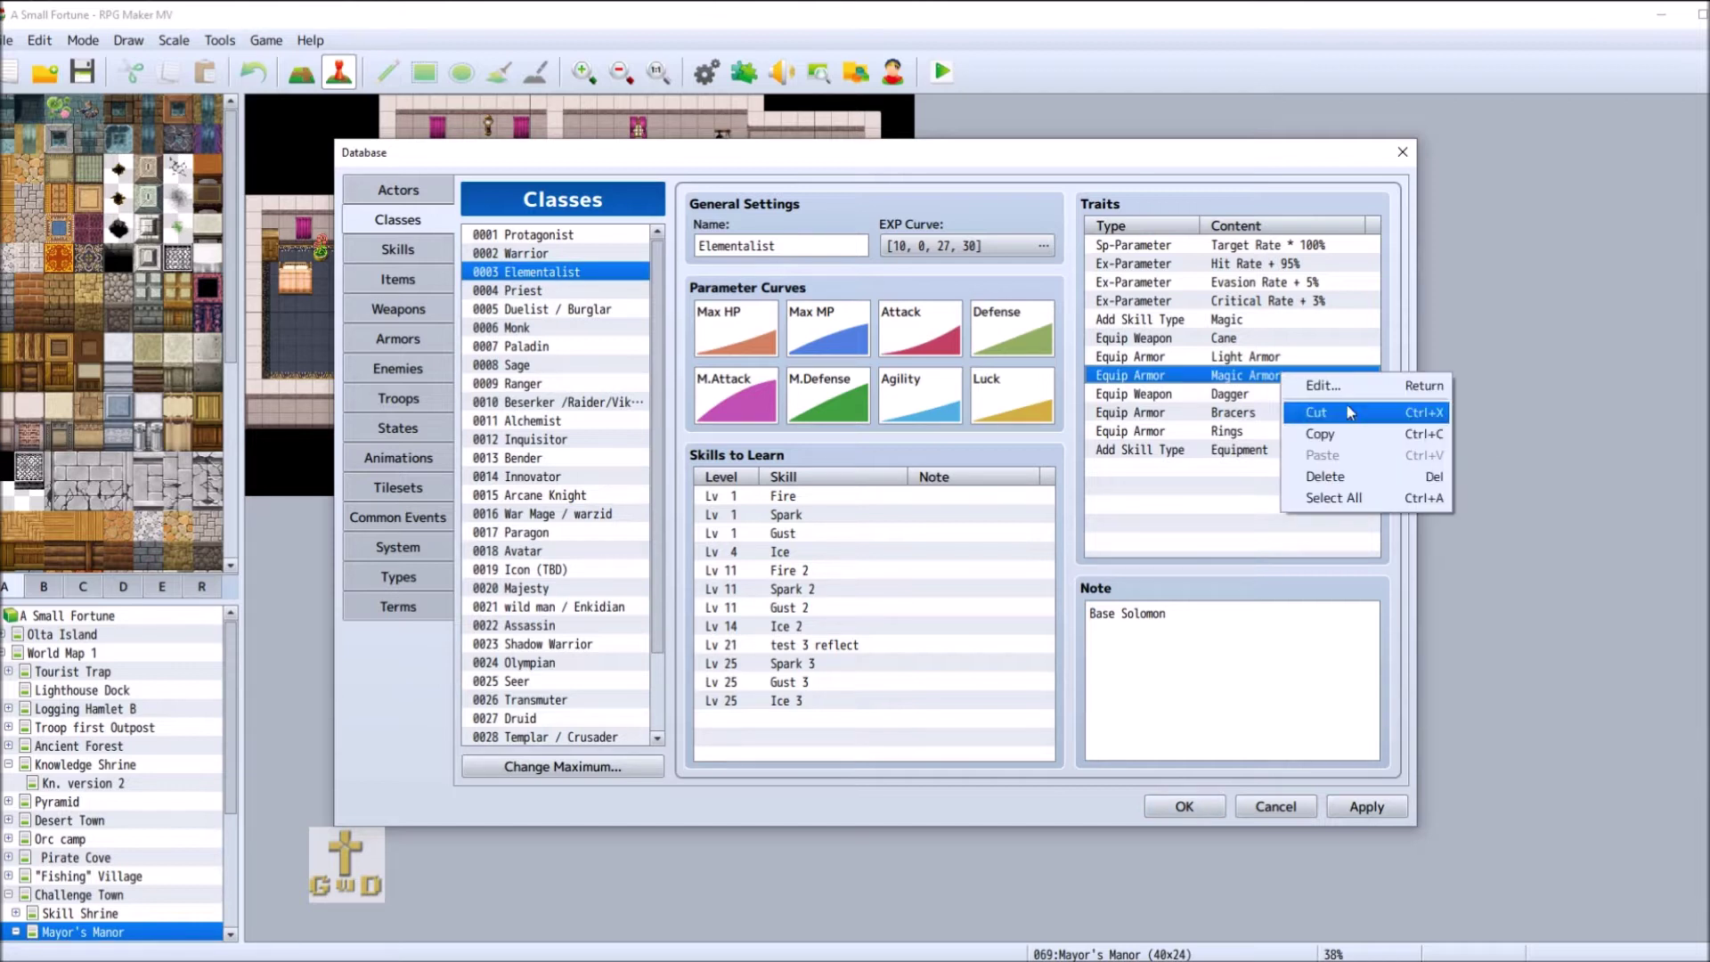
left_click(1402, 410)
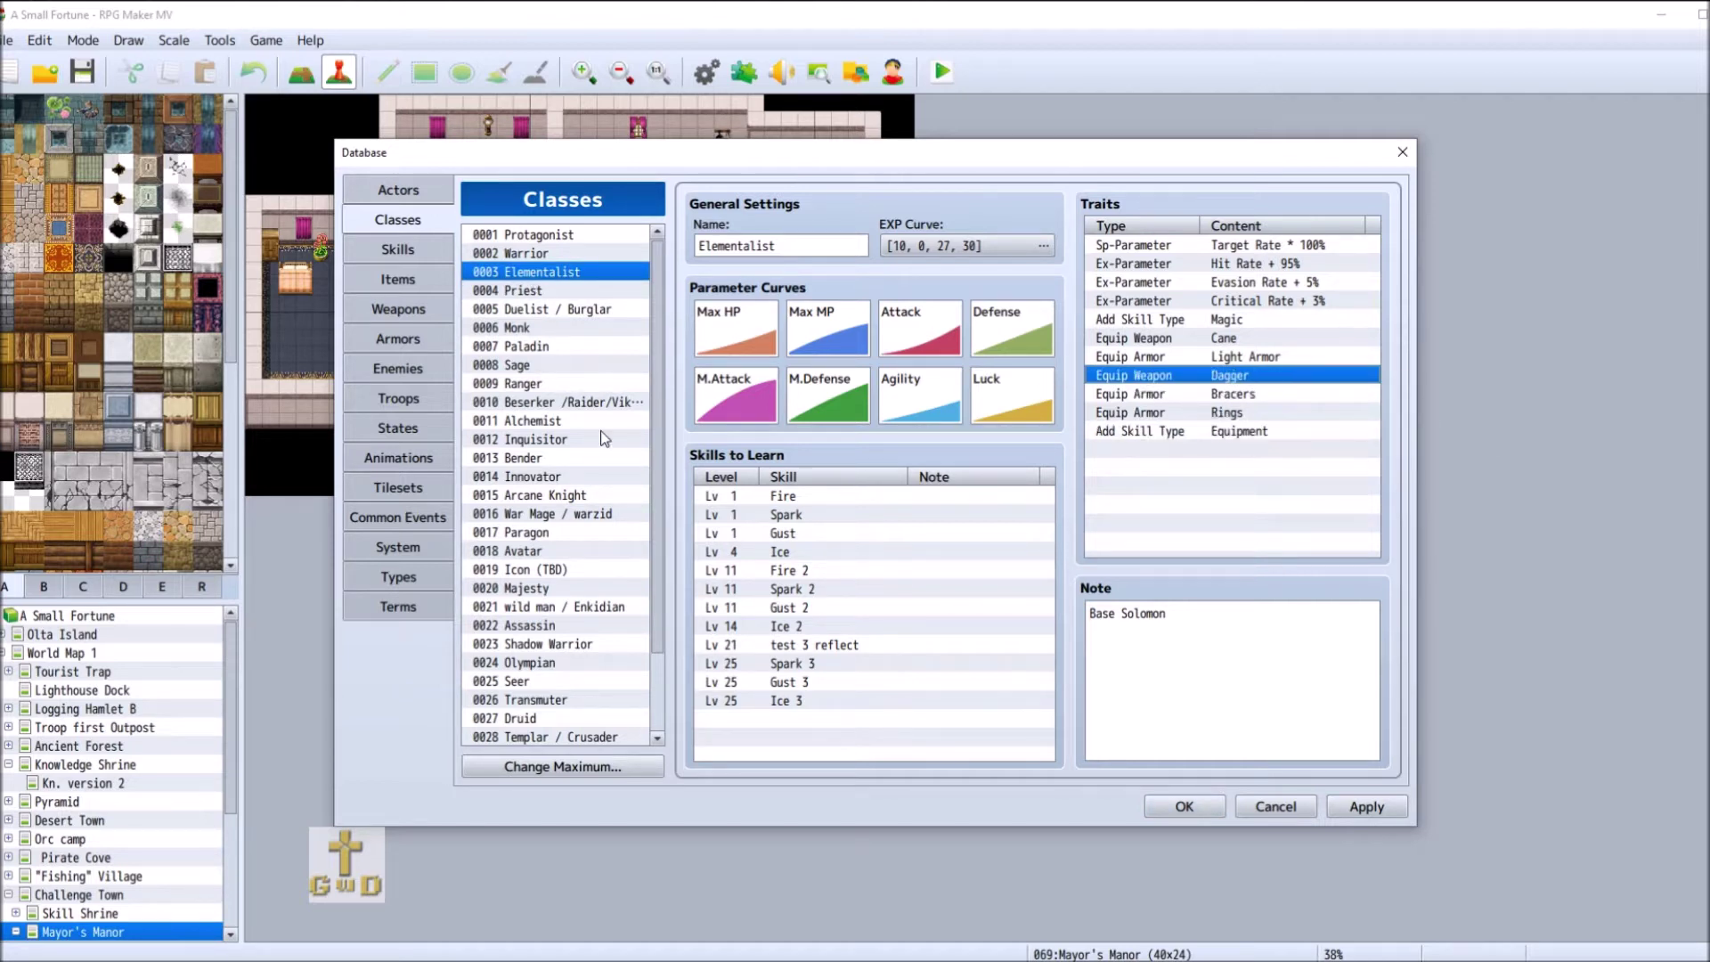
- Check the Ranger class's traits for comparison and add an Equip Weapon trait for Bow to the War Mage / warzid class
left_click(606, 514)
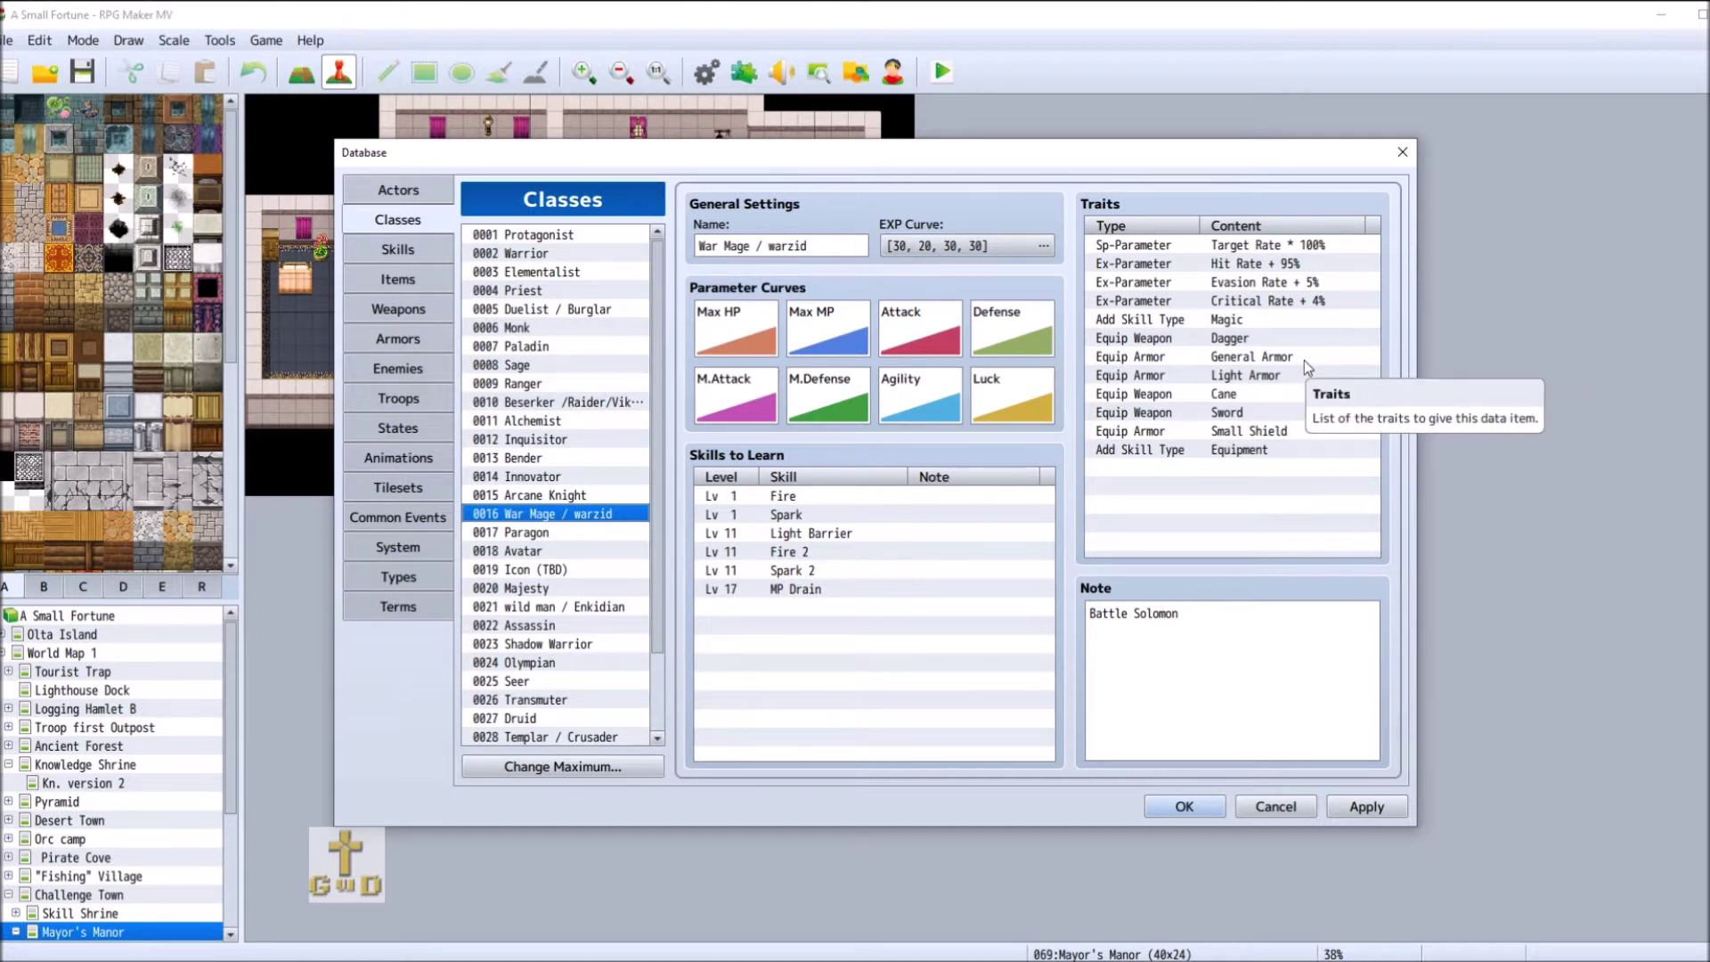
left_click(592, 386)
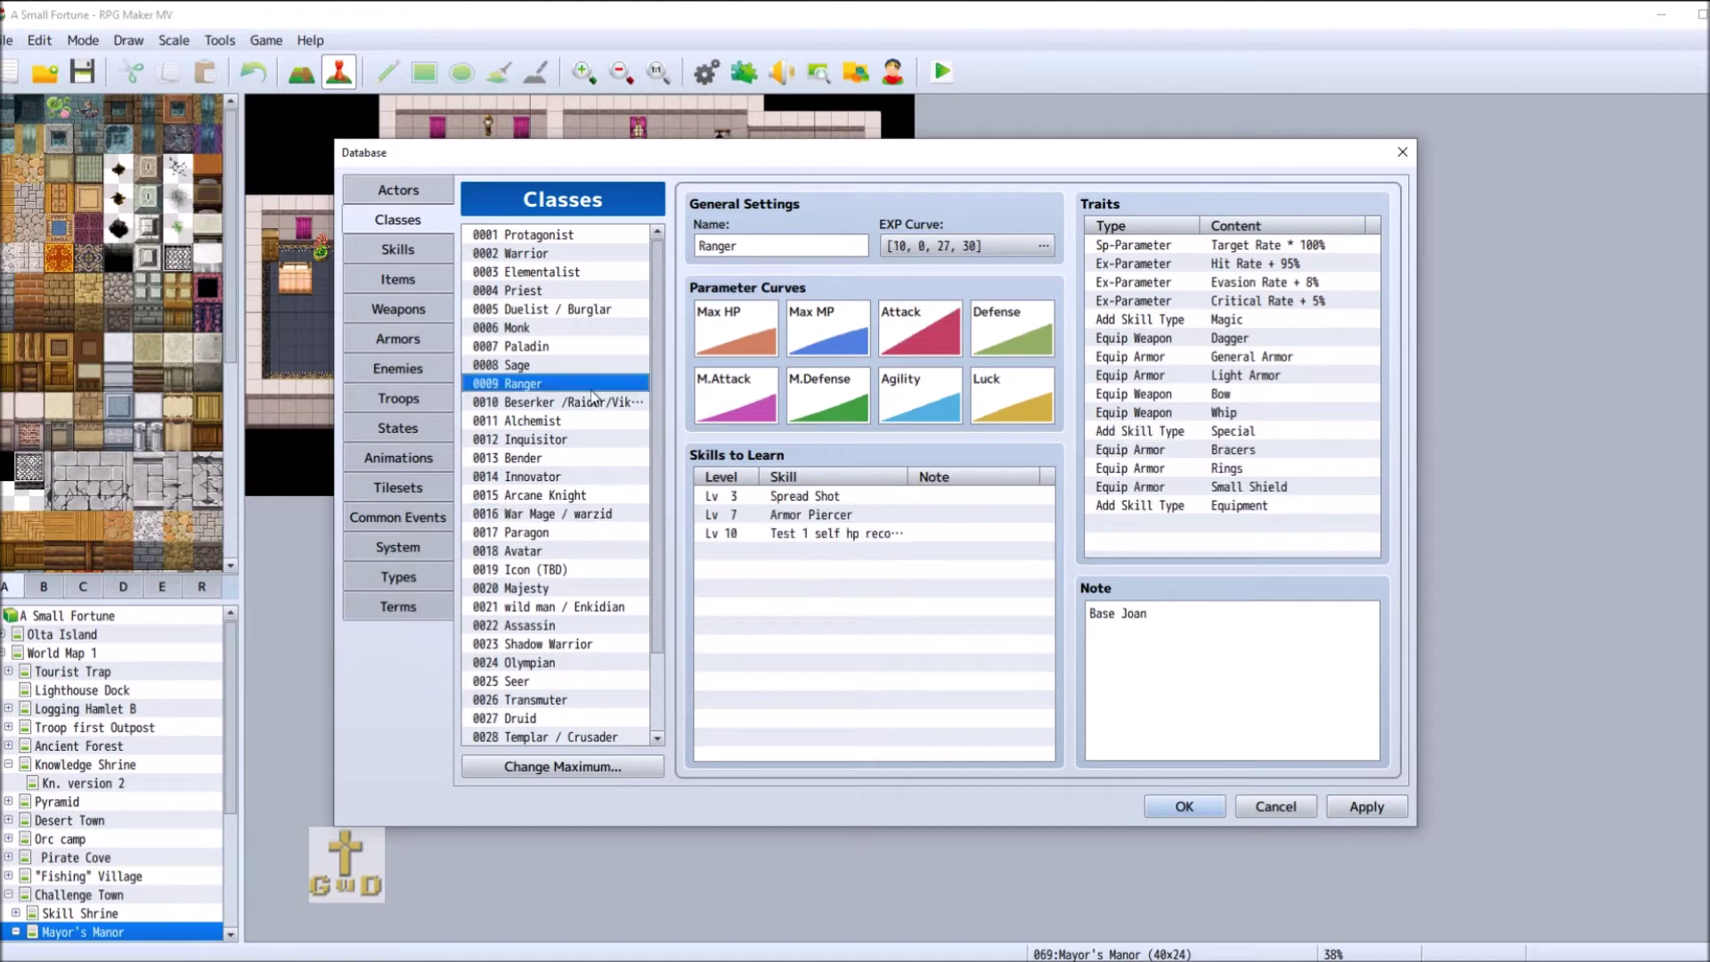
left_click(602, 515)
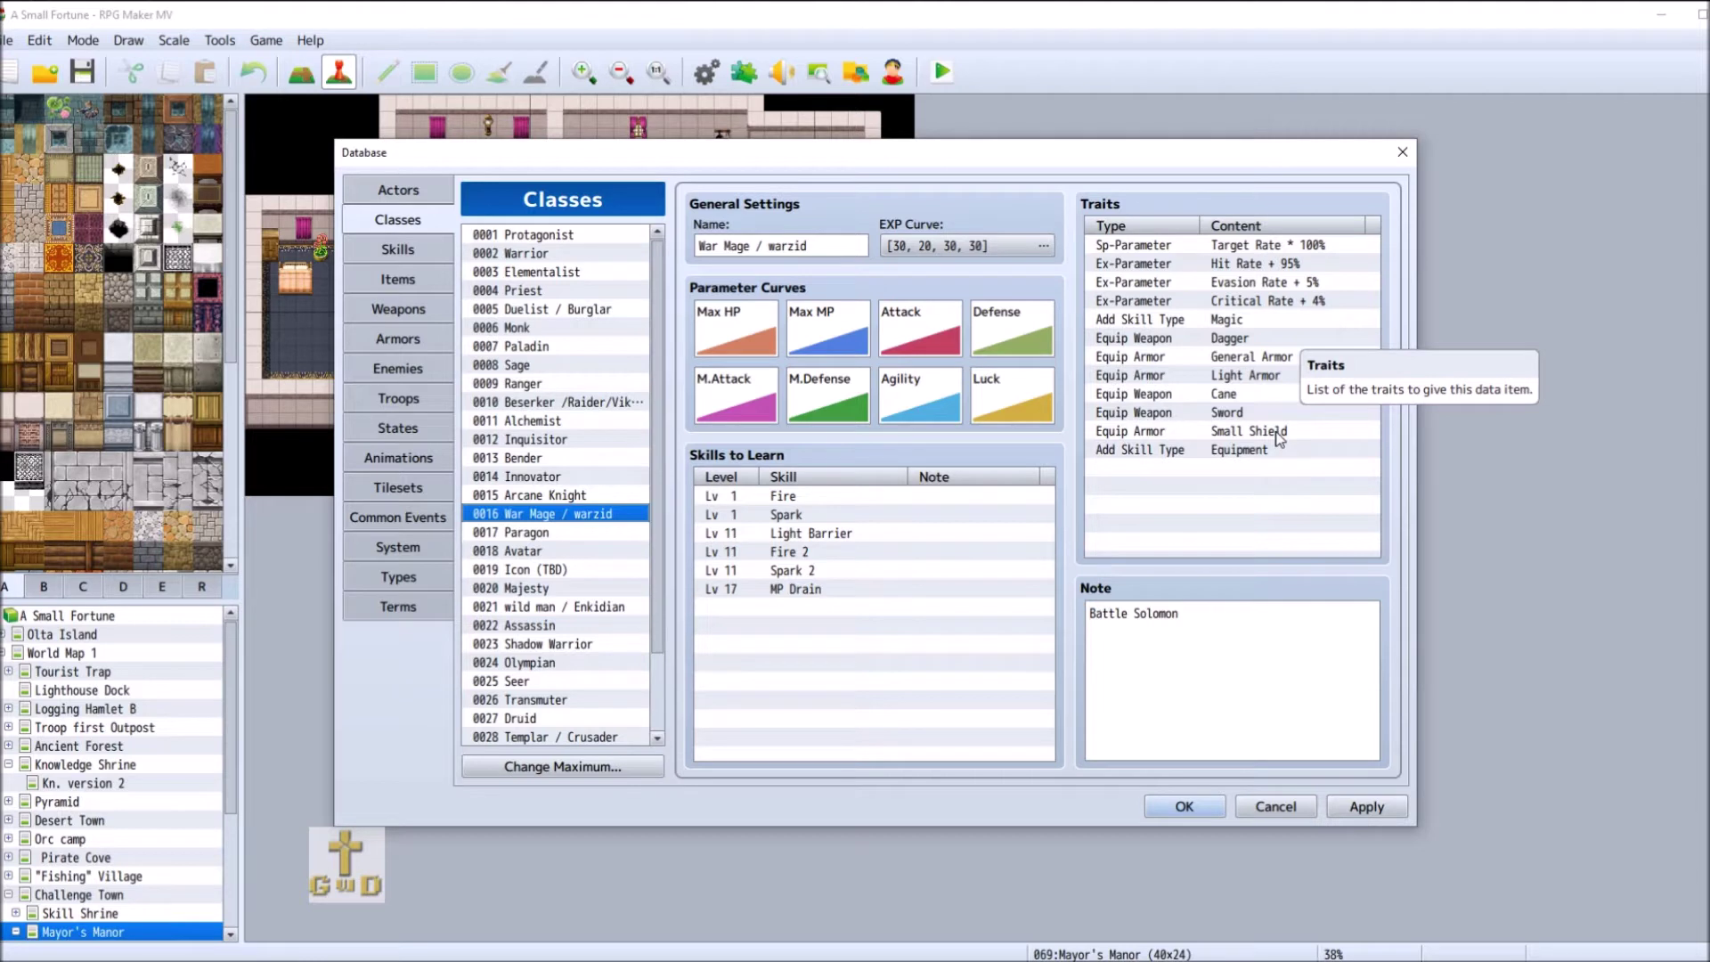
left_click(1142, 469)
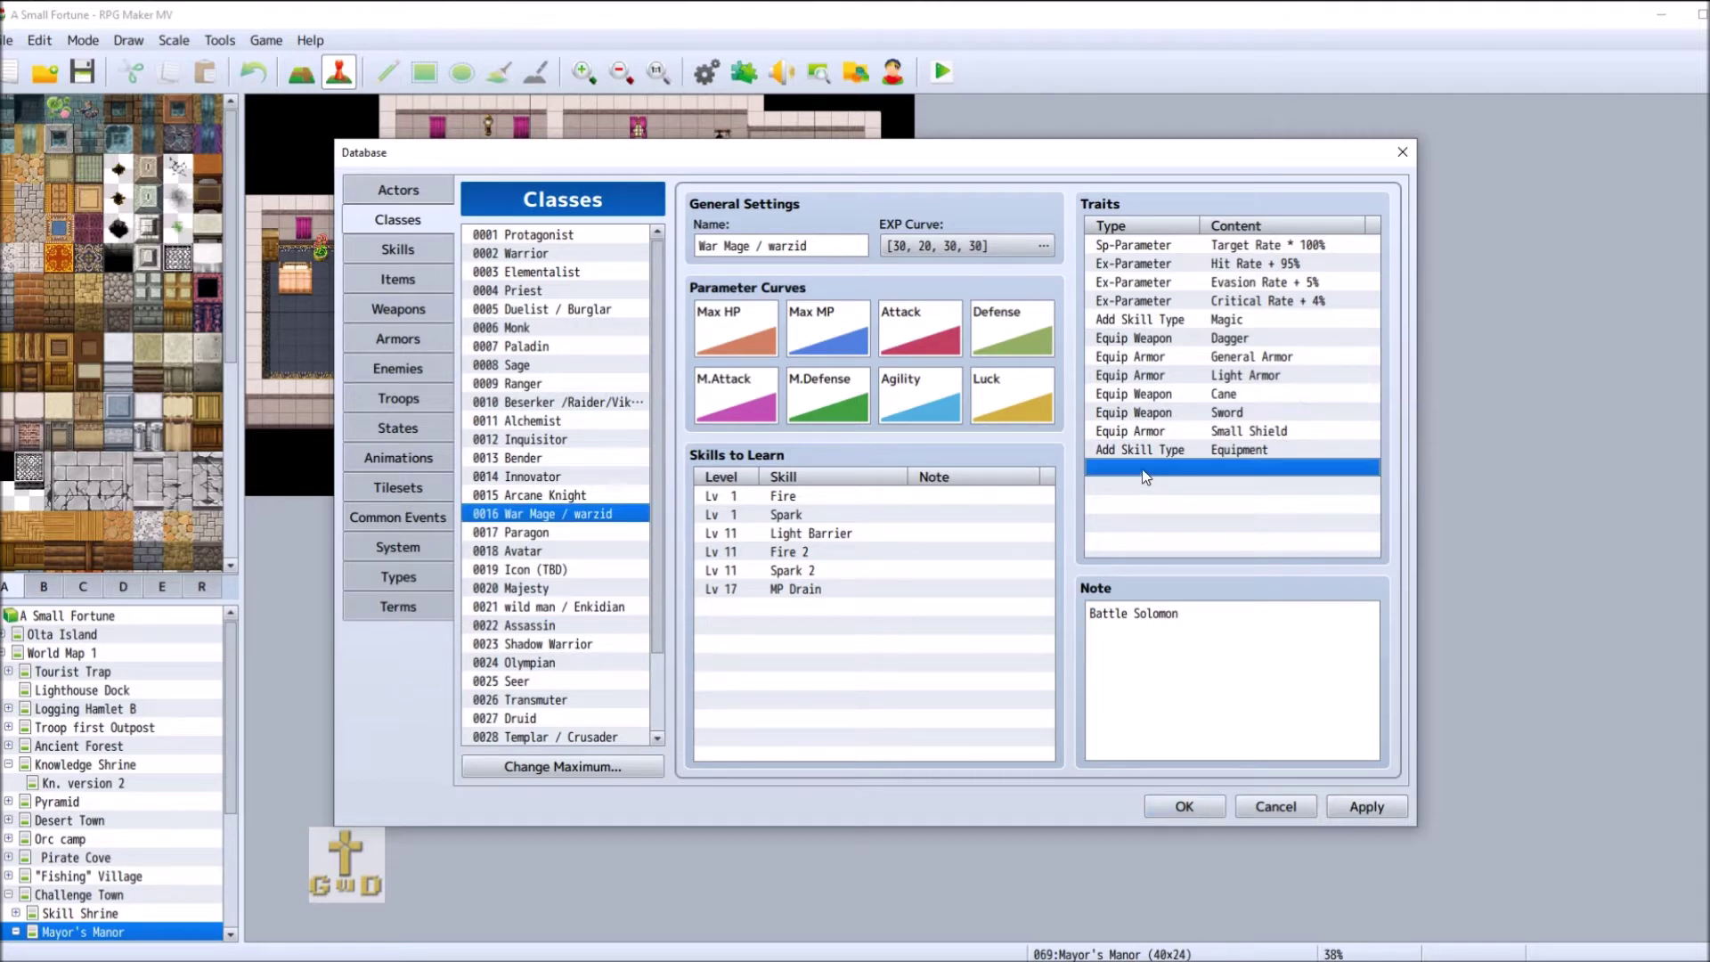
right_click(1142, 469)
left_click(1226, 486)
left_click(1293, 281)
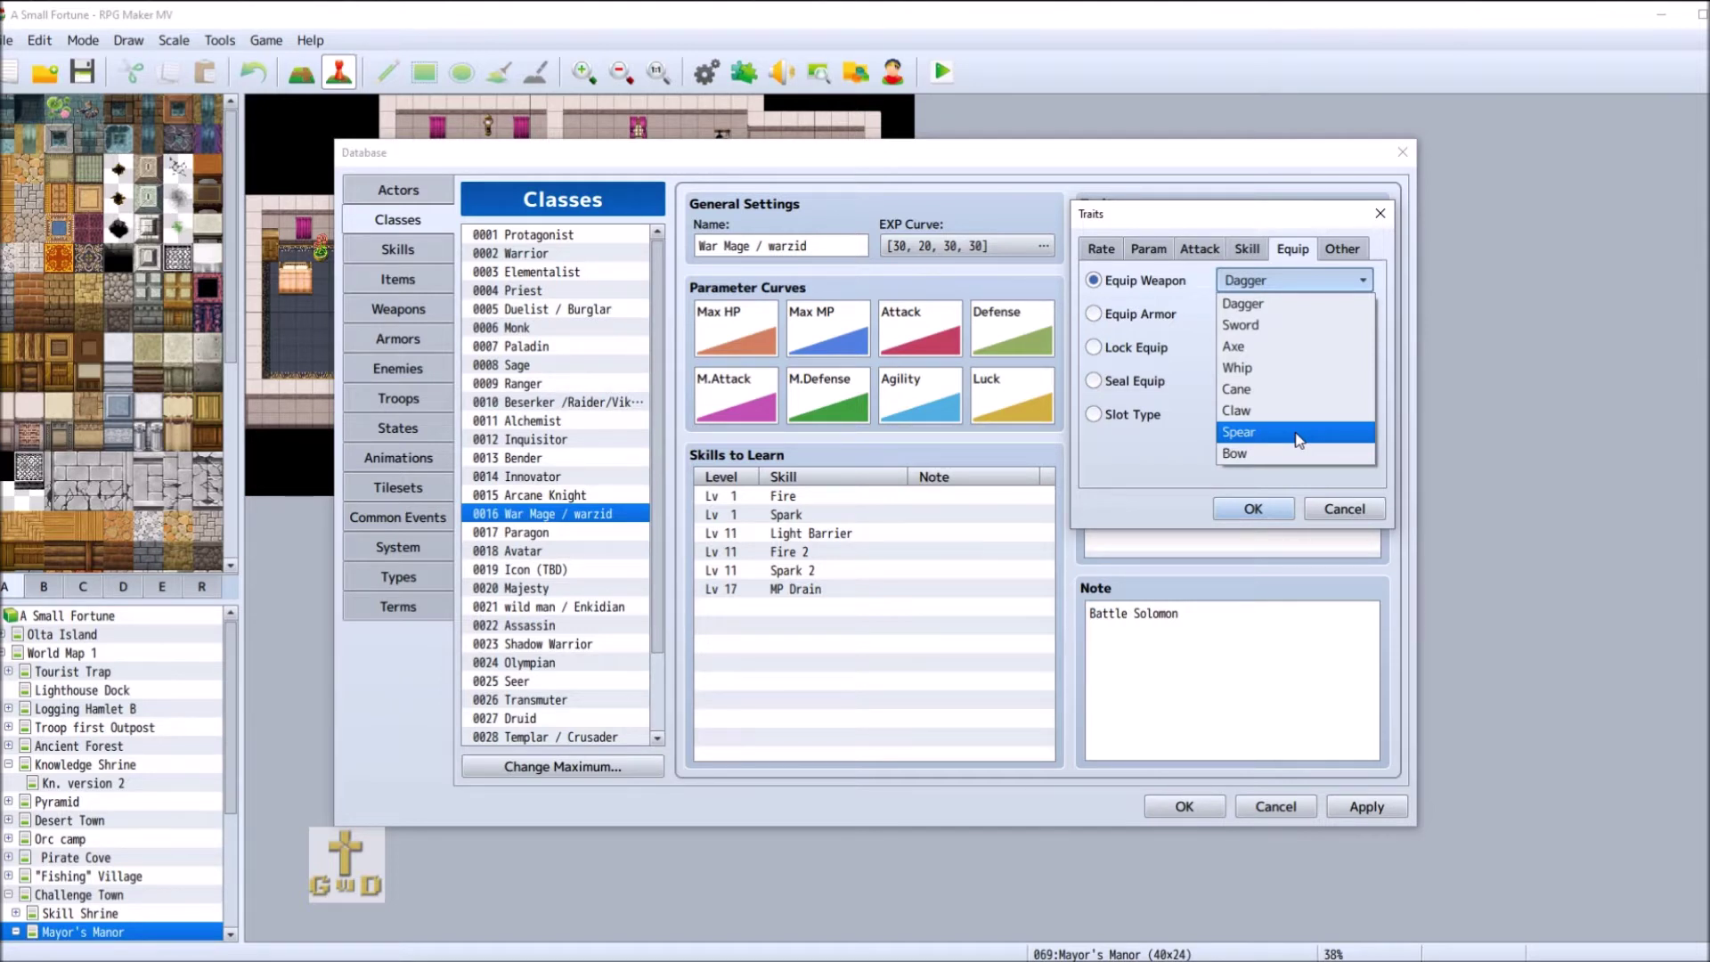
left_click(1292, 452)
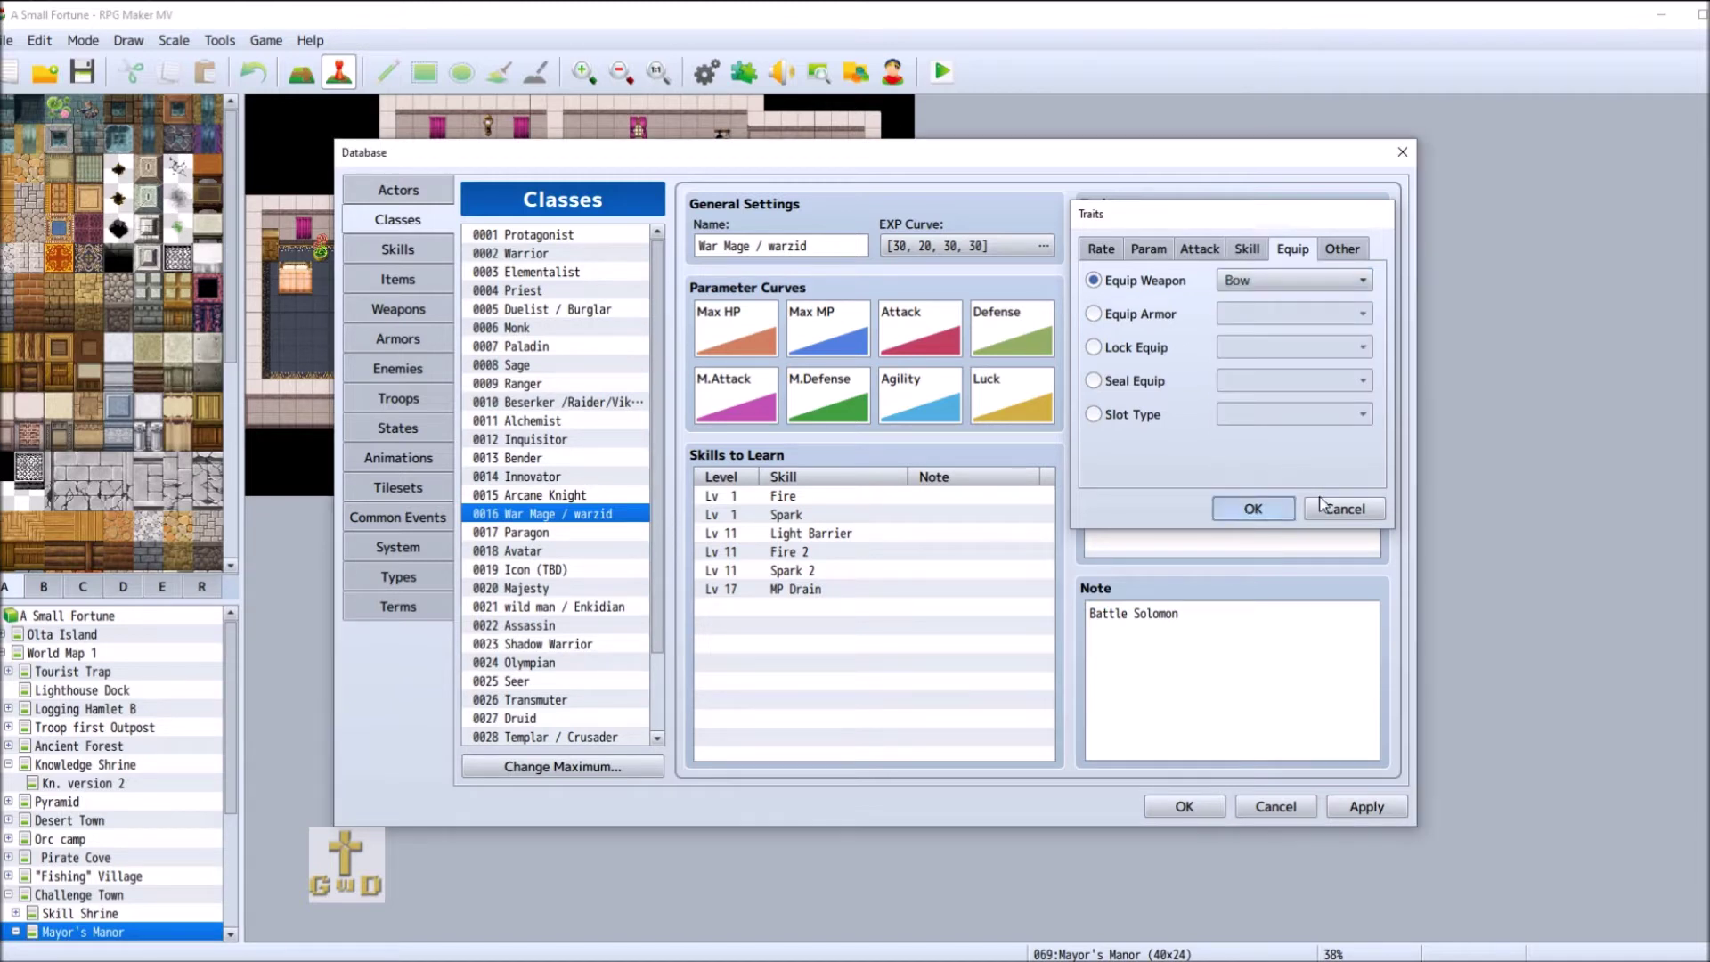
left_click(1254, 508)
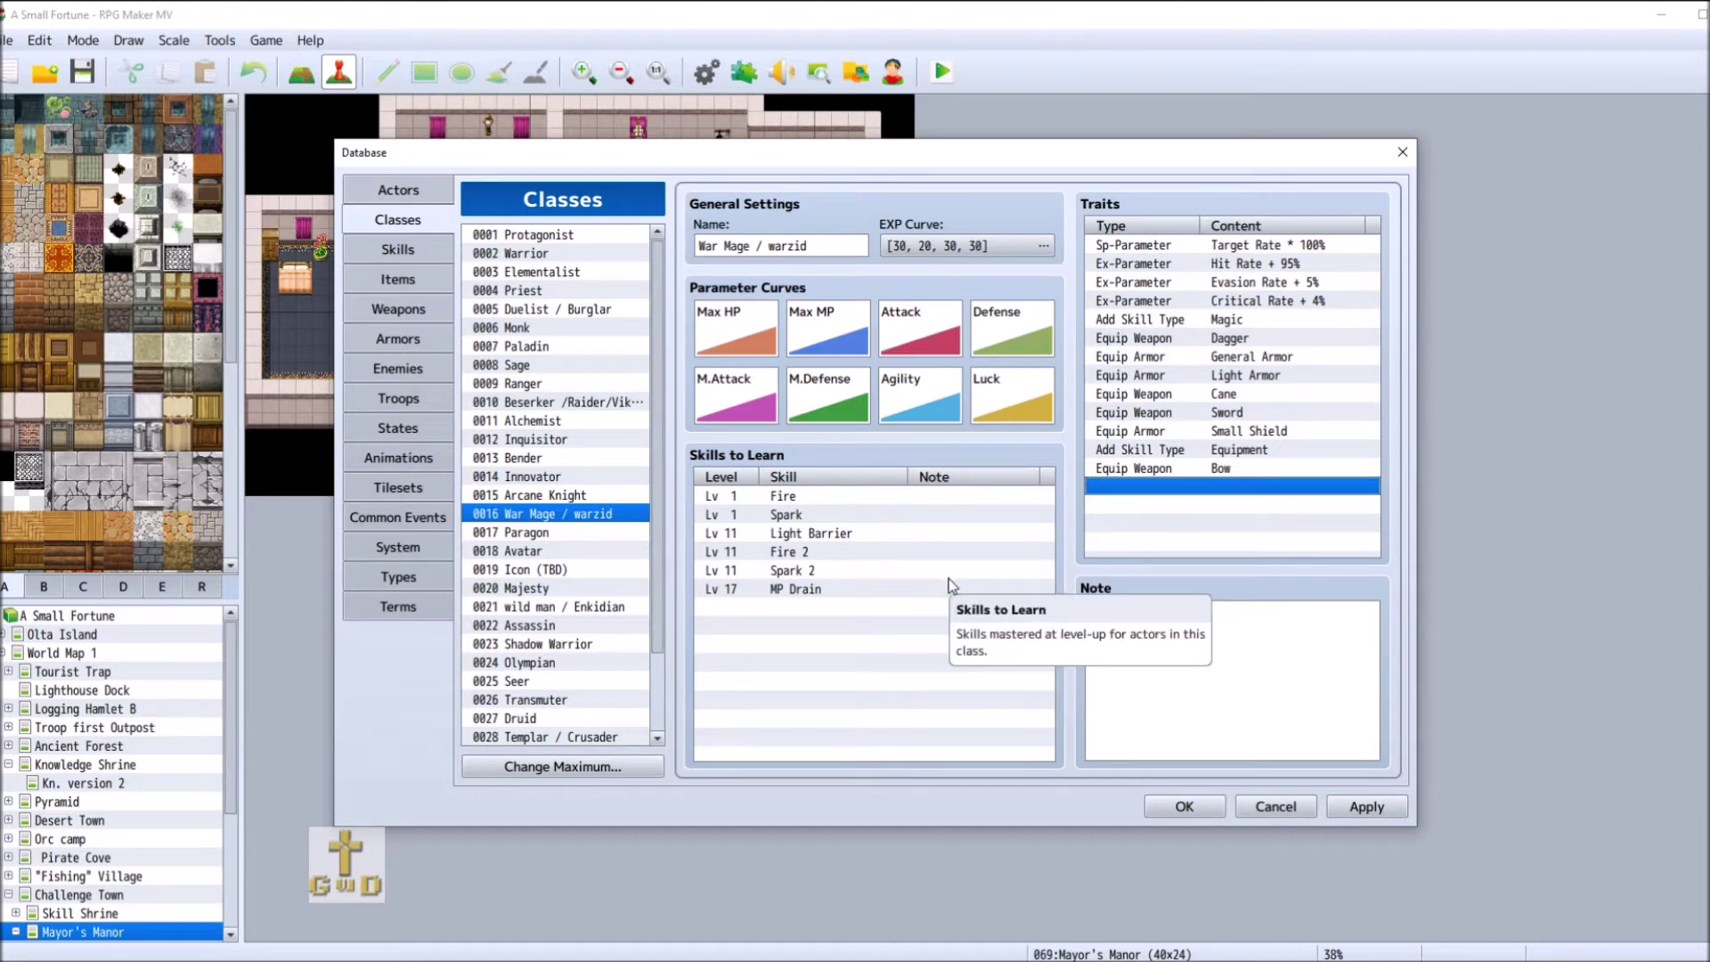
- Remove the Equip Armor trait for Magic Armor from the Arcane Knight class and return to the War Mage / warzid class
left_click(598, 497)
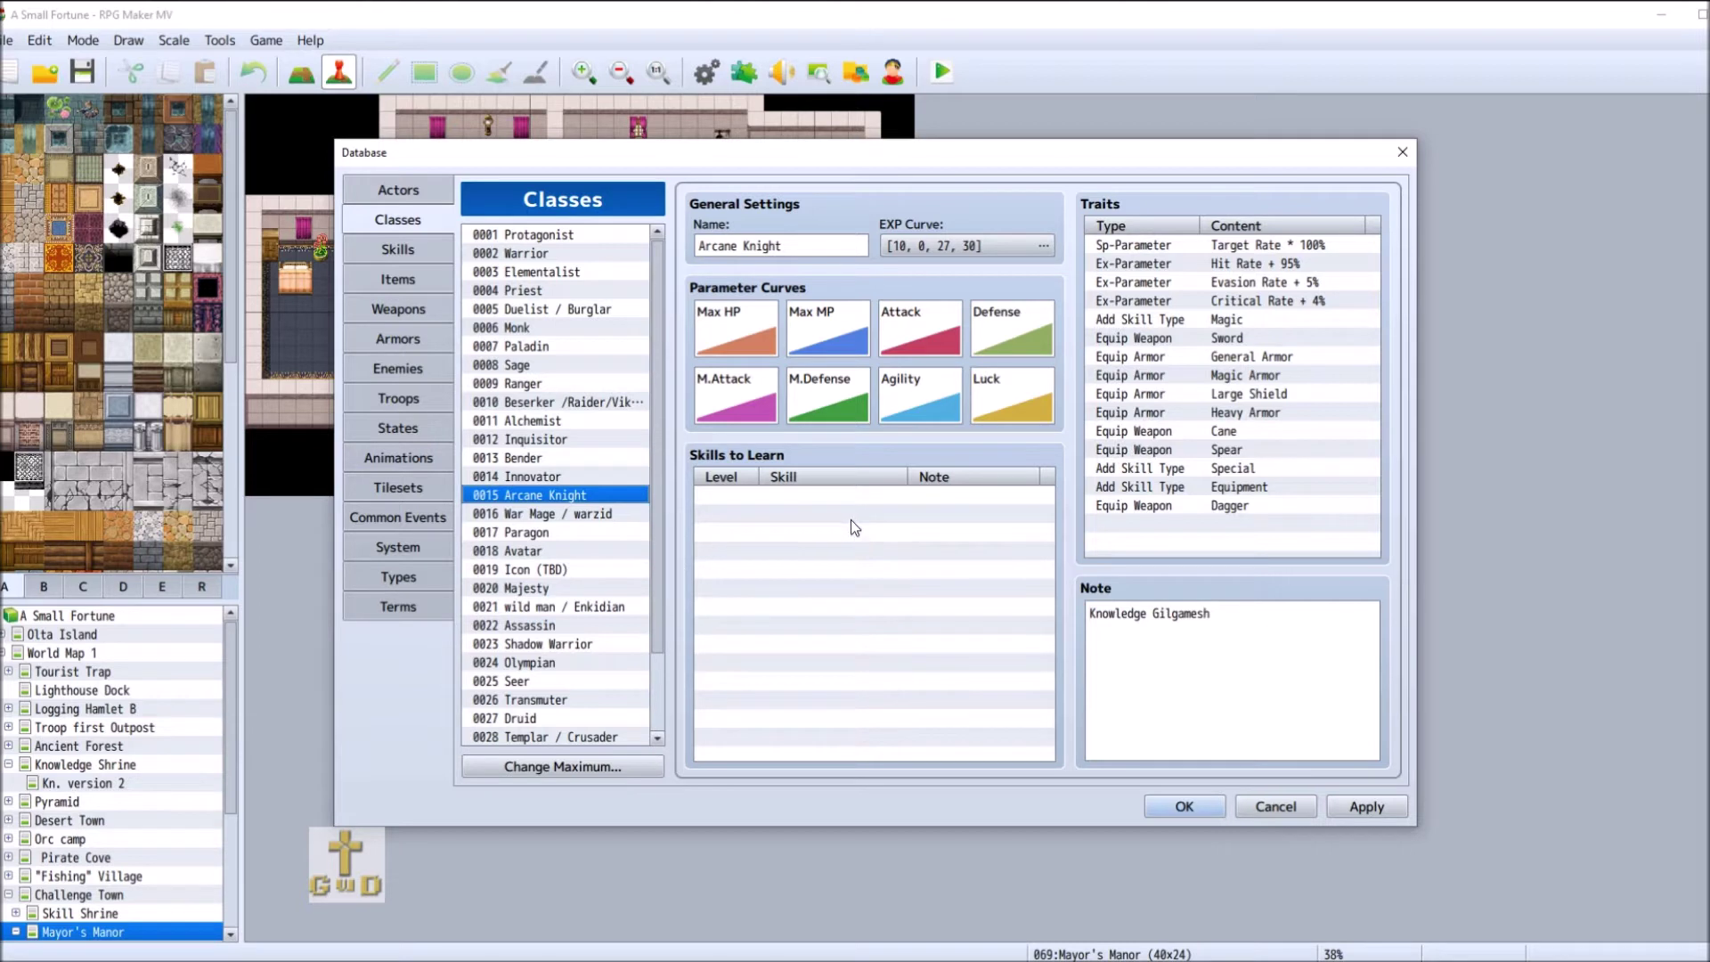
right_click(1265, 378)
left_click(1358, 424)
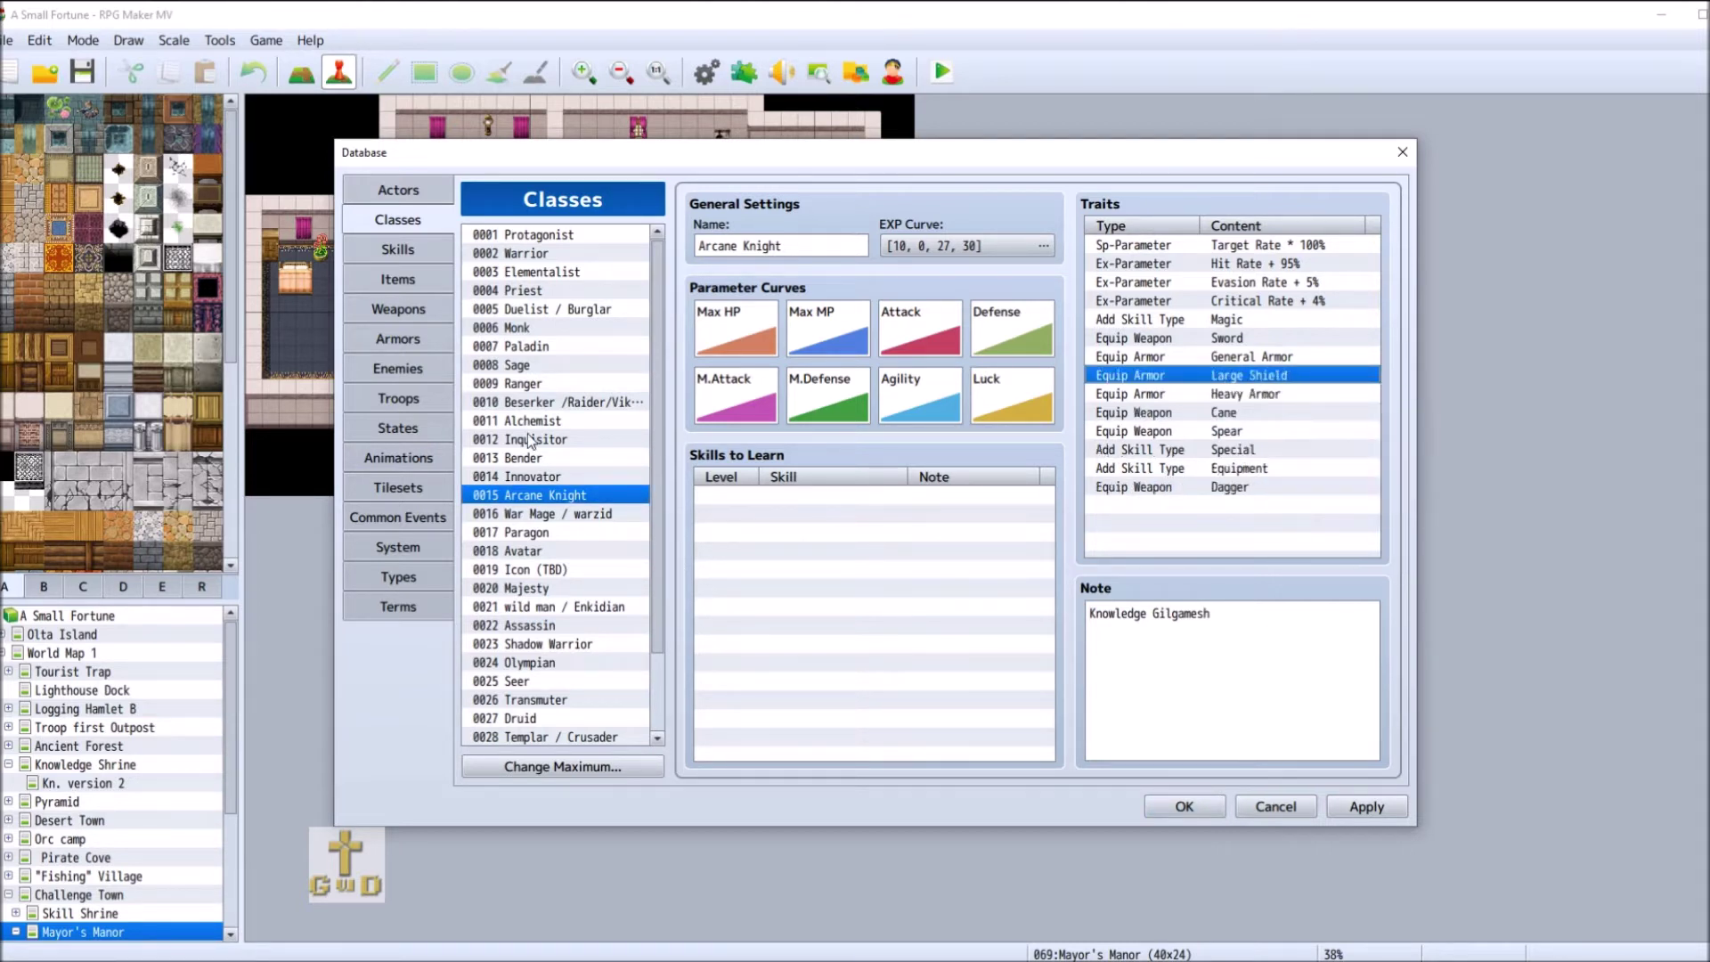
left_click(550, 514)
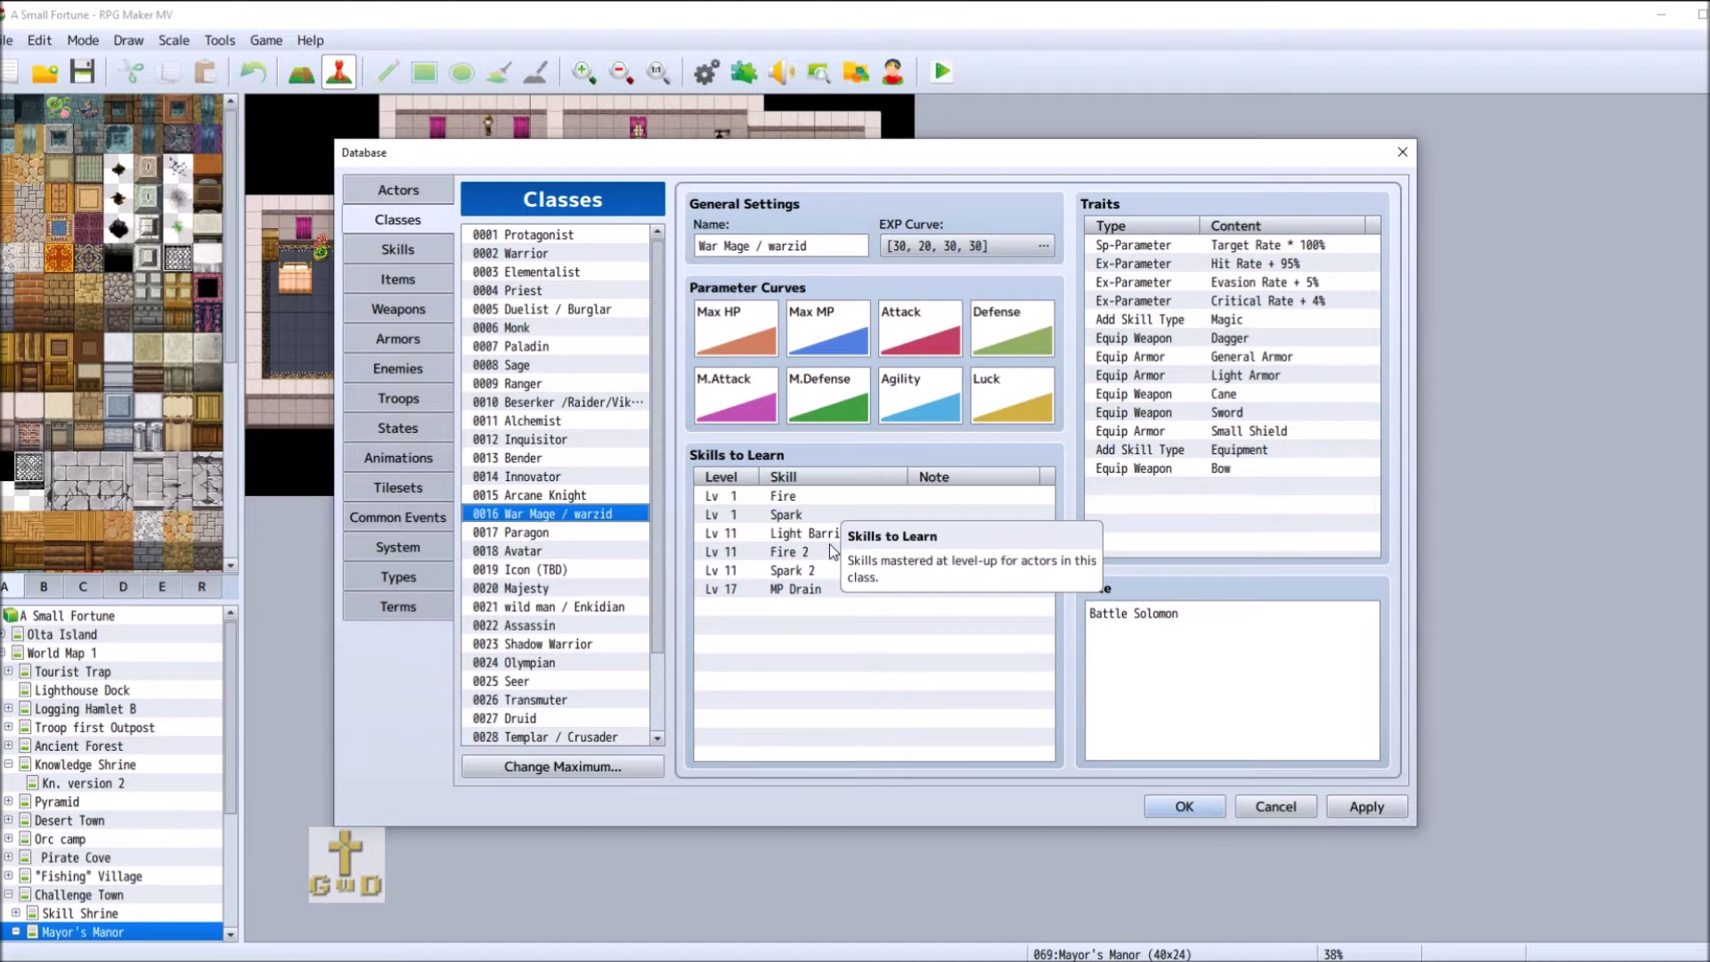
- Check the Warrior and War Mage / warzid classes, and clear the Beserker /Raider/Viking class from slot 0010
left_click(573, 251)
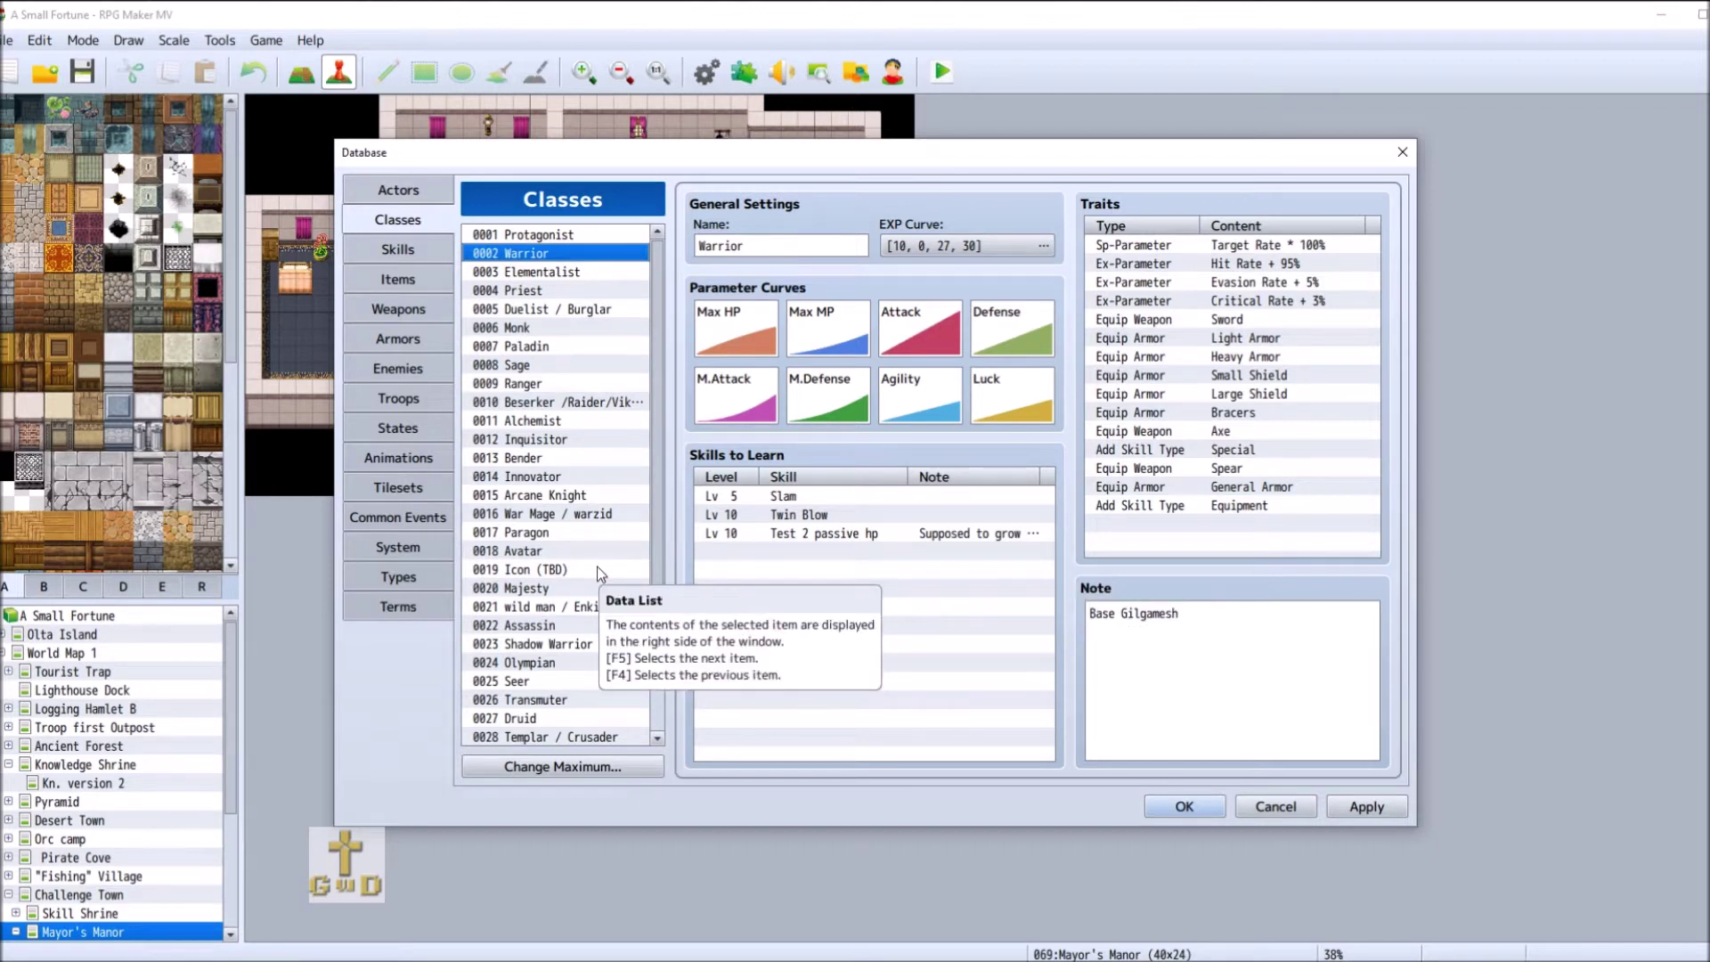
left_click(593, 515)
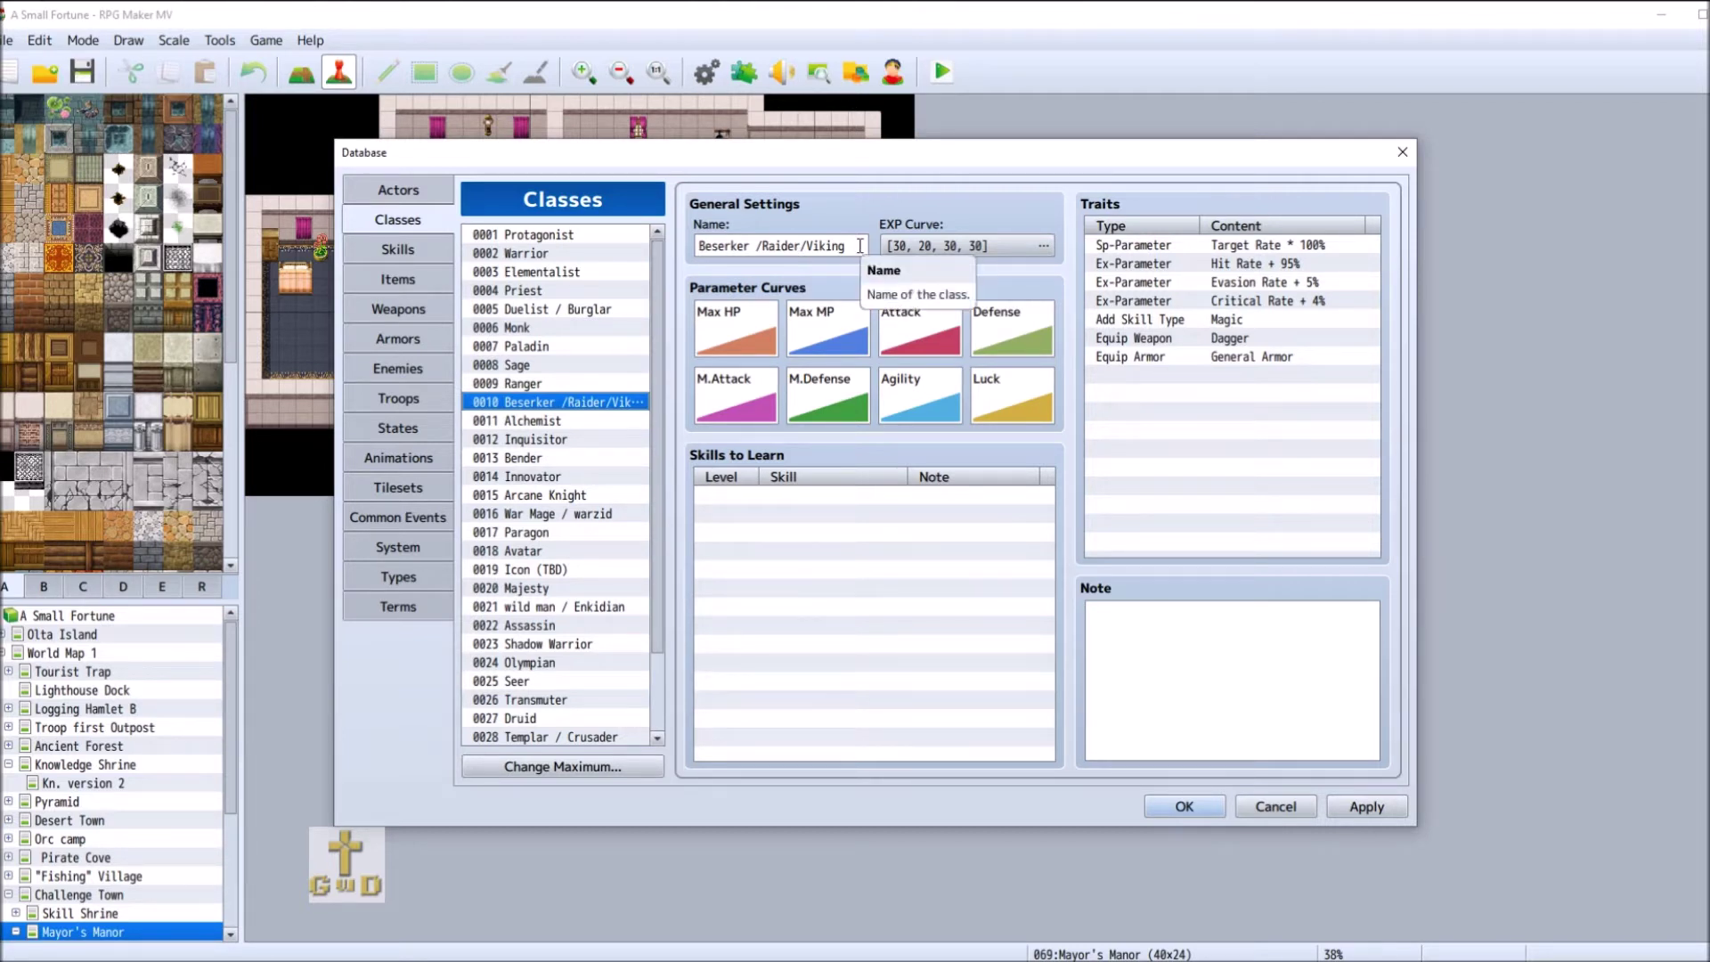
right_click(574, 401)
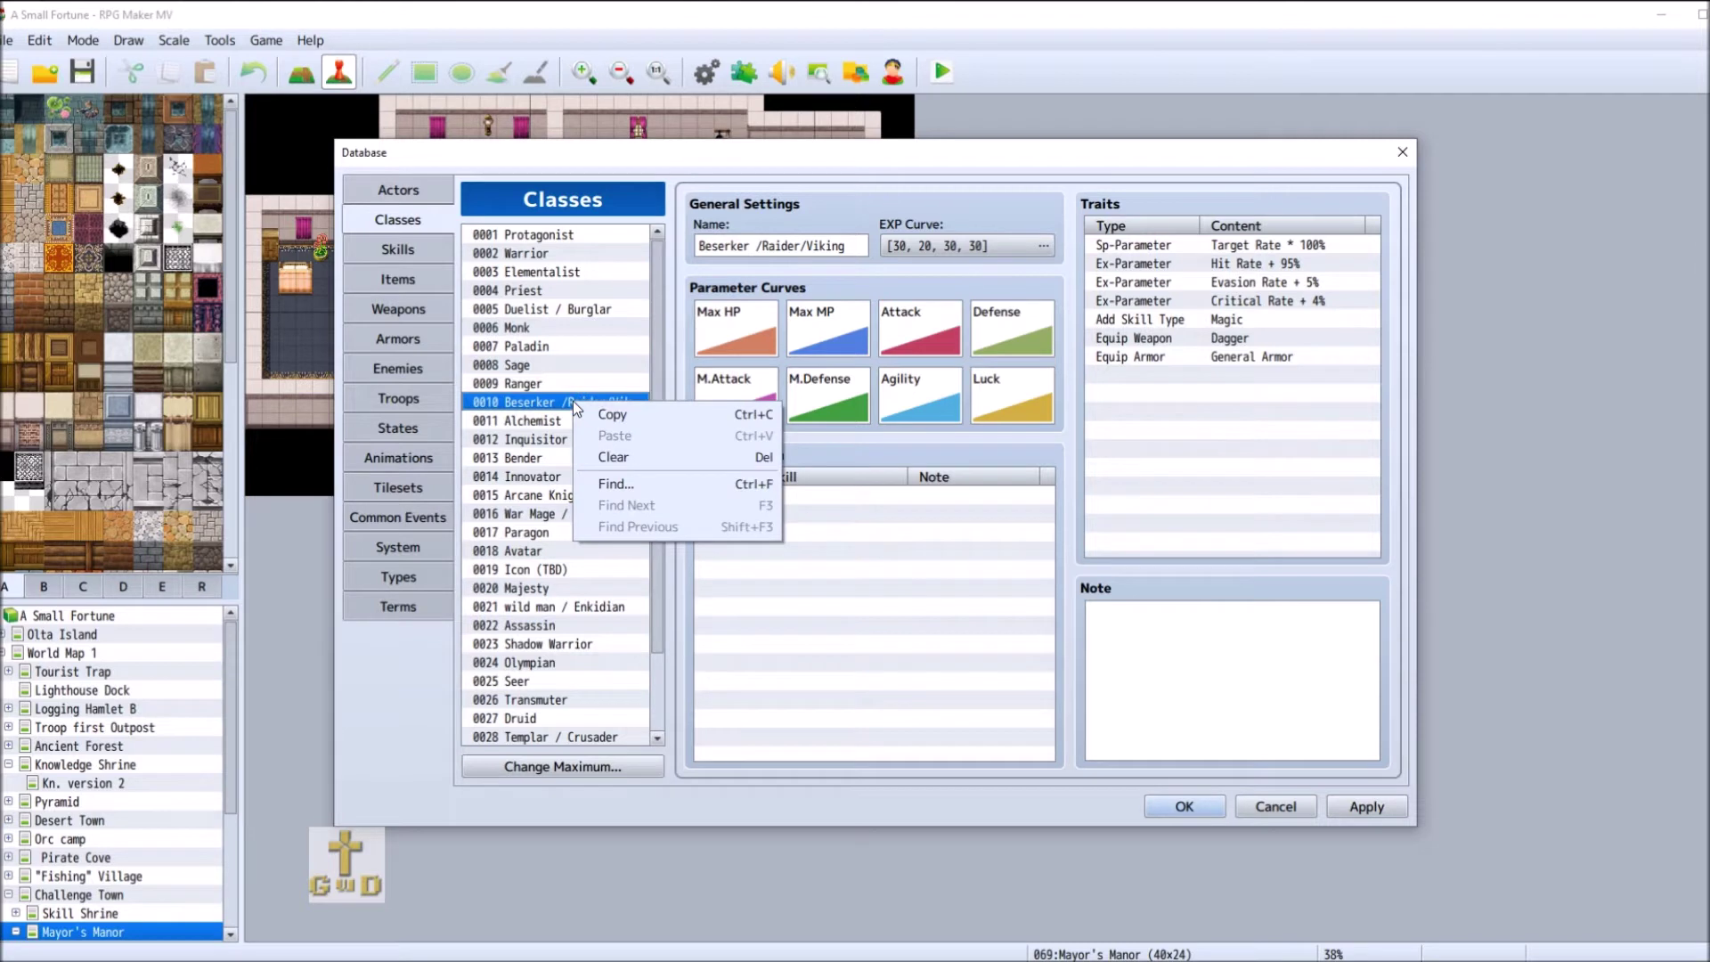
left_click(615, 457)
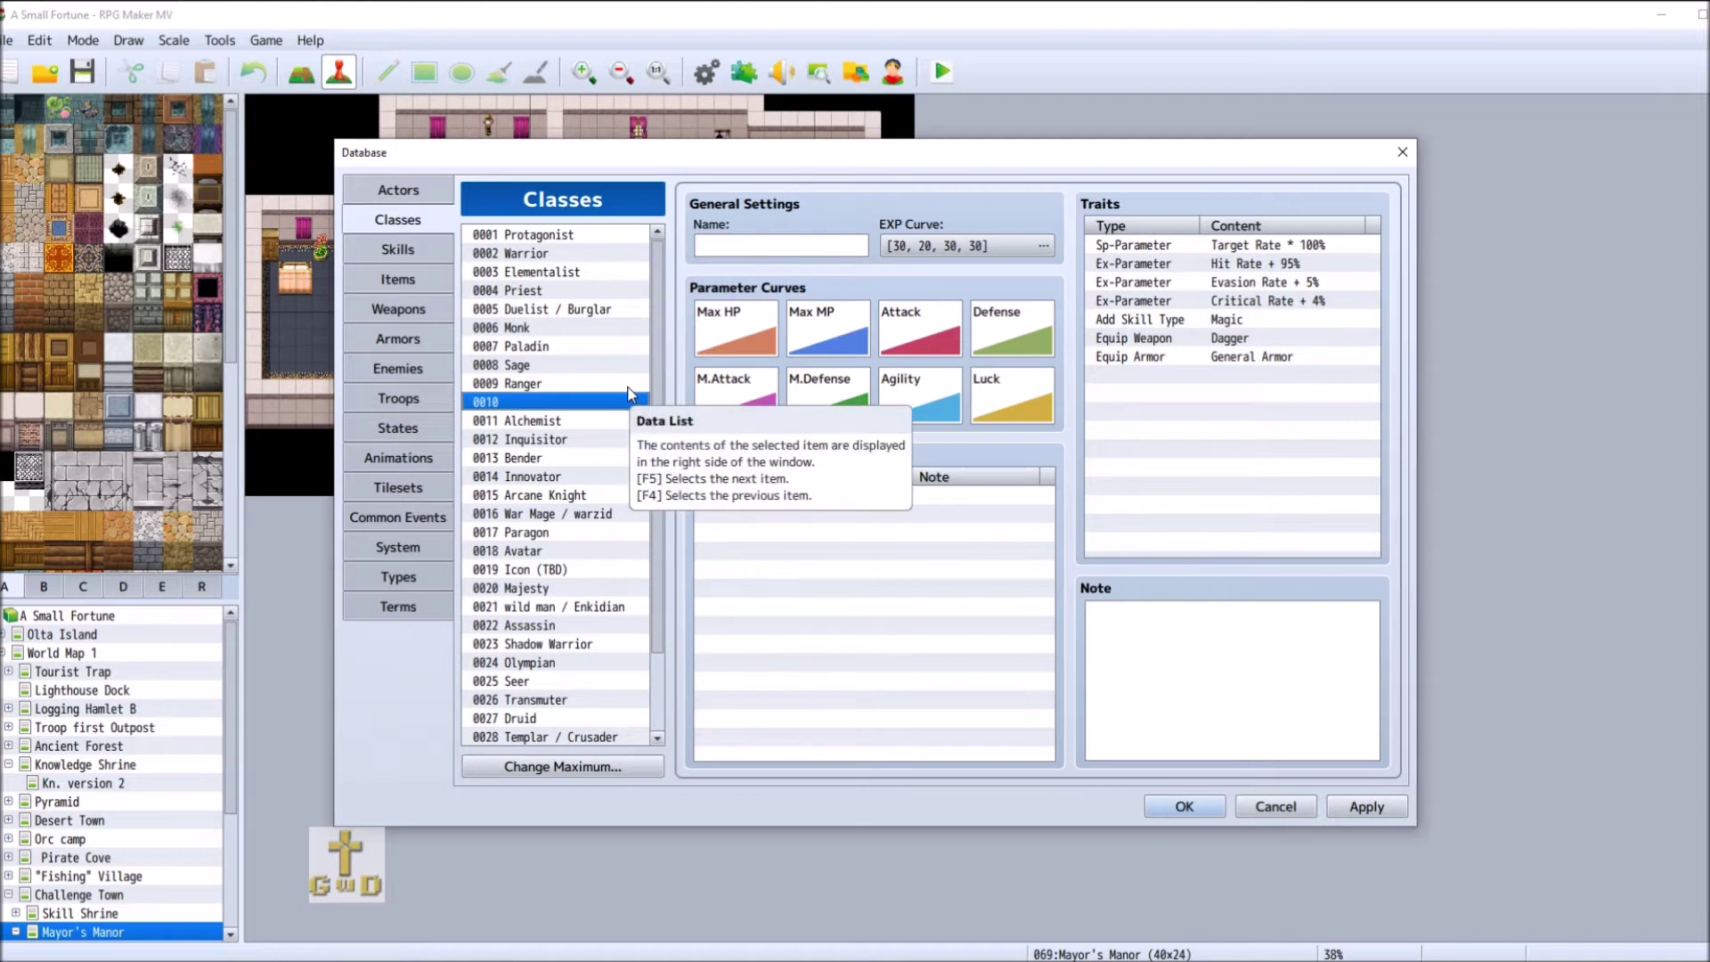
- Enter "Battle Joan" as the note of the Monk class
left_click(549, 330)
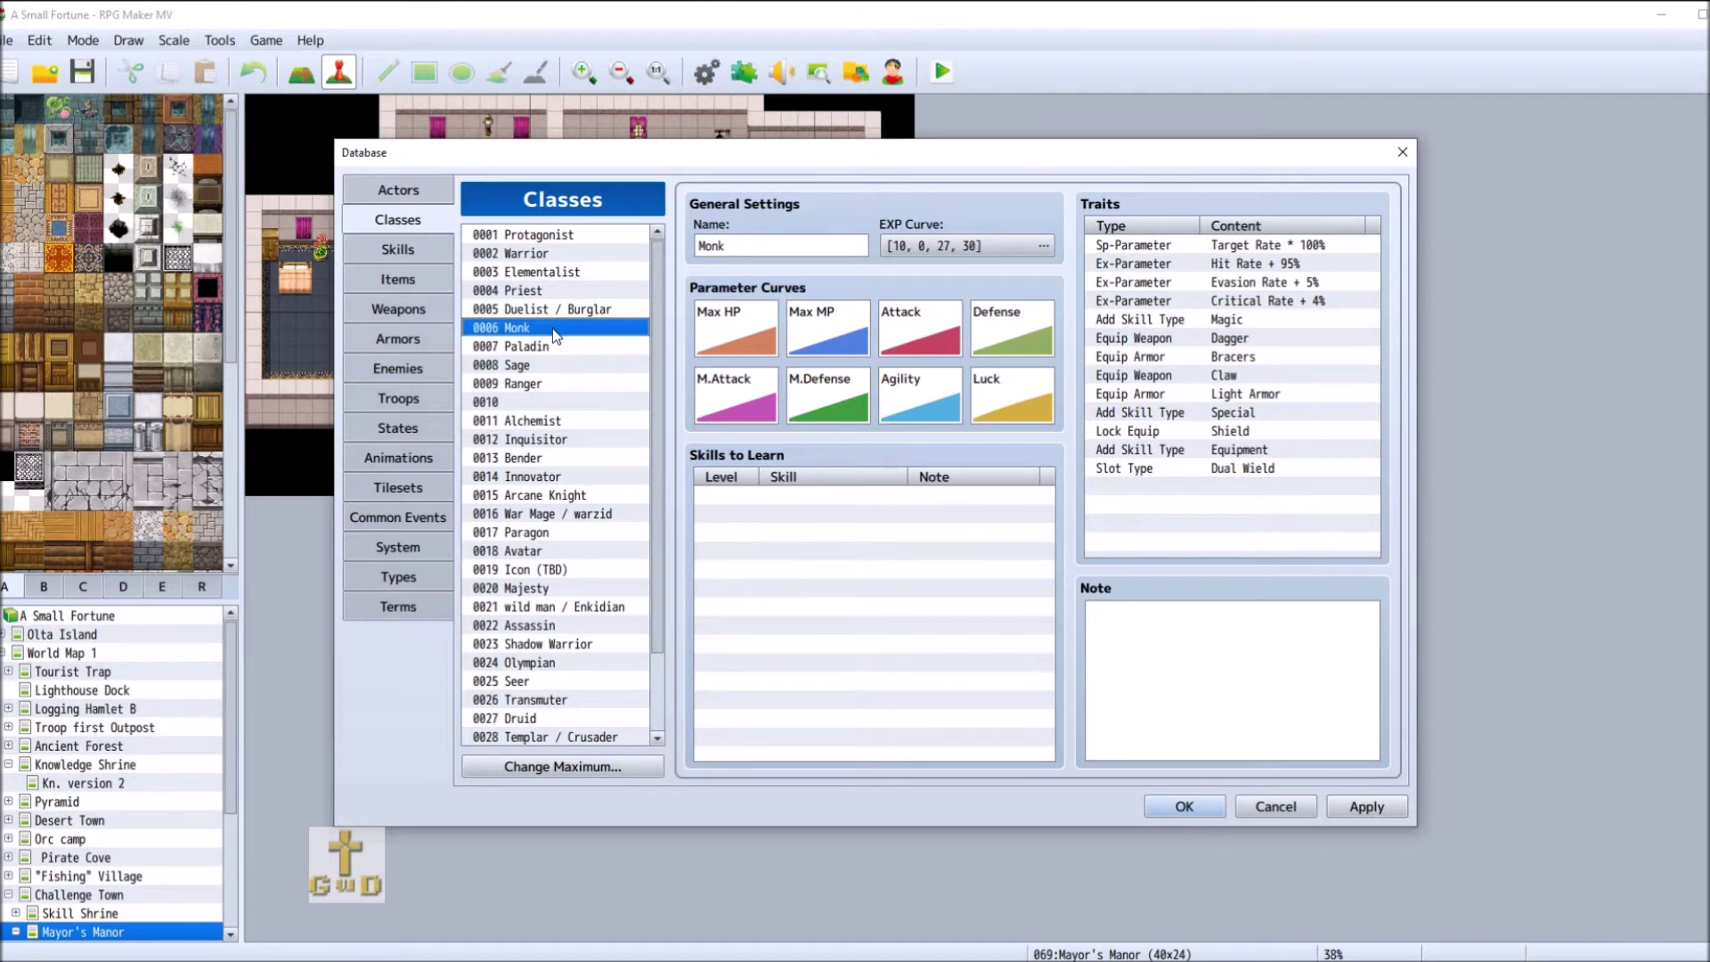
left_click(1216, 624)
type("Battle")
type("Joan")
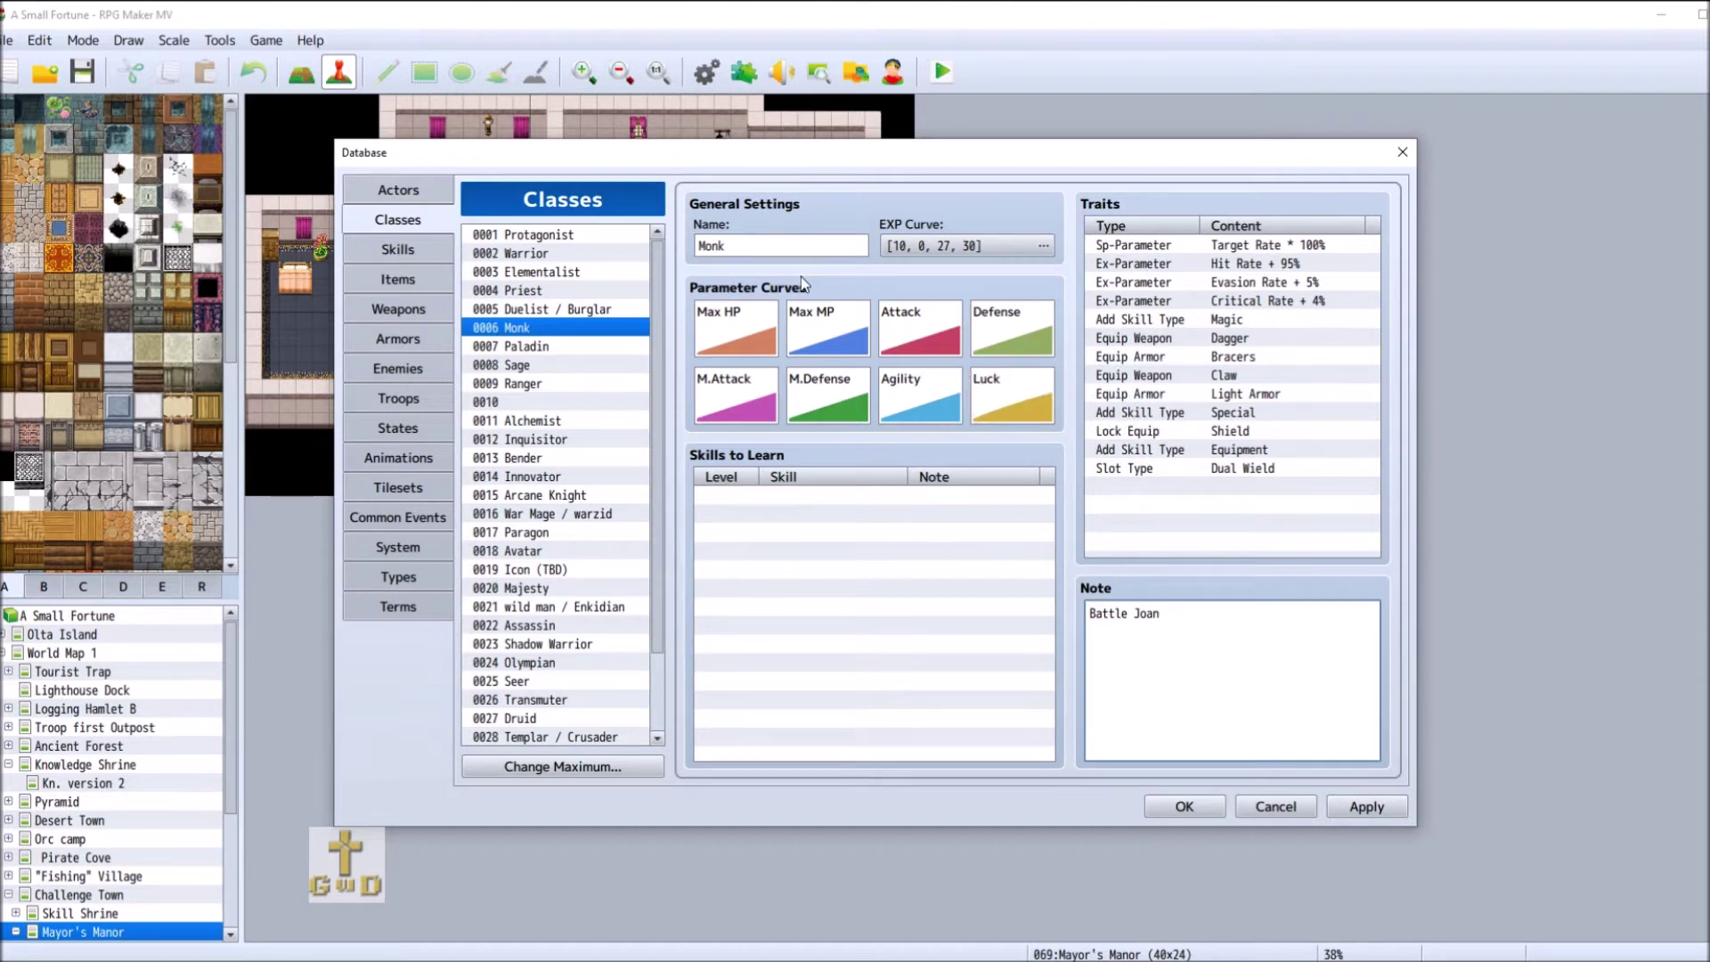
- Rename the Monk class to "Martial Artist" and paste the level 1 Defense Up skill into its skills to learn
double_click(741, 246)
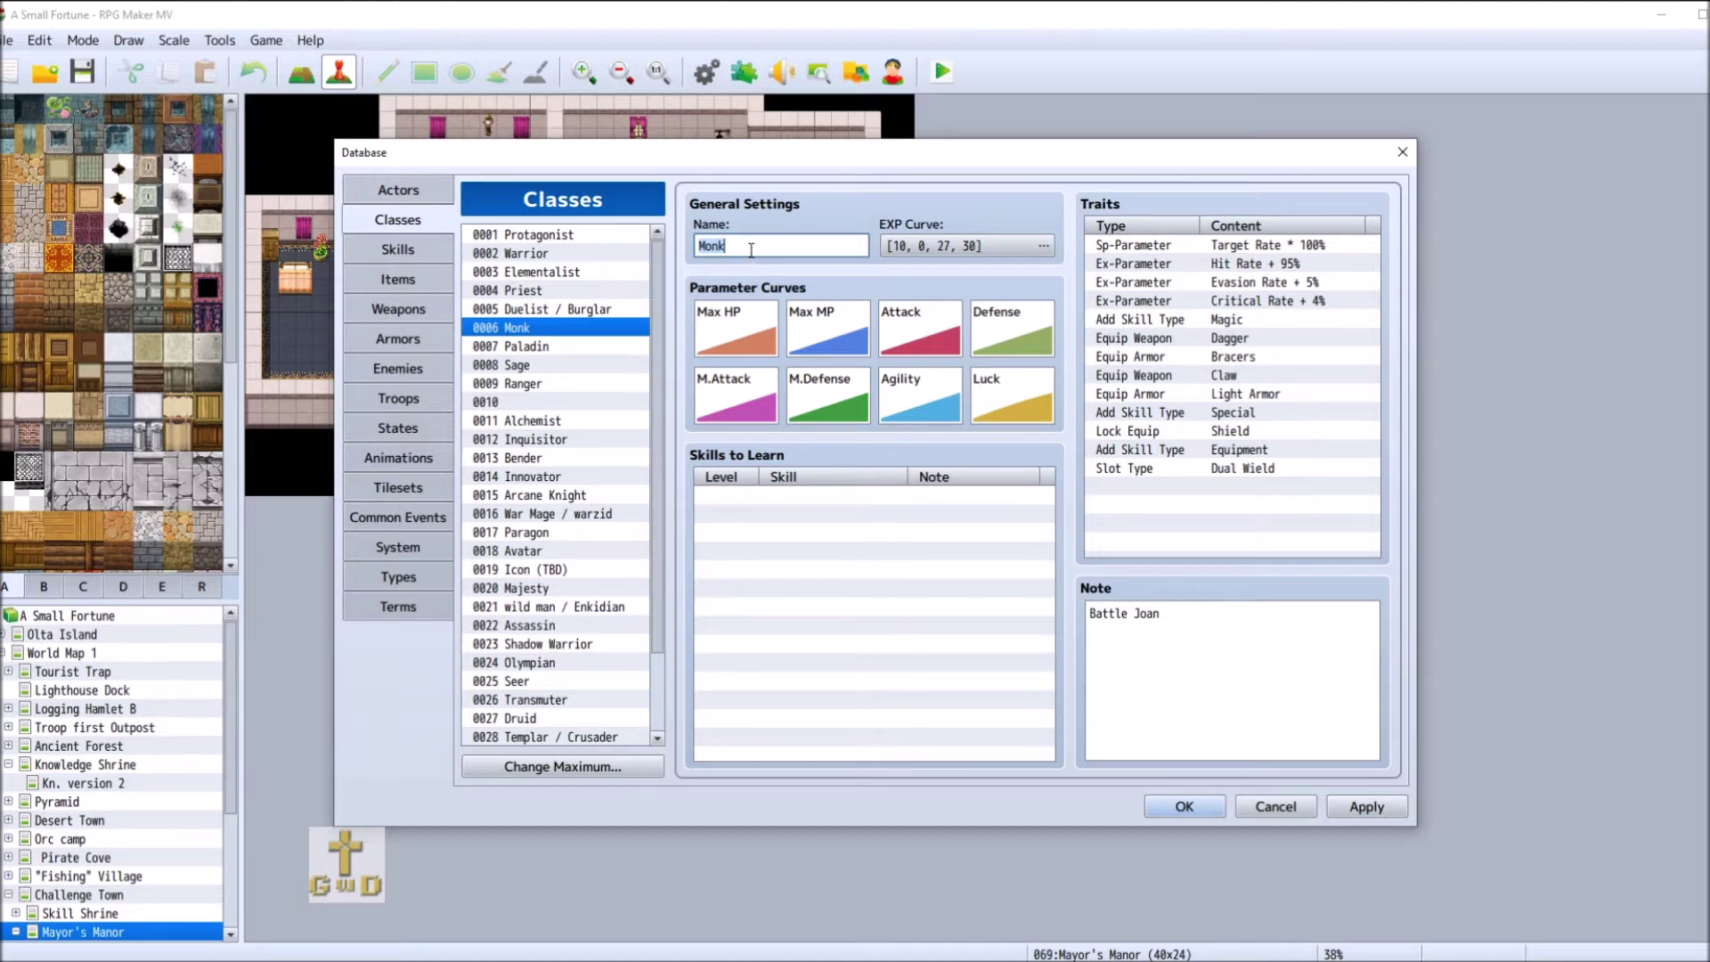
type("Martial Artist")
left_click(1017, 596)
key("ctrl+v")
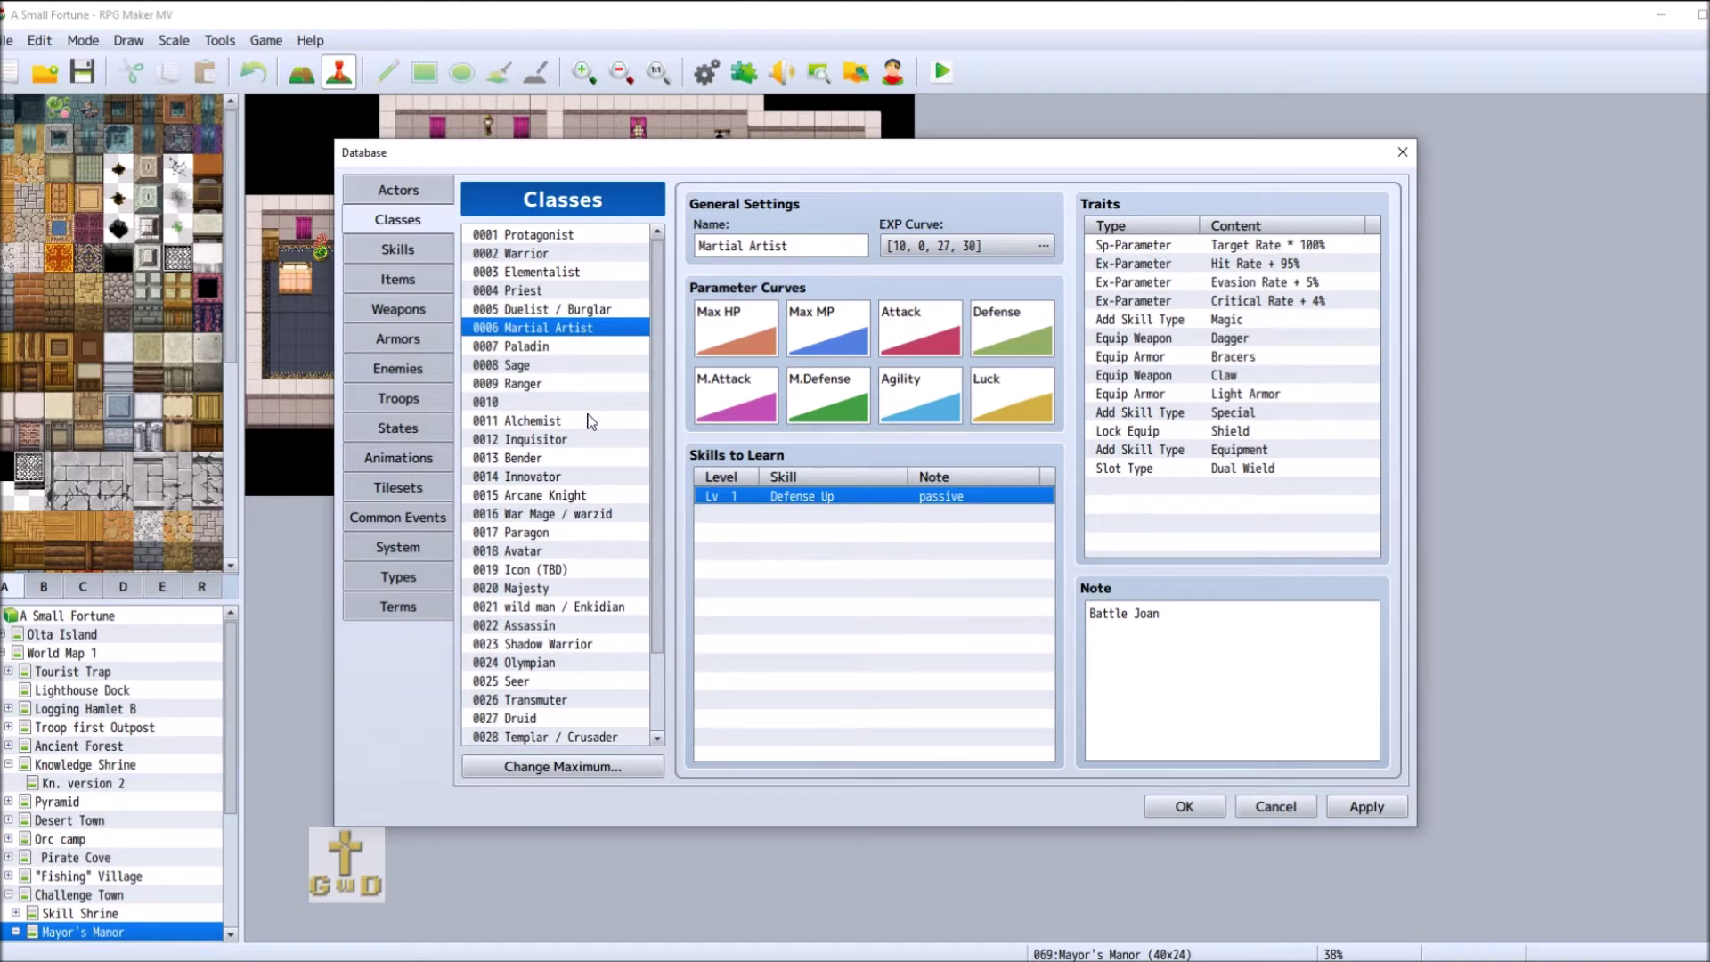
- Move the Duelist / Burglar class from slot 0005 to the empty slot 0010 by copying it and clearing the original
right_click(556, 304)
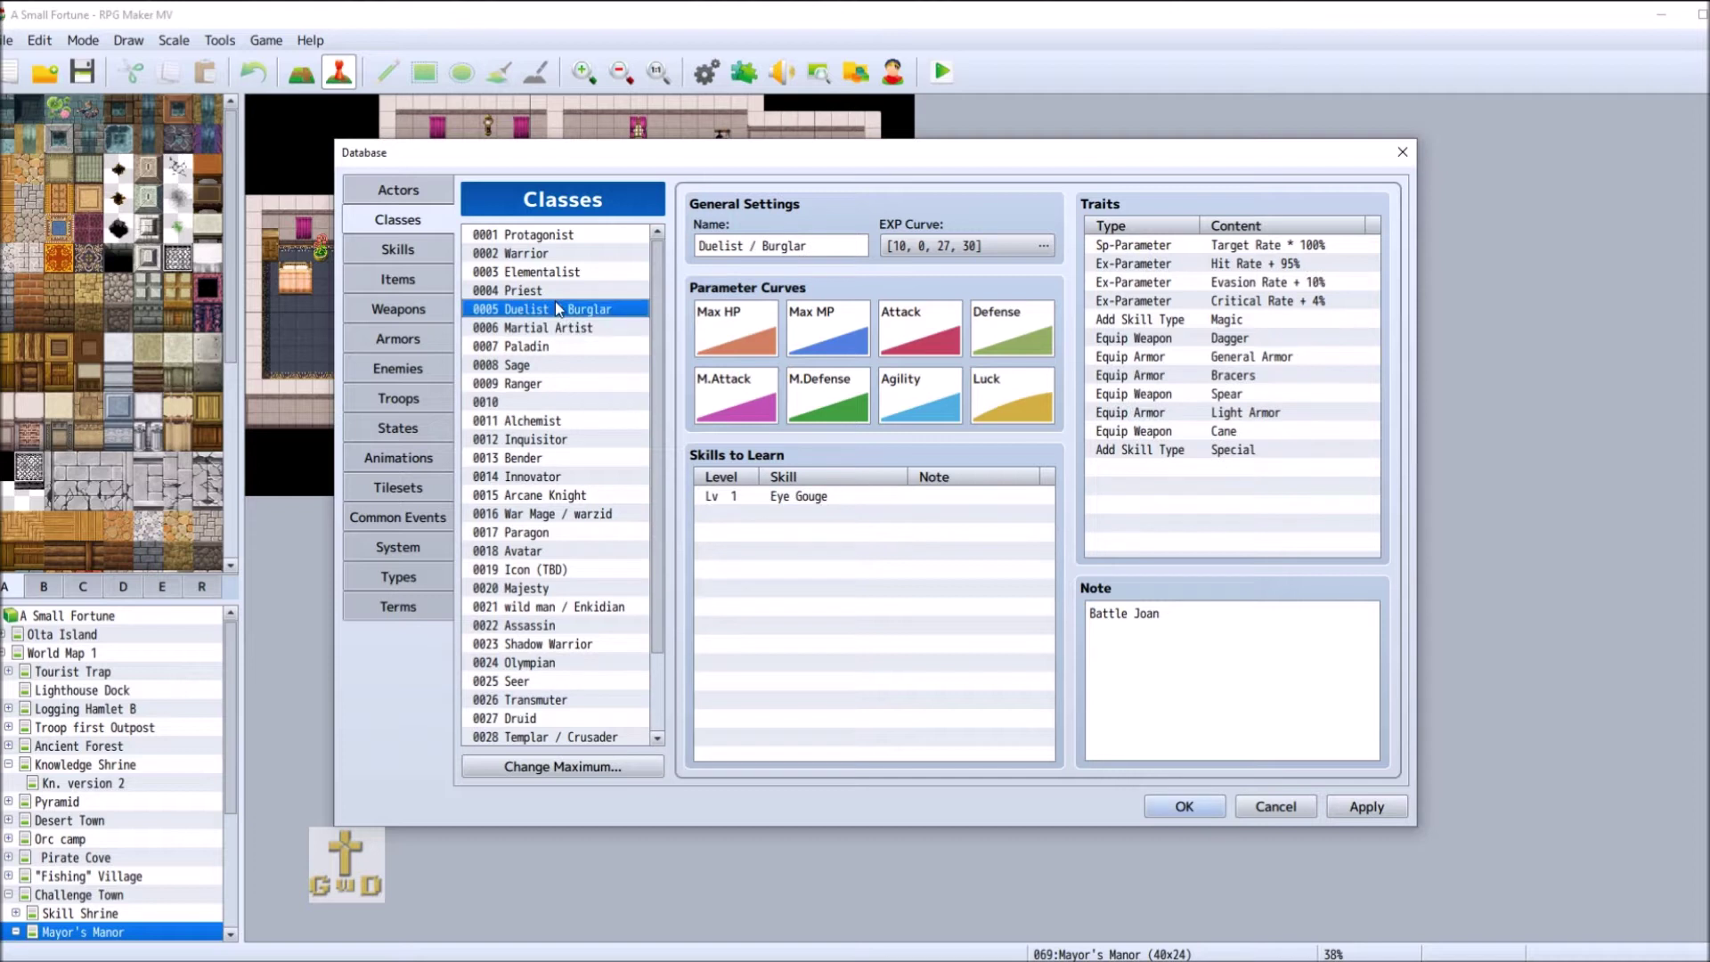
left_click(589, 317)
left_click(535, 403)
right_click(525, 402)
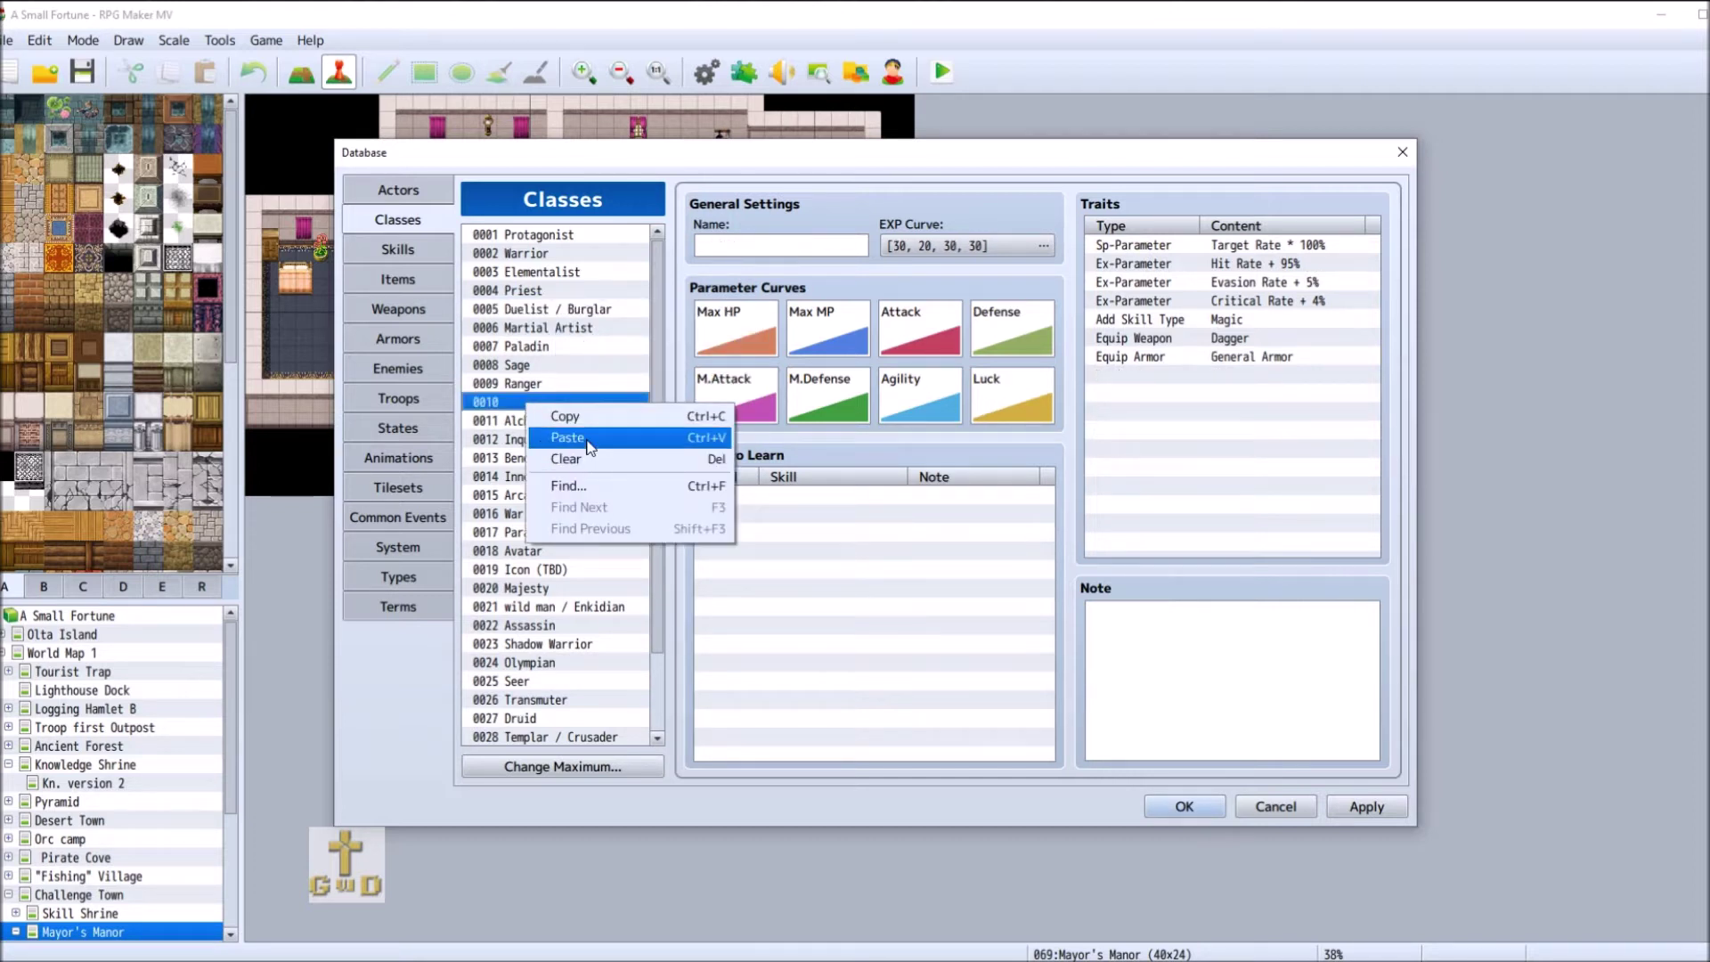
left_click(679, 431)
right_click(546, 310)
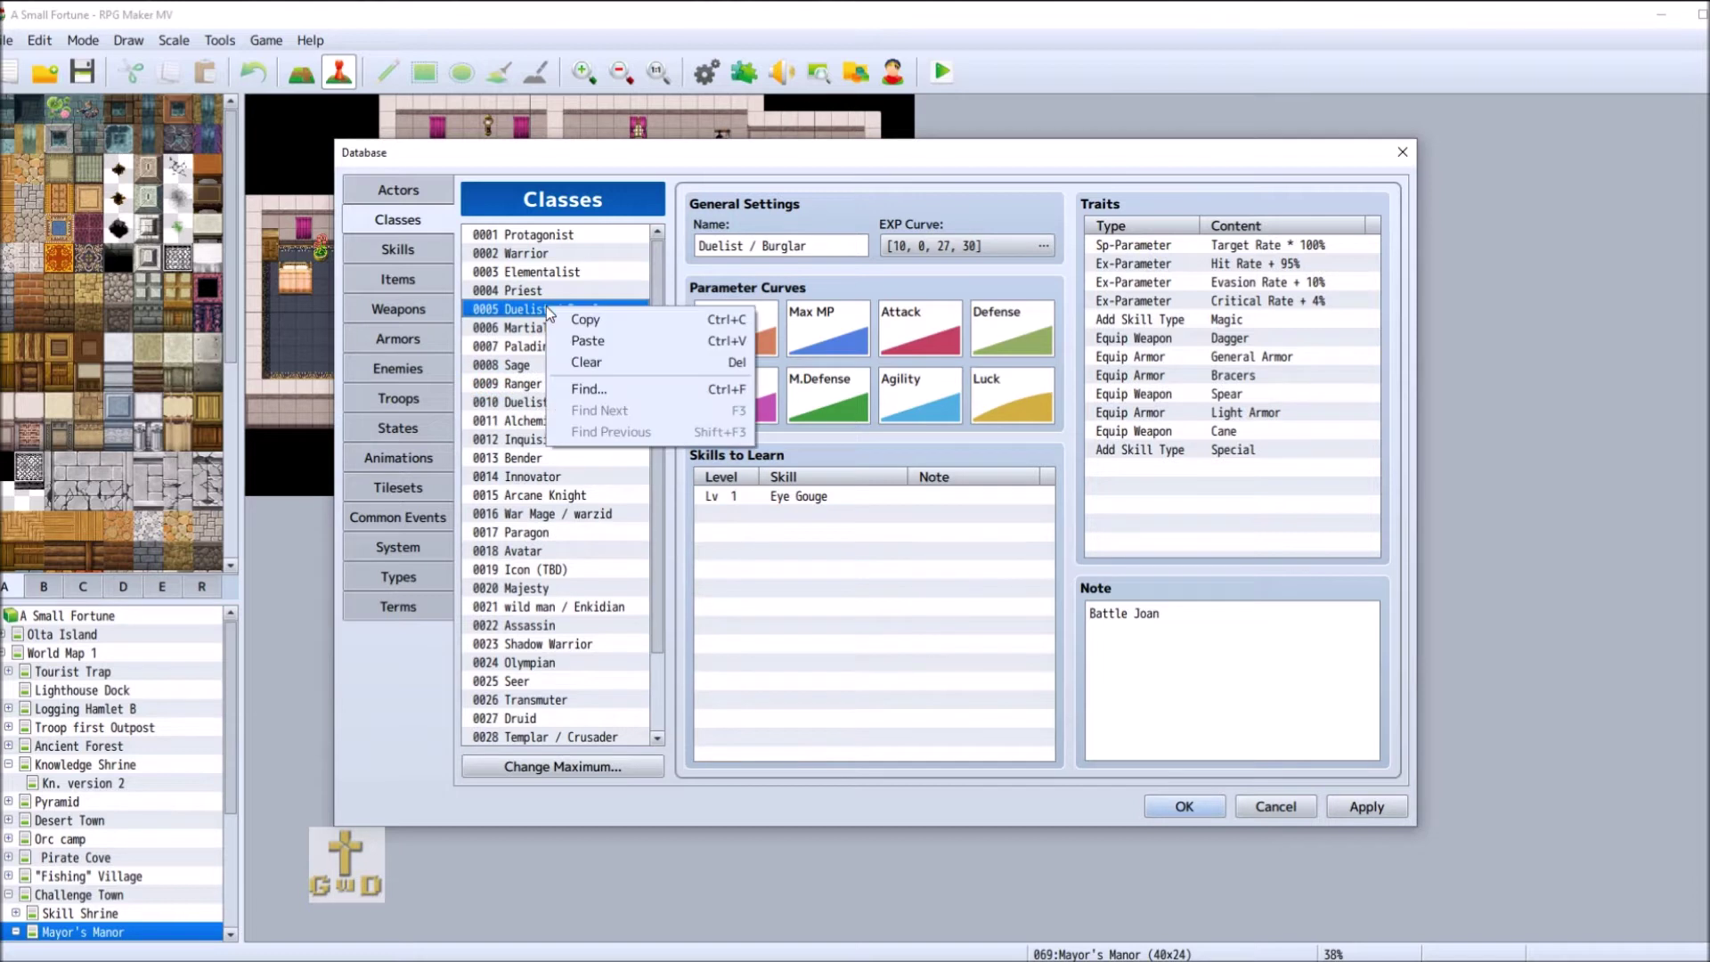
left_click(659, 362)
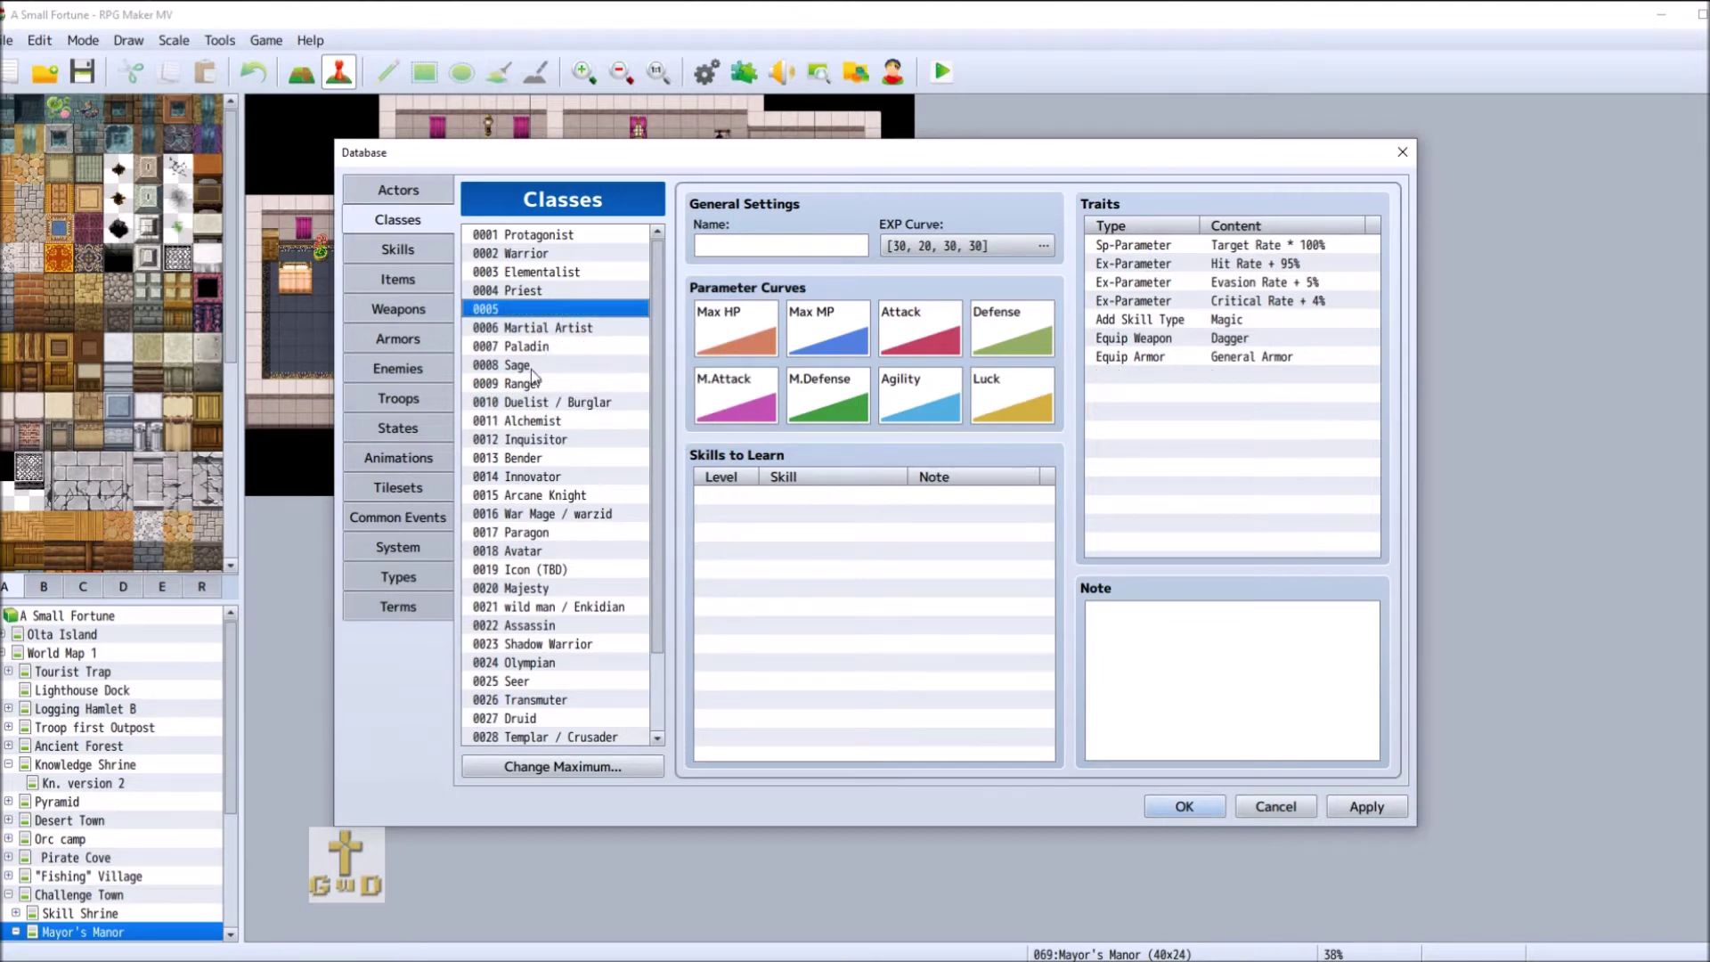
- Copy the Ranger class from slot 0009 into the empty slot 0005
left_click(552, 384)
right_click(558, 385)
left_click(614, 395)
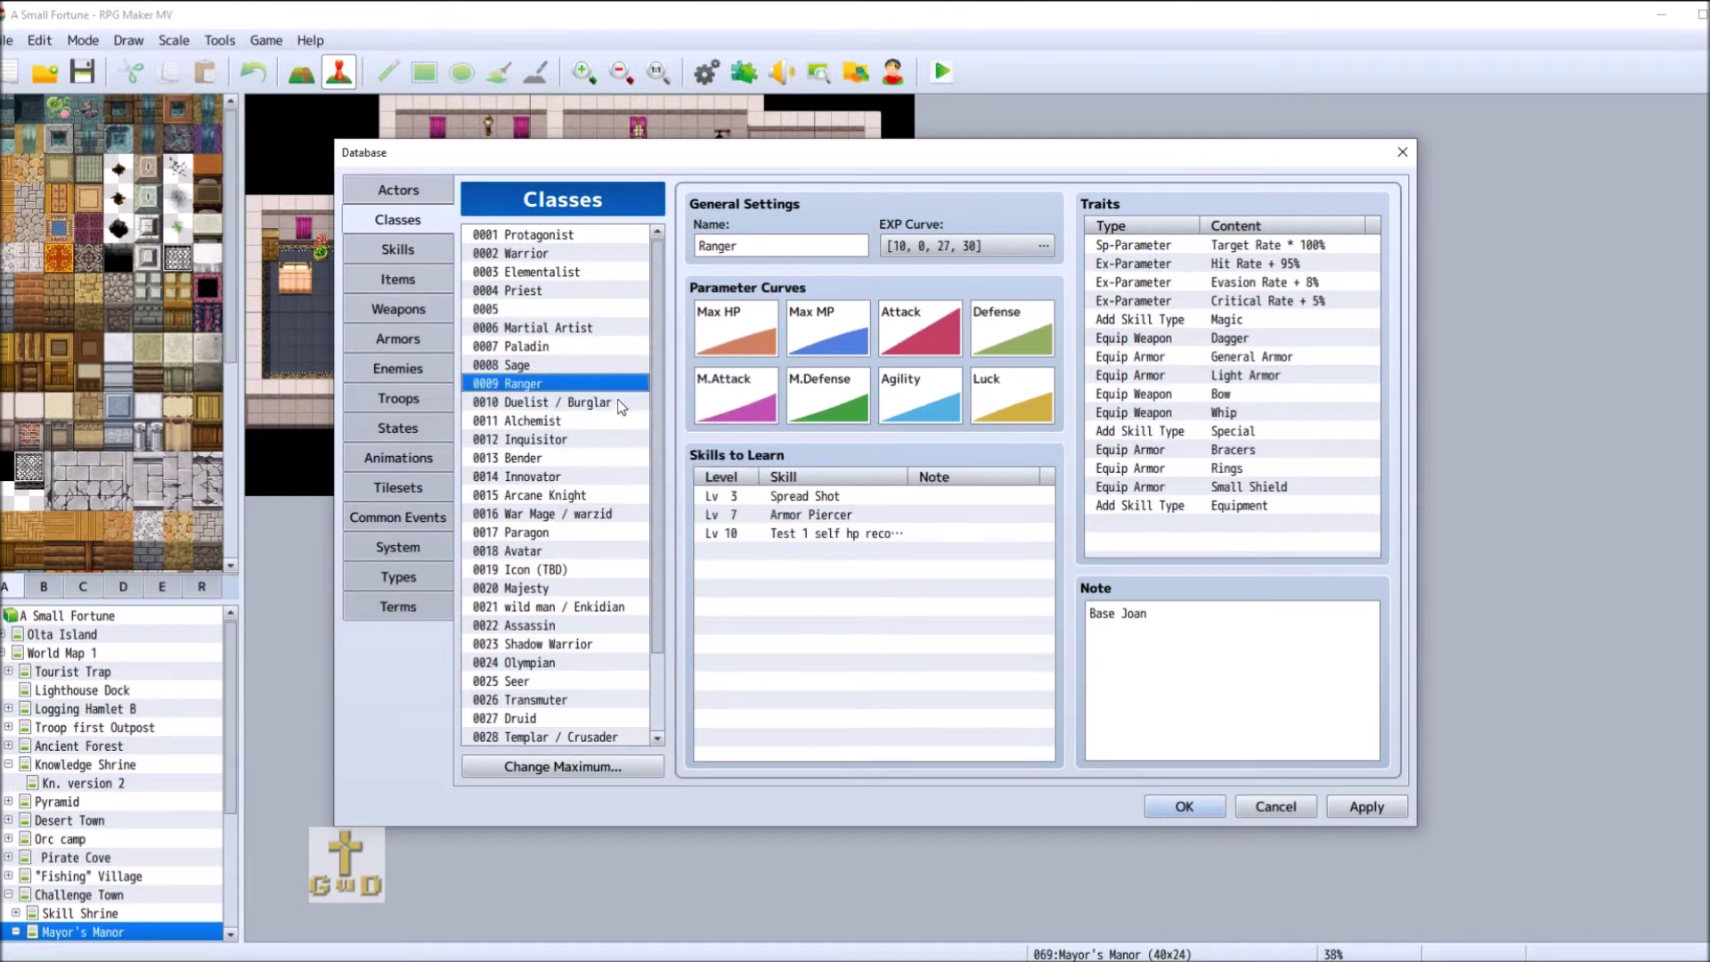
right_click(545, 307)
left_click(587, 339)
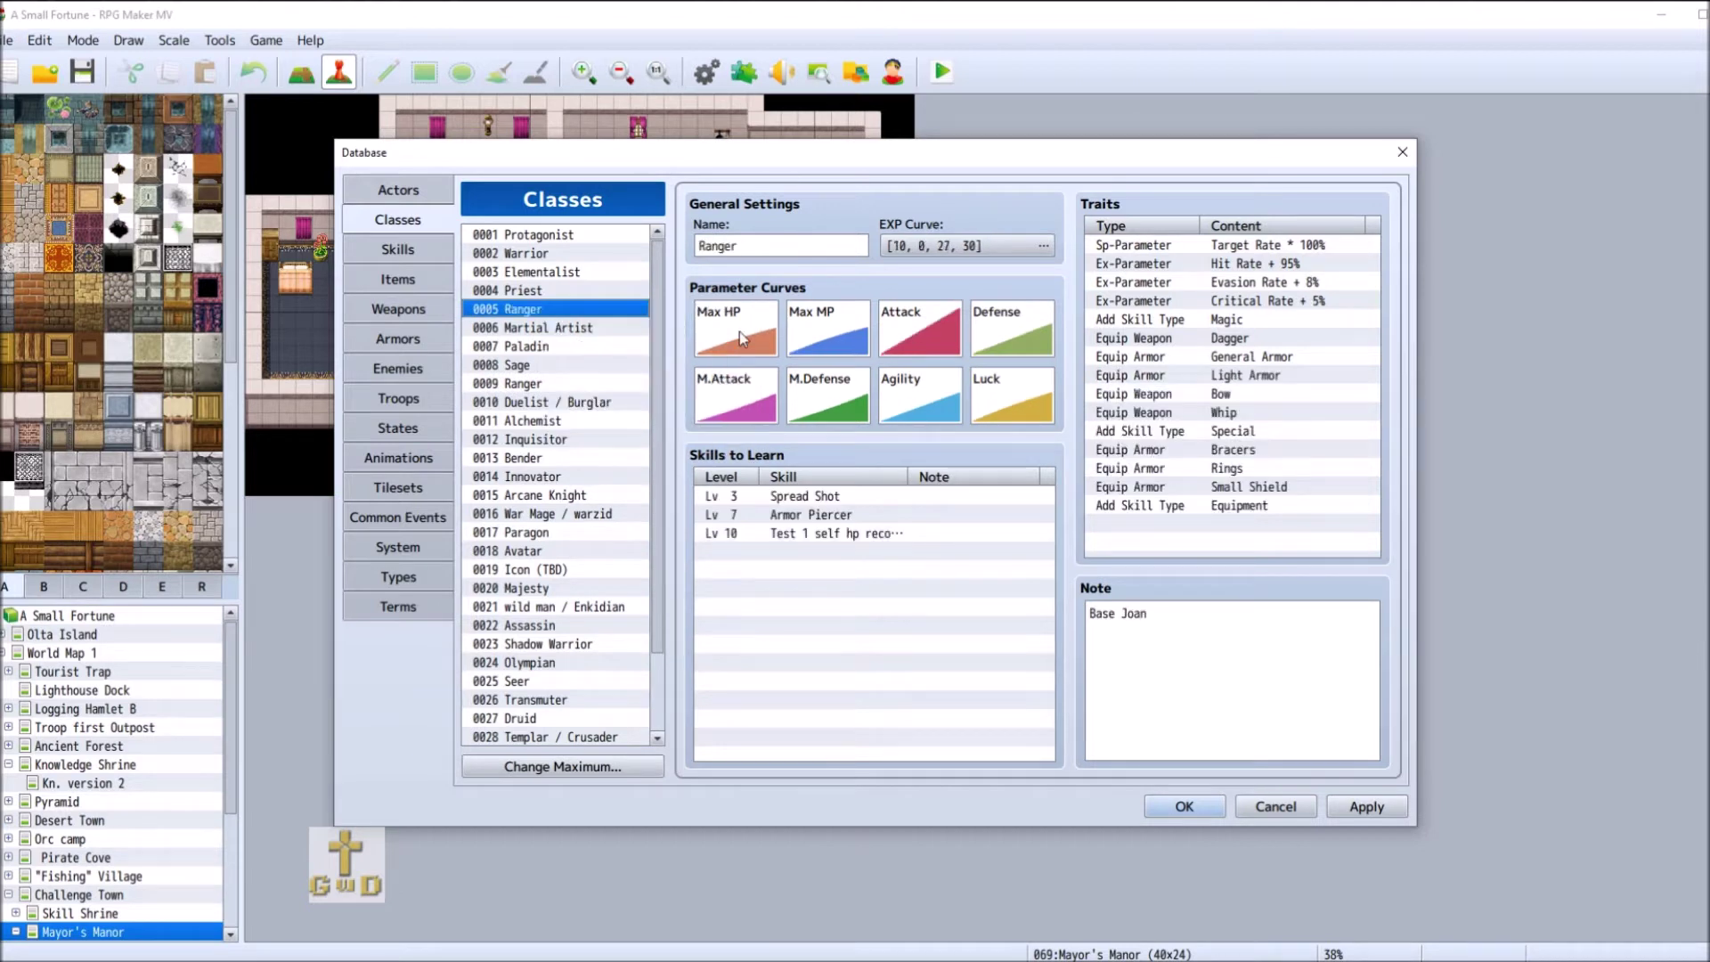
- Enter "Faith Gilgamesh" as the note of the Paladin class
left_click(538, 347)
left_click(1207, 641)
type("Fas")
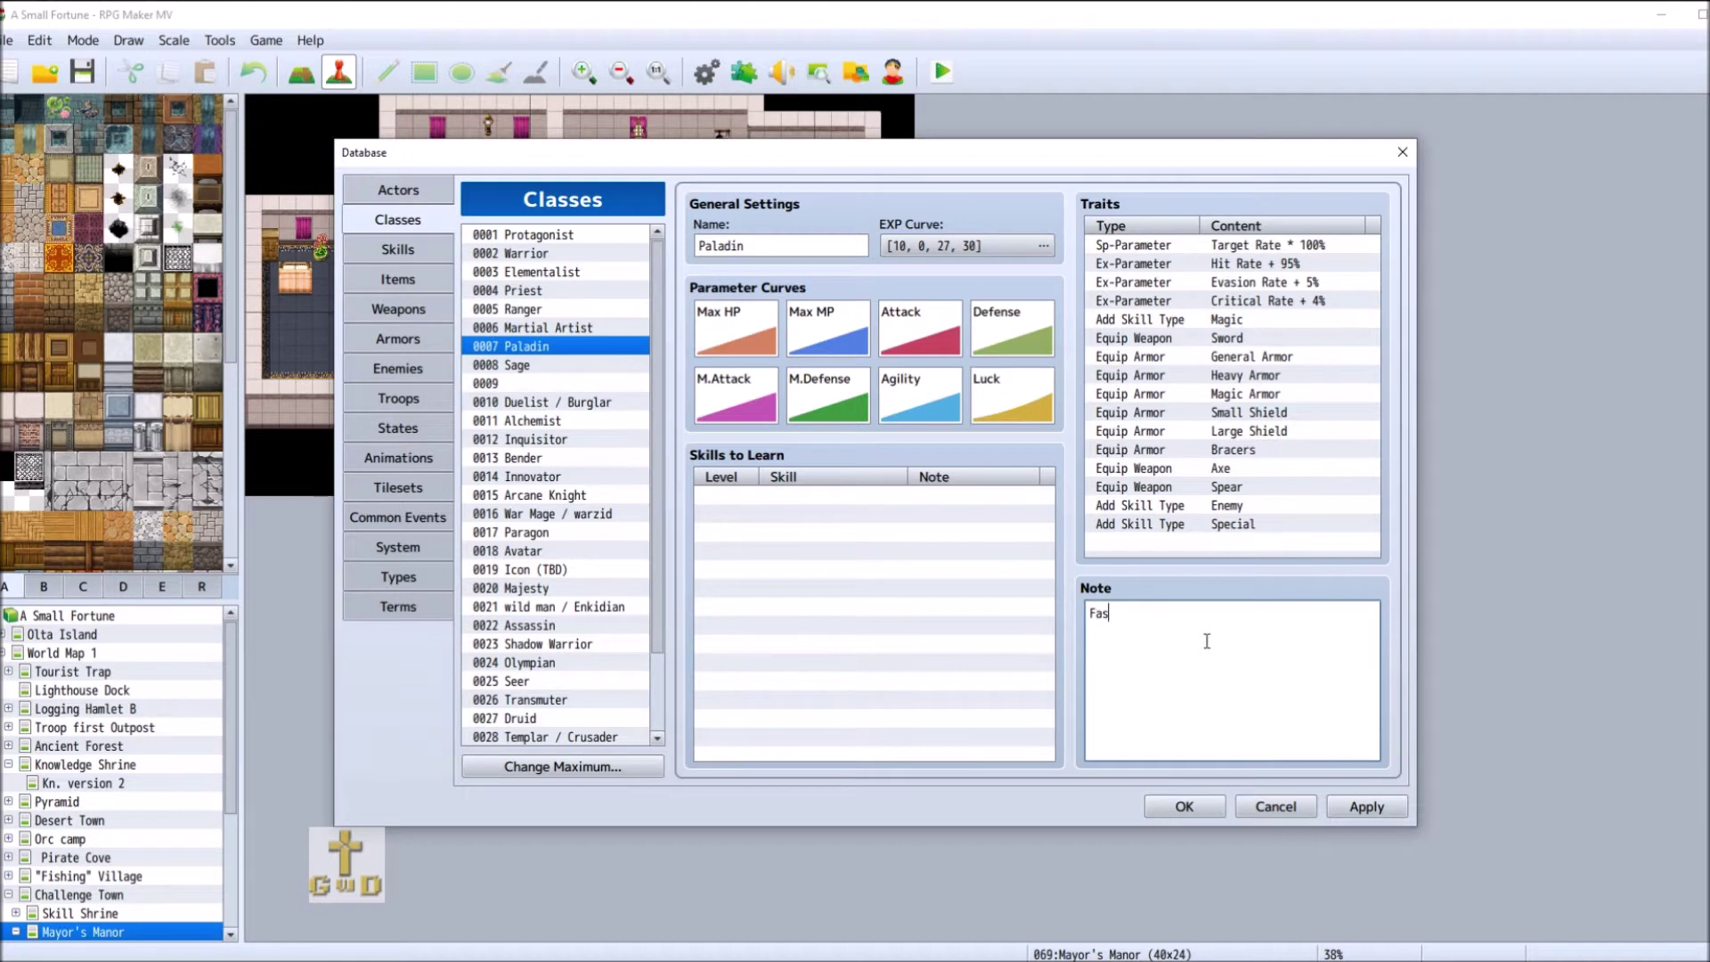
key("BackSpace")
type("ith Gilgamesh")
- Replace the note of the Duelist / Burglar class in slot 0010 with "Skill Gilgamesh"
left_click(597, 405)
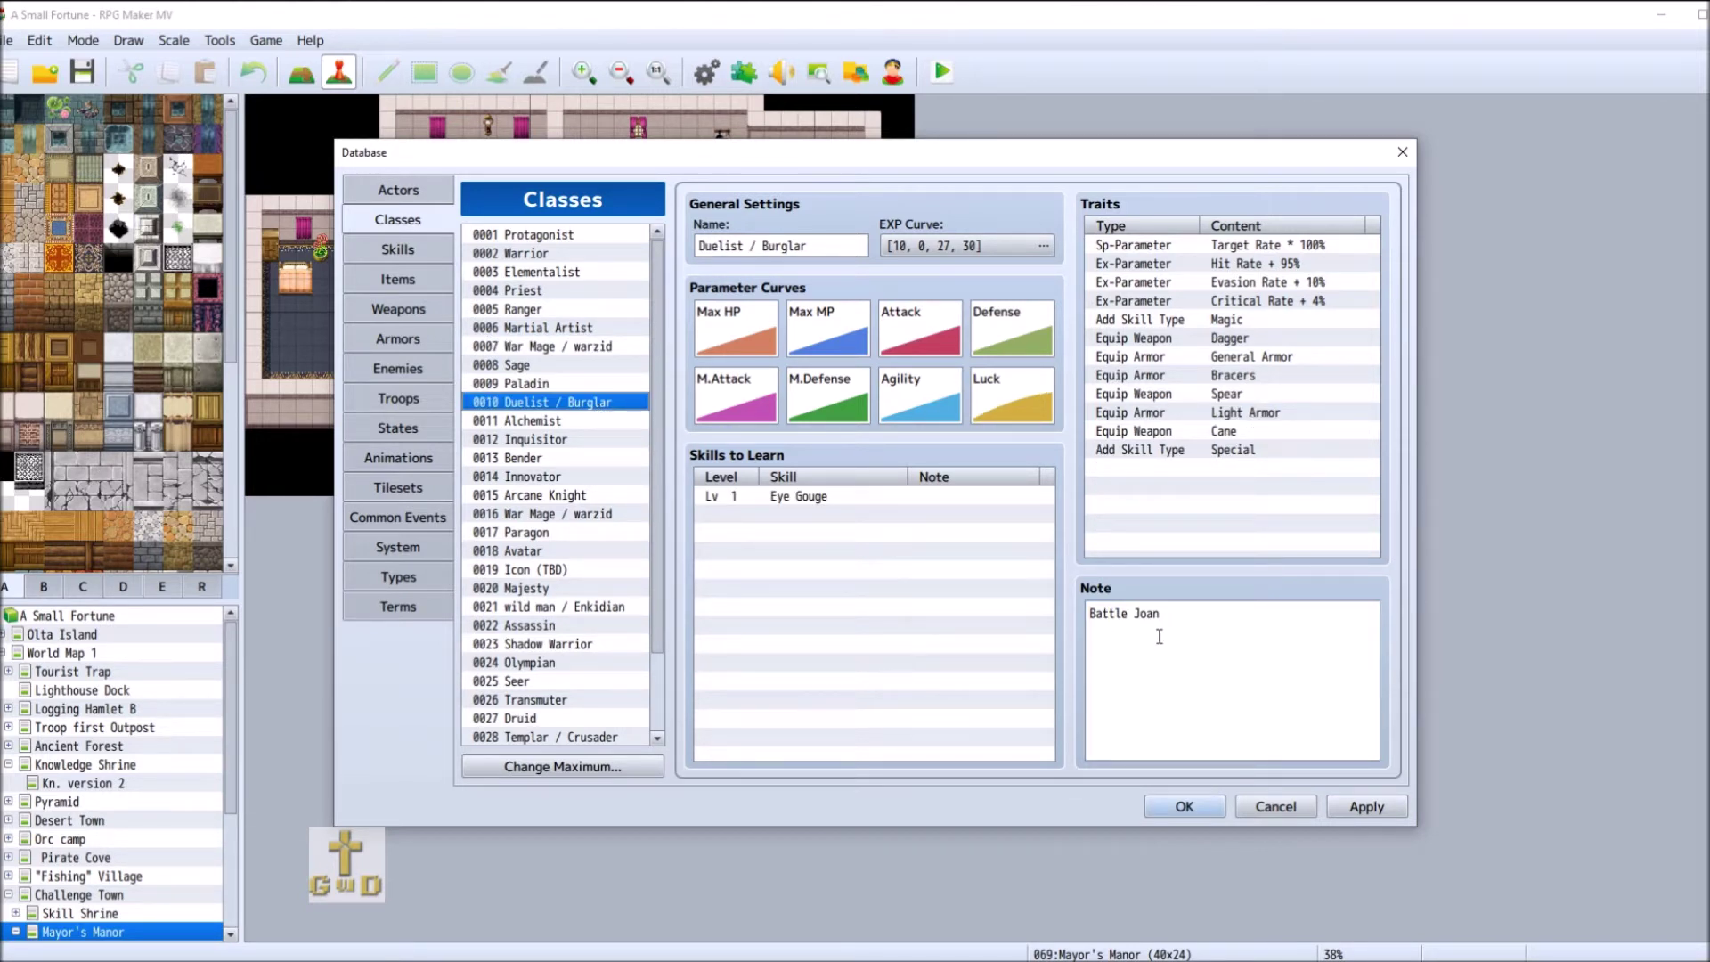
left_click(1174, 611)
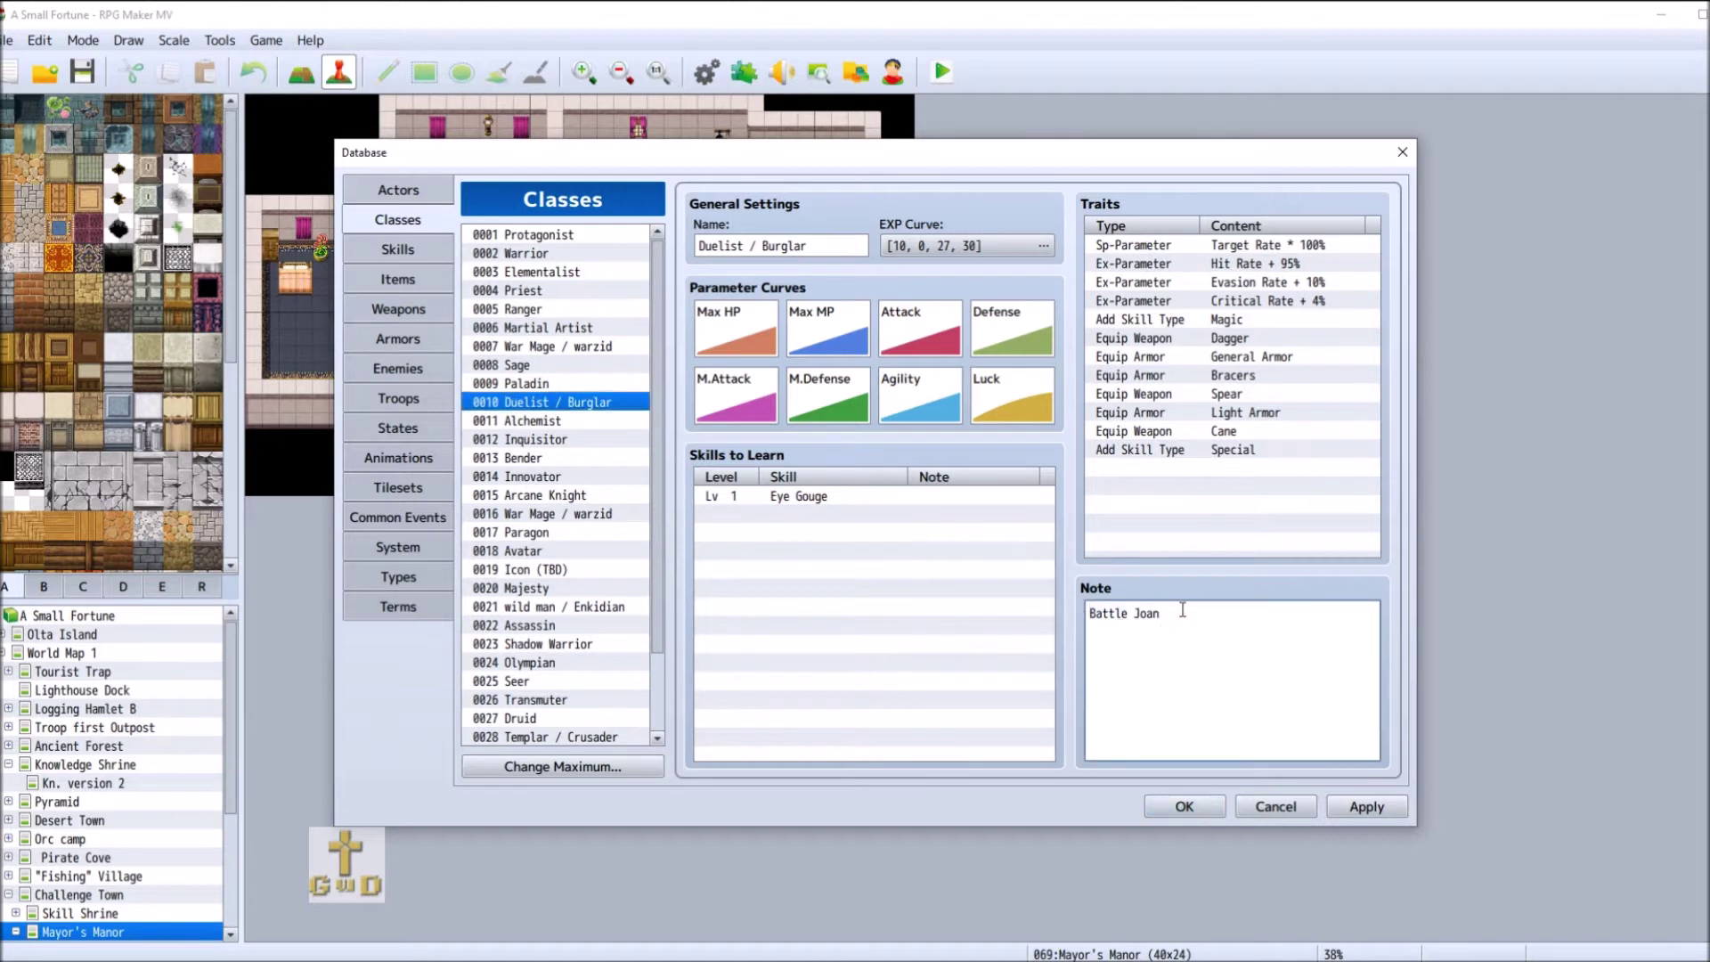
left_click_drag(1183, 611, 1090, 611)
type("Skill Gilgamesh")
- Shorten the name of class 0010 to "Duelist" by removing the Burglar alternative
left_click(585, 440)
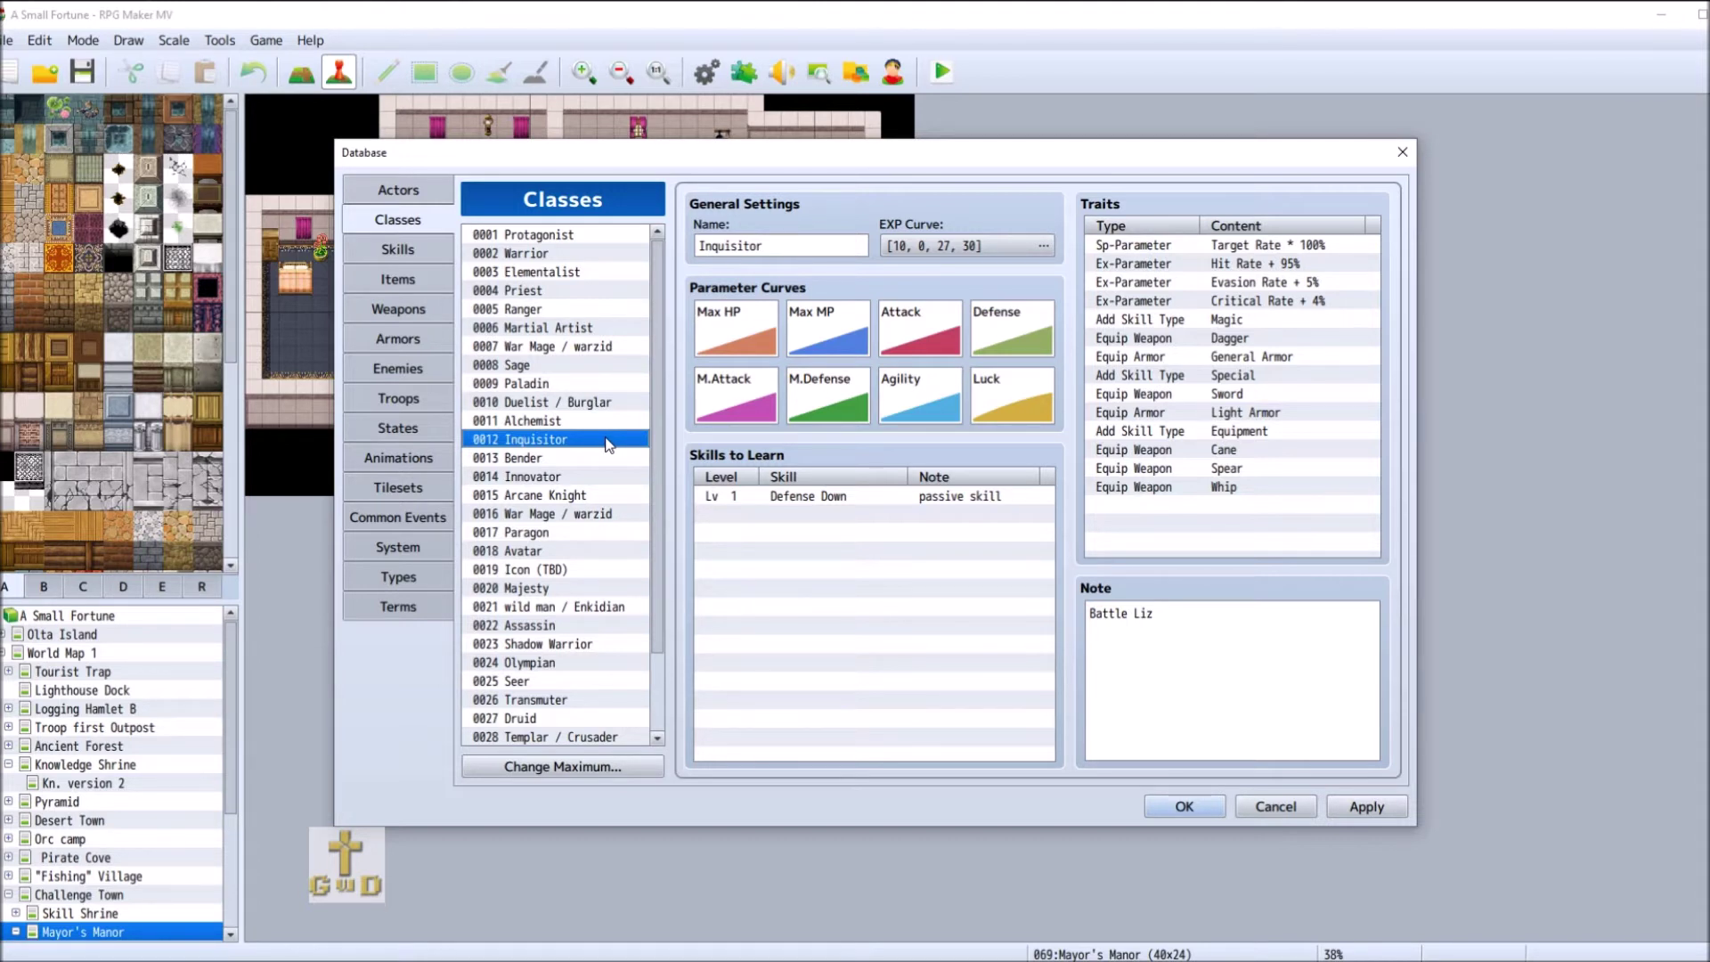
left_click(606, 402)
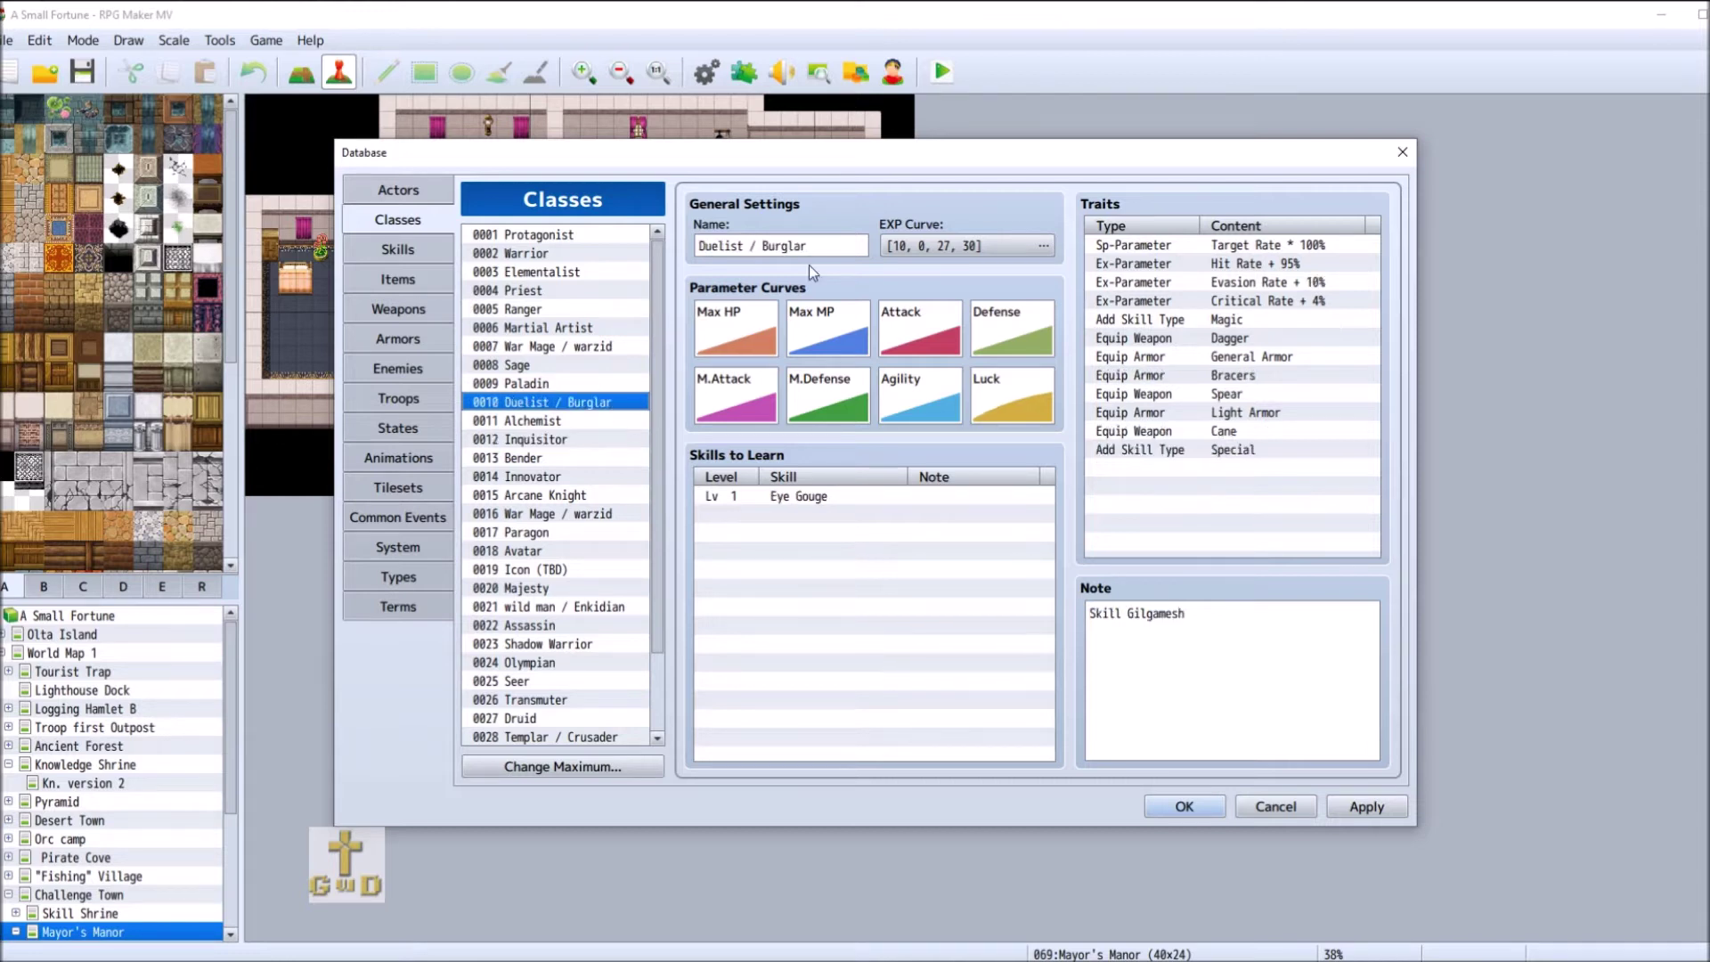
left_click_drag(826, 245, 749, 245)
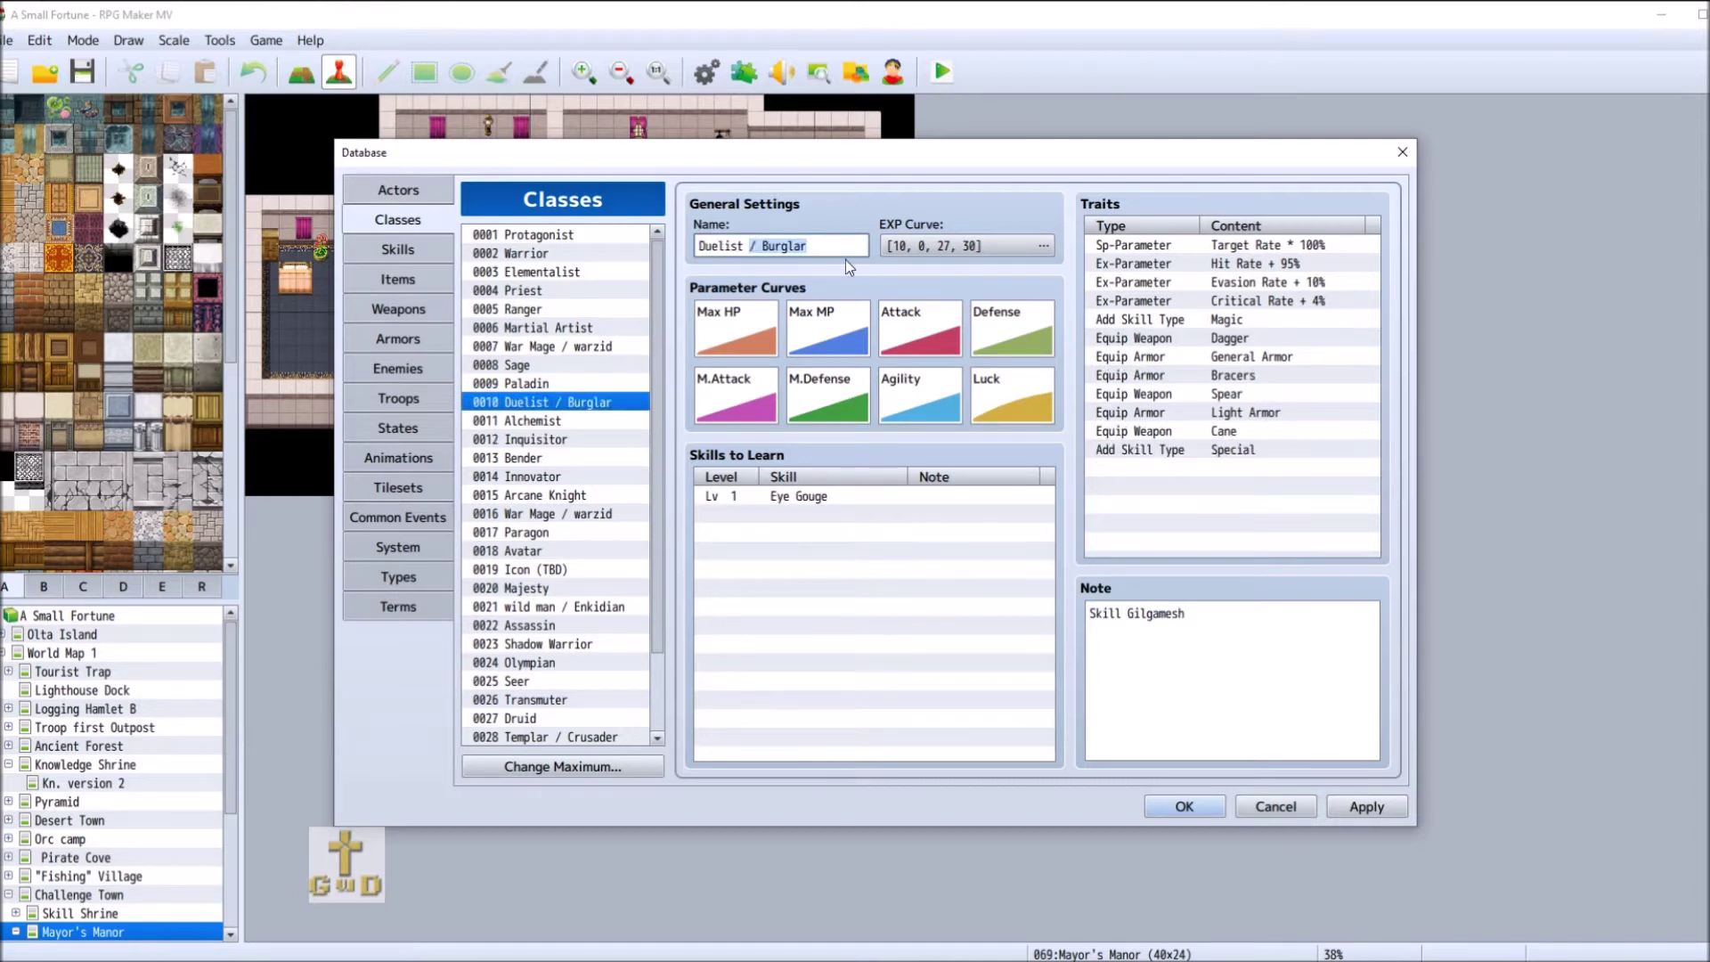
key("BackSpace")
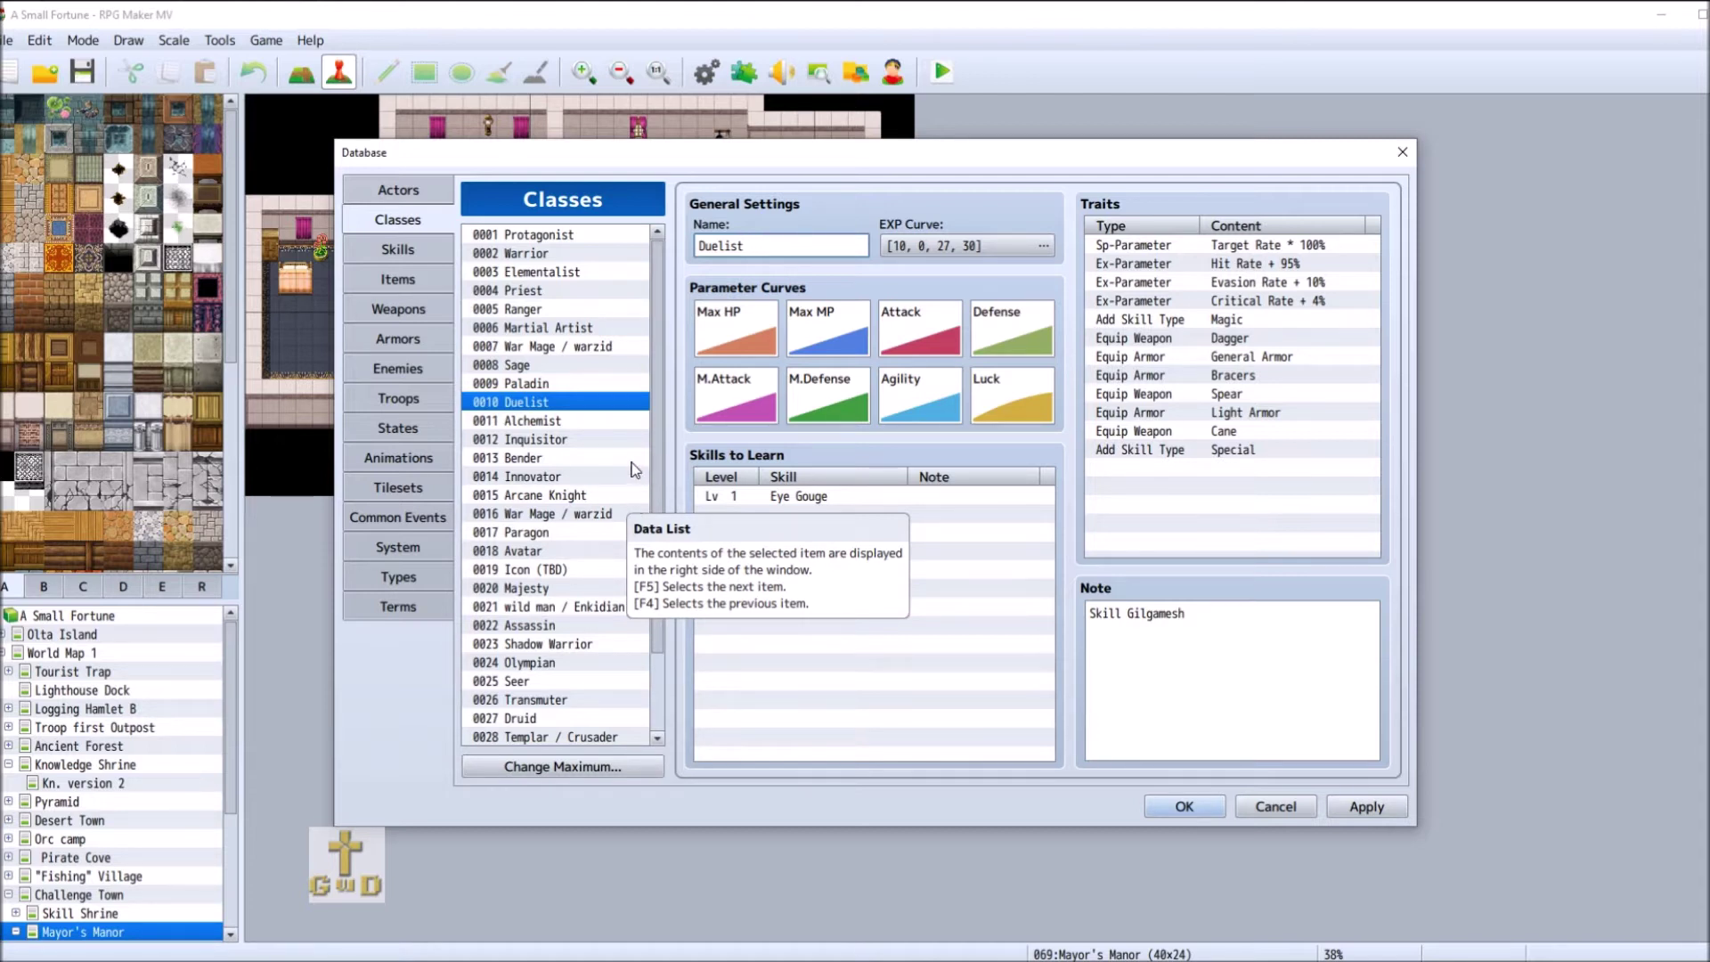
- Review the traits, skills and notes of the Arcane Knight, Bender, Elementalist, Martial Artist and War Mage / warzid classes
left_click(549, 494)
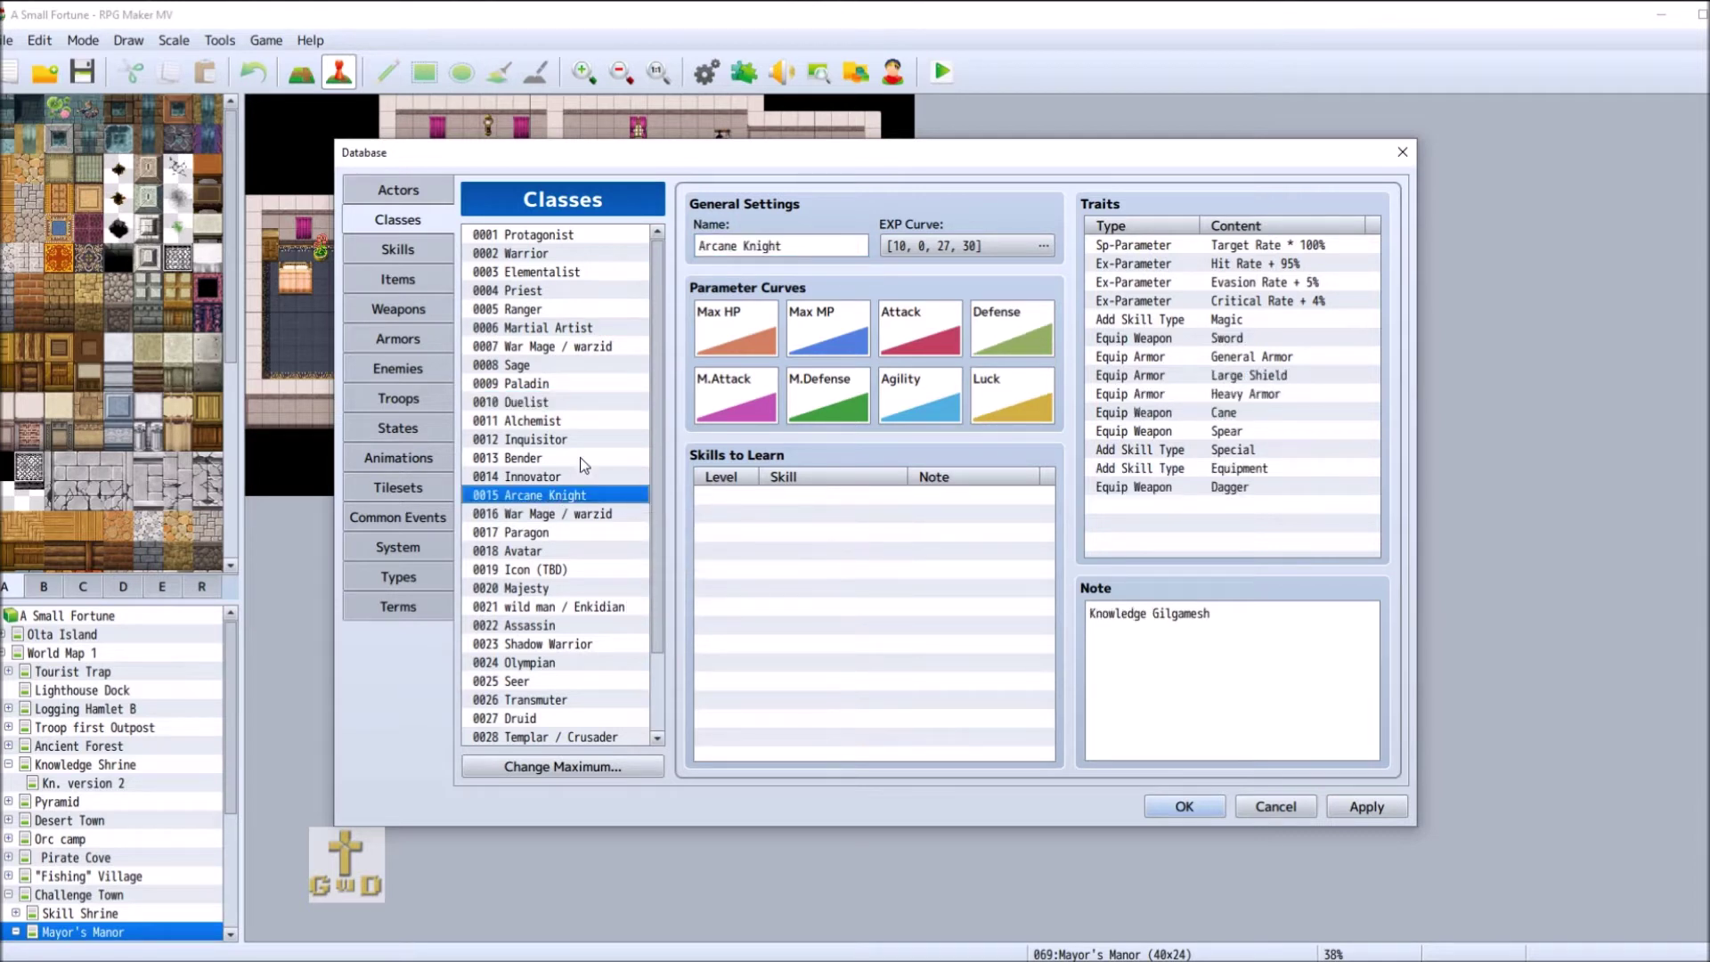
left_click(579, 457)
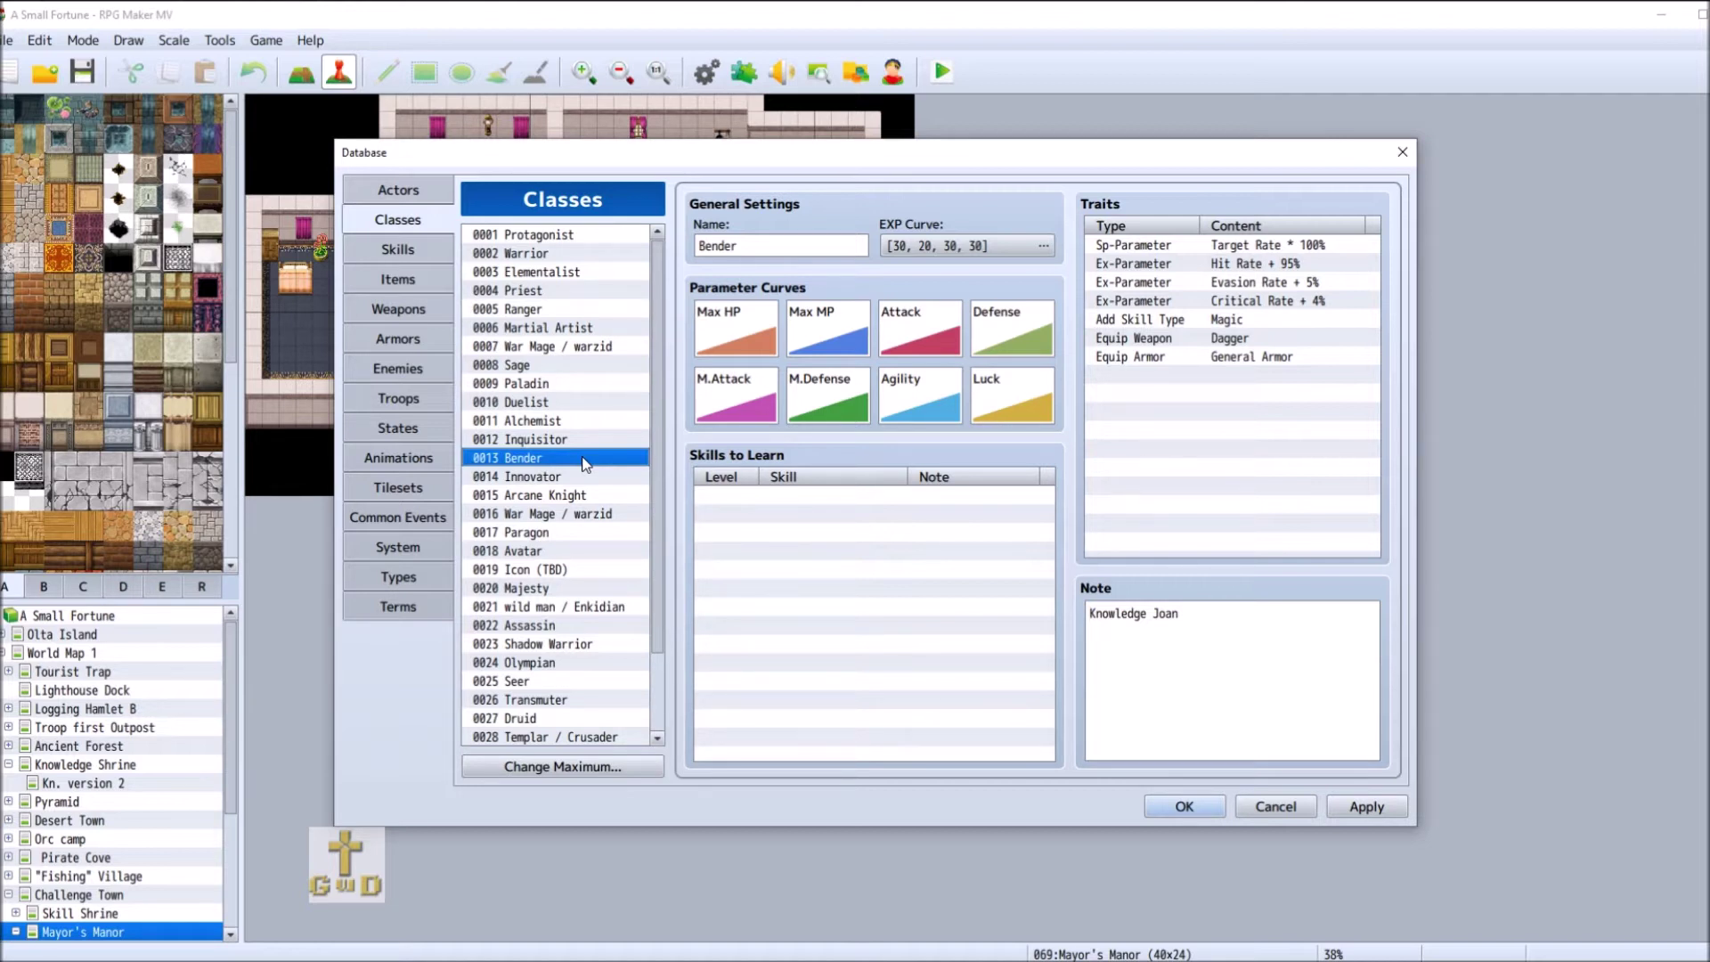
left_click(595, 272)
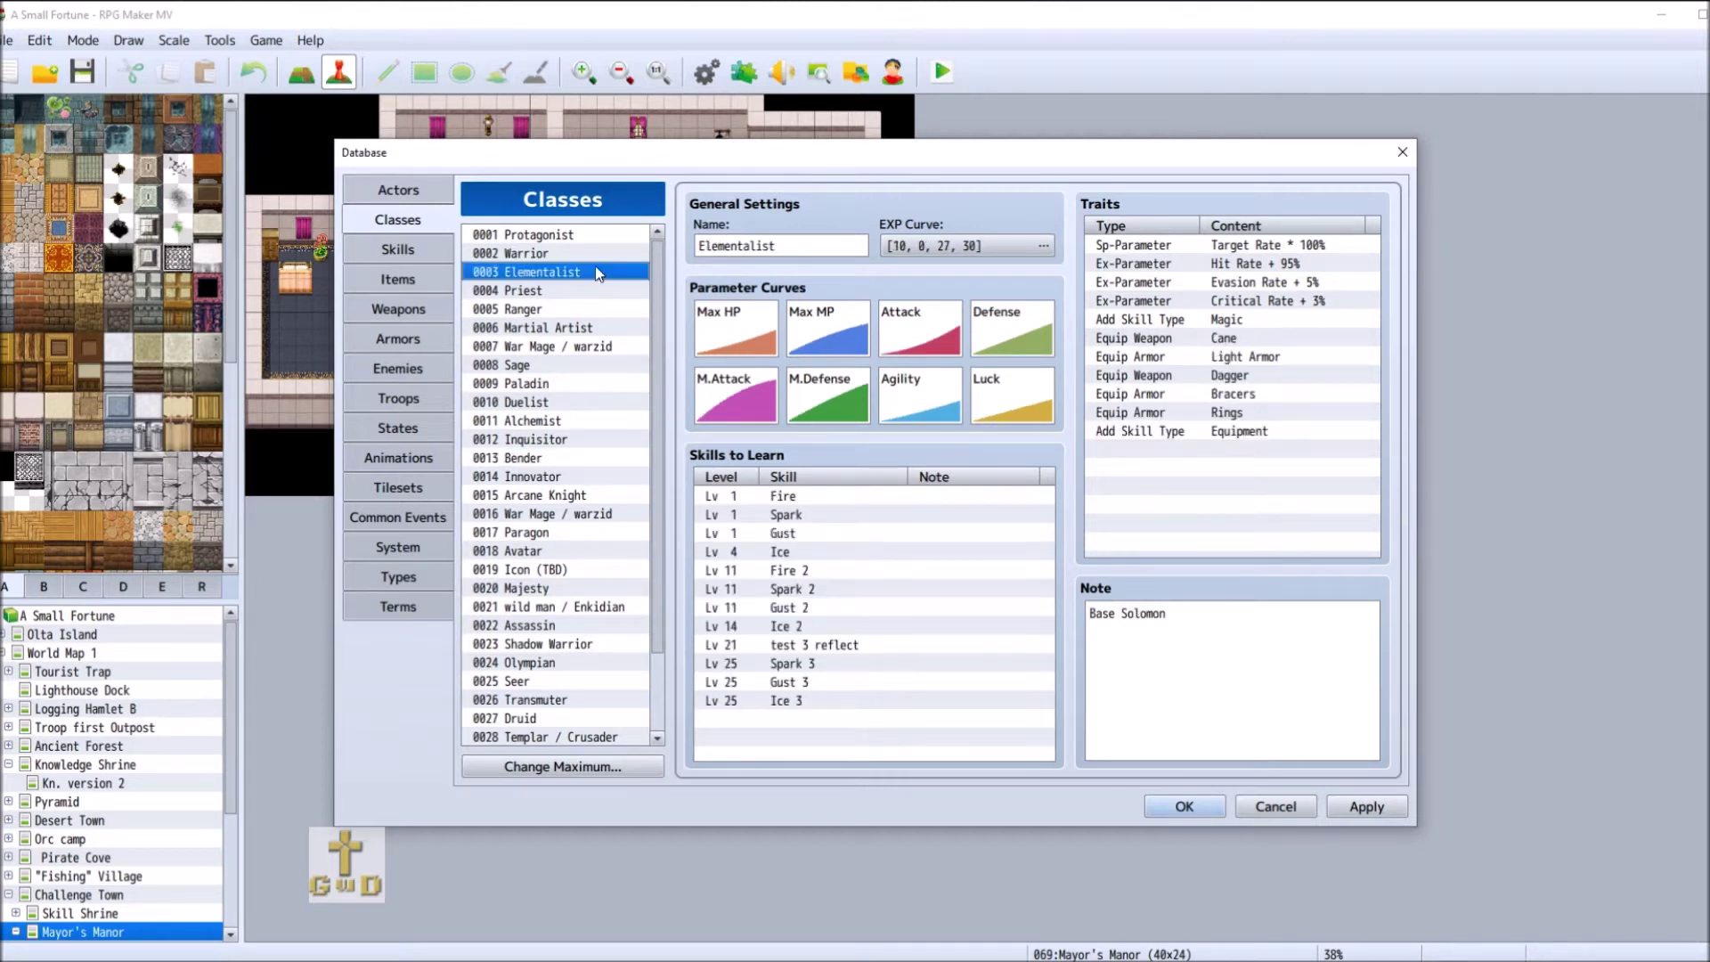
left_click(597, 328)
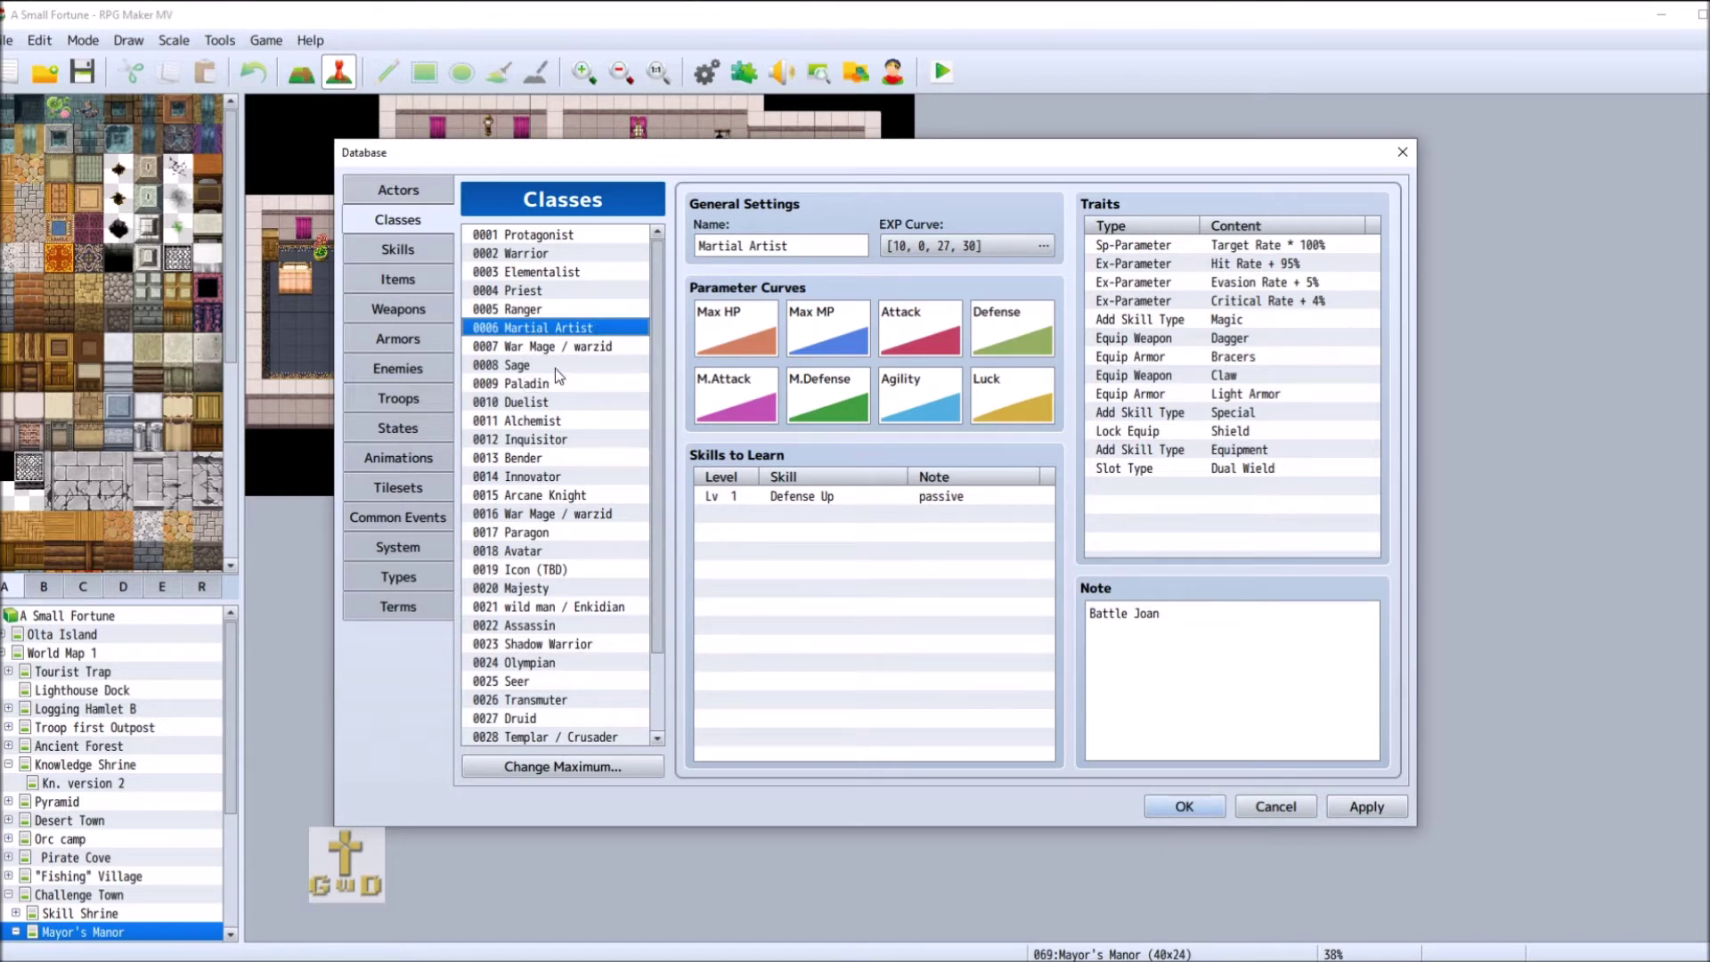
left_click(579, 349)
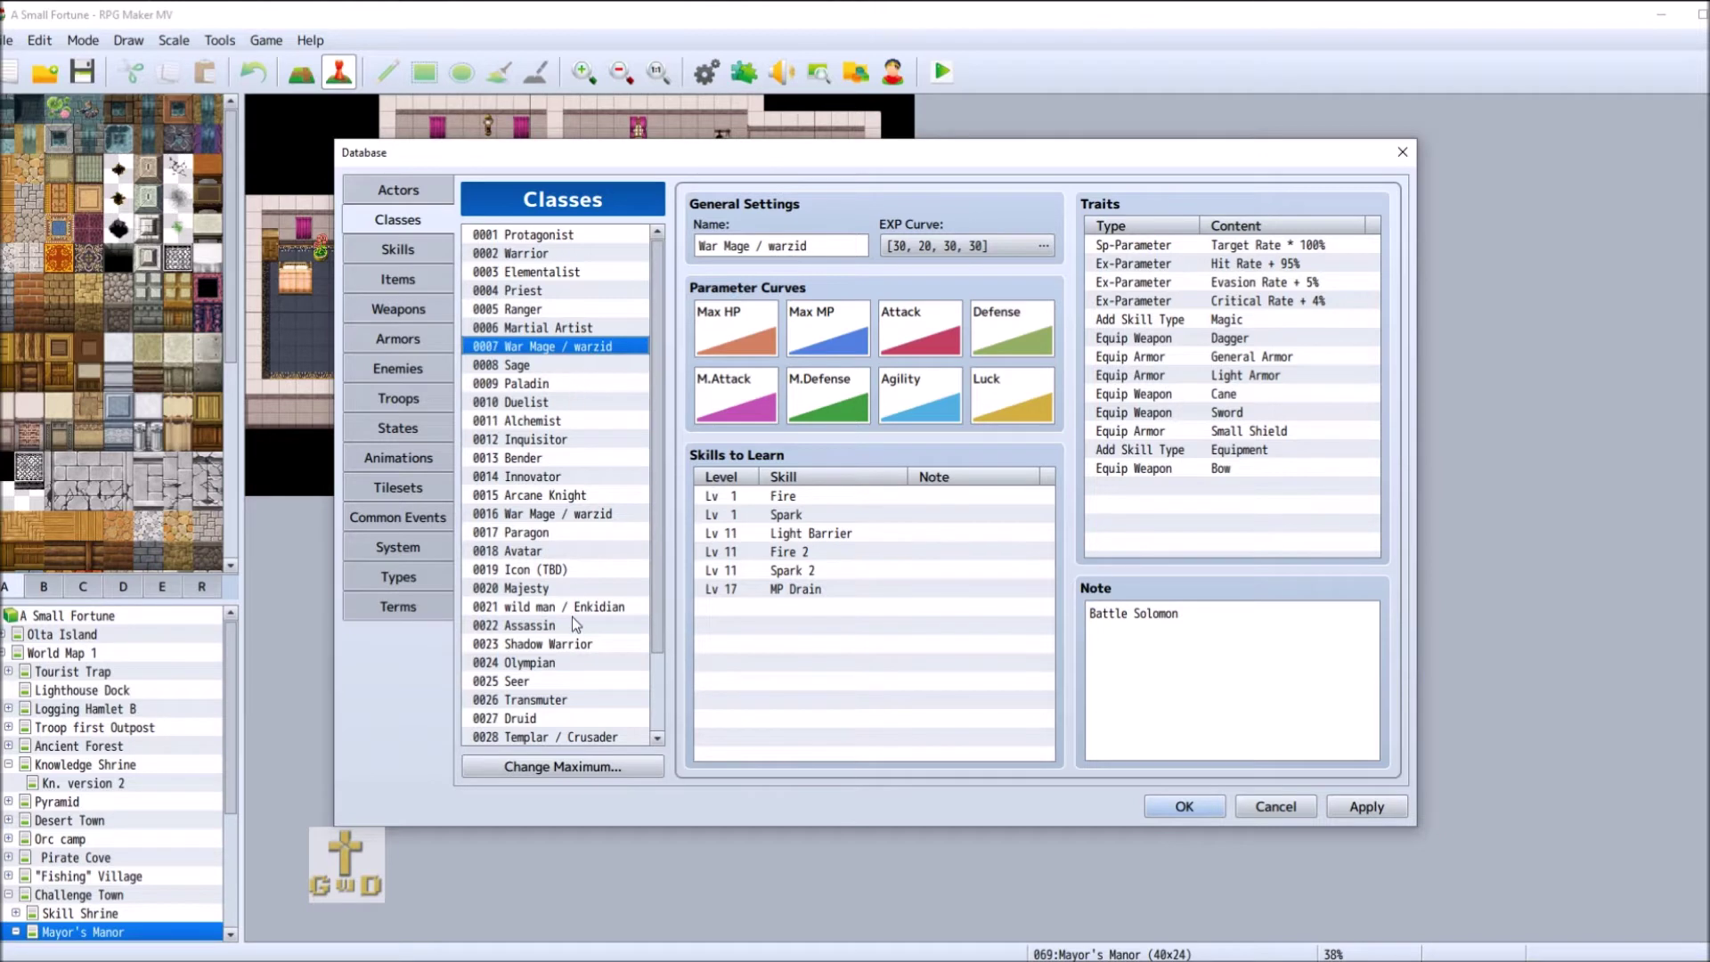
- Rename the Templar / Crusader class in slot 0028 to "Valkyrie"
left_click(586, 738)
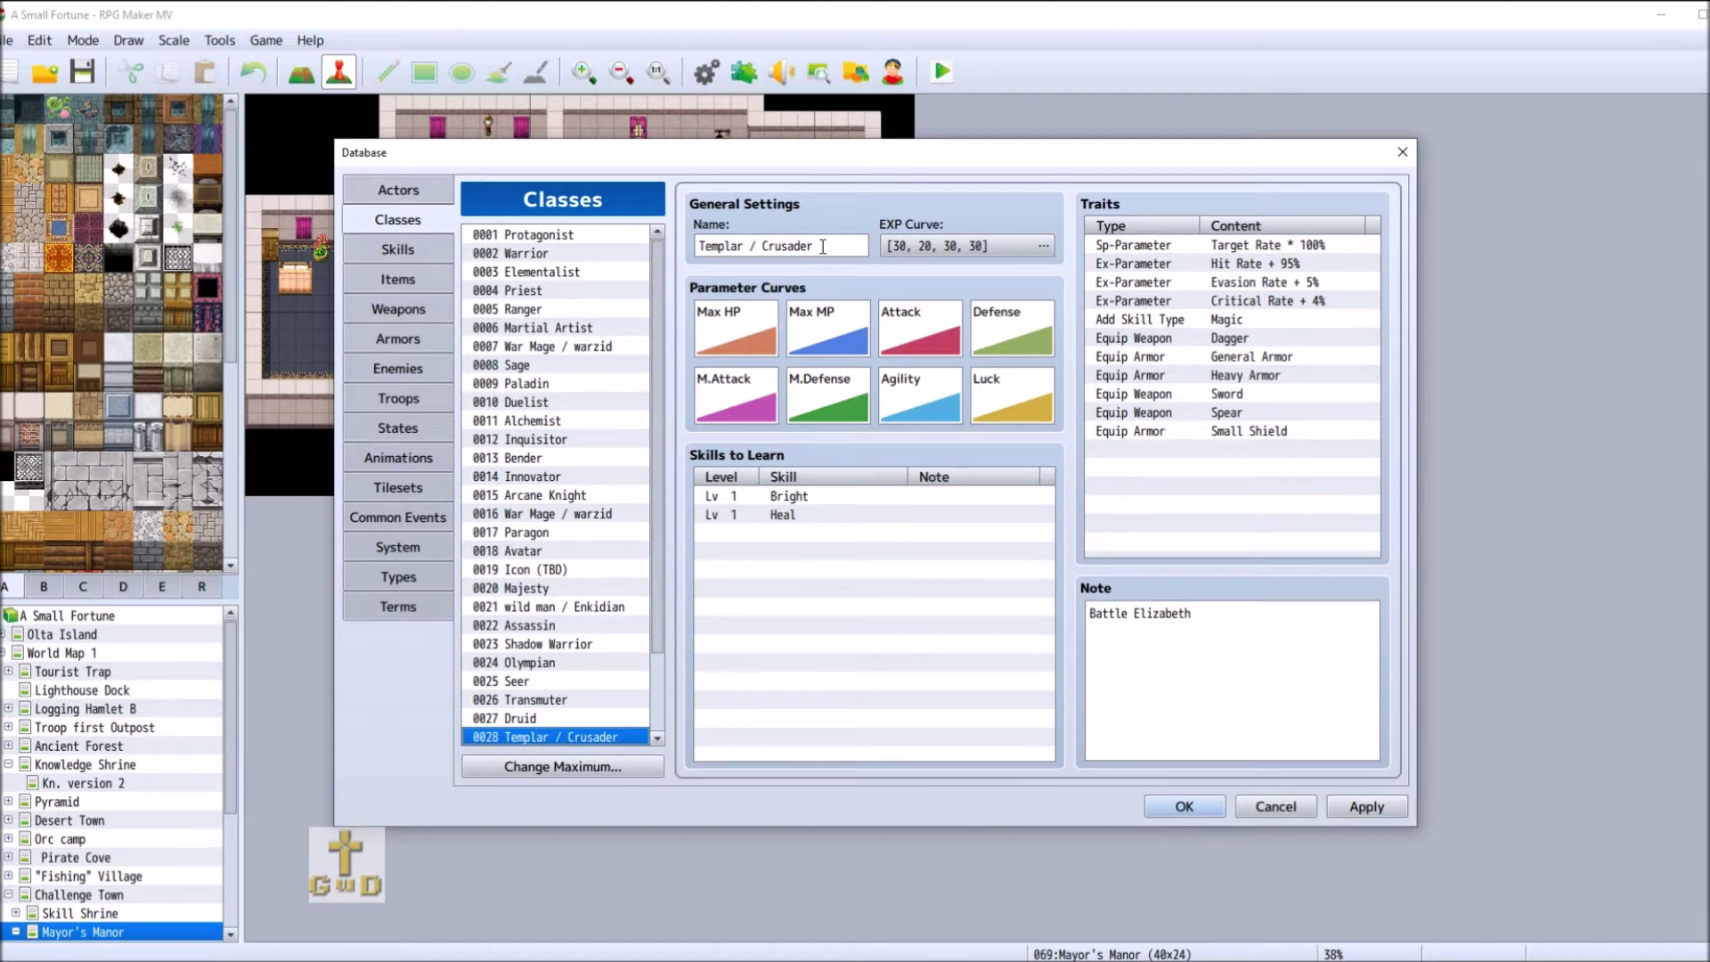
mouse_move(824, 248)
left_mouse_down()
mouse_move(761, 243)
mouse_move(819, 242)
left_mouse_up()
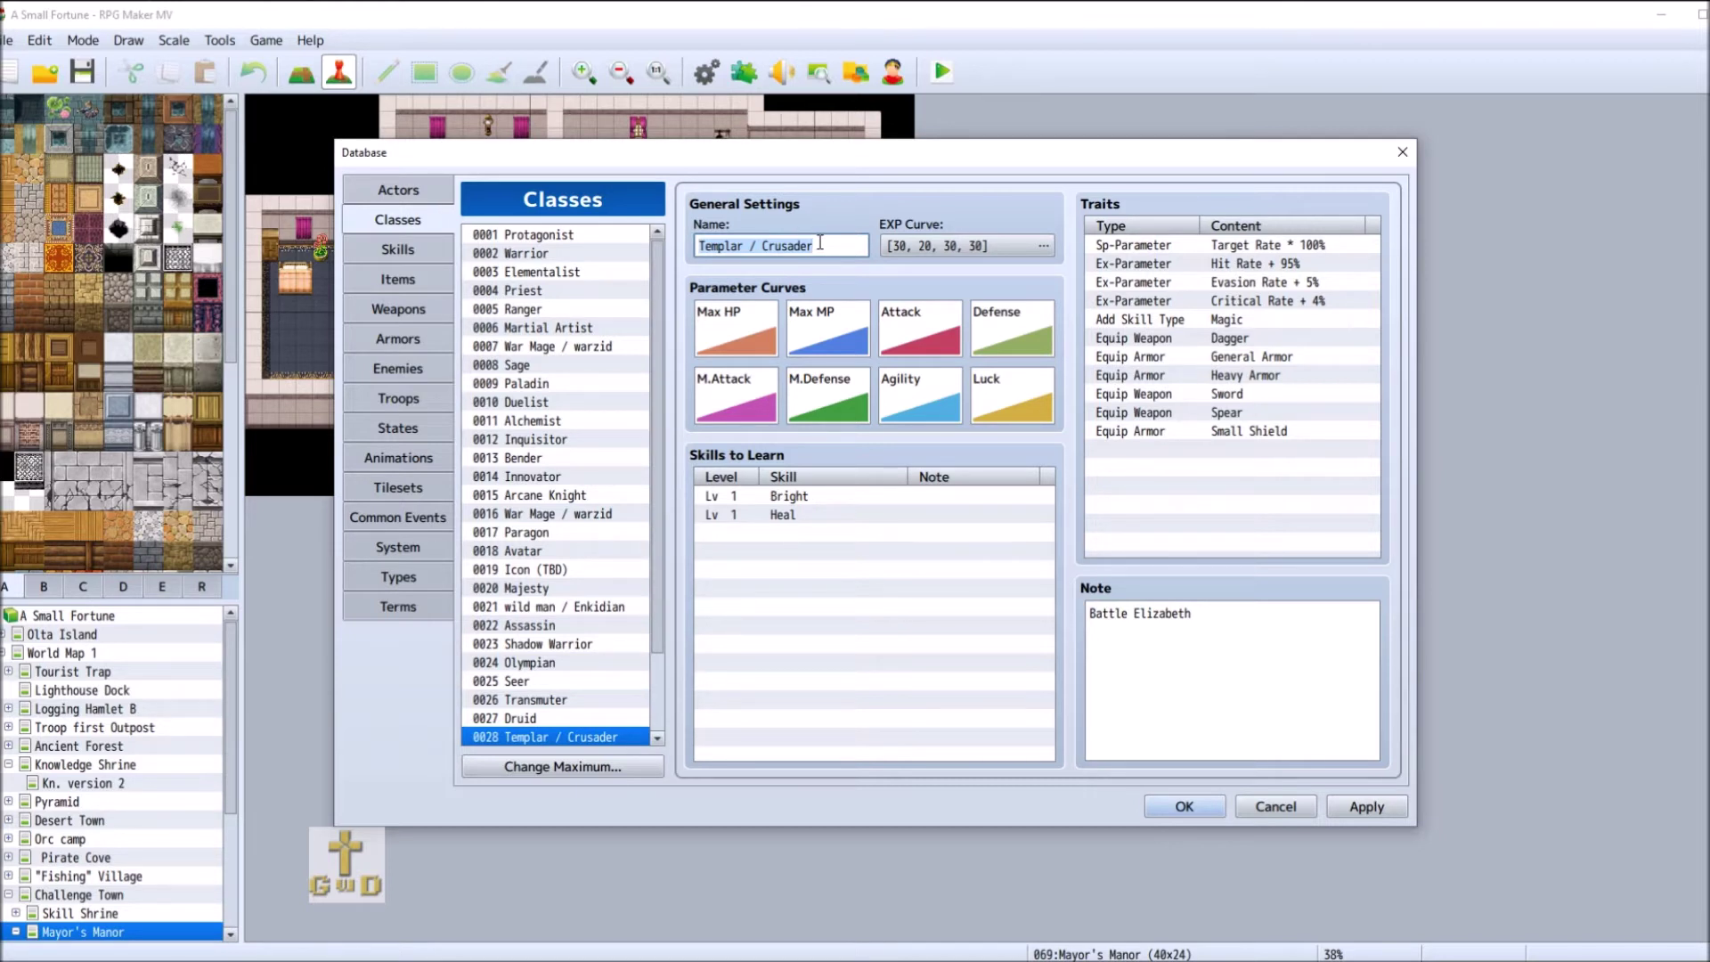
type("Valker")
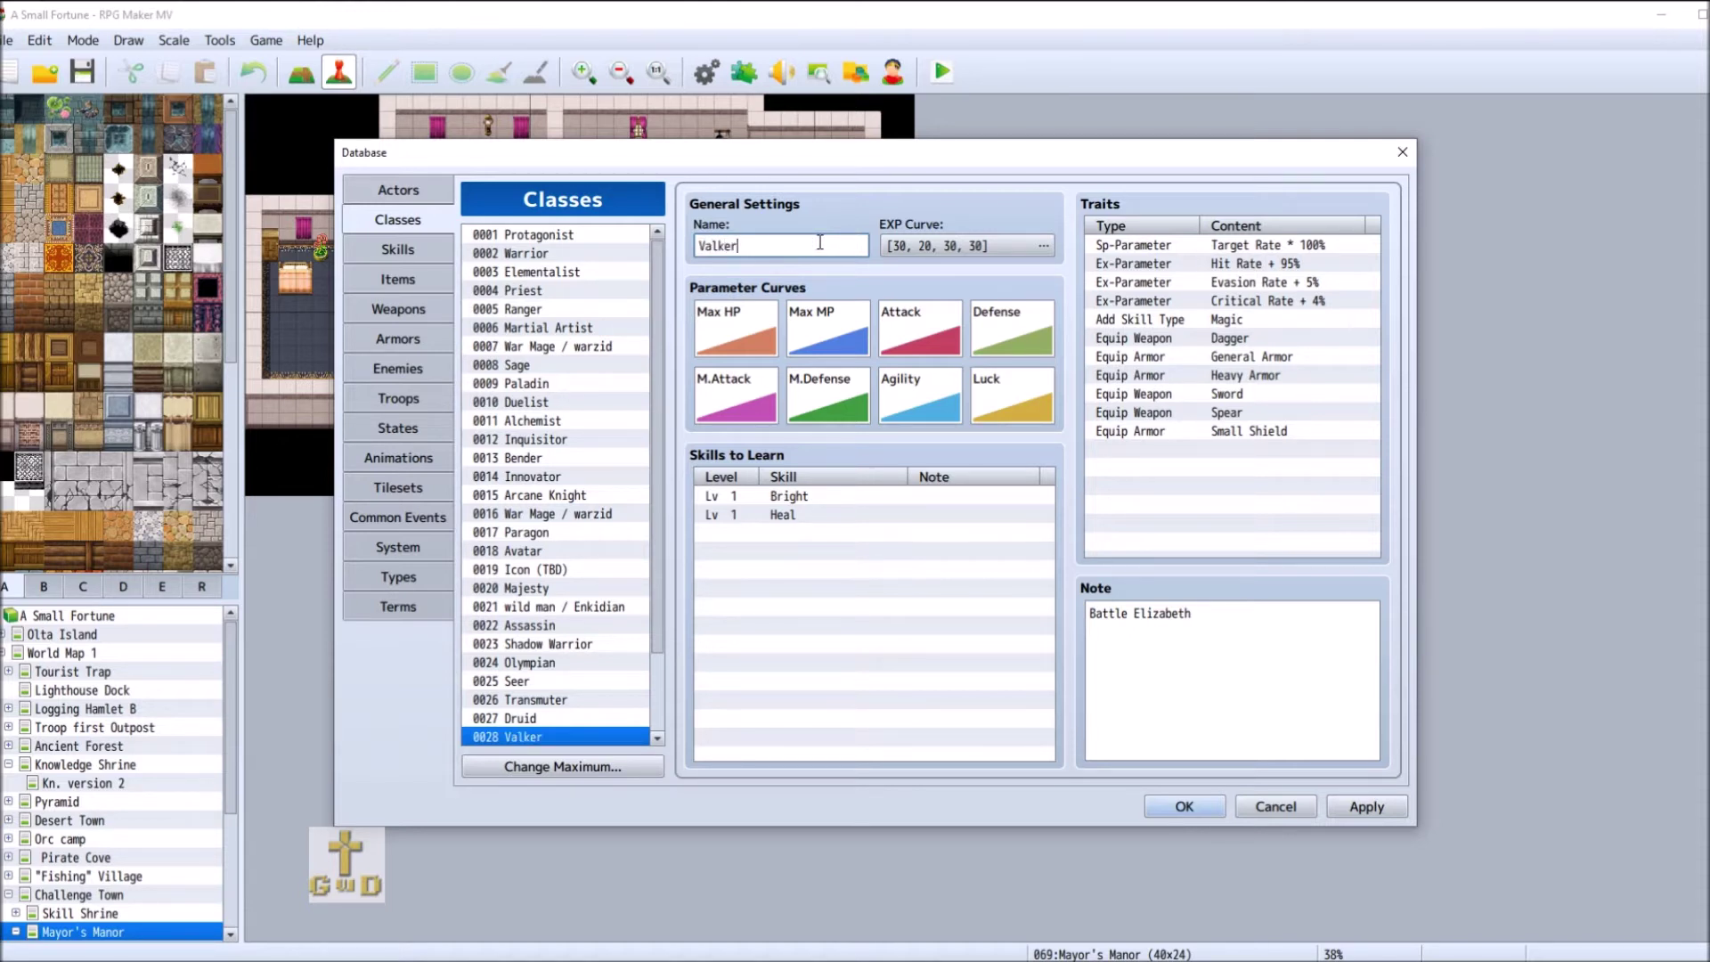
type("ie")
key("BackSpace")
key("BackSpace")
key("BackSpace")
key("BackSpace")
type("yrie")
- Raise the maximum number of classes to 34
scroll(658, 547, "down", 2)
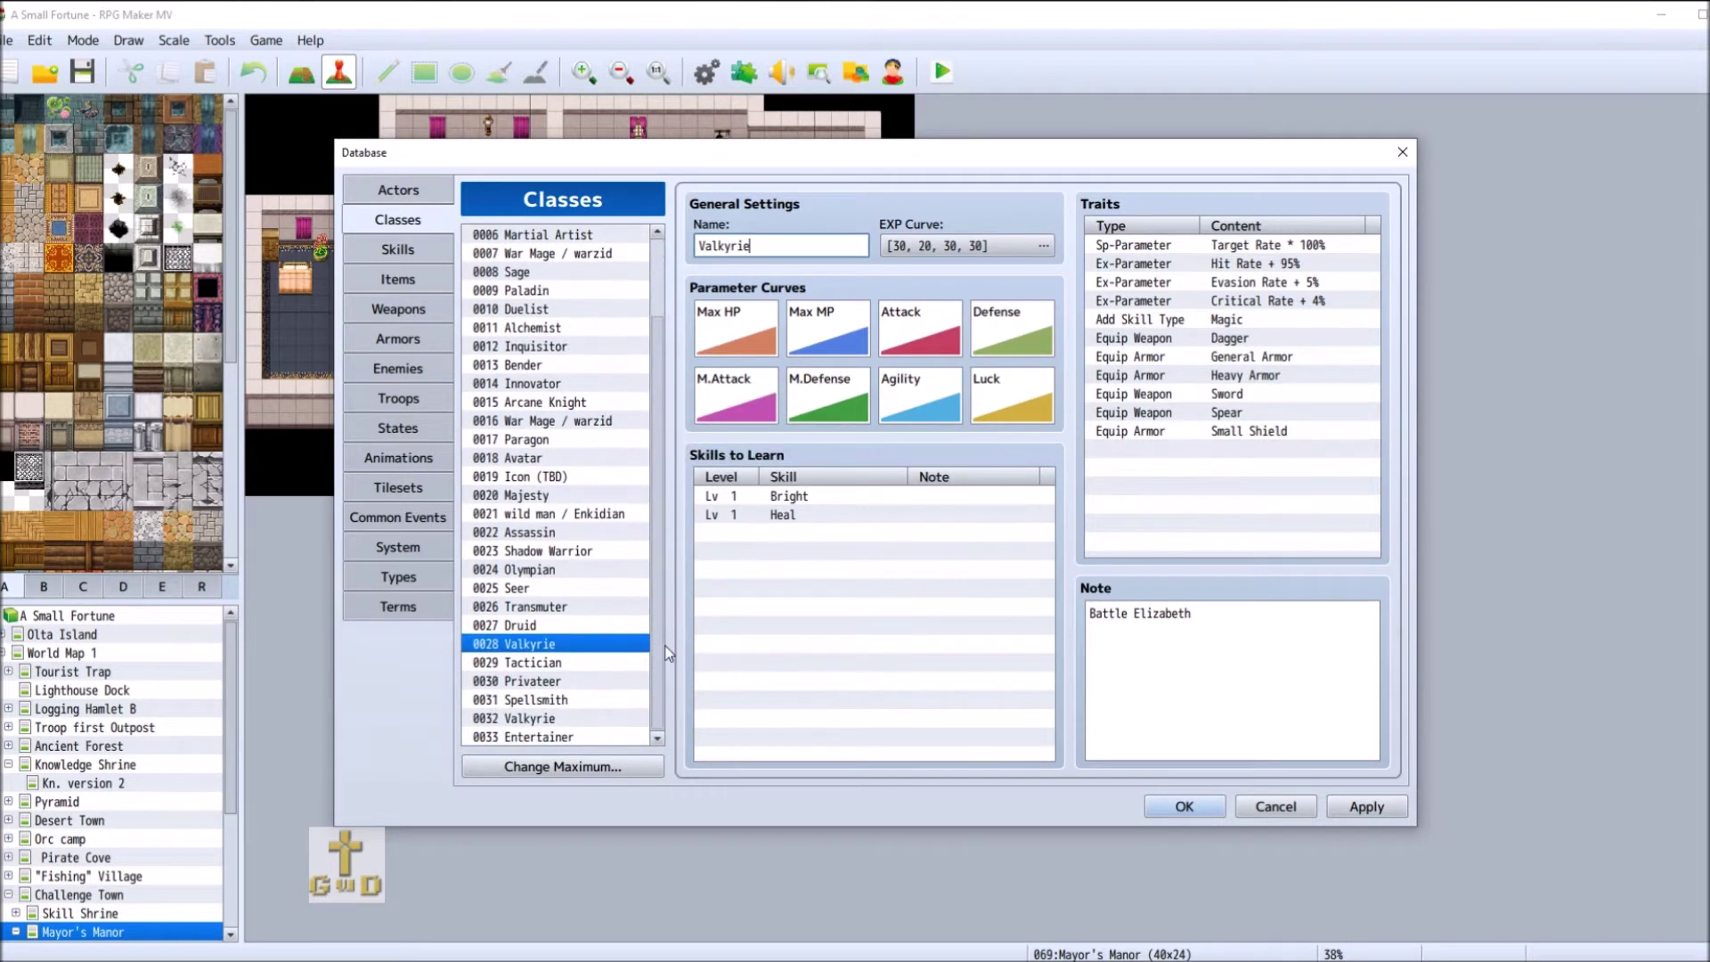
left_click(581, 773)
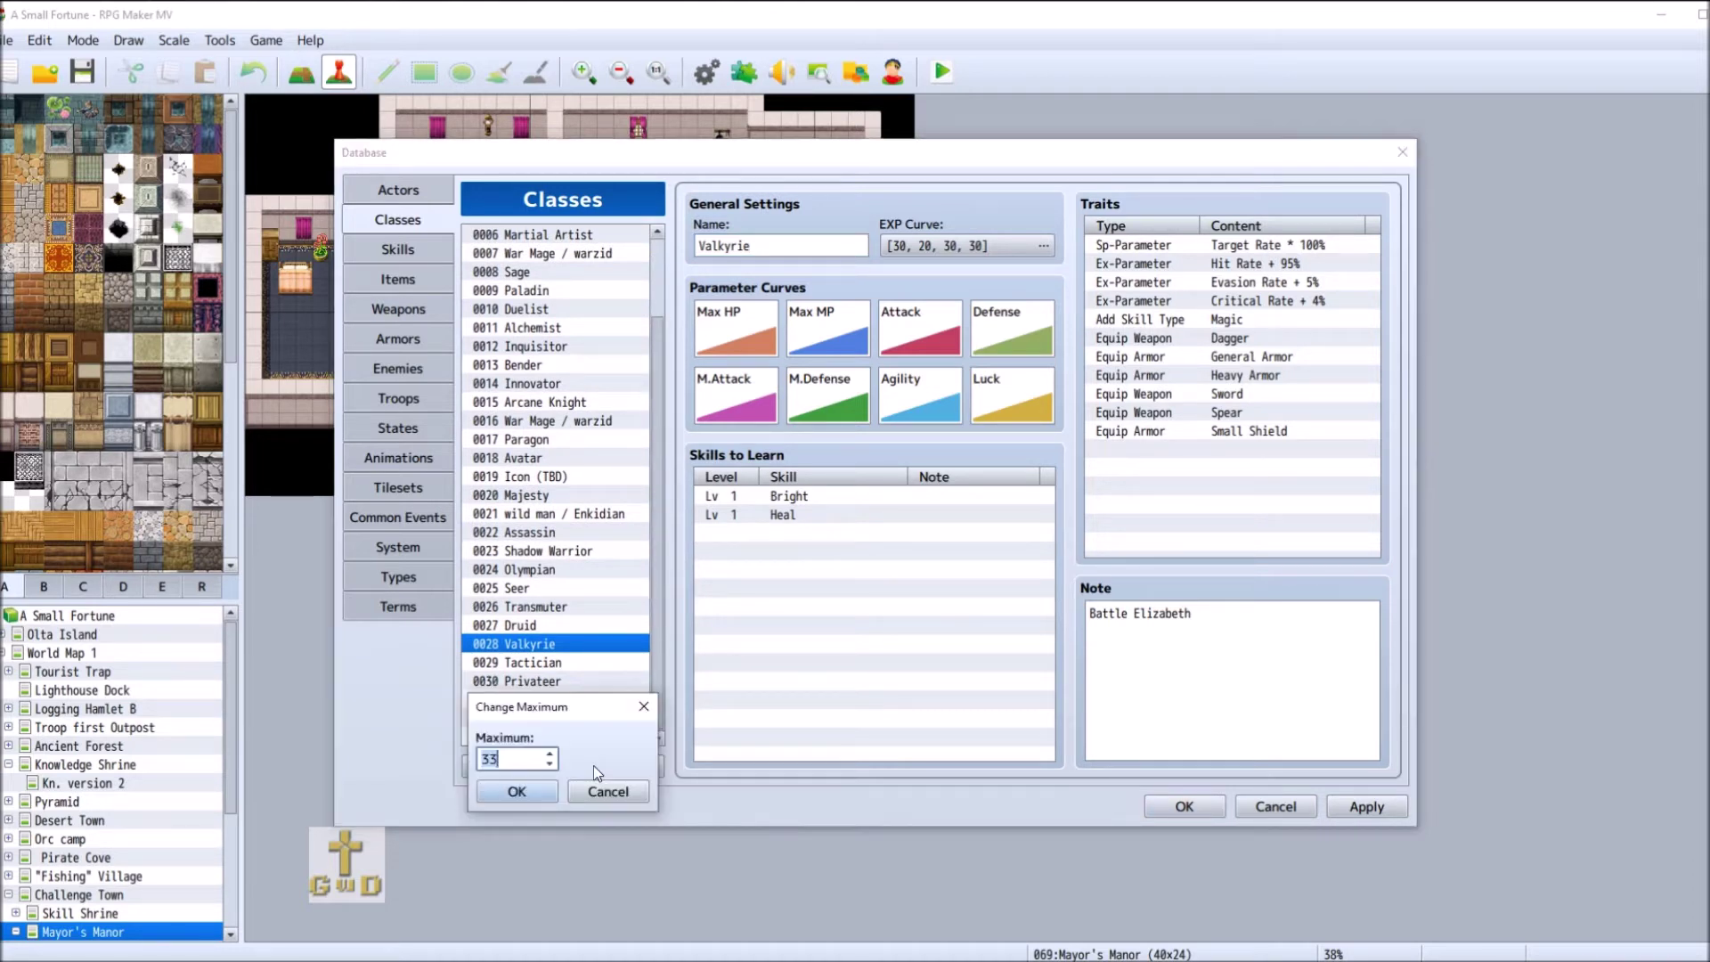
left_click(549, 755)
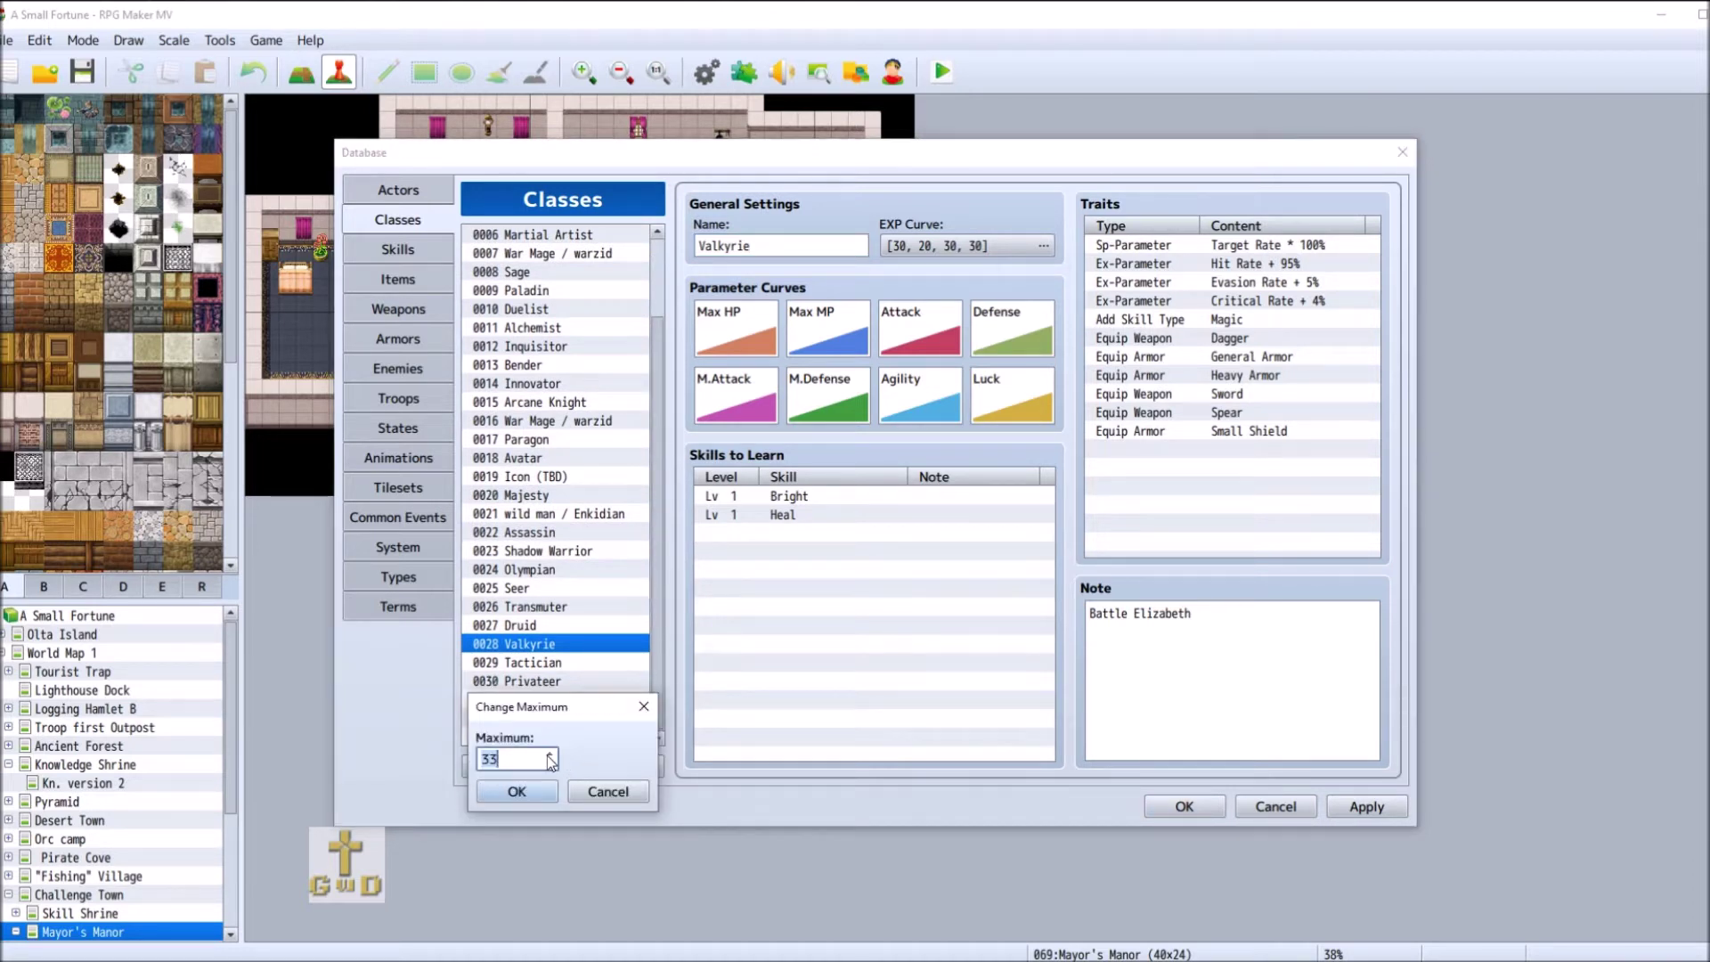
left_click(520, 793)
- Copy the Sage class from slot 0008 into the new empty slot 0034
right_click(530, 627)
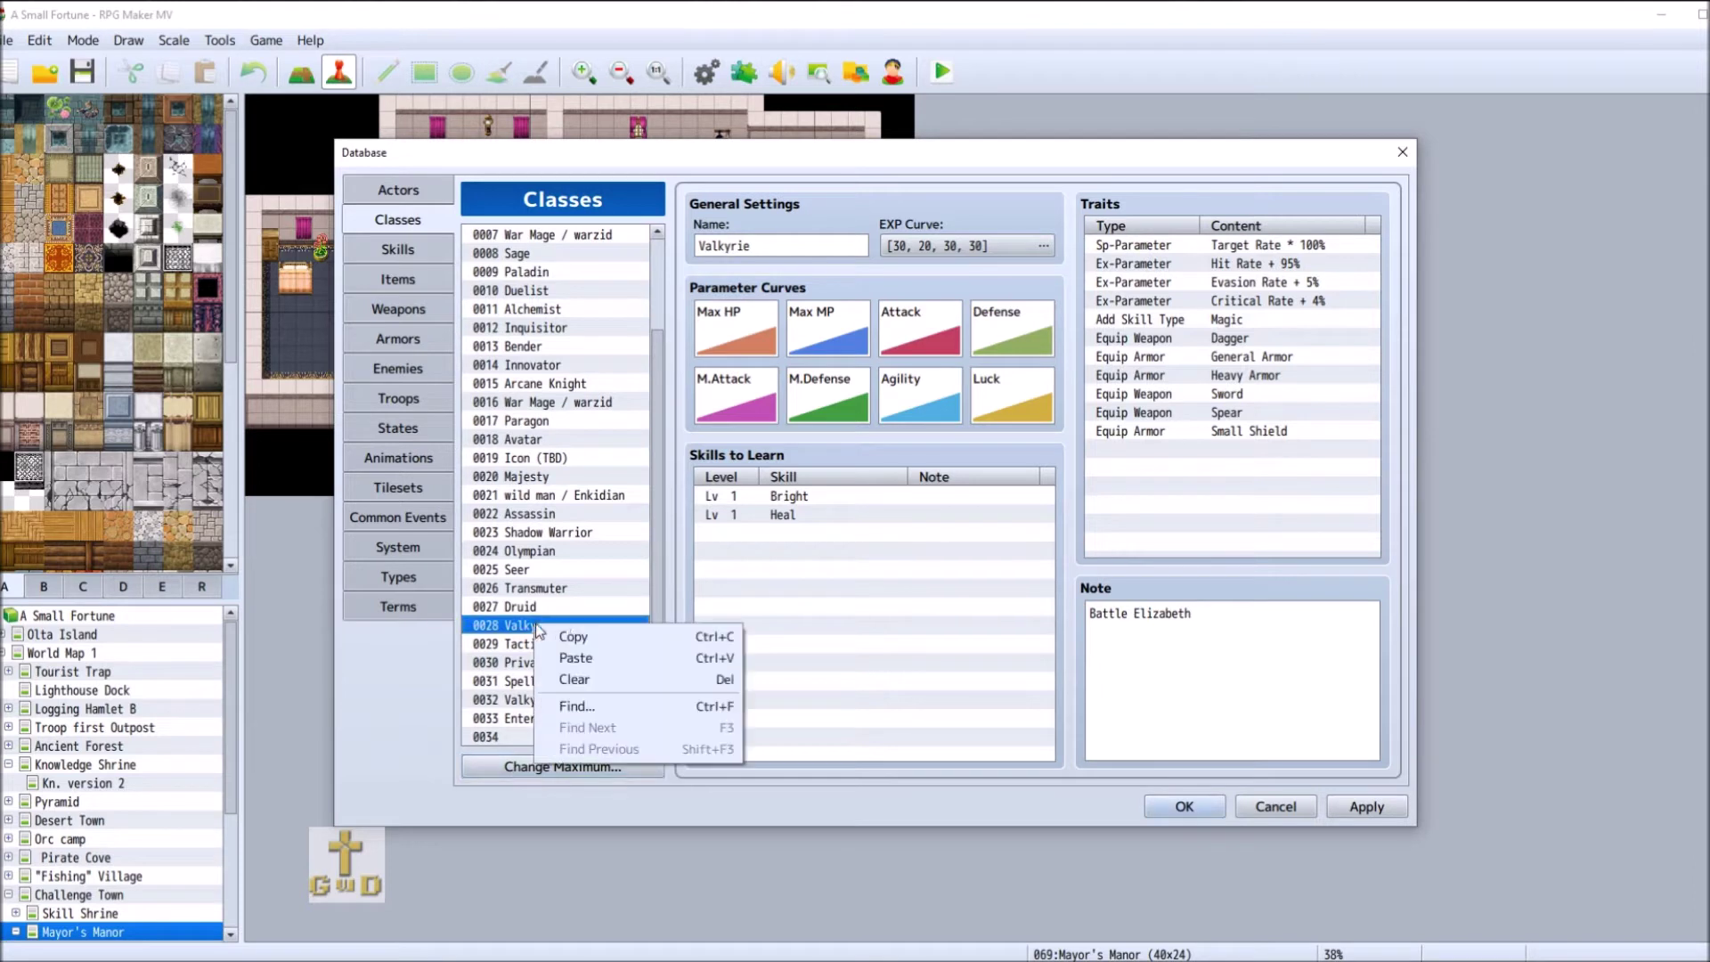
right_click(564, 253)
left_click(630, 264)
left_click(531, 739)
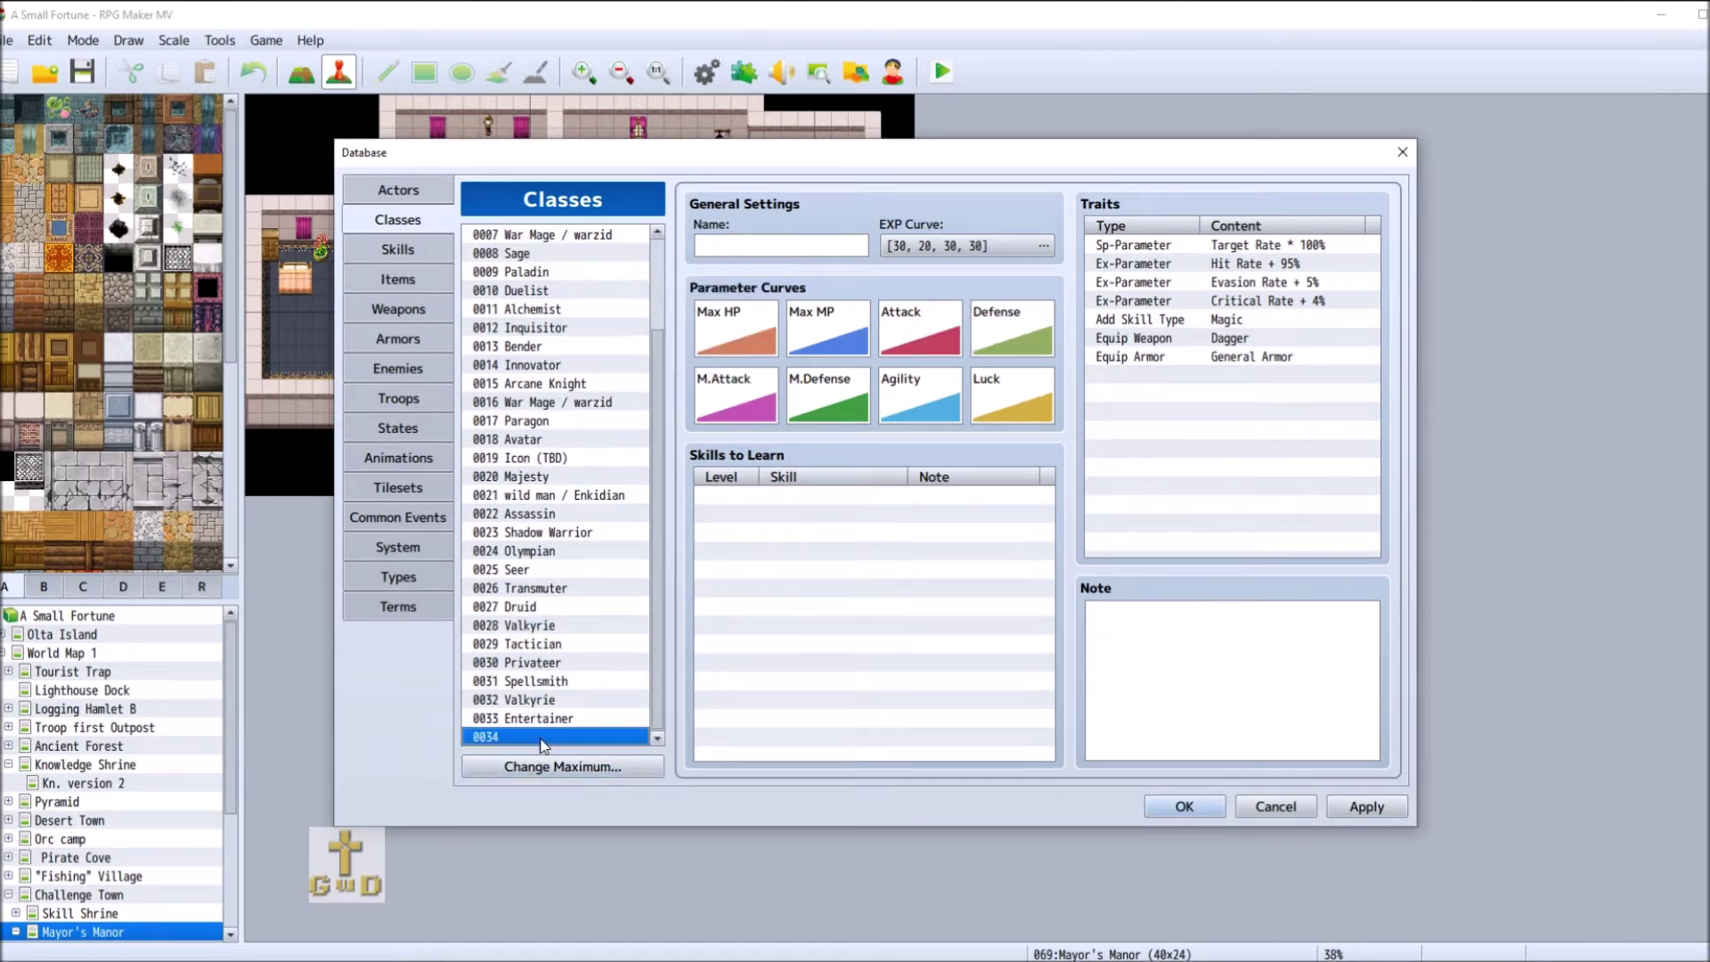
right_click(538, 739)
left_click(588, 768)
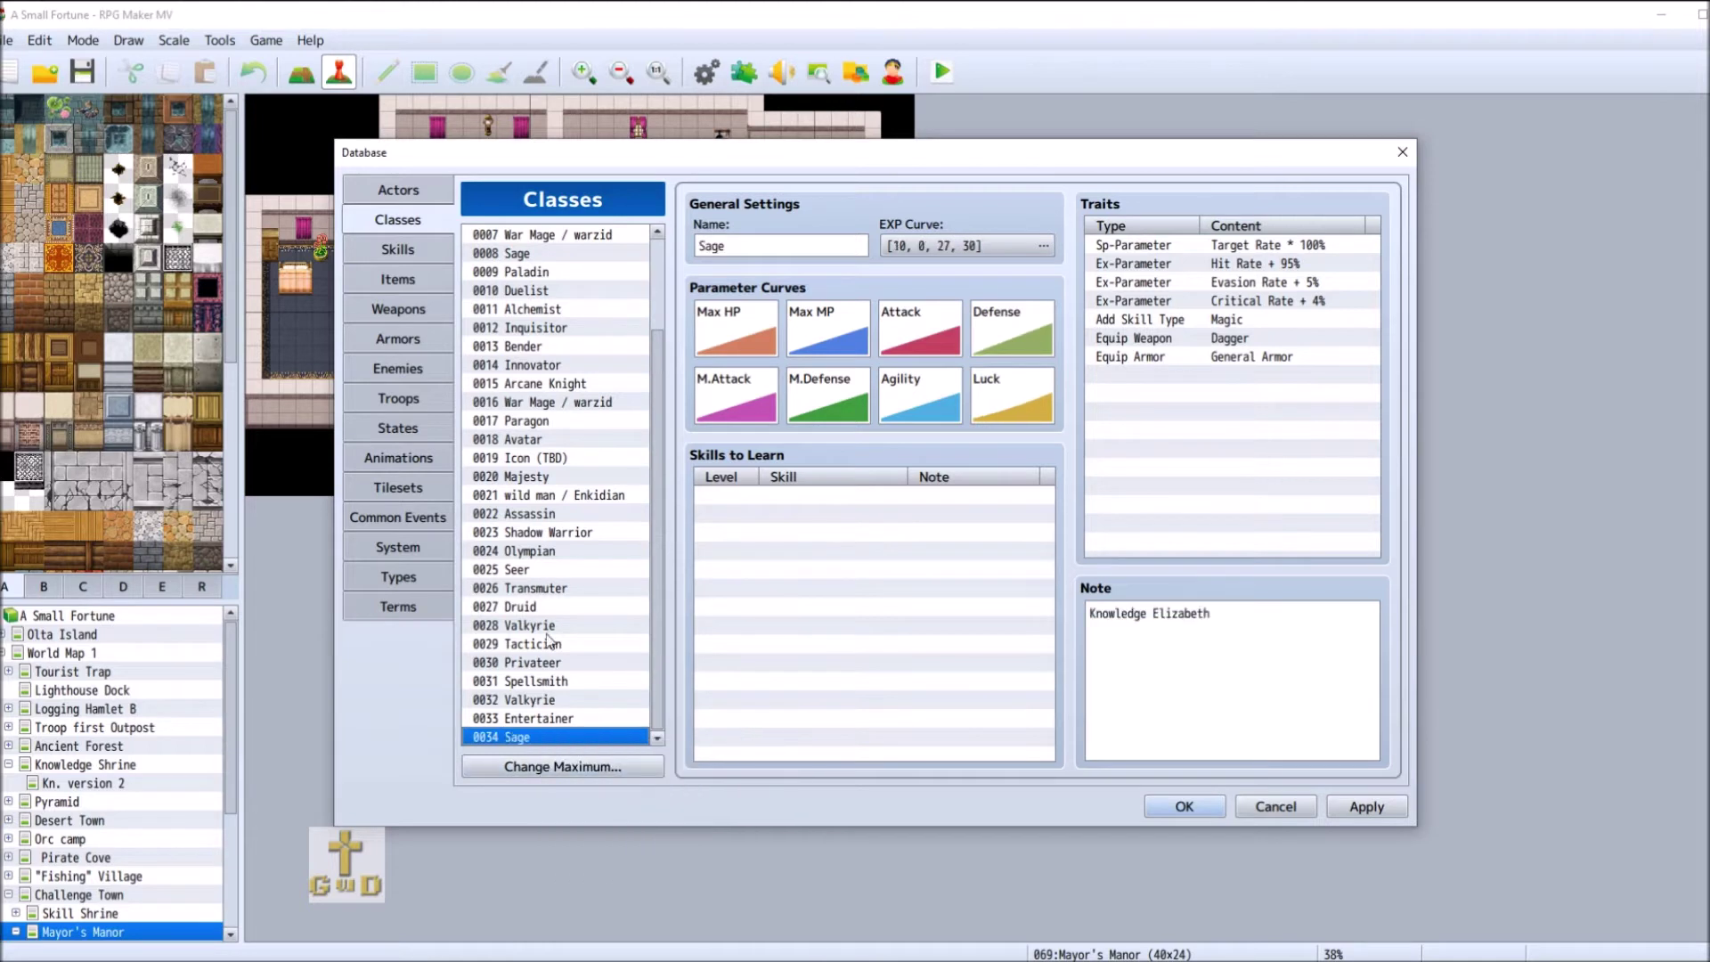
- Clear the original Sage class out of slot 0008
left_click(525, 253)
right_click(537, 253)
left_click(632, 316)
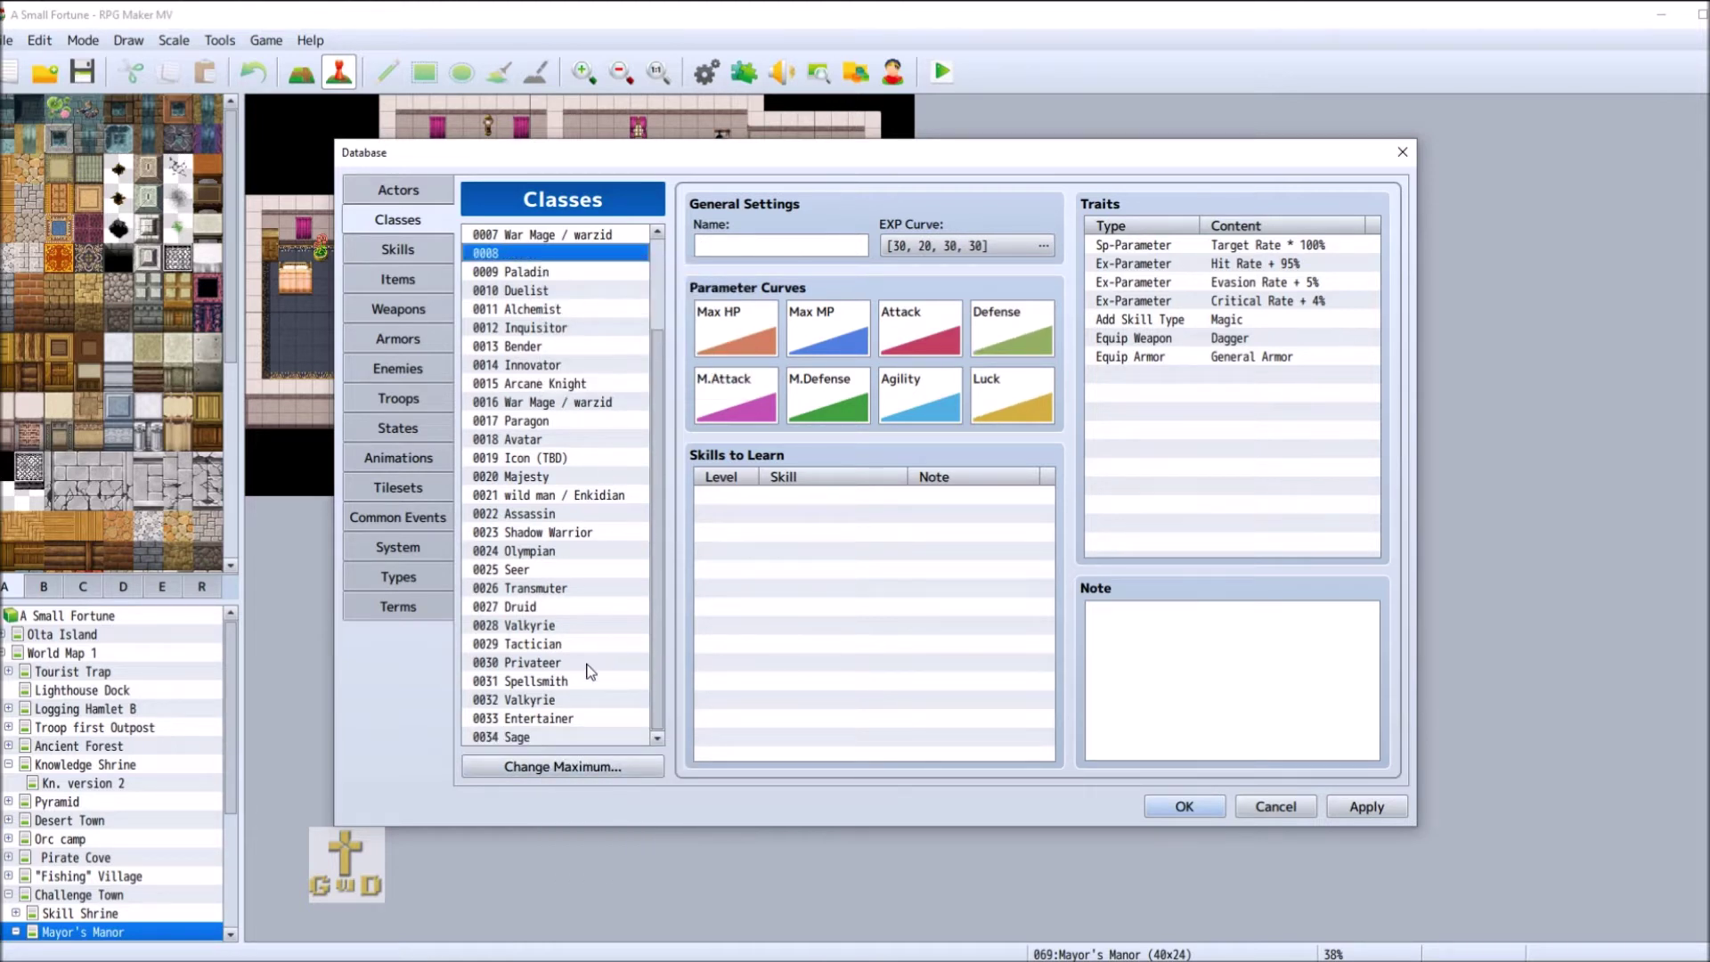
- Move the Valkyrie class from slot 0032 into the empty slot 0008, clearing slot 0032
left_click(567, 700)
right_click(568, 700)
left_click(590, 716)
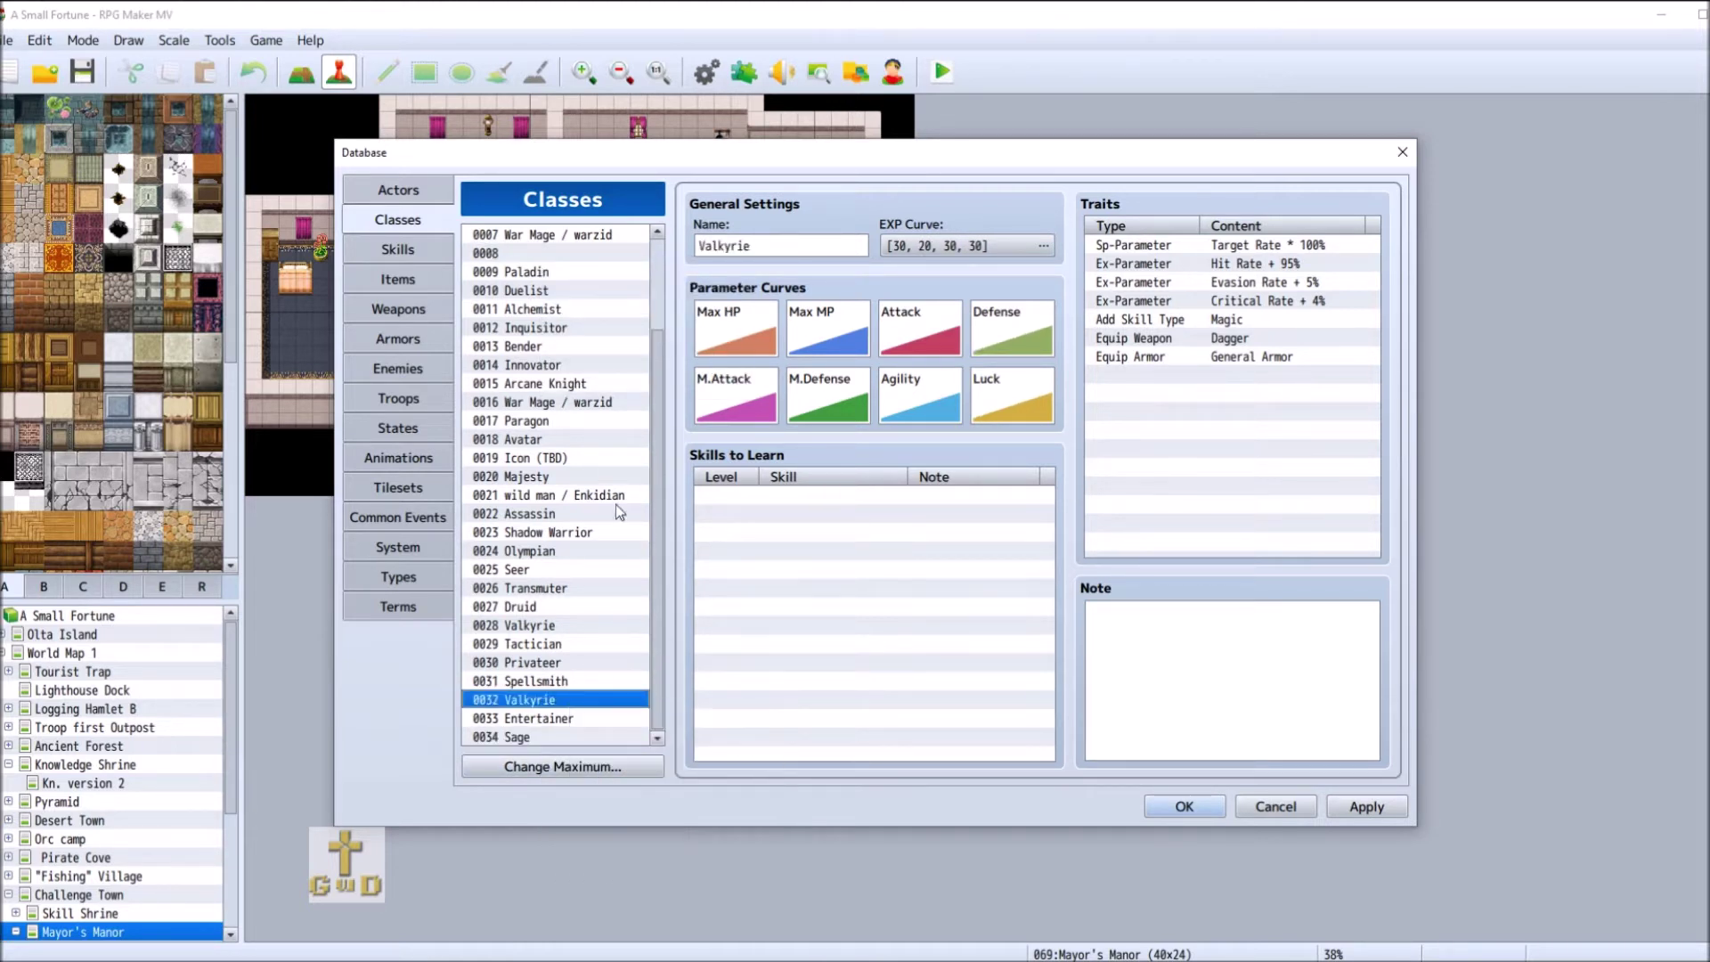
left_click(547, 253)
right_click(547, 254)
left_click(591, 288)
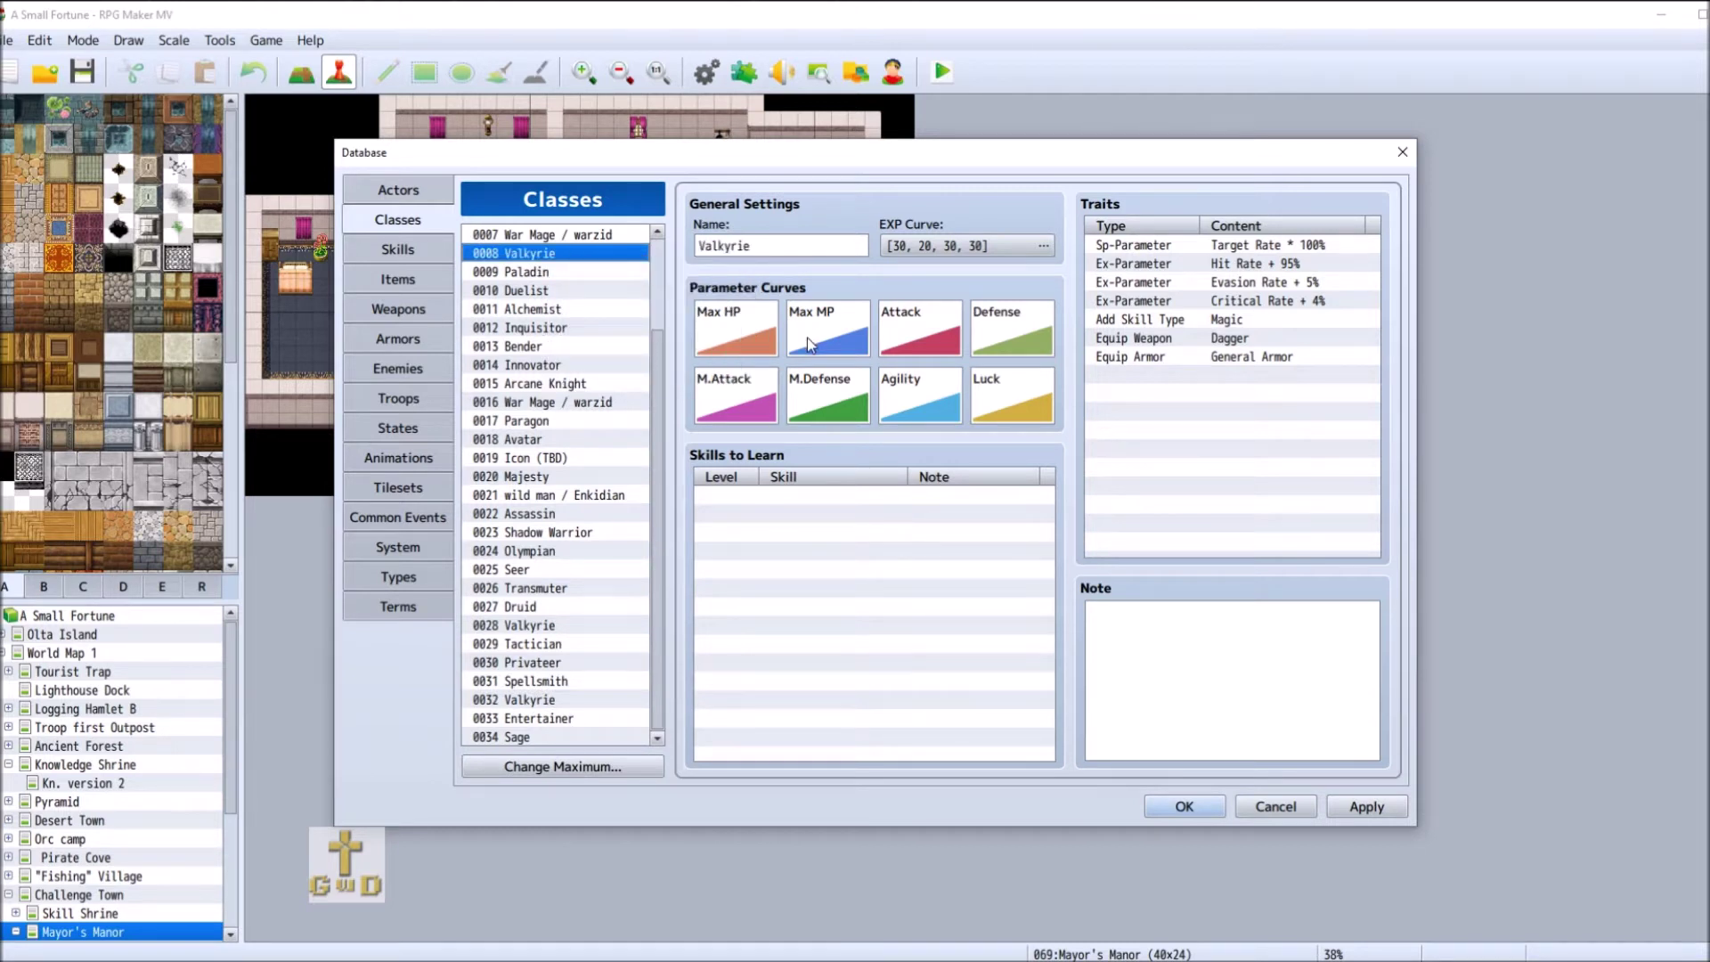
right_click(560, 701)
left_click(652, 757)
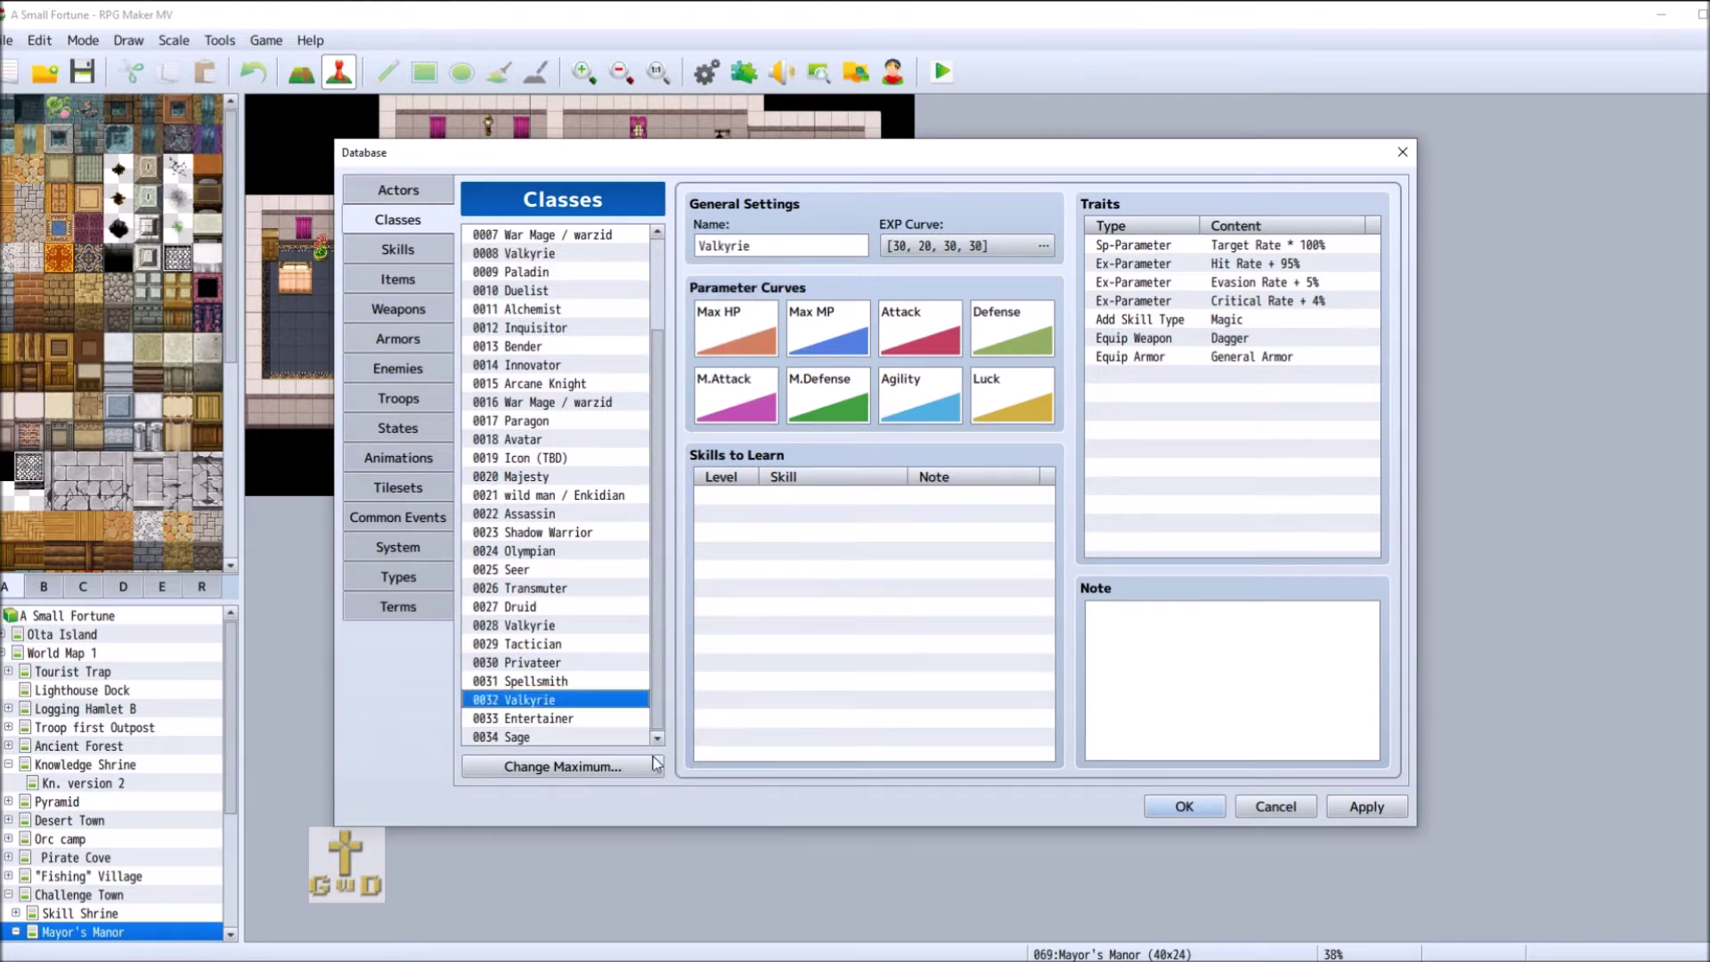
- Clear the duplicate War Mage / warzid class from slot 0016 and save the database changes
left_click(590, 405)
right_click(590, 406)
left_click(714, 456)
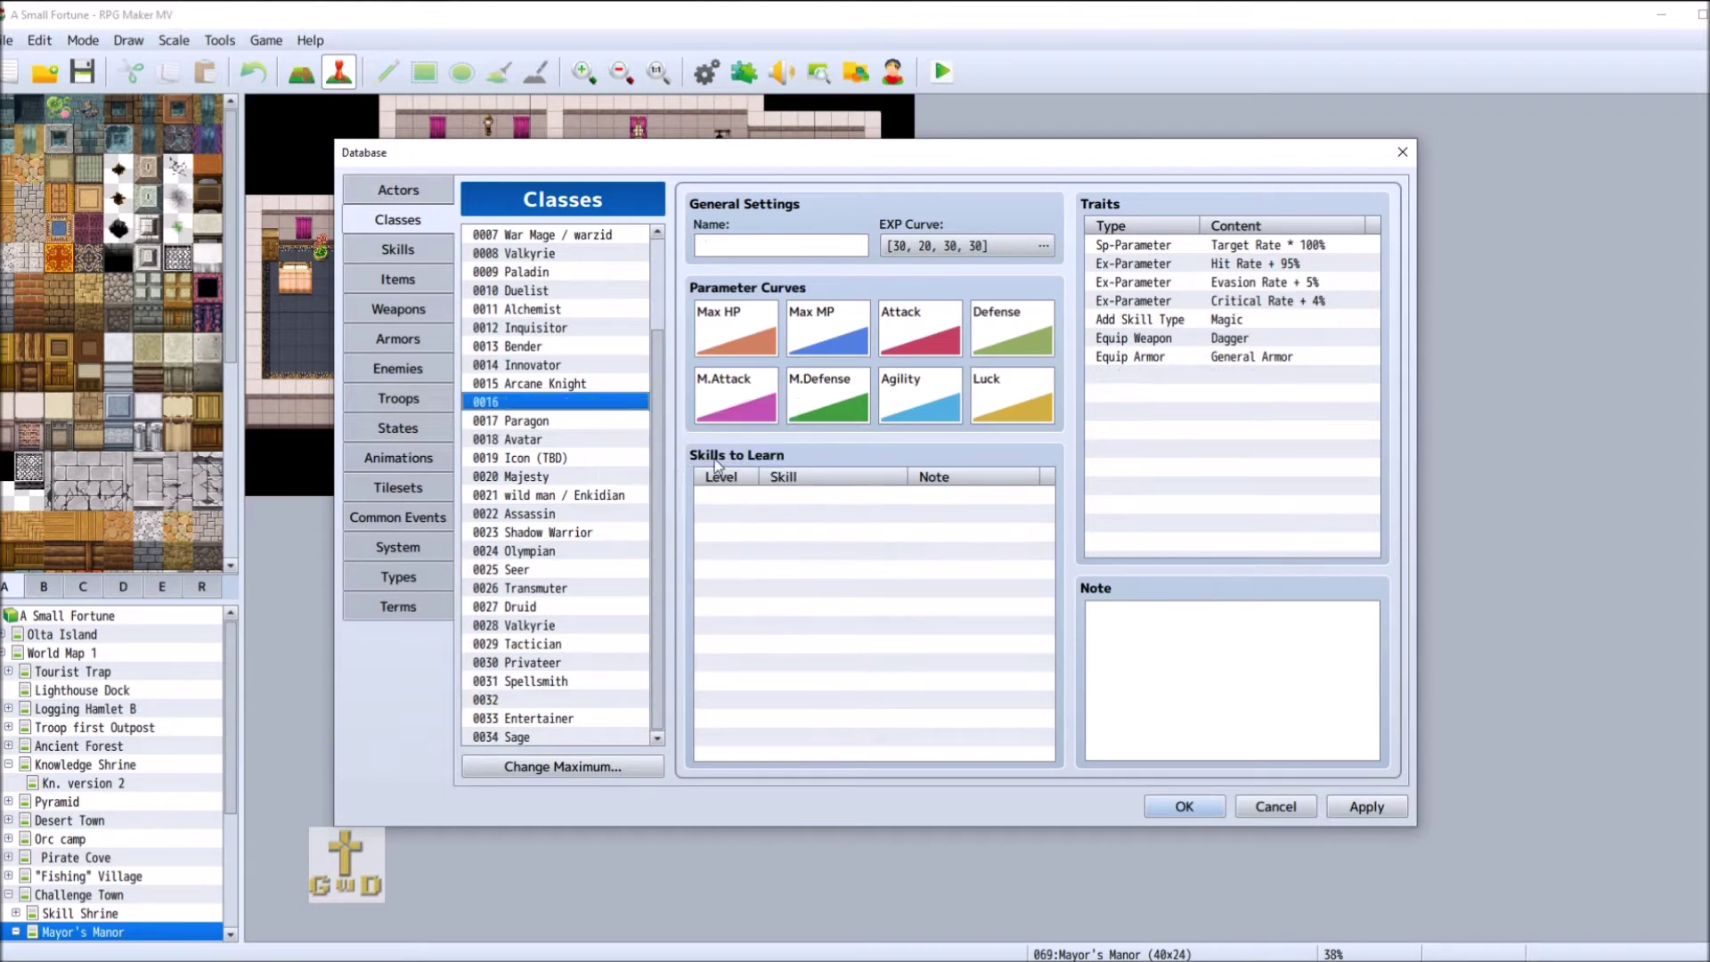
left_click_drag(655, 459, 657, 342)
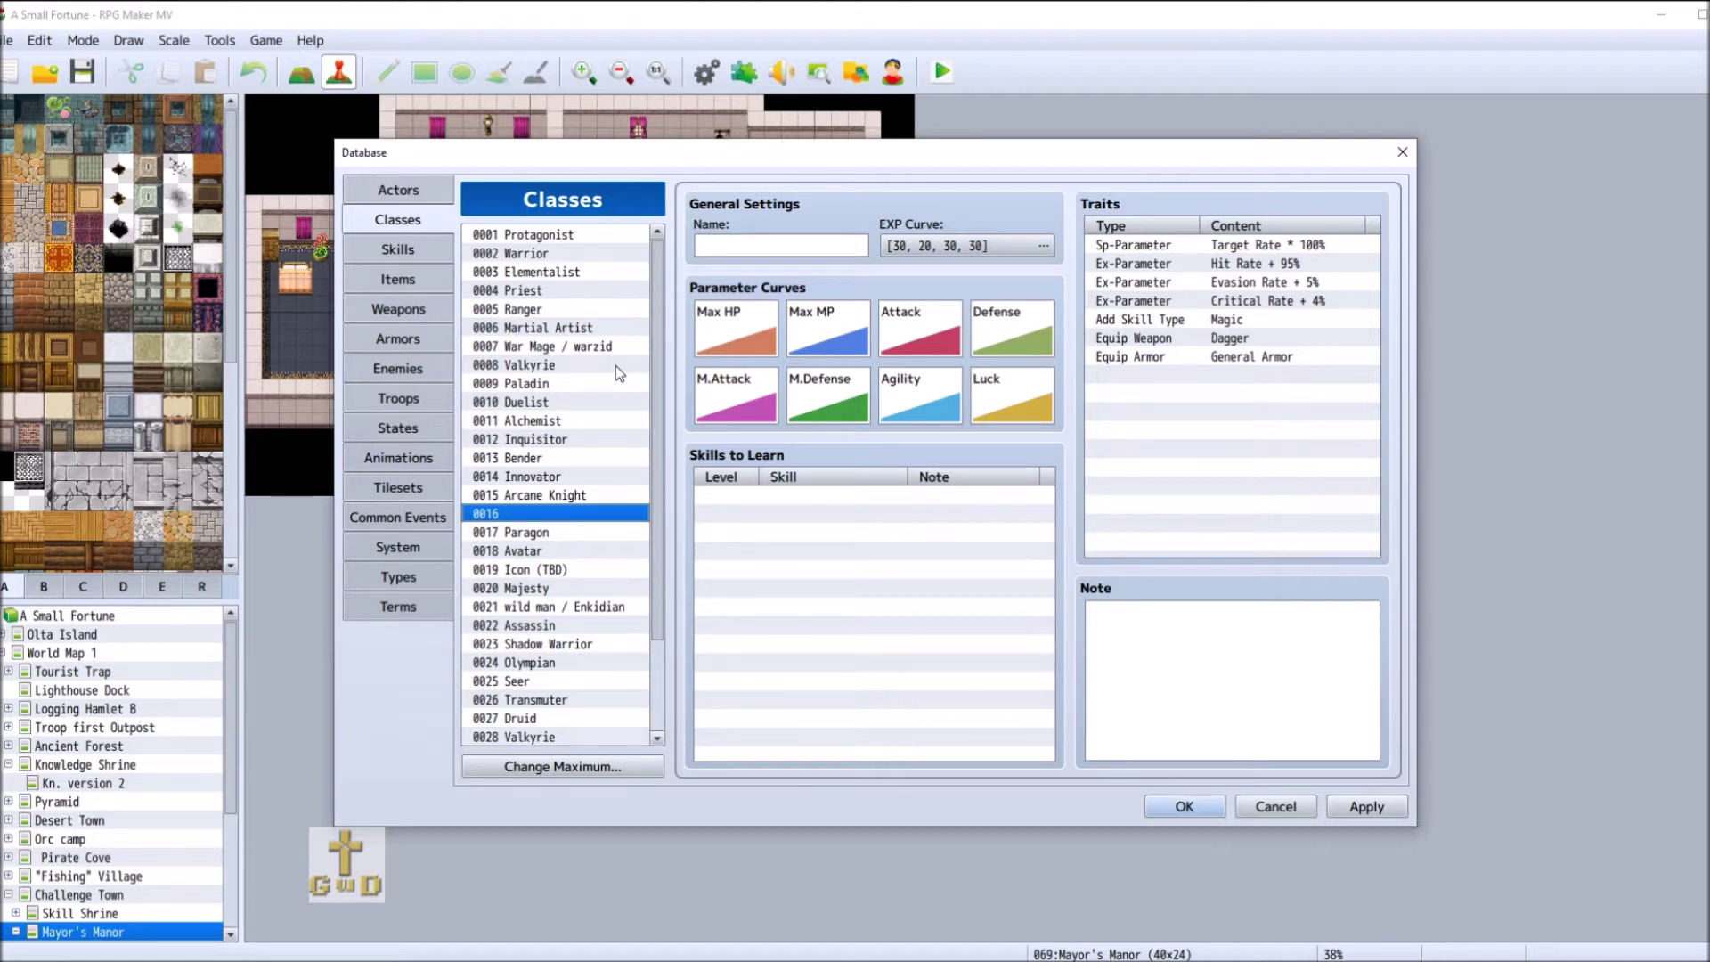
left_click(1203, 807)
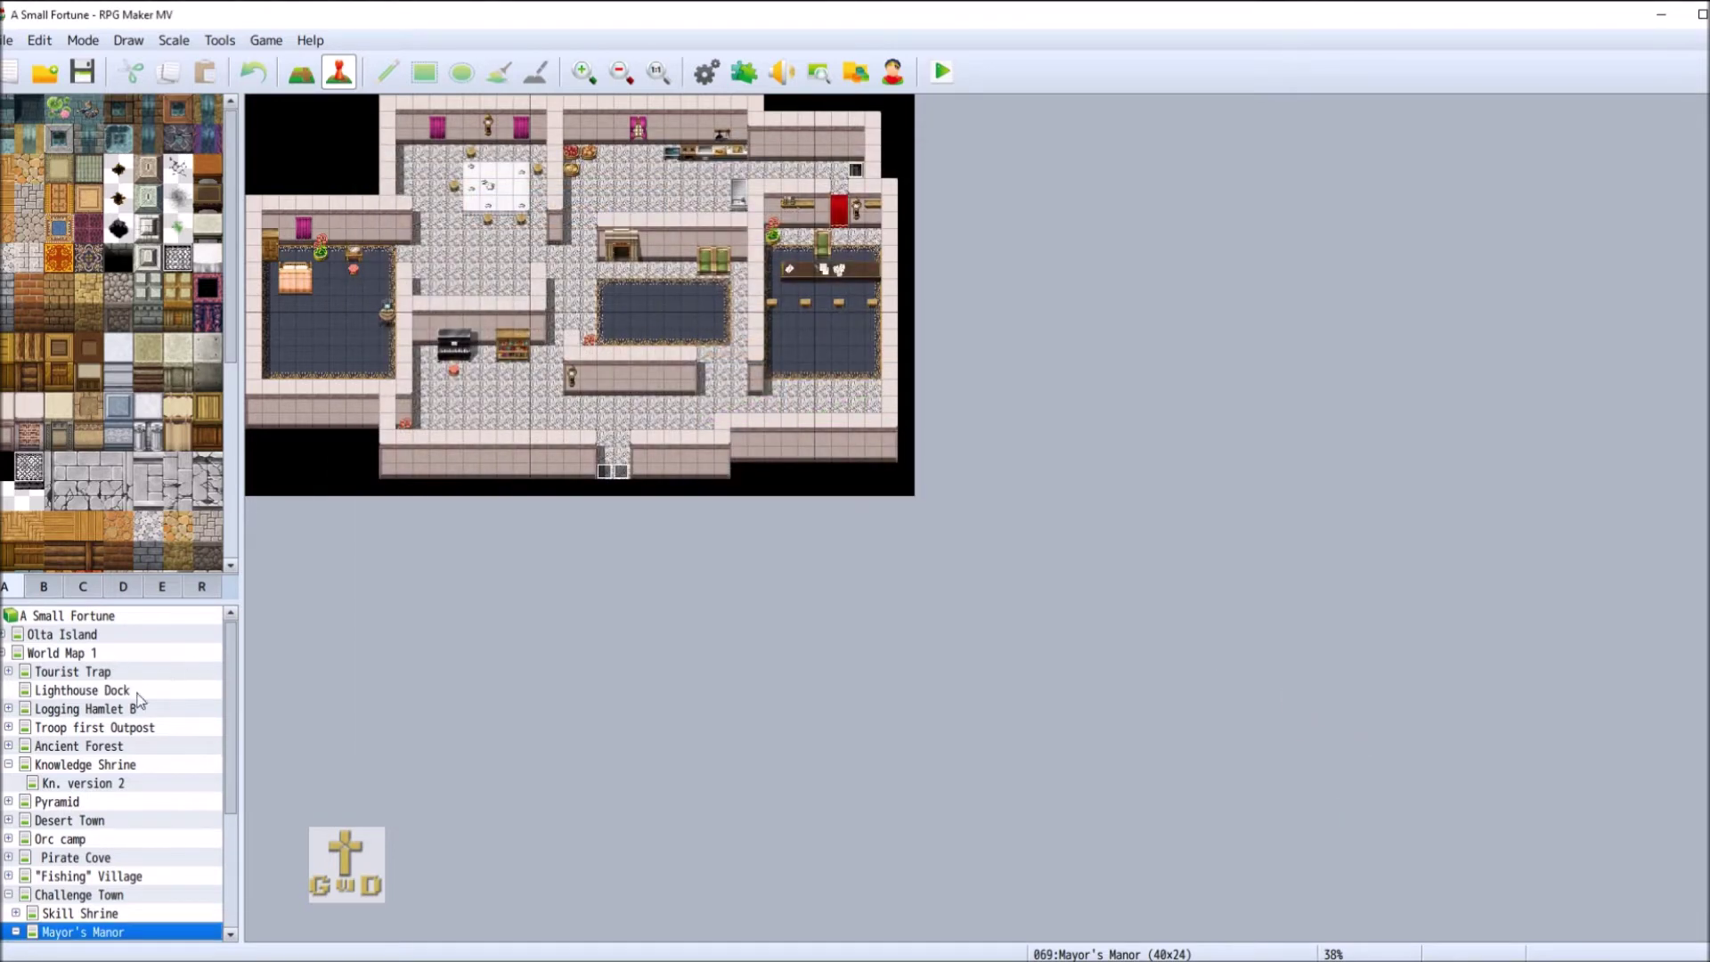
- Examine the Ancient Forest, Logging Hamlet B and World Map 1 maps, then return to Mayor's Manor
left_click(138, 747)
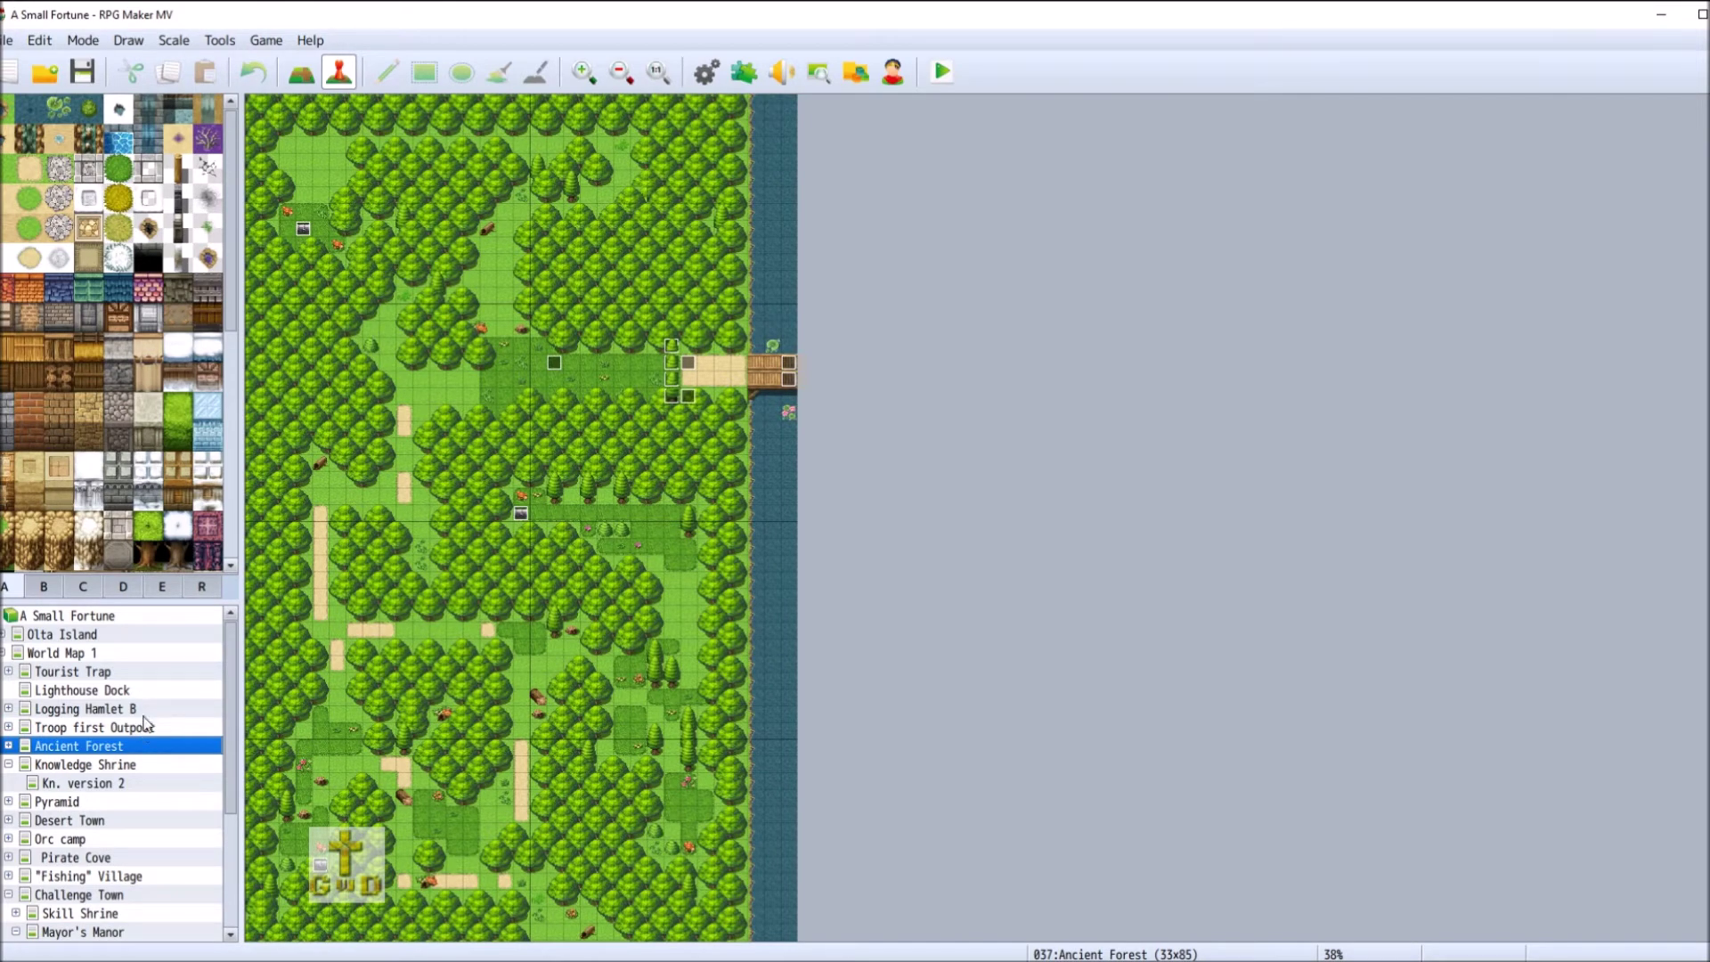
left_click(166, 710)
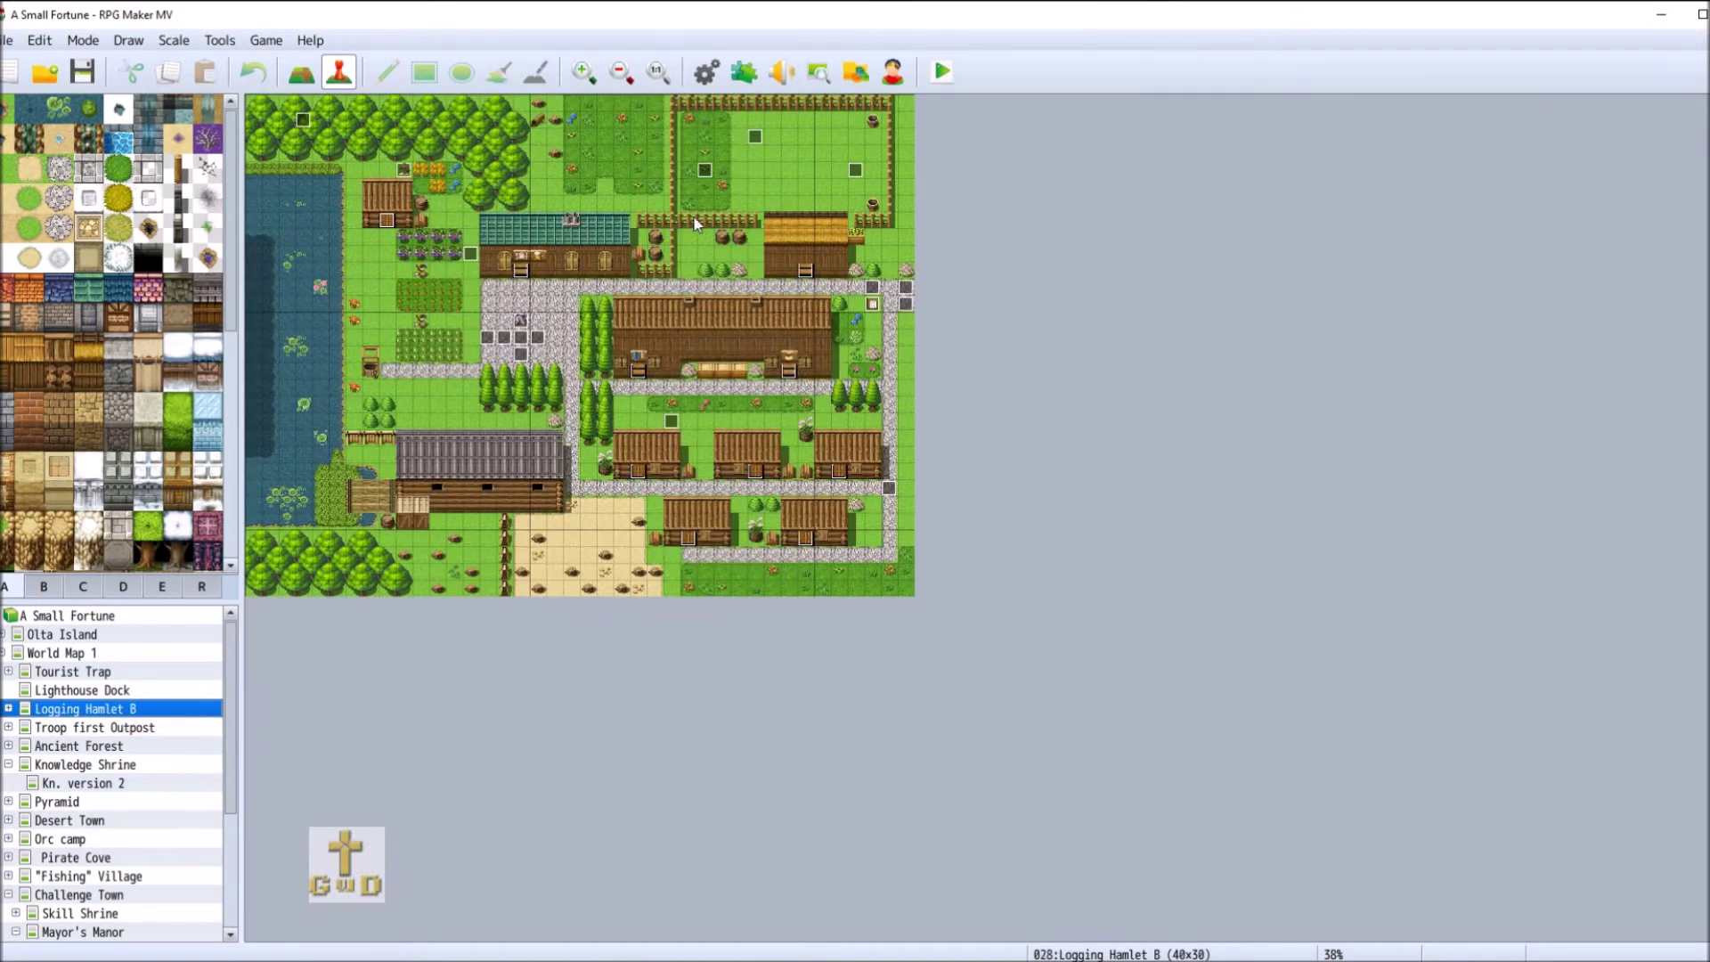
right_click(146, 655)
left_click_drag(549, 930, 1083, 934)
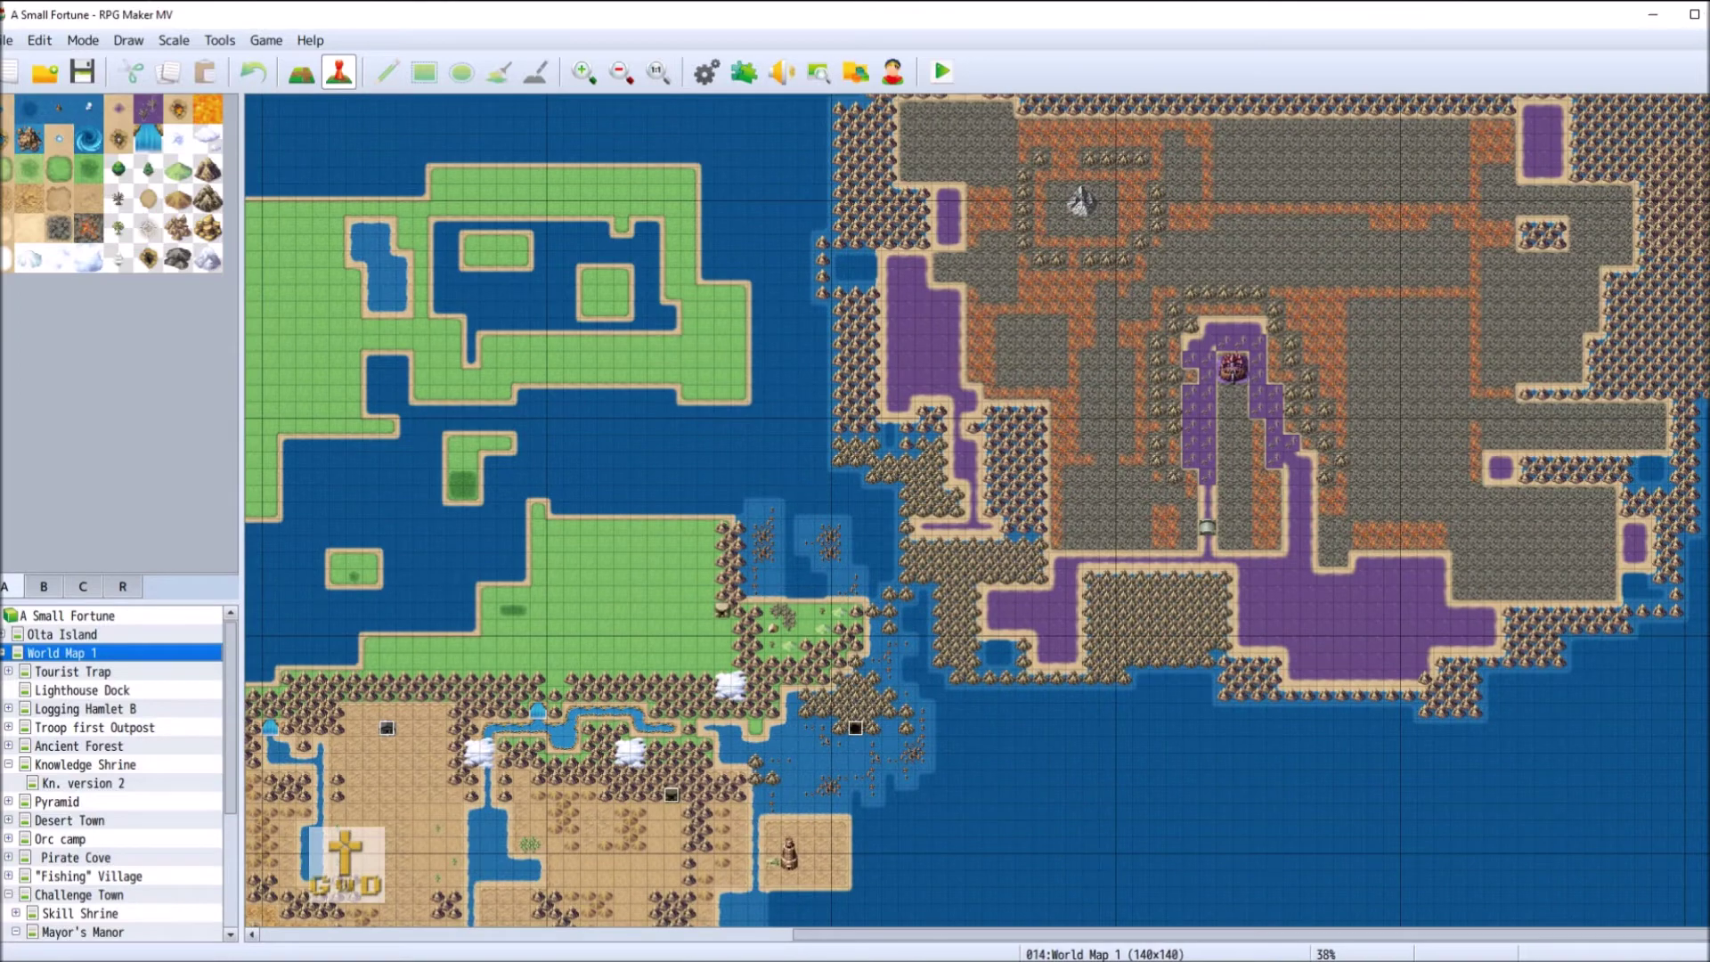
left_click_drag(1709, 570, 1709, 572)
left_click_drag(1709, 303, 1709, 650)
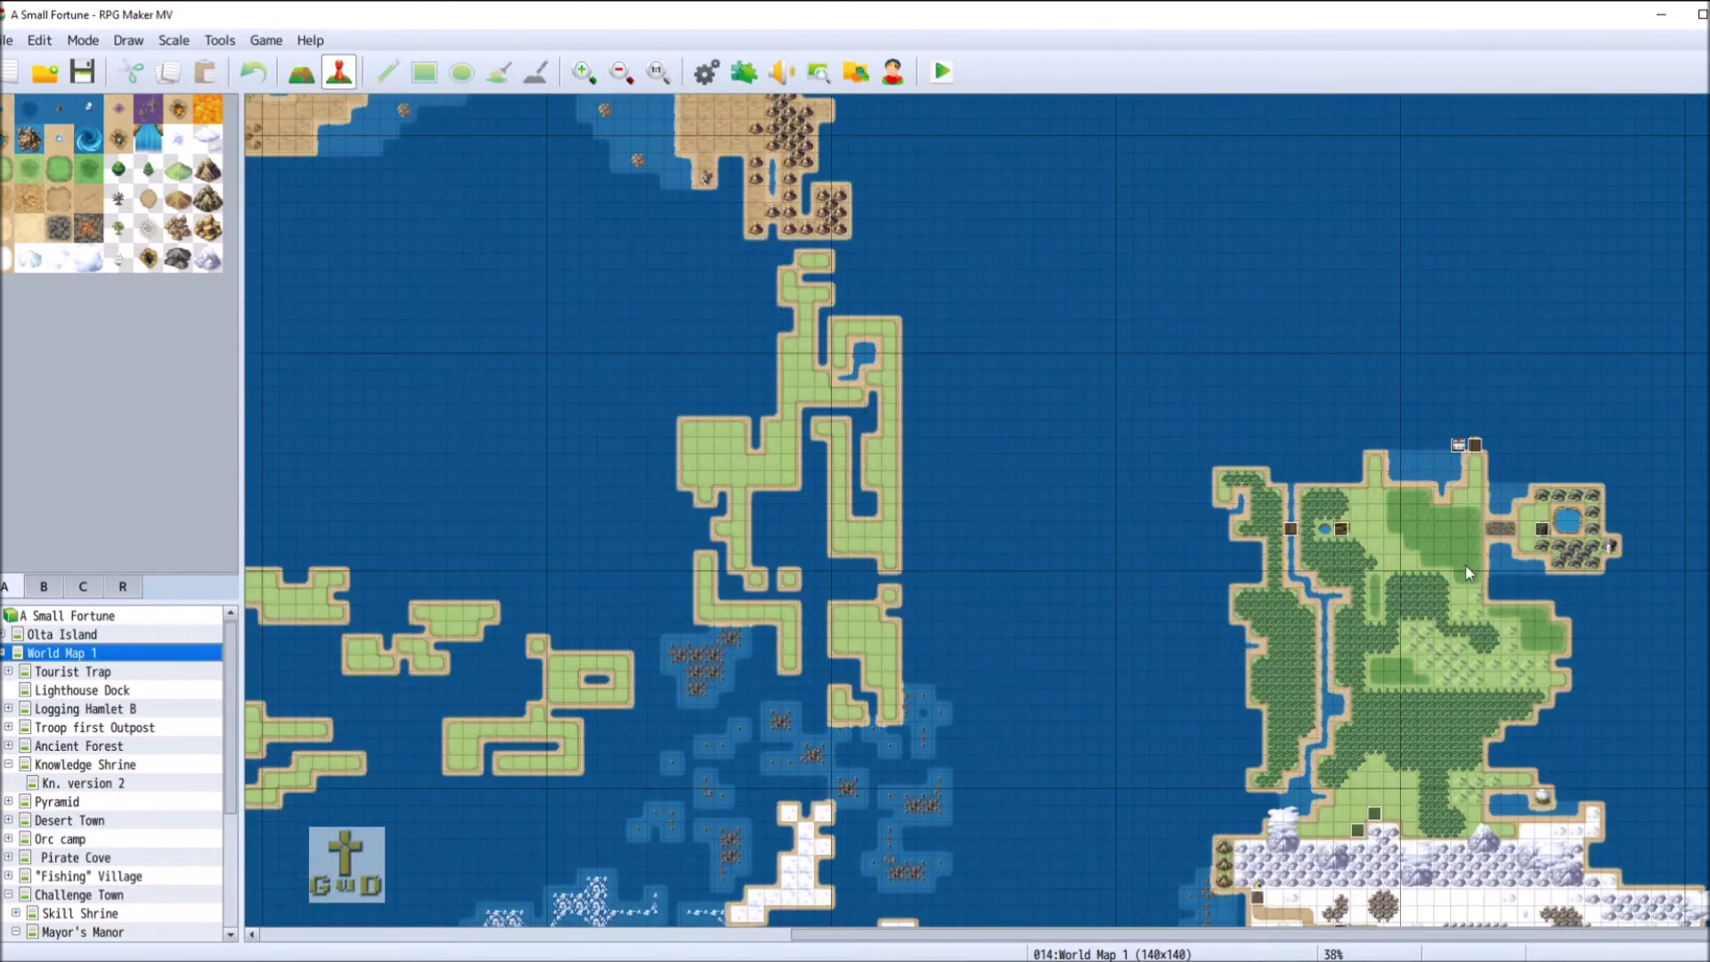
left_click_drag(1709, 650, 1709, 340)
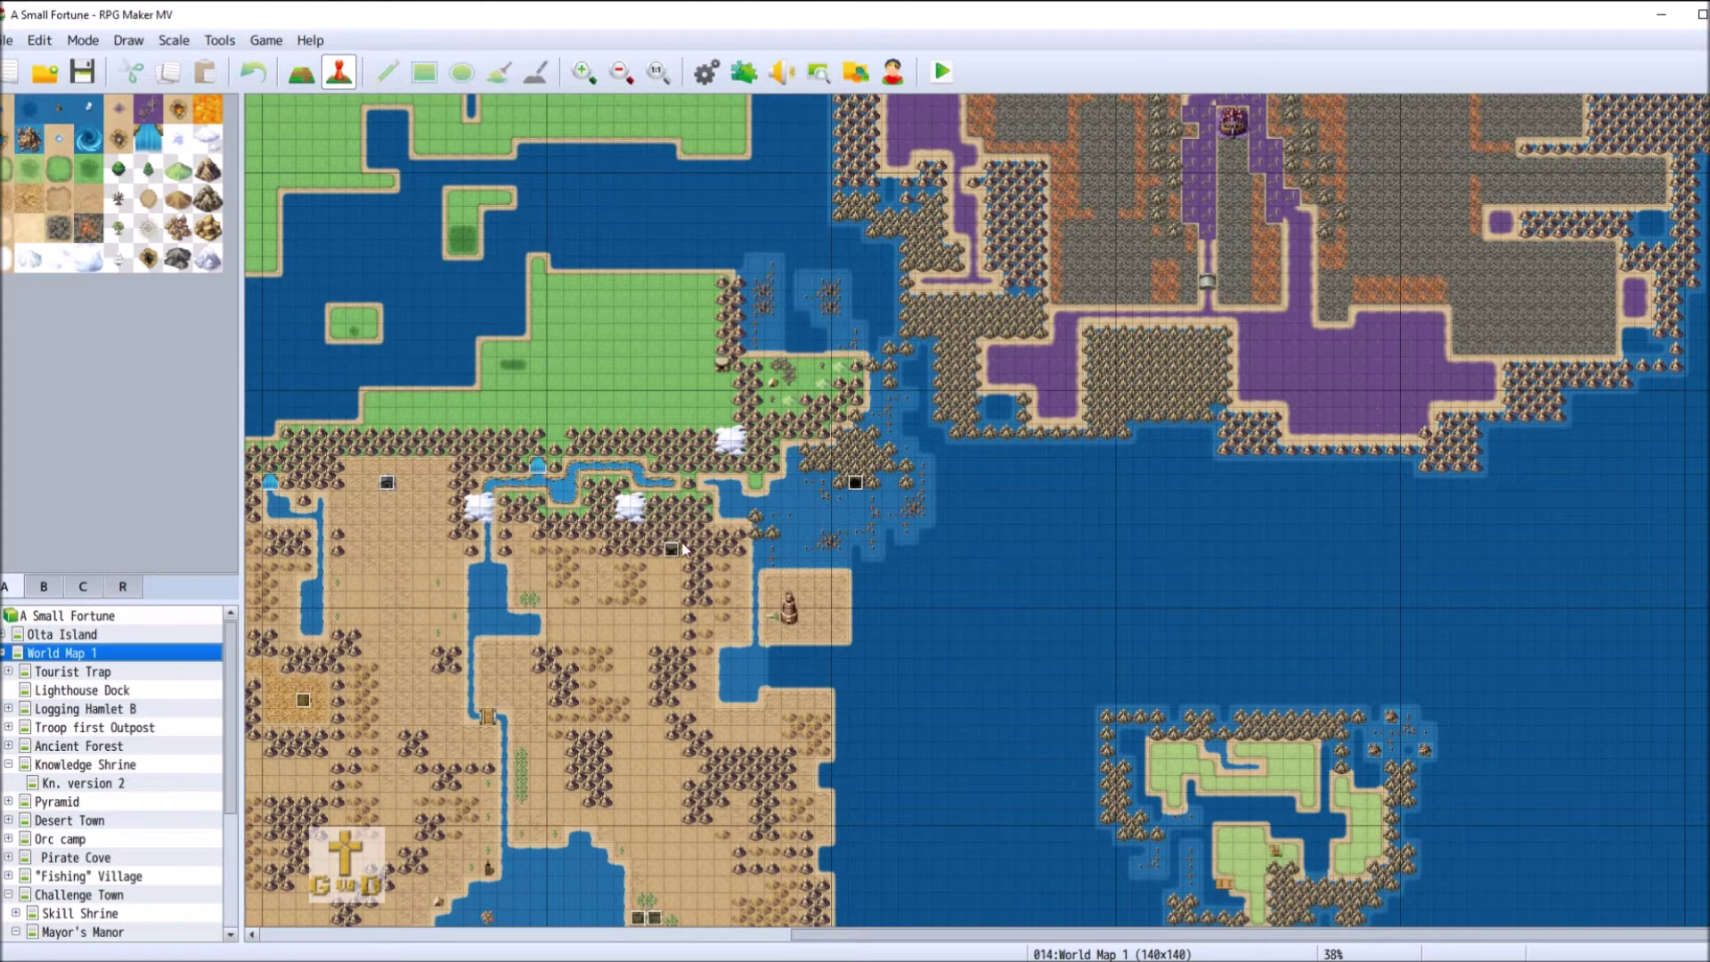
scroll(1167, 798, "left", 3, "shift")
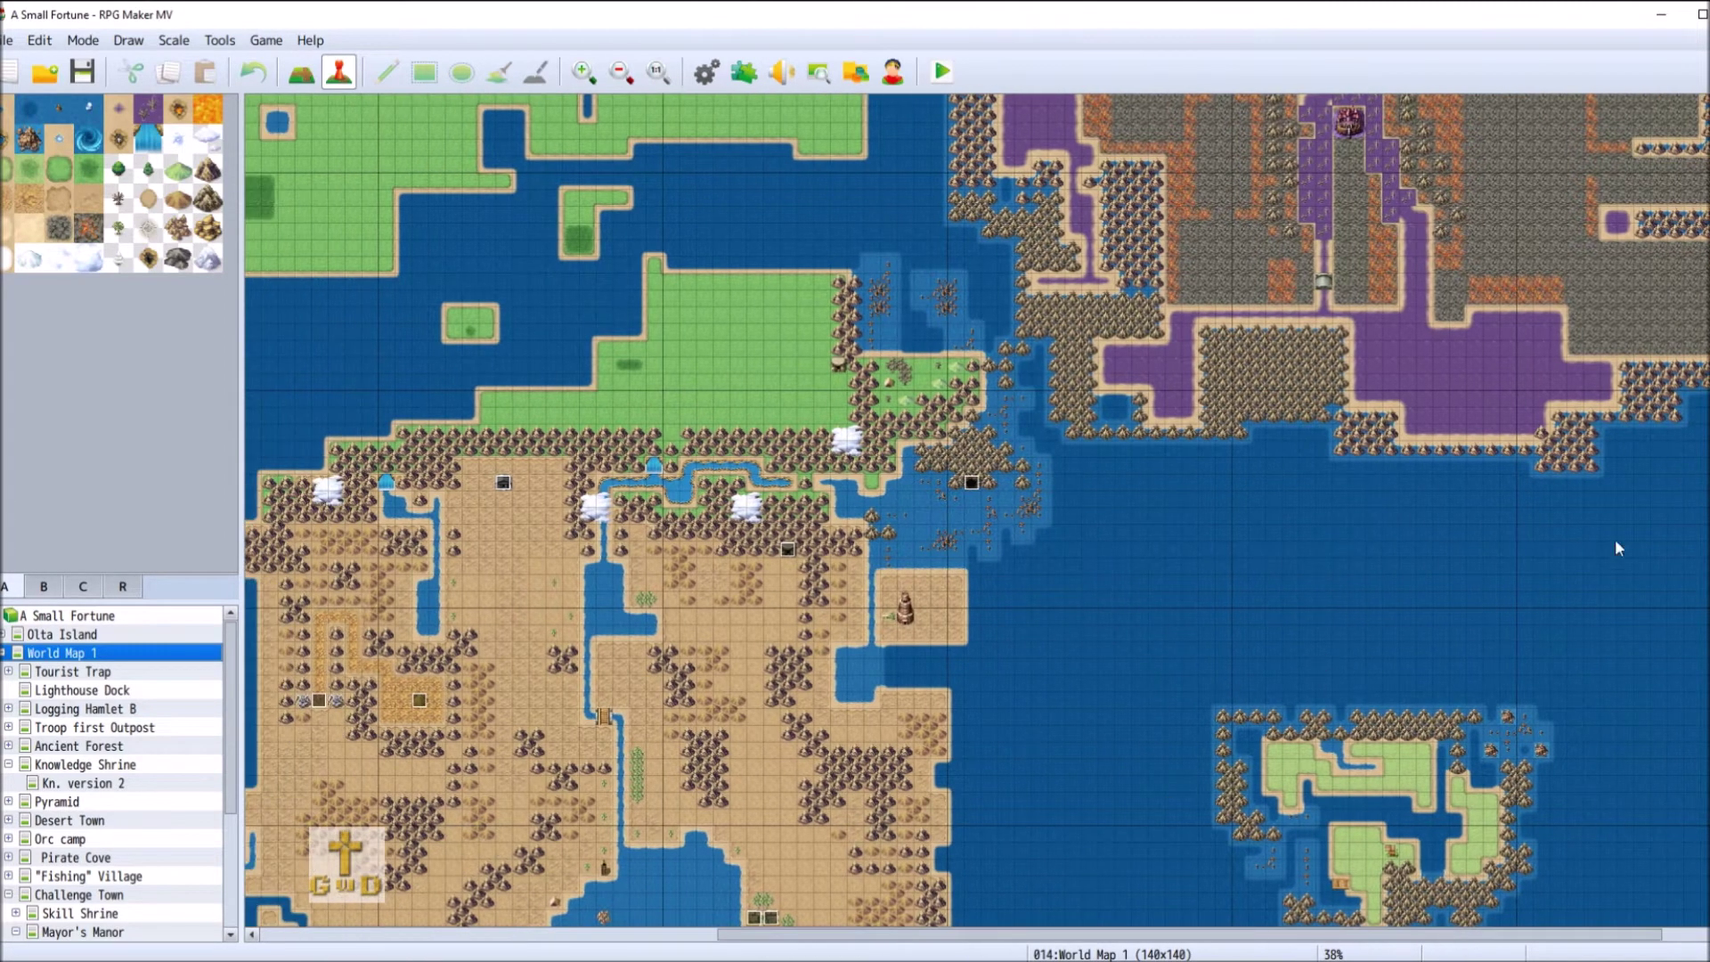
scroll(752, 538, "down", 10)
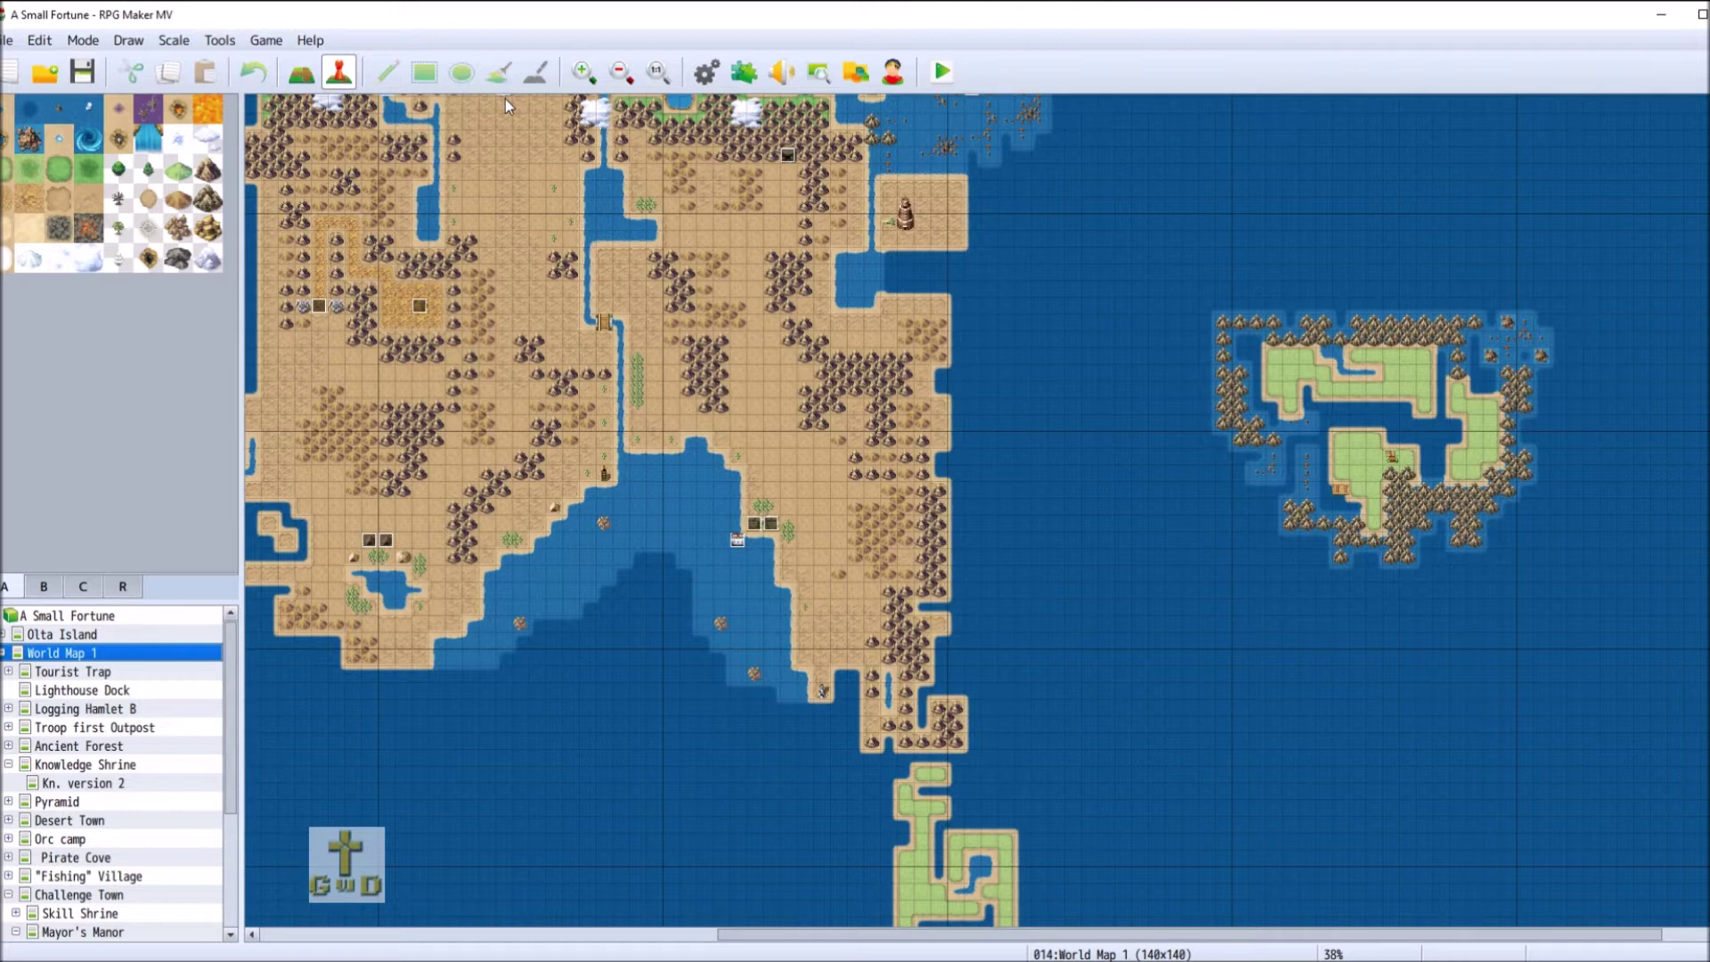
left_click(109, 932)
- Reopen the database and look through its list of skills
left_click(706, 71)
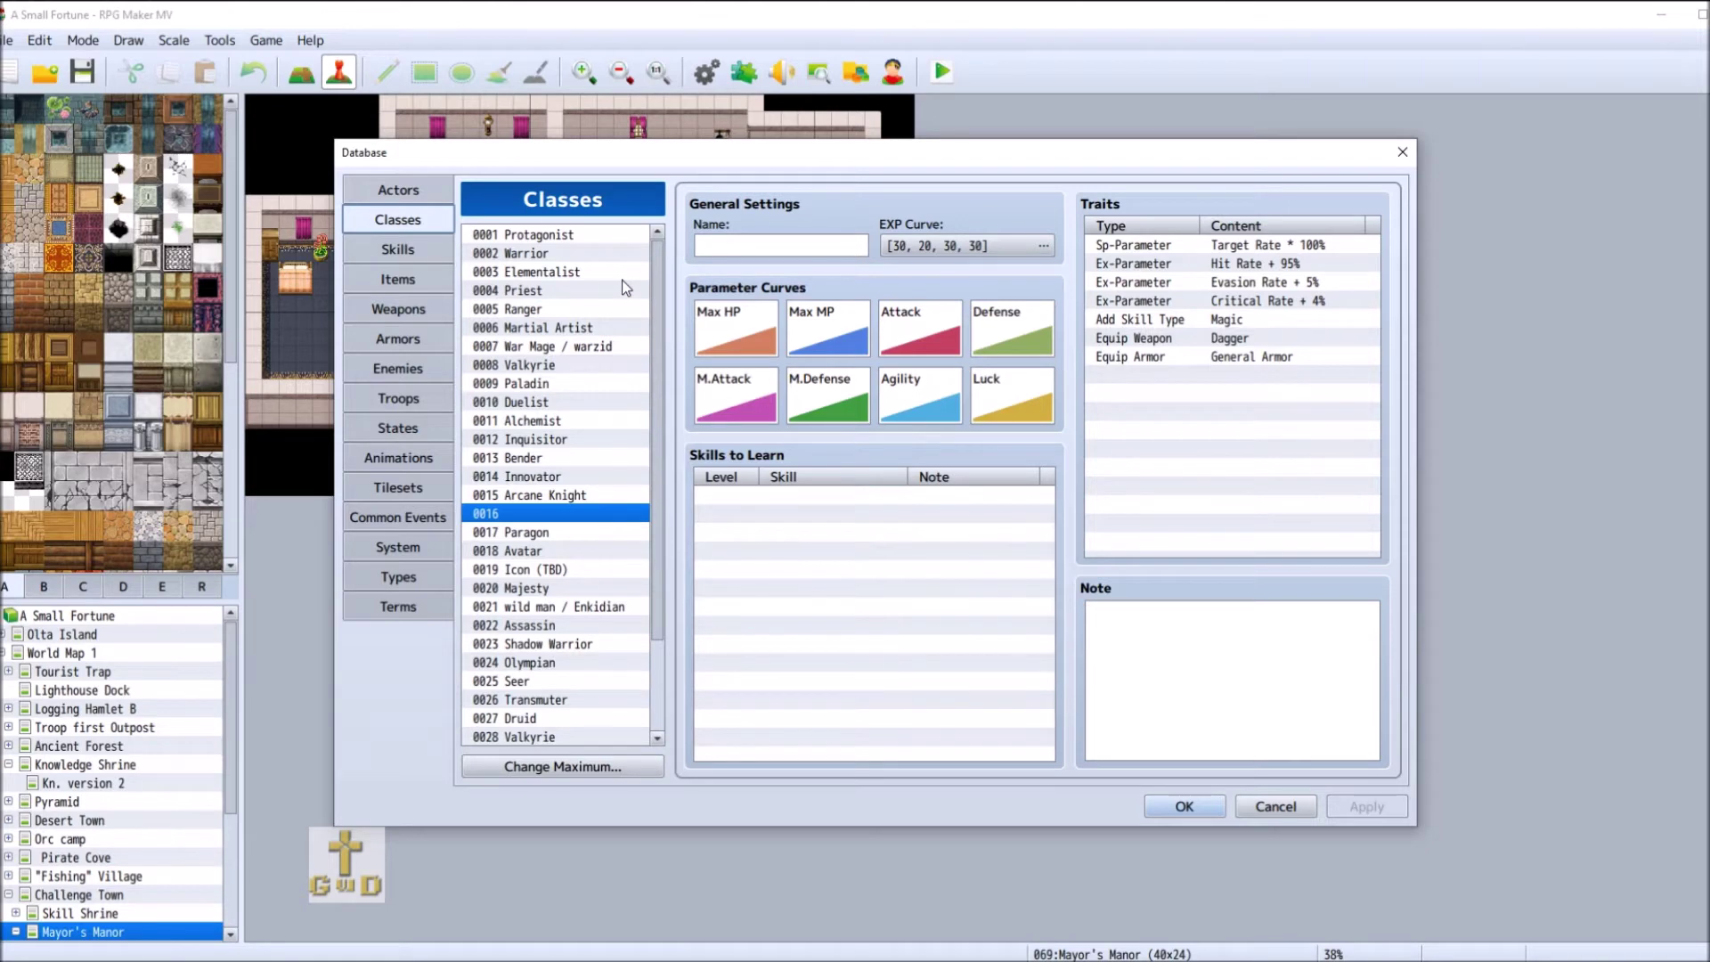
left_click(400, 250)
left_click_drag(657, 284, 676, 443)
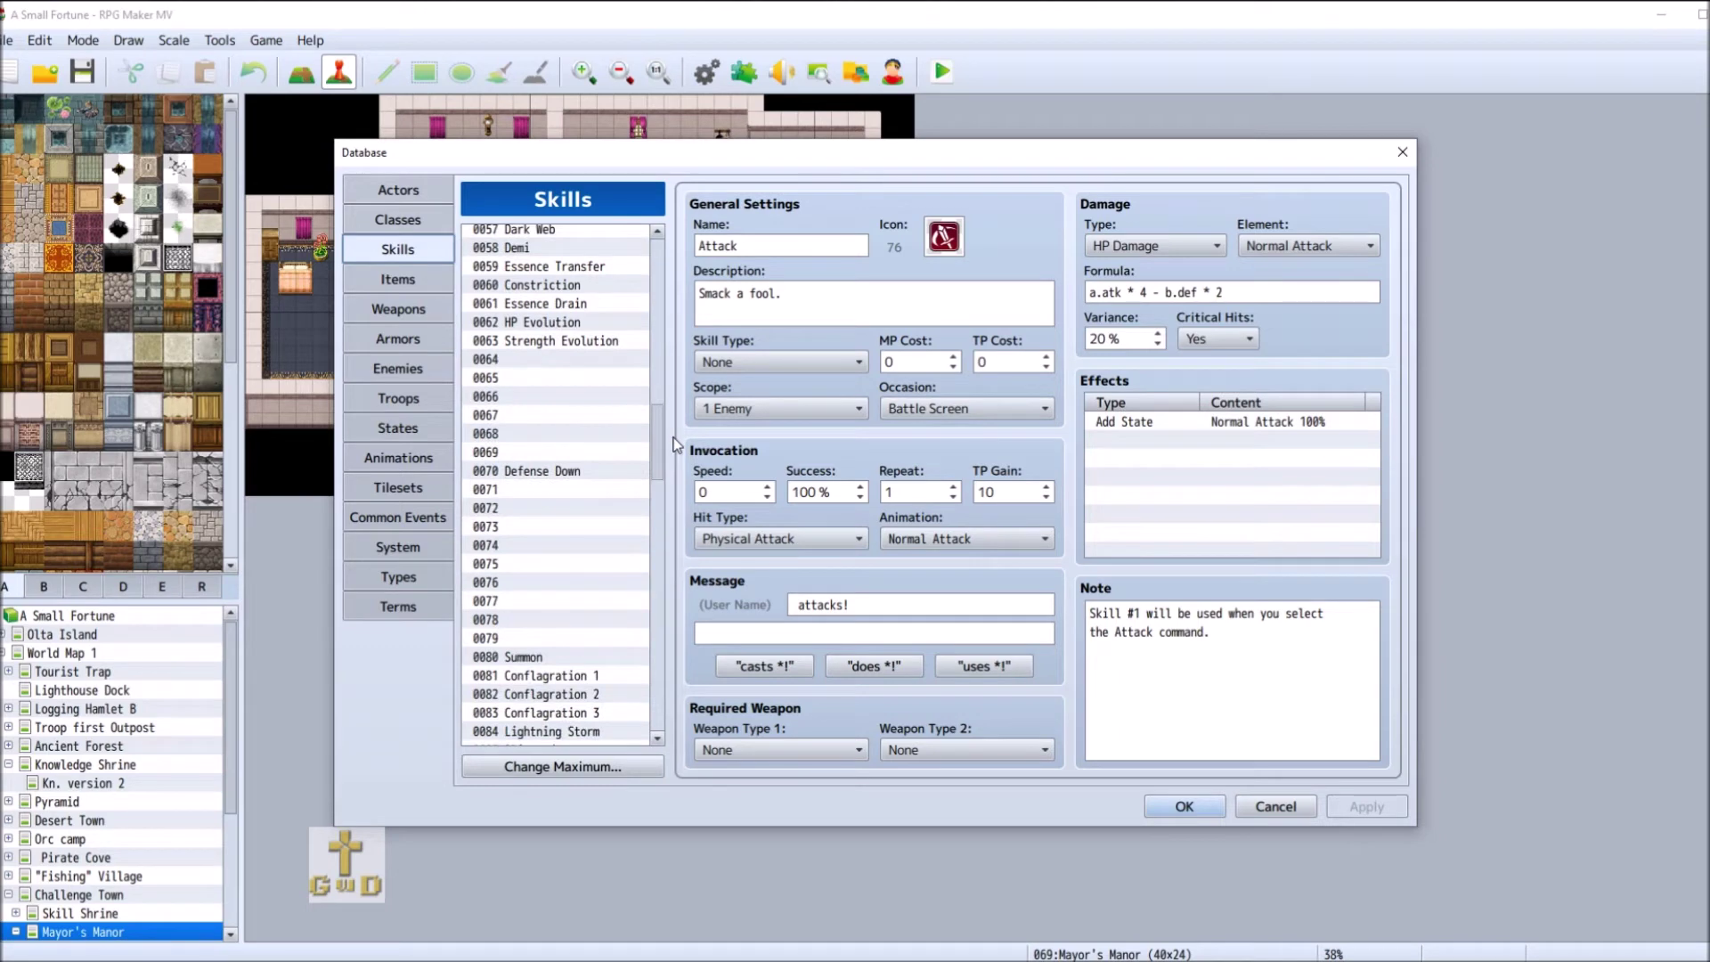
left_click_drag(675, 444, 496, 260)
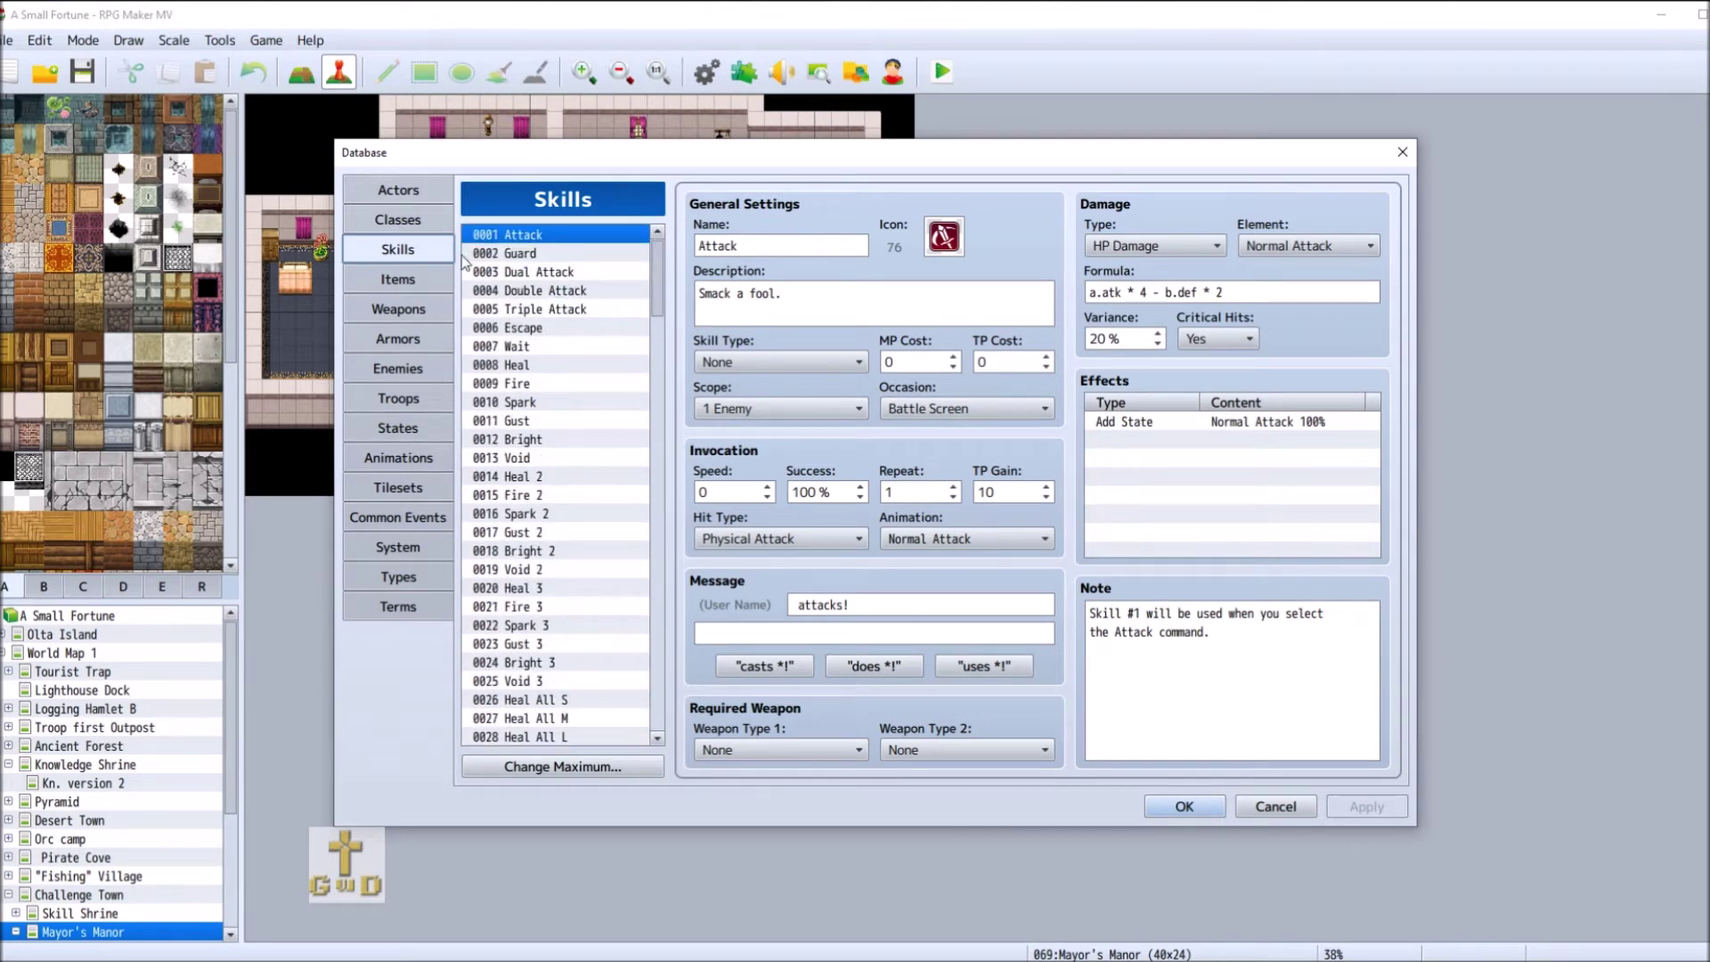
- Move the Paladin class from slot 0009 into the empty slot 0016, clearing slot 0009
left_click(415, 222)
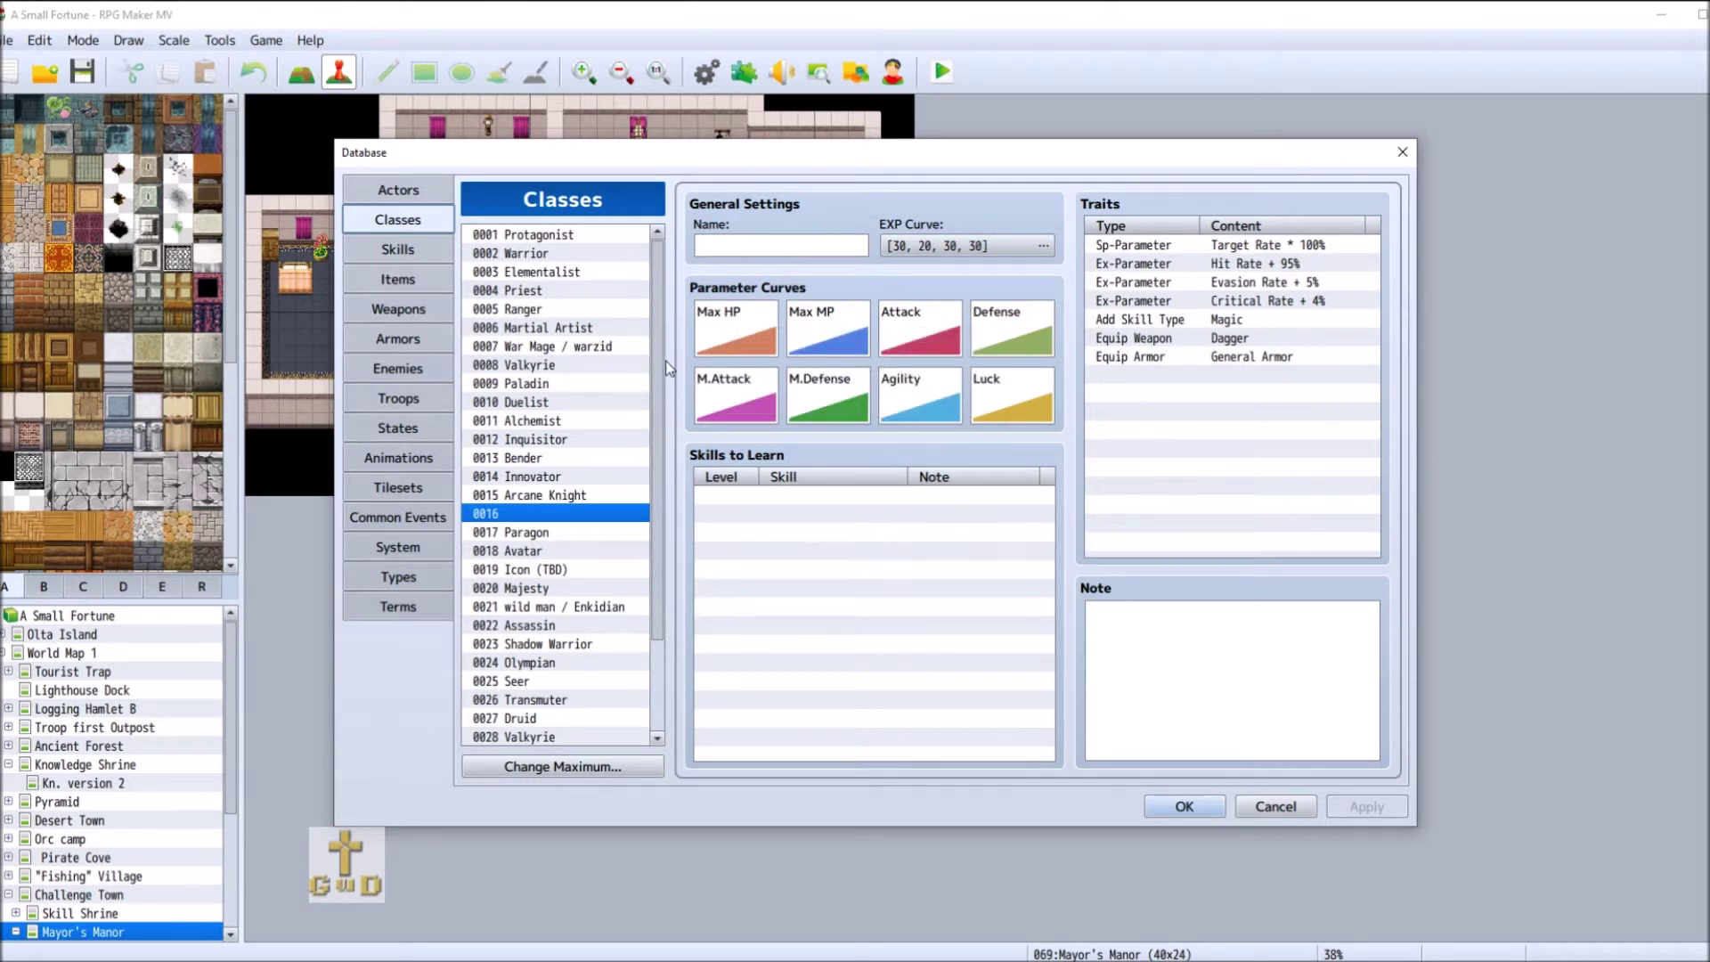
right_click(549, 382)
left_click(623, 390)
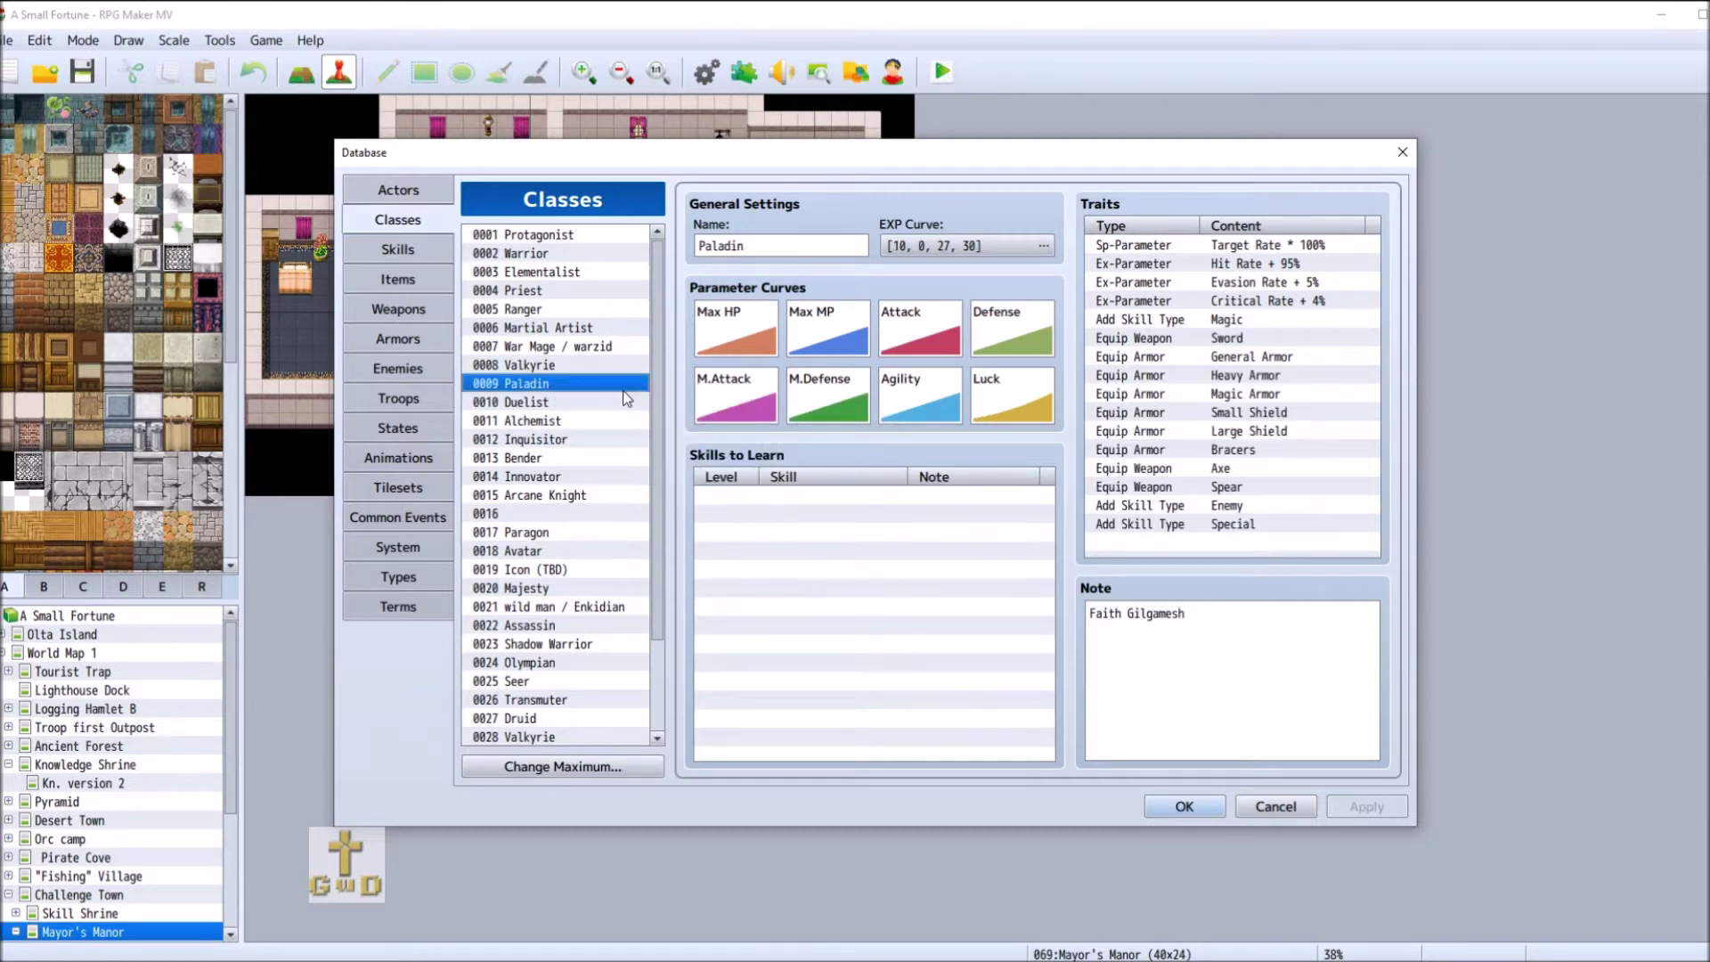
right_click(565, 514)
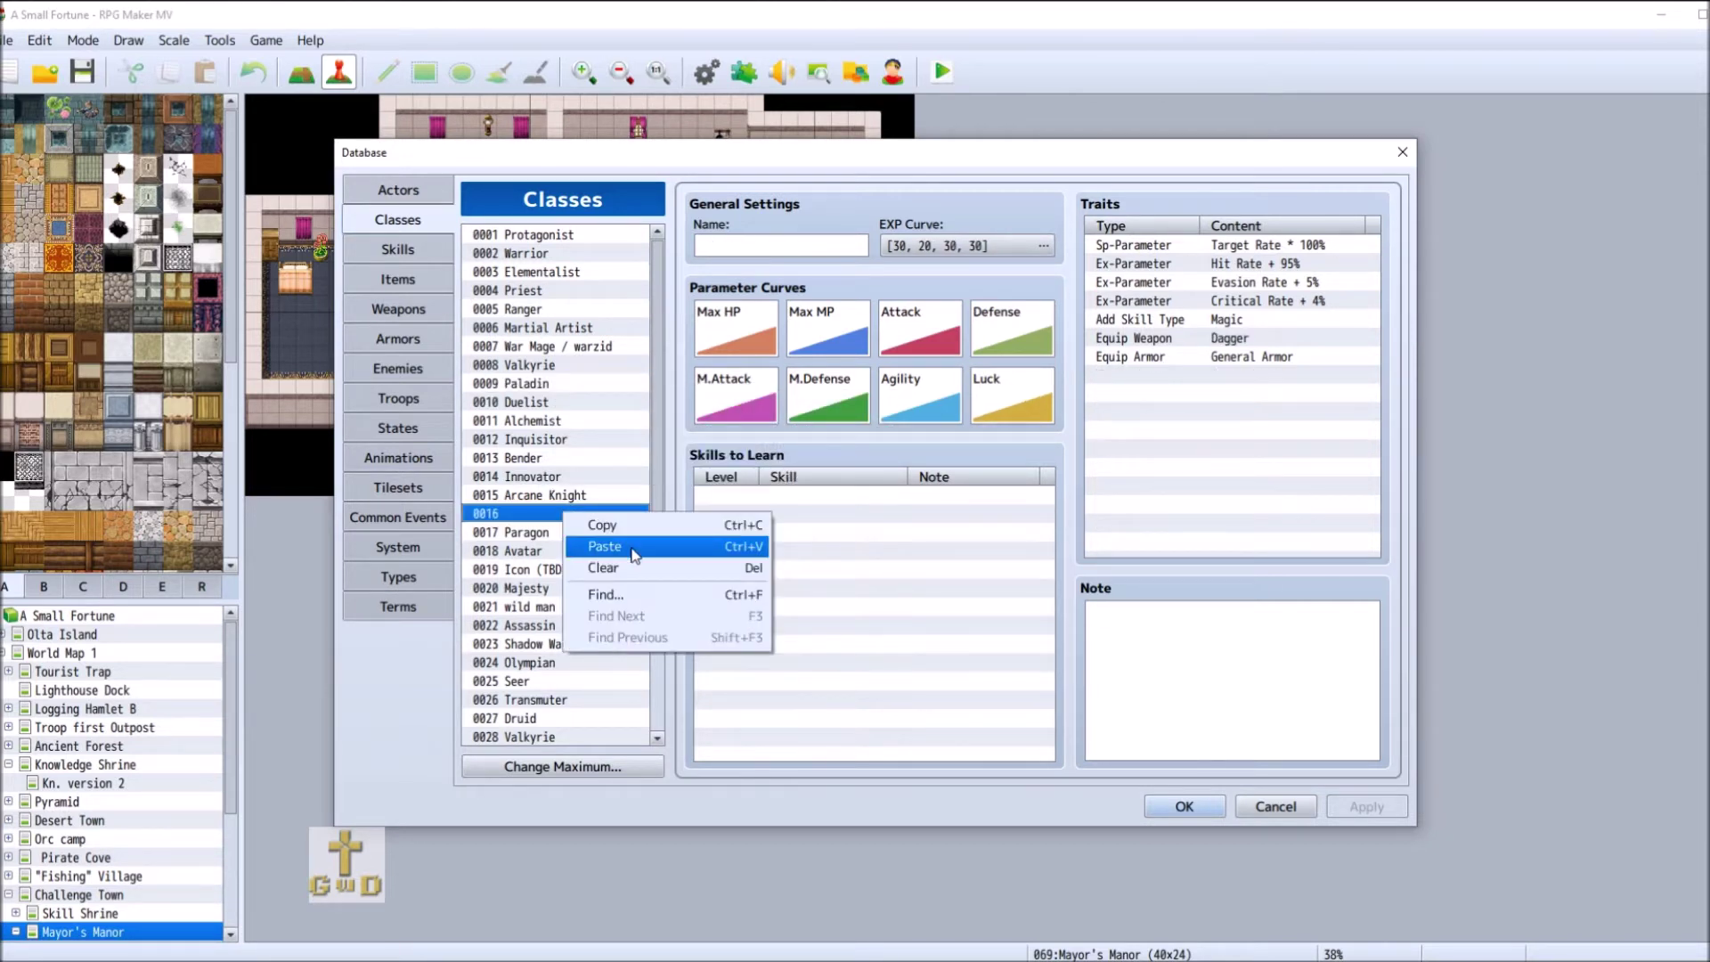
left_click(635, 555)
right_click(549, 383)
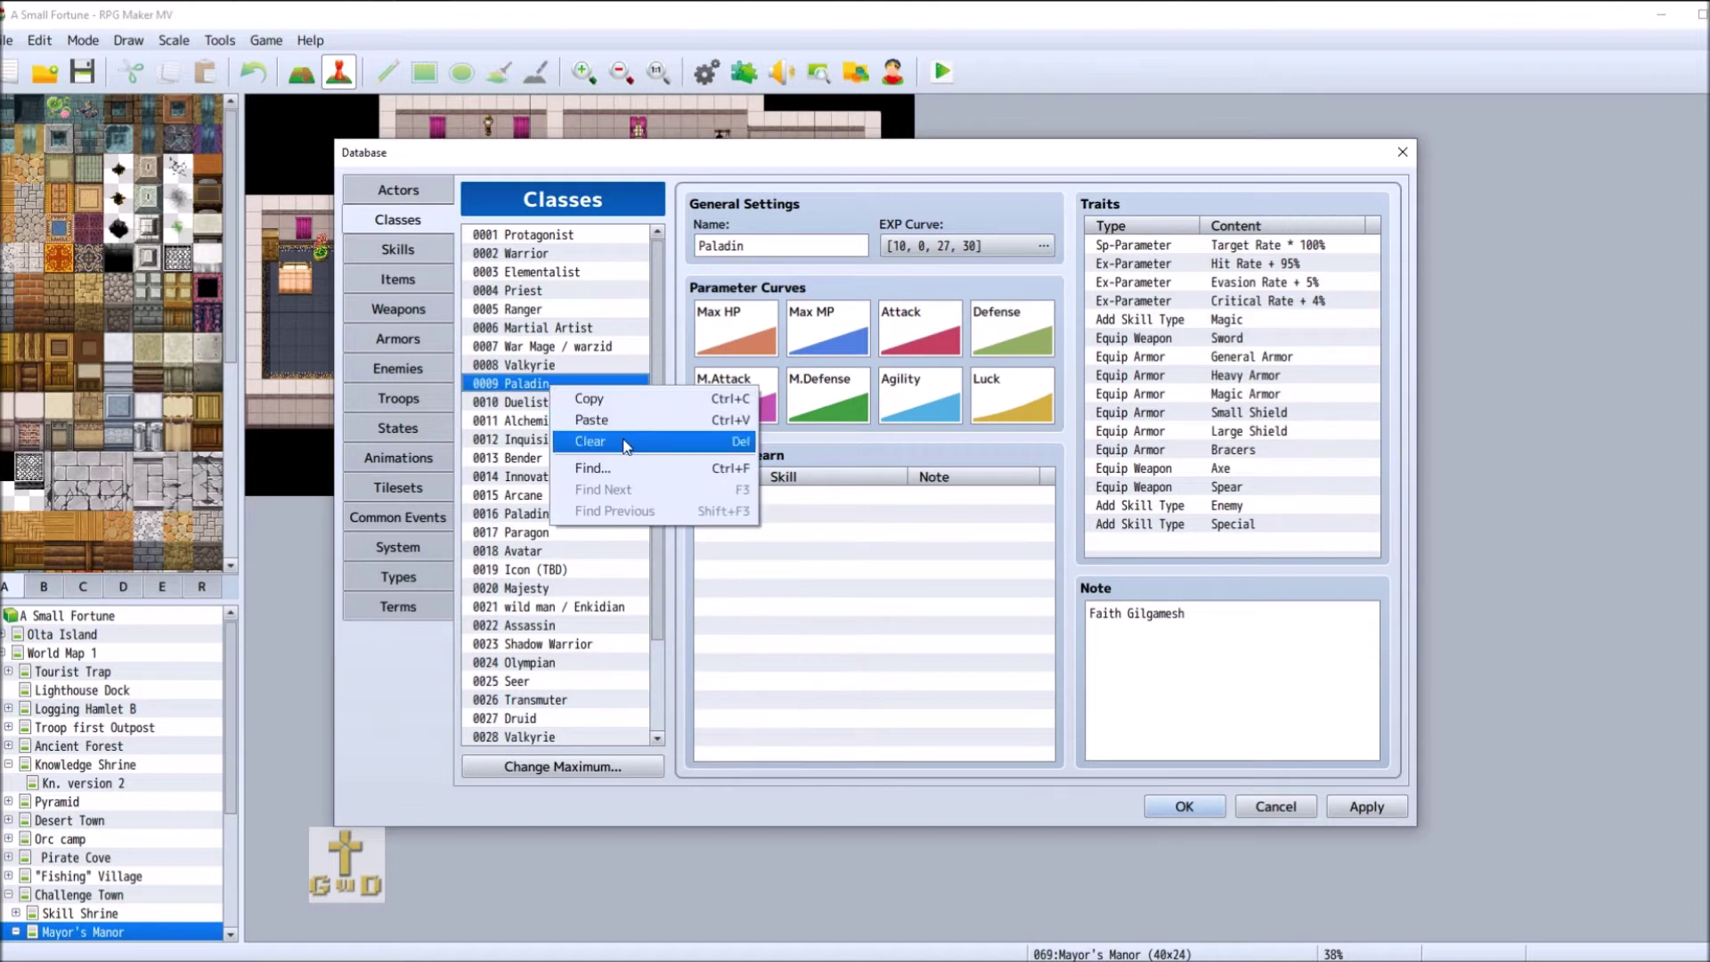
left_click(627, 445)
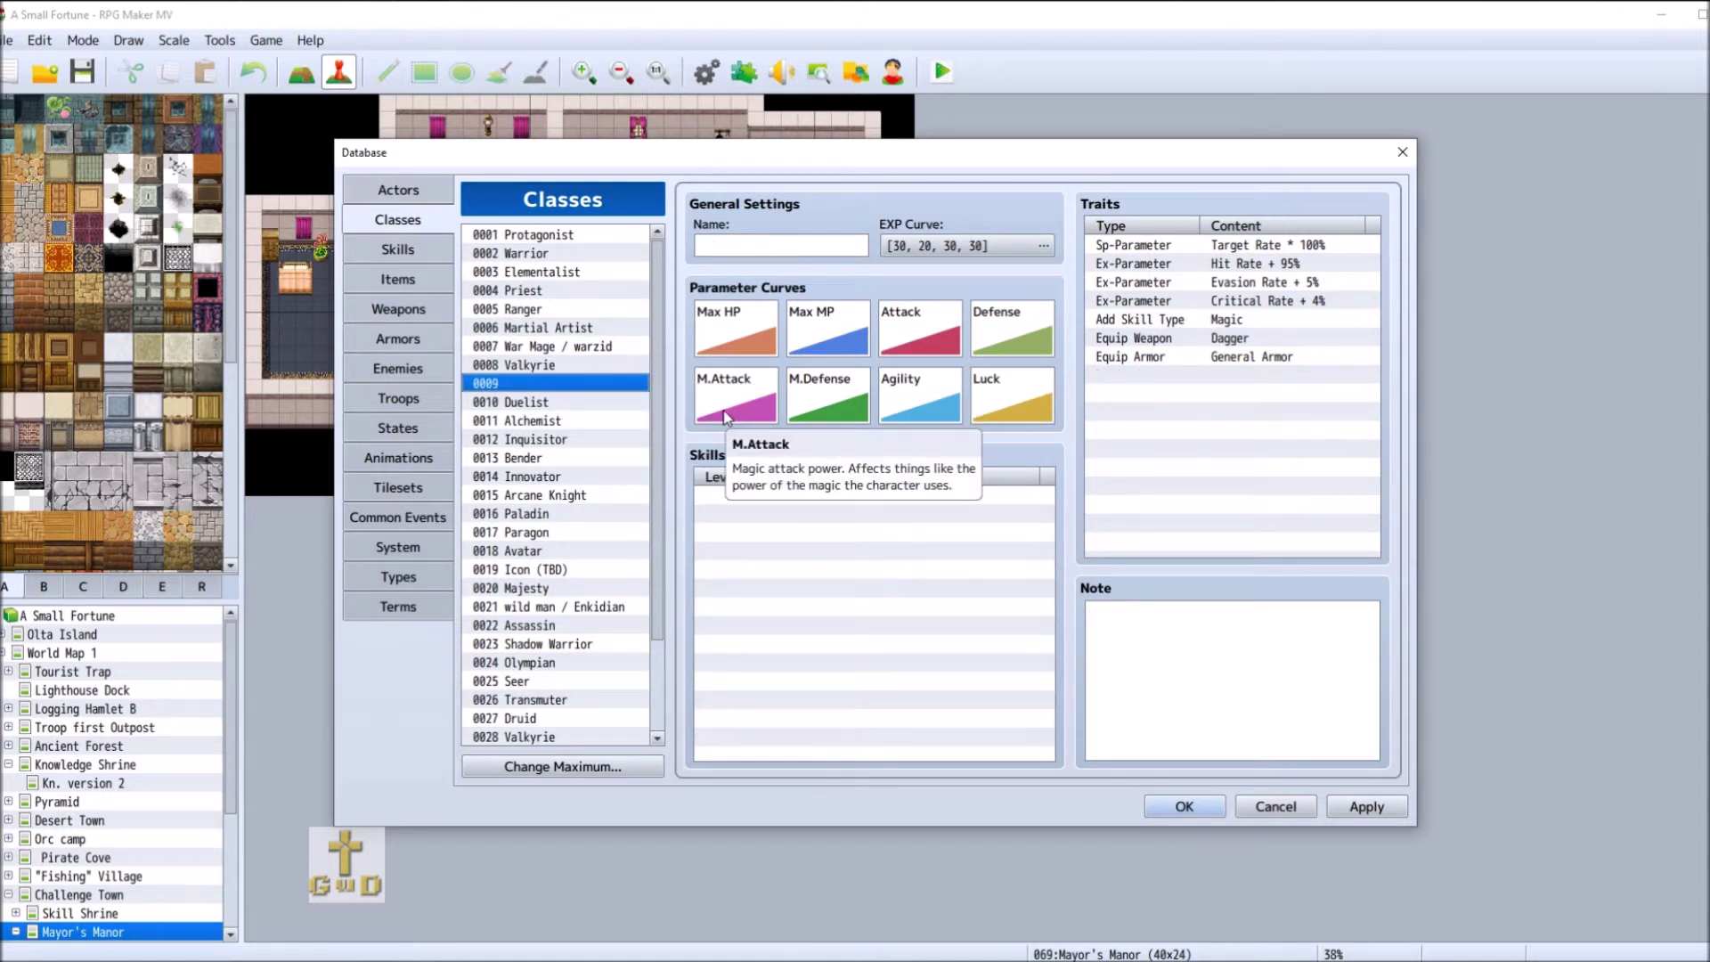
- Move the Arcane Knight class from slot 0015 into the empty slot 0009, clearing slot 0015
left_click(611, 289)
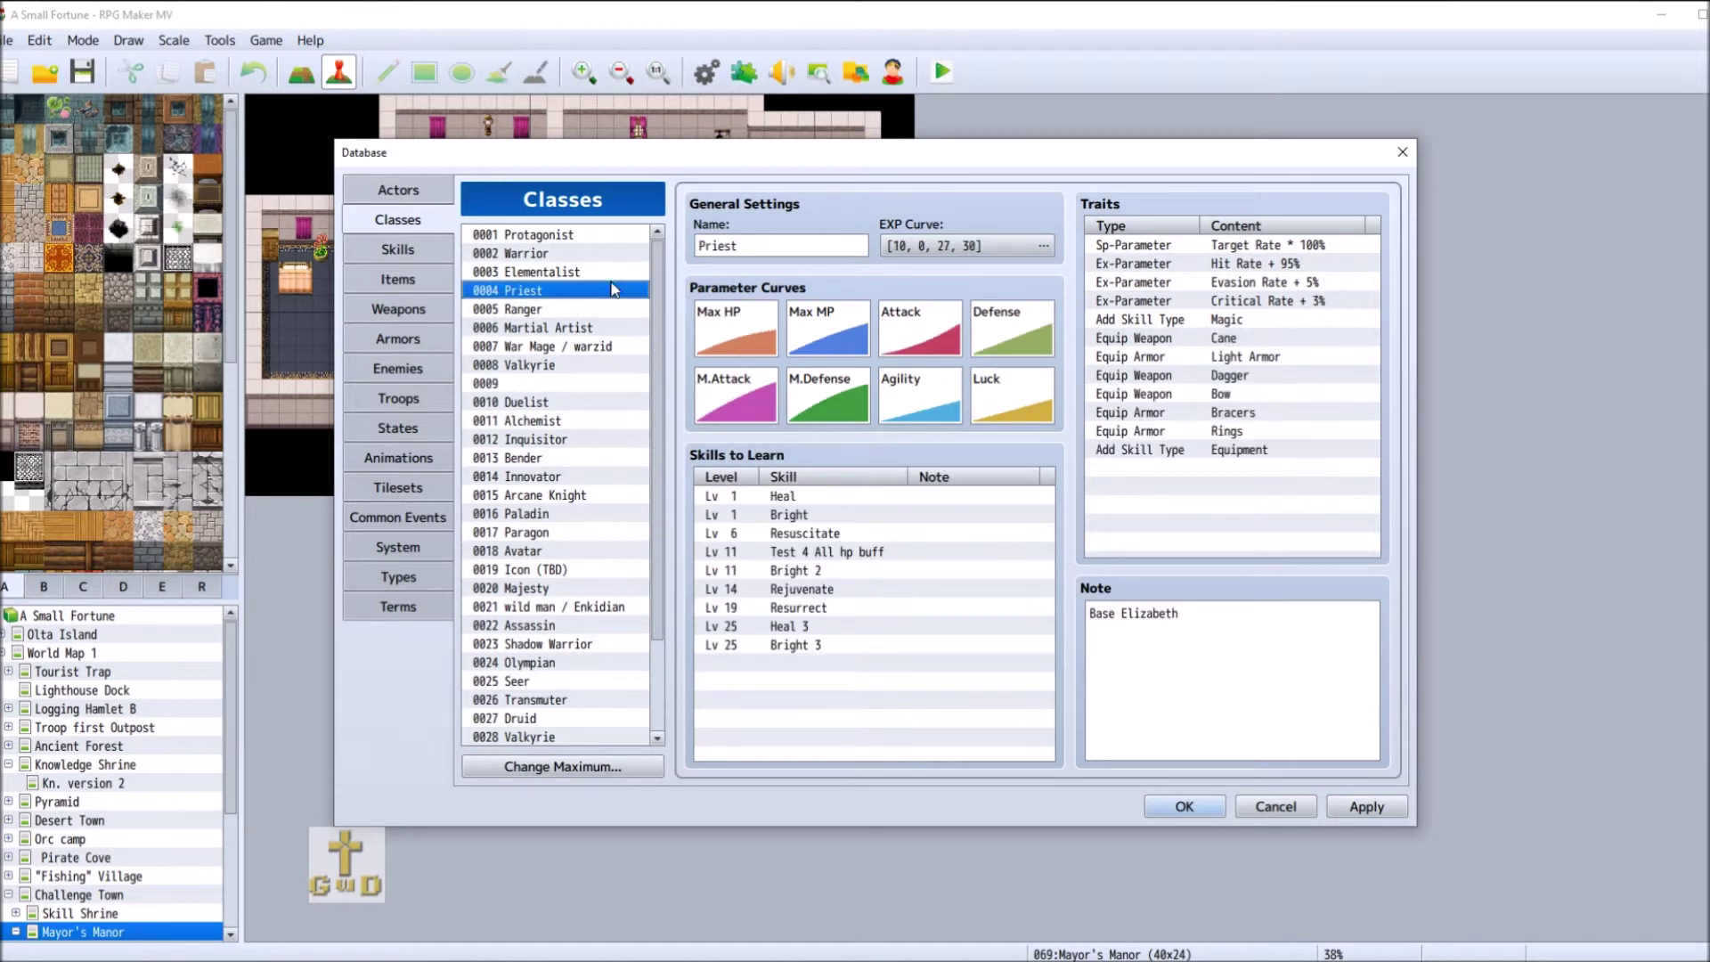
left_click(611, 274)
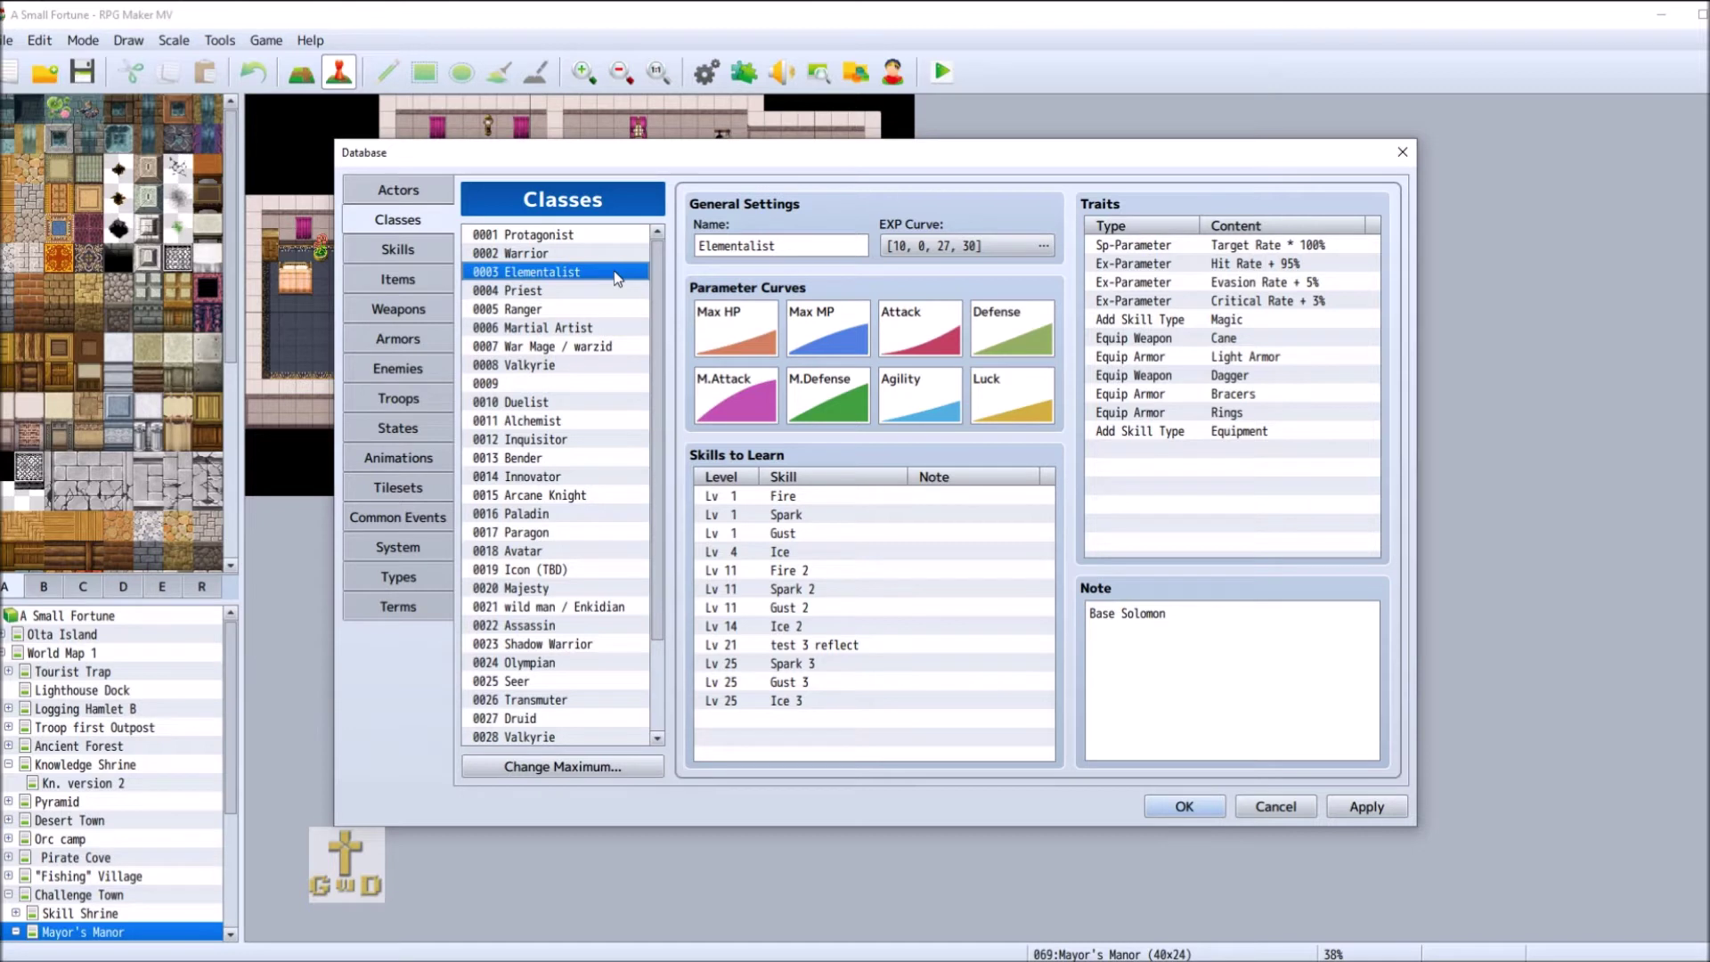
right_click(587, 496)
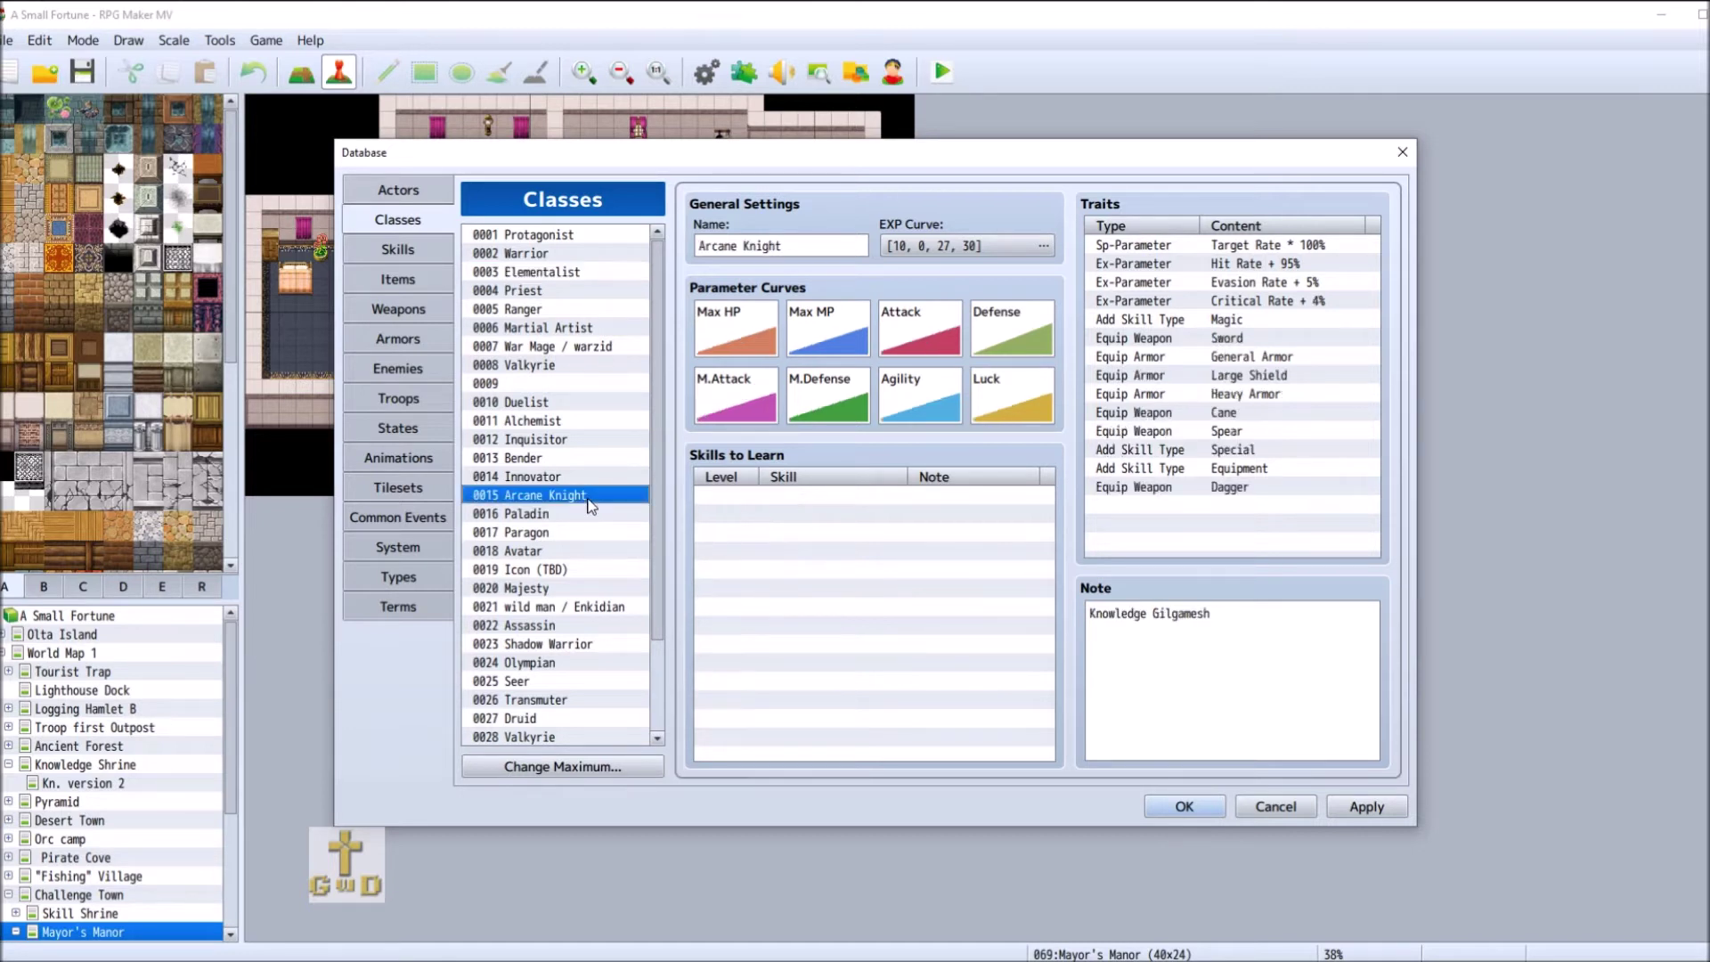
left_click(628, 512)
left_click(590, 384)
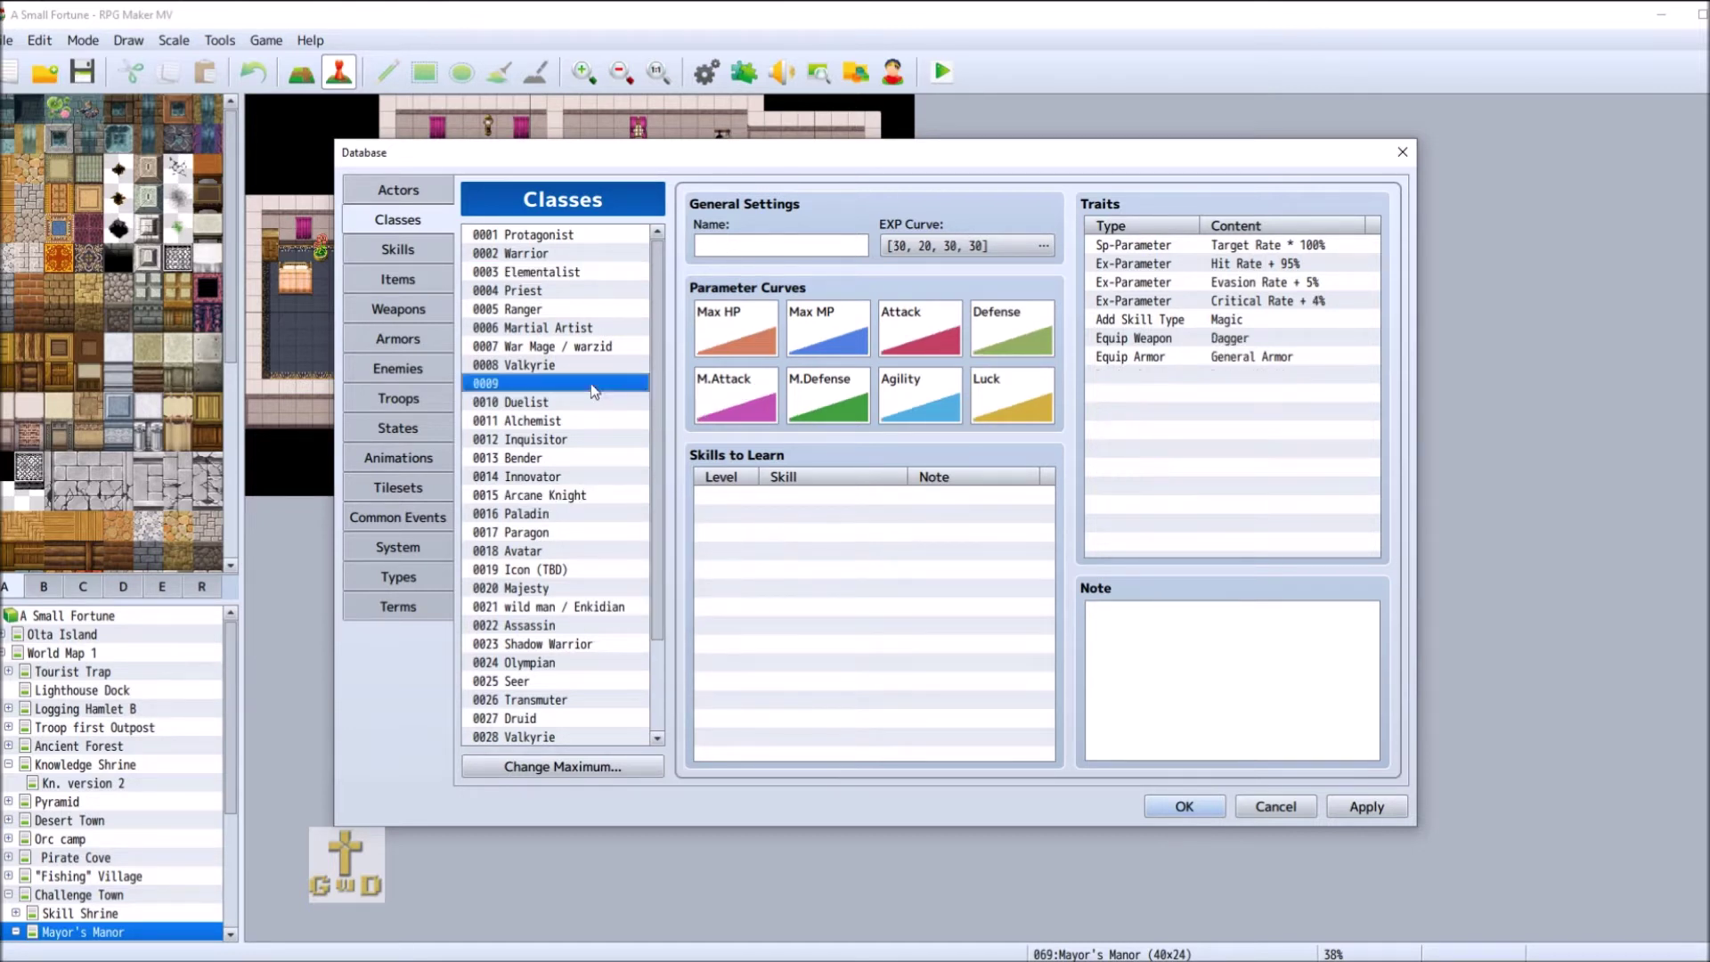
right_click(590, 384)
left_click(632, 418)
left_click(587, 496)
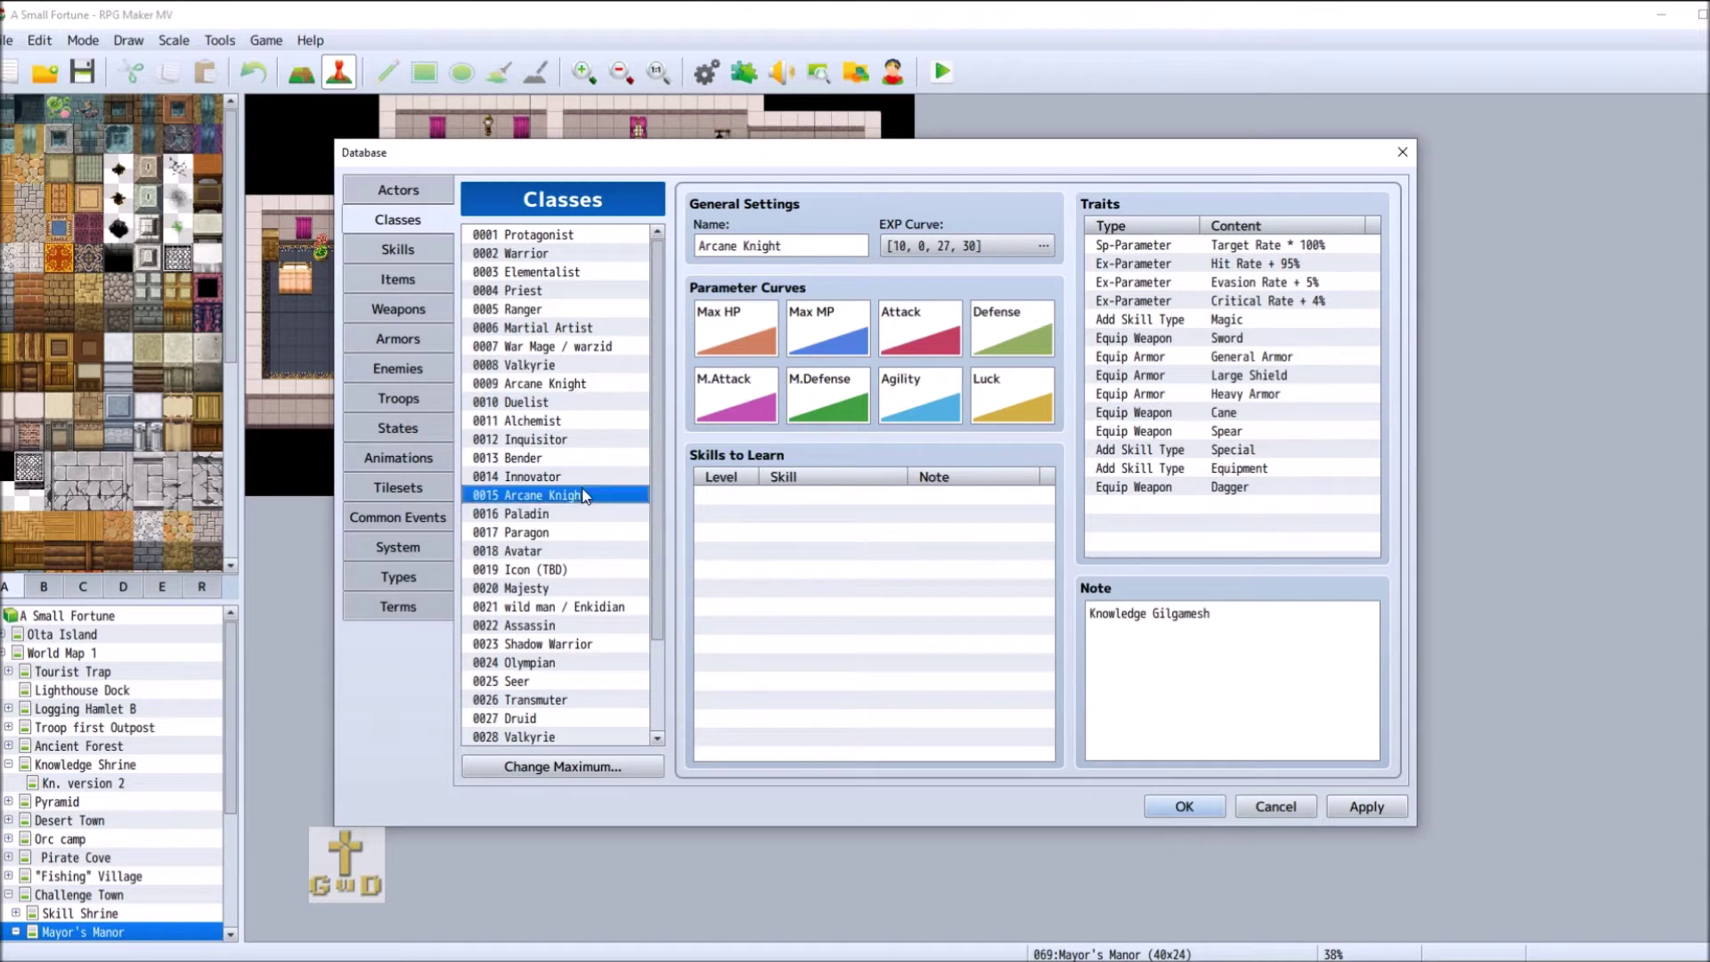
right_click(587, 497)
left_click(628, 545)
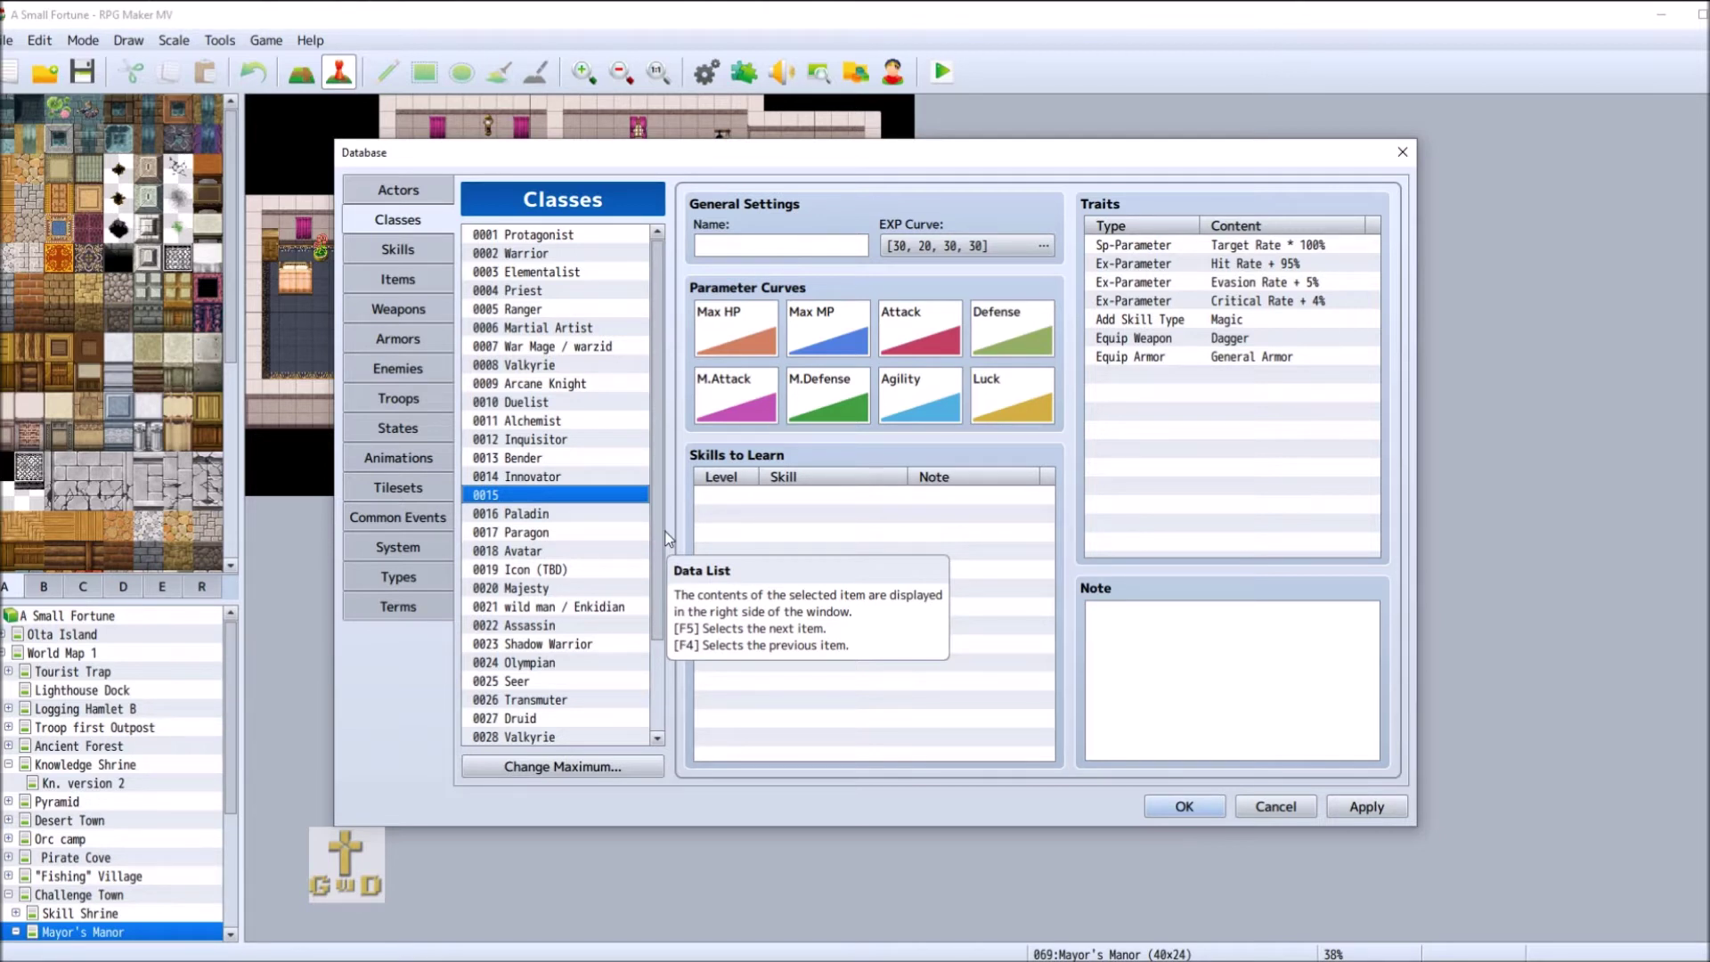
- Check the Priest and Elementalist classes, and rename the Seer class in slot 0025 to "Oracle"
left_click(579, 292)
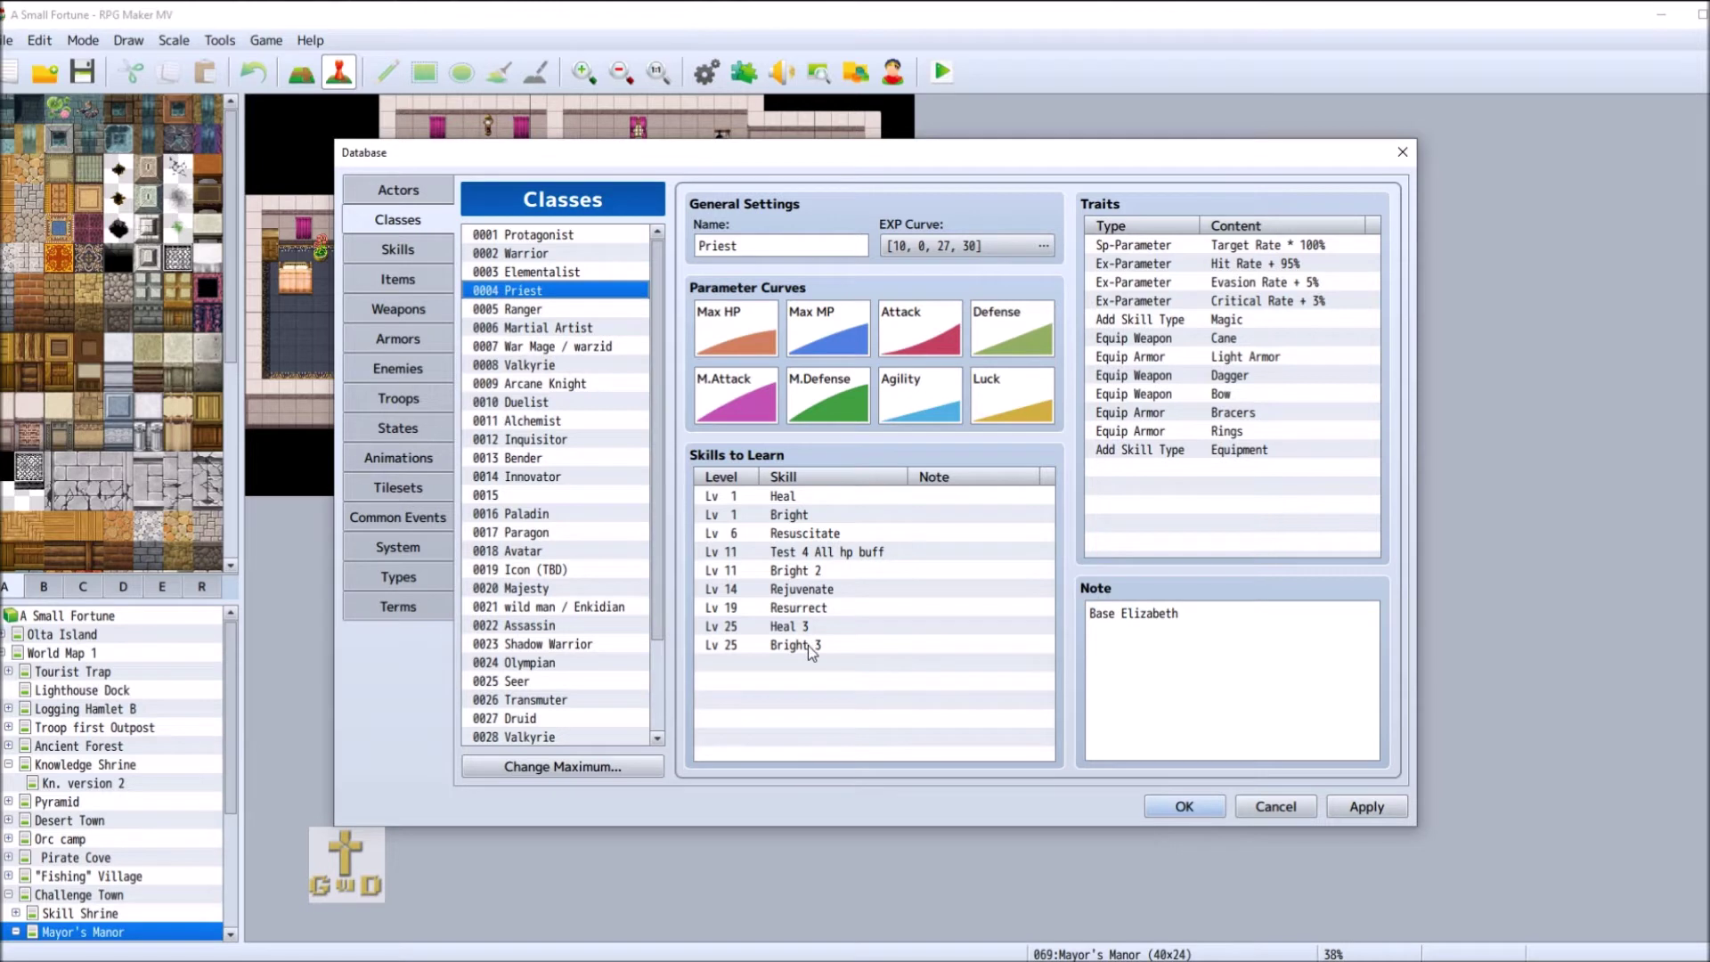
left_click(584, 260)
left_click(589, 276)
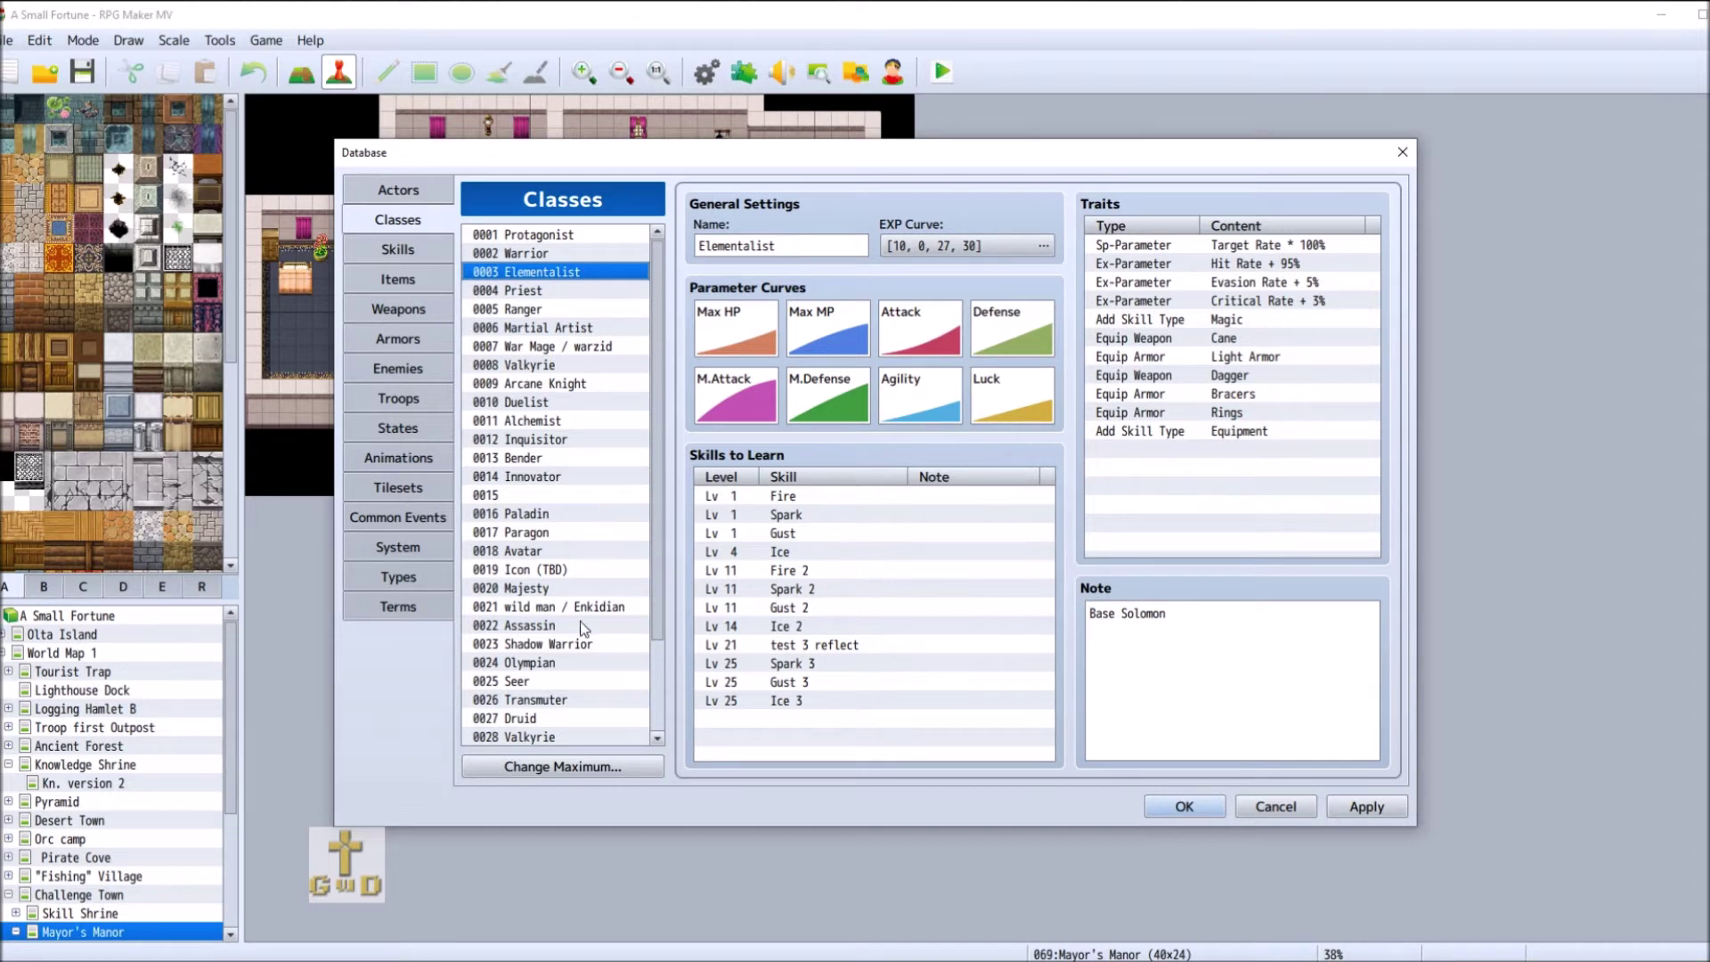
left_click(542, 682)
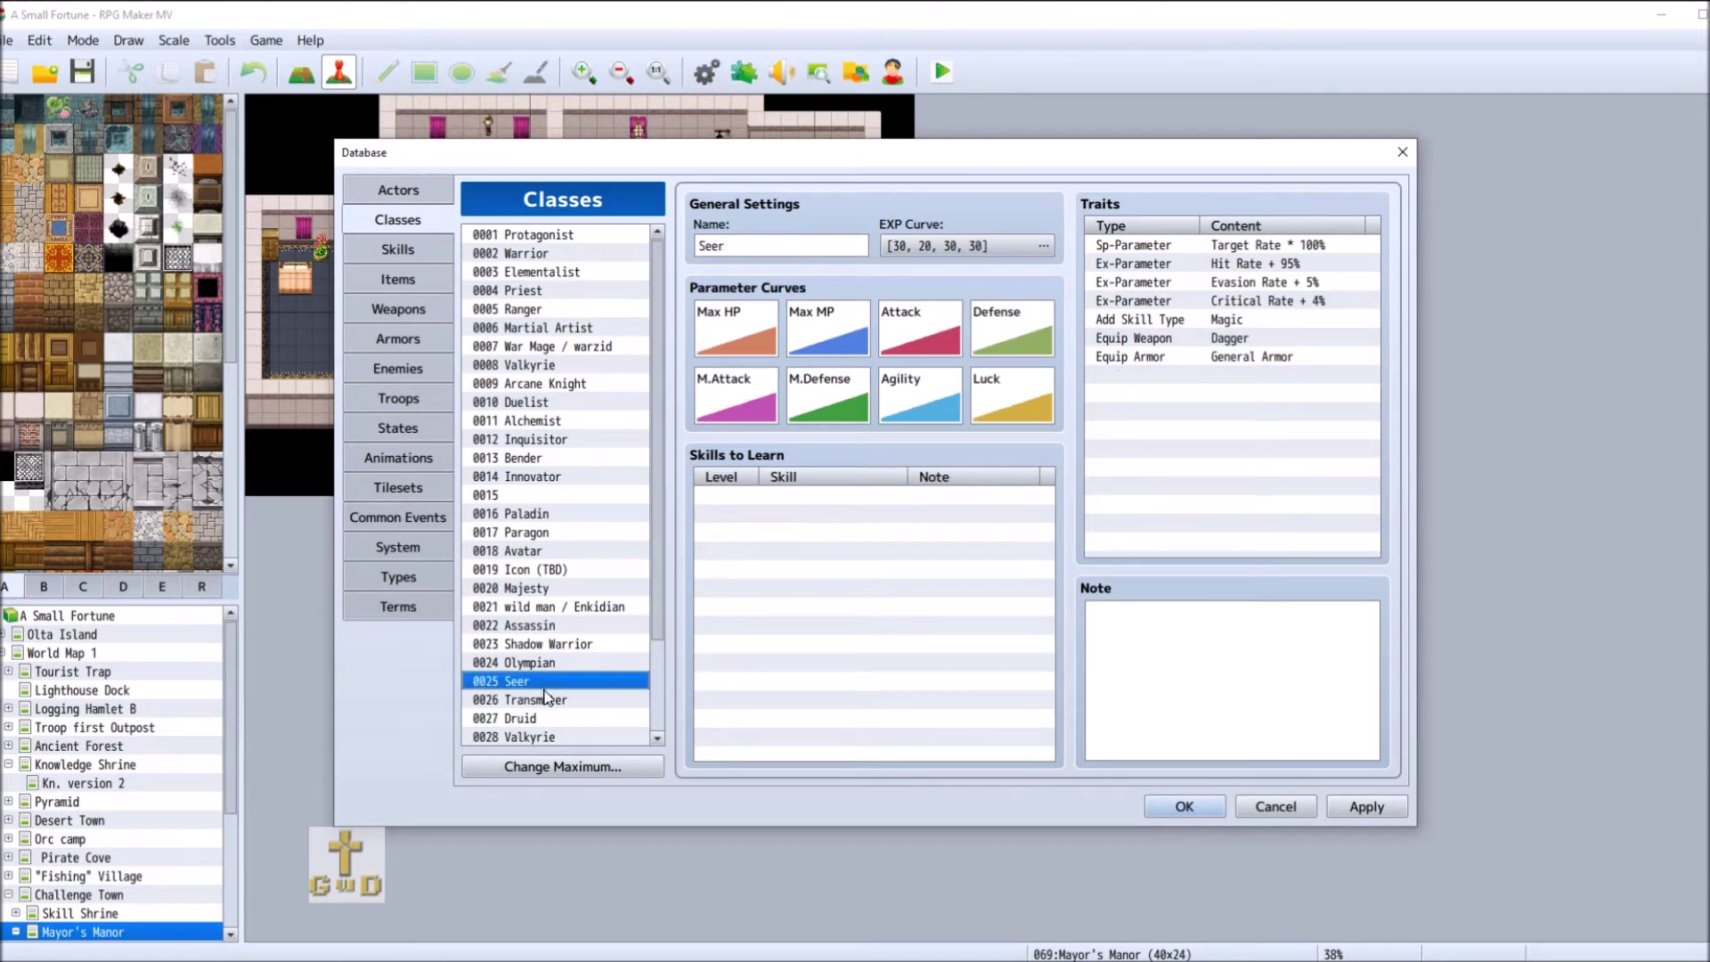
double_click(752, 242)
key("BackSpace")
type("0racle")
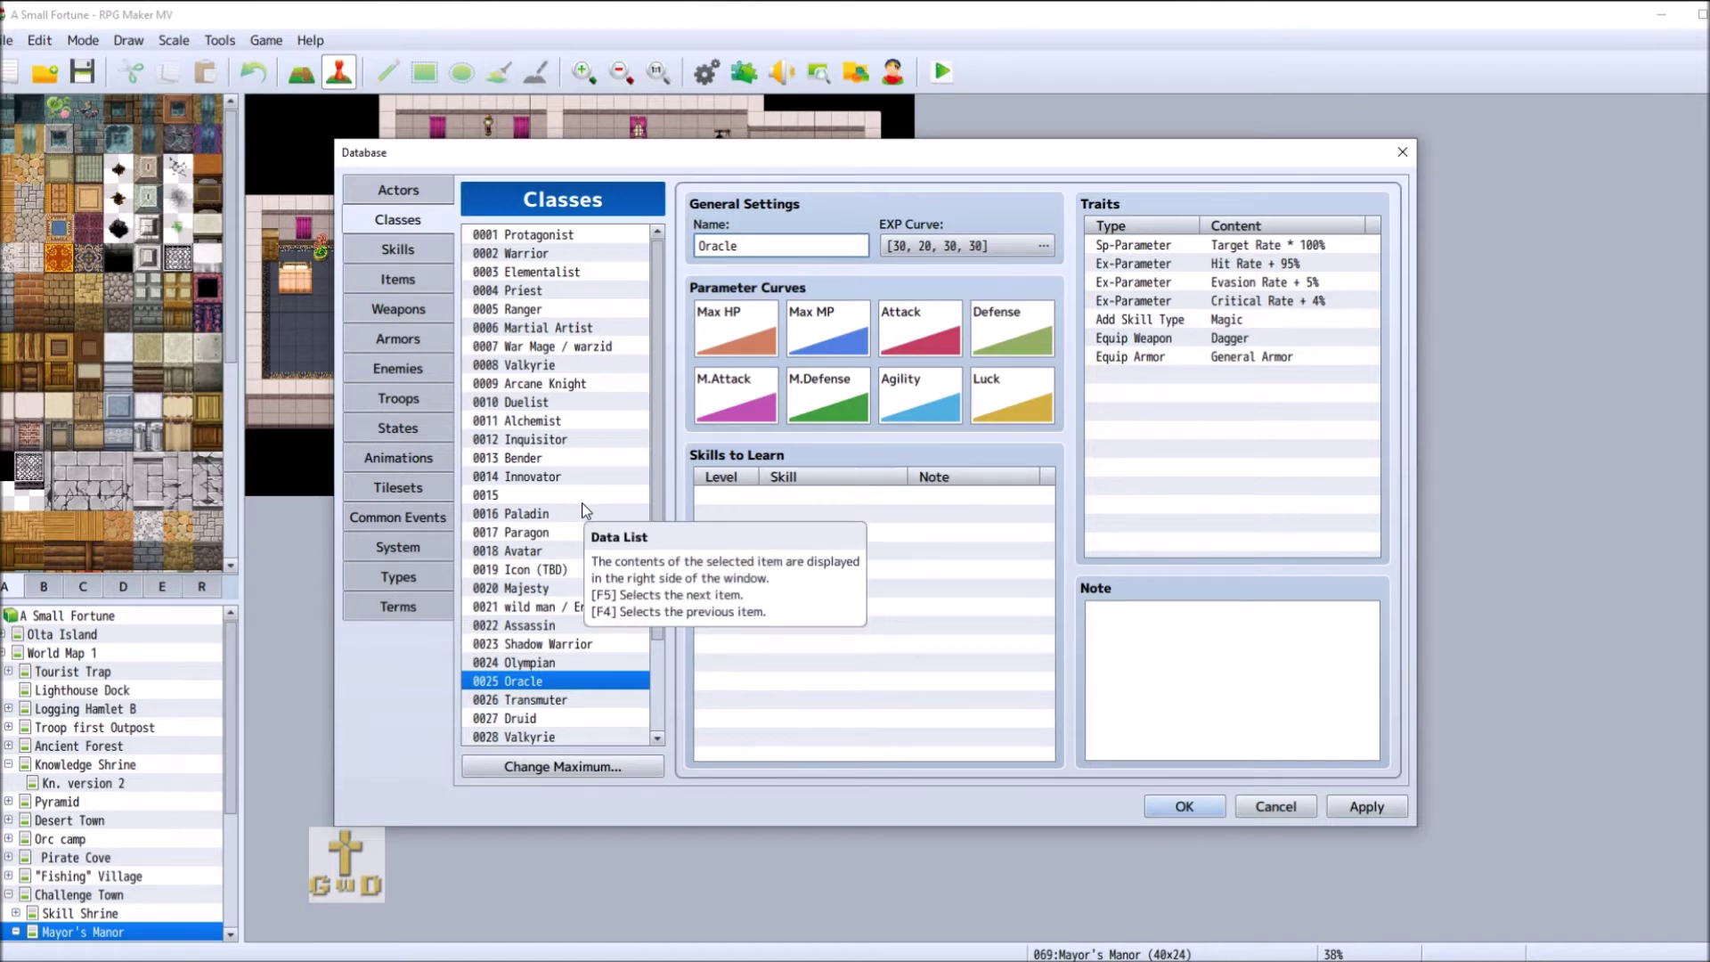
- Move the Duelist class from slot 0010 into the empty slot 0015, clearing slot 0010
left_click(595, 405)
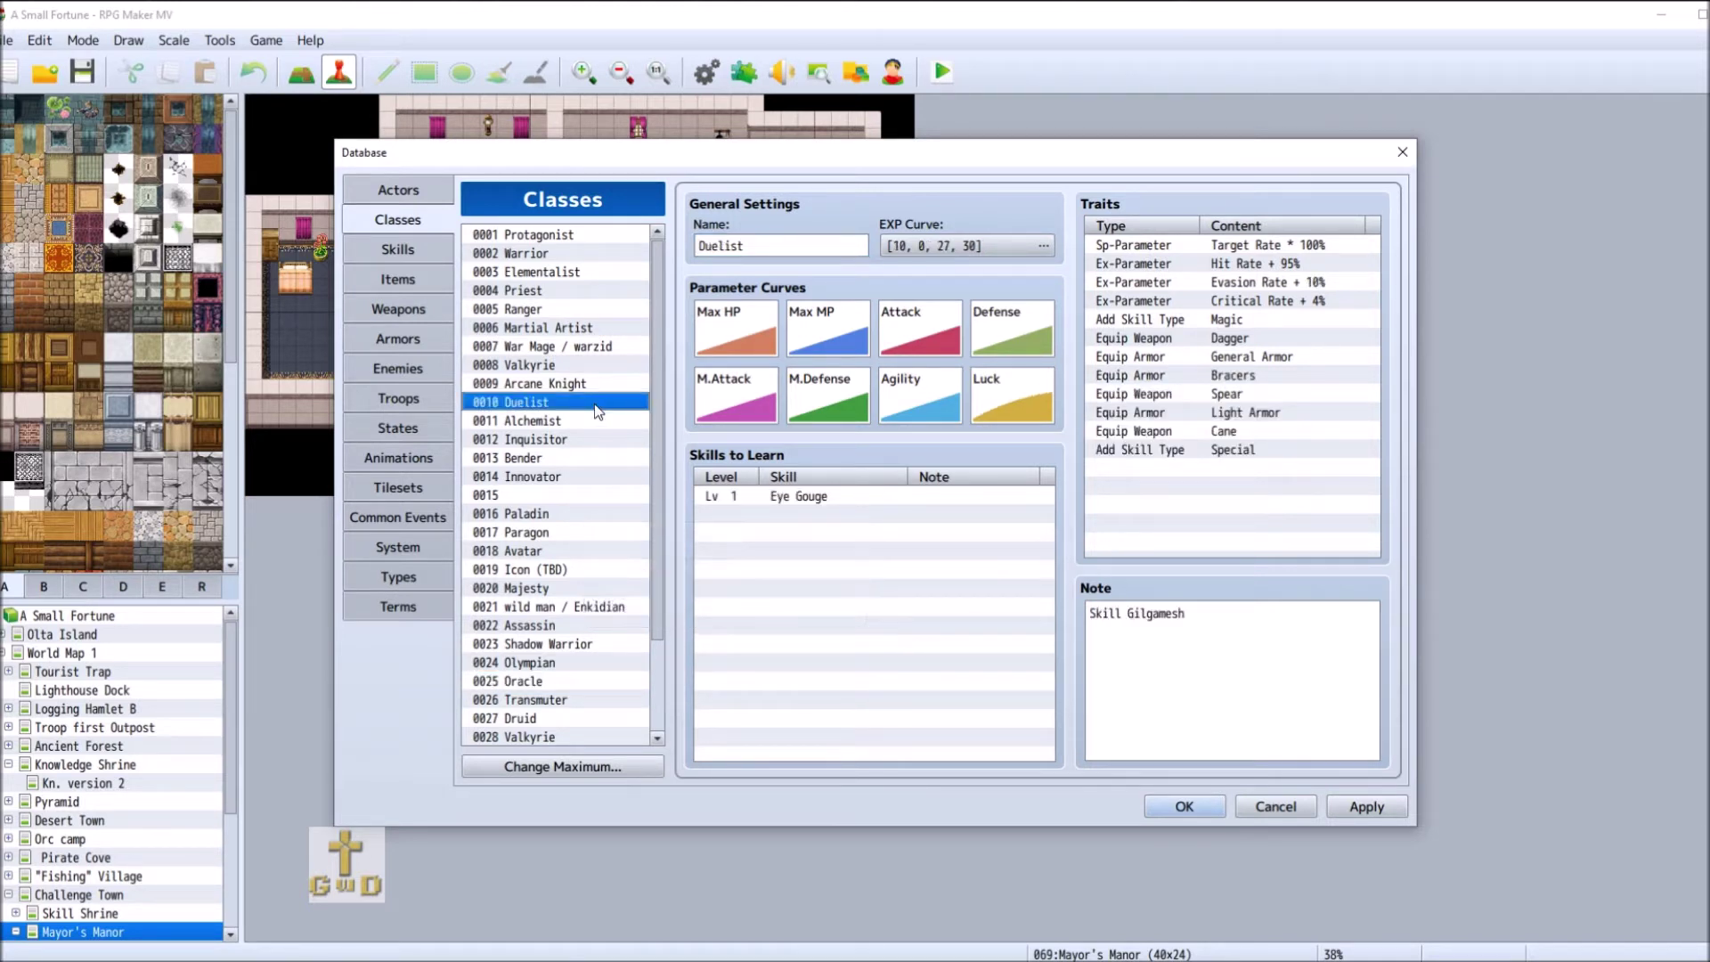
right_click(595, 403)
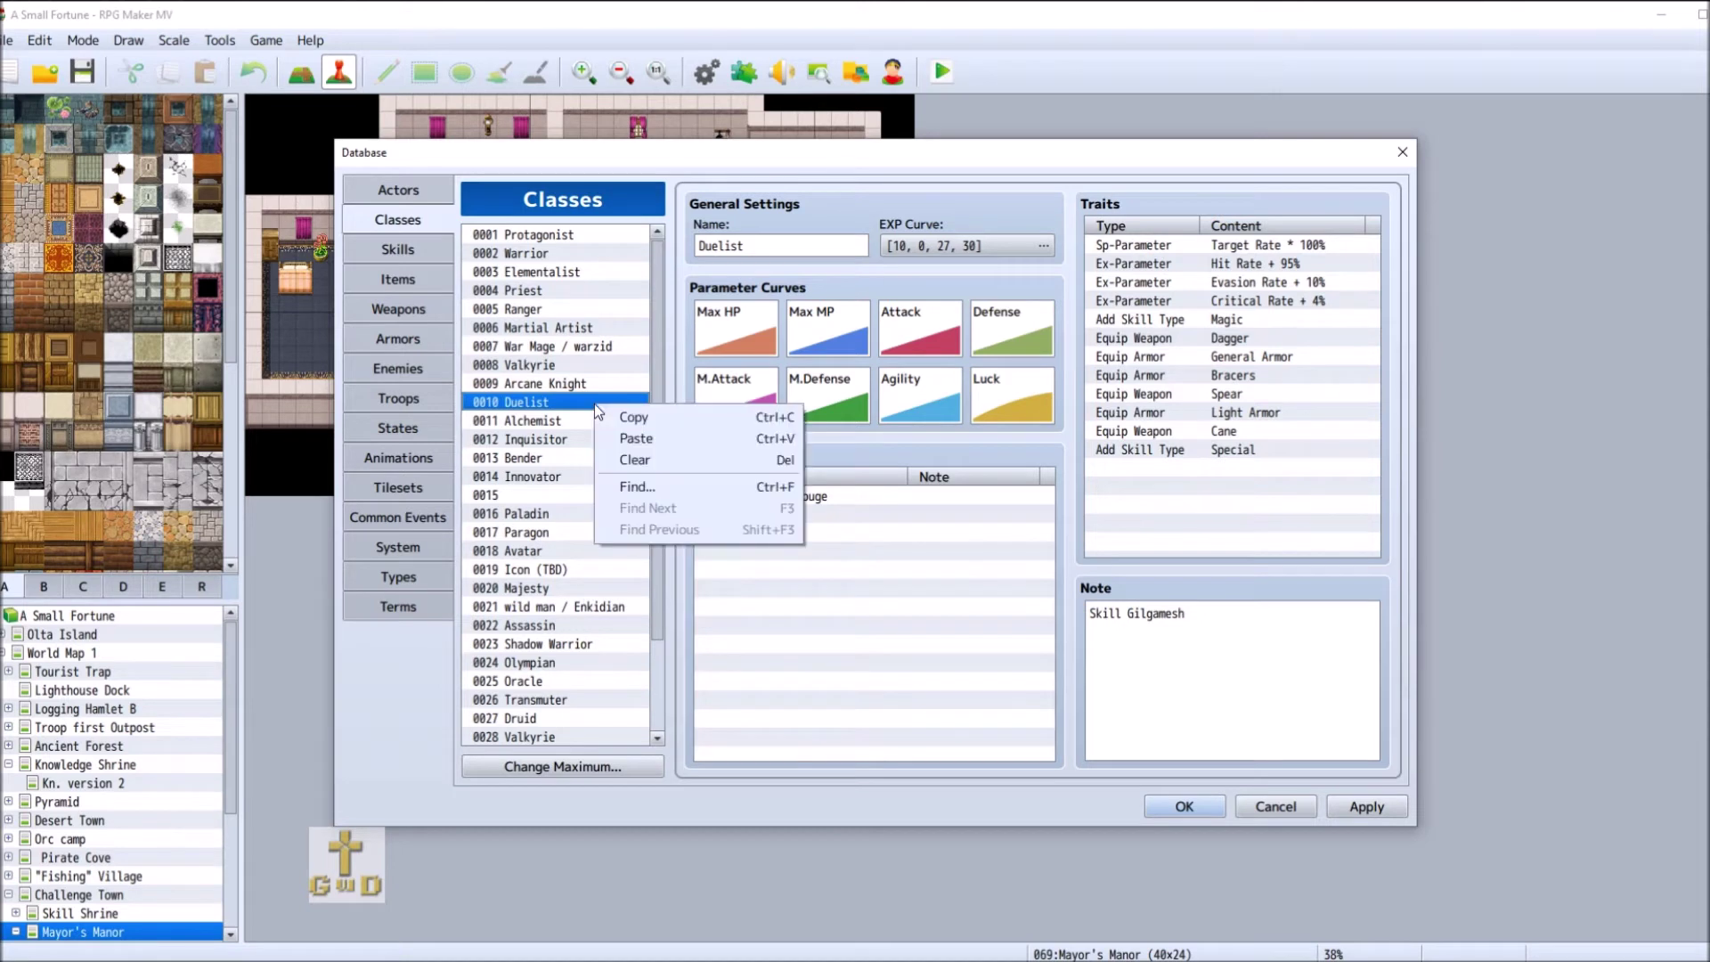
left_click(643, 421)
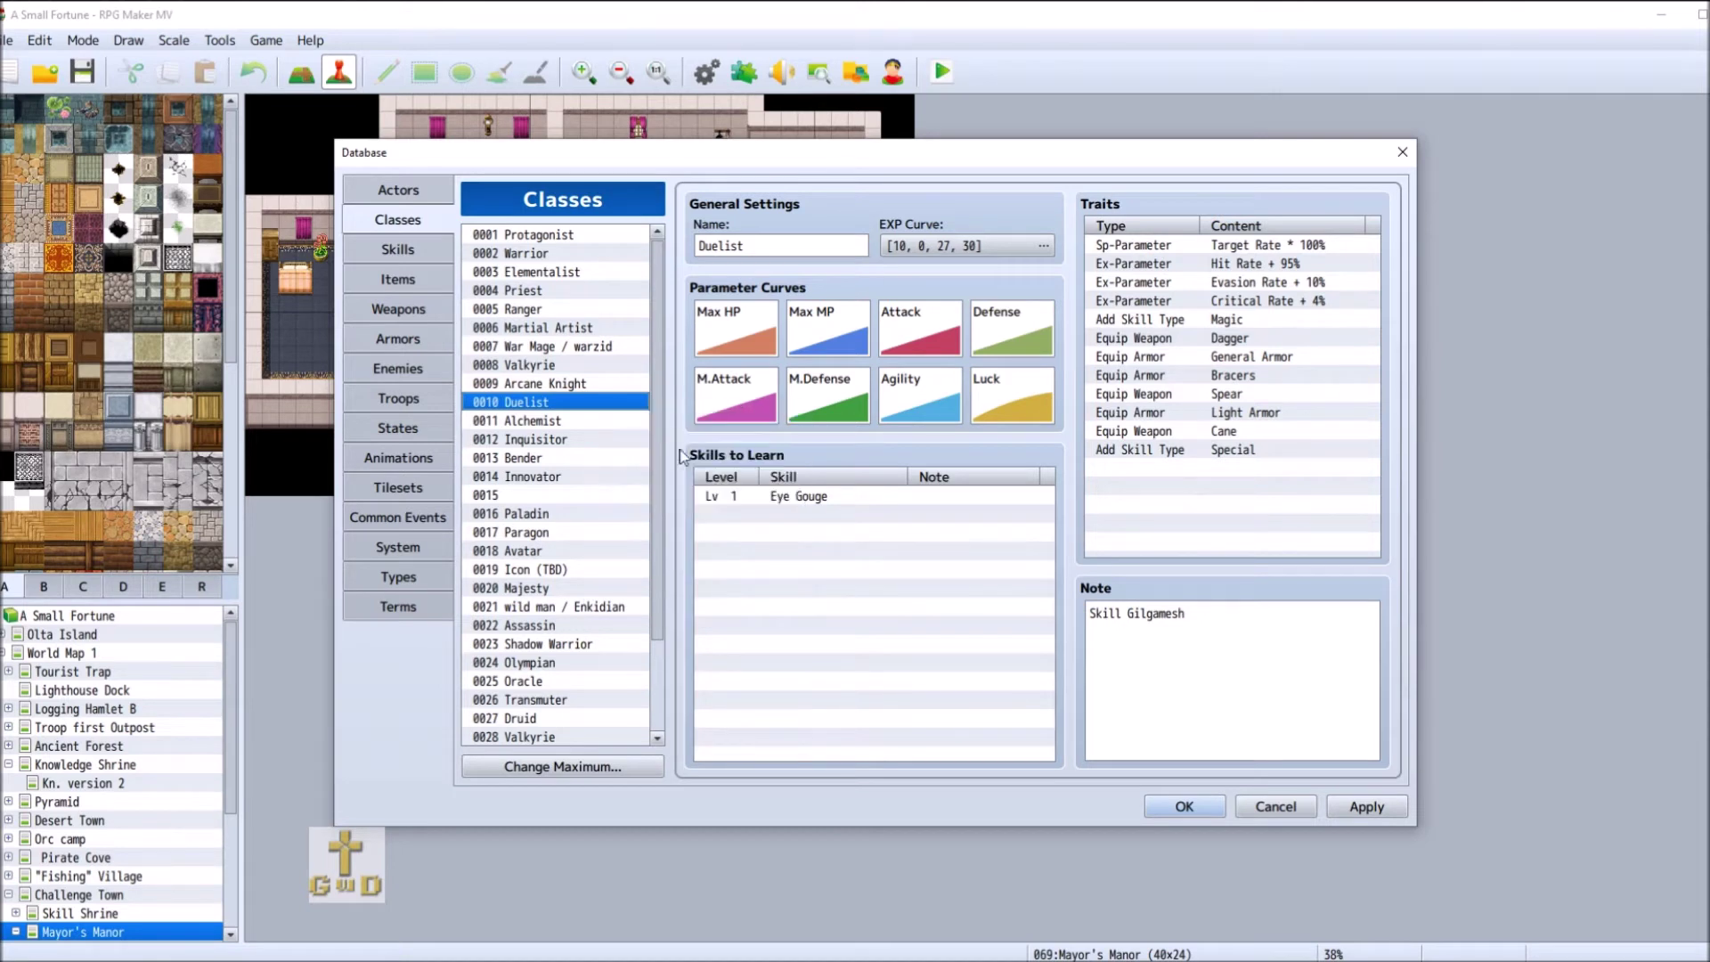
left_click(579, 495)
right_click(577, 495)
left_click(615, 520)
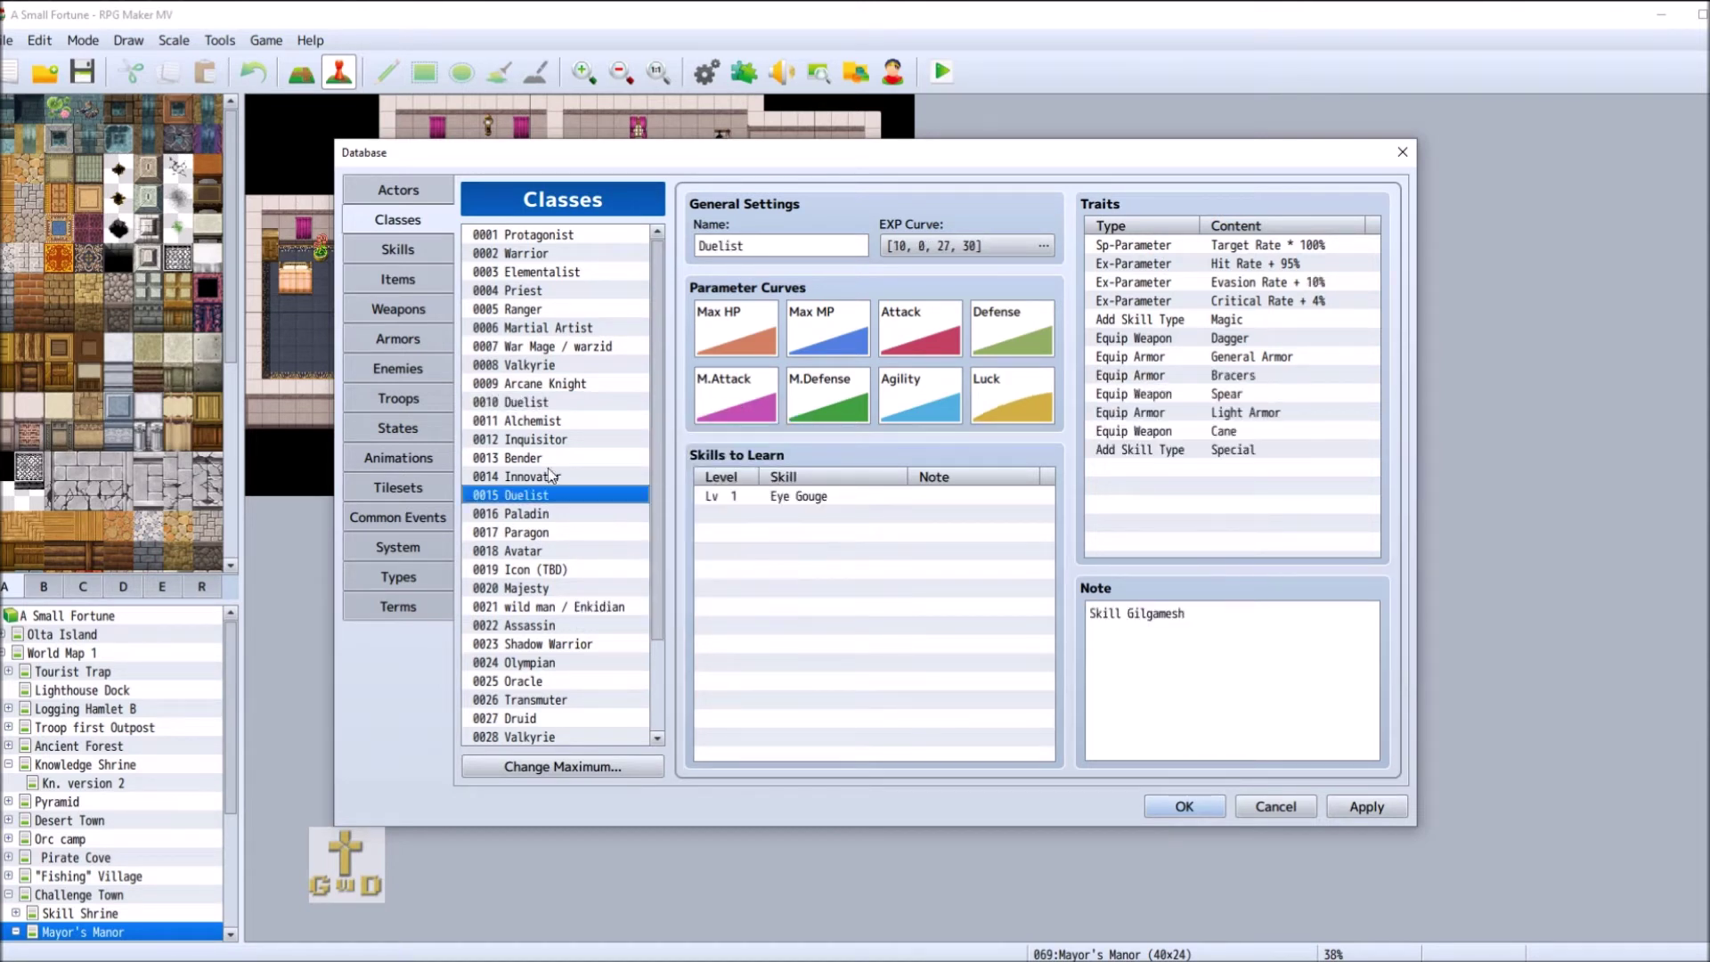
left_click(568, 402)
right_click(570, 405)
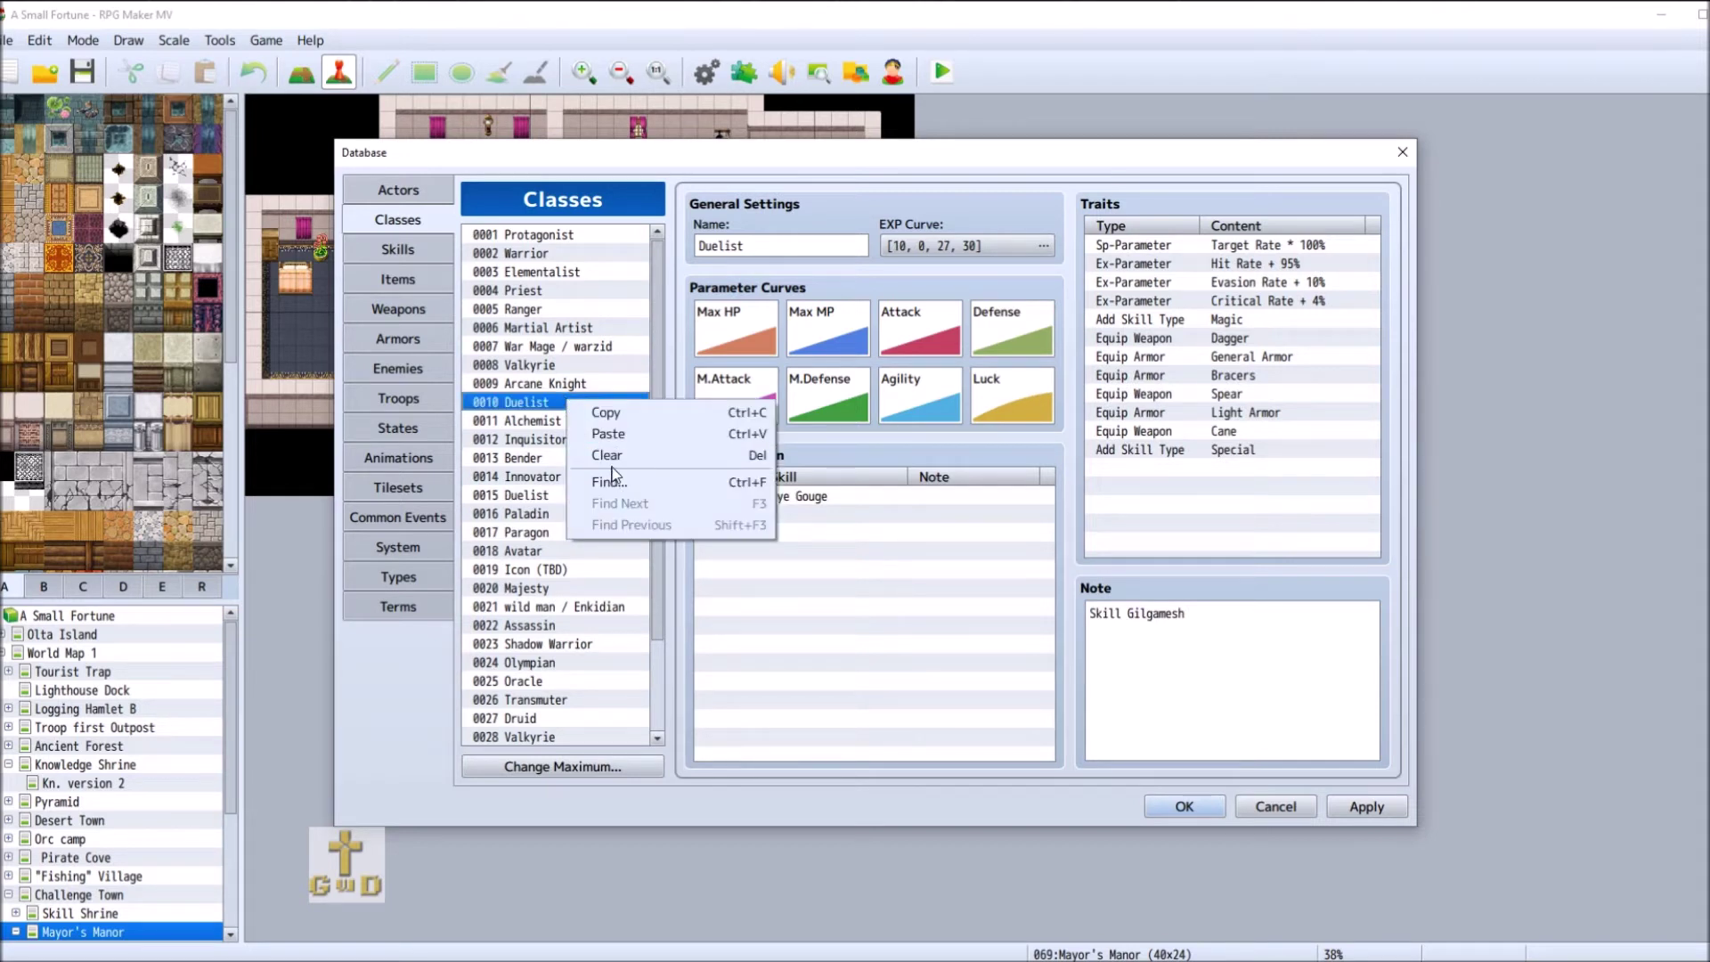
left_click(717, 456)
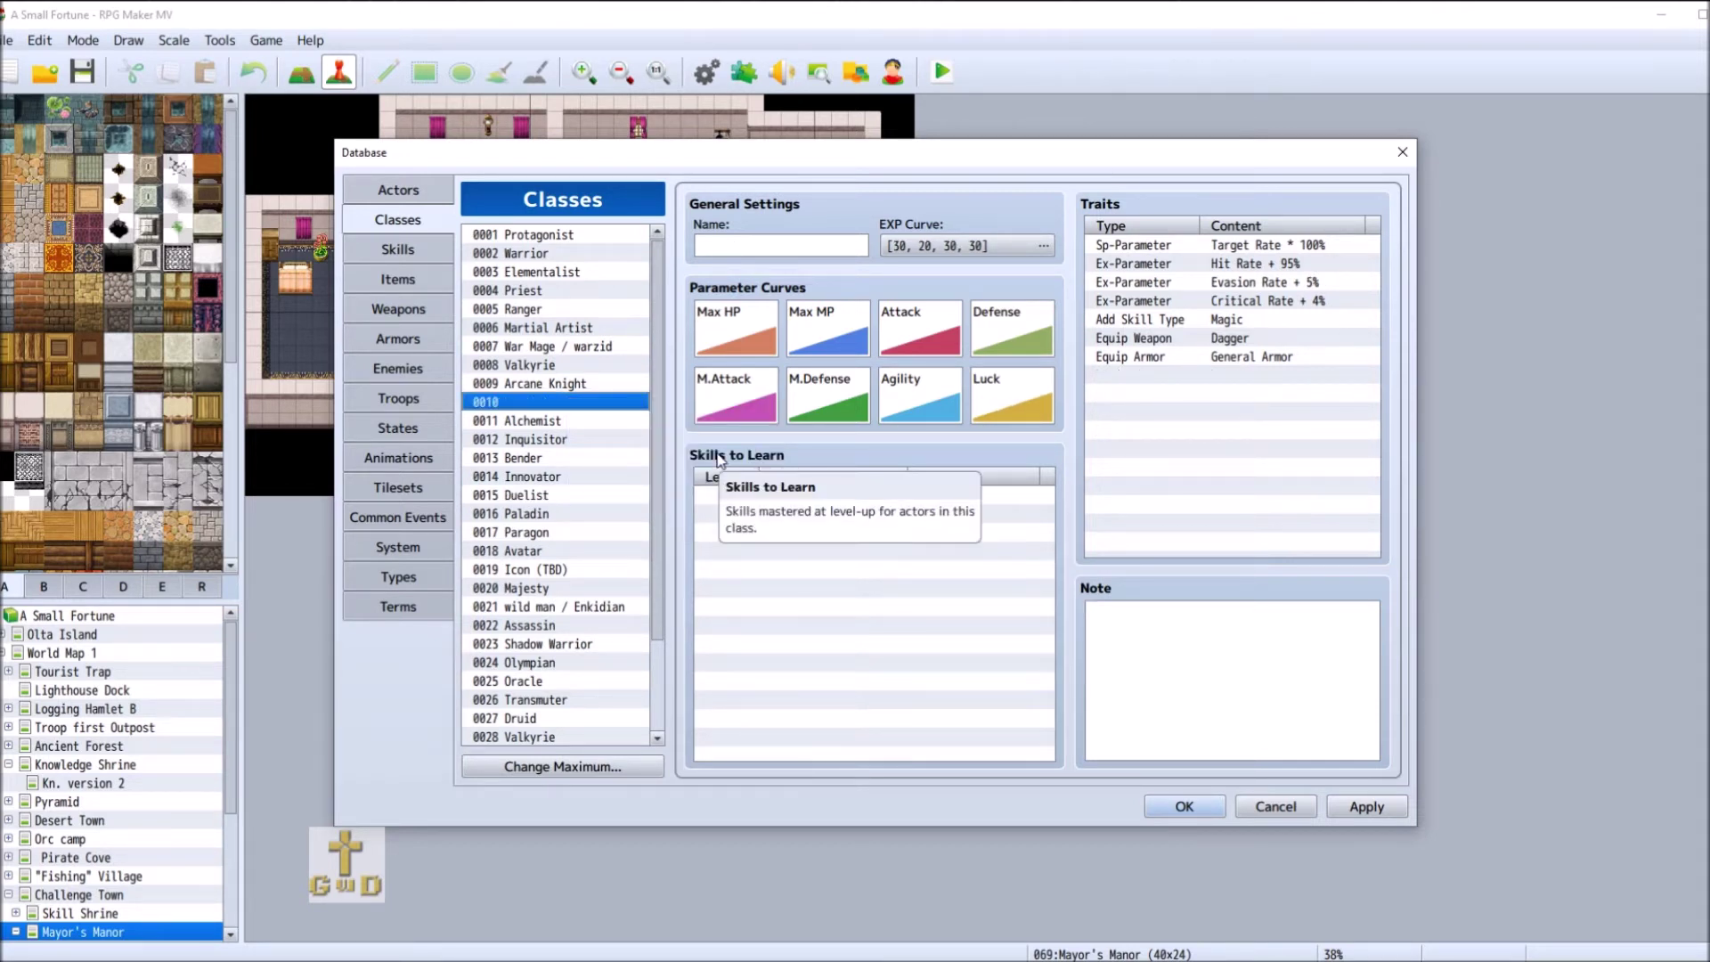
- Add the note "Knowledge Elizabeth" to the Oracle class in slot 0025
left_click(558, 682)
left_click(1179, 624)
type("Knowledg")
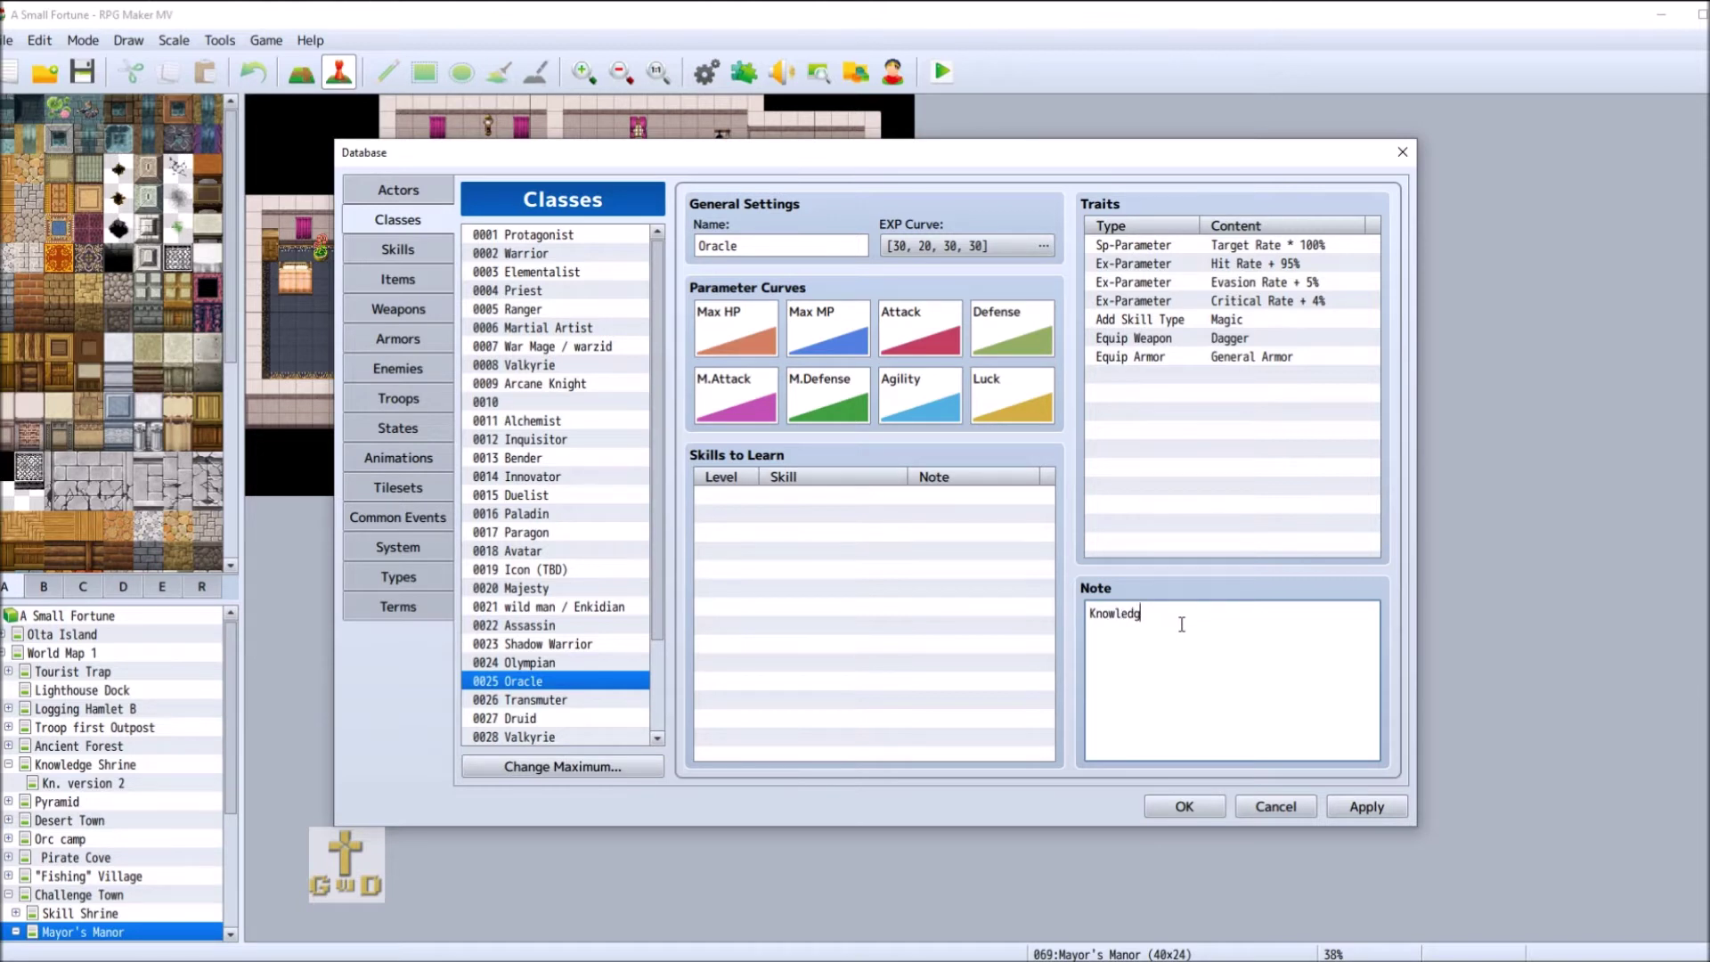
type("e Elizabeth")
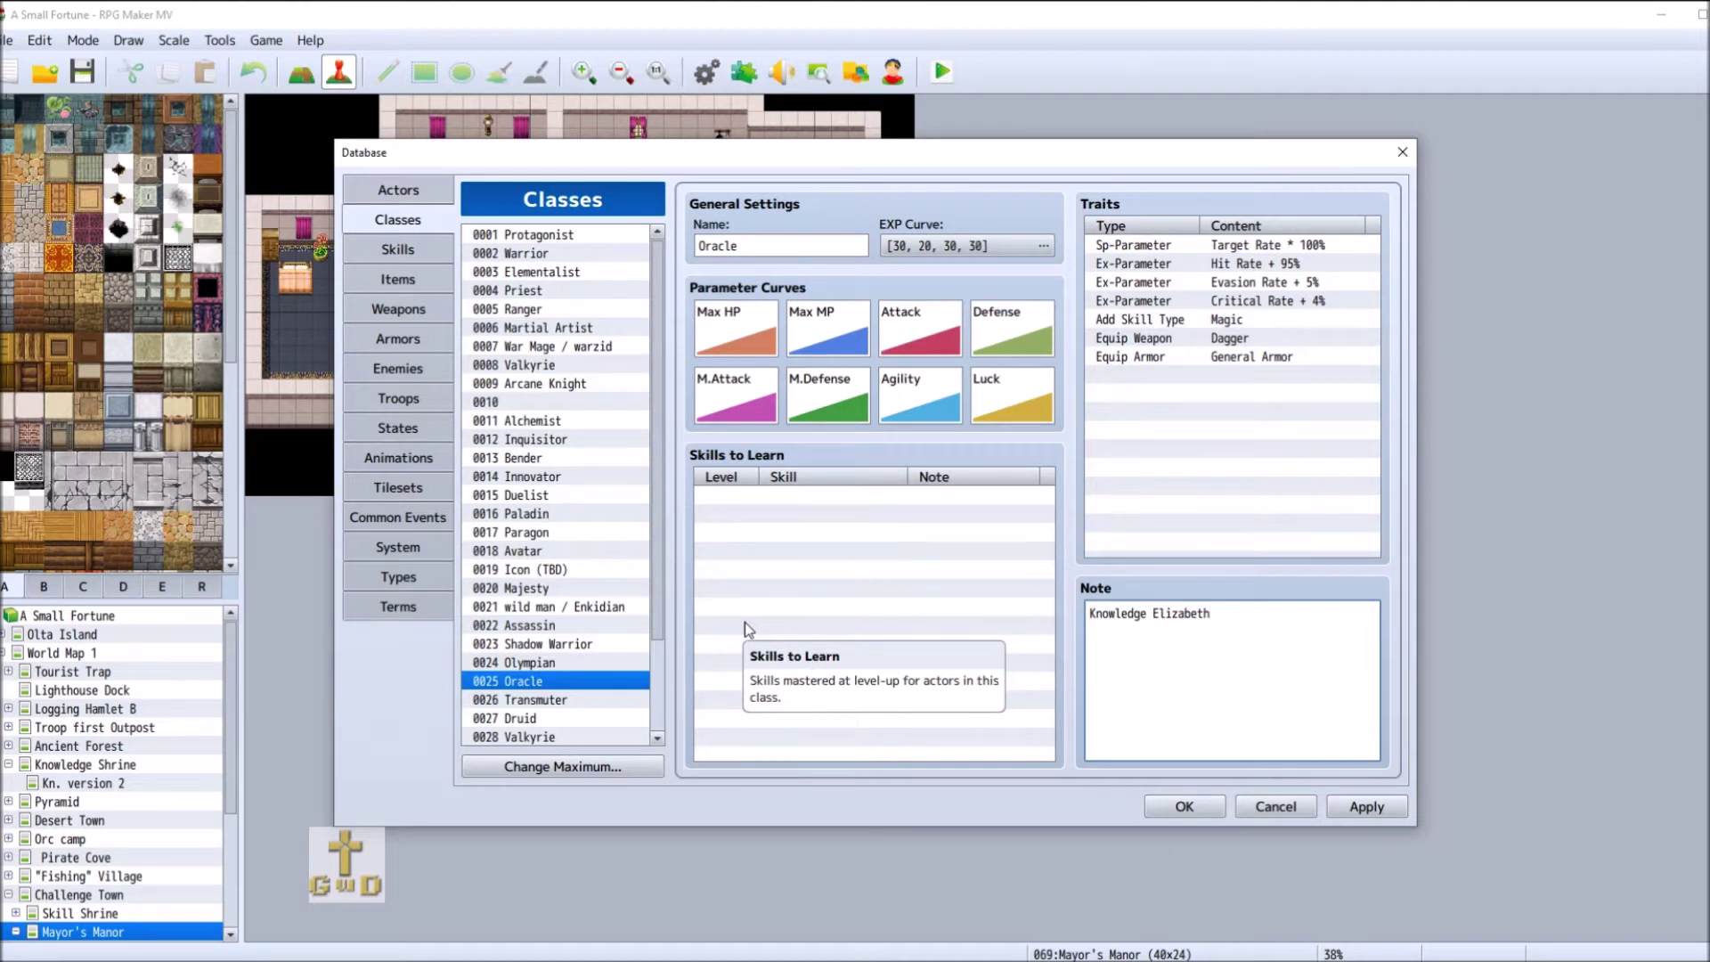
- Add the note "Skill Solomon" to the Alchemist class in slot 0011
left_click(599, 426)
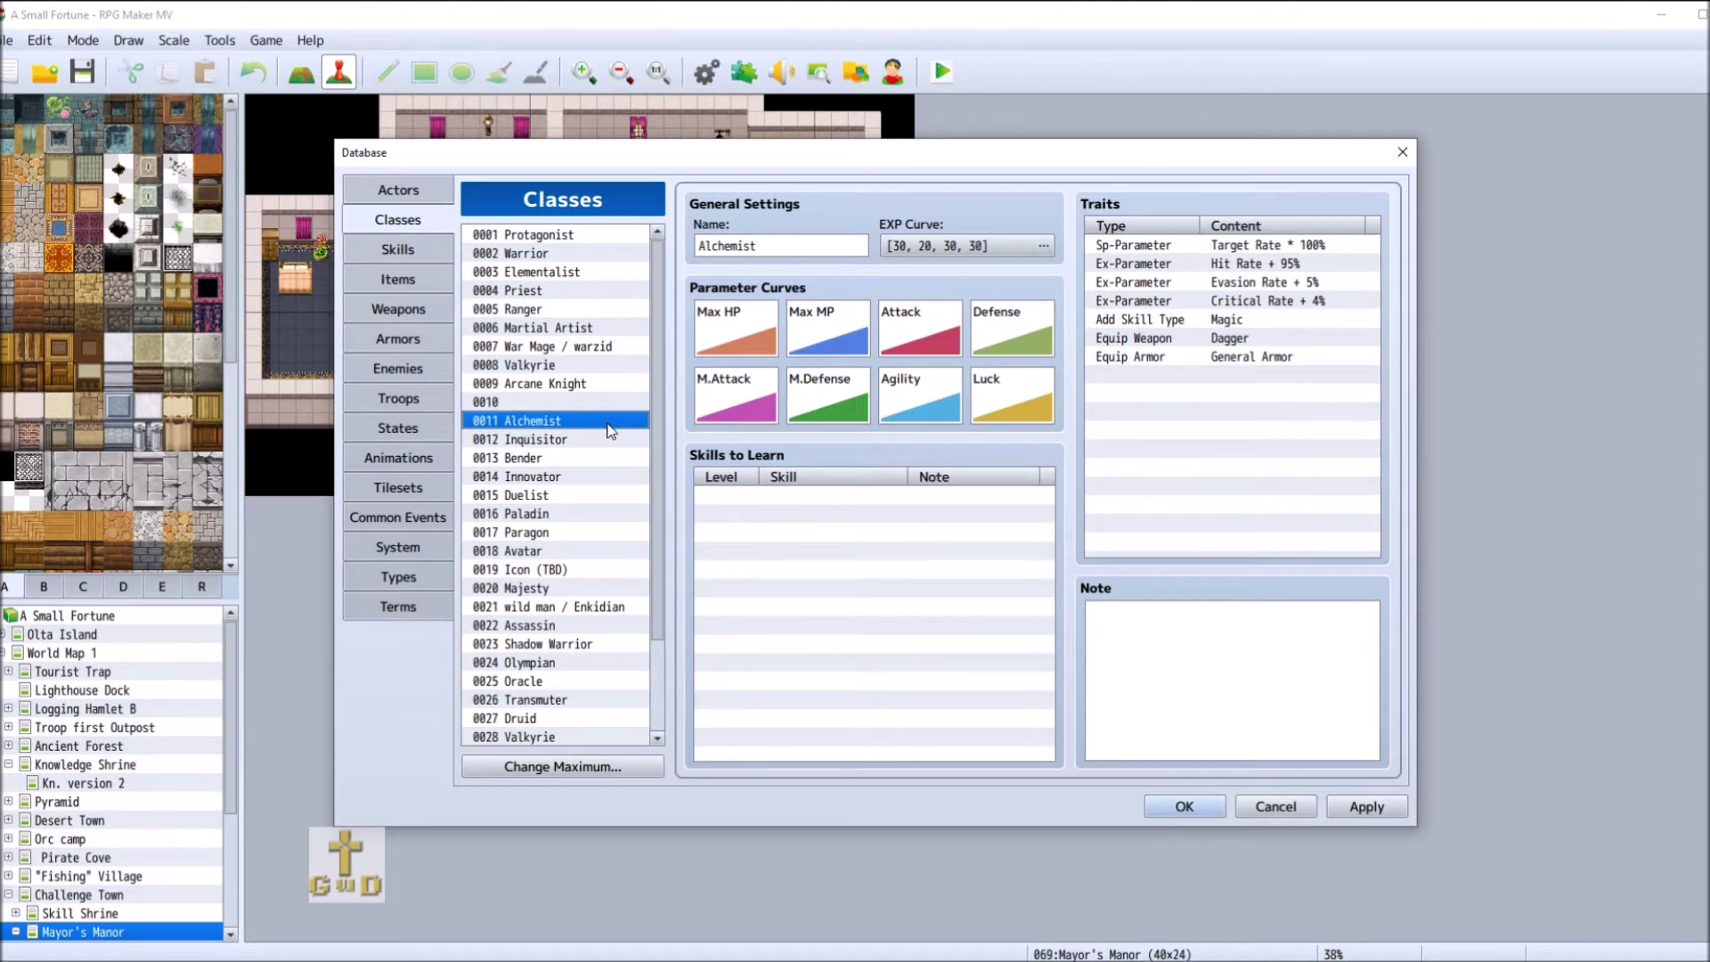
left_click(1177, 611)
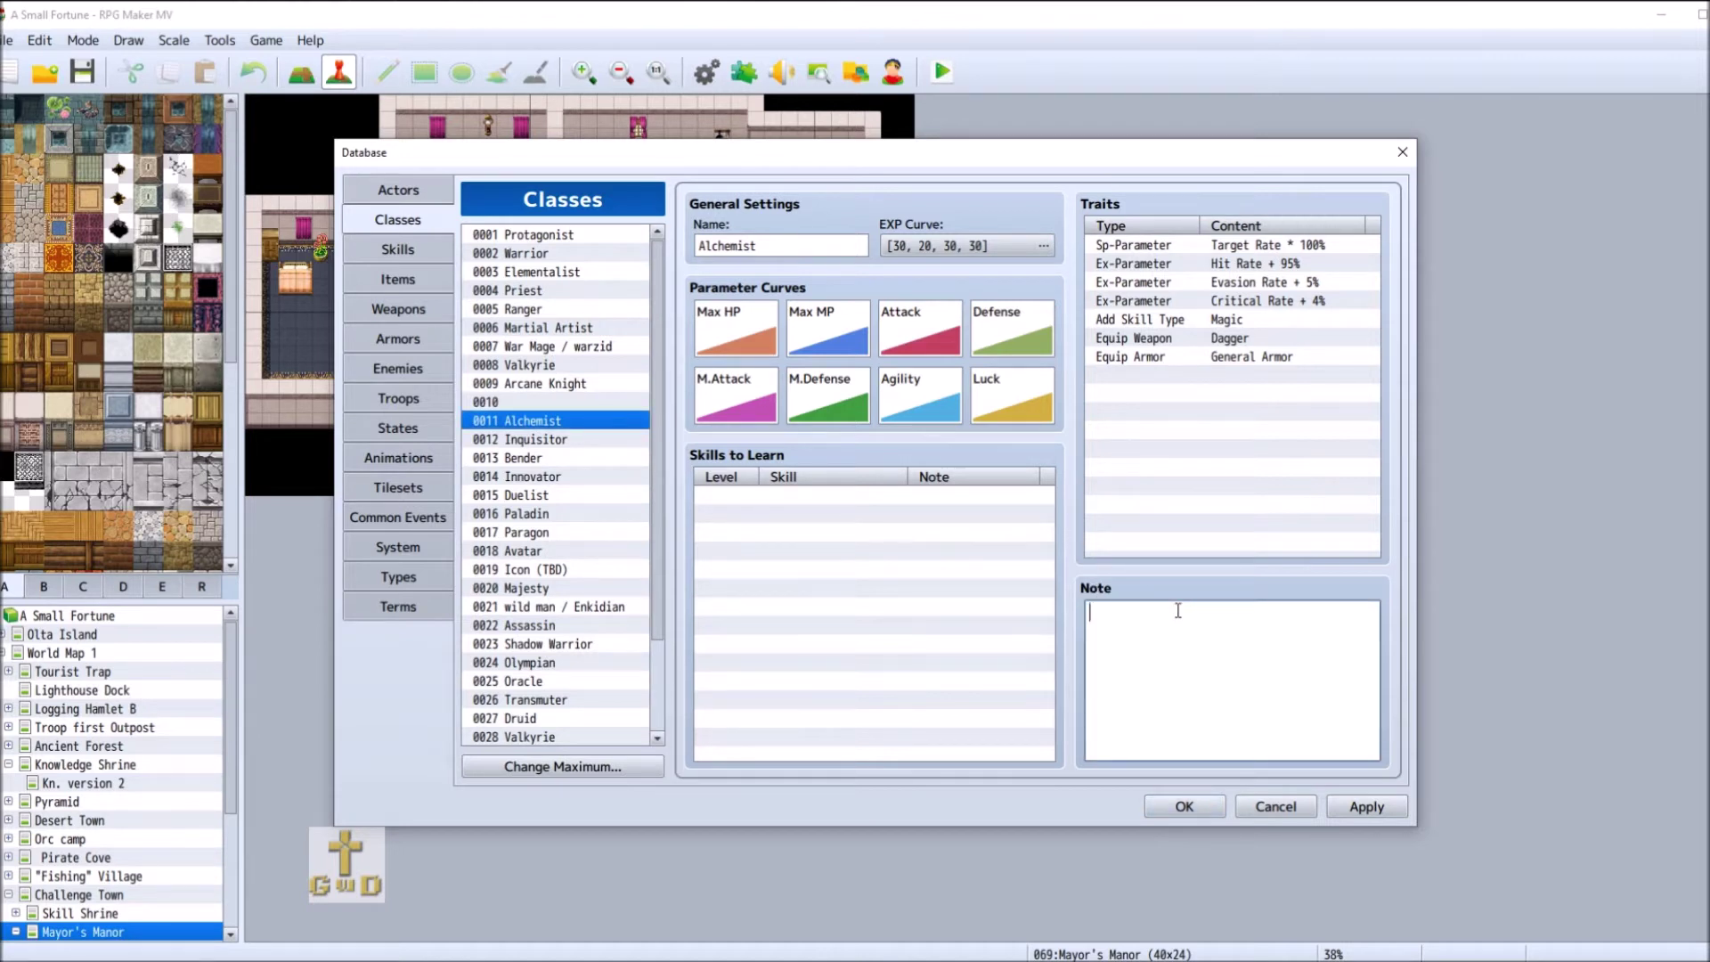
type("Skill Solomon")
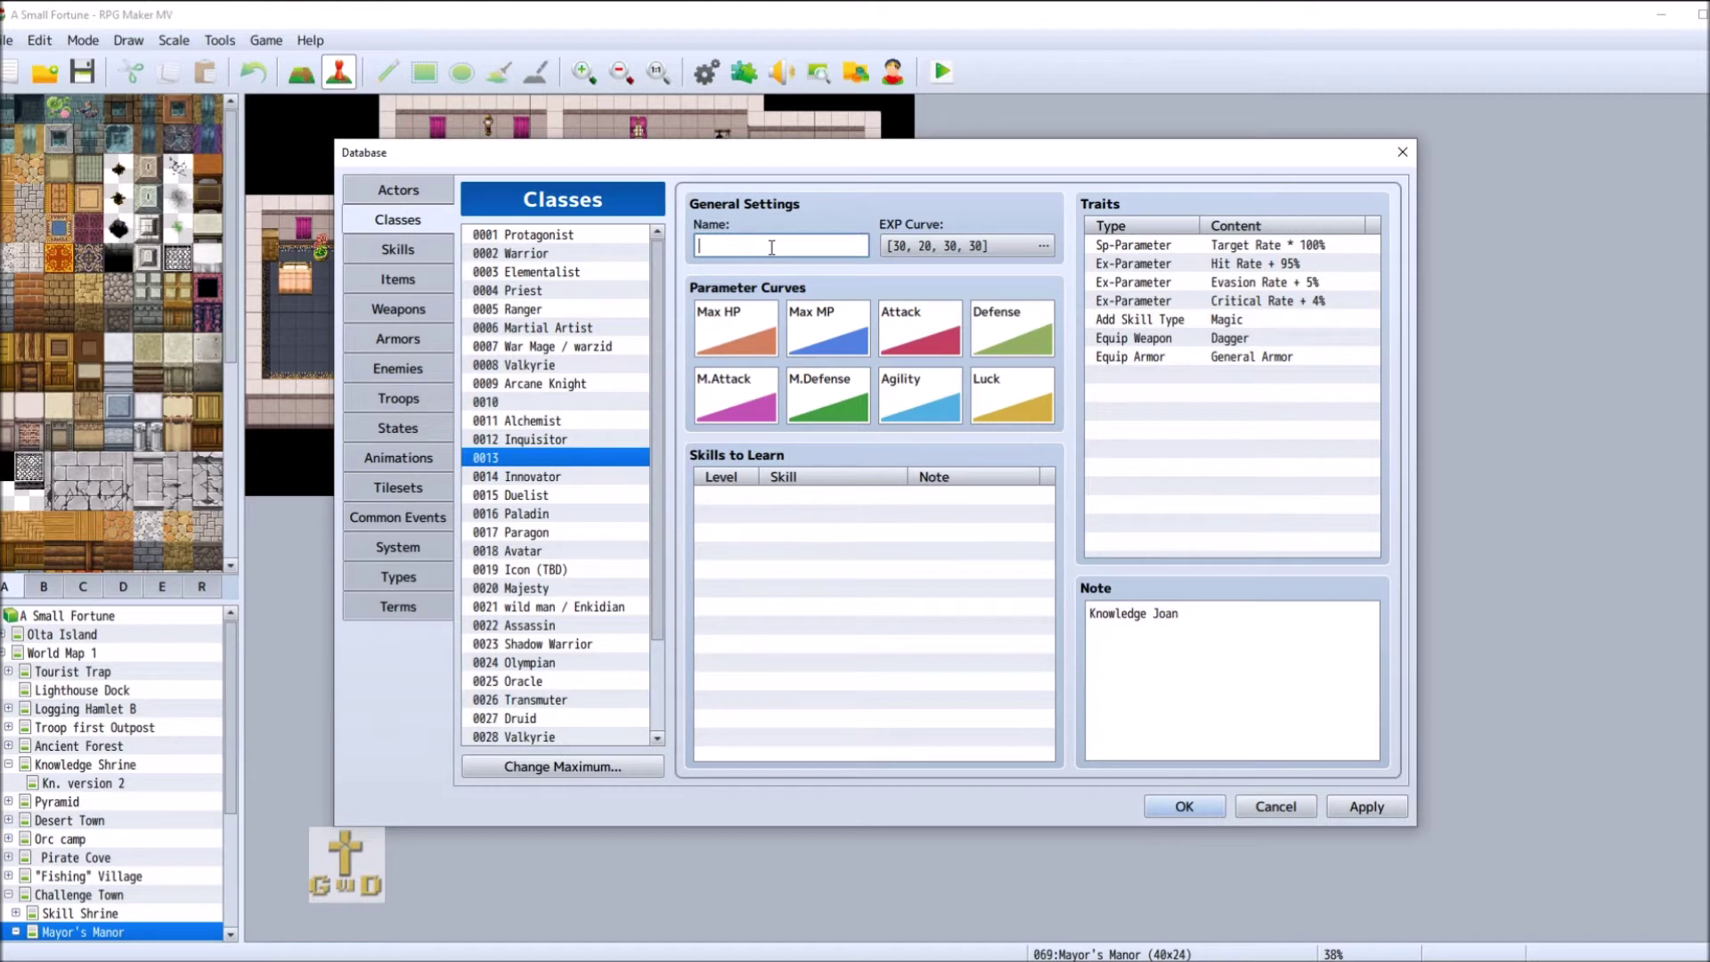
- Name the class in slot 0013 "Tactician" and copy it into the empty slot 0010
type("Tactician")
right_click(589, 465)
left_click(626, 473)
left_click(517, 401)
right_click(572, 399)
left_click(615, 426)
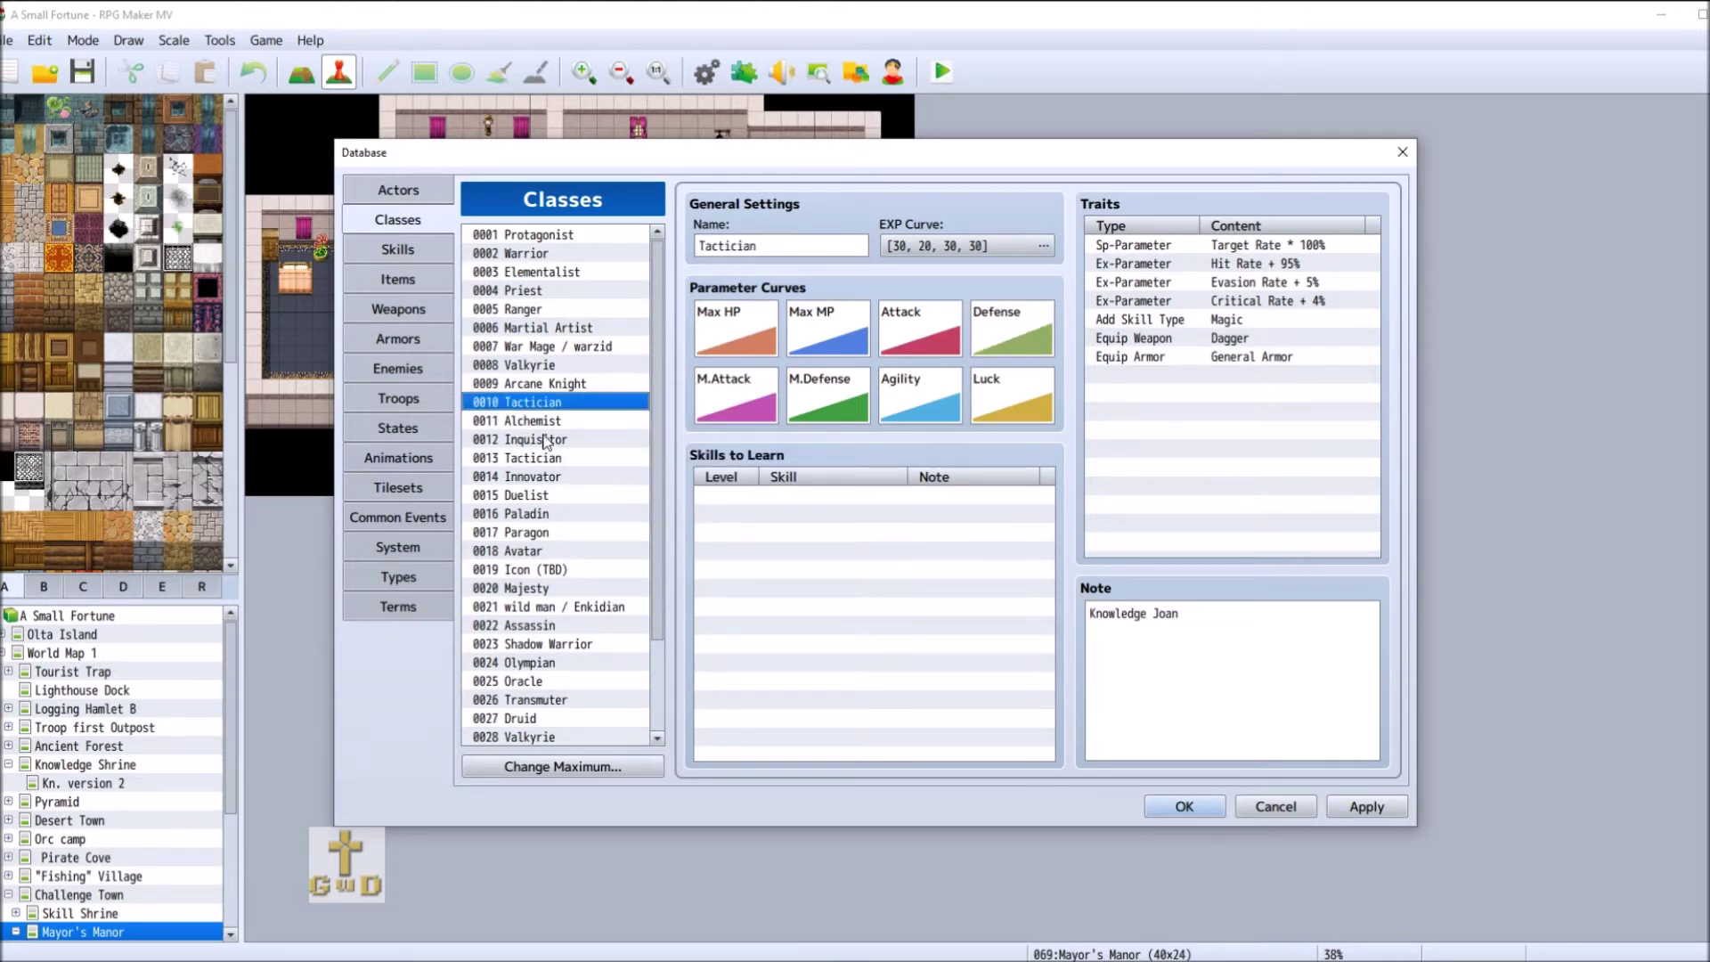
- Check the classes in slots 0008 to 0011, and clear the duplicate Tactician class from slot 0013
left_click(588, 386)
left_click(588, 402)
left_click(599, 422)
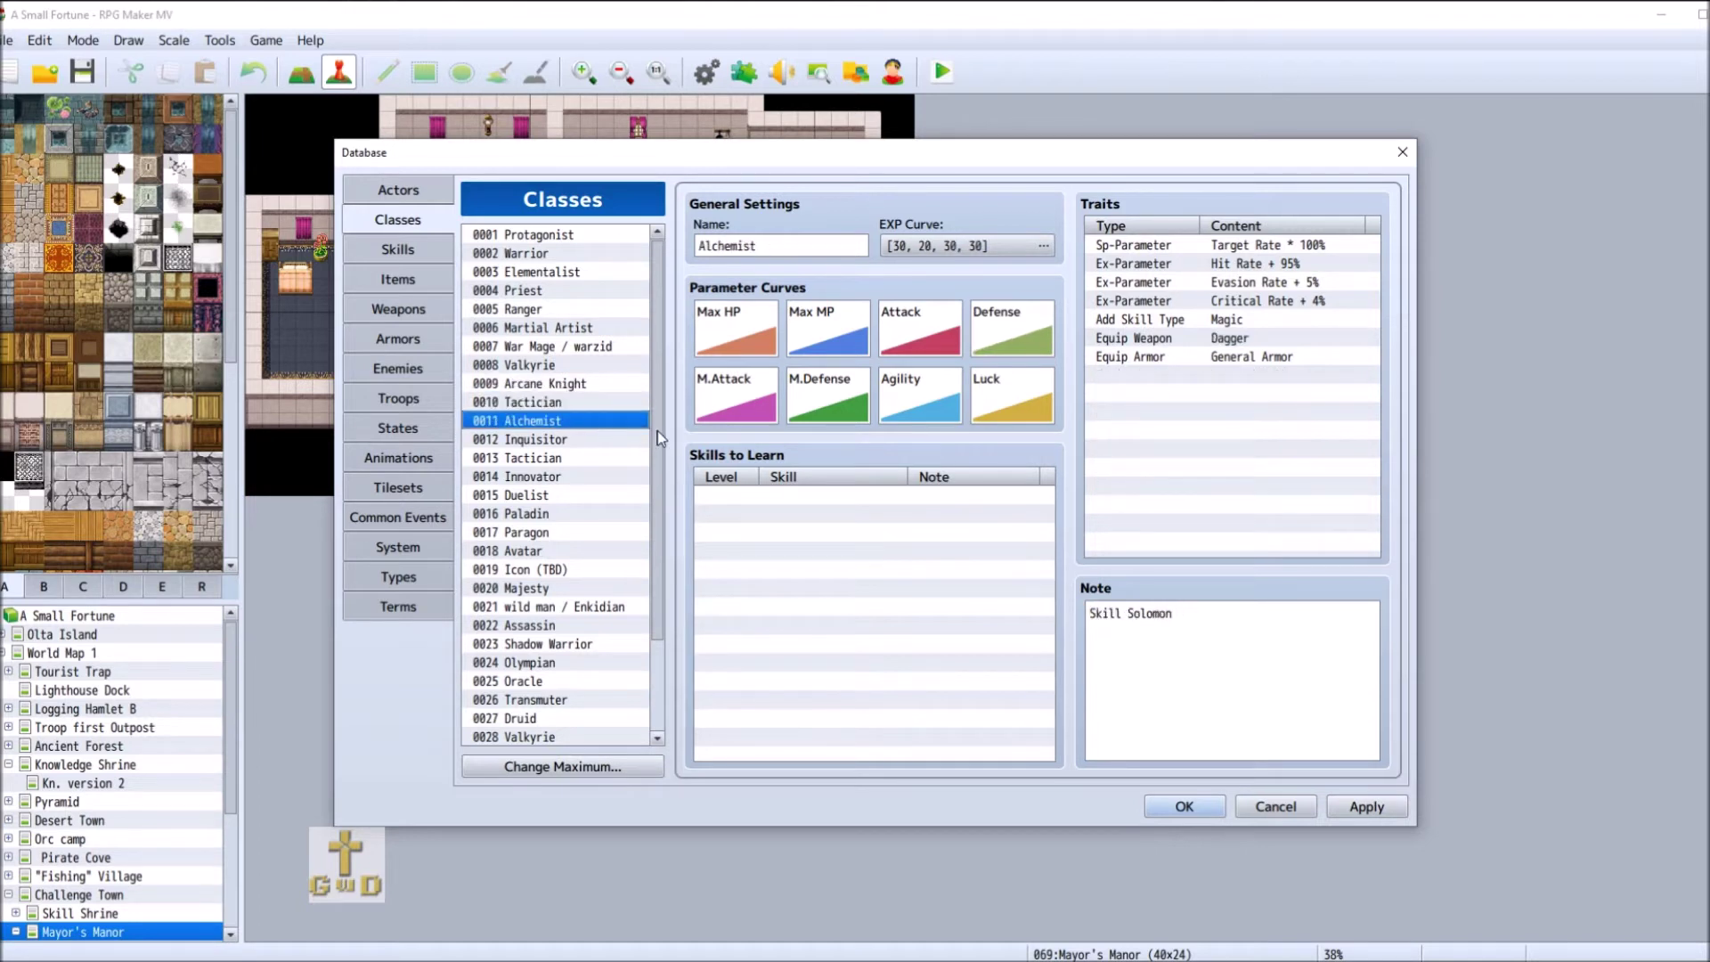
left_click(570, 402)
left_click(579, 364)
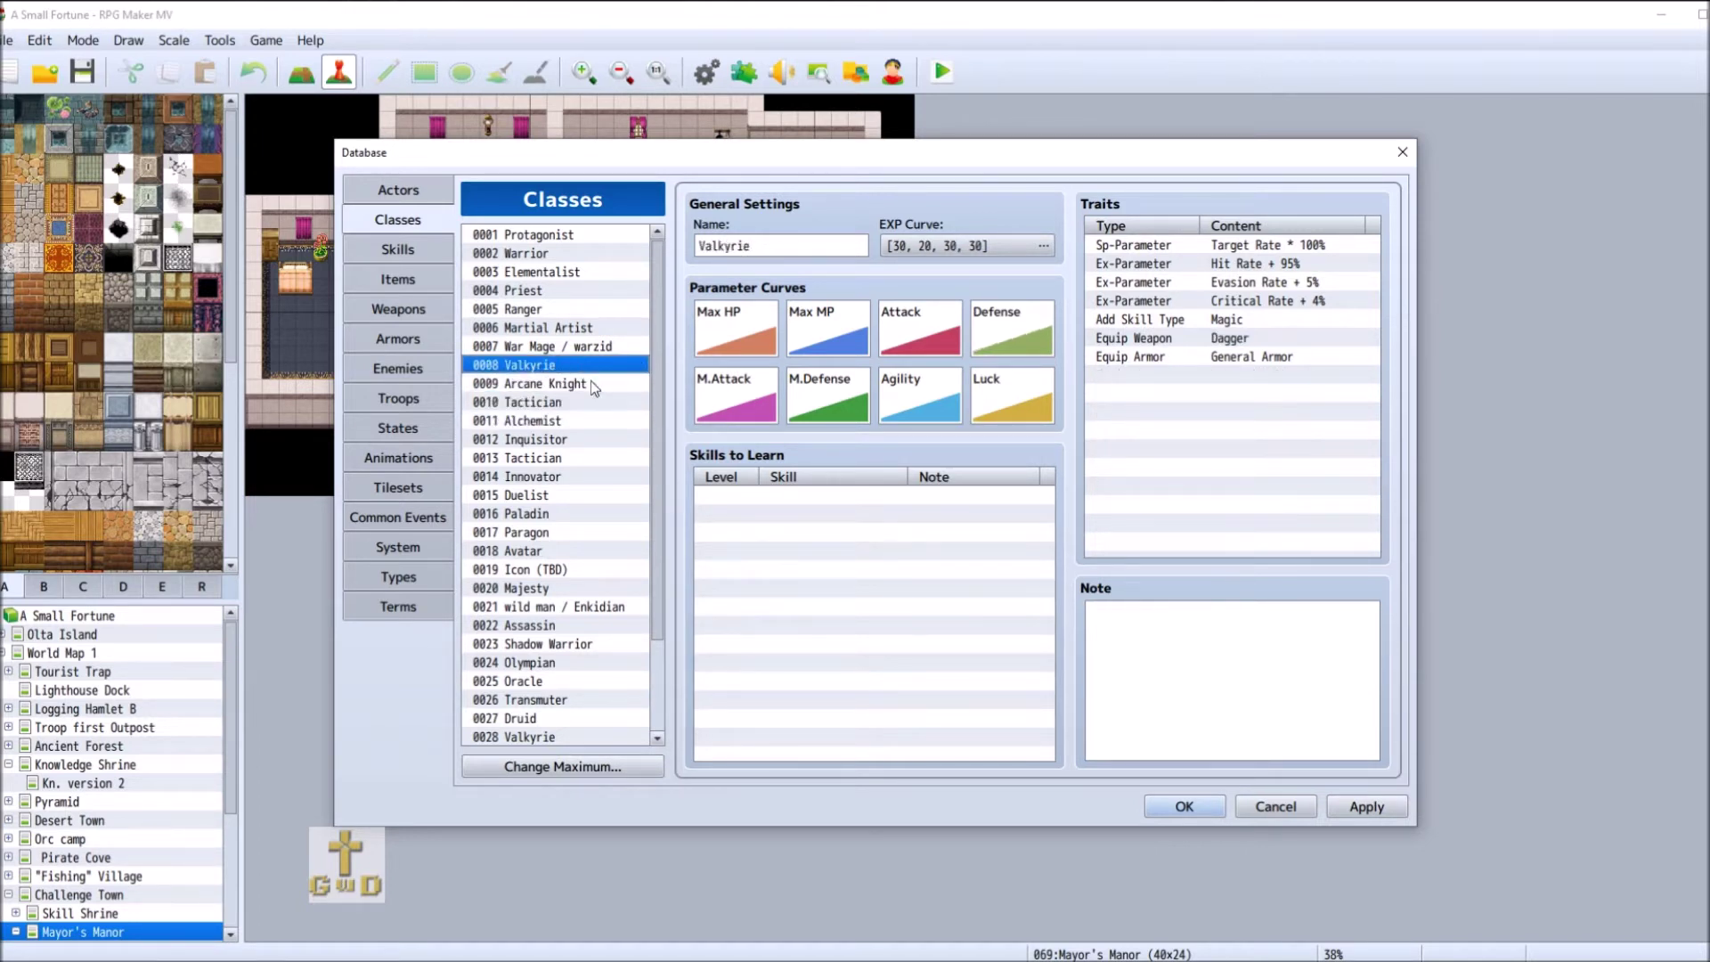
left_click(592, 415)
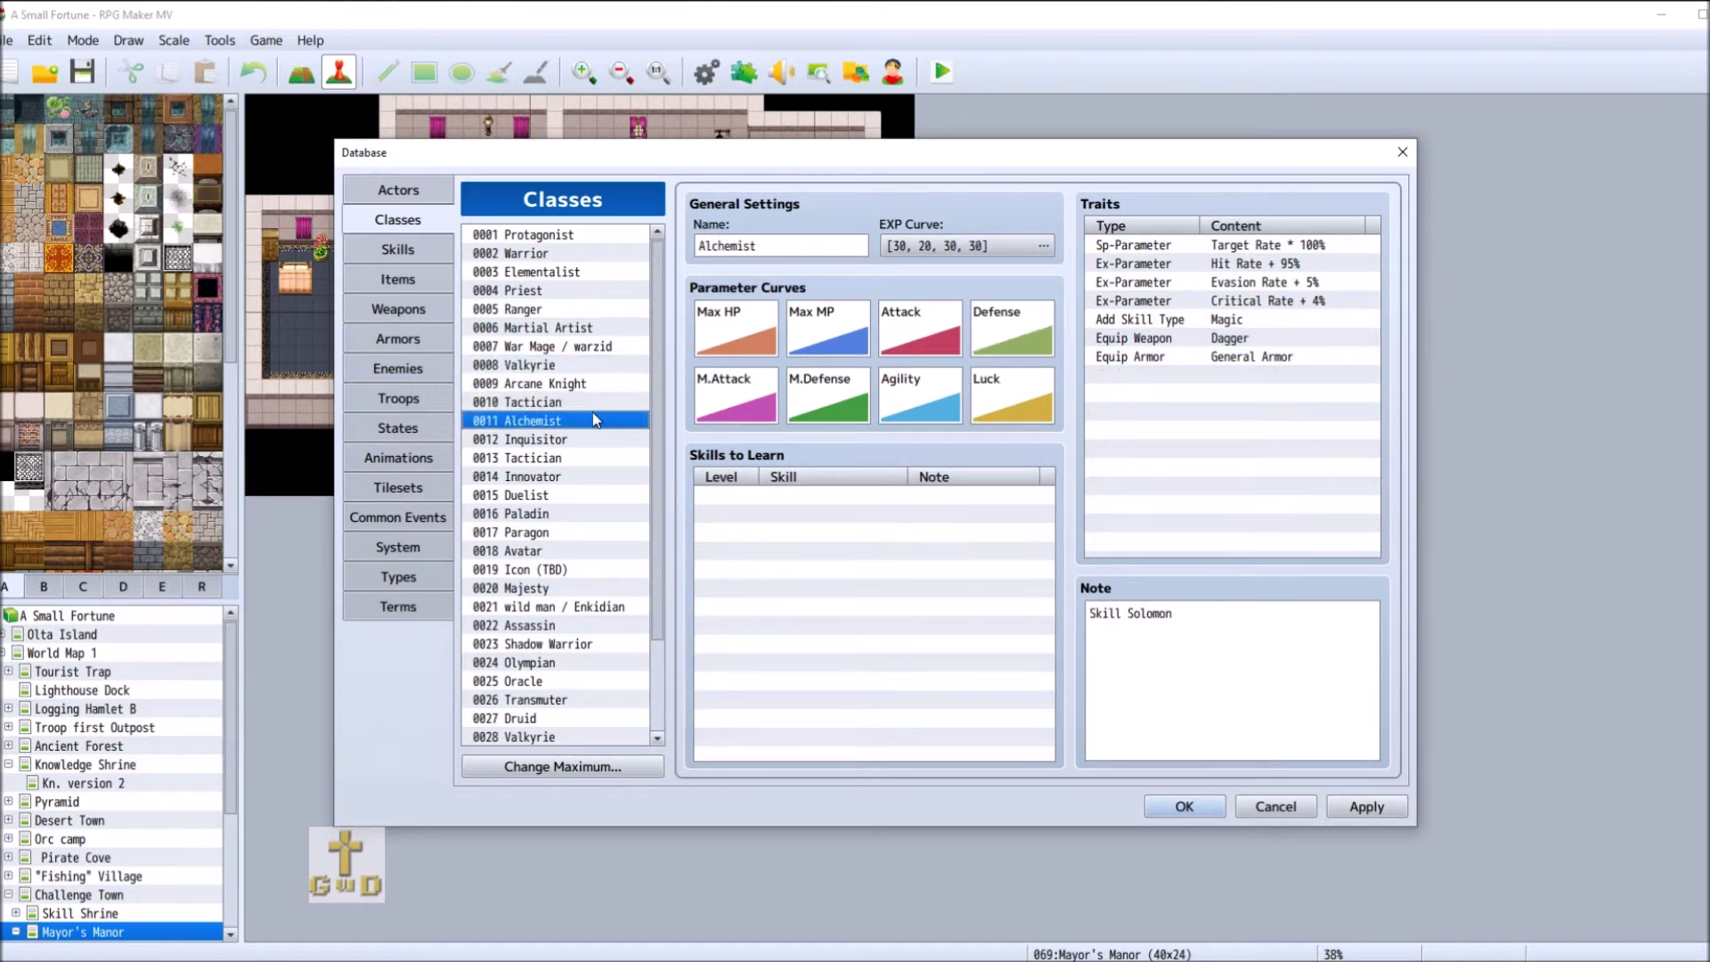
left_click(570, 458)
right_click(571, 459)
left_click(606, 514)
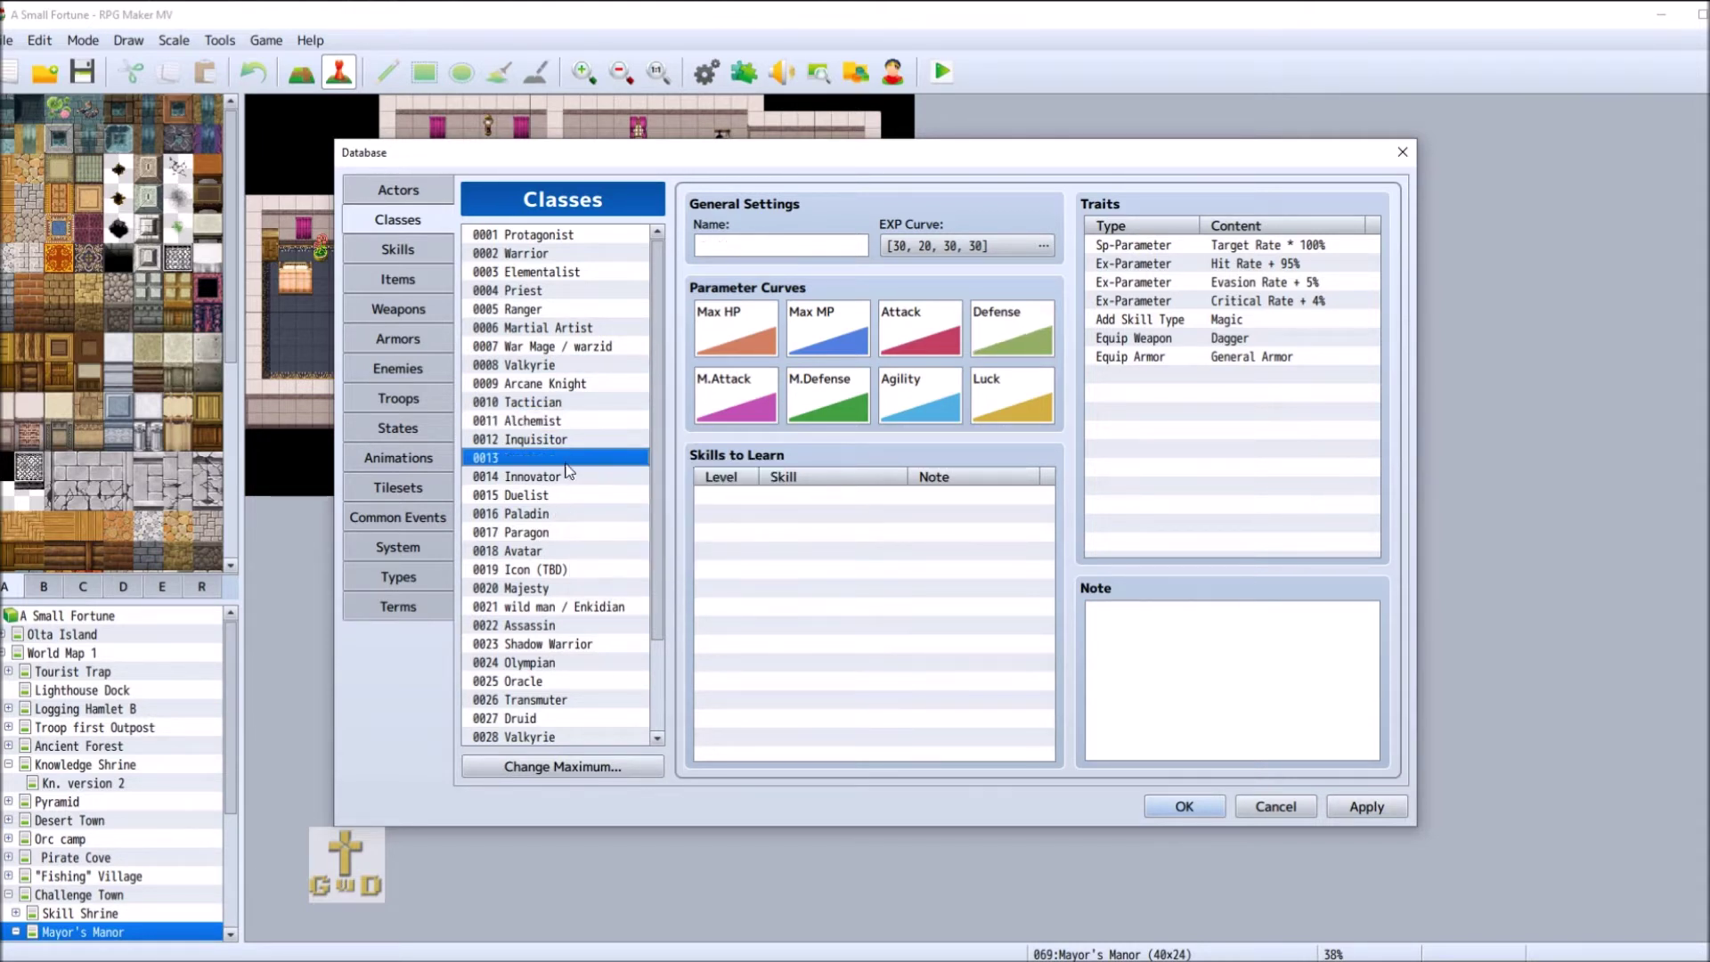
- Move the Alchemist class from slot 0011 into the empty slot 0013, clearing slot 0011
right_click(554, 420)
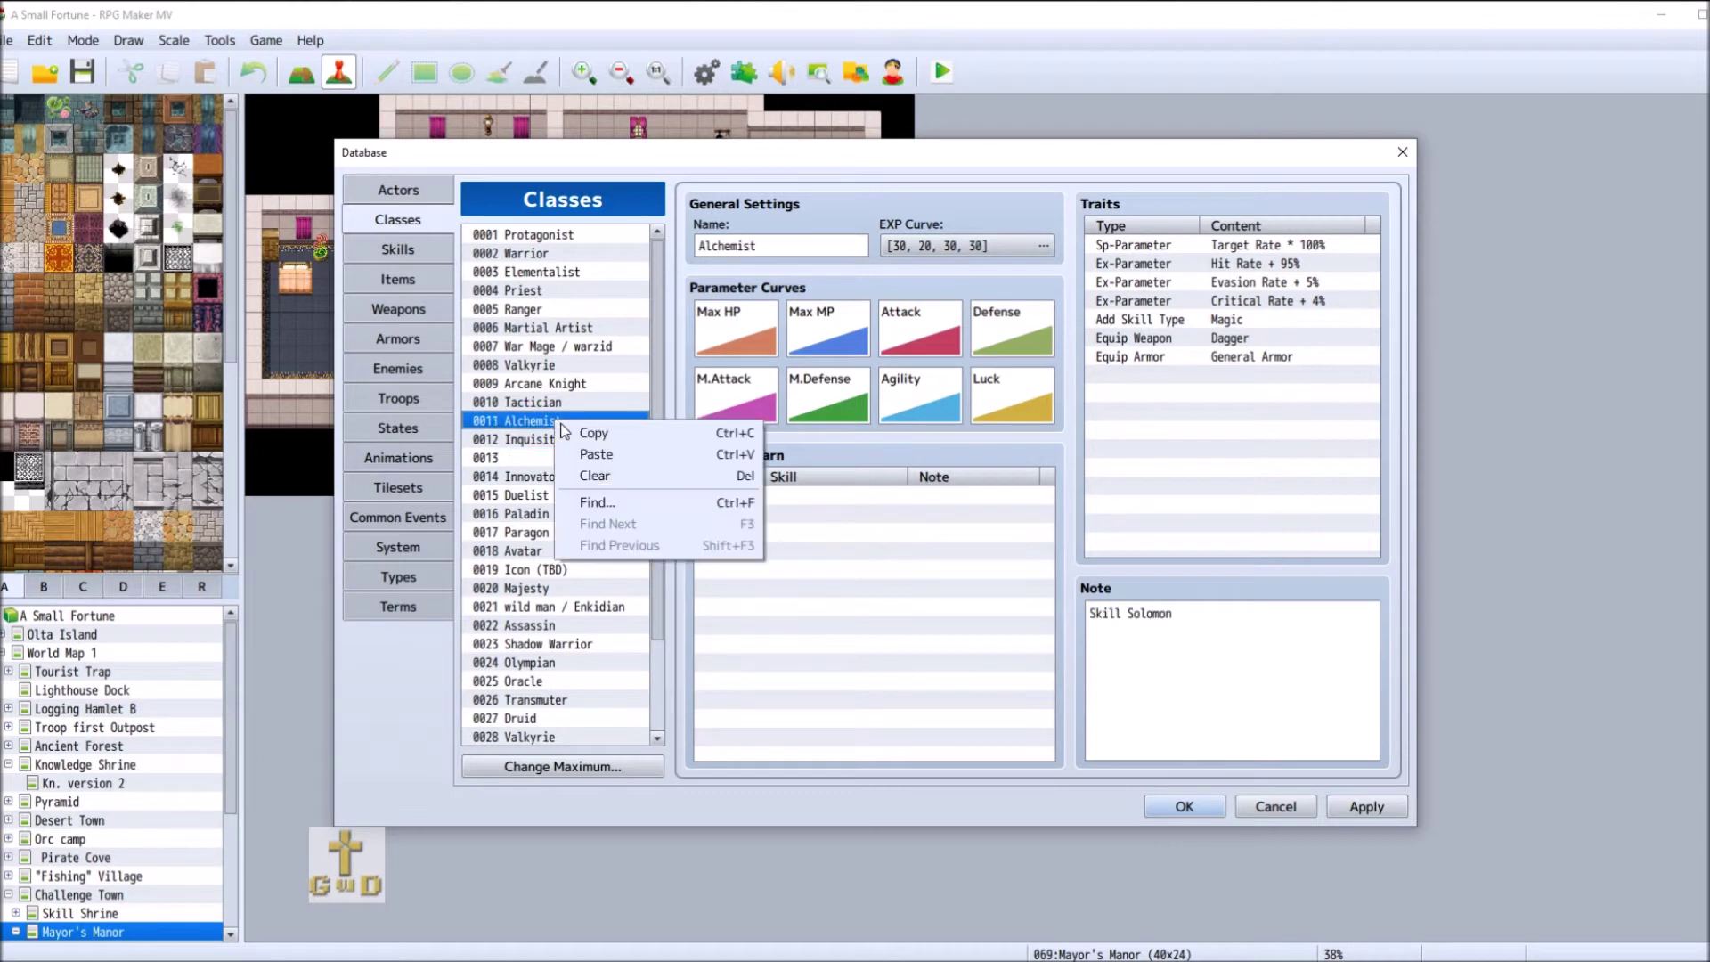
left_click(634, 440)
left_click(577, 457)
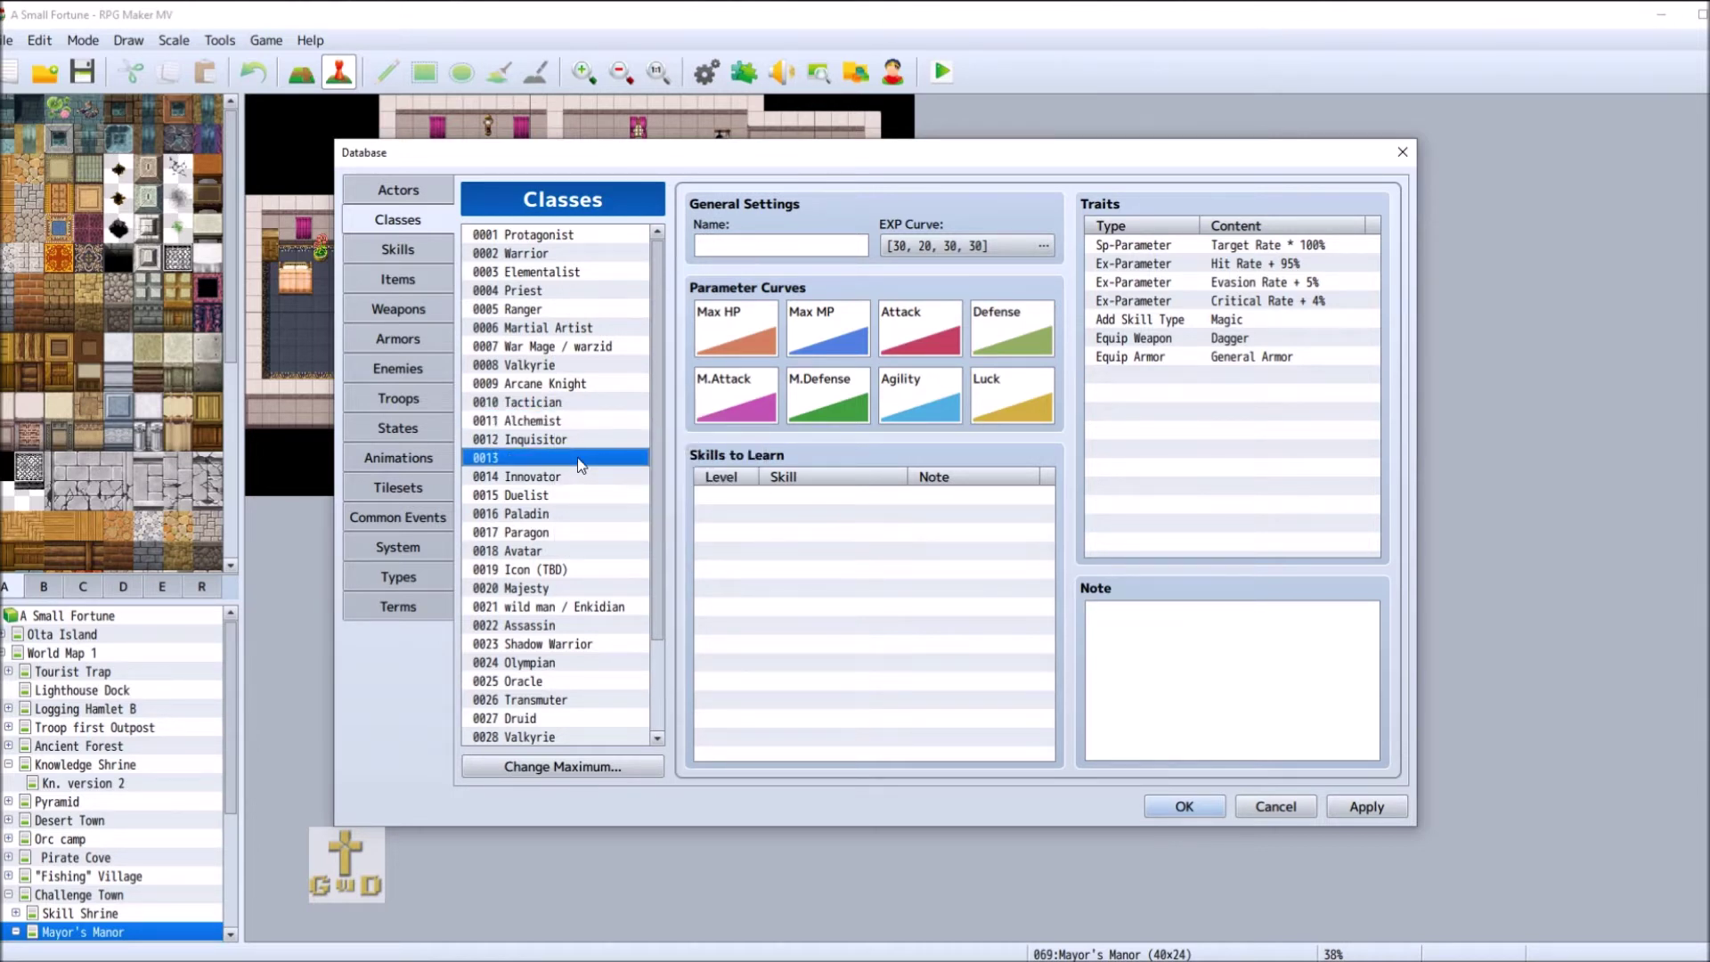
right_click(577, 457)
left_click(648, 492)
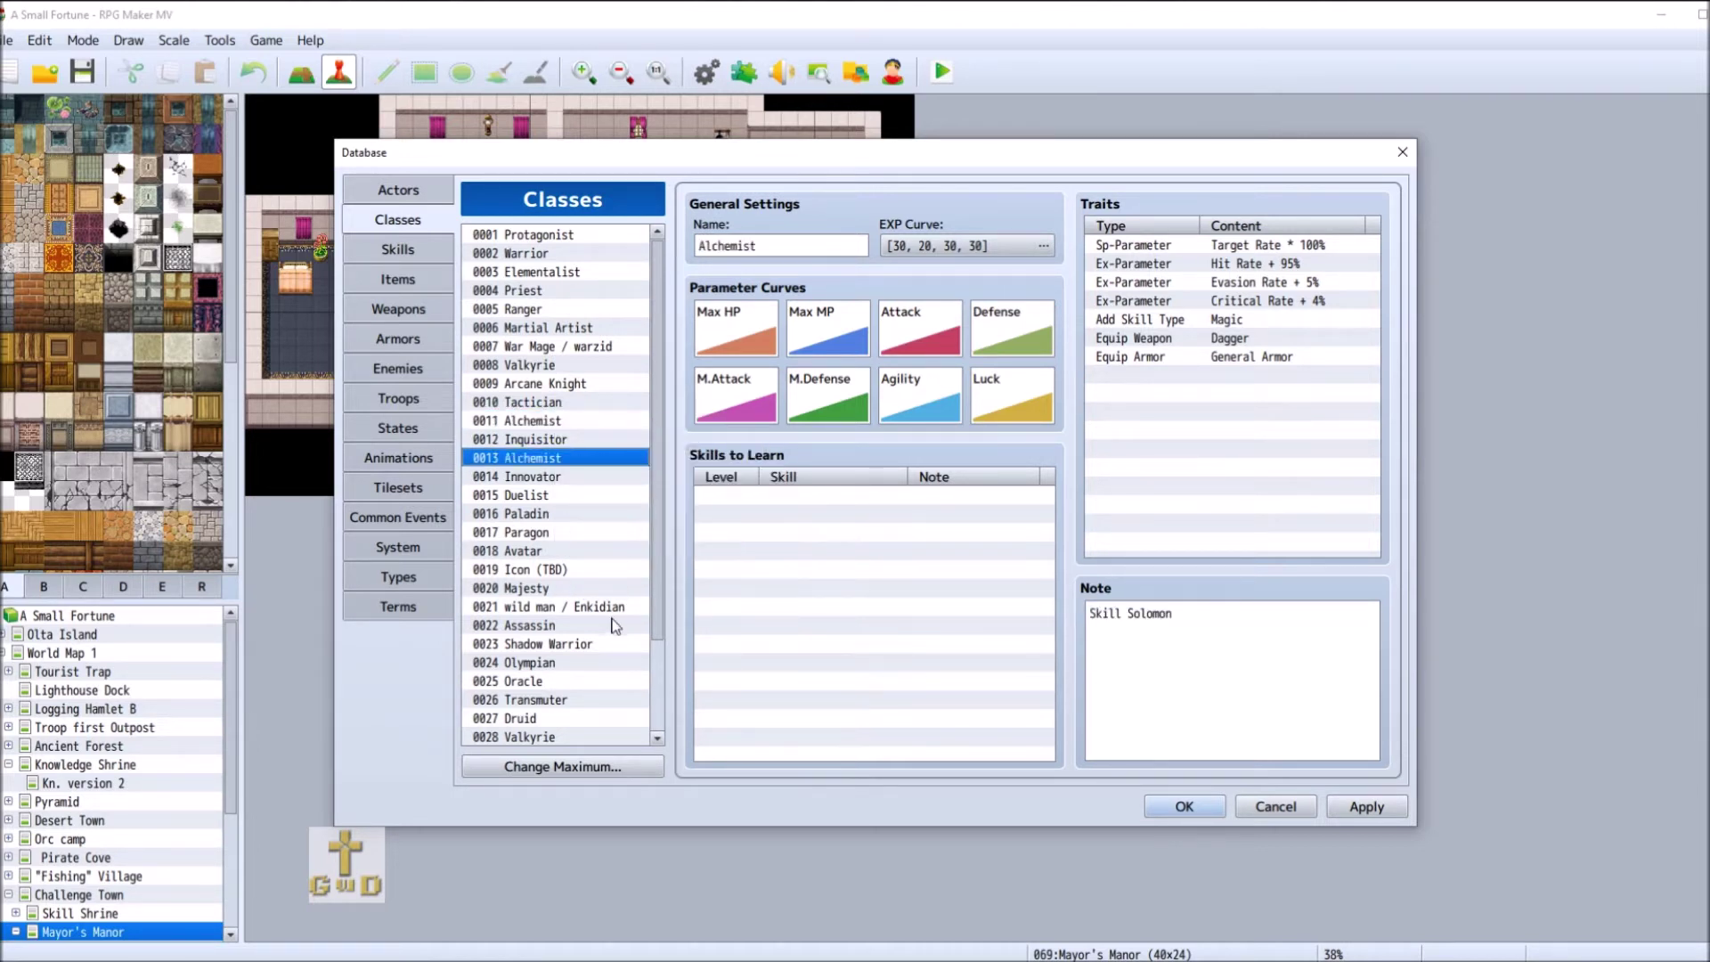
left_click(567, 420)
right_click(567, 424)
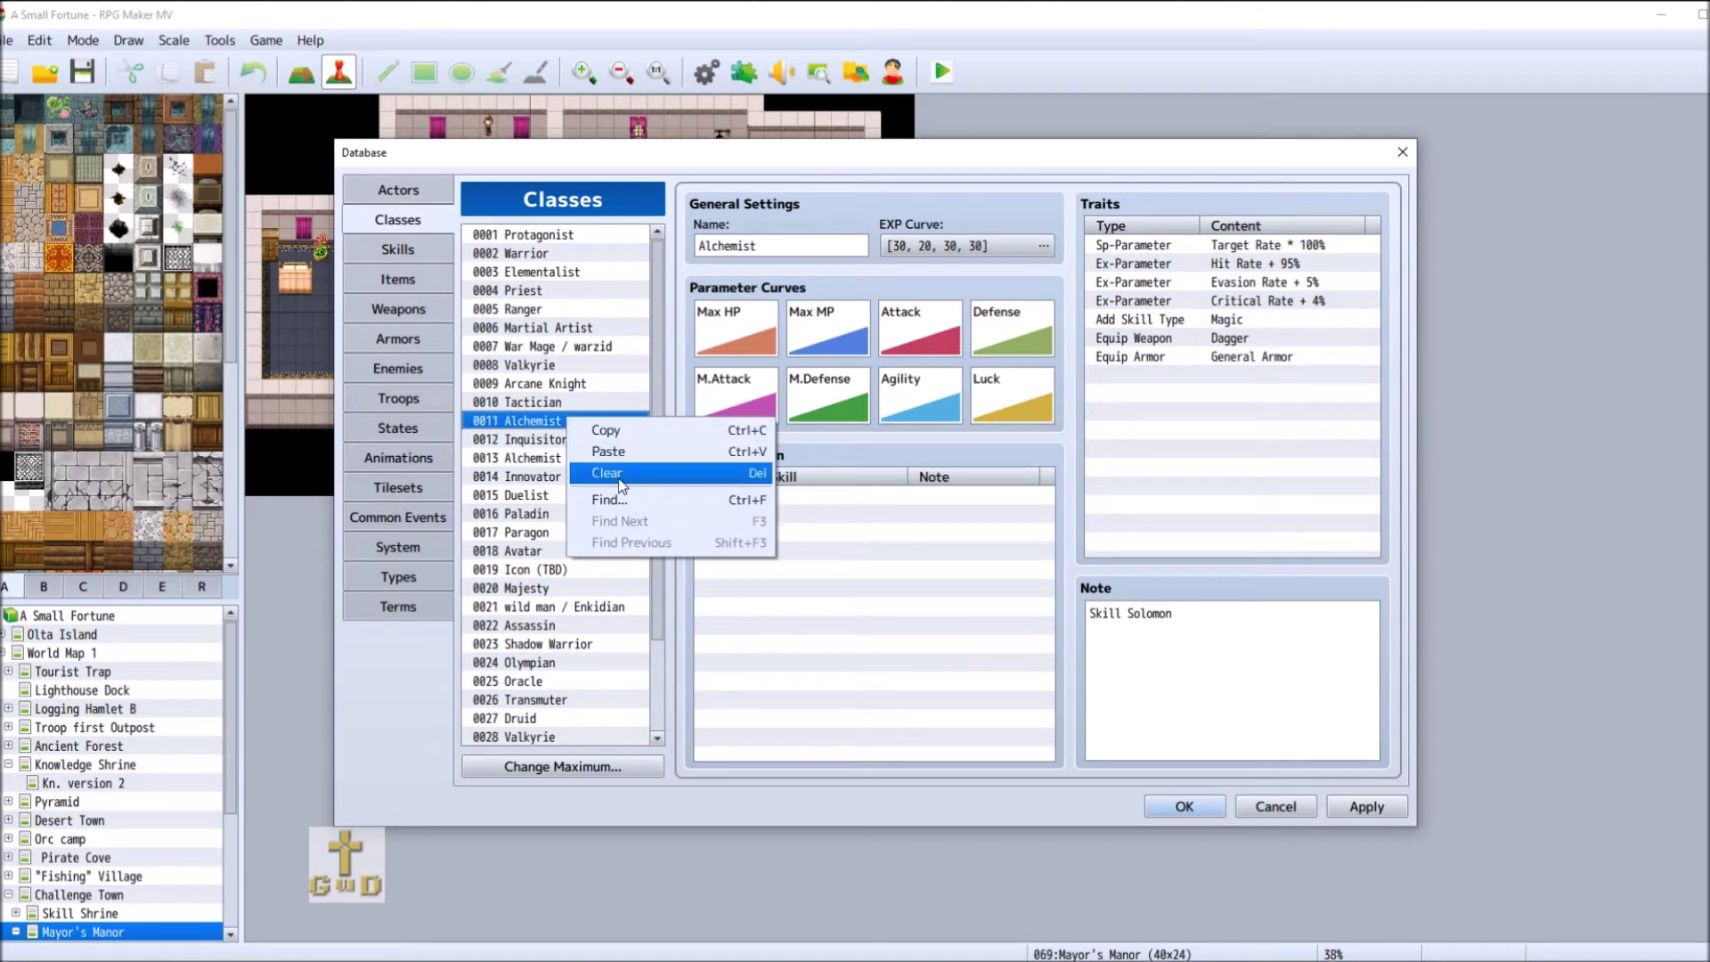
left_click(621, 481)
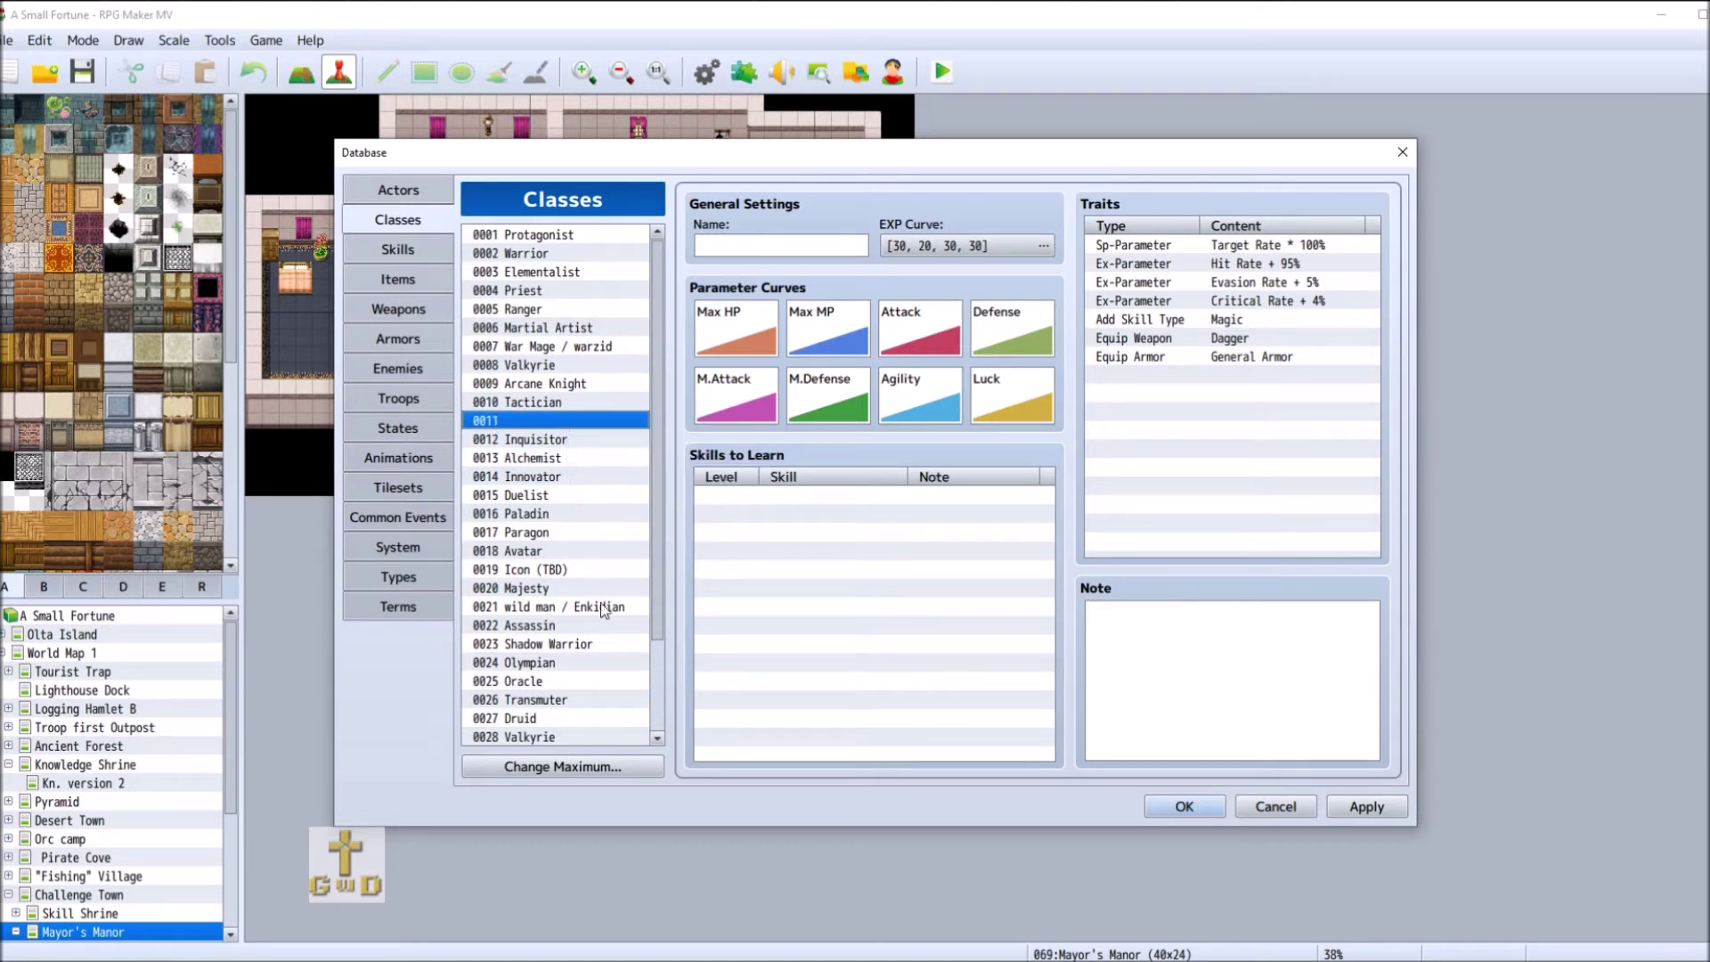
- Move the Oracle class from slot 0025 into the empty slot 0011, clearing slot 0025
right_click(554, 684)
left_click(593, 698)
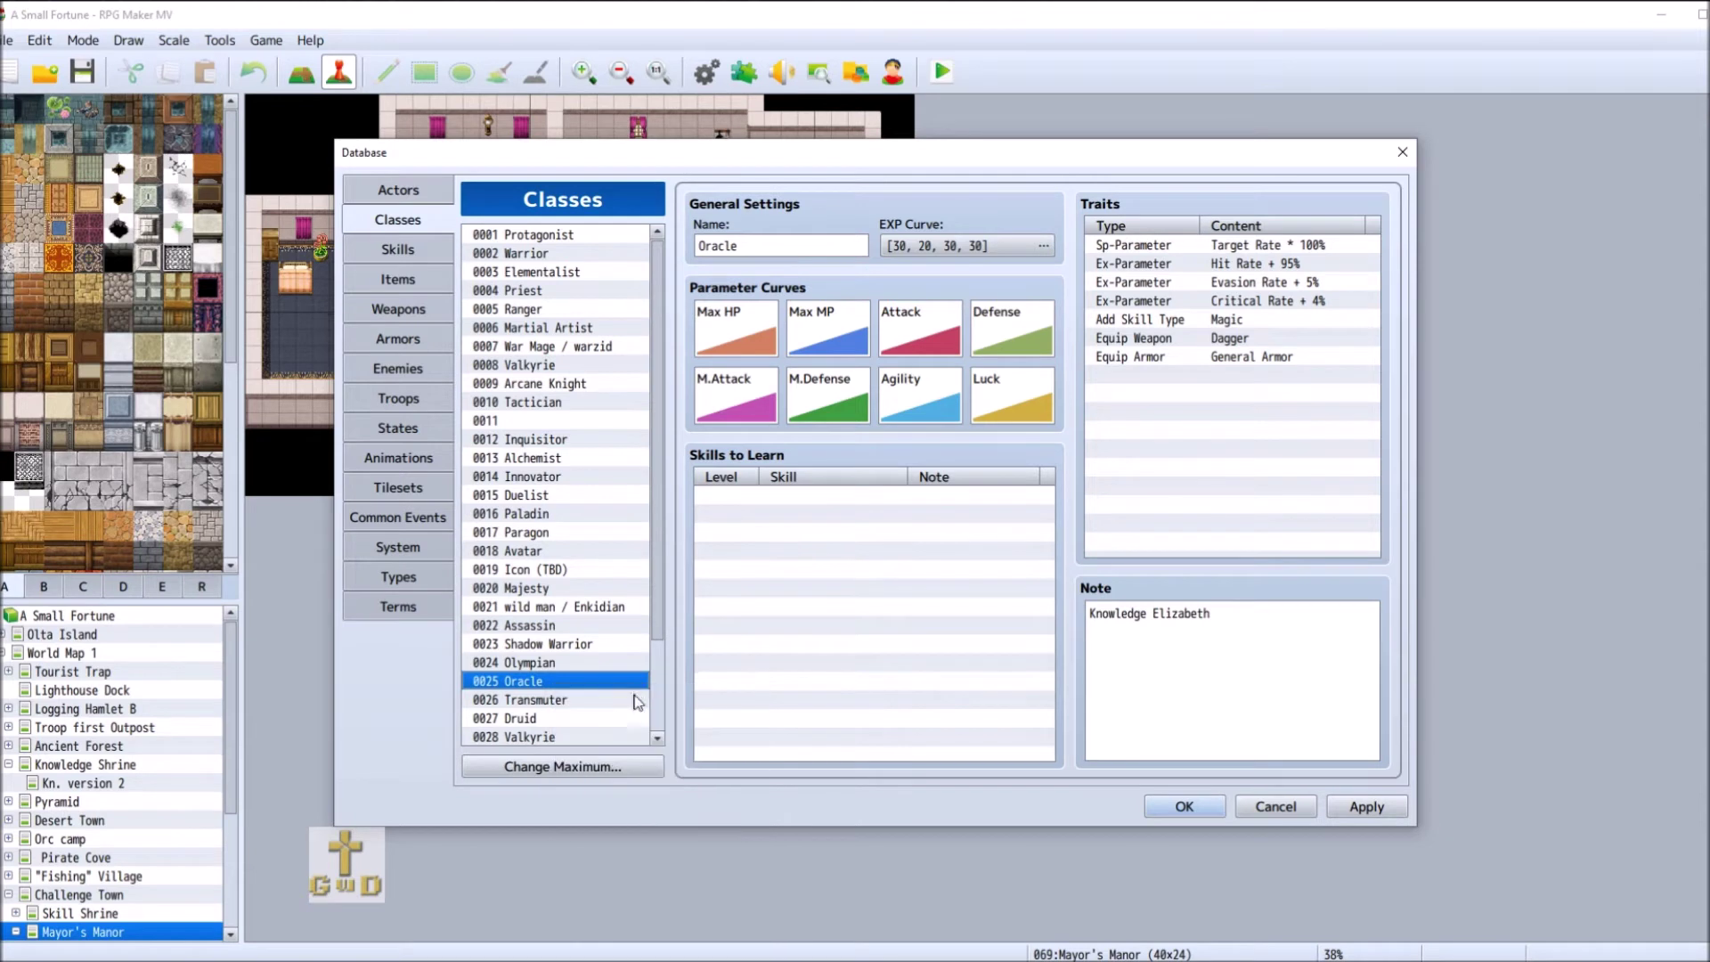
right_click(547, 425)
left_click(590, 455)
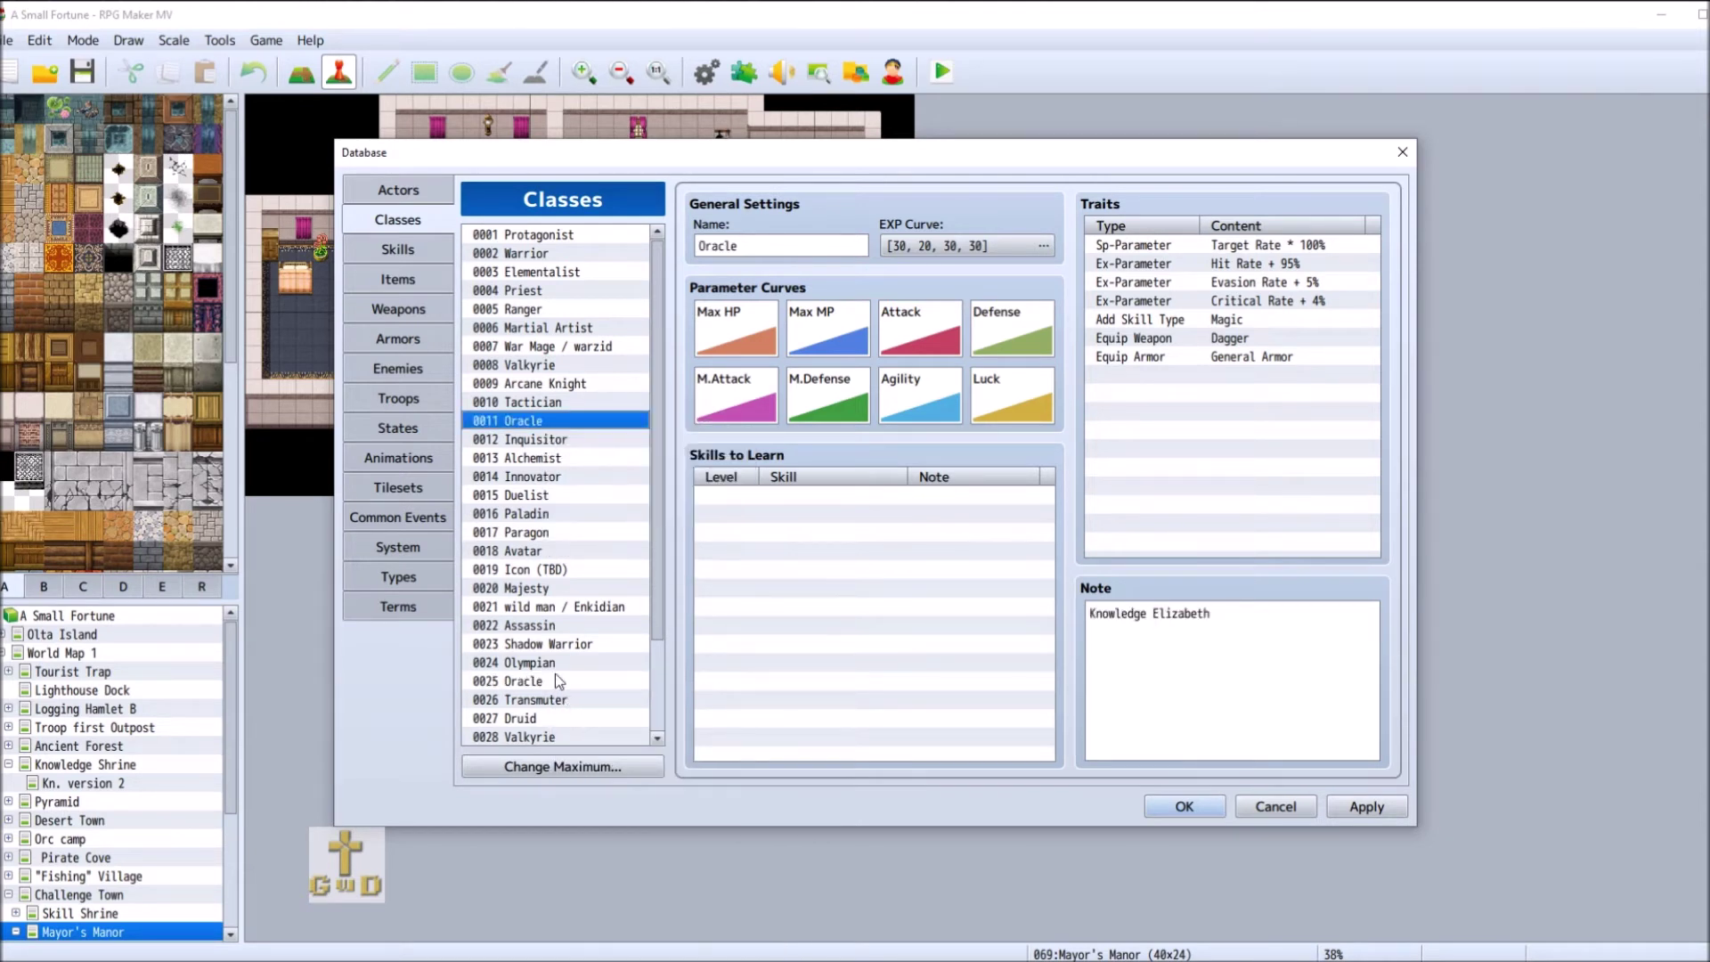
left_click(558, 682)
right_click(559, 688)
left_click(592, 745)
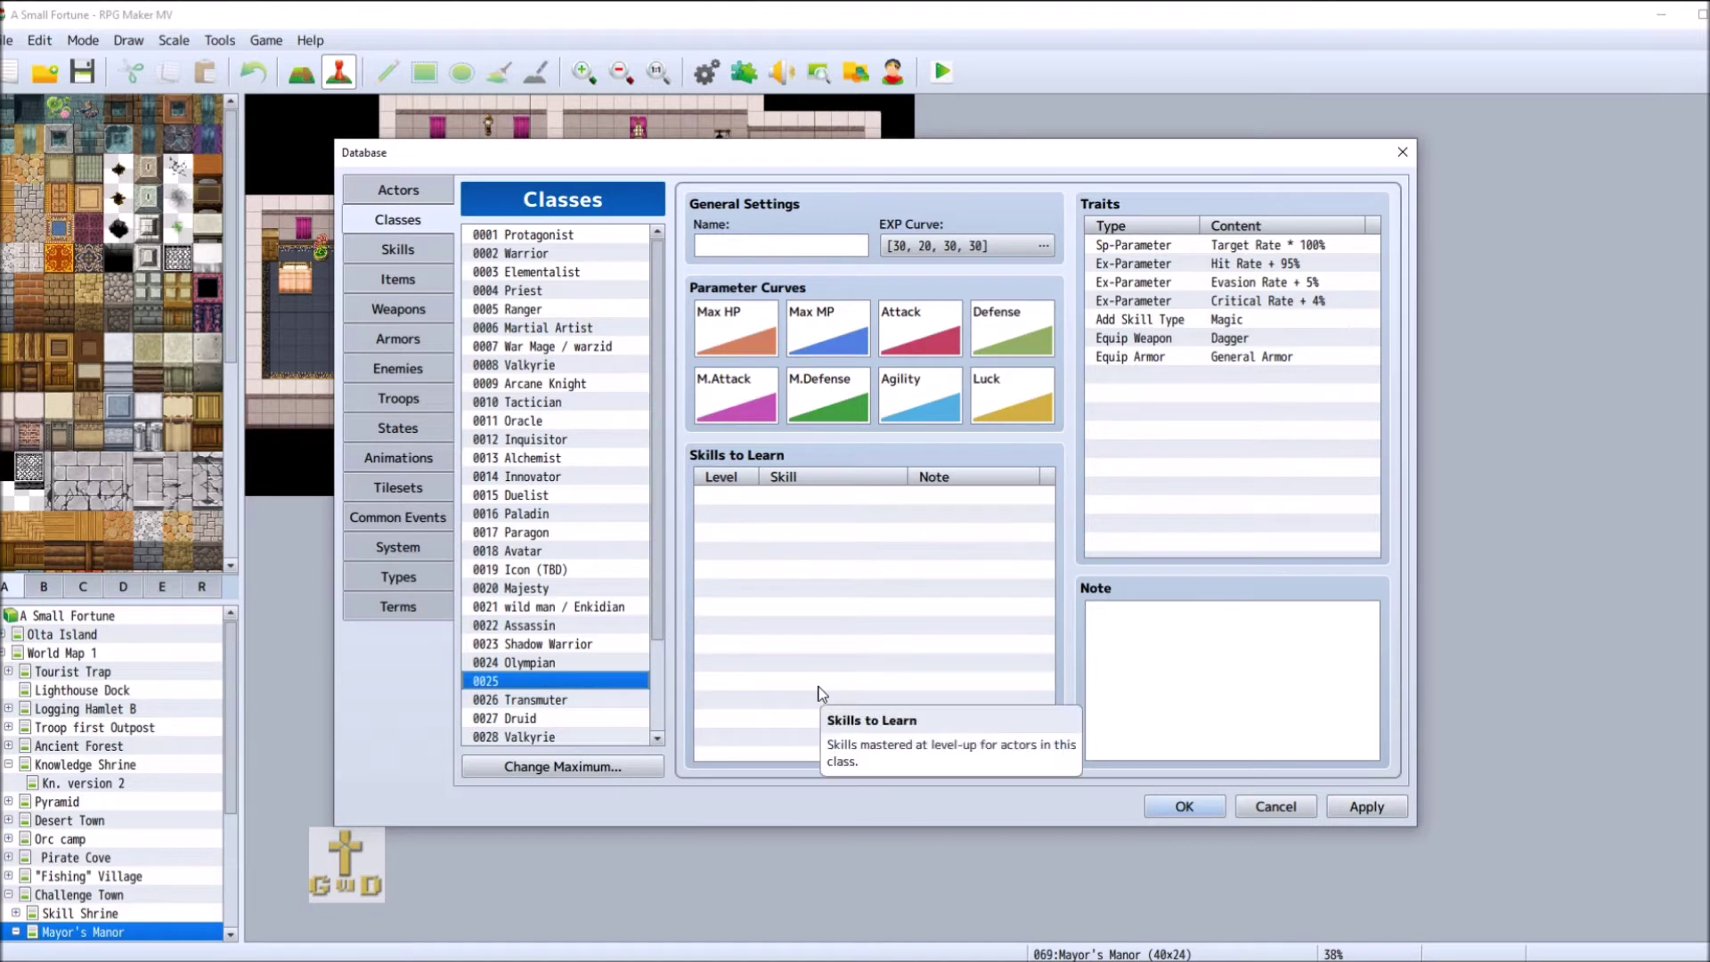
- Check the Oracle class, and replace the Inquisitor class's note with "Faith Joan"
left_click(563, 421)
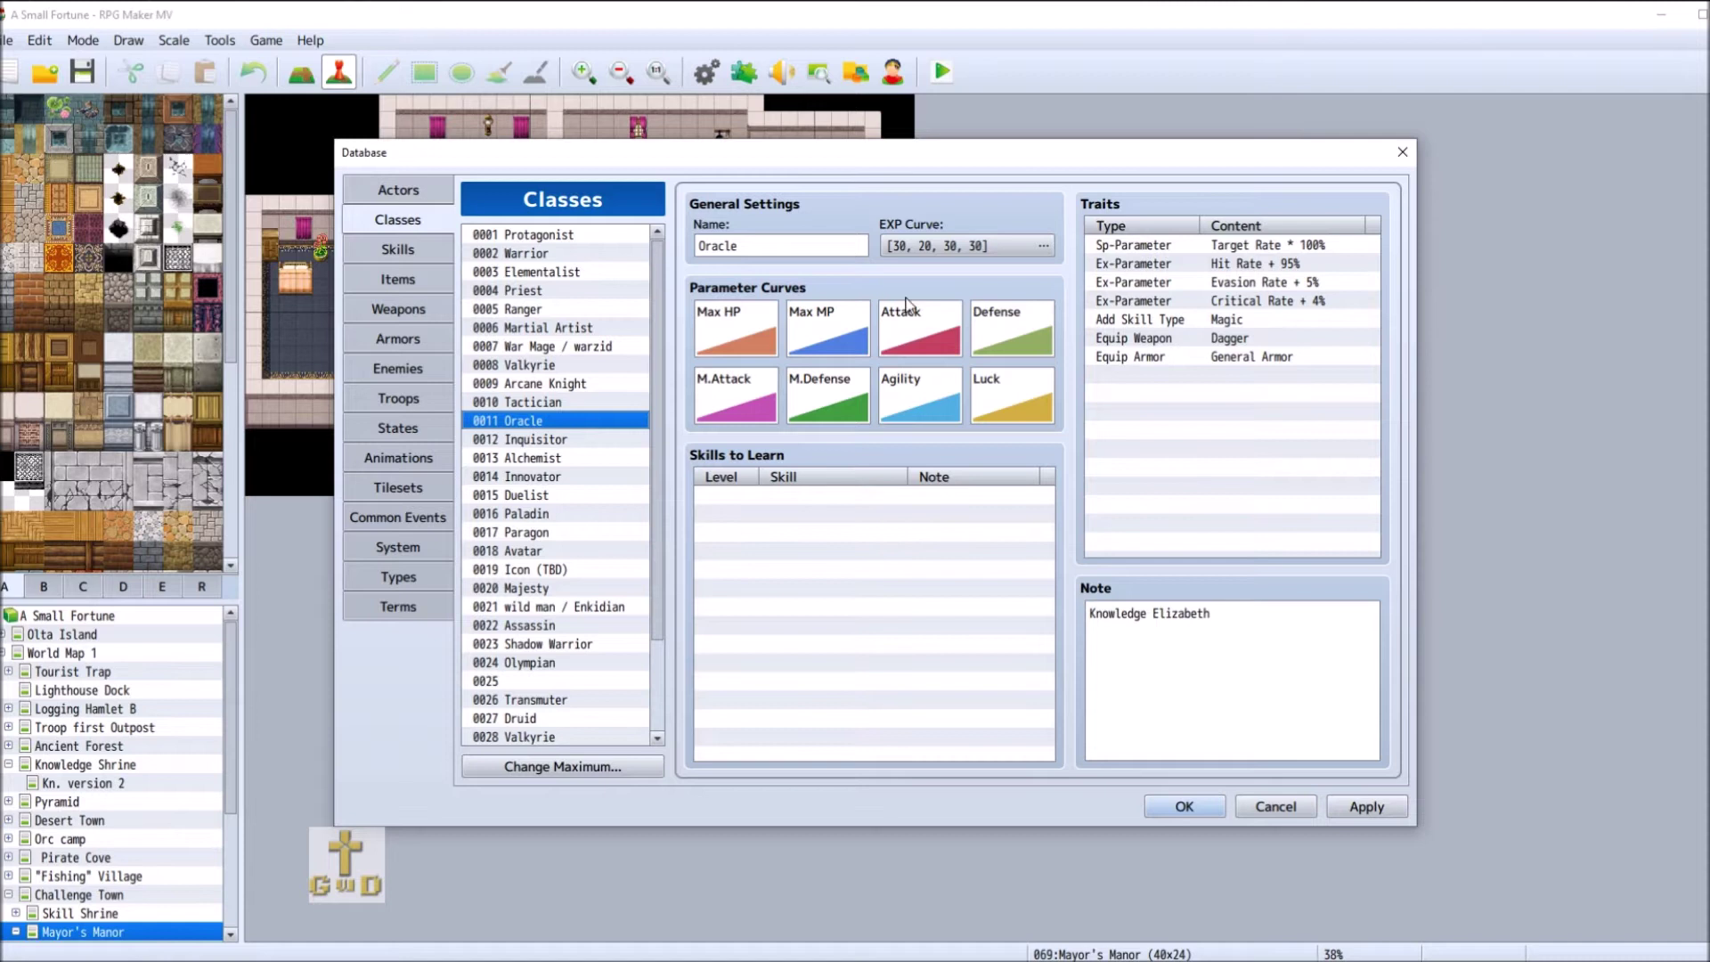
left_click(569, 438)
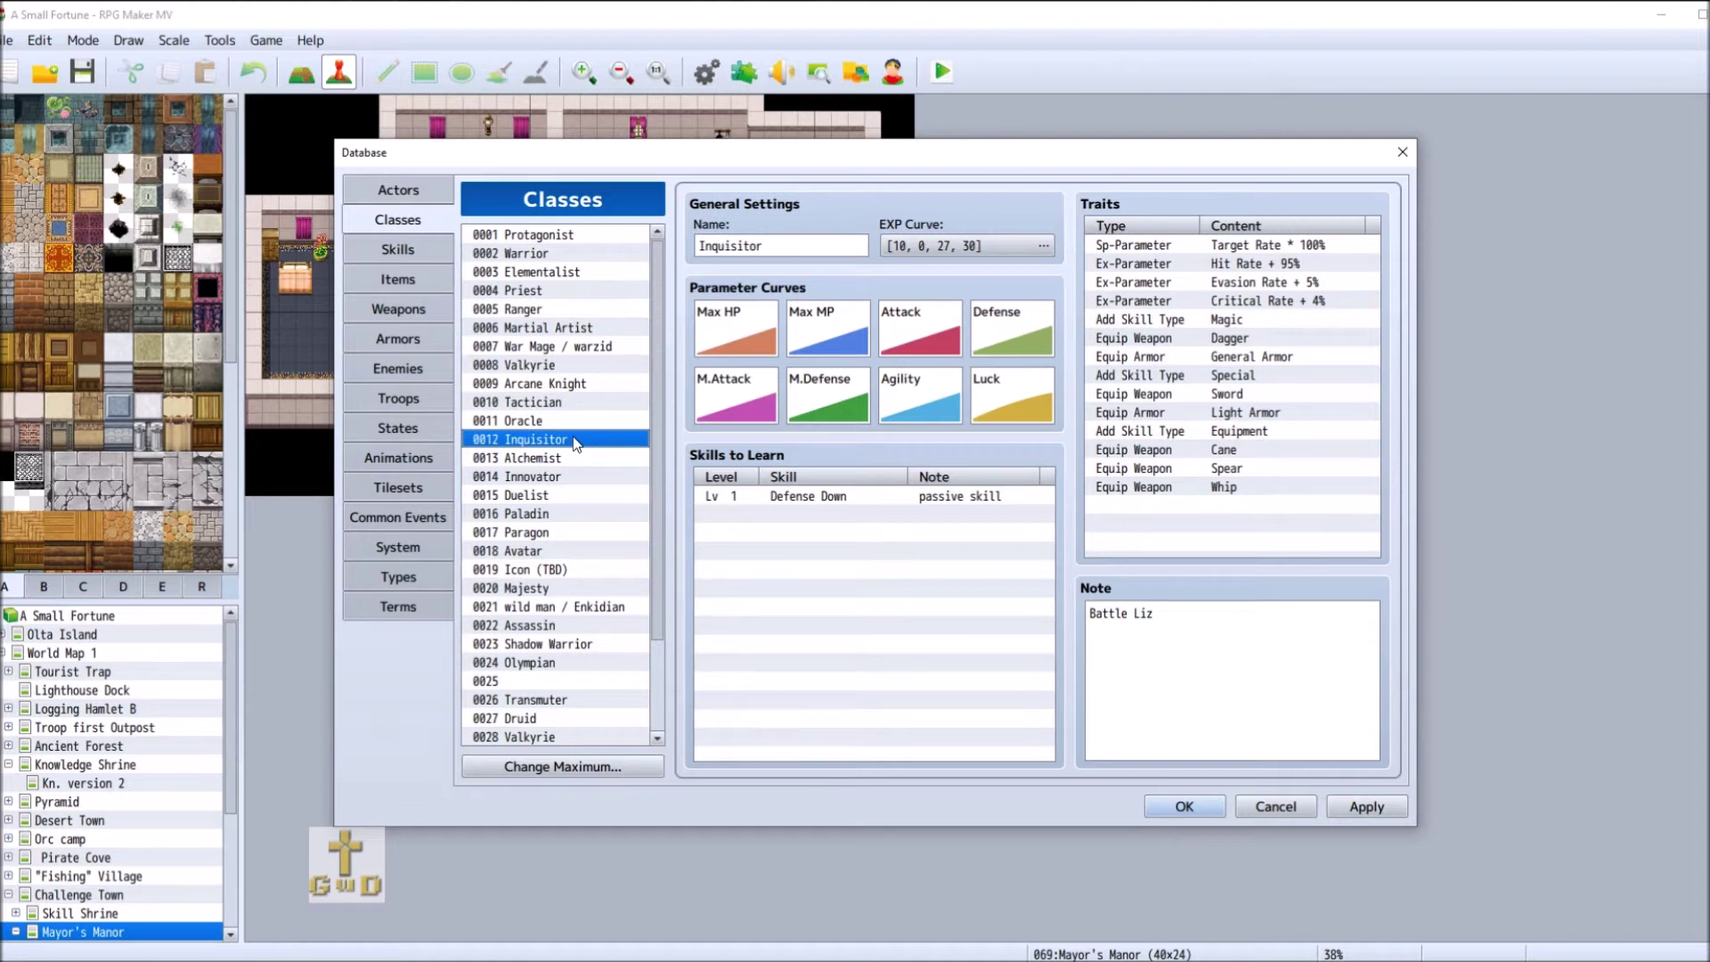
triple_click(1191, 612)
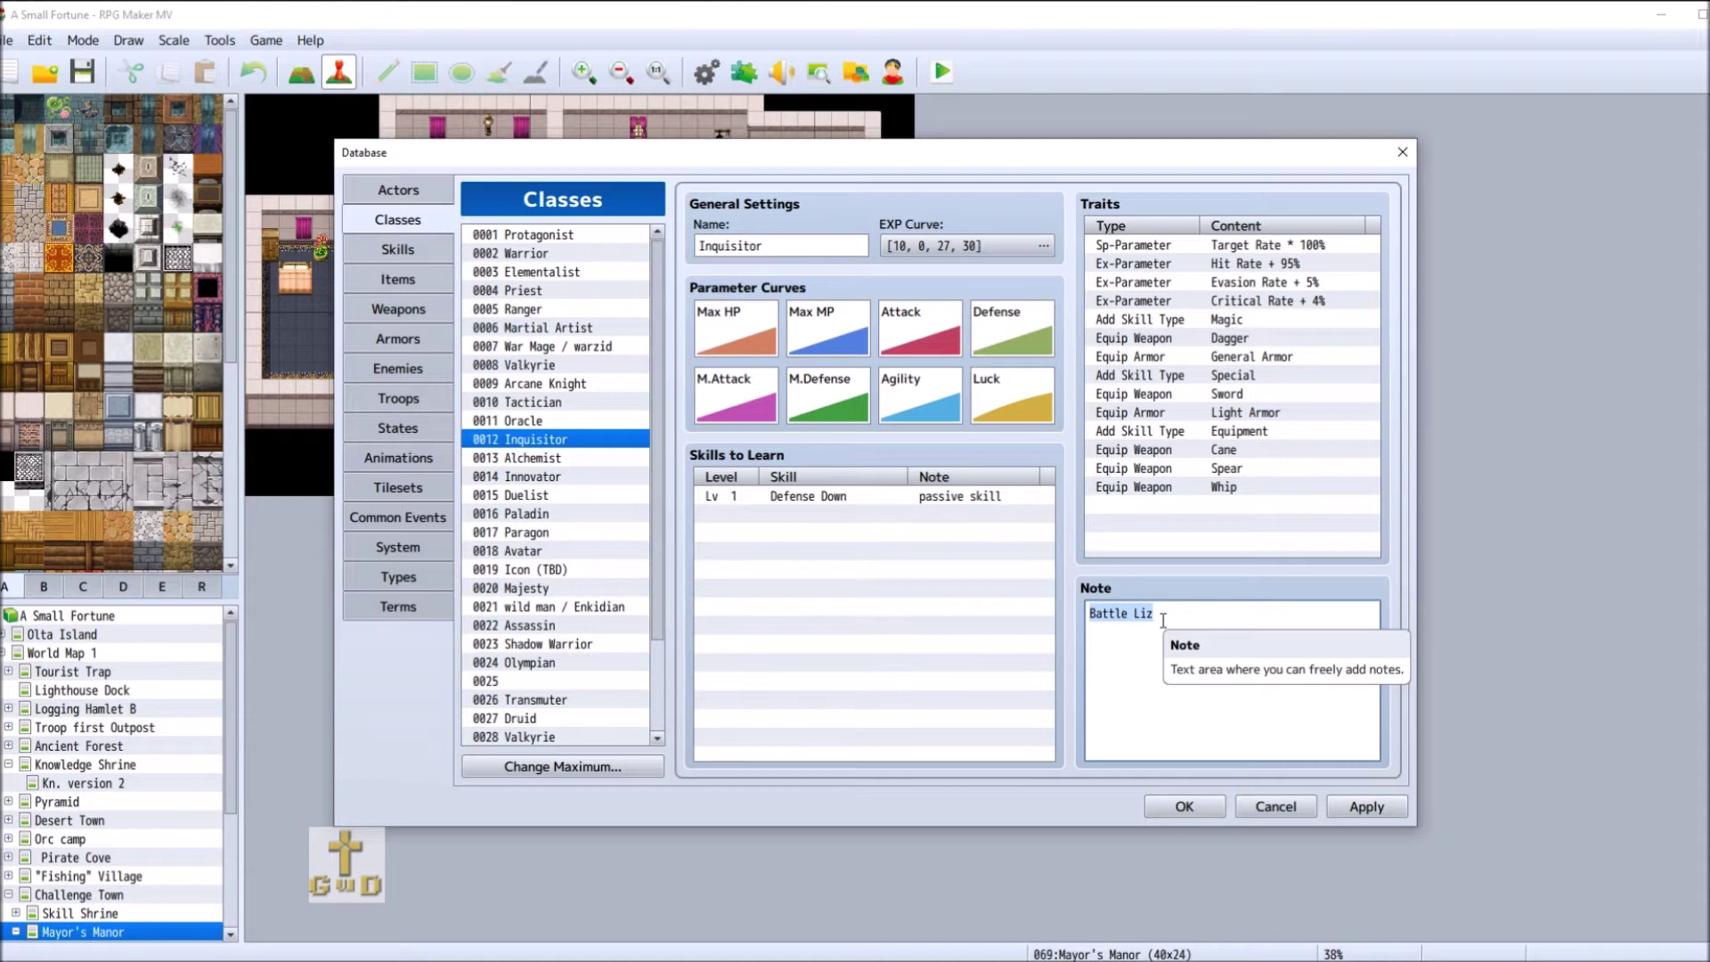
type("Faith Joan")
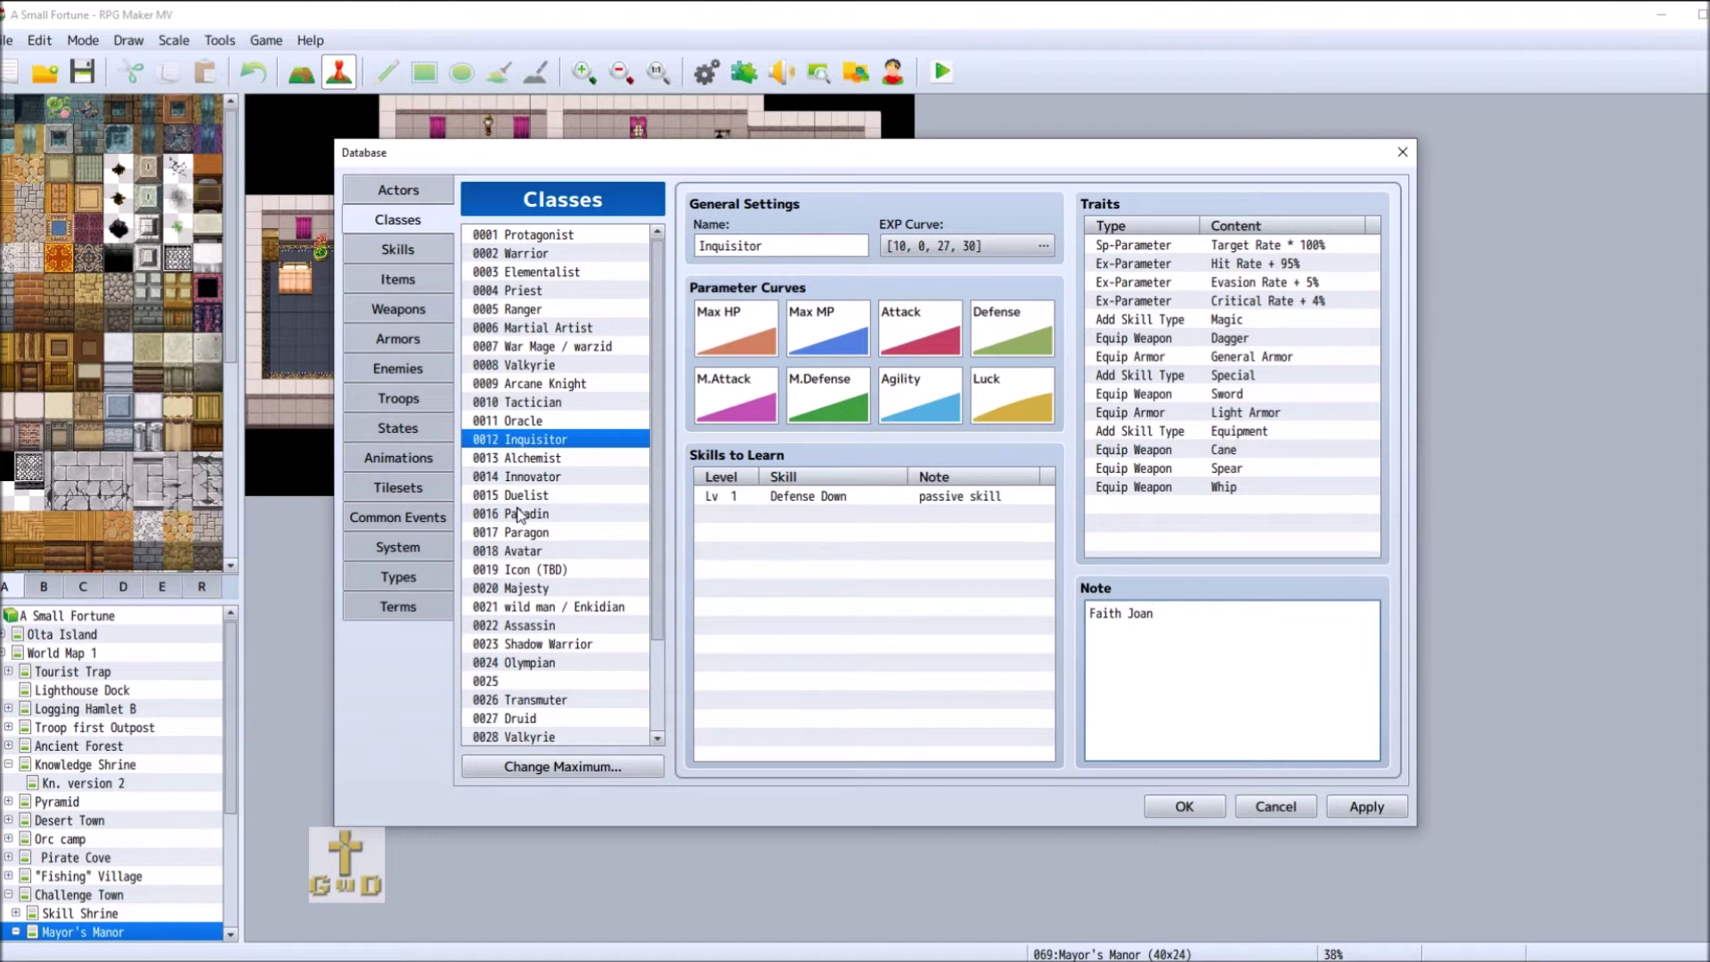
- Move the Inquisitor class from slot 0012 into the empty slot 0025, clearing slot 0012
right_click(563, 440)
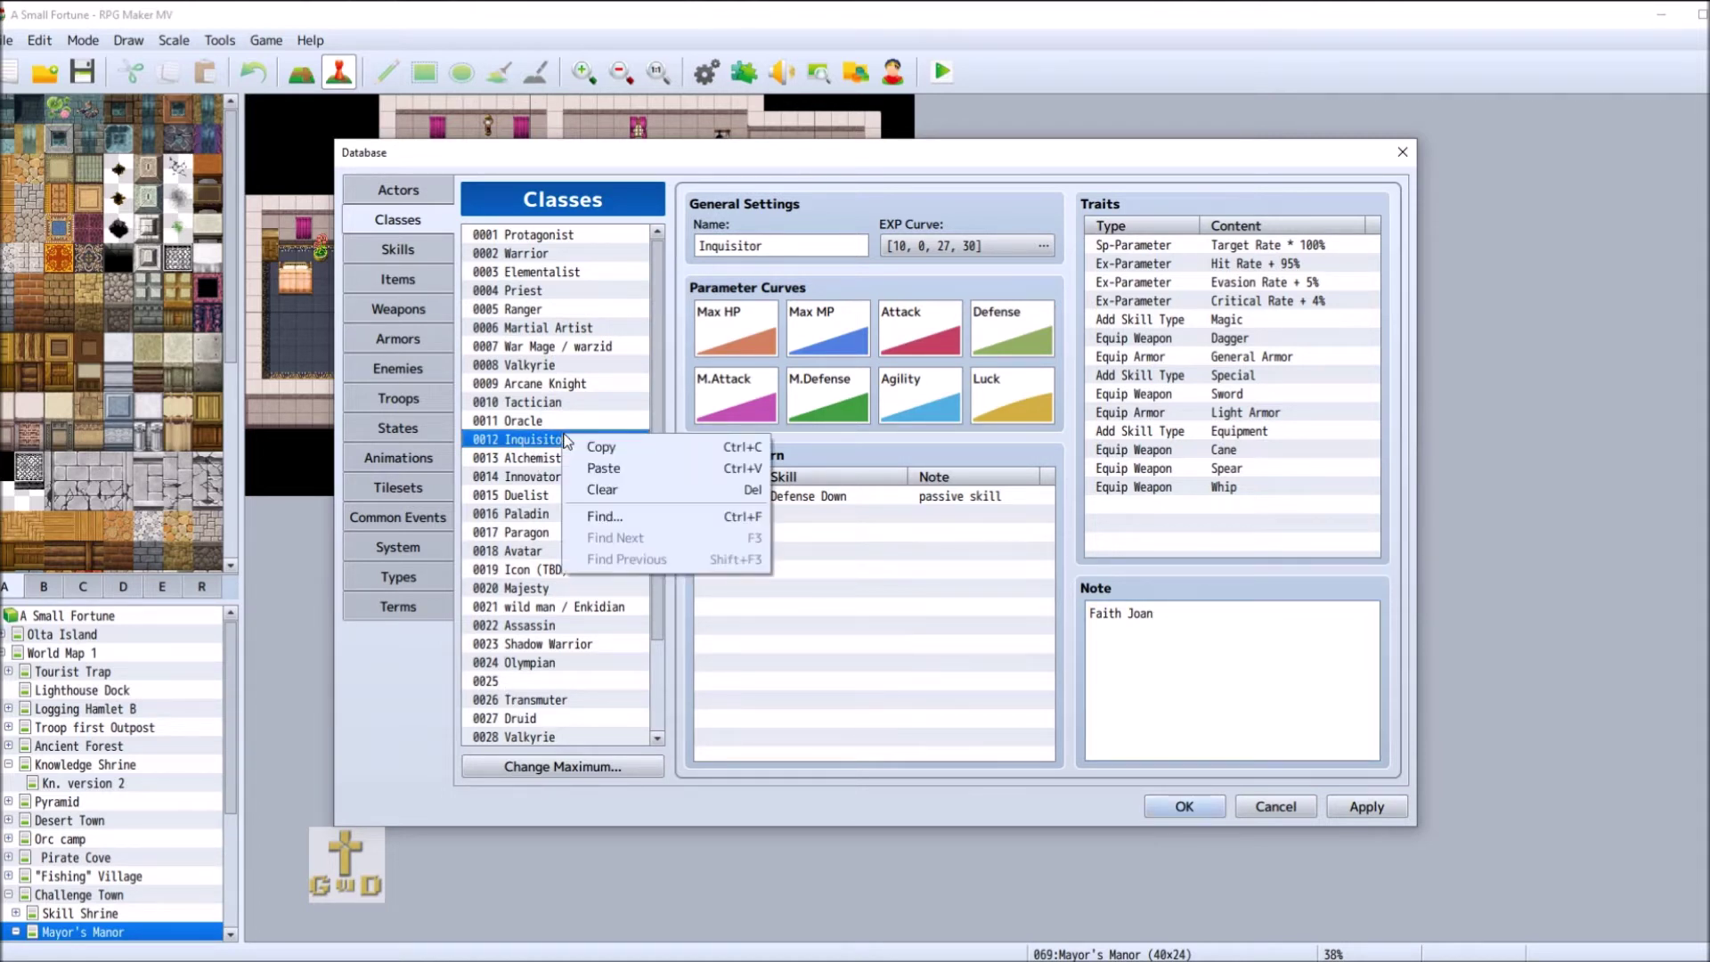
left_click(624, 451)
left_click(548, 681)
right_click(549, 682)
left_click(622, 714)
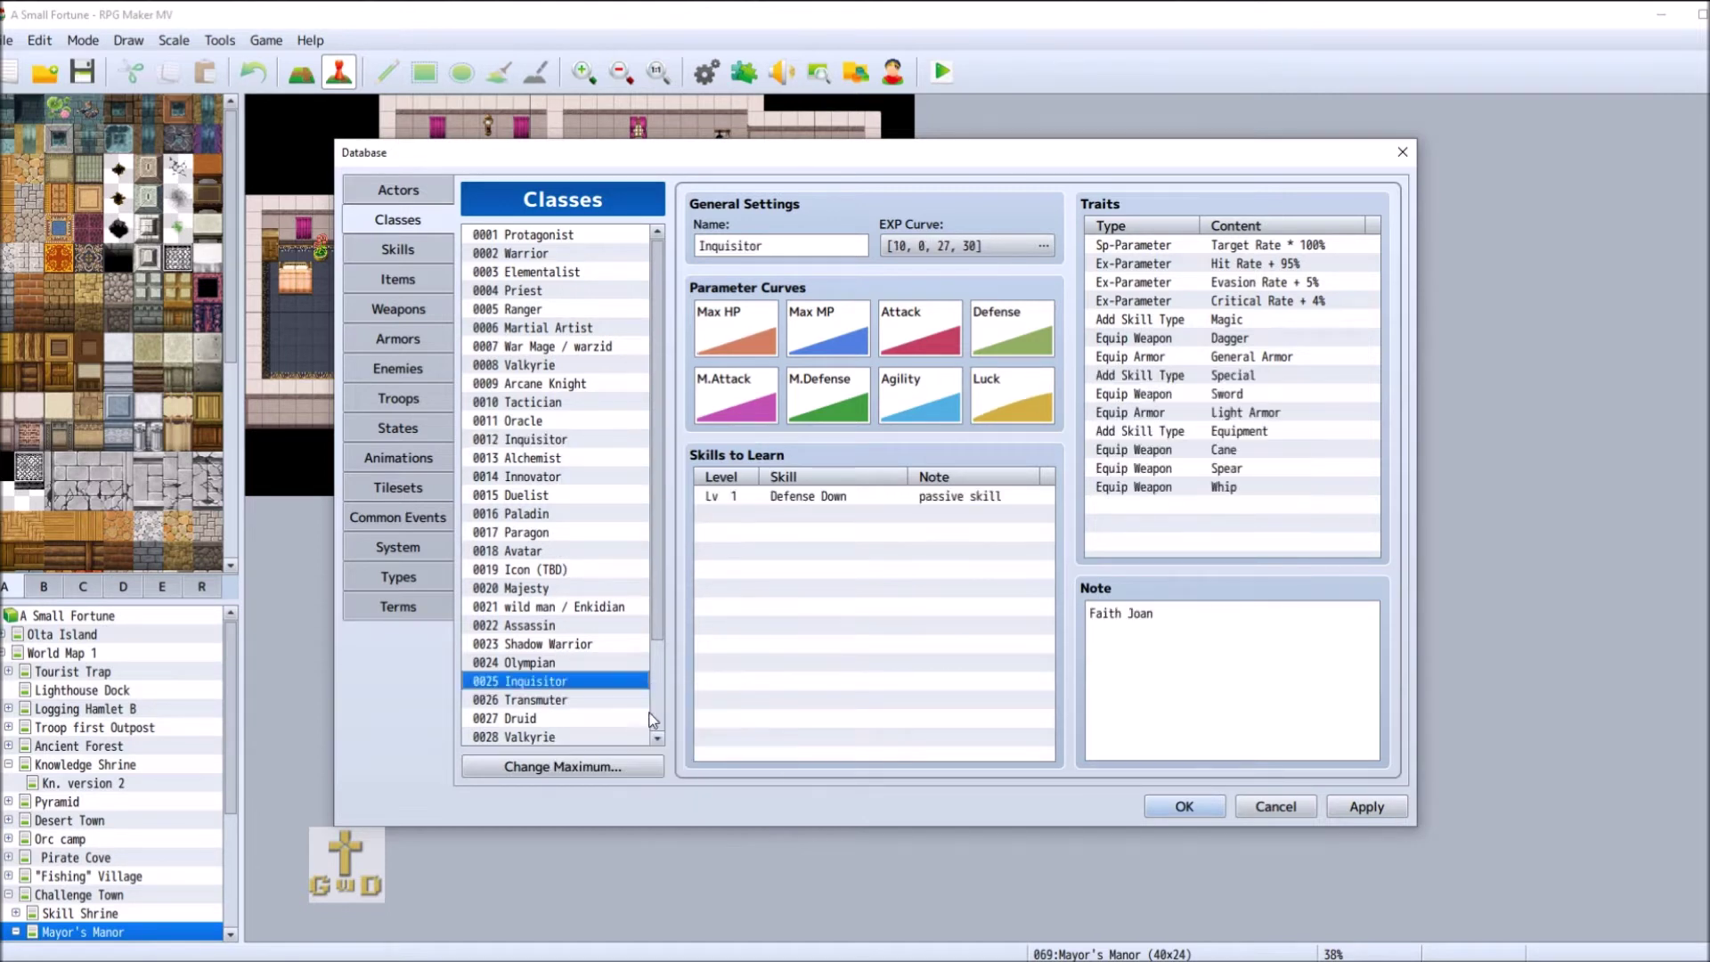
right_click(570, 436)
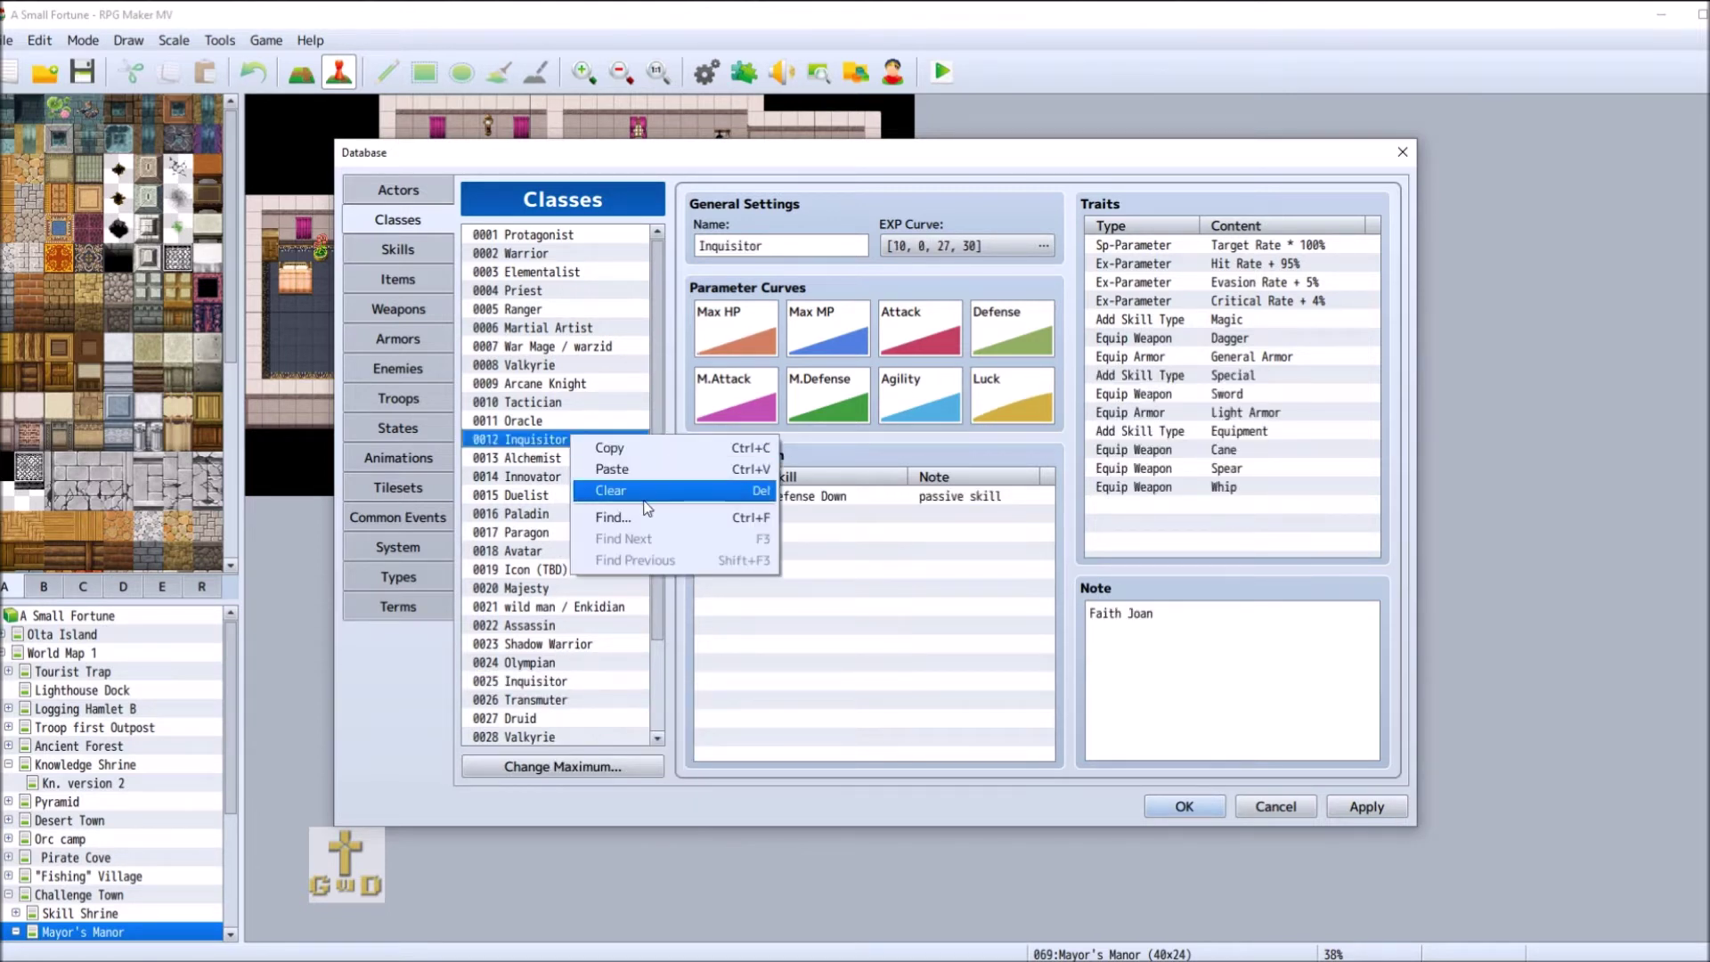
left_click(588, 493)
- Review the notes and settings of the Tactician, Oracle and Arcane Knight classes
left_click(570, 406)
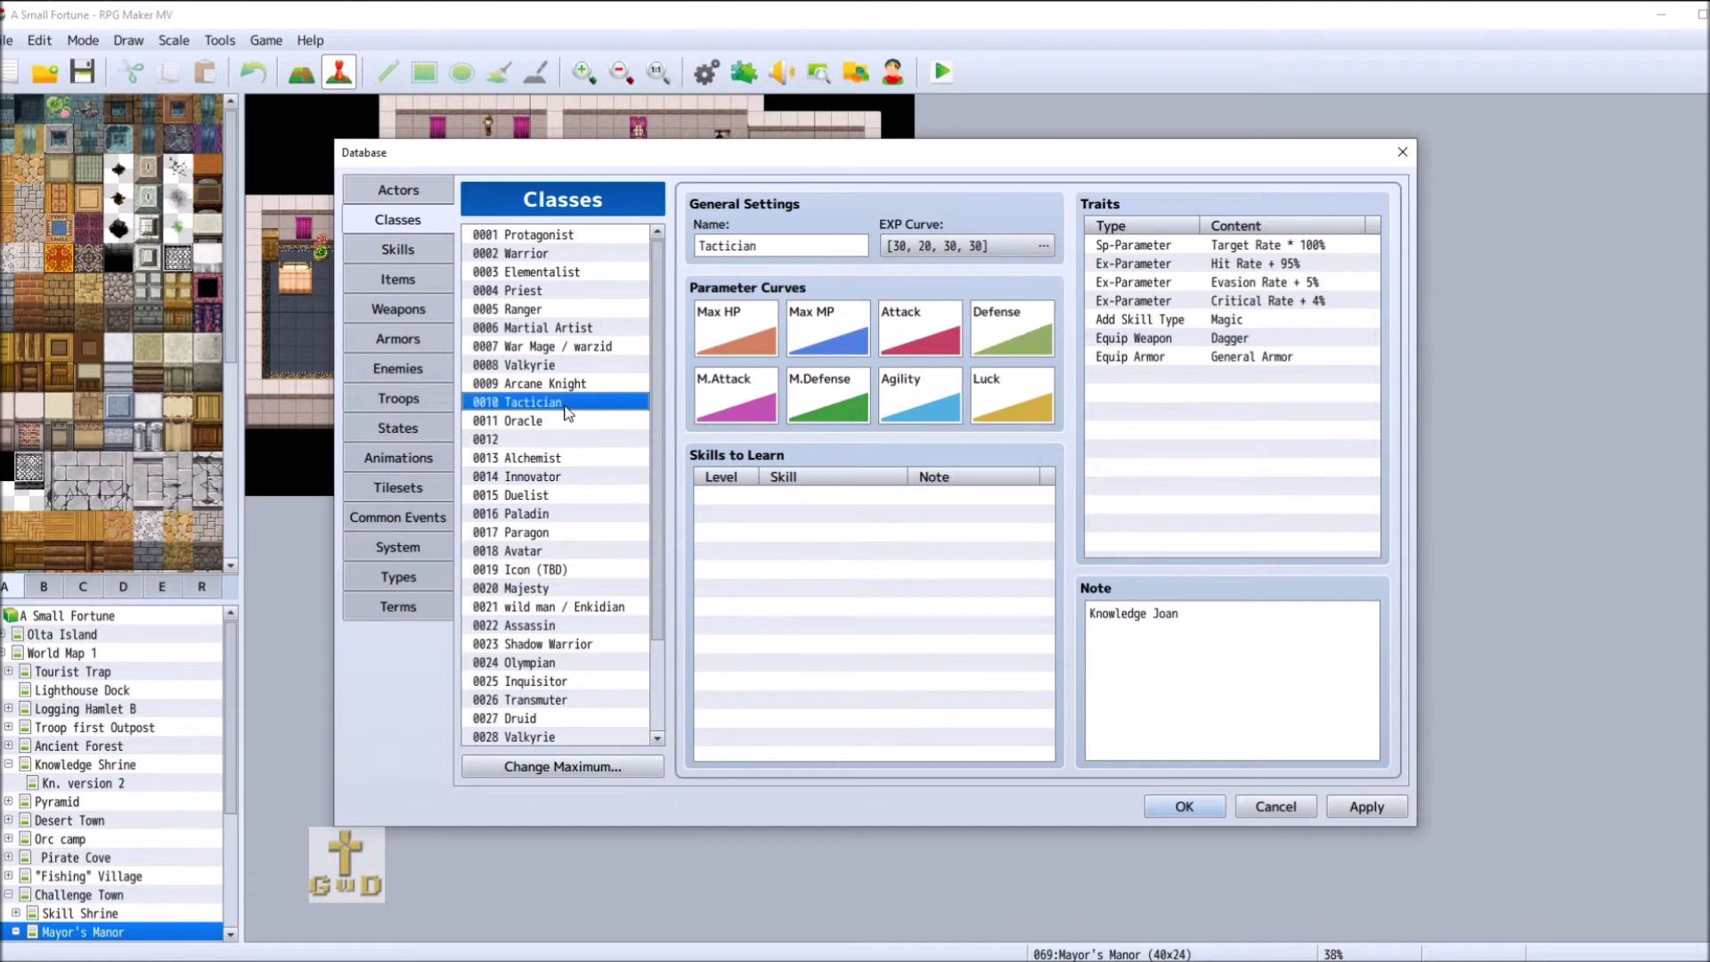
left_click(571, 418)
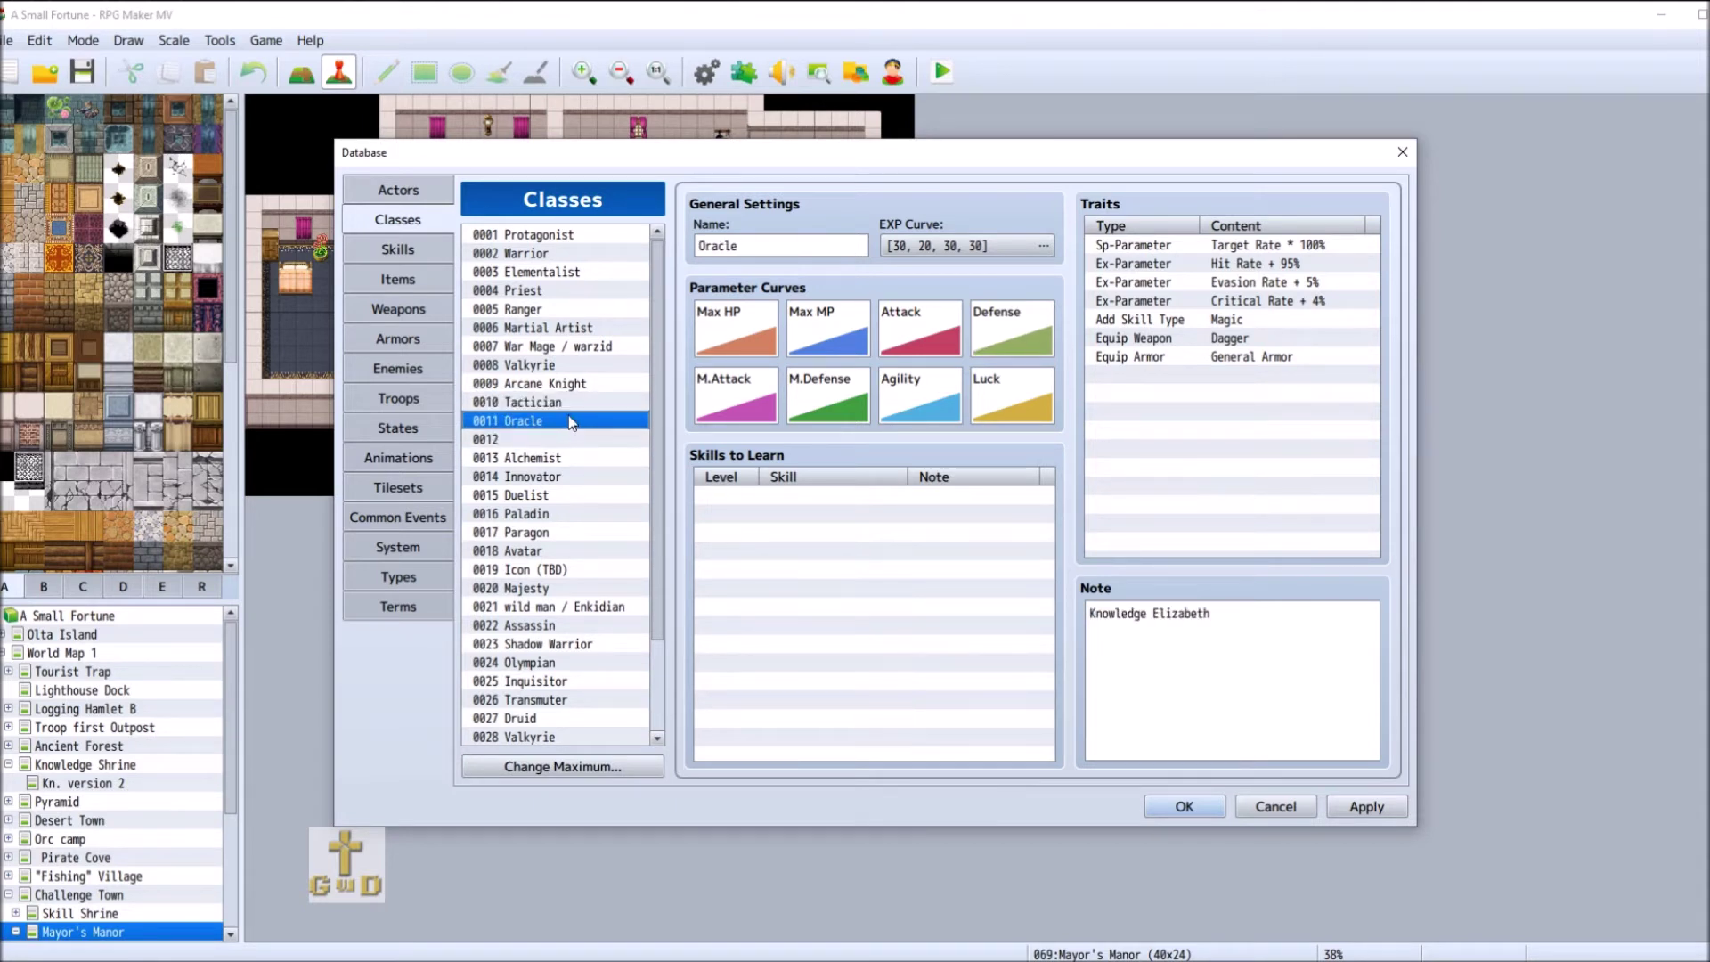
left_click(564, 402)
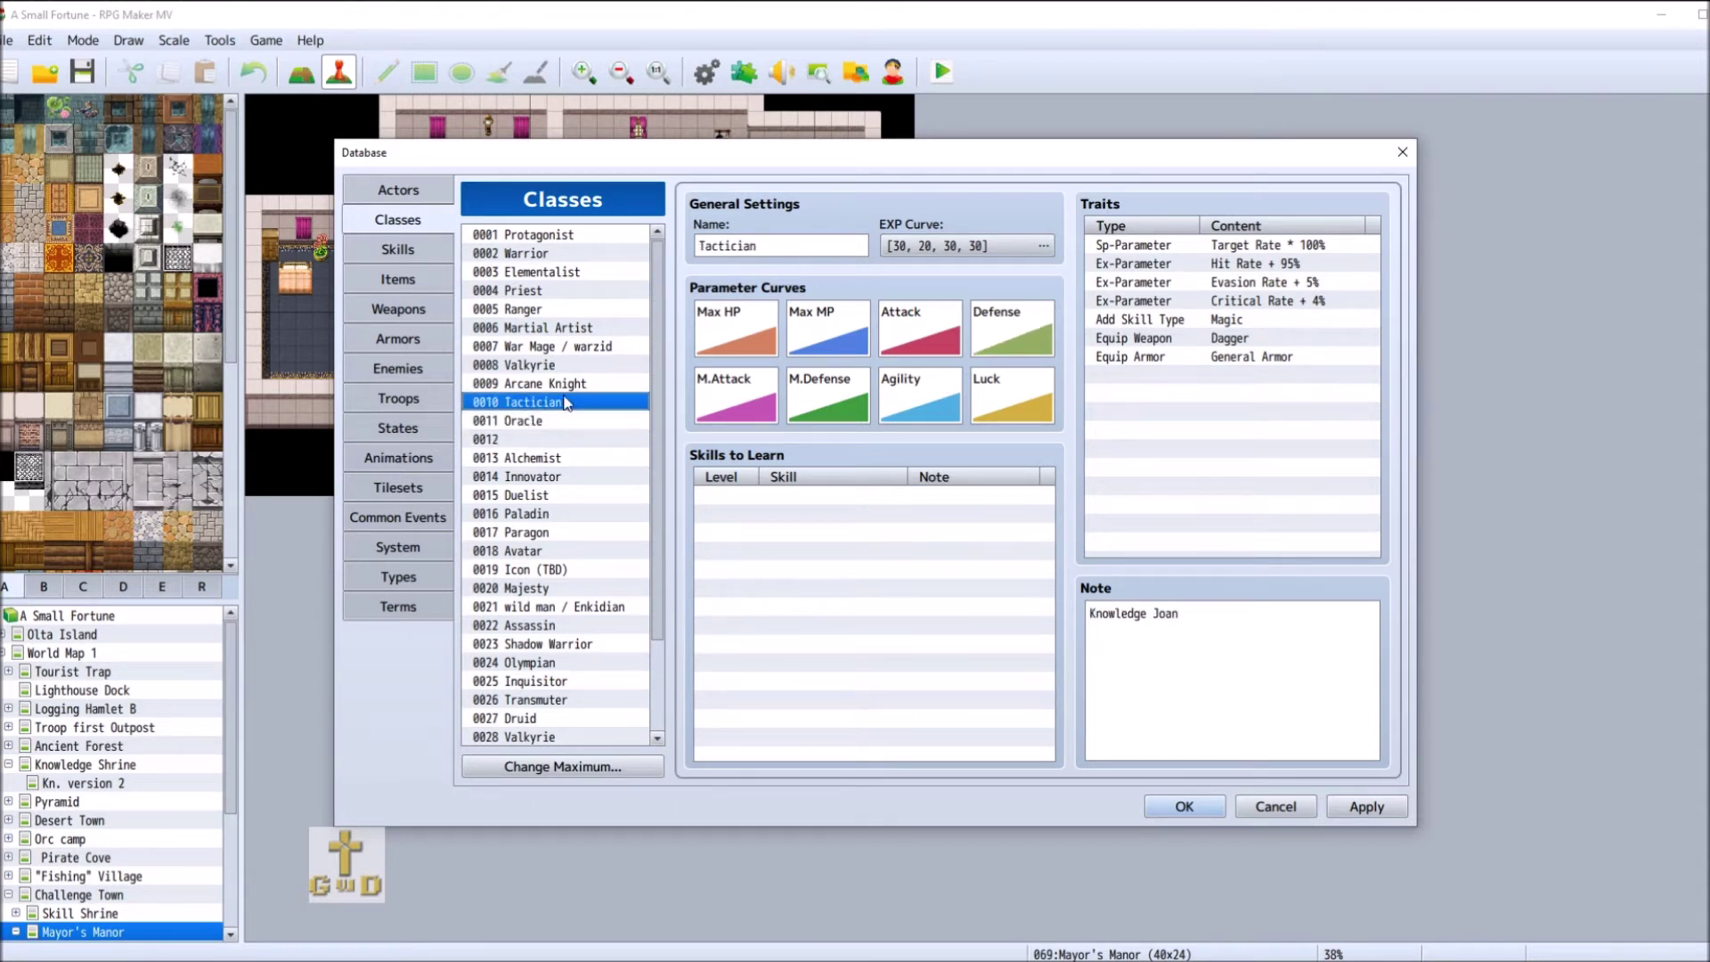
left_click(571, 385)
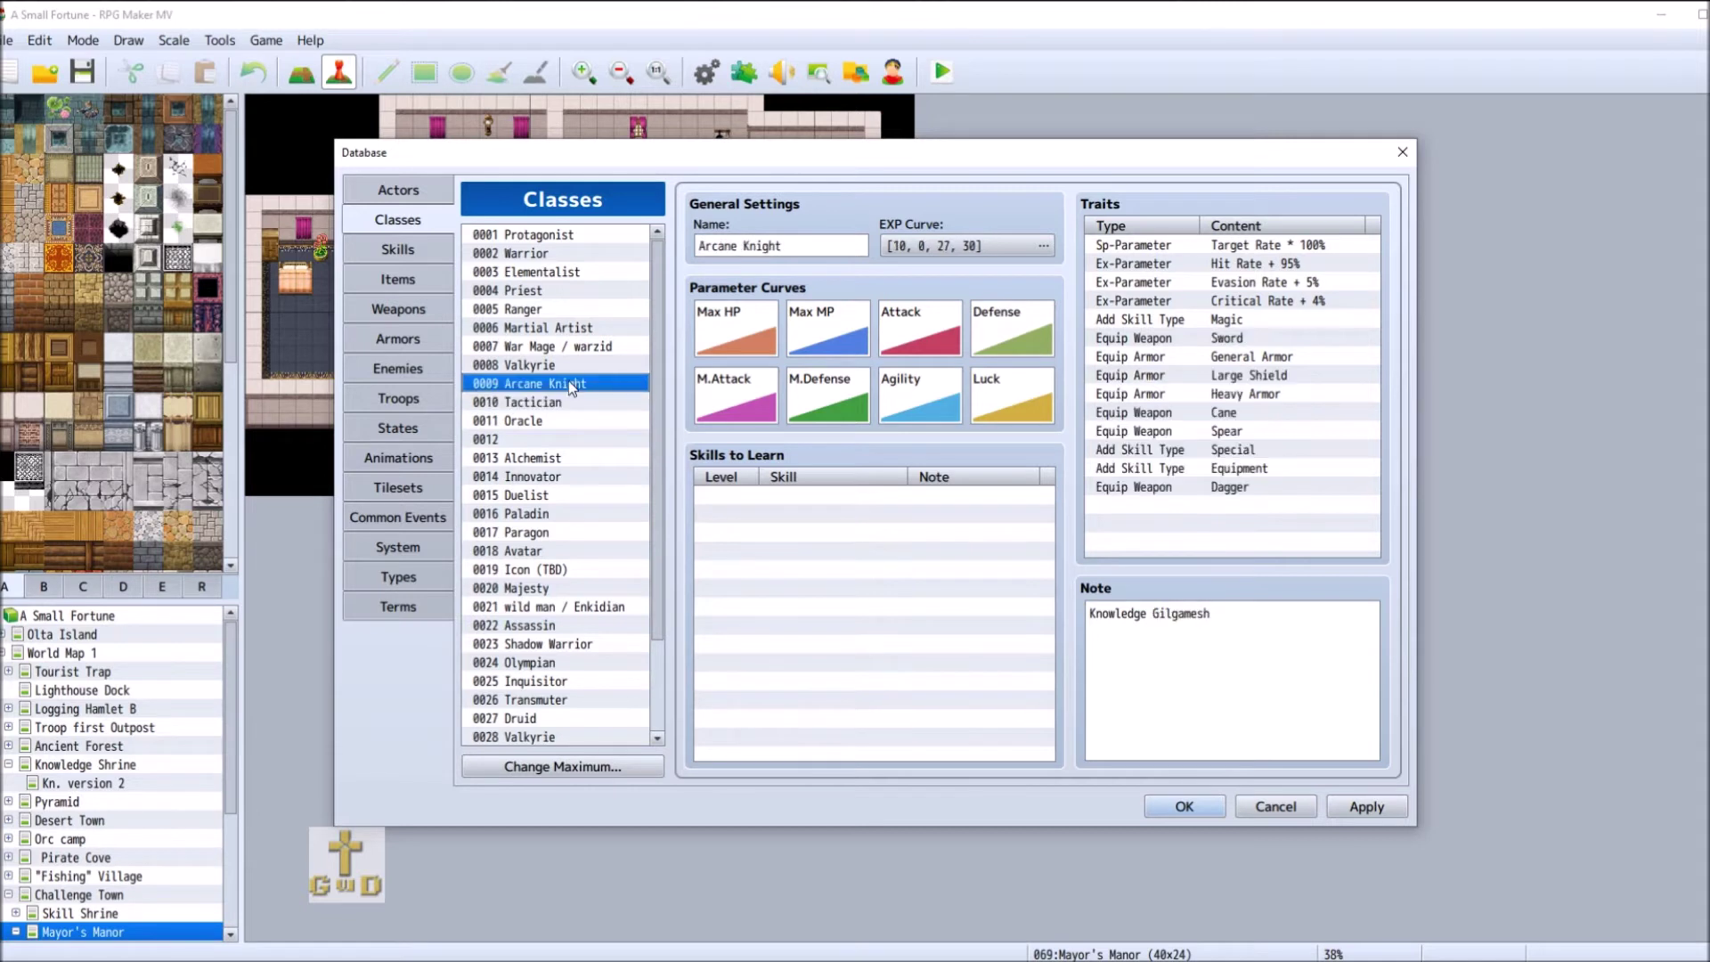
- Add the note "Battle Elizabeth" to the Valkyrie class in slot 0008
left_click(571, 369)
left_click(1262, 654)
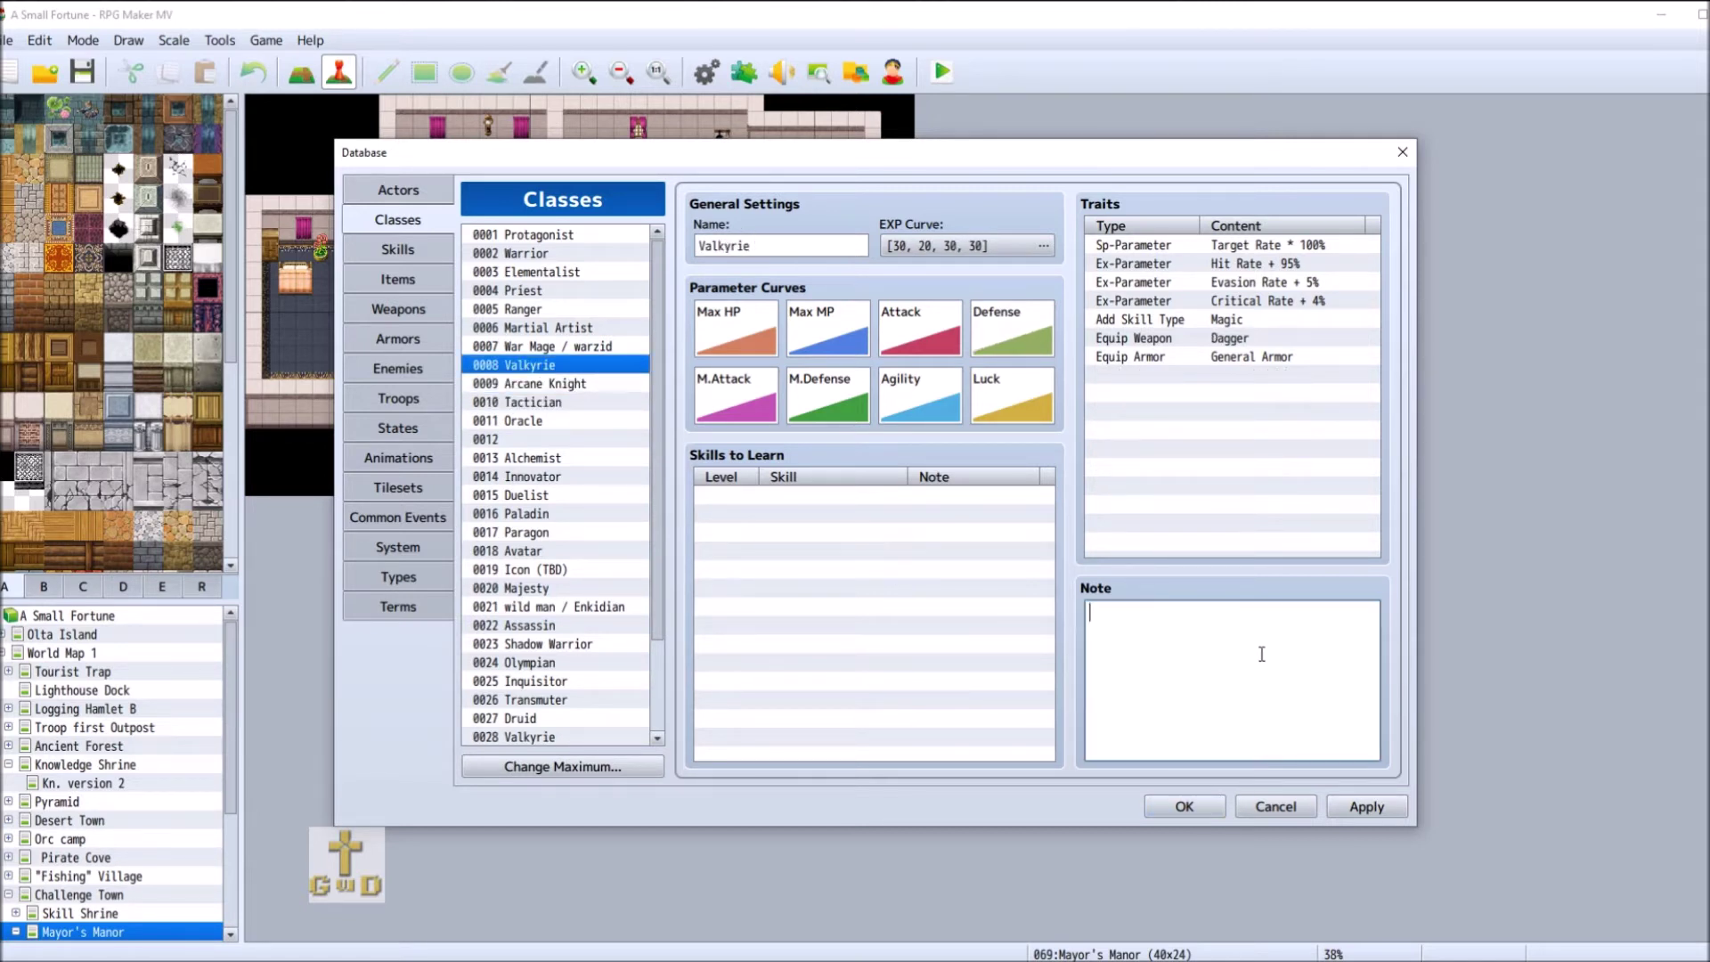
type("Battle Elizabeth")
- Move the Duelist class from slot 0015 into the empty slot 0012, clearing slot 0015
left_click(561, 437)
left_click(560, 458)
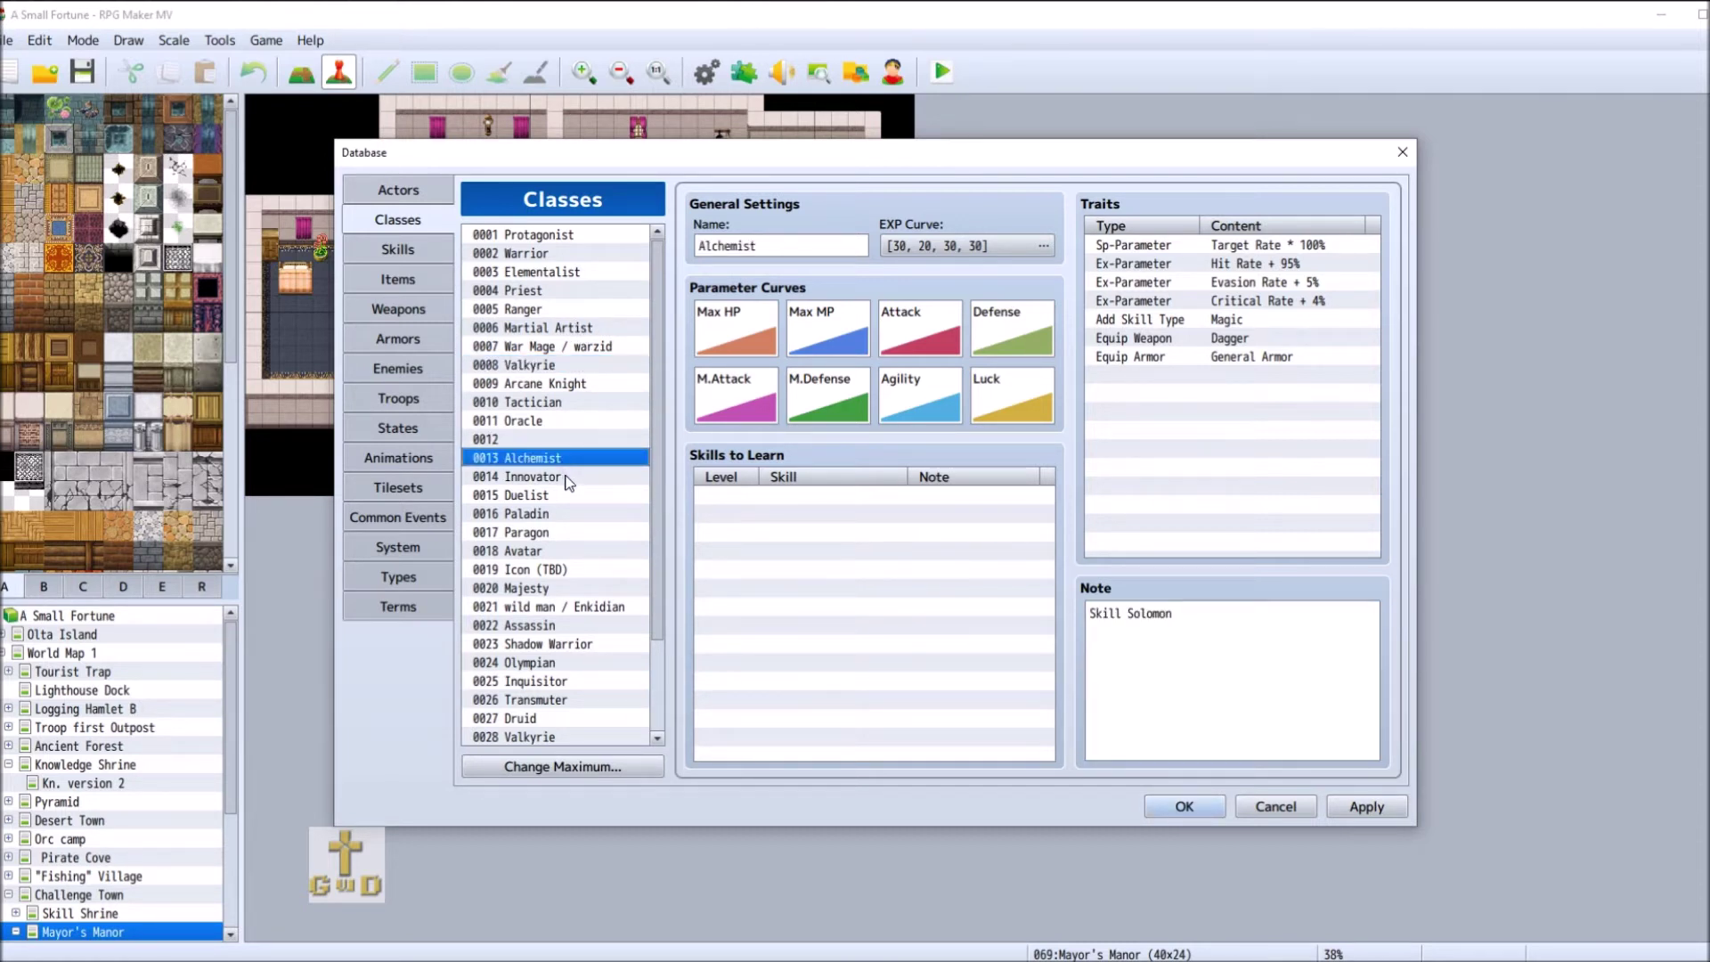
left_click(568, 442)
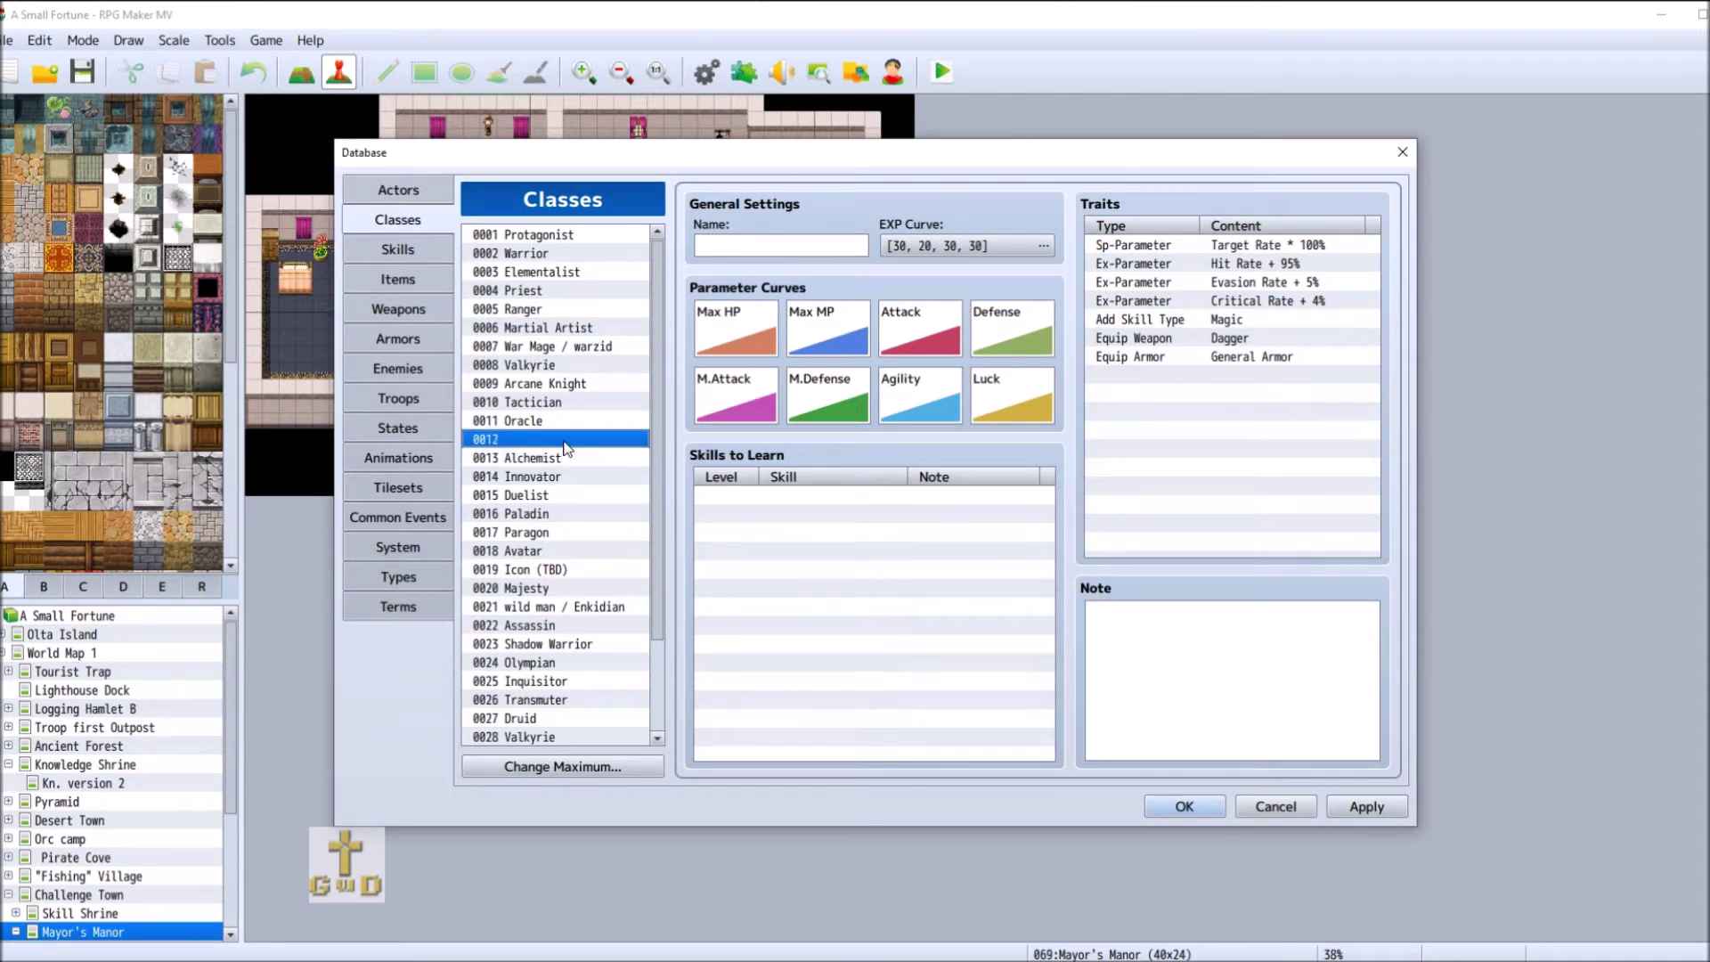
right_click(572, 493)
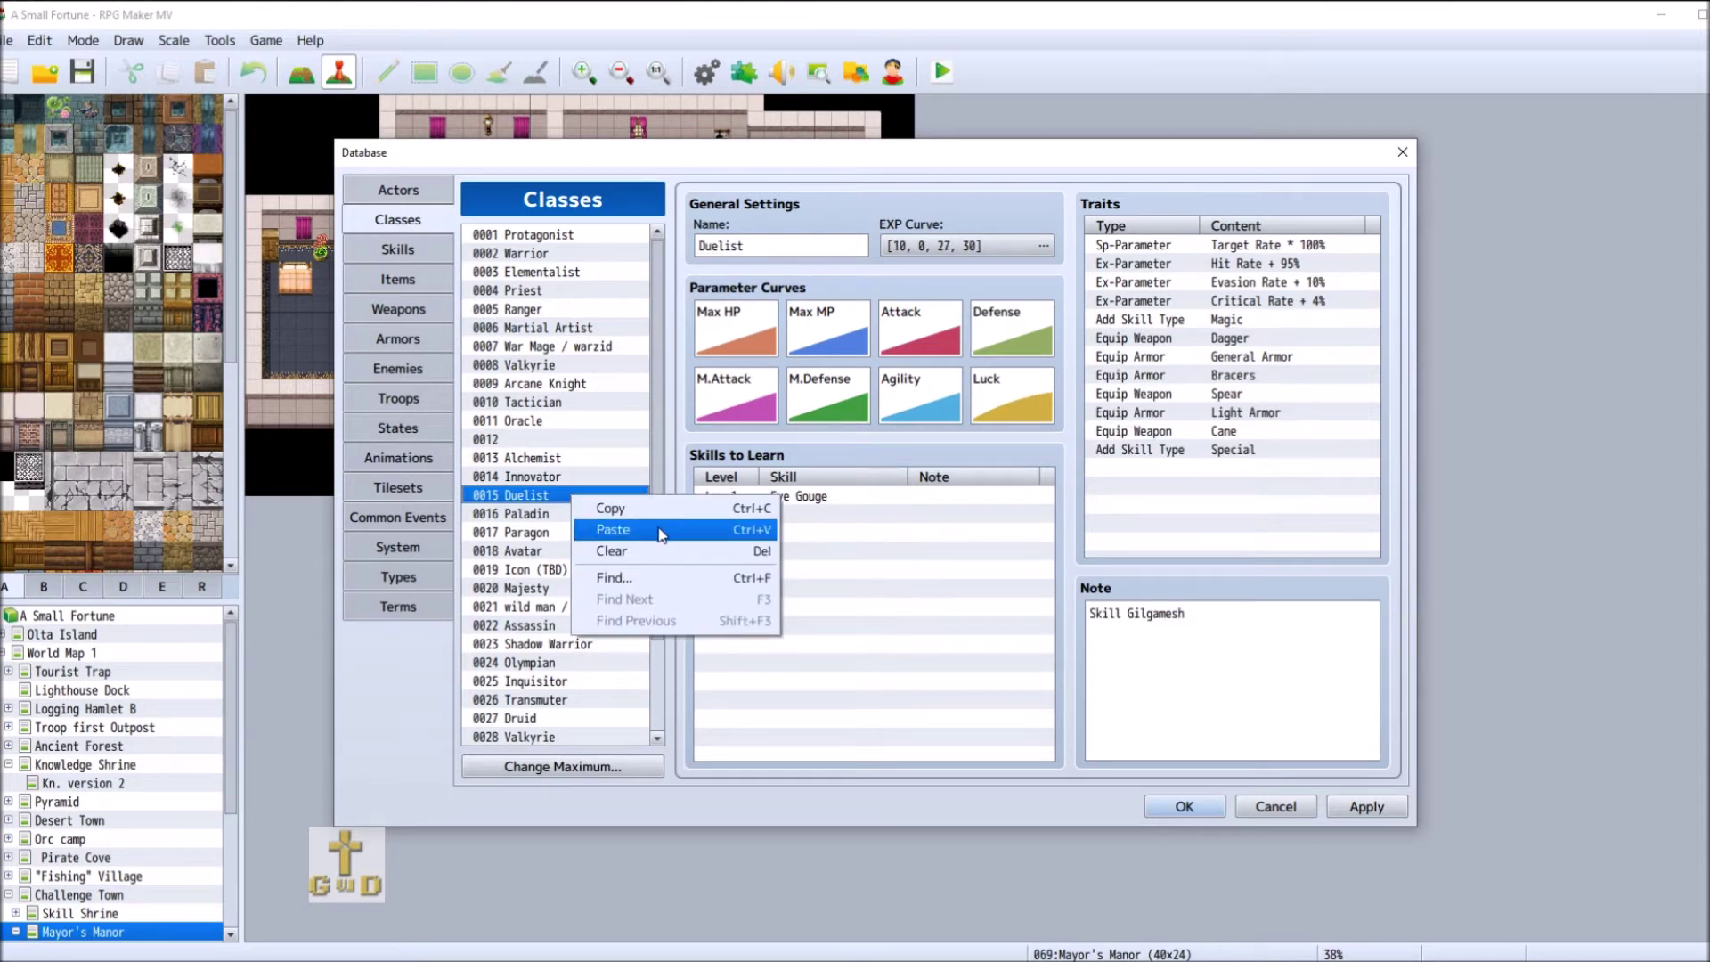
left_click(626, 508)
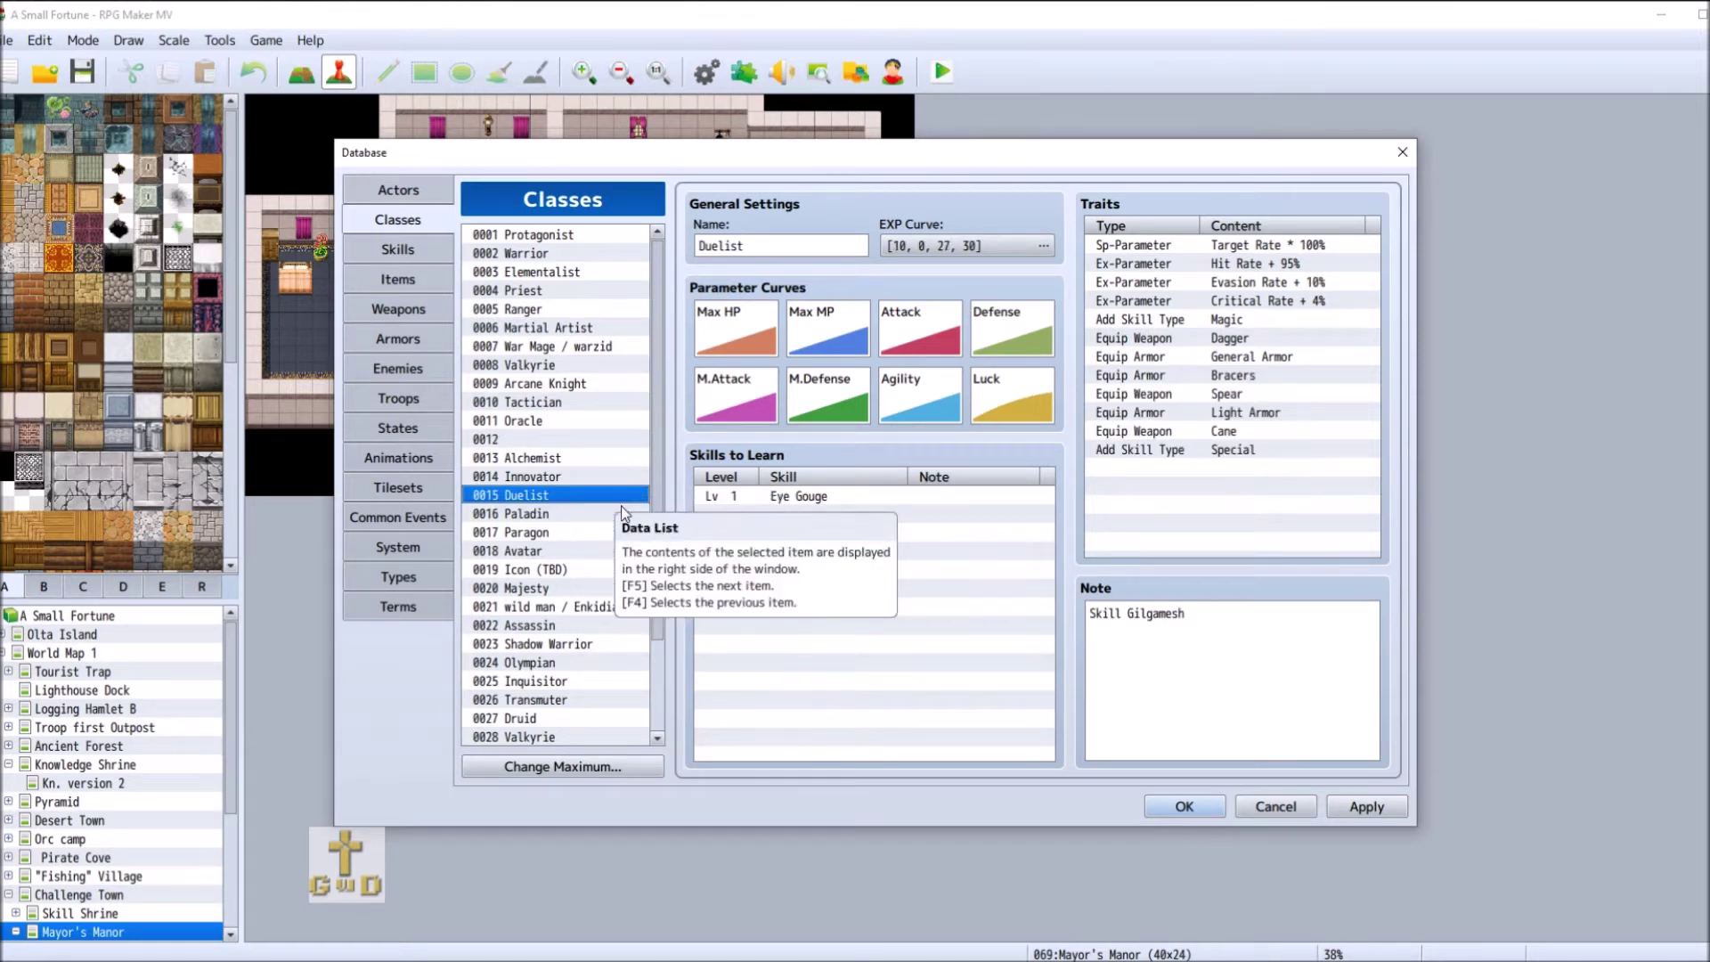
left_click(548, 439)
right_click(554, 440)
left_click(596, 465)
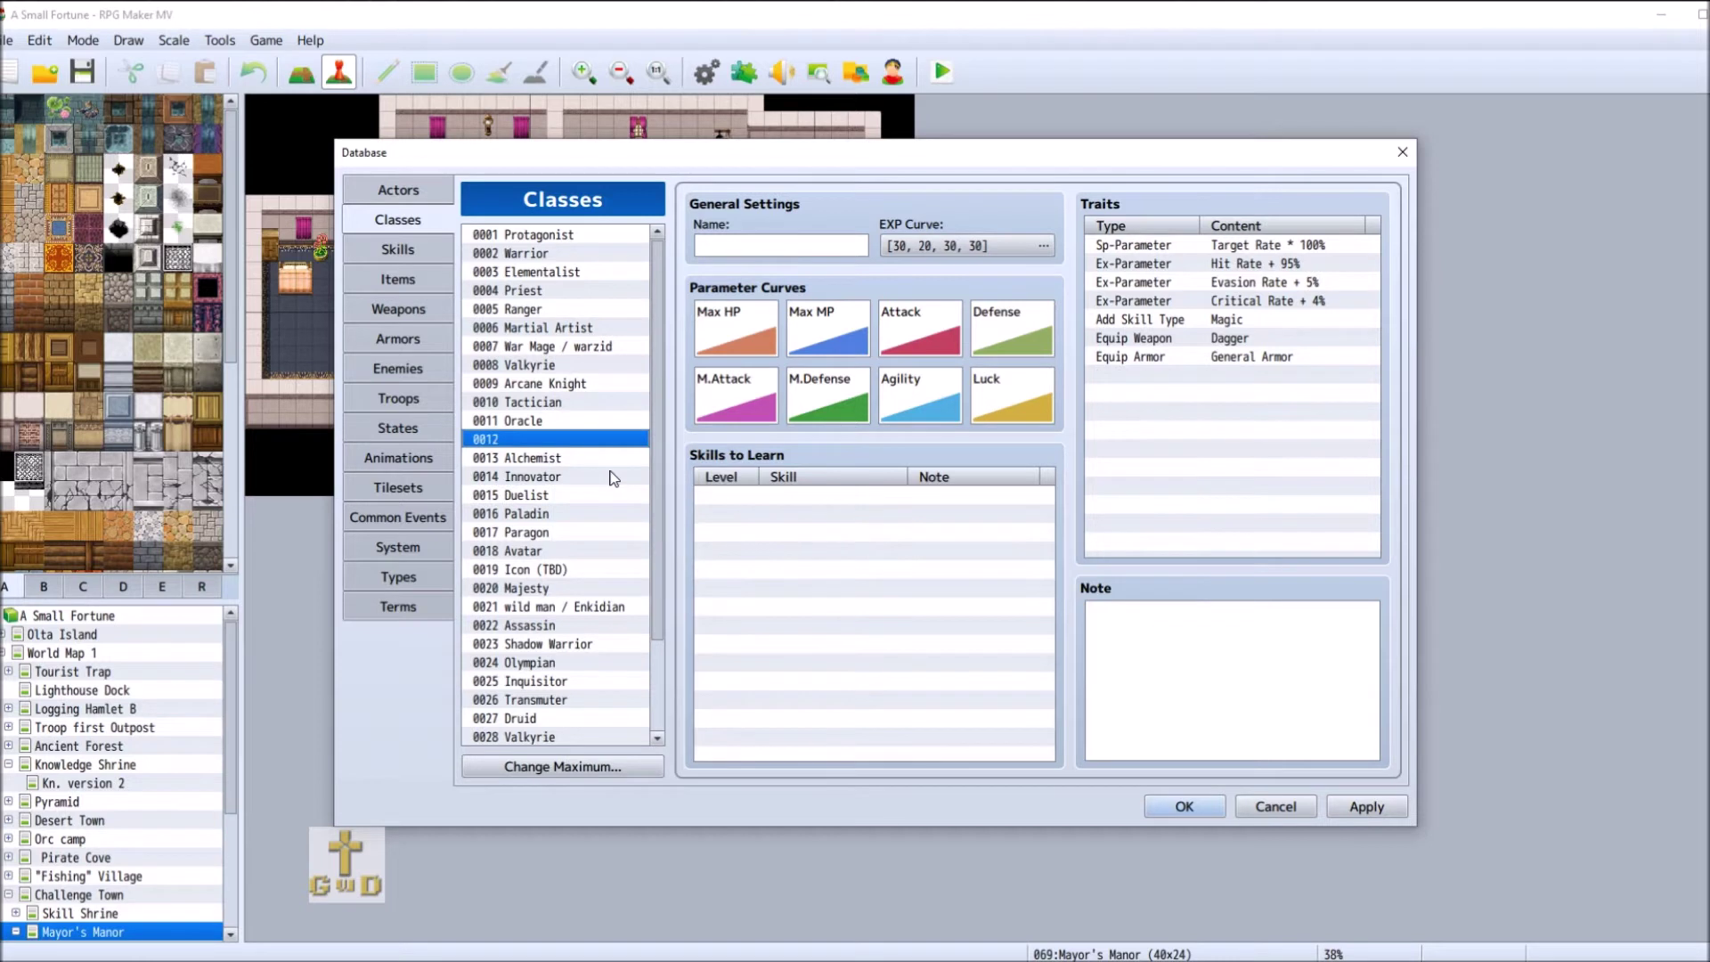
left_click(571, 496)
right_click(561, 493)
left_click(761, 535)
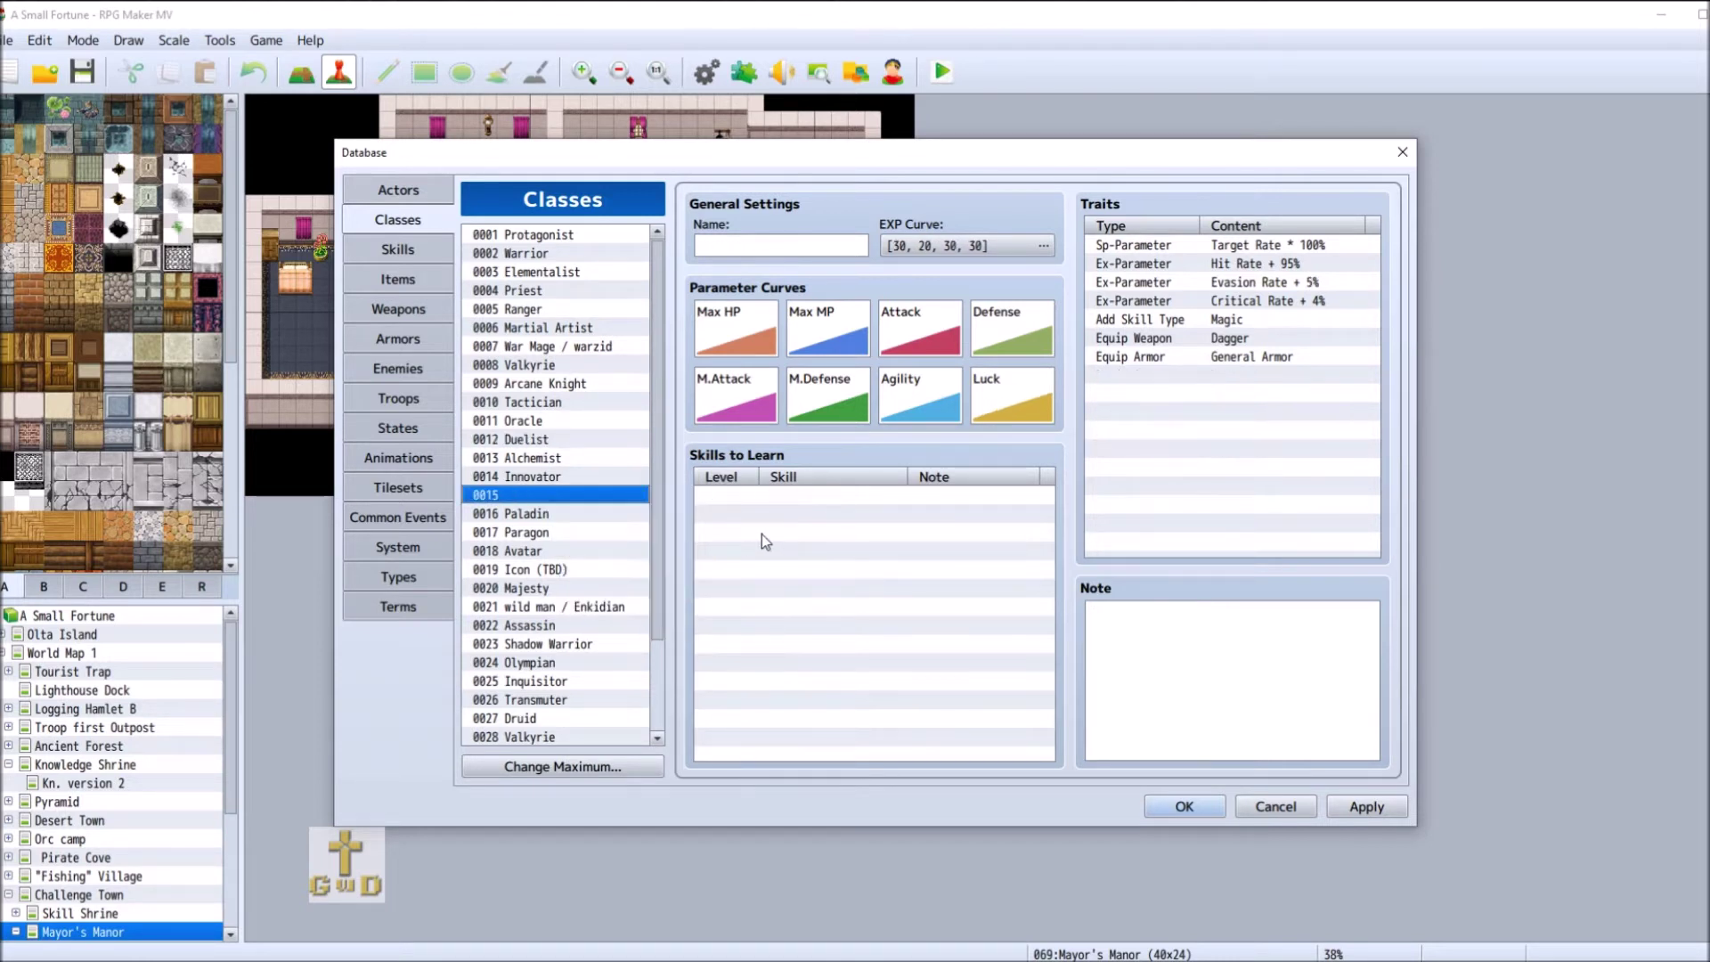
- Check the Duelist, Alchemist and Inquisitor classes, and paste the Paladin class into the empty slot 0015
left_click(574, 440)
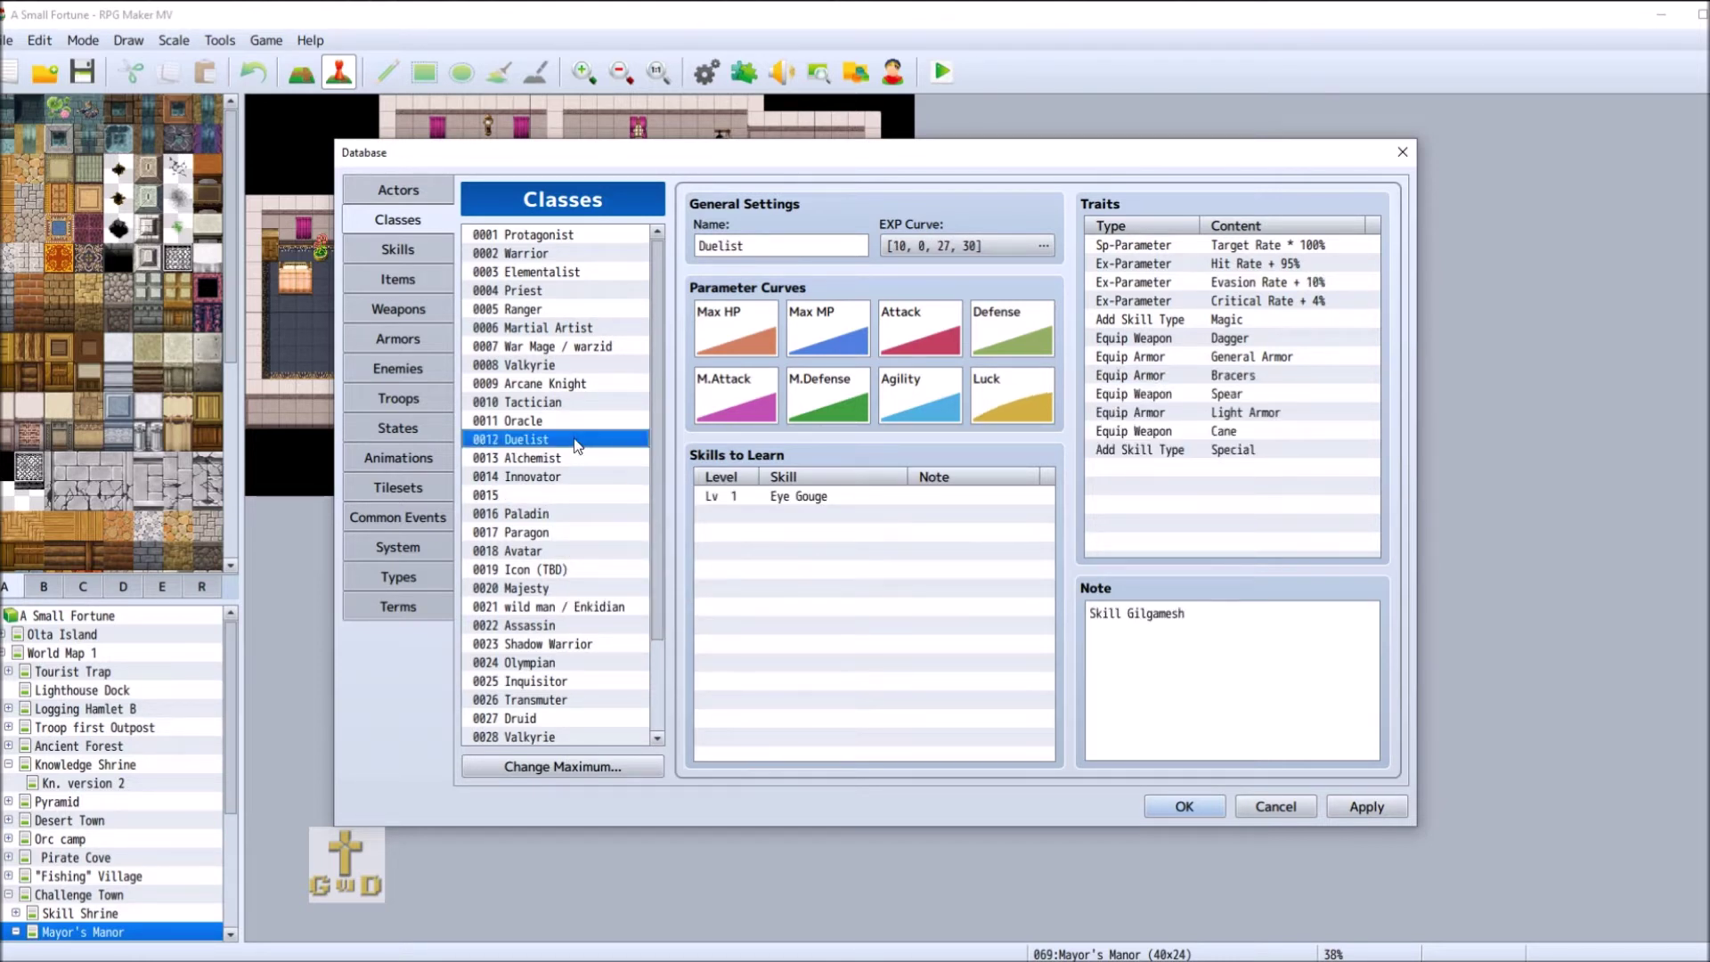
left_click(575, 458)
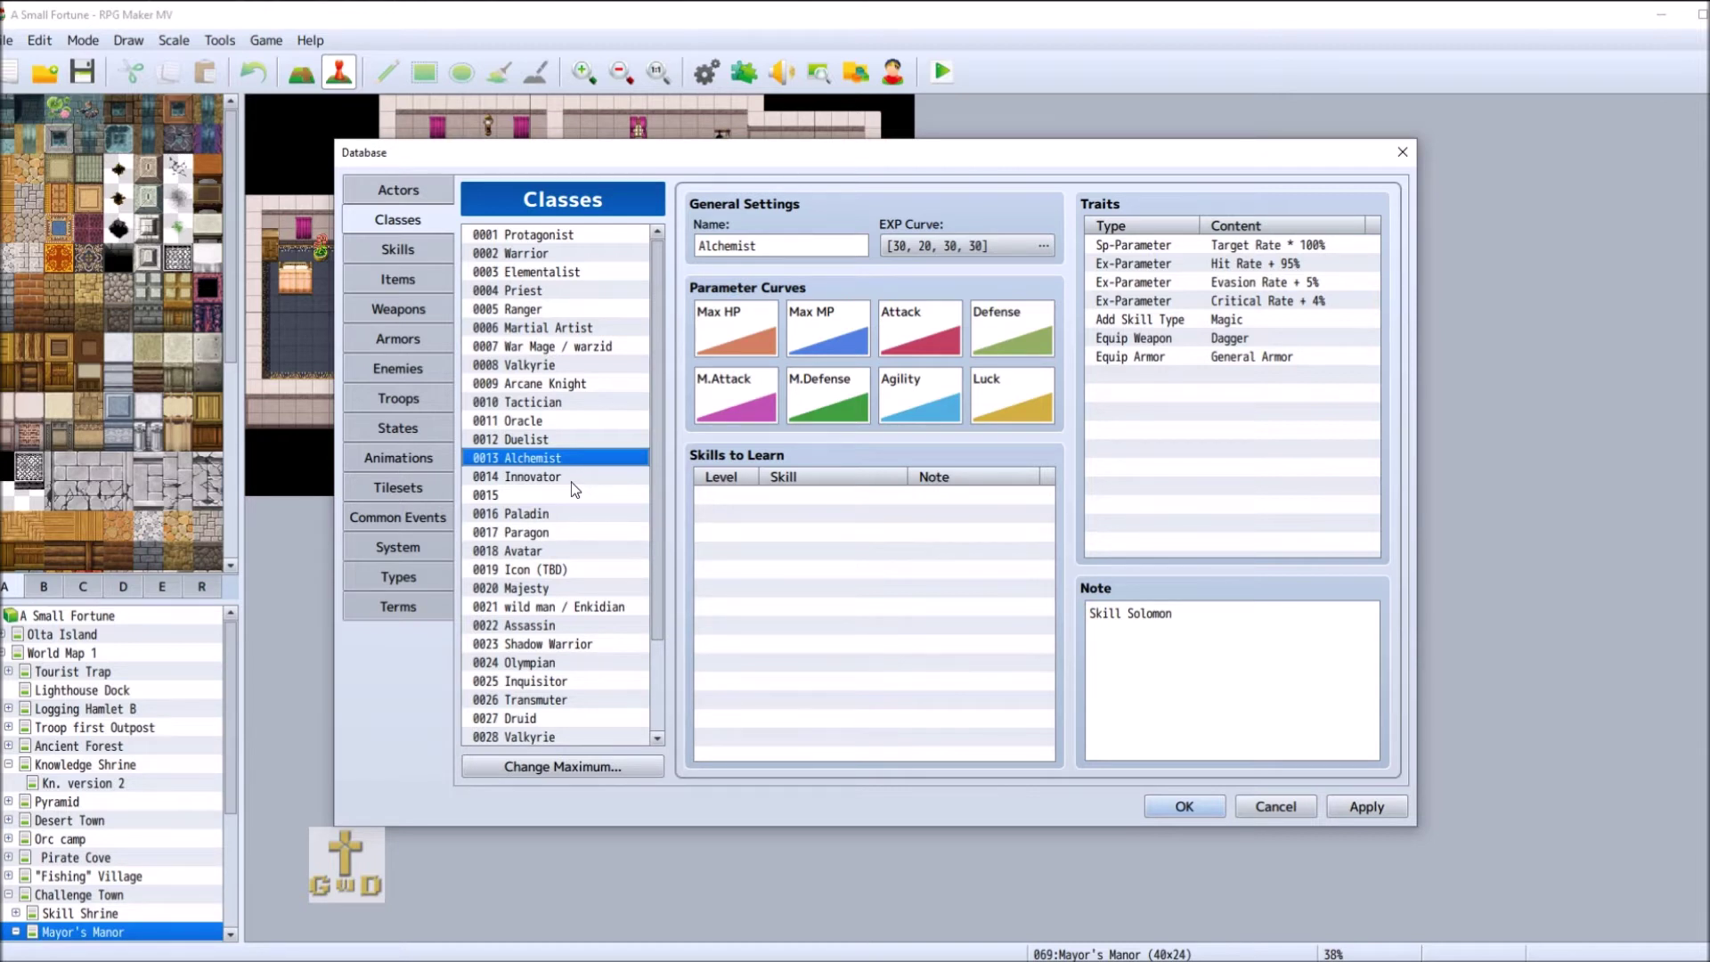
left_click(579, 681)
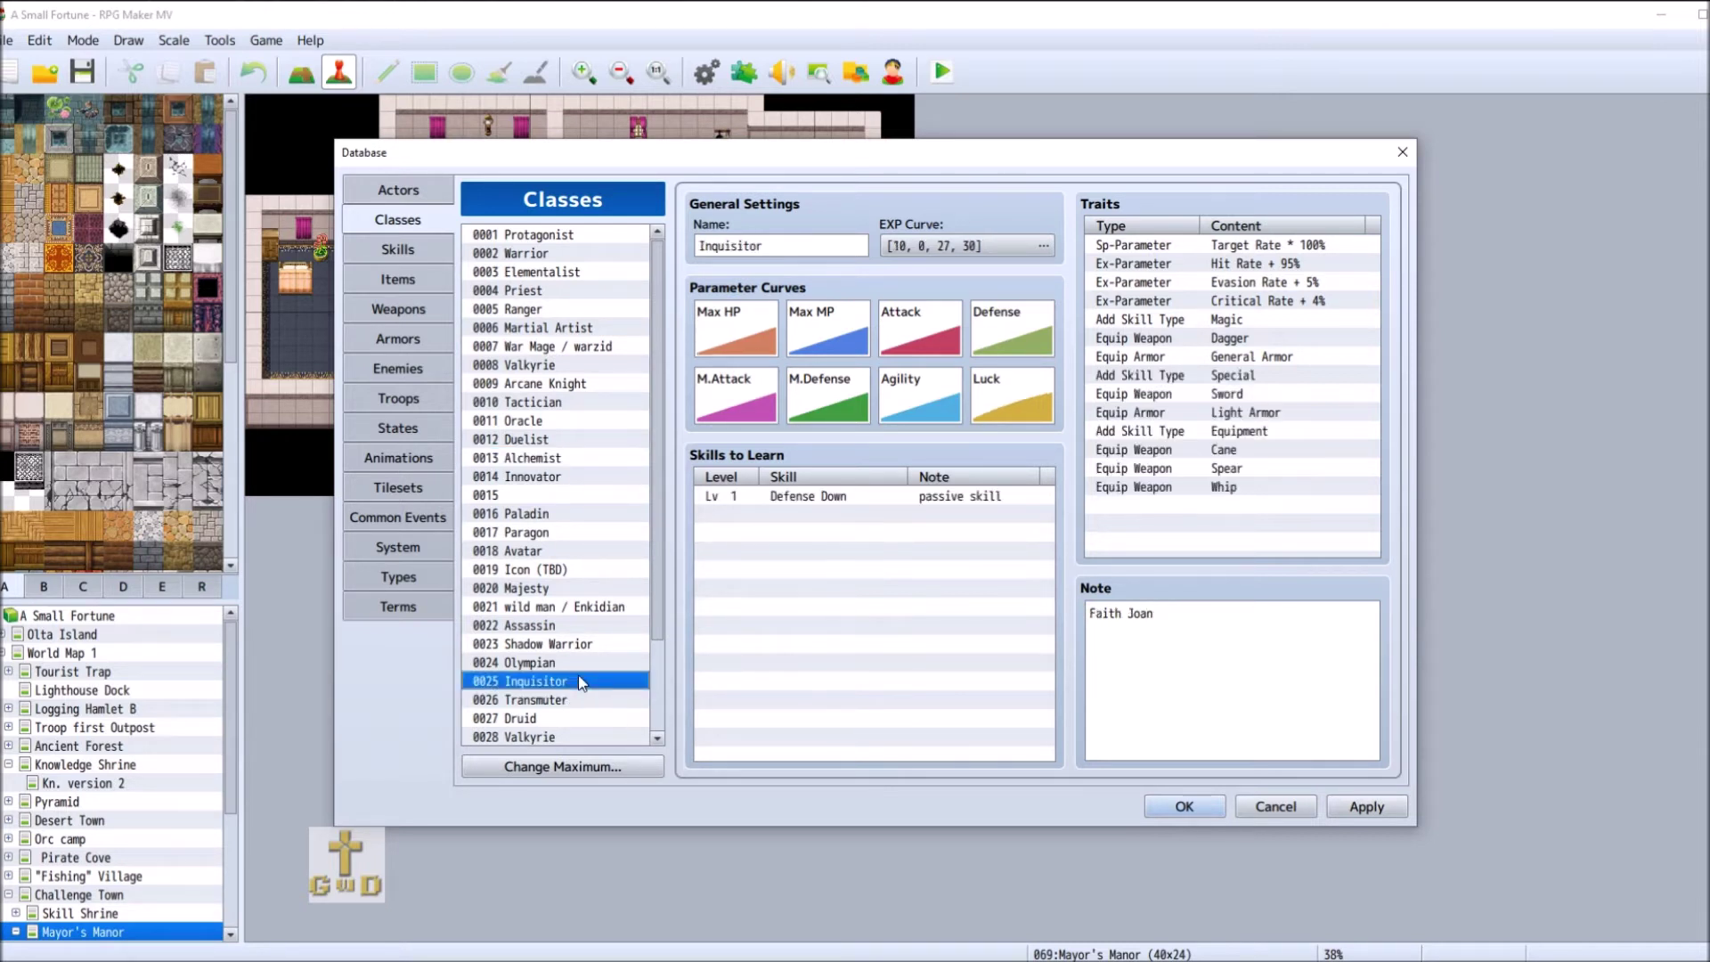
left_click(582, 496)
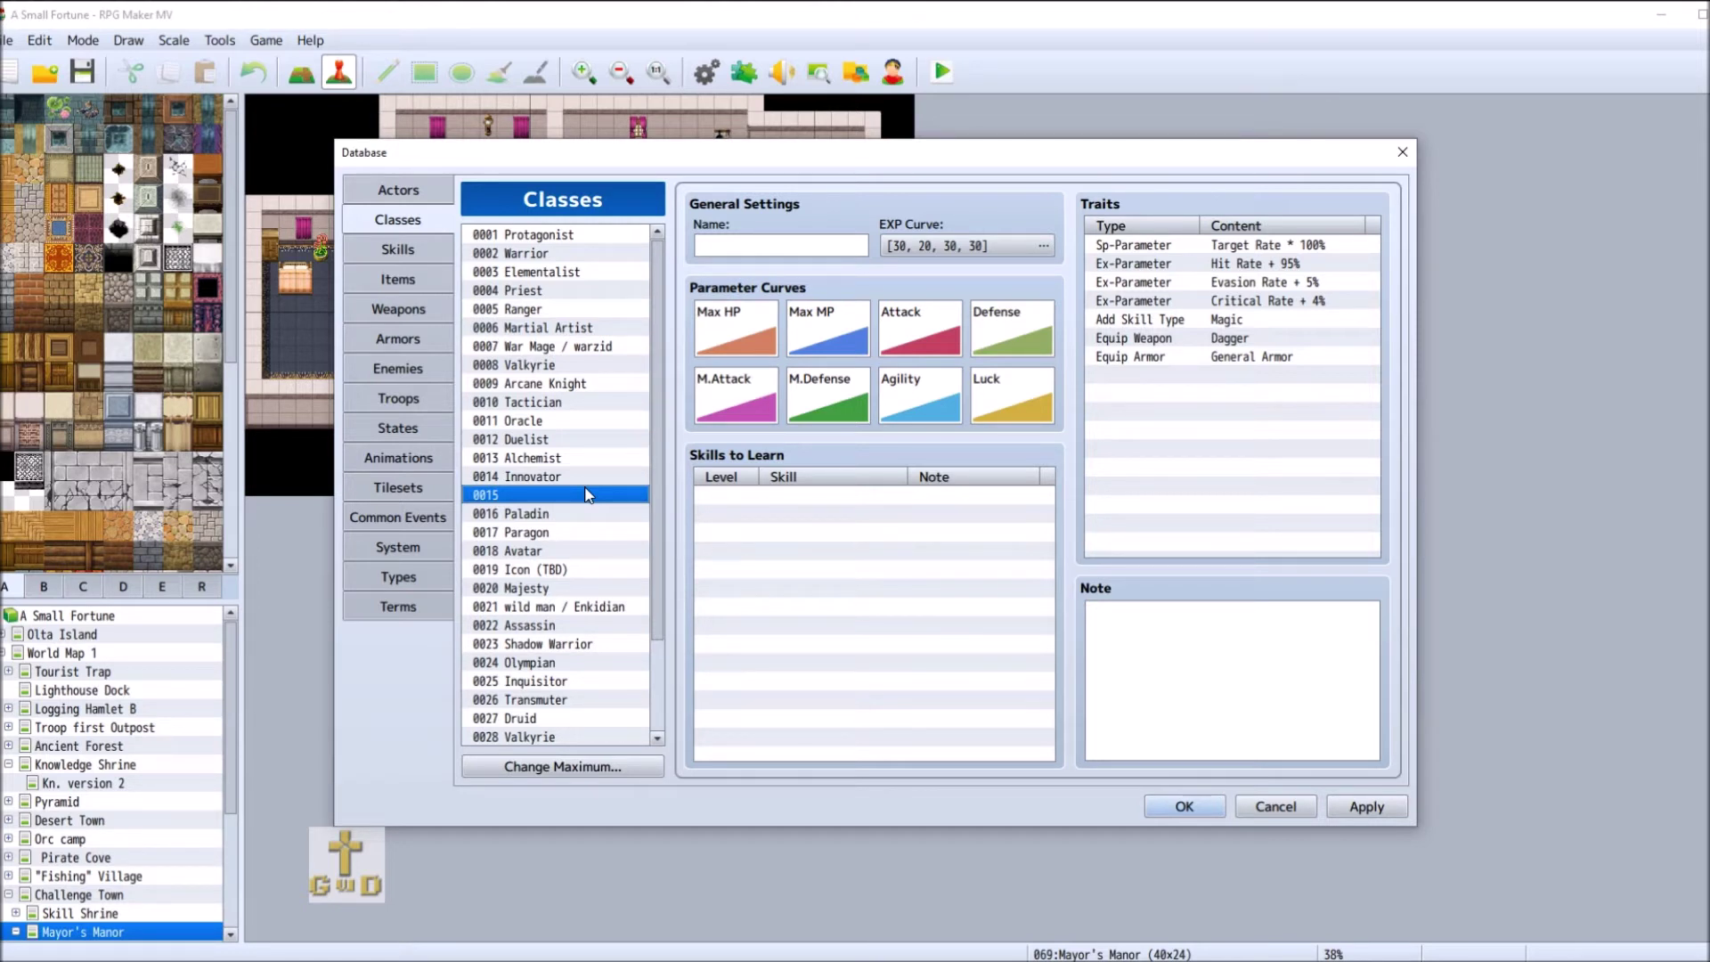
key("ctrl+v")
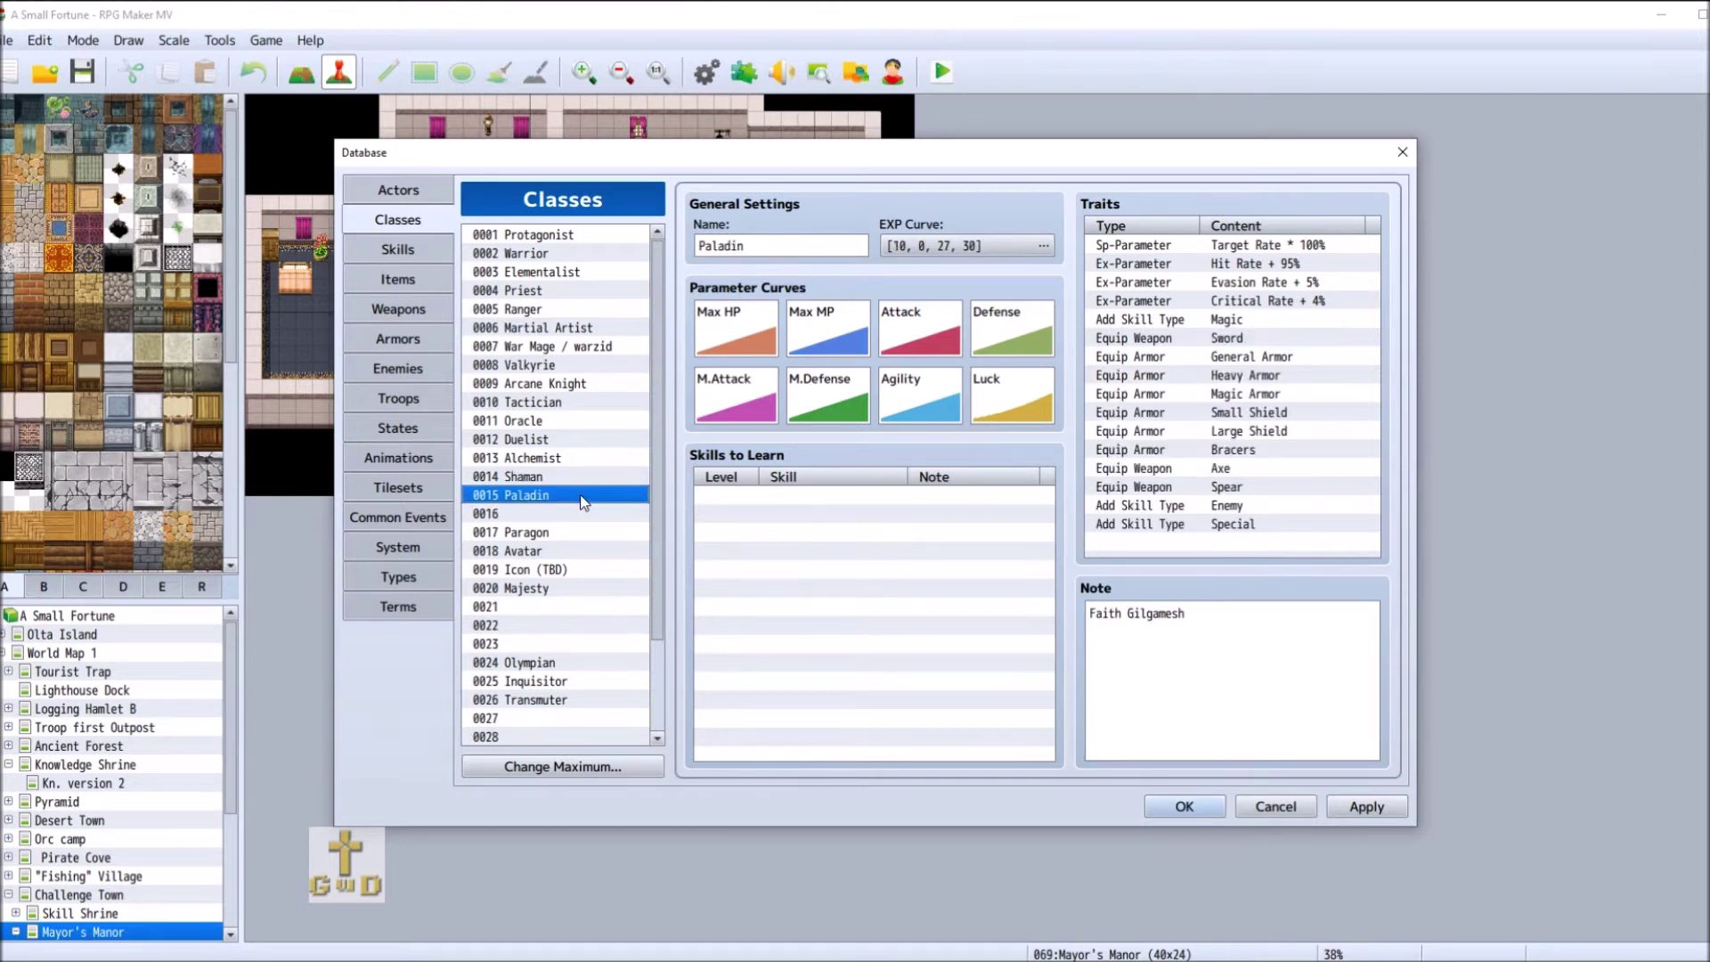
- Move the Inquisitor class from slot 0025 into the empty slot 0016, clearing slot 0025
left_click(581, 515)
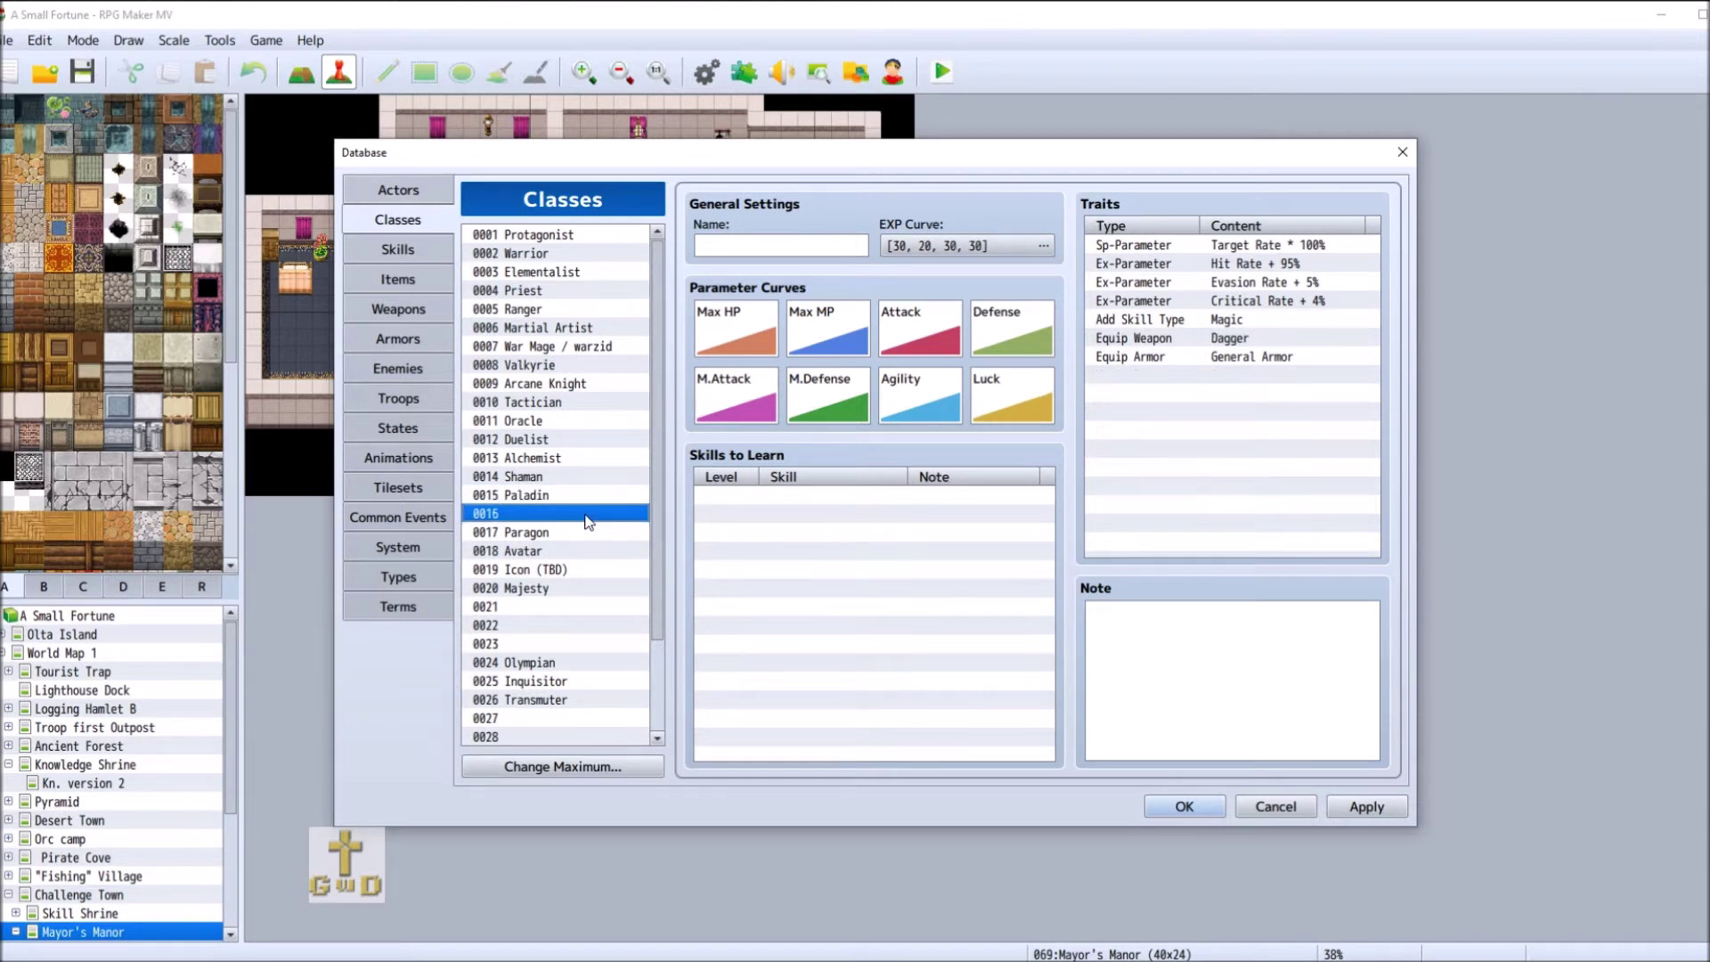
left_click(564, 682)
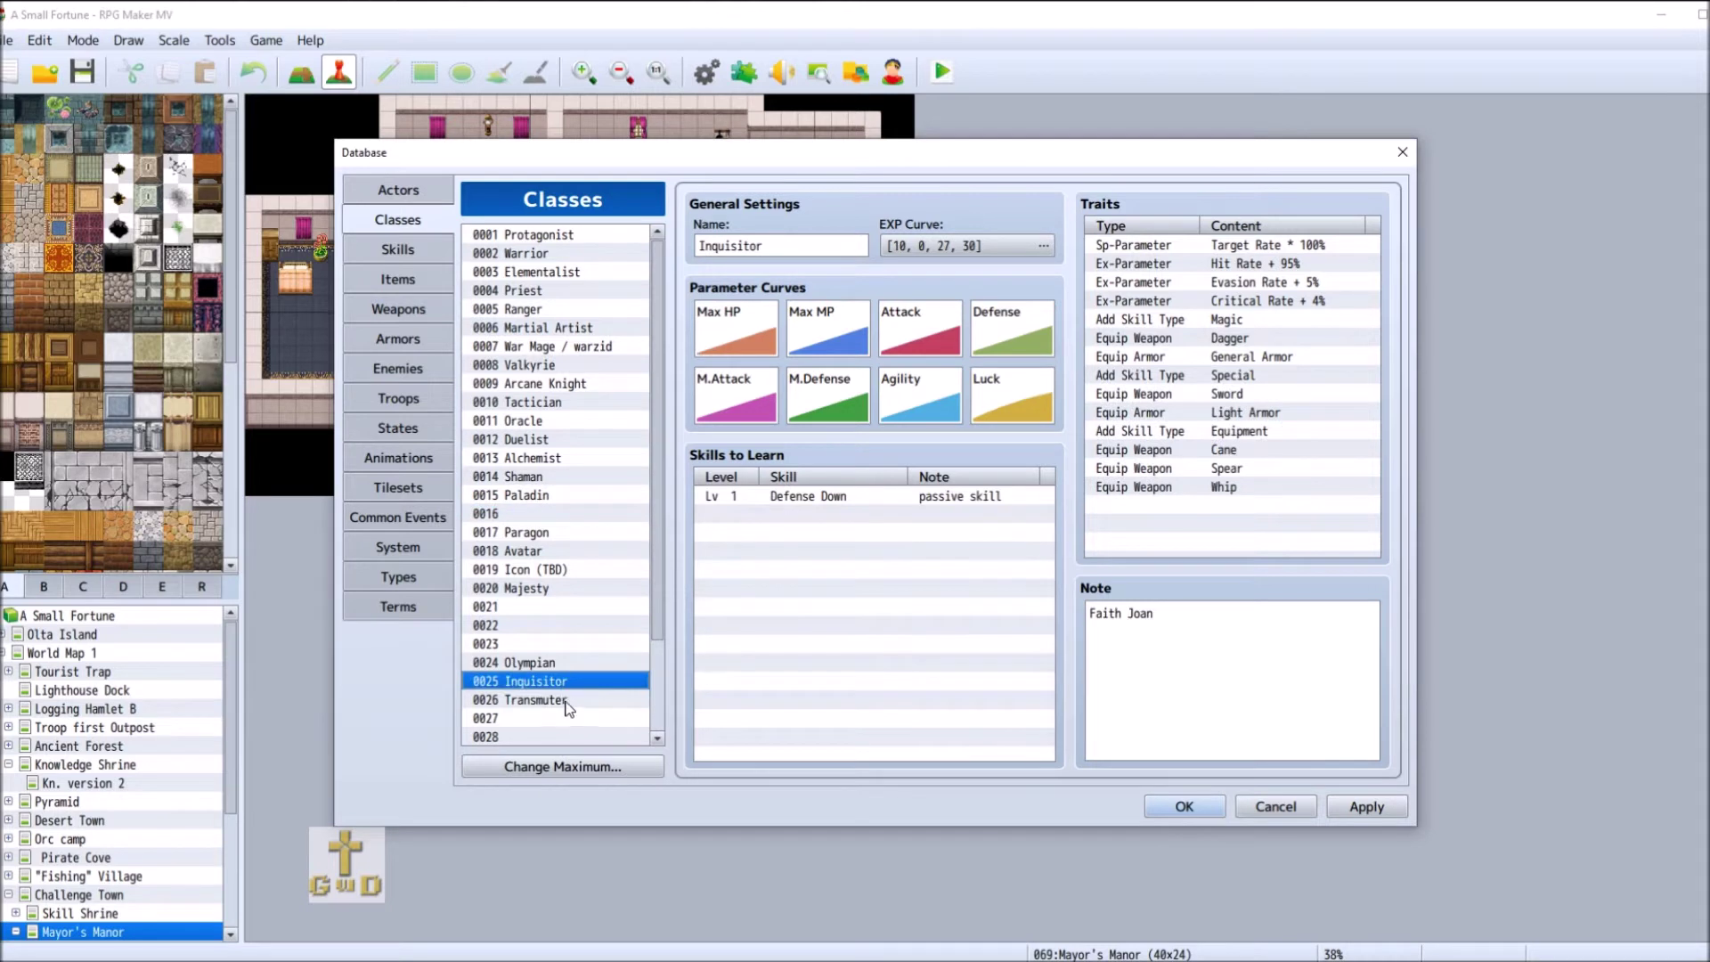
right_click(571, 685)
left_click(651, 695)
left_click(567, 517)
right_click(567, 516)
left_click(615, 545)
left_click(567, 682)
right_click(568, 690)
left_click(623, 743)
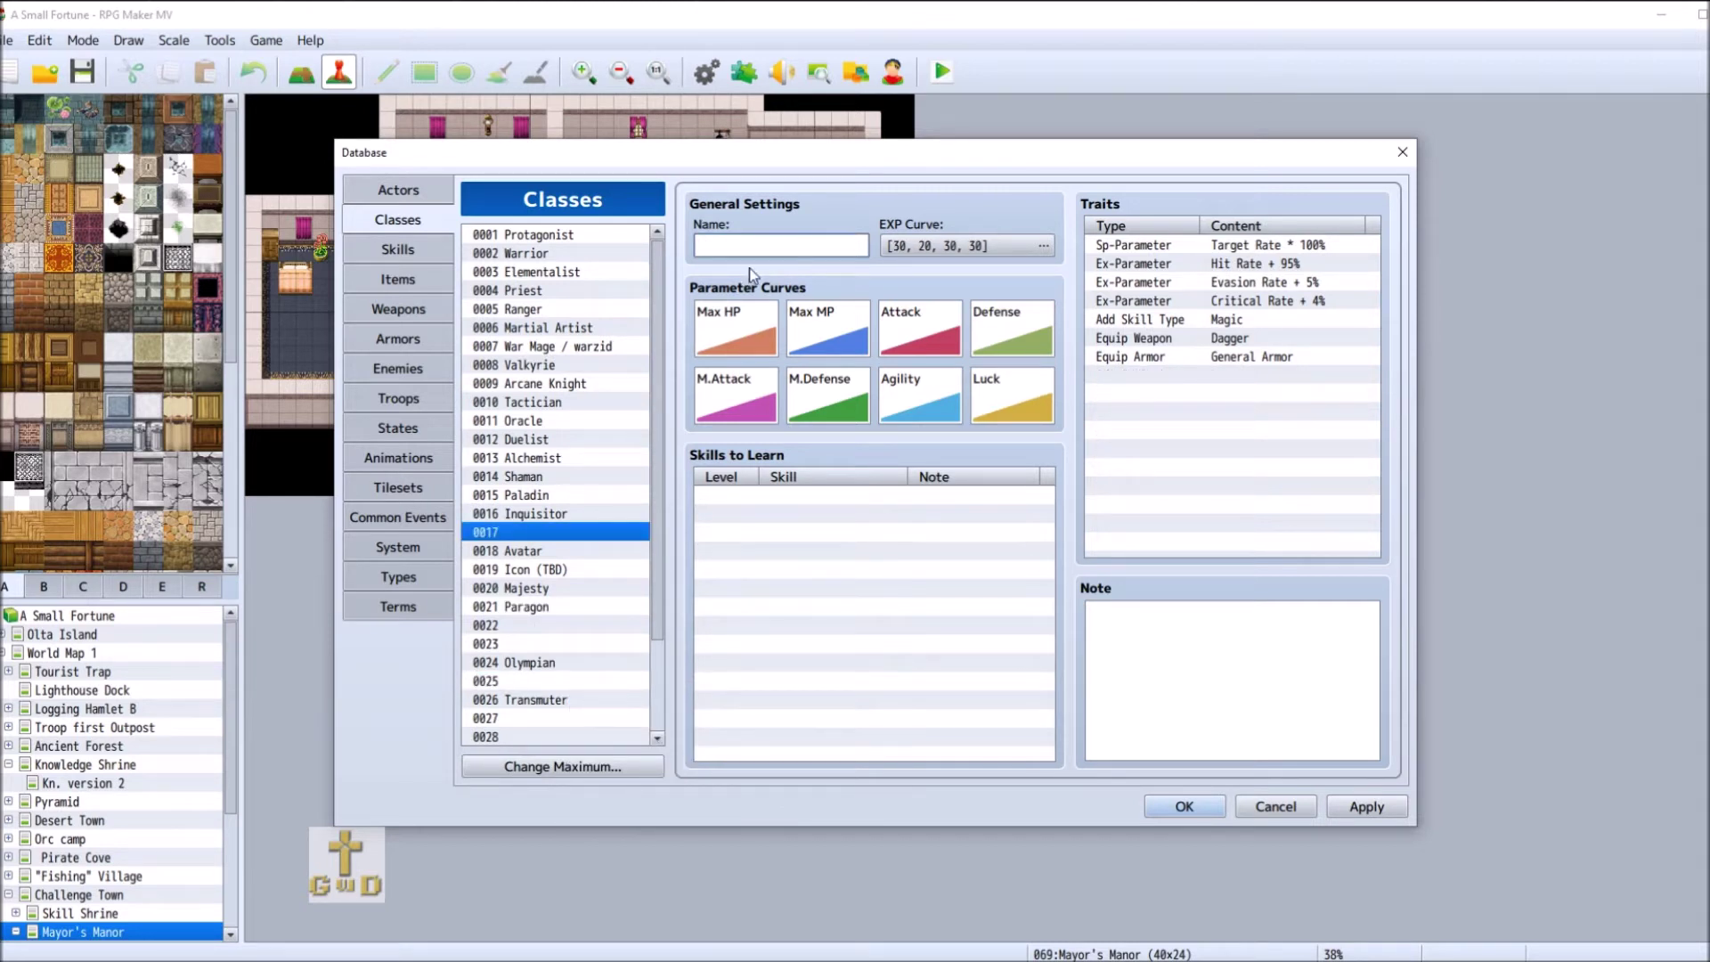
- Name the blank class in slot 0017 "Sage", give it the note "Faith Solomon", and apply the database changes
type("Sage")
left_click(1242, 663)
type("Faith Solomon")
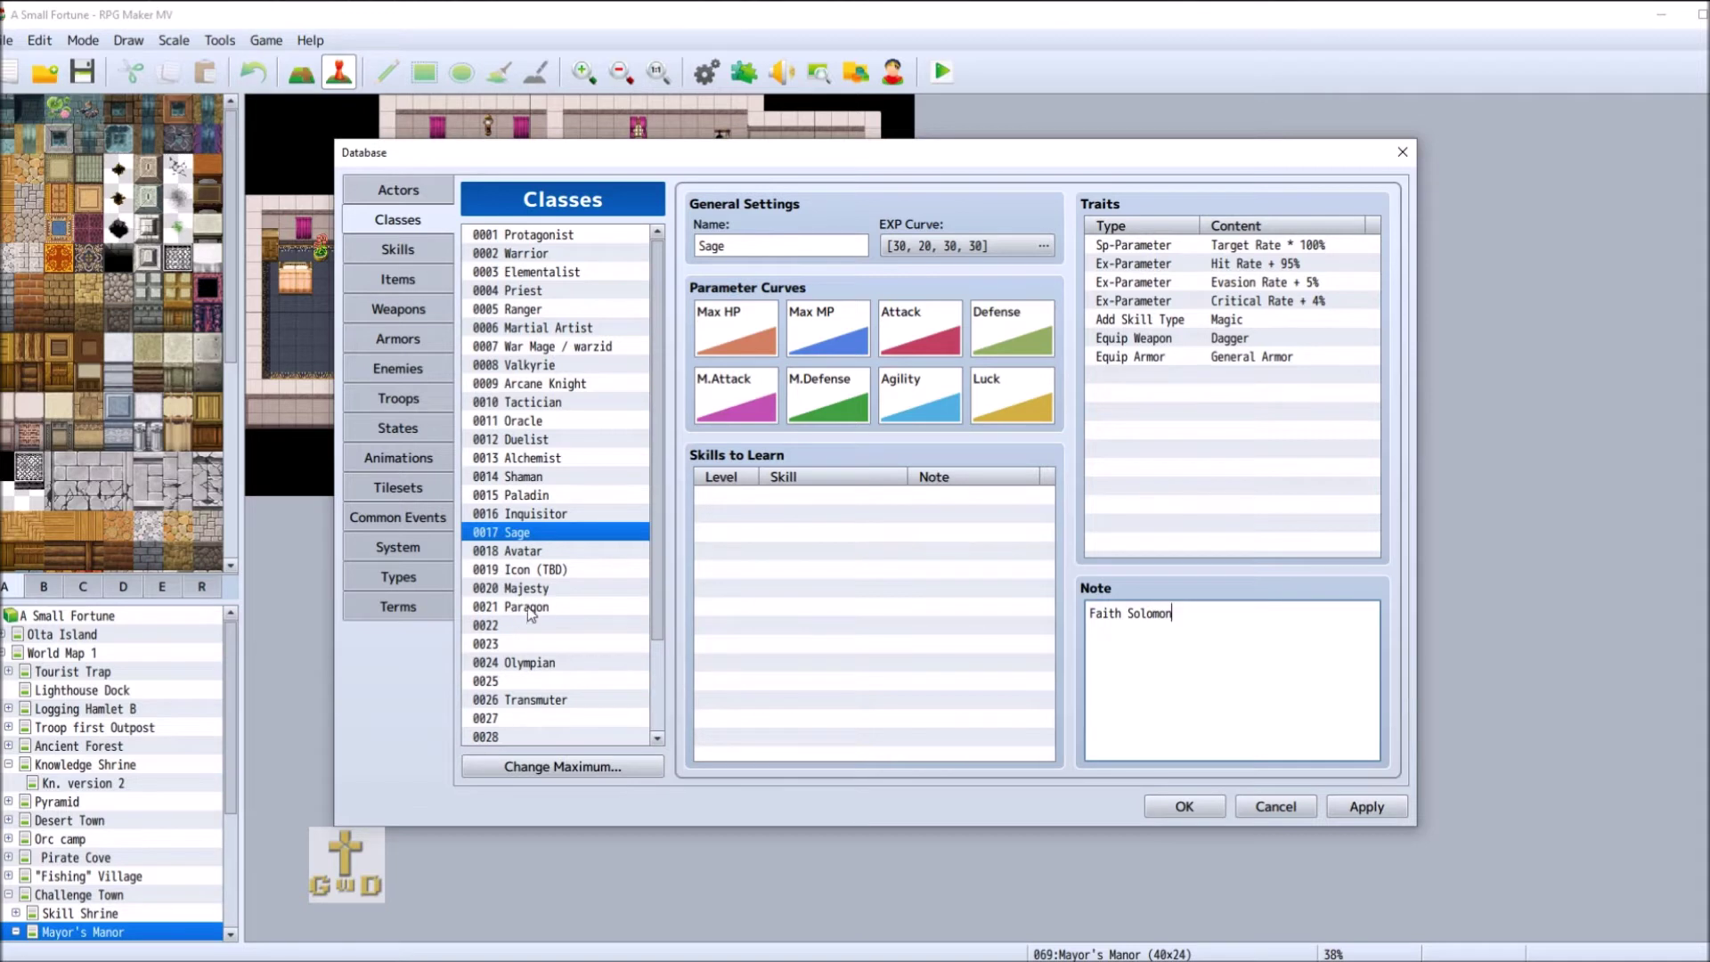
left_click(1377, 810)
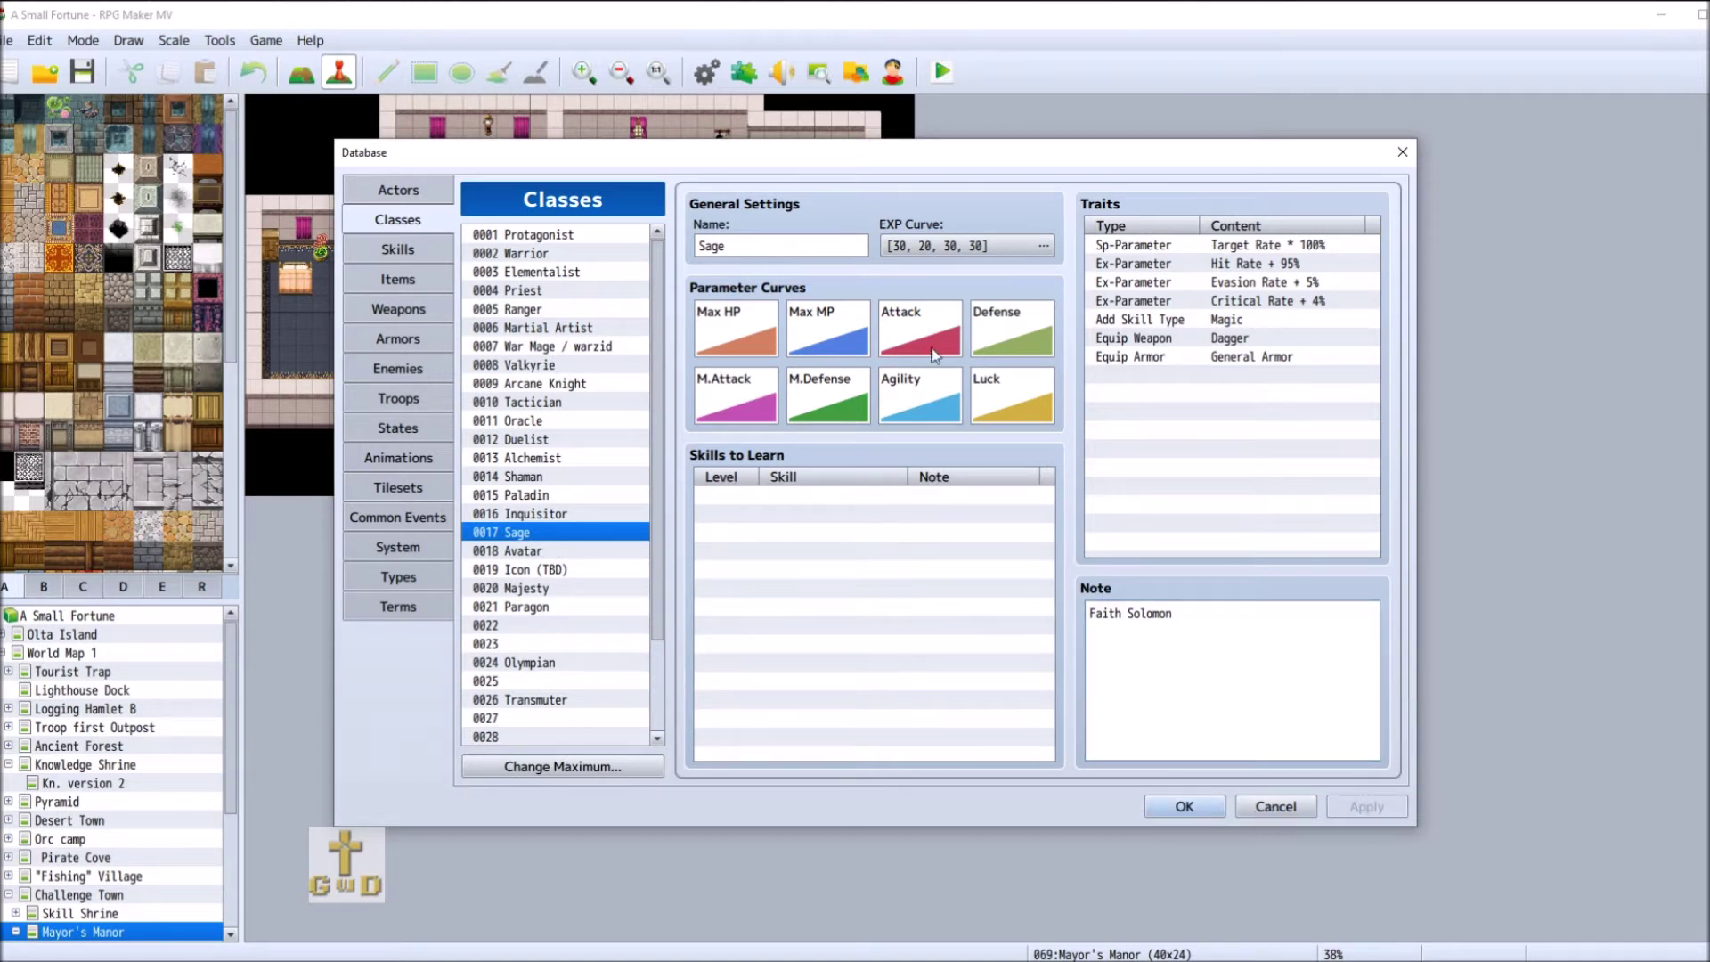
- Move the Olympian class from slot 0024 into the empty slot 0022, clearing slot 0024
left_click(586, 569)
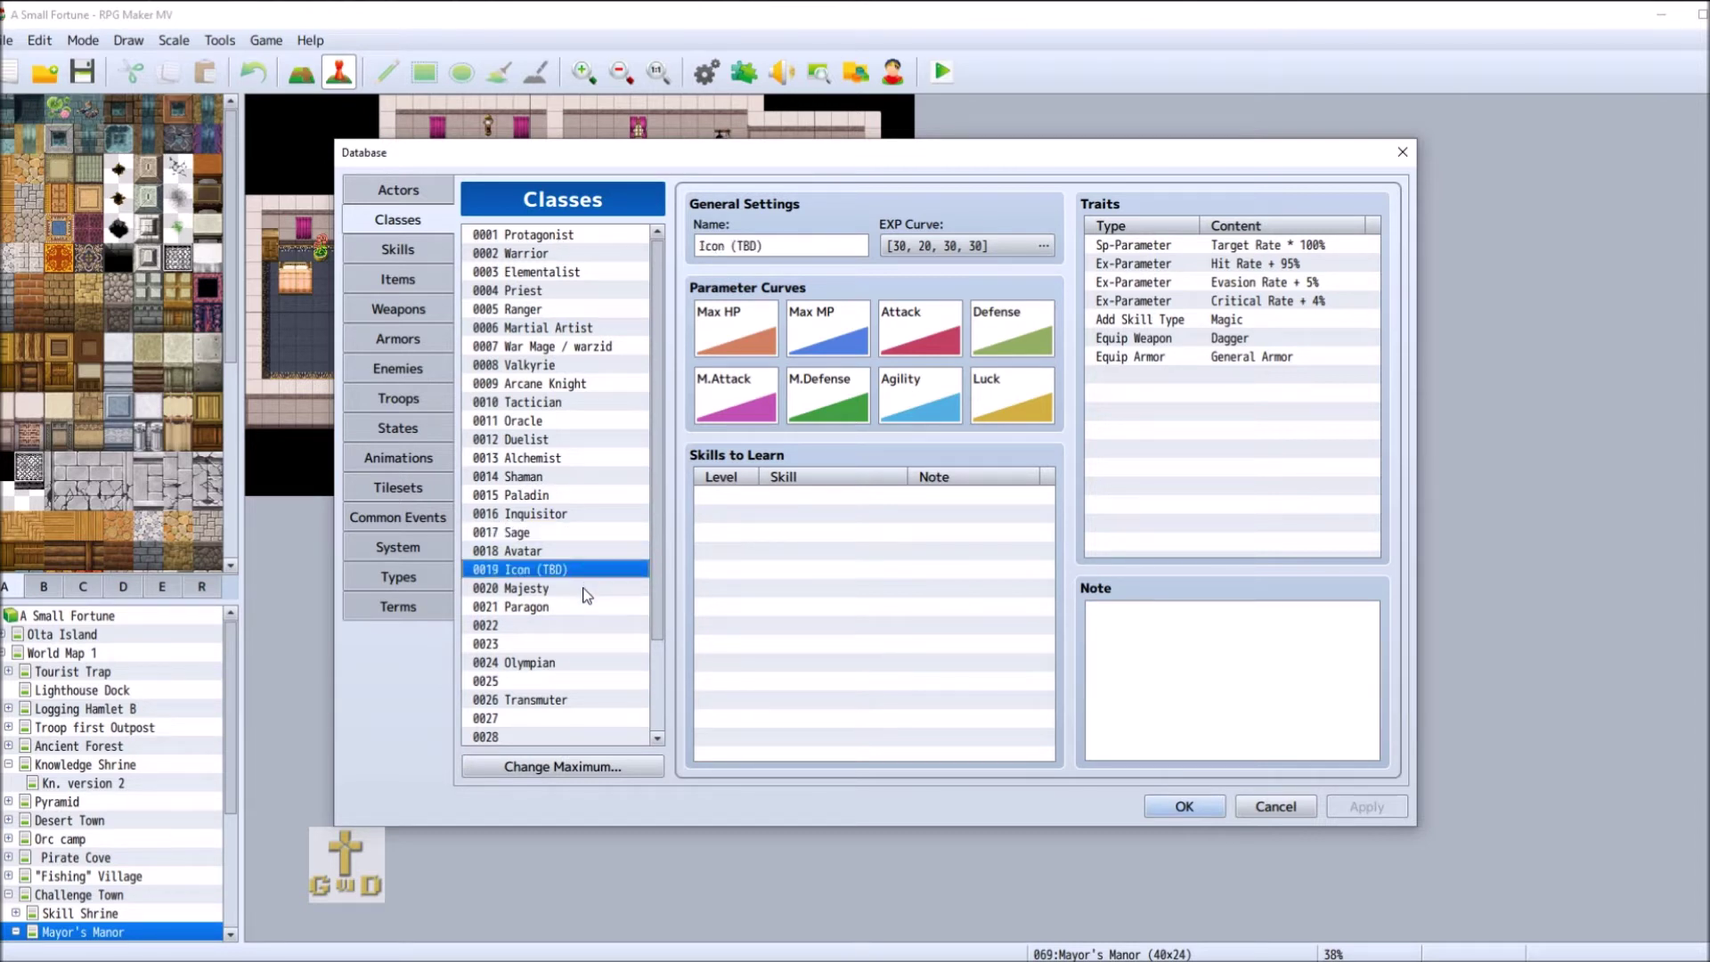
left_click(592, 661)
right_click(584, 706)
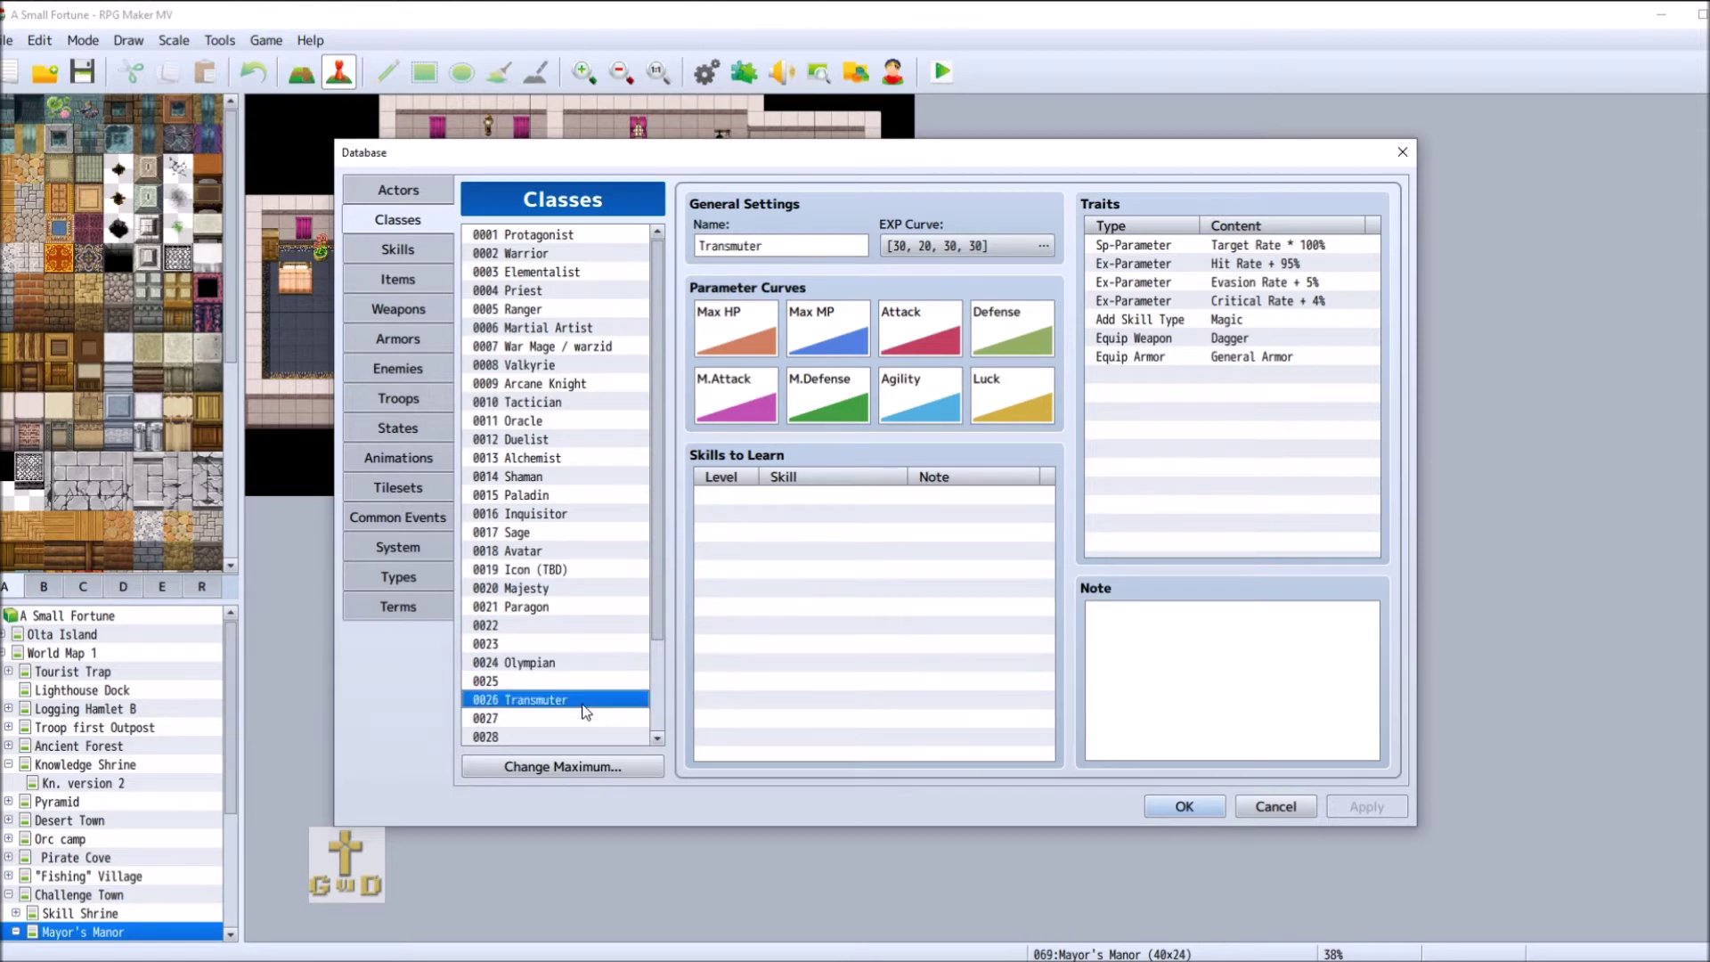
left_click(600, 642)
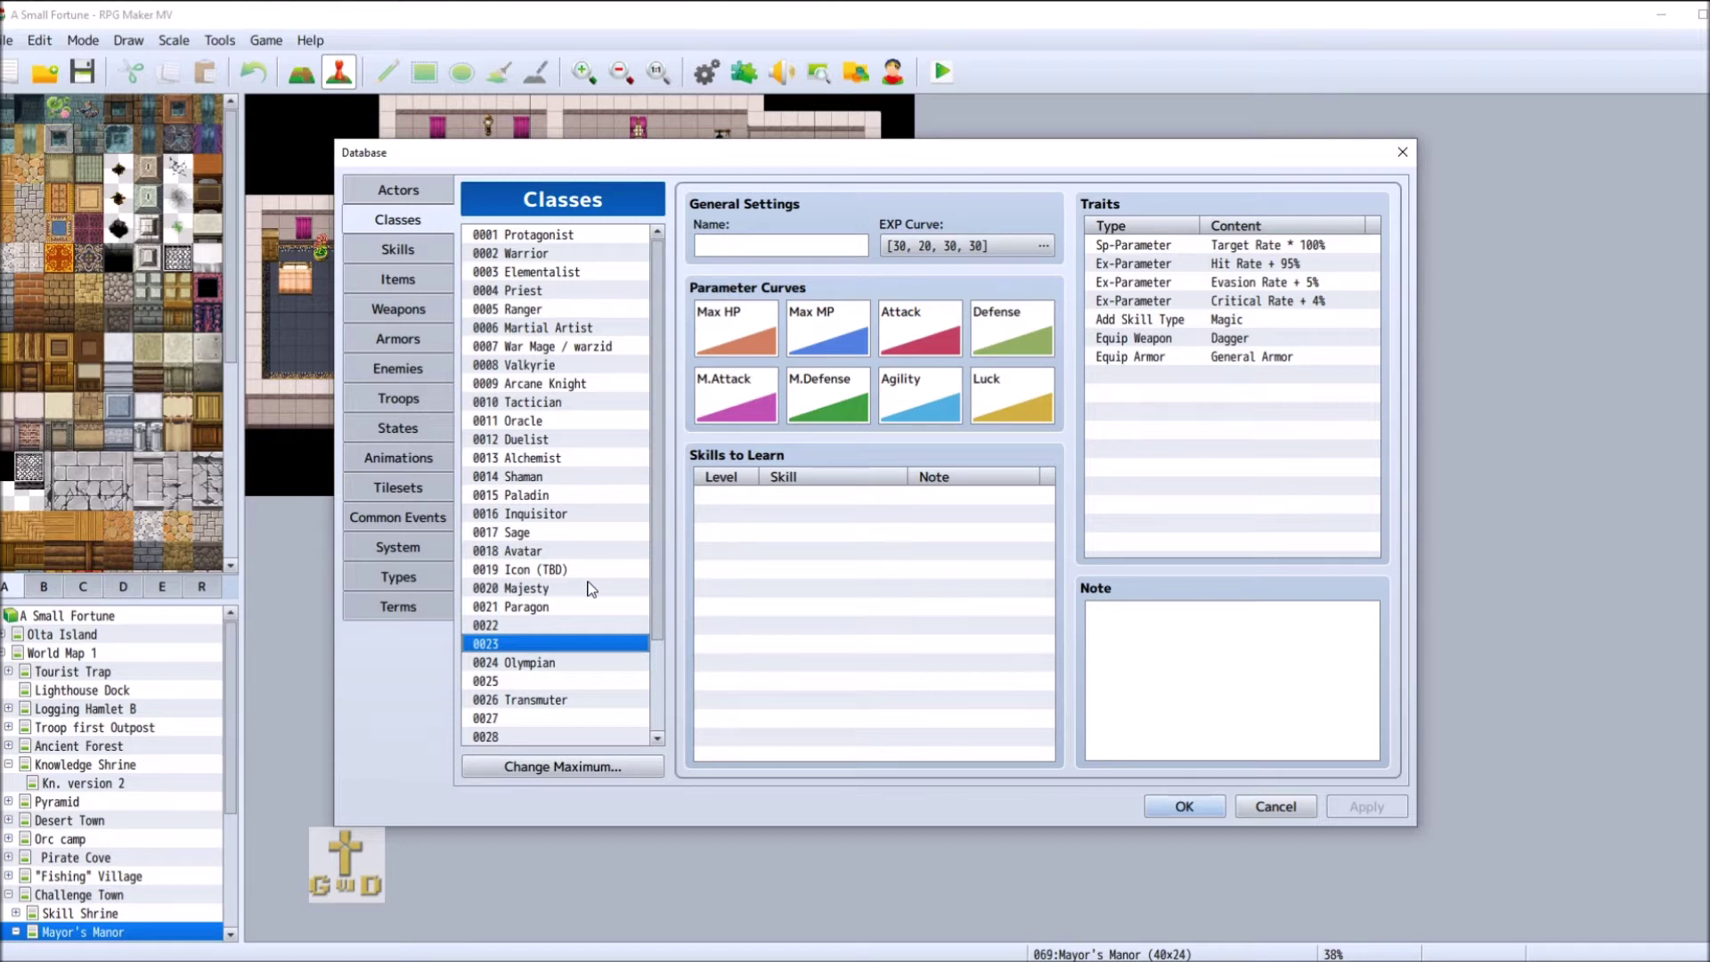
right_click(571, 669)
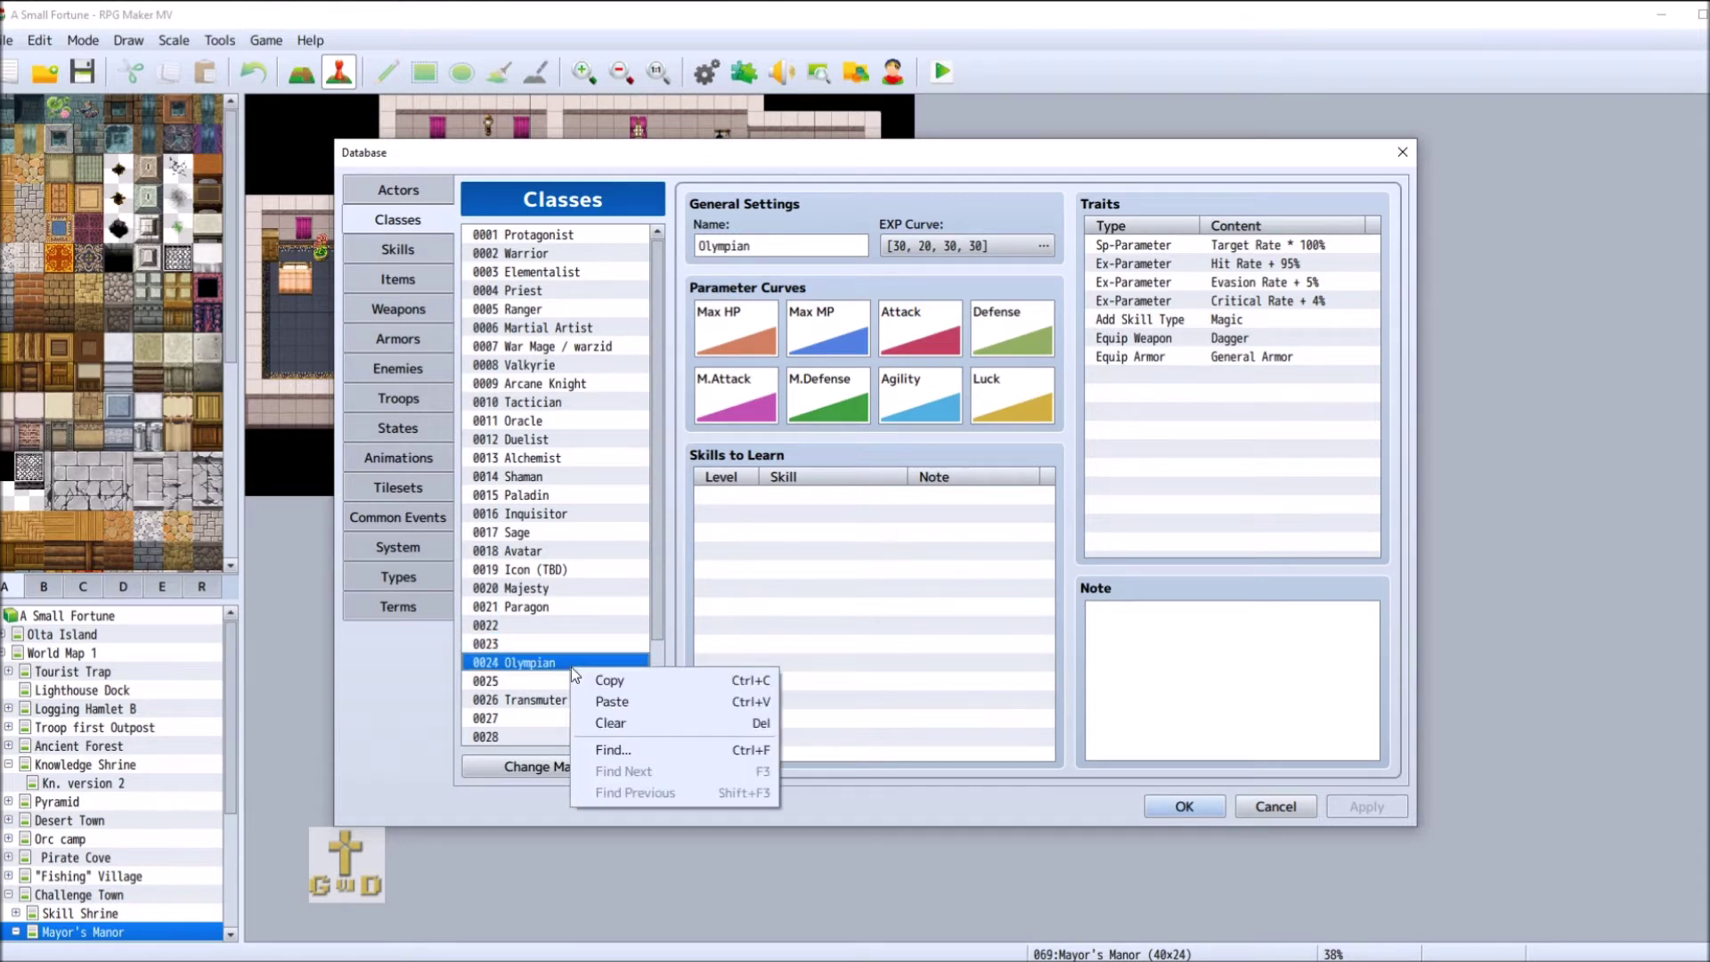
left_click(611, 682)
right_click(546, 624)
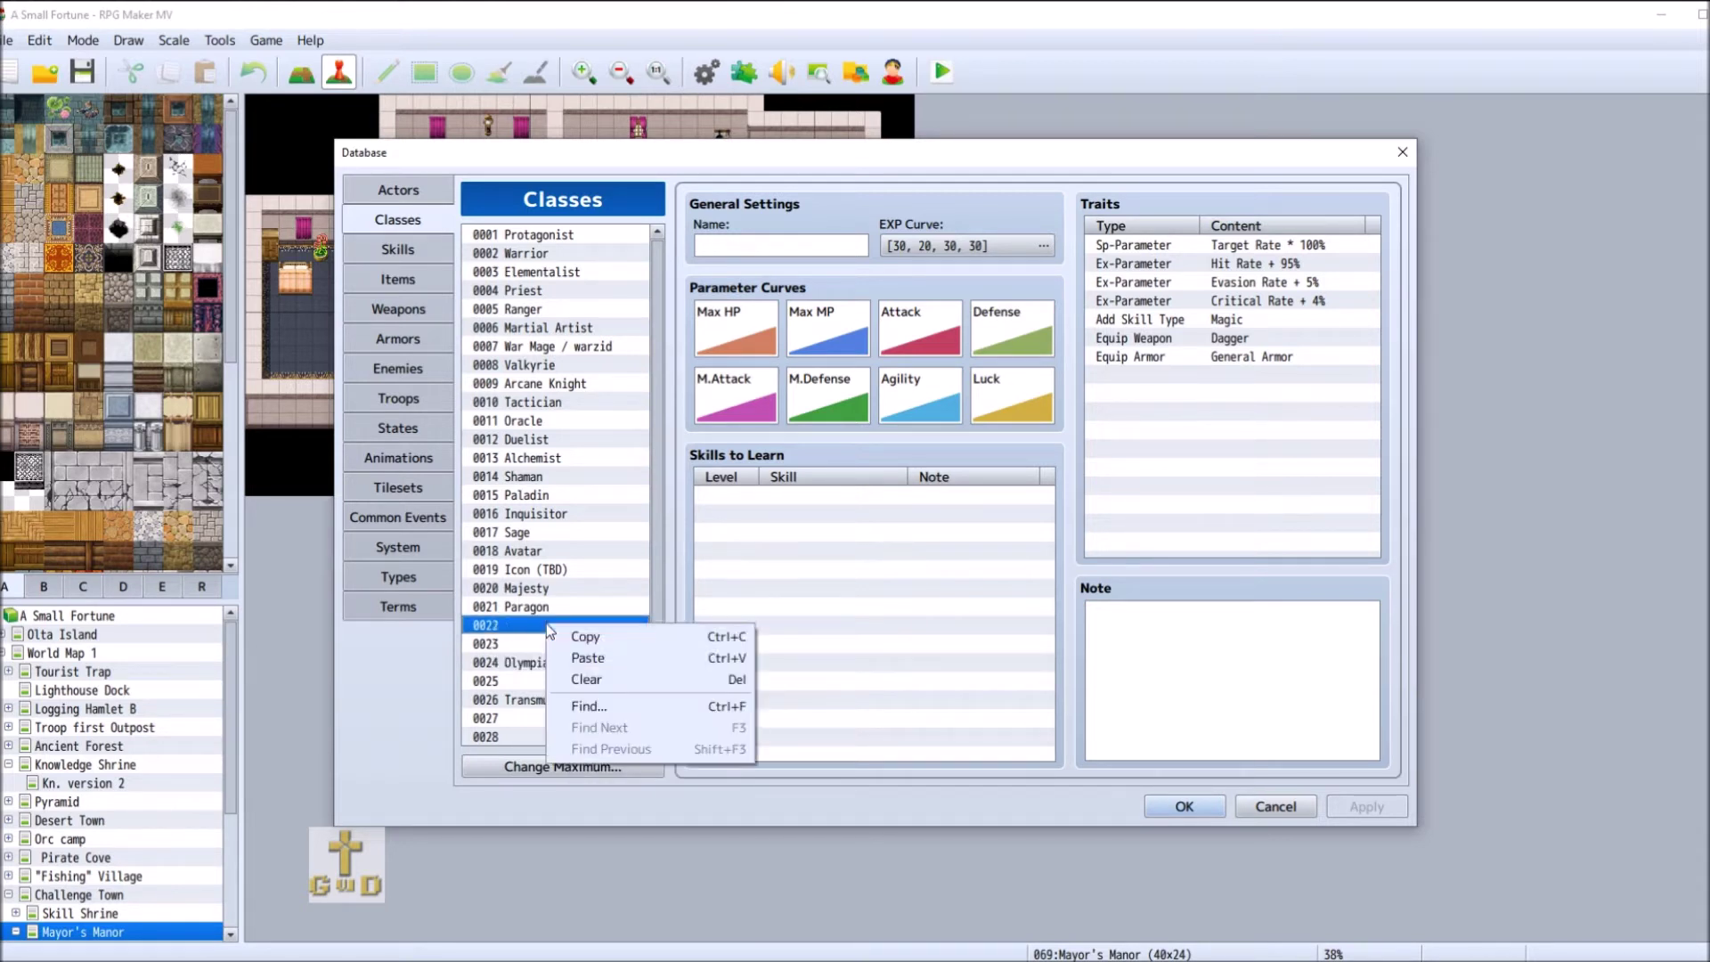
left_click(588, 657)
left_click(581, 662)
right_click(581, 661)
left_click(629, 718)
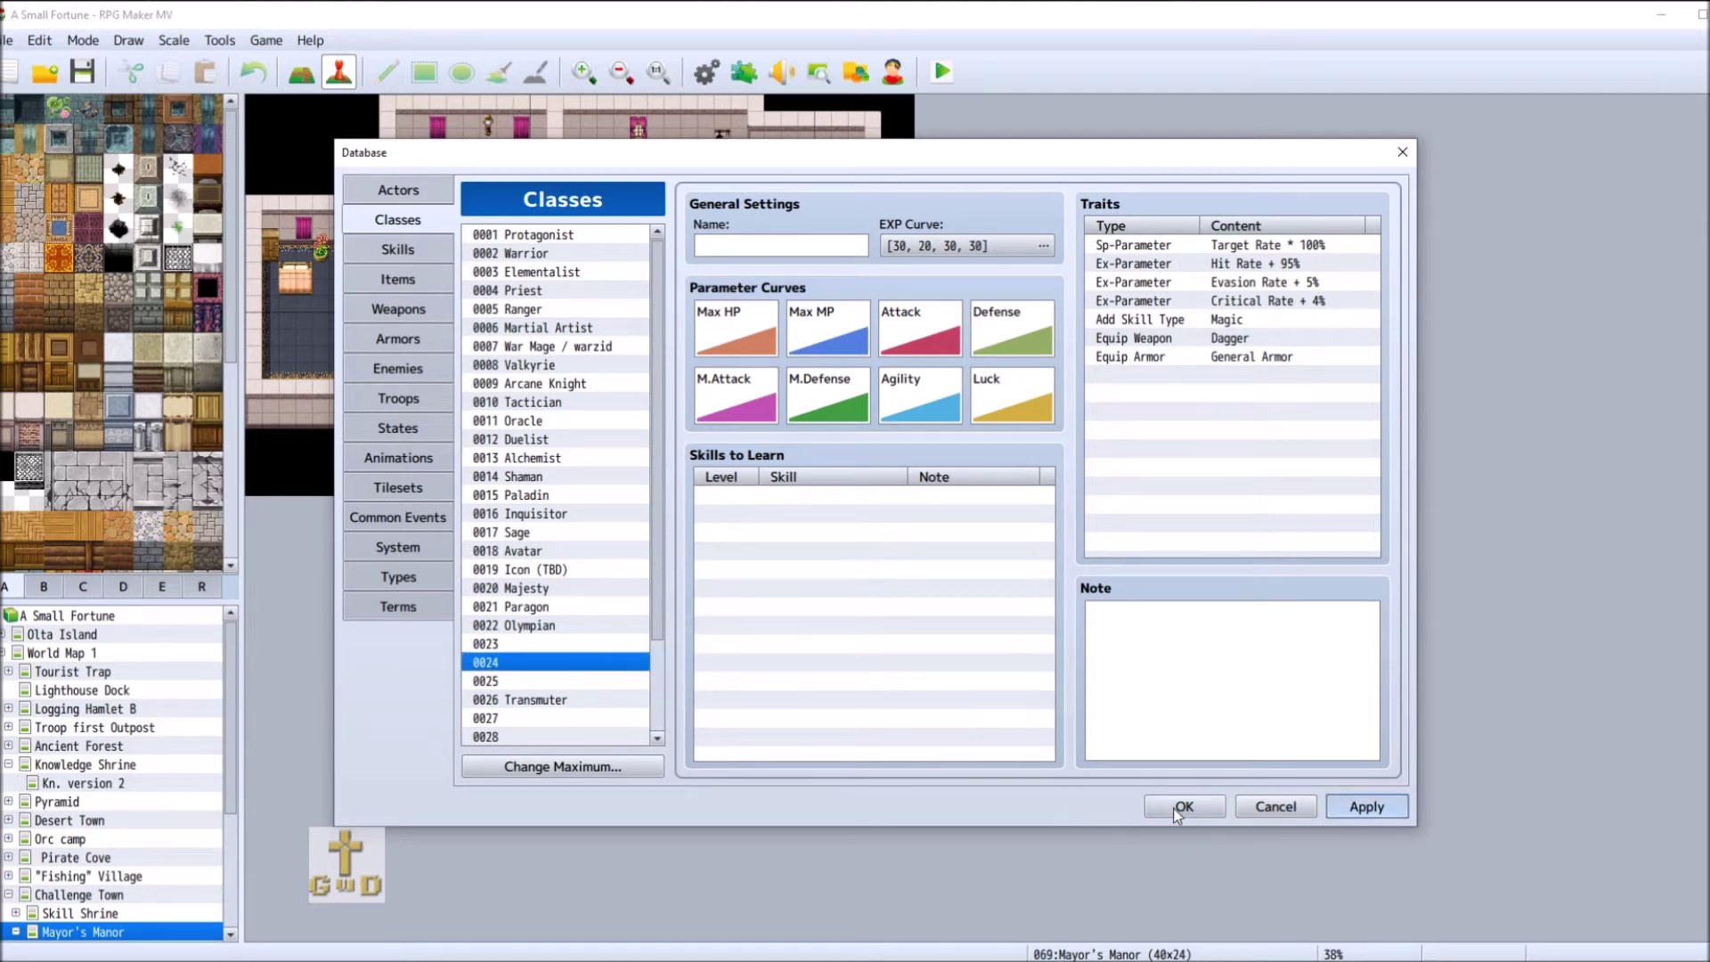
- Compare the skills, traits and notes of the Warrior, Paladin, Inquisitor and Elementalist classes
left_click(534, 254)
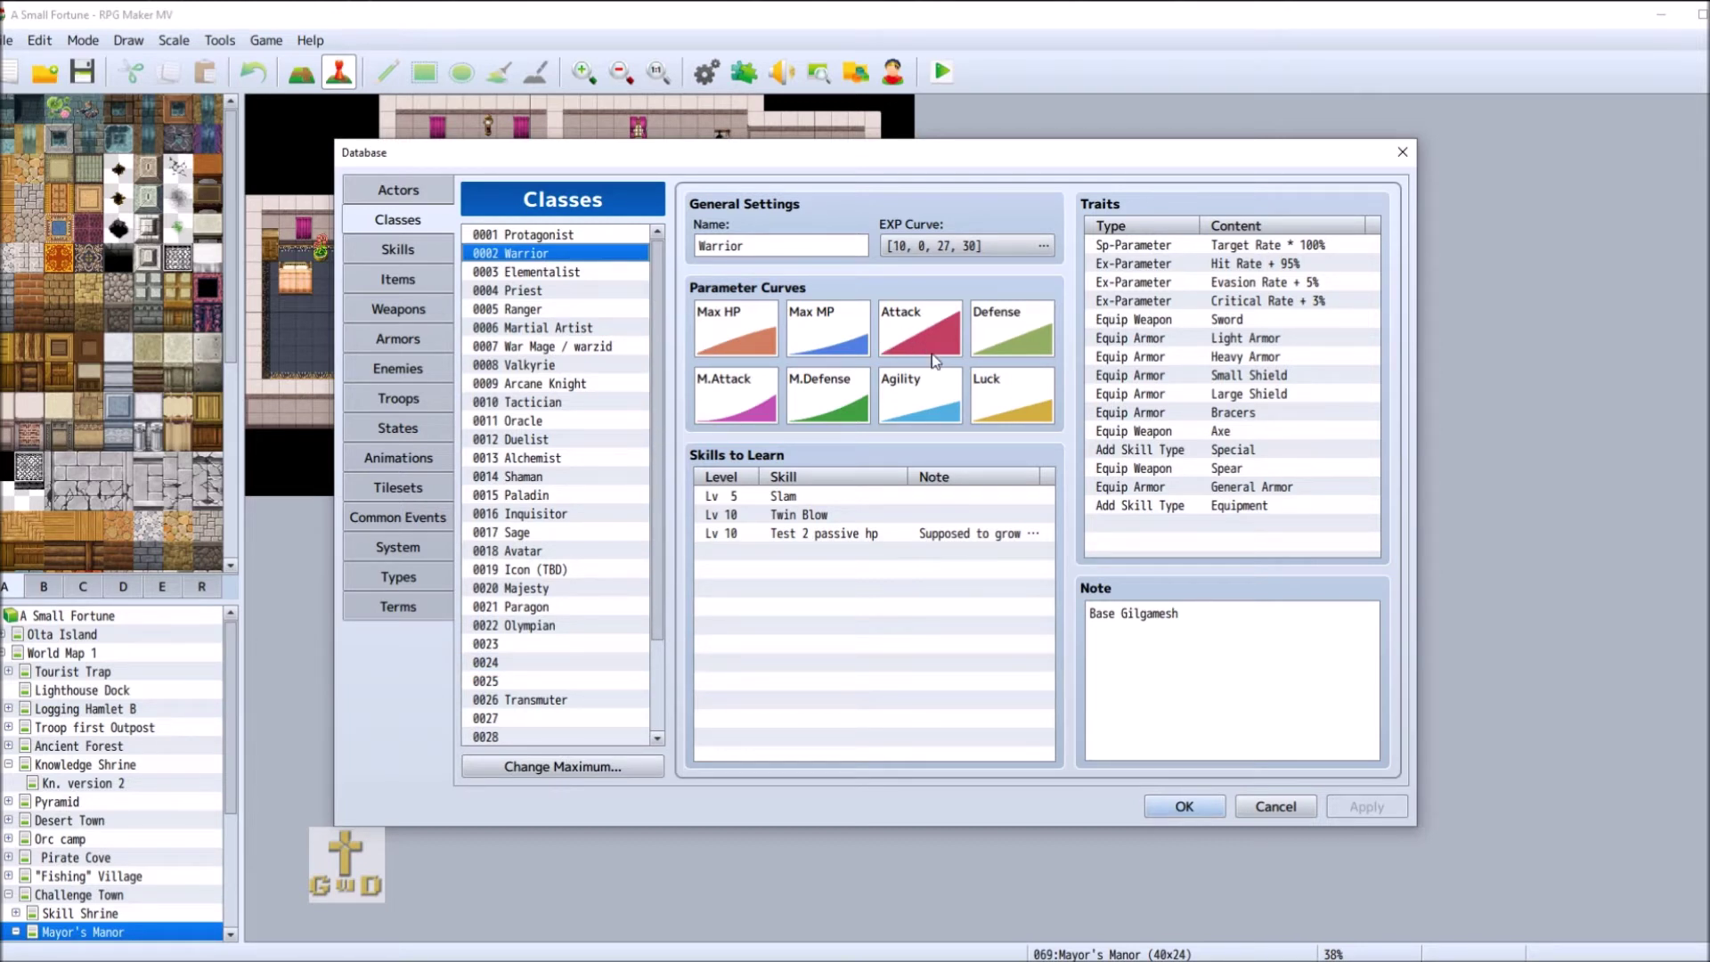
left_click(572, 496)
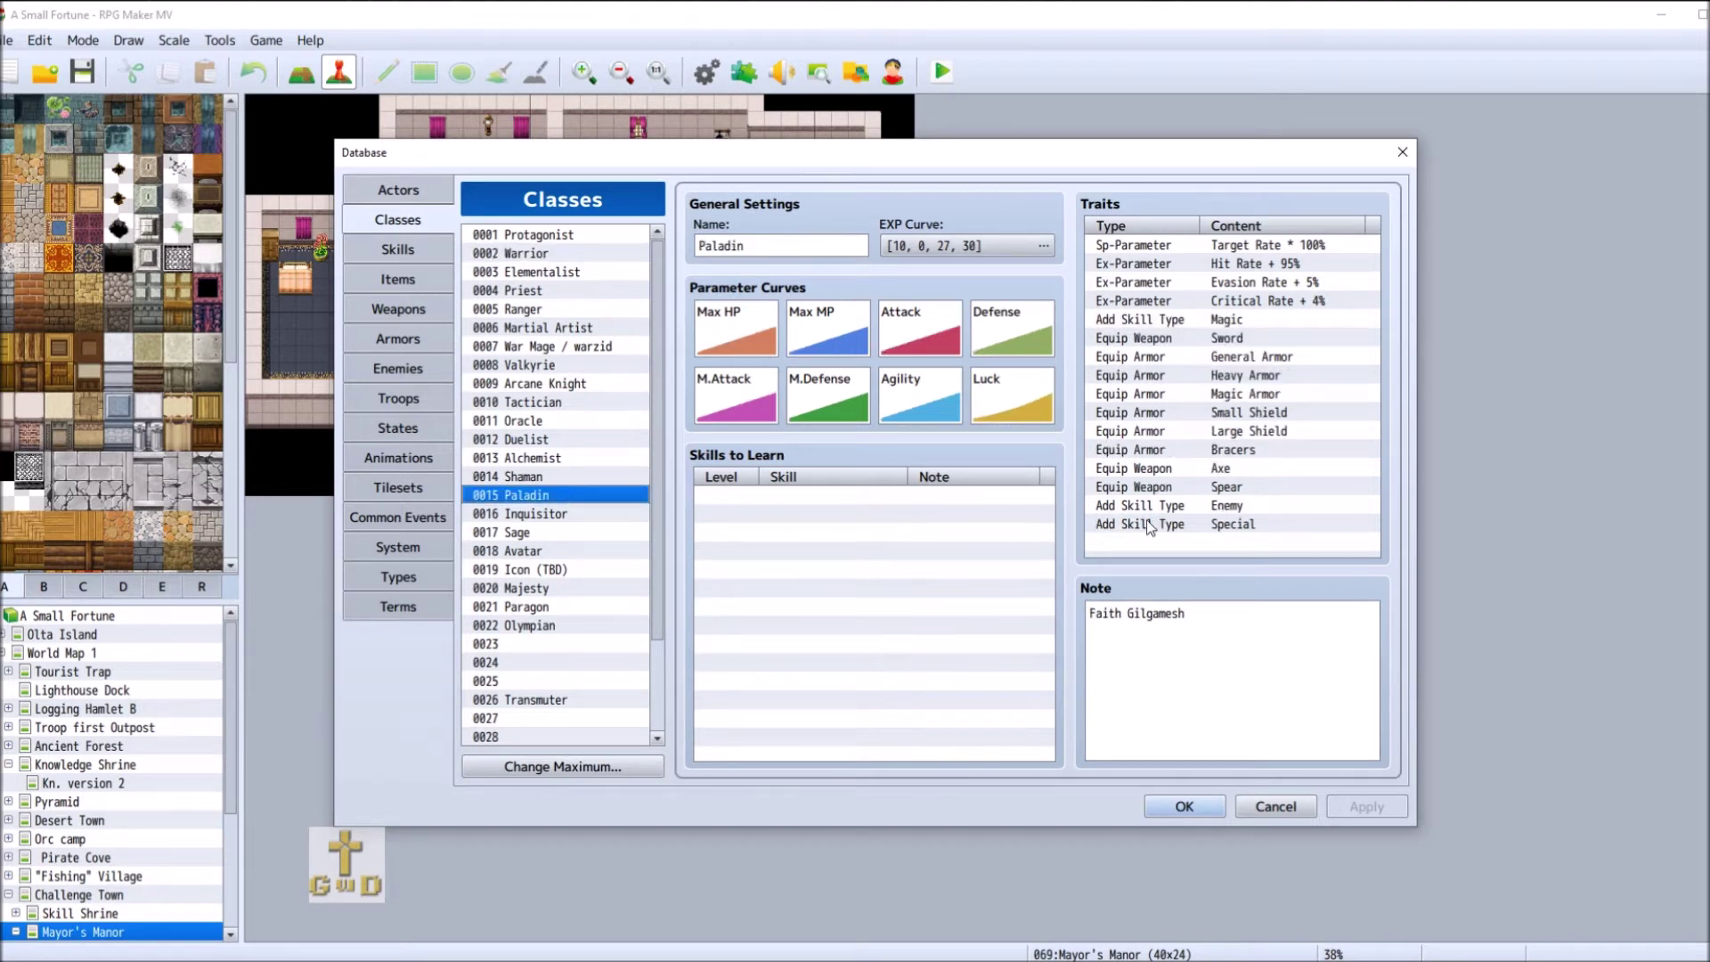
left_click(570, 514)
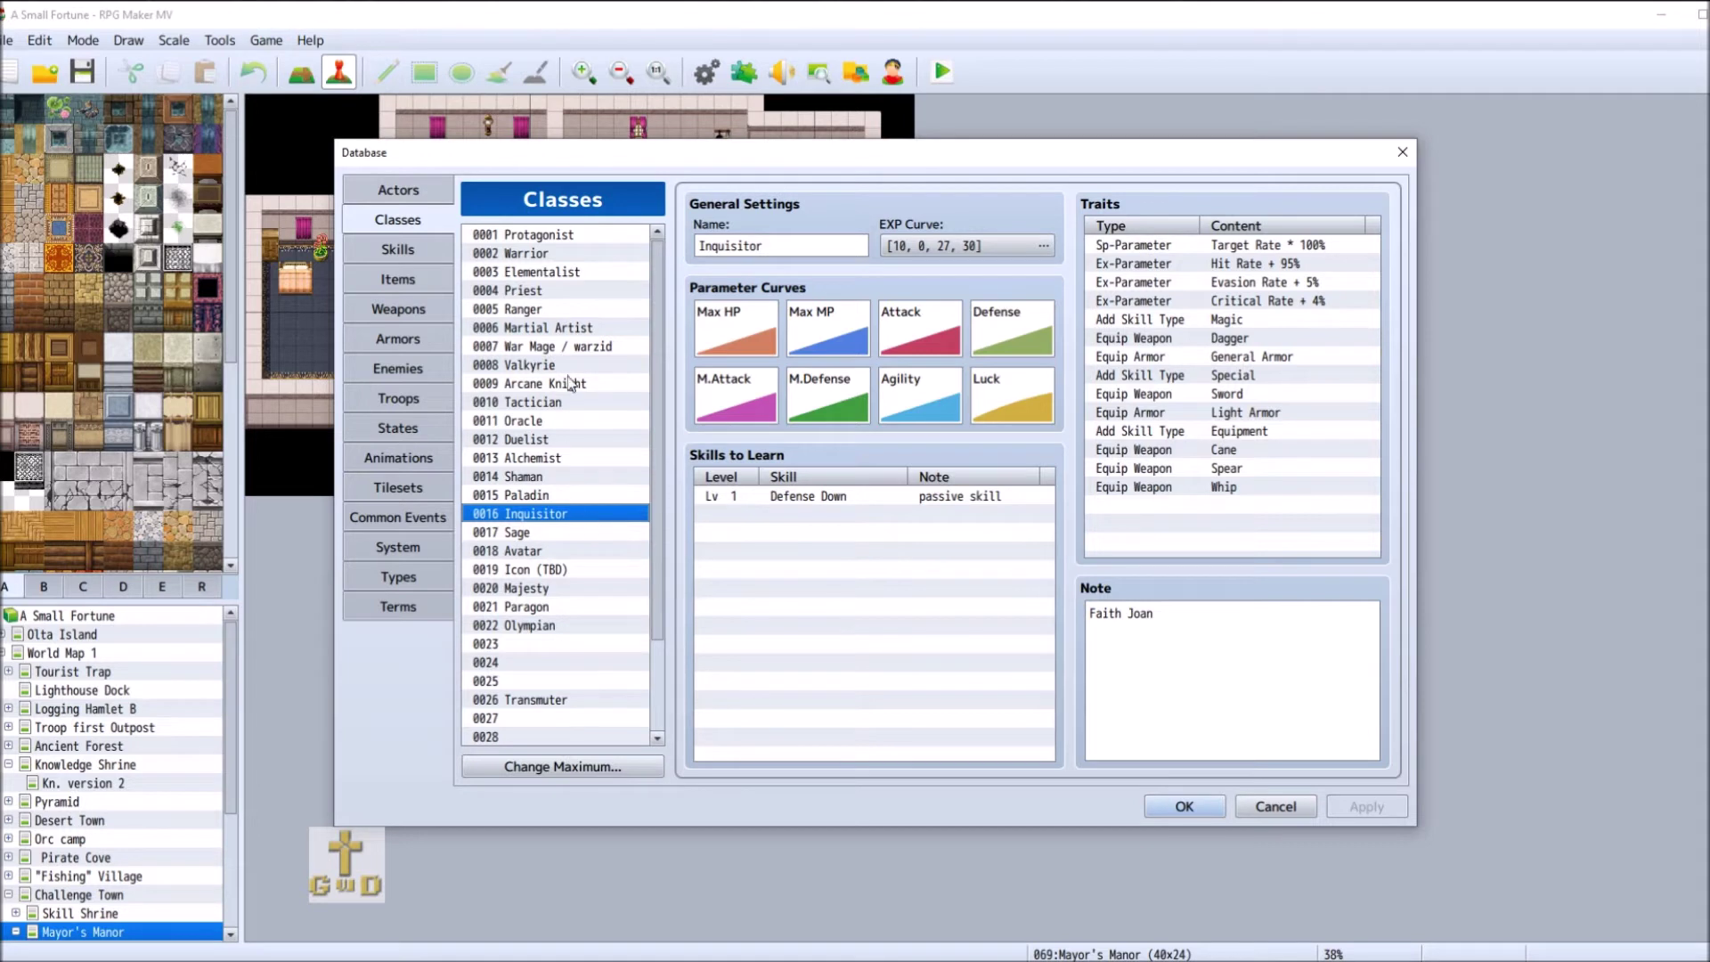
left_click(577, 274)
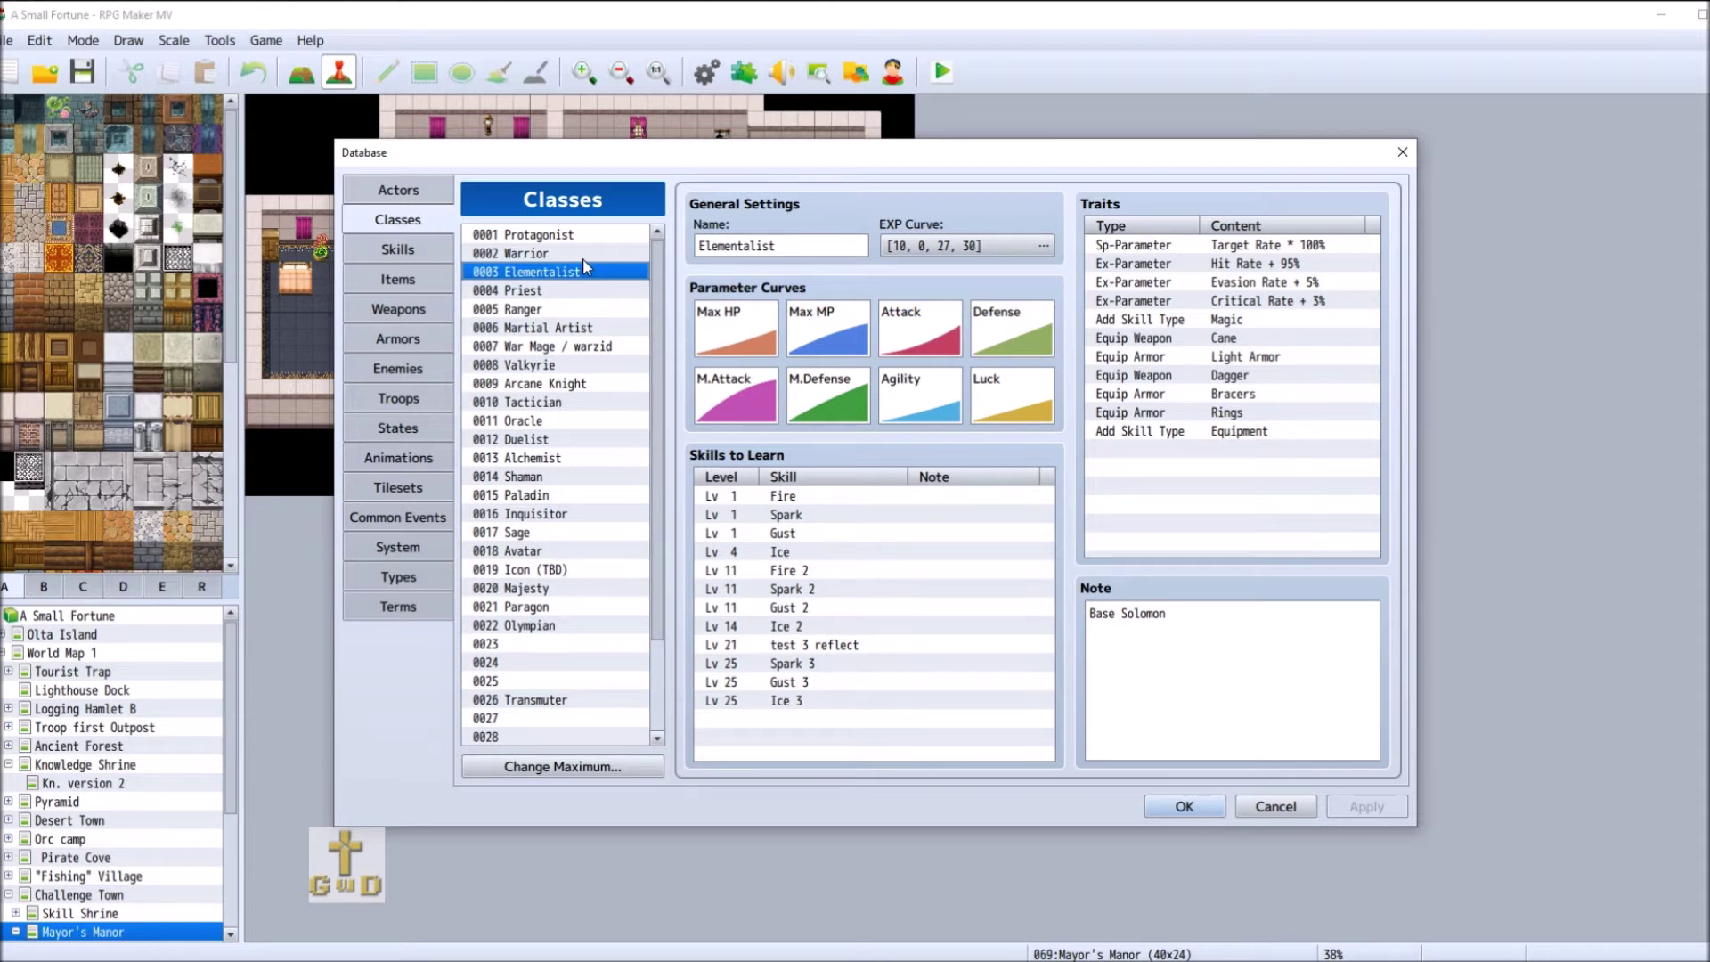
left_click(583, 257)
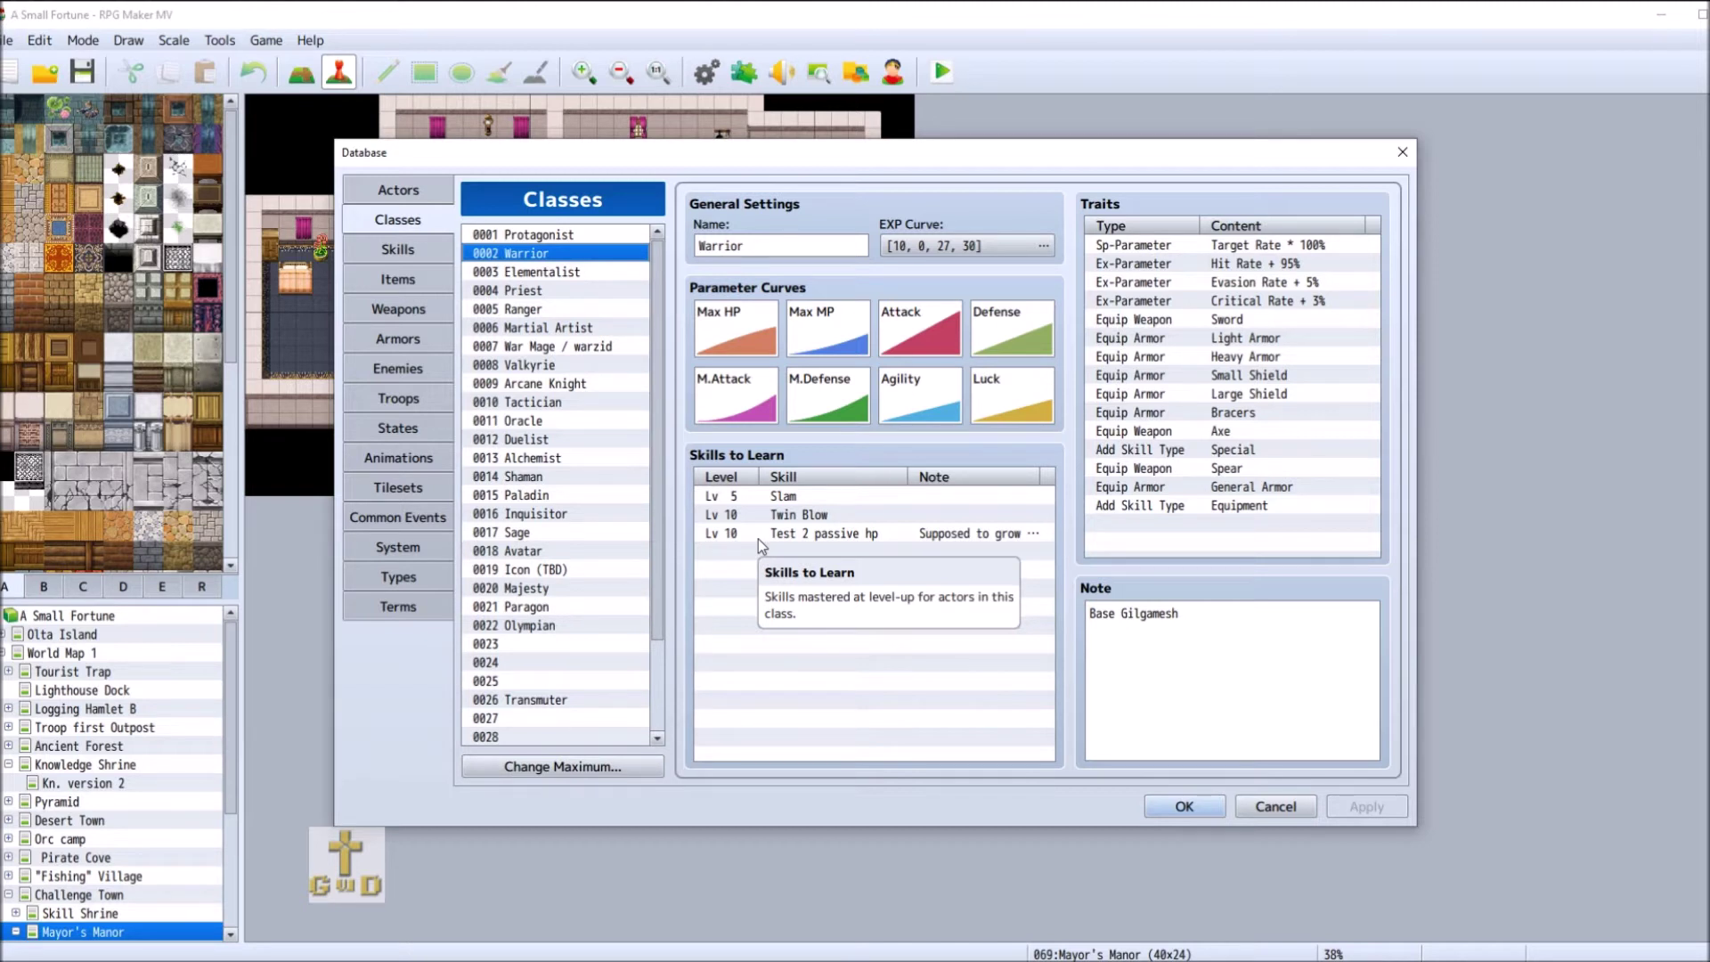
- Add an Equip Armor trait for General Armor to the Martial Artist class
left_click(586, 331)
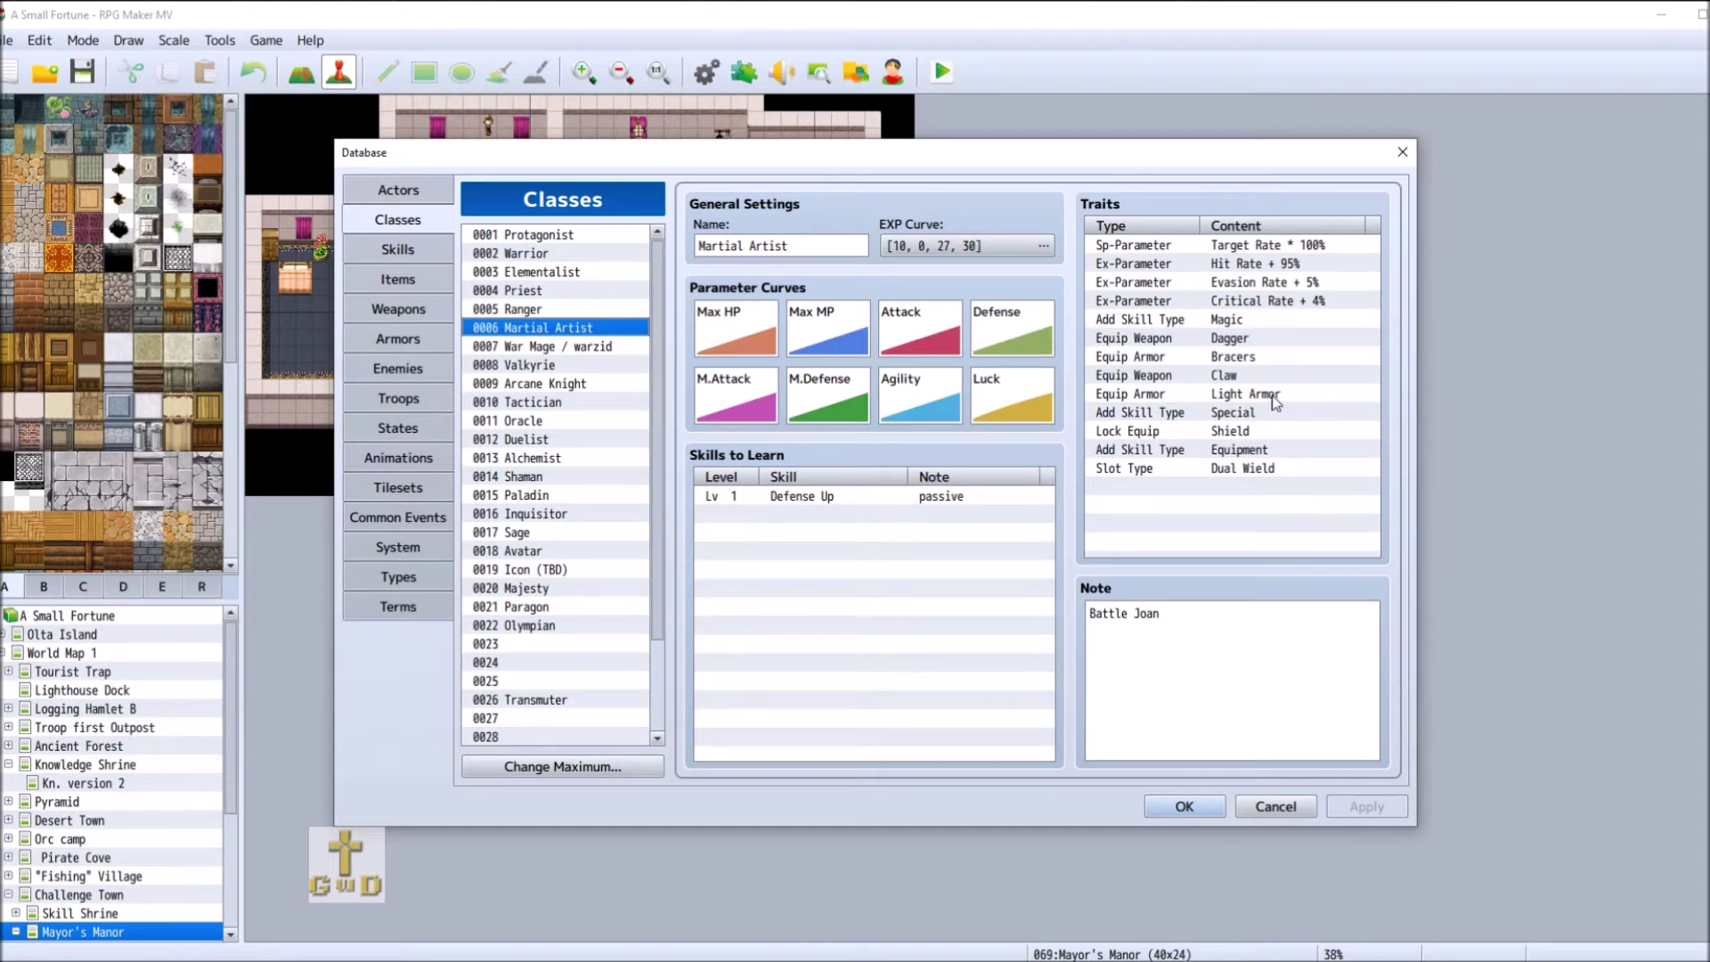
right_click(1152, 486)
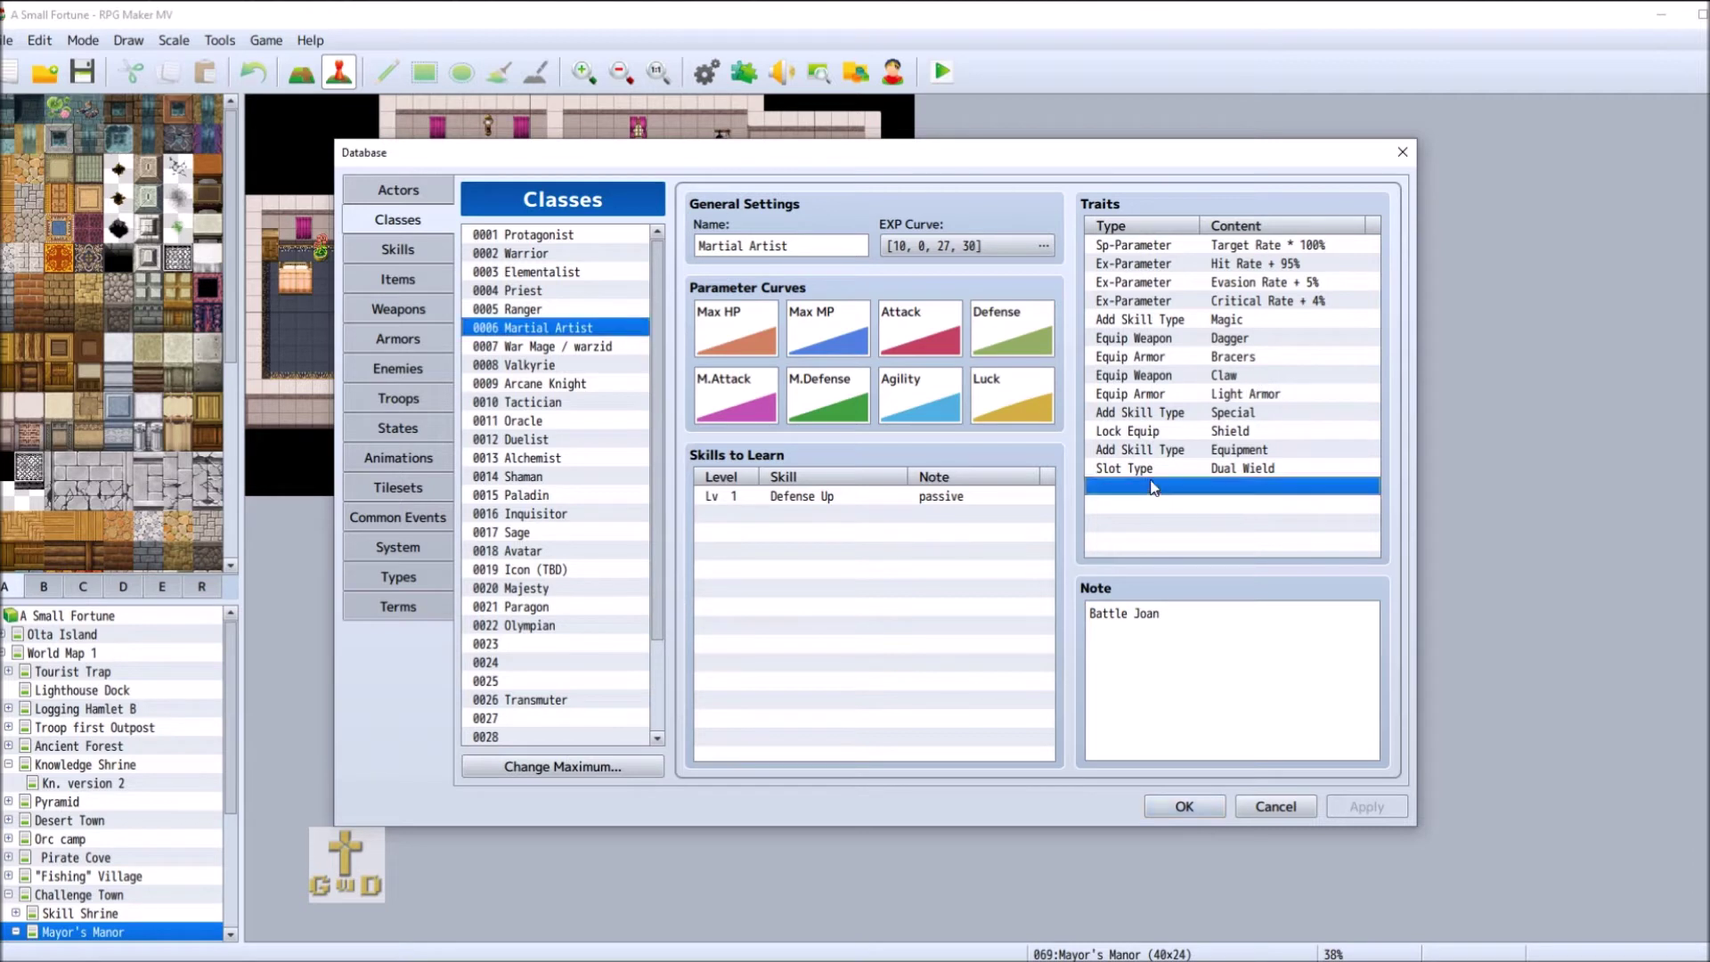
left_click(1207, 495)
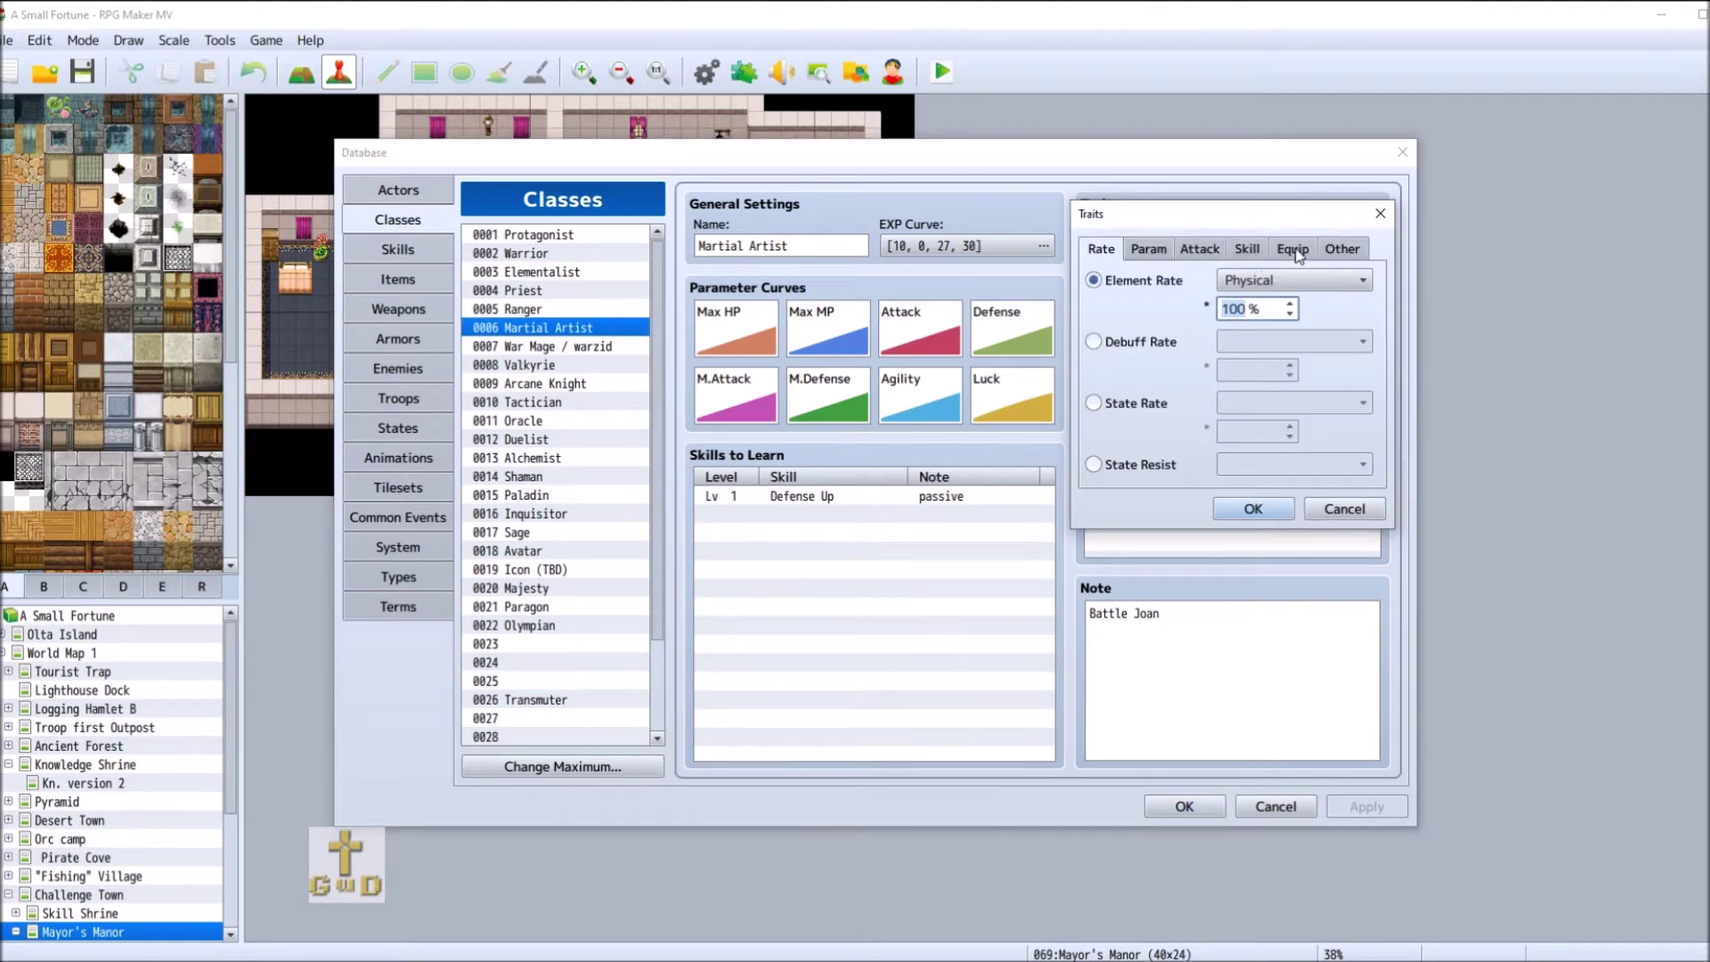
left_click(1292, 249)
left_click(1115, 315)
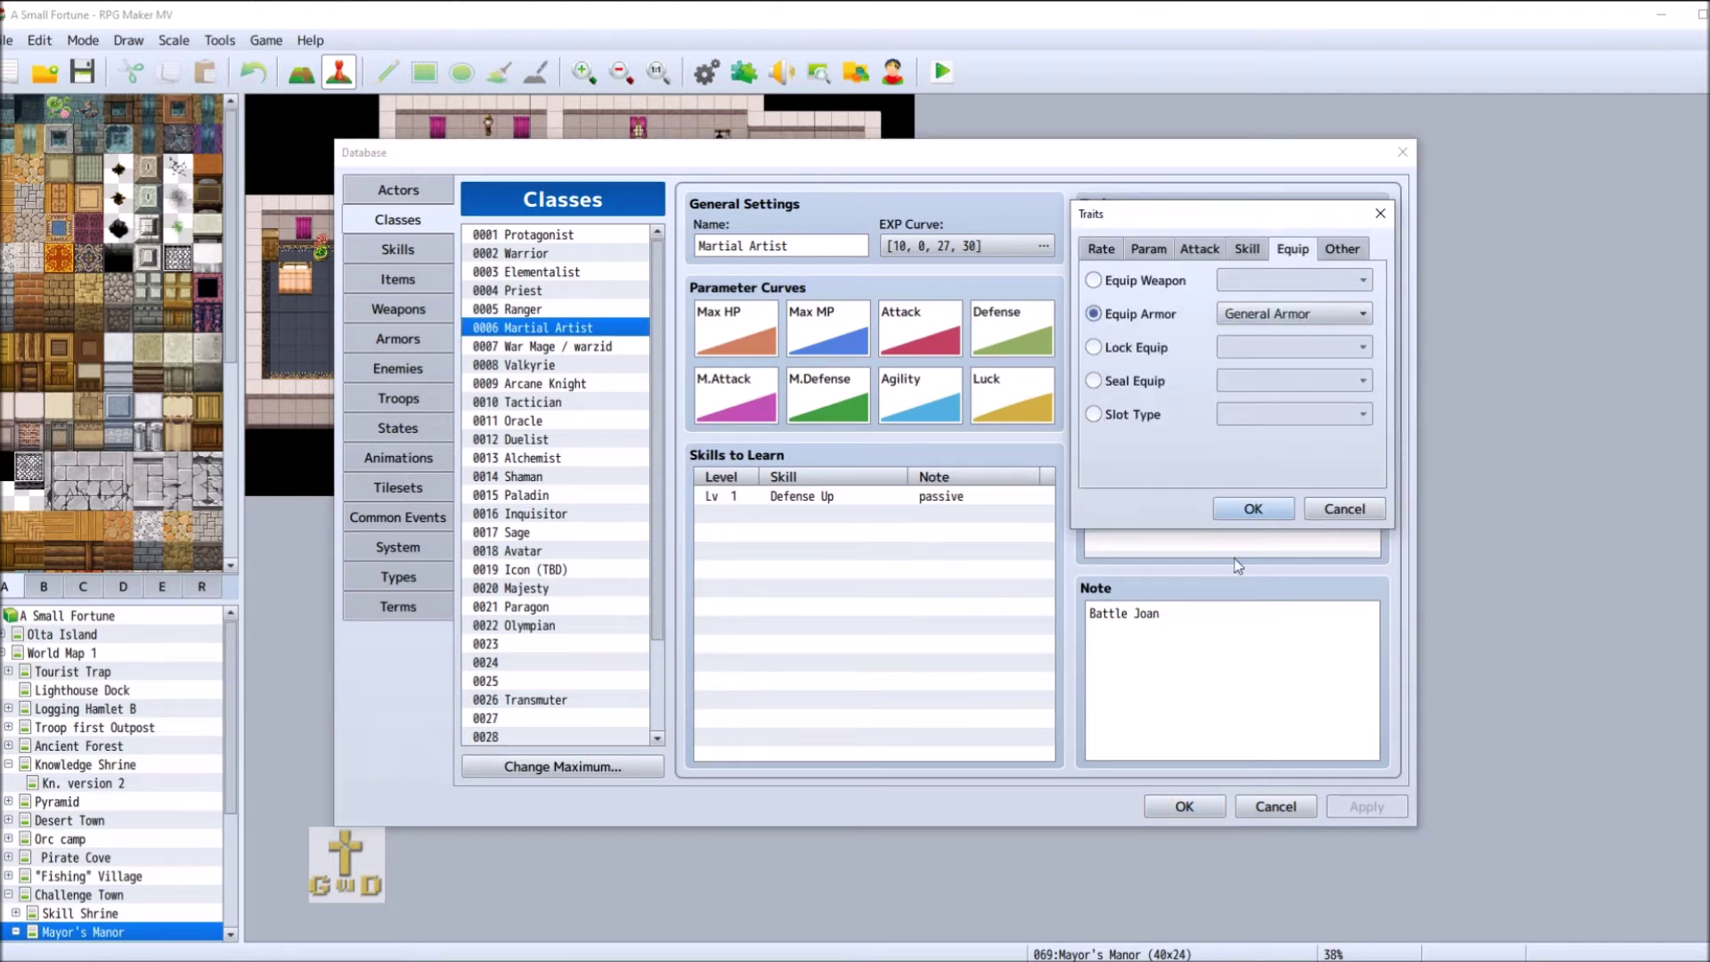
left_click(1269, 507)
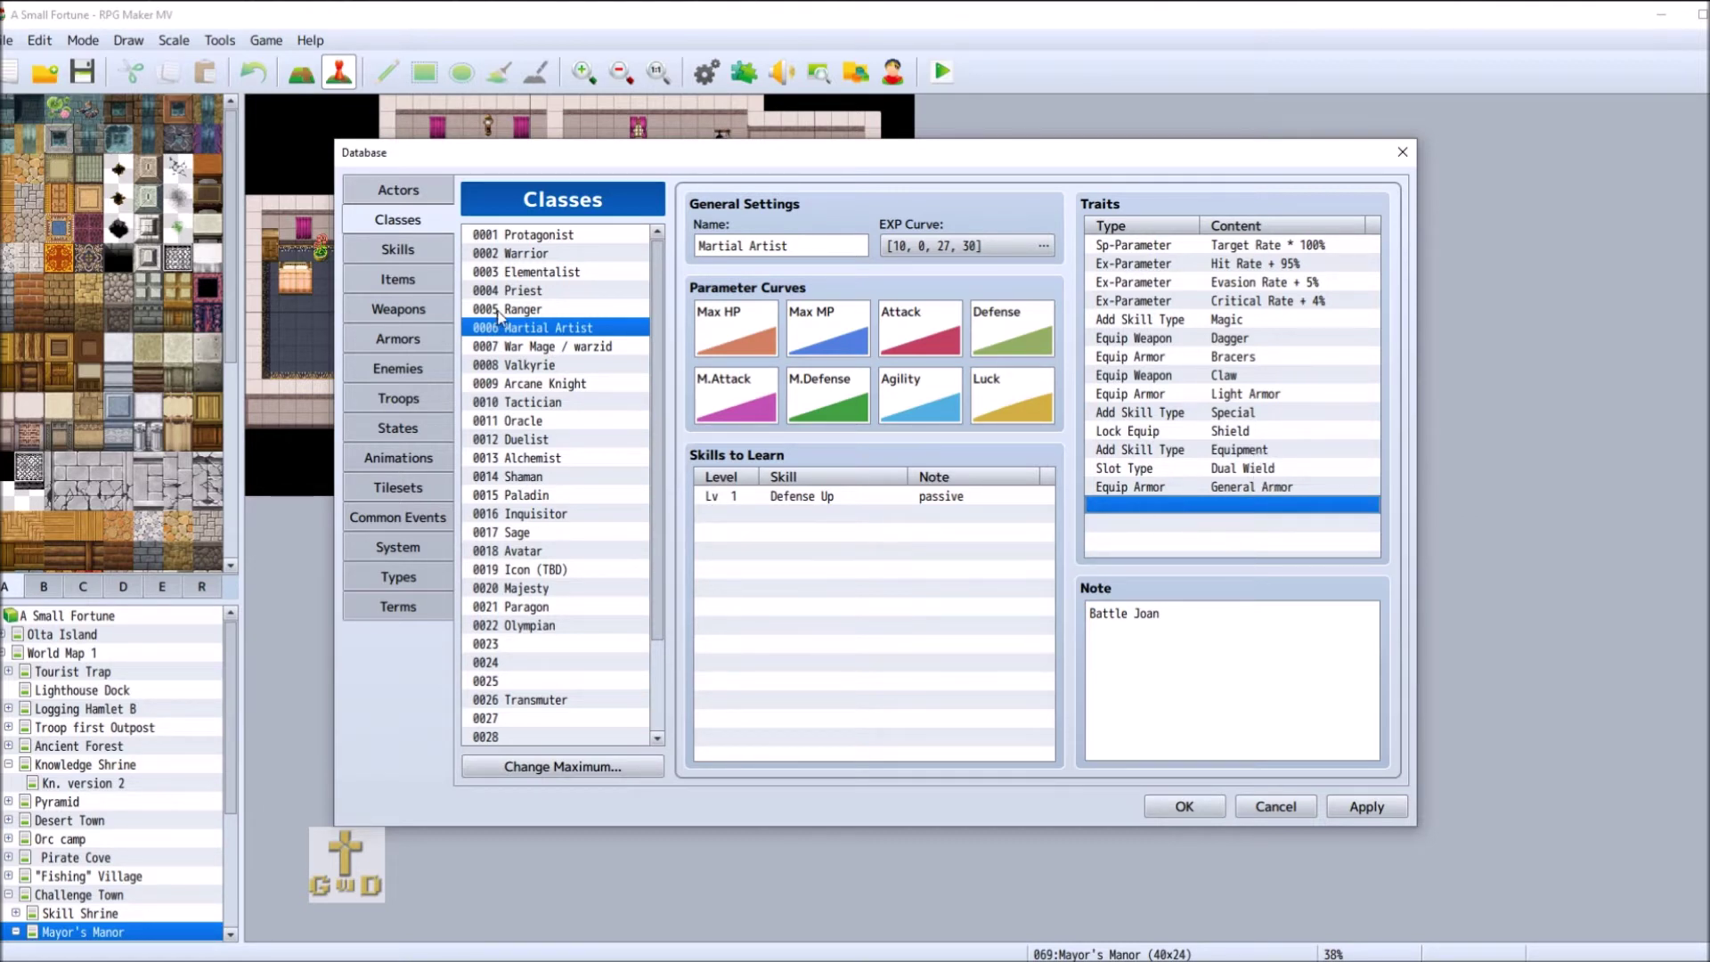
- Check the equipment traits of the War Mage / warzid and Valkyrie classes
left_click(545, 348)
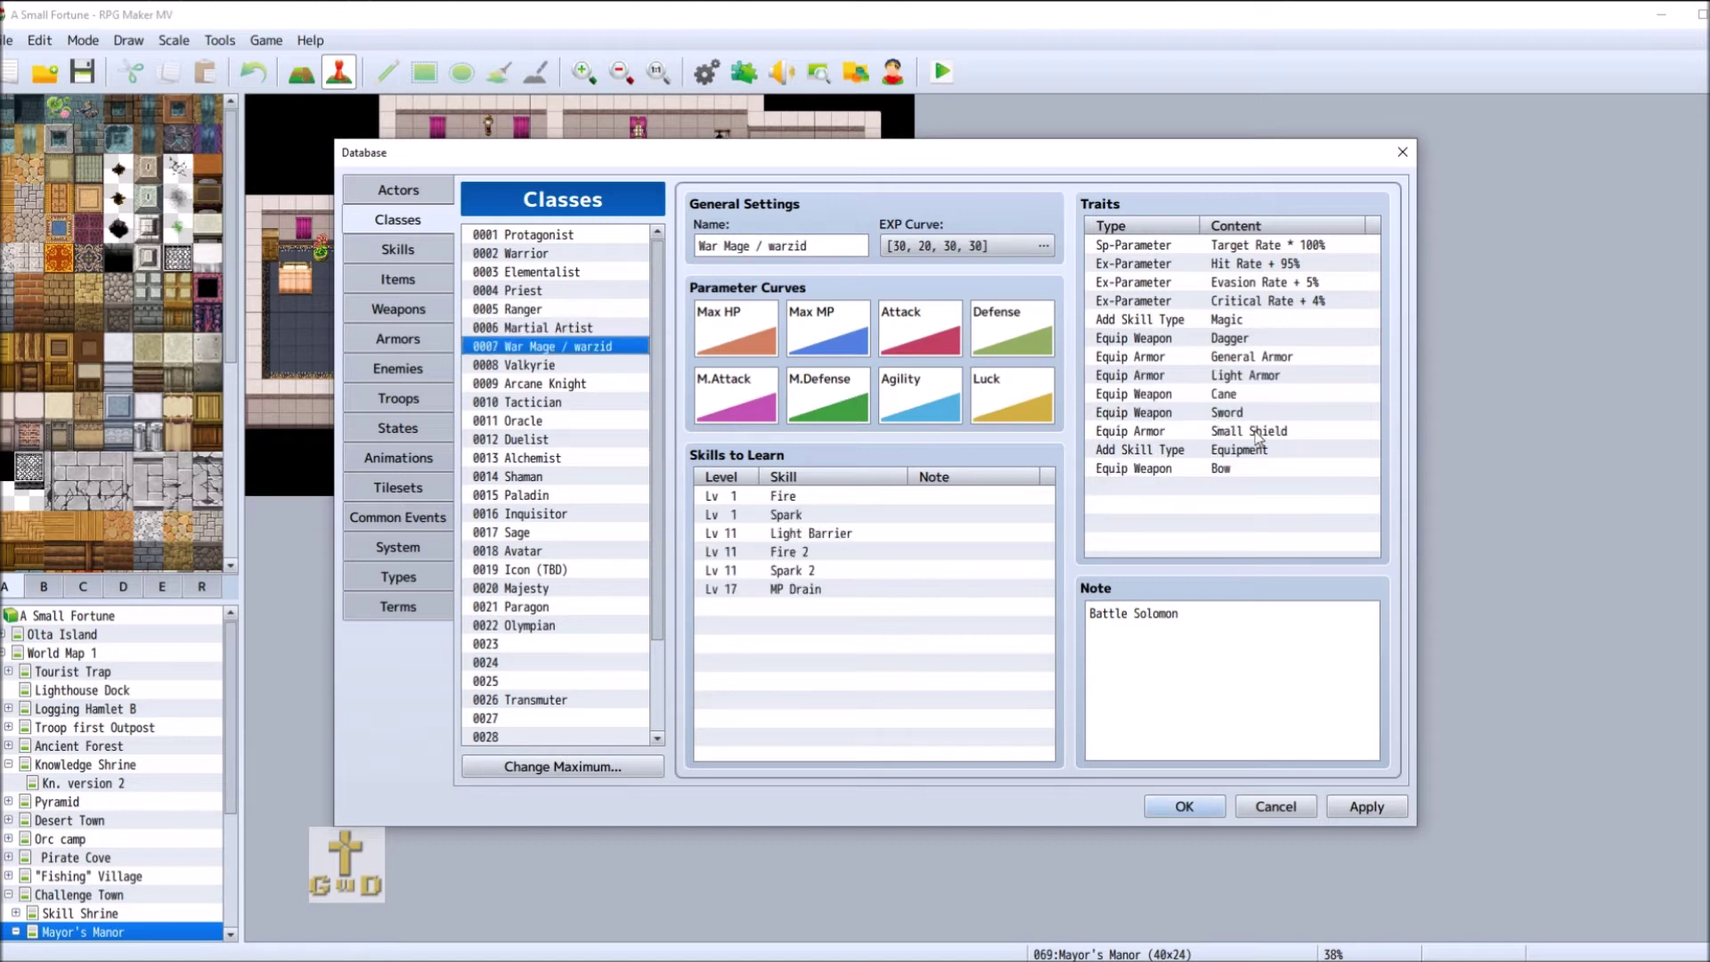
left_click(580, 367)
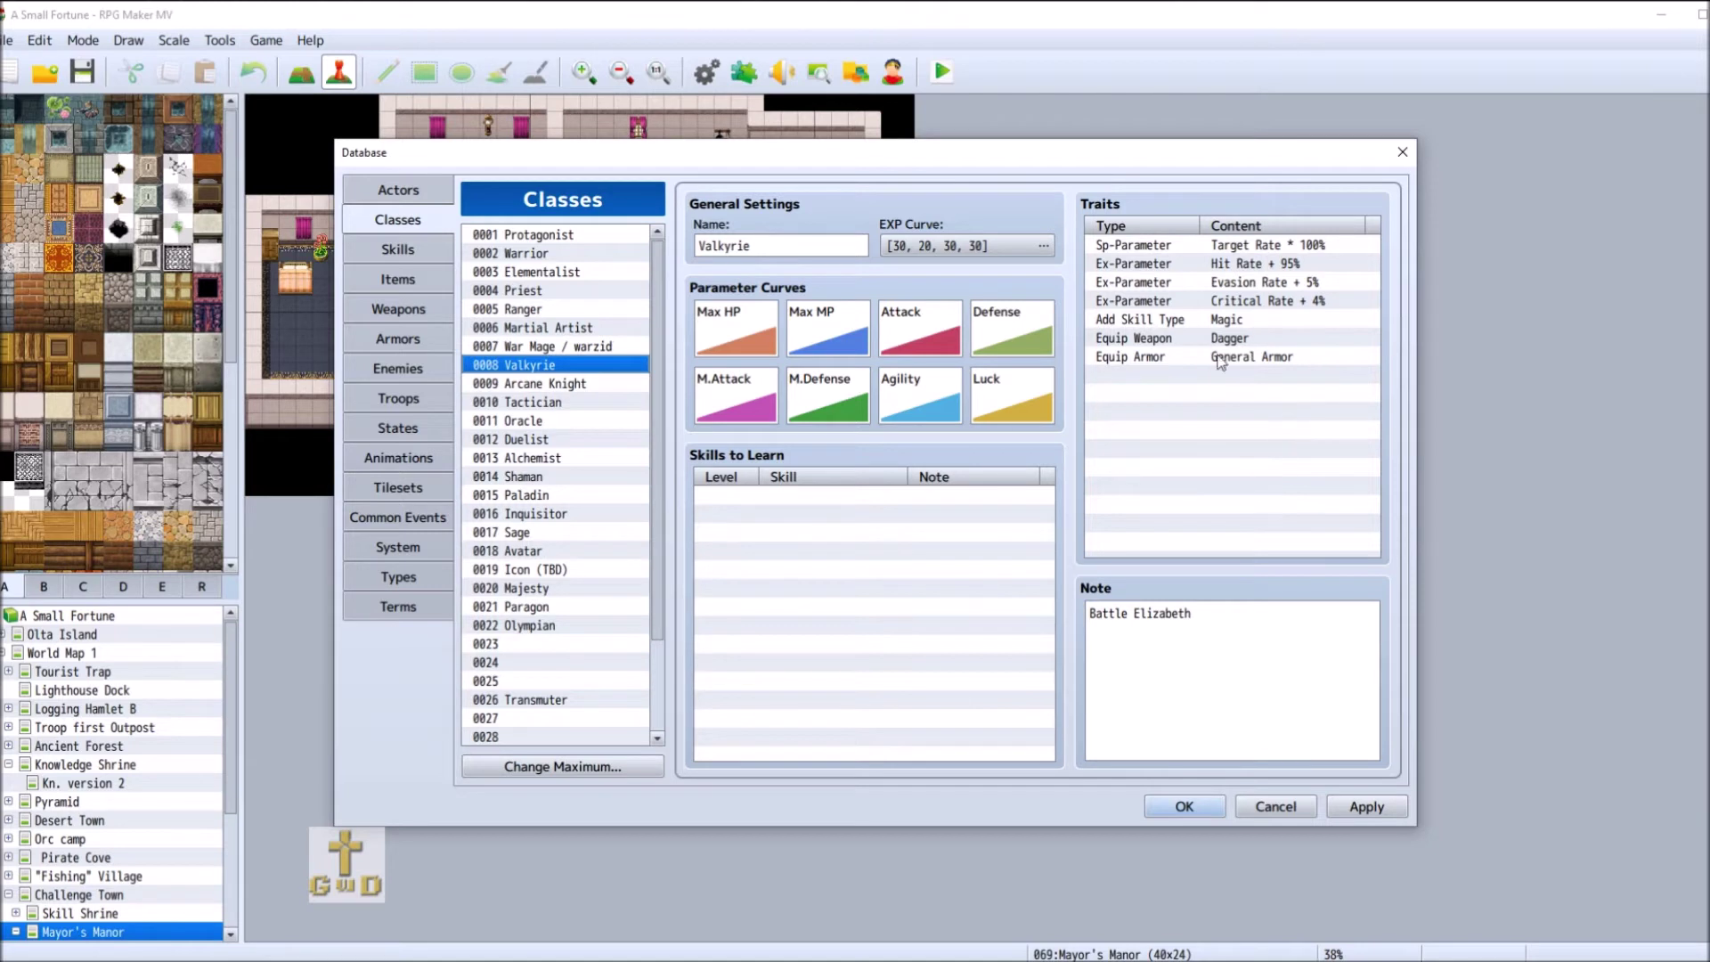
- Add an Equip Armor trait for Heavy Armor to the Valkyrie class
left_click(1160, 375)
right_click(1162, 381)
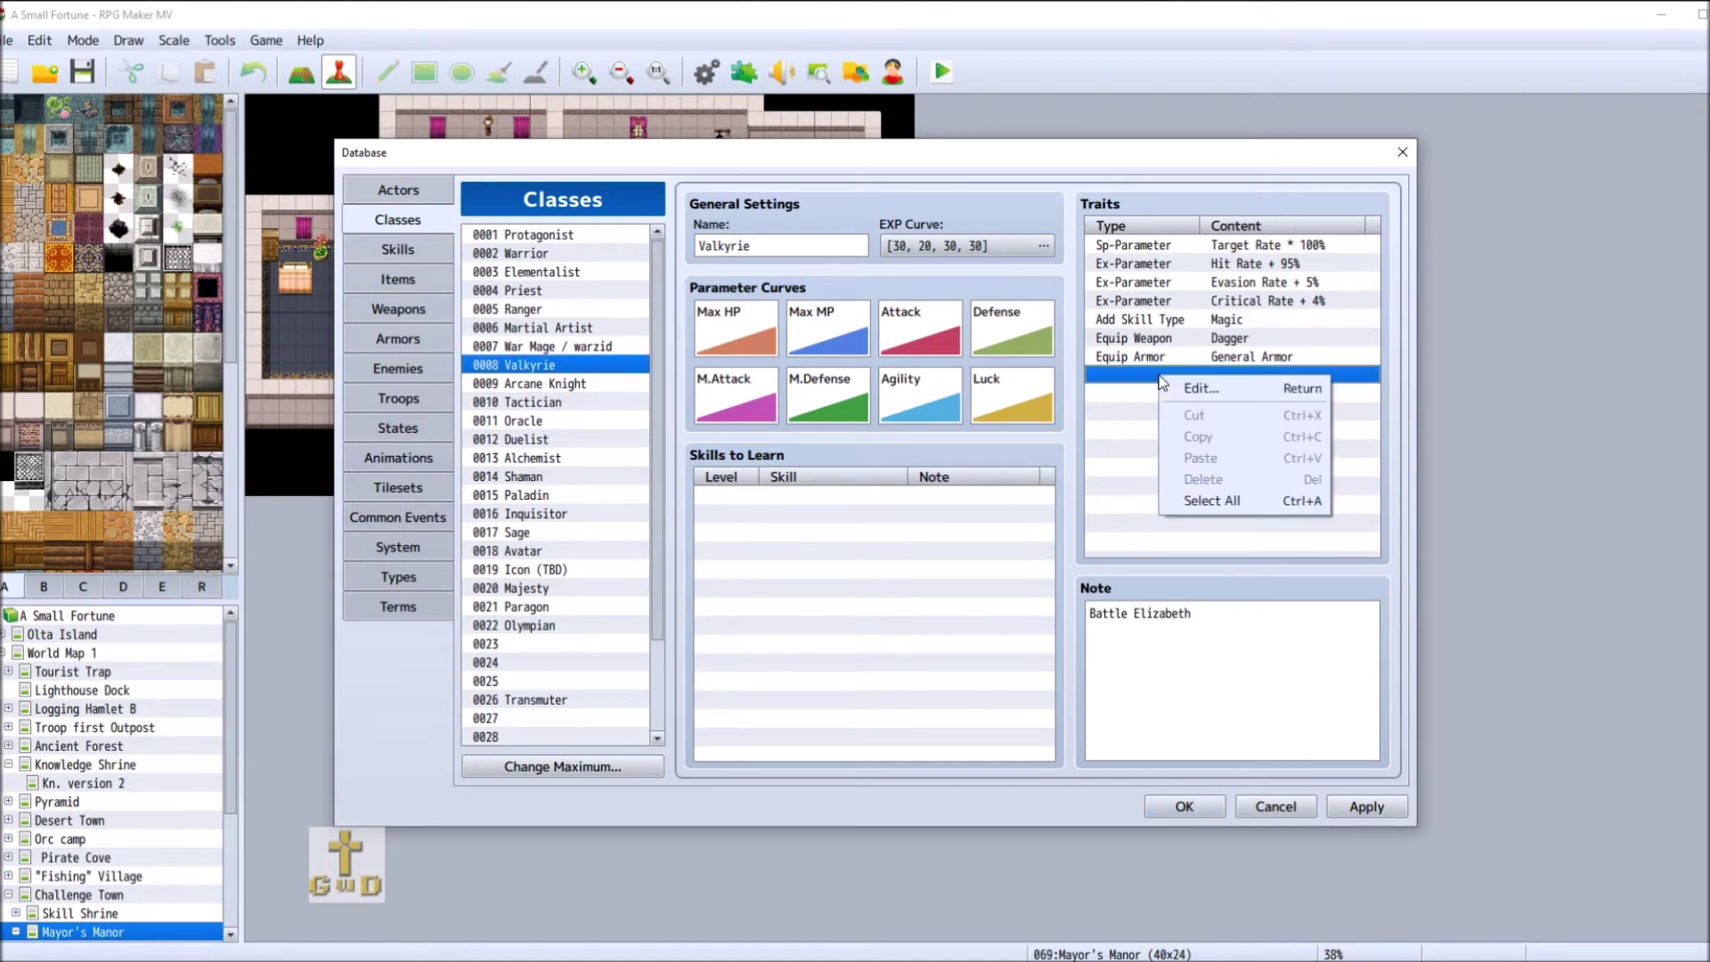
left_click(1230, 393)
left_click(1310, 249)
left_click(1149, 314)
left_click(1293, 313)
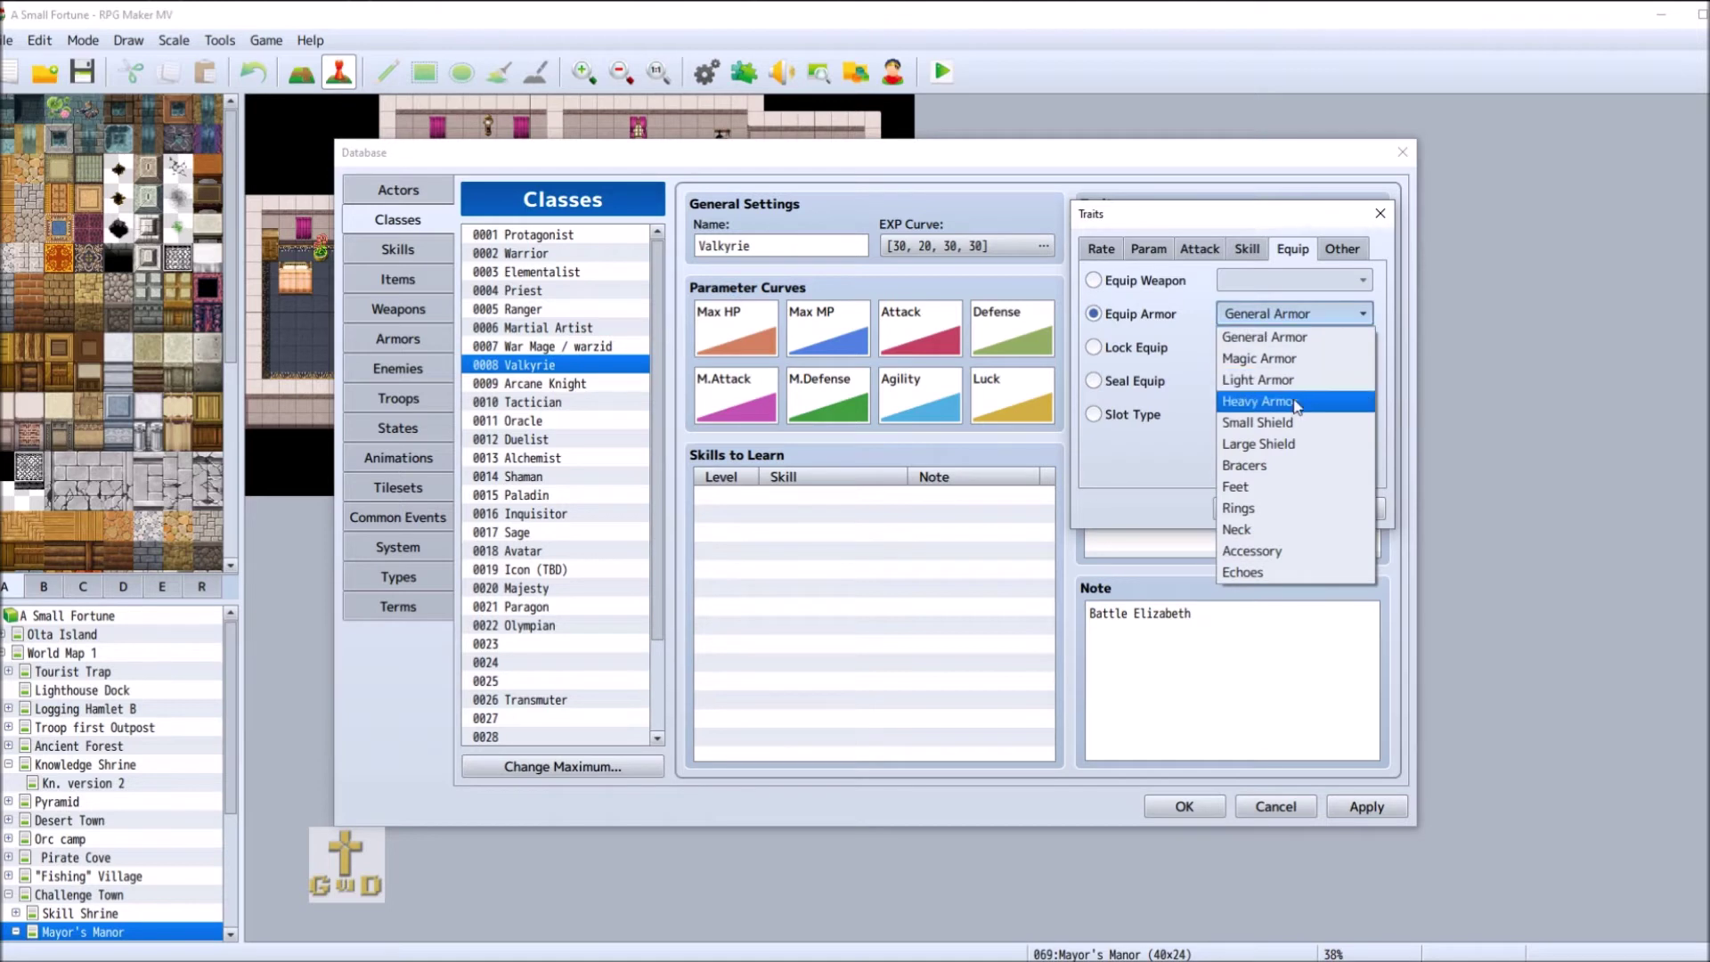
left_click(1259, 401)
left_click(1254, 509)
- Add an Equip Armor trait for Small Shield to the Valkyrie class
right_click(1150, 389)
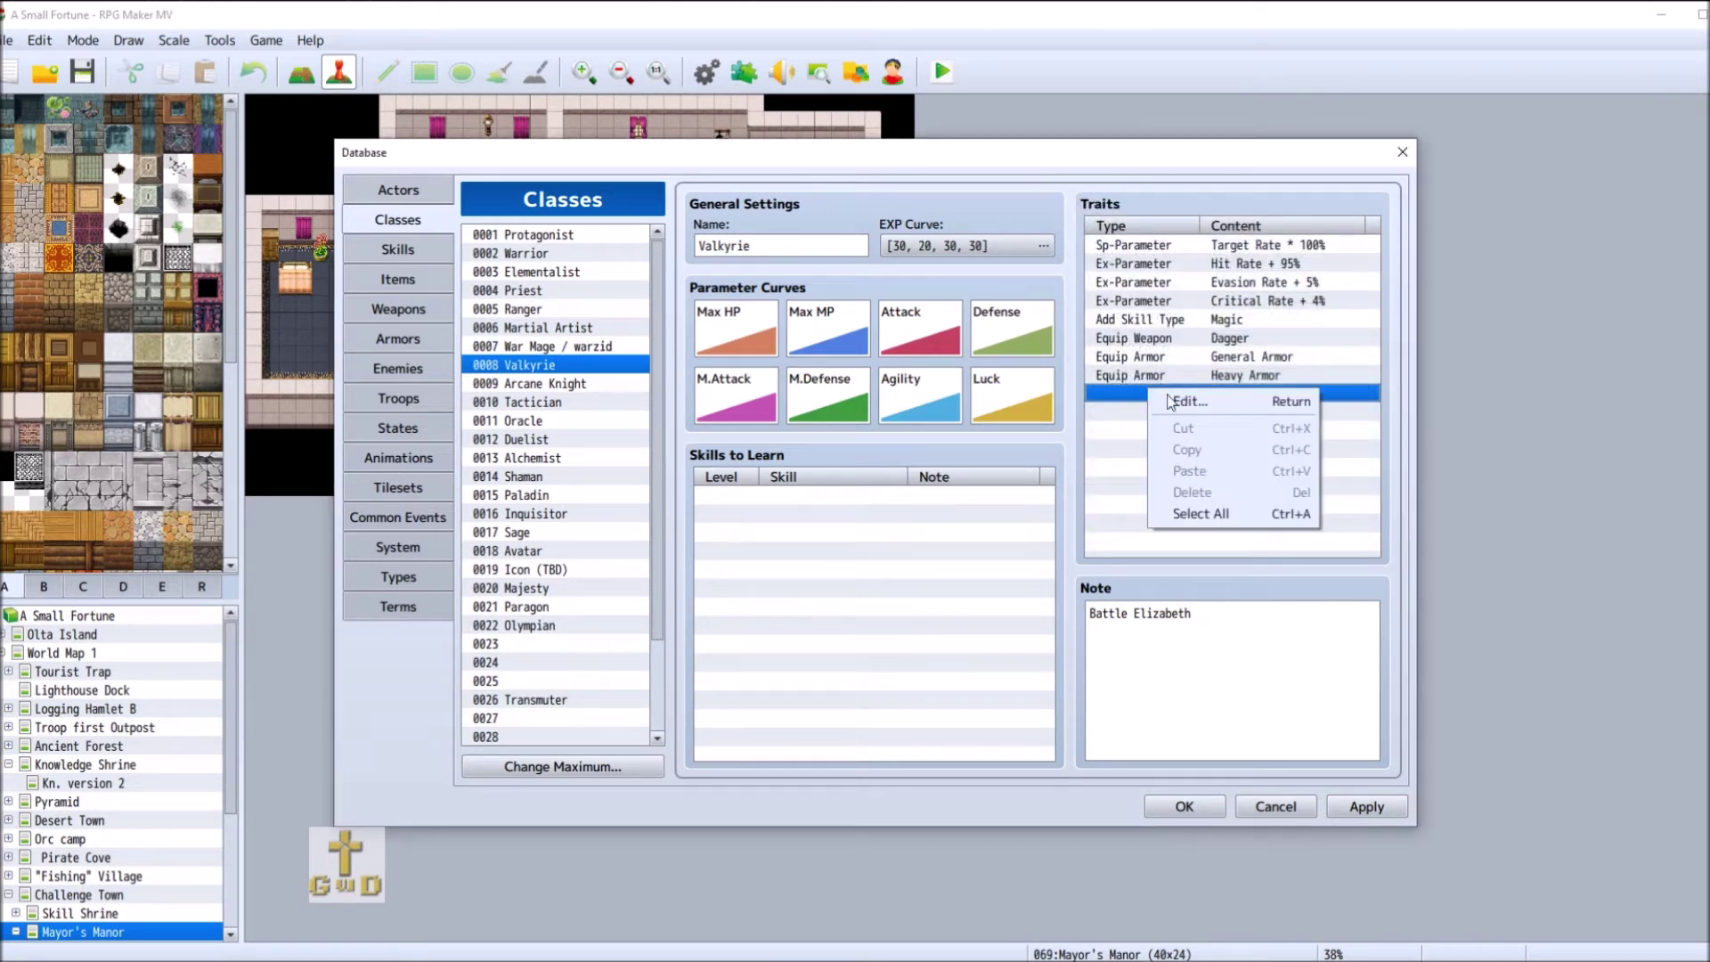
left_click(1229, 398)
left_click(1292, 249)
left_click(1158, 316)
left_click(1306, 312)
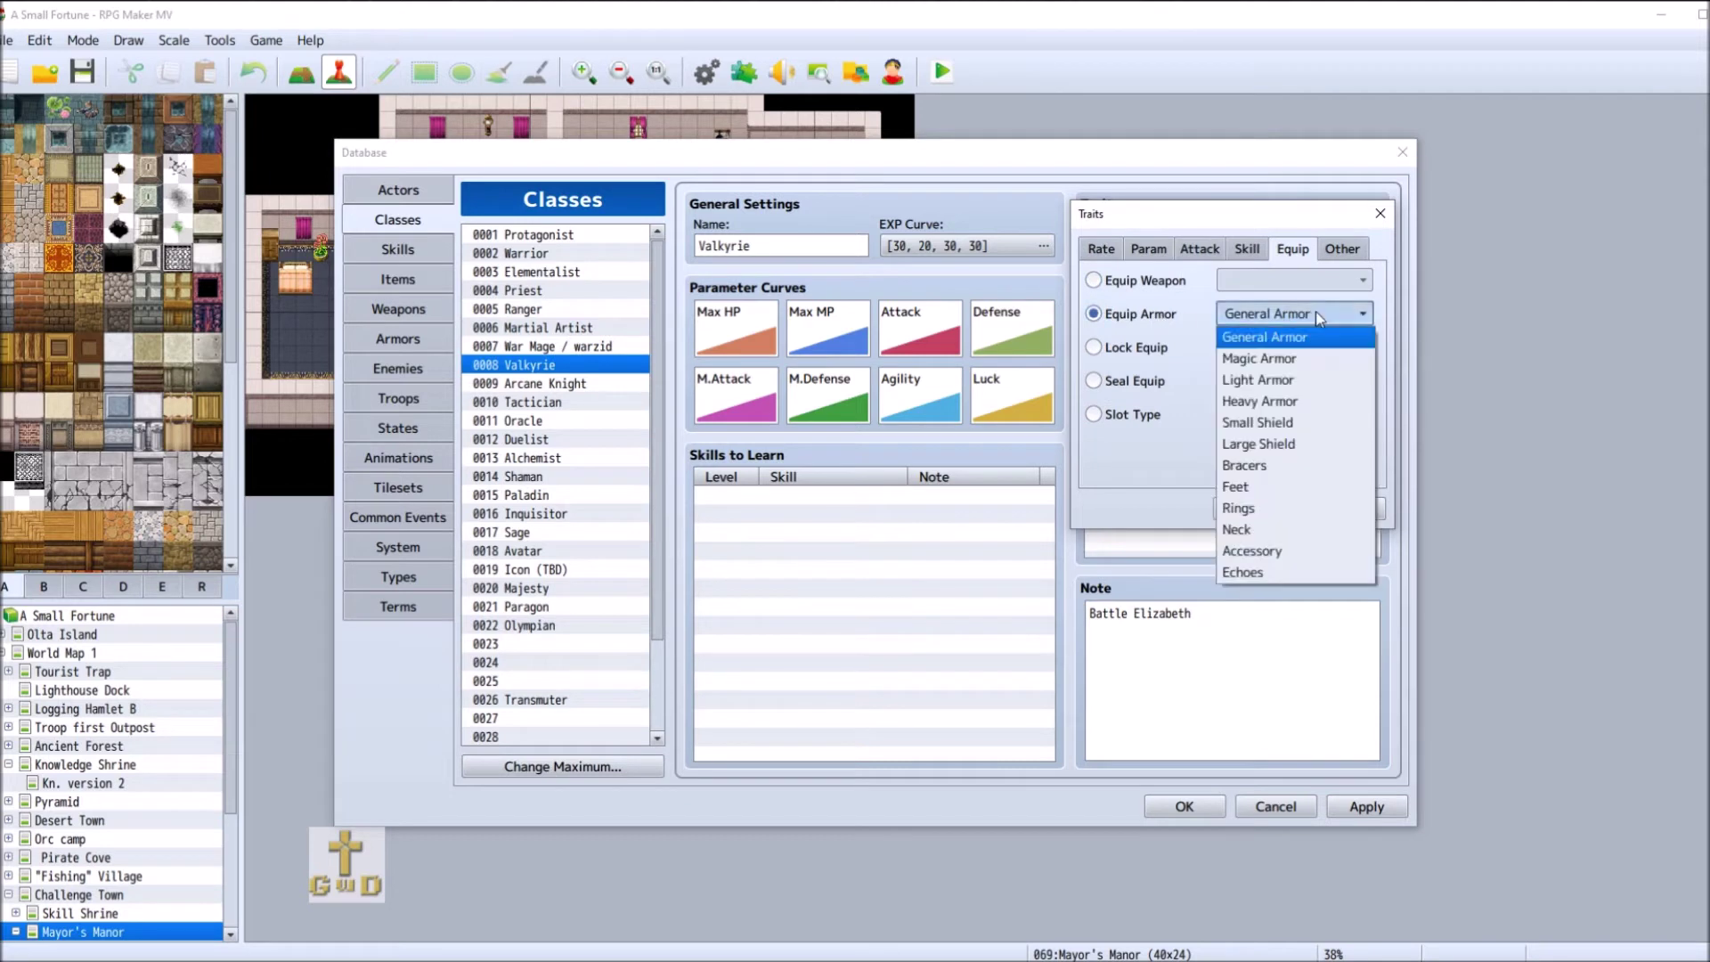
left_click(1294, 422)
left_click(1255, 508)
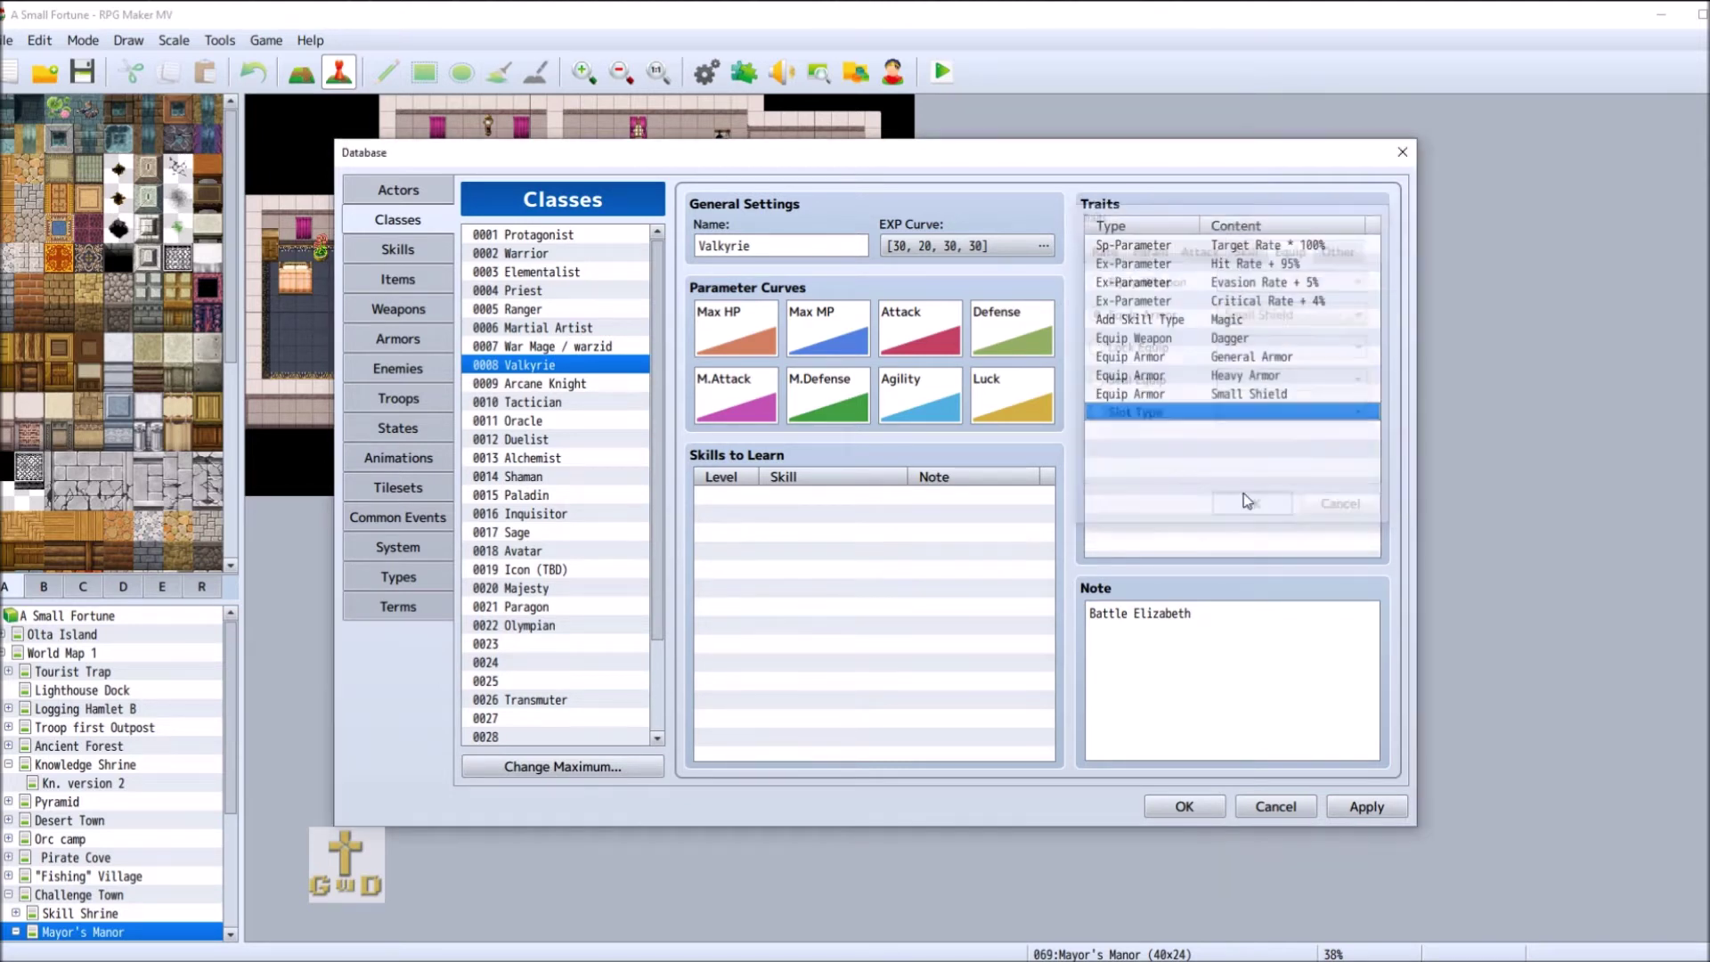
- Add an Equip Armor trait for Large Shield to the Valkyrie class
right_click(1155, 413)
left_click(1194, 422)
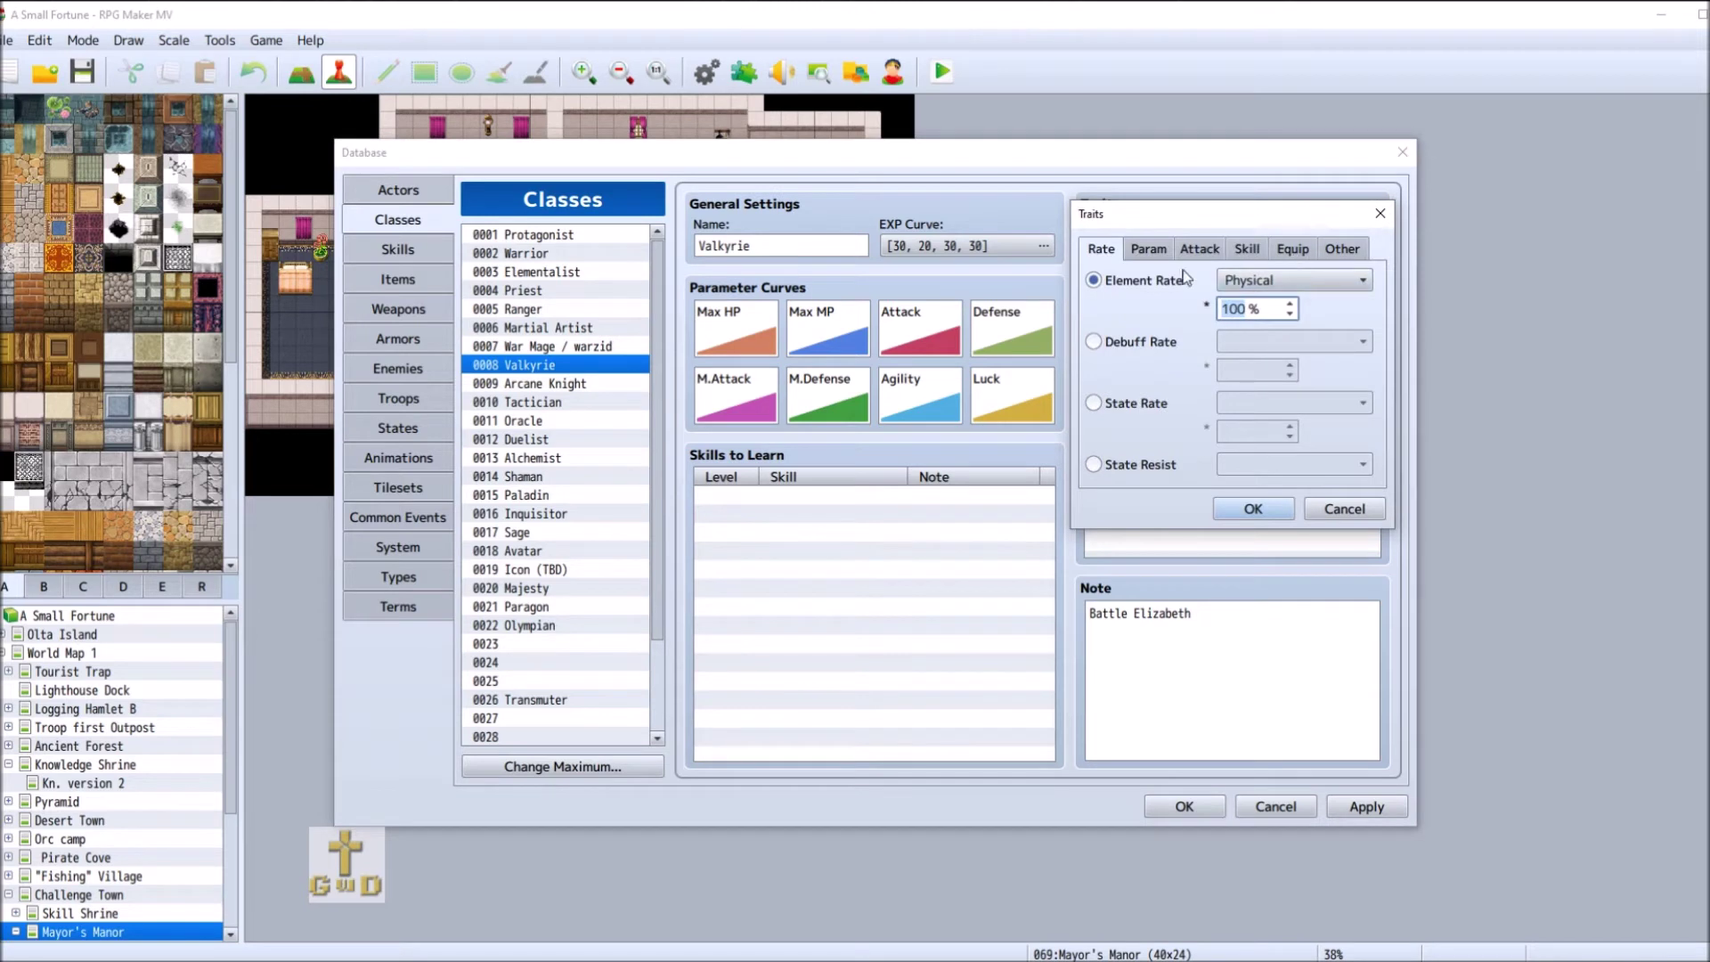
left_click(1292, 249)
left_click(1177, 283)
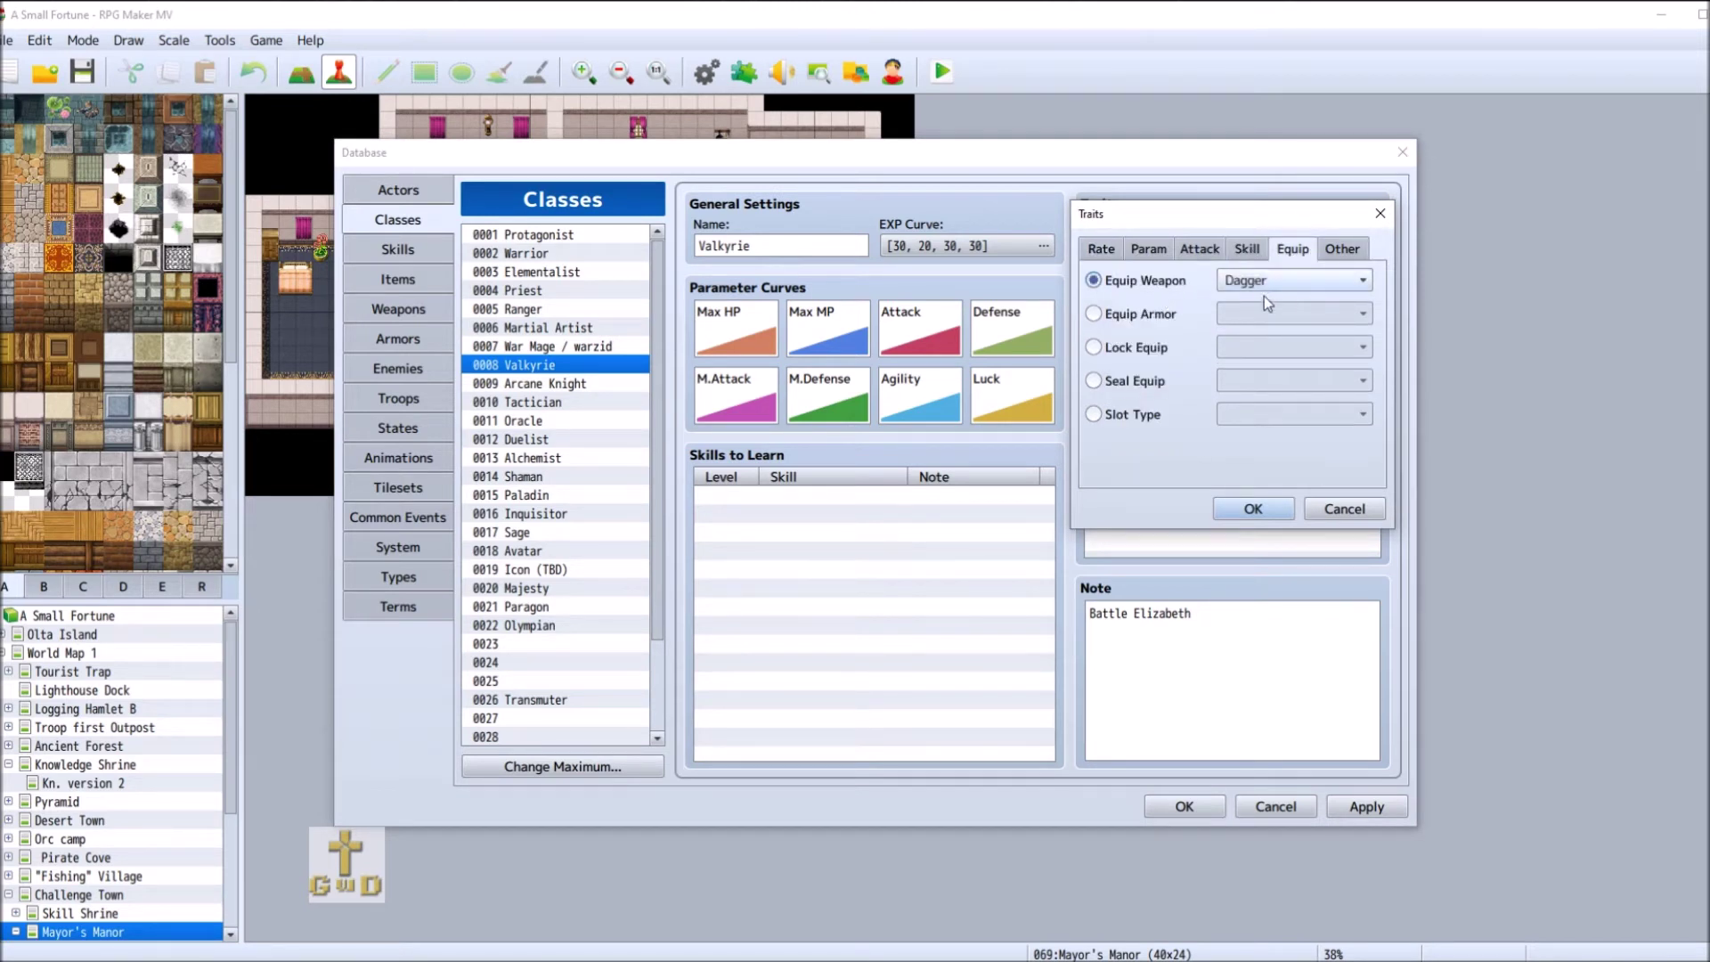
left_click(1291, 283)
left_click(1120, 317)
left_click(1312, 314)
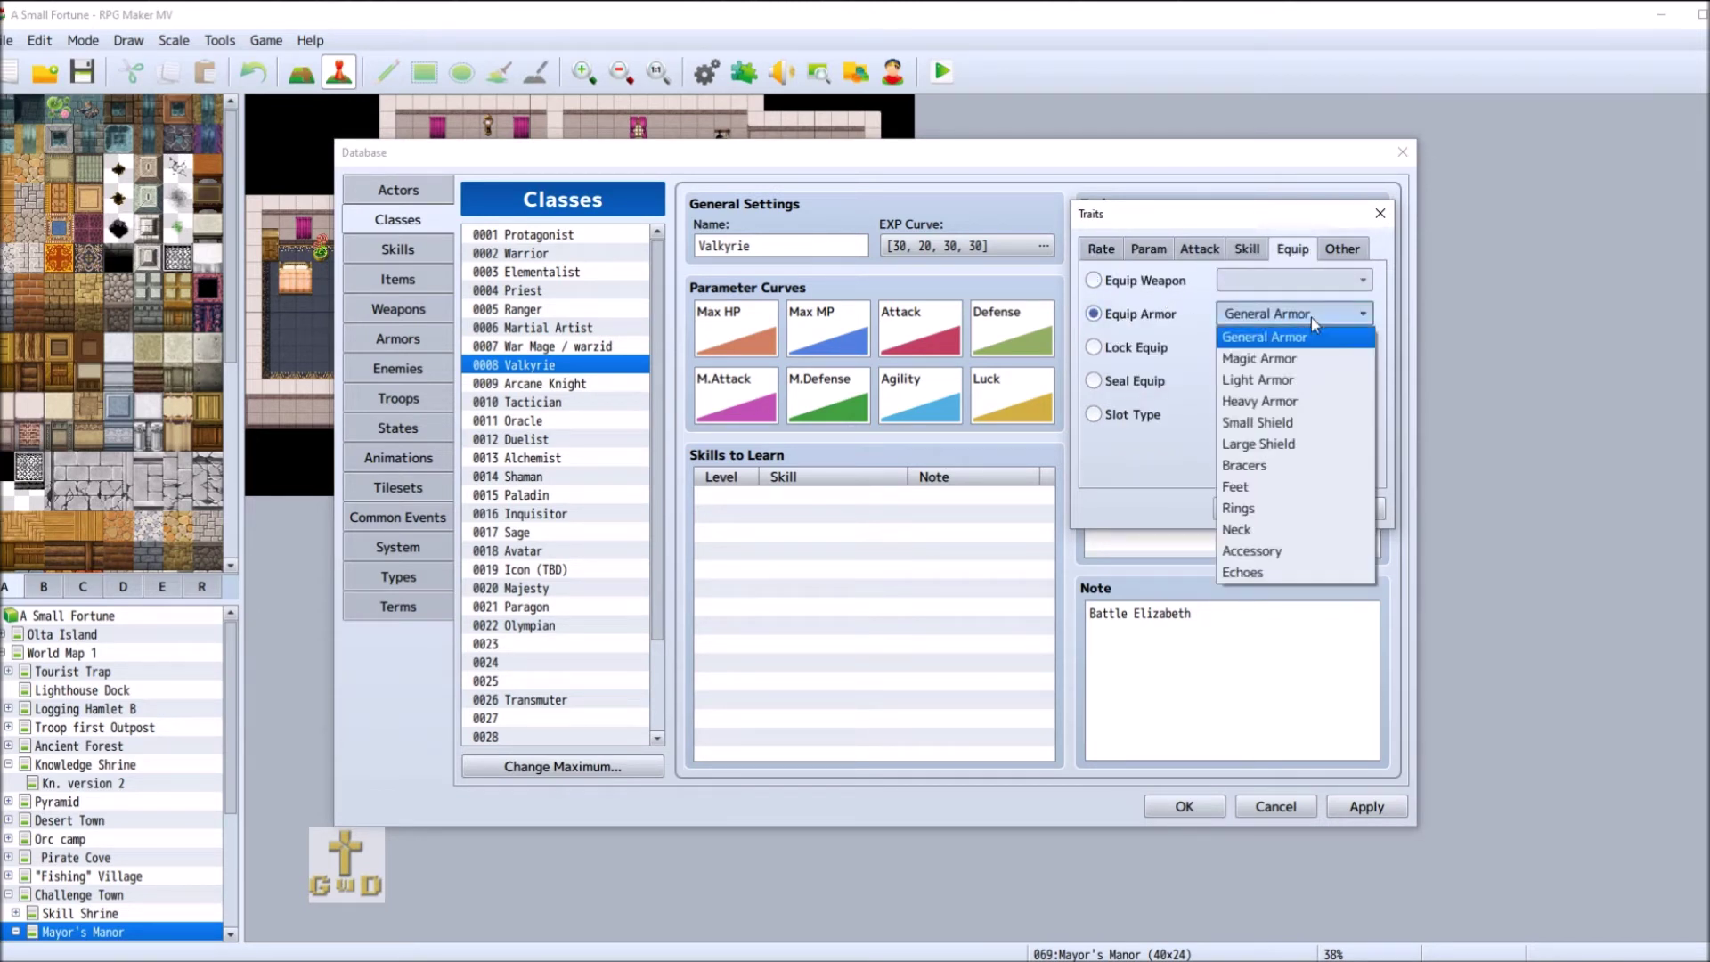
left_click(1288, 443)
left_click(1270, 515)
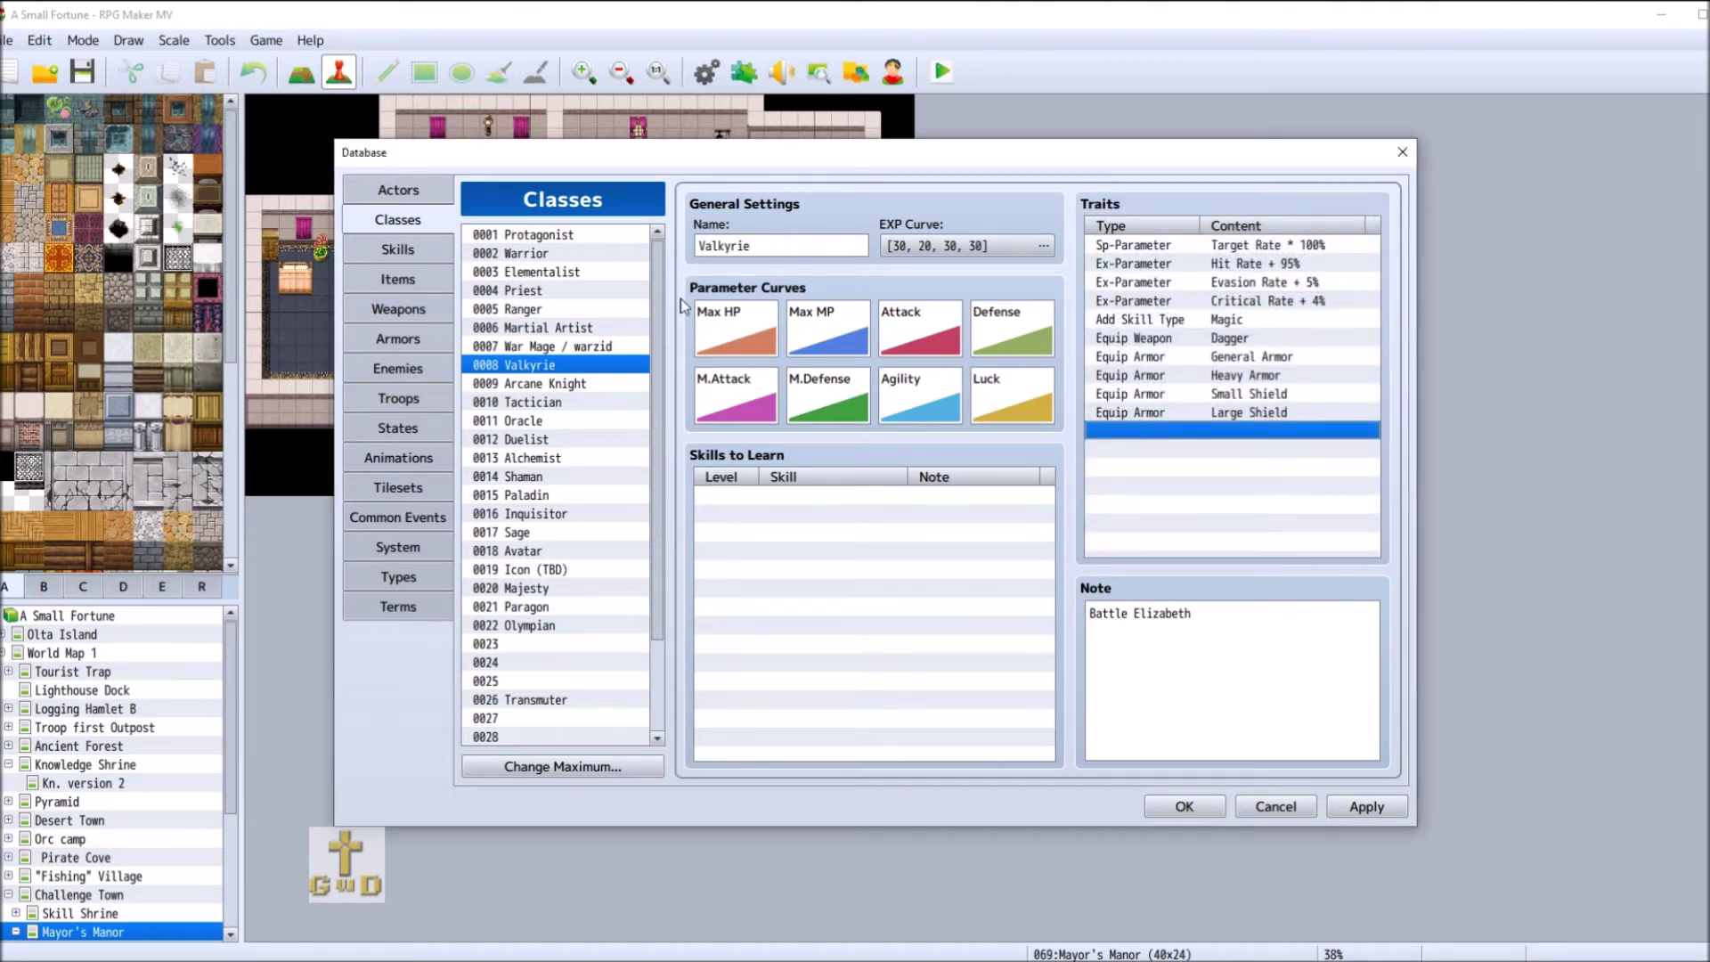
- Check the Martial Artist's equipment traits and add an Equip Armor trait for Bracers to the War Mage / warzid class
left_click(564, 333)
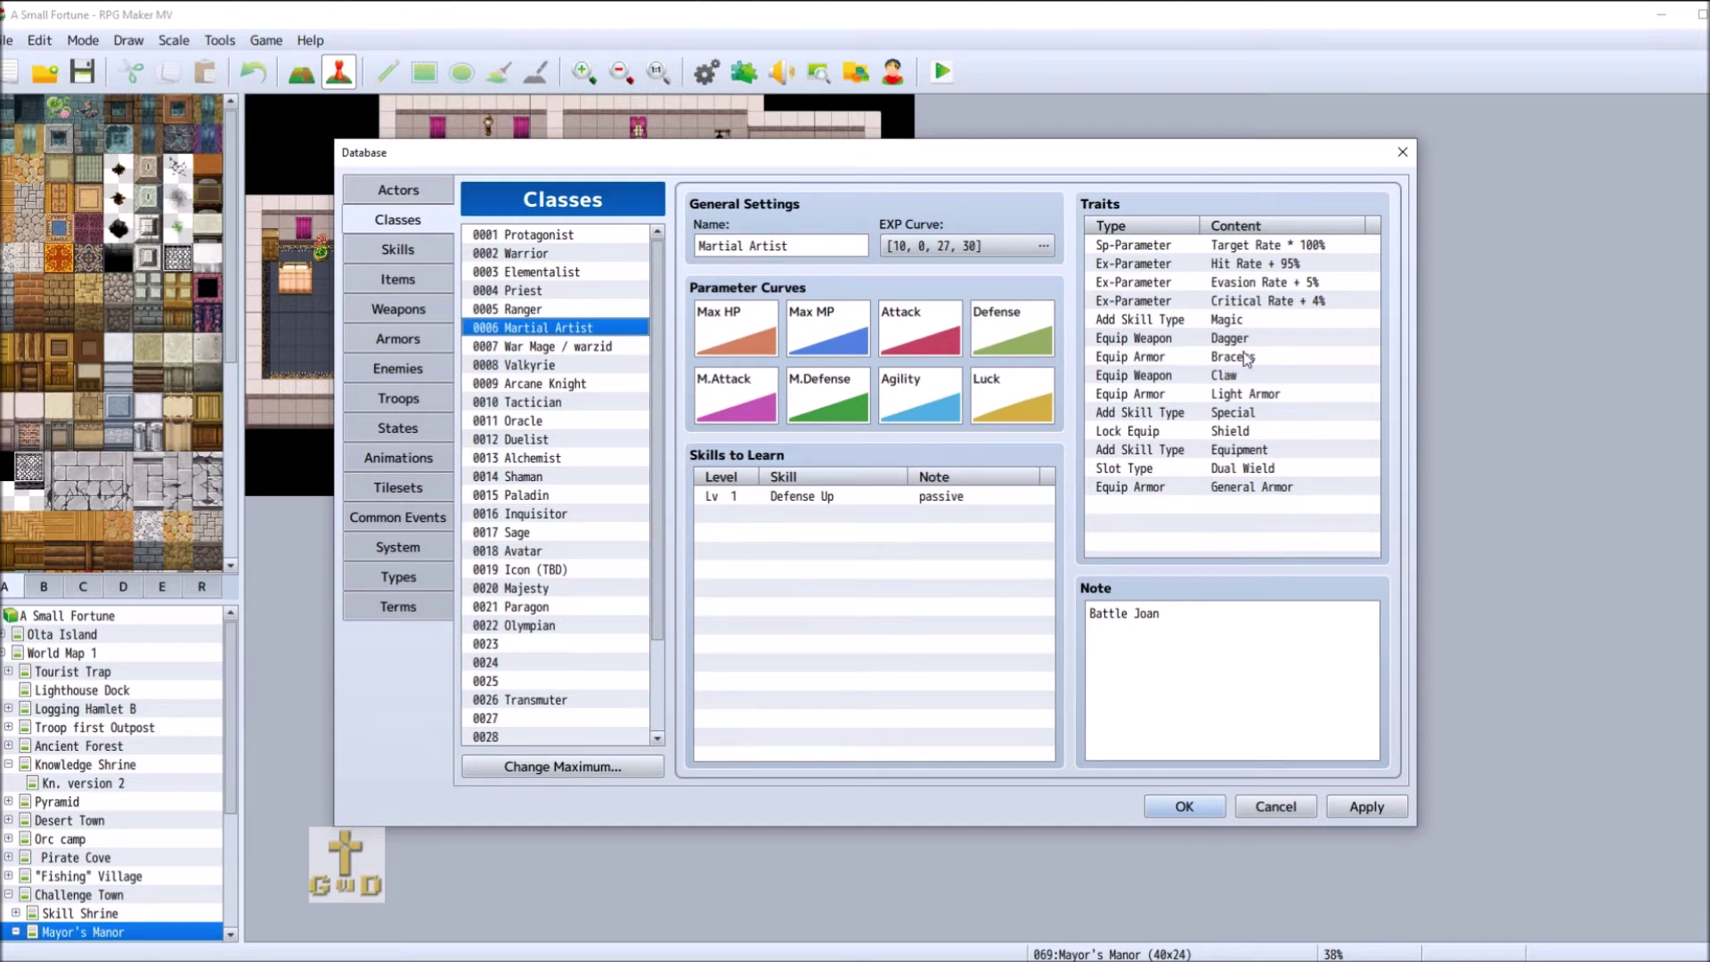
left_click(612, 346)
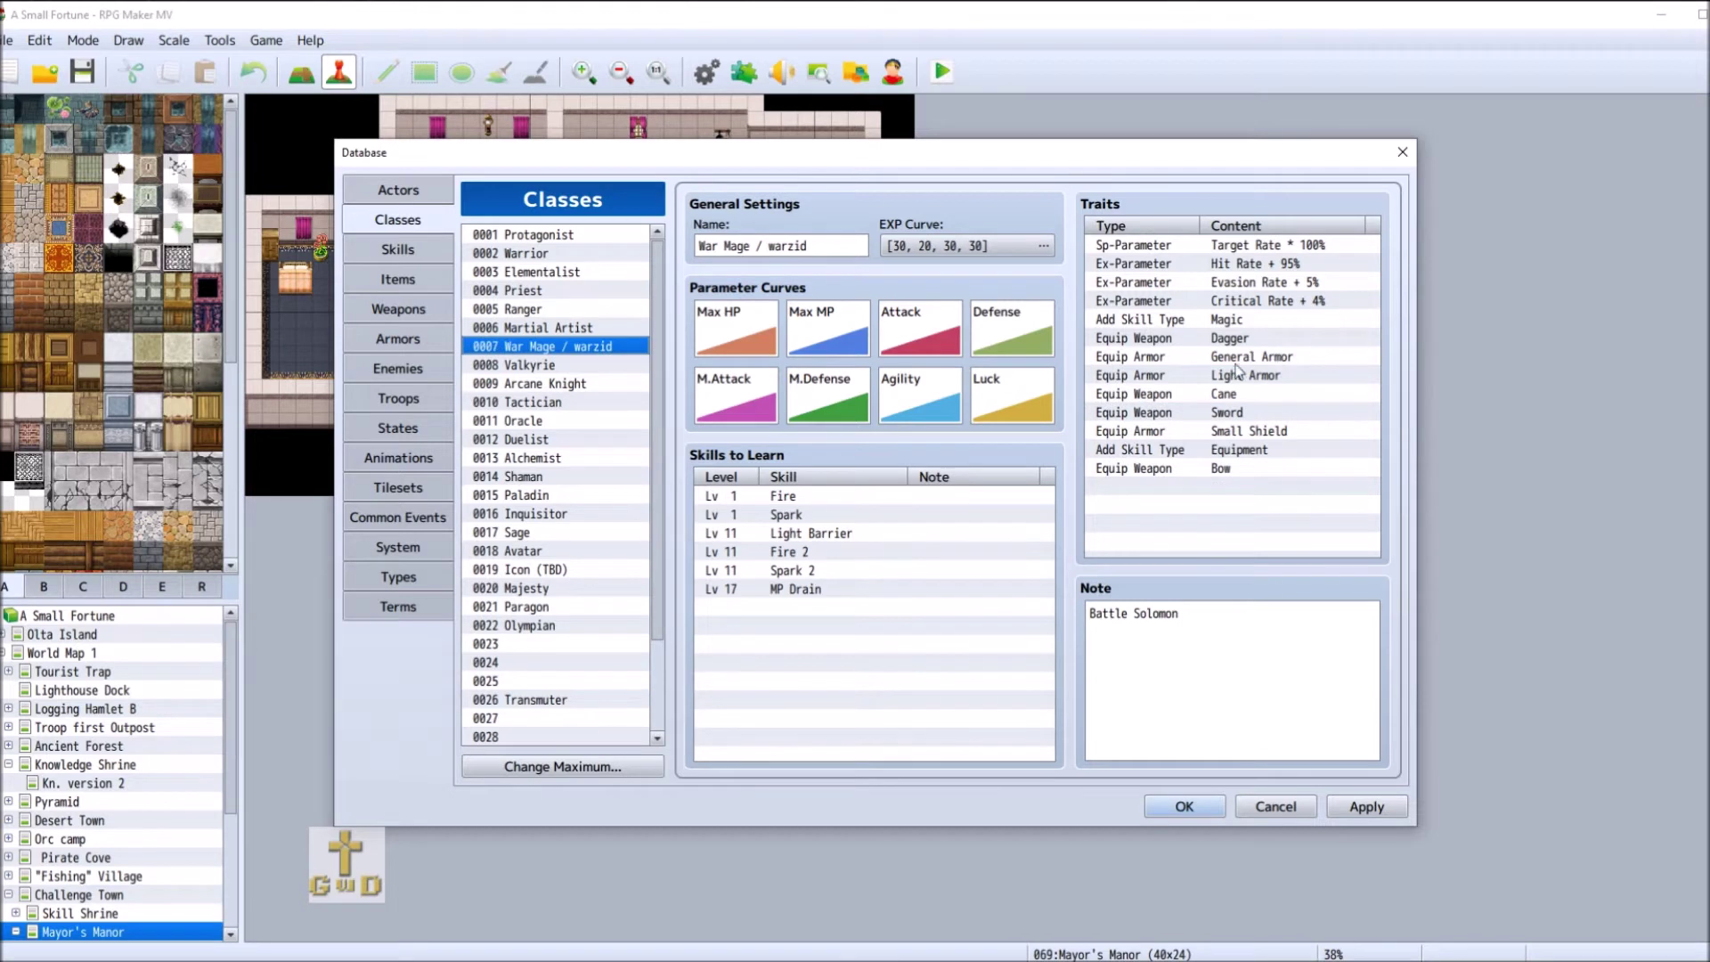
left_click(1136, 487)
right_click(1135, 487)
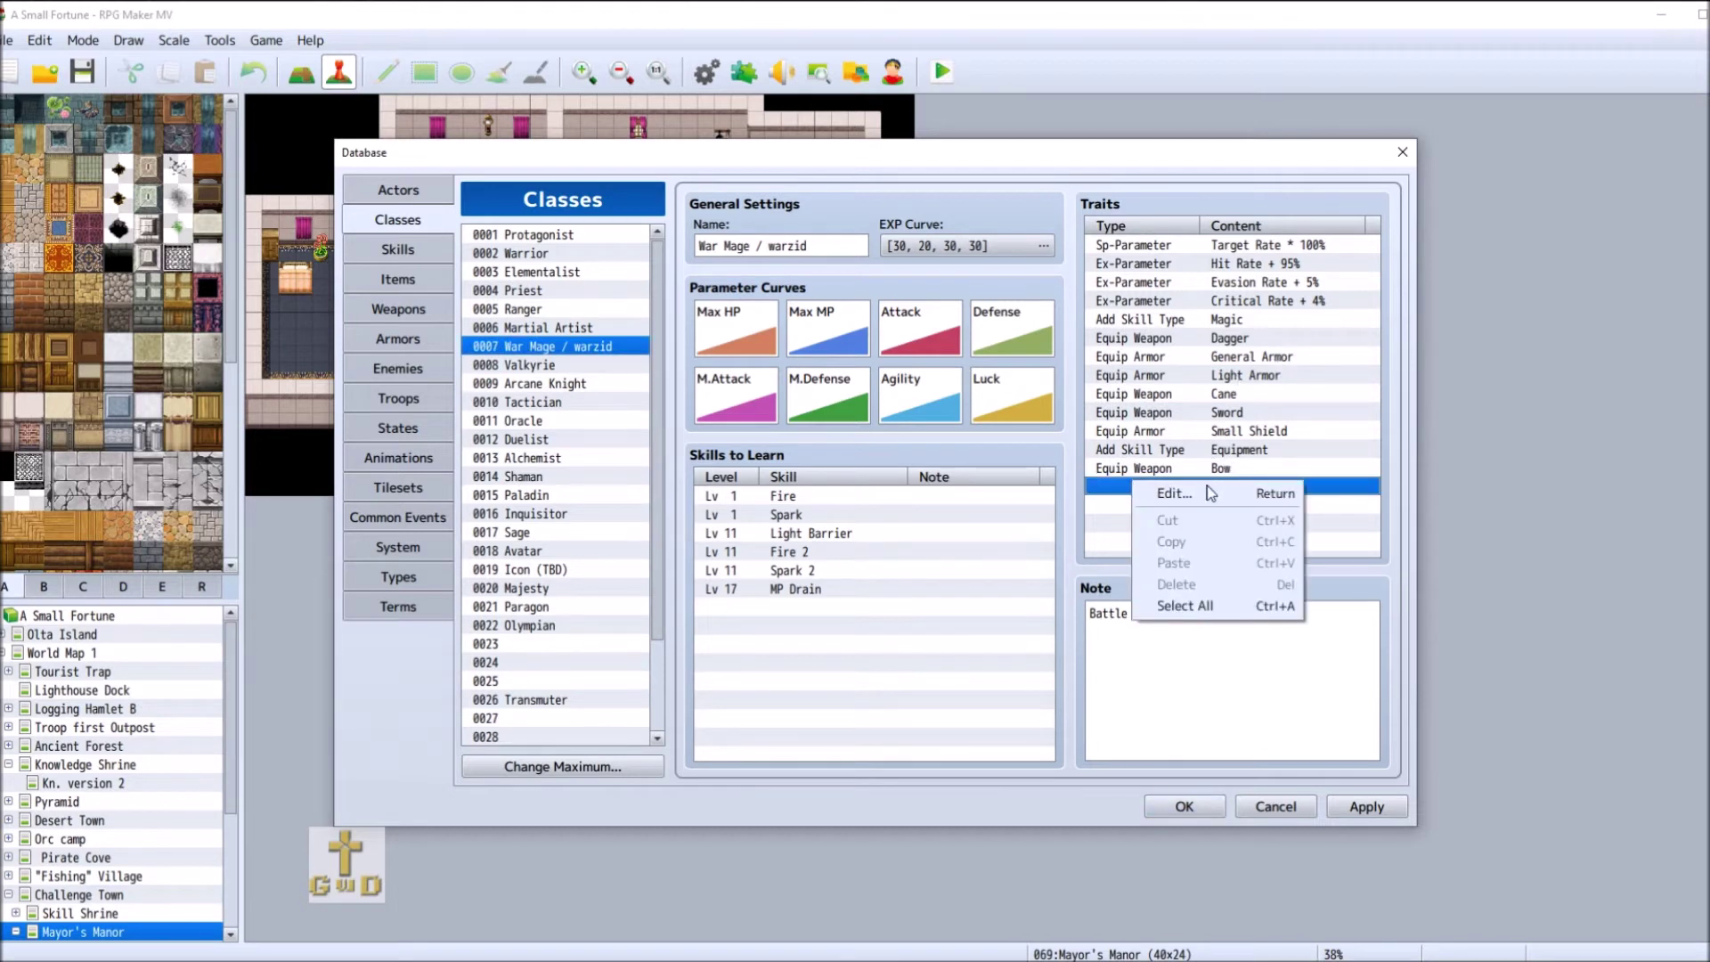
left_click(1208, 490)
left_click(1293, 249)
left_click(1135, 314)
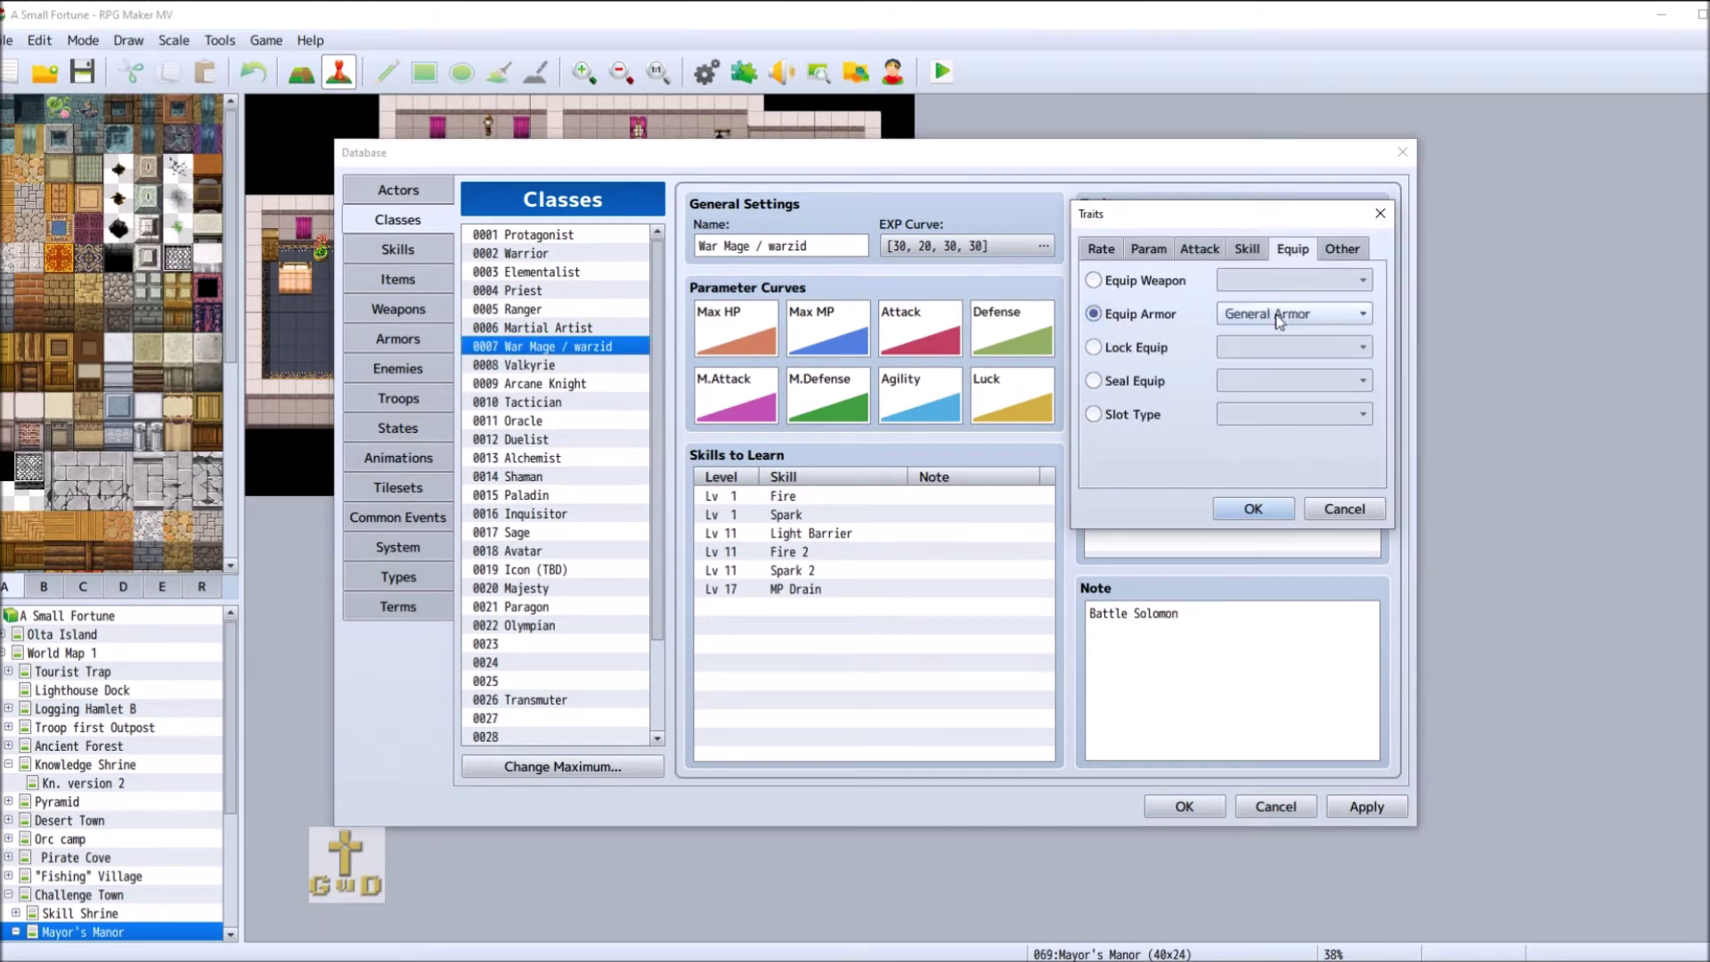
left_click(1310, 313)
left_click(1298, 465)
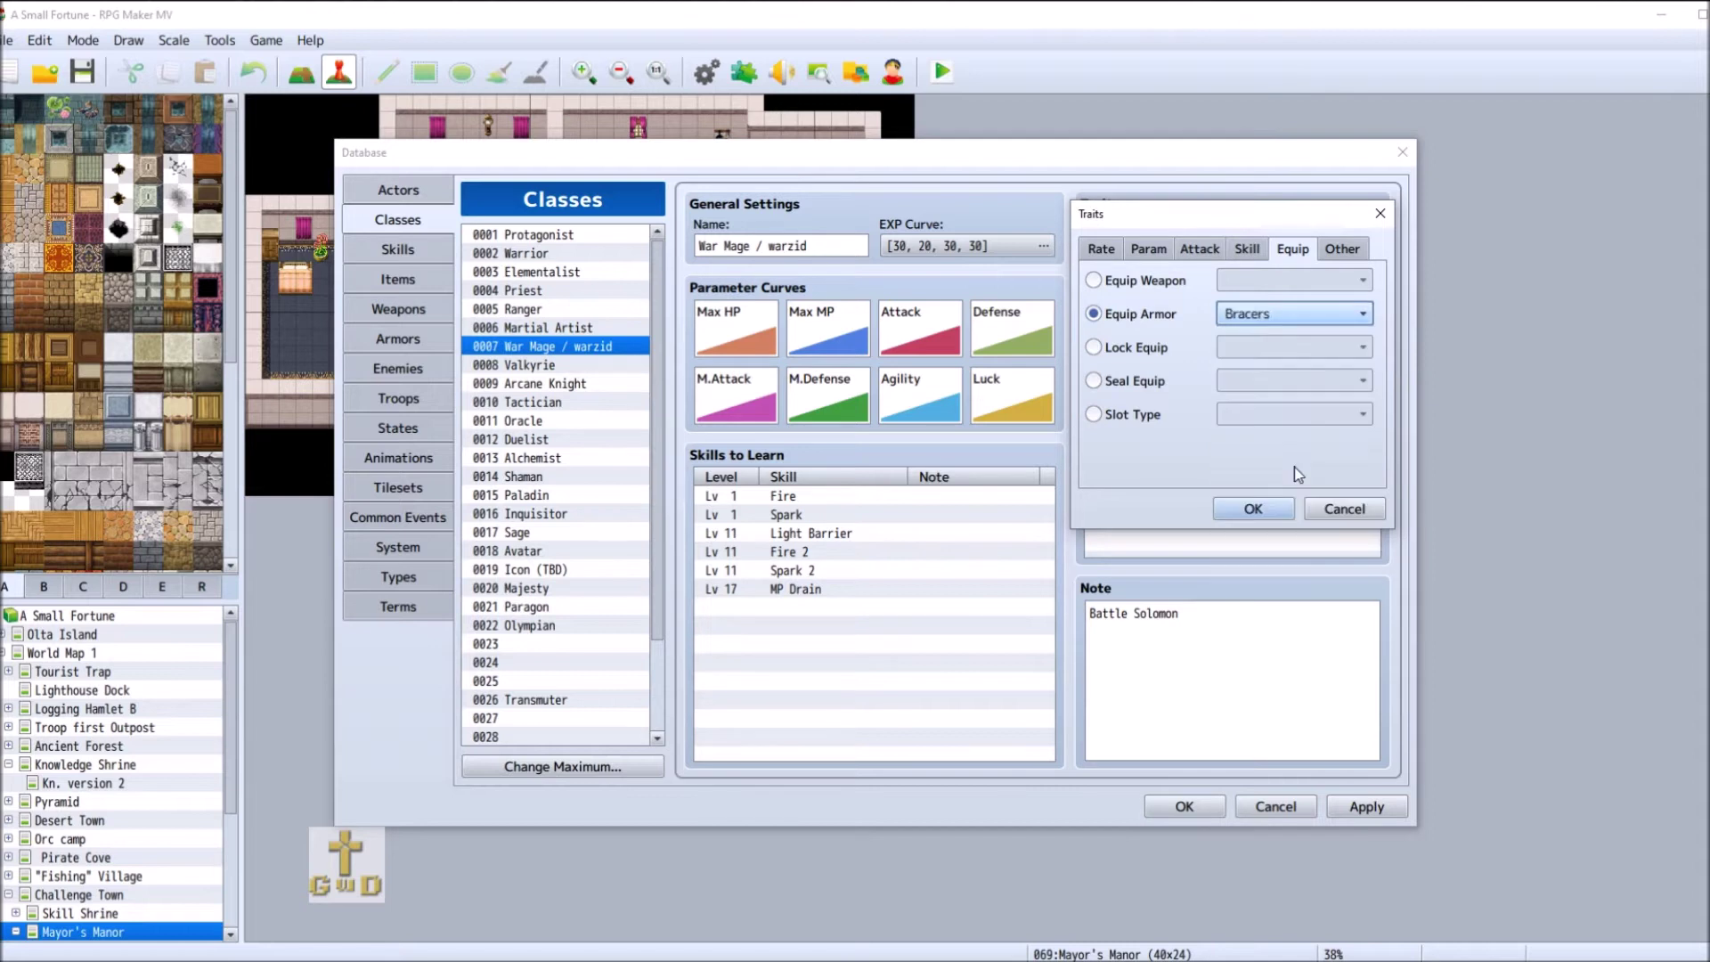
left_click(1274, 514)
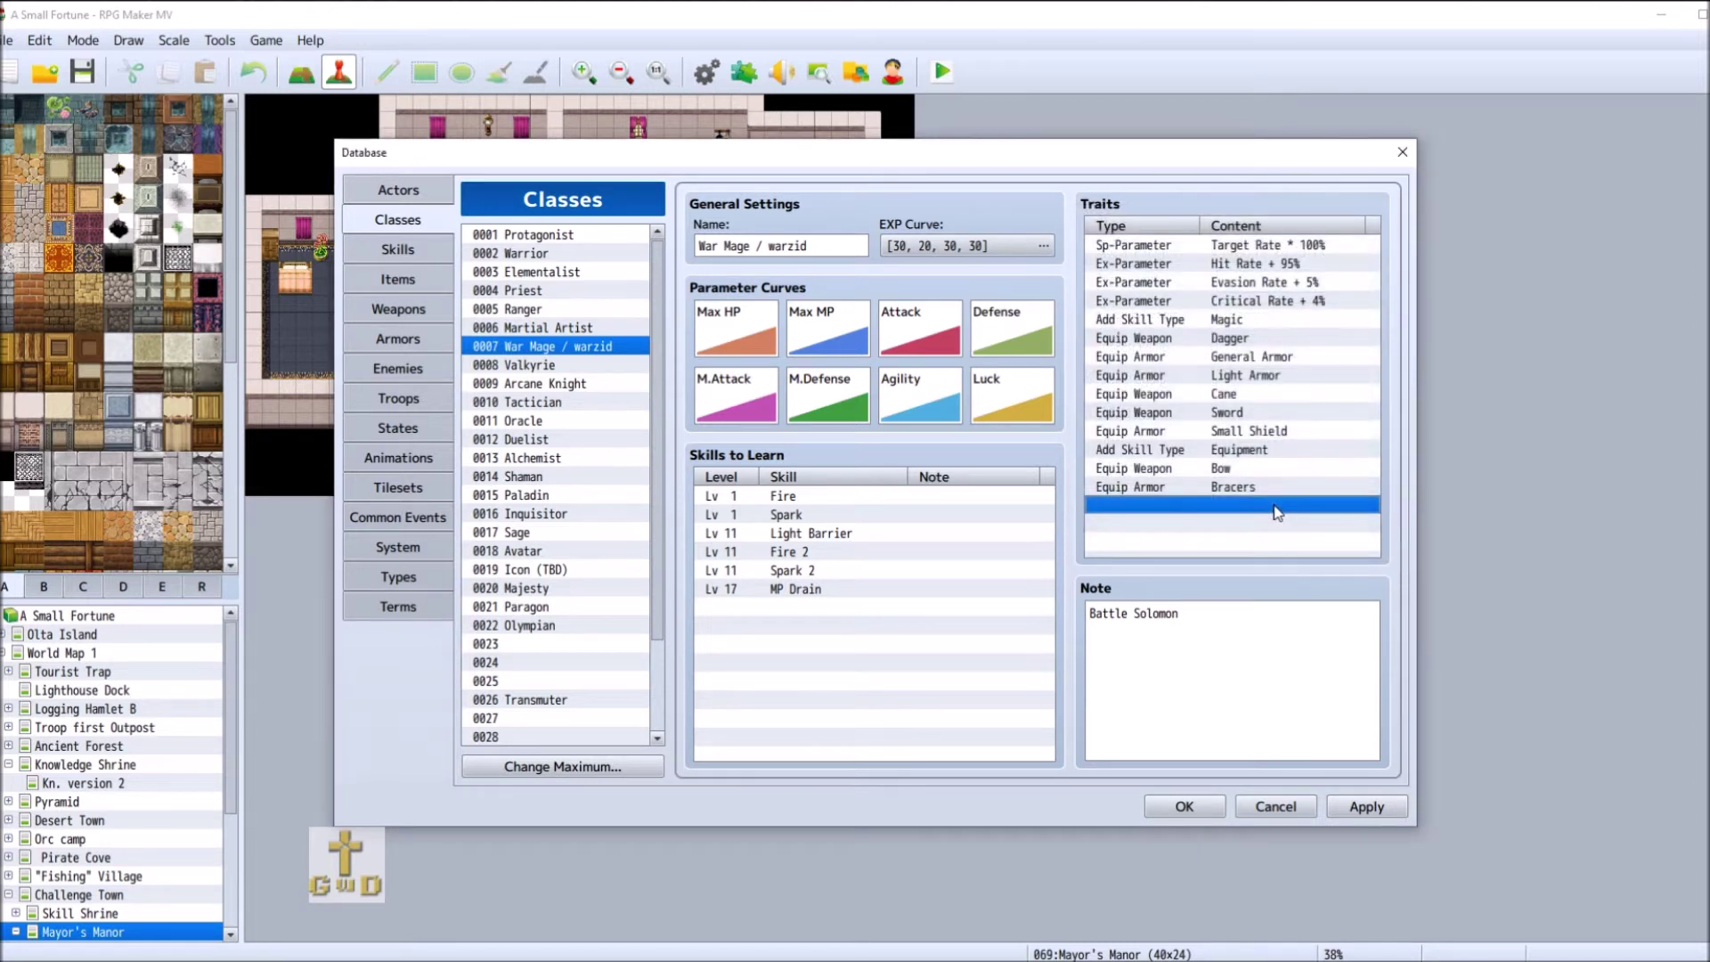
- Add an Equip Weapon trait for Spear to the Valkyrie class
left_click(584, 365)
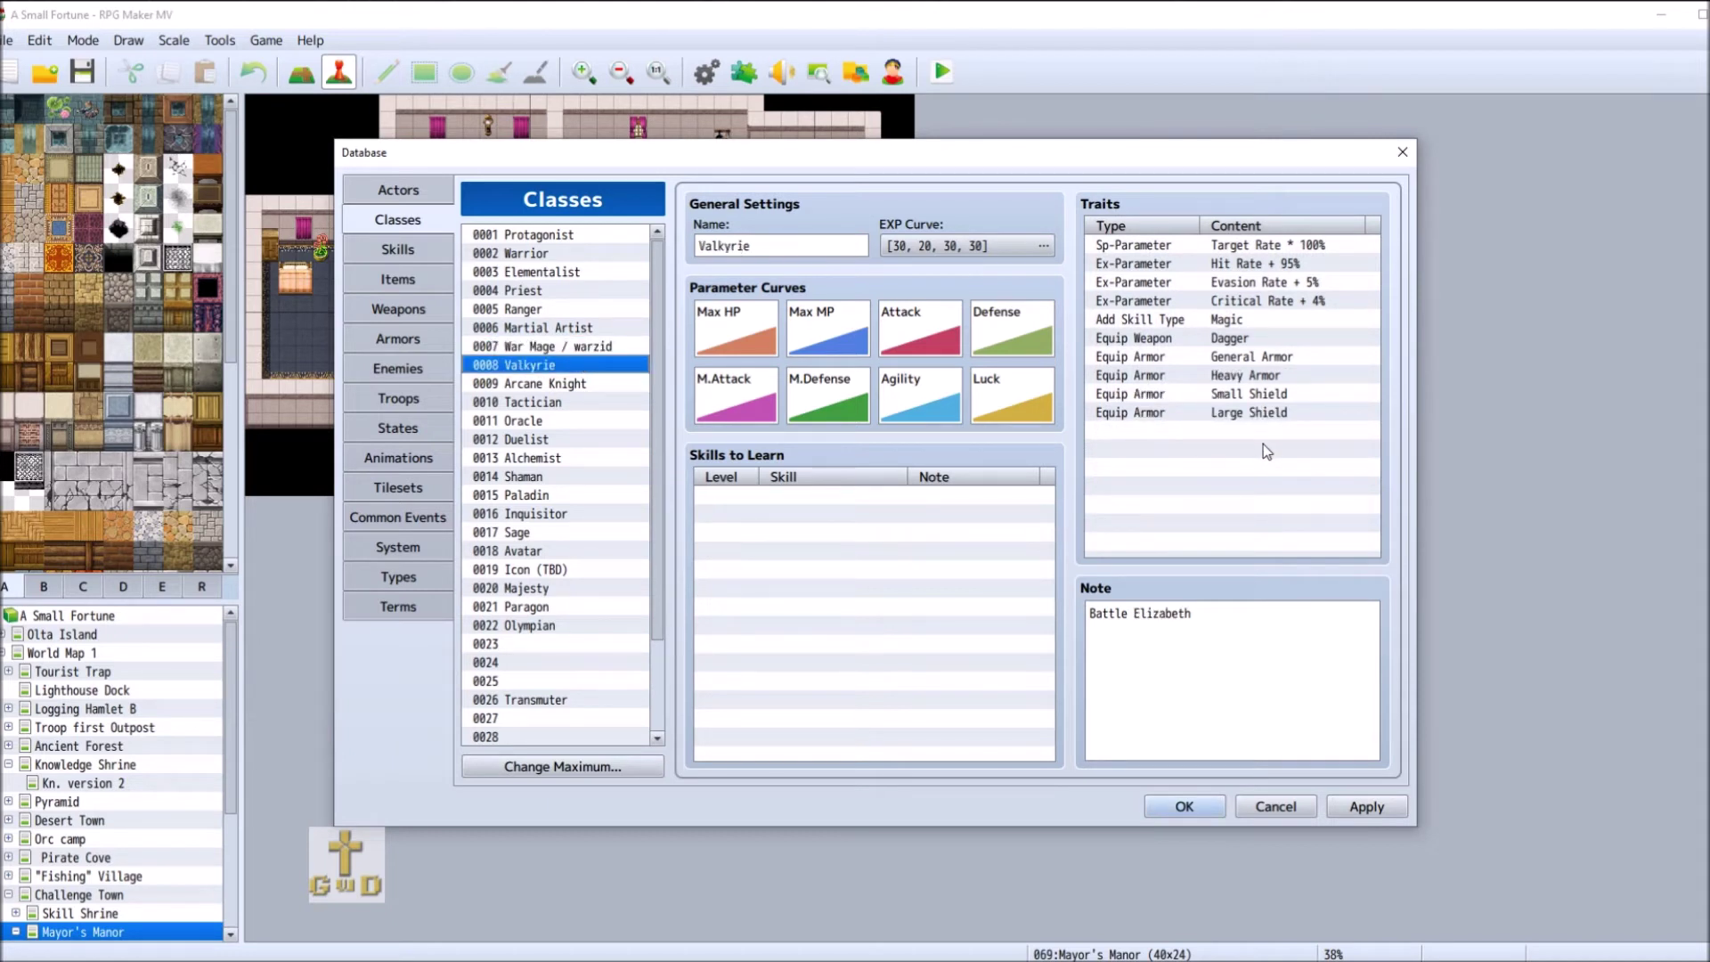
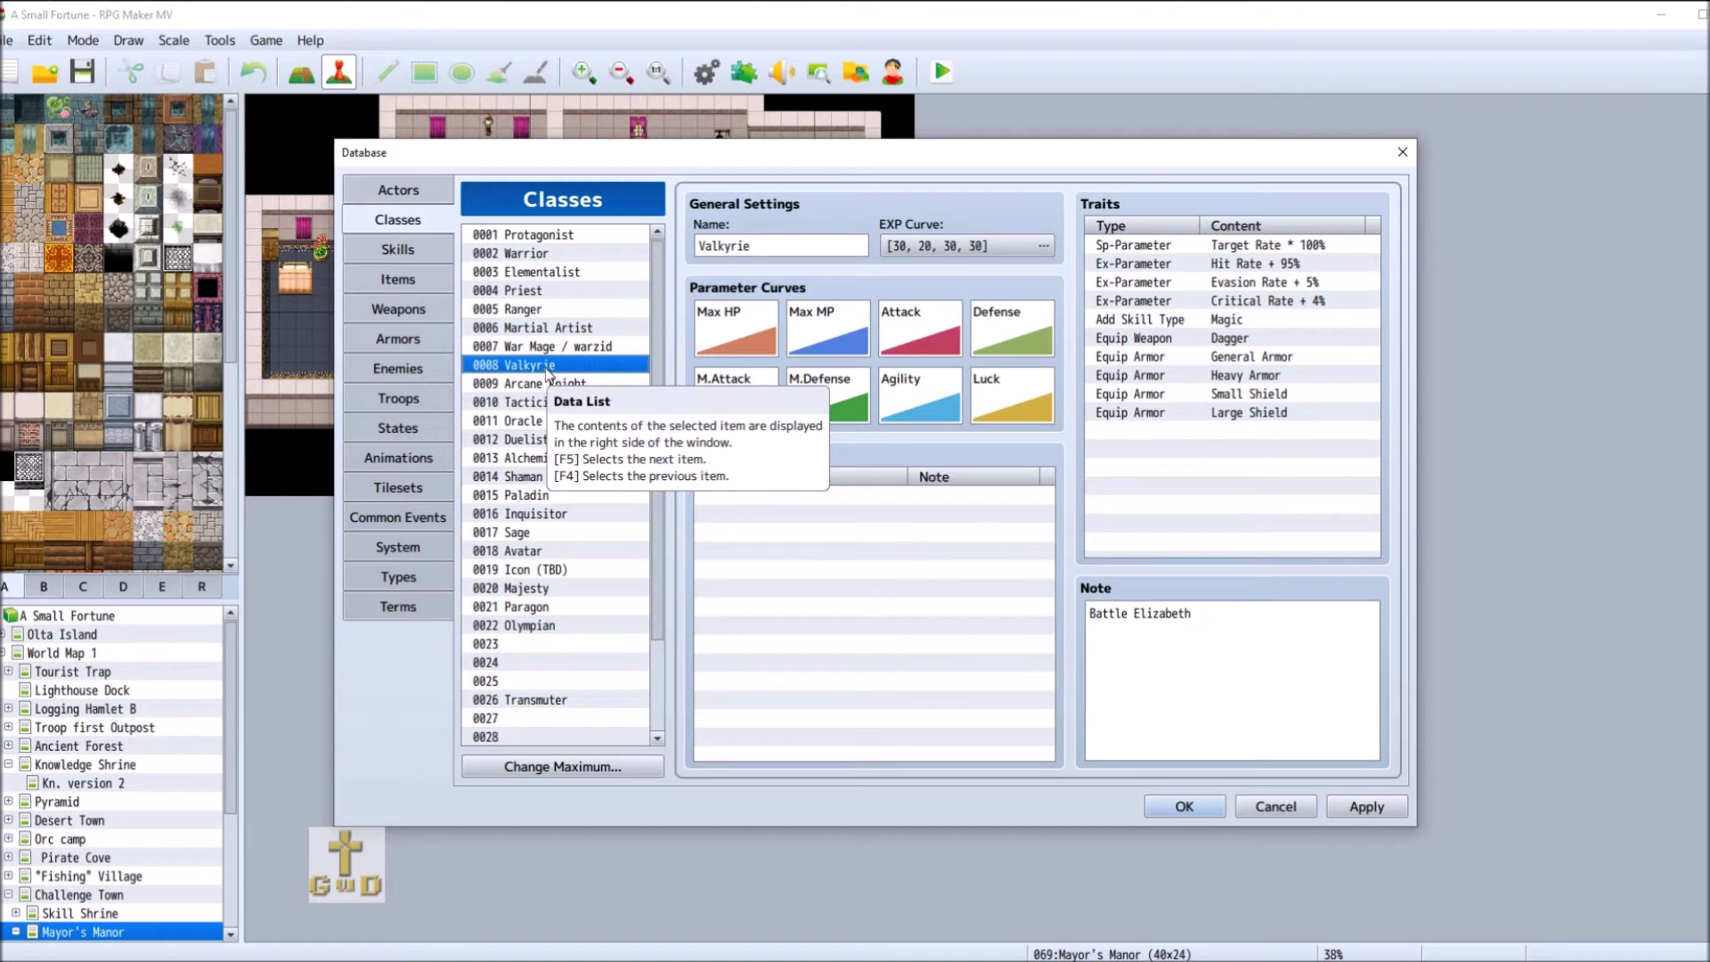
right_click(1160, 432)
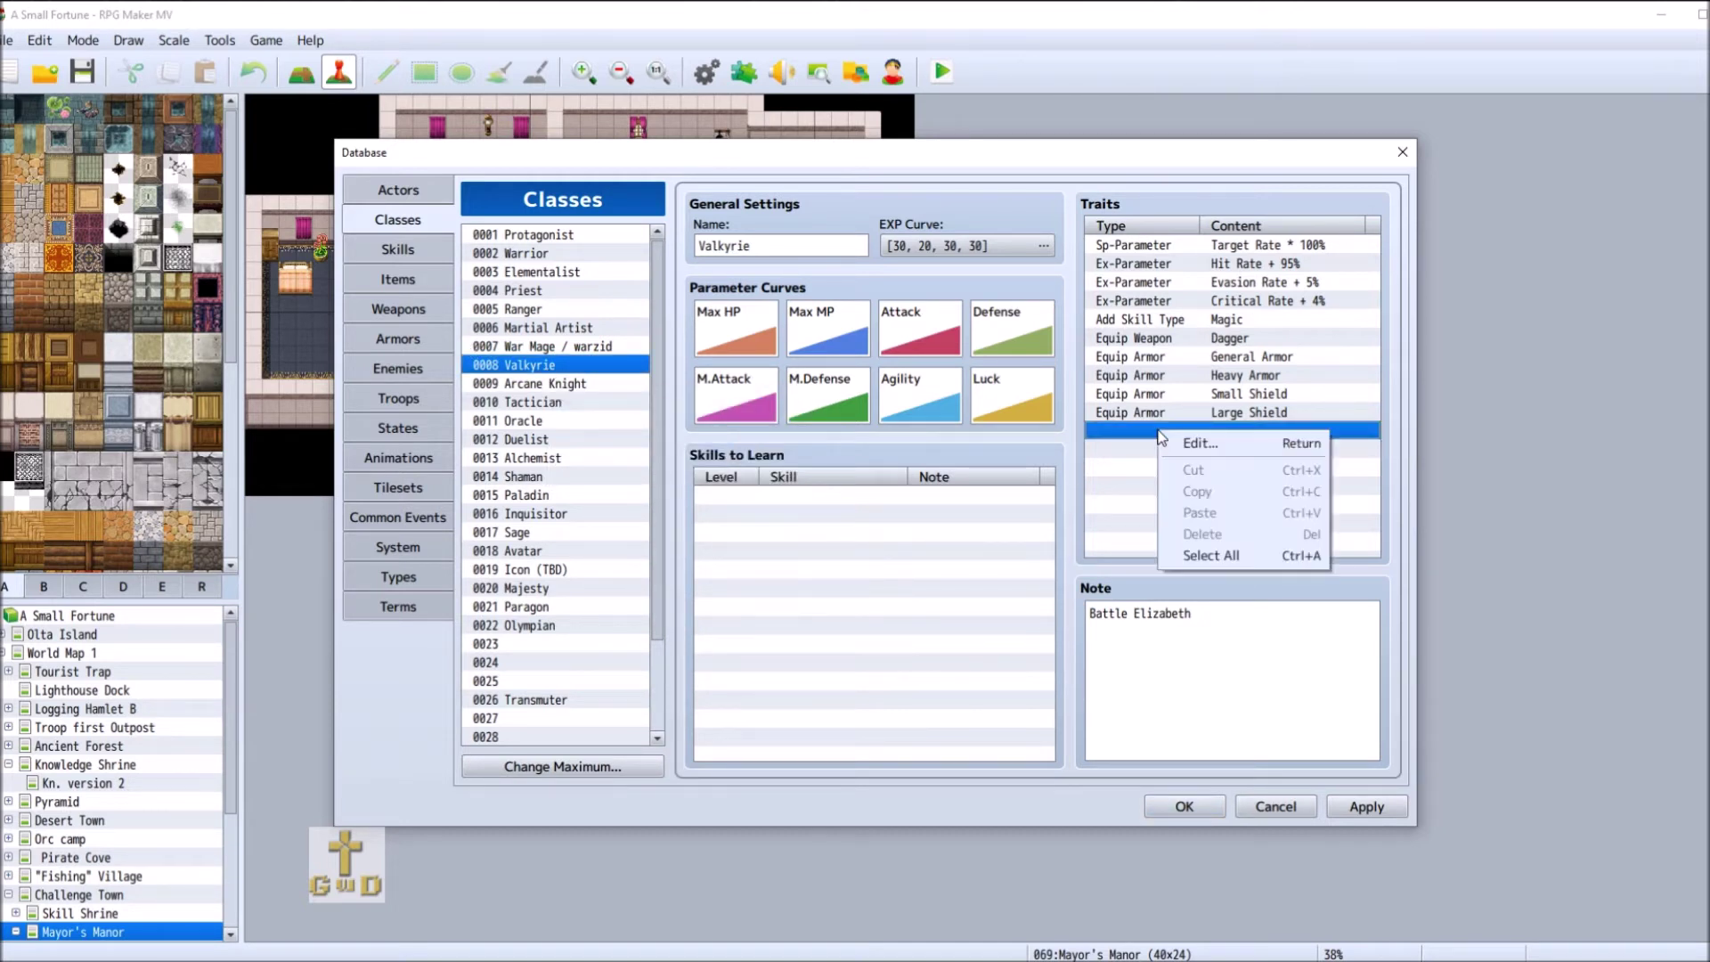
left_click(1218, 442)
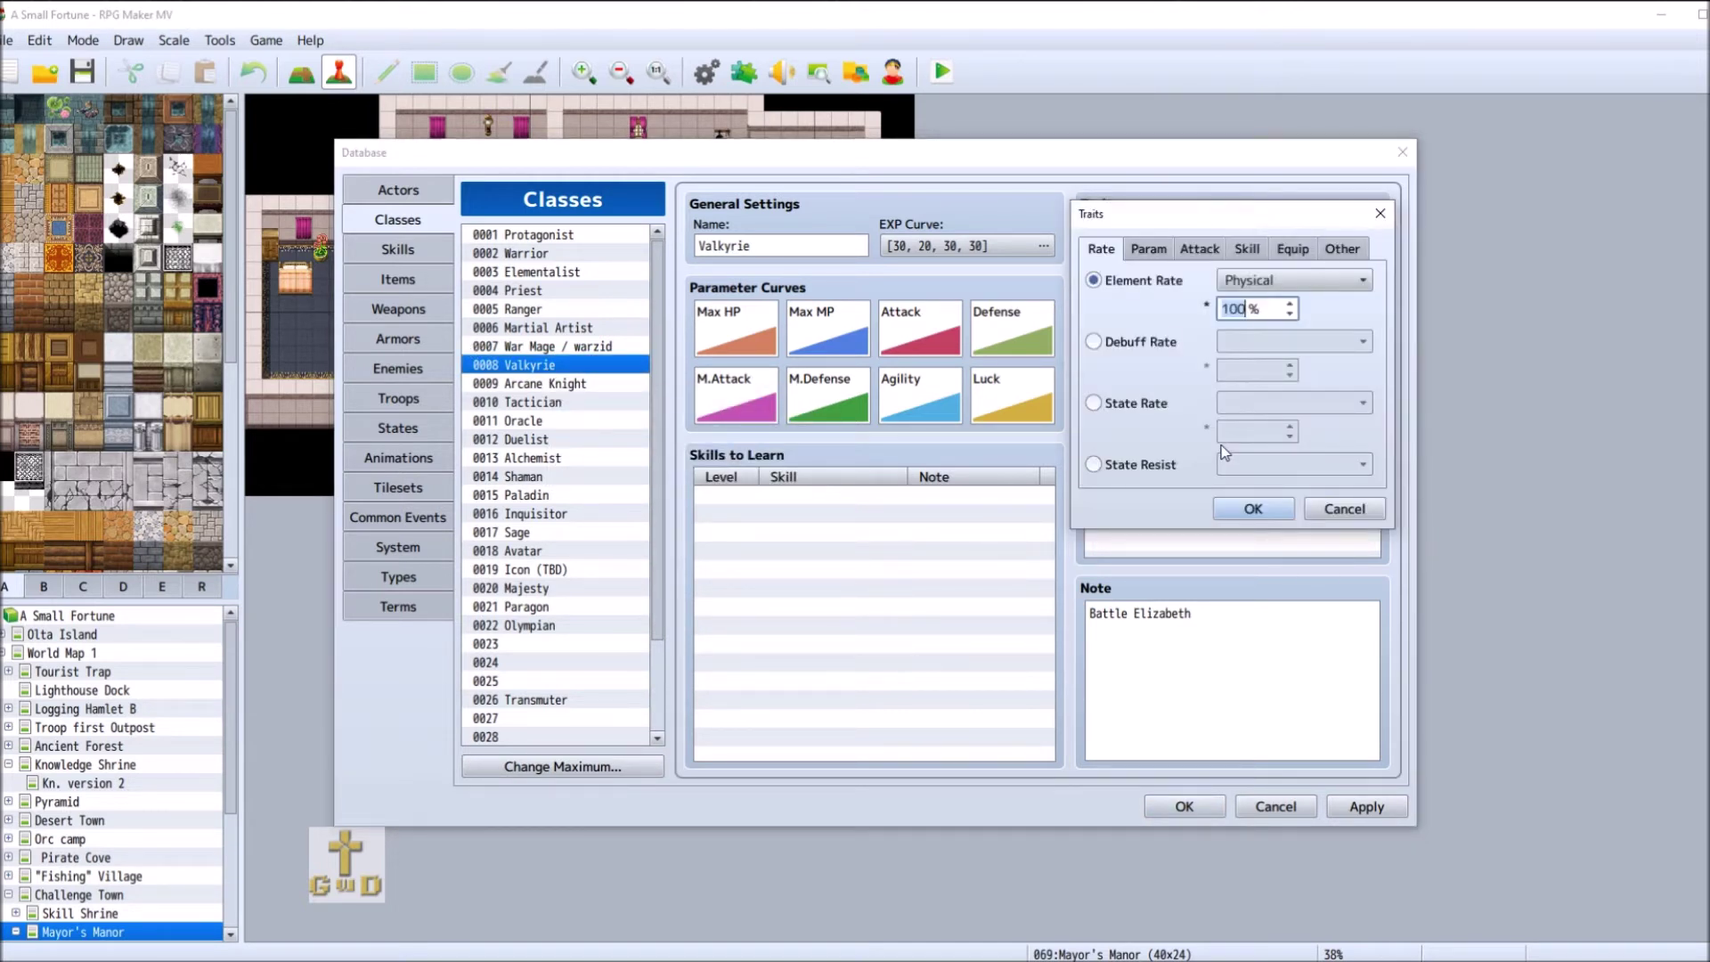
left_click(1289, 250)
left_click(1361, 280)
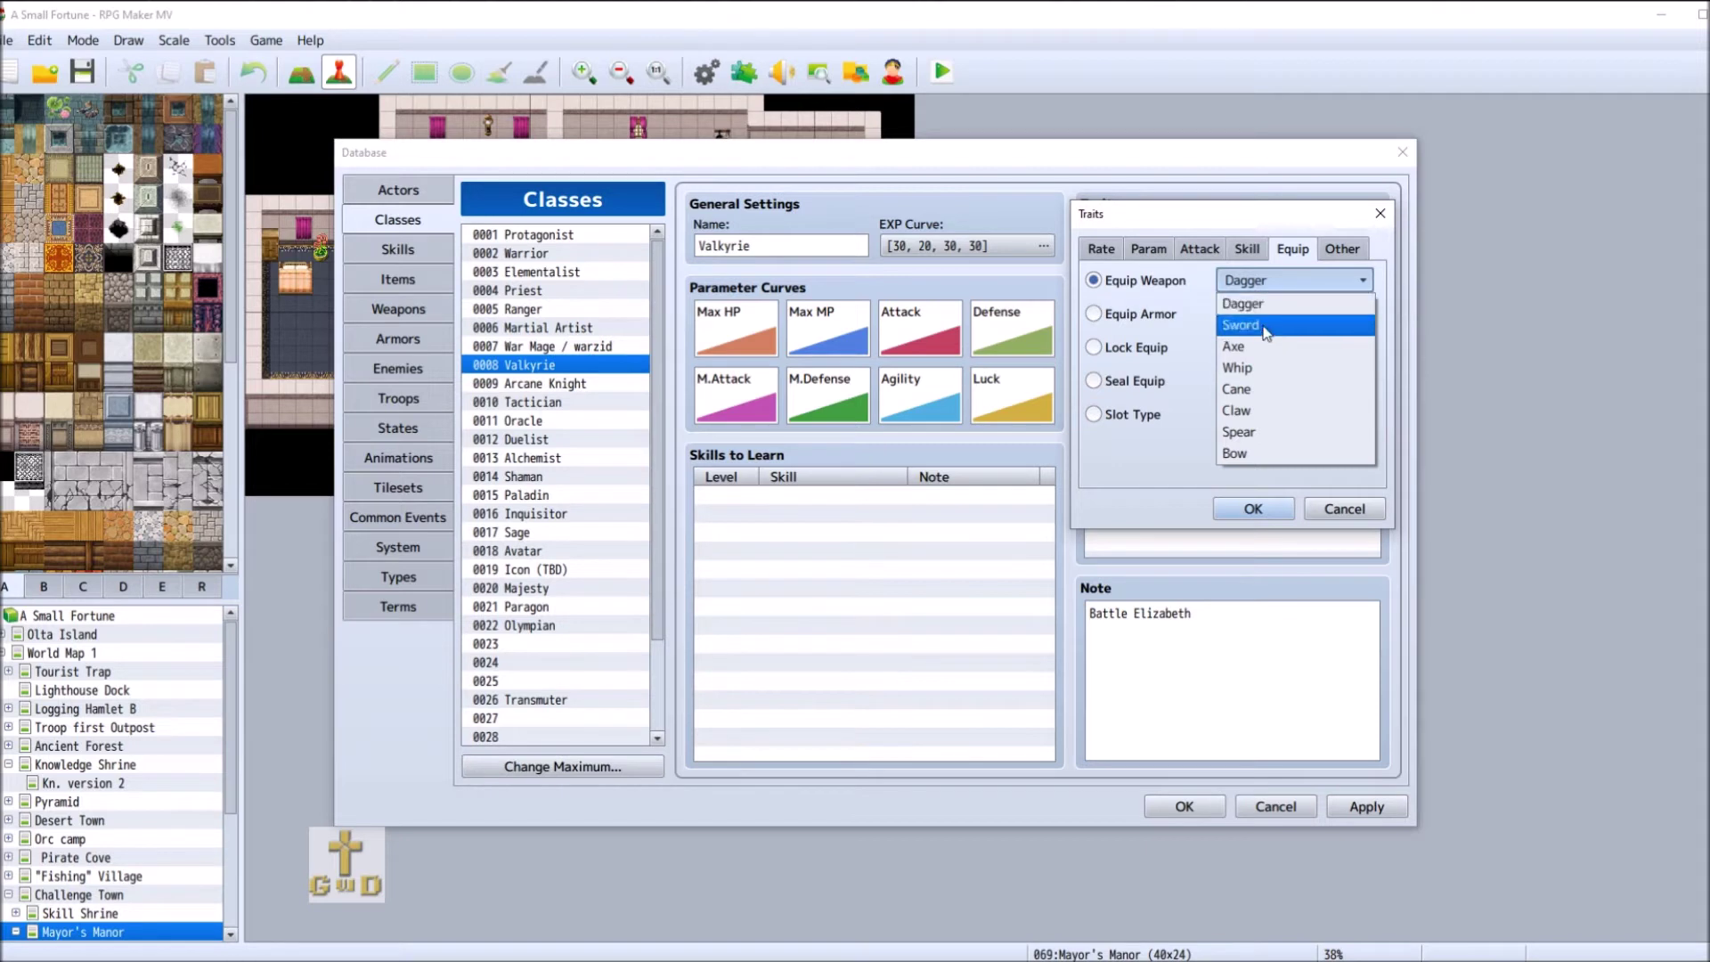
left_click(1261, 431)
left_click(1256, 506)
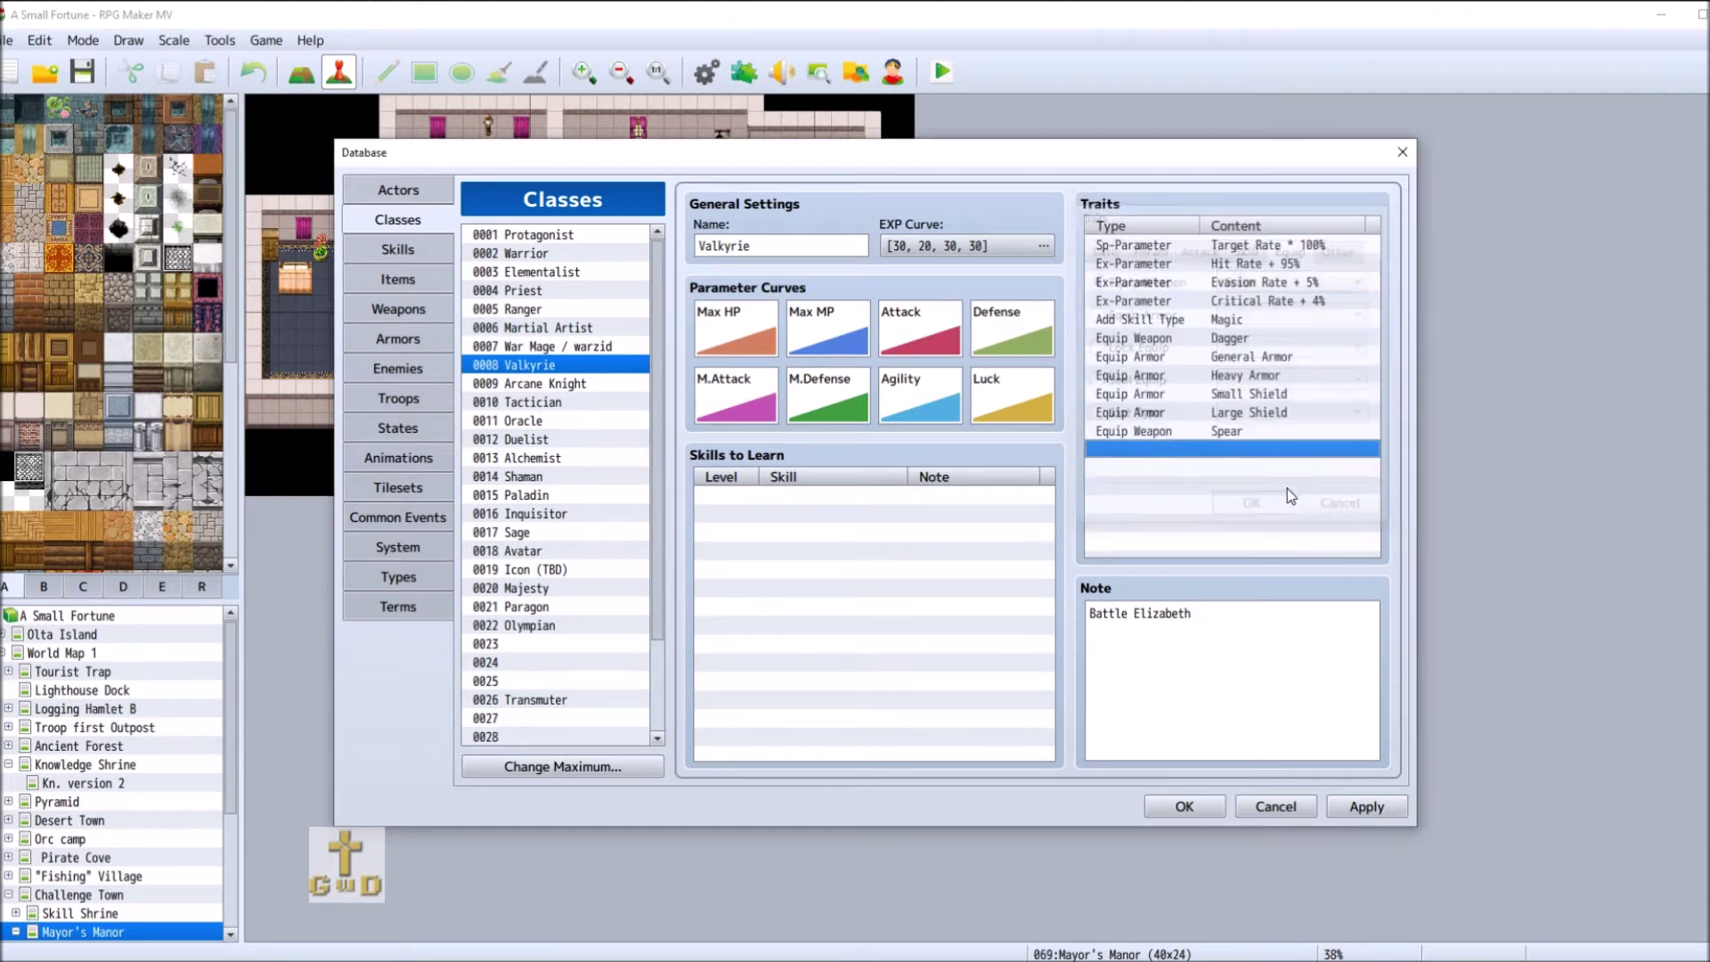
- Add an Equip Weapon trait for Bow to the Valkyrie class
right_click(1158, 453)
left_click(1184, 470)
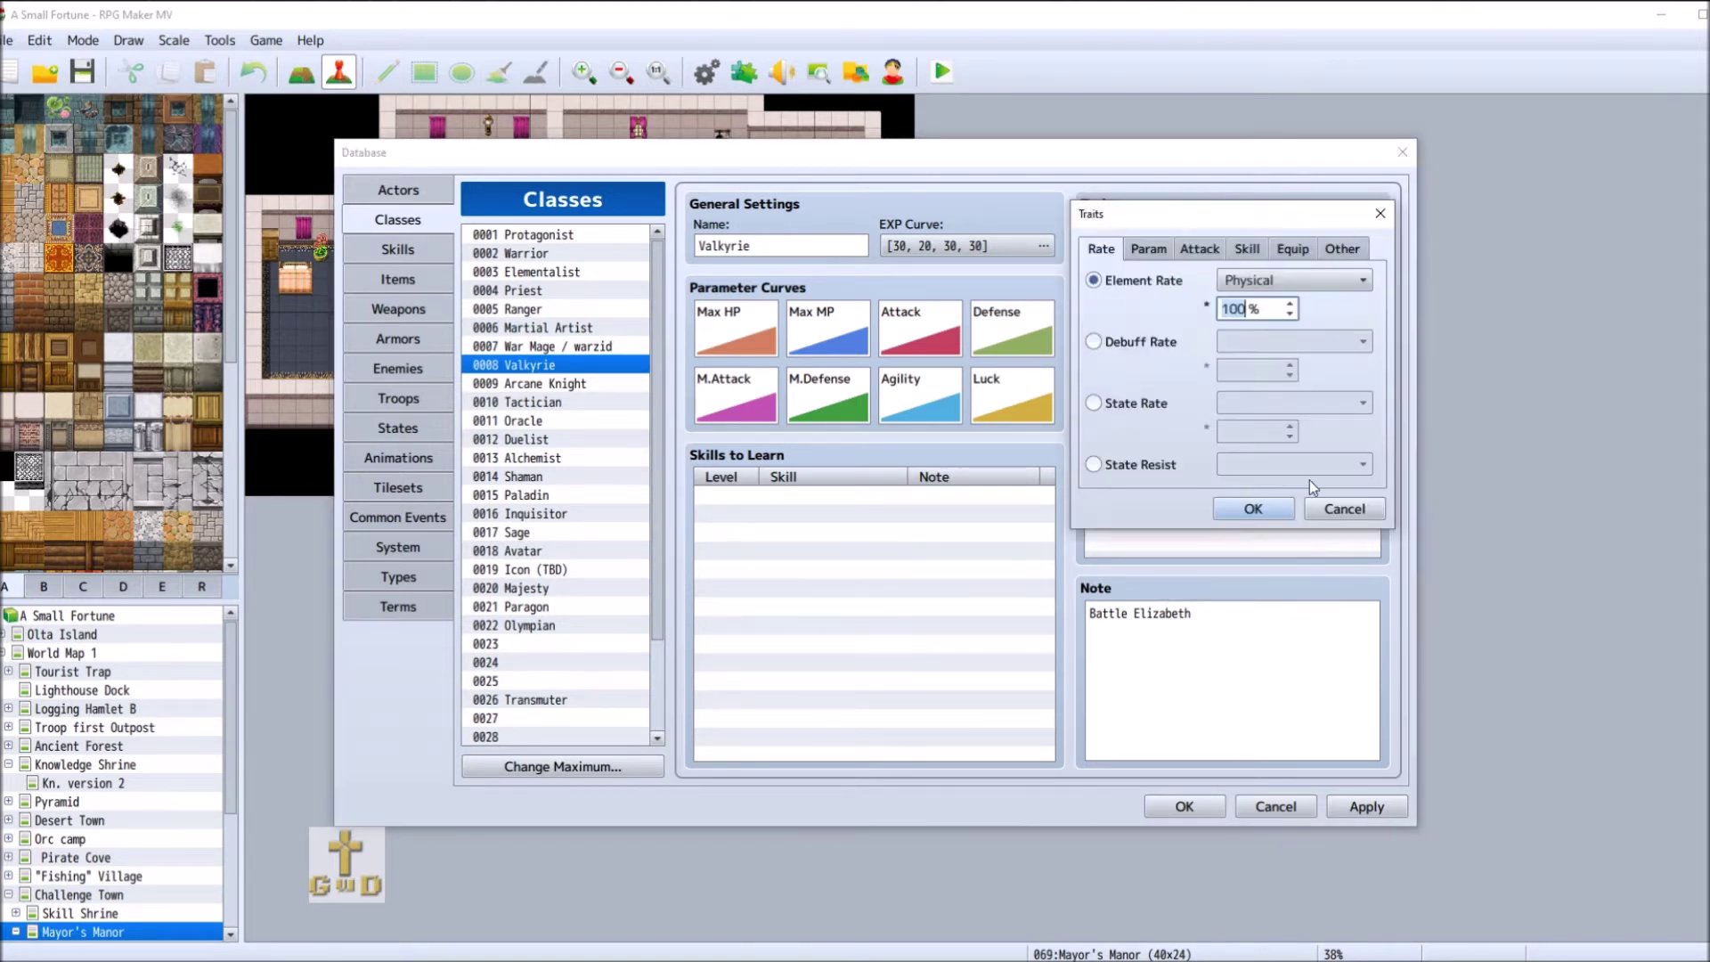
left_click(1290, 249)
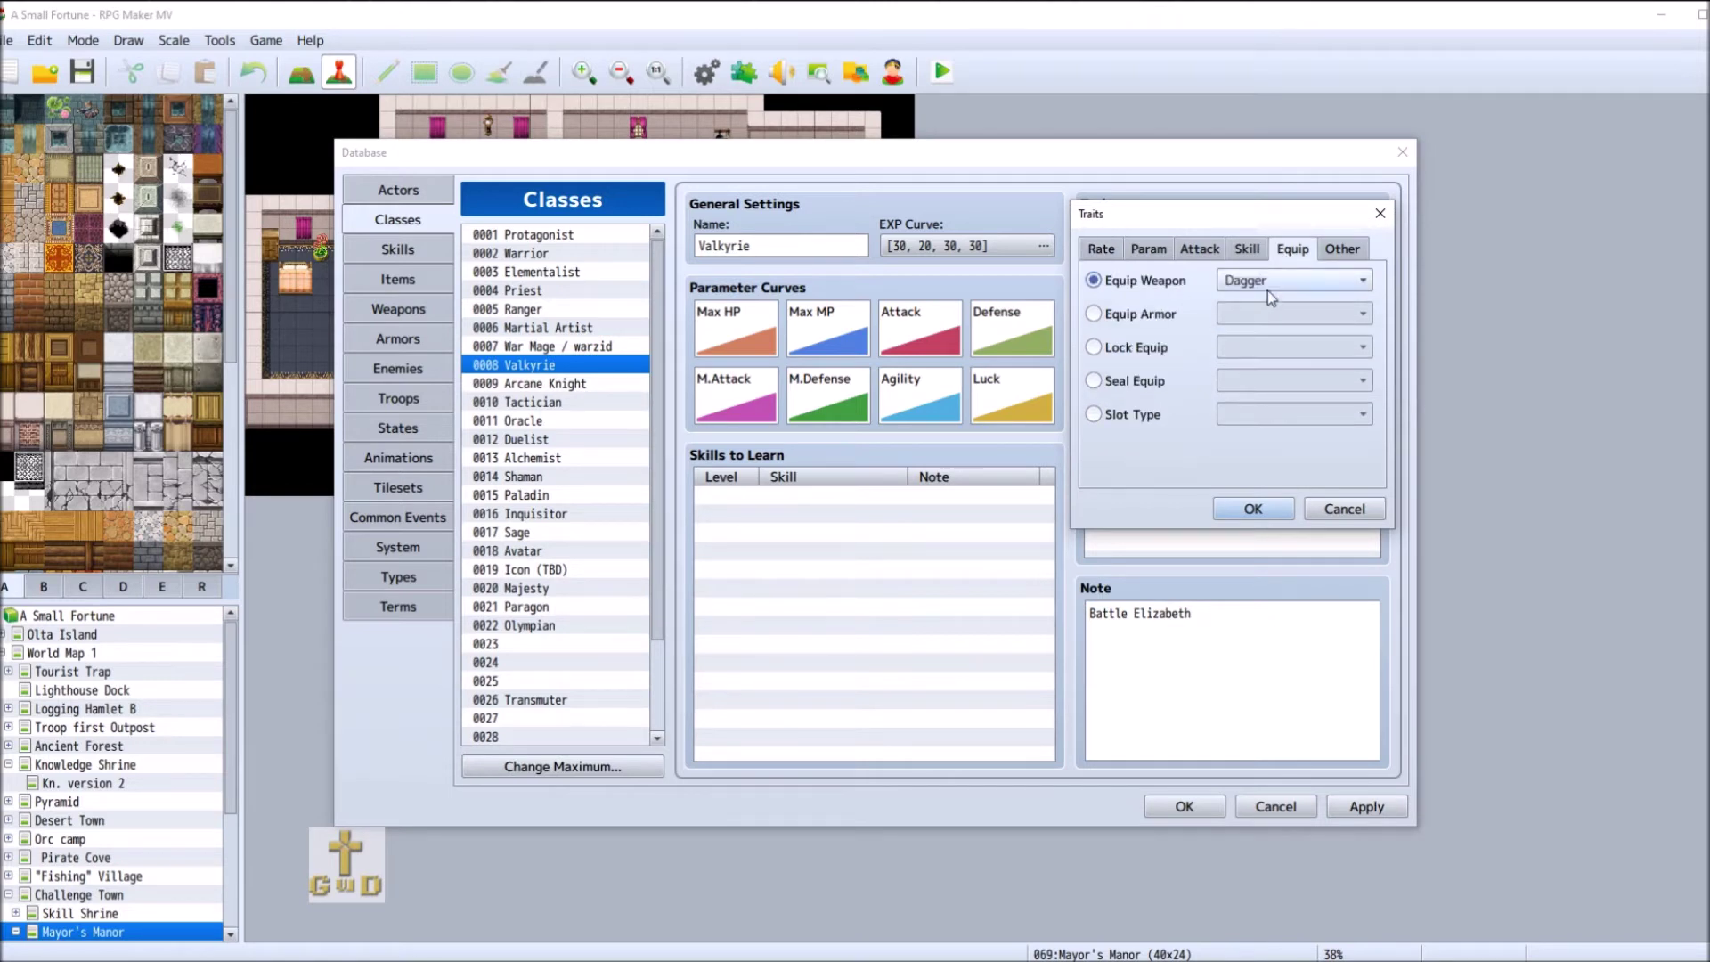
left_click(1269, 283)
left_click(1251, 457)
left_click(1253, 508)
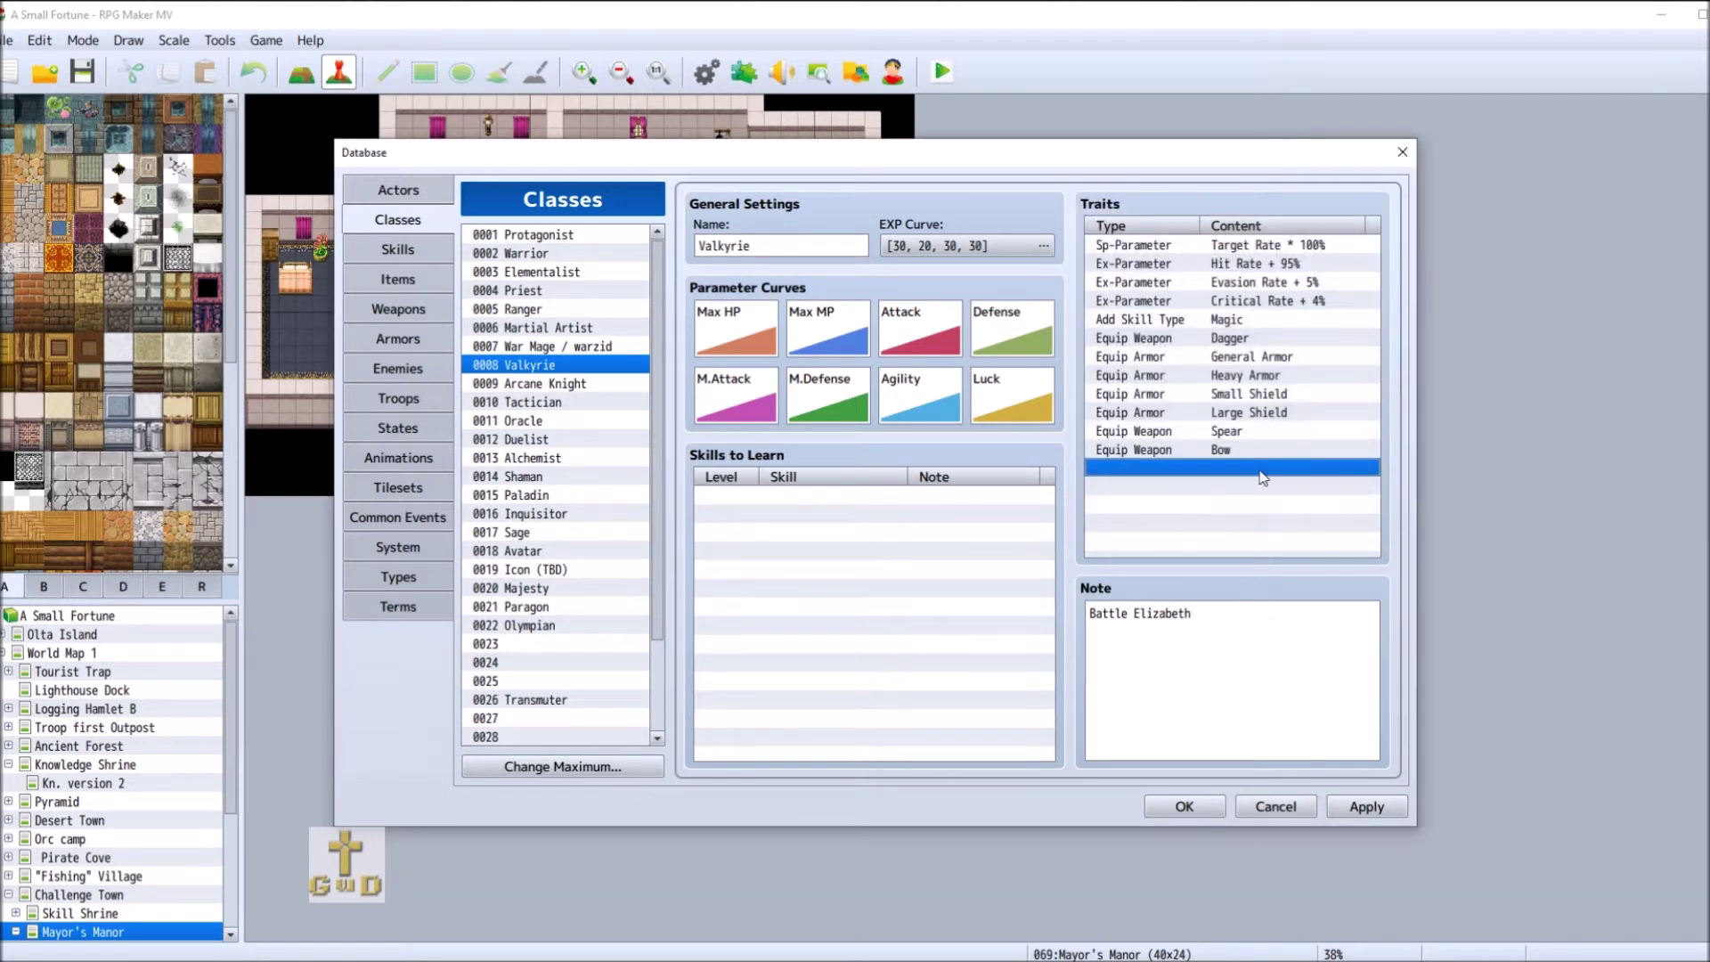
- Add an Equip Weapon trait for Sword to the Valkyrie class
right_click(1147, 463)
left_click(1185, 470)
left_click(1291, 249)
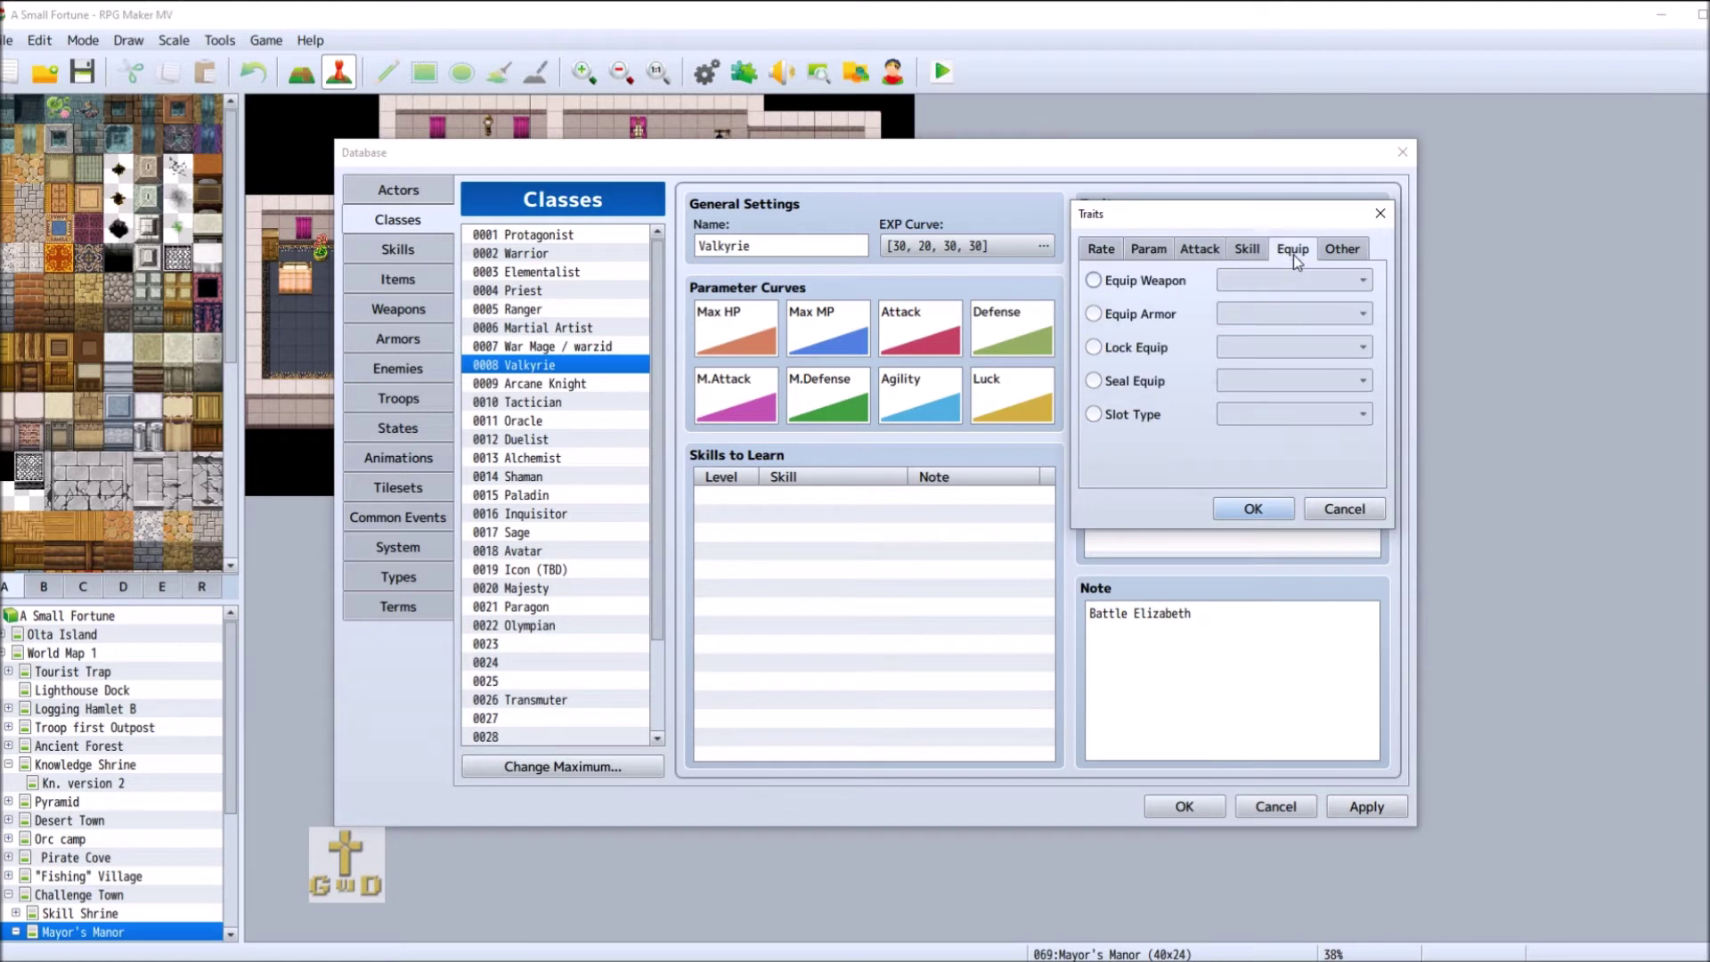
left_click(1156, 279)
left_click(1302, 280)
left_click(1282, 324)
left_click(1254, 509)
- Add an Equip Weapon trait for Whip to the Valkyrie class
right_click(1158, 496)
left_click(1185, 504)
left_click(1294, 248)
left_click(1188, 282)
left_click(1265, 282)
left_click(1271, 369)
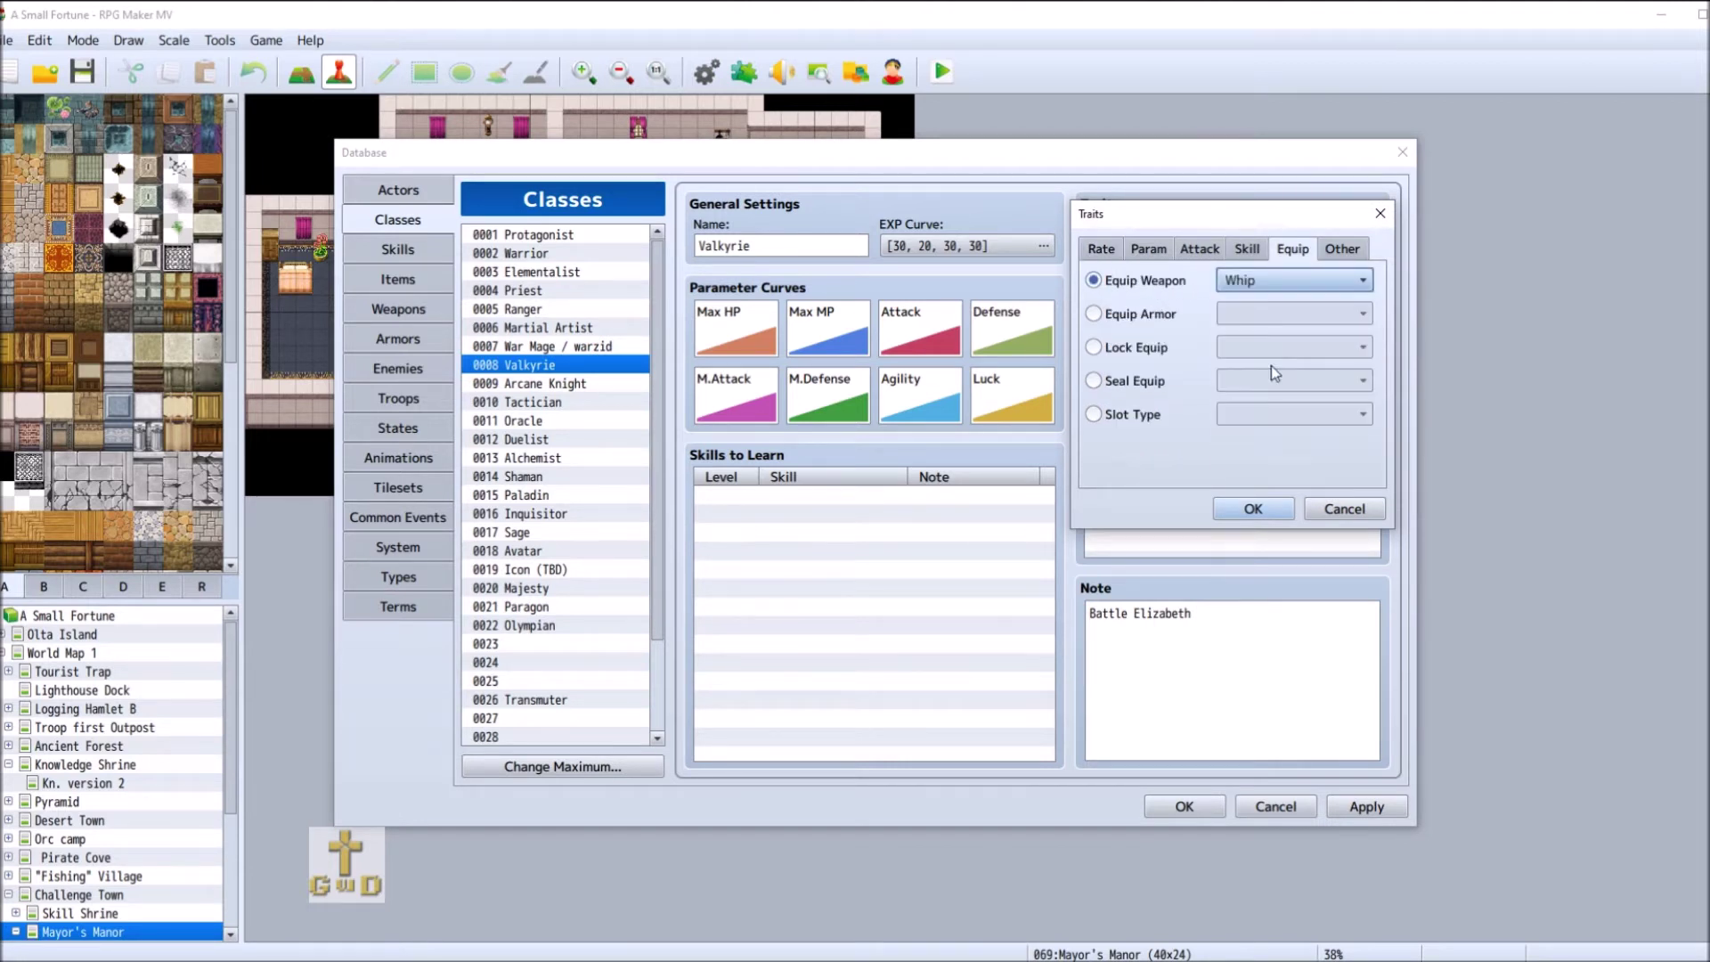
left_click(1263, 506)
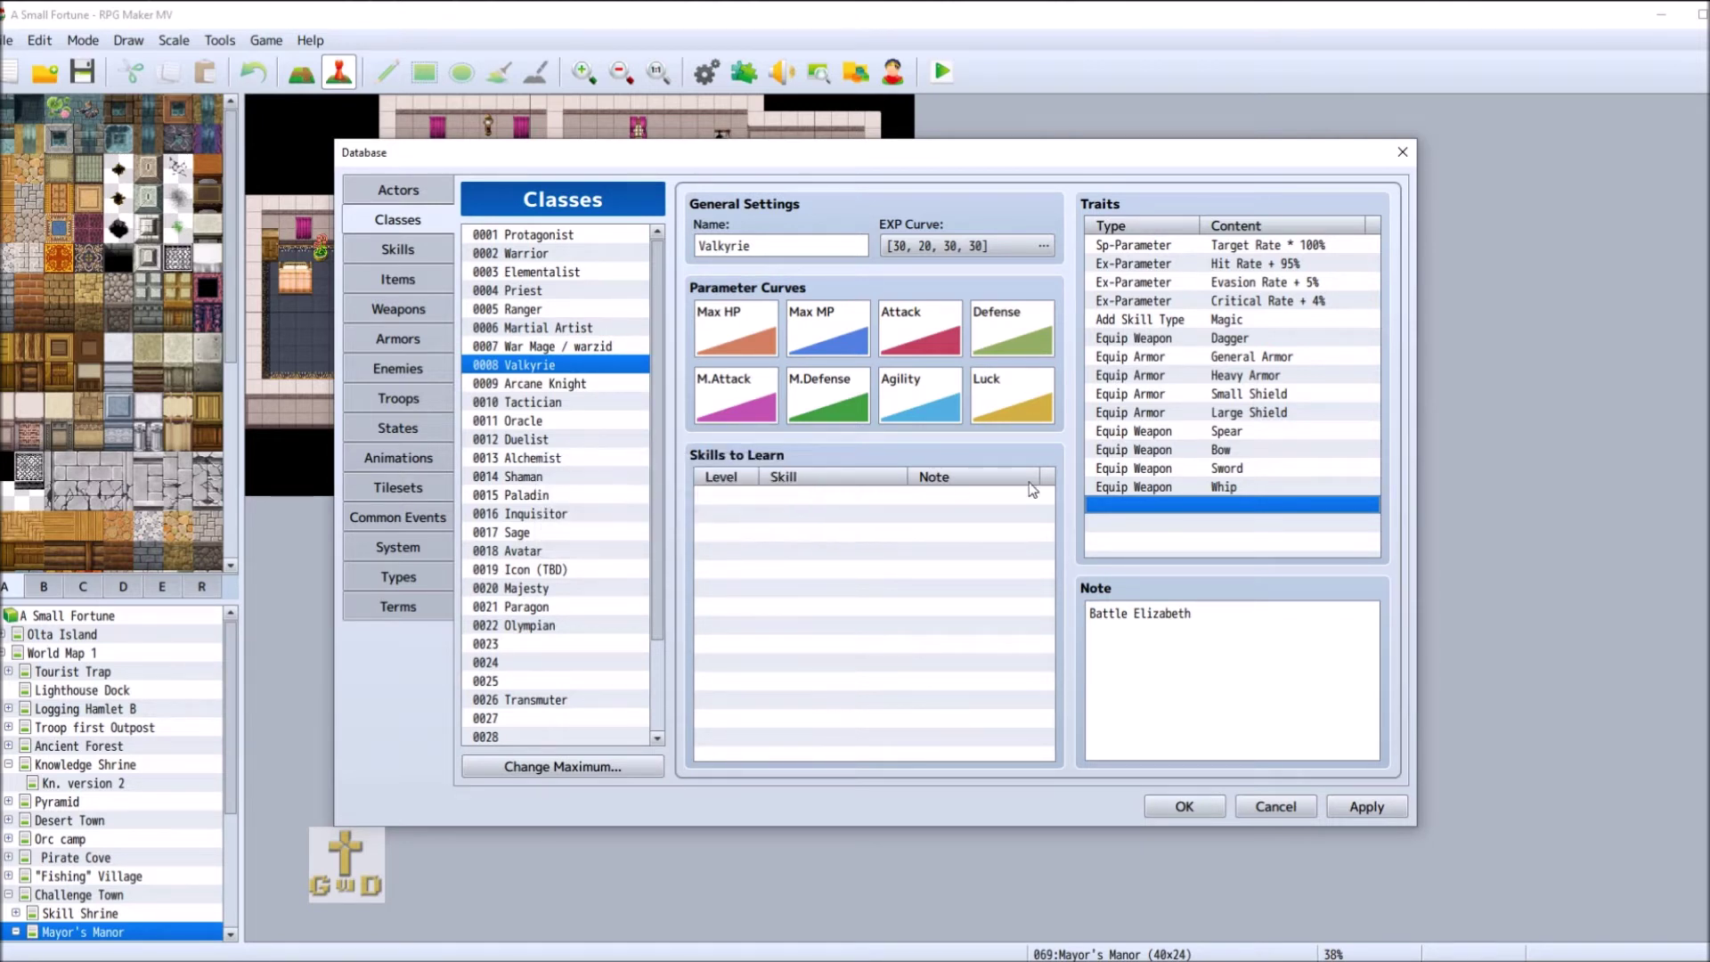
- Add an Equip Weapon trait for Axe to the Valkyrie class
right_click(1189, 512)
left_click(1247, 521)
left_click(1296, 249)
left_click(1176, 280)
left_click(1336, 279)
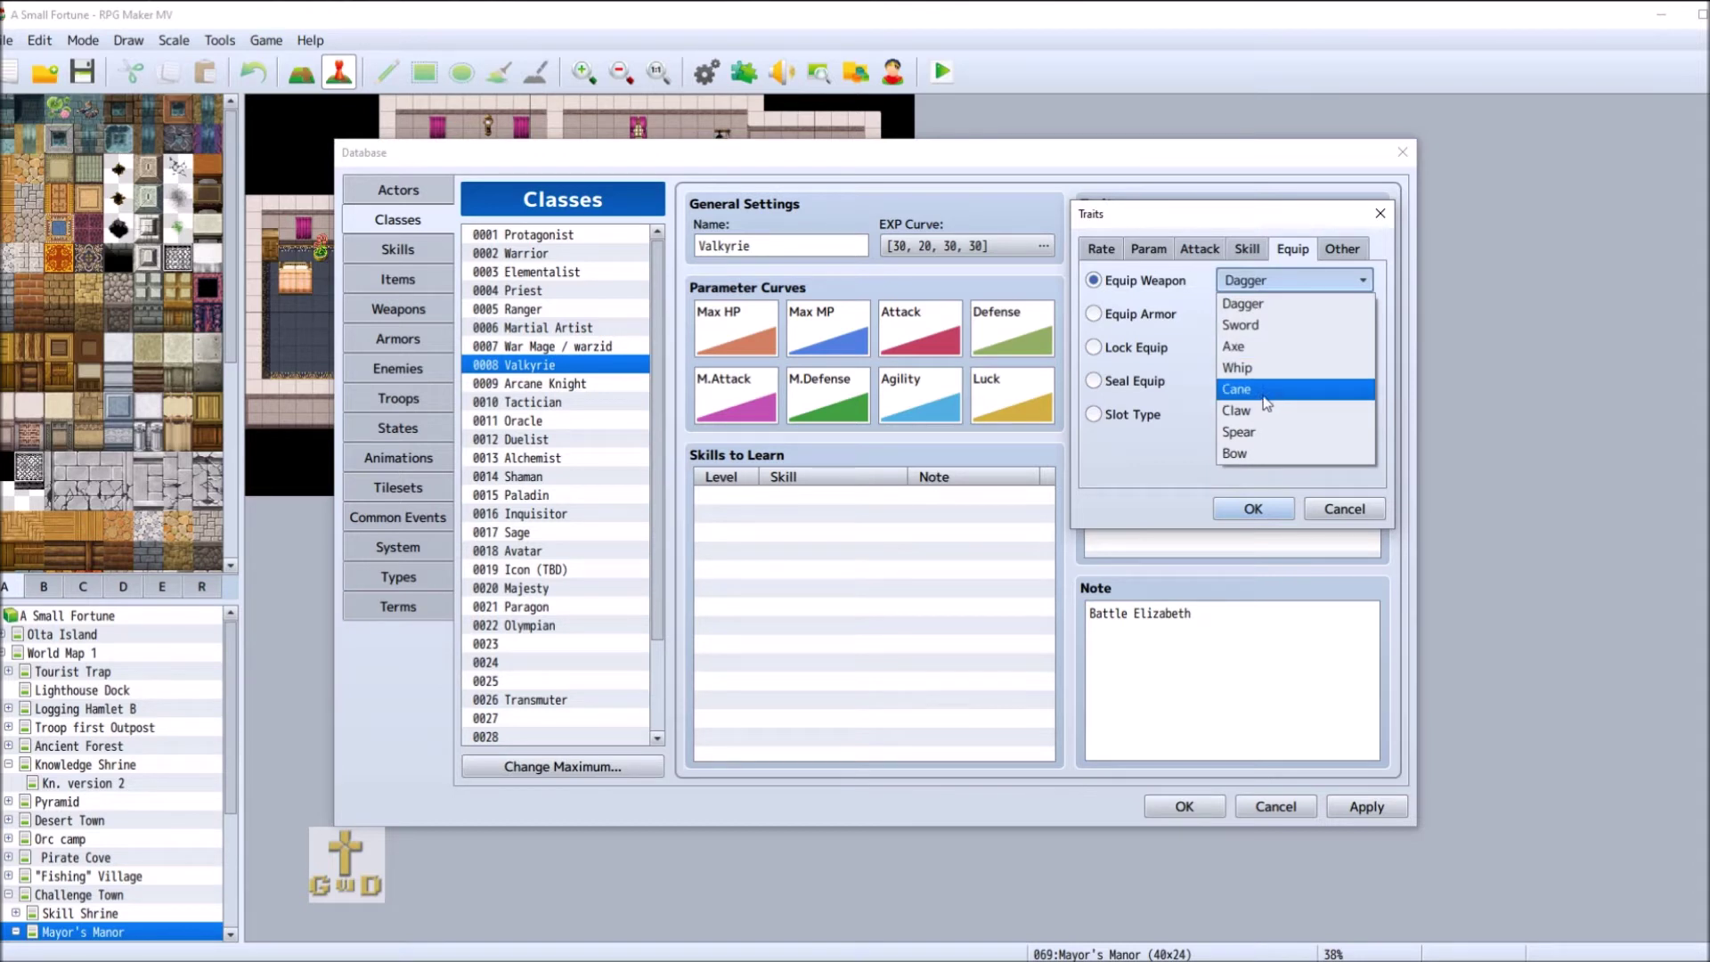
left_click(1280, 347)
left_click(1252, 507)
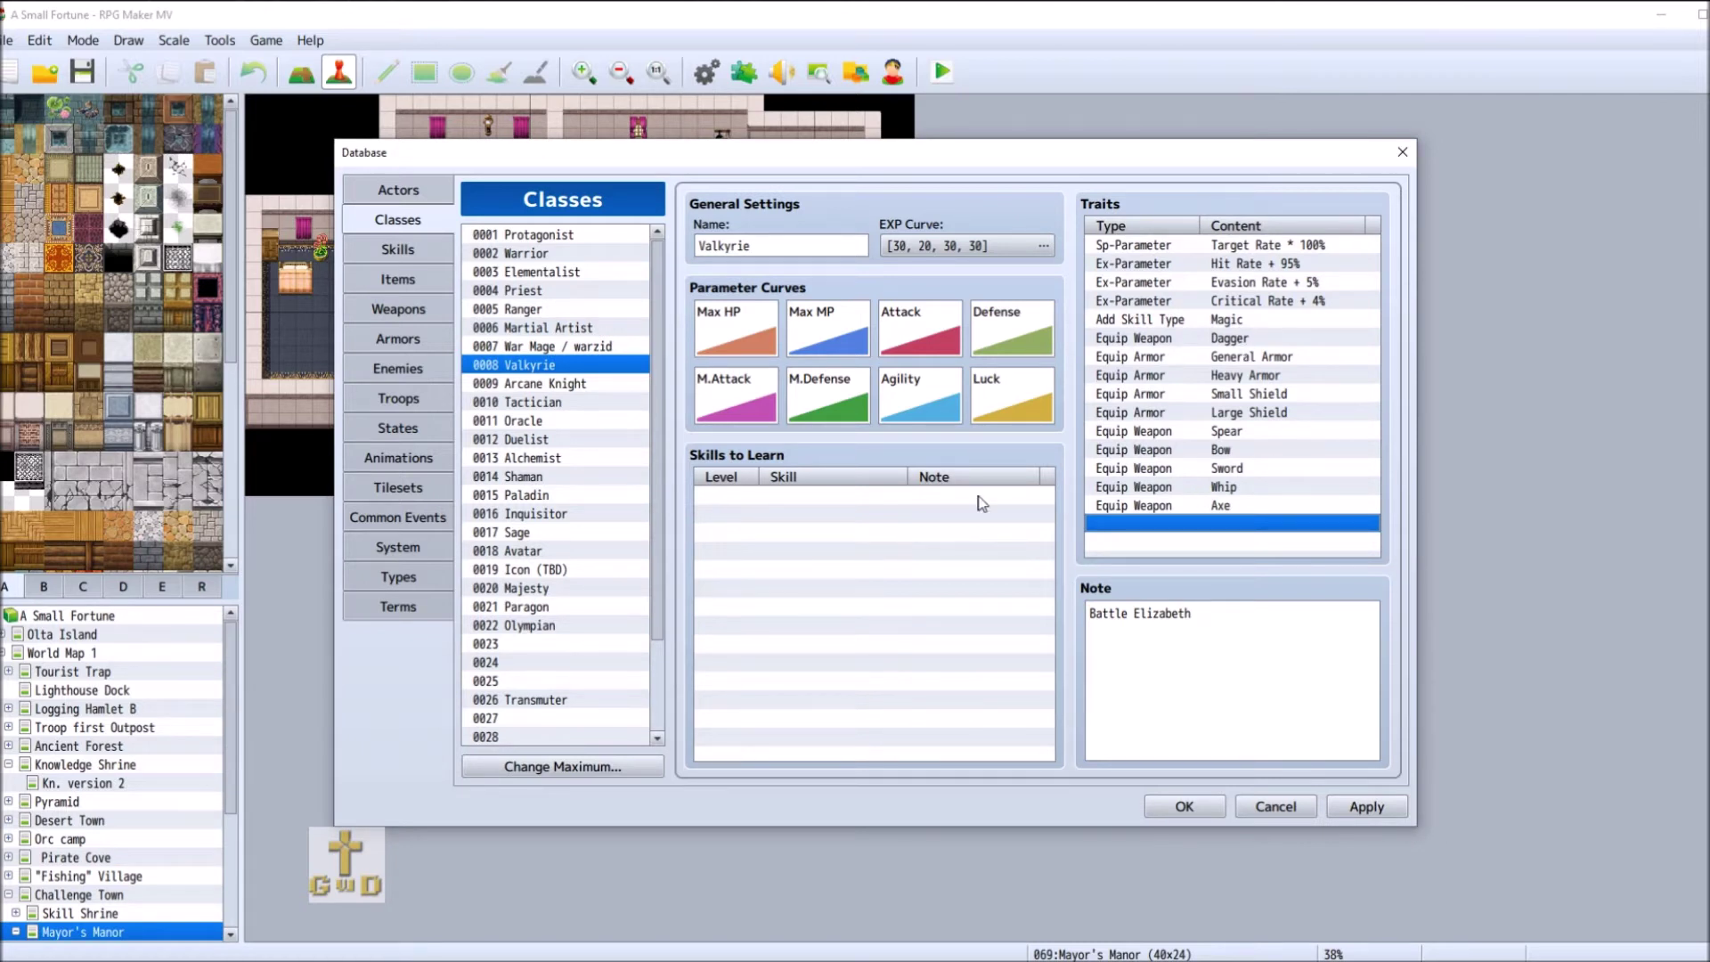
- Compare the Max HP curves of the Warrior and Martial Artist classes, including the Martial Artist's curve generation endpoint values
left_click(575, 345)
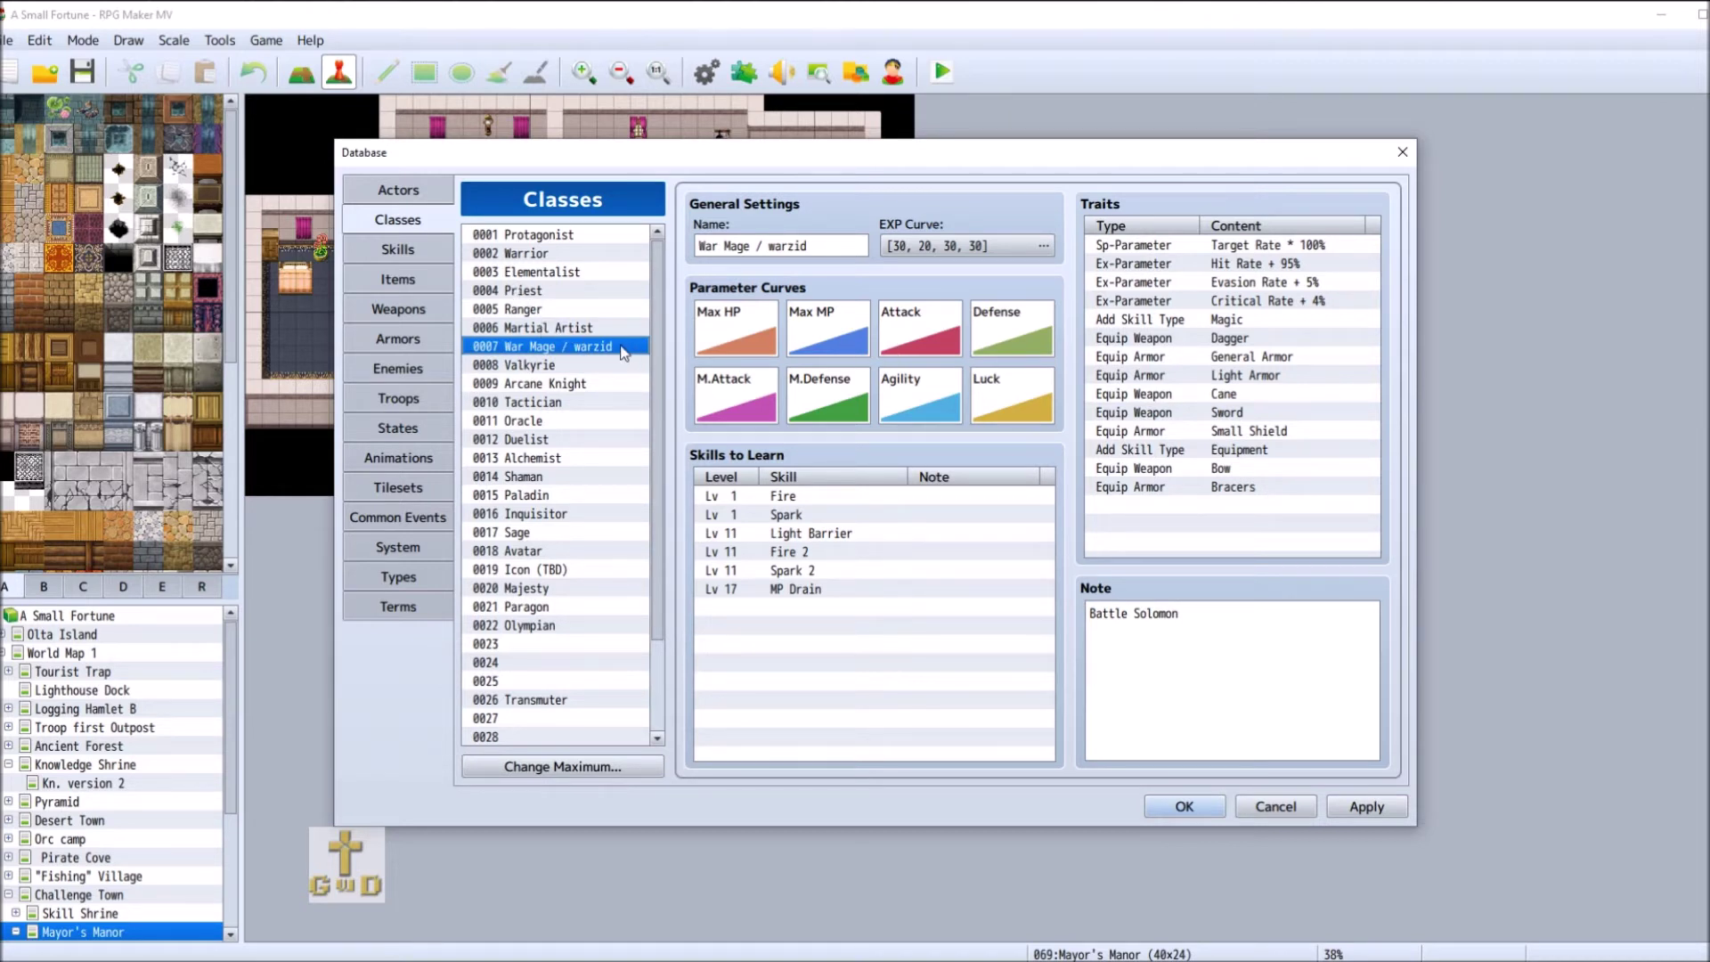
left_click(587, 330)
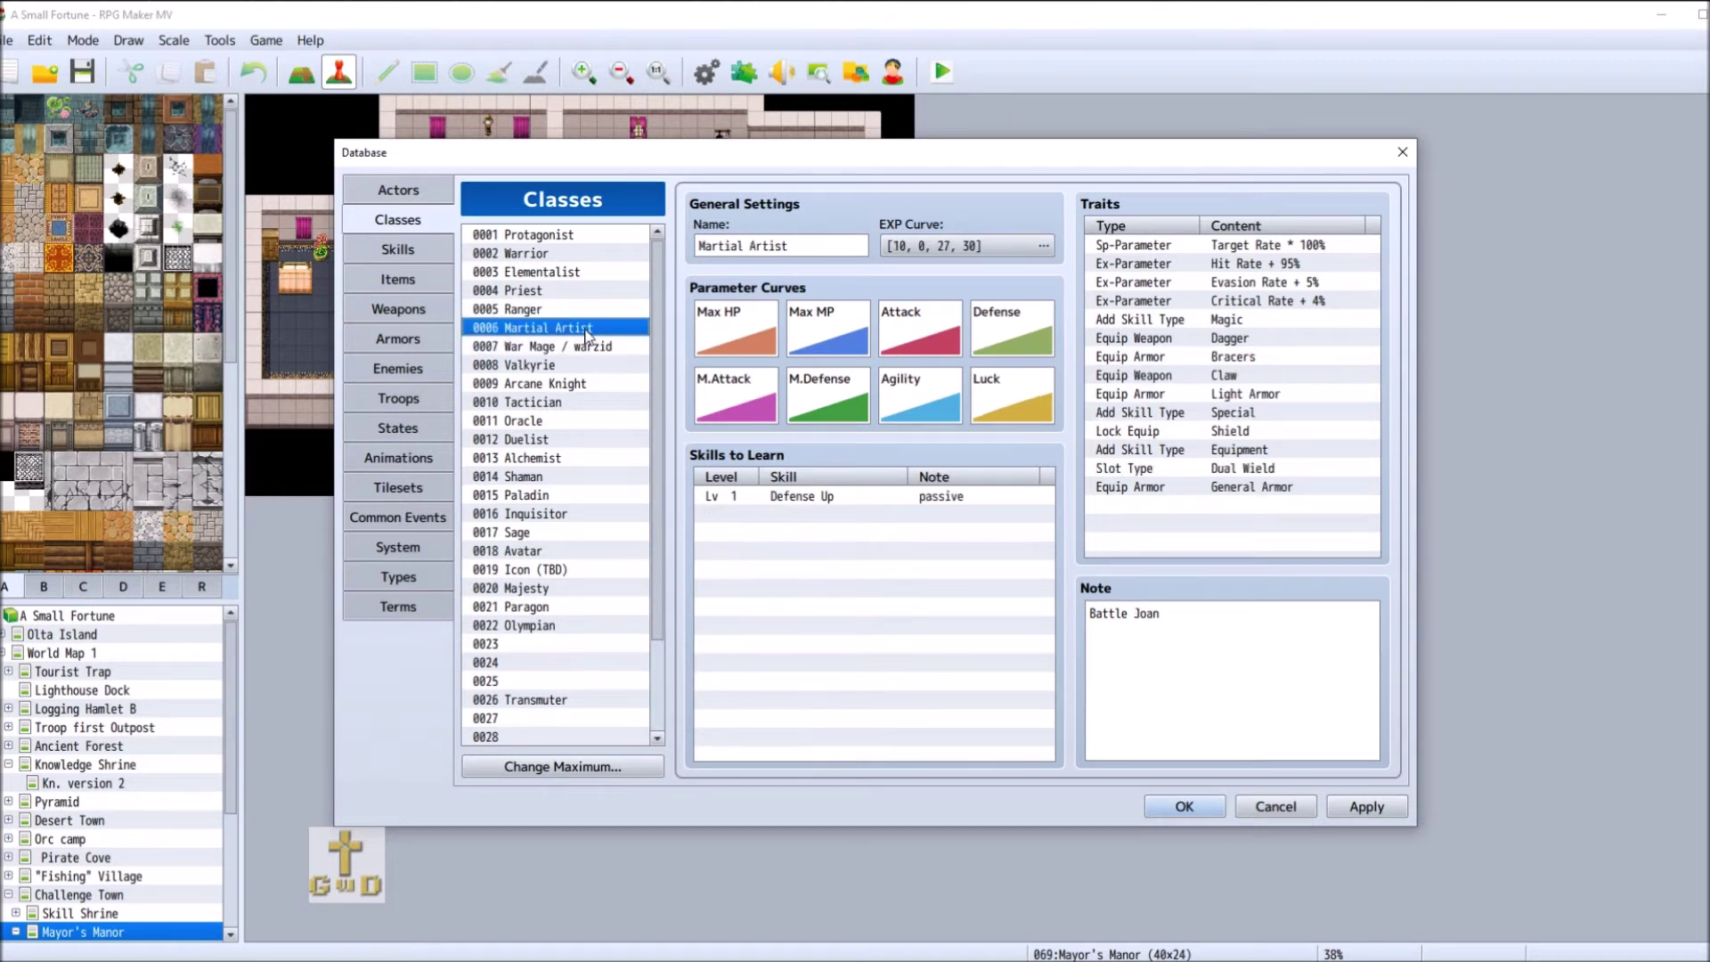
left_click(598, 253)
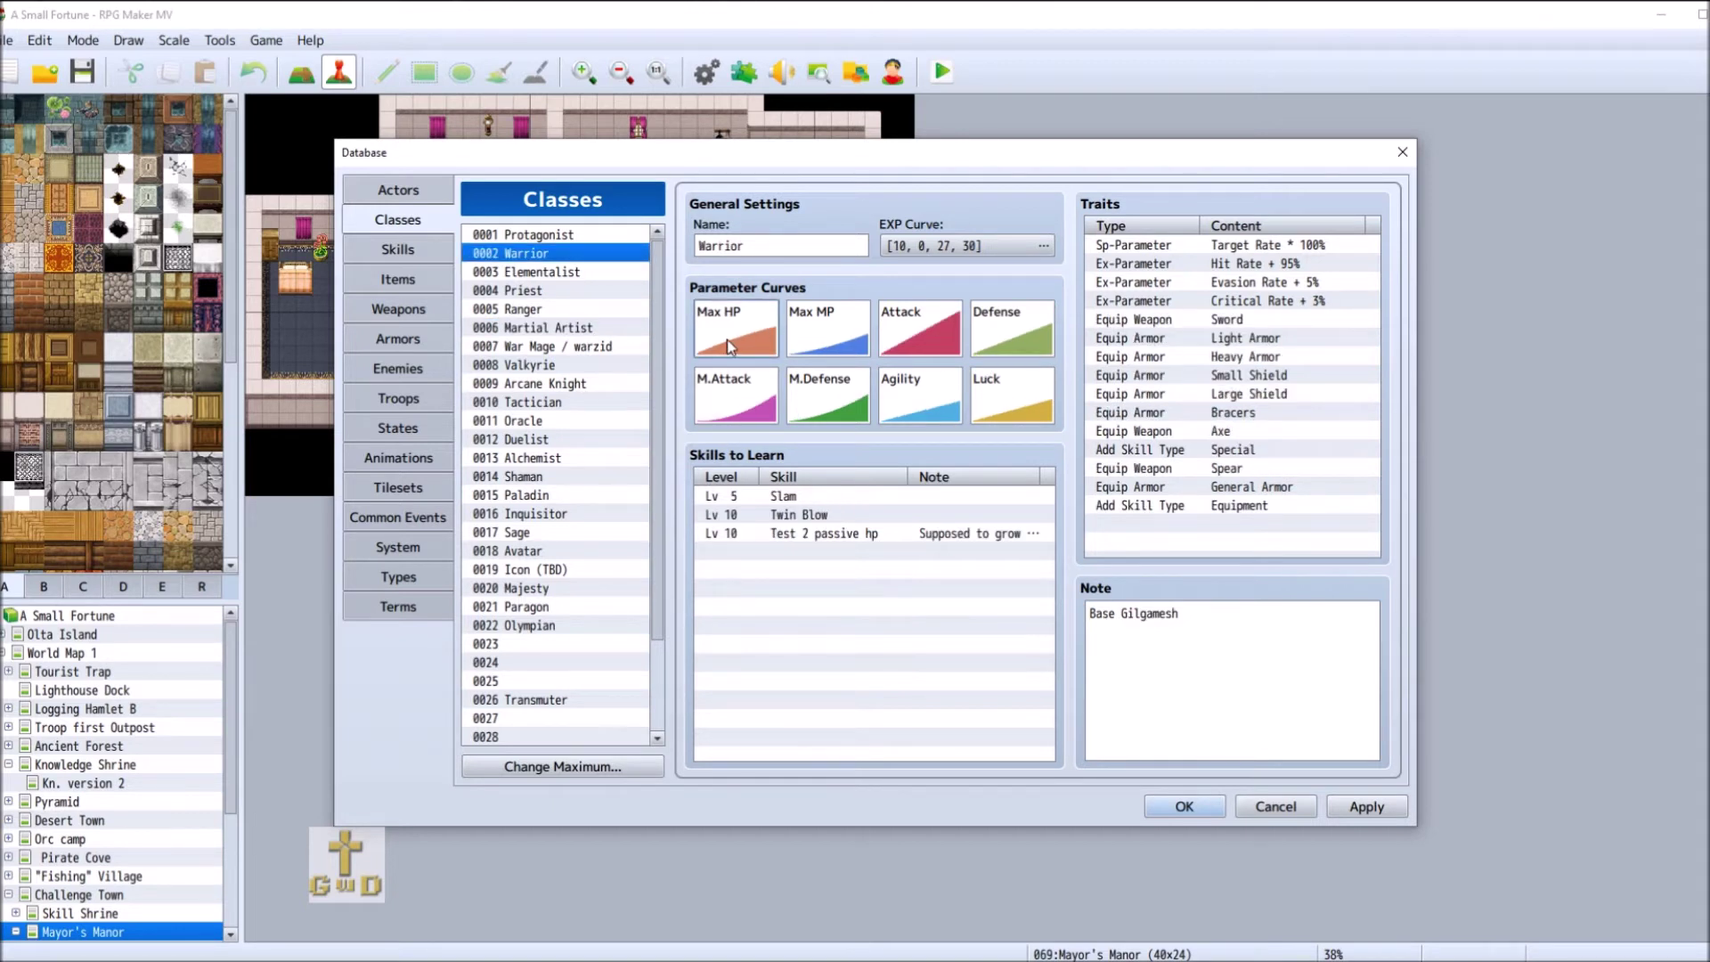
double_click(730, 345)
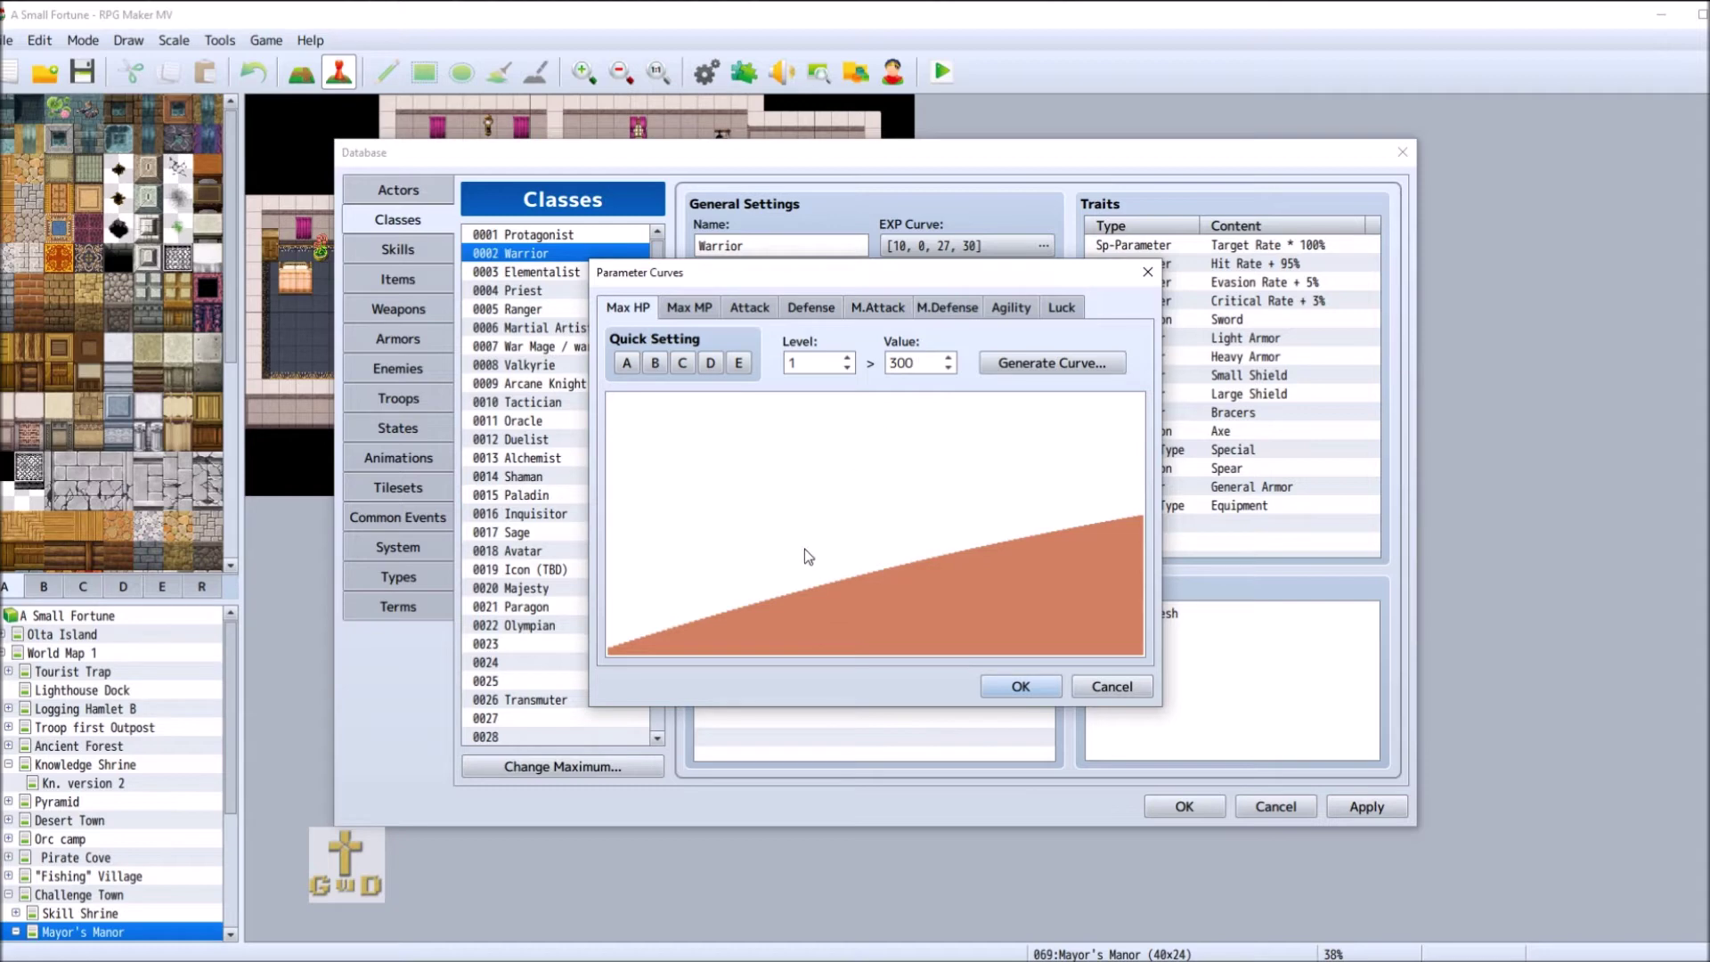
left_click(1112, 686)
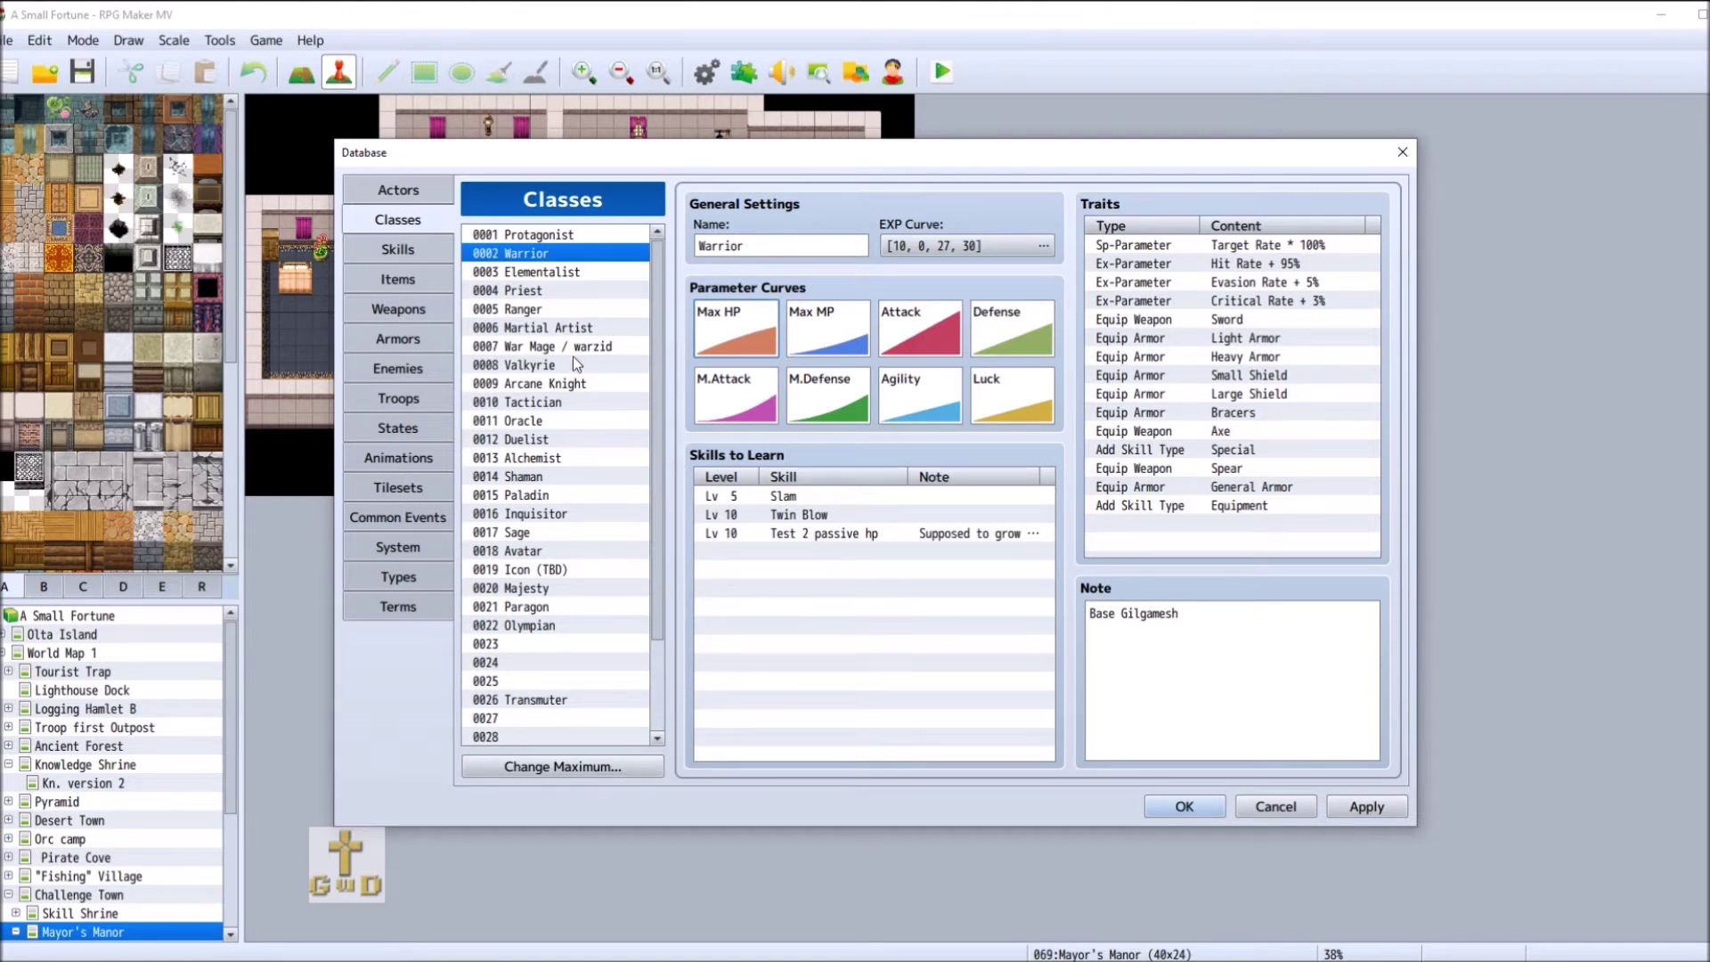
left_click(603, 328)
double_click(756, 326)
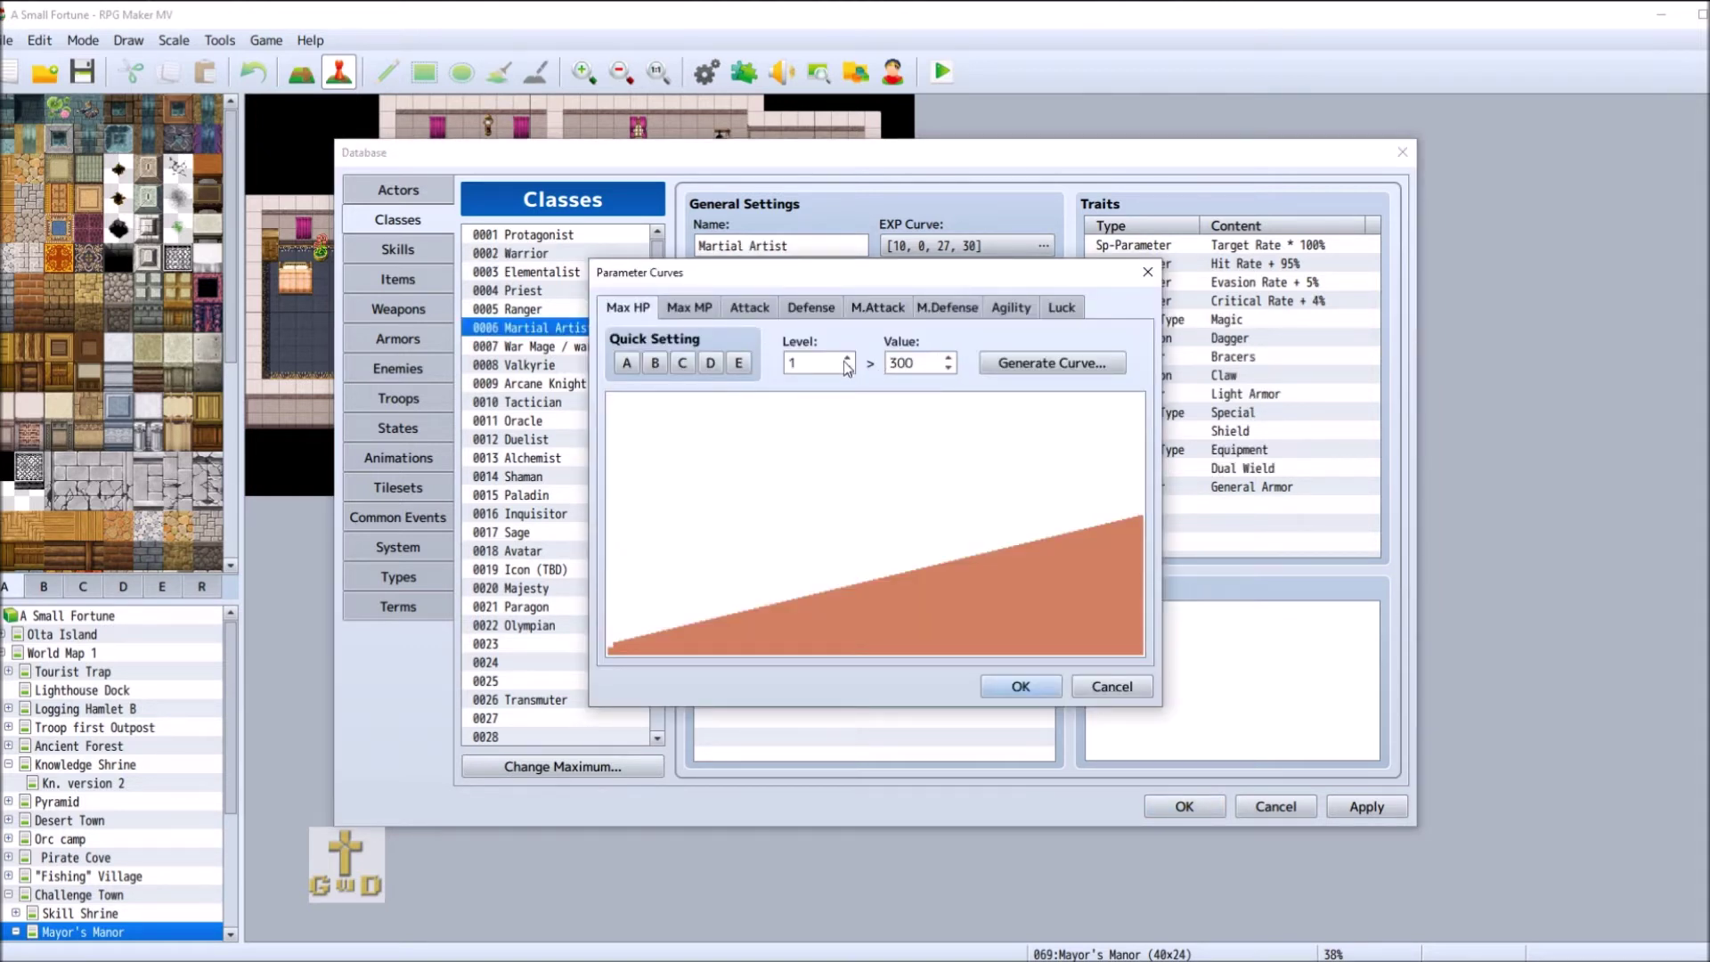
left_click(1024, 366)
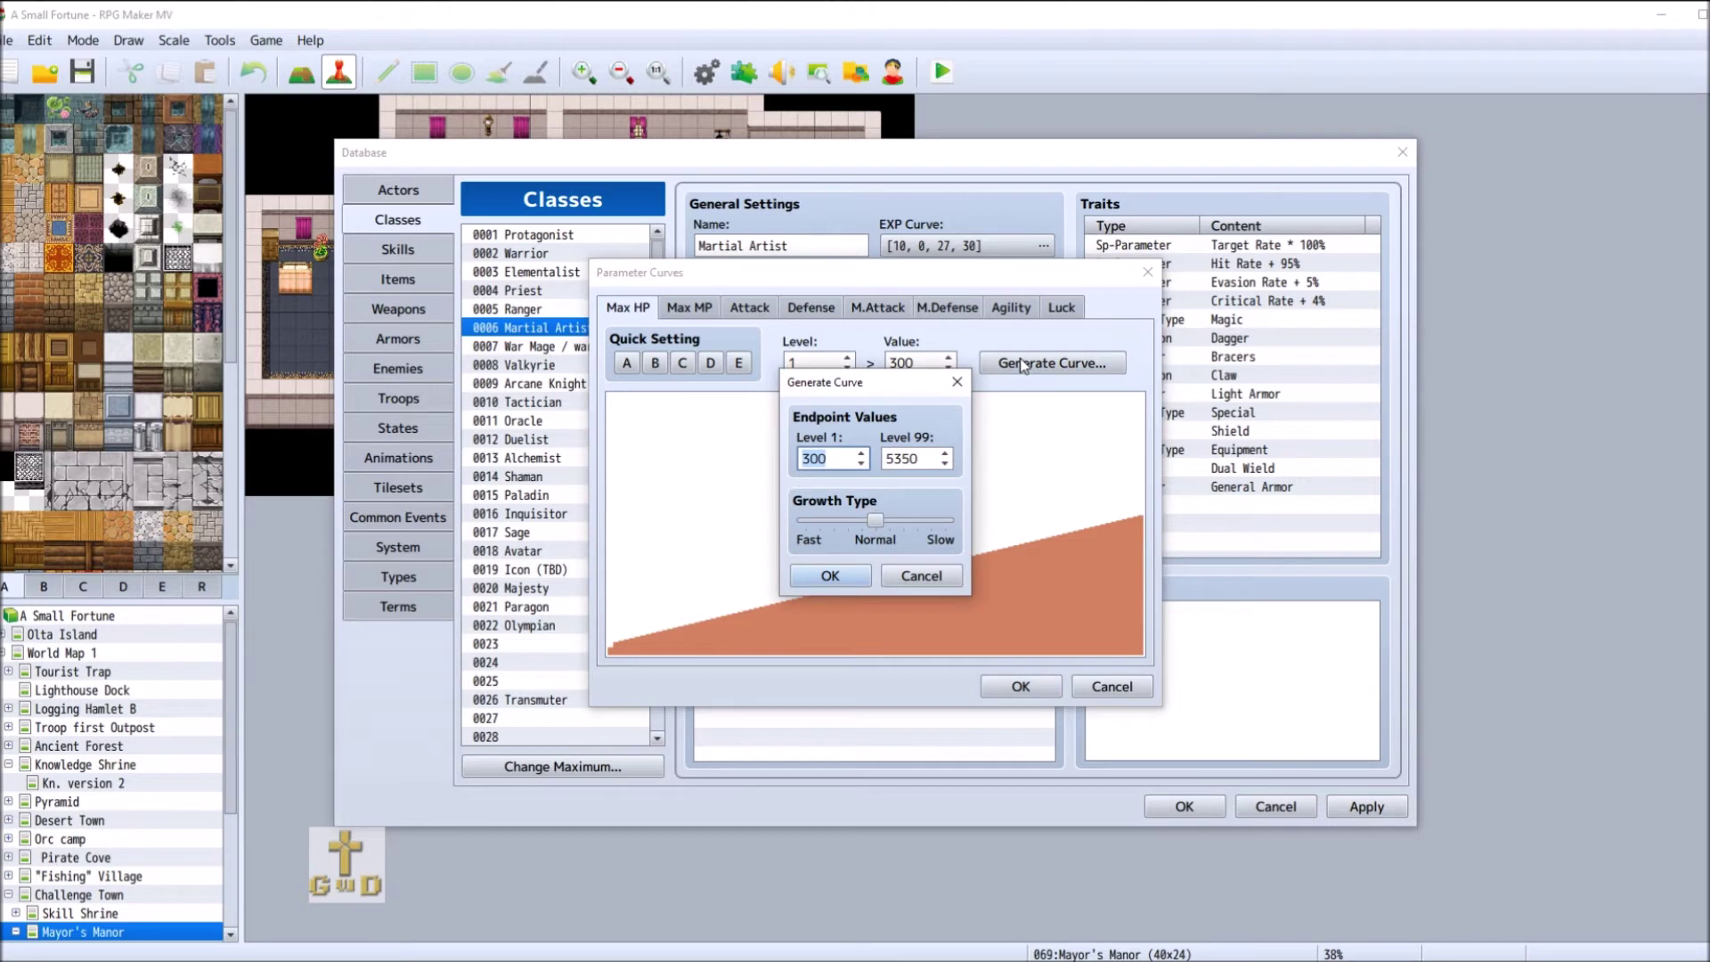
left_click(921, 575)
left_click(1110, 686)
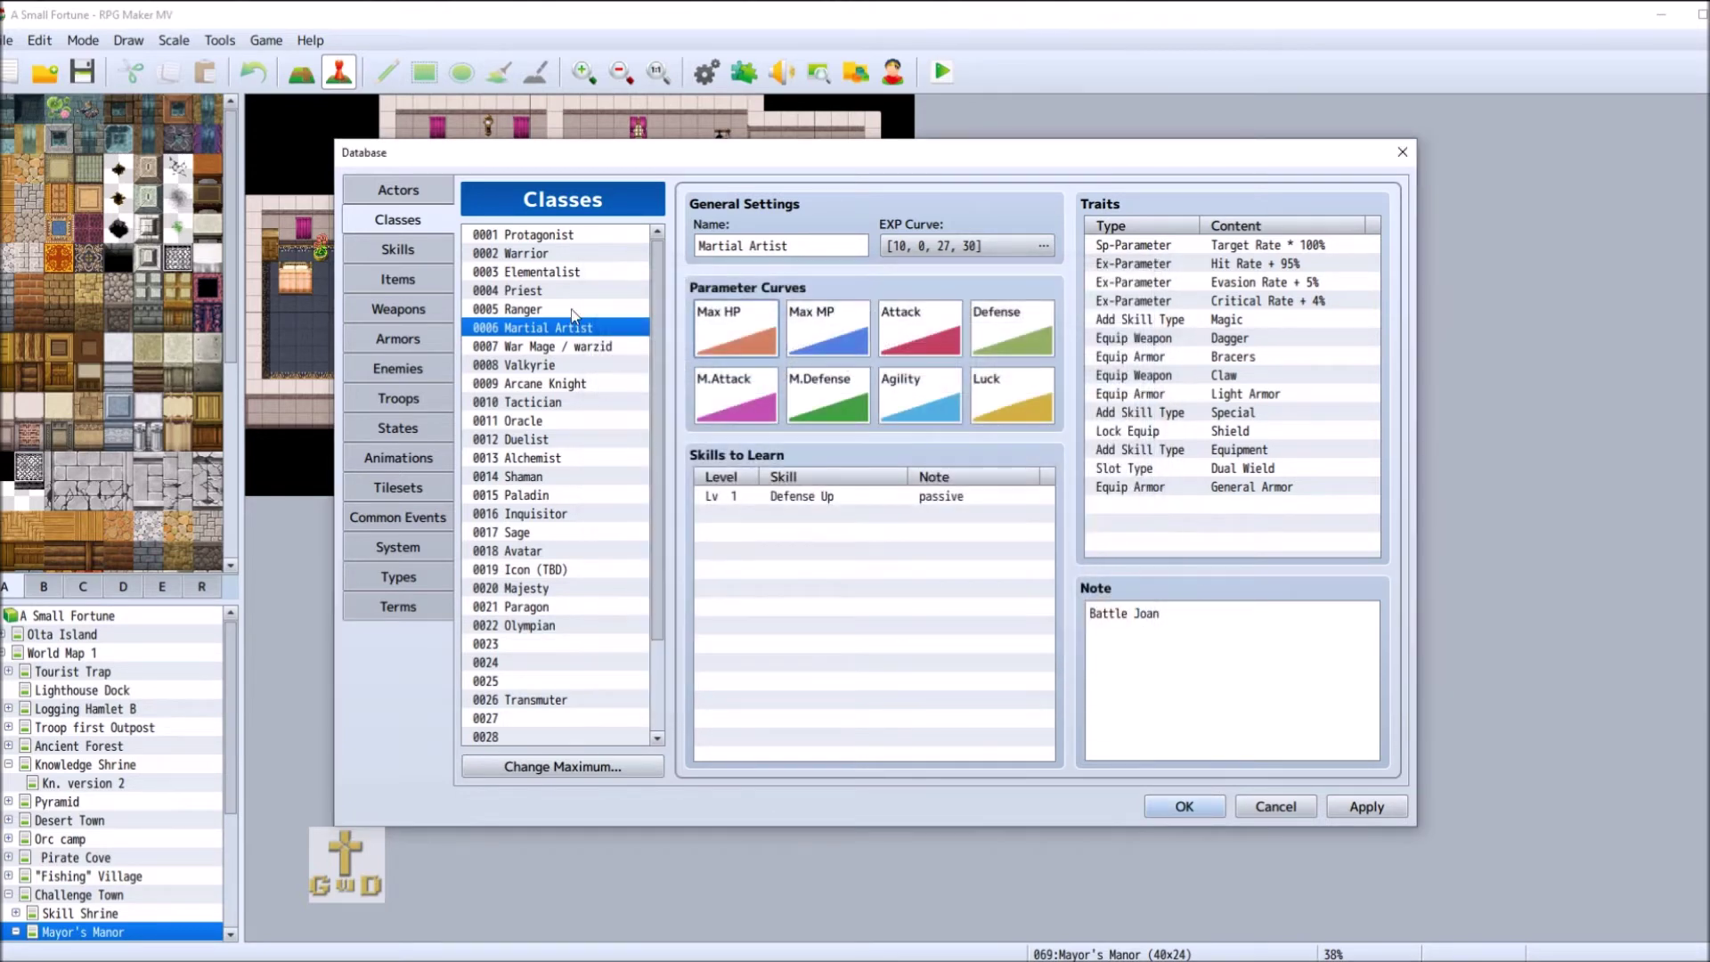
- Examine the Warrior class's Max HP curve at level 1 and level 99
left_click(587, 257)
double_click(771, 314)
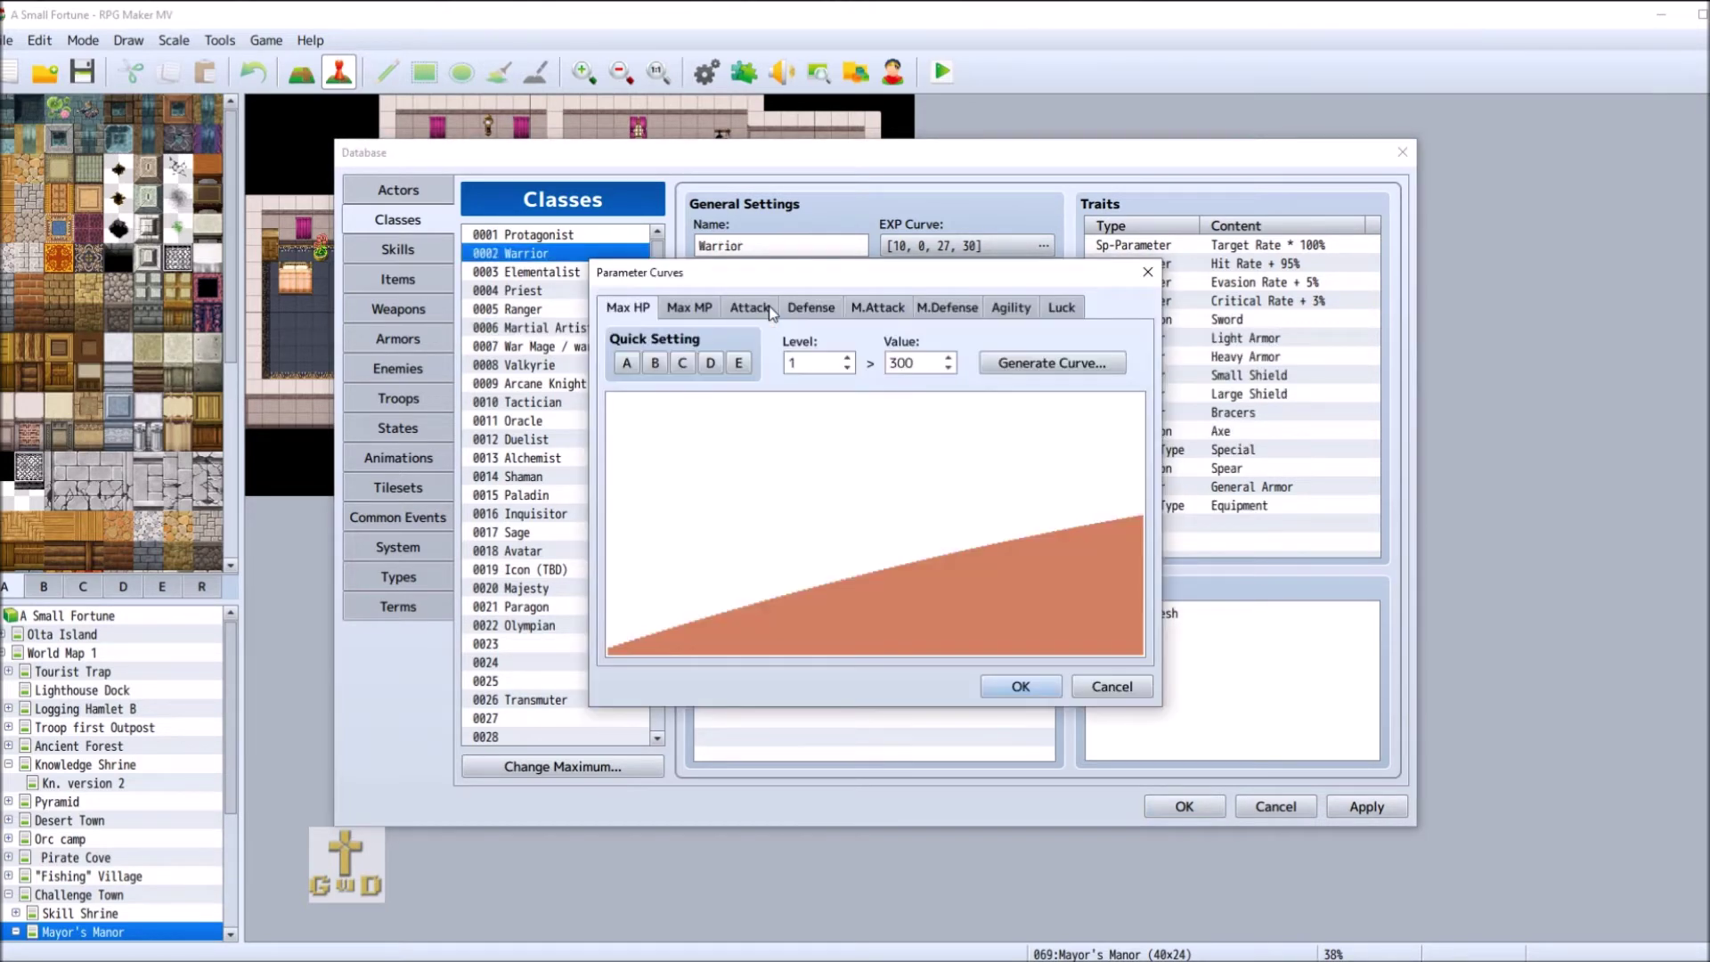
left_click(1133, 524)
left_click(1137, 518)
left_click(1143, 522)
left_click(610, 653)
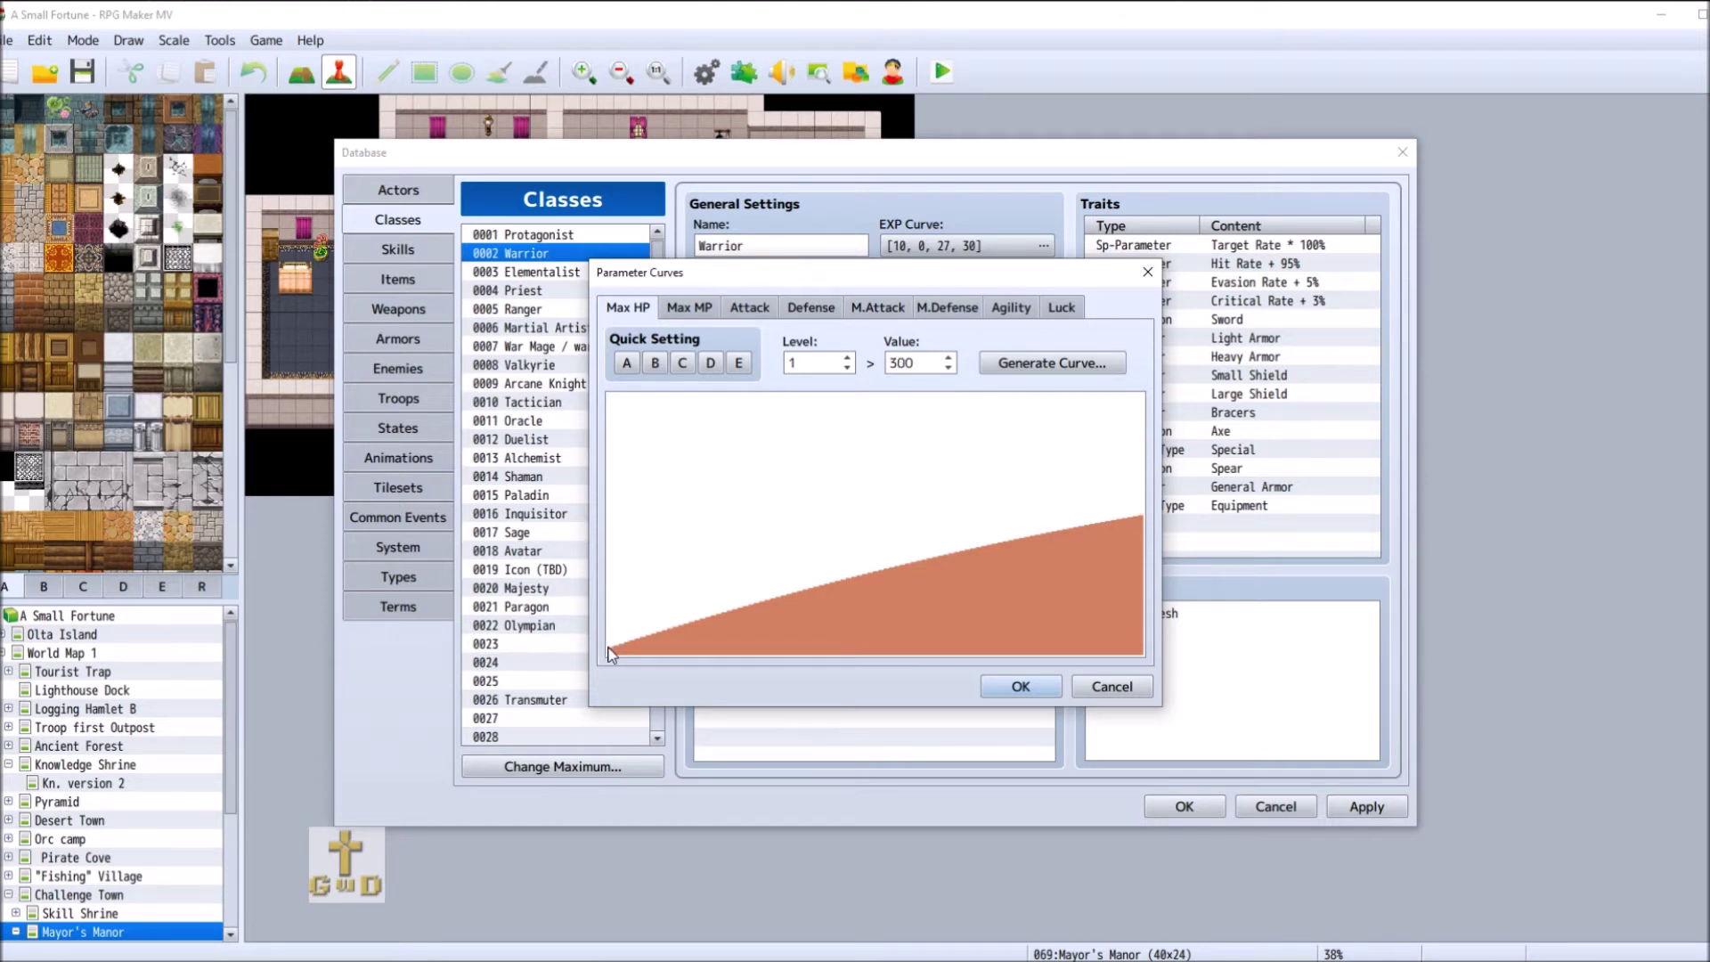
left_click(1143, 517)
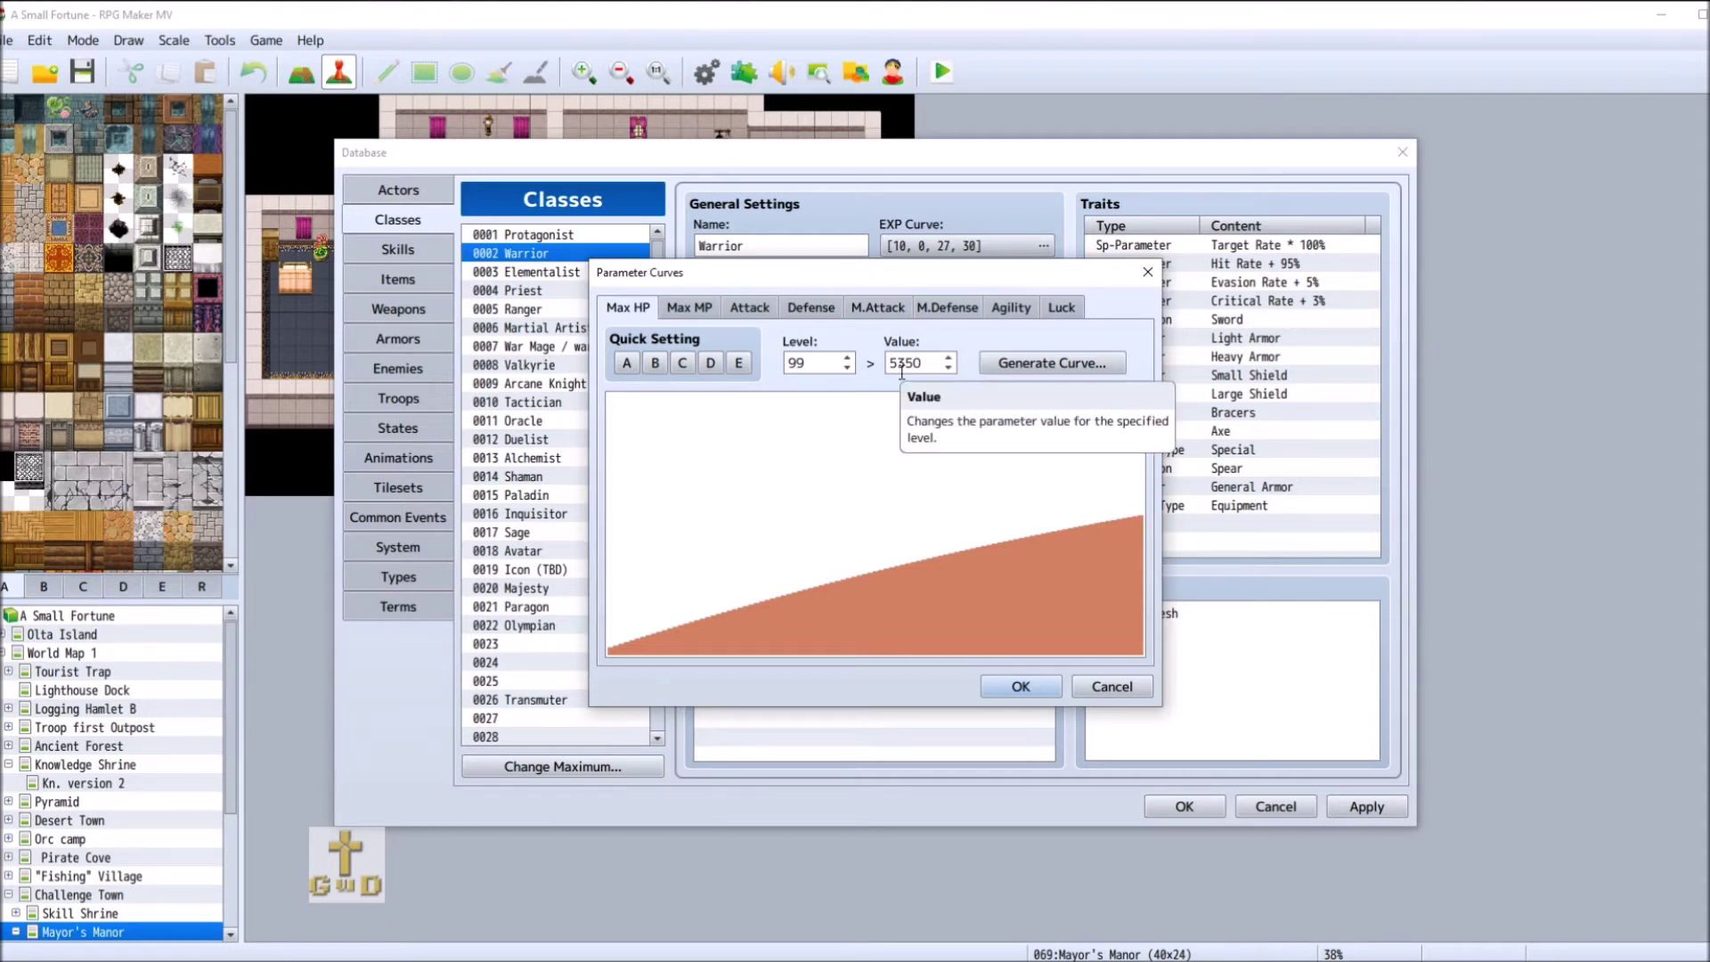
left_click(1112, 686)
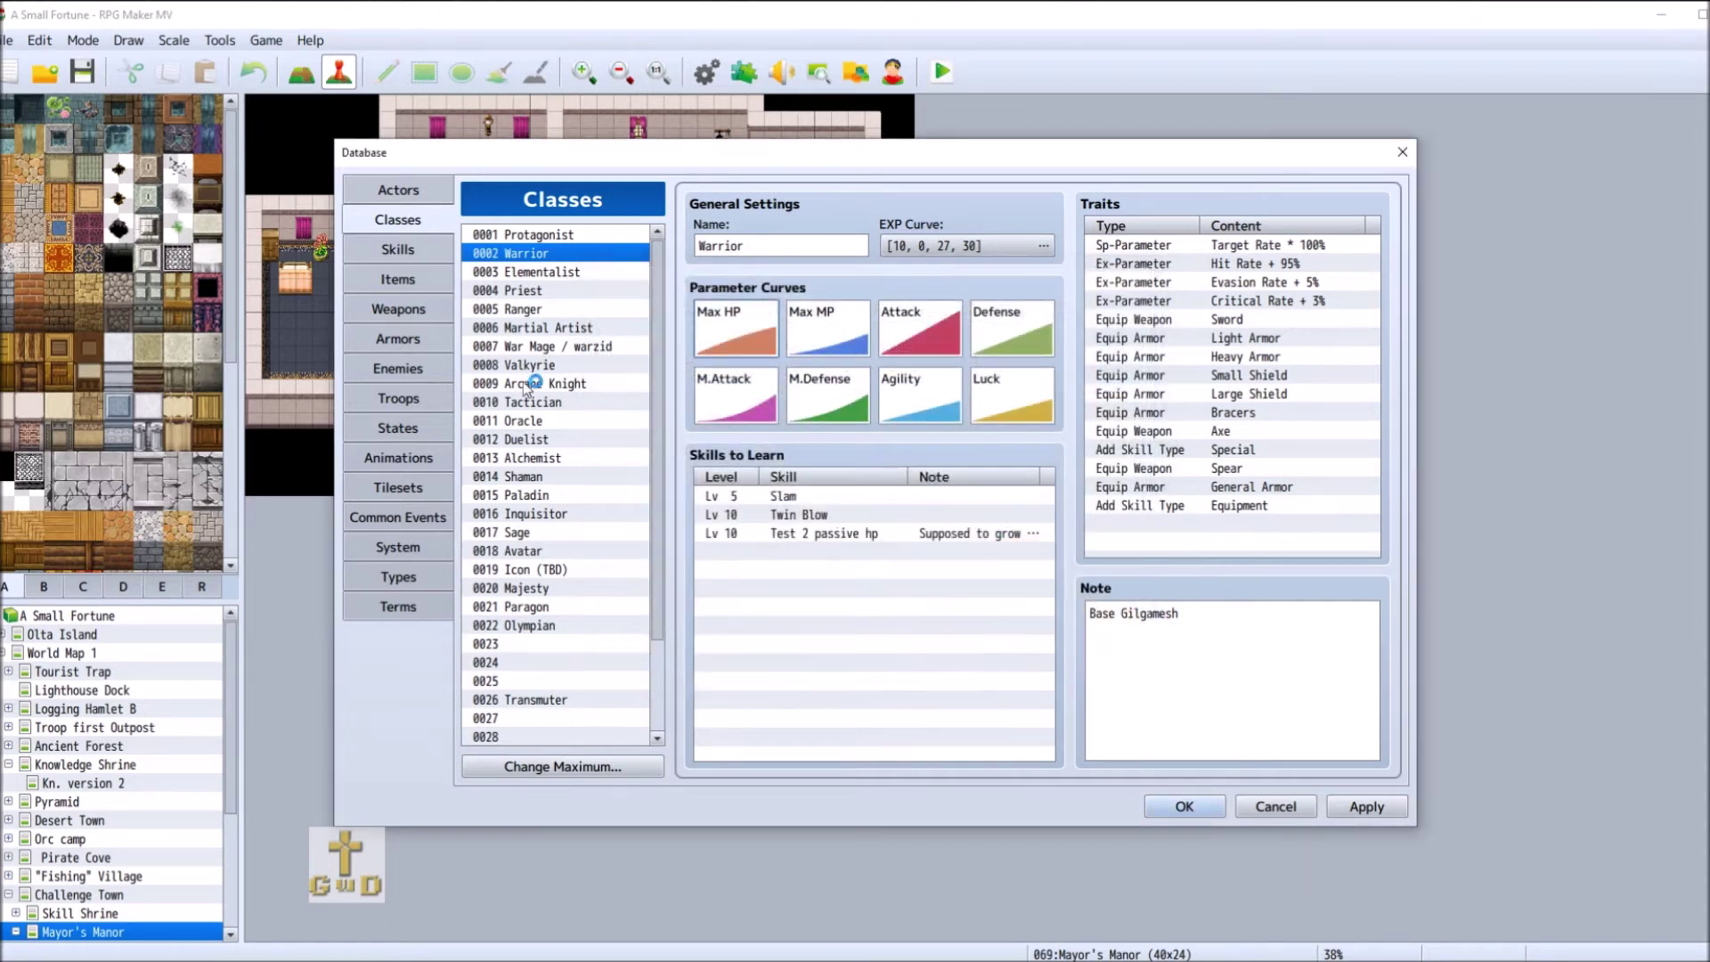
- Check the Martial Artist's Max HP at level 99 and regenerate the curve with growth about midway between Normal and Fast
left_click(572, 328)
double_click(734, 337)
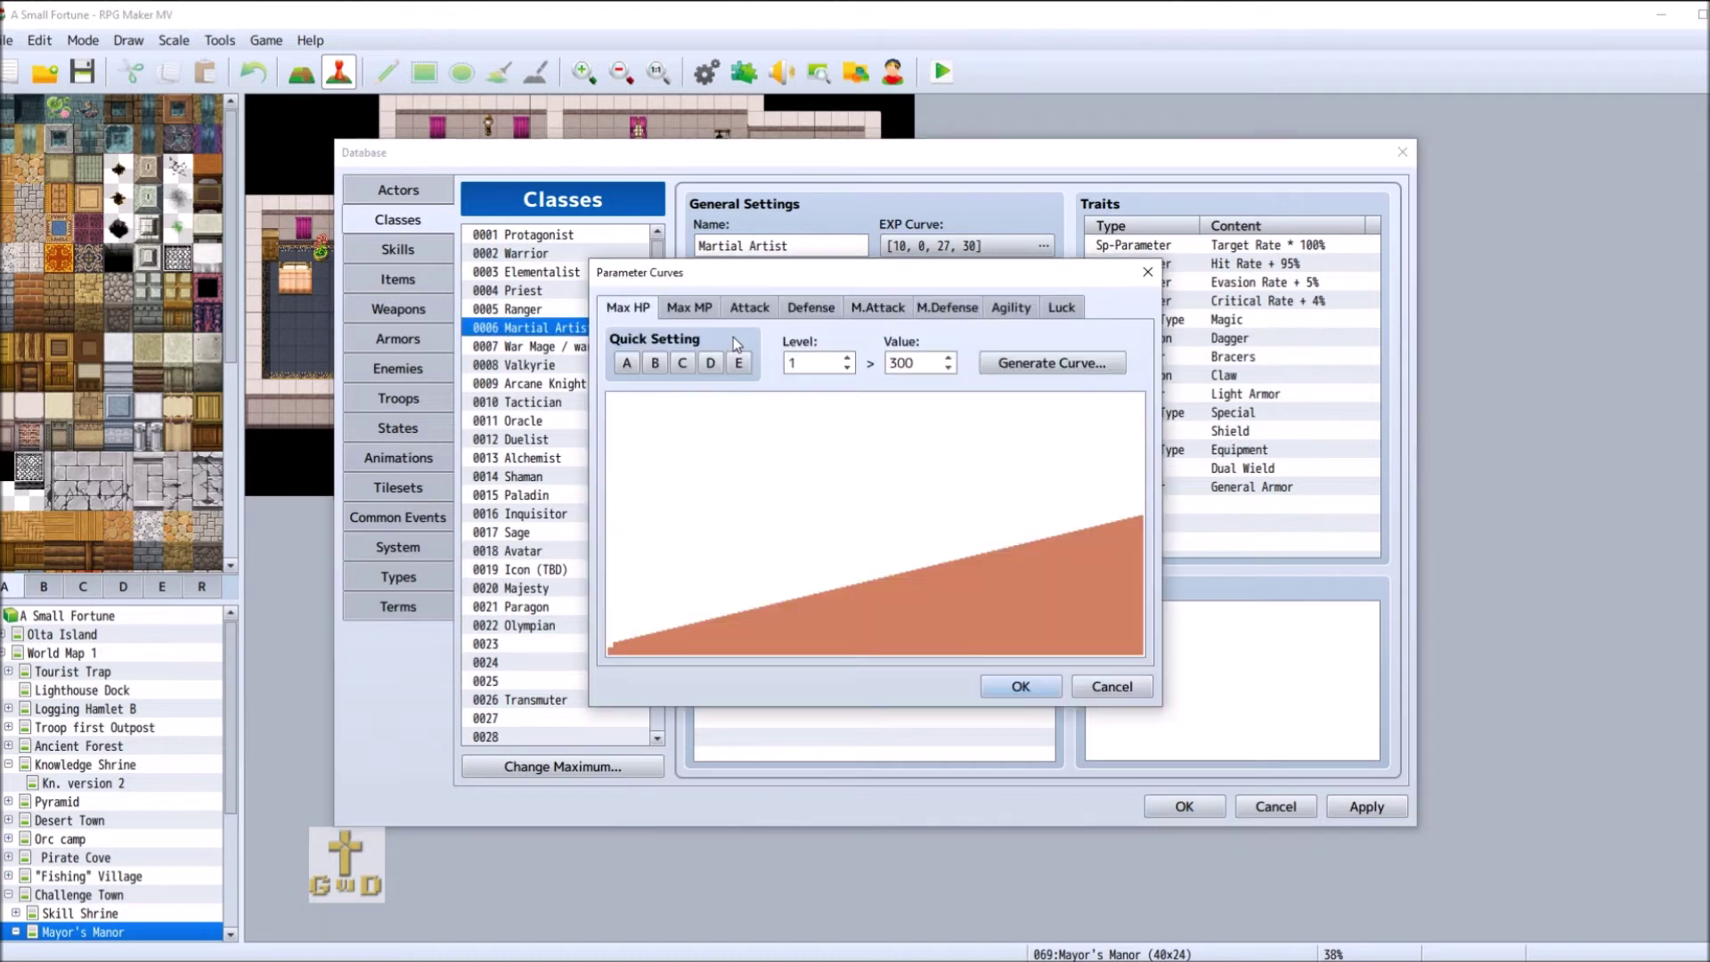
left_click(836, 362)
key("BackSpace")
type("99")
left_click(1072, 363)
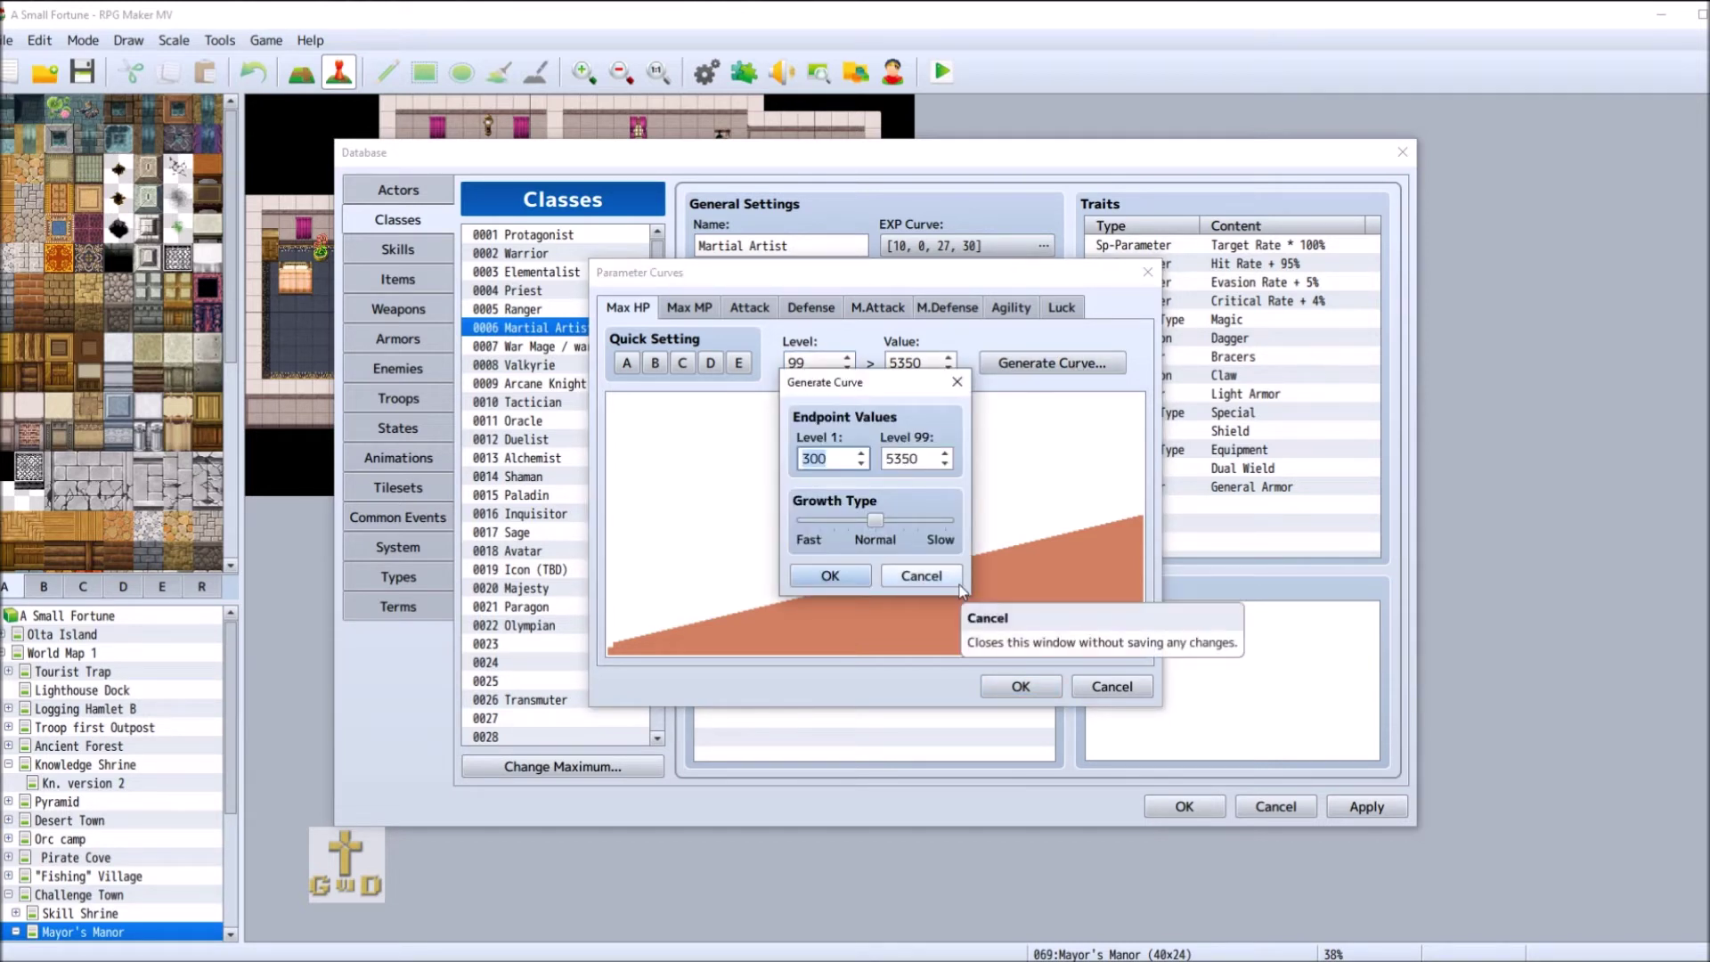
left_click_drag(874, 521, 856, 529)
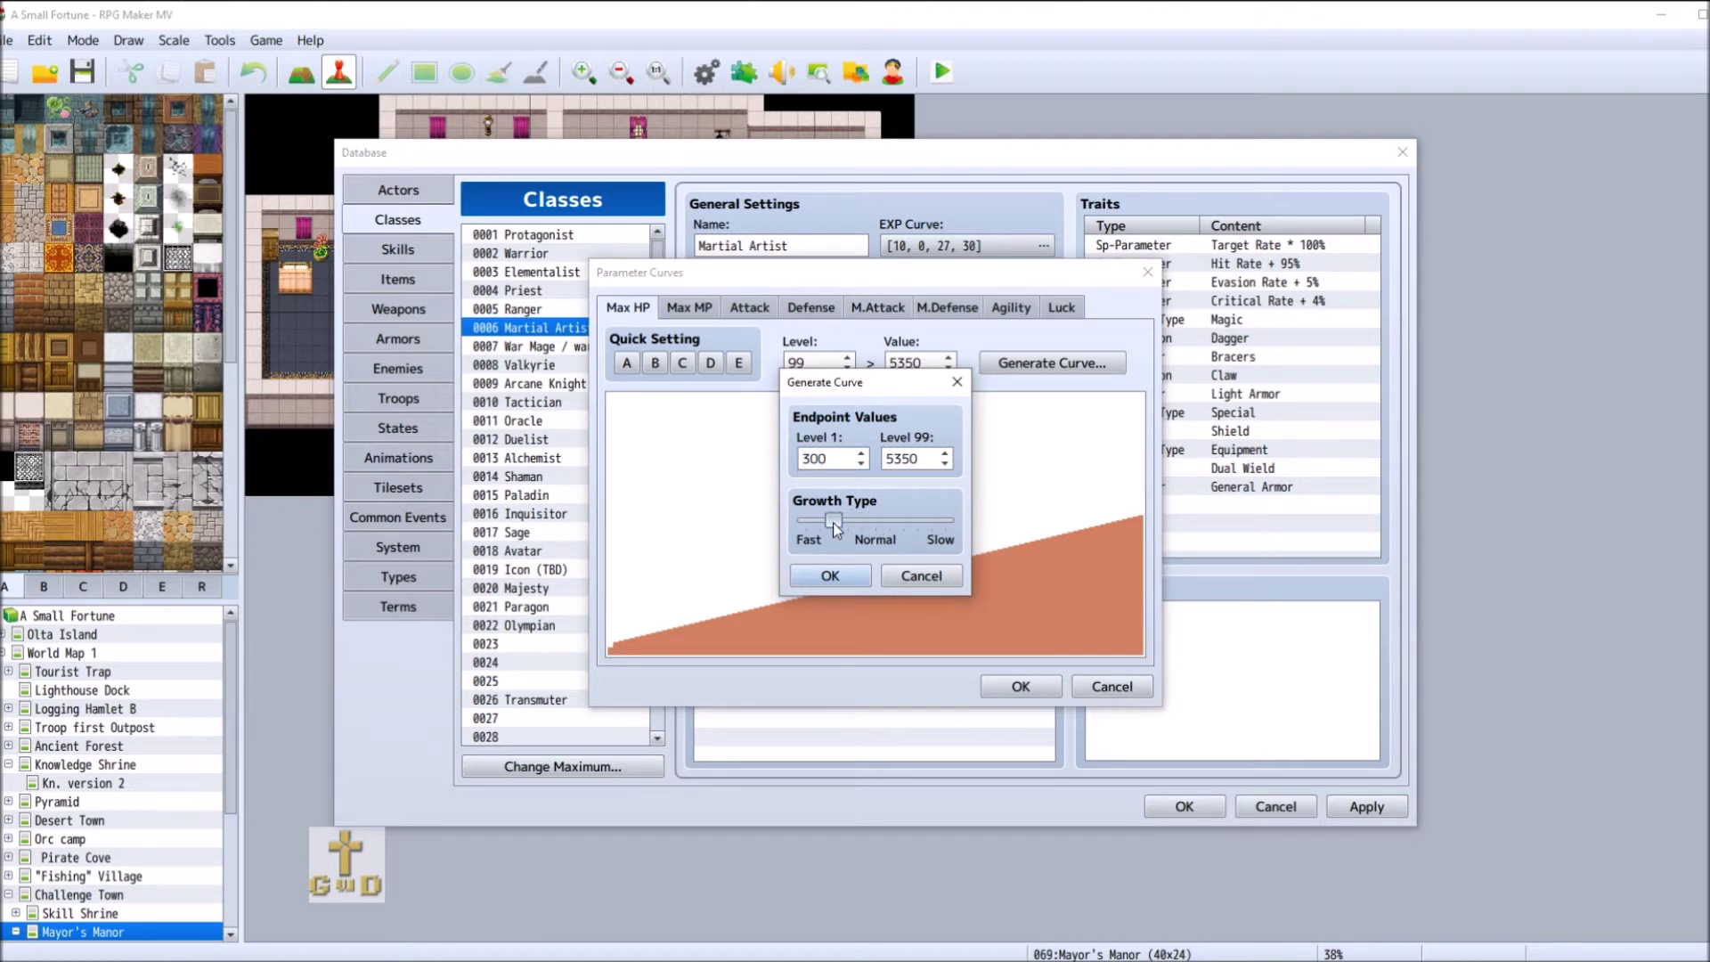
left_click(848, 579)
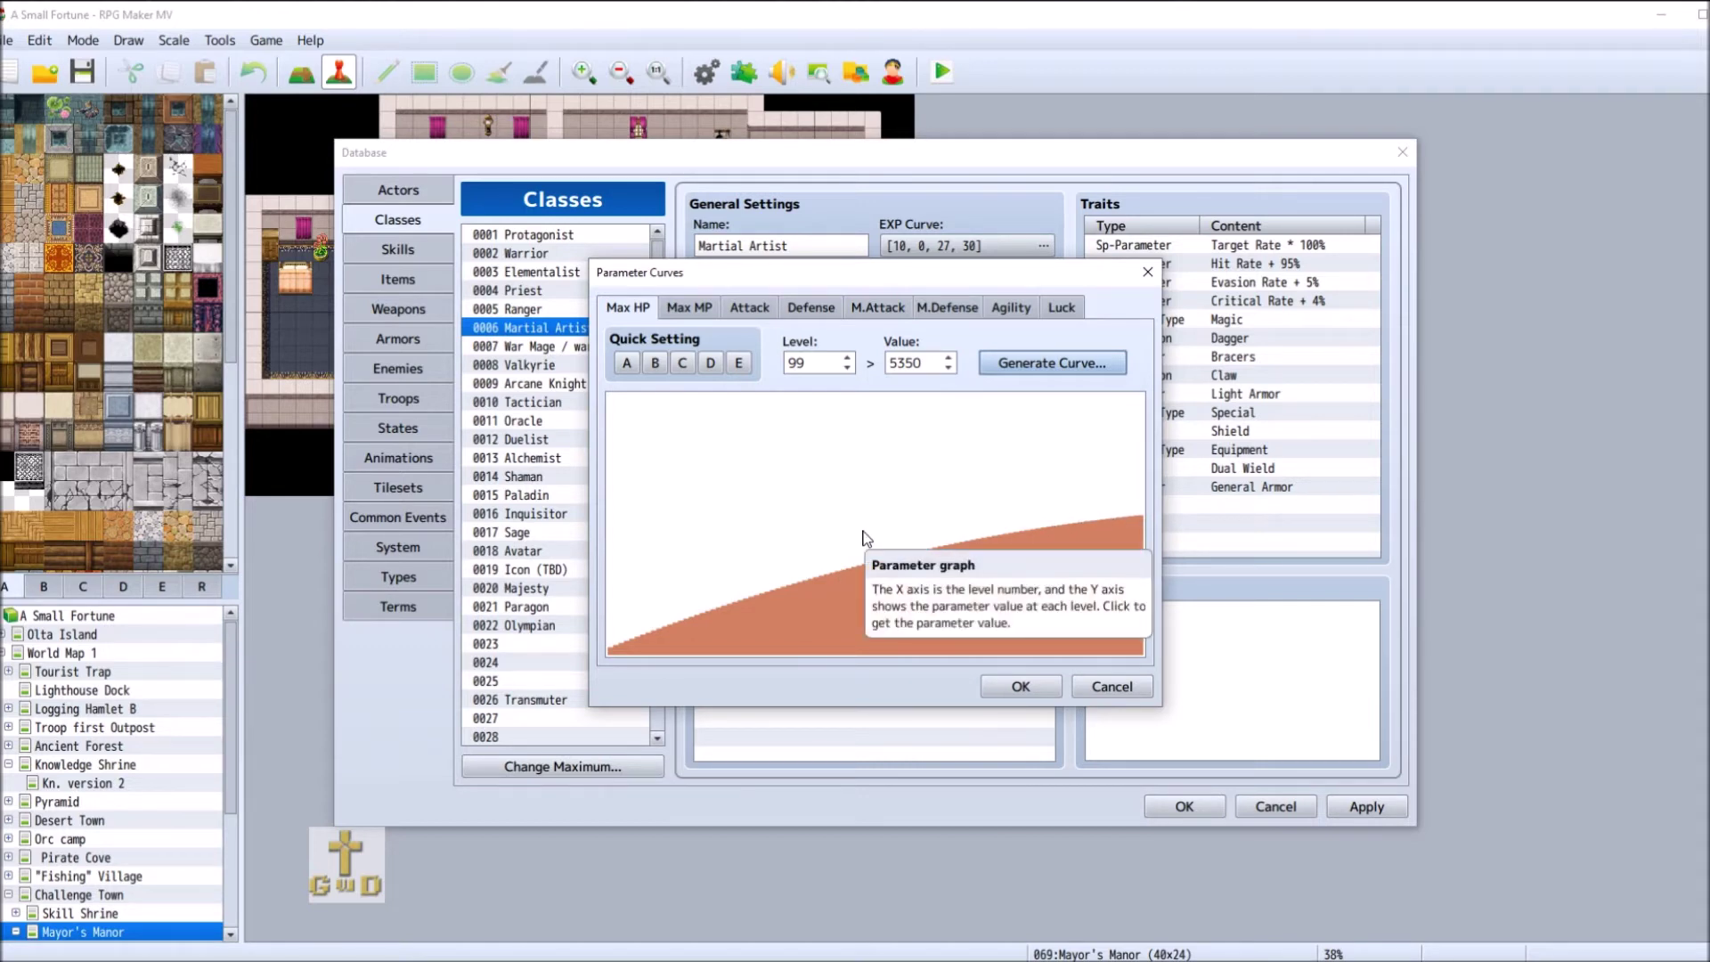
left_click(1041, 689)
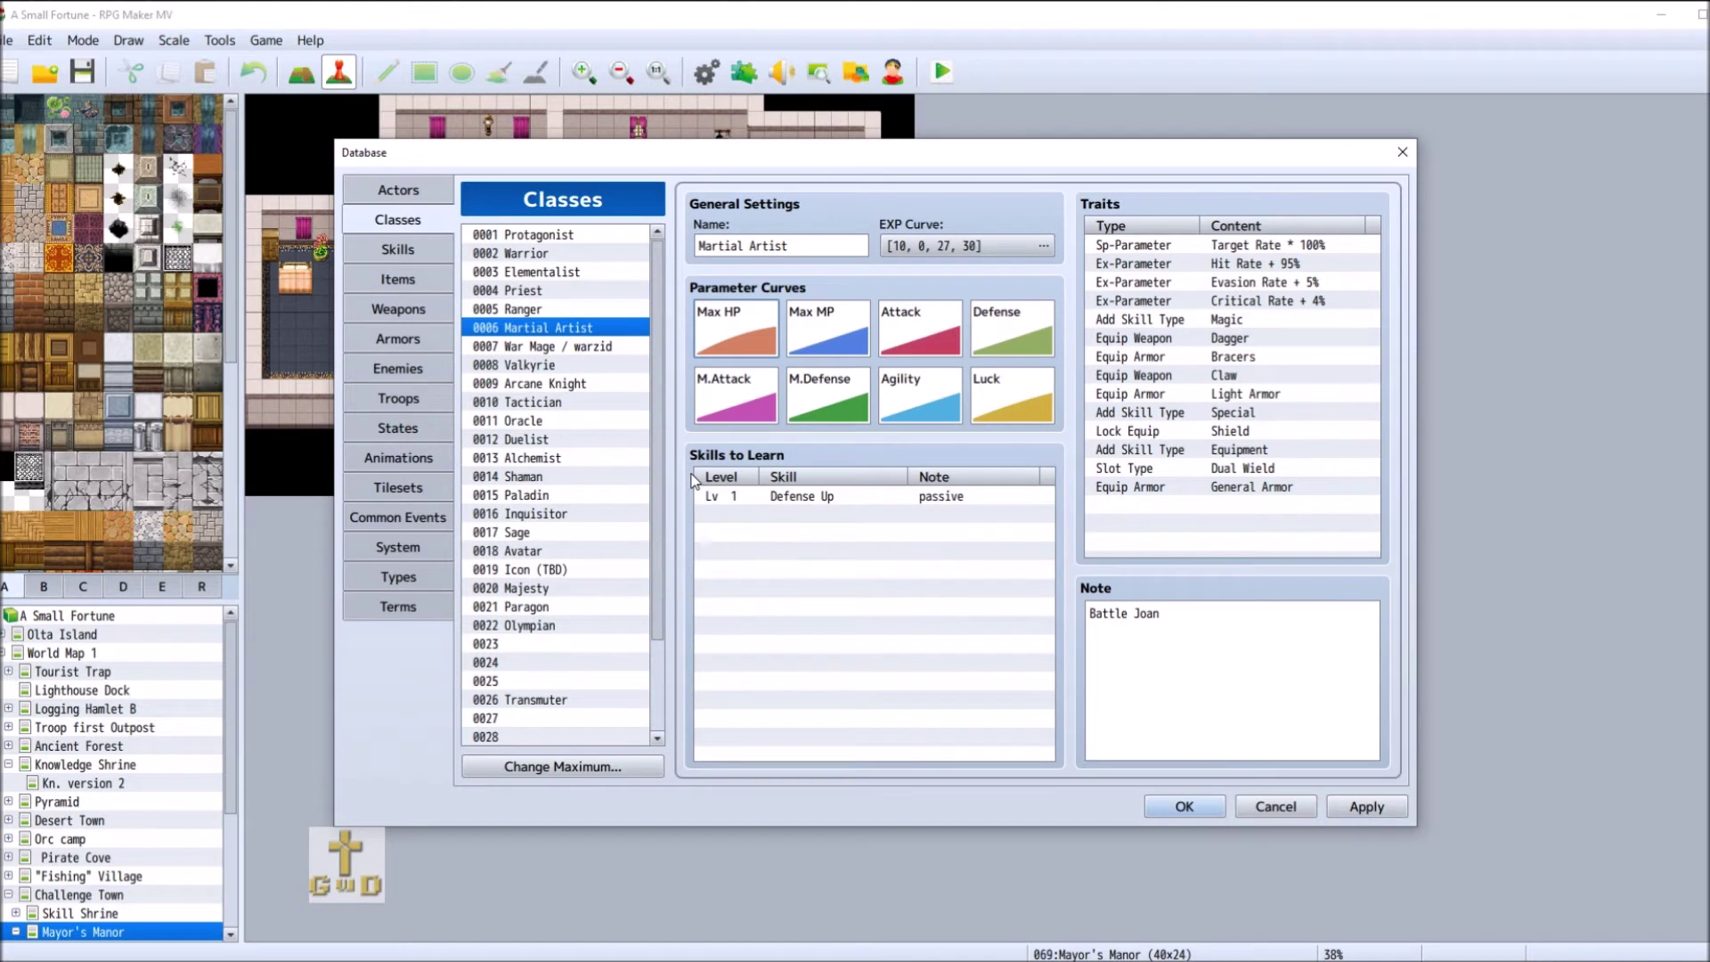
- Regenerate the Warrior's Max HP curve with the growth type at the Fast extreme, keeping endpoints 300 and 5350
left_click(574, 253)
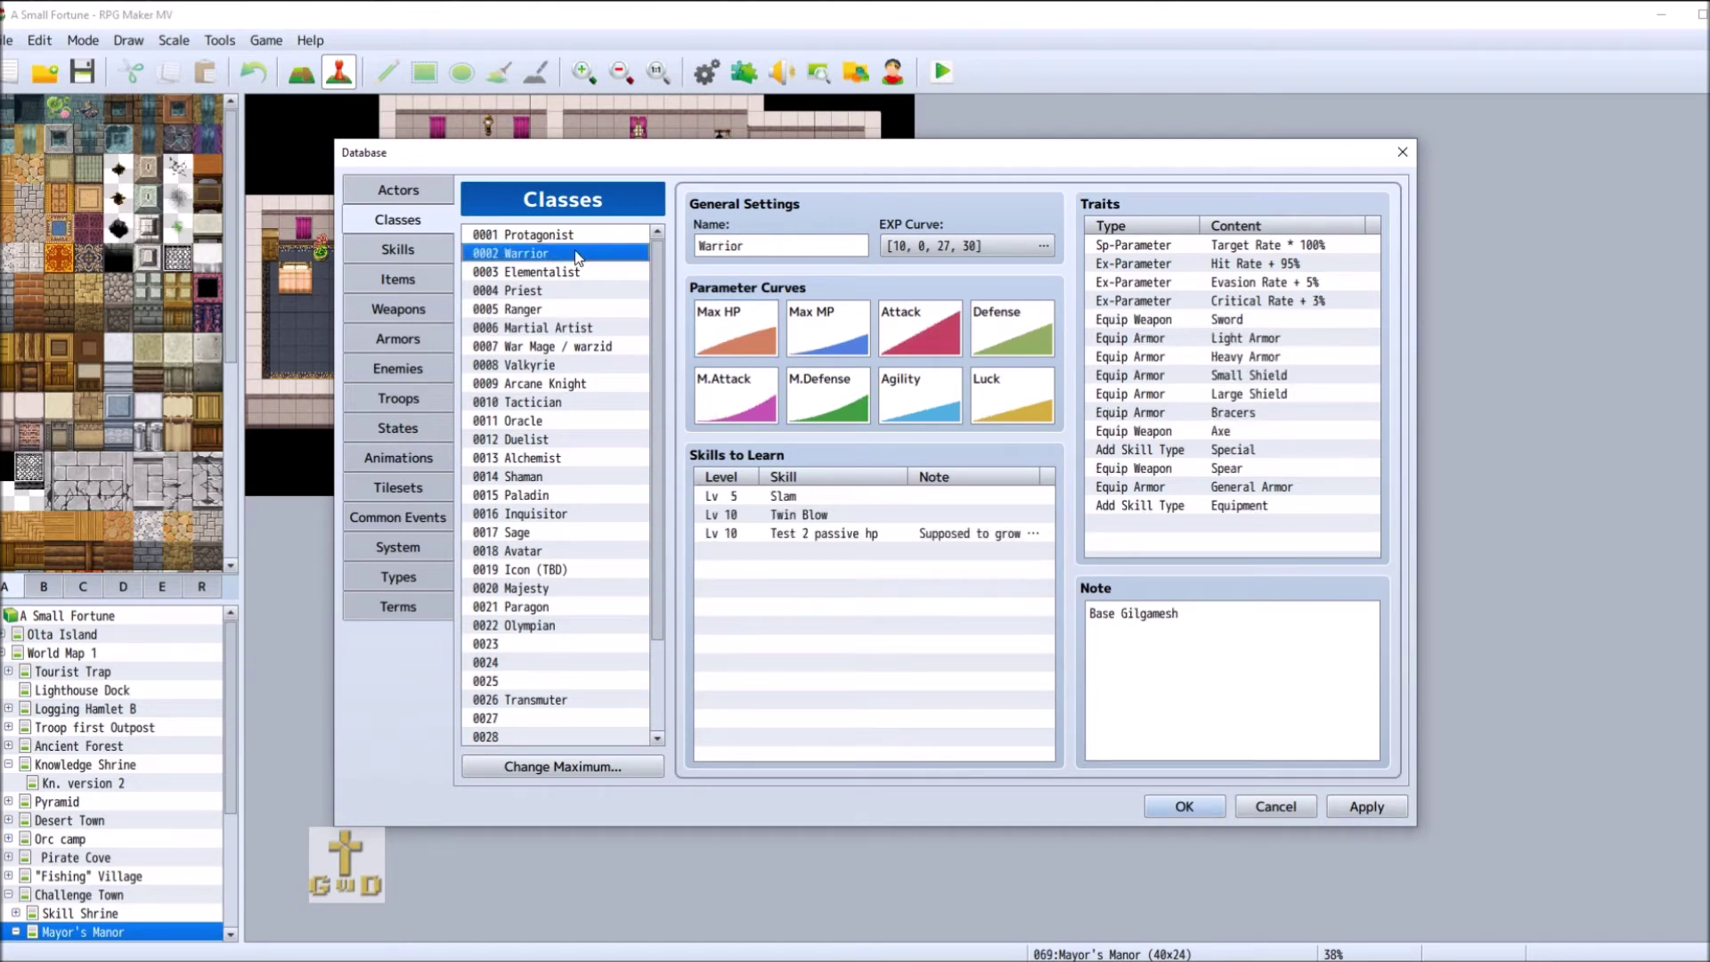
double_click(774, 336)
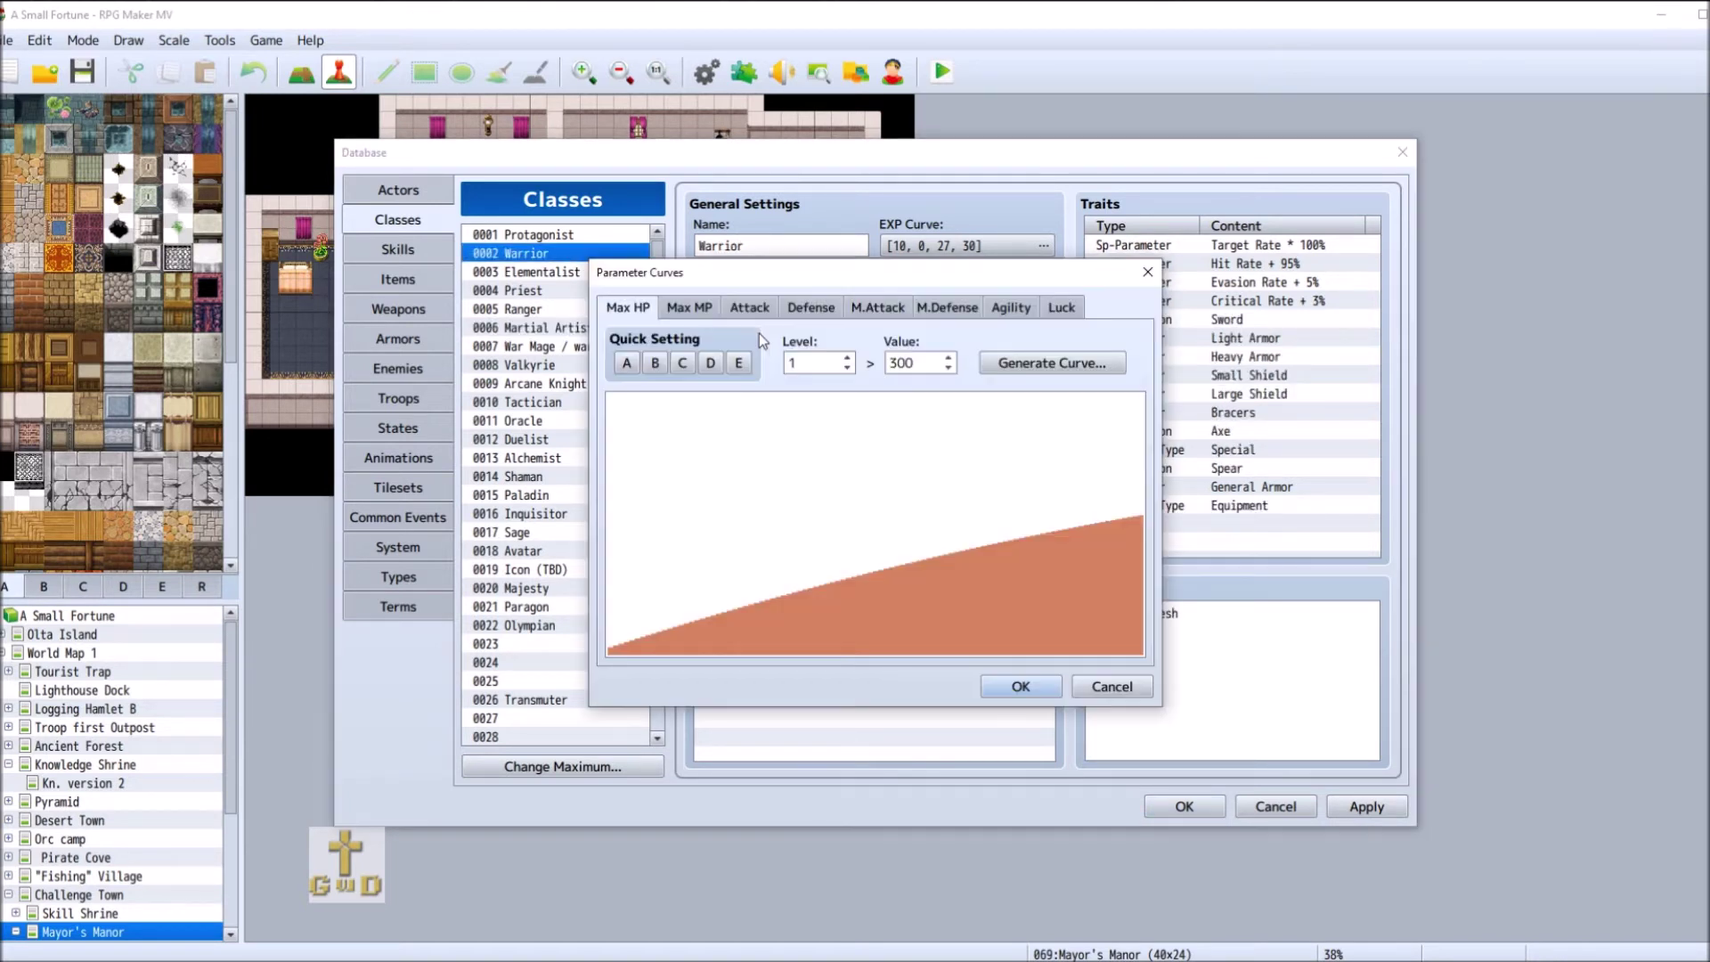
left_click(994, 364)
left_click_drag(880, 521, 826, 522)
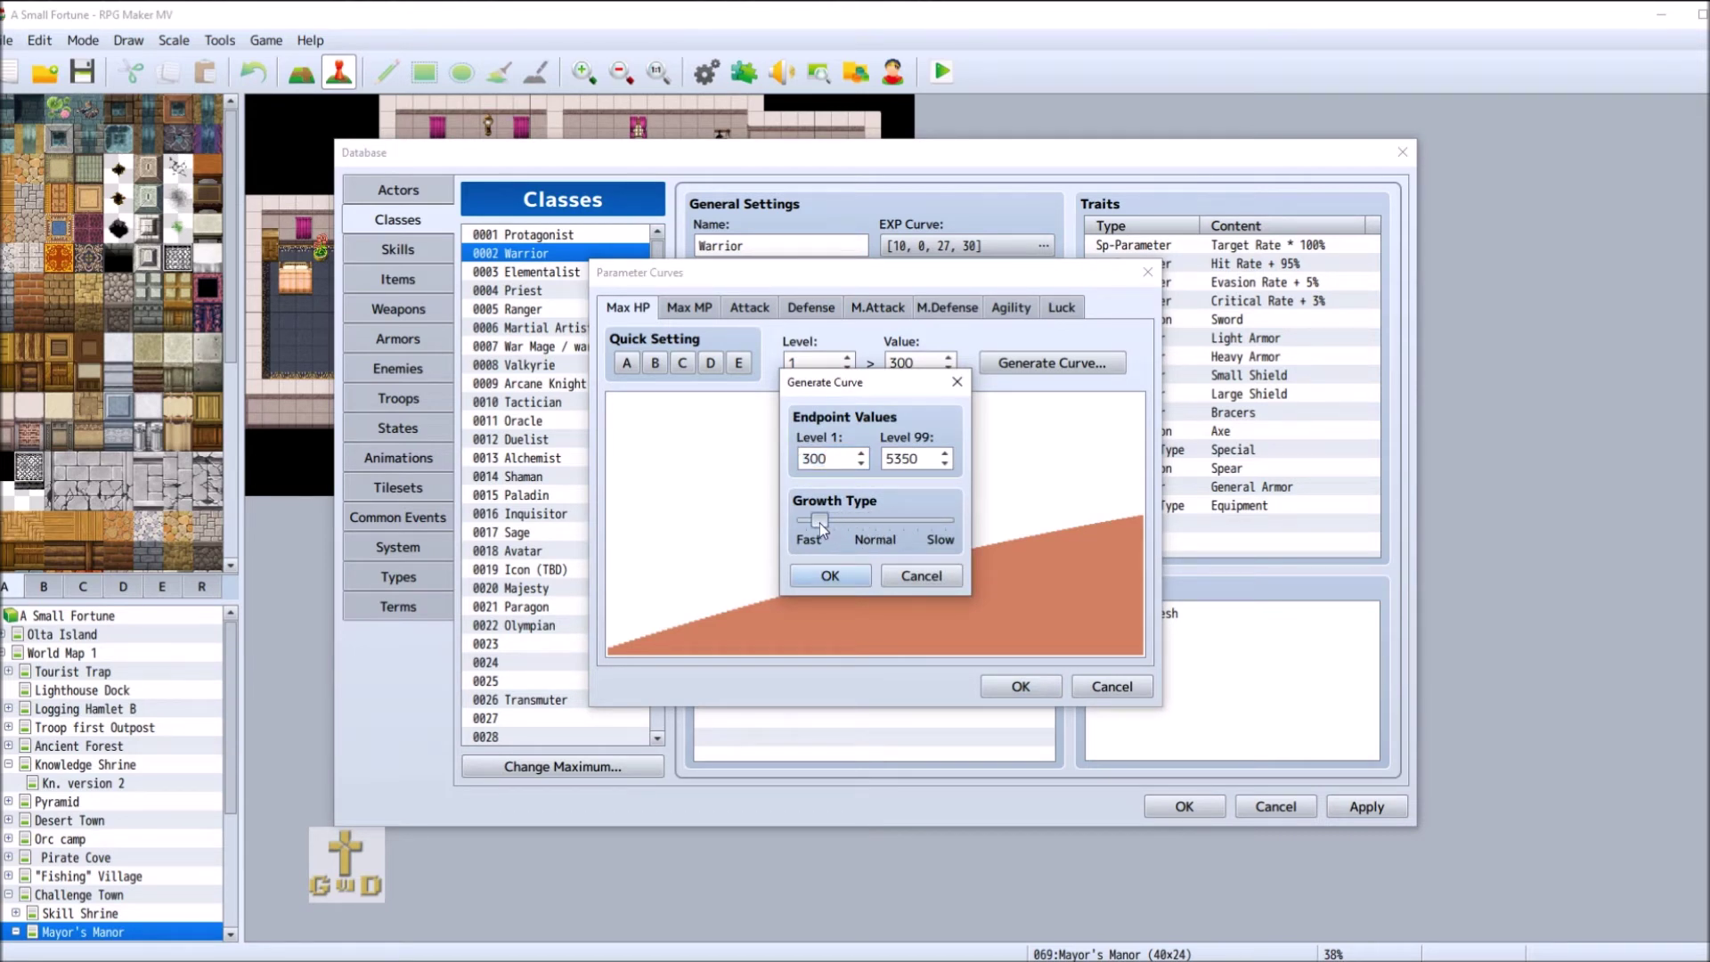
left_click_drag(821, 526, 814, 530)
left_click_drag(810, 523, 789, 531)
left_click(830, 576)
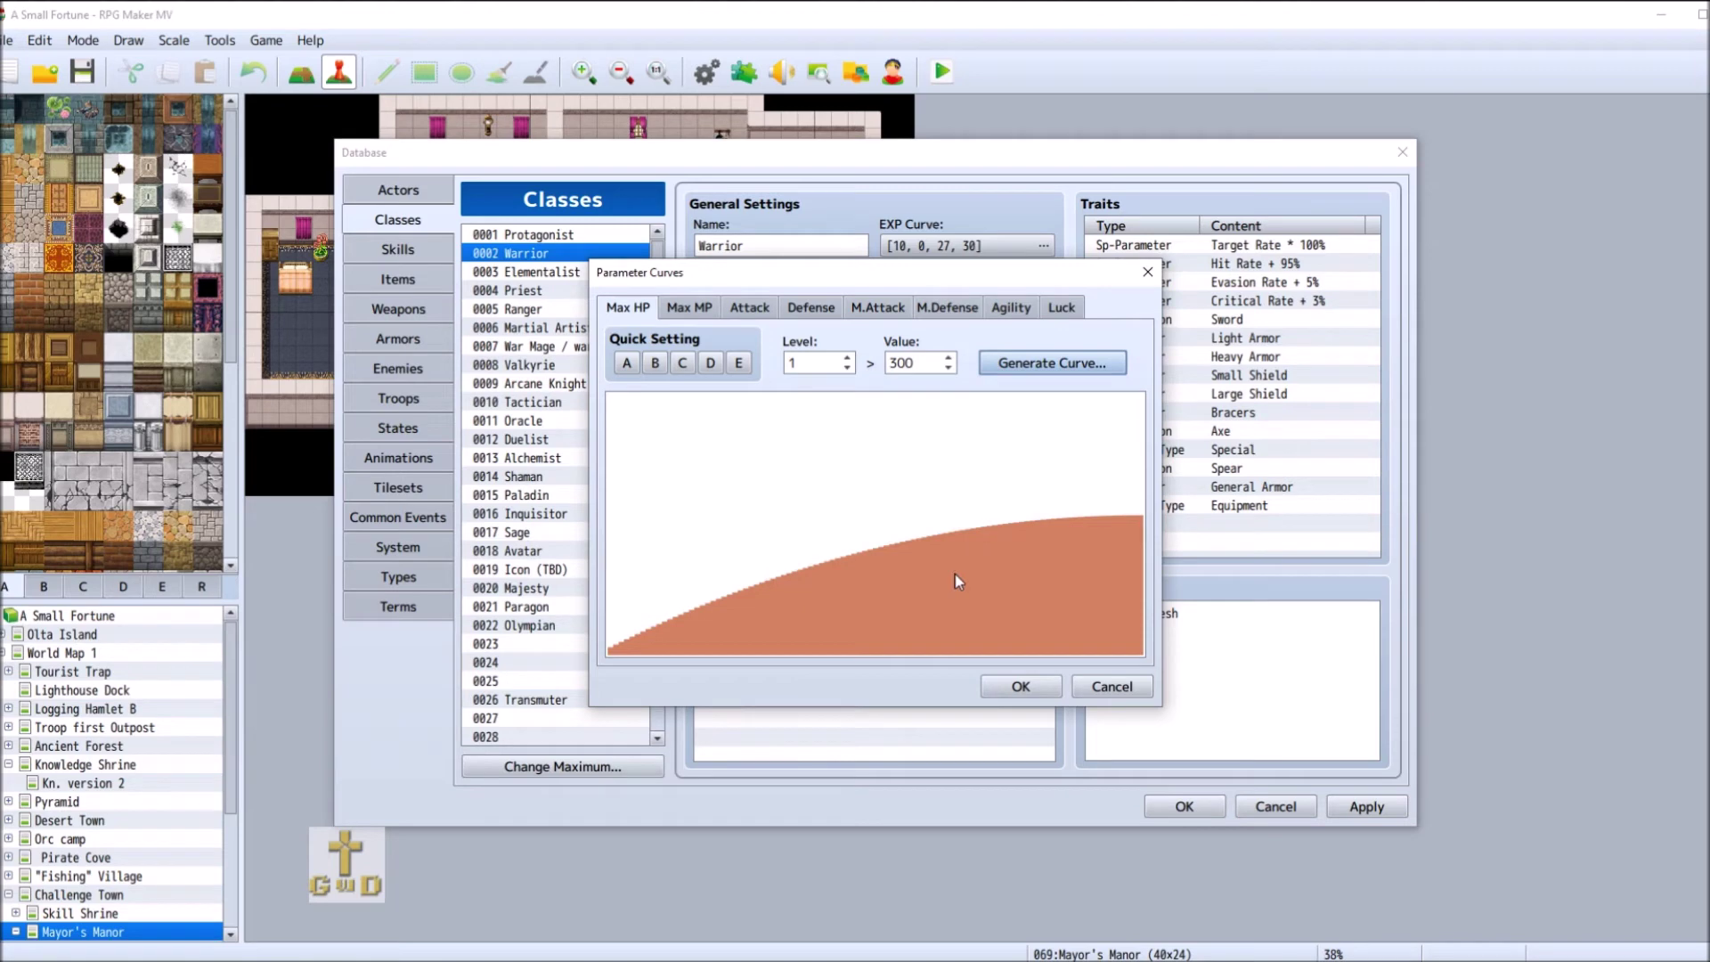
left_click(1021, 685)
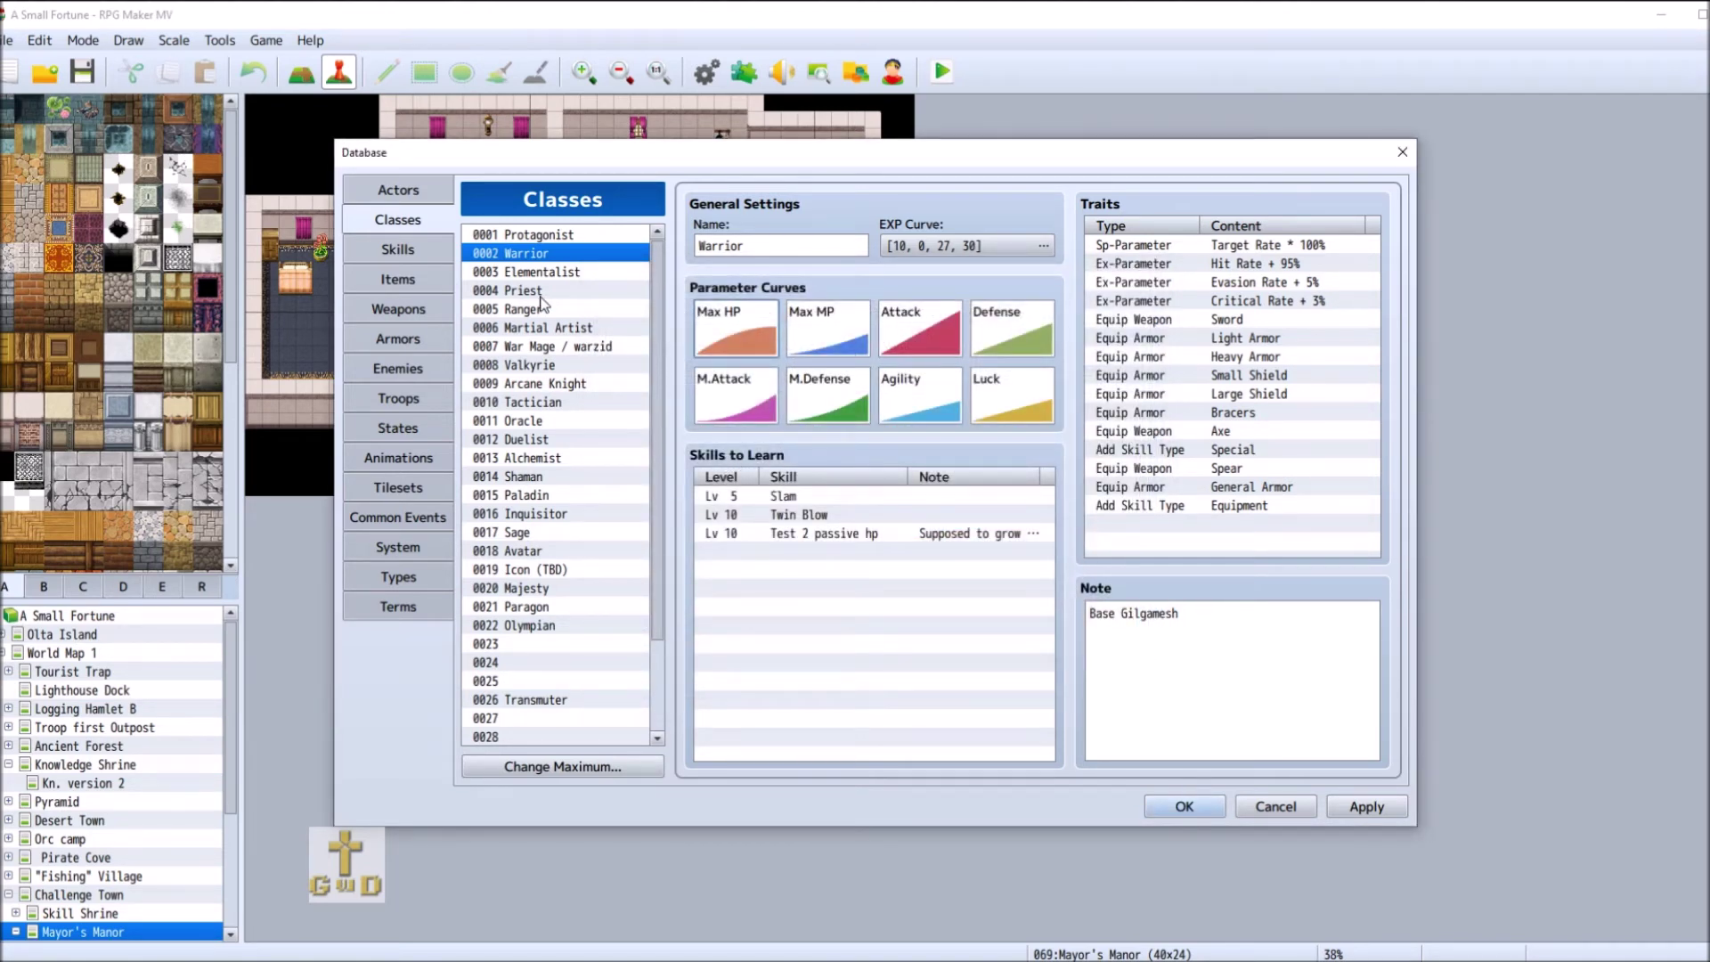
- Regenerate the Martial Artist's Max HP curve with the growth type set close to Fast, keeping endpoints 300 and 5350
left_click(578, 329)
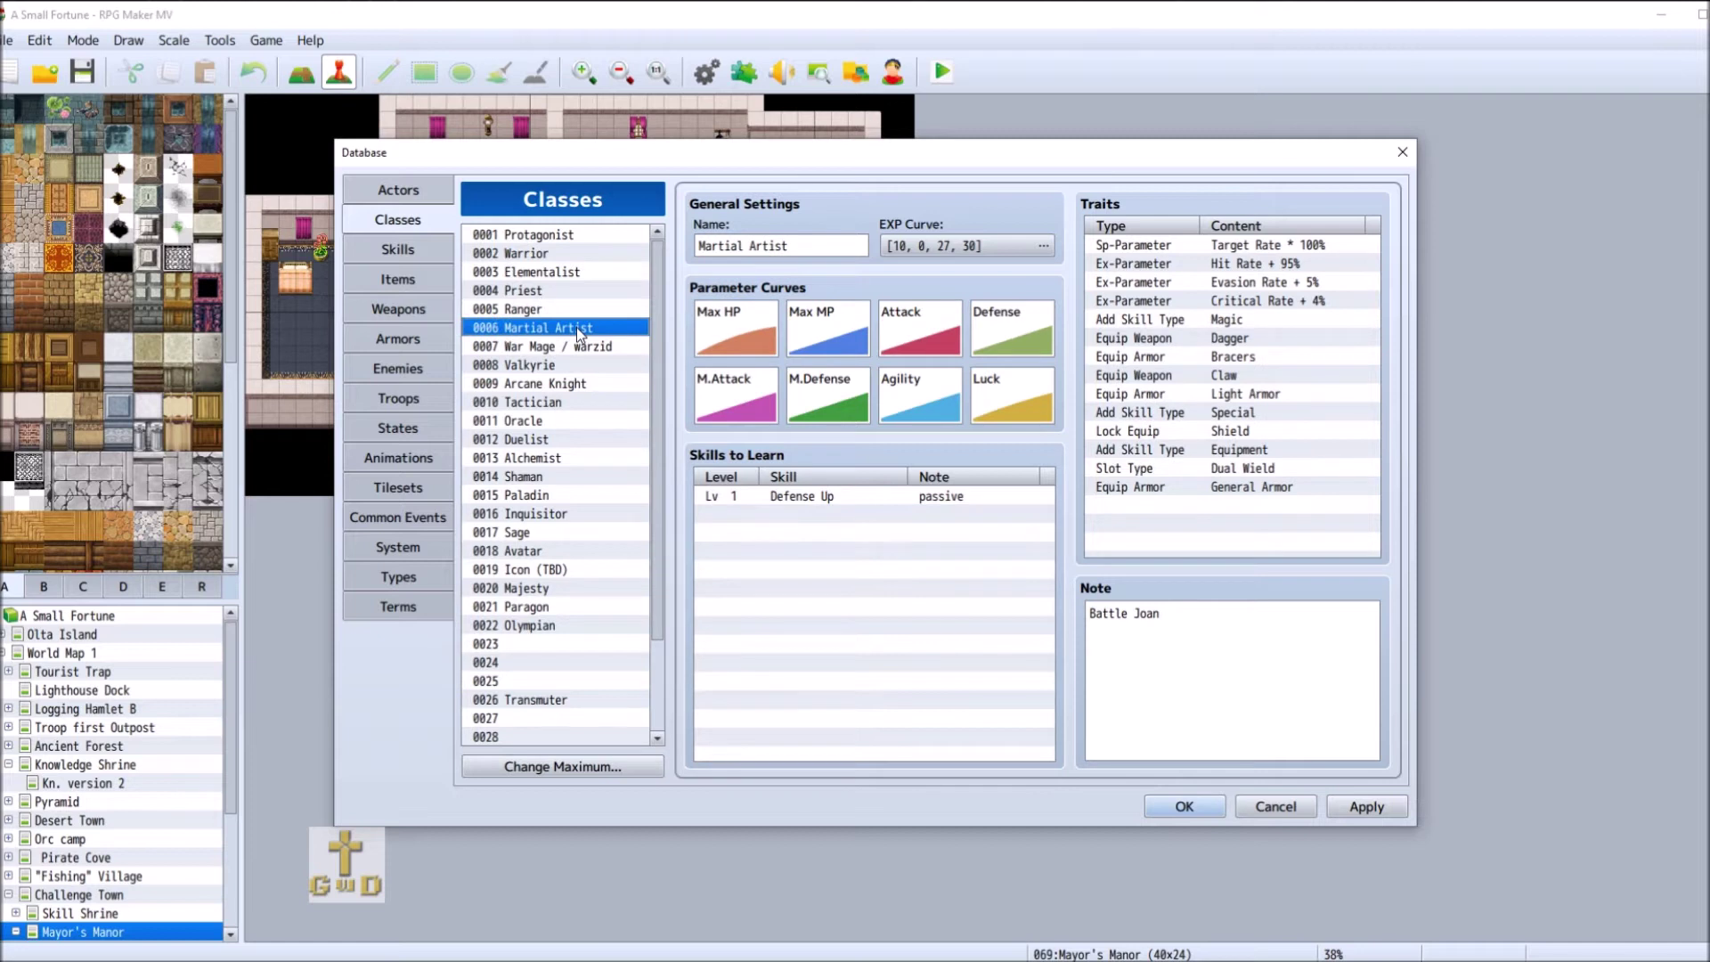
double_click(748, 332)
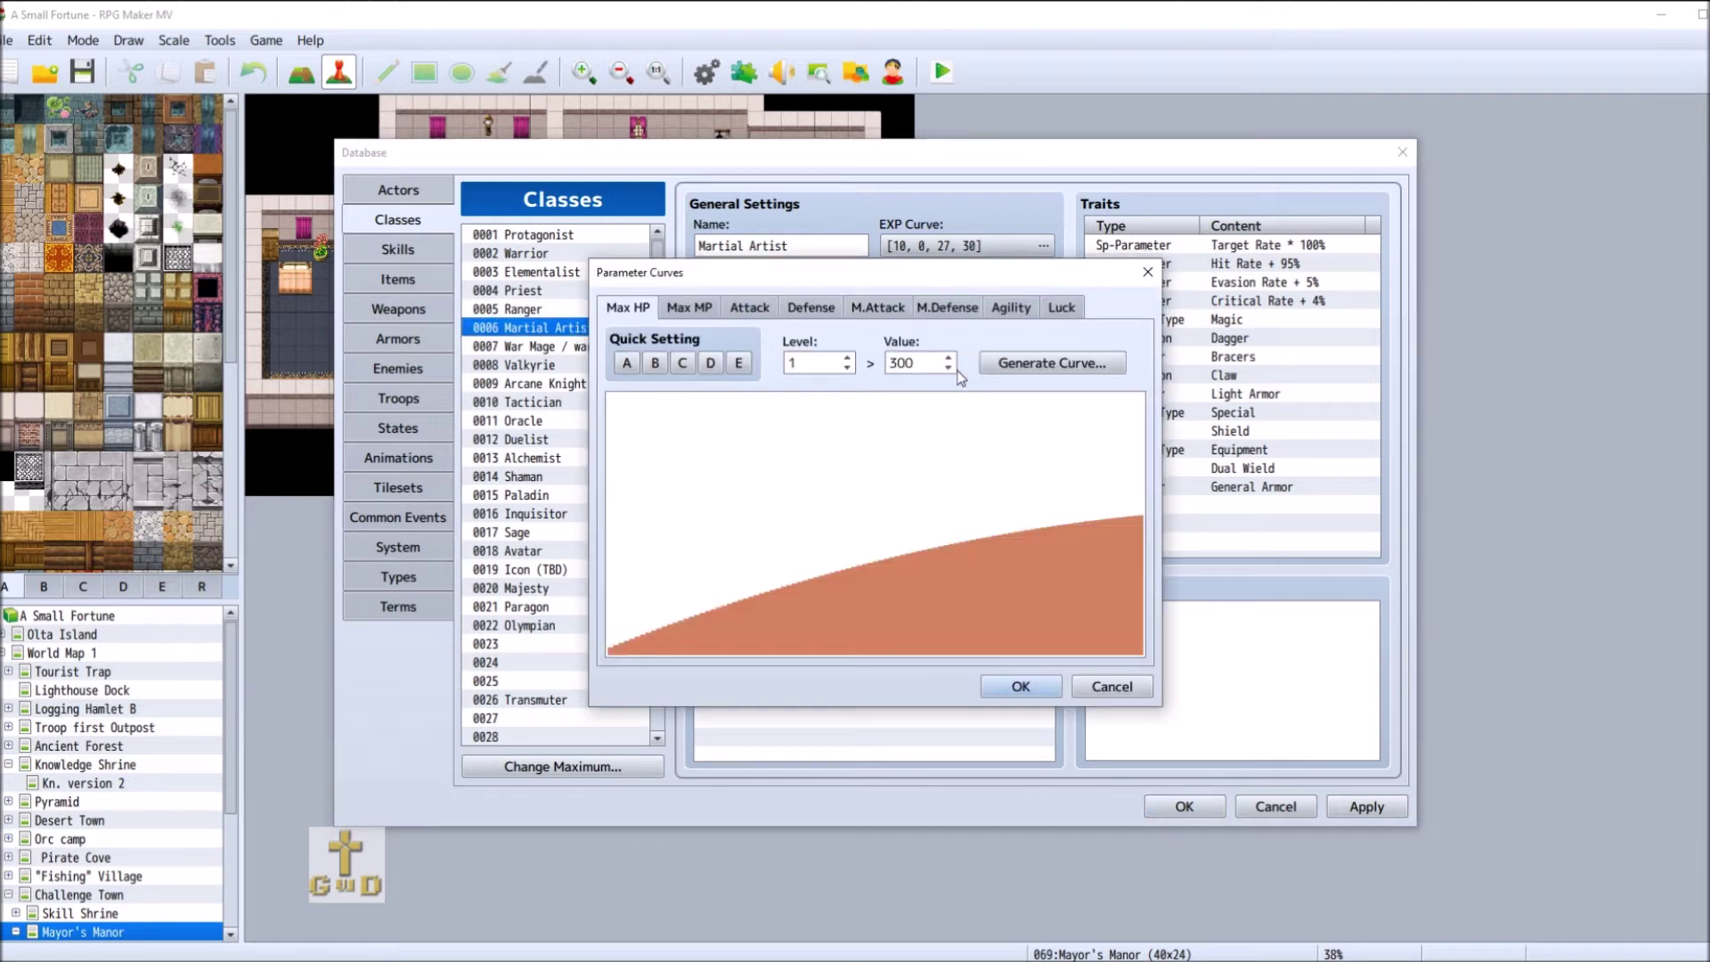
left_click(1064, 365)
left_click_drag(870, 521, 860, 526)
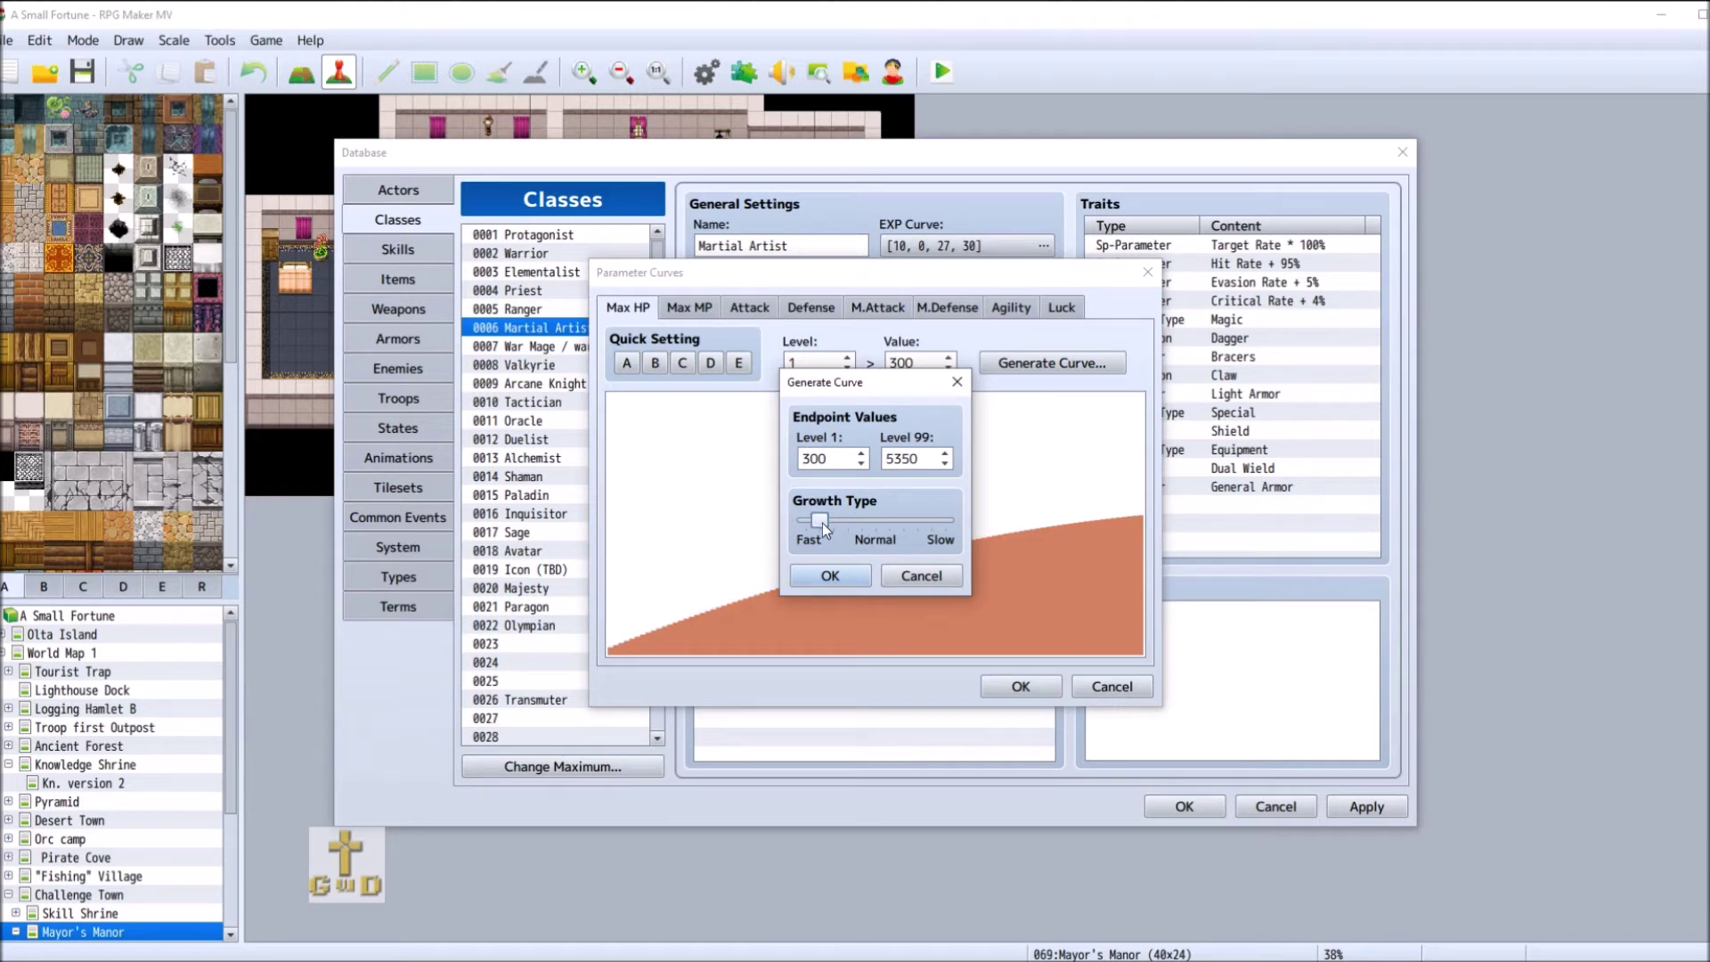
left_click(829, 575)
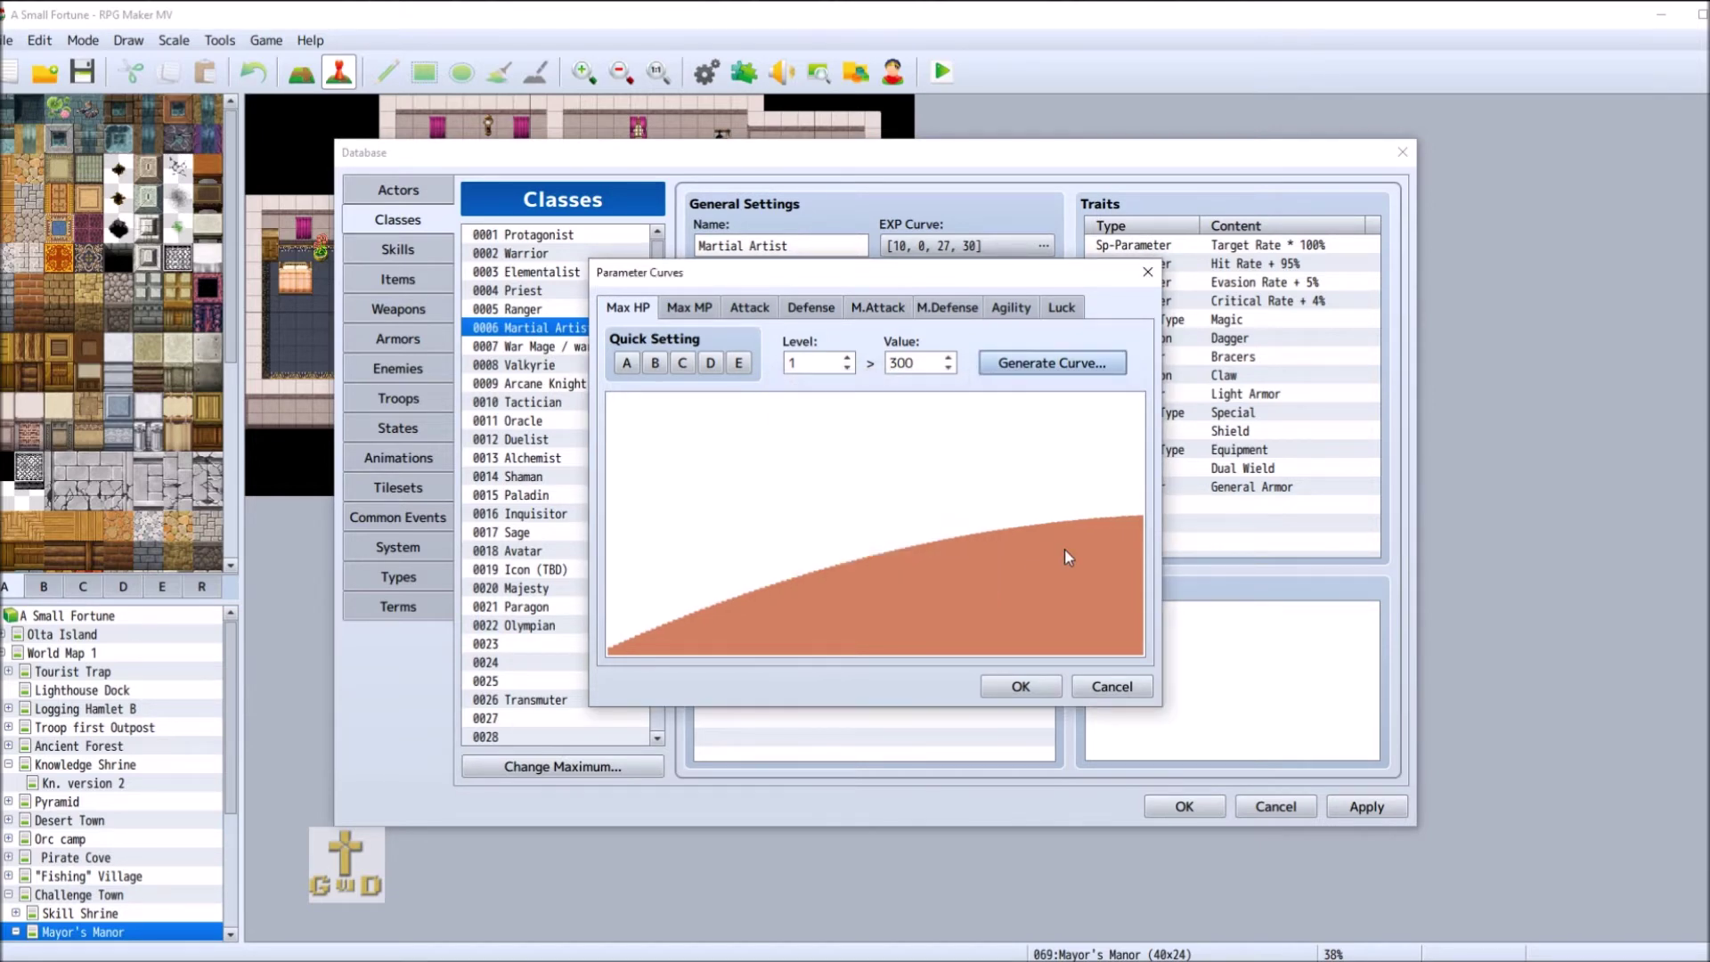
left_click(1047, 689)
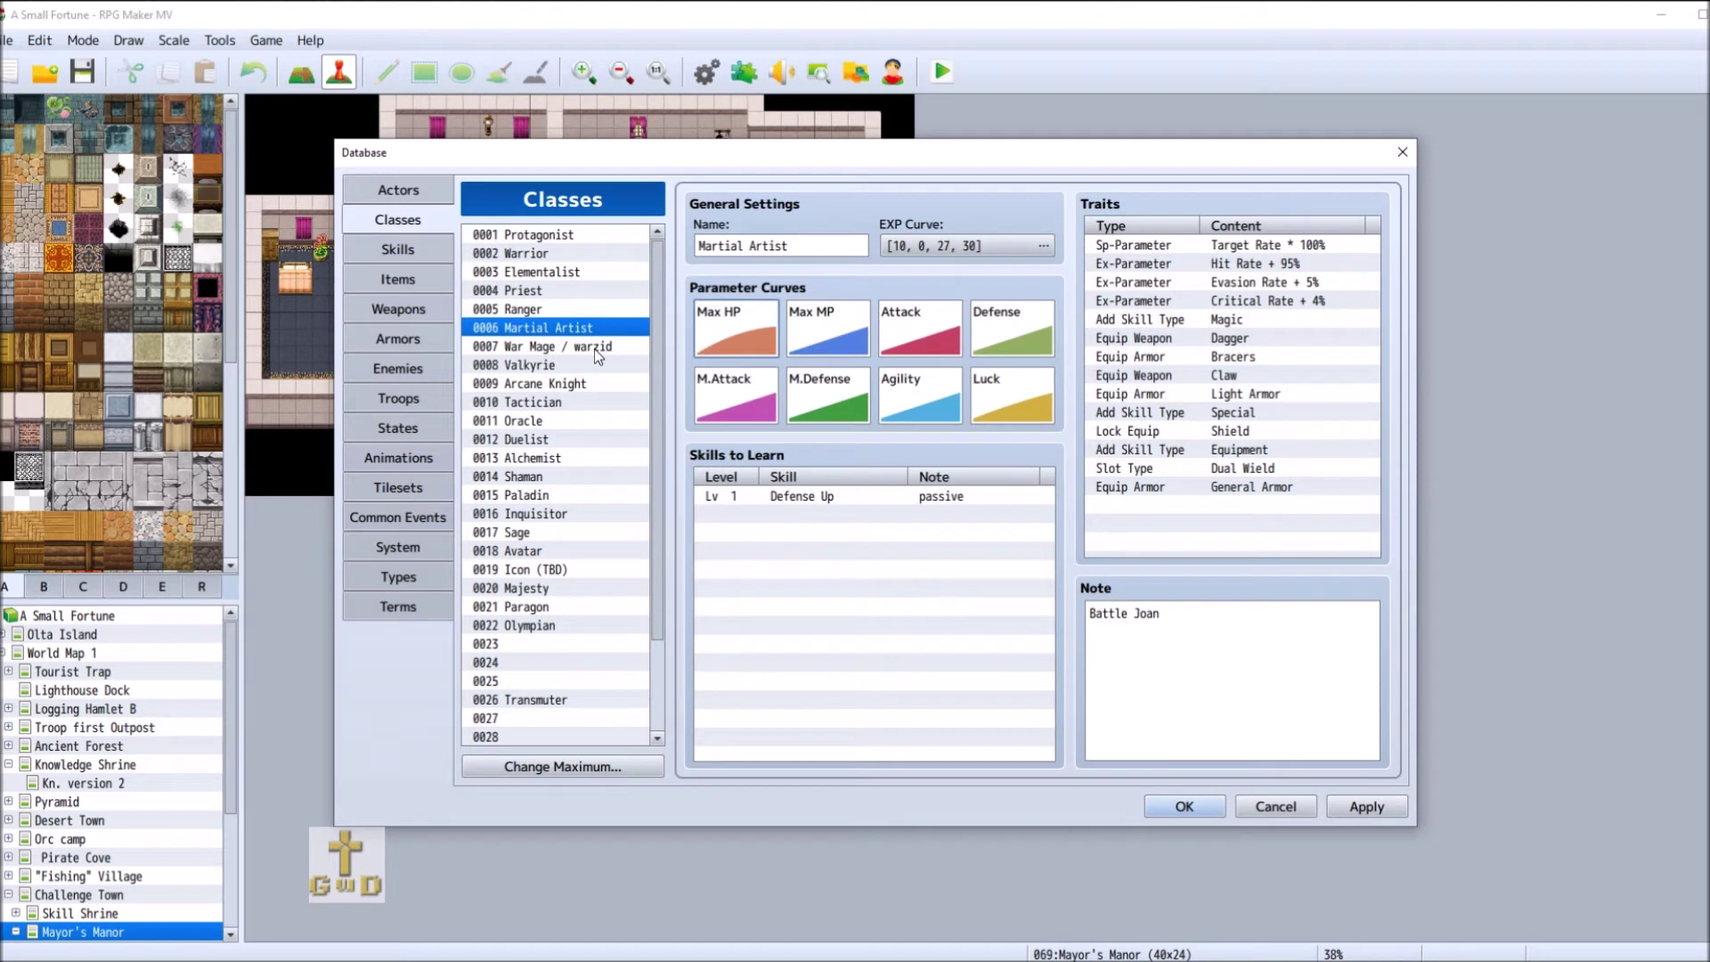
- Set the War Mage / warzid class's level 1 Max HP to 300
left_click(595, 348)
double_click(736, 329)
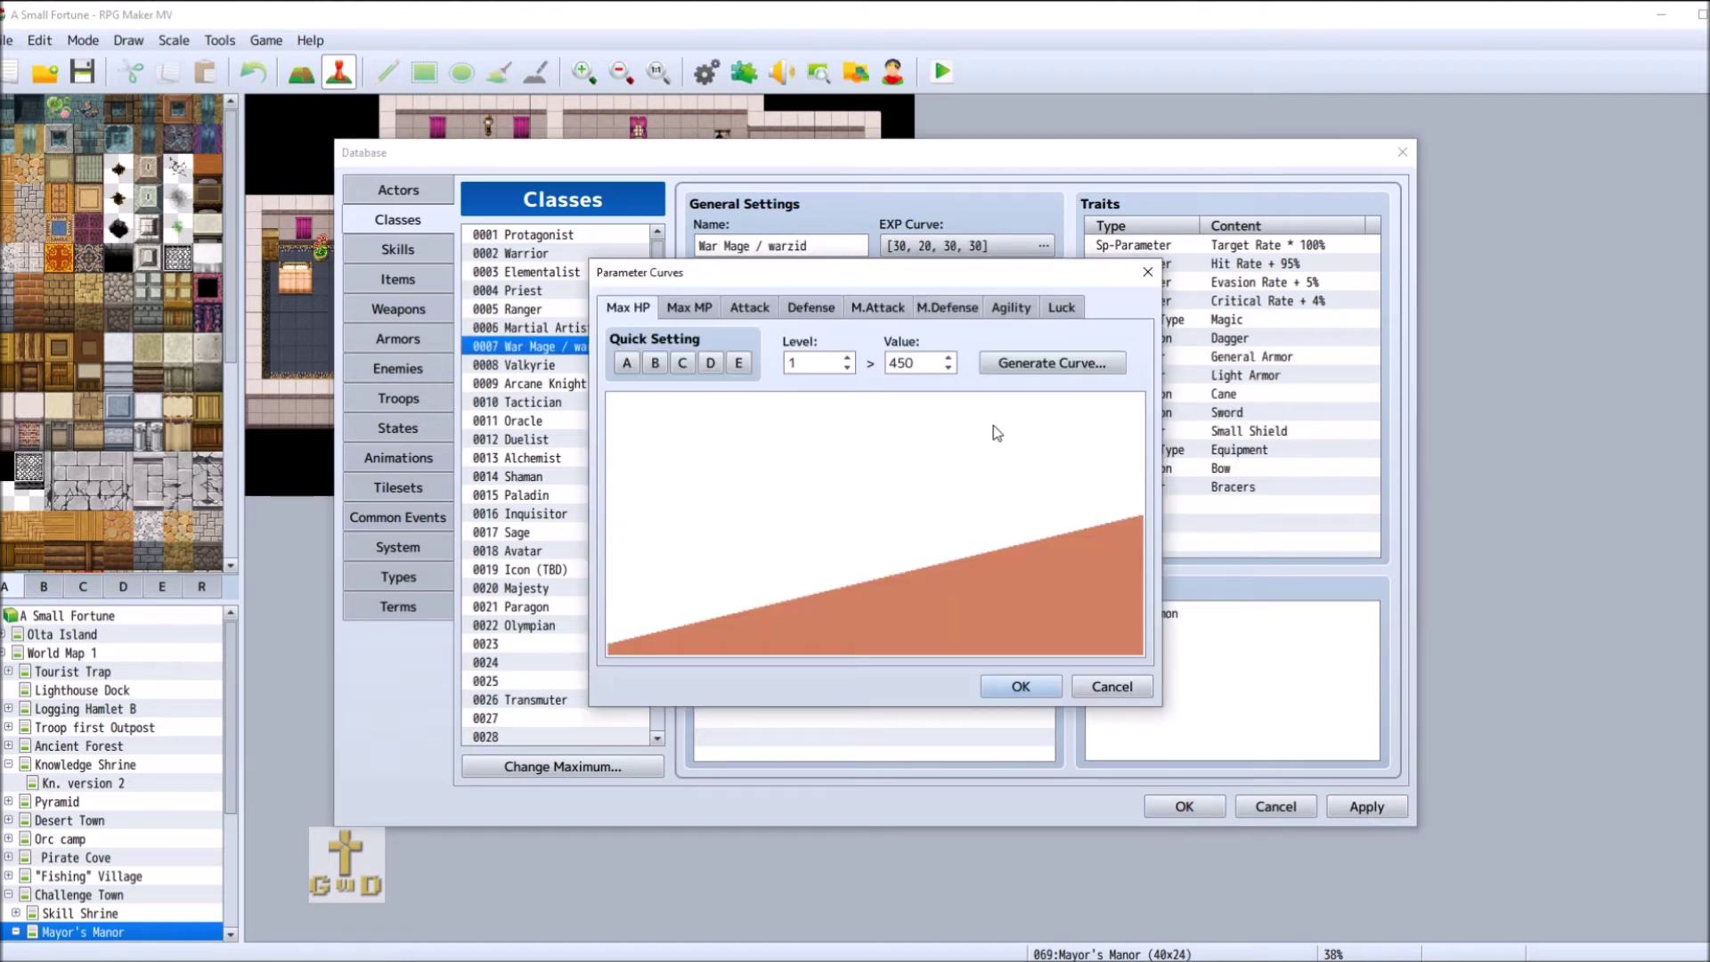
double_click(925, 361)
type("3")
- Set the War Mage / warzid class's level 99 Max HP to 5150
double_click(839, 363)
type("99")
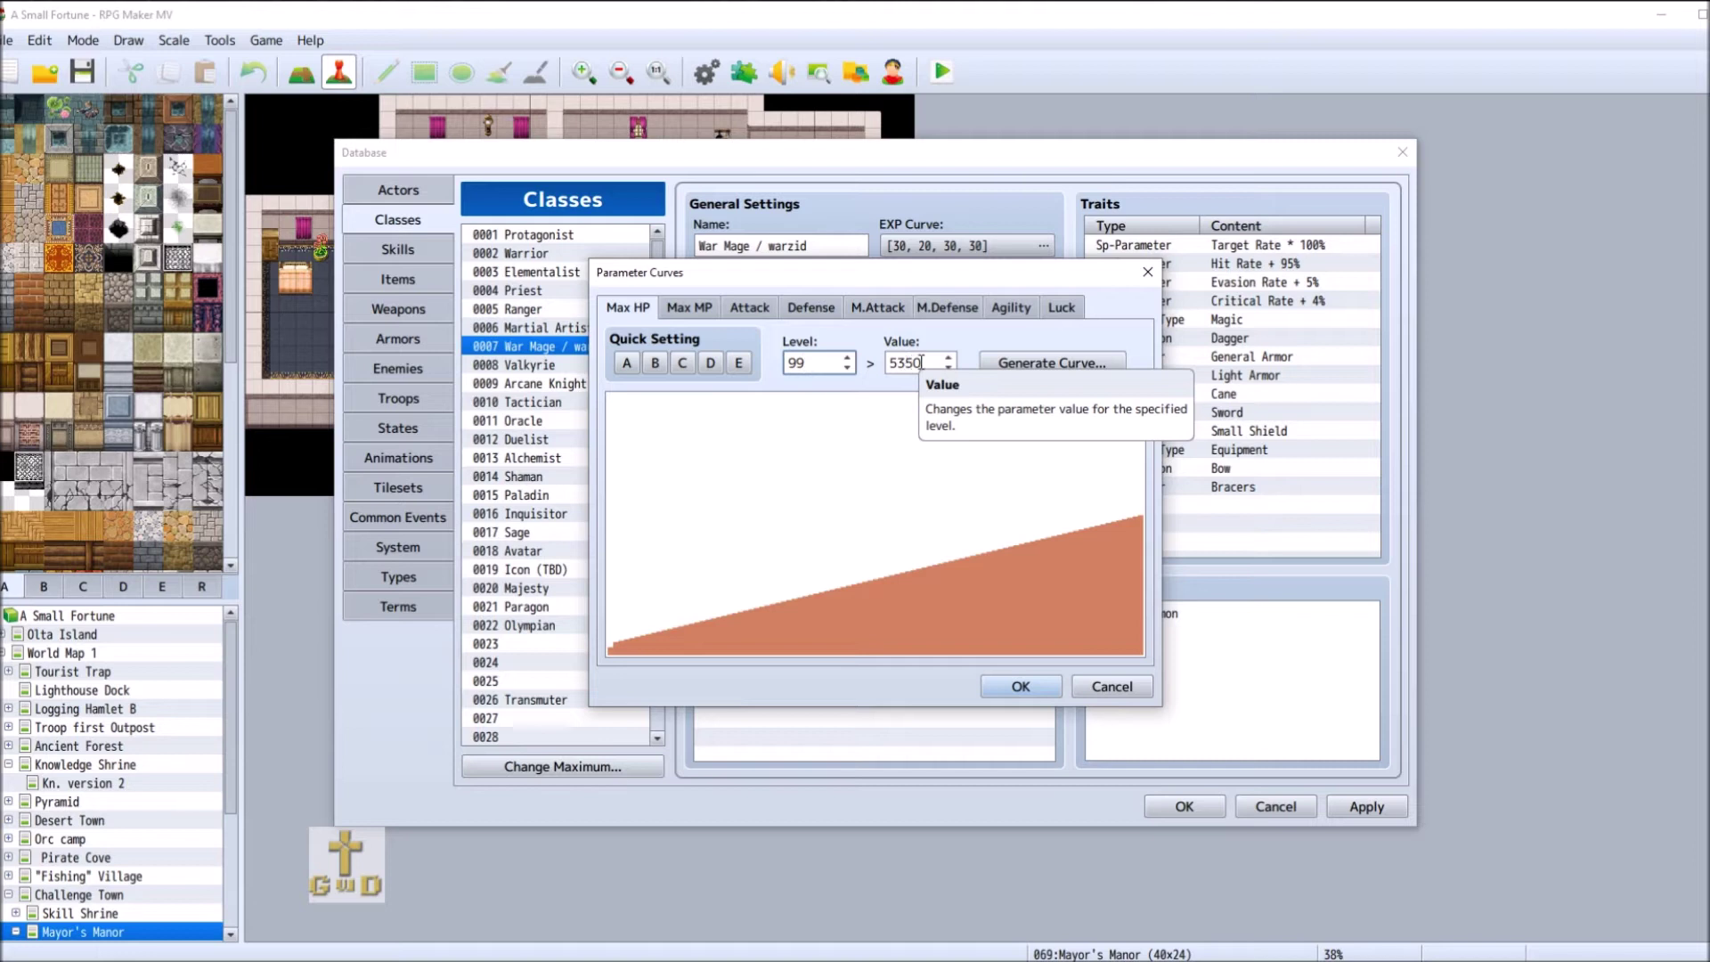
double_click(915, 362)
key("BackSpace")
type("550")
key("Left")
key("Left")
type("1")
- Generate the War Mage / warzid Max HP curve from 300 to 5150 with growth about midway between Normal and Fast
left_click(1052, 362)
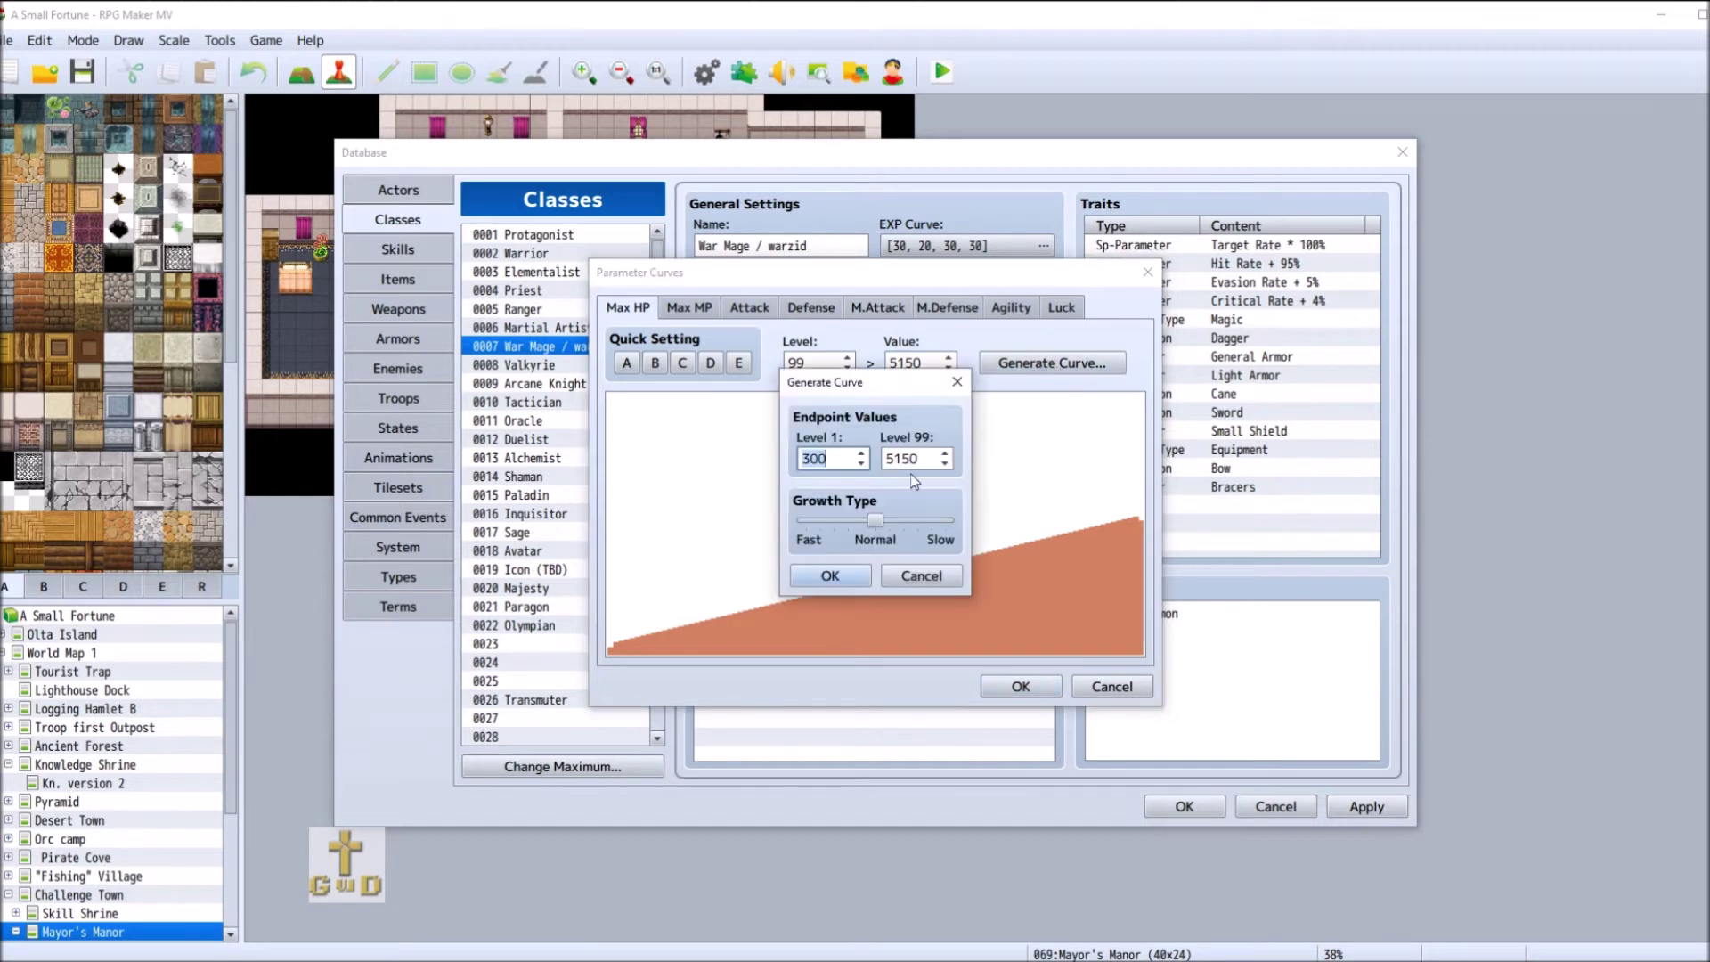
left_click(873, 522)
left_click_drag(851, 522, 836, 531)
left_click(830, 576)
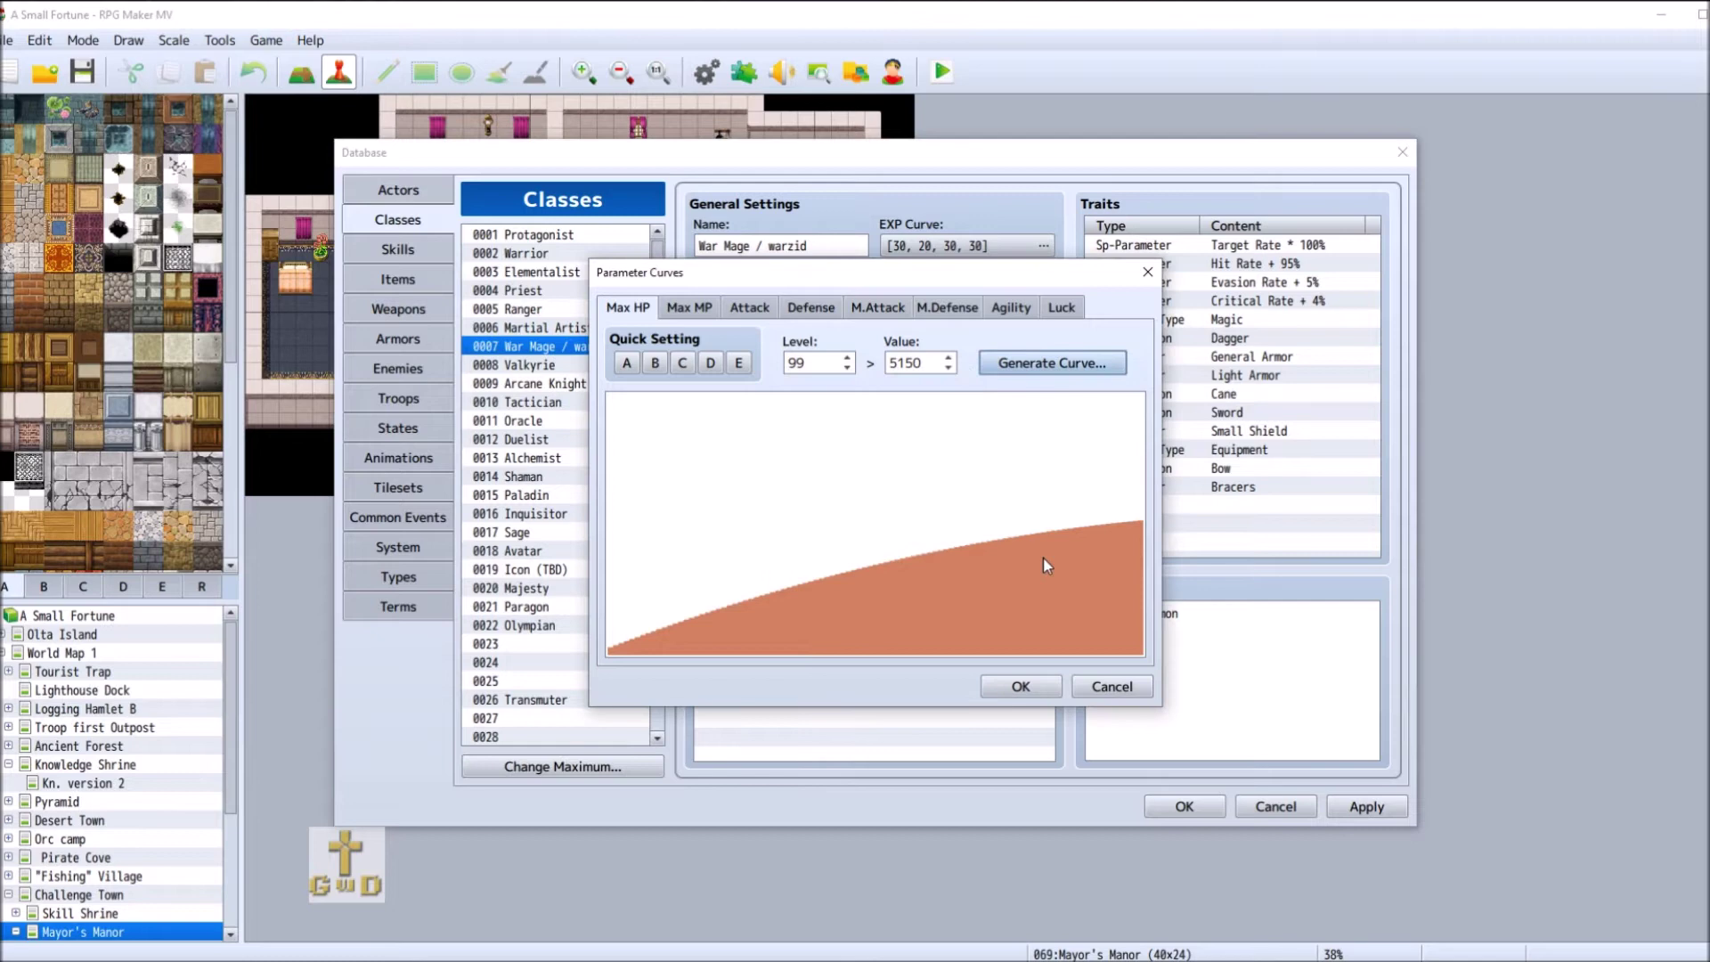
left_click(1021, 686)
- Set the Valkyrie class's level 1 Max HP to 300
left_click(574, 366)
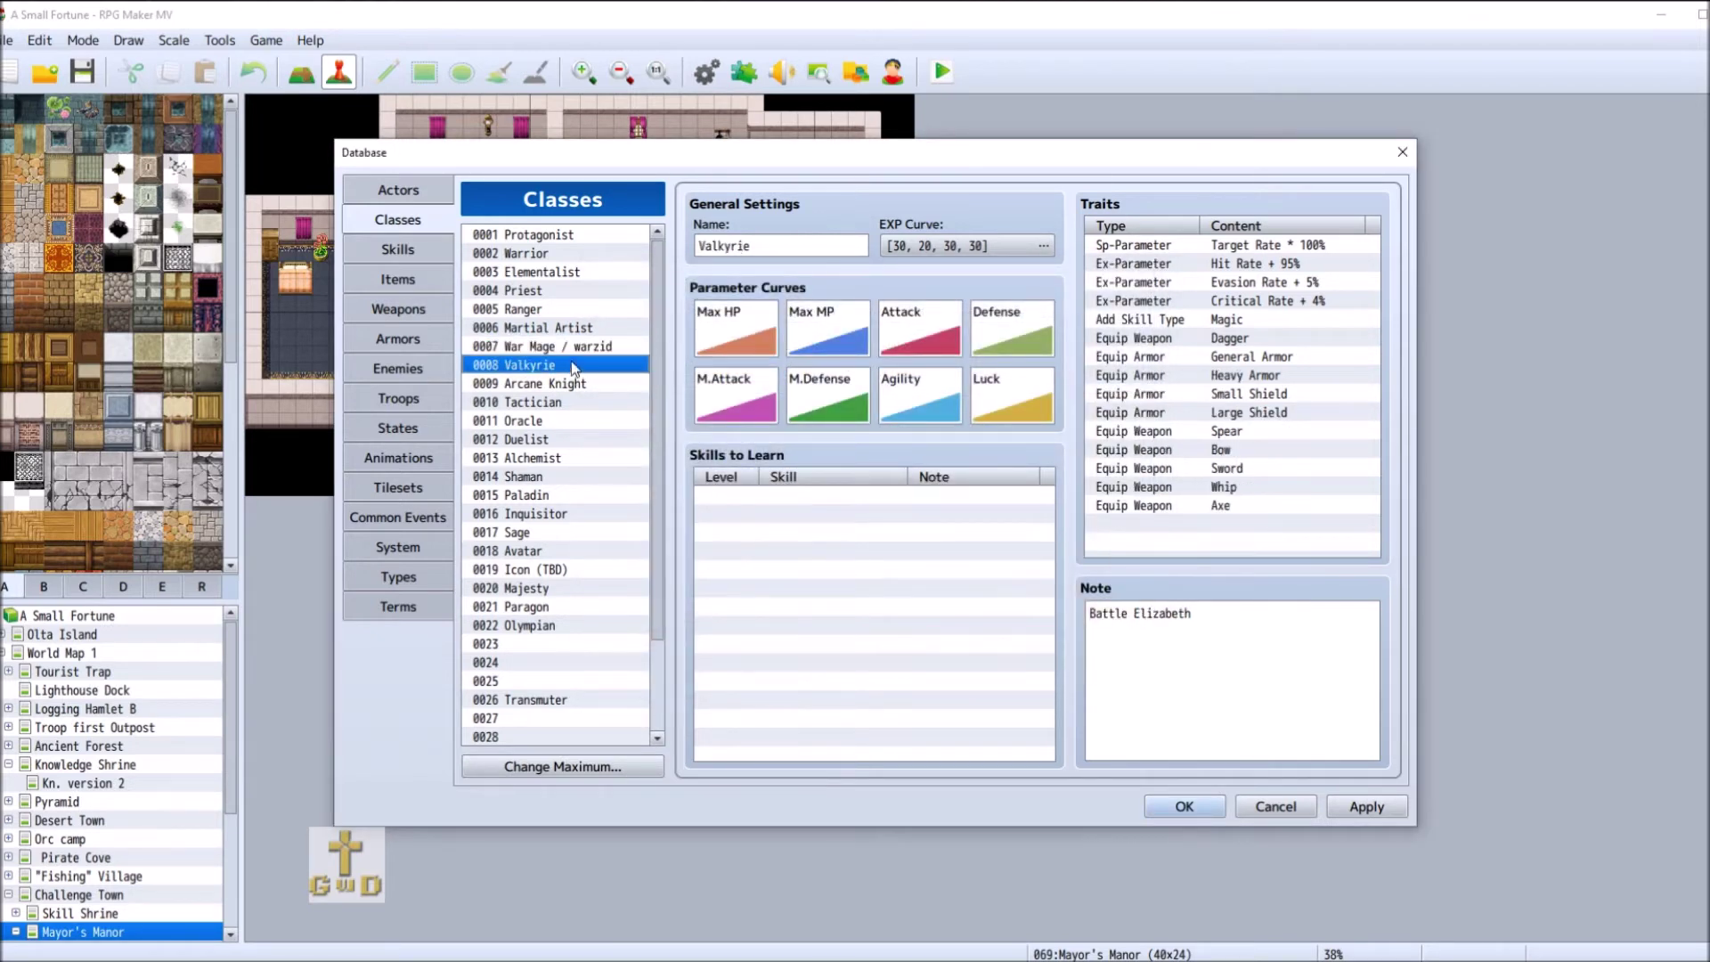
double_click(739, 311)
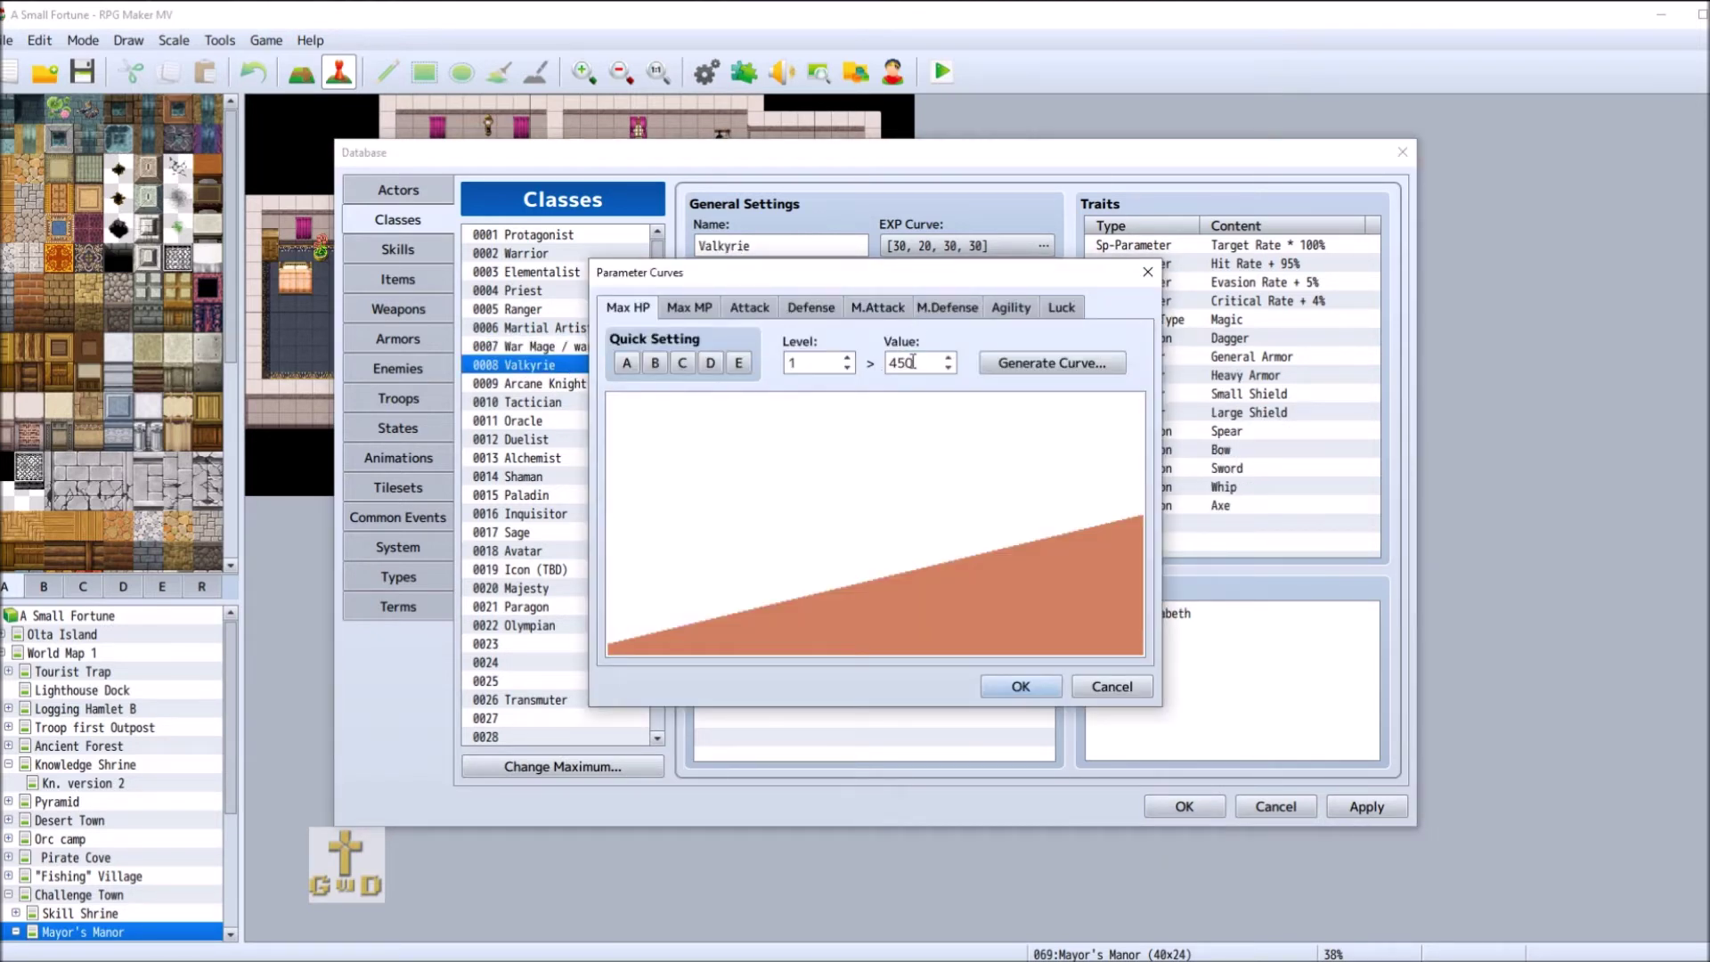
double_click(913, 362)
type("300")
- Generate the Valkyrie's Max HP curve from 300 to 5350 with the growth type set close to Fast
double_click(826, 365)
type("99")
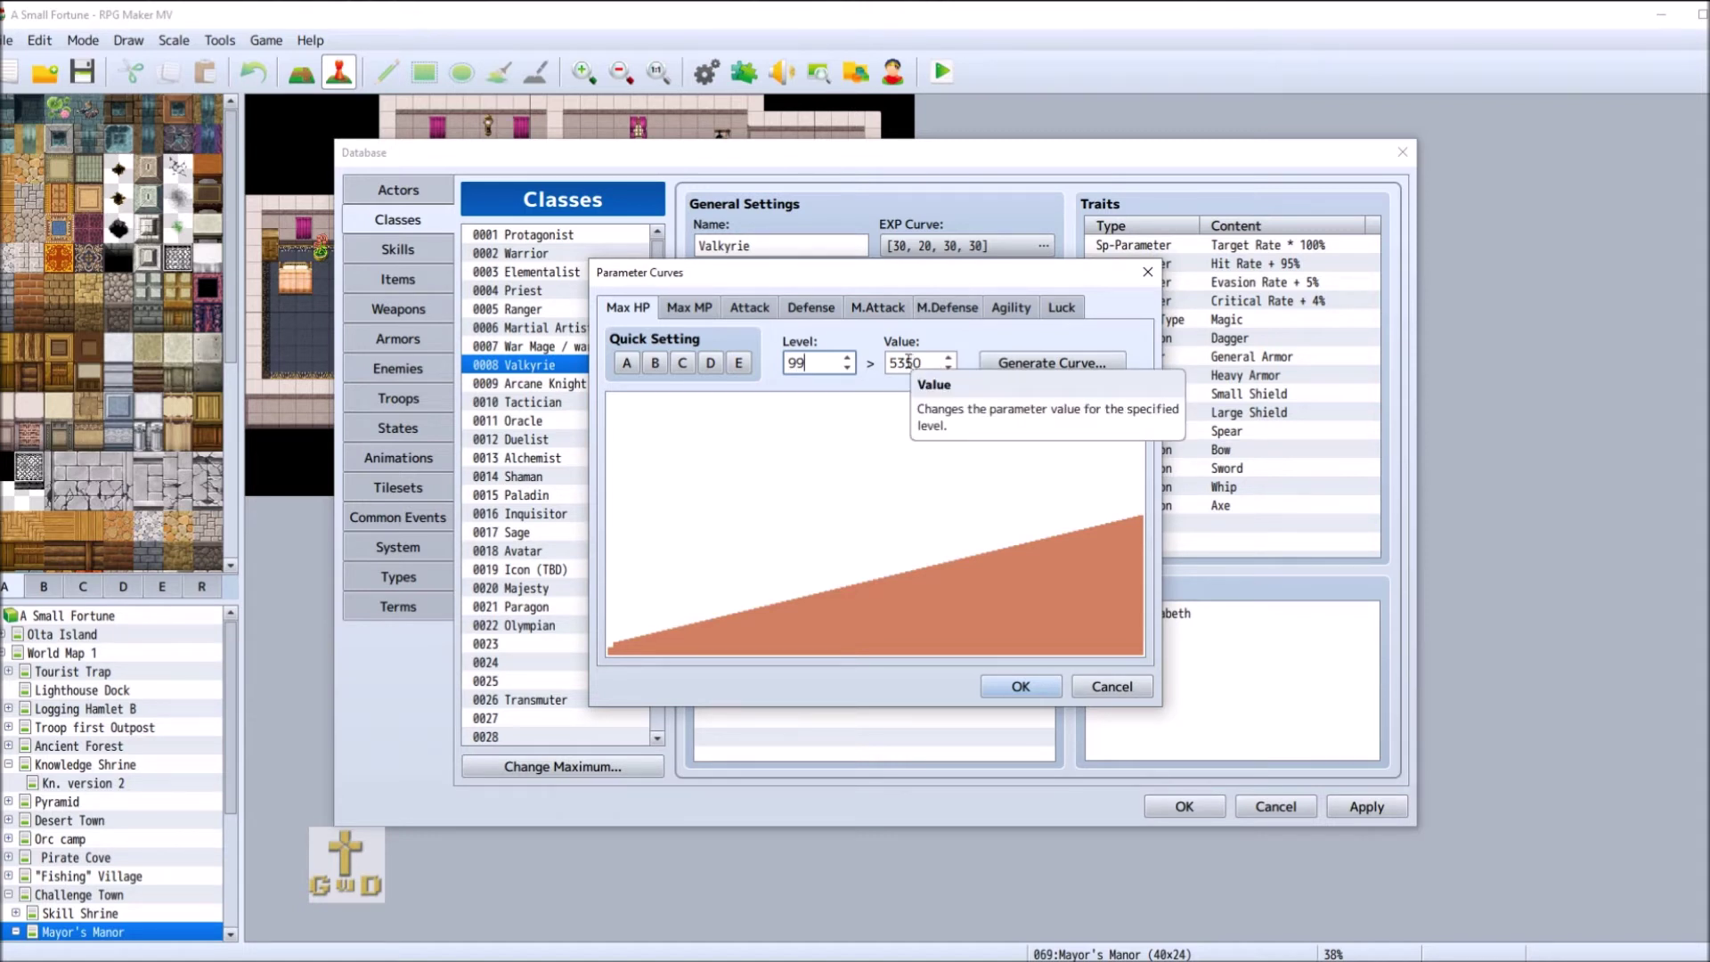
double_click(911, 363)
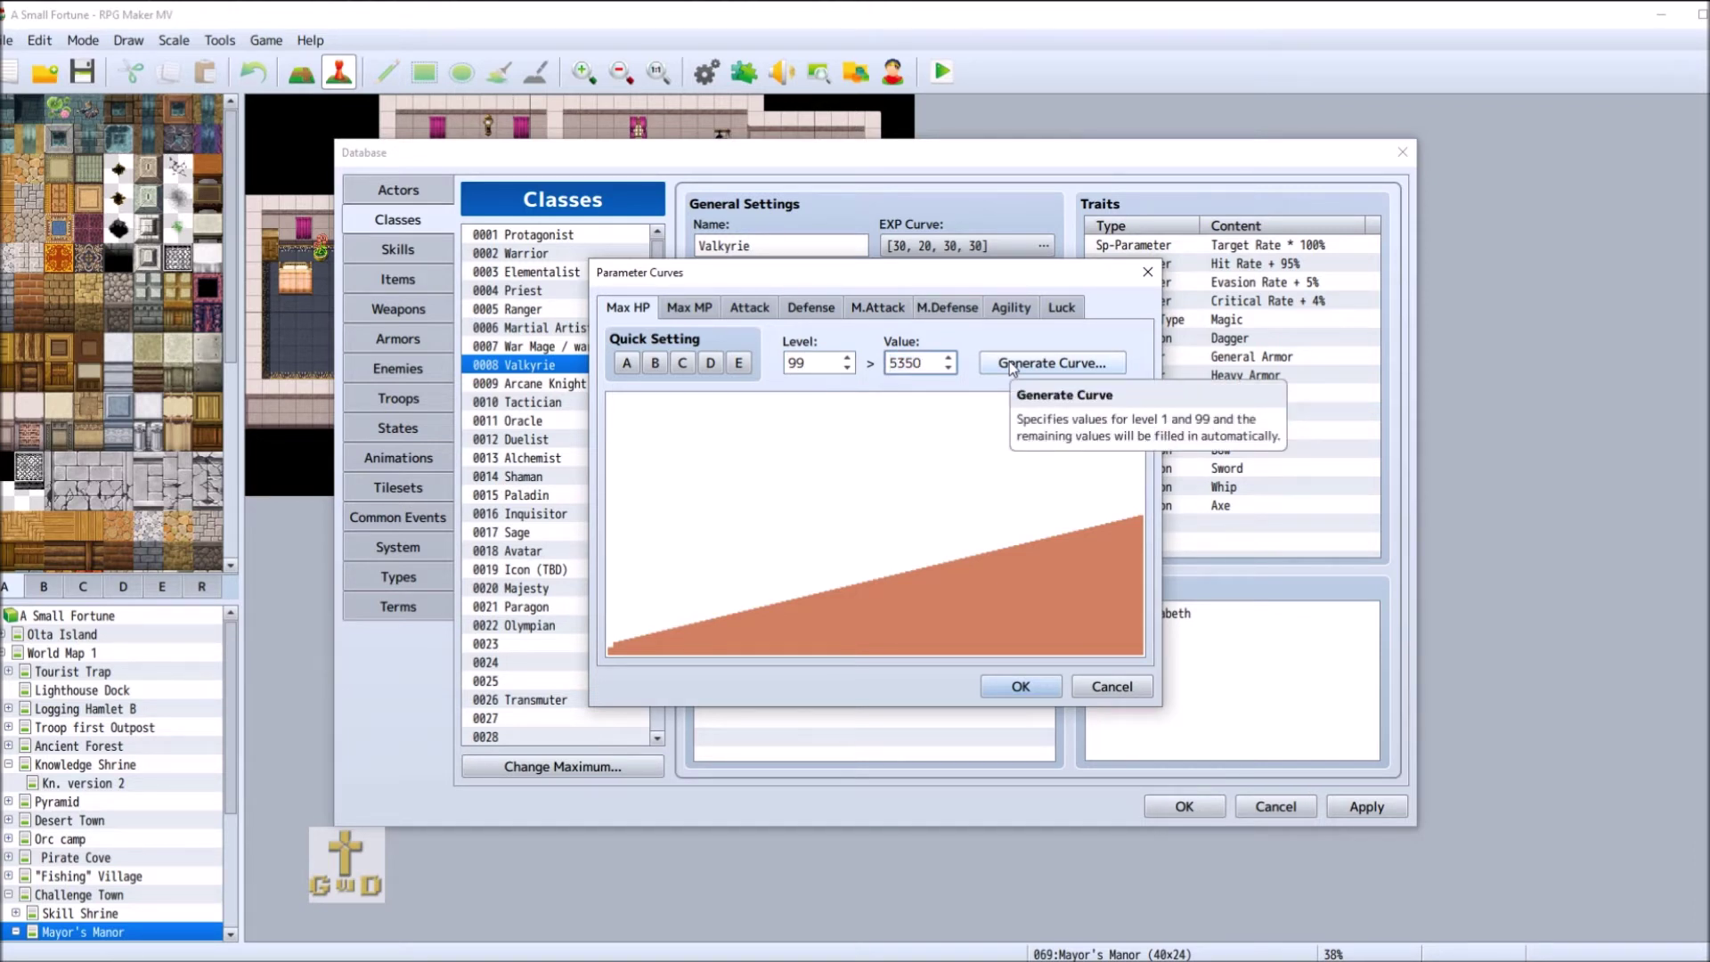
left_click(1051, 362)
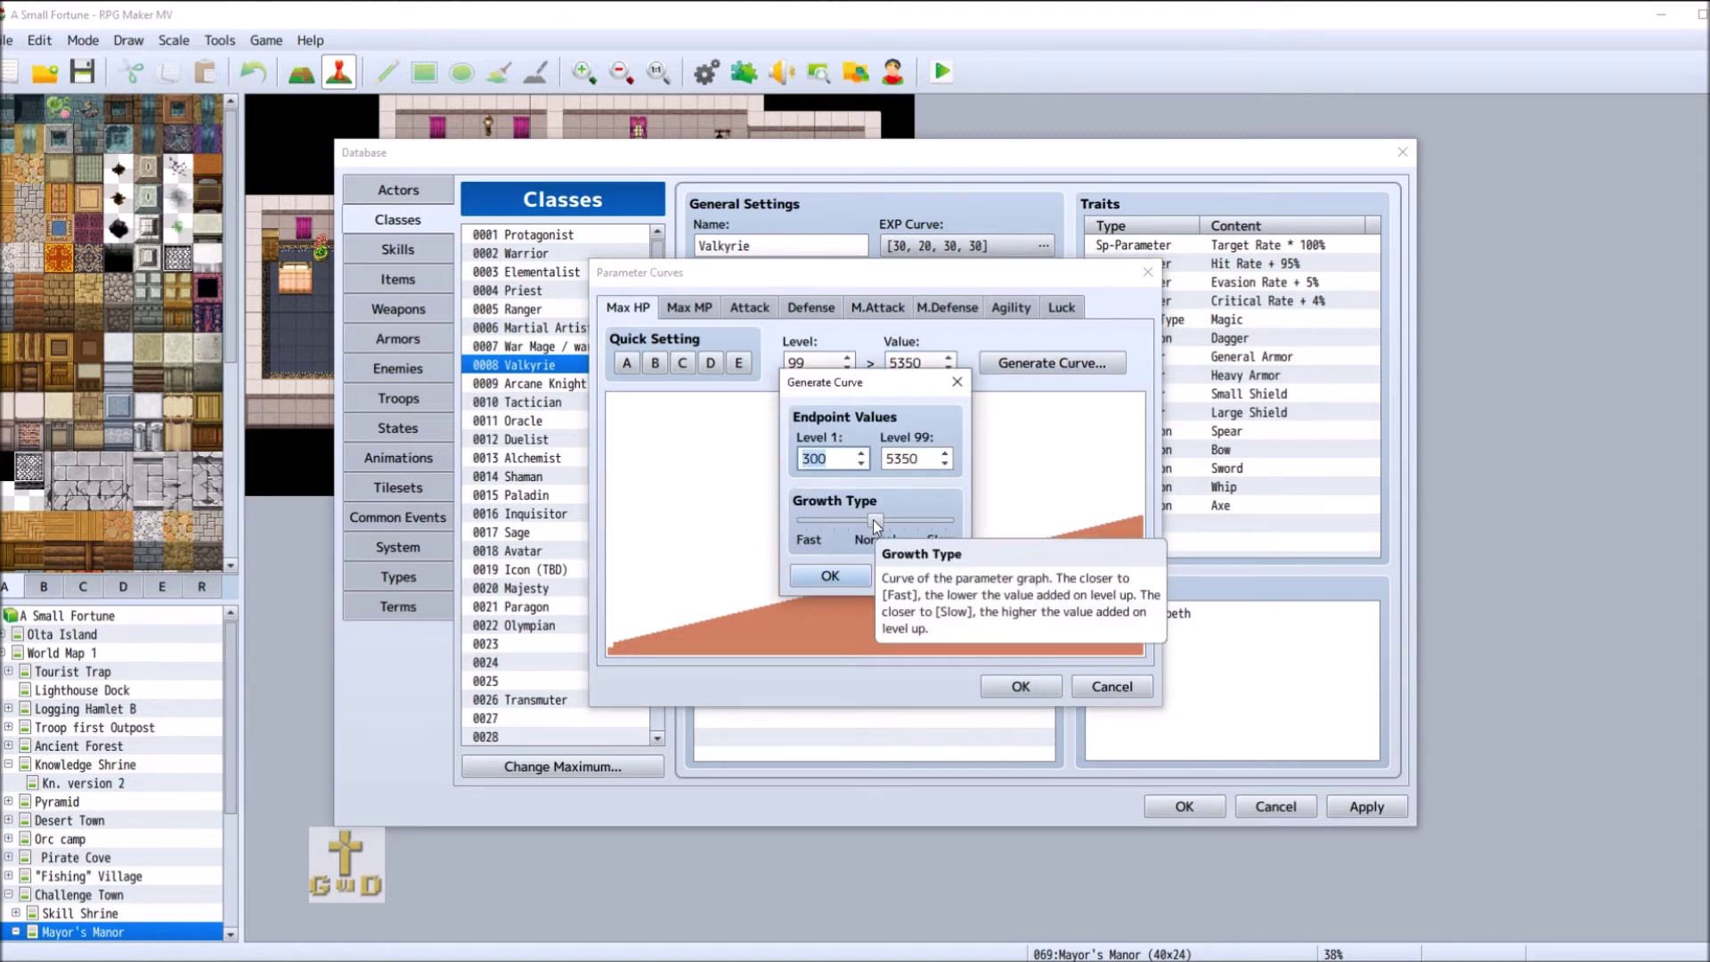
left_click_drag(873, 520, 852, 520)
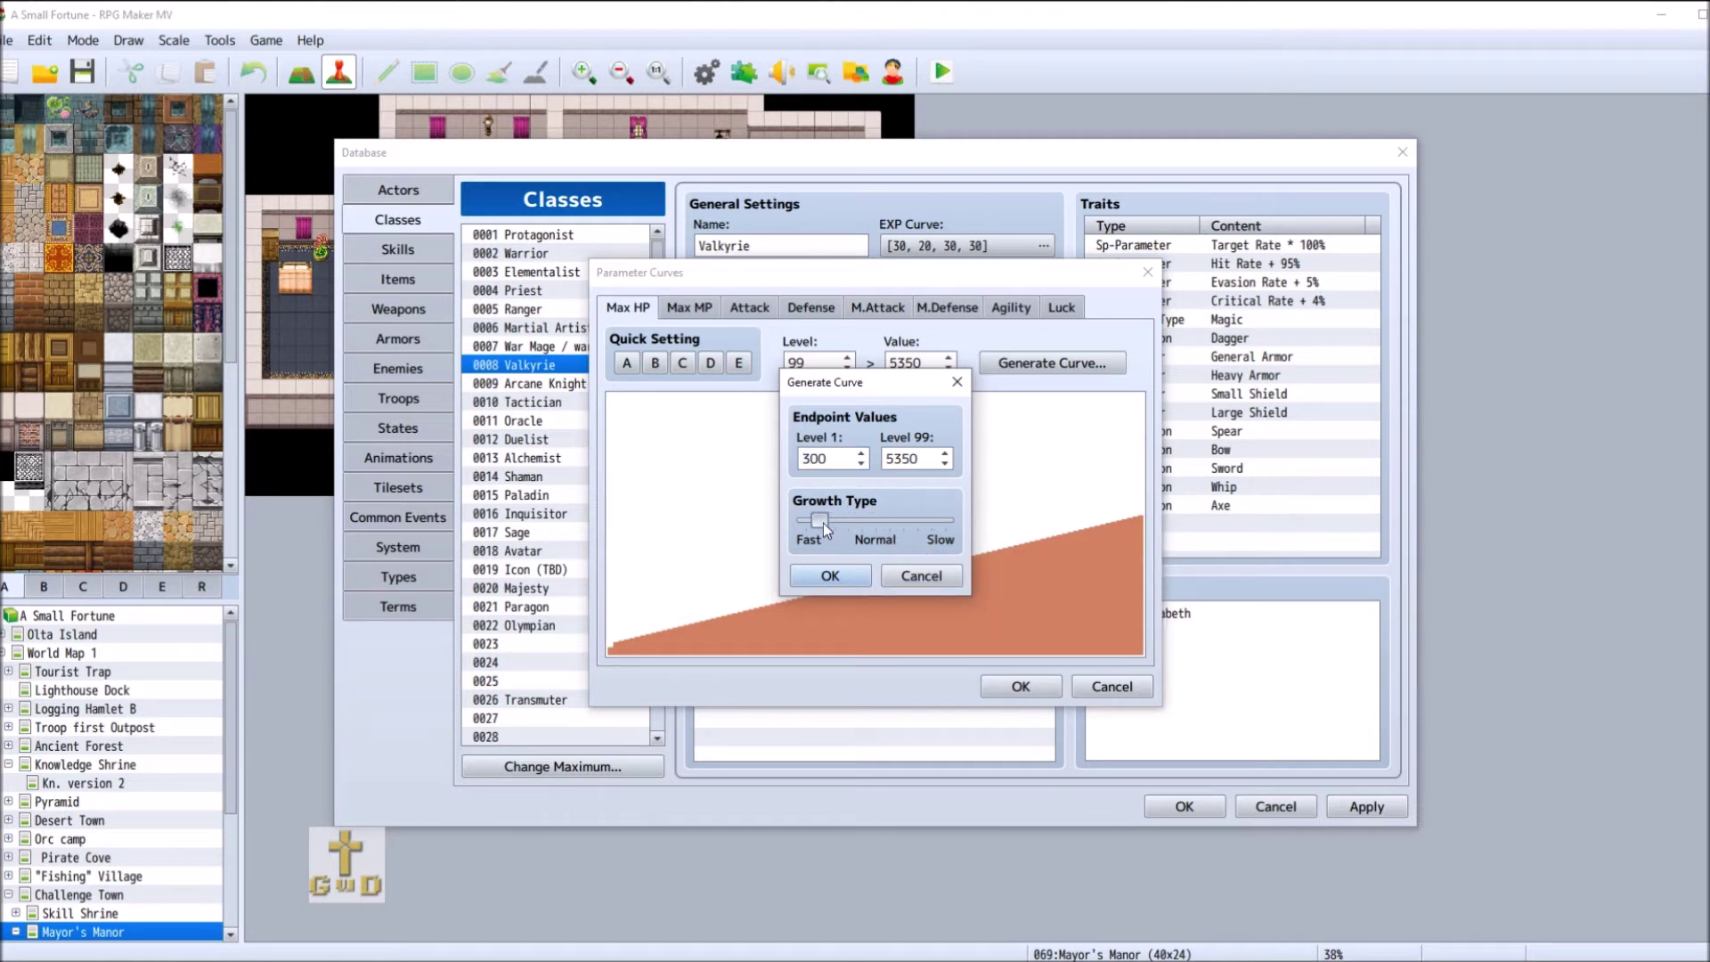
left_click(823, 577)
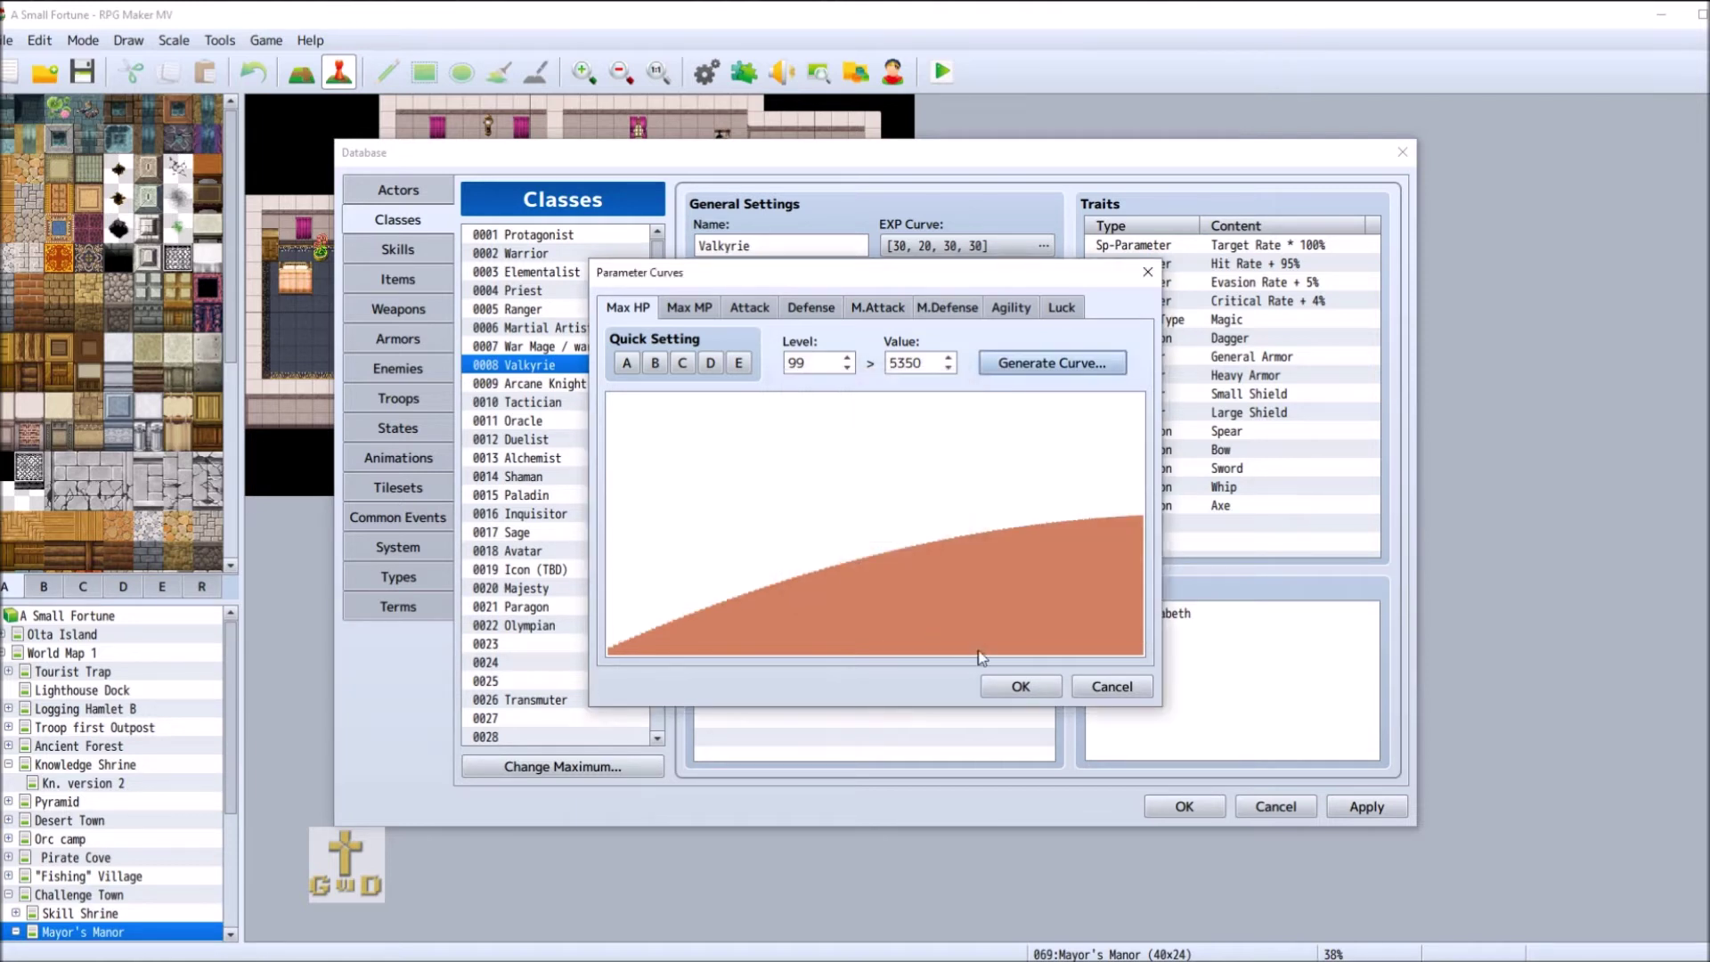
left_click(1026, 687)
- Set the Martial Artist's level 99 Max HP to 5220
left_click(559, 322)
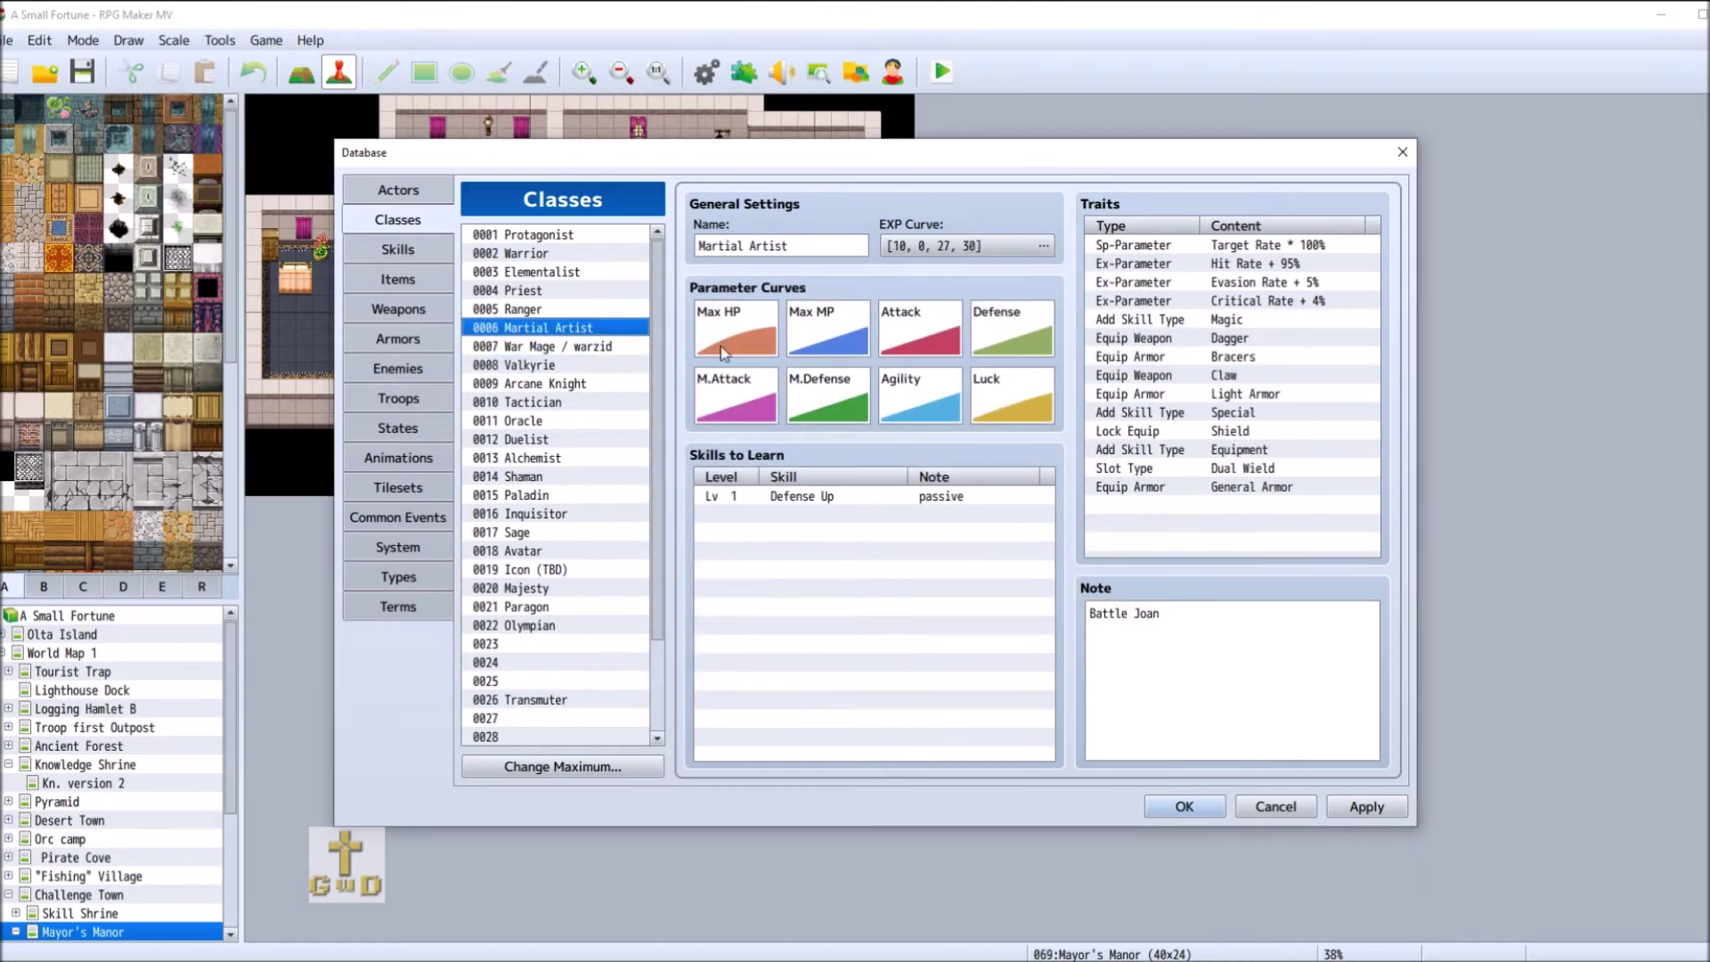
double_click(736, 330)
double_click(825, 359)
type("99")
double_click(912, 362)
type("5350")
double_click(913, 362)
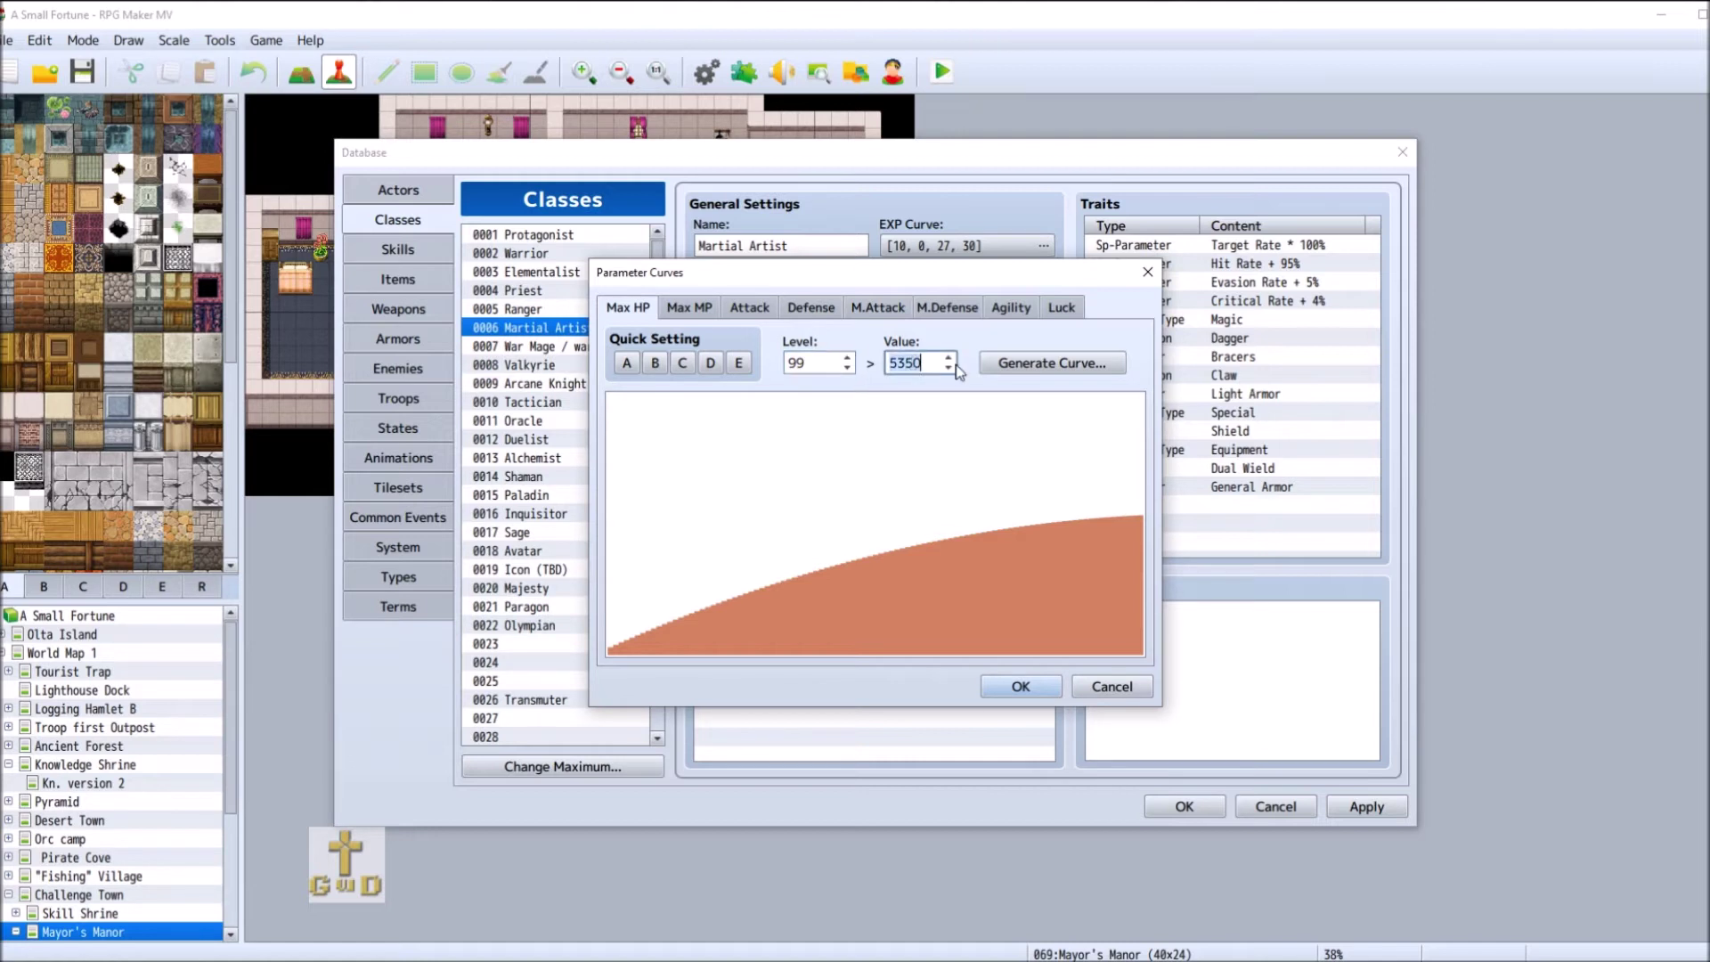
key("Left")
key("Right")
key("Right")
key("Right")
key("BackSpace")
type("2")
key("BackSpace")
type("2")
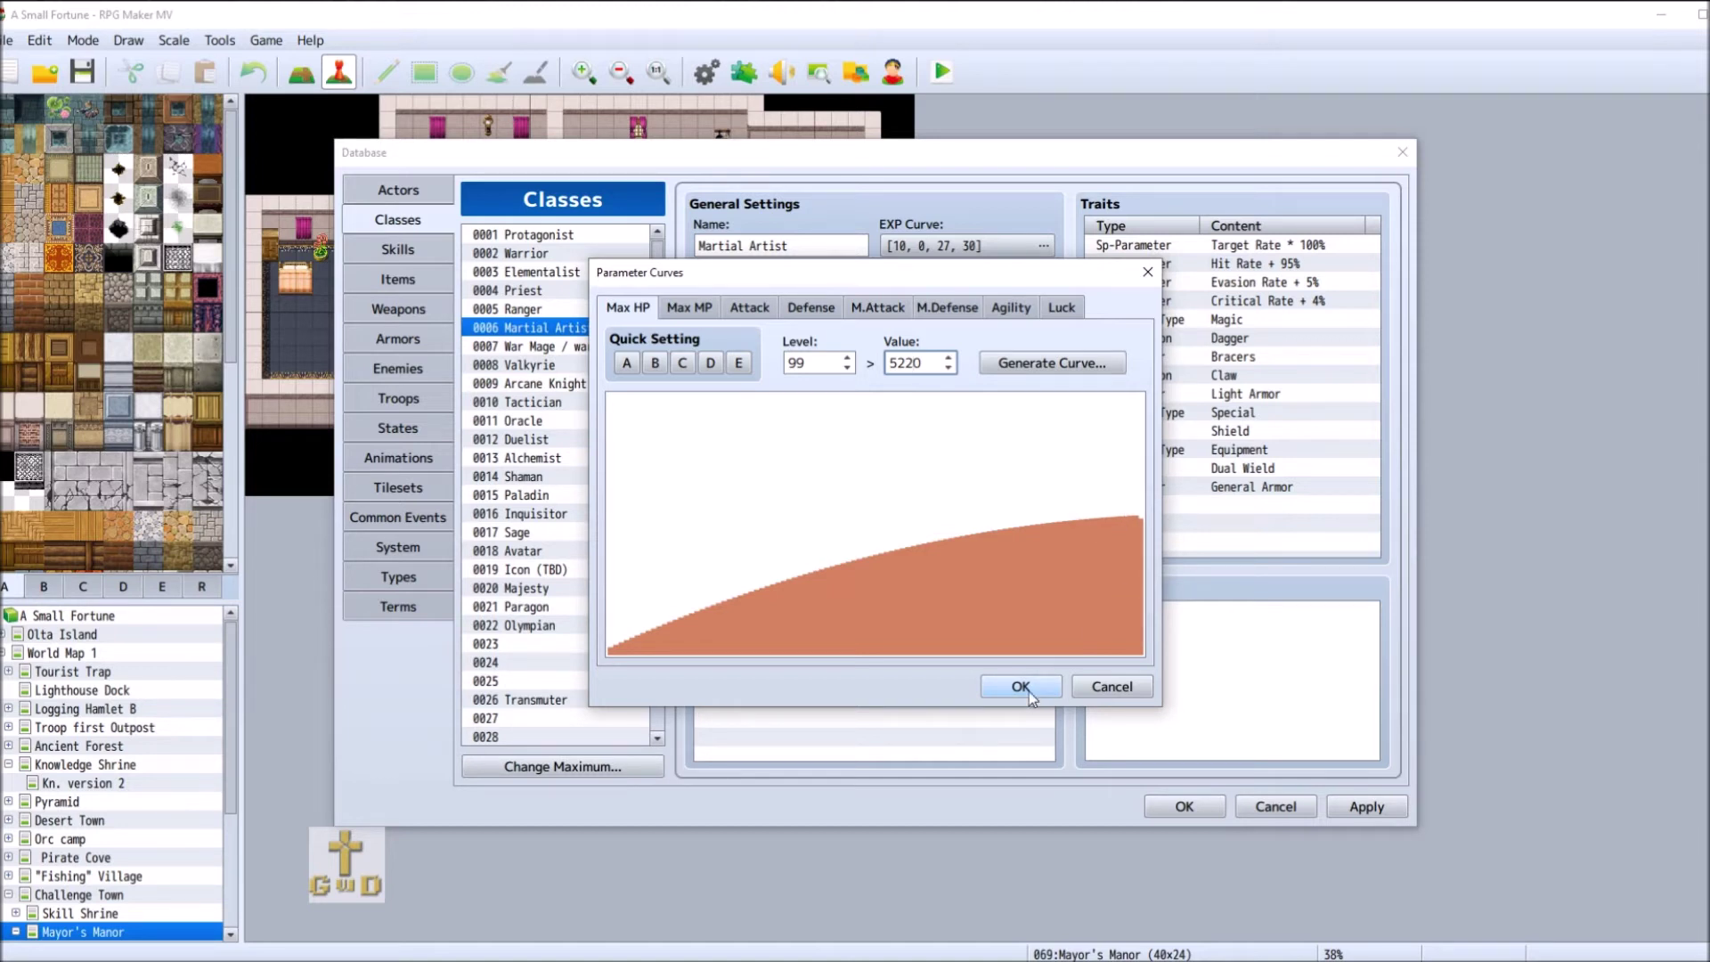
- Regenerate the Martial Artist's Max HP curve from 300 to 5220 with the growth type close to Fast
left_click(1051, 364)
left_click_drag(878, 524, 862, 525)
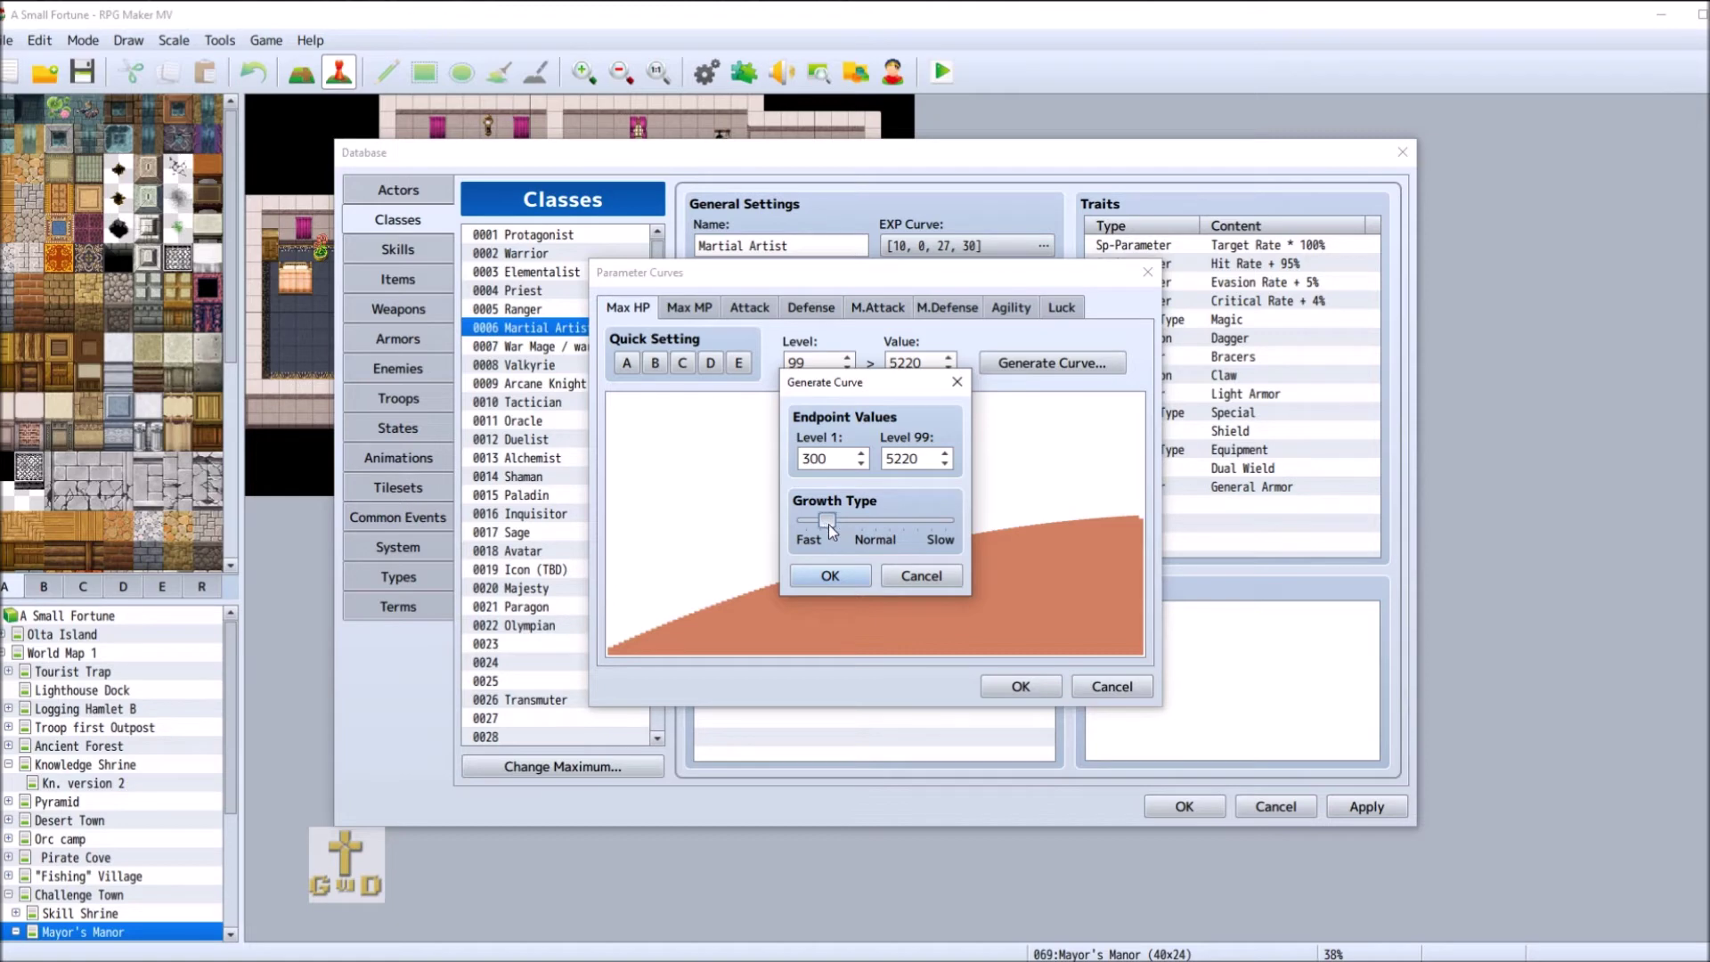
left_click(830, 577)
left_click(1020, 688)
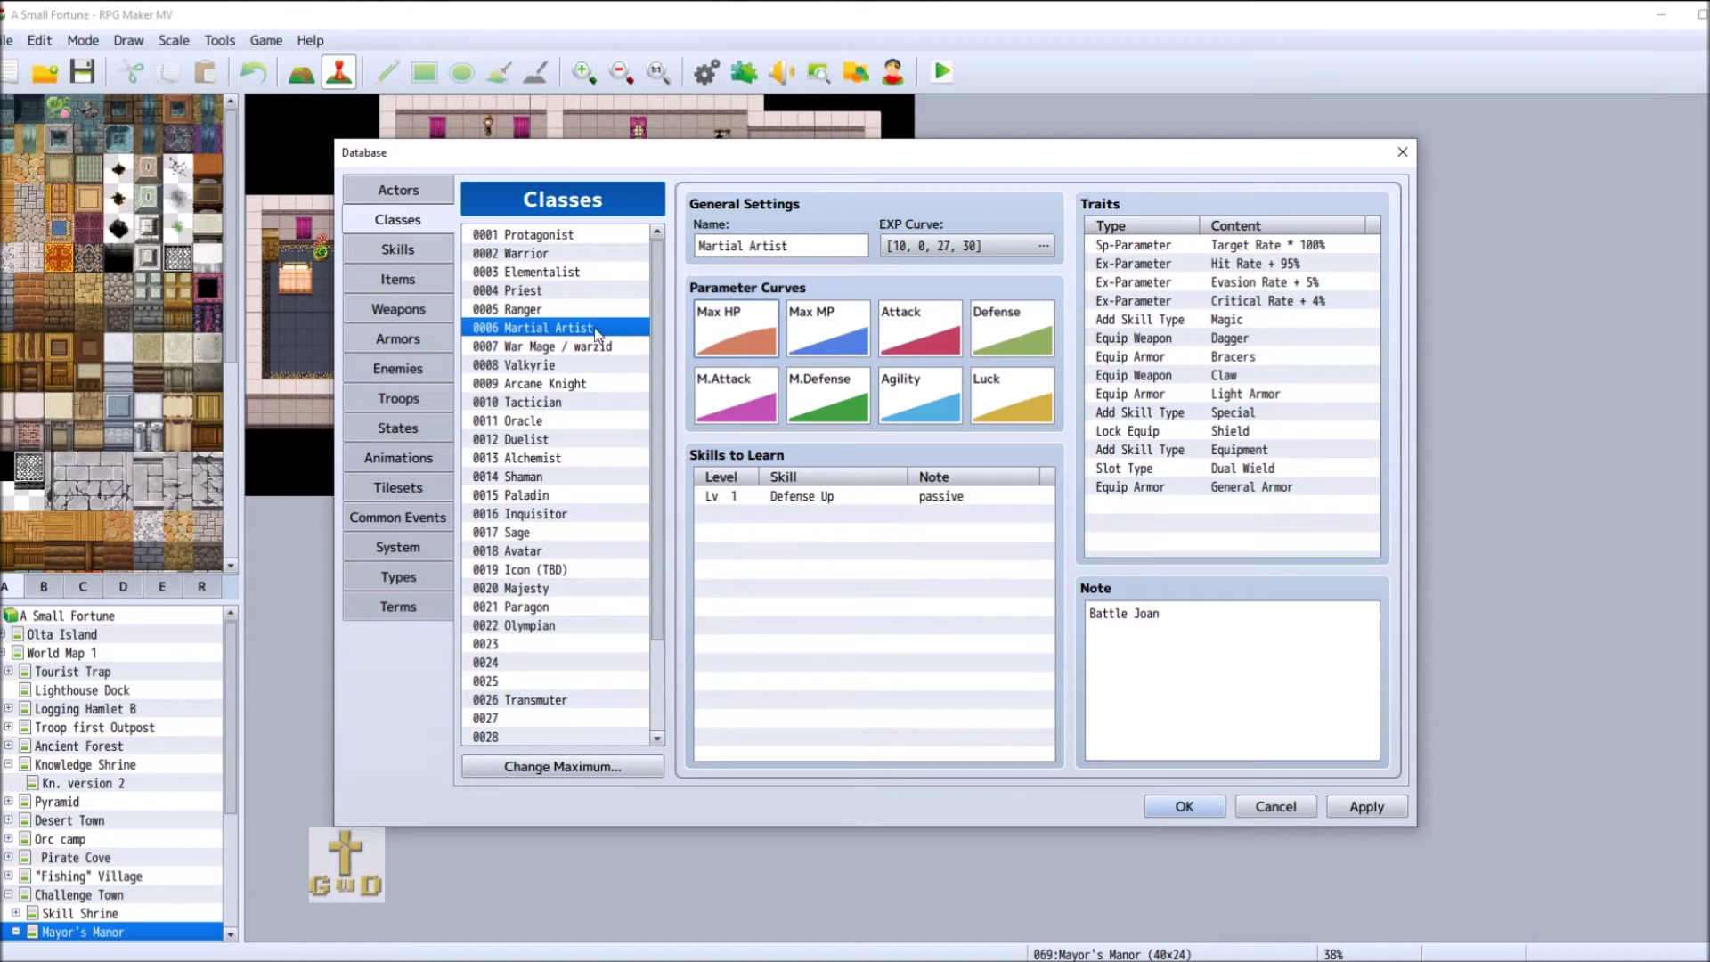
- Examine the Warrior's Attack curve at levels 99 and 1, including its endpoint values, without changing it
left_click(601, 367)
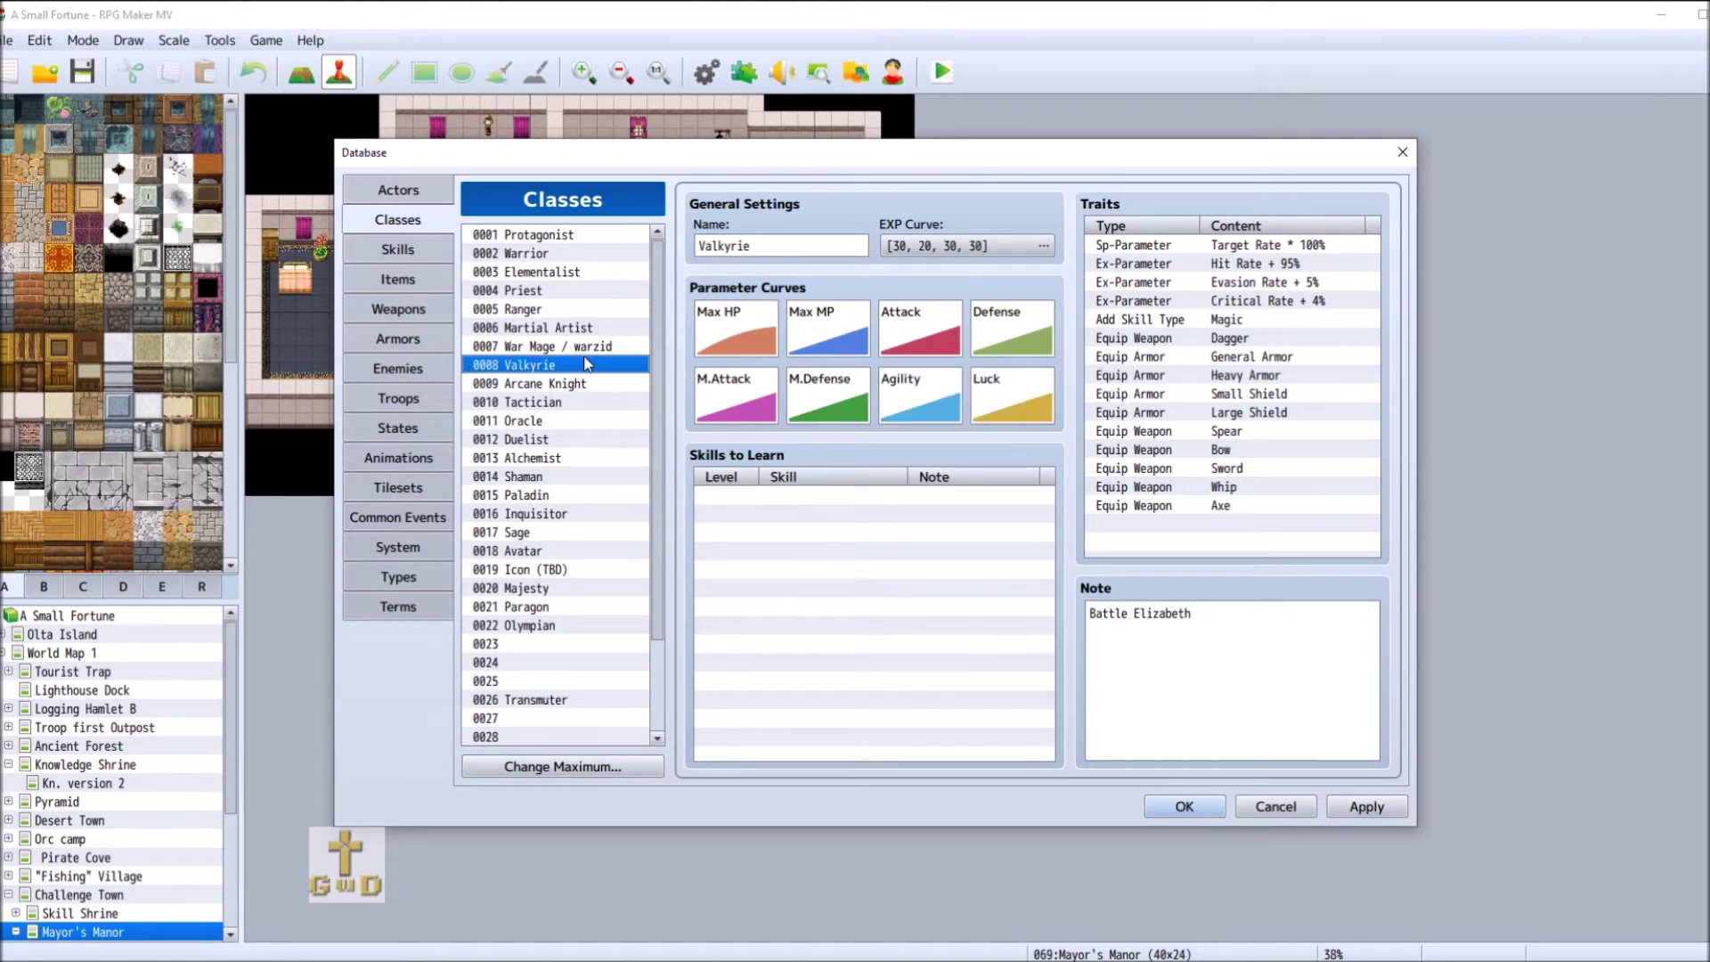
left_click(611, 256)
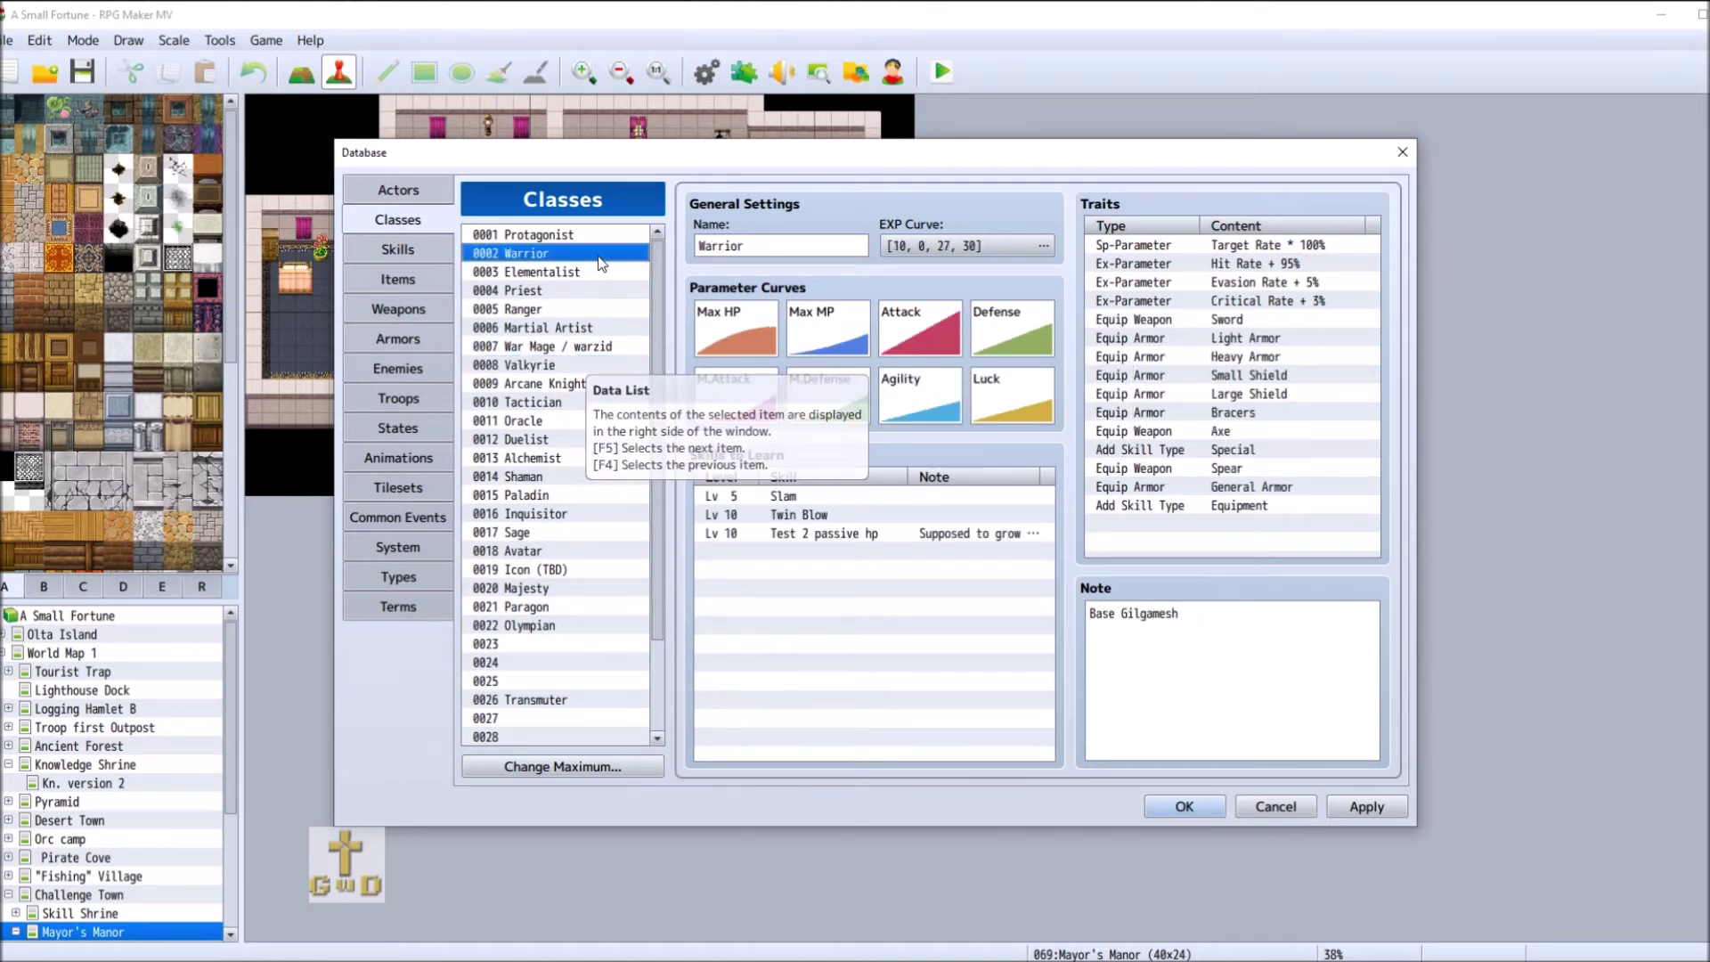
double_click(935, 361)
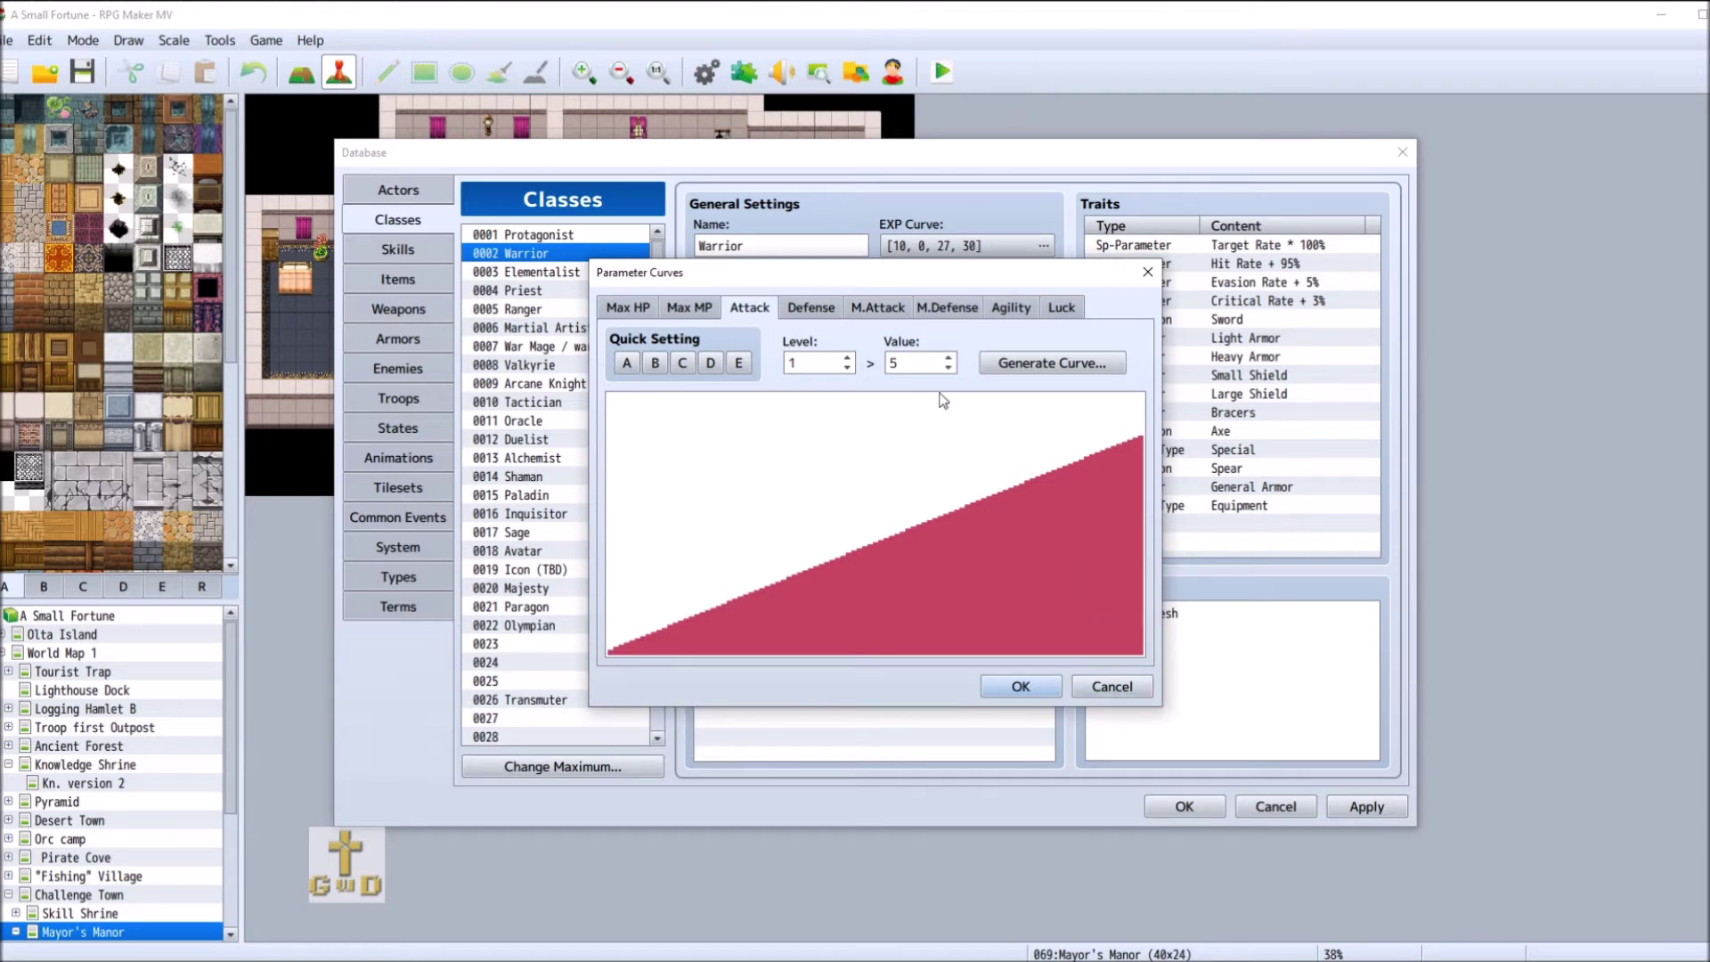
double_click(818, 358)
type("99")
left_click(1078, 364)
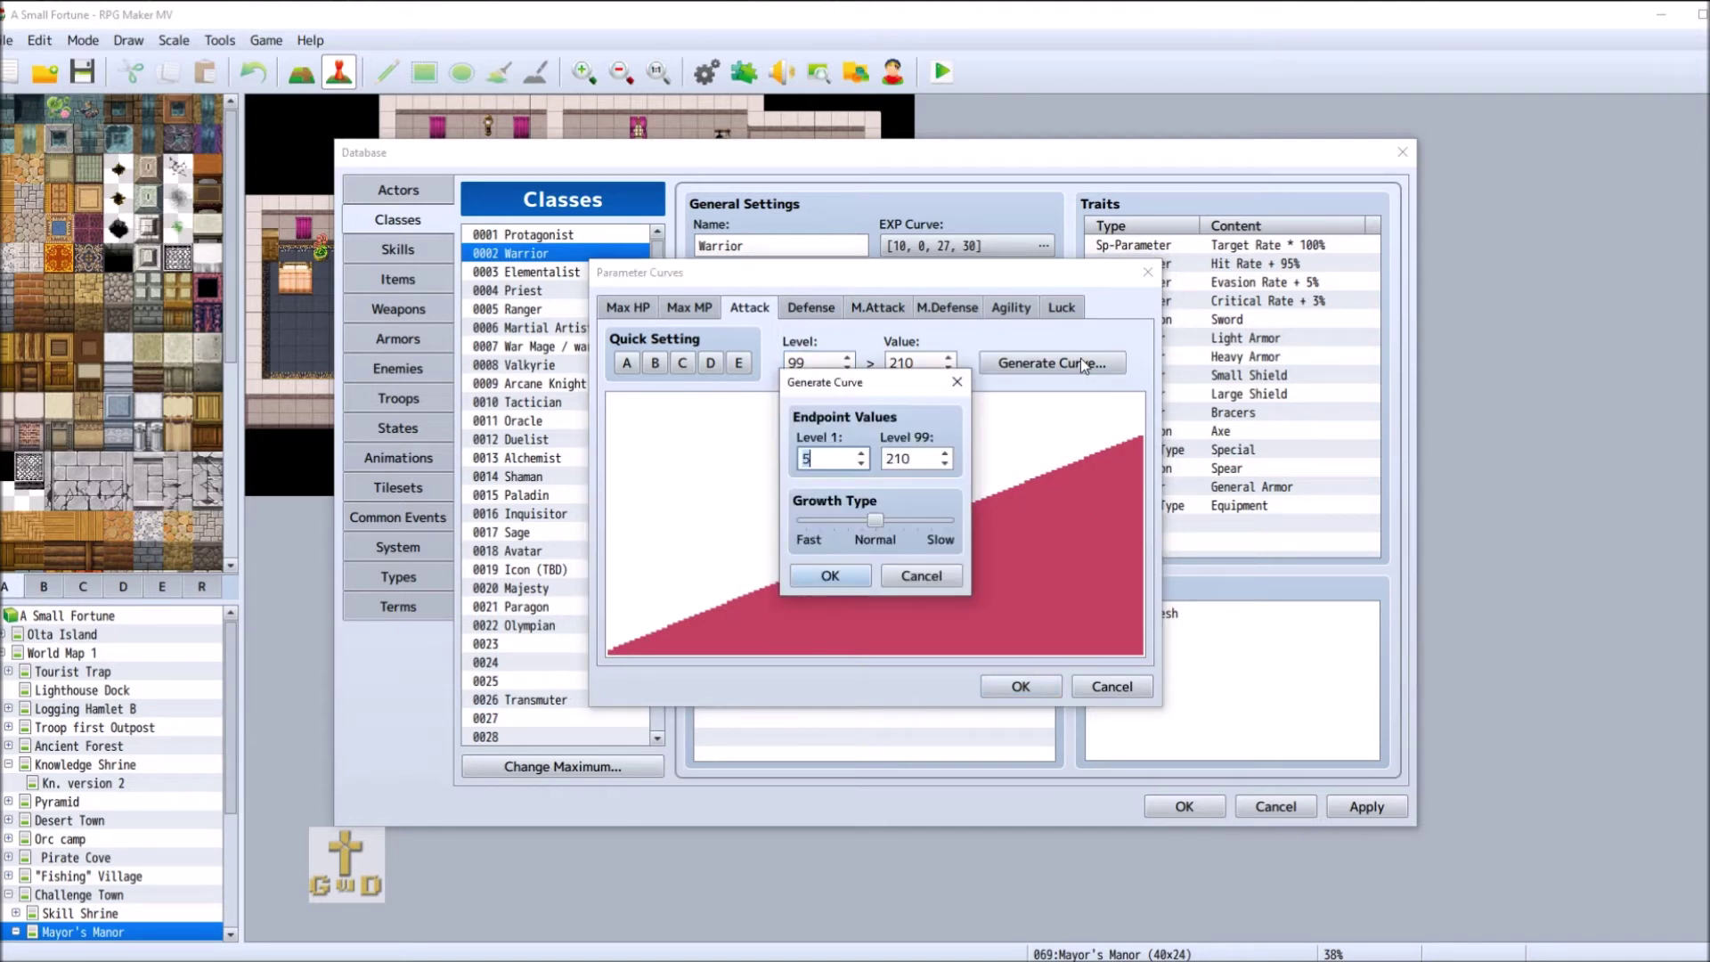
left_click(921, 576)
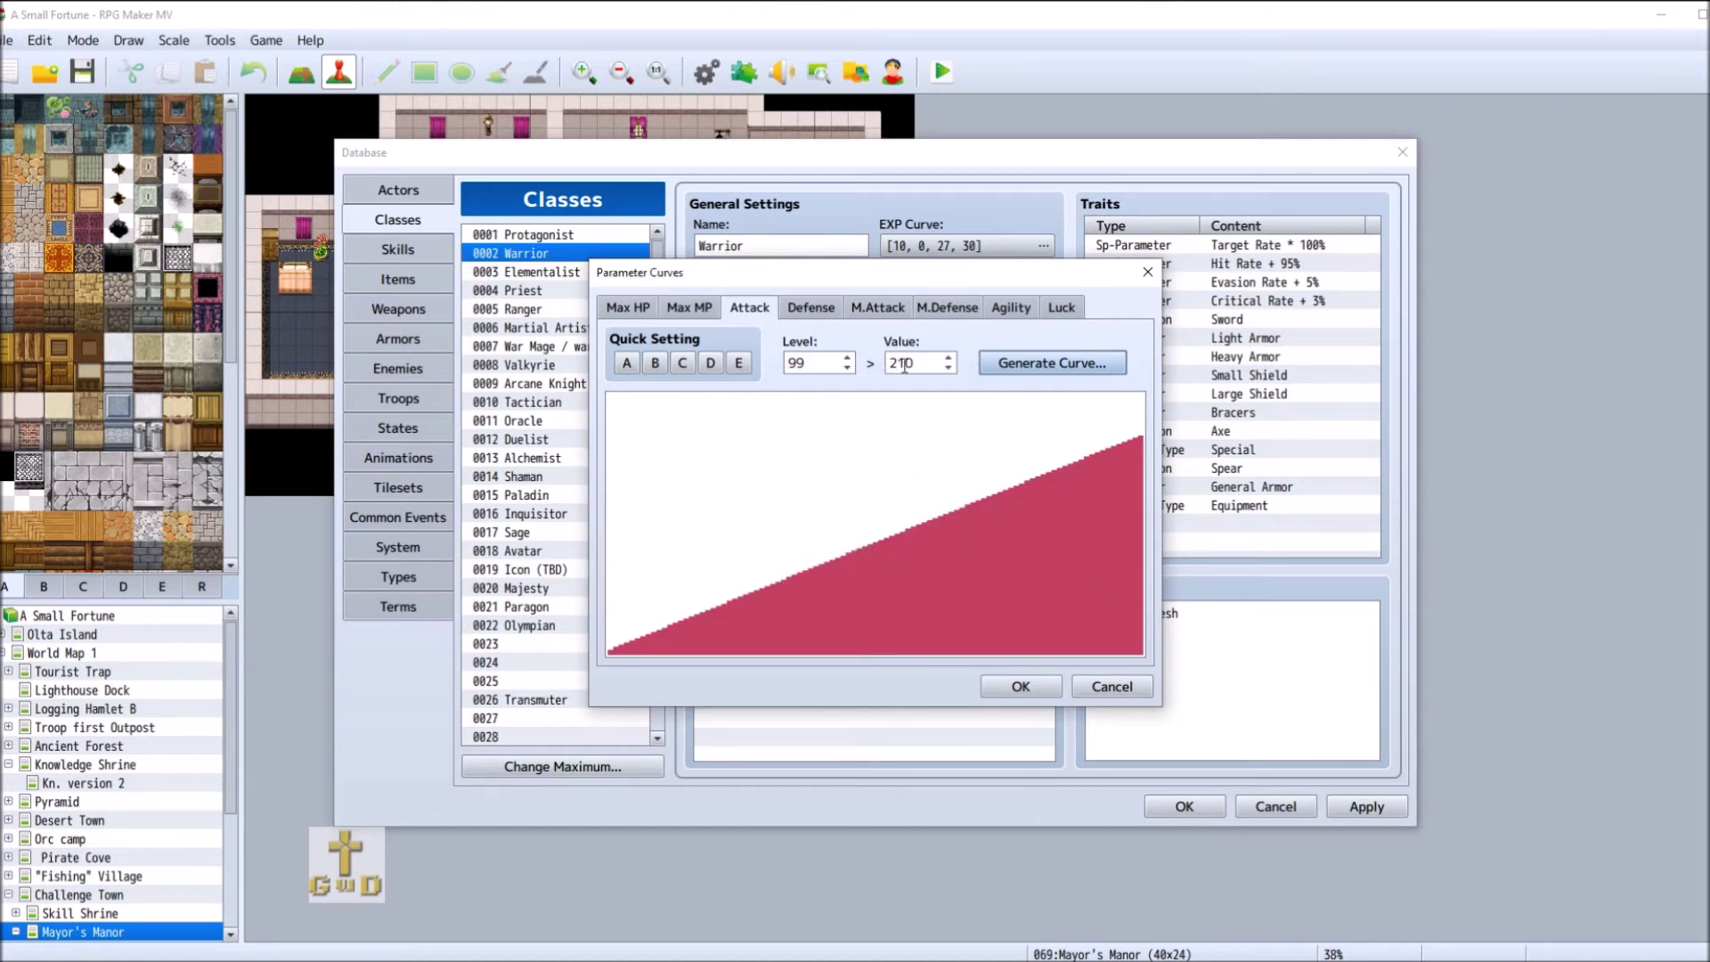
double_click(825, 360)
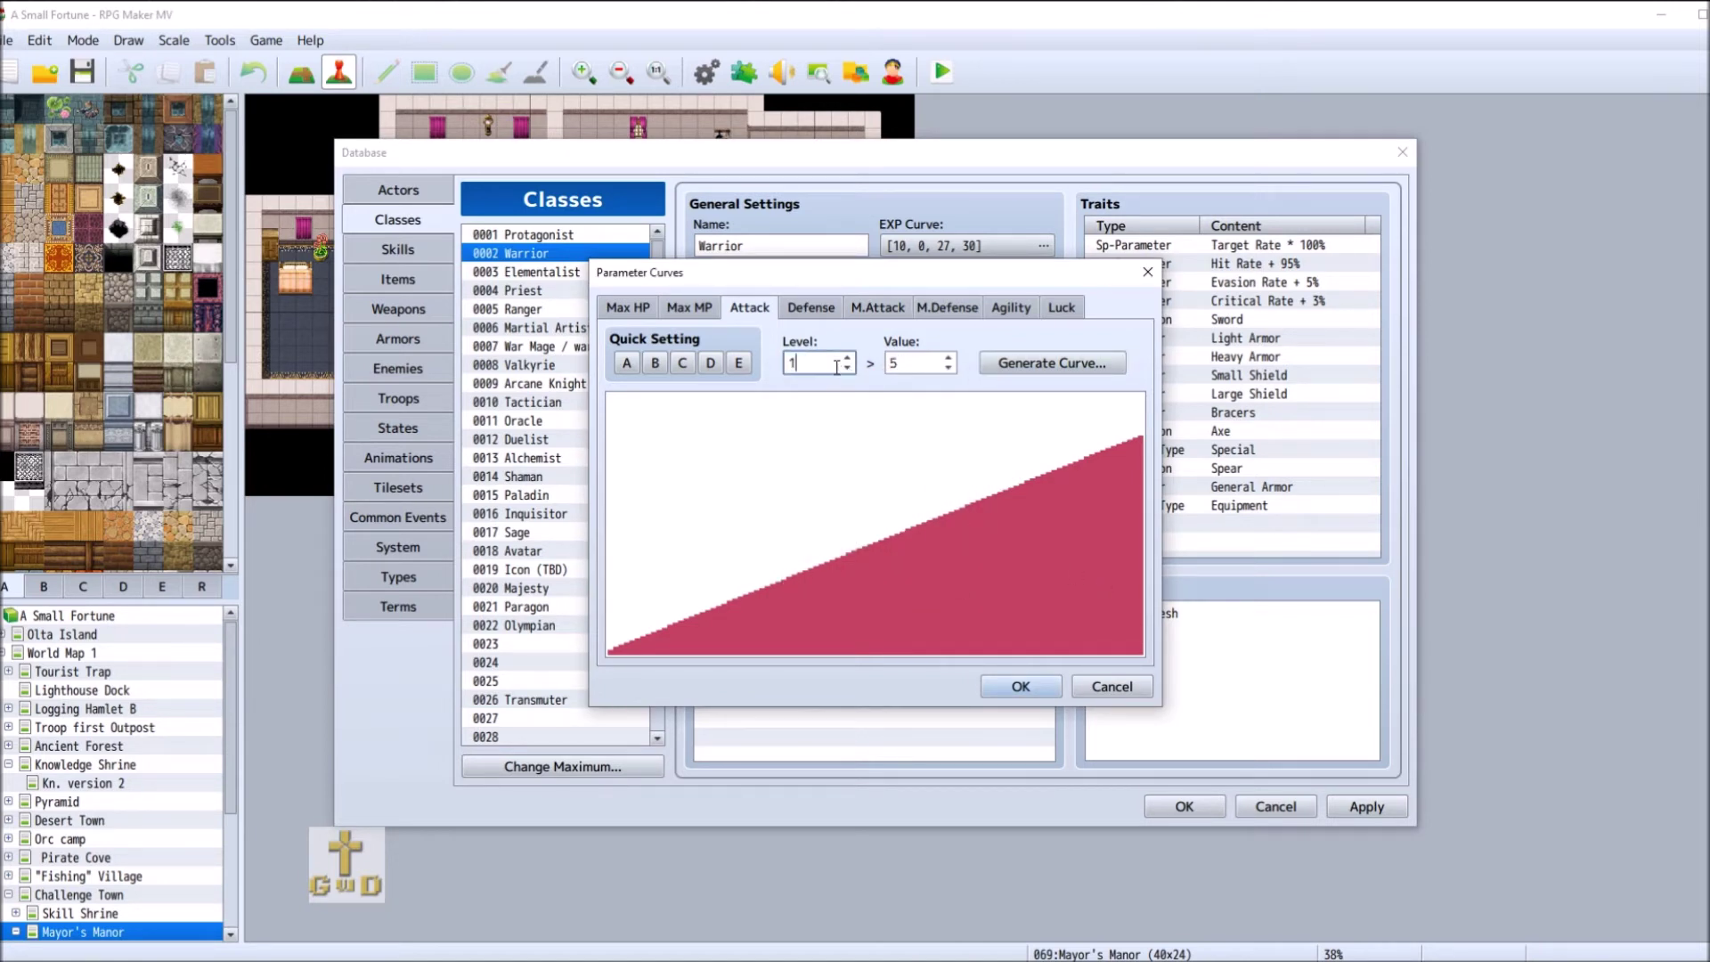
left_click(1097, 682)
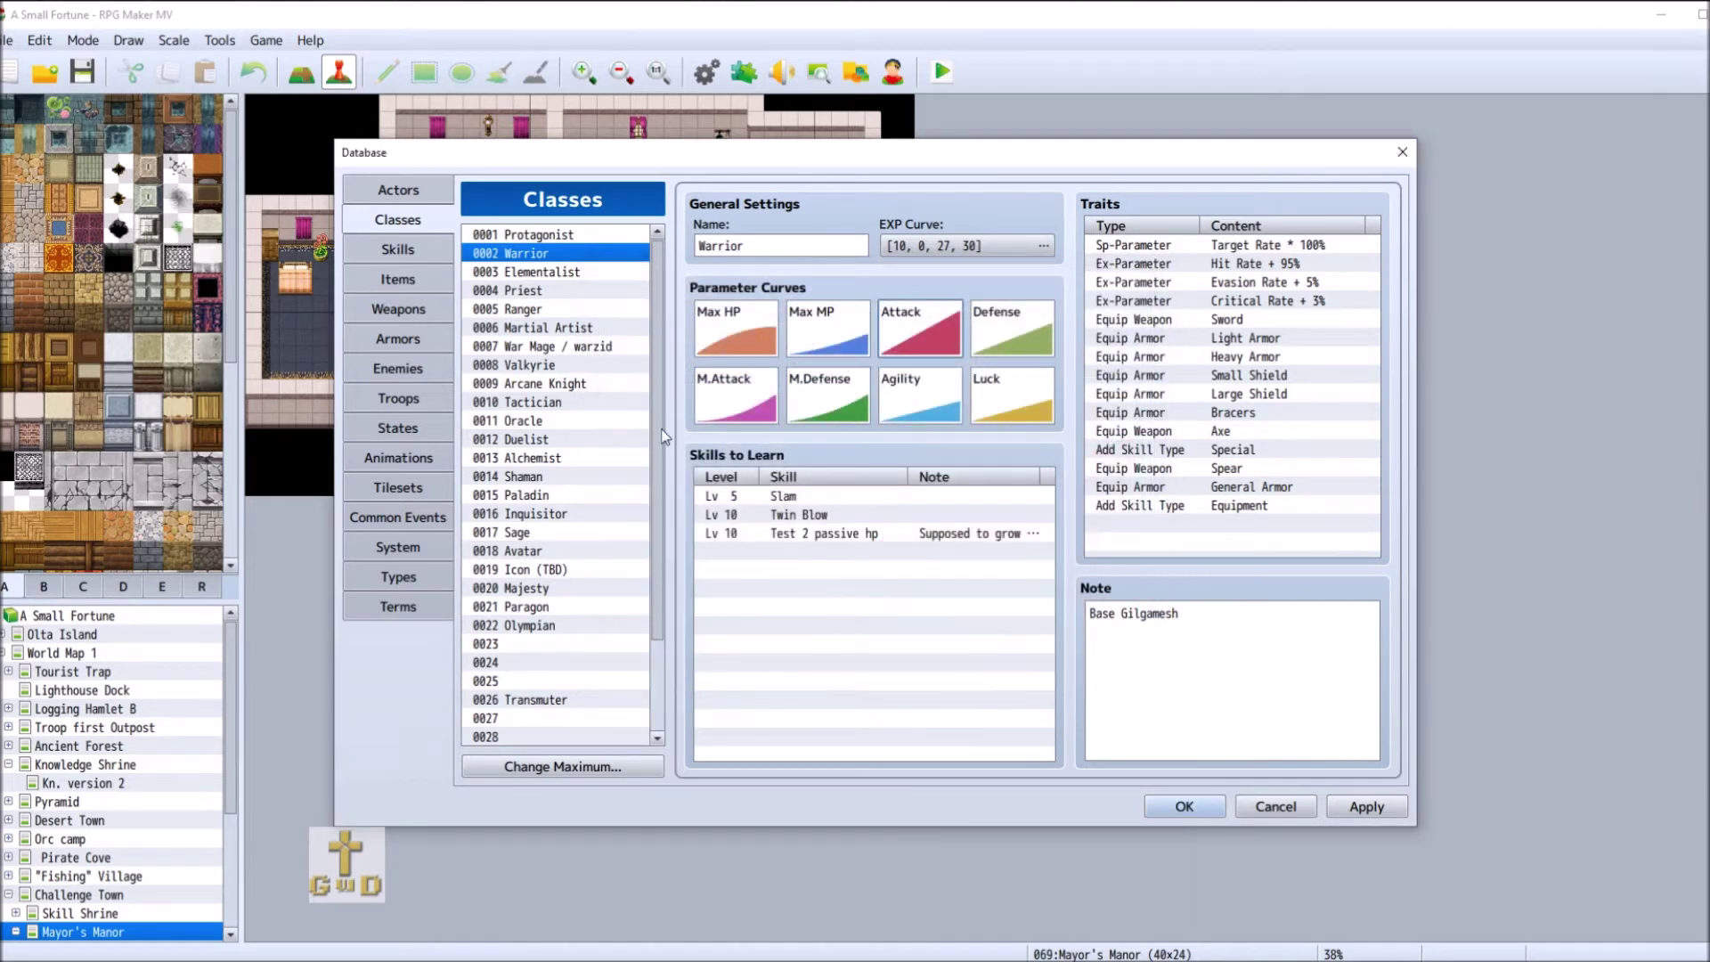
- Set the Martial Artist's level 99 Attack to 210
left_click(586, 329)
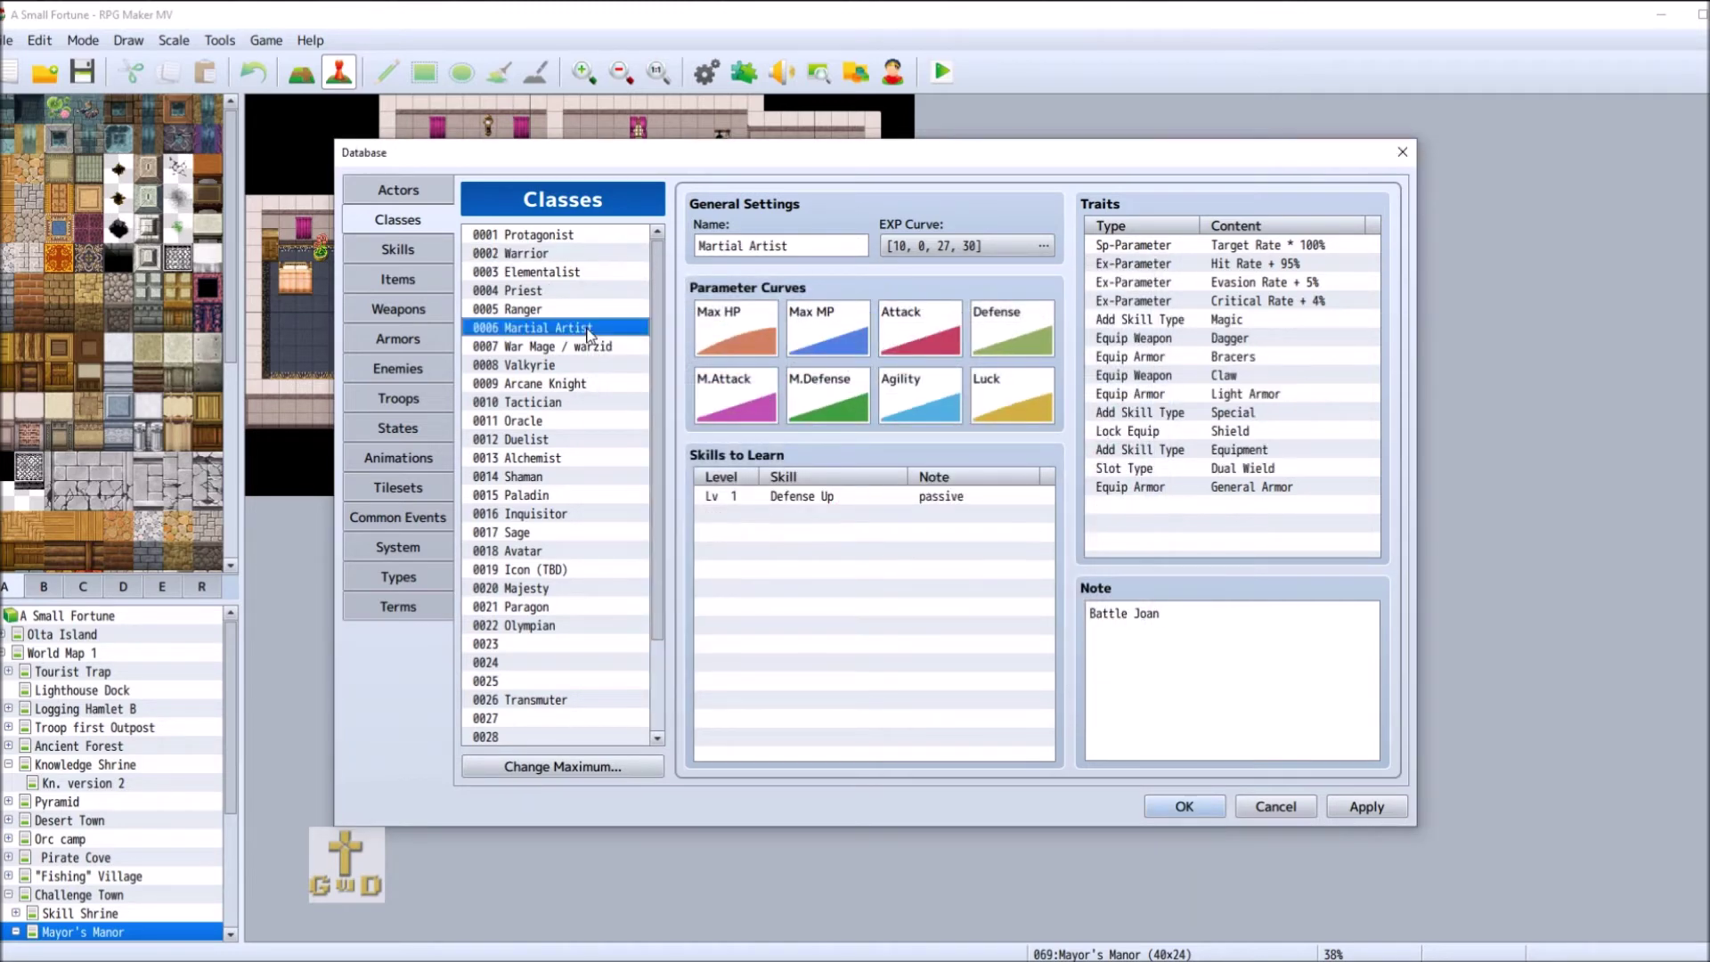
double_click(917, 337)
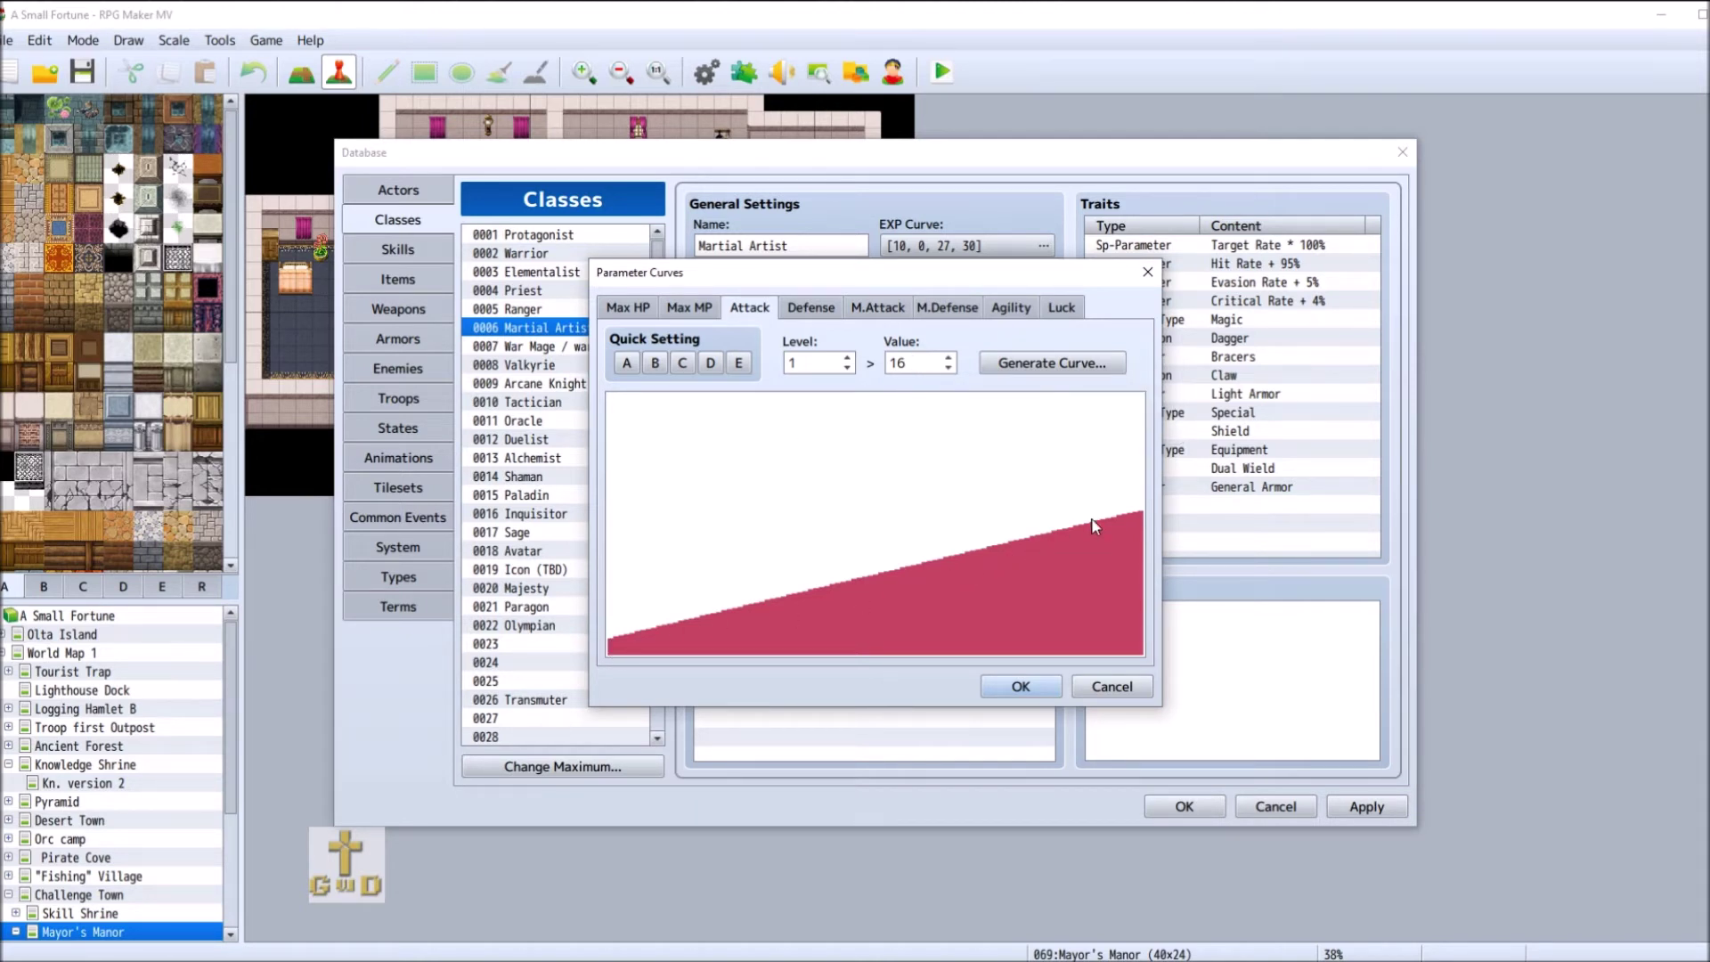
double_click(821, 361)
type("99")
key("Tab")
type("210")
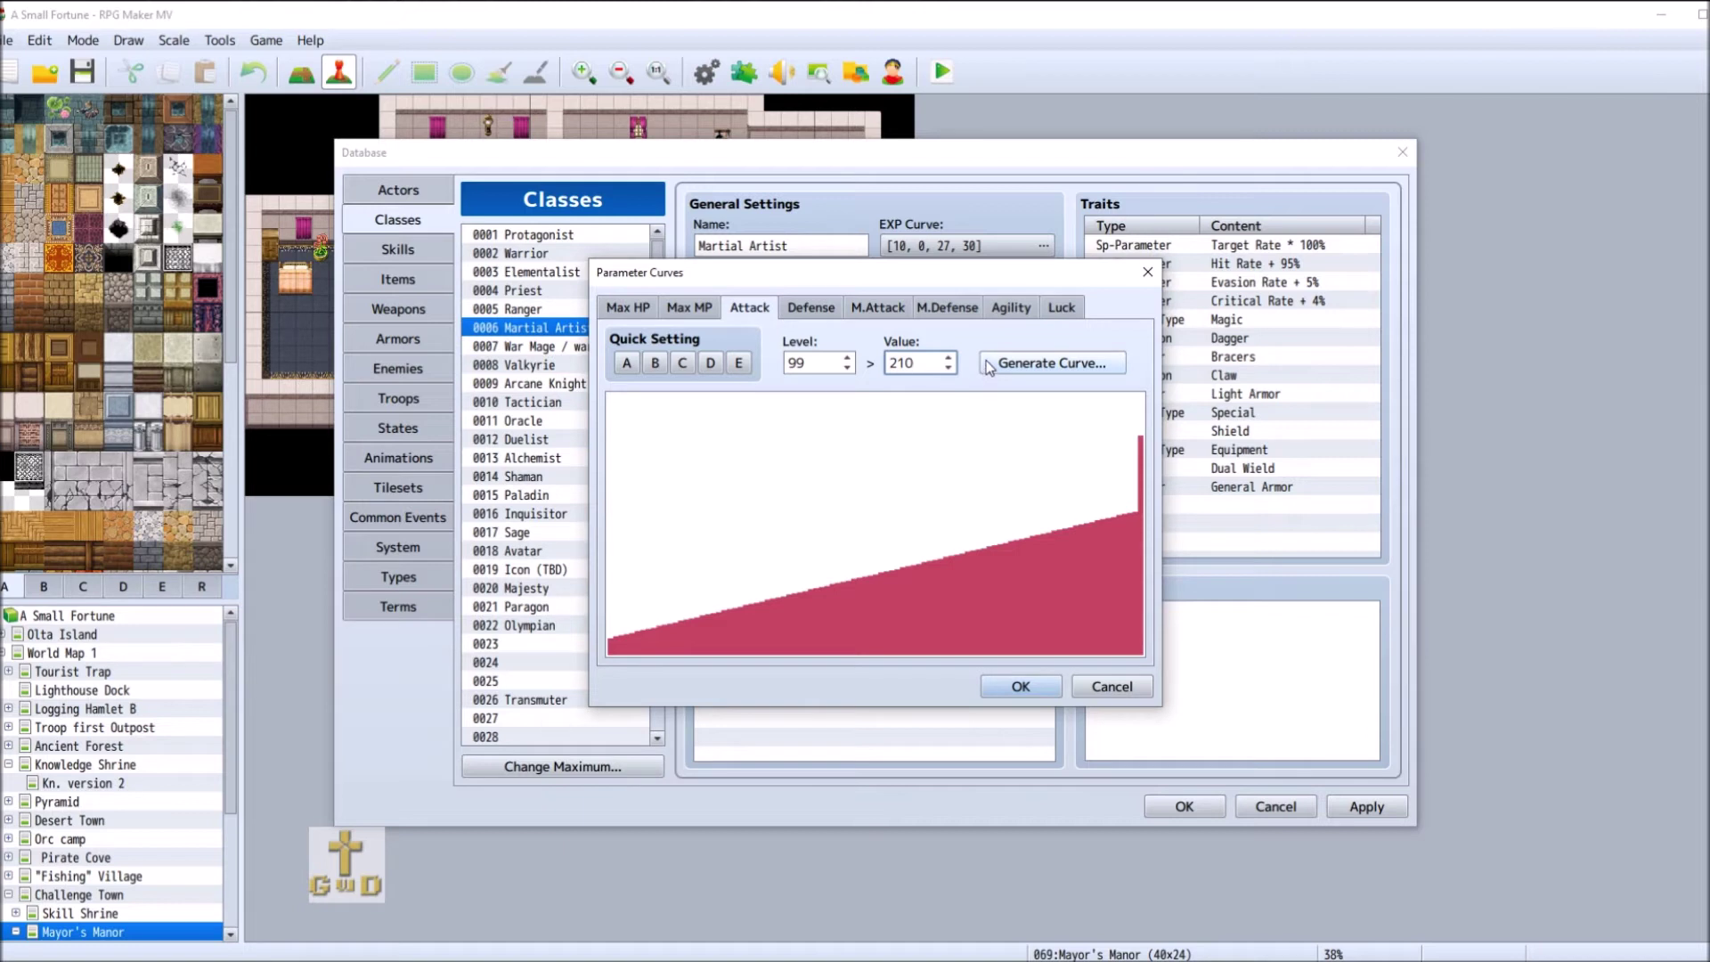
- Generate the Martial Artist's Attack curve from 16 to 210 with Normal growth, check its low-level values and keep it
left_click(986, 360)
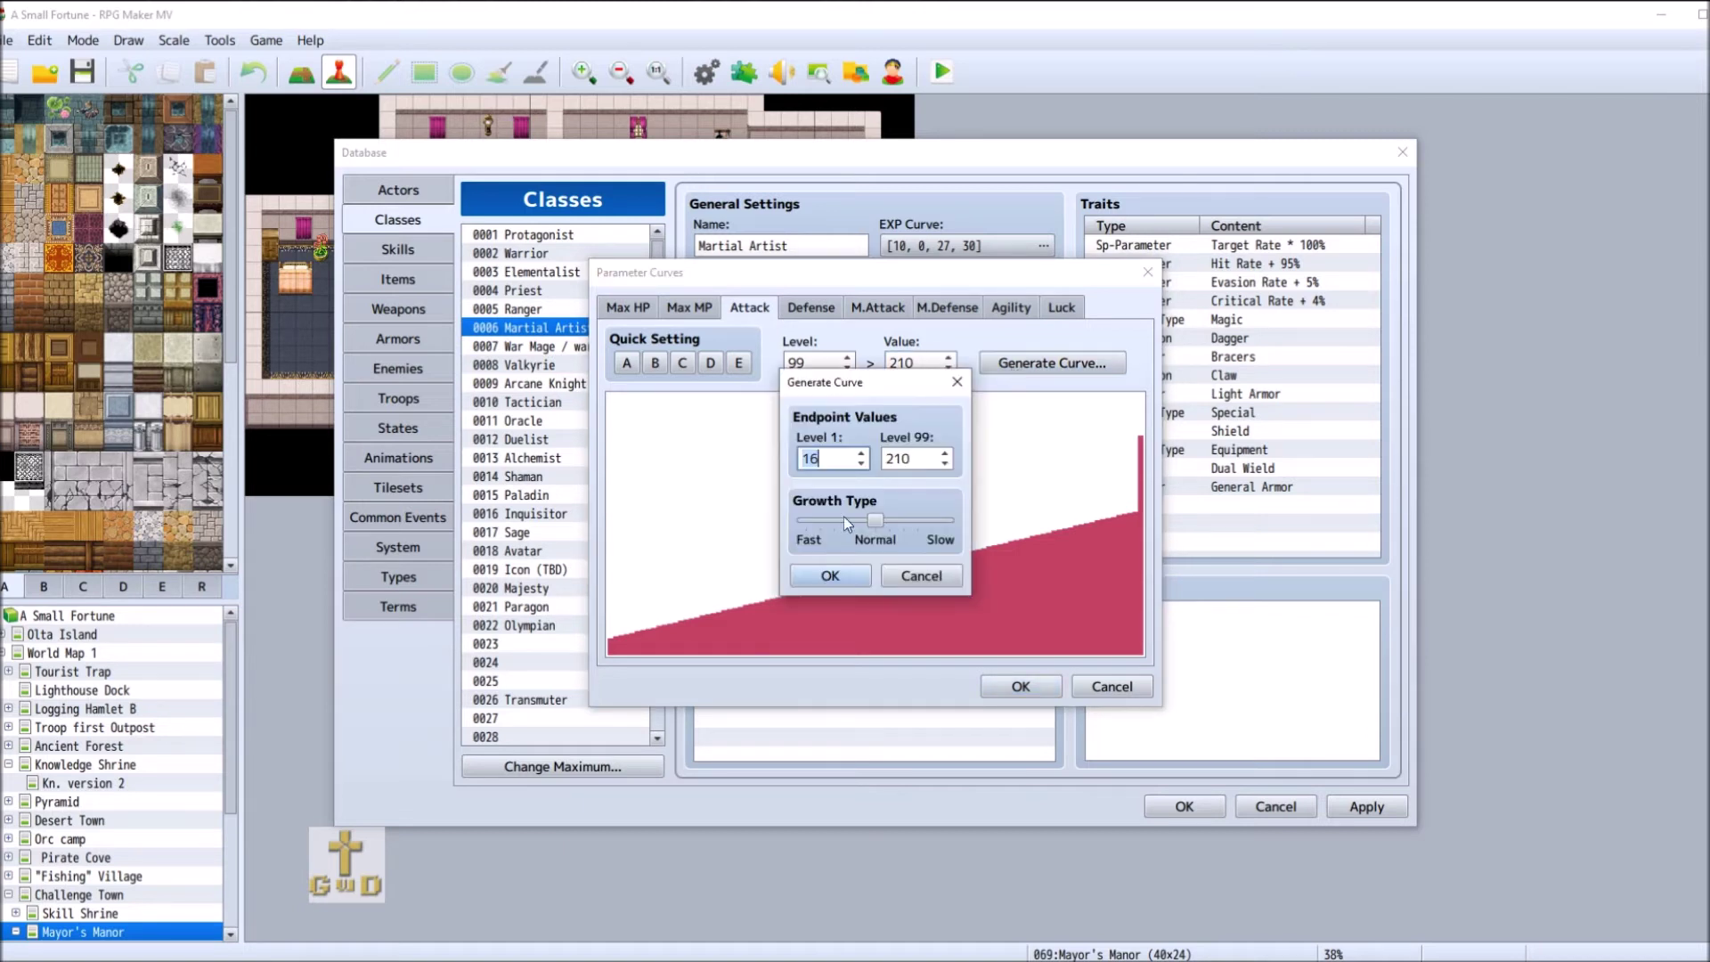
left_click(838, 581)
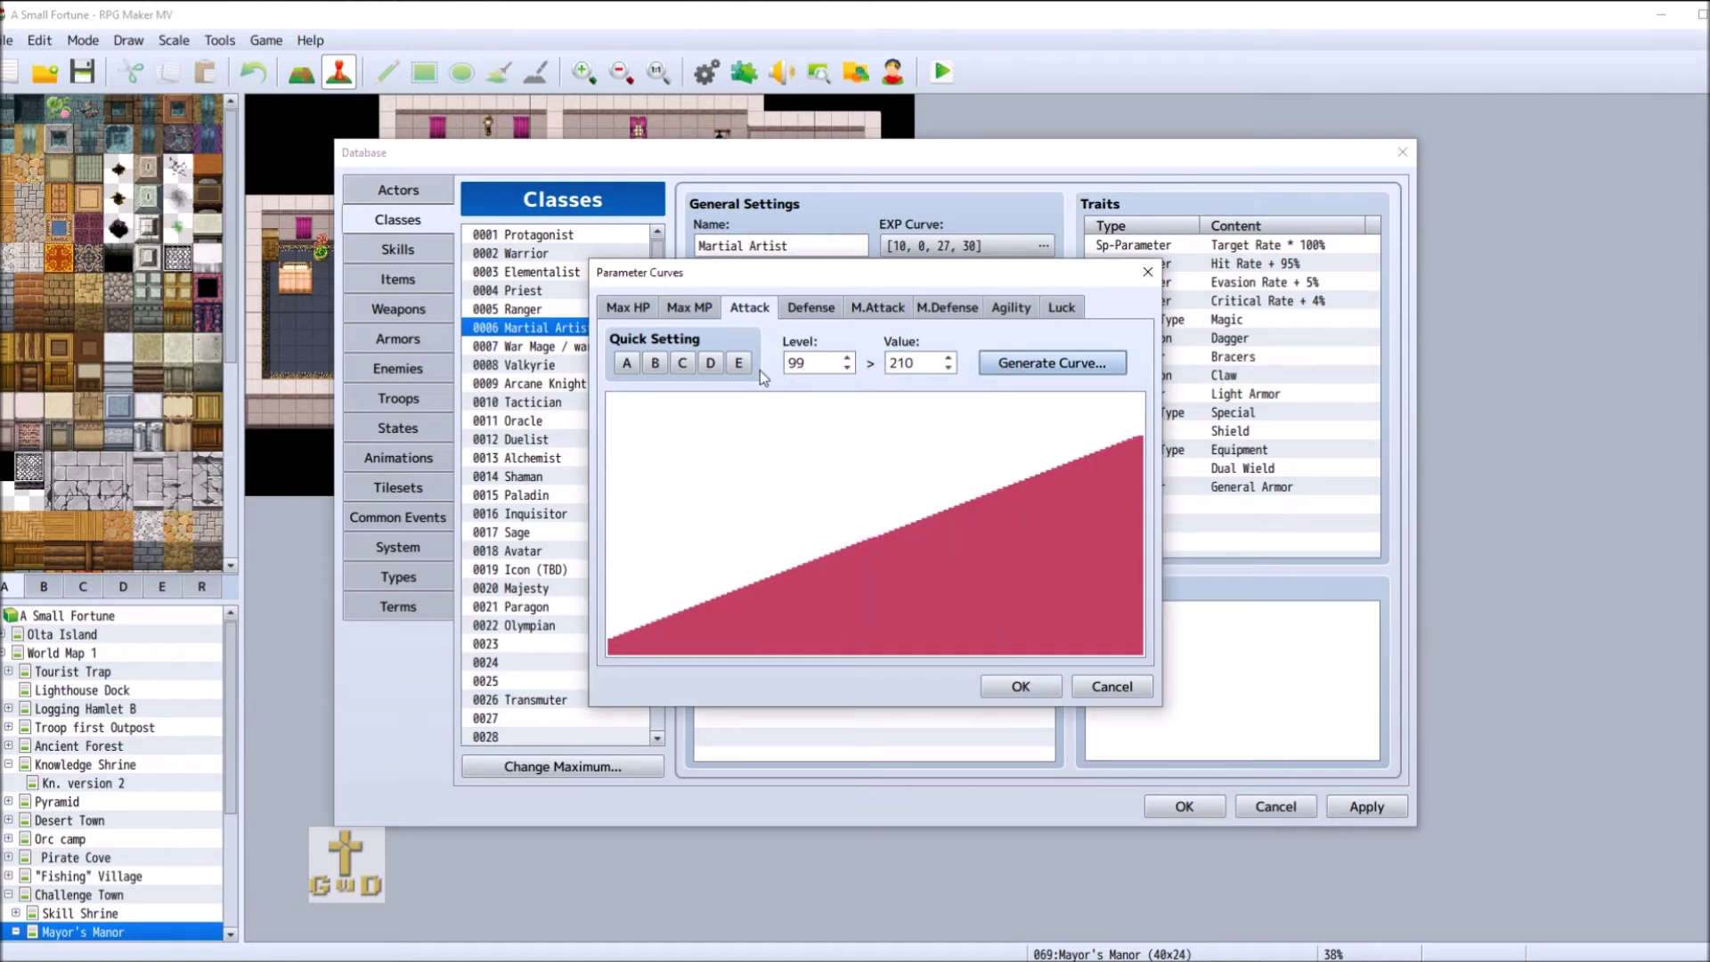
left_click(838, 362)
key("BackSpace")
key("BackSpace")
type("1")
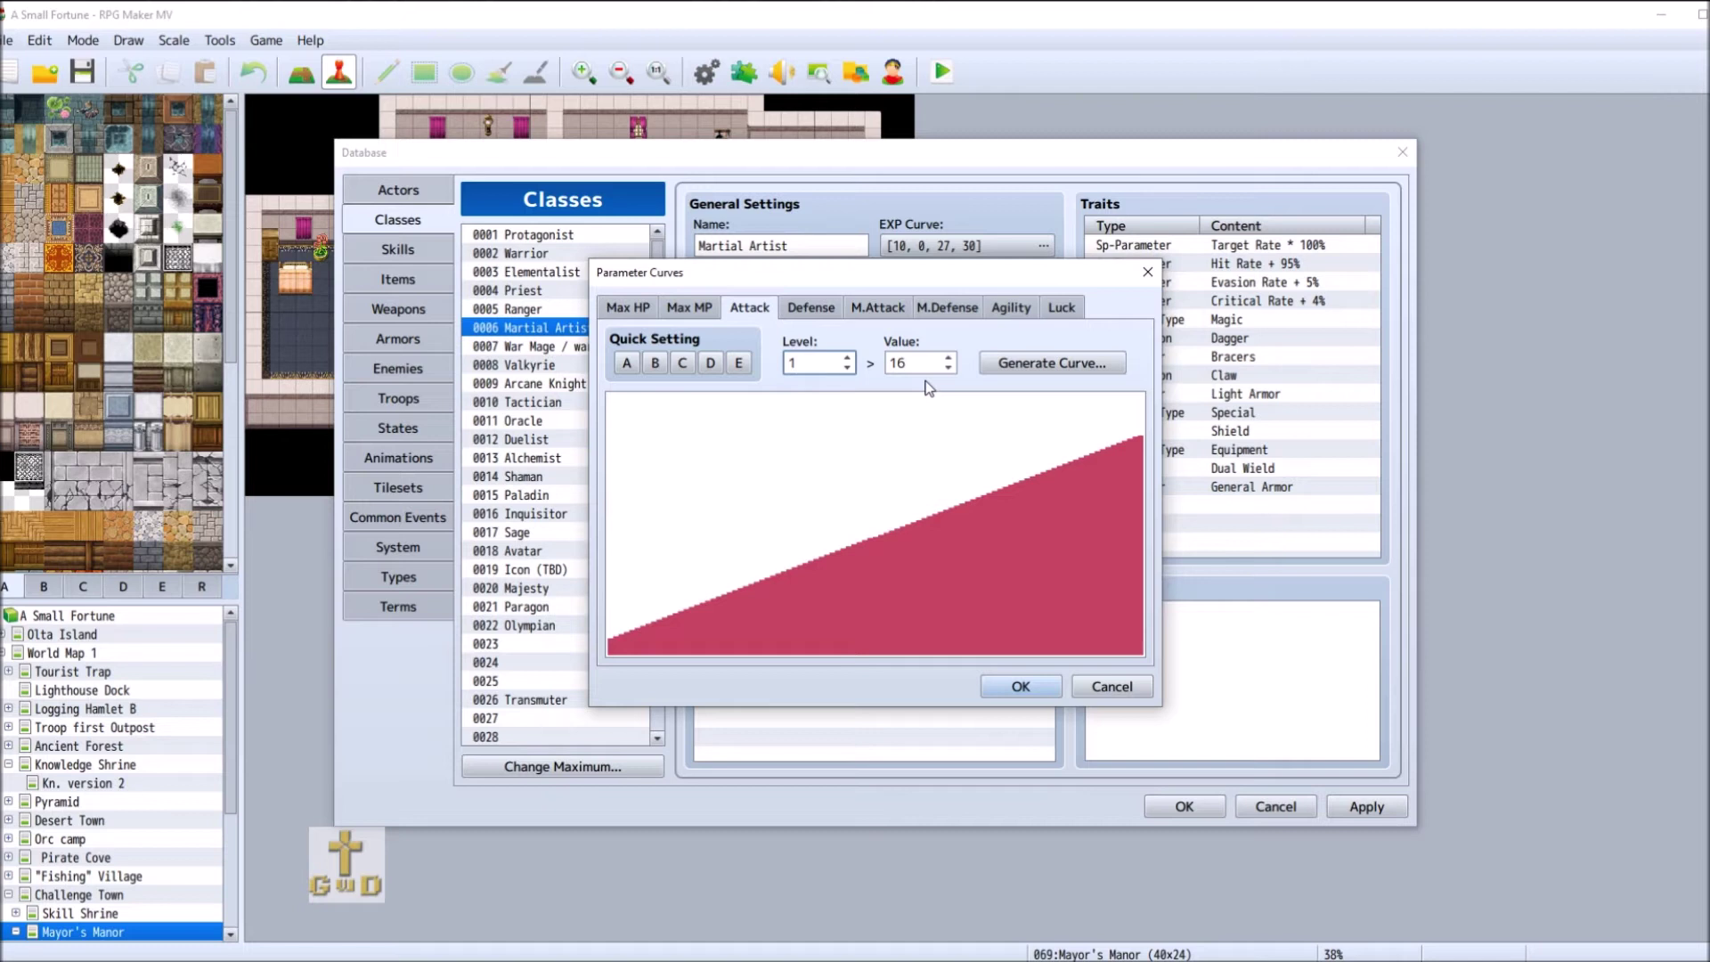
left_click(647, 621)
left_click(662, 616)
left_click(666, 620)
left_click(1021, 686)
- Examine the Warrior's Attack values around level 11 for comparison with the Martial Artist
left_click(567, 256)
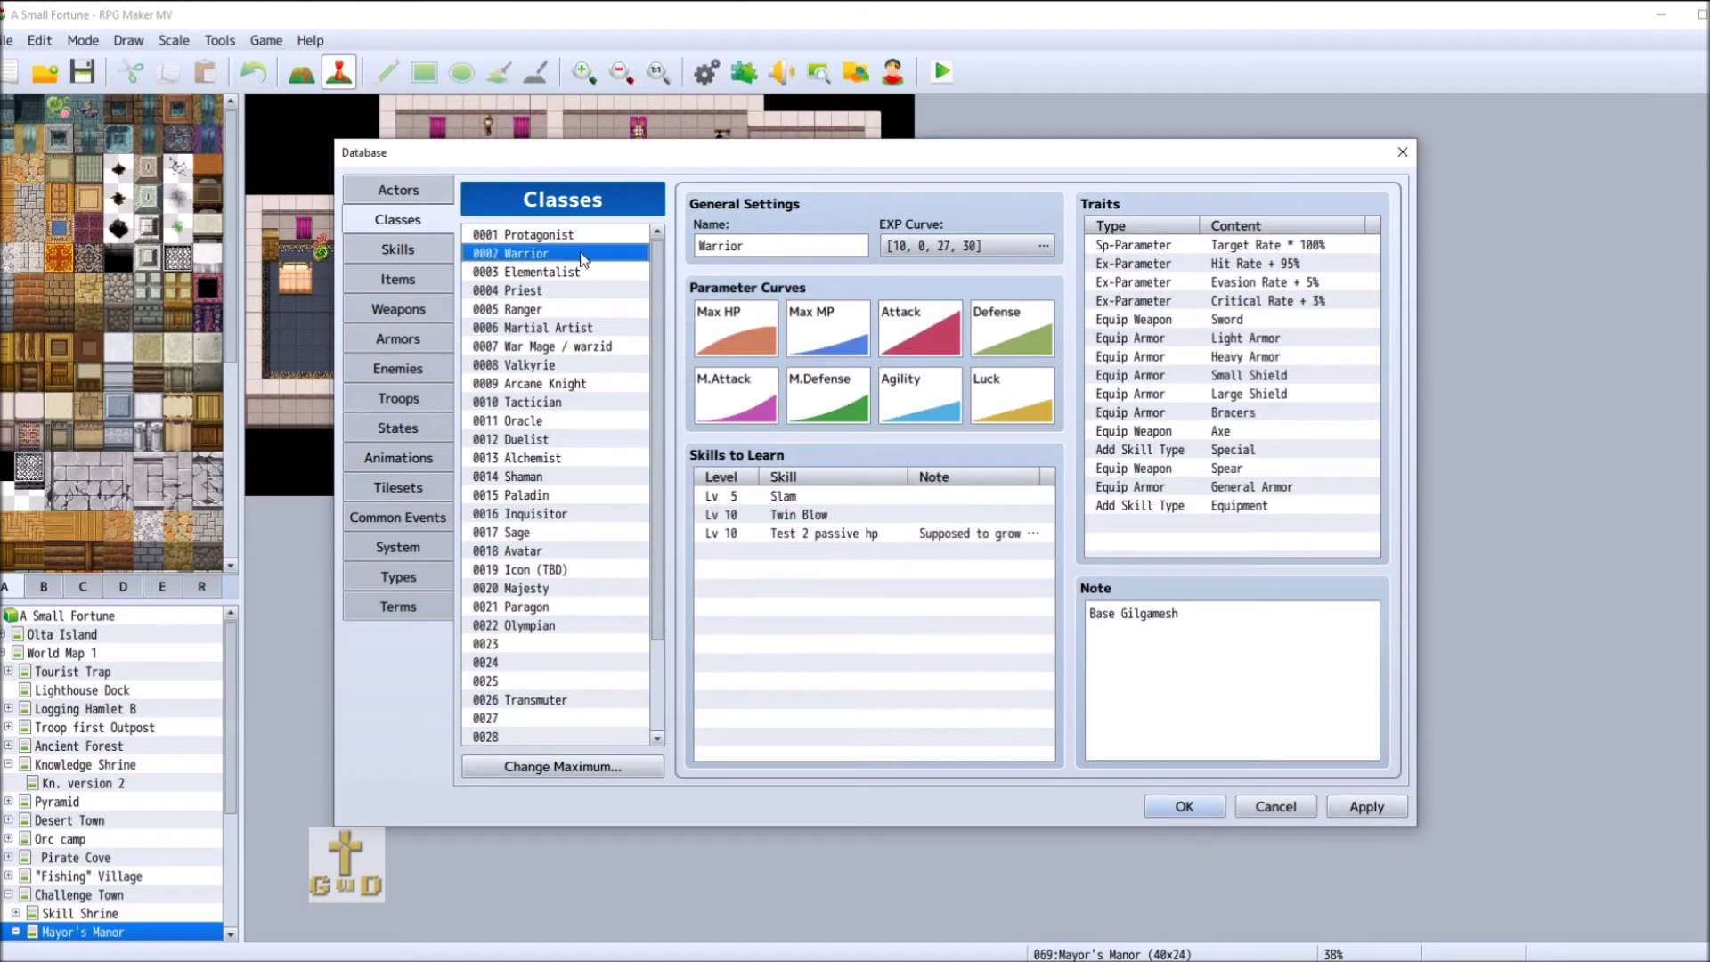
double_click(913, 328)
left_click(678, 631)
left_click(667, 625)
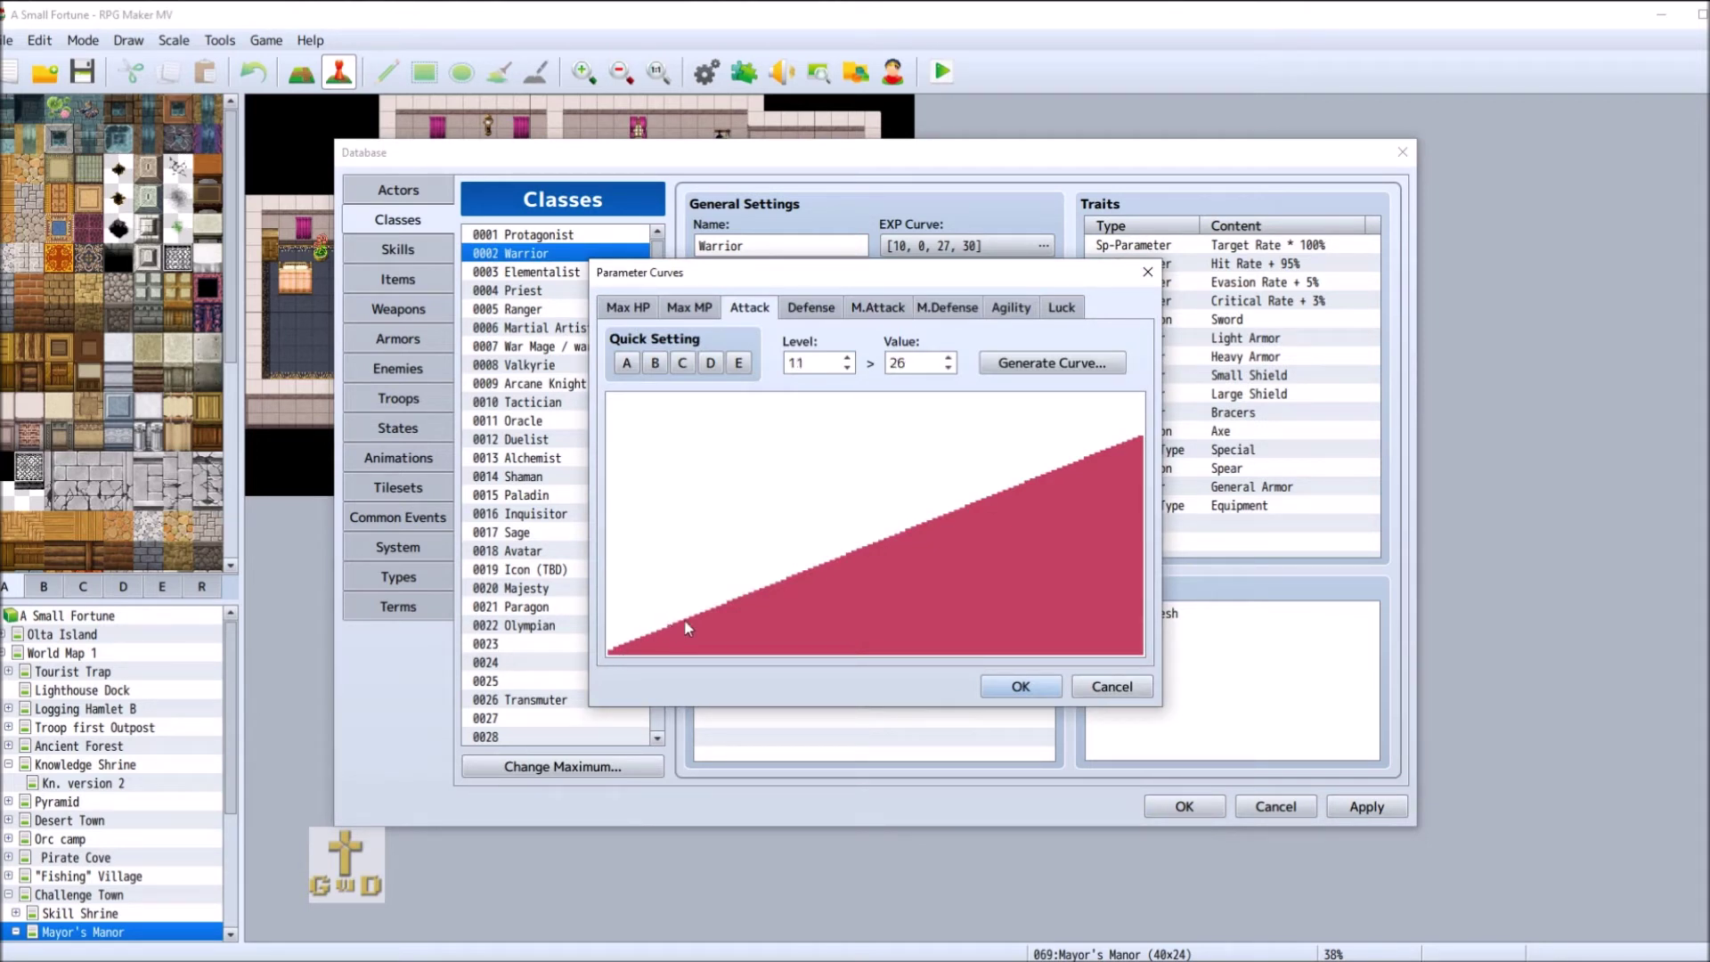
left_click(1033, 690)
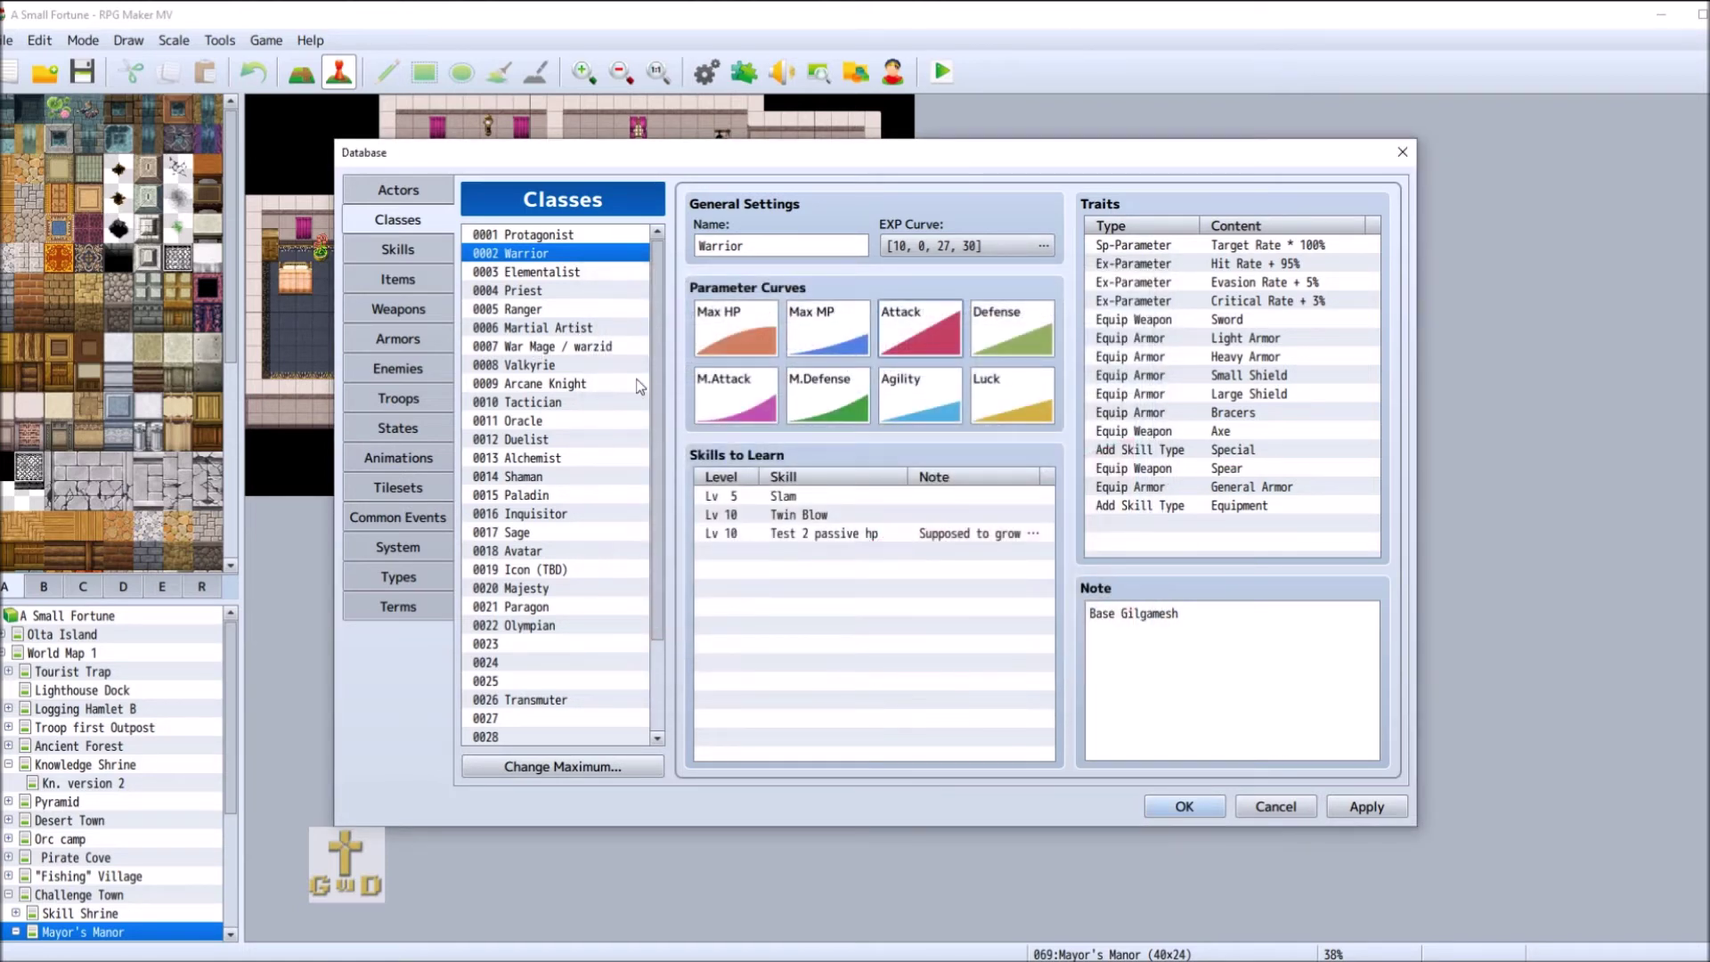
- Set the War Mage / warzid class's level 1 Attack to 5
left_click(604, 346)
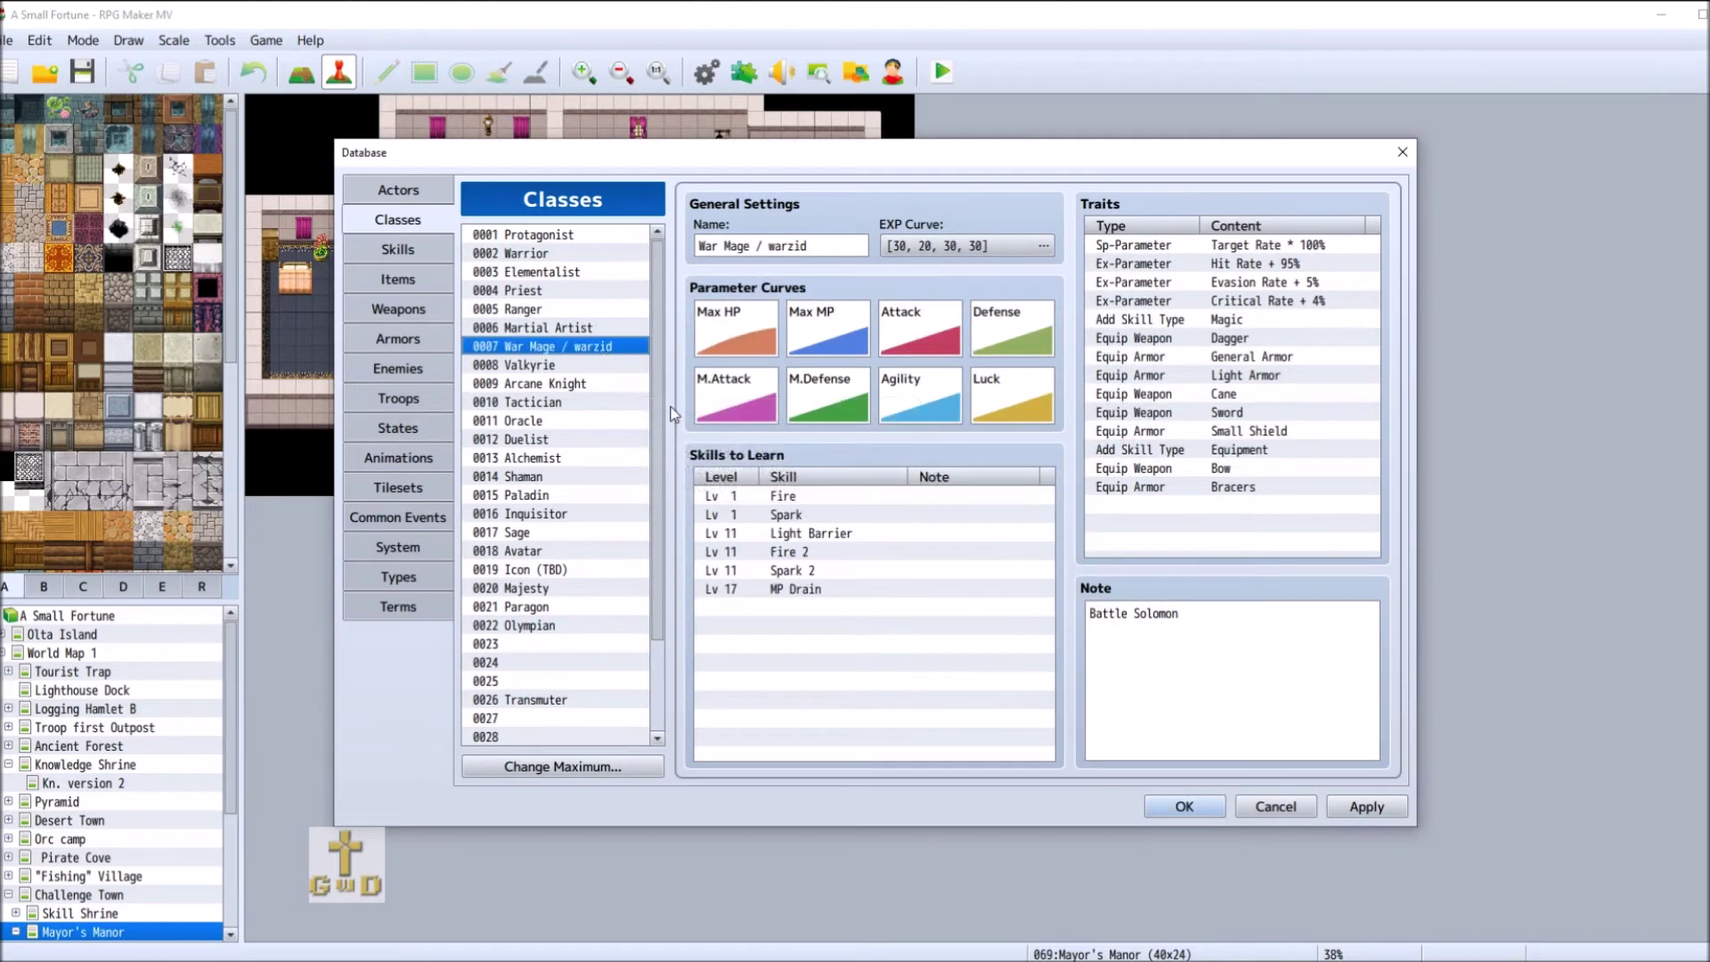
double_click(922, 334)
key("Tab")
type("5")
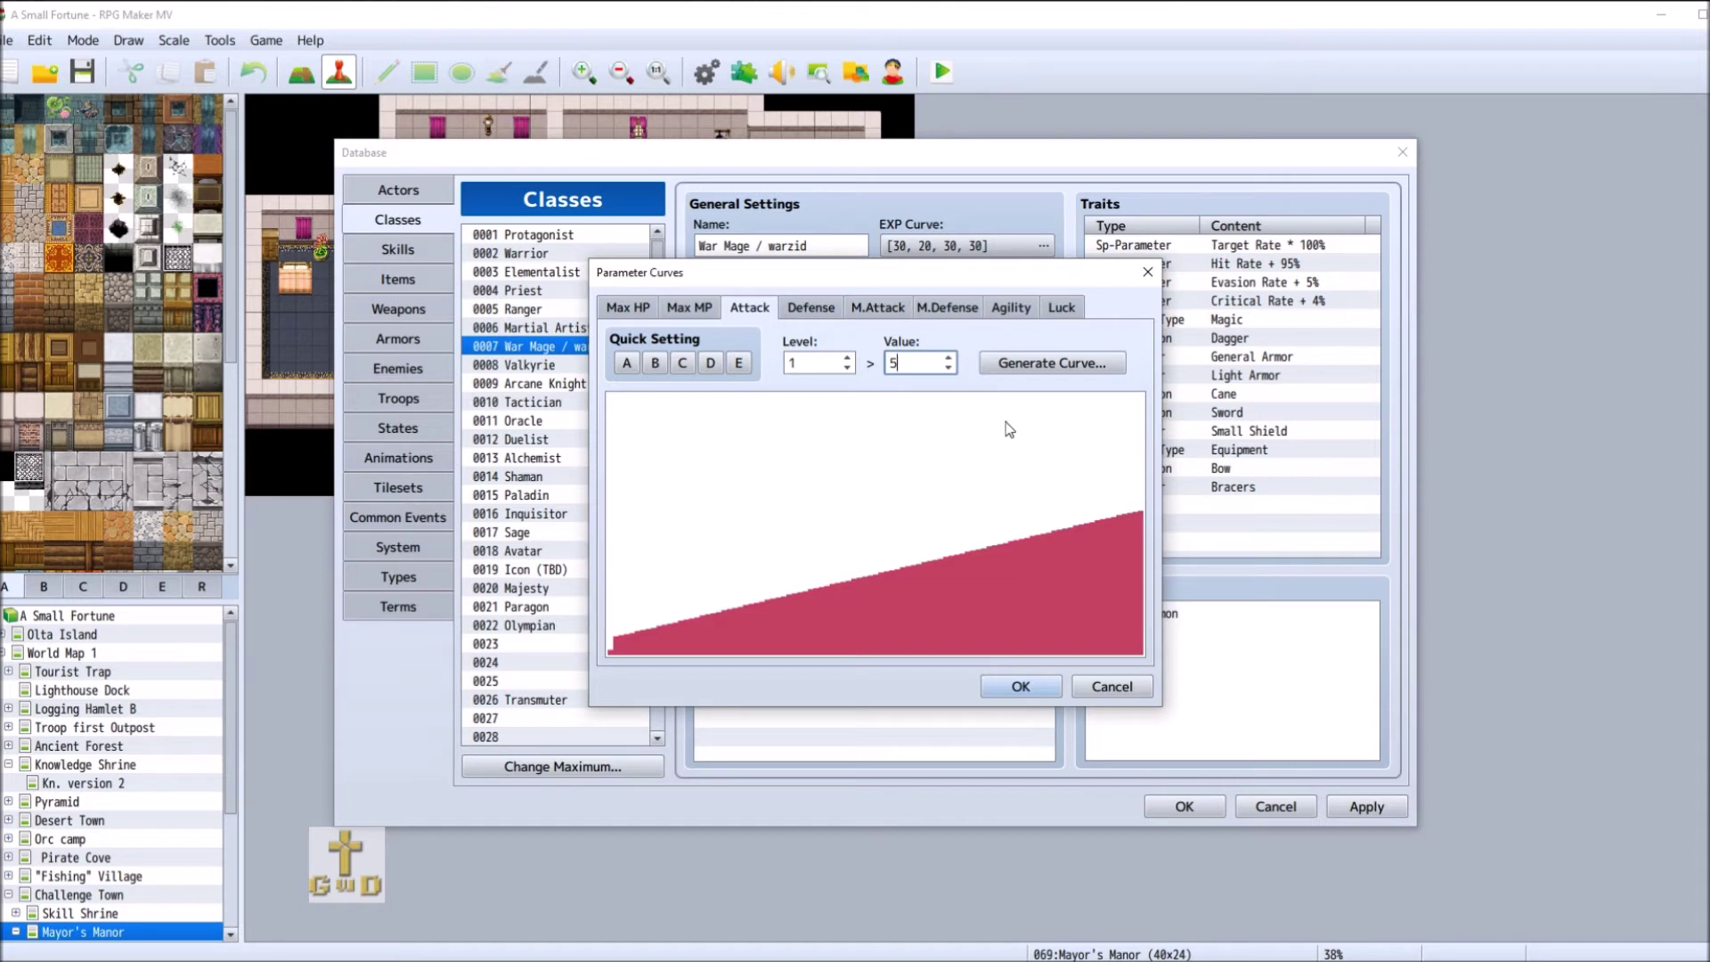
- Set the War Mage / warzid class's level 99 Attack to 200
key("shift+Tab")
type("99")
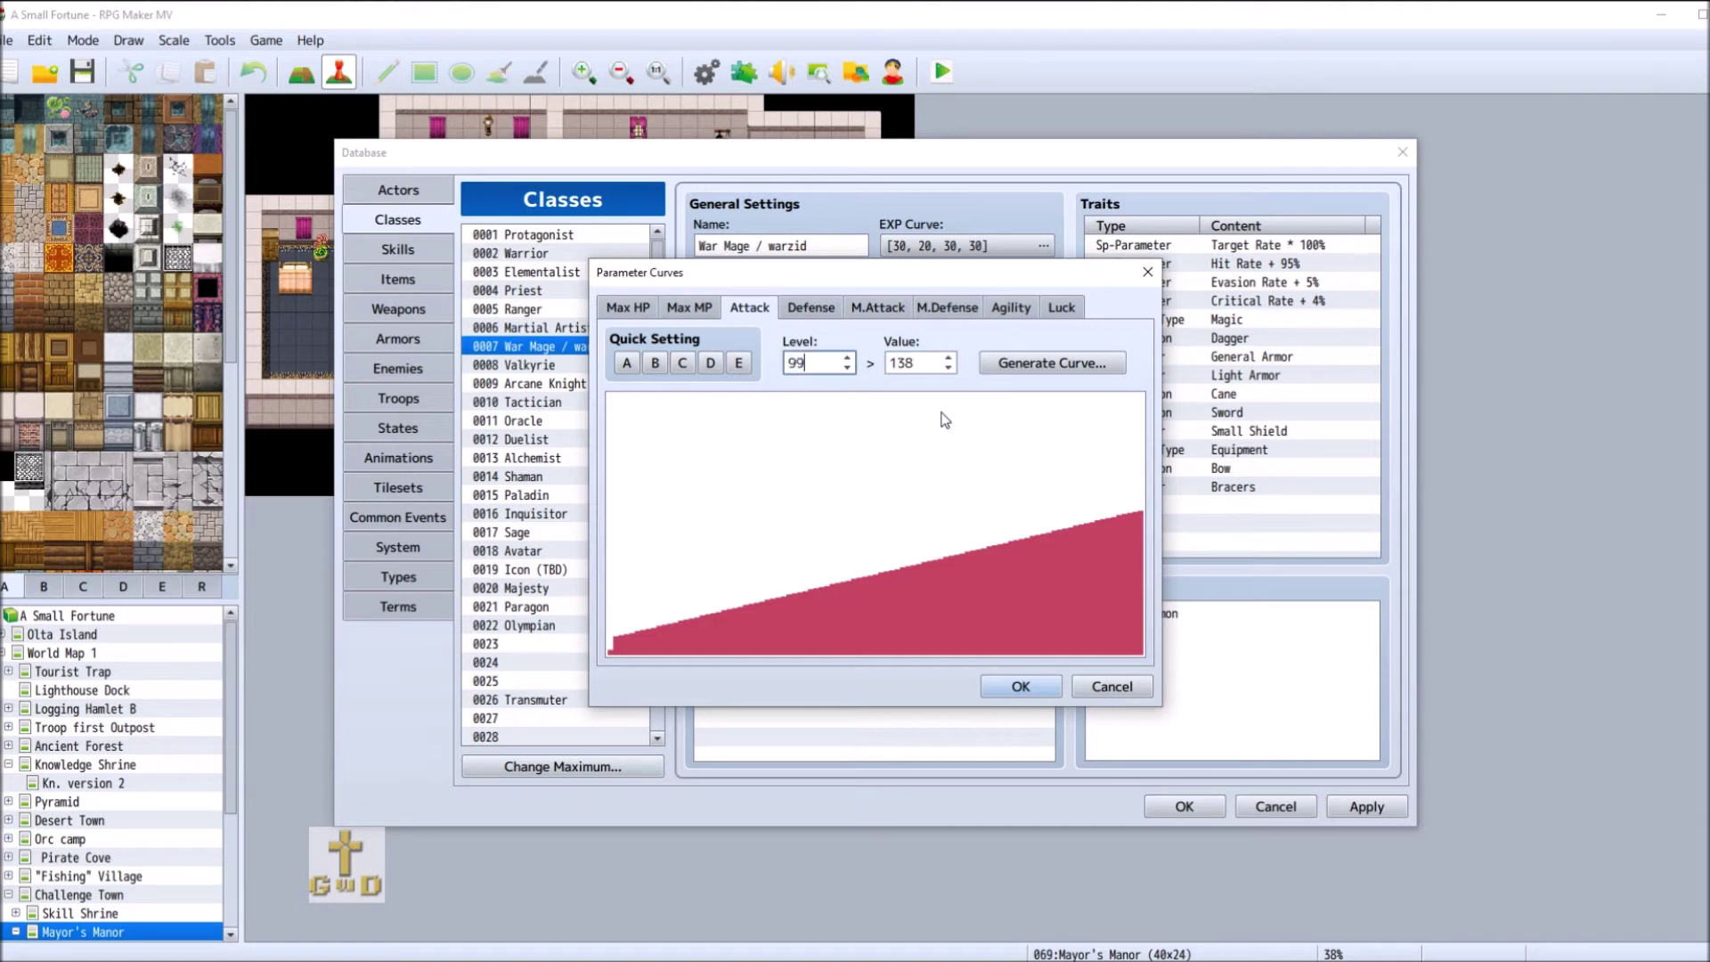
double_click(920, 362)
type("21")
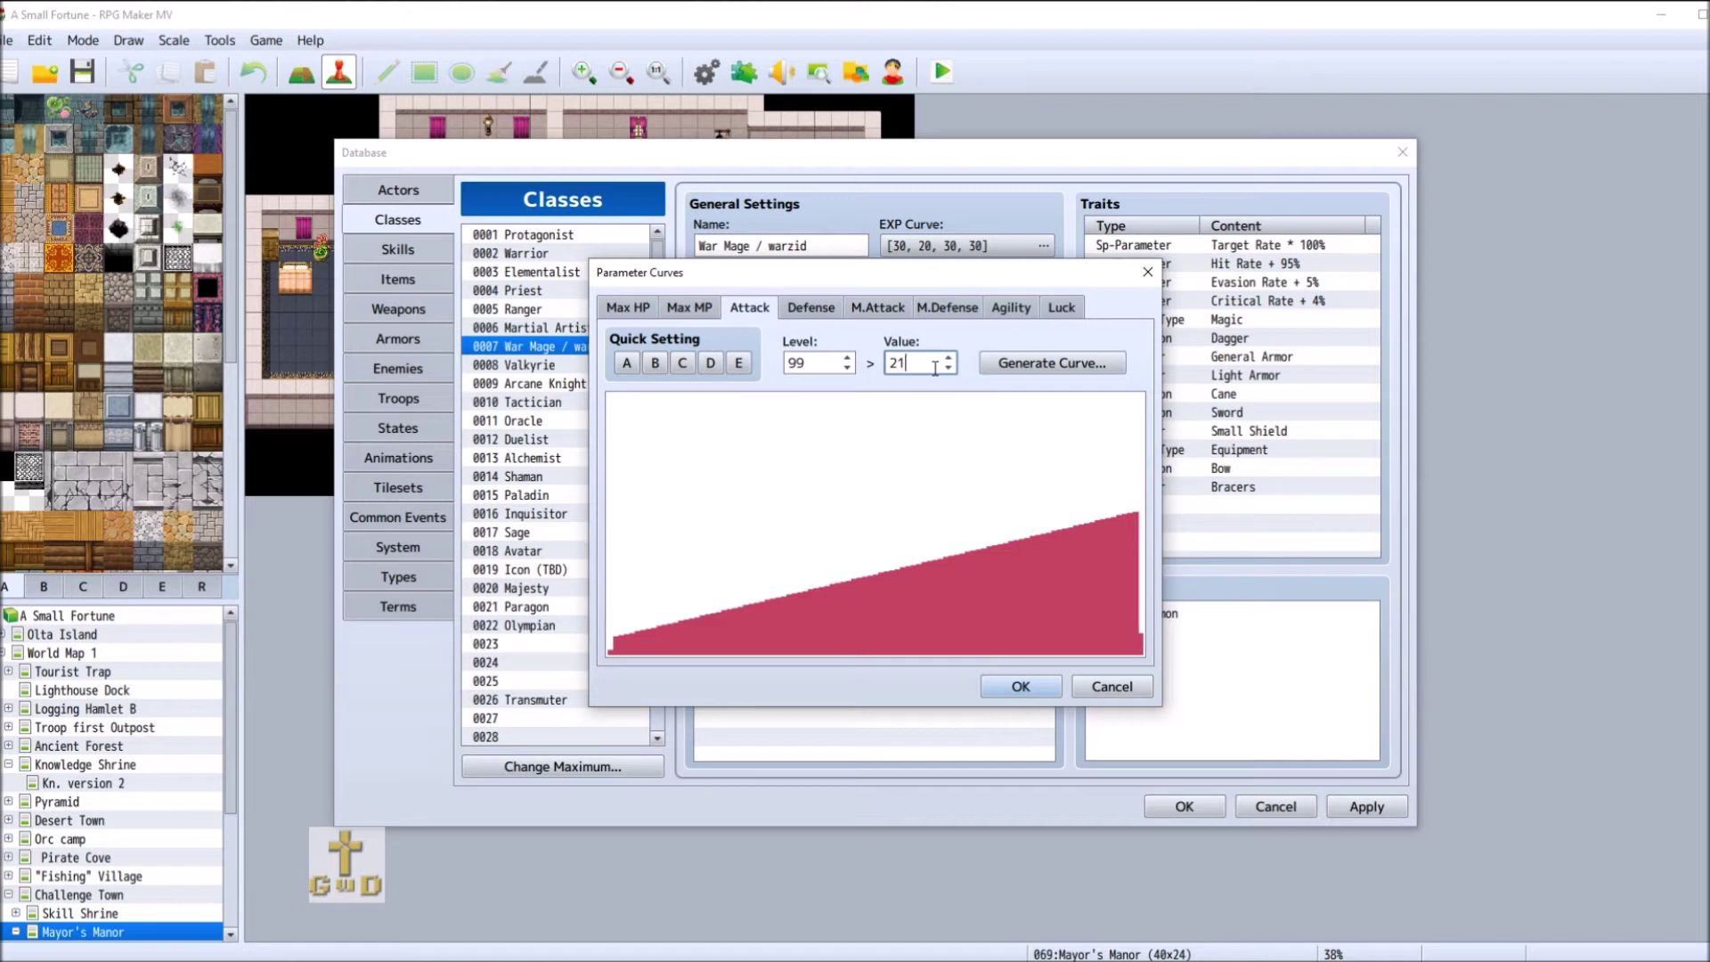
key("BackSpace")
type("00")
- Generate the War Mage / warzid Attack curve from 5 to 200 with growth slightly on the Slow side of Normal
left_click(1062, 371)
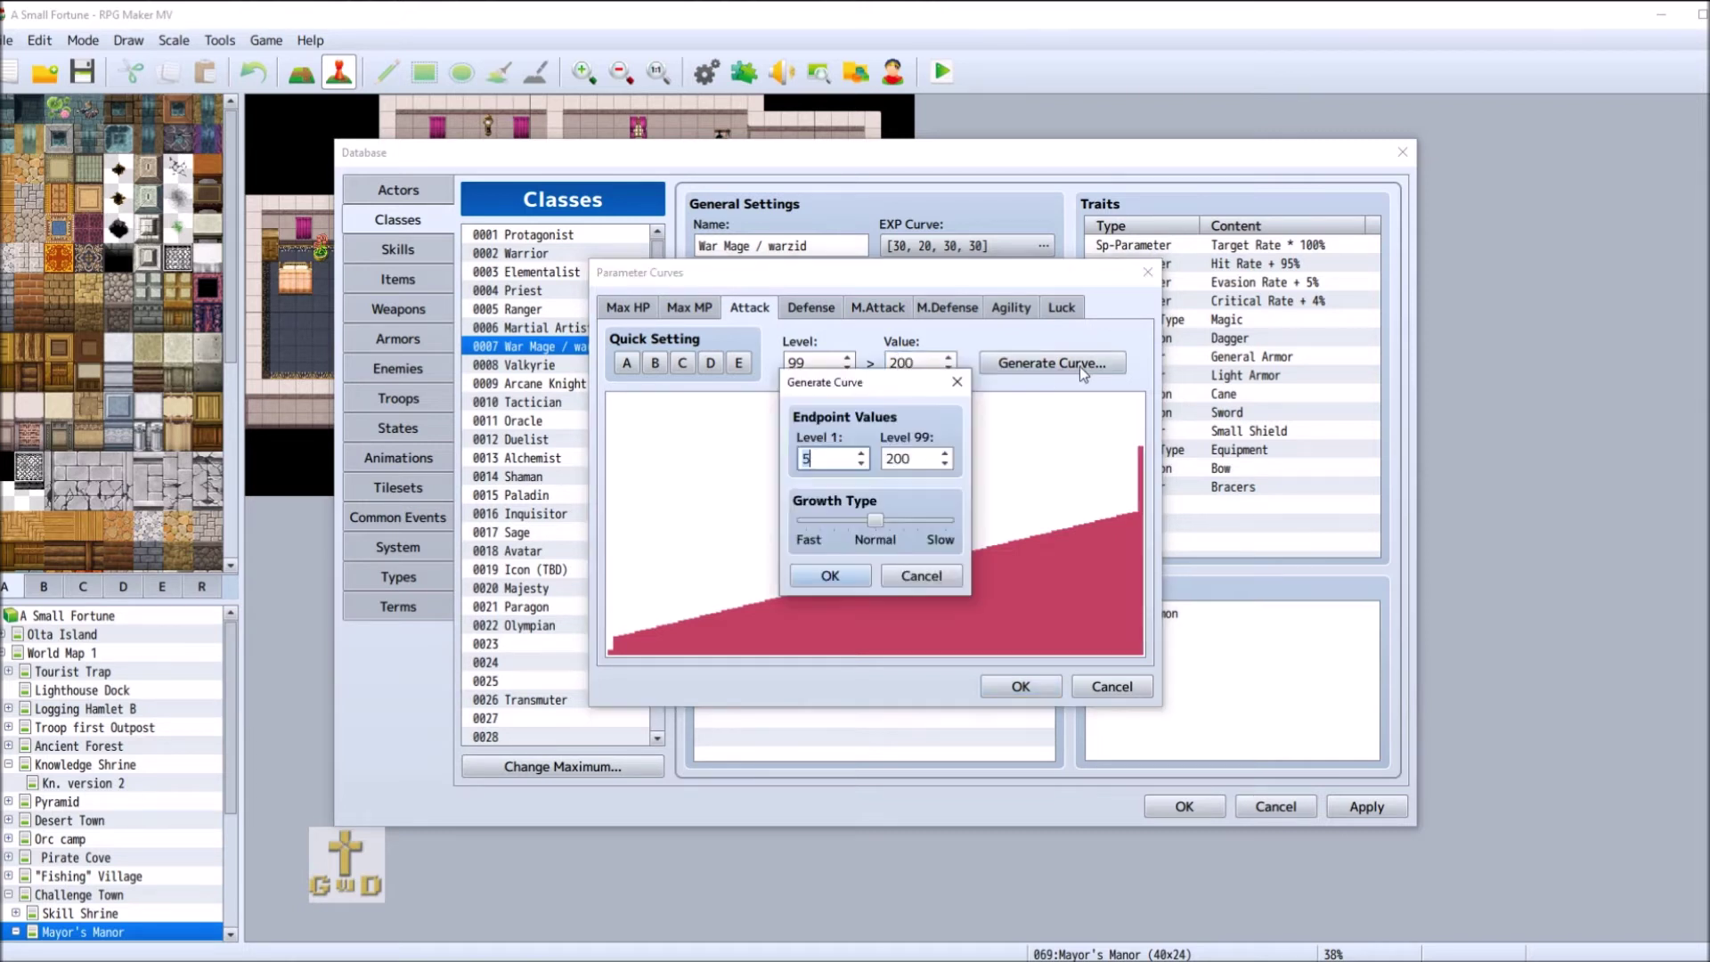
left_click(877, 521)
left_click(827, 577)
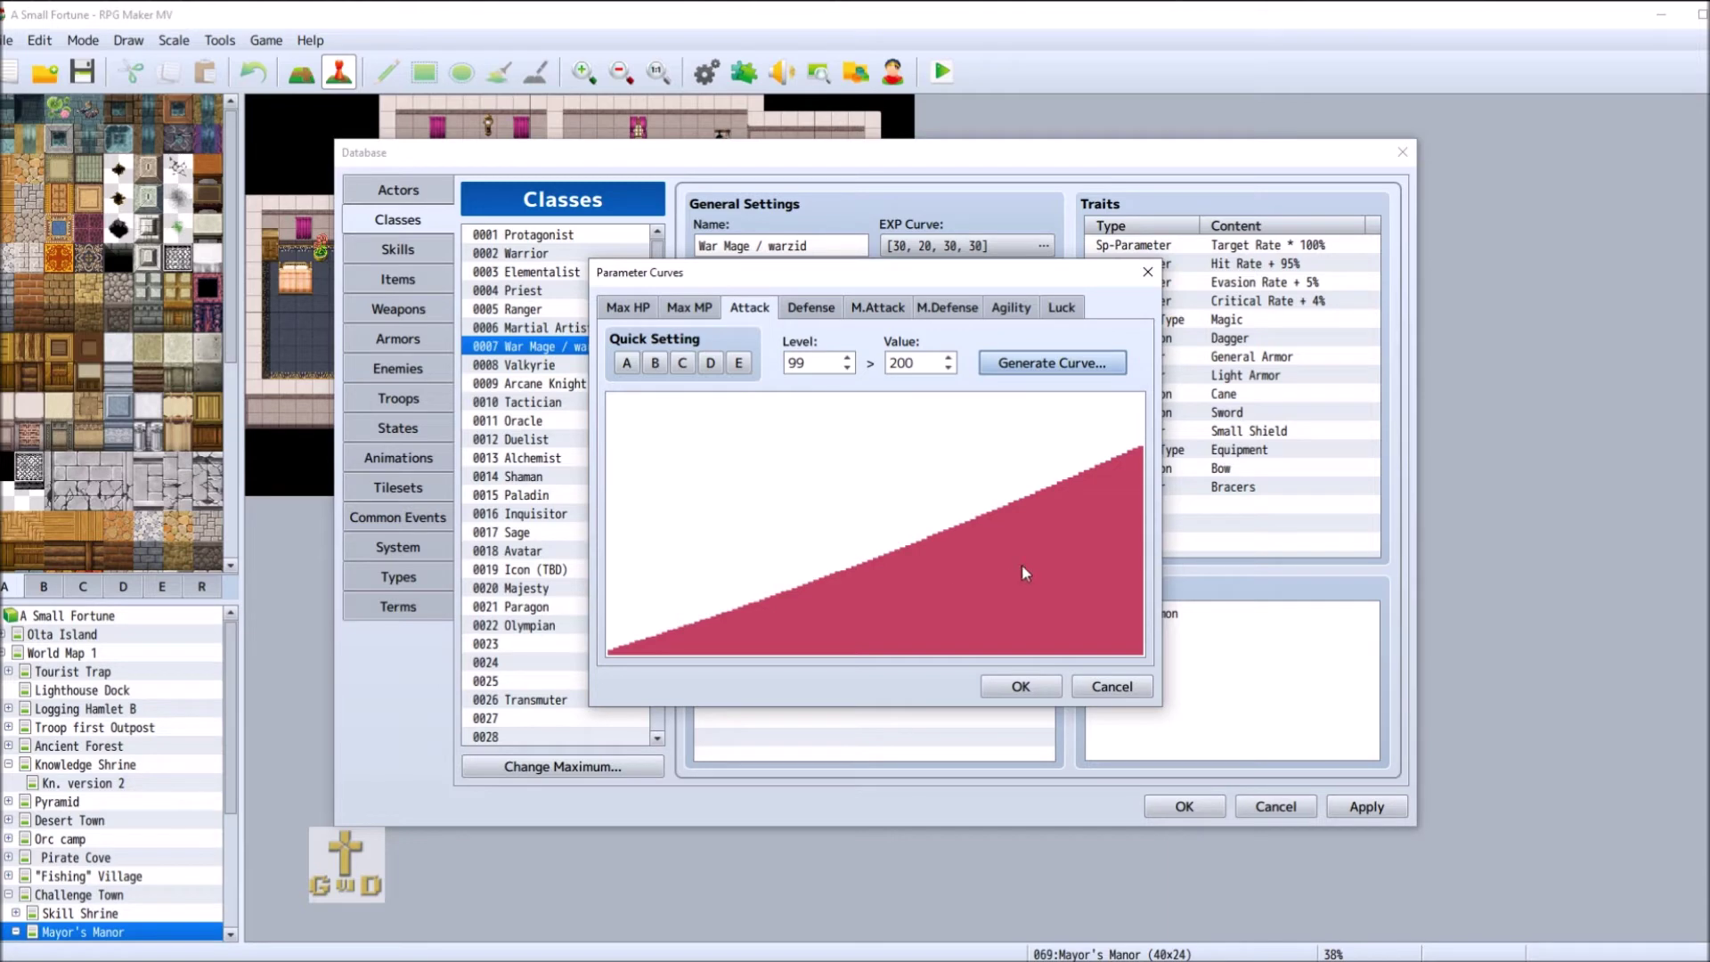
left_click(1021, 688)
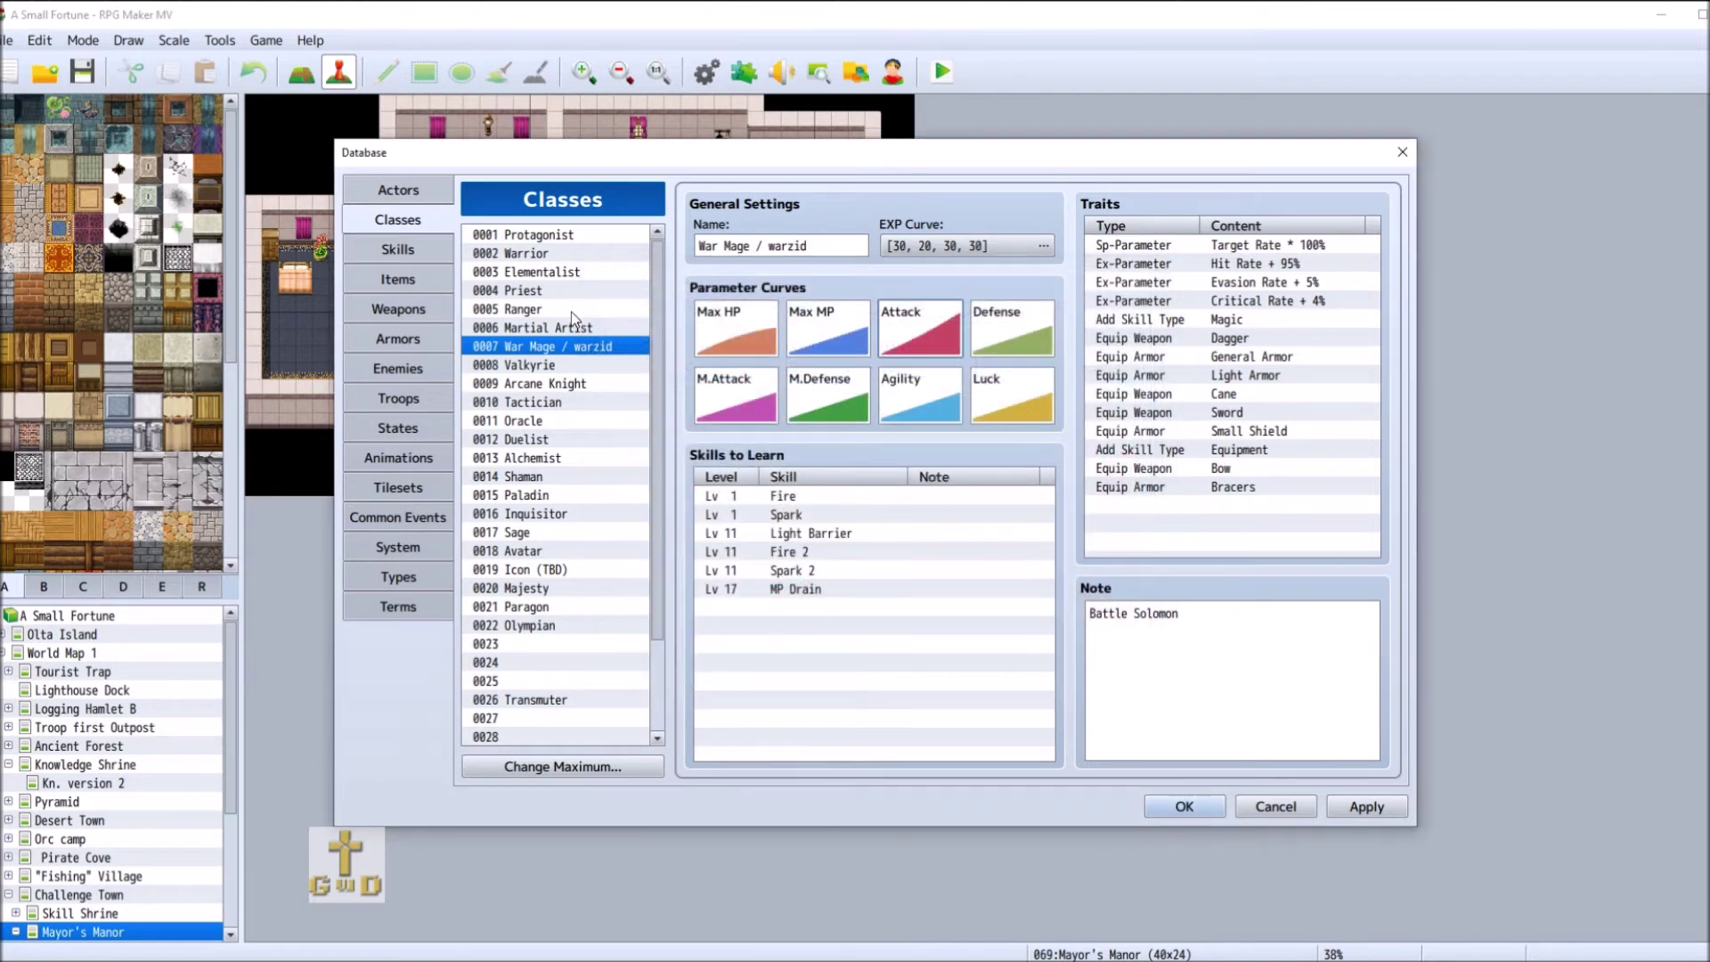
- Check the Warrior's Attack value at level 99 and leave its curve as it is
left_click(601, 257)
double_click(899, 339)
left_click(822, 361)
key("BackSpace")
type("99")
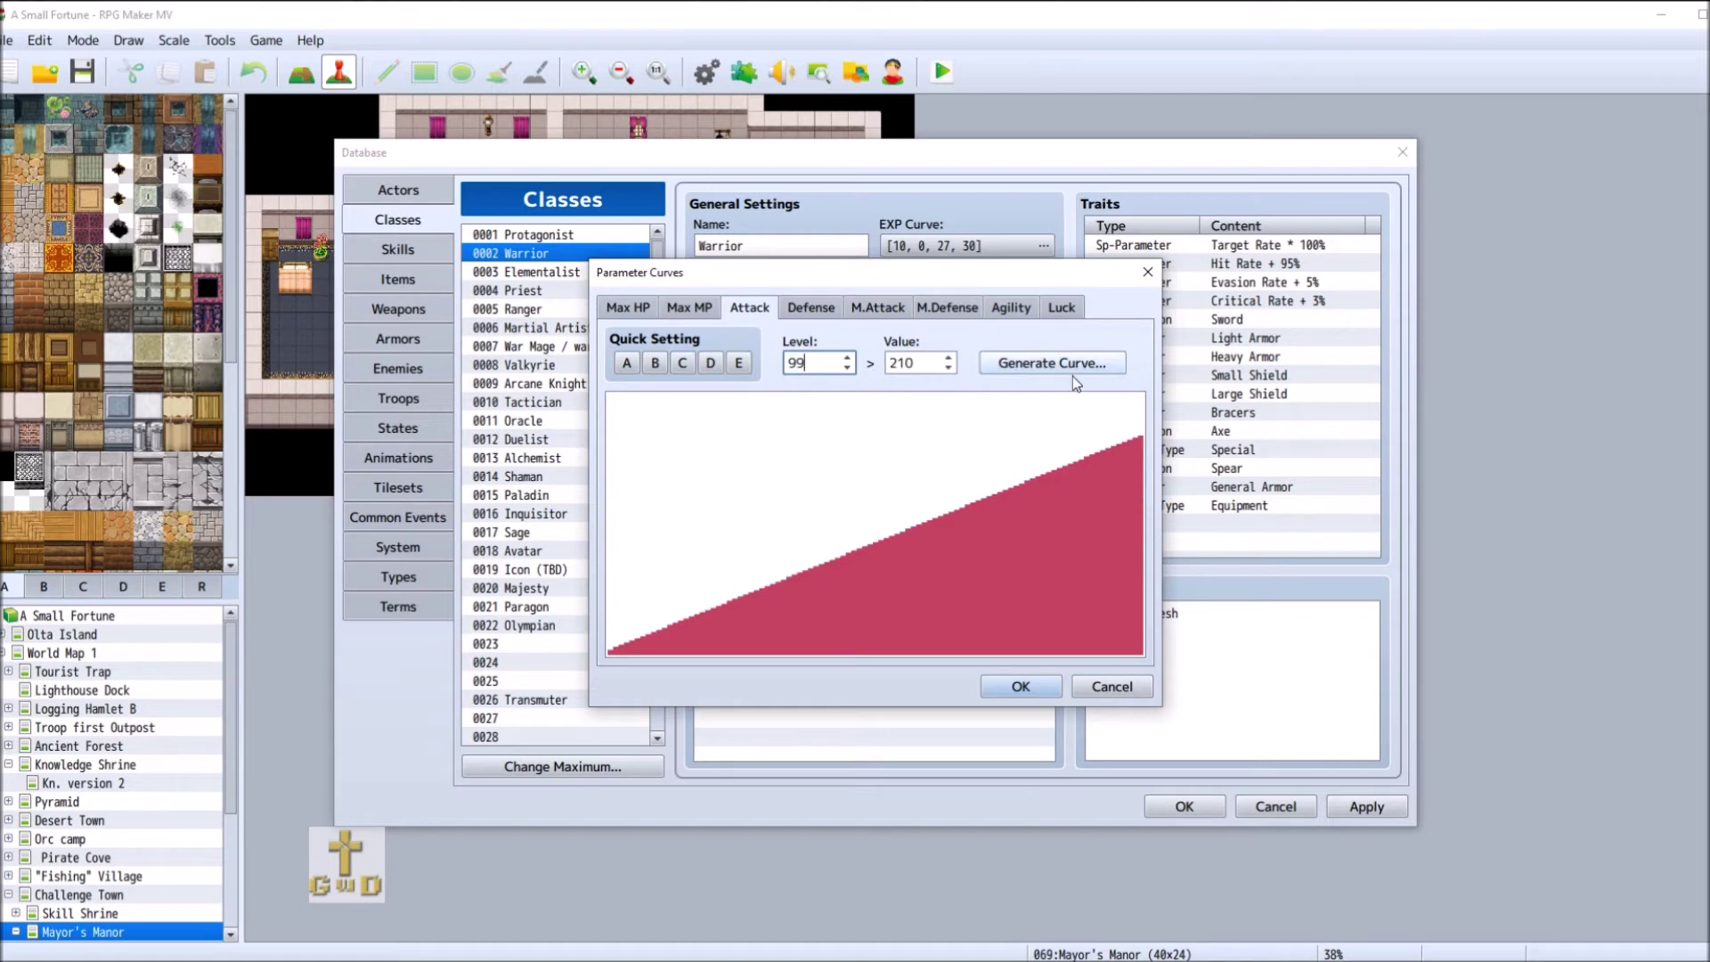
left_click(1113, 687)
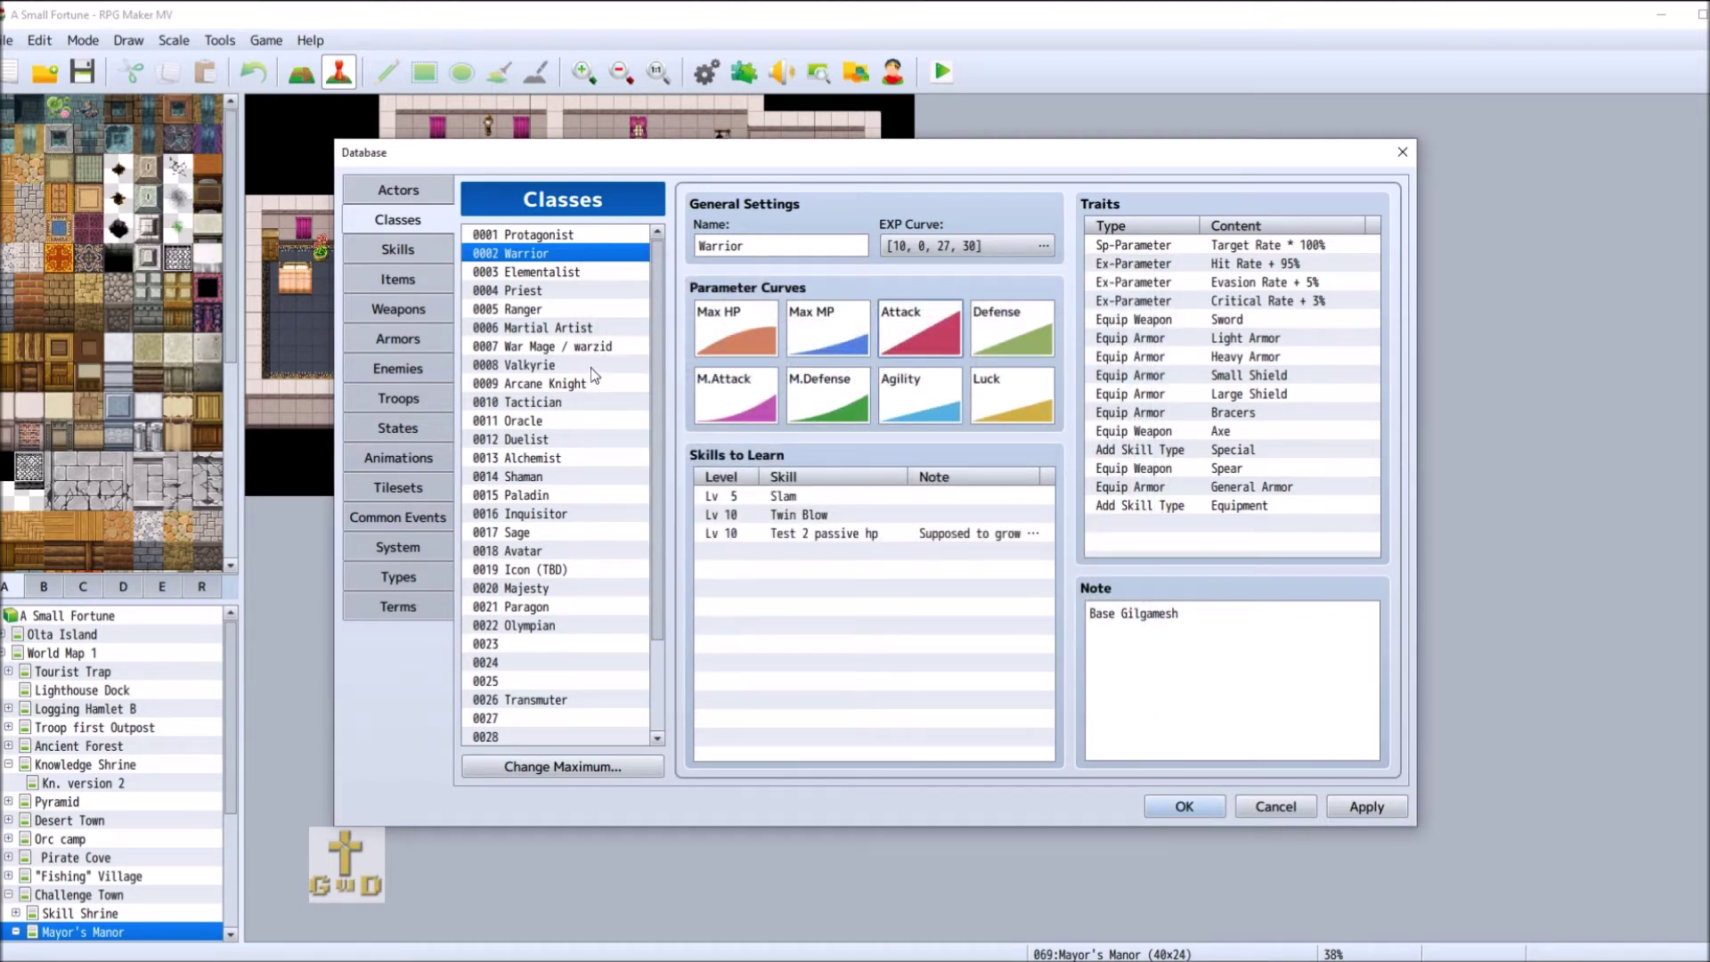
- Set the Valkyrie's level 1 Attack to 5
left_click(591, 366)
double_click(908, 328)
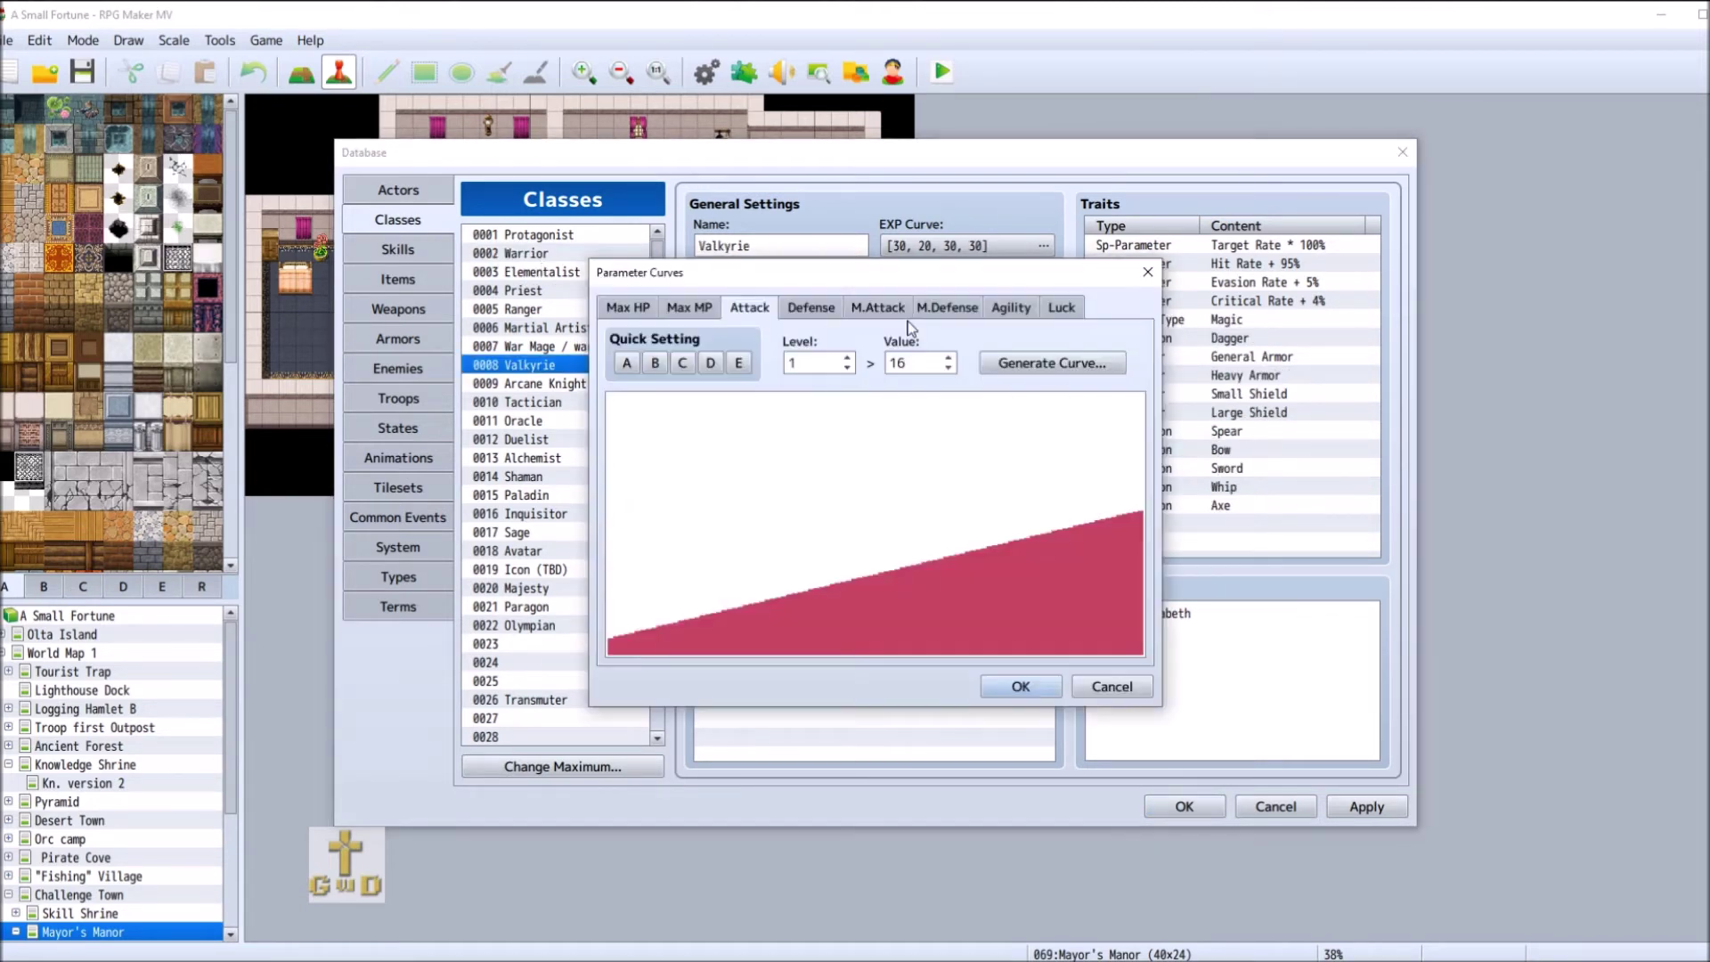
double_click(912, 366)
type("5")
- Set the Valkyrie's level 99 Attack to 210 and start generating the Attack curve between 5 and 210
double_click(816, 359)
type("99")
double_click(937, 365)
type("2")
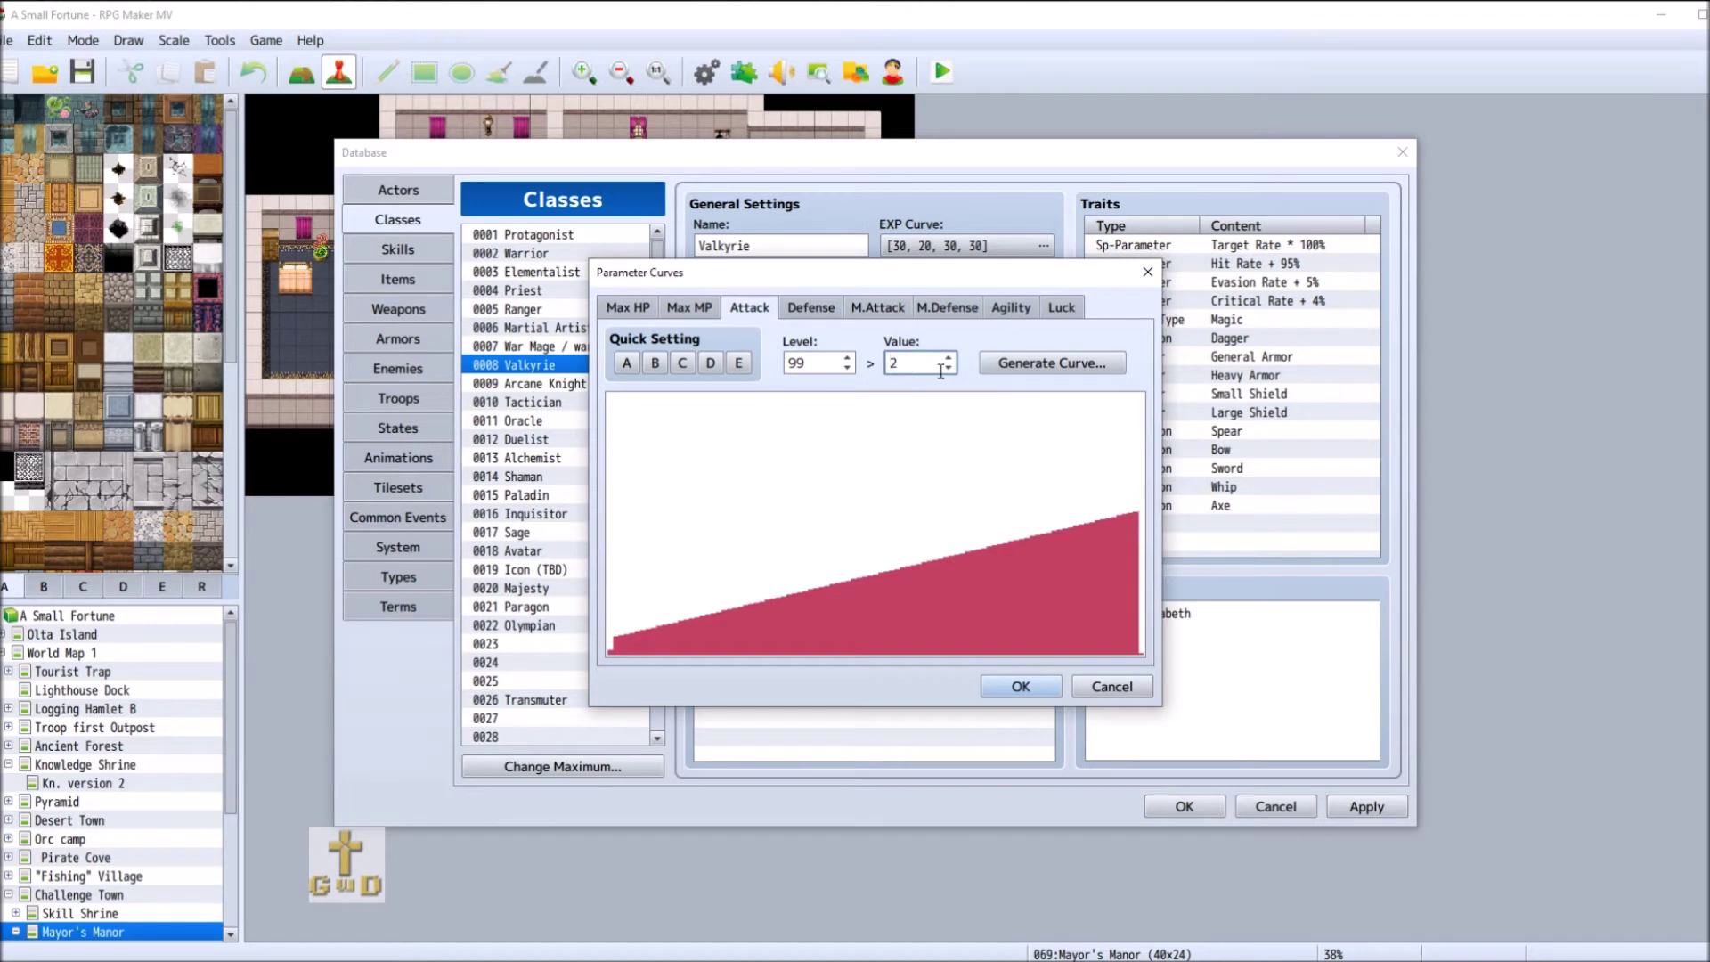
type("10")
left_click(999, 376)
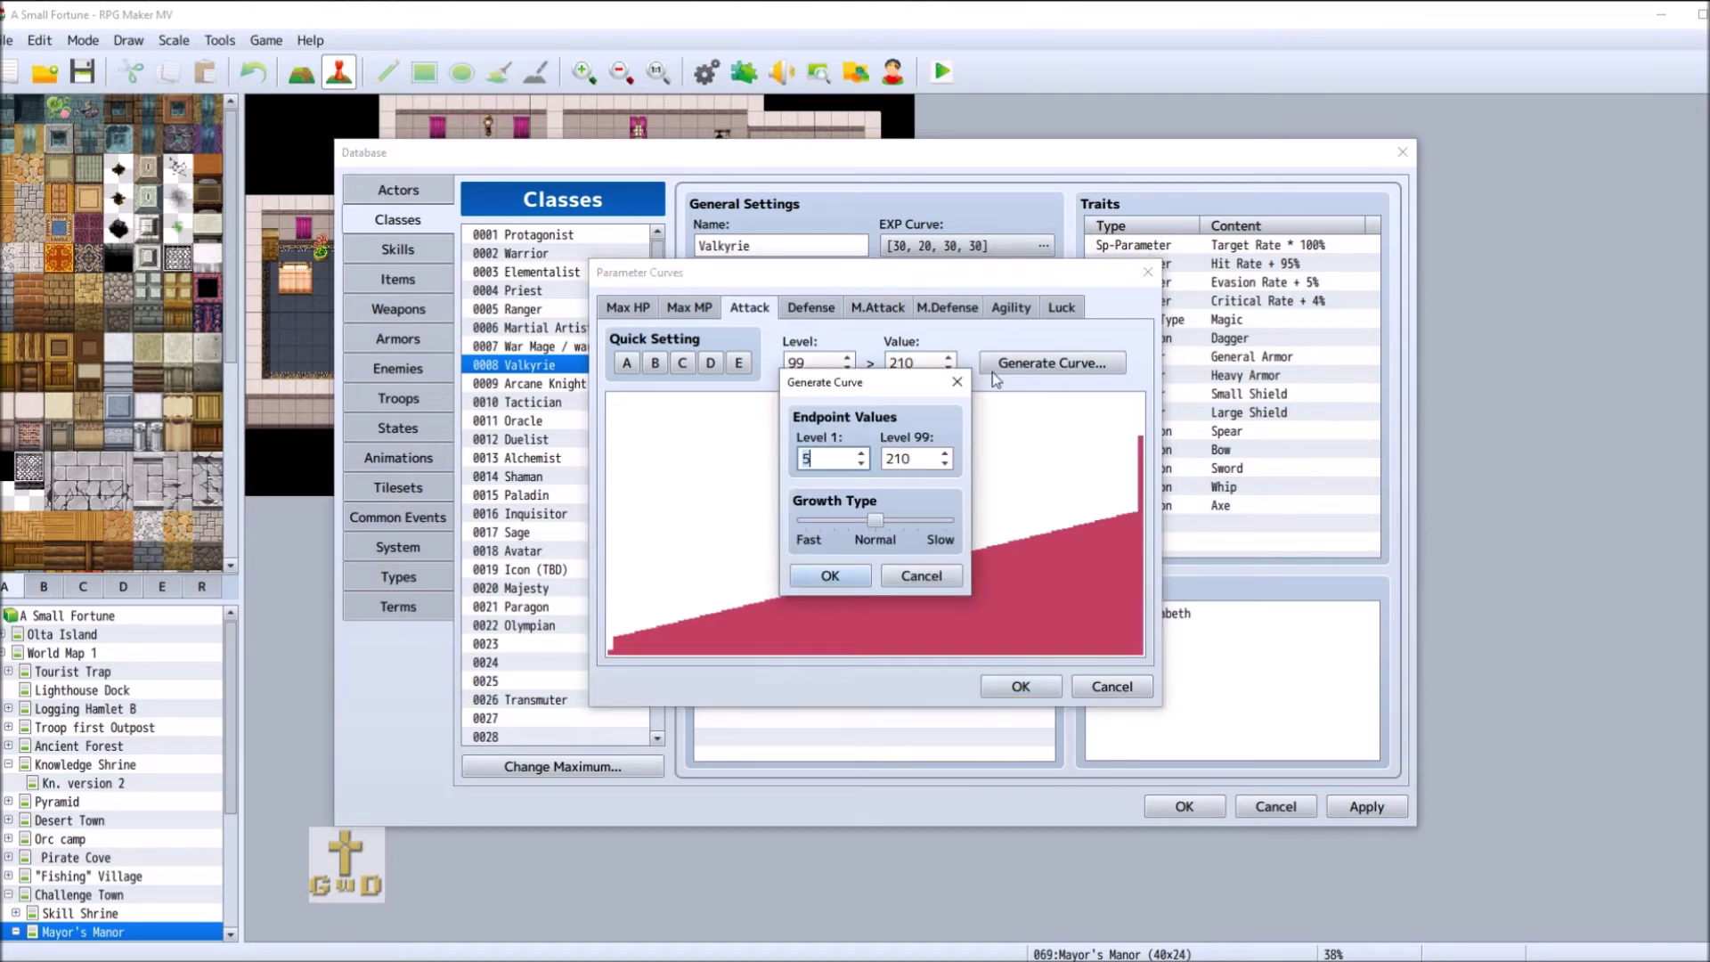
- Generate the Valkyrie's Attack curve from 5 at level 1 to 210 at level 99 with normal growth
left_click(813, 579)
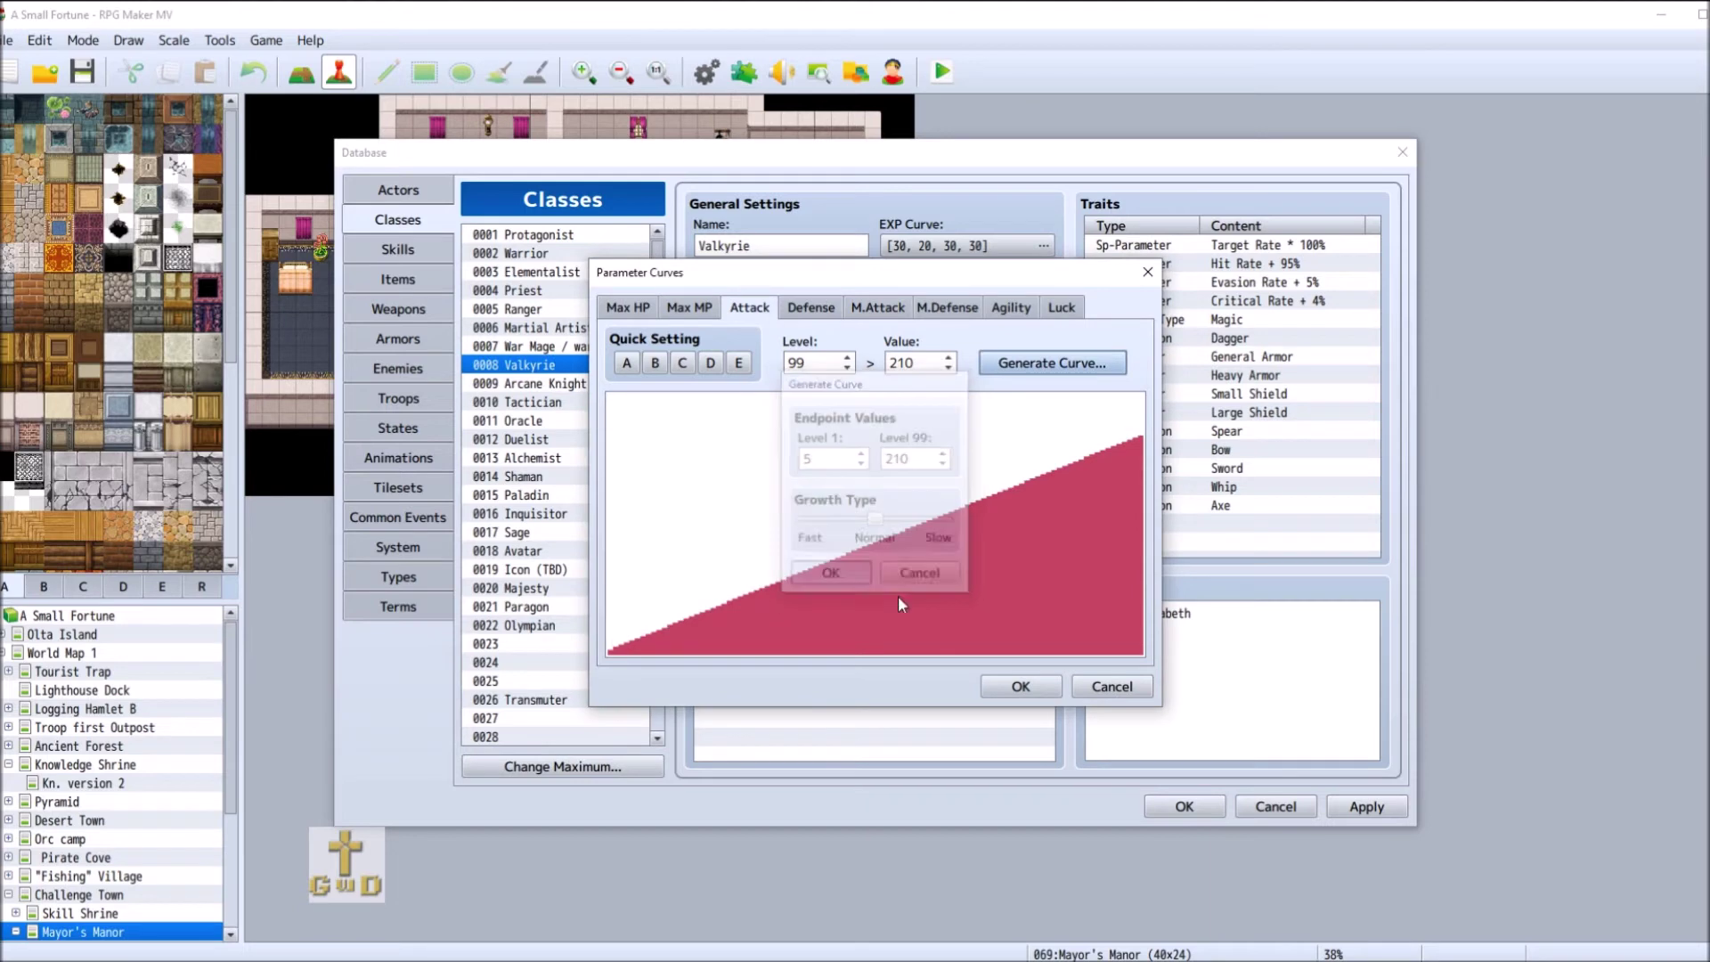
left_click(1015, 686)
- Check the Warrior class's Attack curve and its Defense value at level 99
left_click(625, 236)
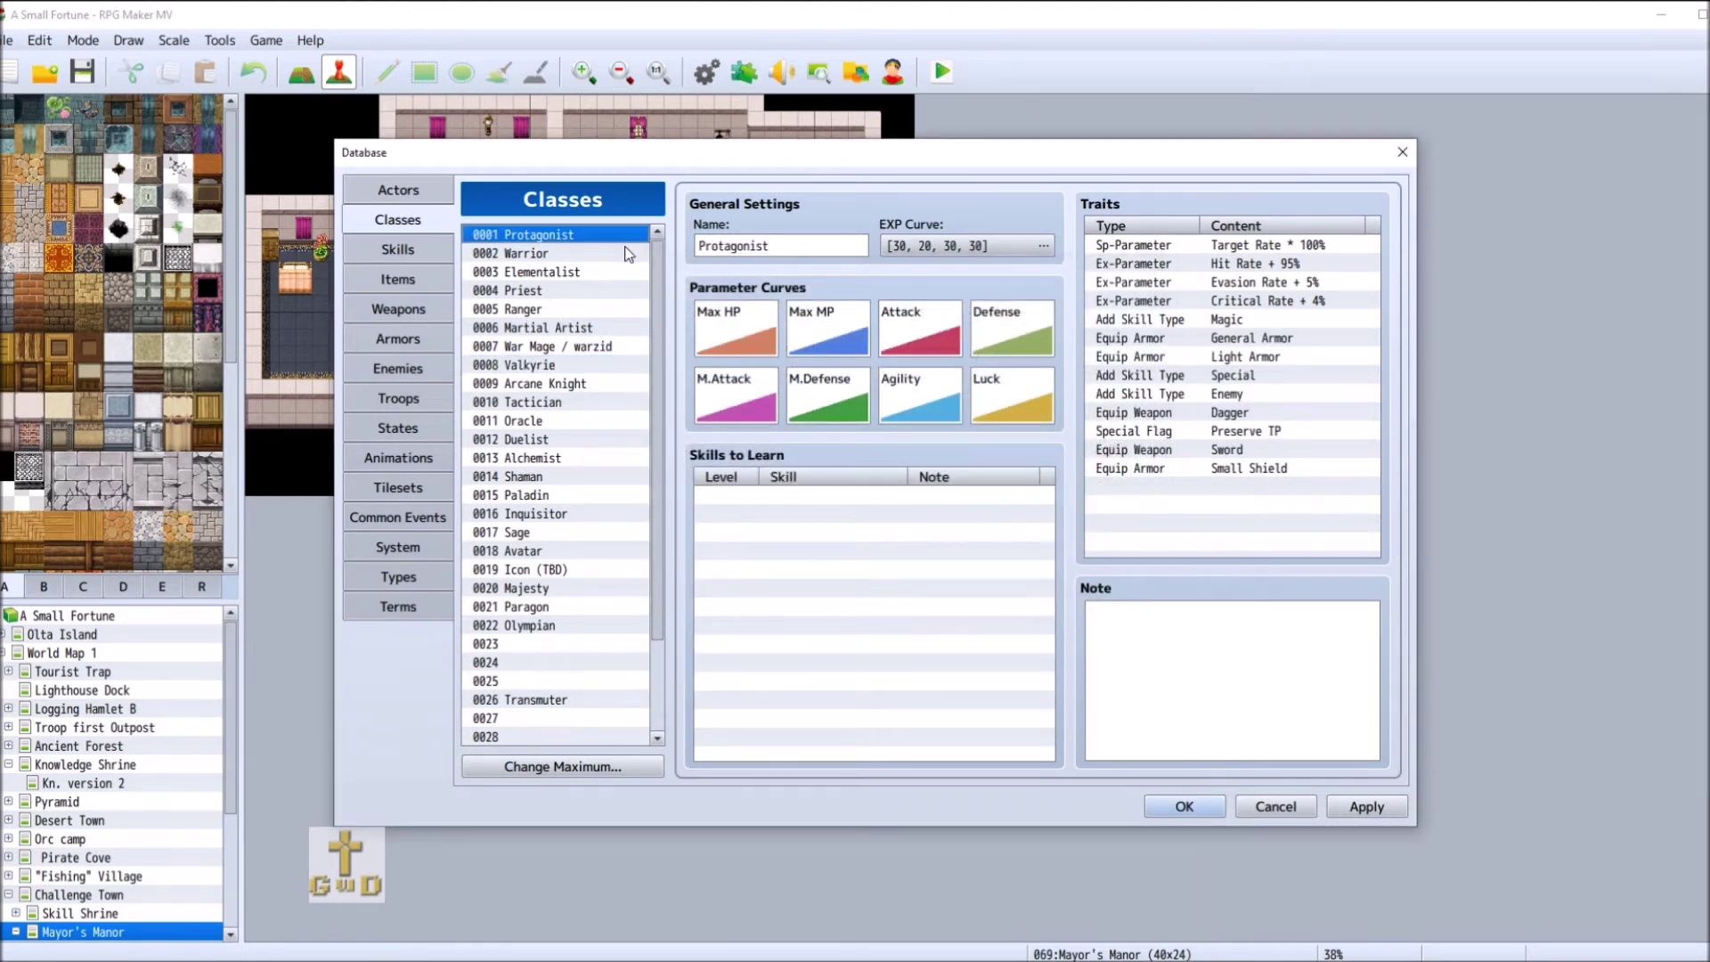
left_click(628, 254)
double_click(893, 349)
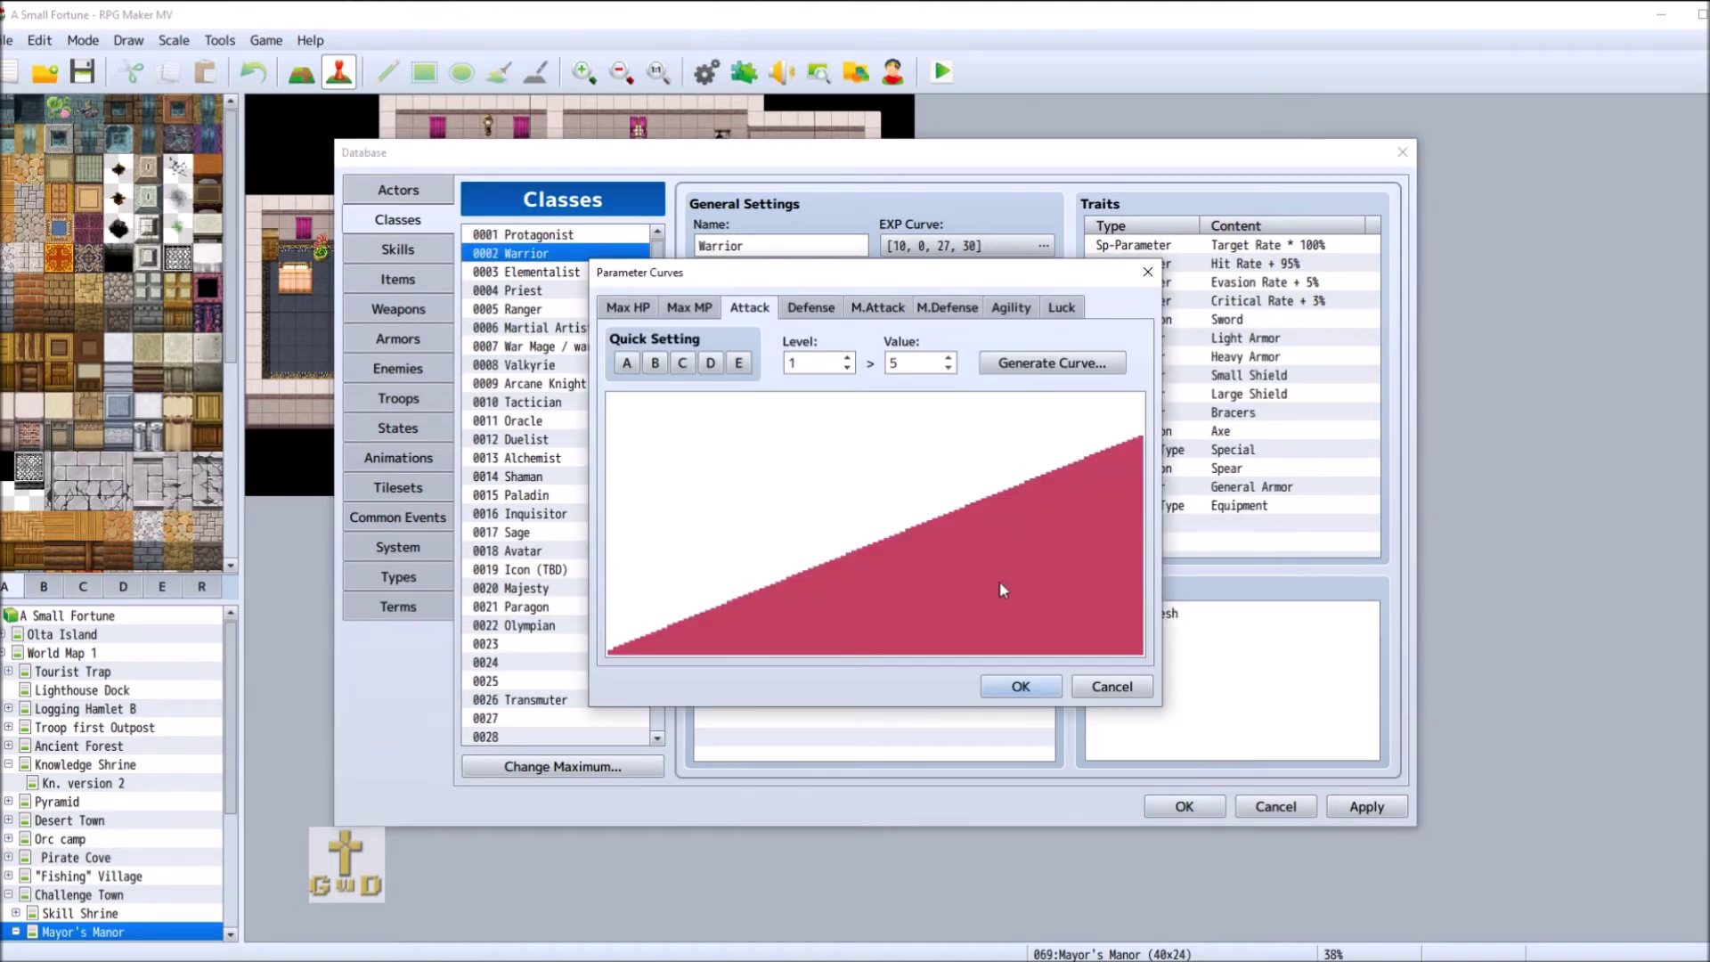
left_click(1112, 687)
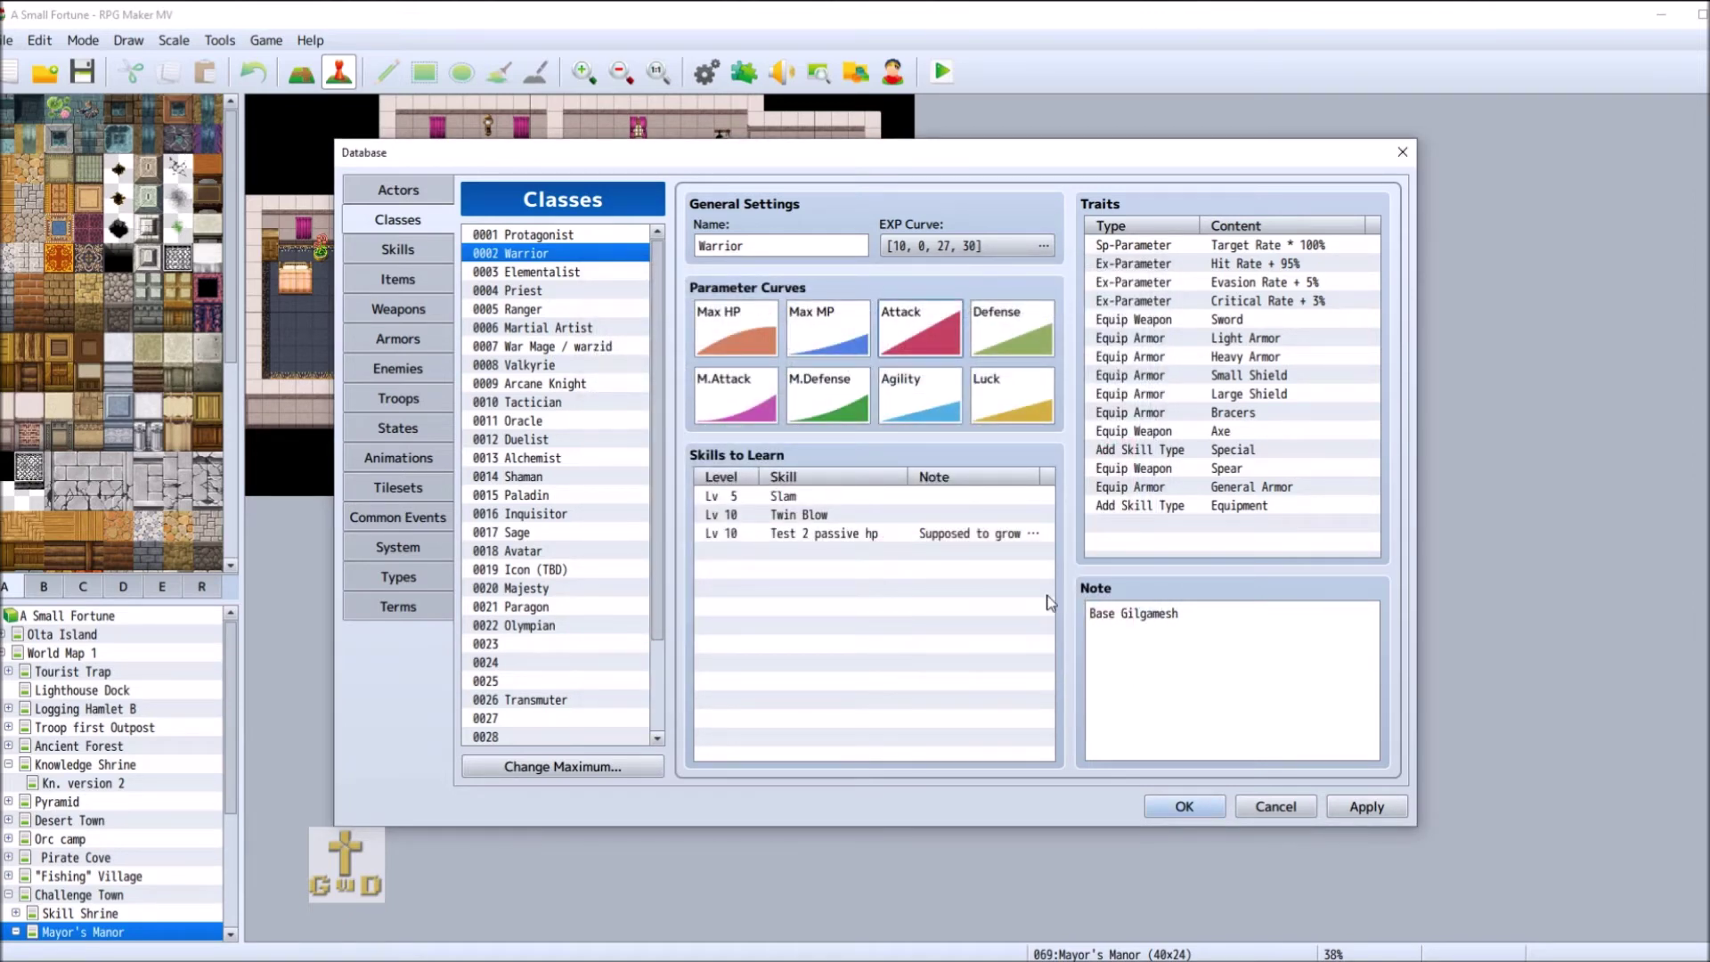
double_click(1013, 314)
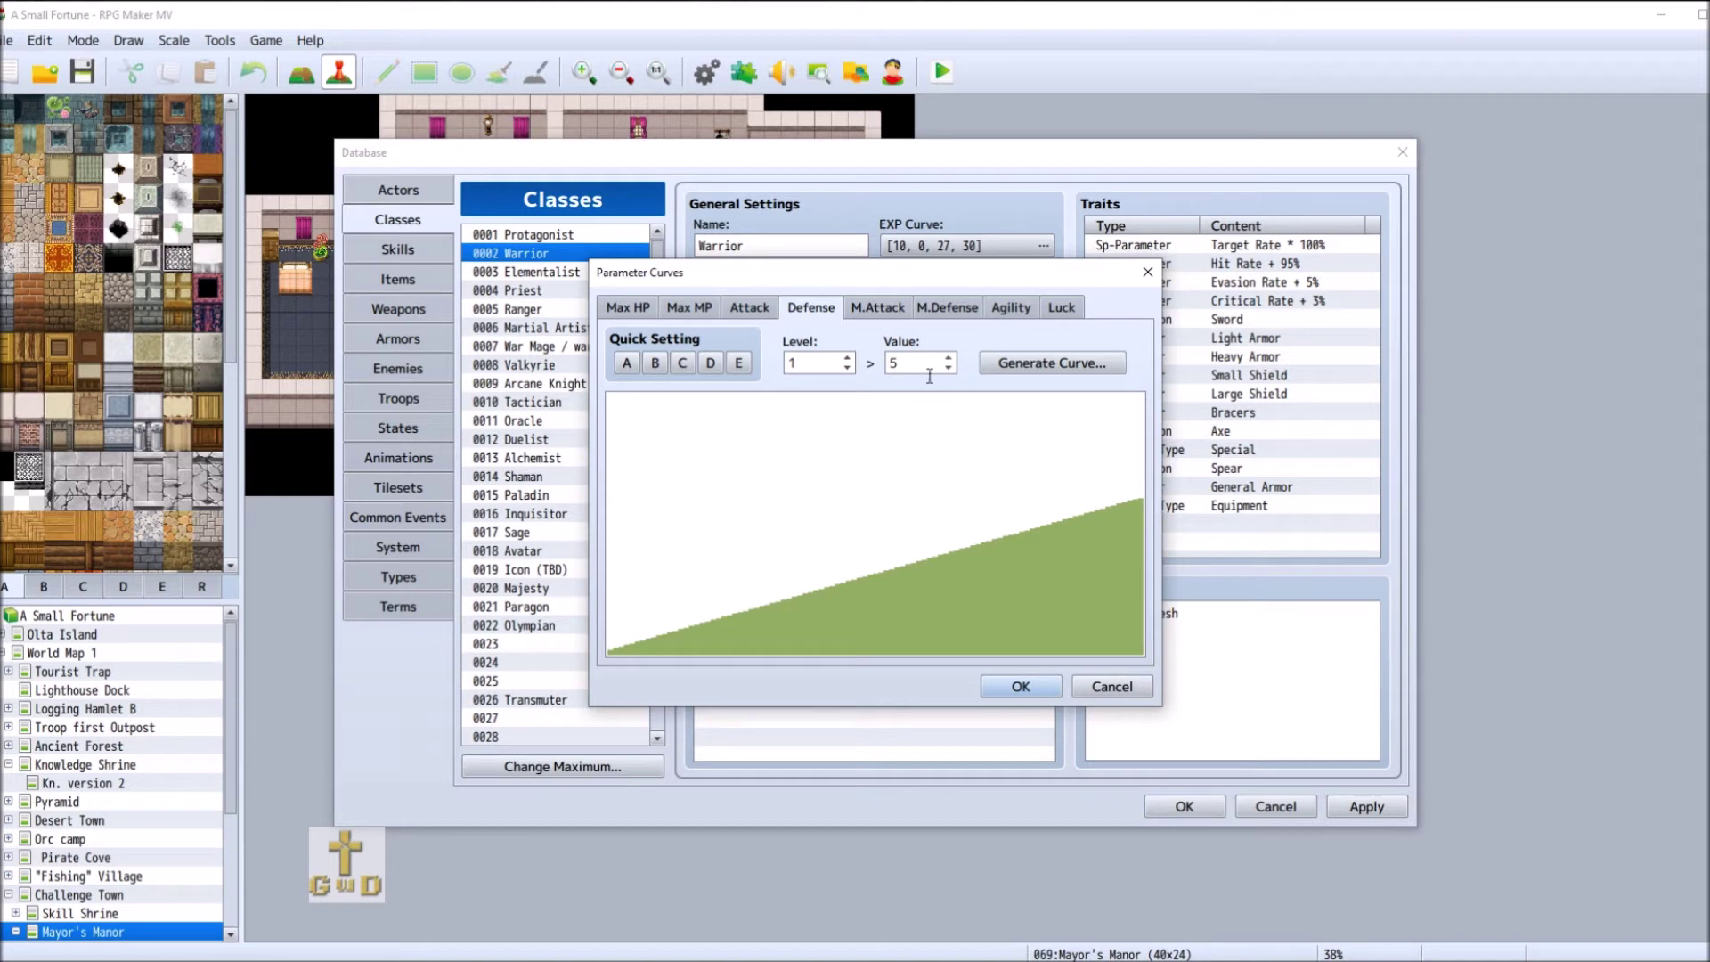
left_click(825, 361)
key("BackSpace")
type("99")
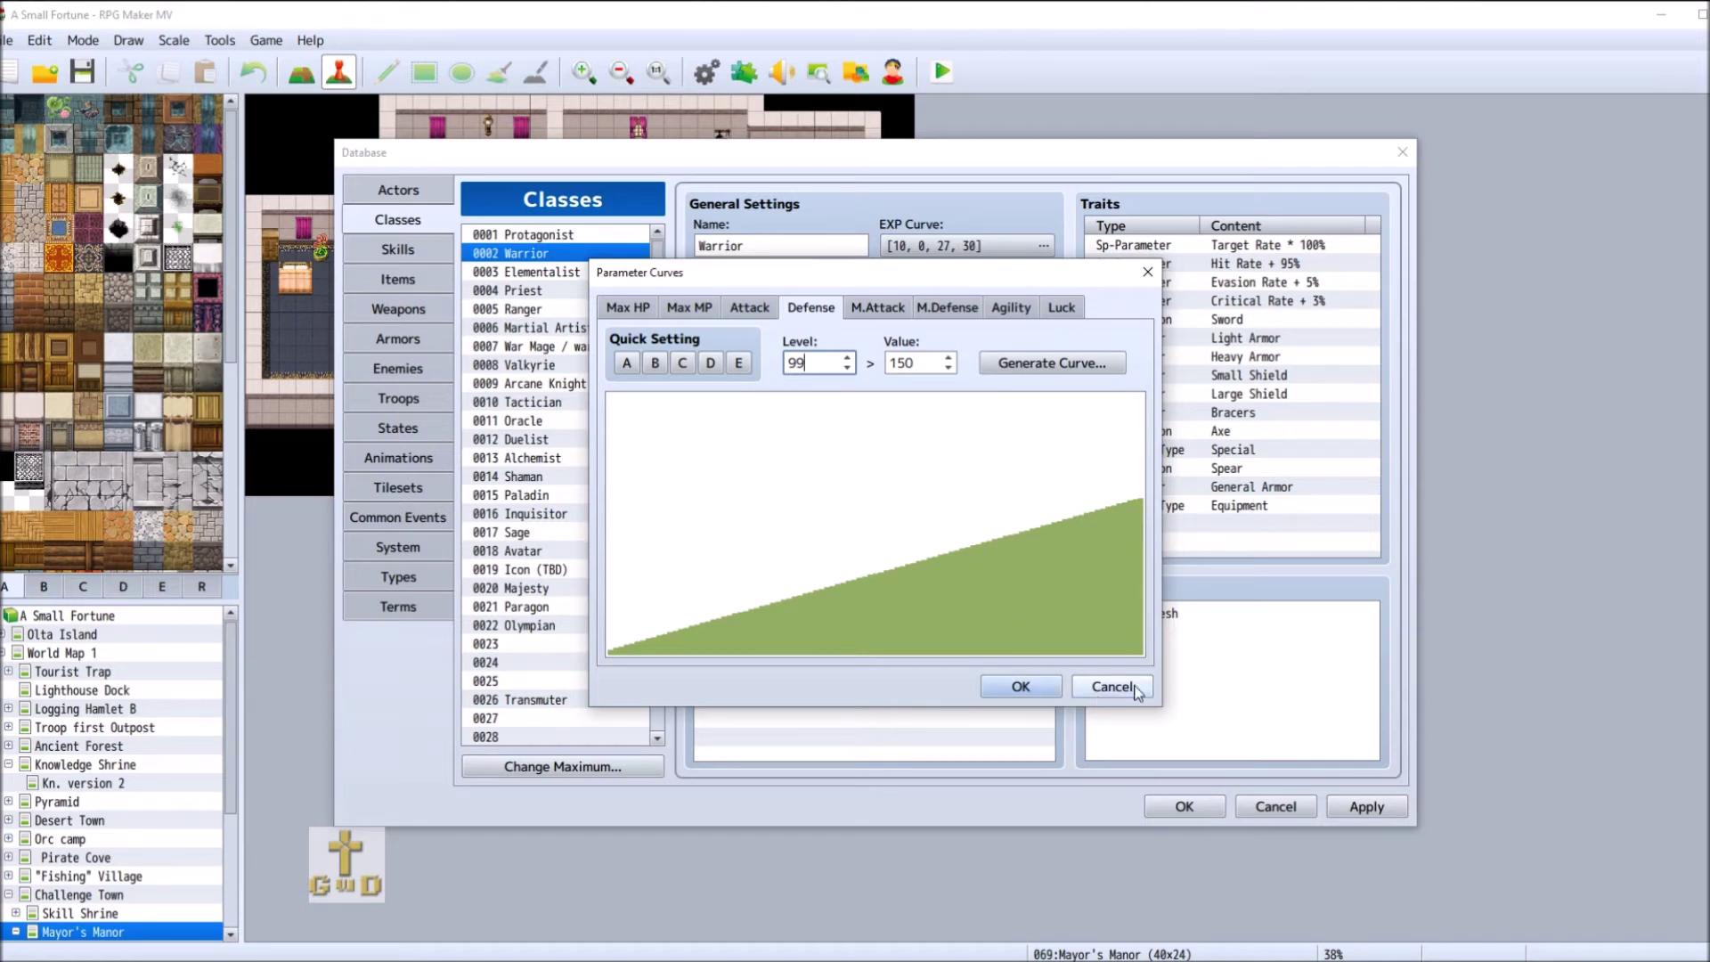
left_click(1020, 686)
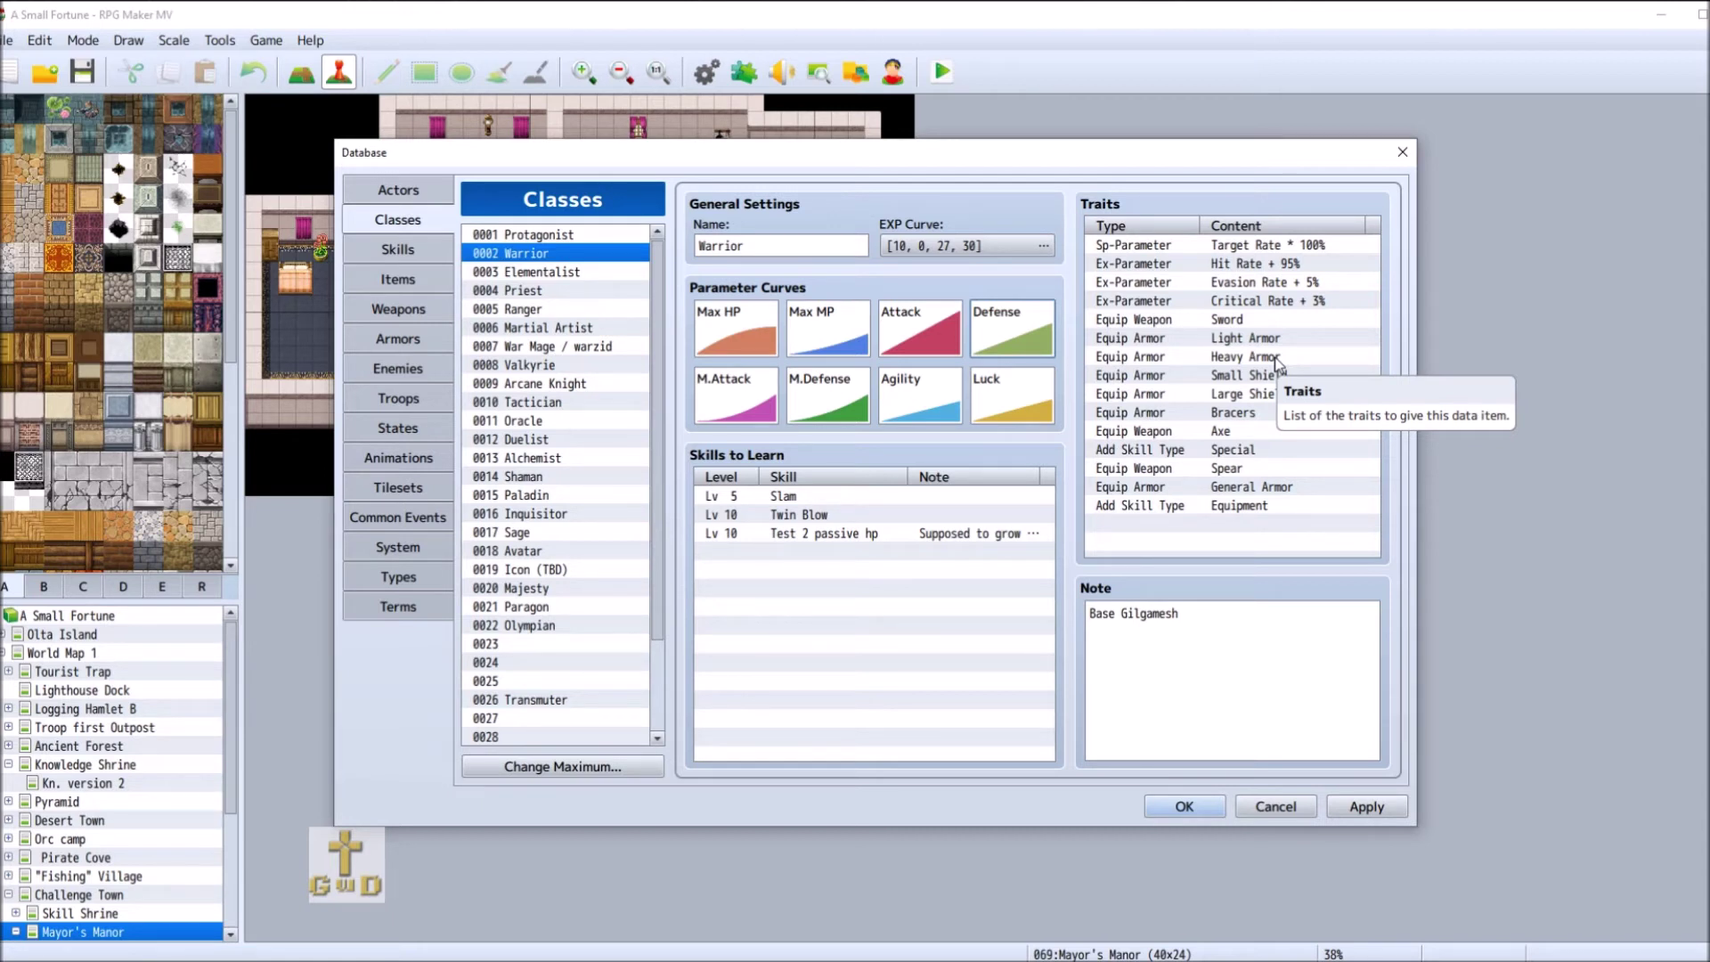
- Apply the class changes and close the database
left_click(1389, 813)
left_click(1185, 808)
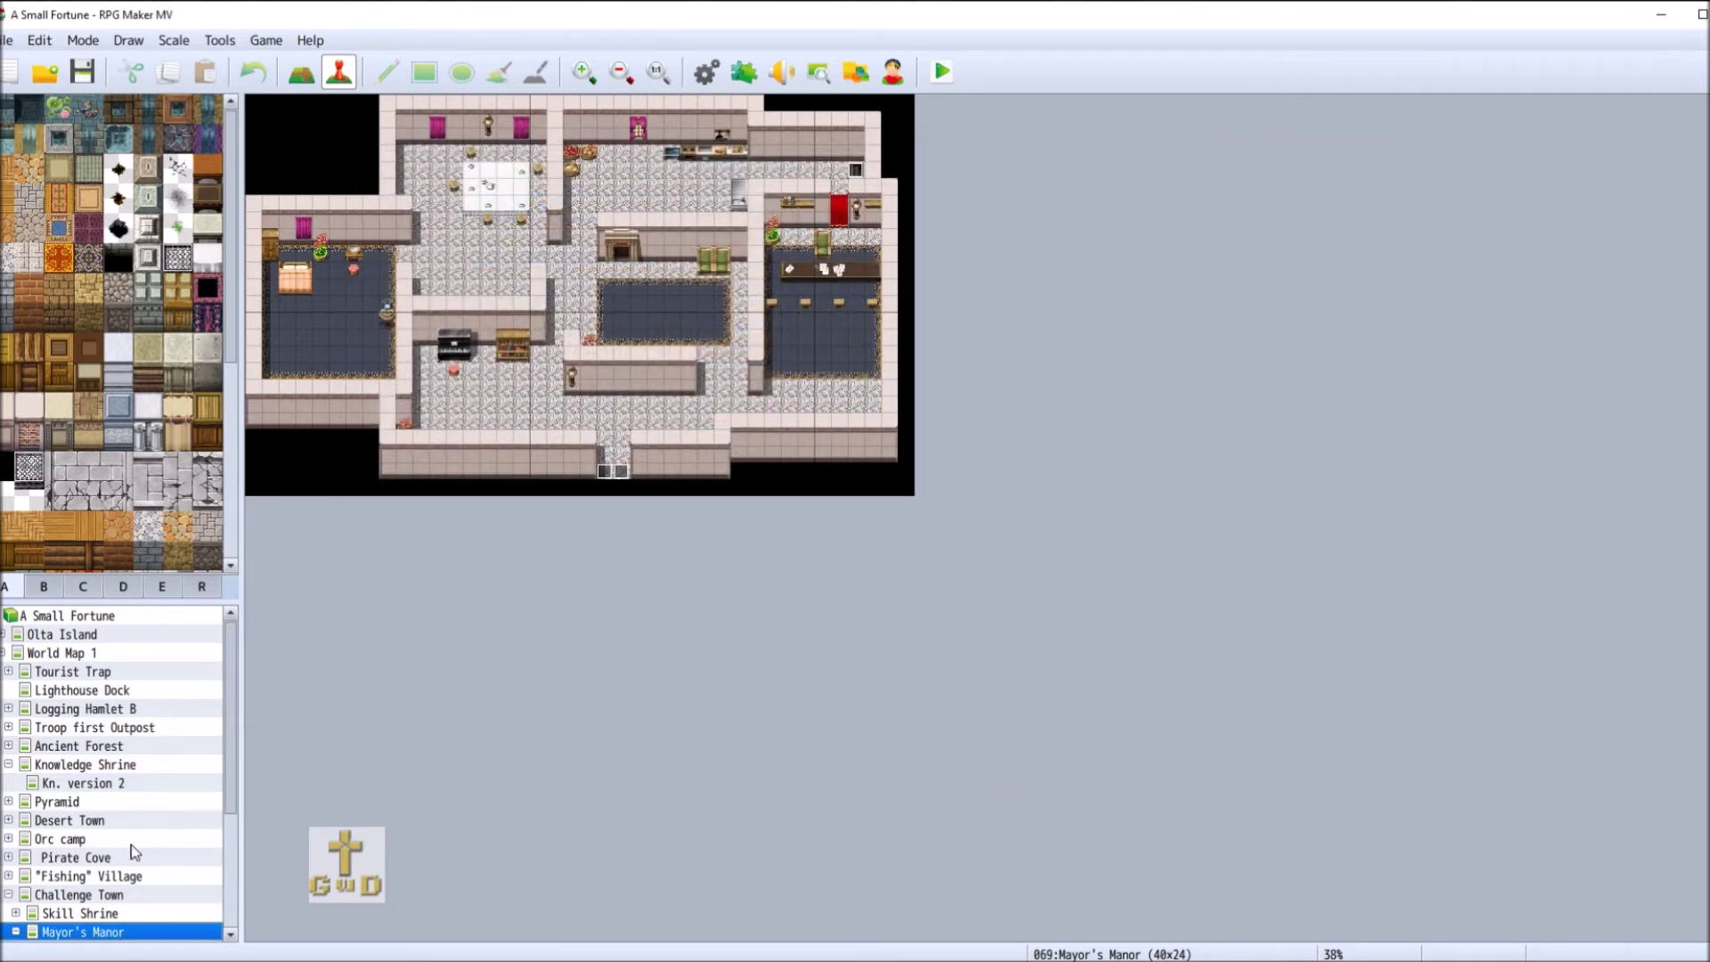
left_click(62, 801)
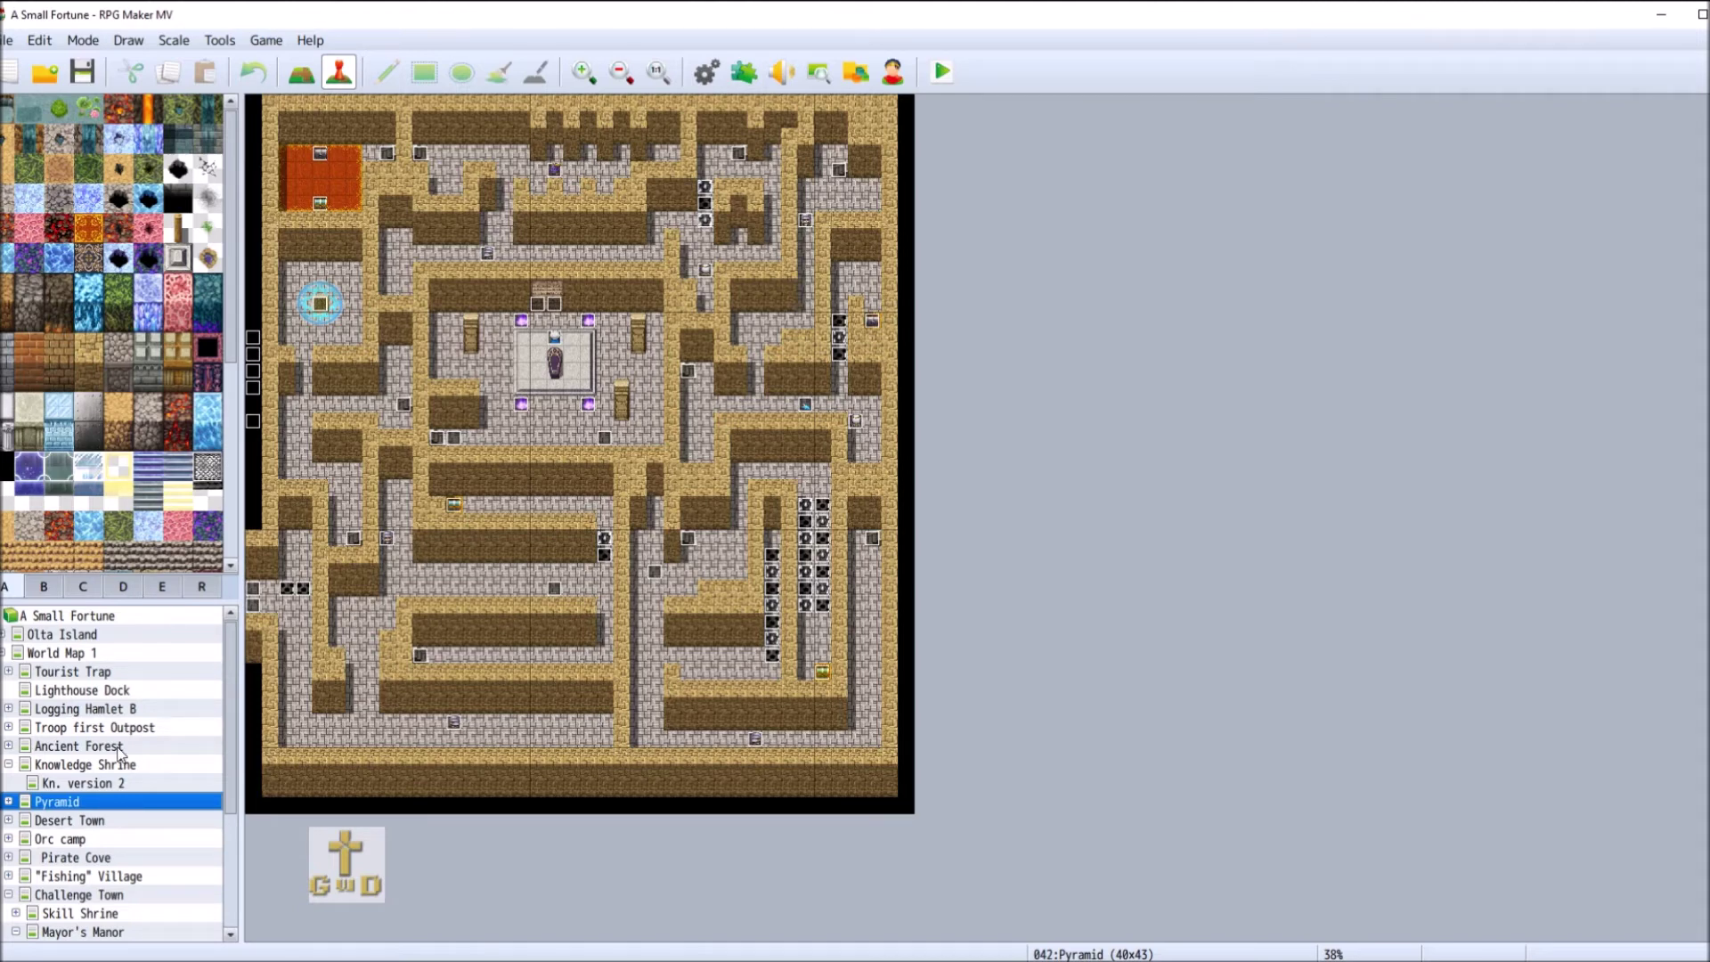
left_click(98, 931)
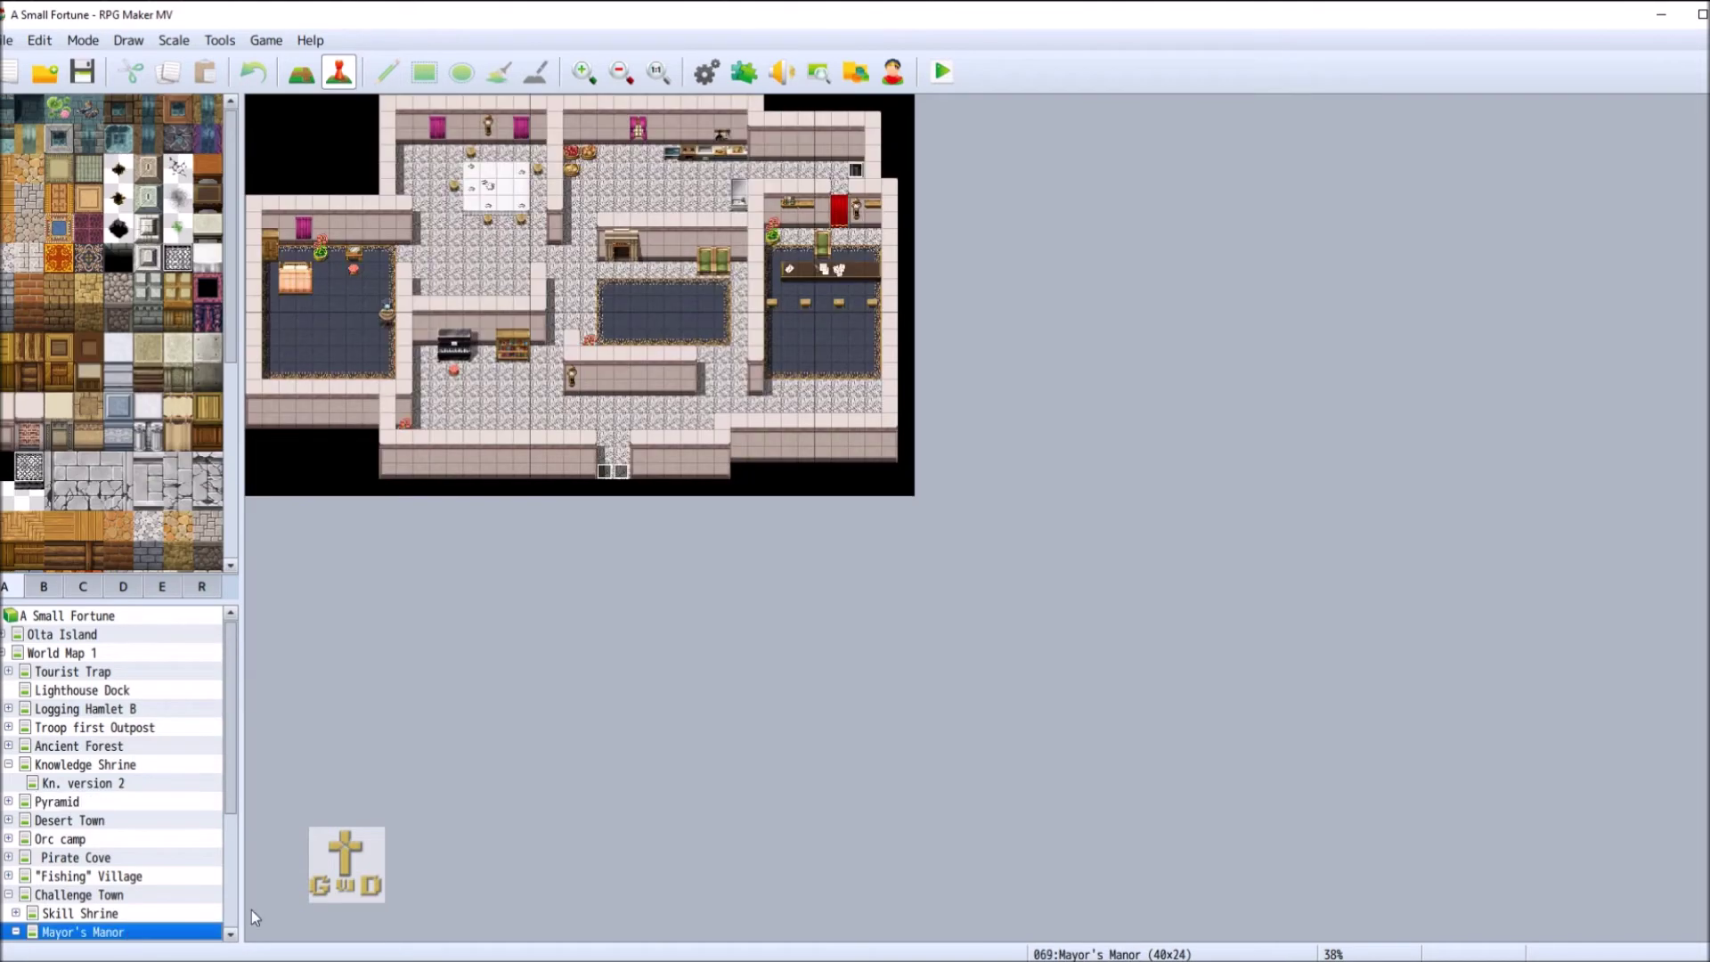
- Reopen the class database and look through the Elementalist, Priest, Ranger and Martial Artist classes
left_click(706, 72)
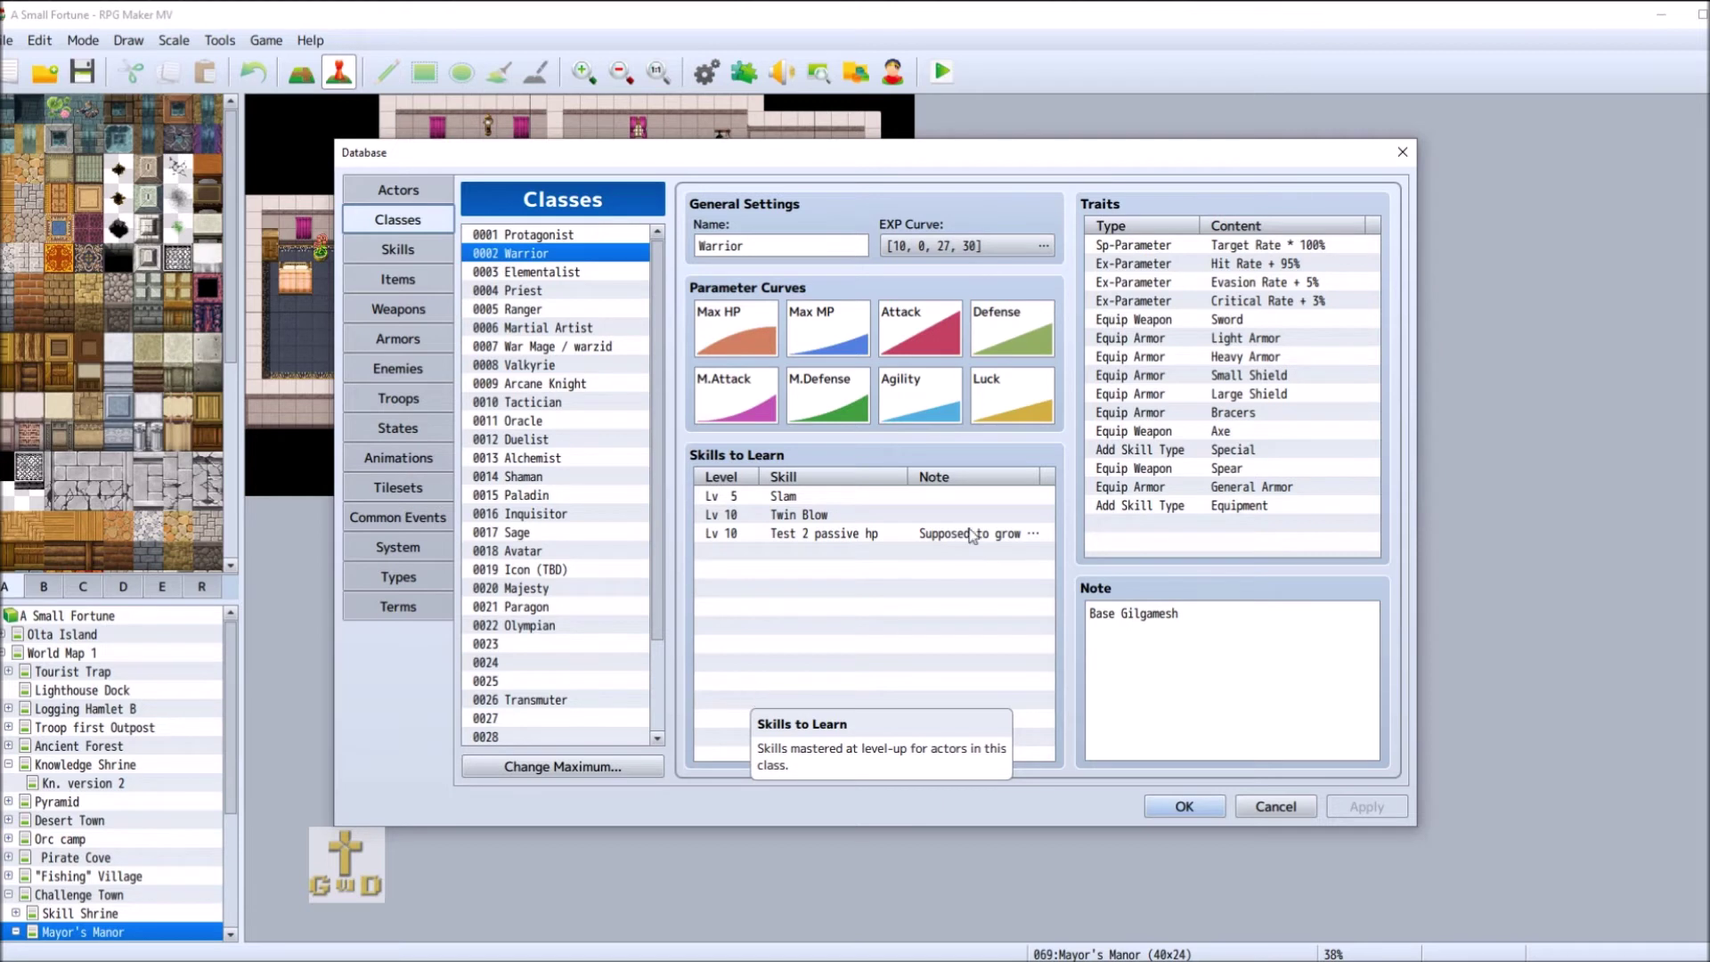
left_click(574, 271)
left_click(574, 291)
left_click(577, 311)
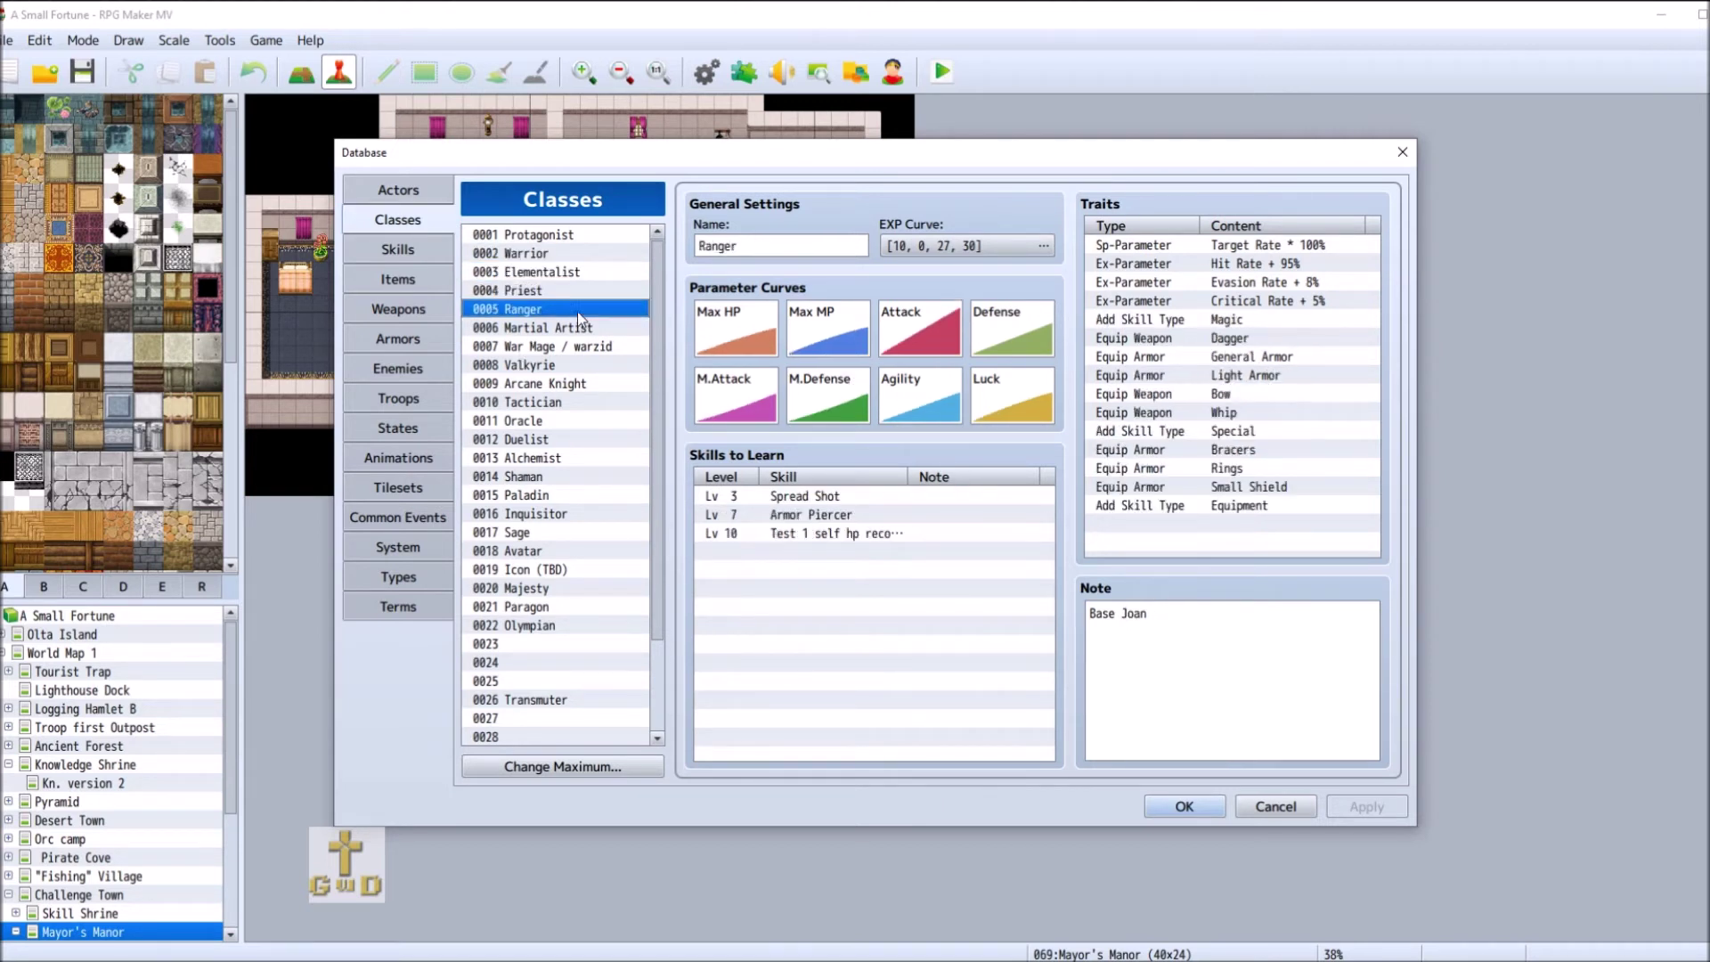
left_click(550, 331)
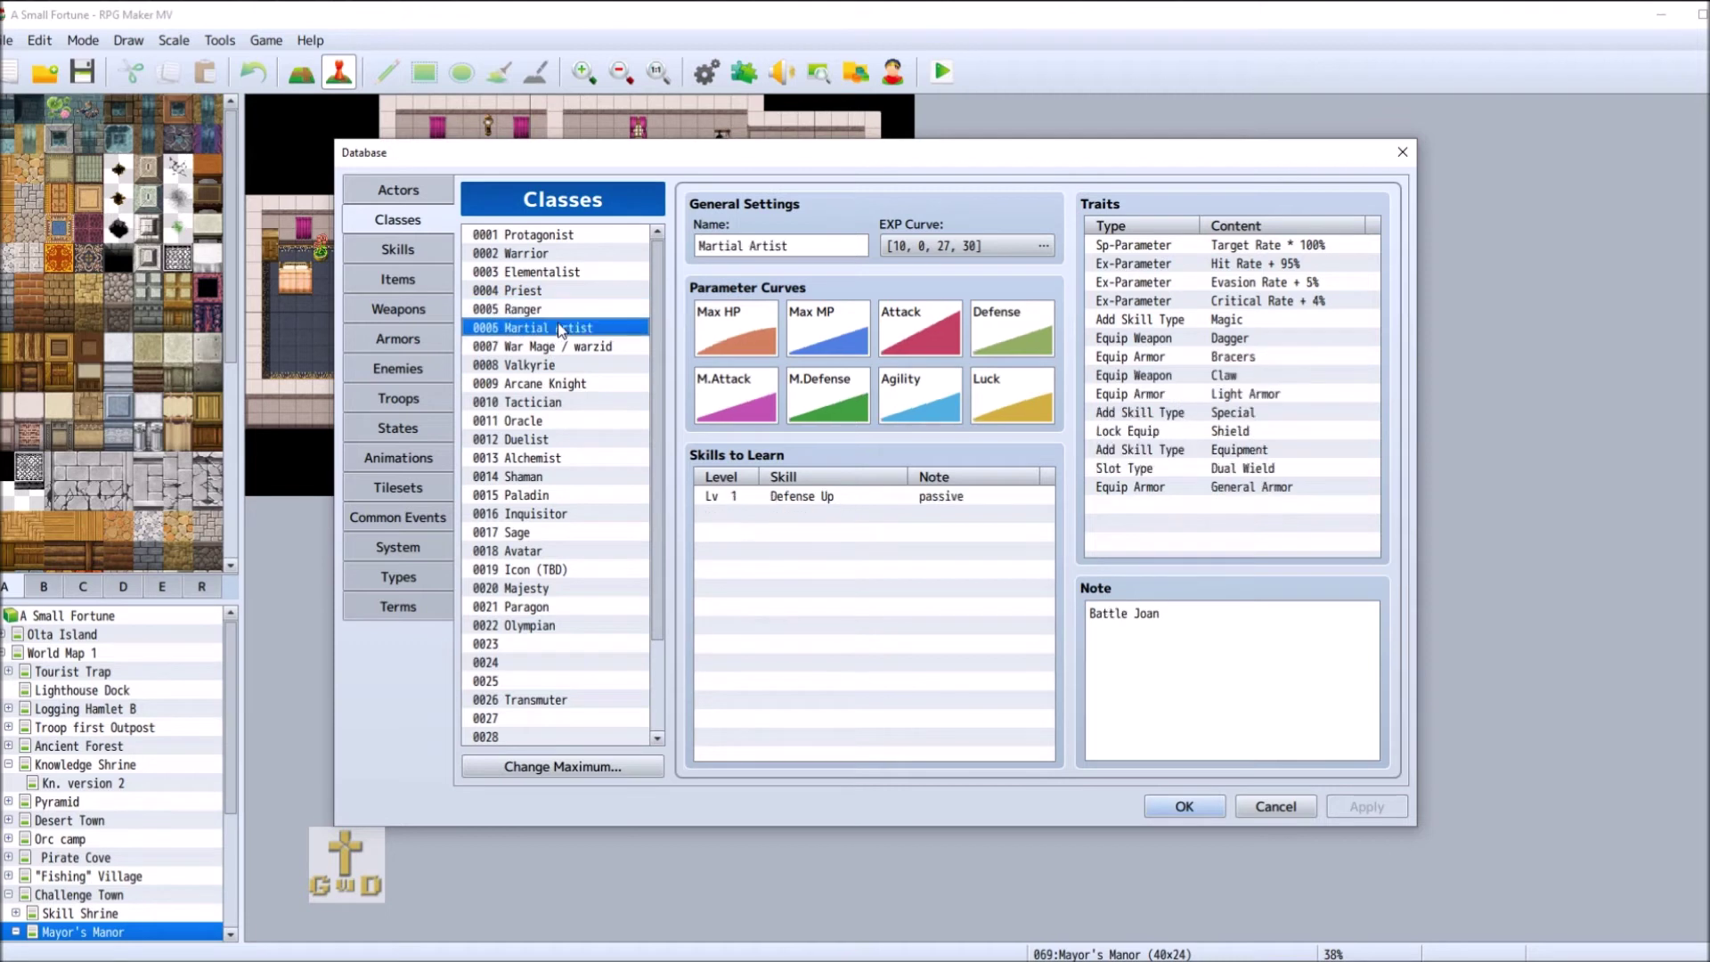
- Check the Warrior's Defense value at level 99 and the endpoint values of its Defense curve
left_click(579, 254)
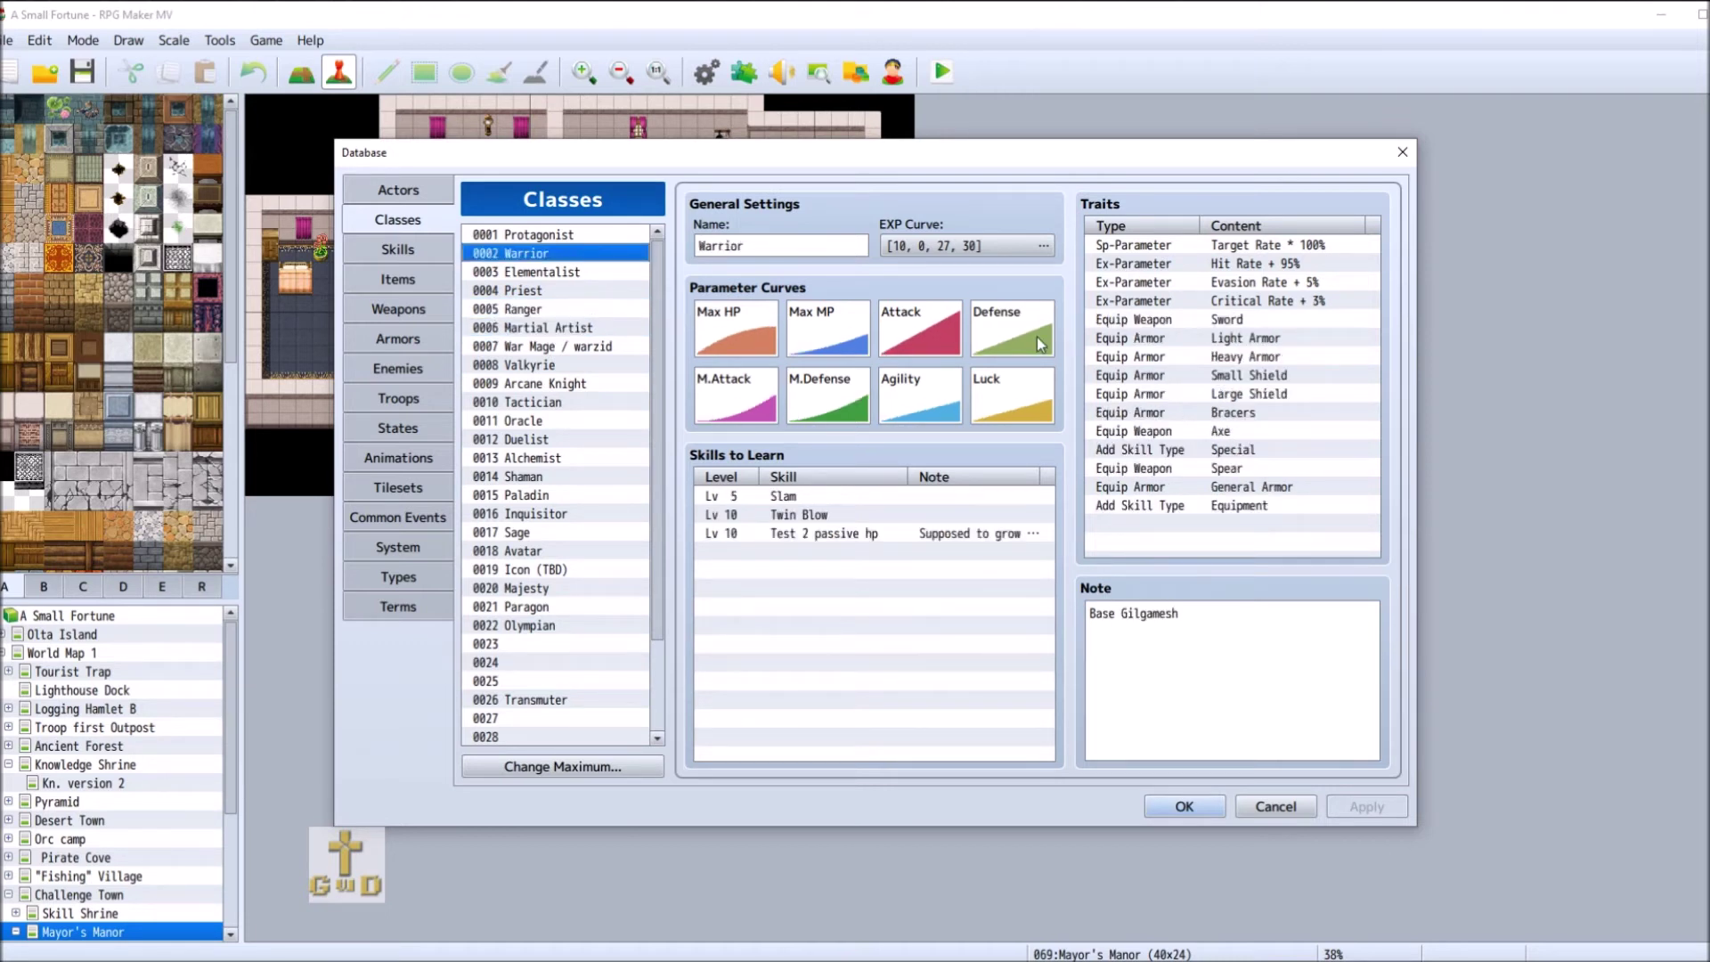
double_click(1037, 337)
double_click(818, 361)
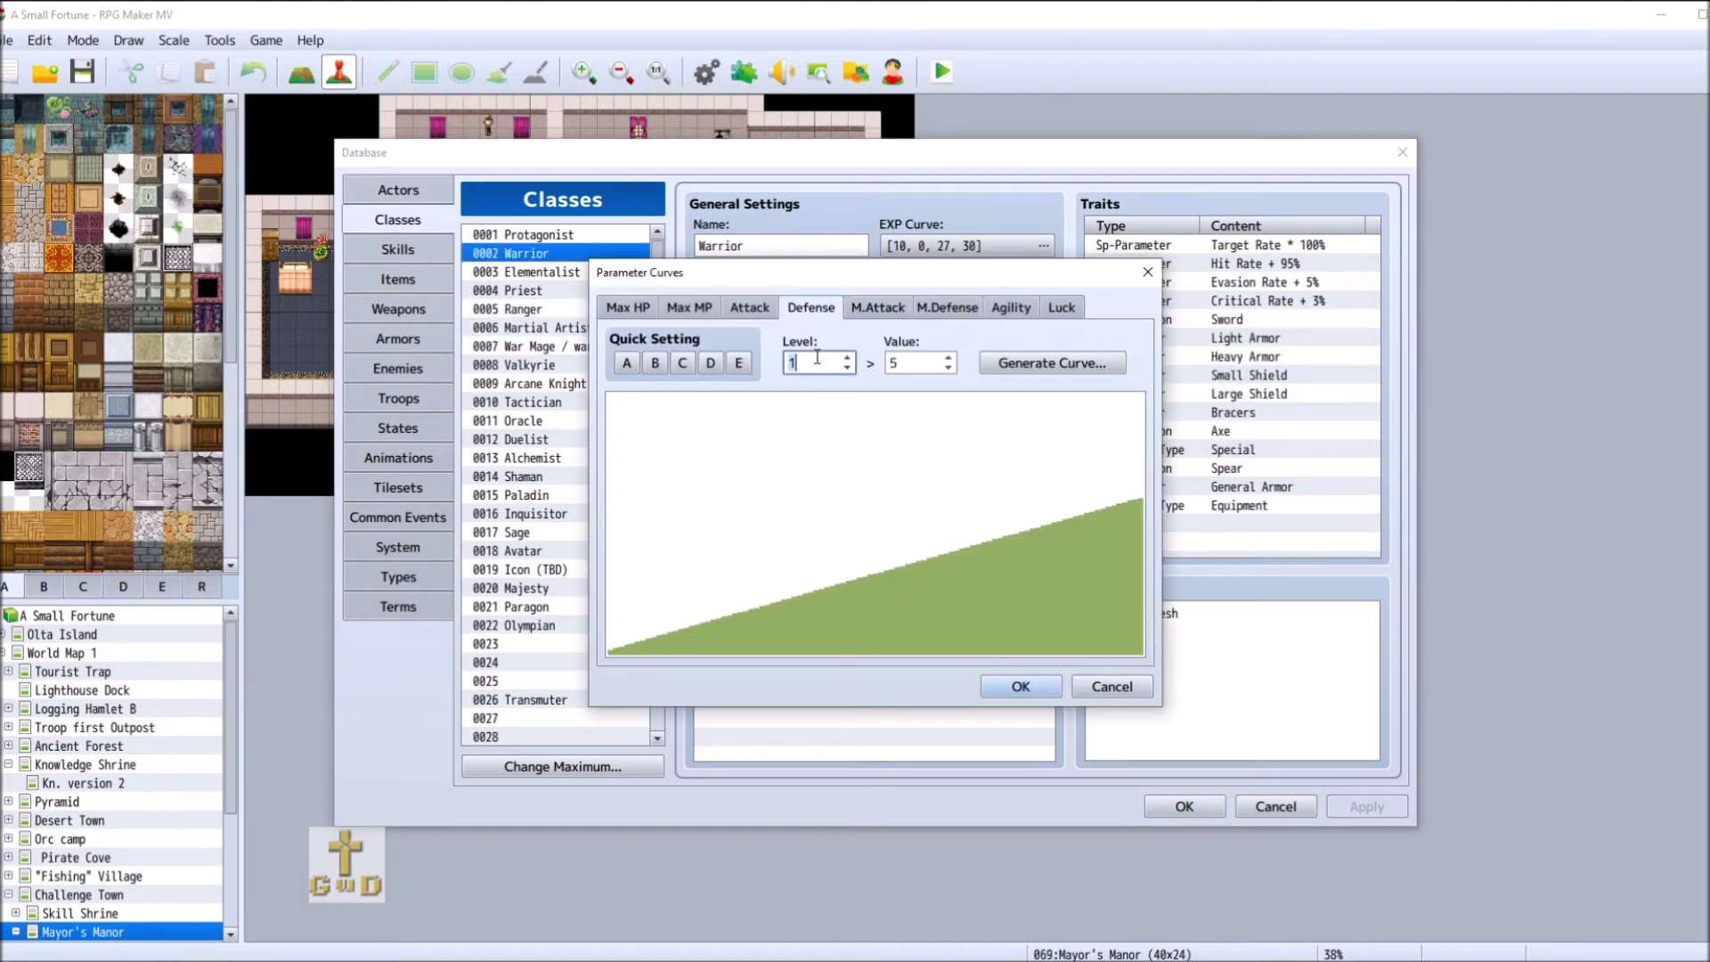
type("99")
left_click(1049, 366)
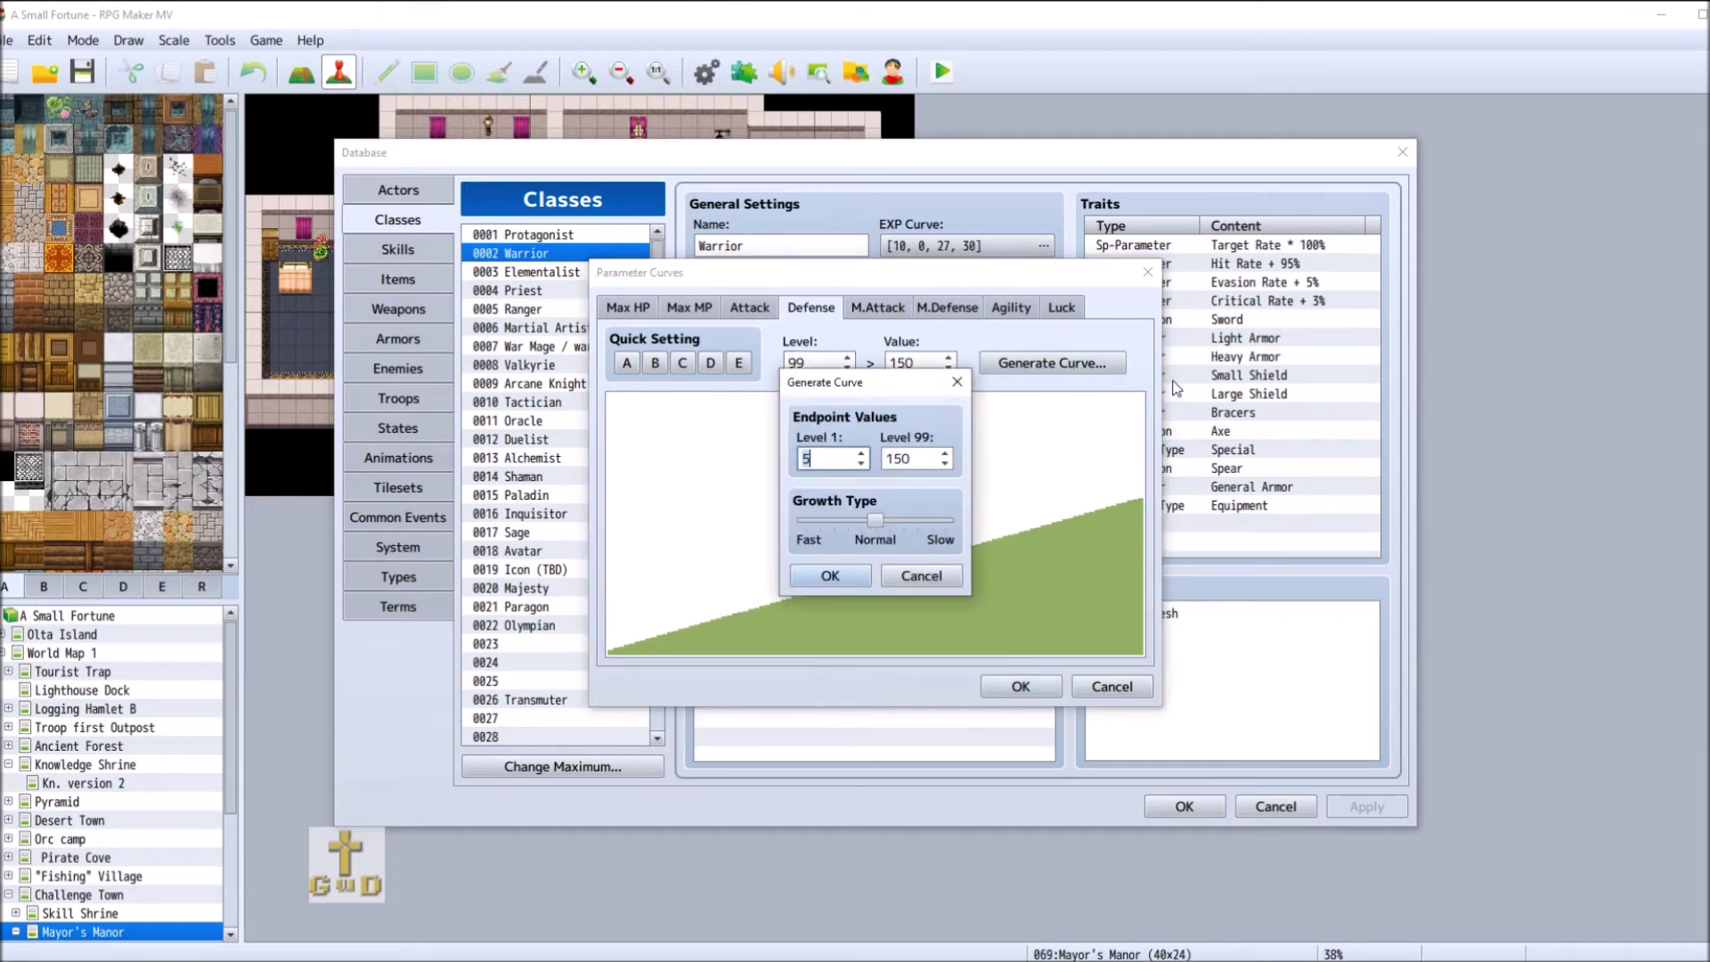
left_click(926, 576)
left_click(1128, 687)
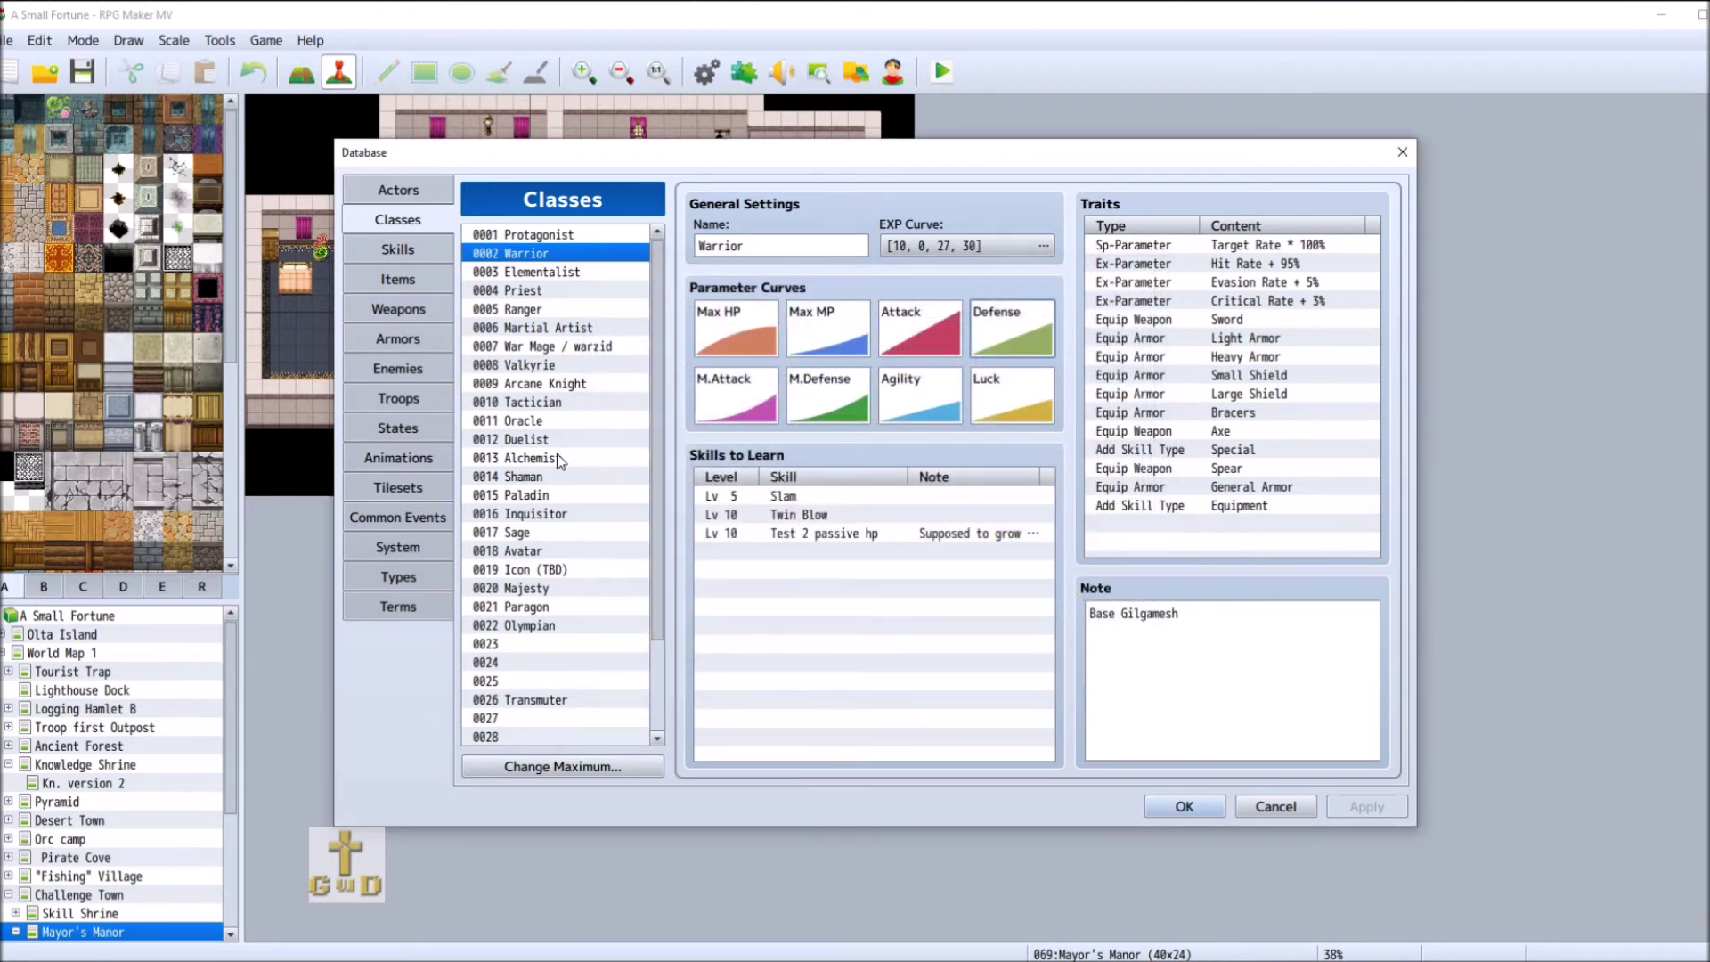
- Generate the Martial Artist's Defense curve from 5 at level 1 to 150 at level 99 with normal growth
left_click(571, 330)
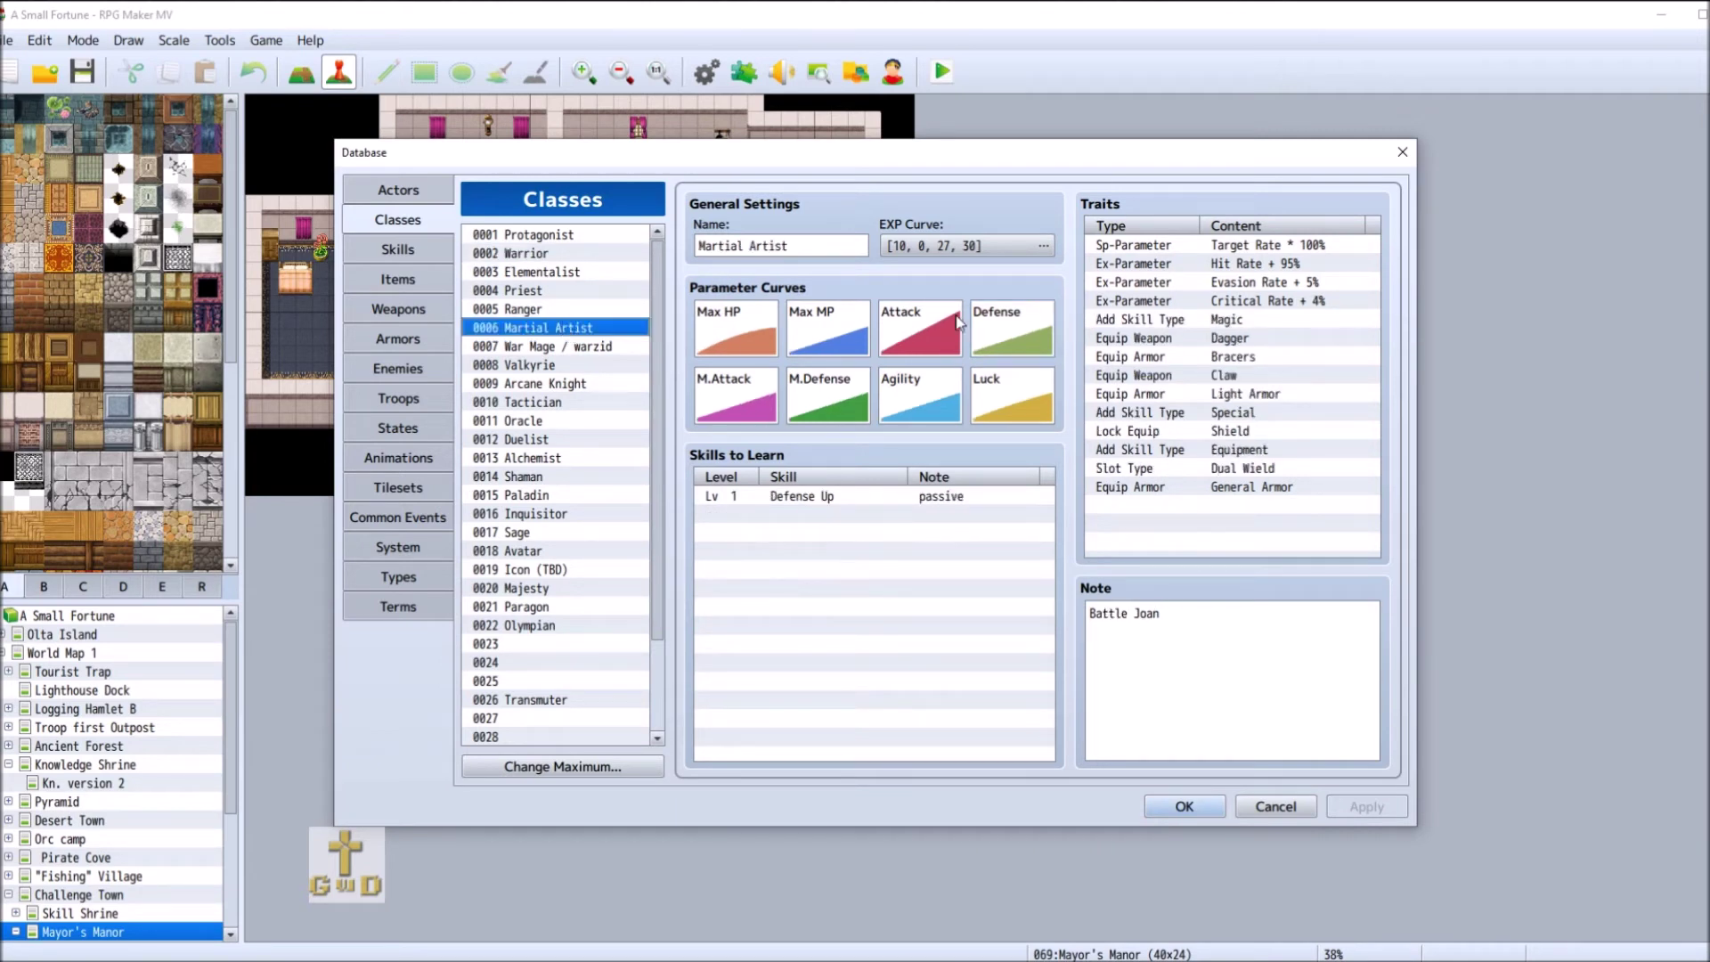
double_click(996, 322)
key("Tab")
type("5")
double_click(797, 365)
type("99")
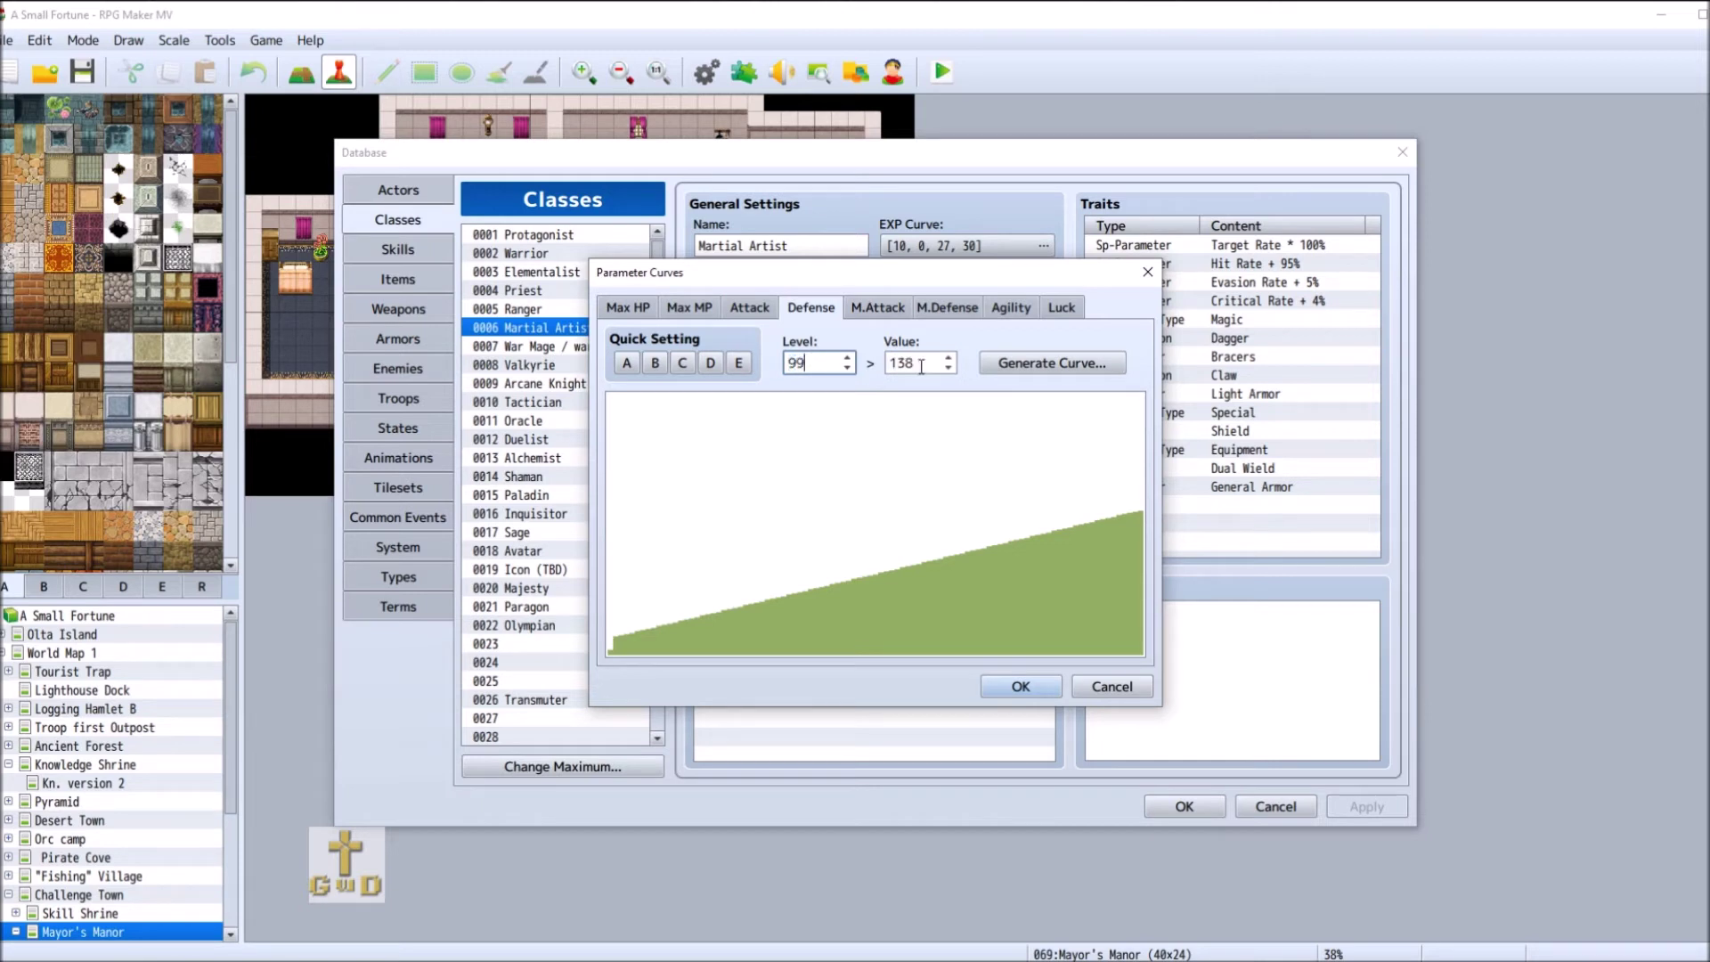
key("Tab")
type("150")
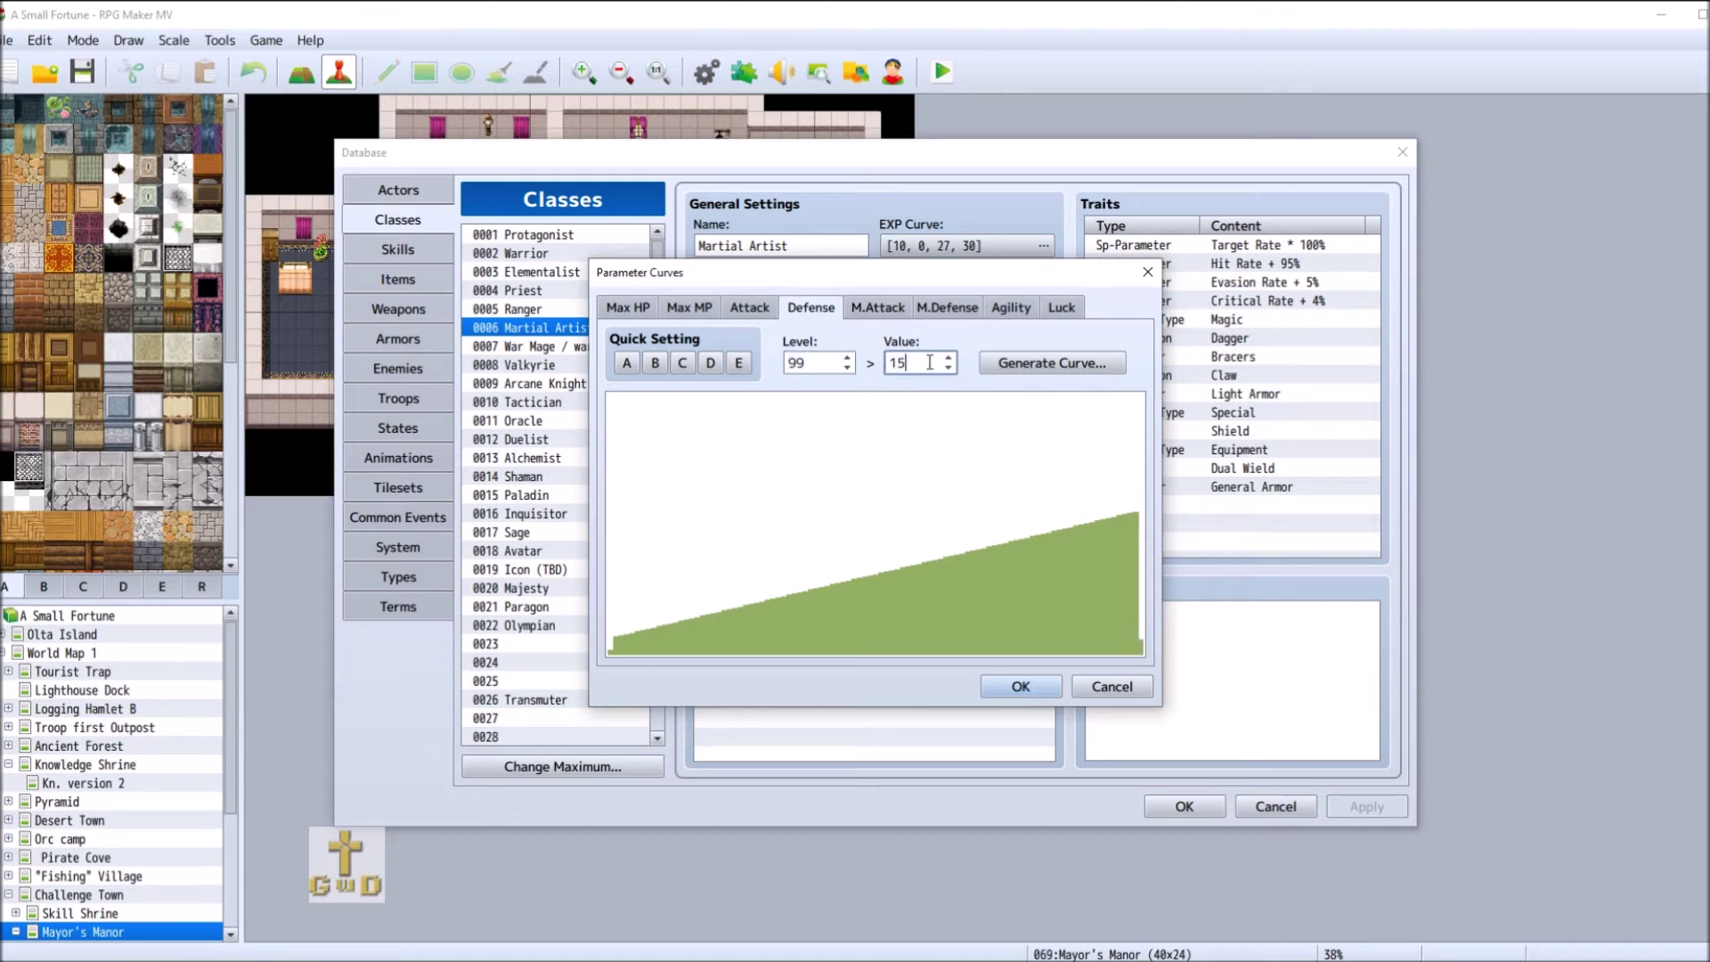
left_click(1051, 374)
left_click(846, 570)
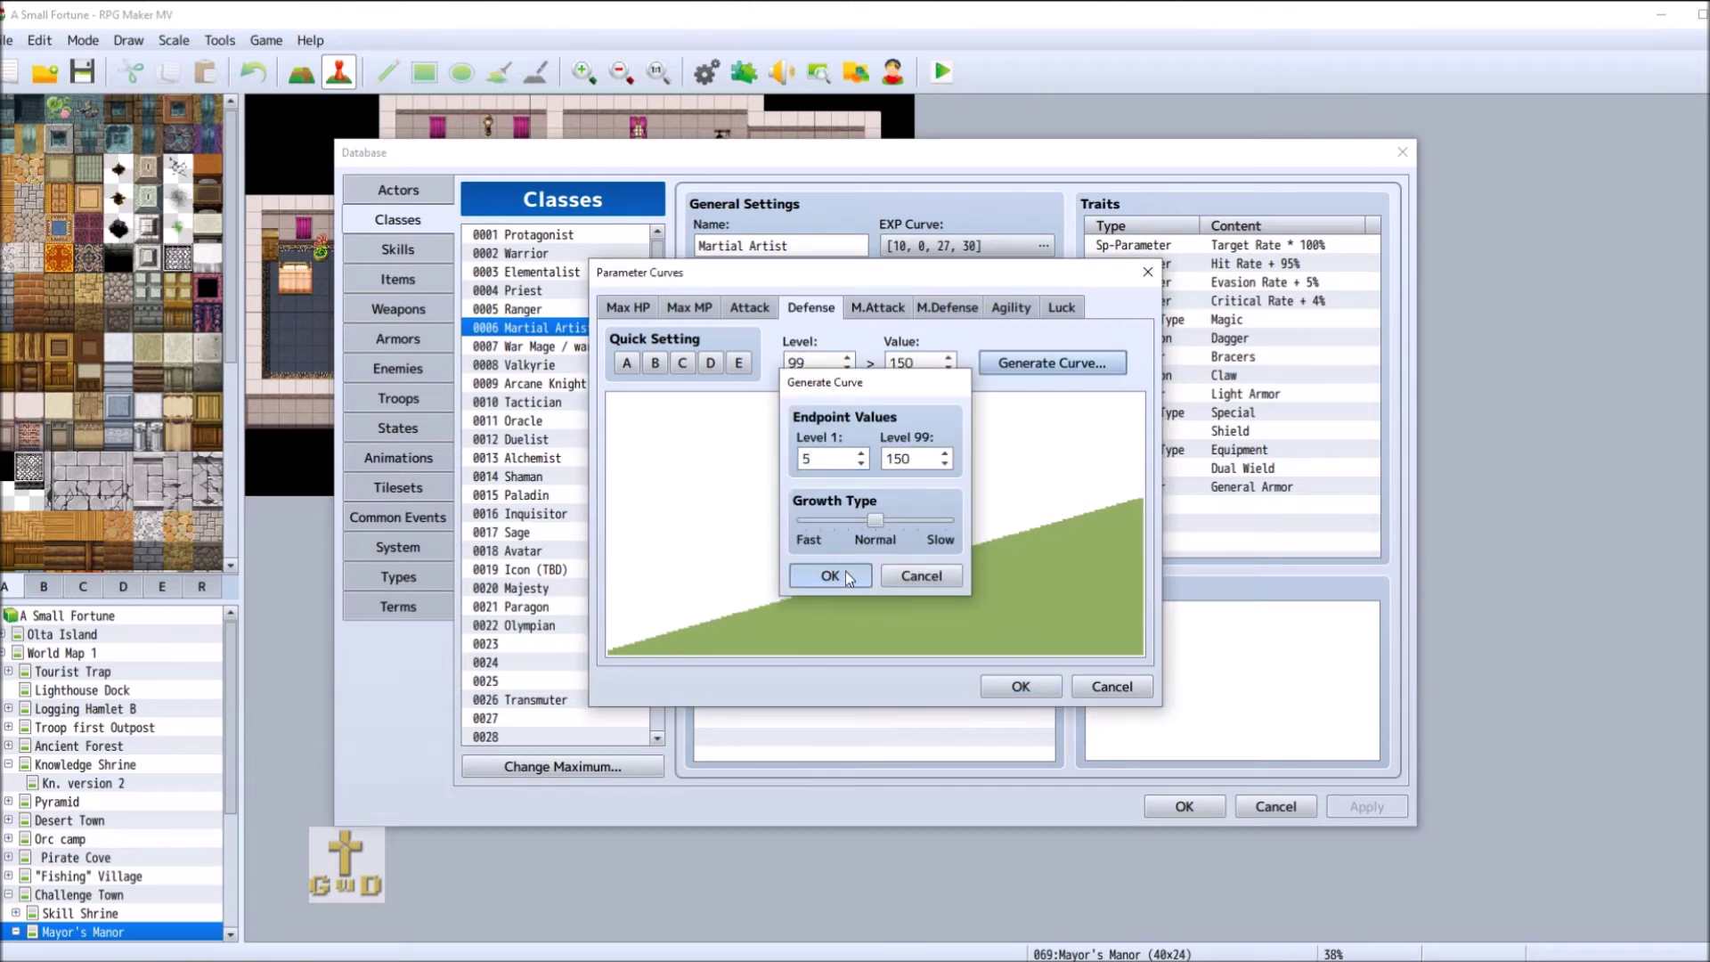
left_click(1021, 686)
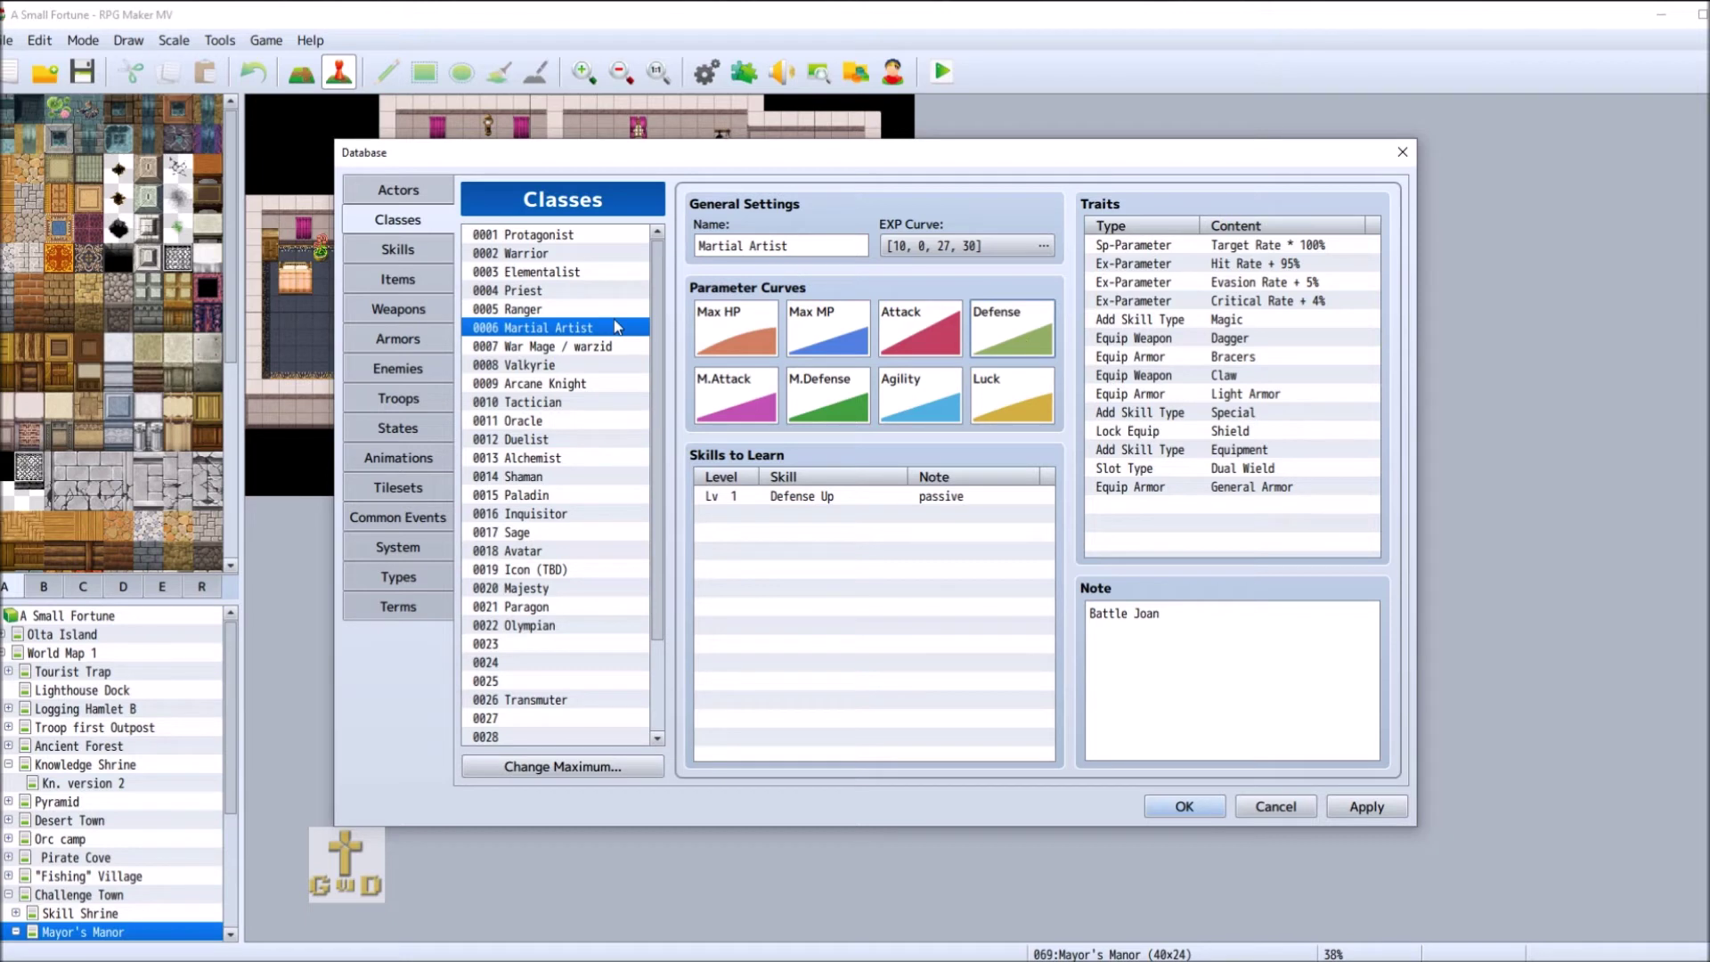
- Compare the settings of the Warrior, Elementalist, Priest, Ranger, Martial Artist and Valkyrie classes, including their EXP curves
left_click(580, 254)
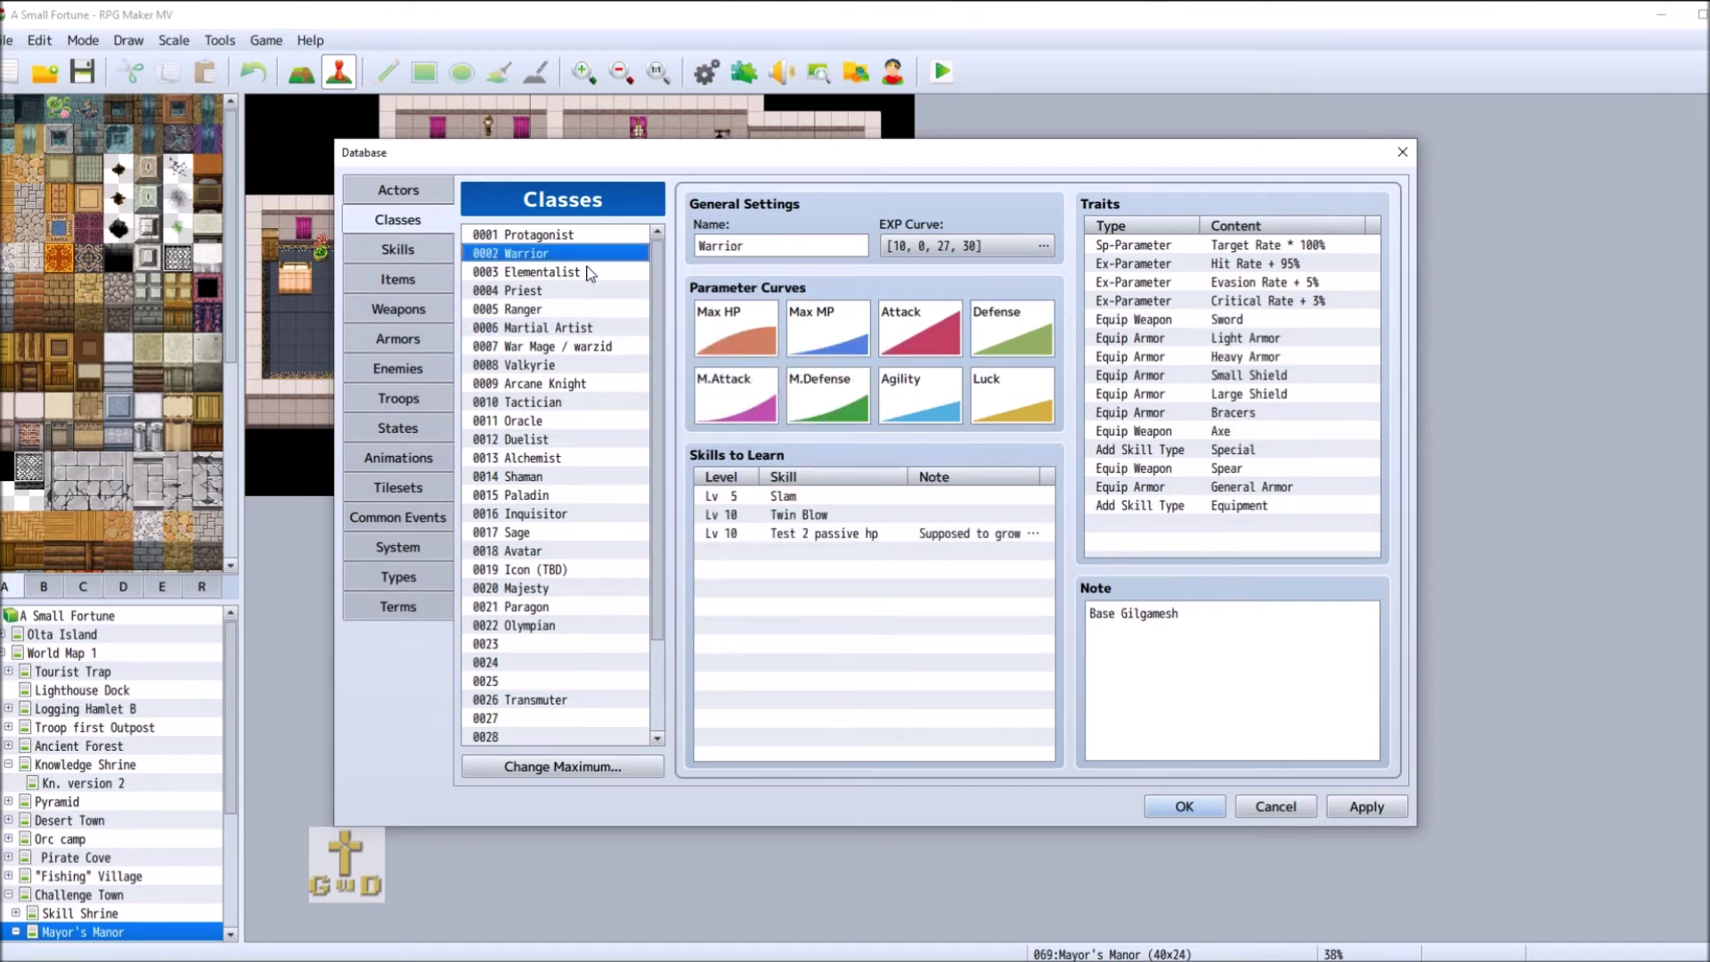
left_click(588, 273)
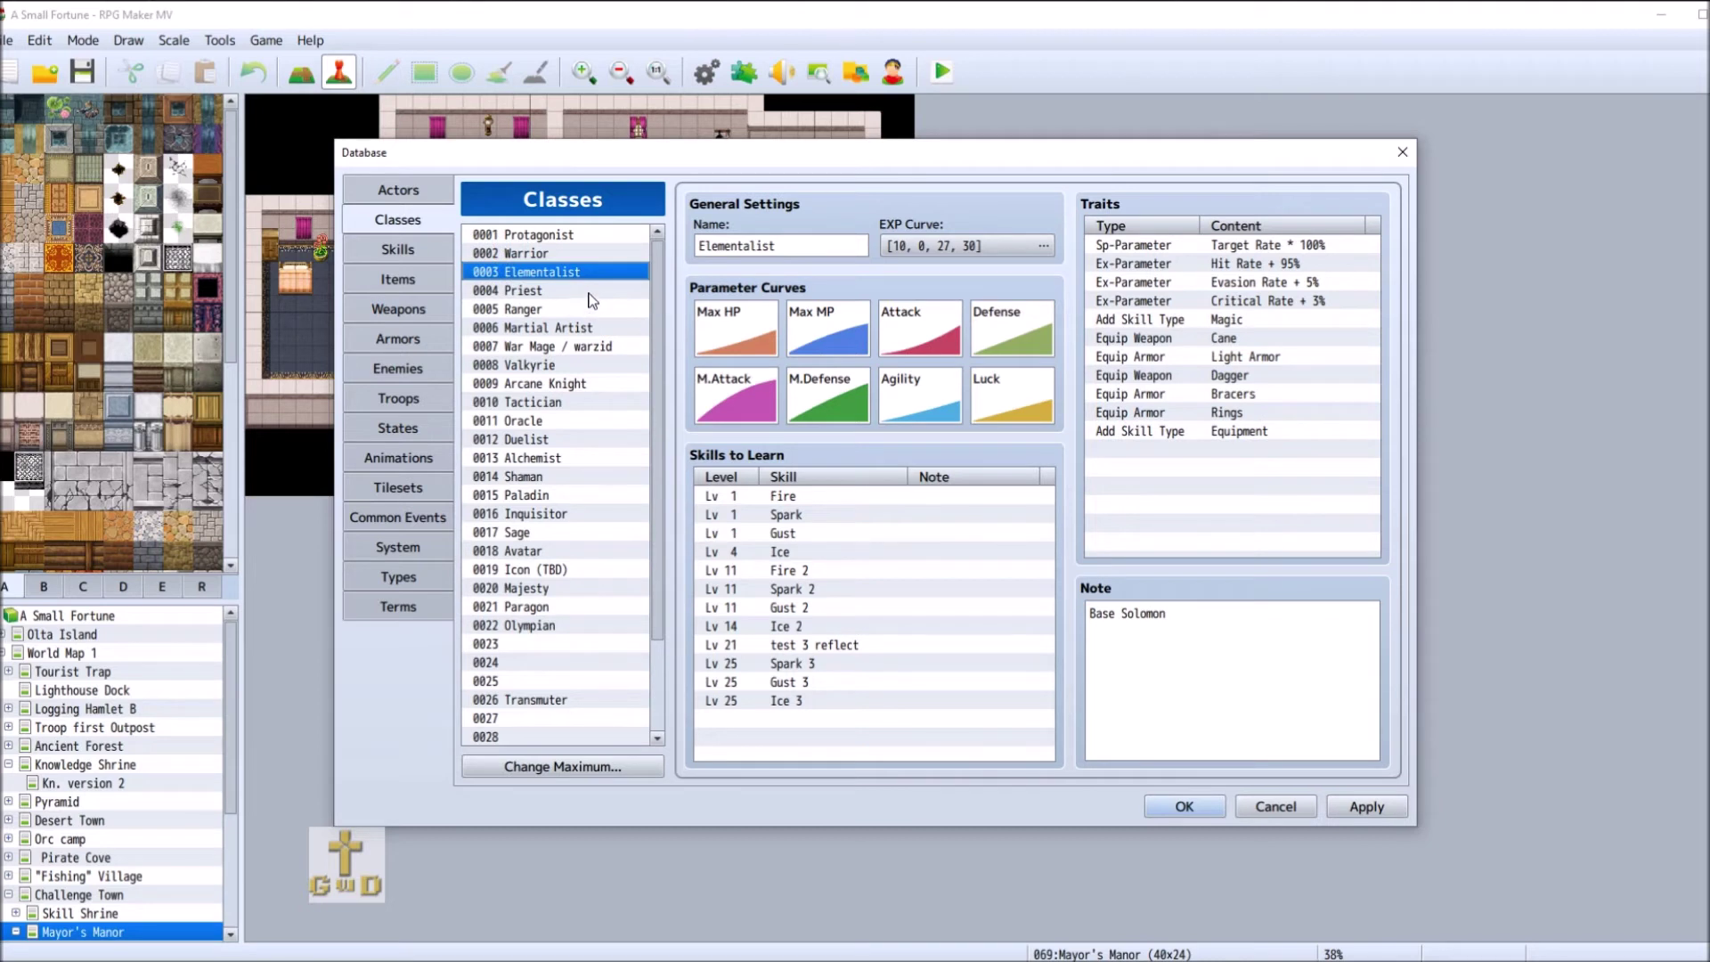
left_click(590, 293)
left_click(589, 309)
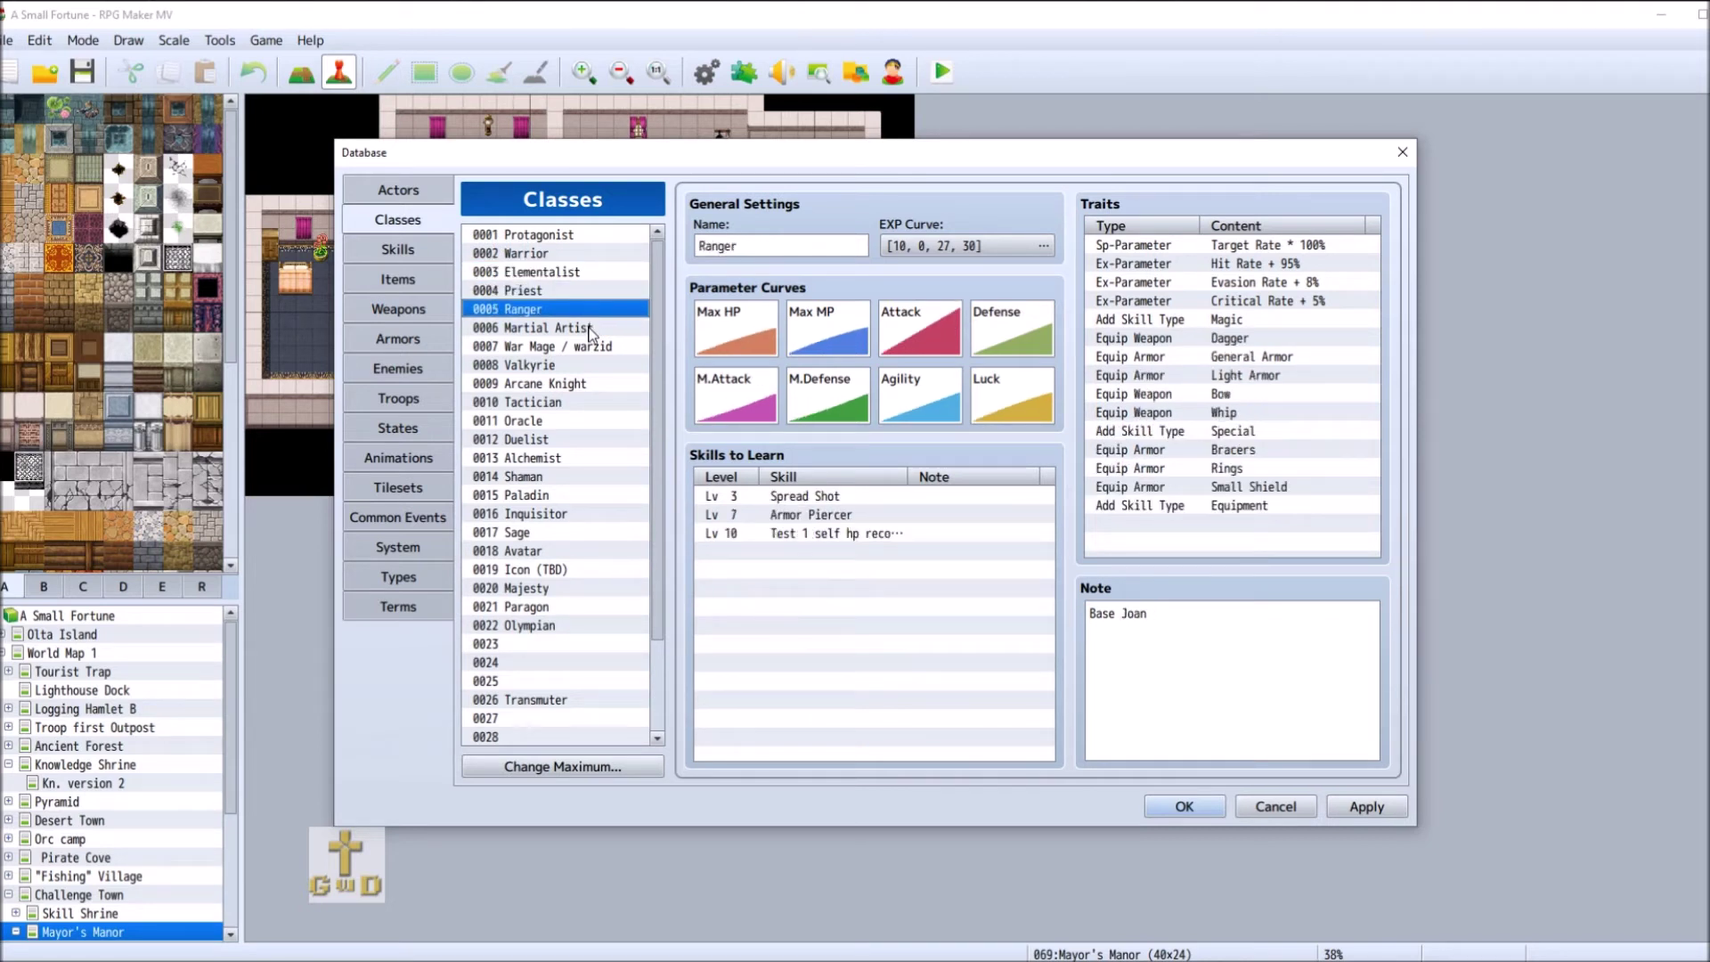
left_click(590, 329)
left_click(602, 366)
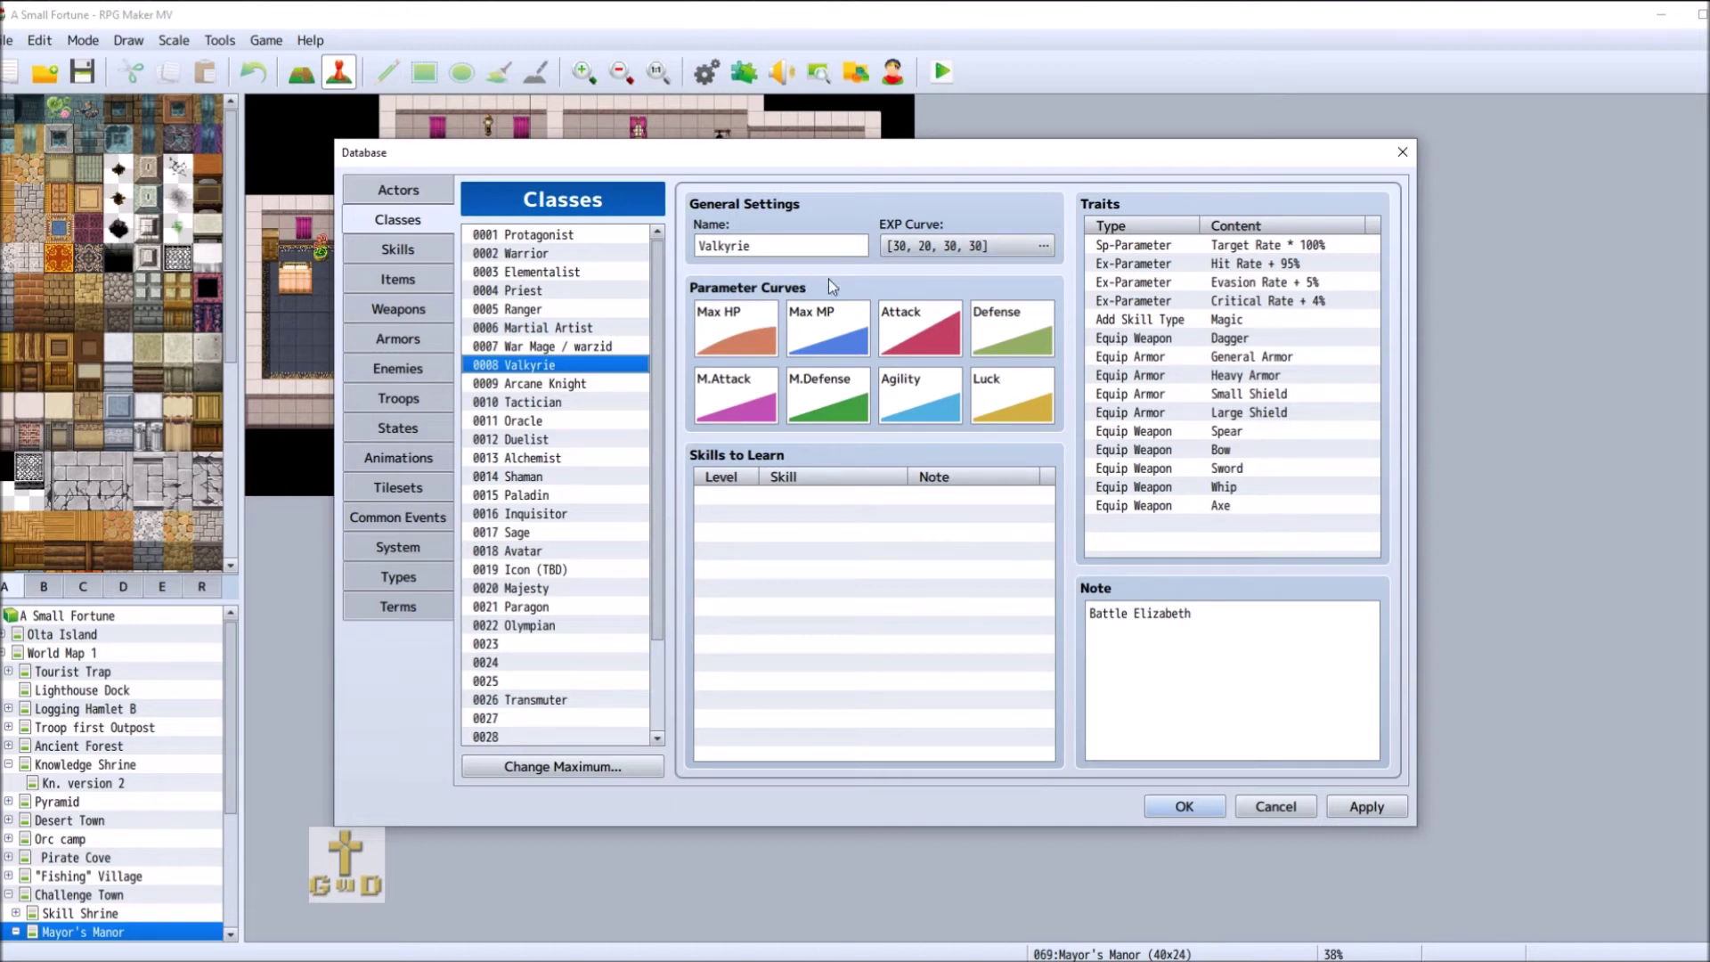
left_click(562, 255)
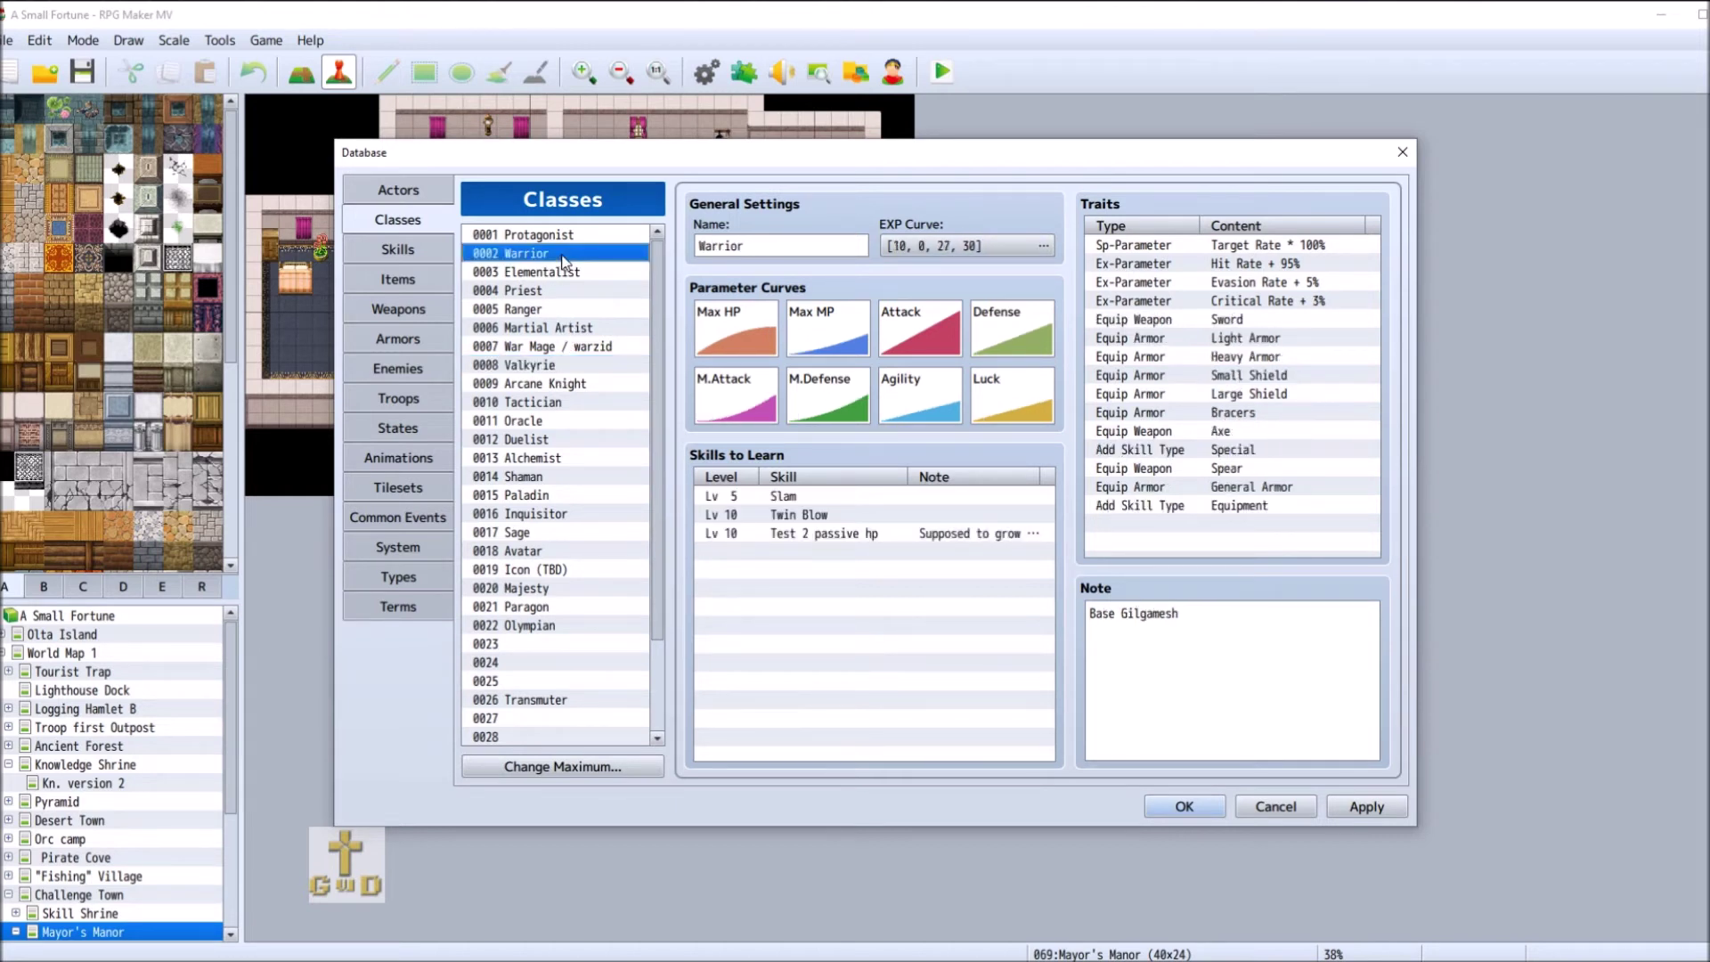
- Set the Valkyrie's EXP curve to base value 10, extra value 0 and acceleration A 27
left_click(597, 365)
double_click(976, 242)
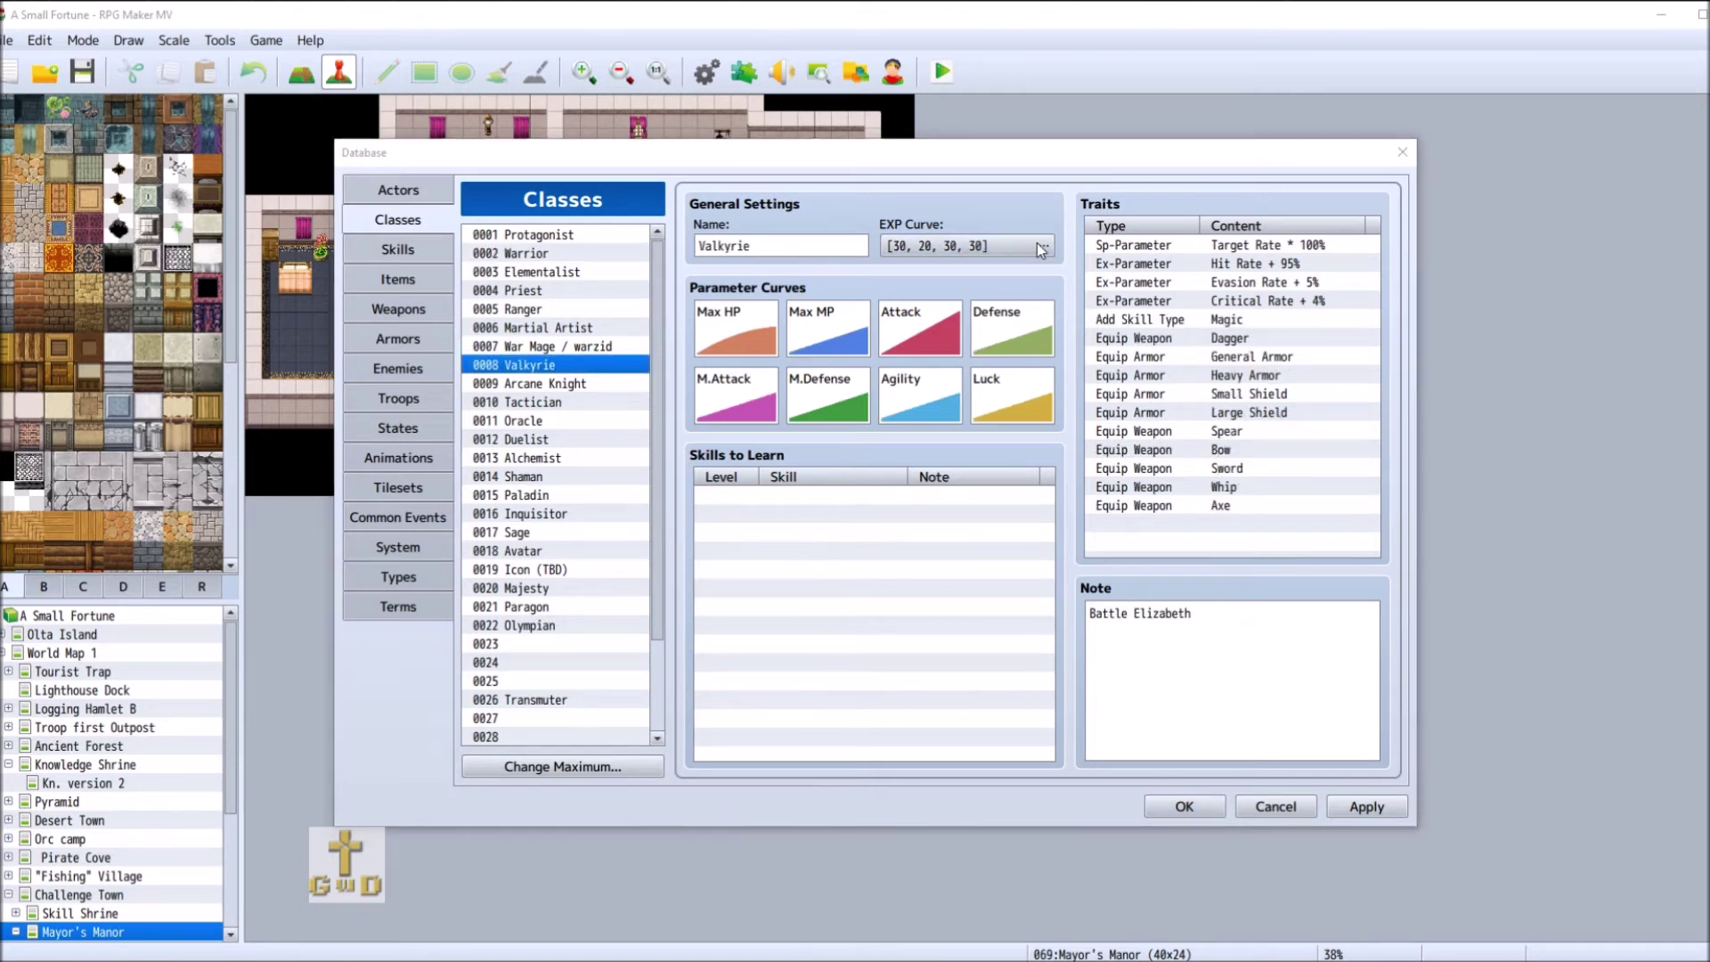
left_click_drag(706, 608, 638, 608)
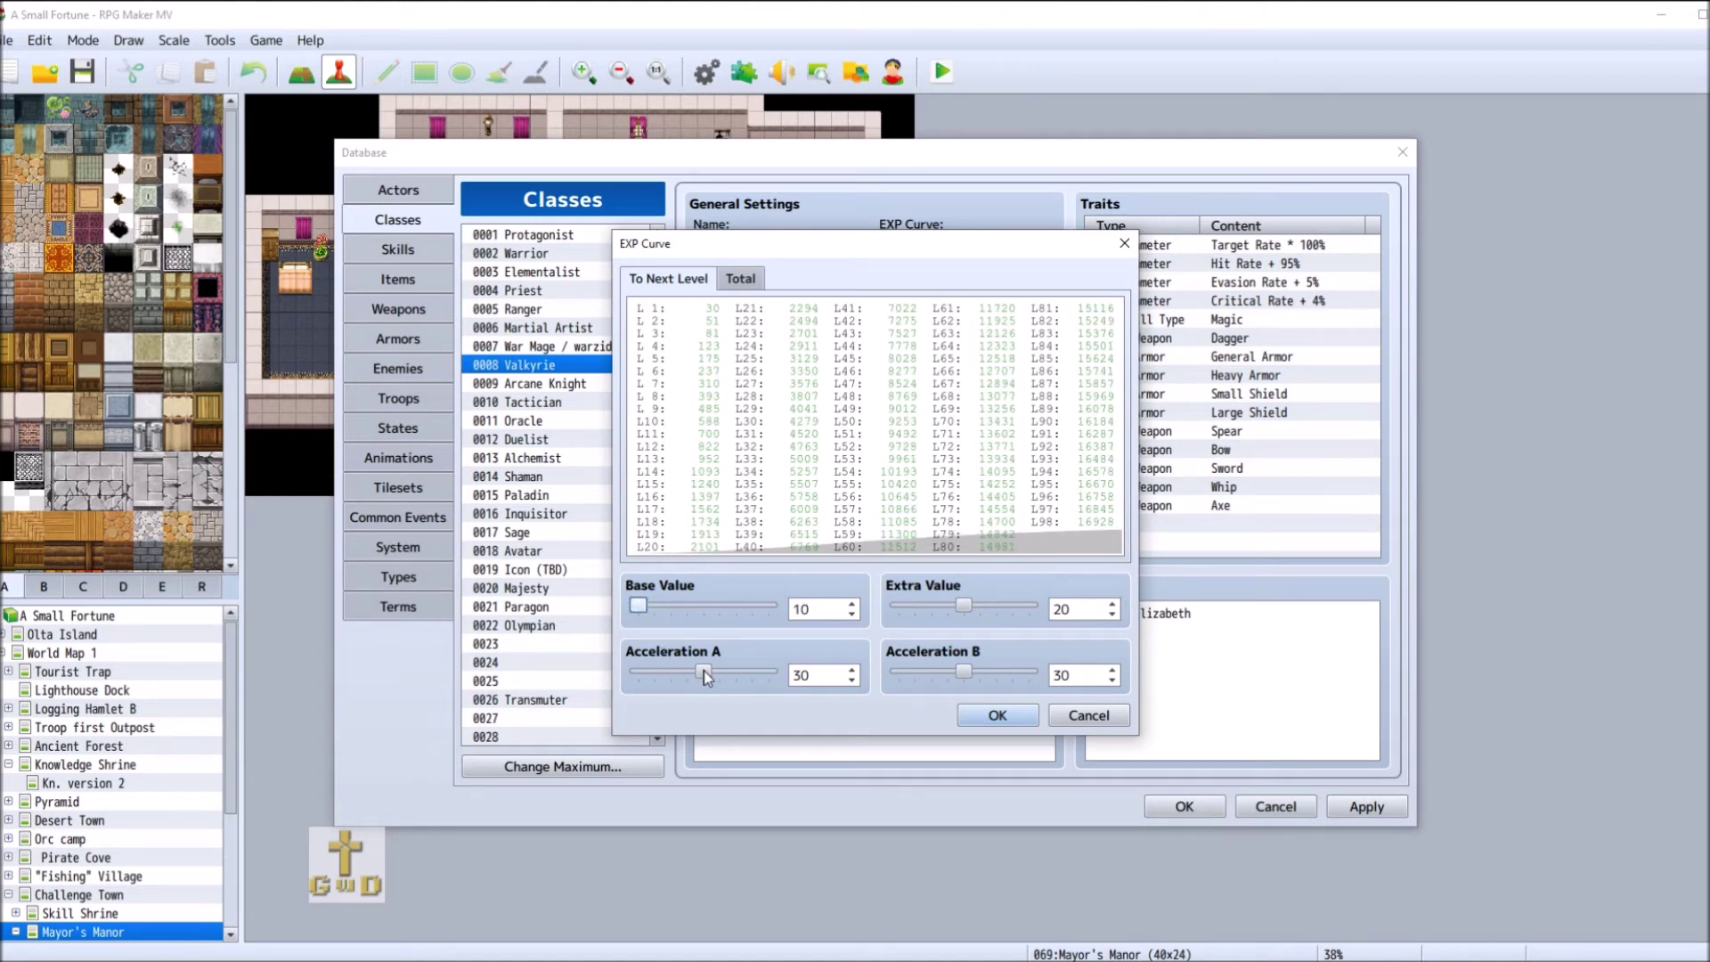
left_click_drag(706, 677, 635, 680)
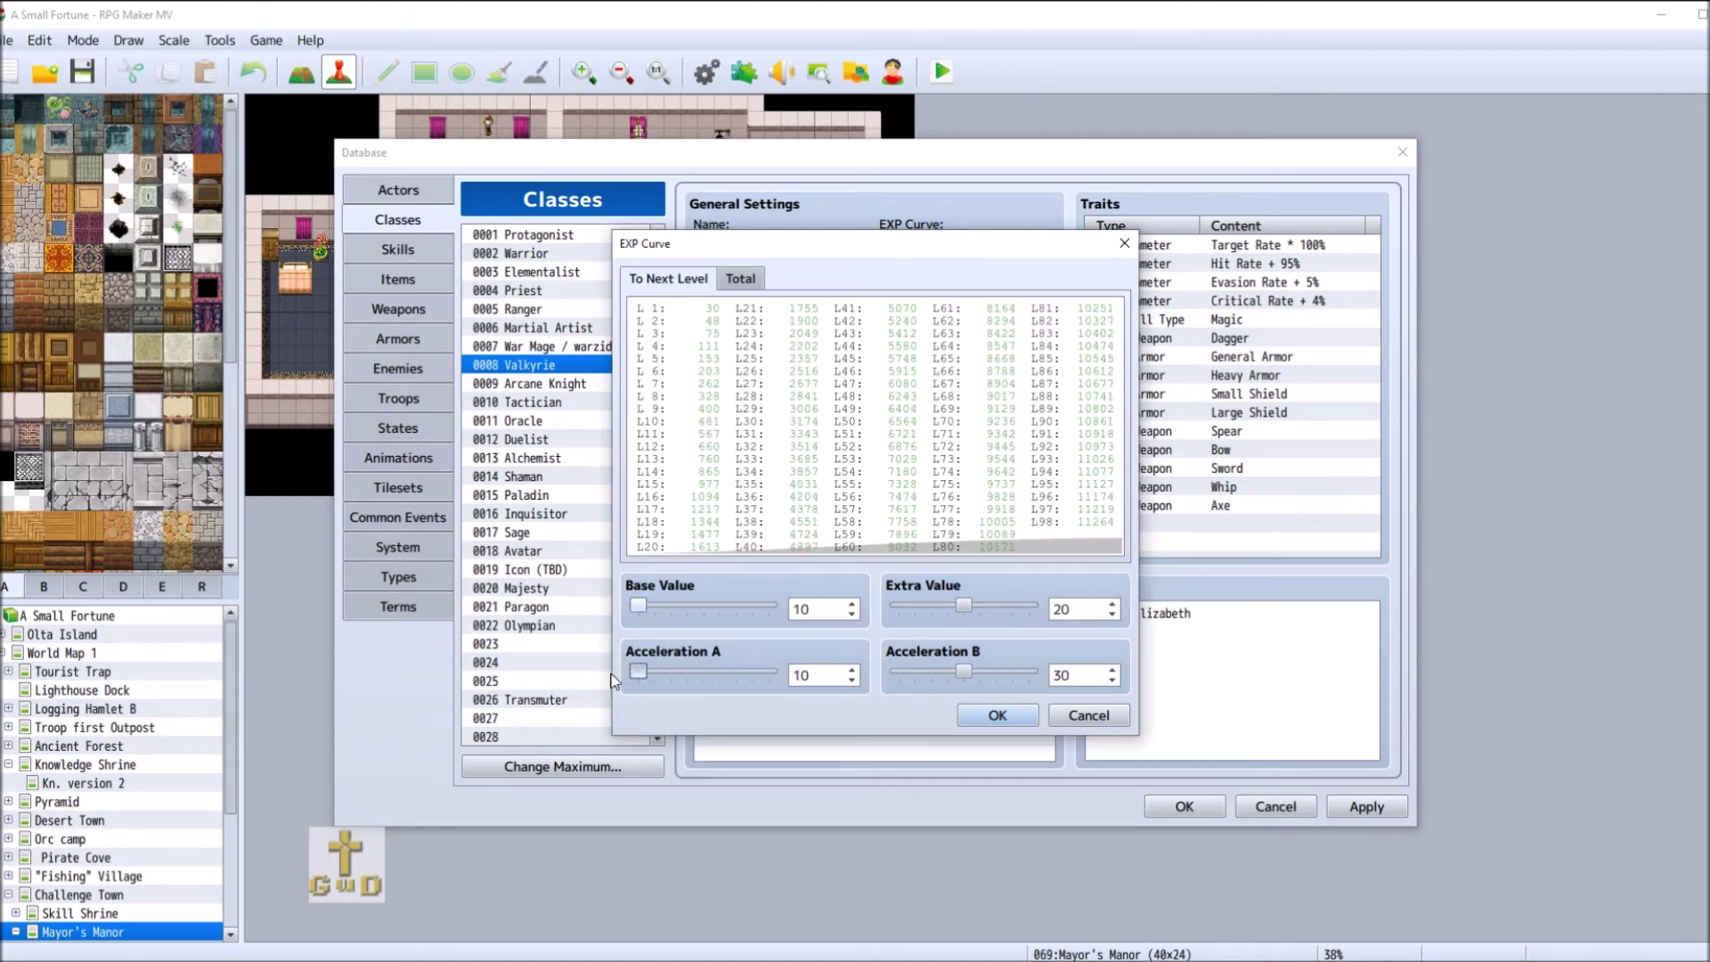
left_click_drag(960, 602, 867, 622)
left_click_drag(638, 676, 696, 681)
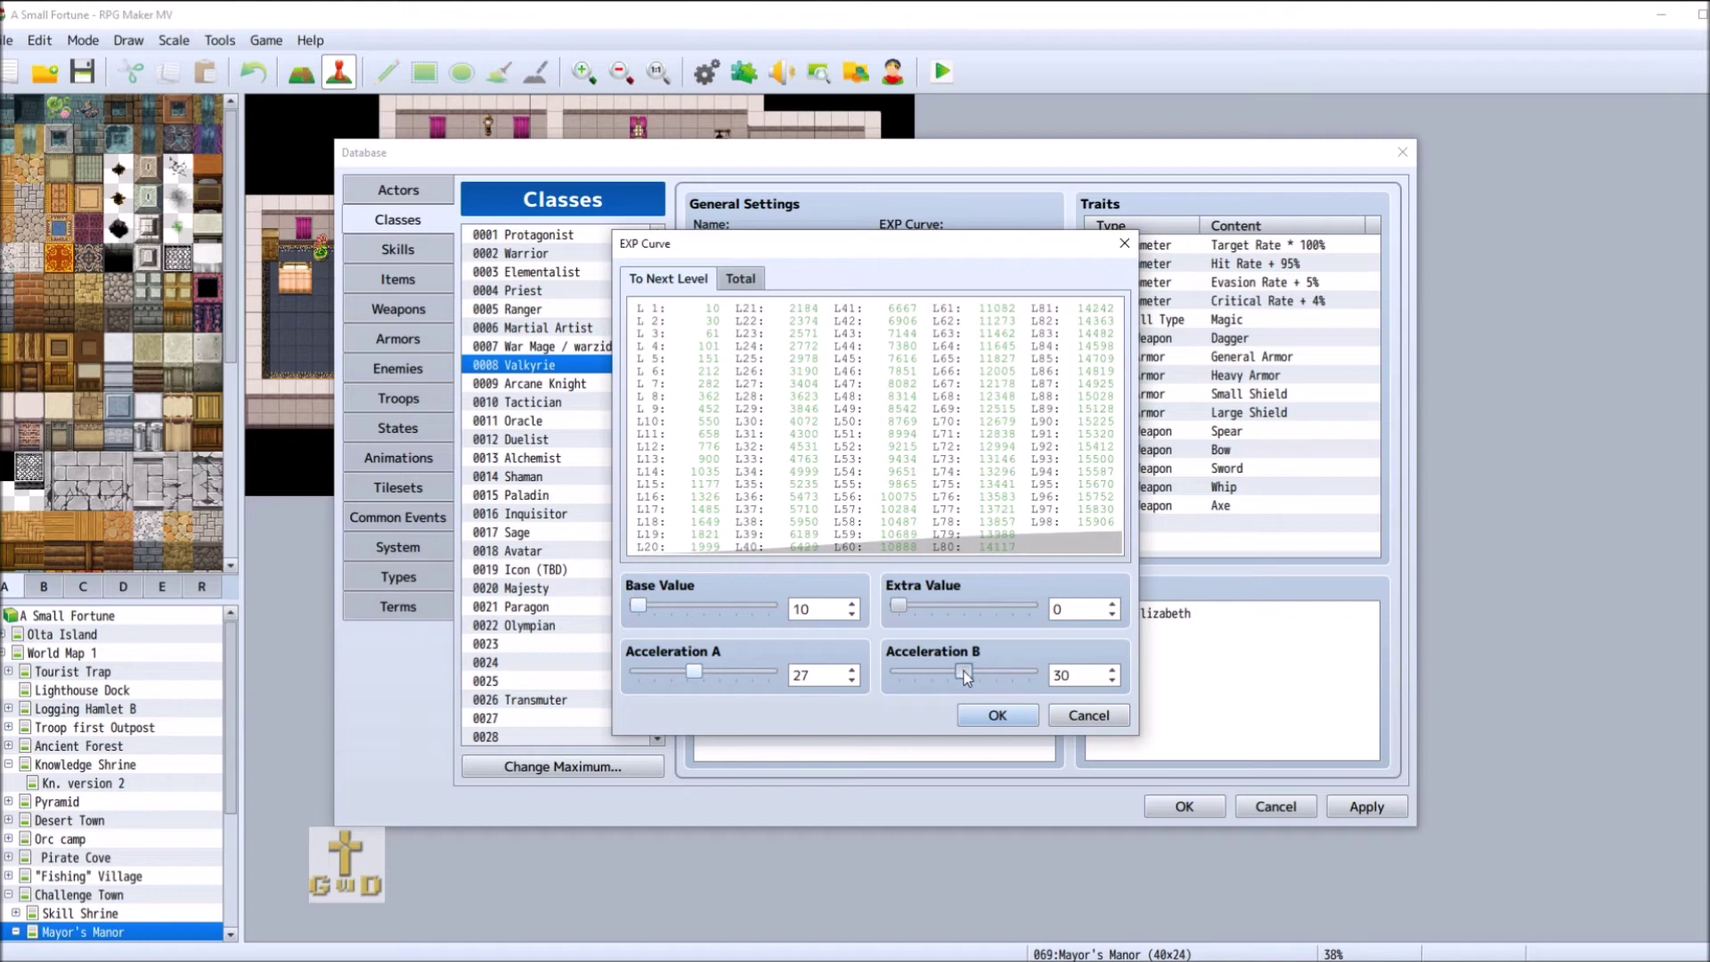
left_click(997, 715)
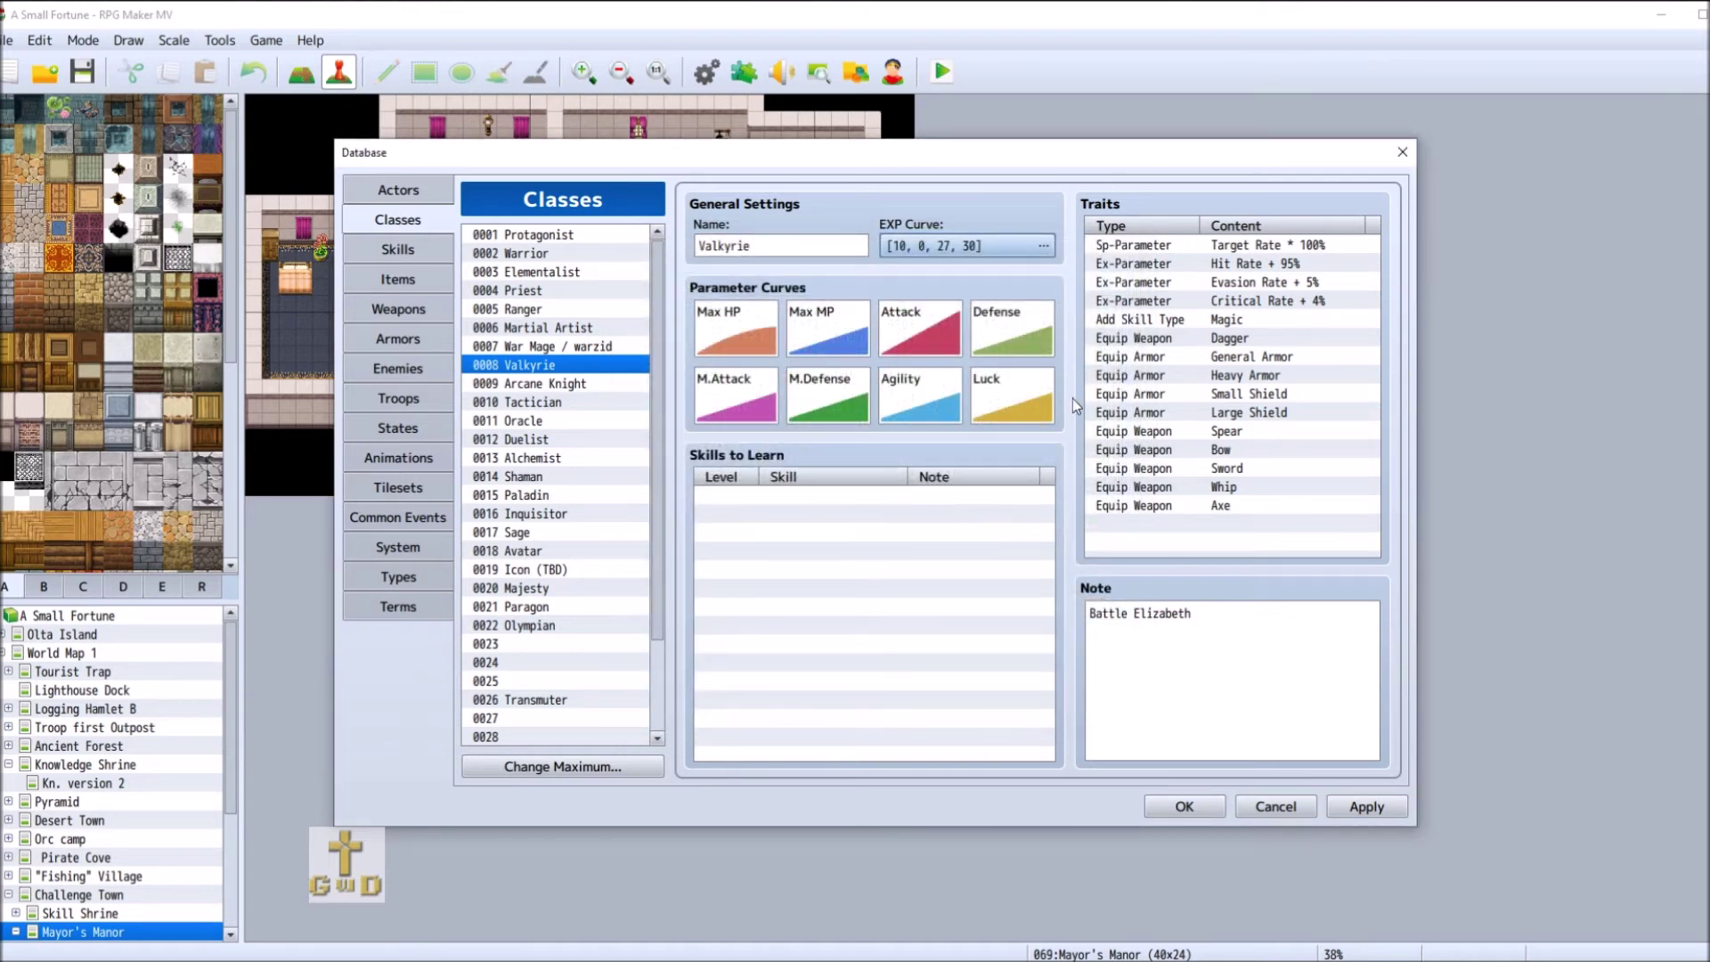
- Compare the class settings and EXP curves of the War Mage / warzid, Valkyrie and Warrior
left_click(621, 351)
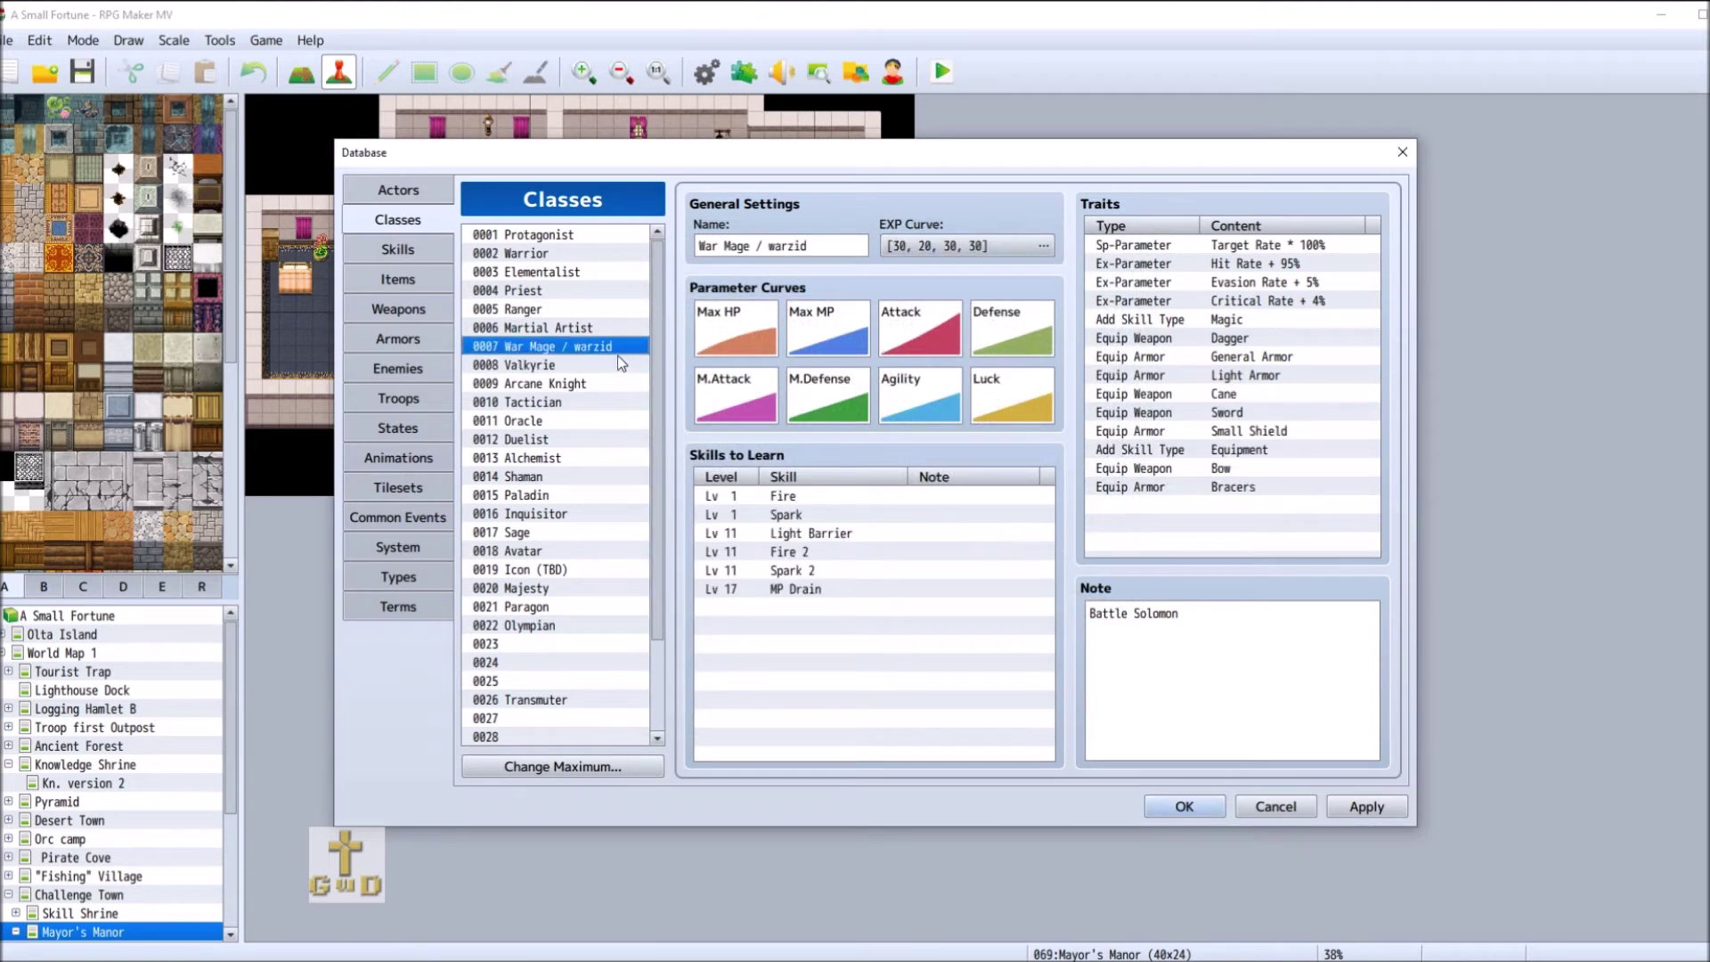
left_click(621, 367)
left_click(590, 255)
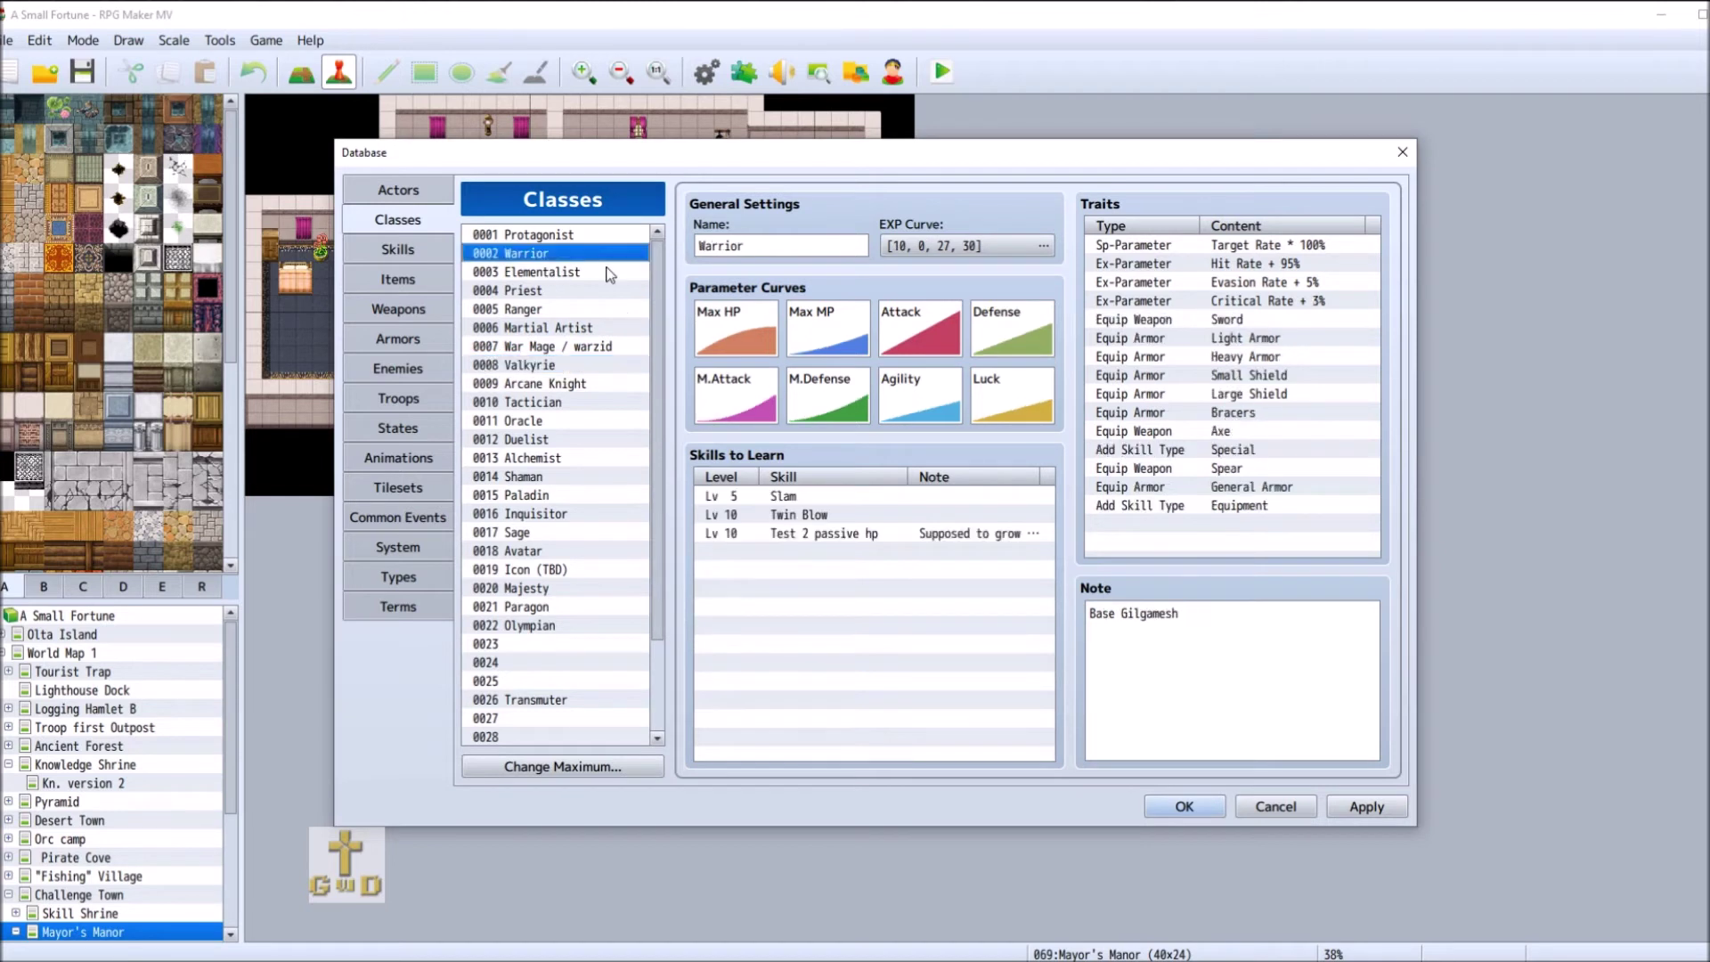
- Generate the War Mage / warzid's Defense curve with a value of 150 at level 99
double_click(998, 323)
double_click(921, 364)
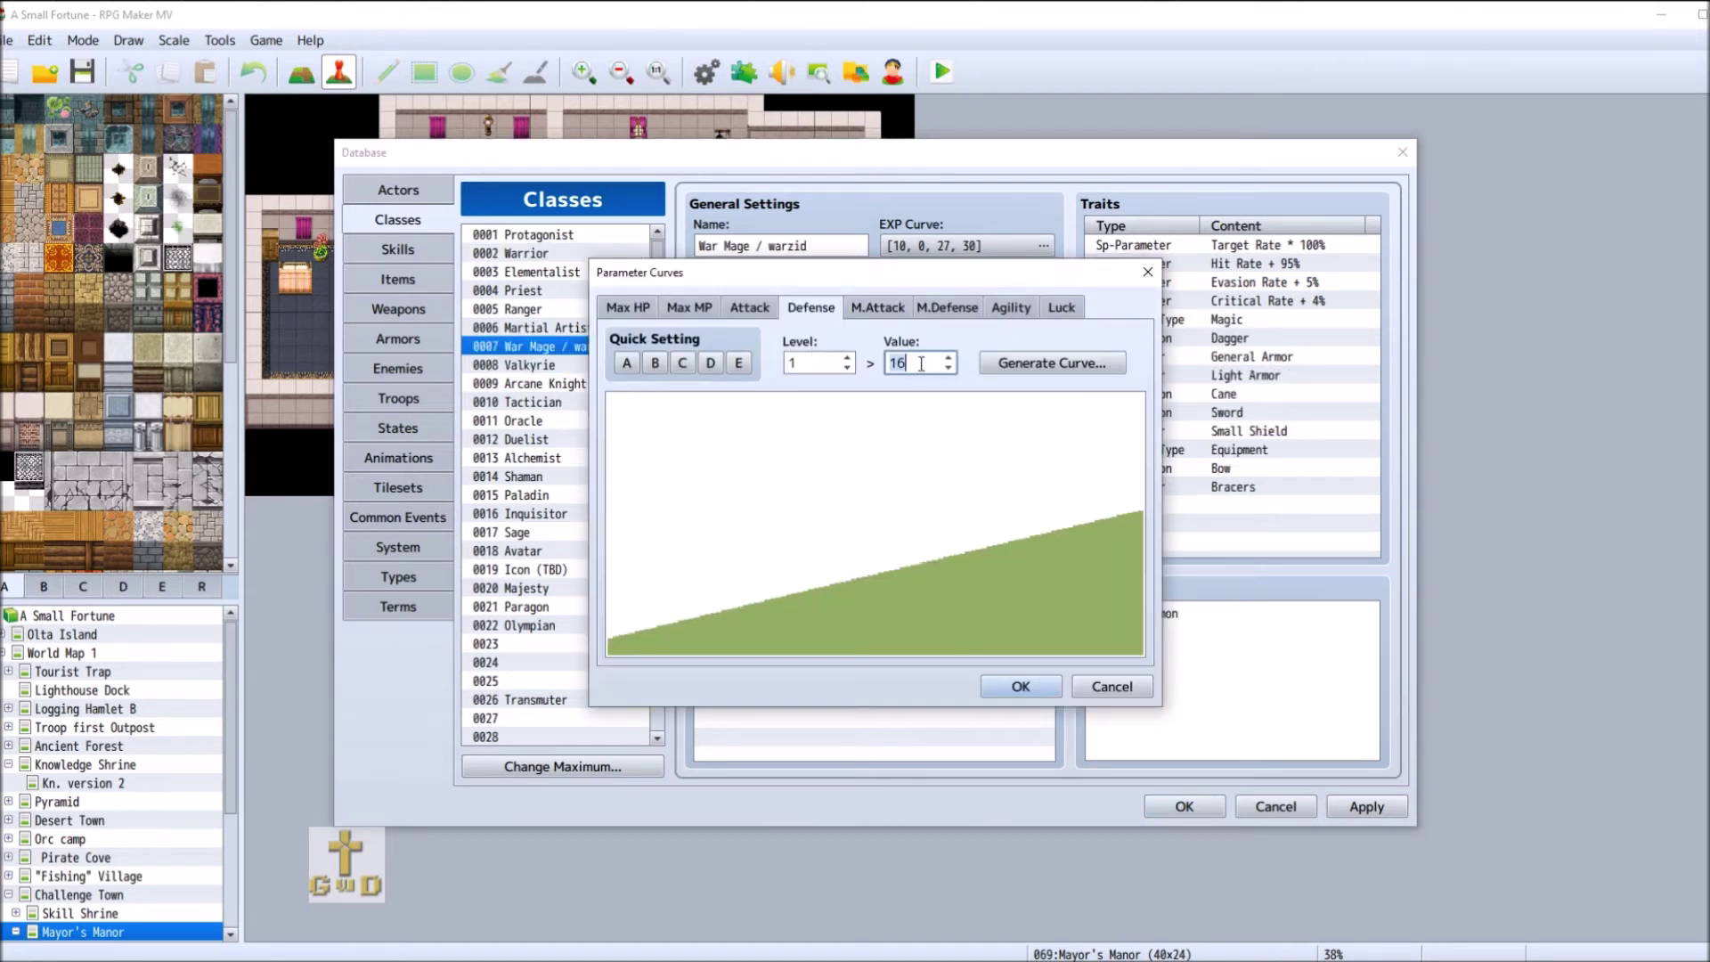
double_click(824, 359)
type("99")
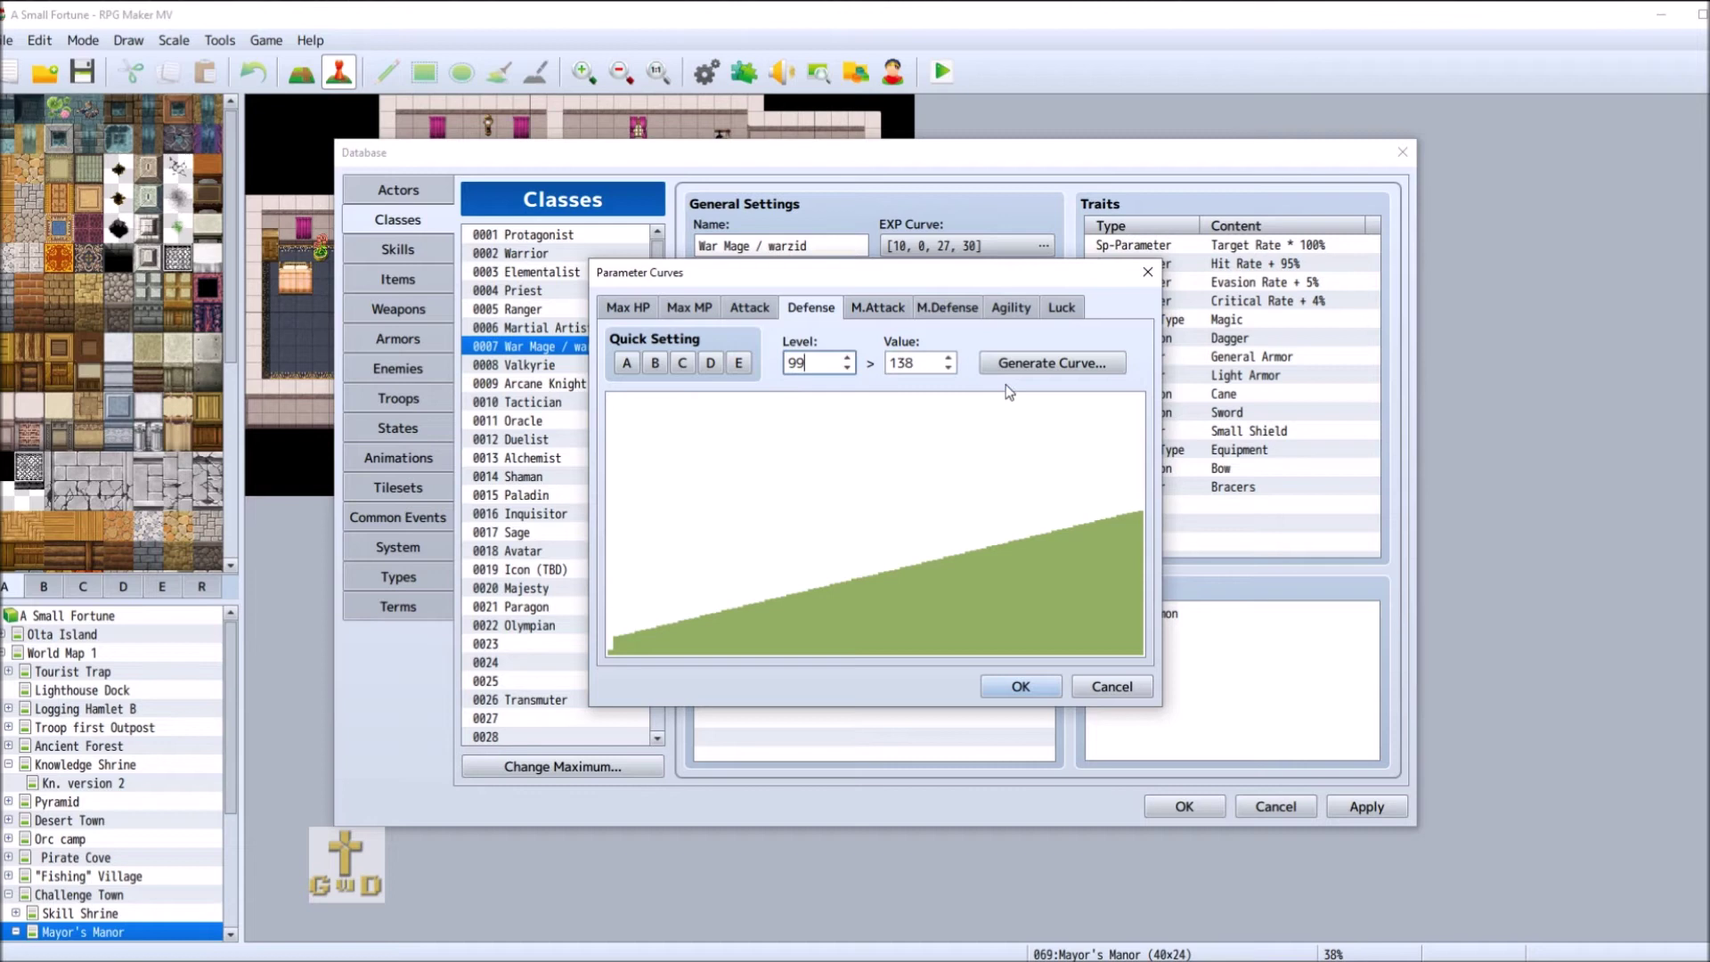
double_click(918, 364)
type("150")
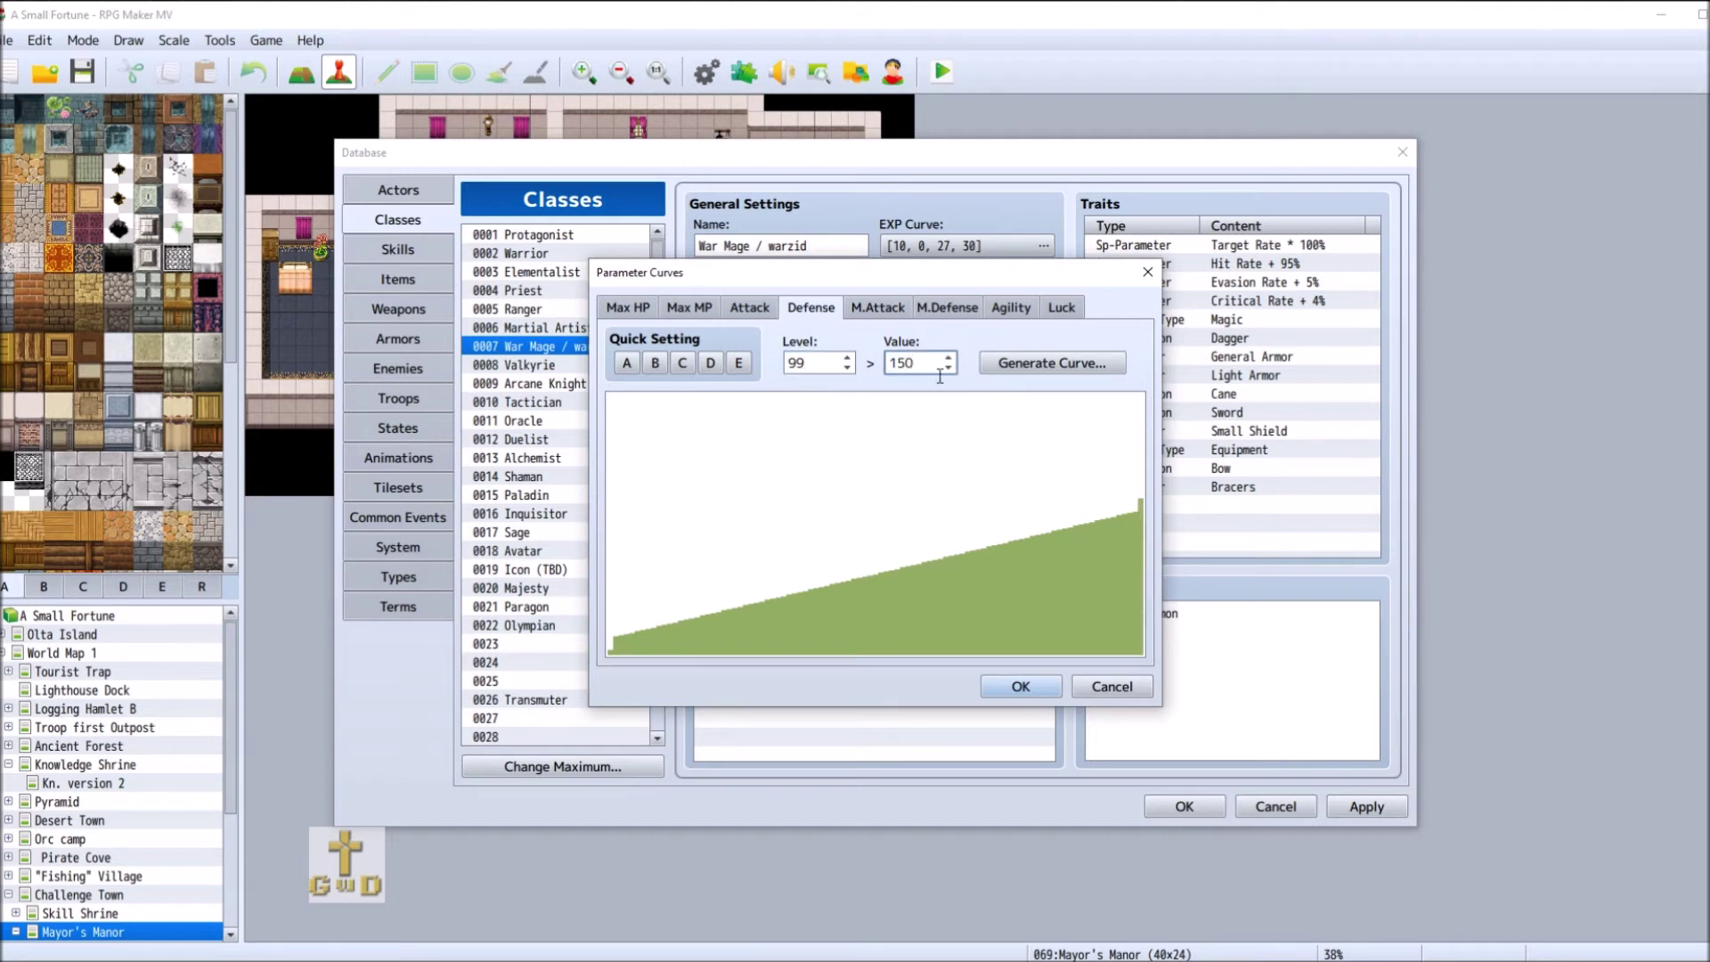
left_click(1076, 356)
left_click(830, 576)
left_click(1020, 686)
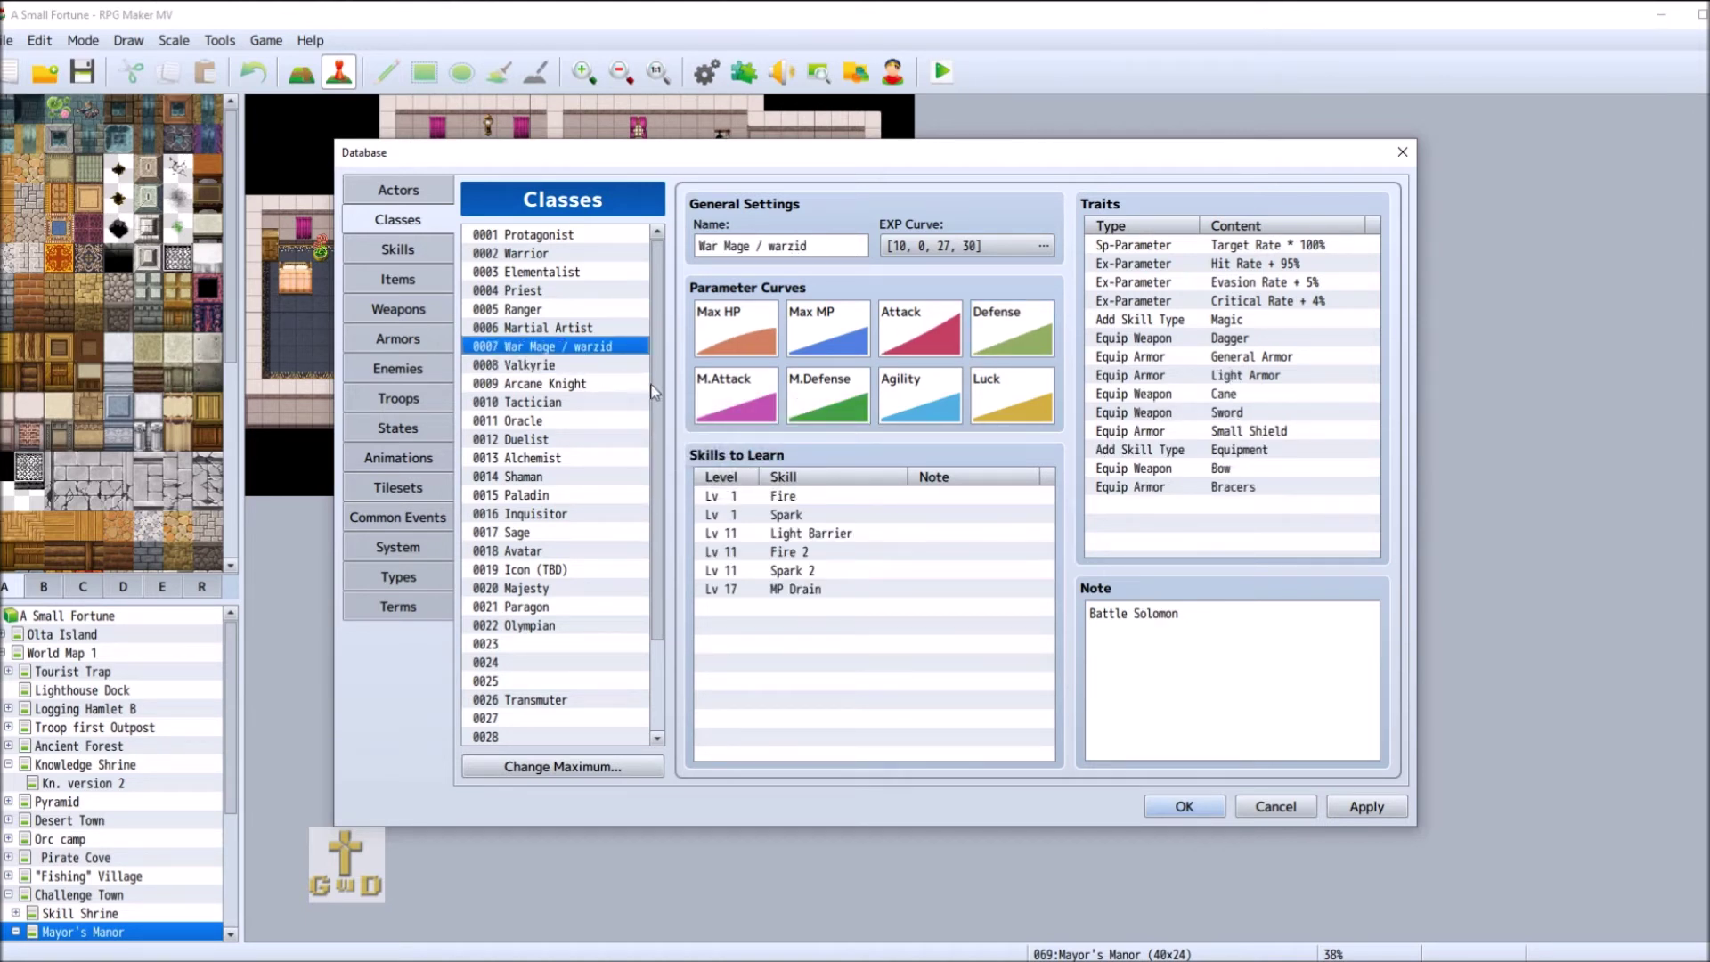
- Check the Warrior's M.Defense values at level 1 and level 99
left_click(555, 254)
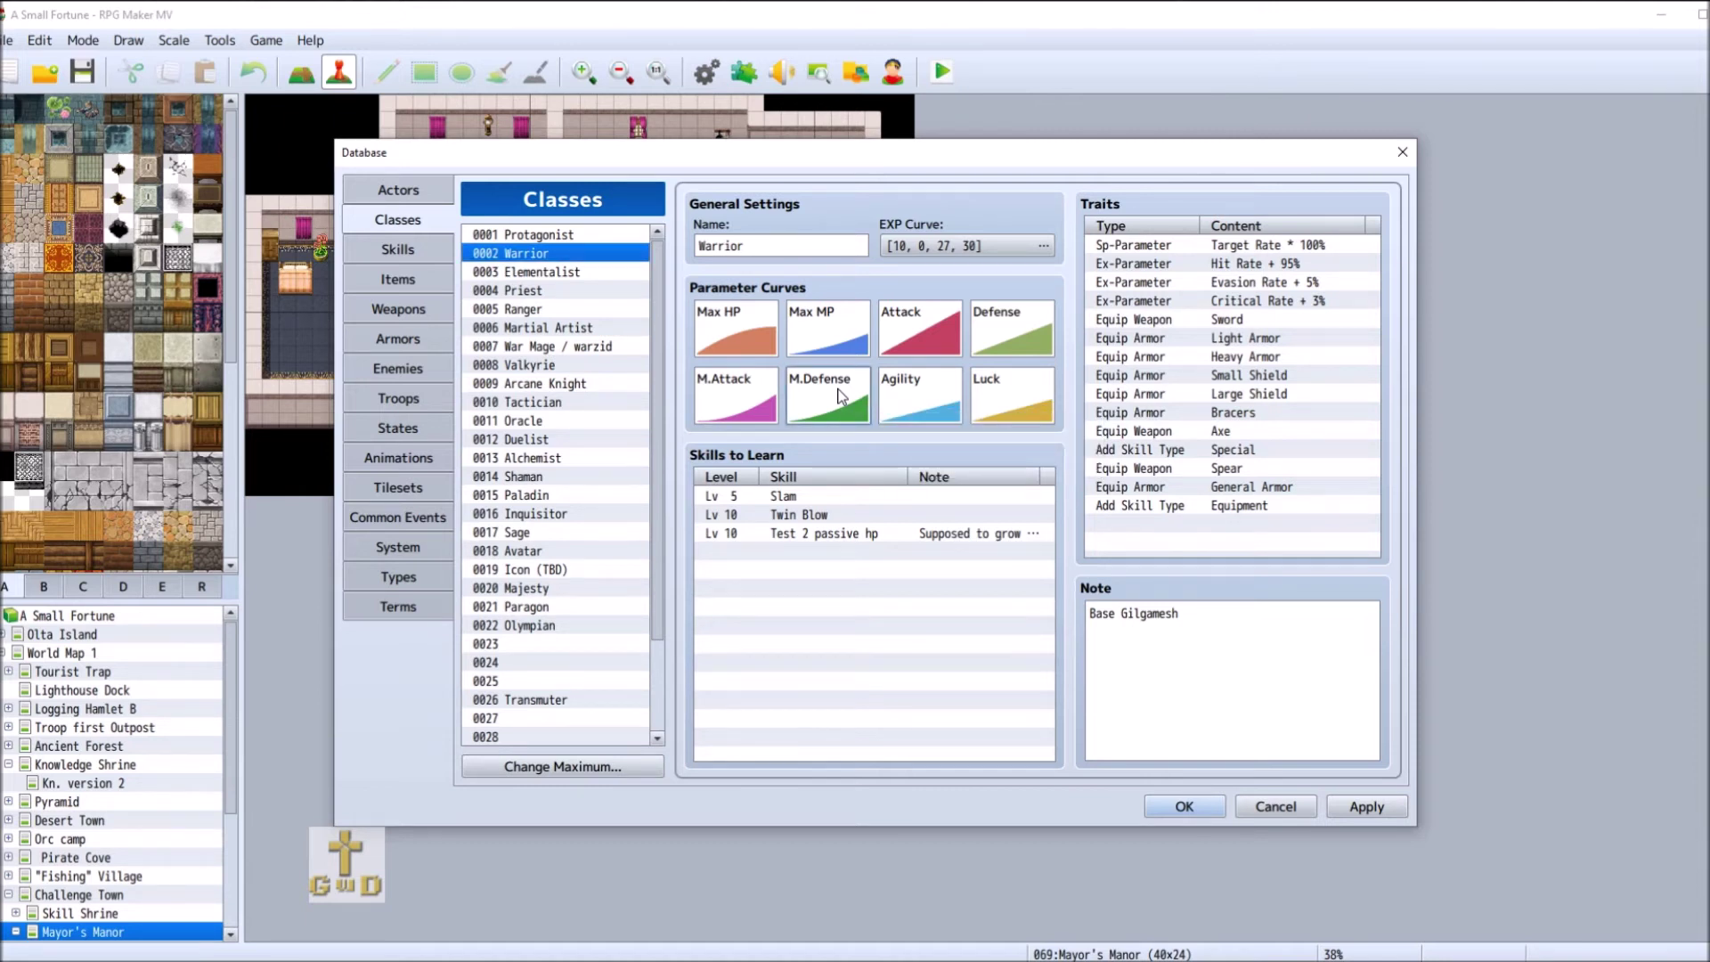
double_click(840, 396)
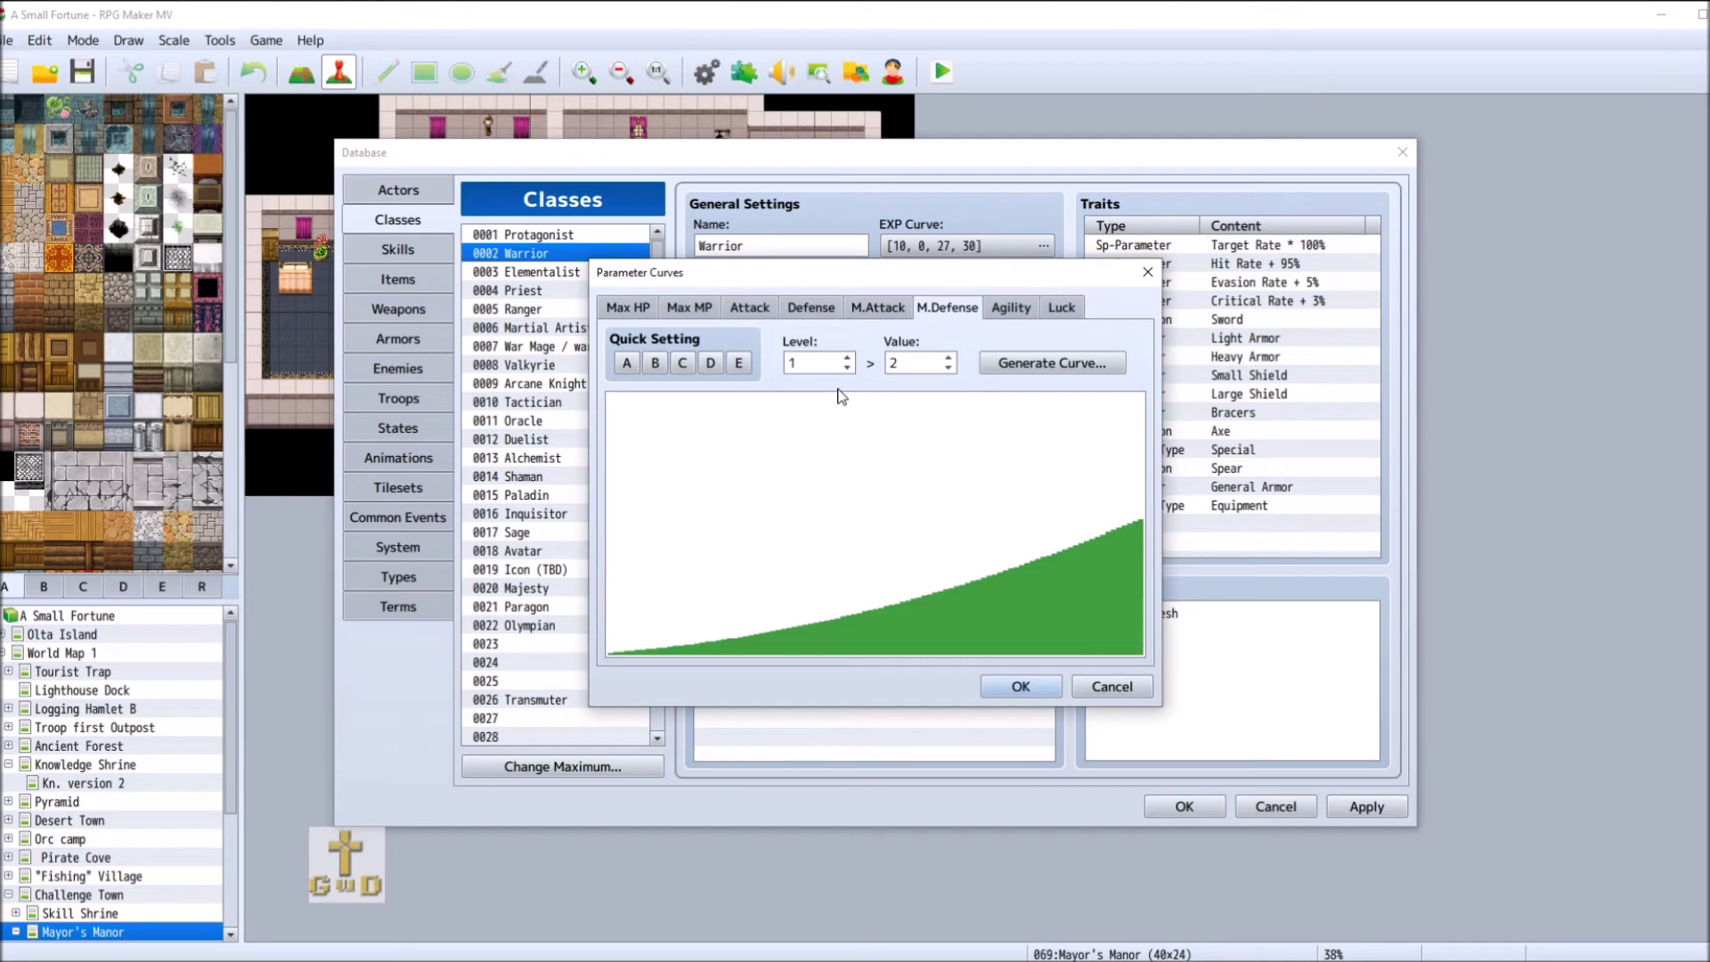
double_click(807, 362)
type("99")
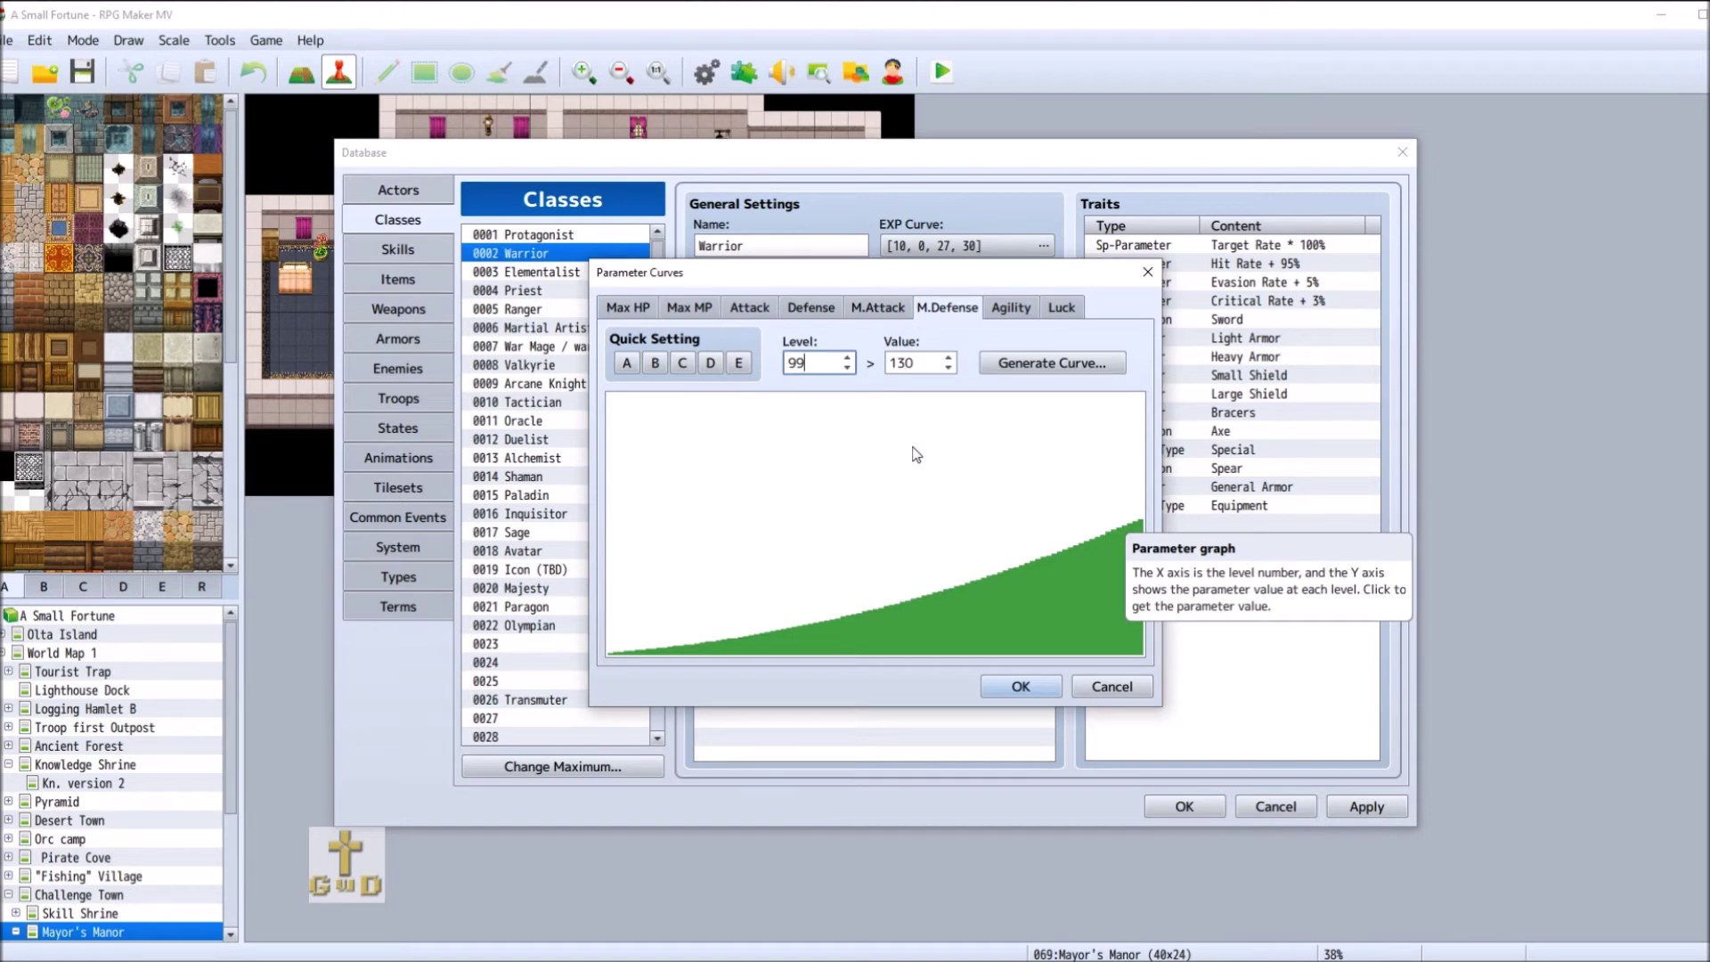
left_click(1115, 696)
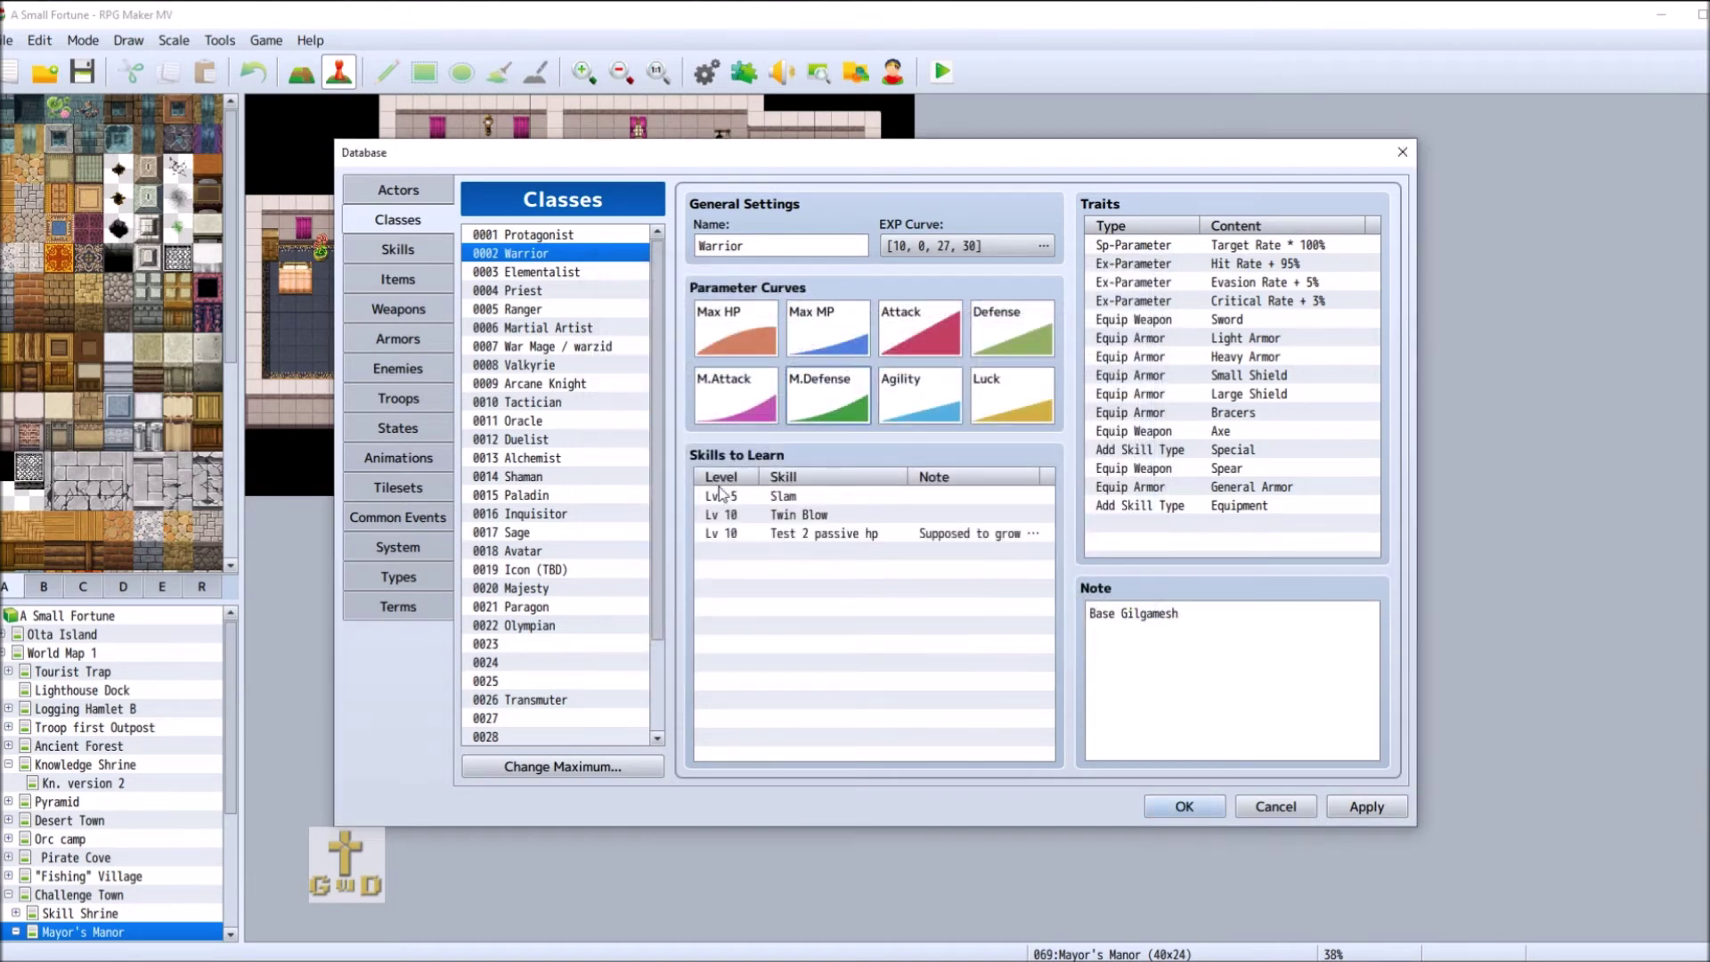
- Set the War Mage / warzid's M.Defense to 5 at level 1 and 137 at level 99
left_click(576, 344)
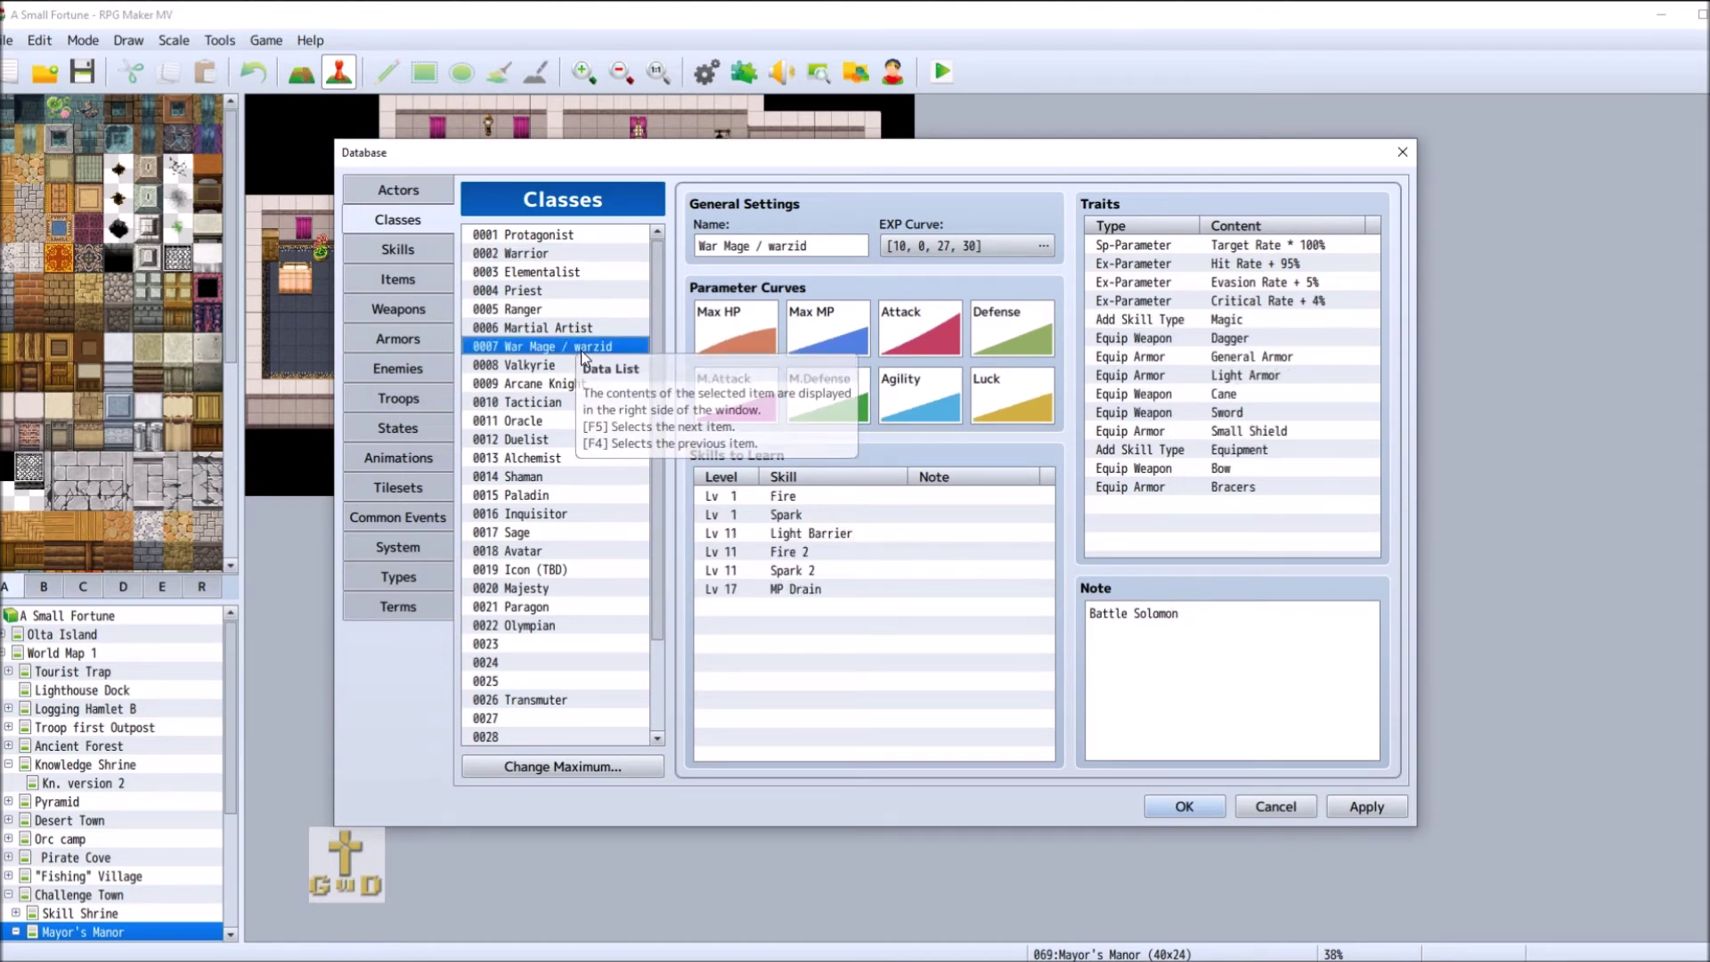
double_click(829, 413)
double_click(915, 361)
double_click(816, 363)
type("99")
key("Tab")
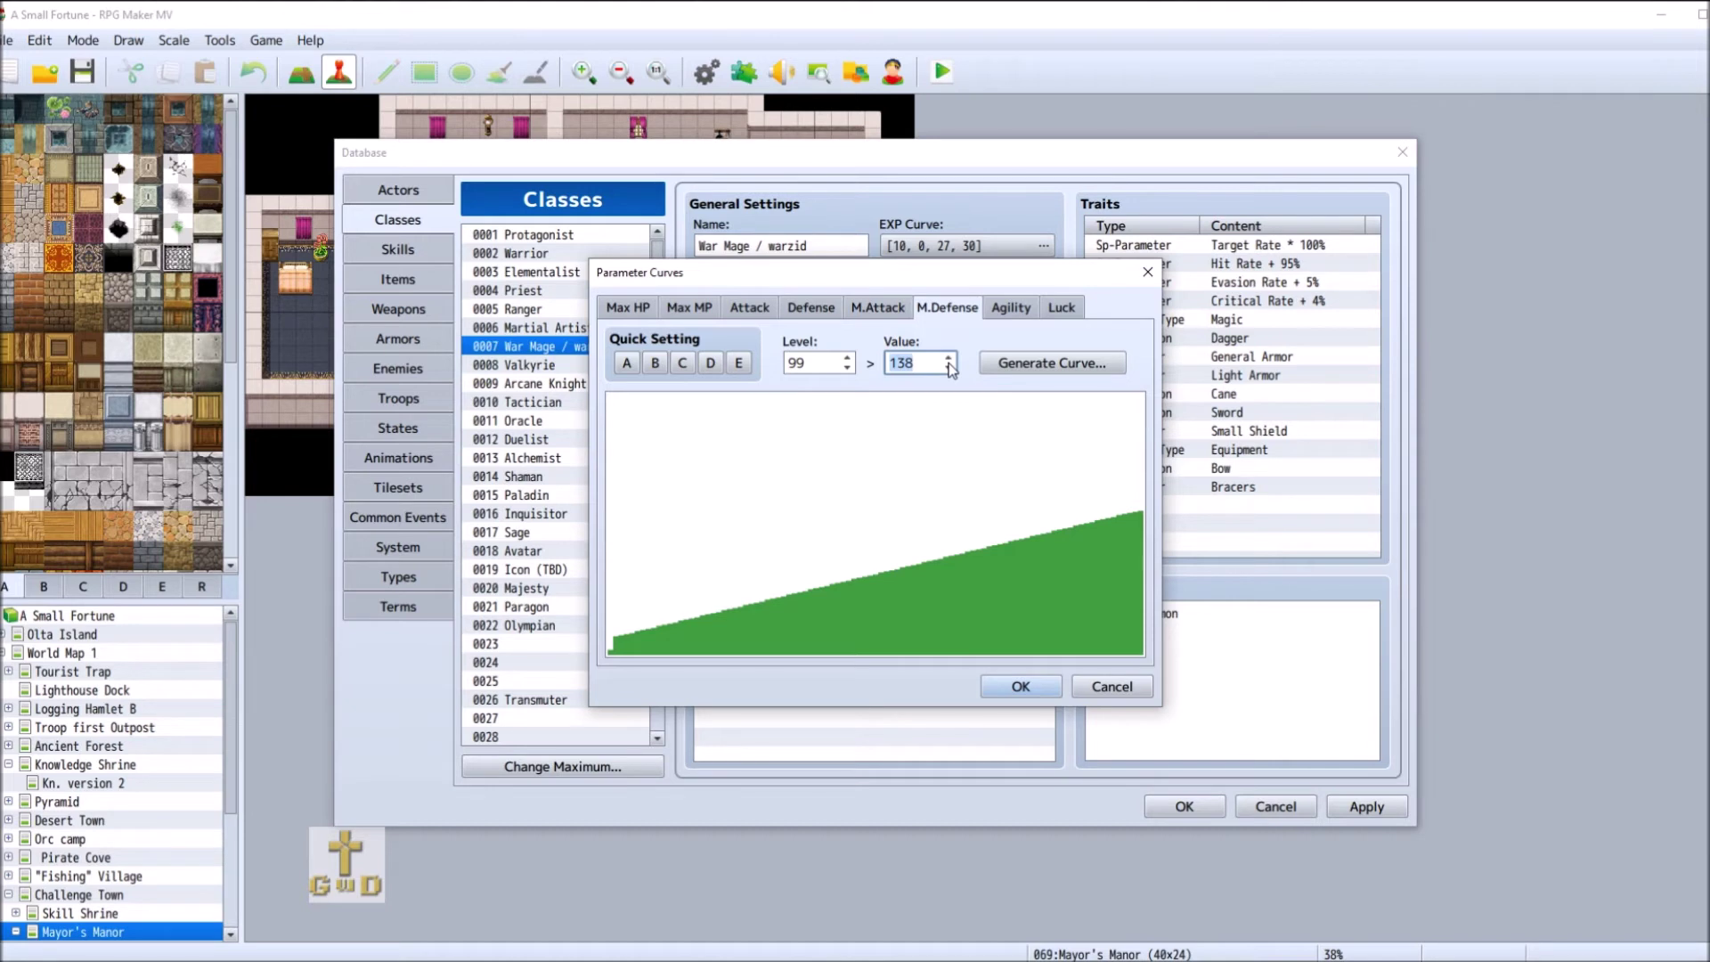
type("137")
- Generate the War Mage / warzid's M.Defense curve between its endpoints with growth slightly slower than normal
left_click(1025, 363)
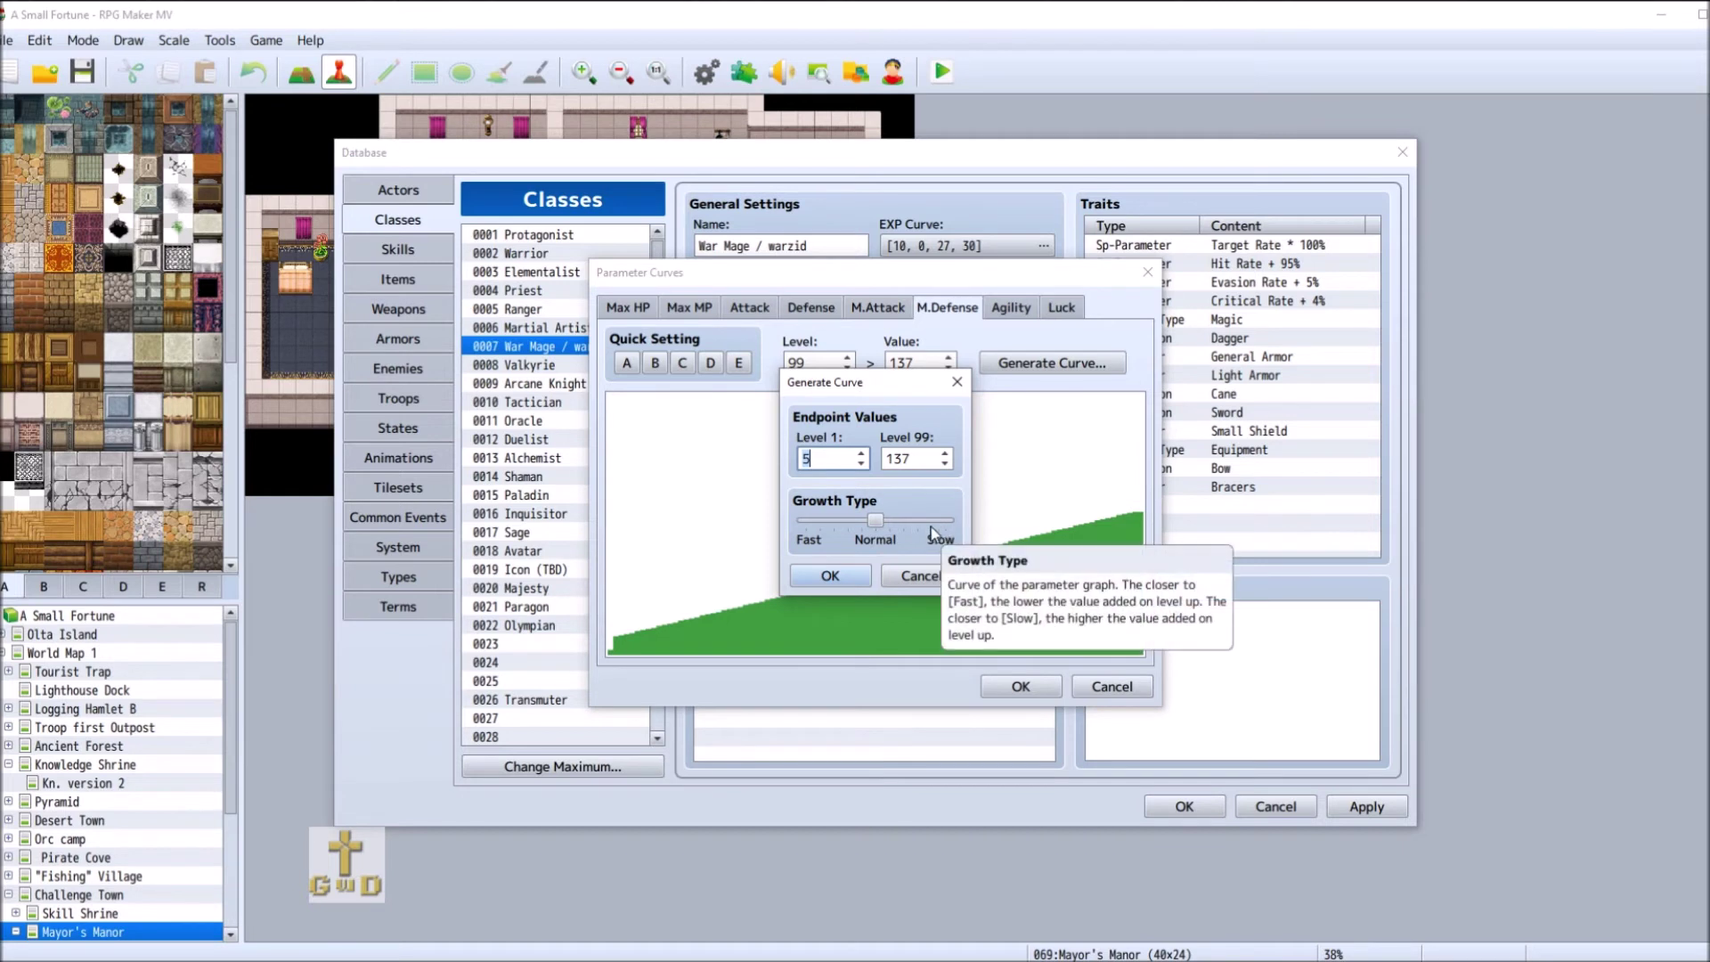
left_click(877, 521)
left_click_drag(879, 519, 893, 519)
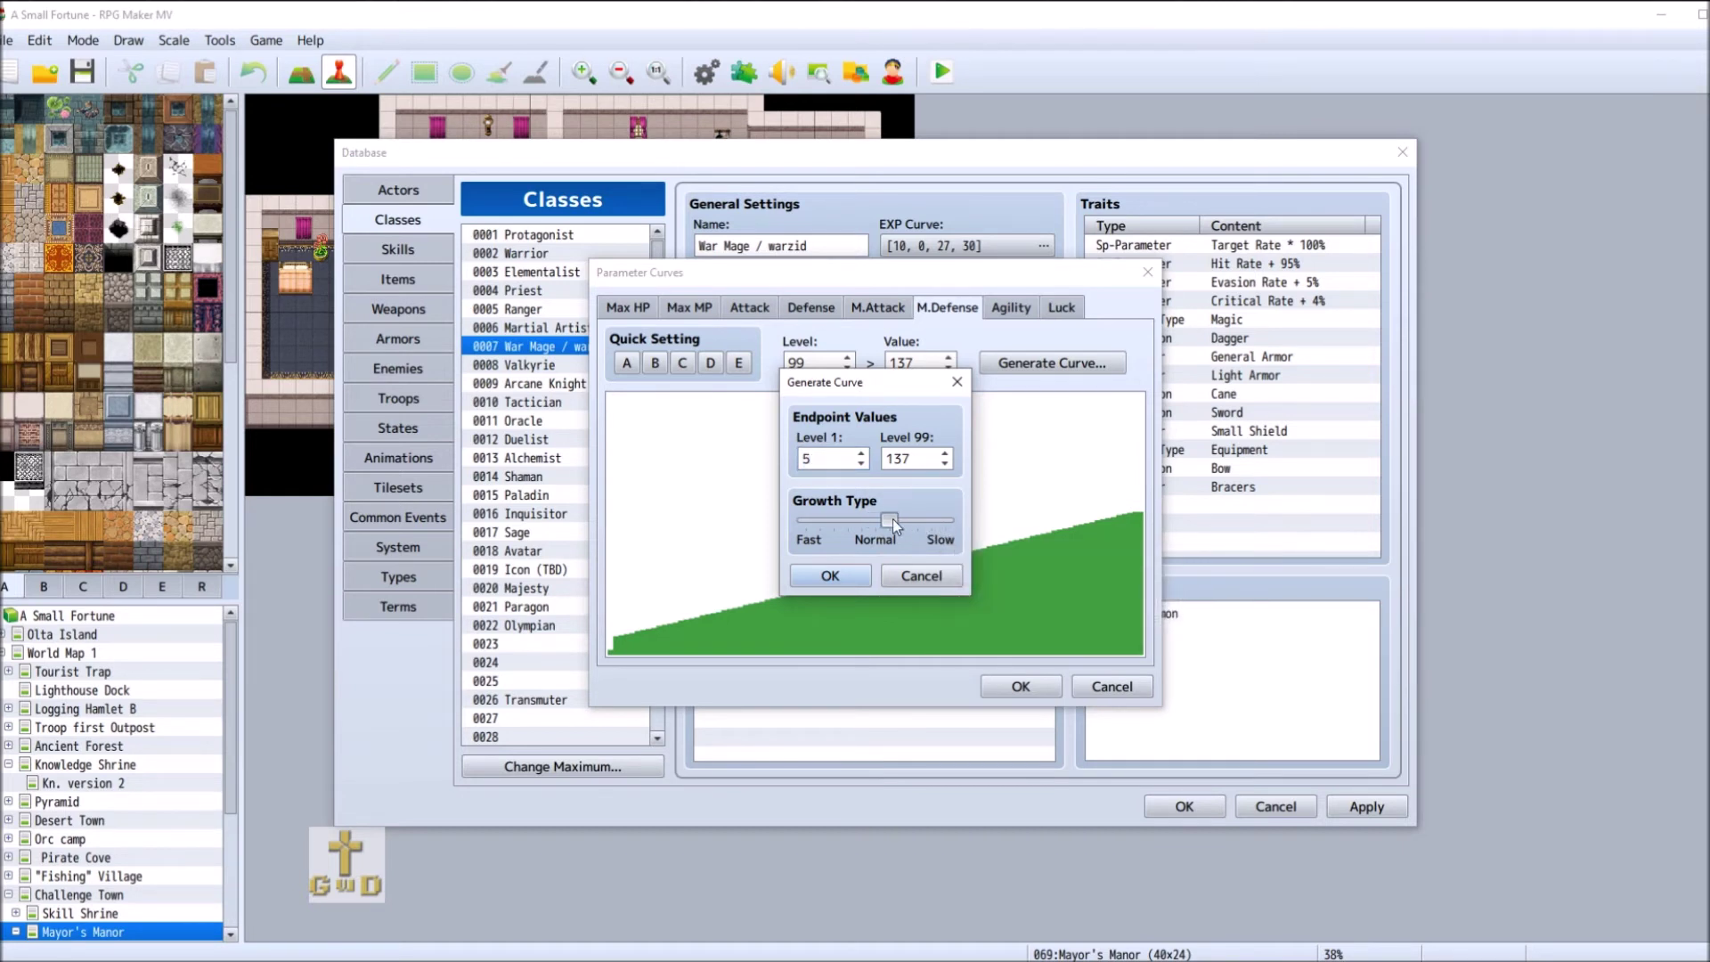
left_click_drag(894, 526, 887, 525)
left_click(830, 575)
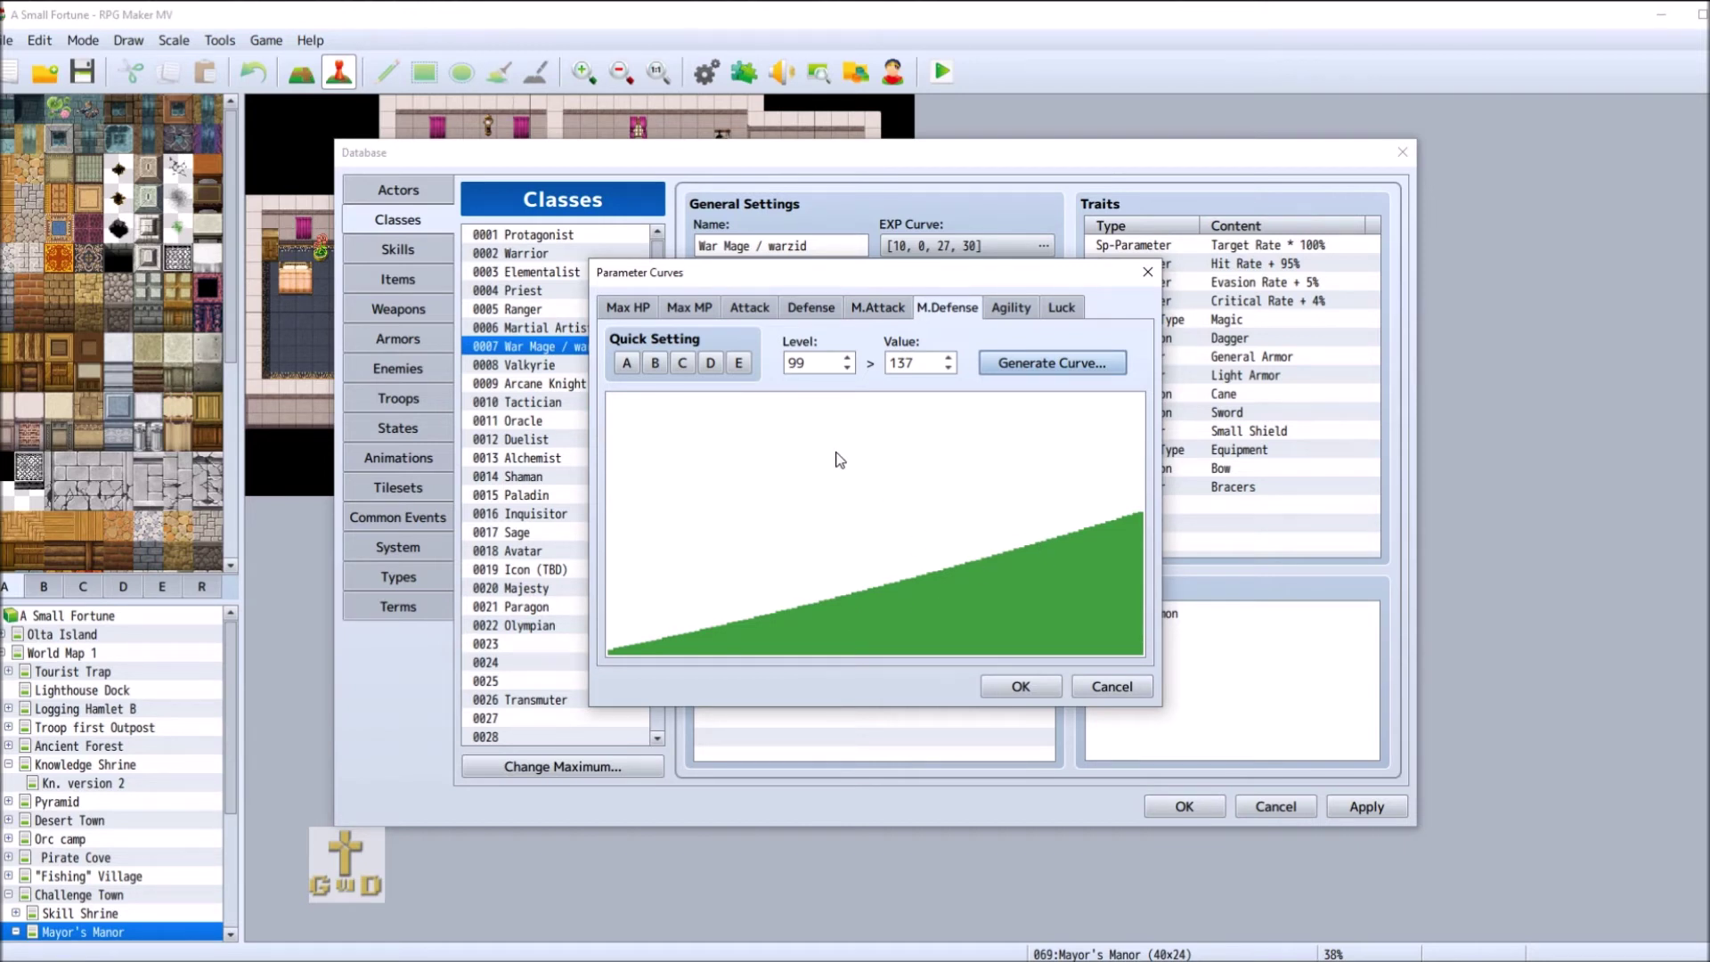
left_click(1027, 693)
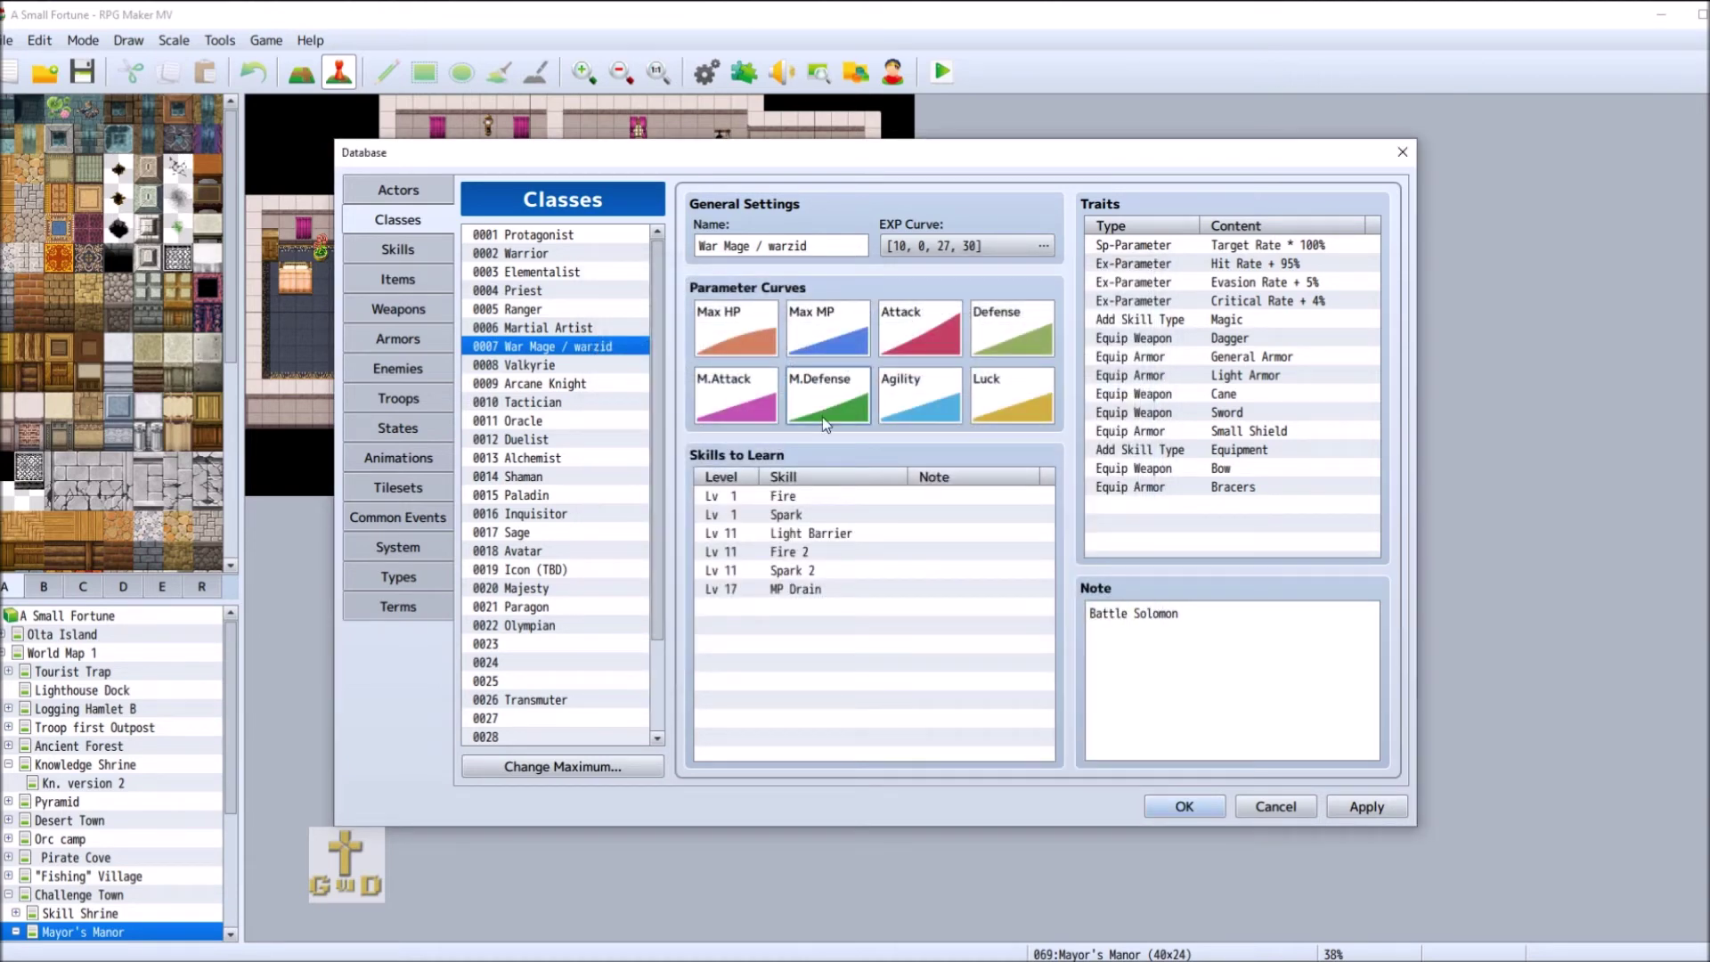
- Recheck the Warrior's M.Defense curve and its level 99 value as a reference for the Martial Artist
left_click(587, 330)
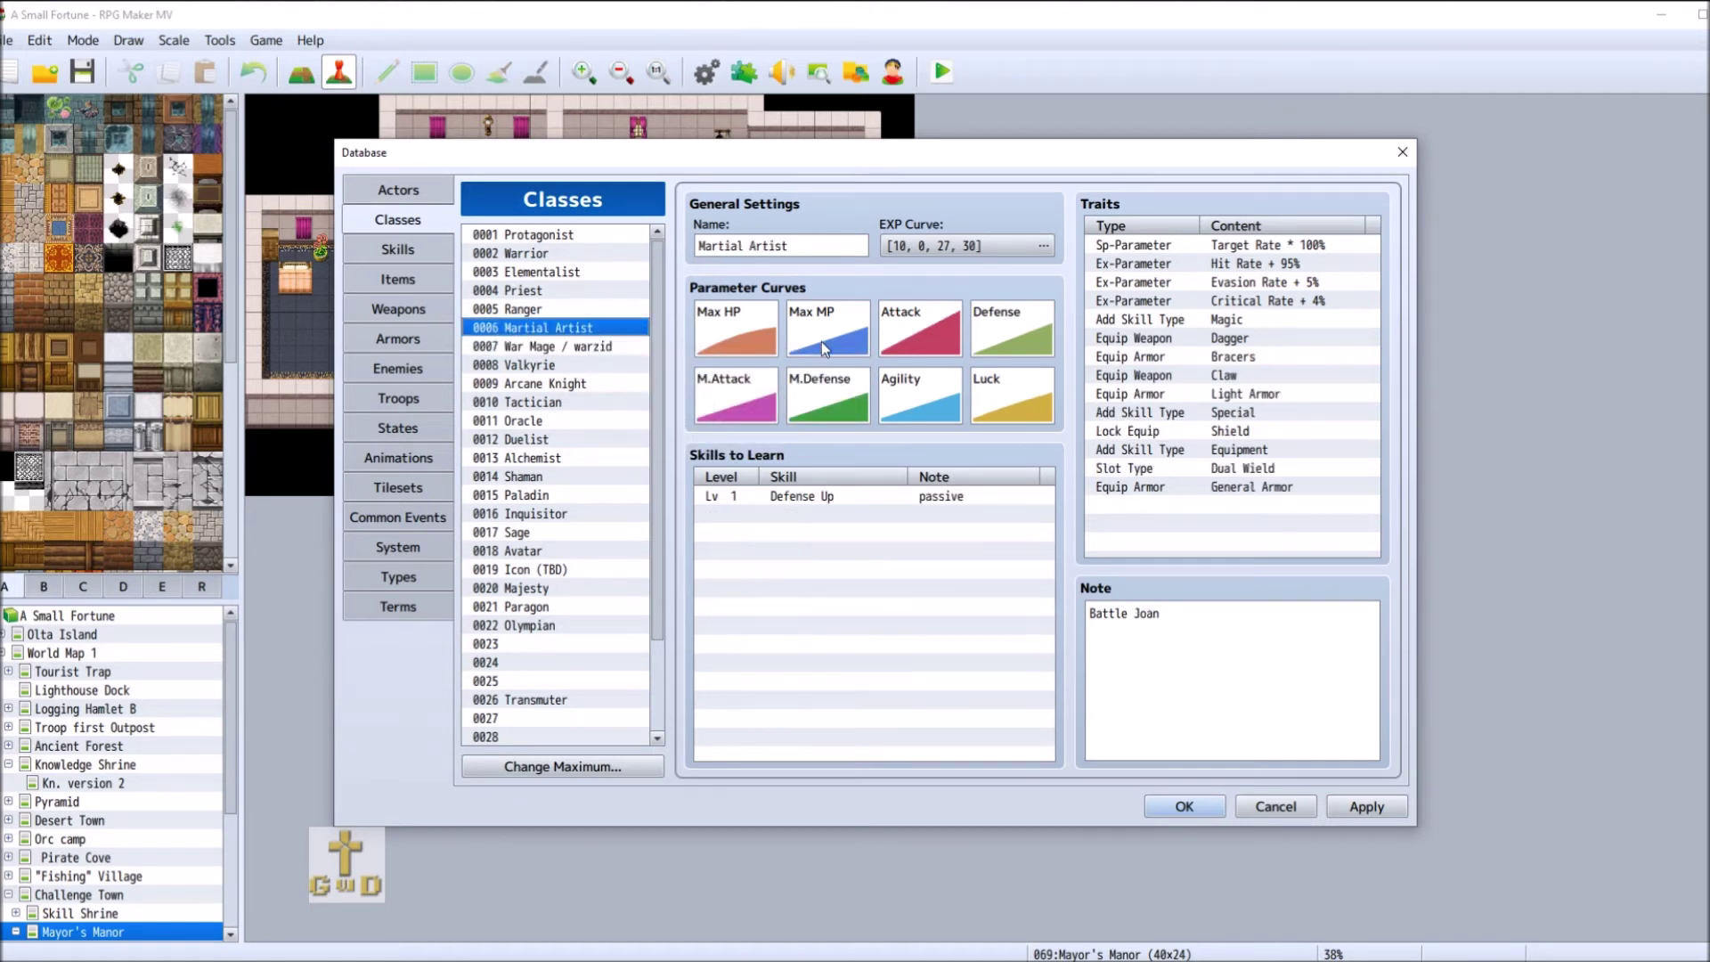
left_click(562, 255)
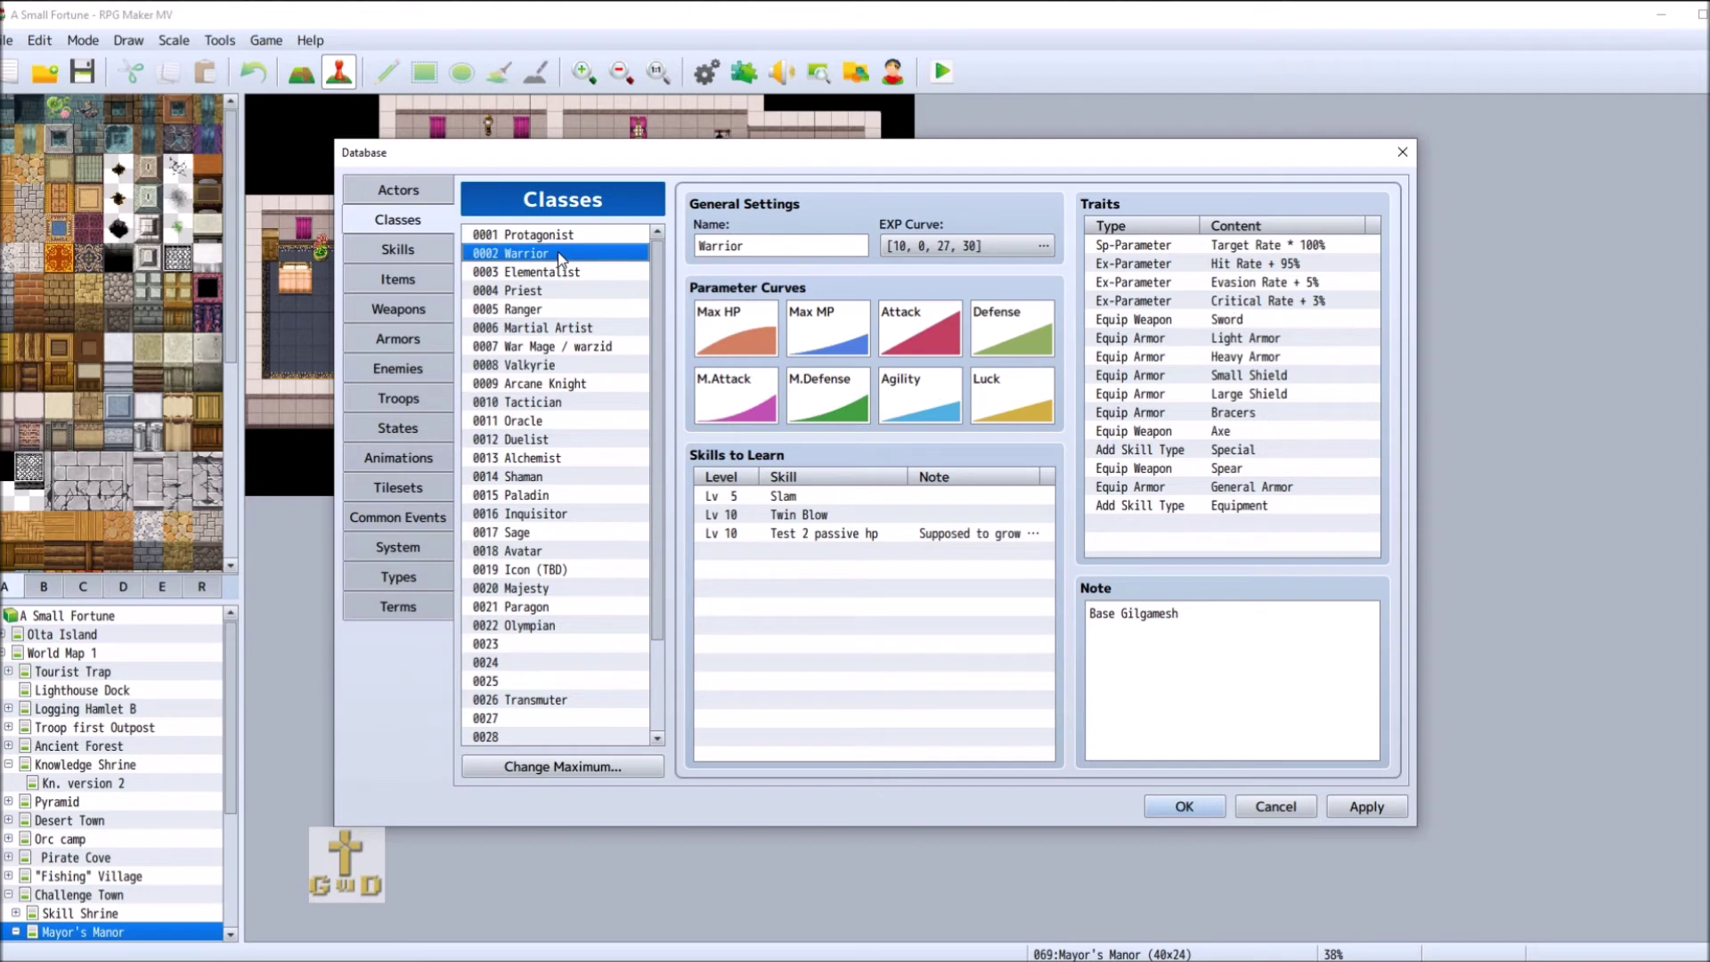
double_click(808, 403)
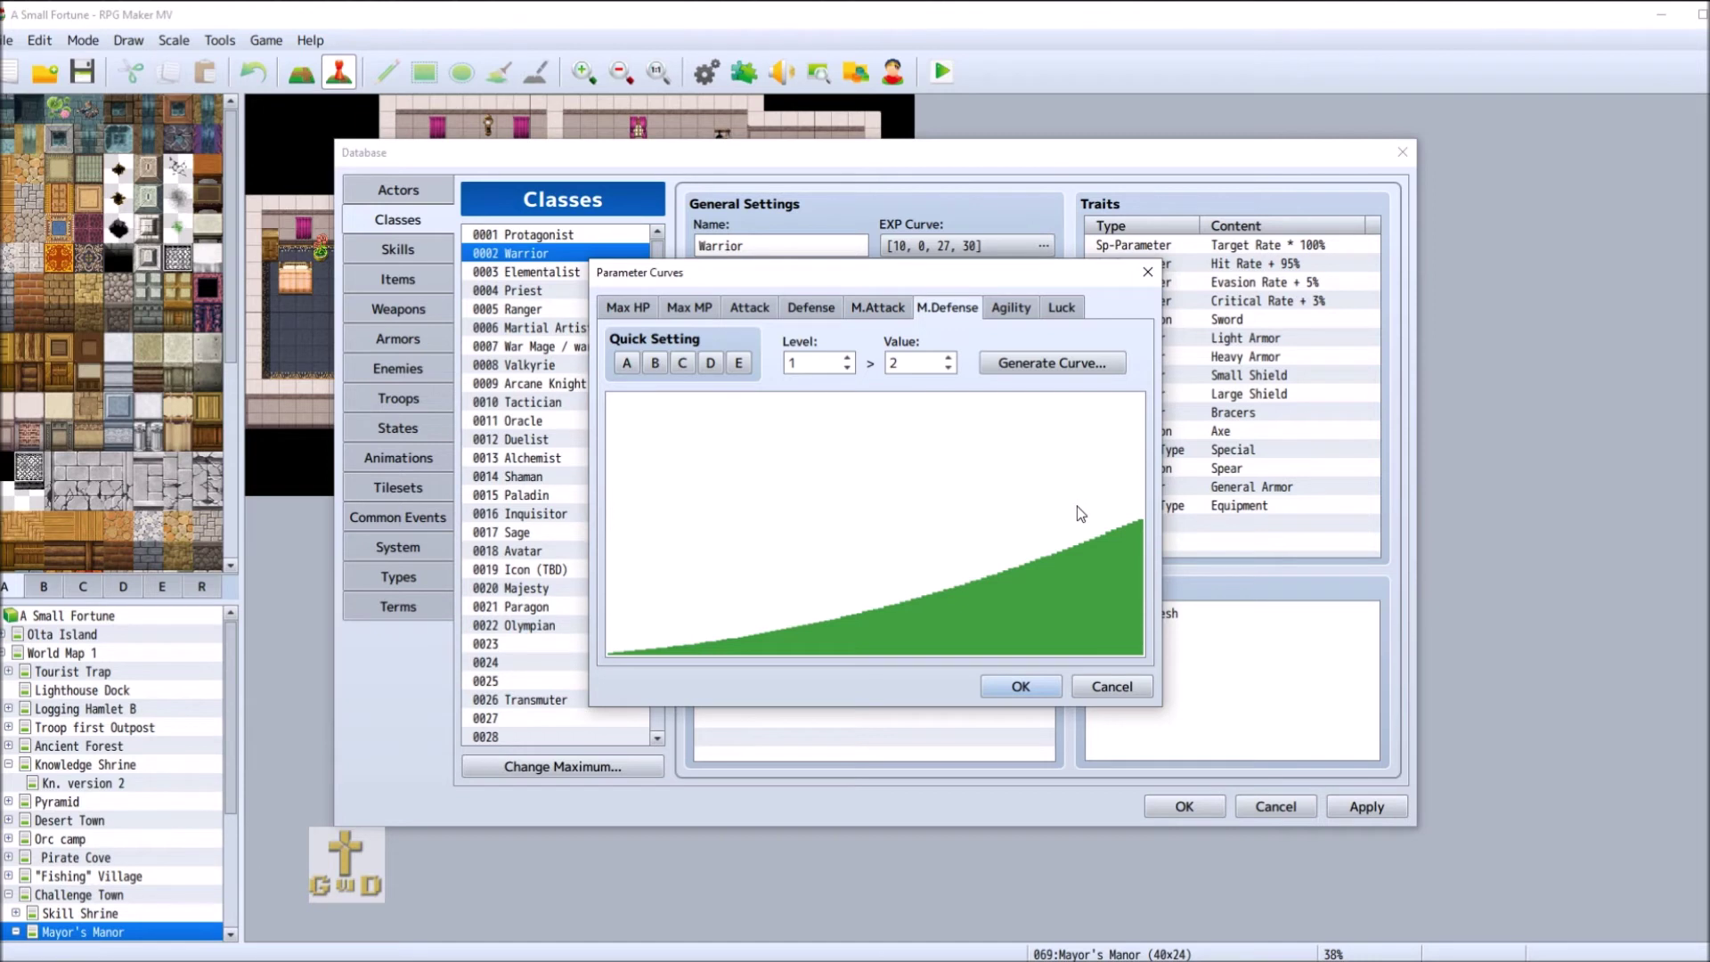
double_click(807, 365)
type("99")
left_click(1094, 686)
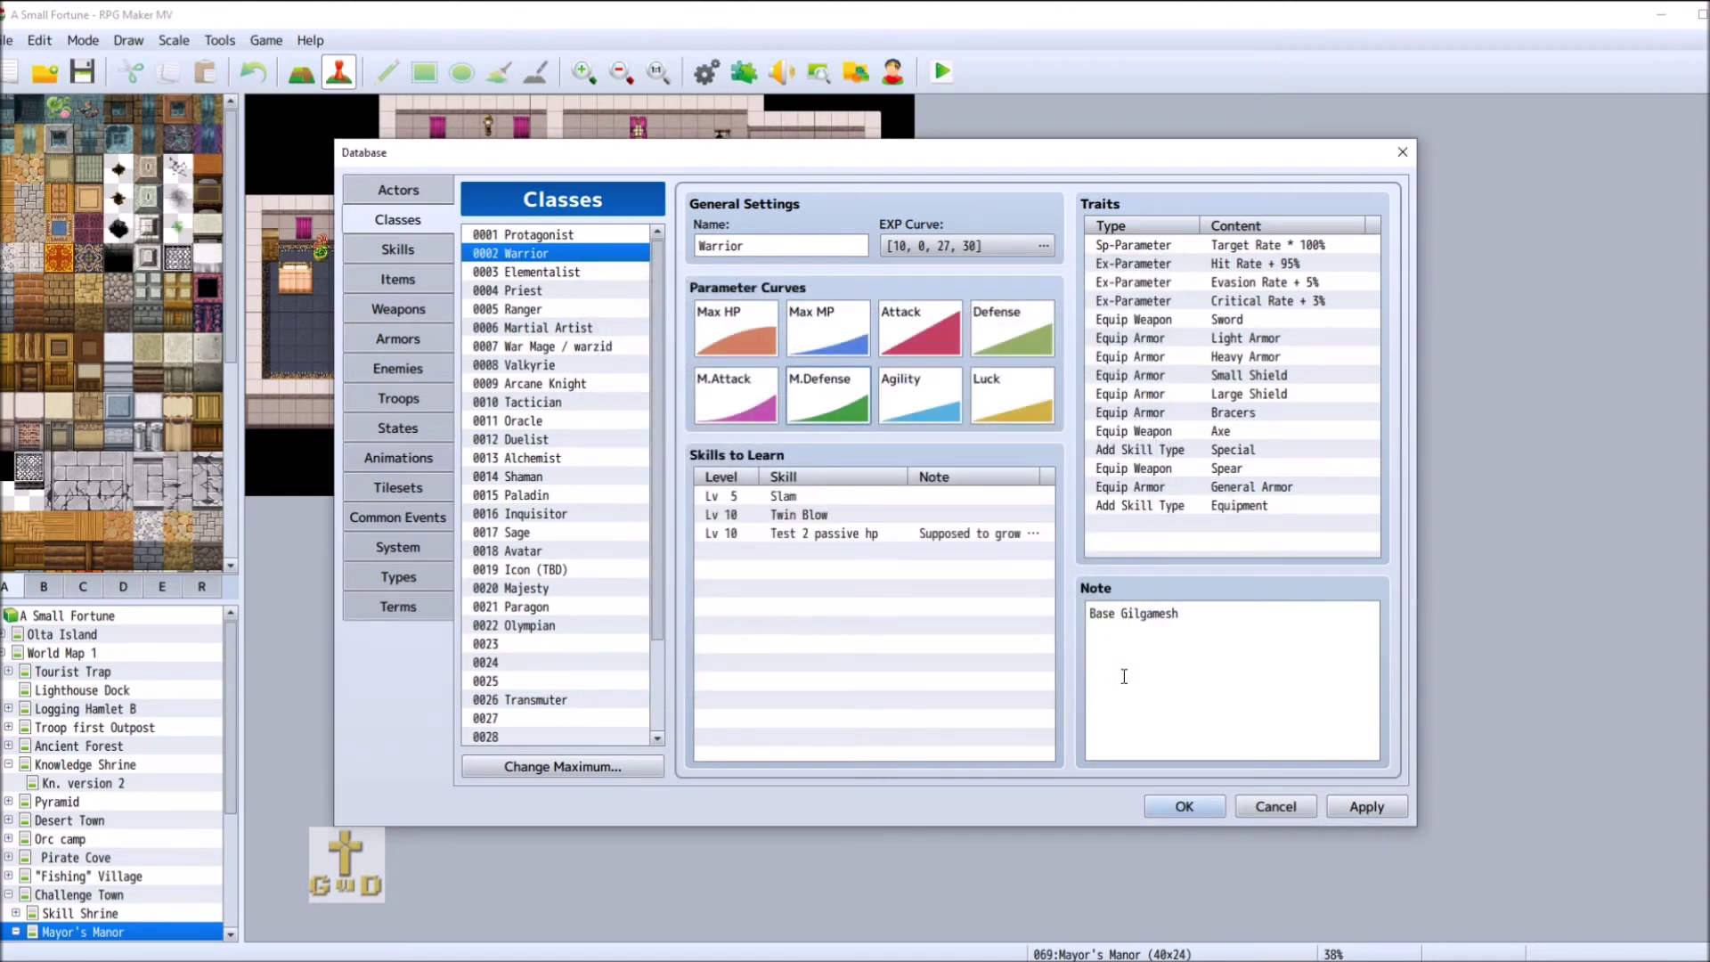
- Set the Martial Artist's M.Defense to 3 at level 1 and 130 at level 99
left_click(565, 329)
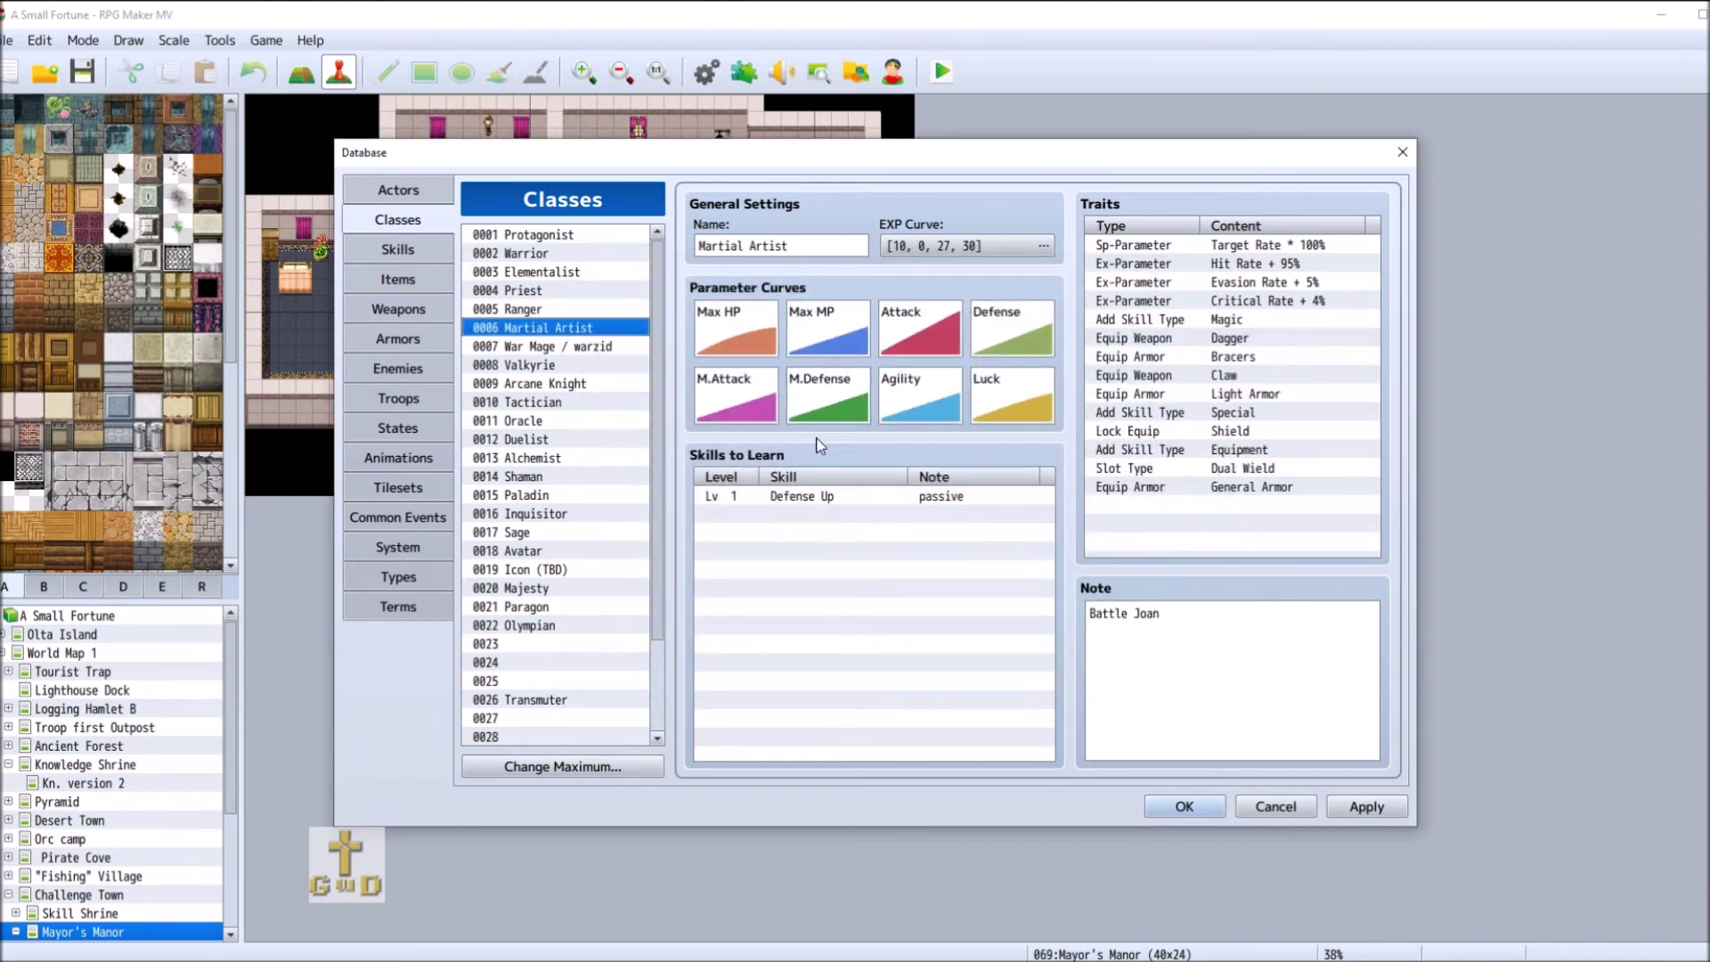
double_click(842, 399)
double_click(897, 361)
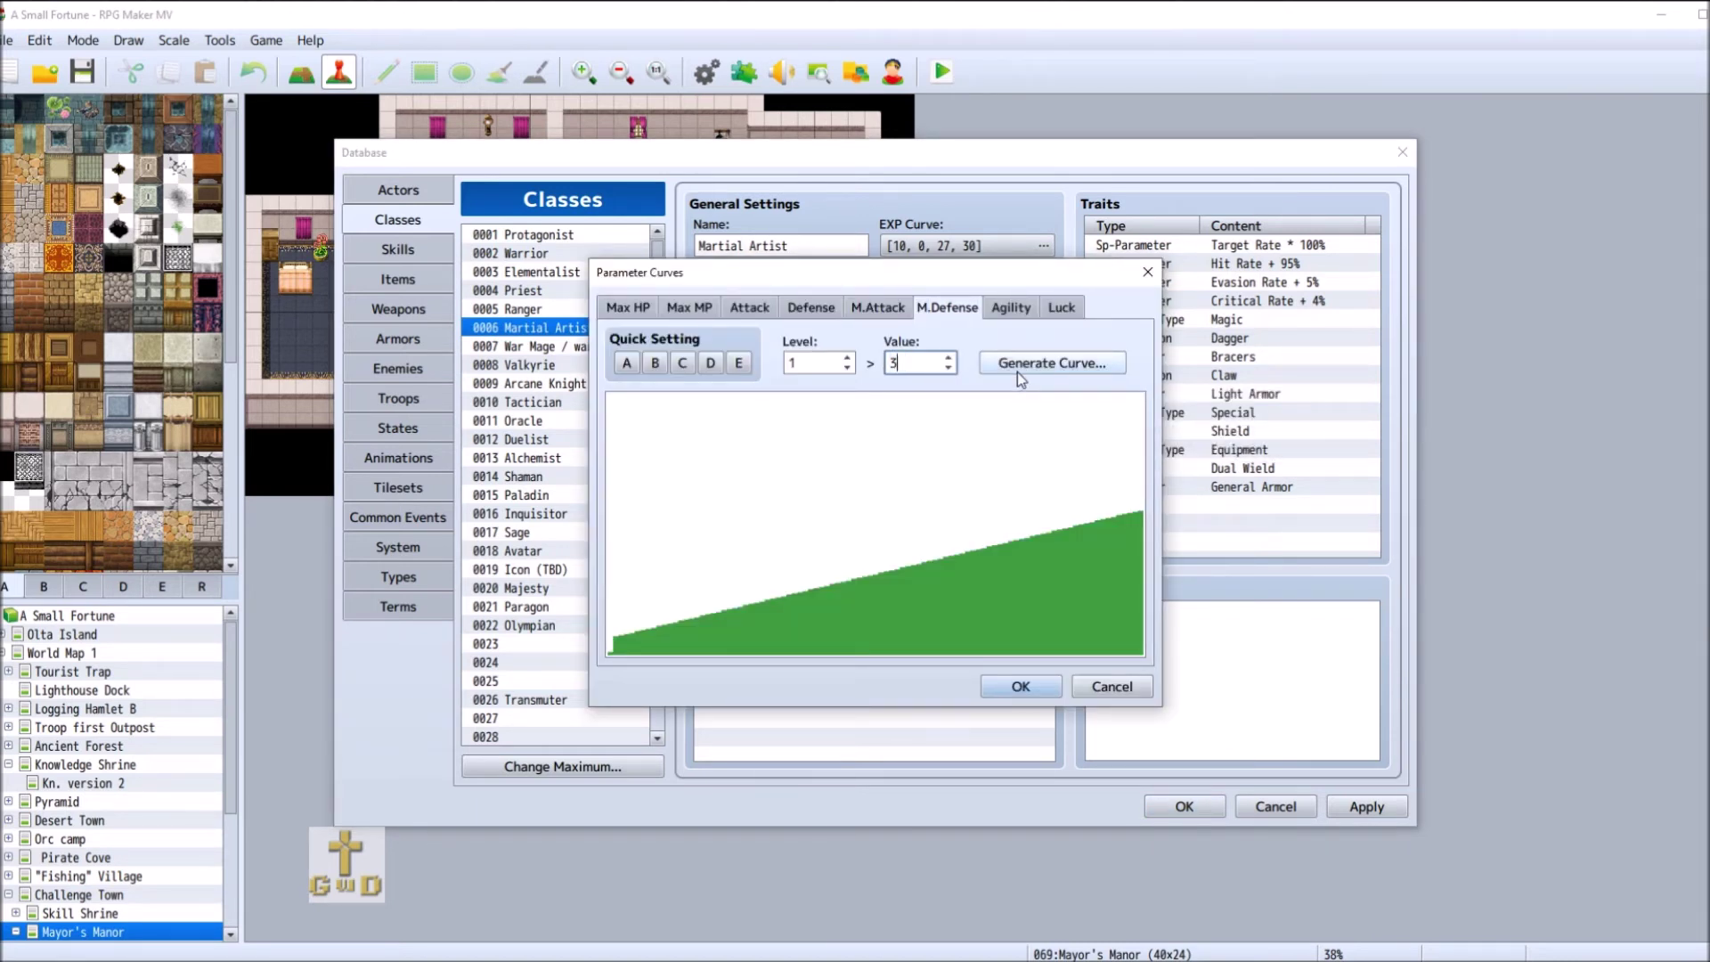
type("3")
double_click(813, 363)
type("99")
left_click(918, 367)
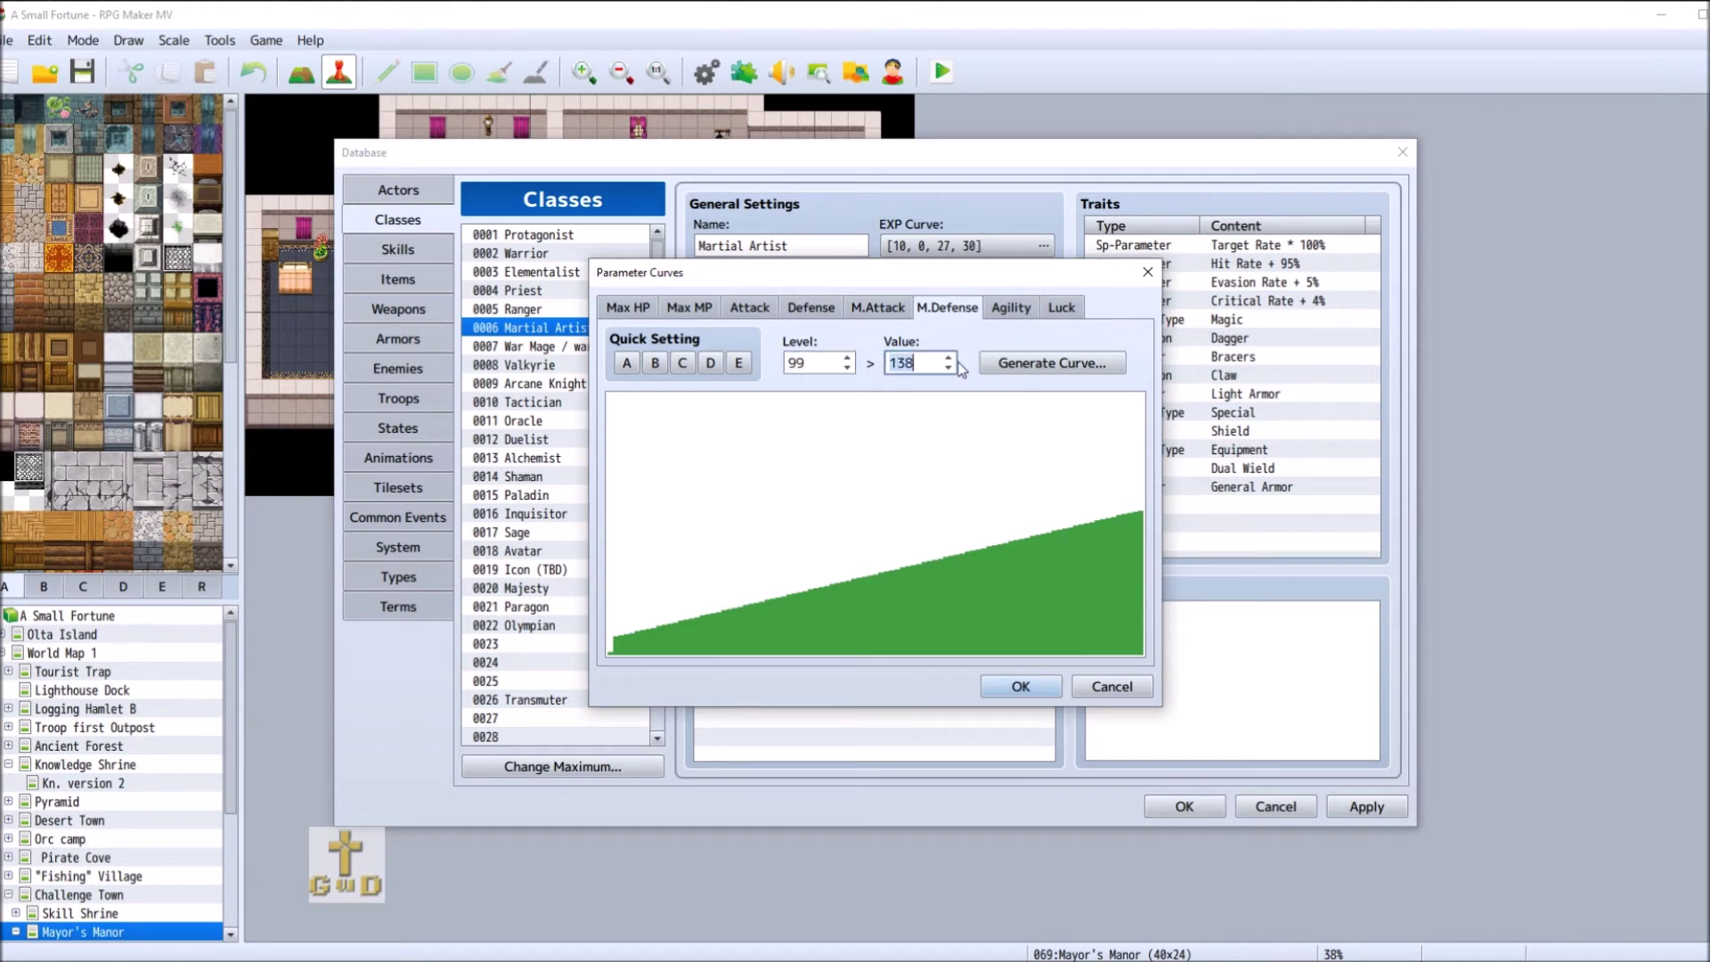
key("BackSpace")
type("3")
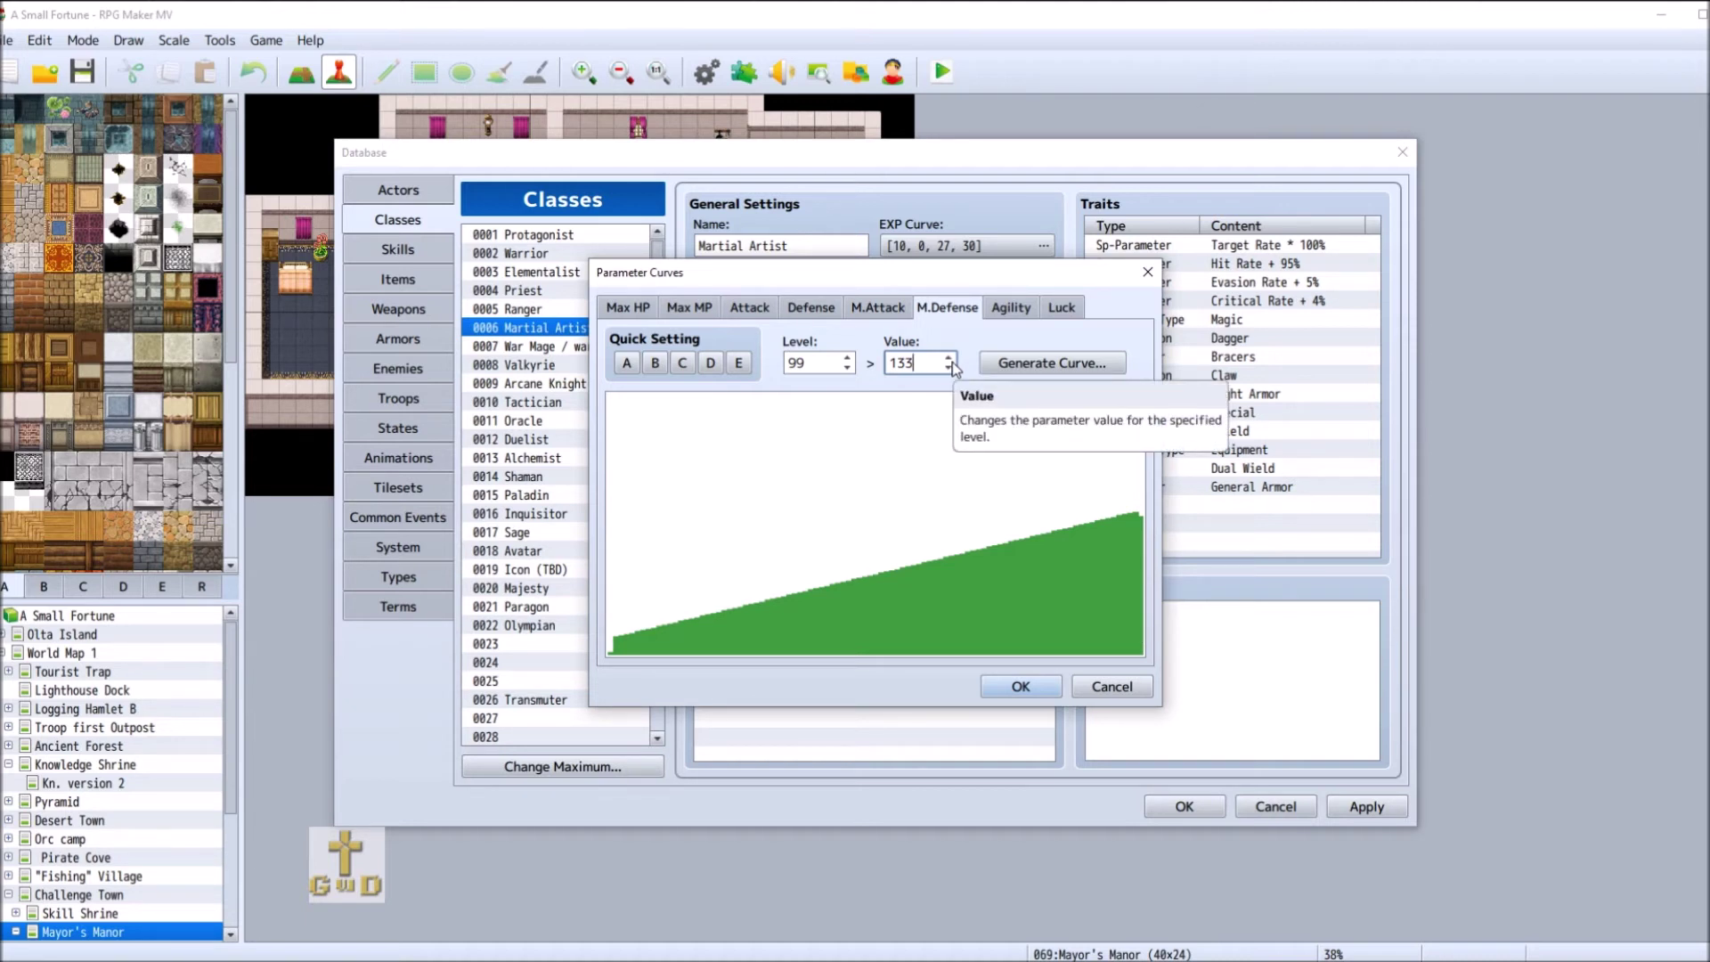
left_click(952, 366)
left_click(952, 366)
left_click(952, 366)
- Generate the Martial Artist's M.Defense curve between its endpoints with slow growth
left_click(1033, 367)
left_click(879, 524)
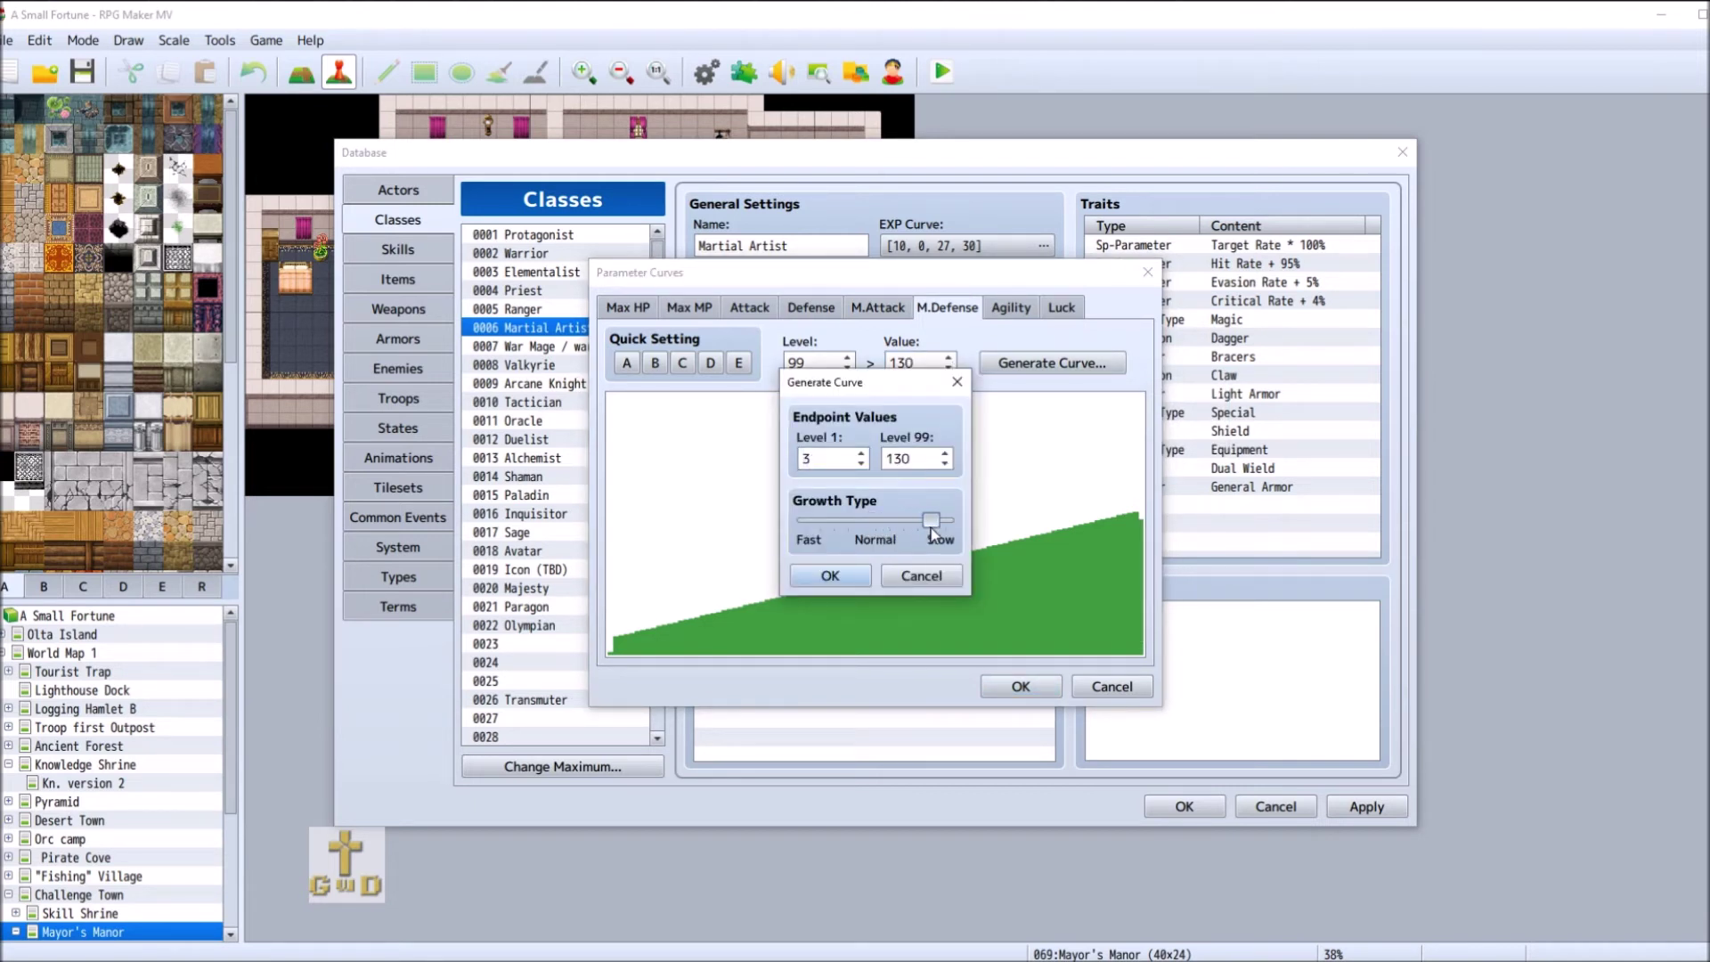
left_click(830, 576)
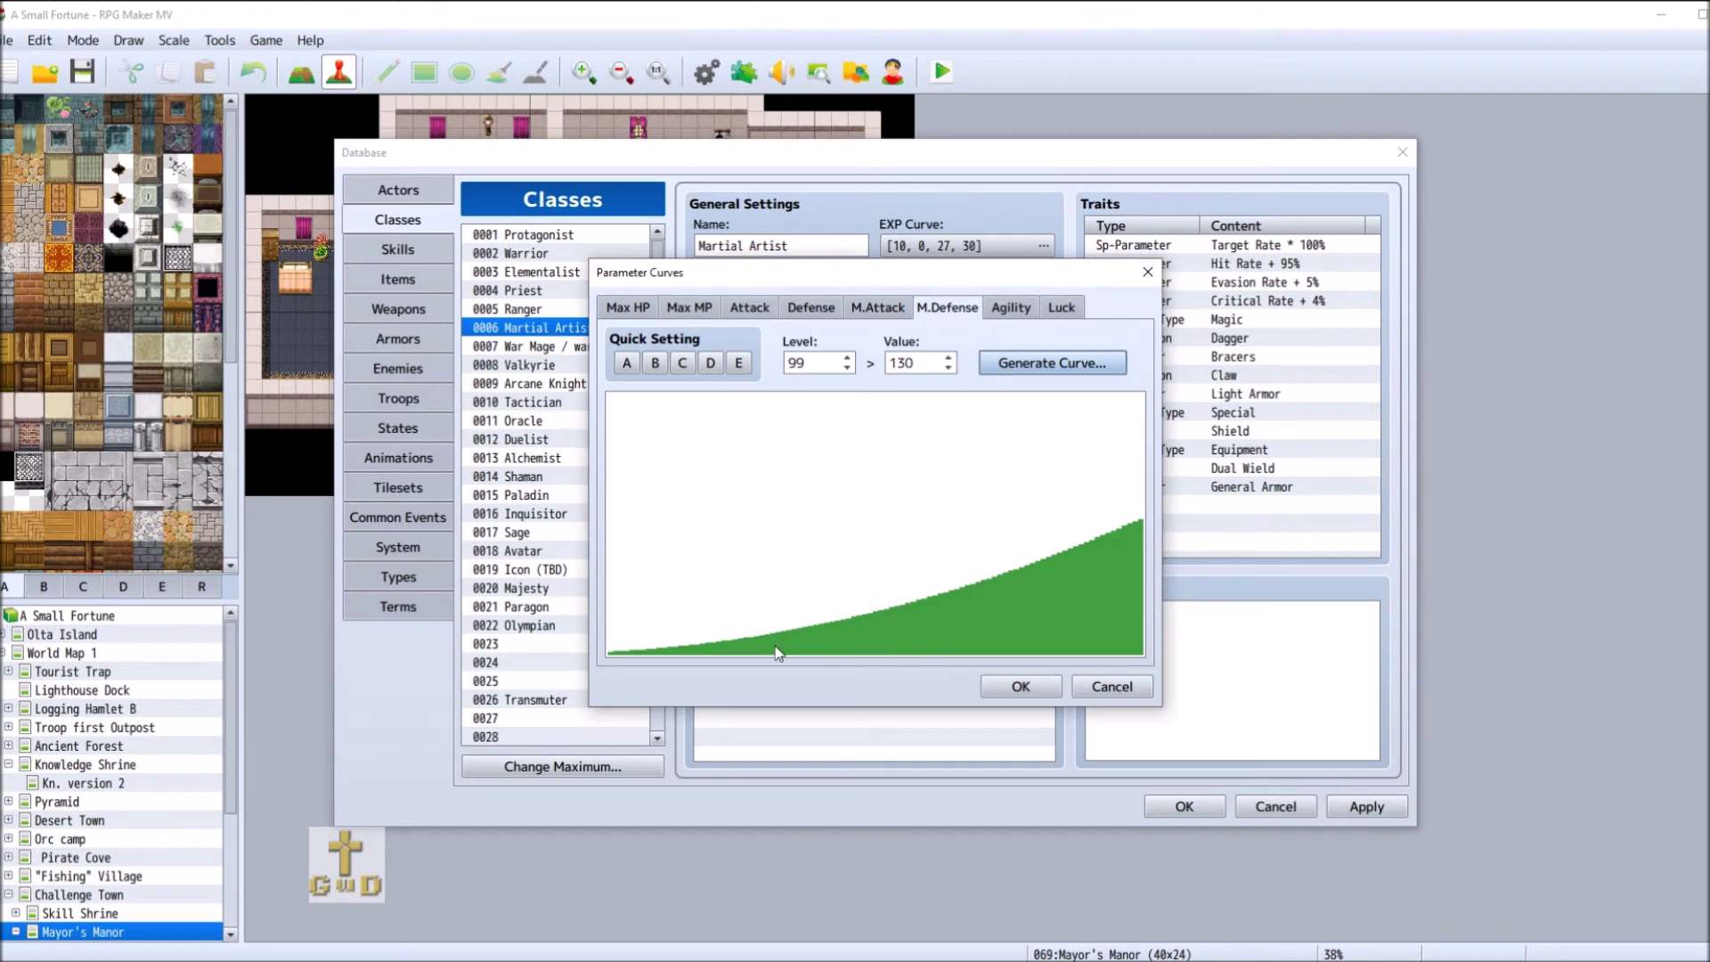
left_click(1021, 686)
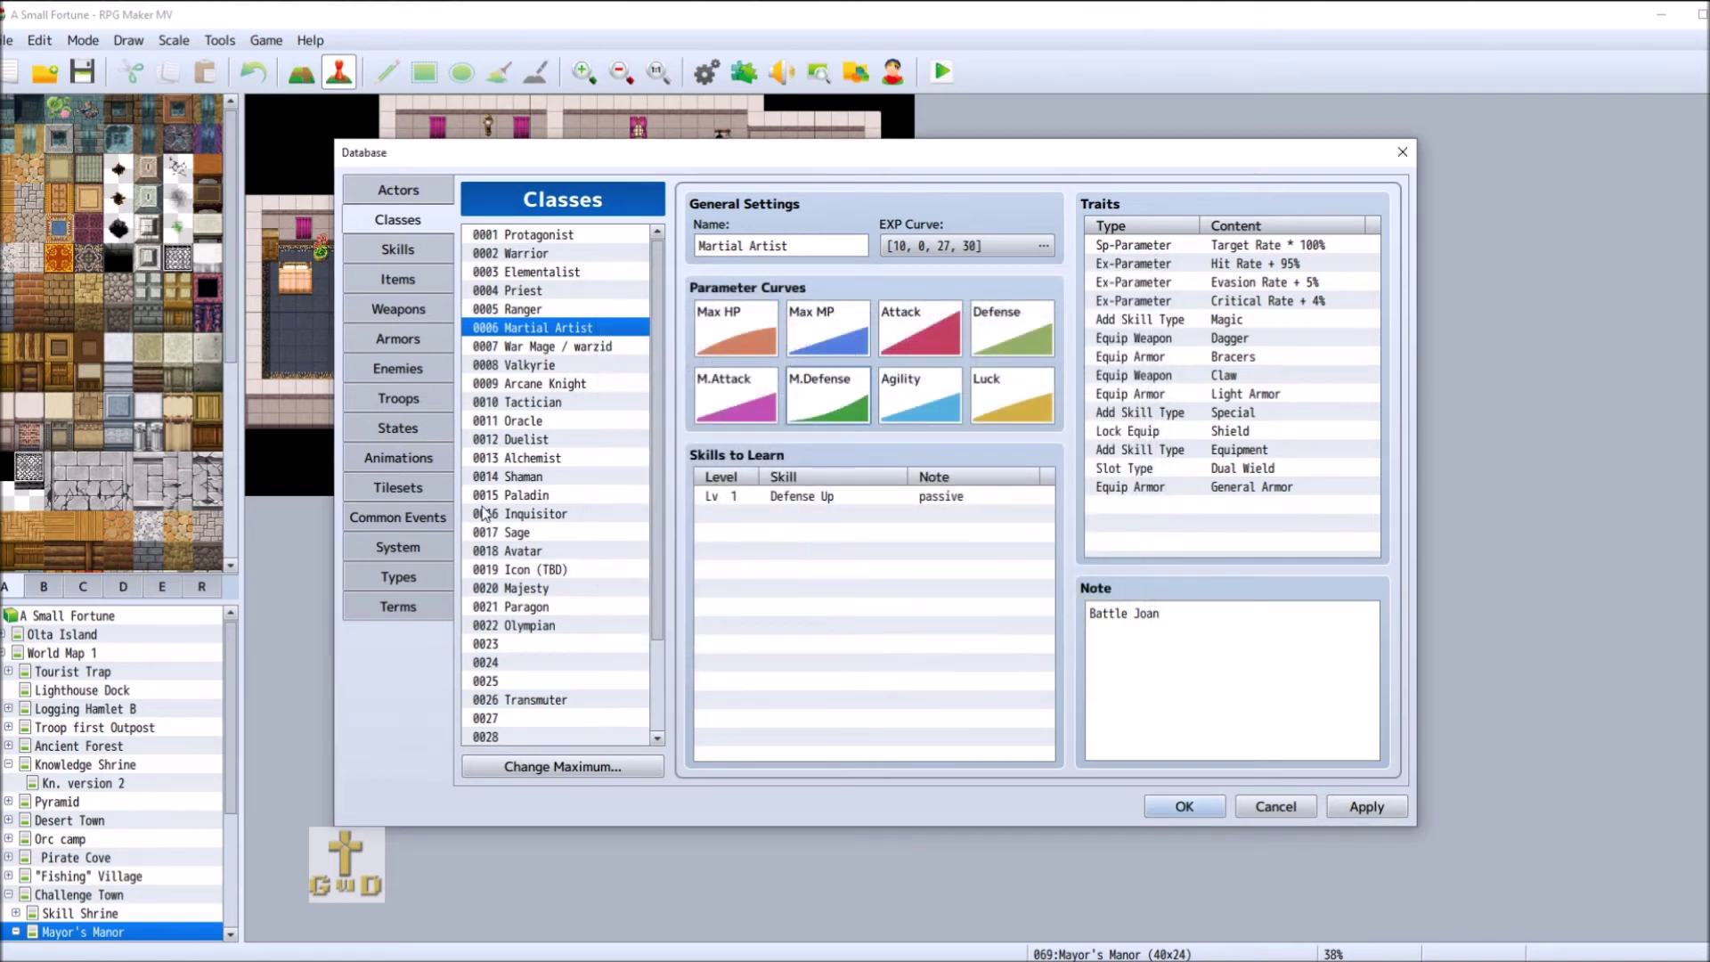
- Set the Valkyrie's M.Defense to 3 at level 1 and 132 at level 99
left_click(565, 367)
double_click(797, 410)
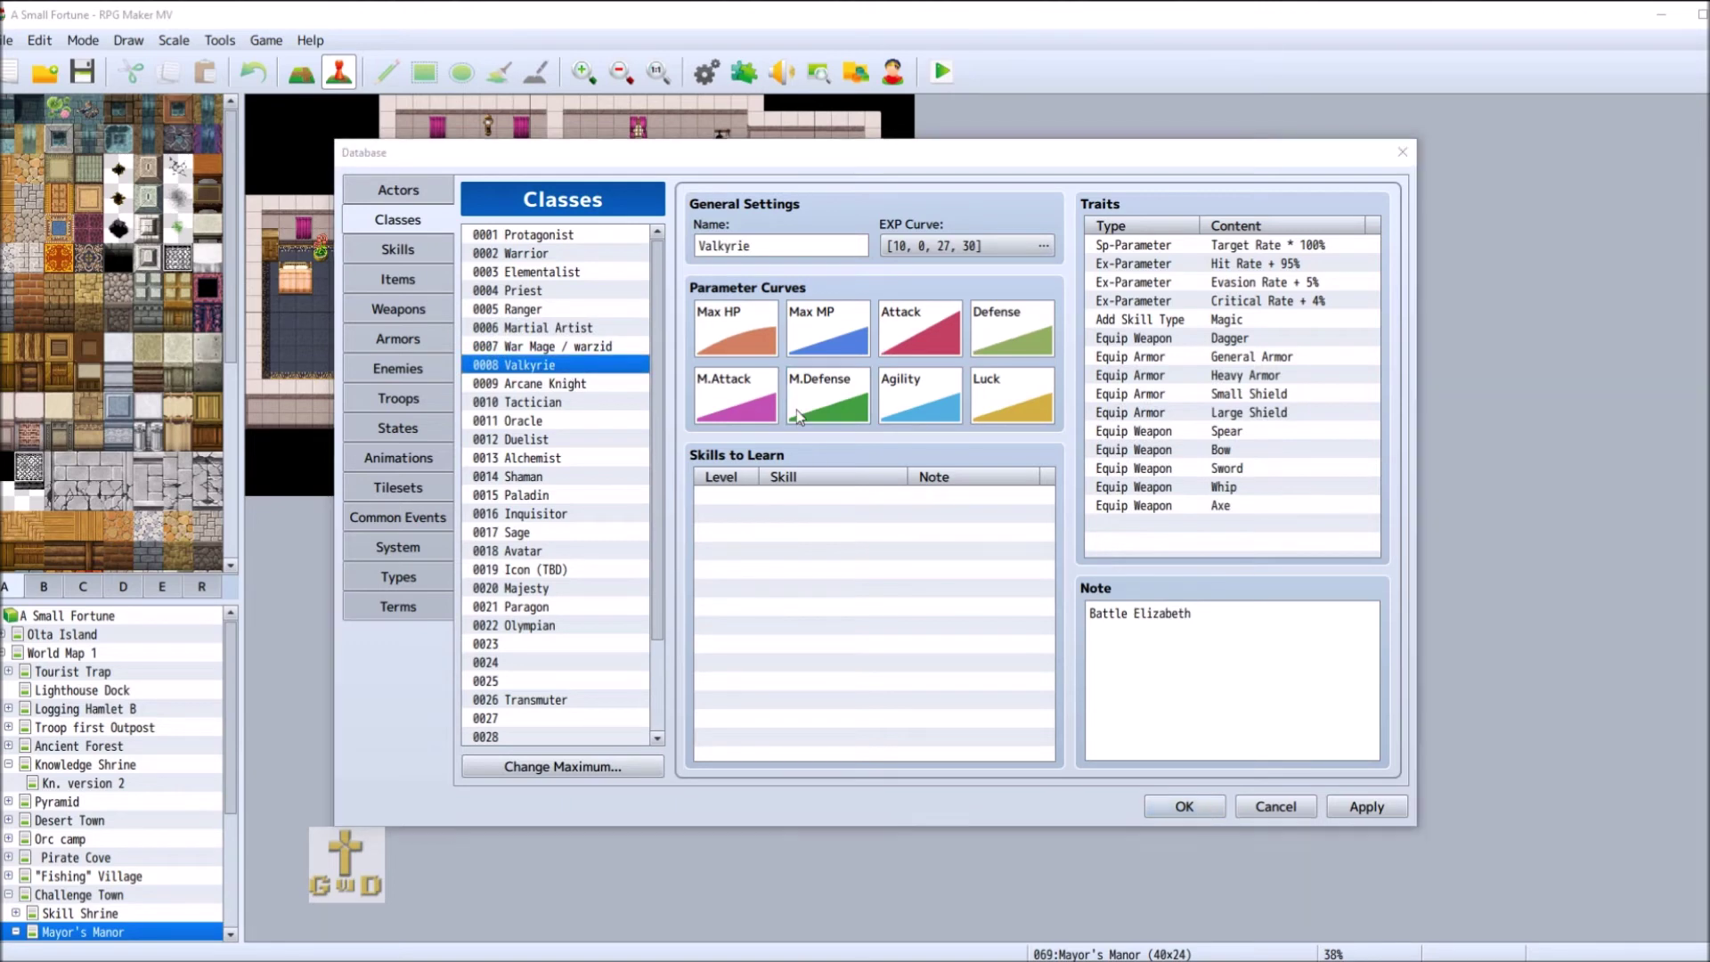
double_click(928, 356)
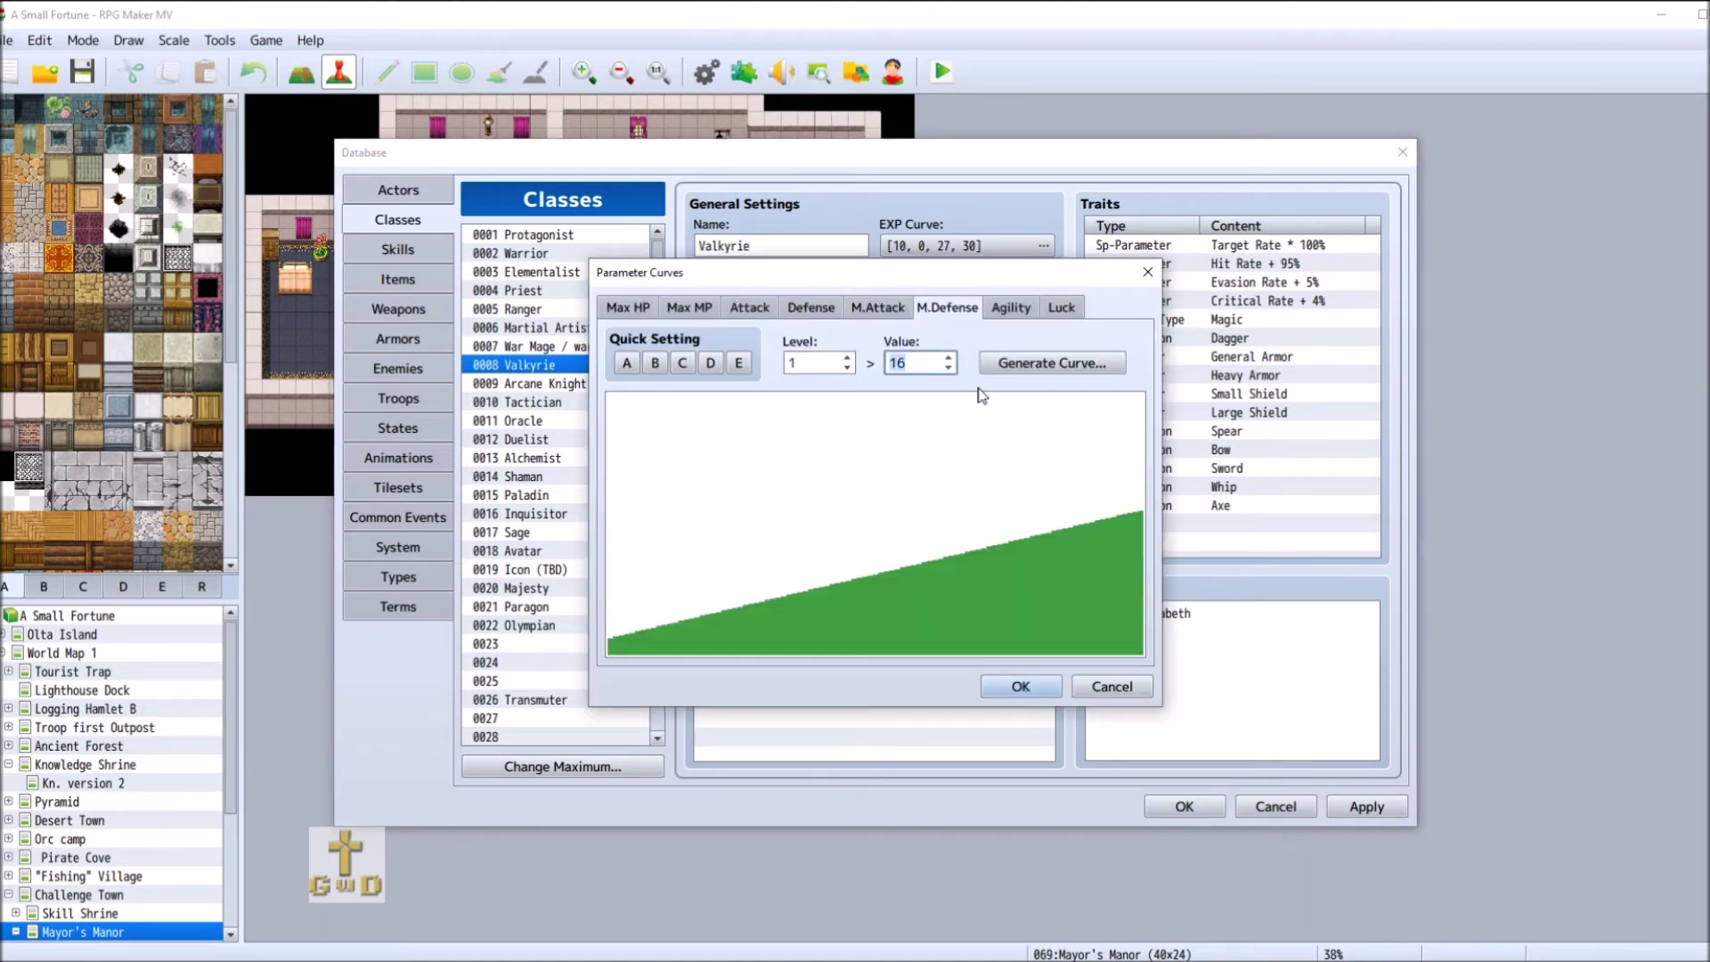
type("500")
key("BackSpace")
key("BackSpace")
key("BackSpace")
type("3")
double_click(841, 367)
type("99")
double_click(933, 363)
type("132")
- Generate the Valkyrie's M.Defense curve between its endpoints with slow growth
left_click(1082, 364)
left_click_drag(875, 521, 932, 534)
left_click(844, 579)
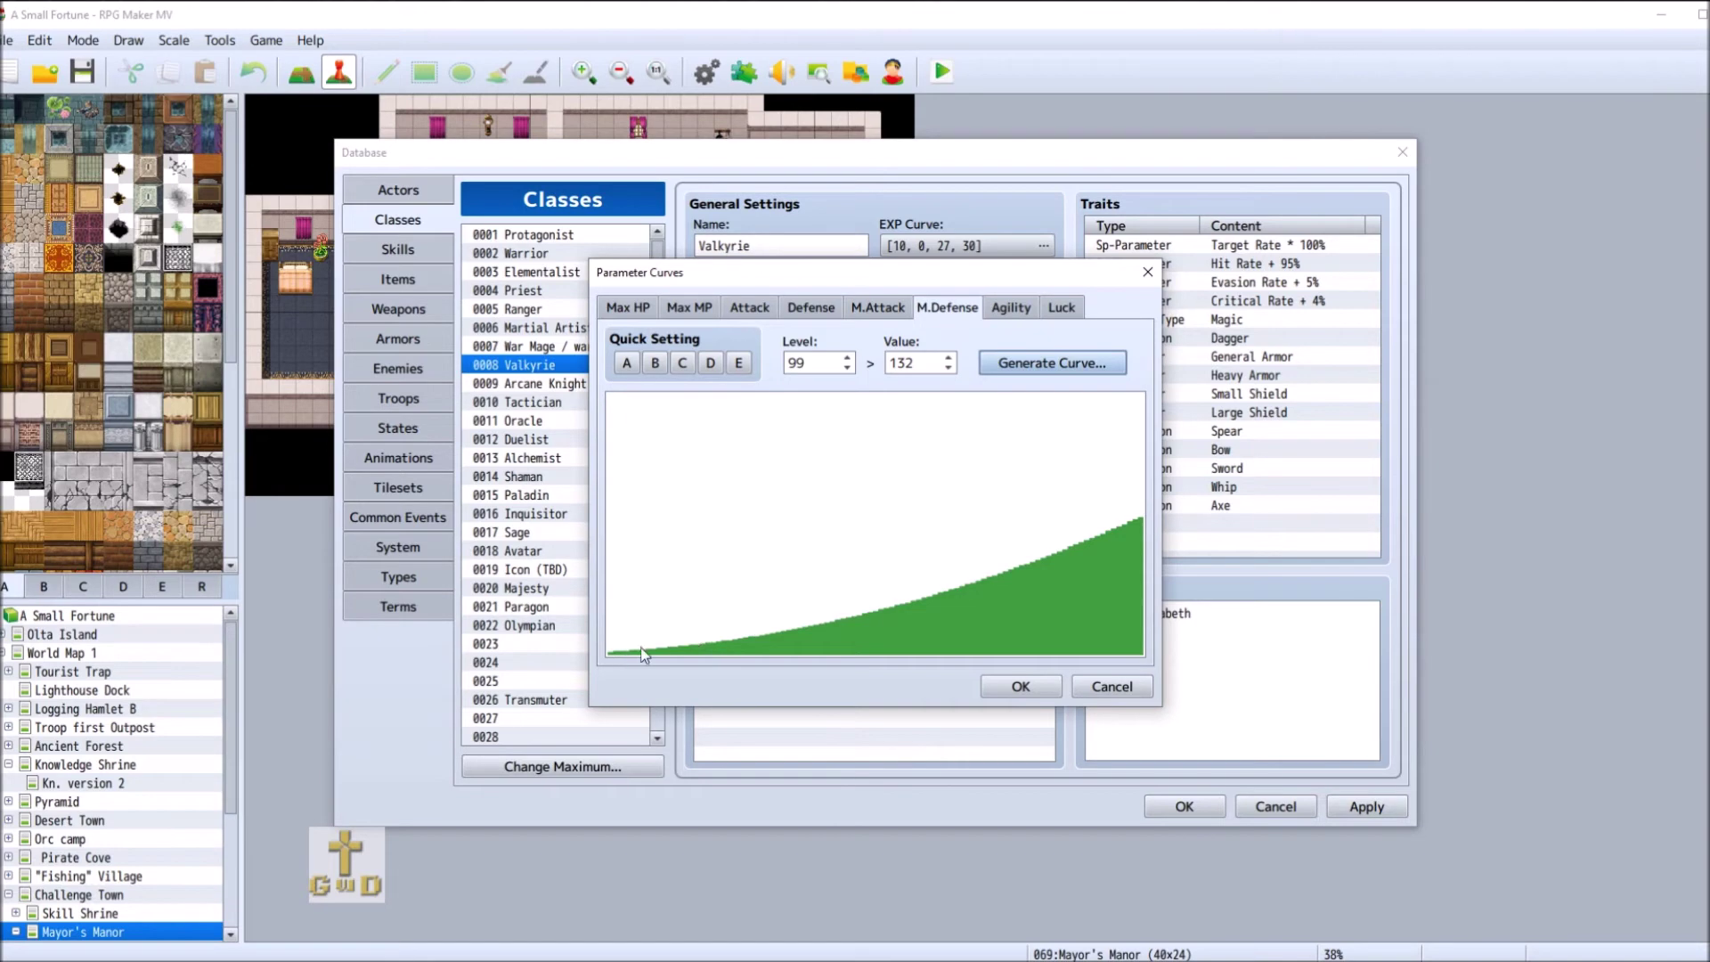
left_click(998, 693)
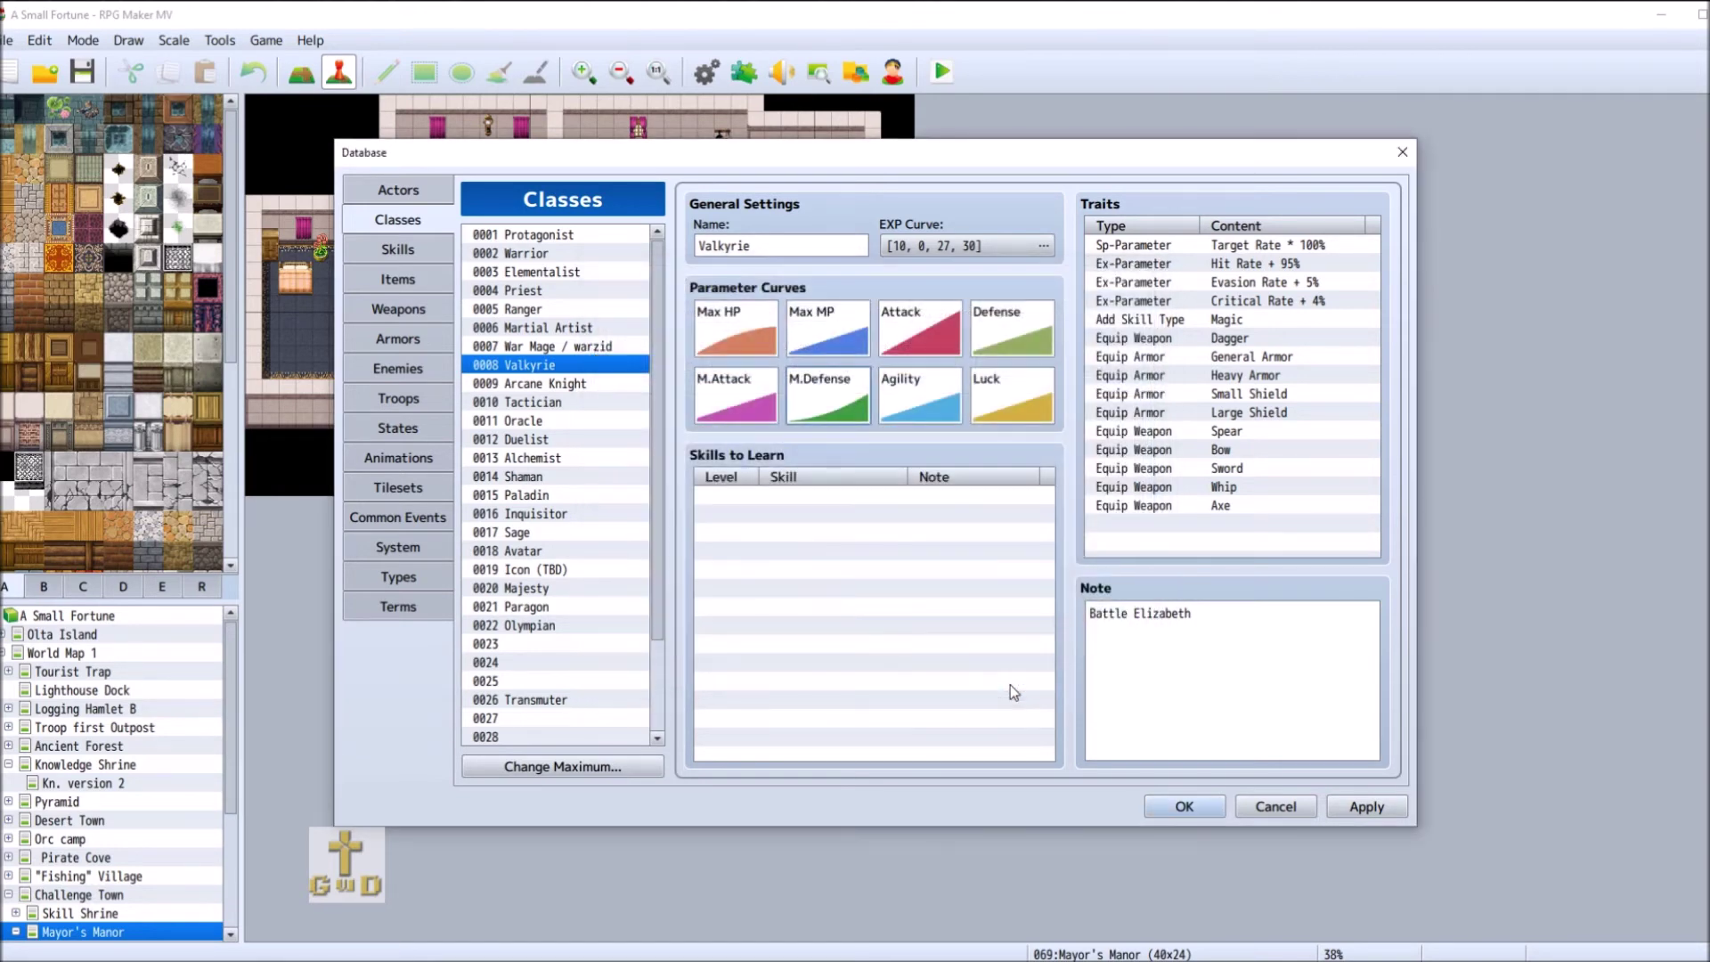
- Set the Warrior's Agility to 190 at level 99
left_click(554, 253)
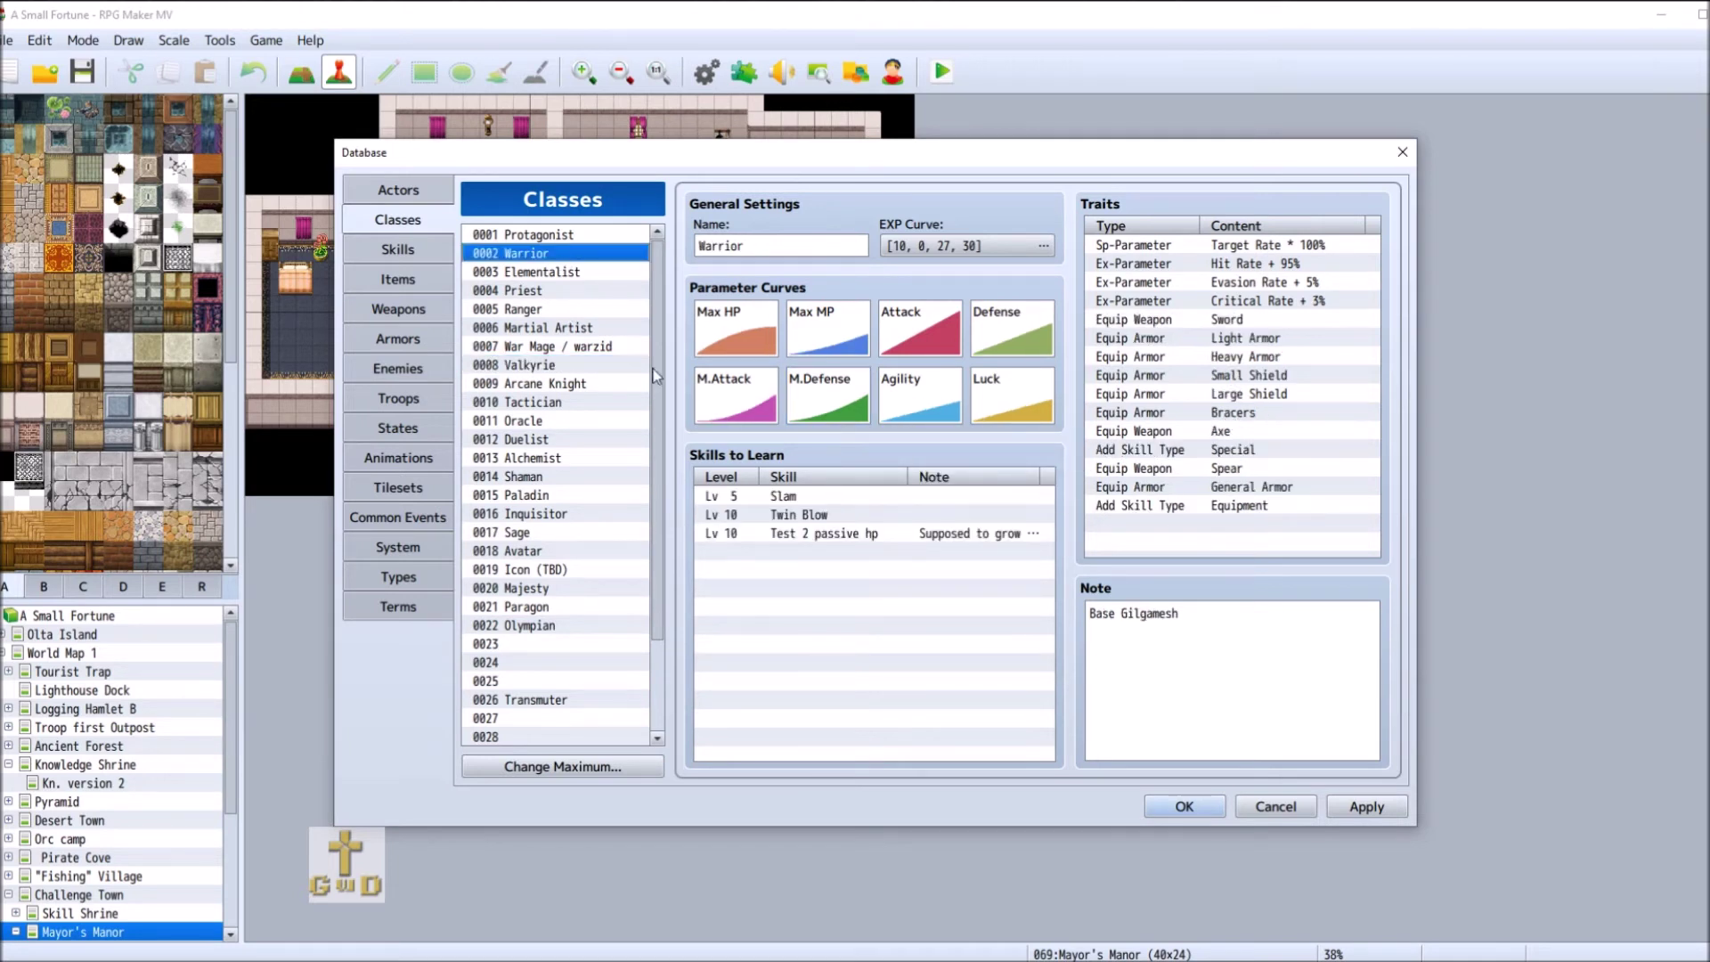
double_click(918, 398)
double_click(831, 366)
type("99")
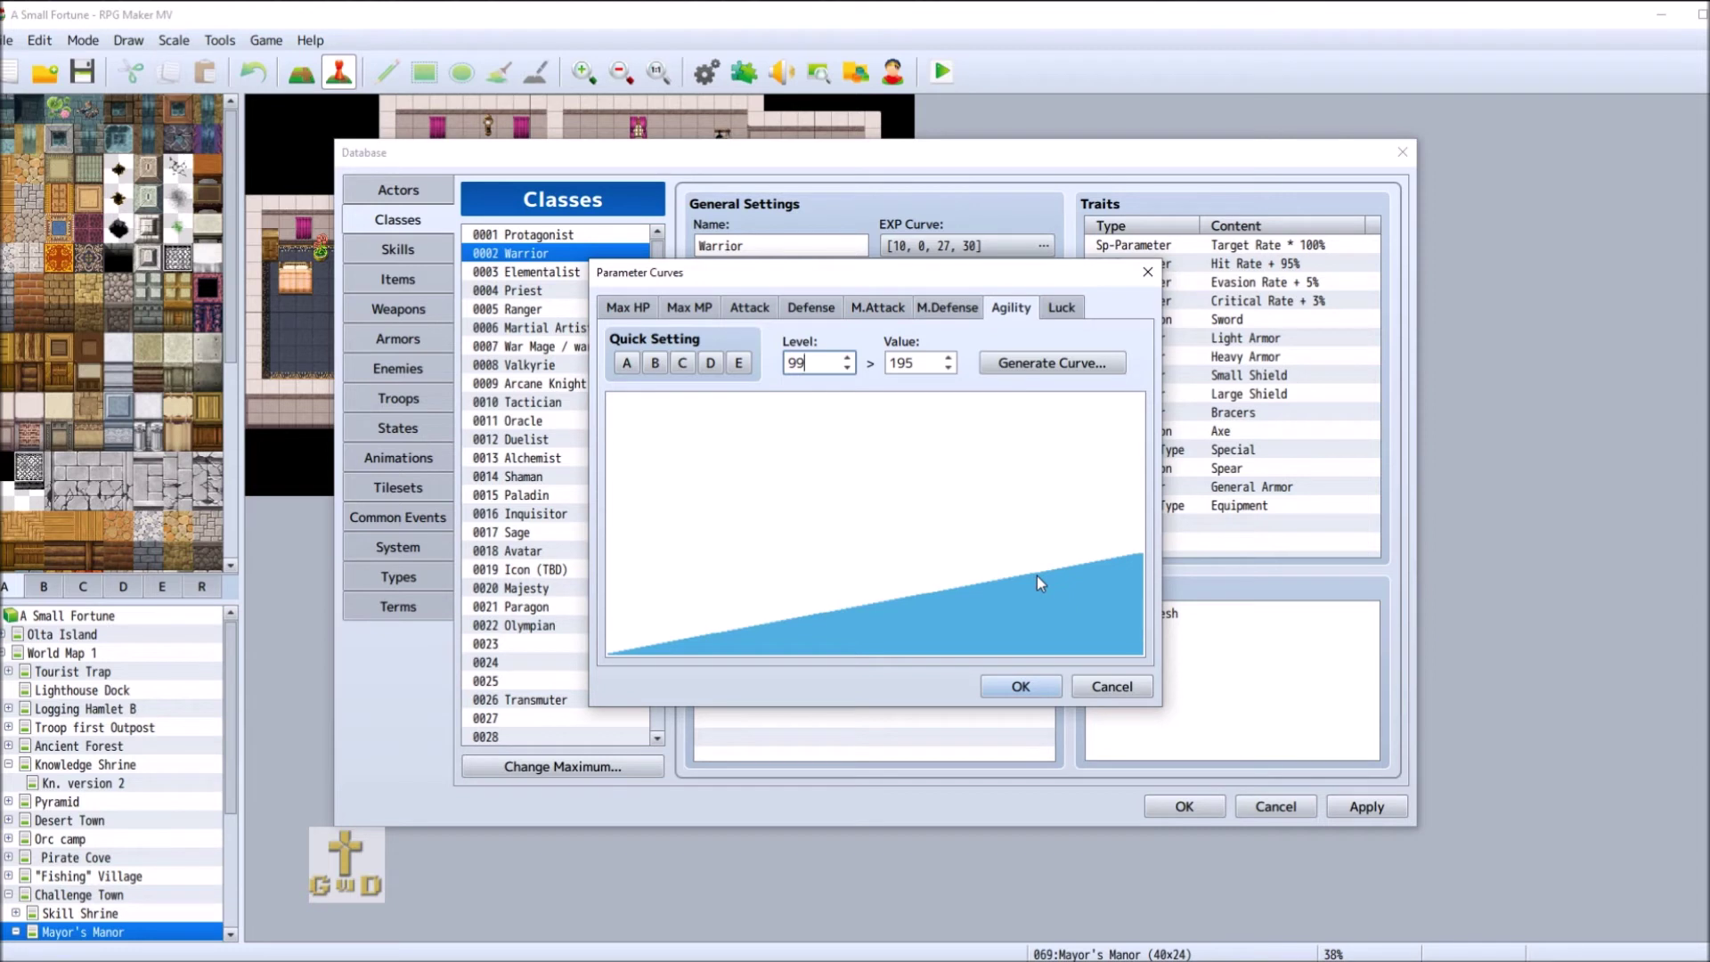
double_click(941, 373)
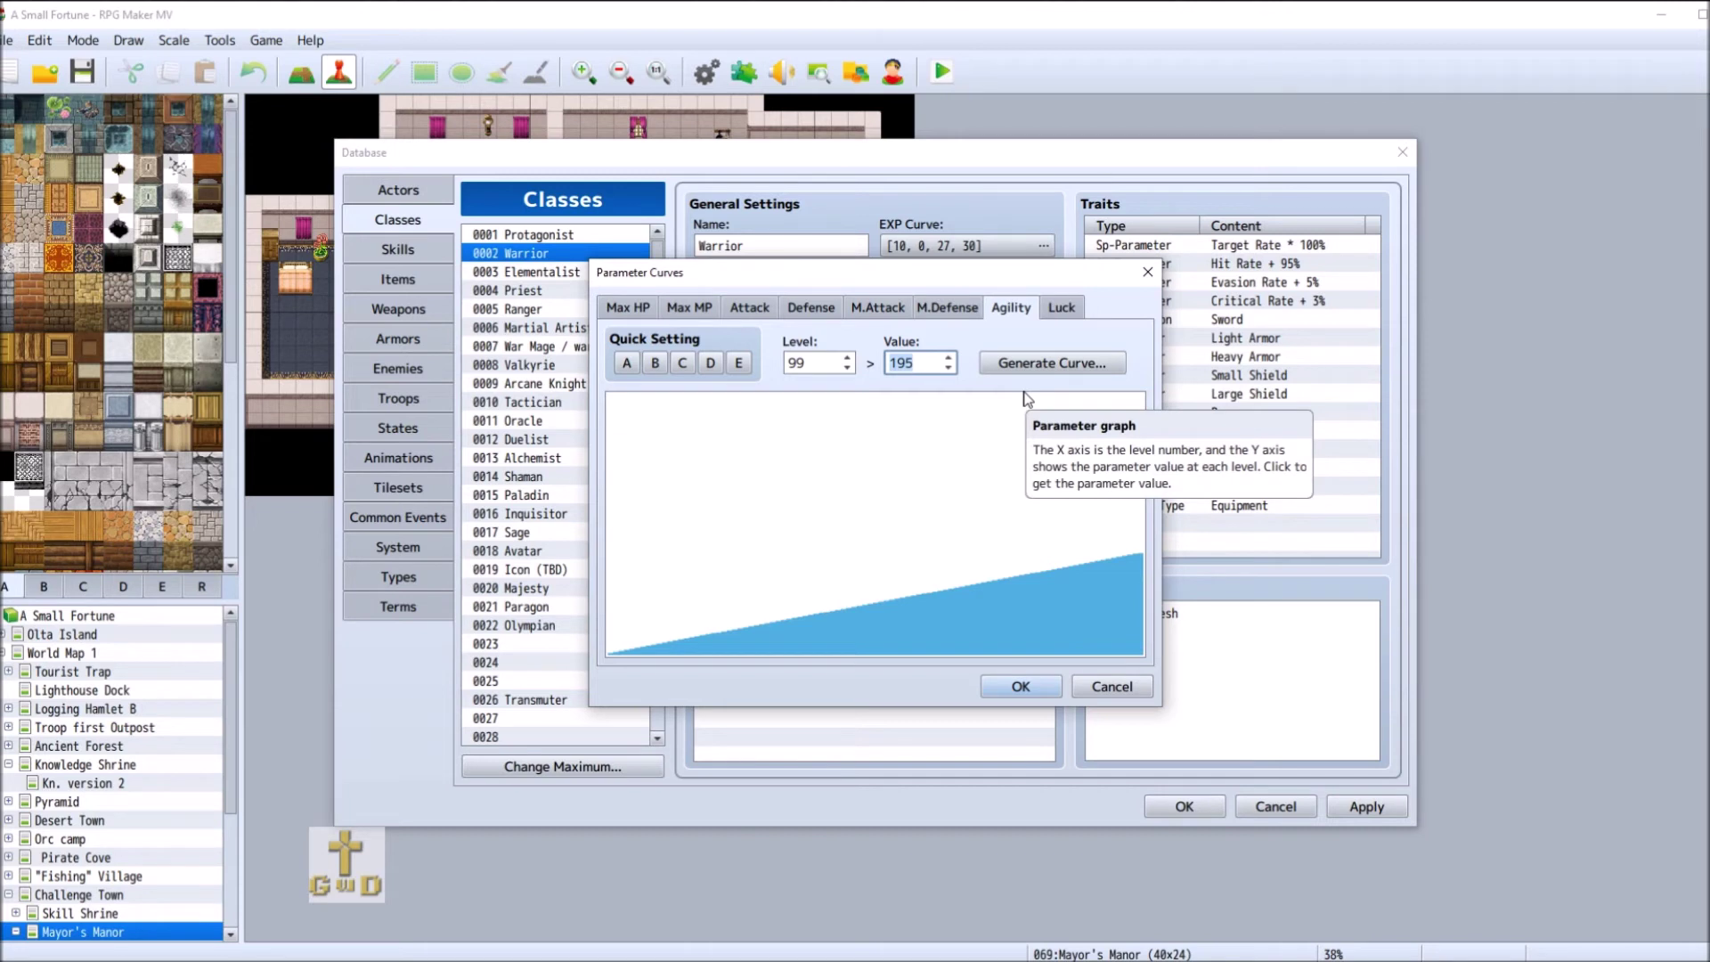
type("1")
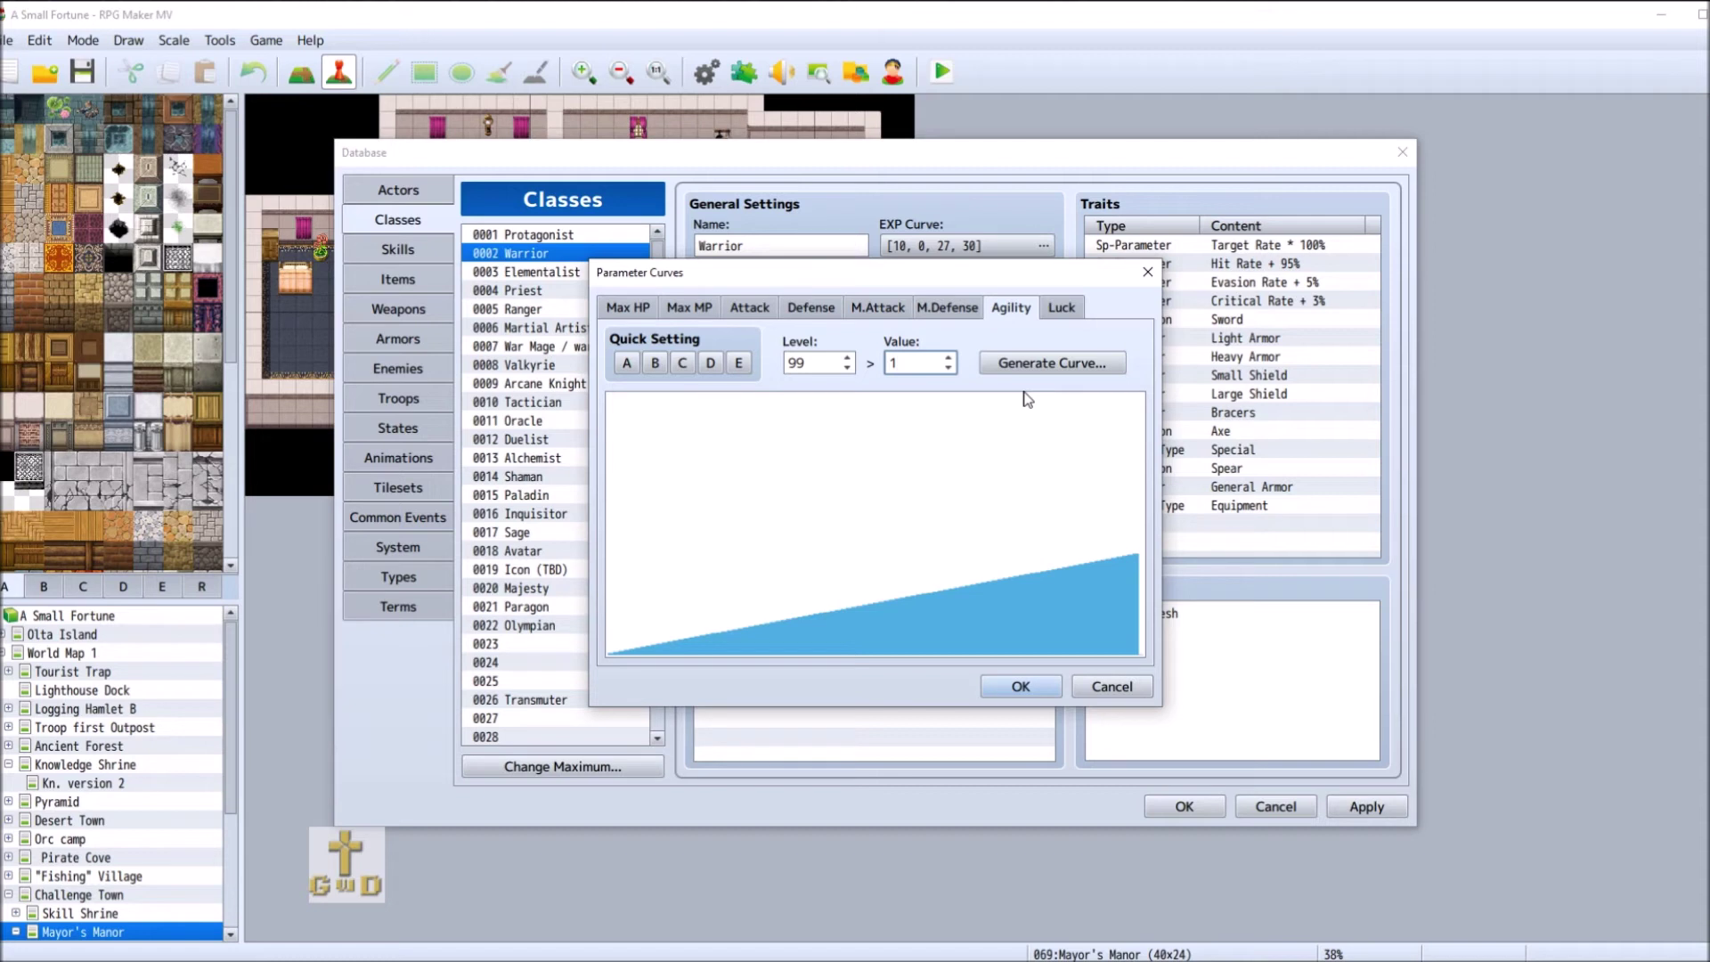
type("90")
- Generate the Warrior's Agility curve between its endpoints with normal growth
left_click(1078, 366)
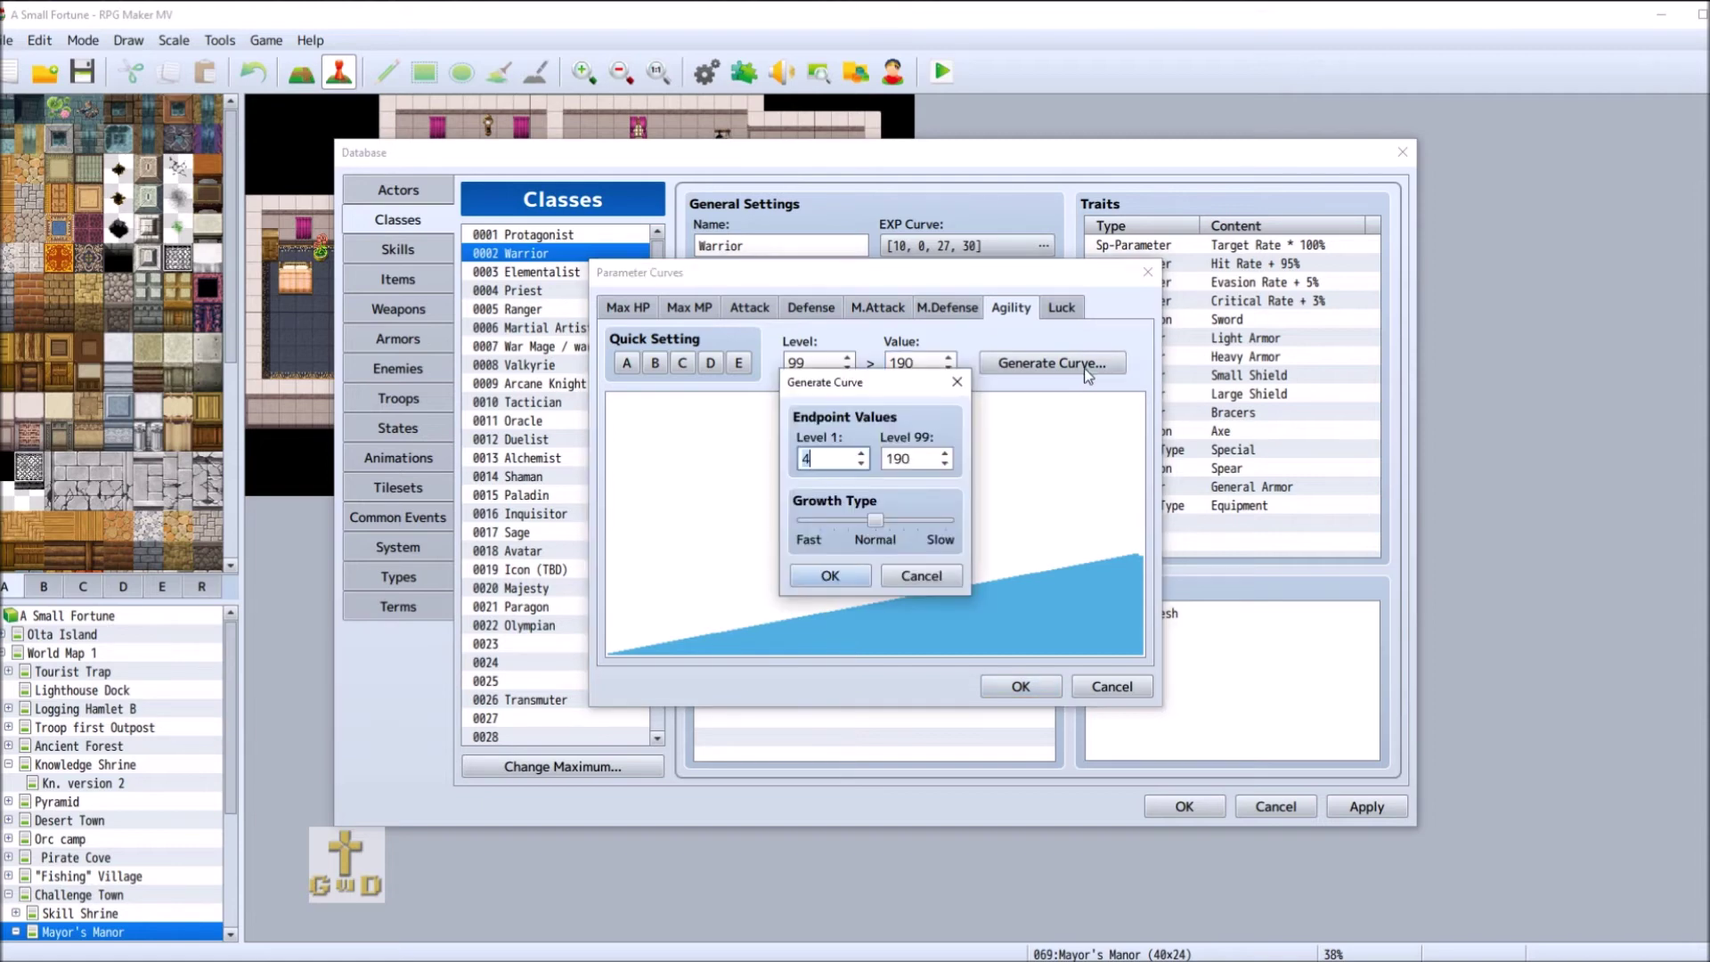
left_click(828, 577)
left_click(1020, 687)
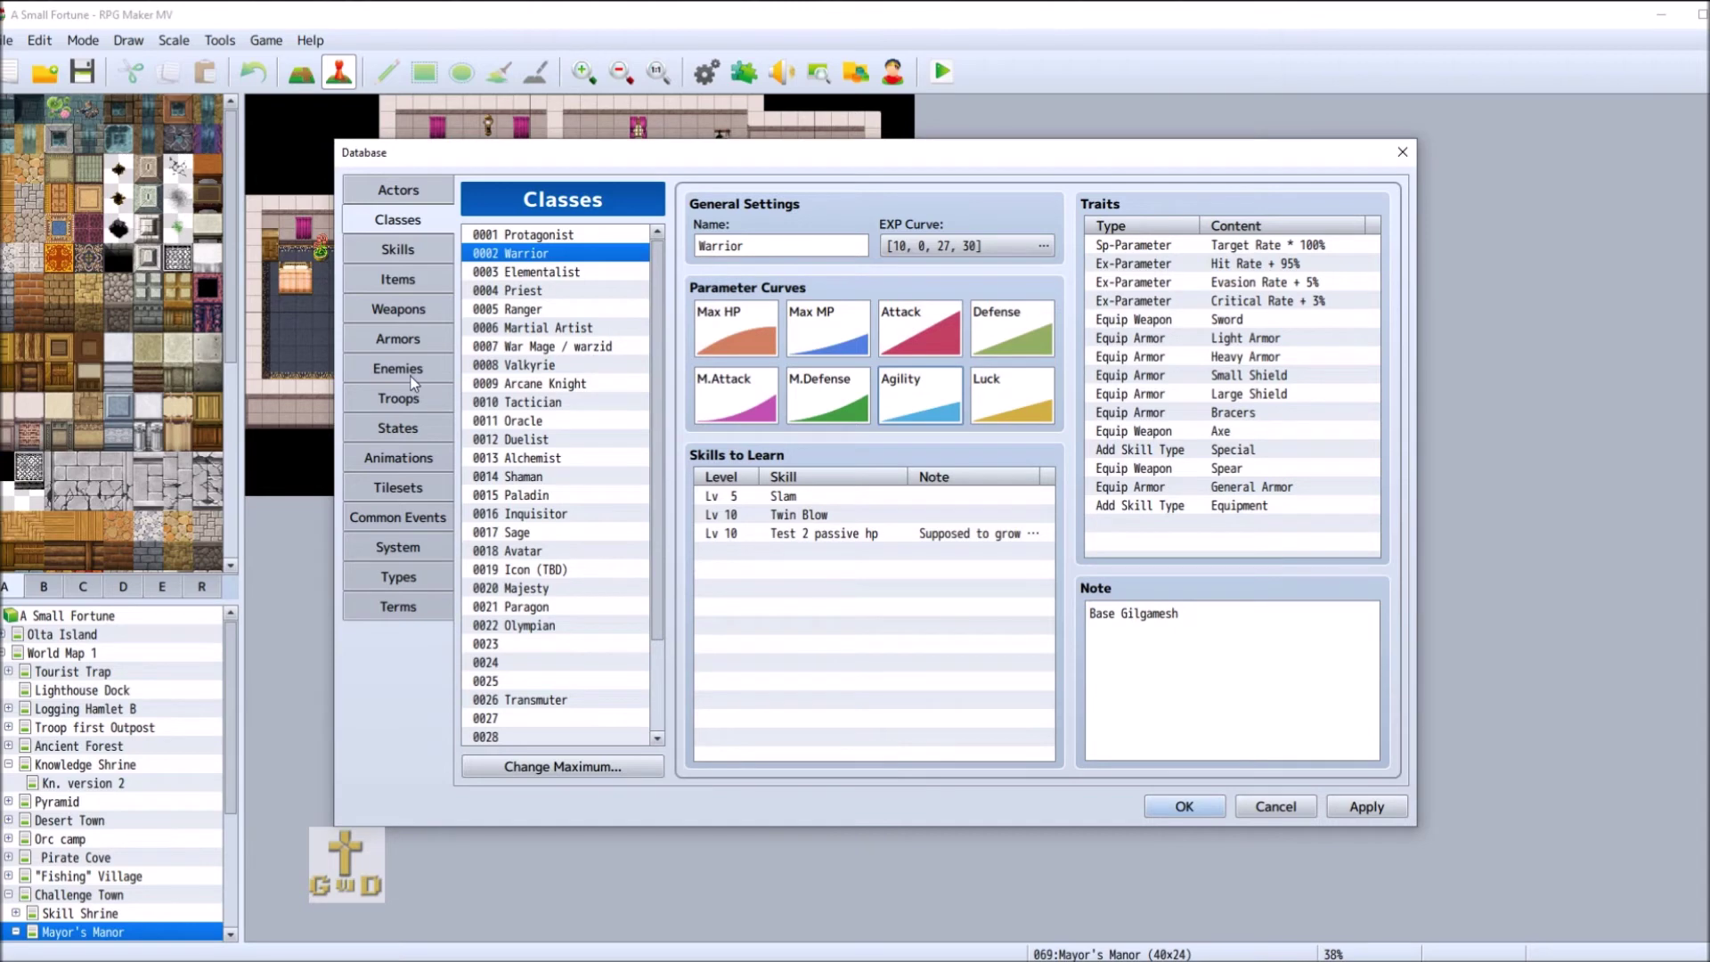
- Check the Ranger's Agility at level 1 and level 99, leaving the curve as it is
left_click(591, 309)
double_click(937, 419)
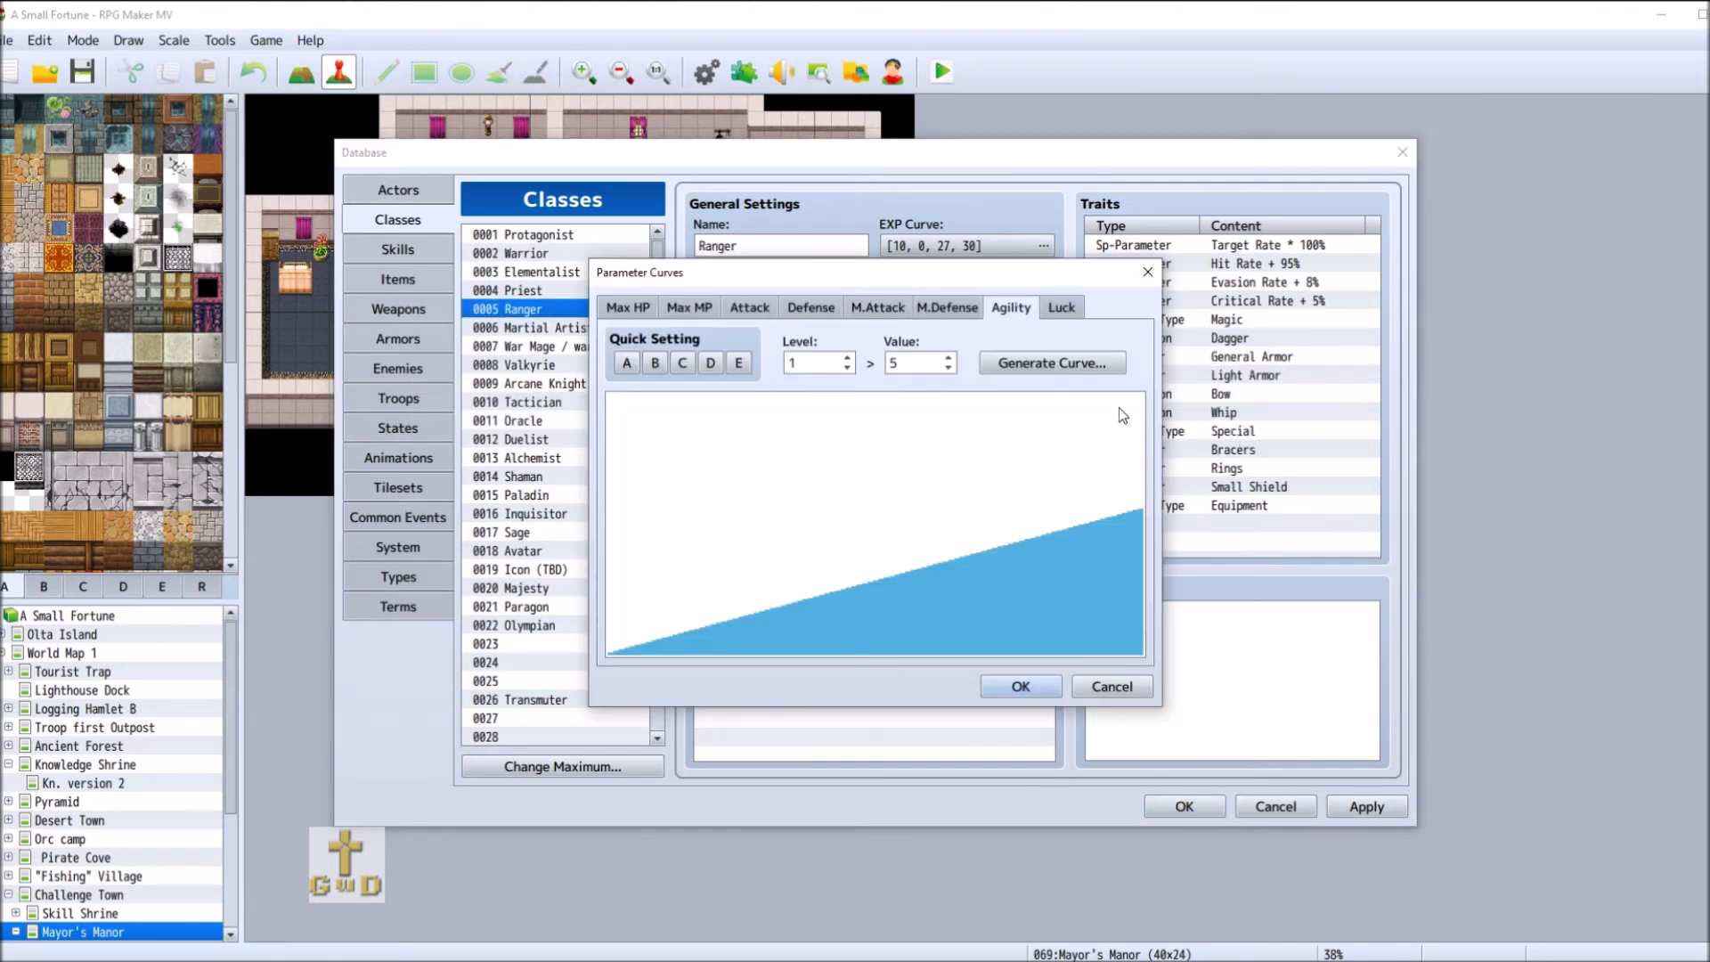
double_click(811, 363)
type("99")
left_click(1078, 687)
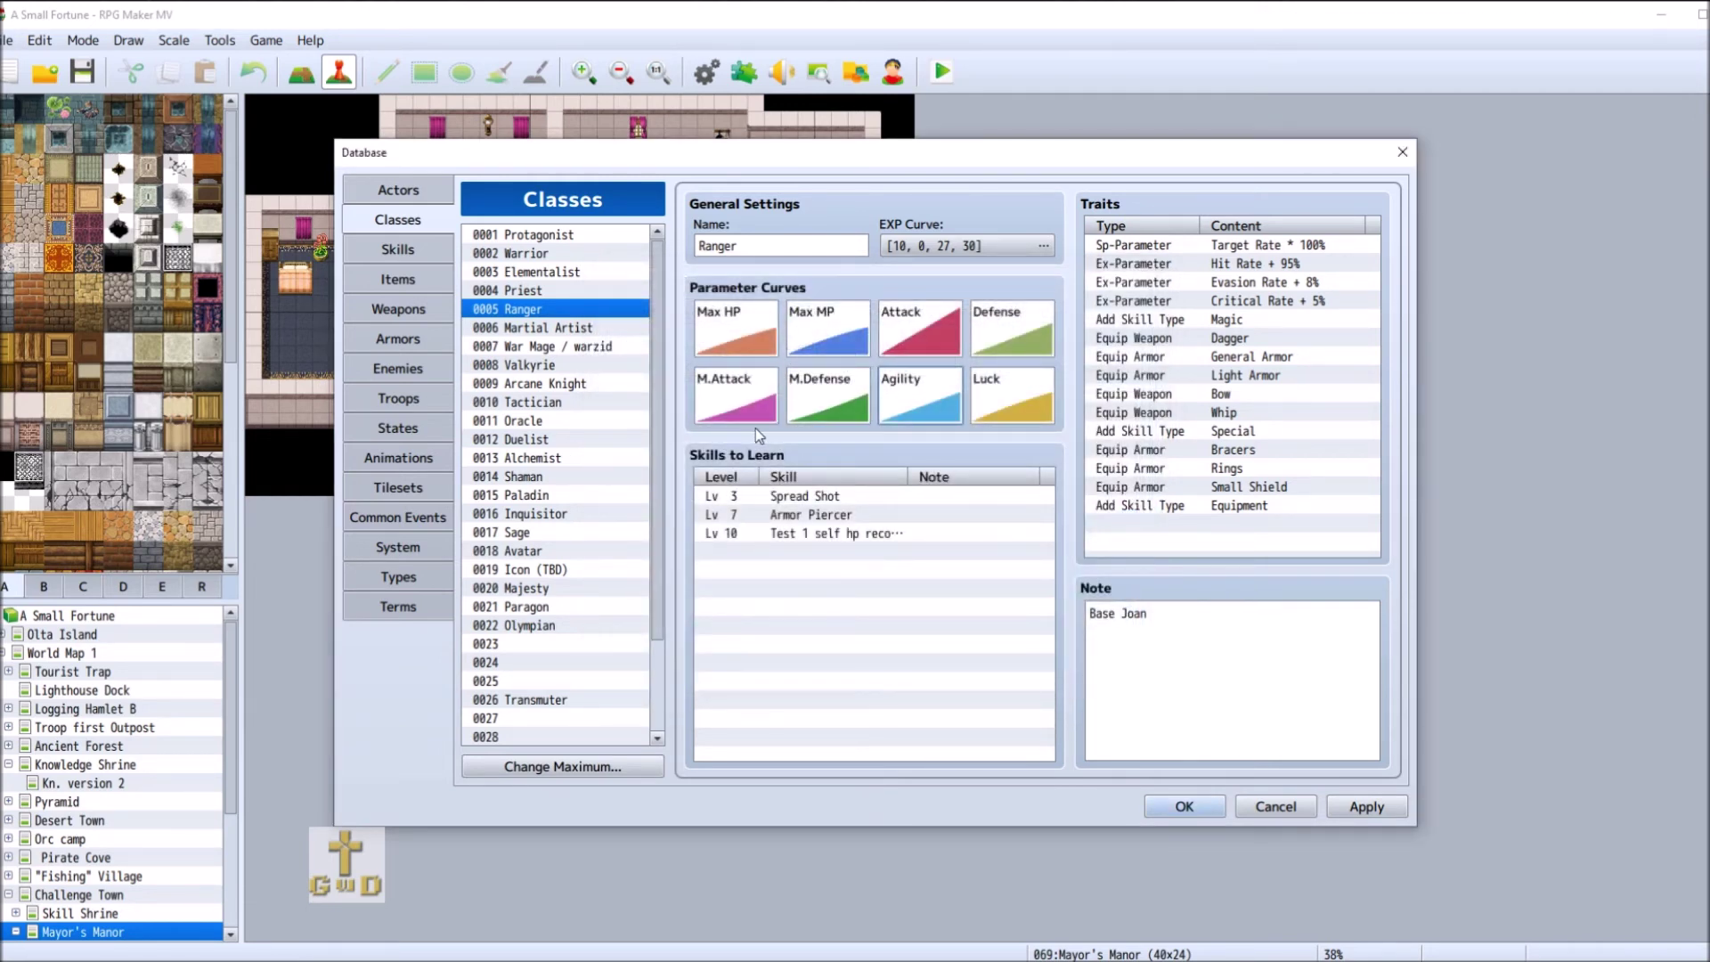
- Set the Martial Artist's Agility to 5 at level 1 and 200 at level 99
left_click(603, 330)
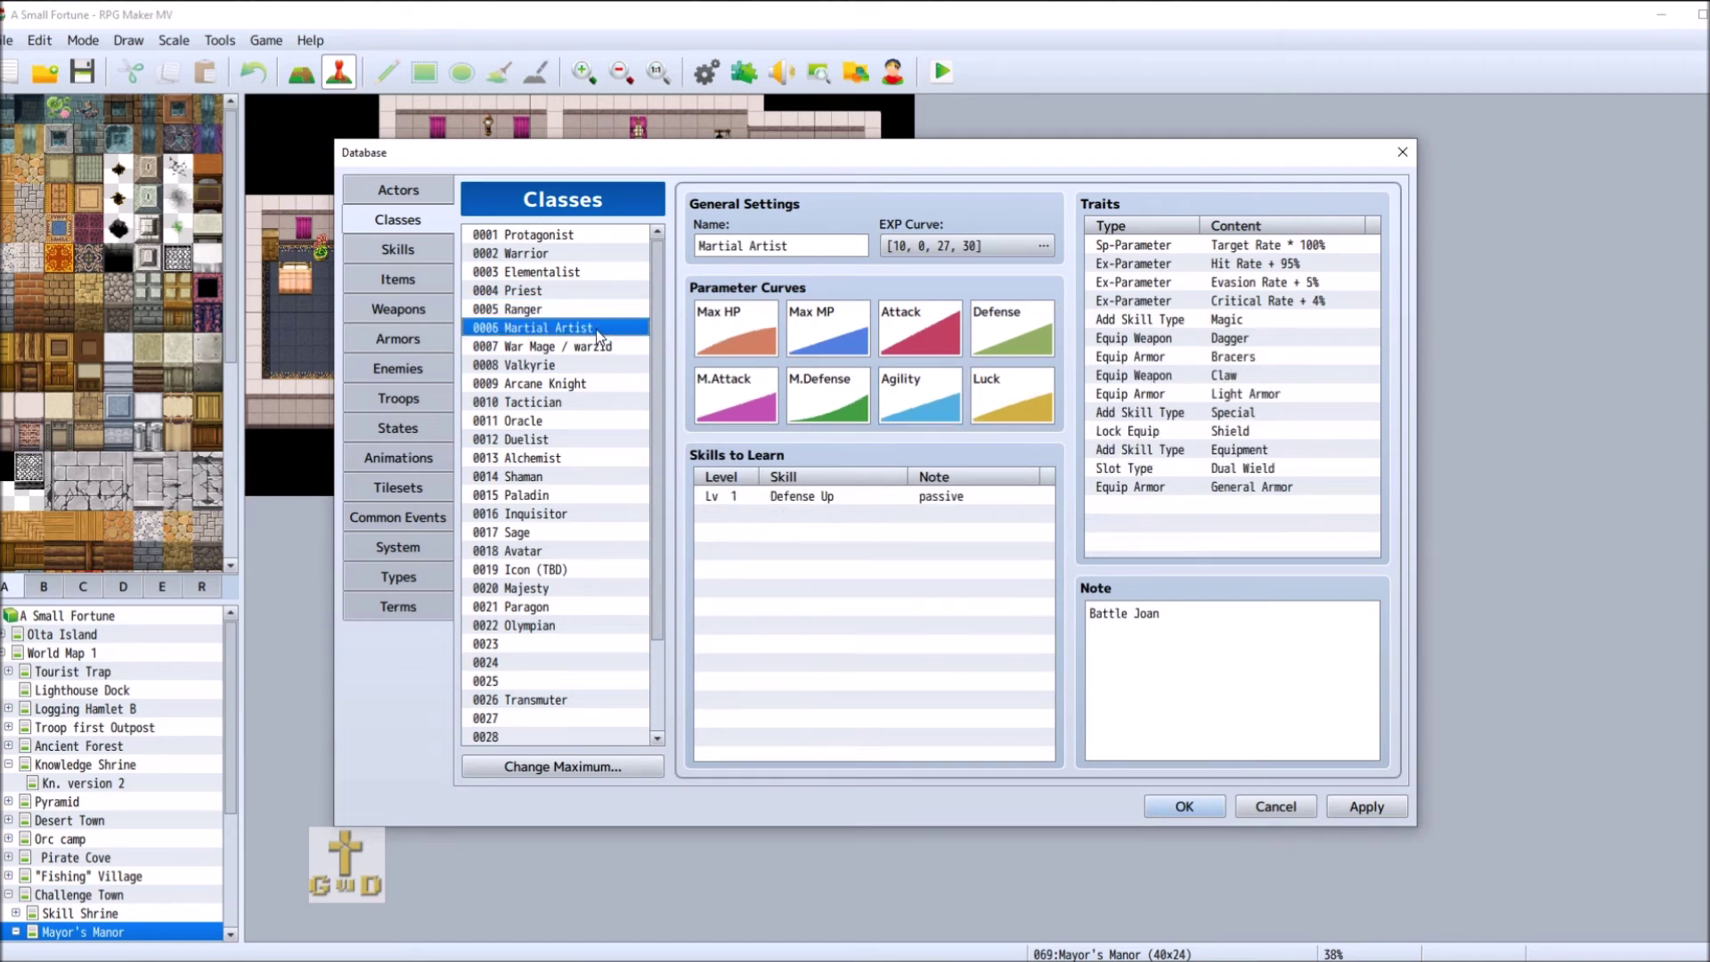
double_click(900, 397)
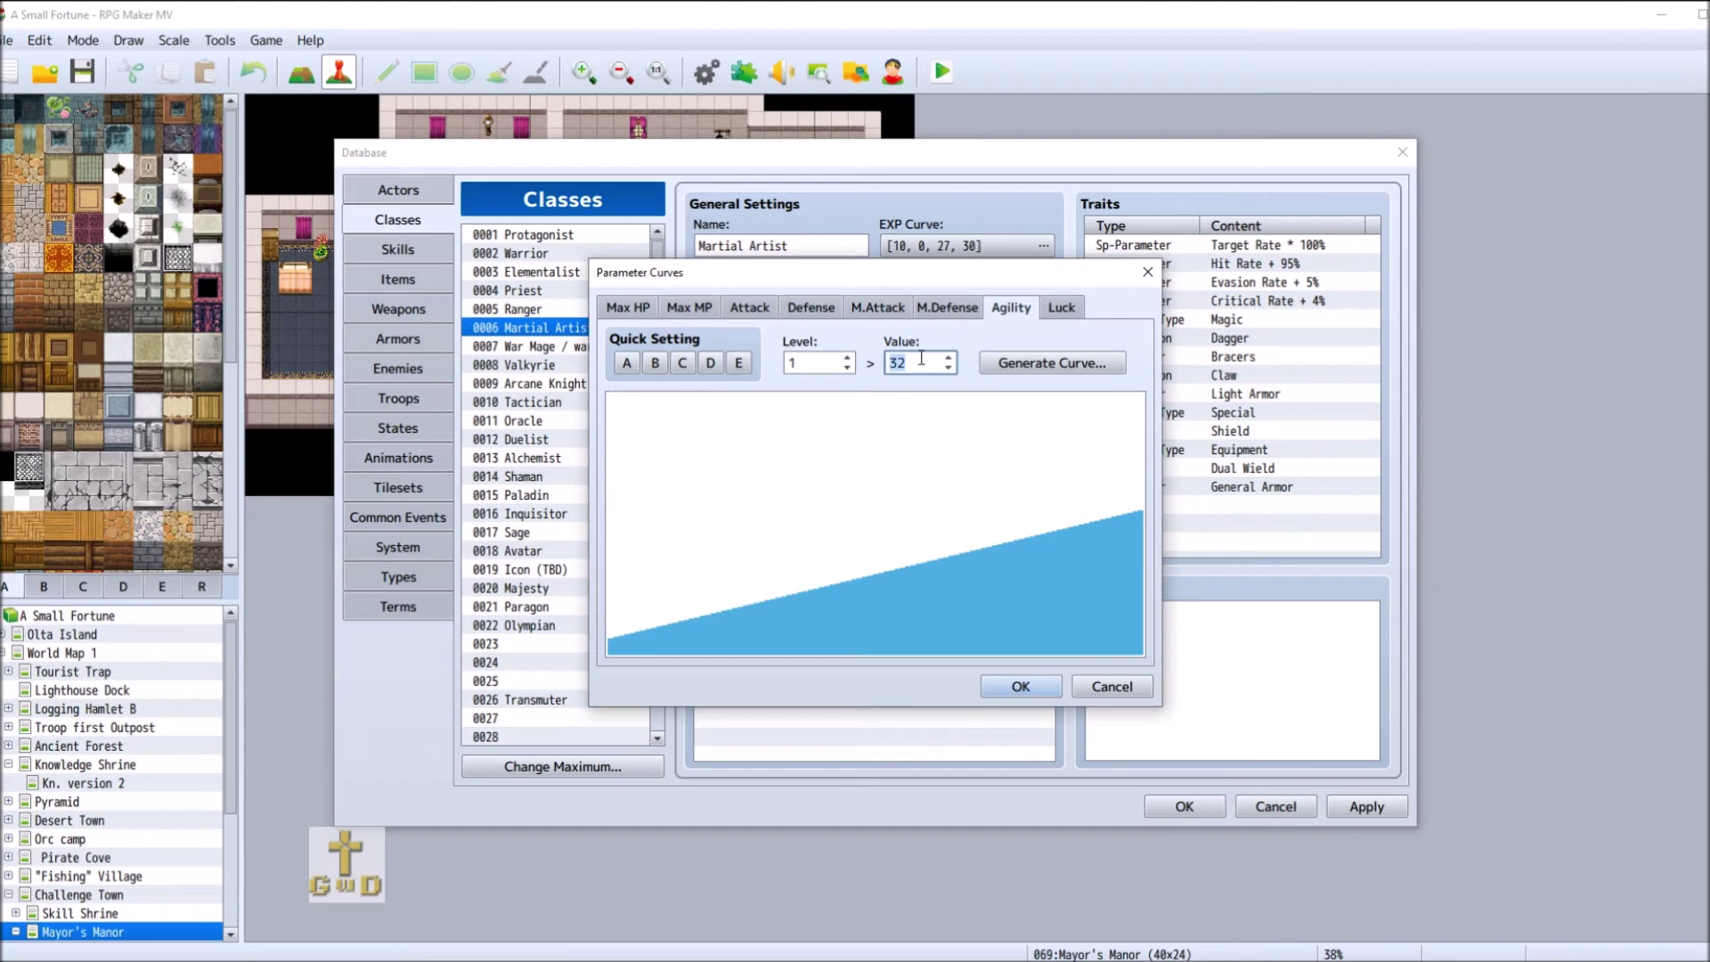
type("5")
double_click(821, 363)
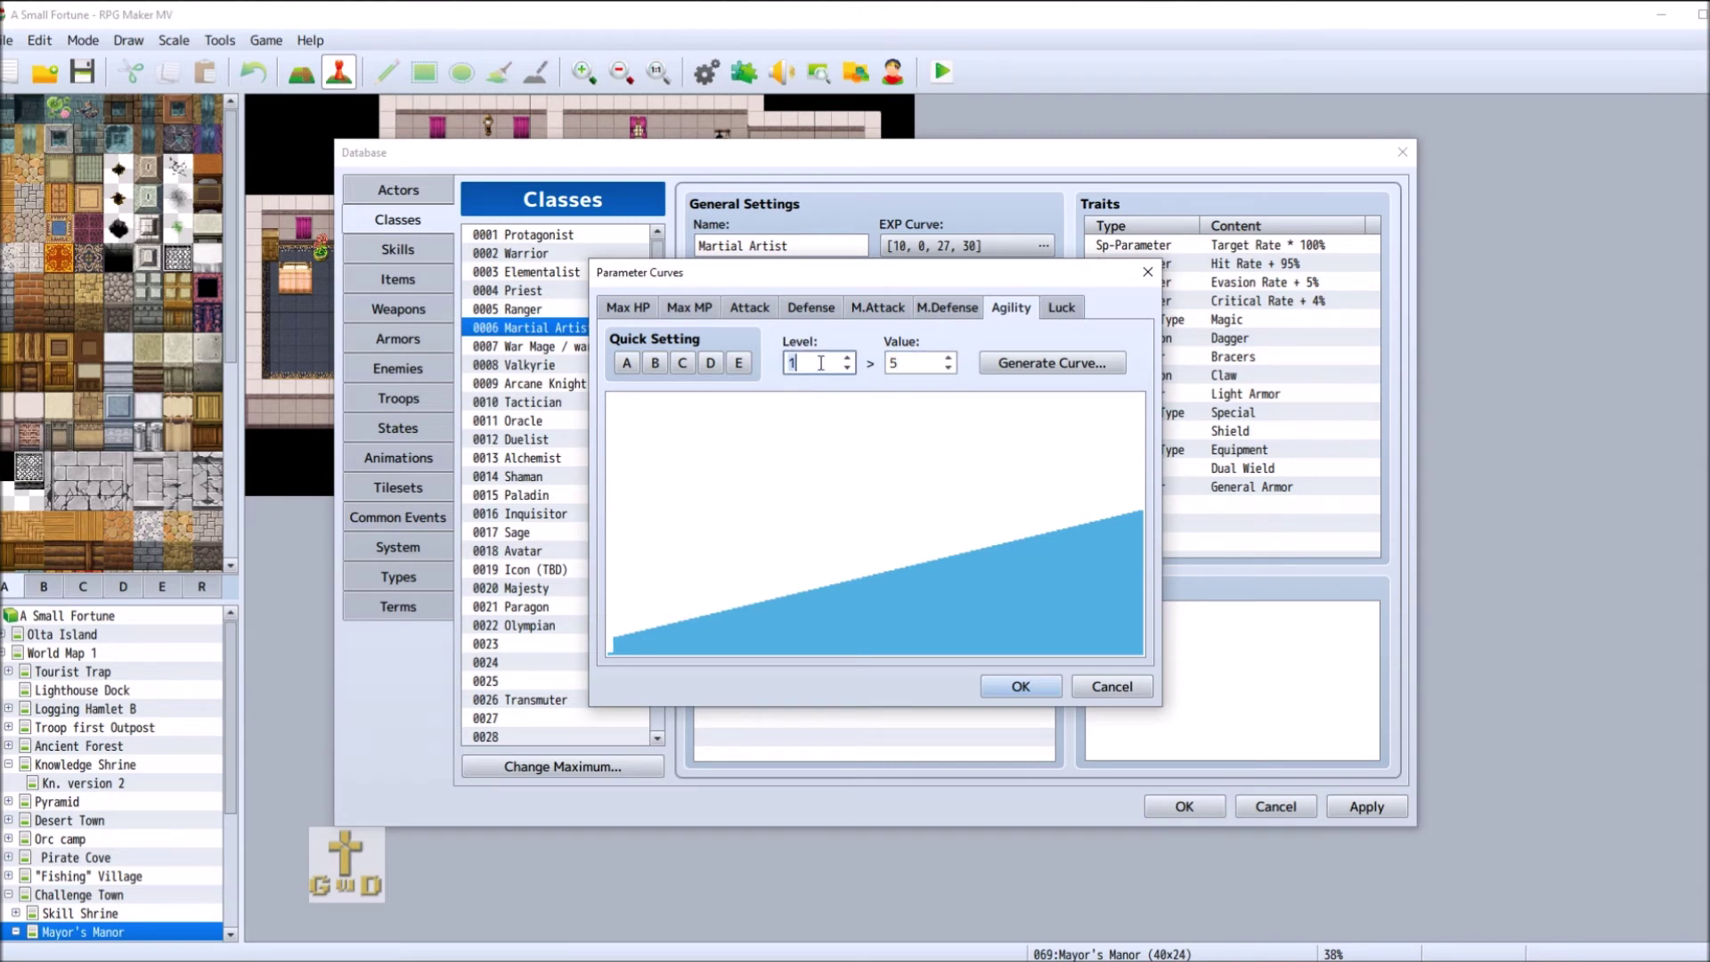
type("99")
double_click(938, 363)
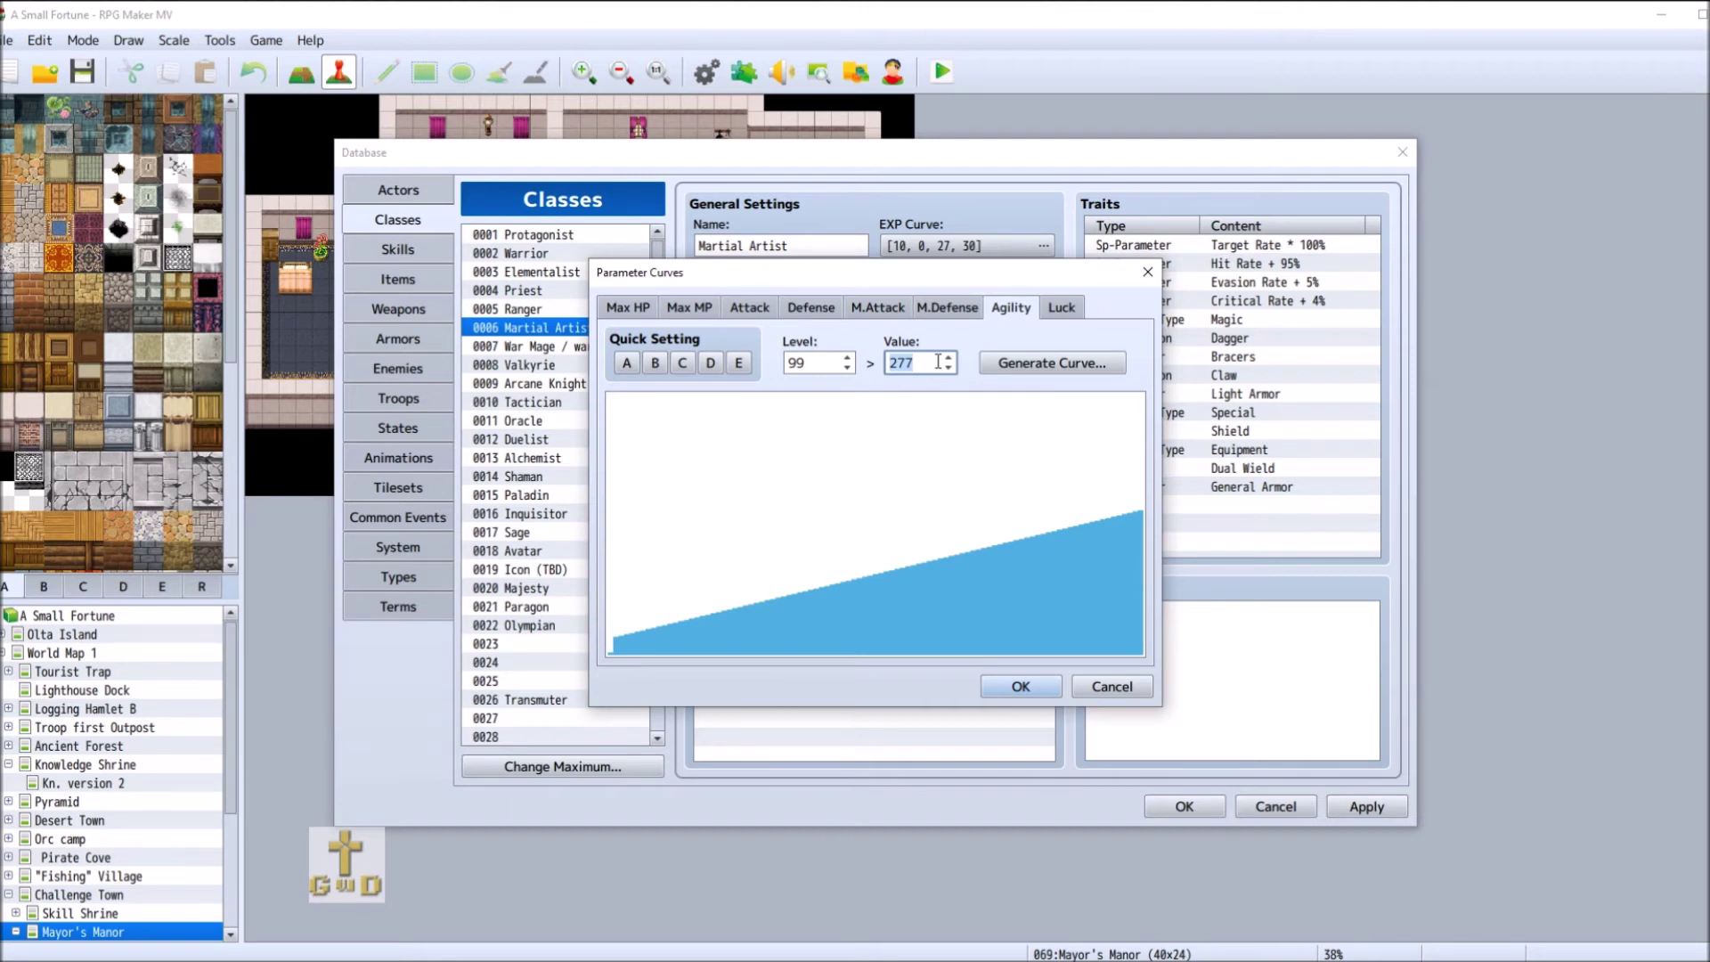
type("200")
- Generate the Martial Artist's Agility curve between its endpoints with normal growth and check its value at level 11
left_click(1060, 364)
left_click(848, 580)
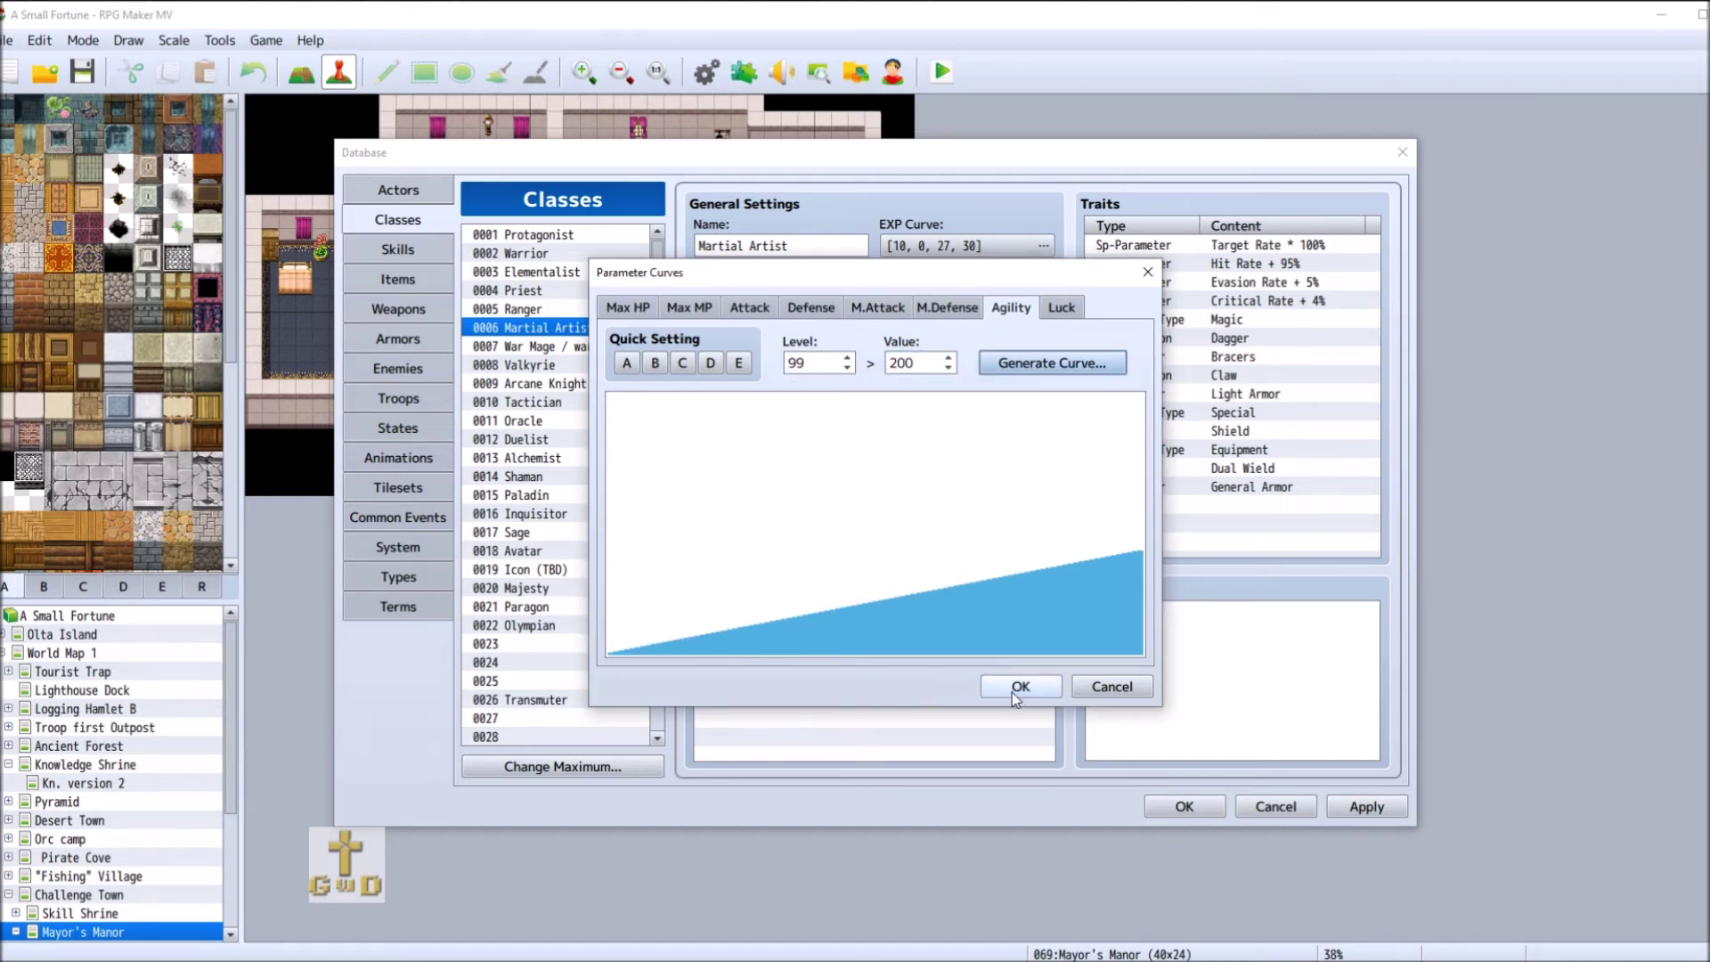
left_click_drag(641, 650, 670, 658)
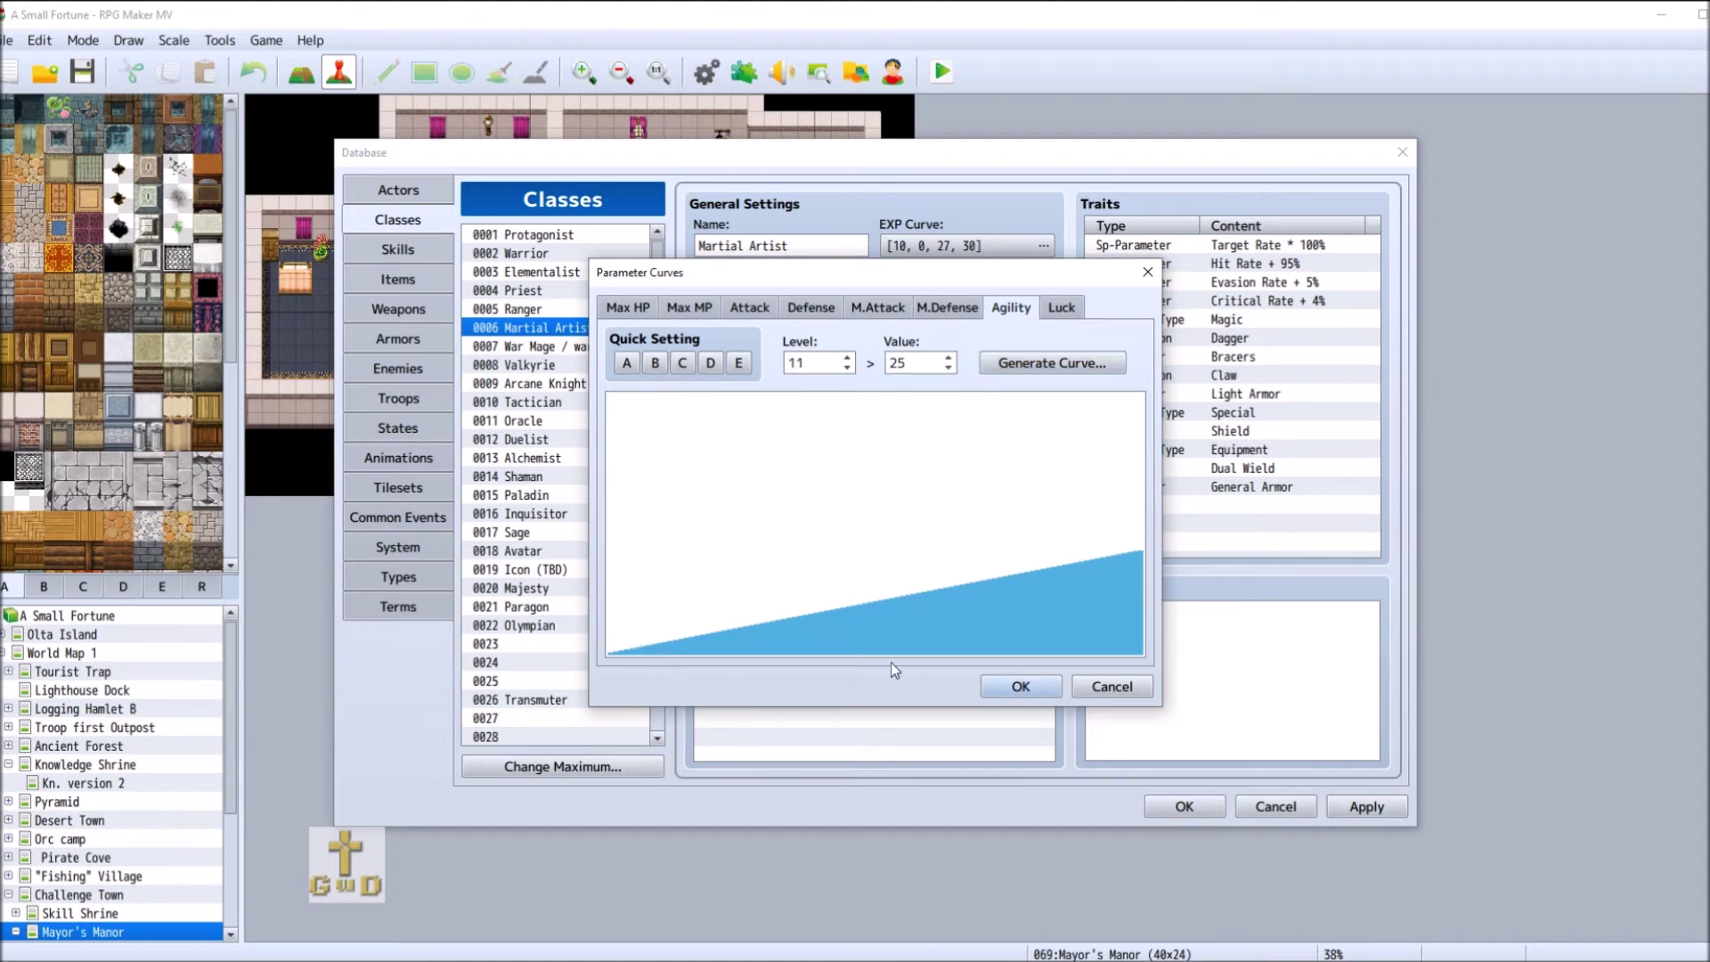
left_click(1017, 686)
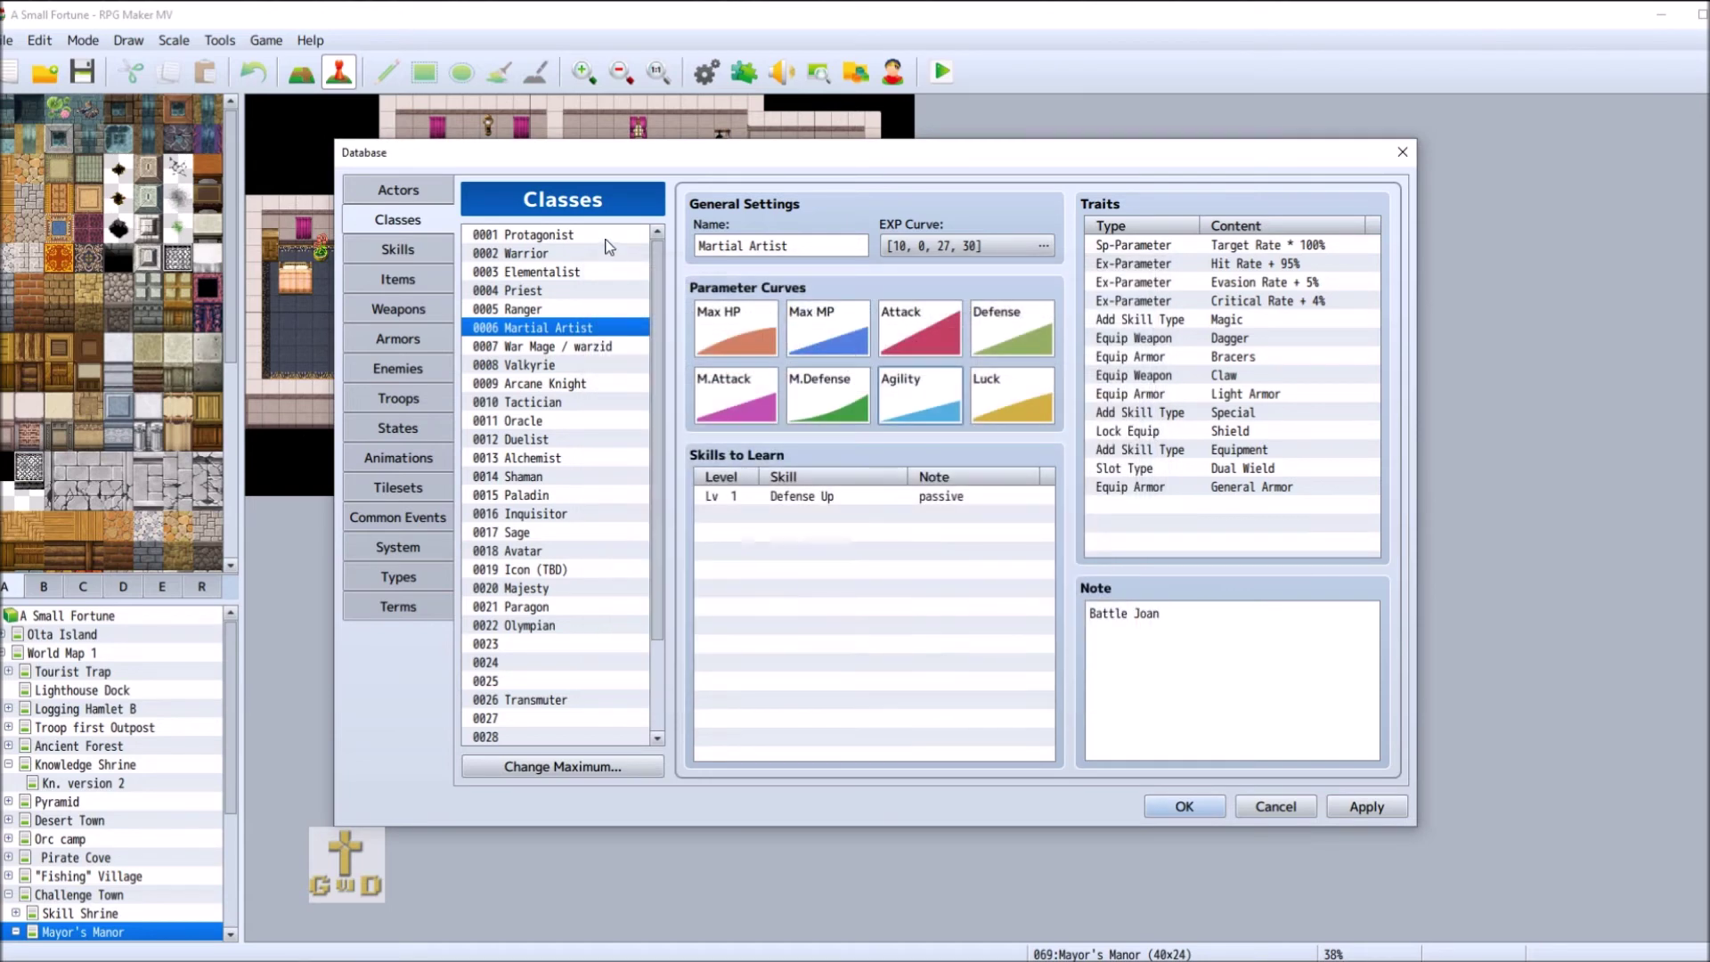
- Check the Warrior's Agility at level 11 for comparison with the Martial Artist, without changing the curve
left_click(512, 253)
double_click(895, 420)
left_click(674, 640)
double_click(846, 368)
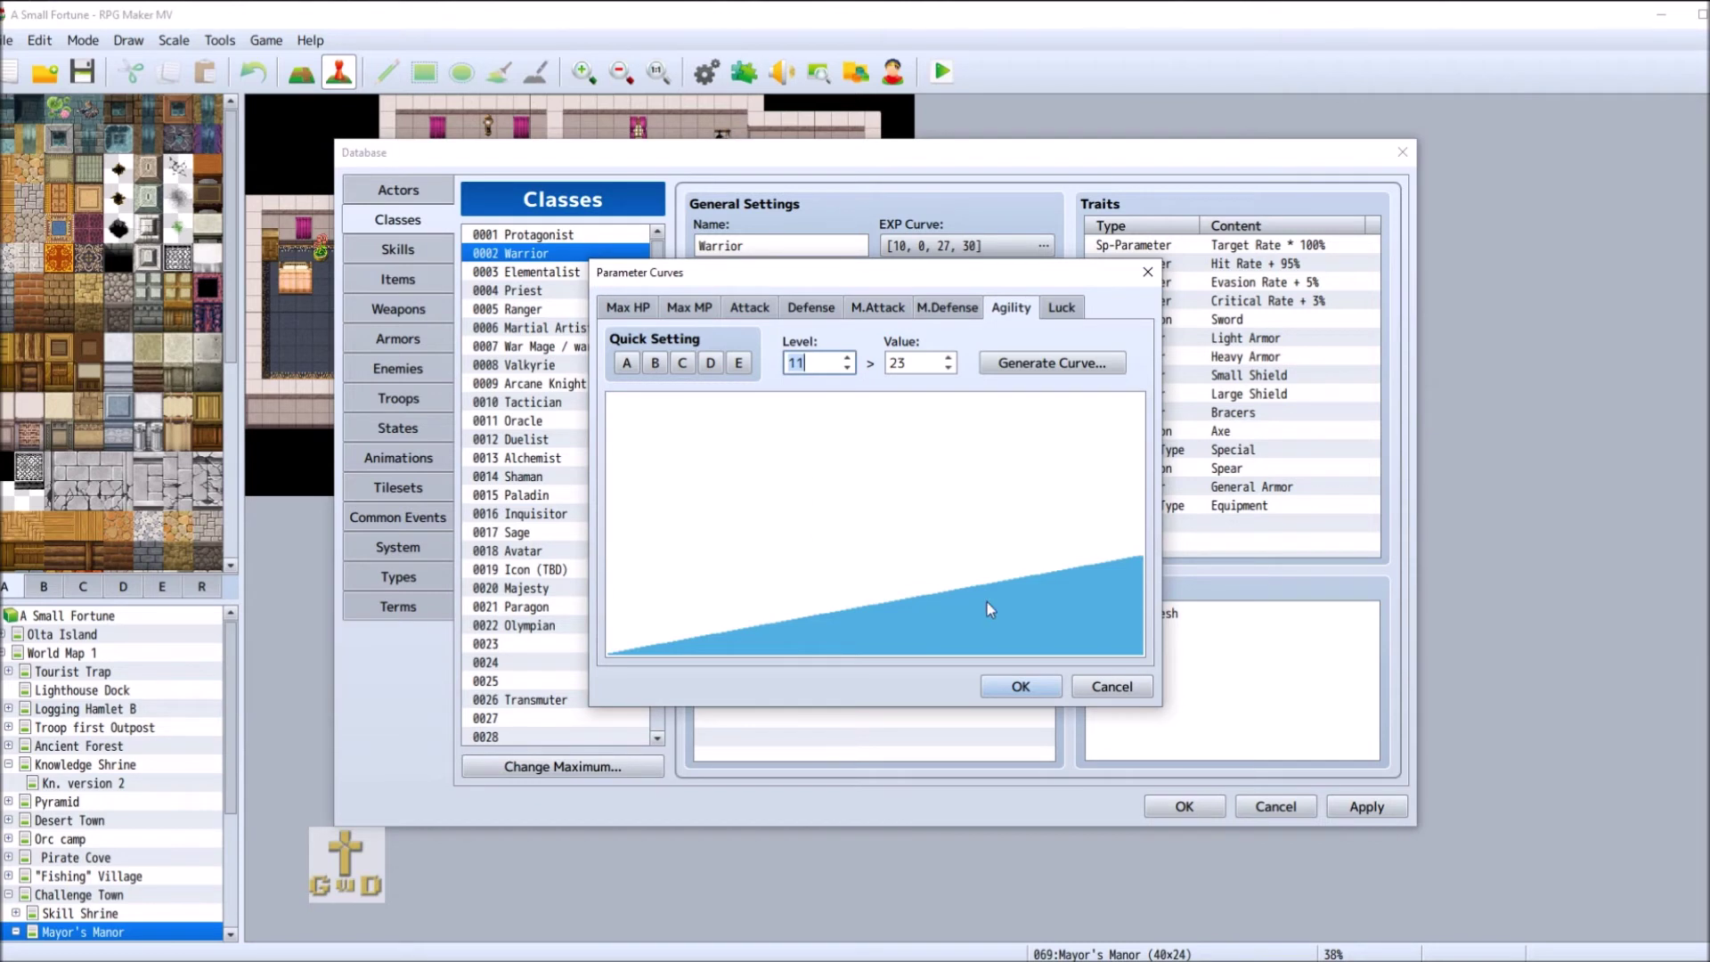
left_click(1137, 689)
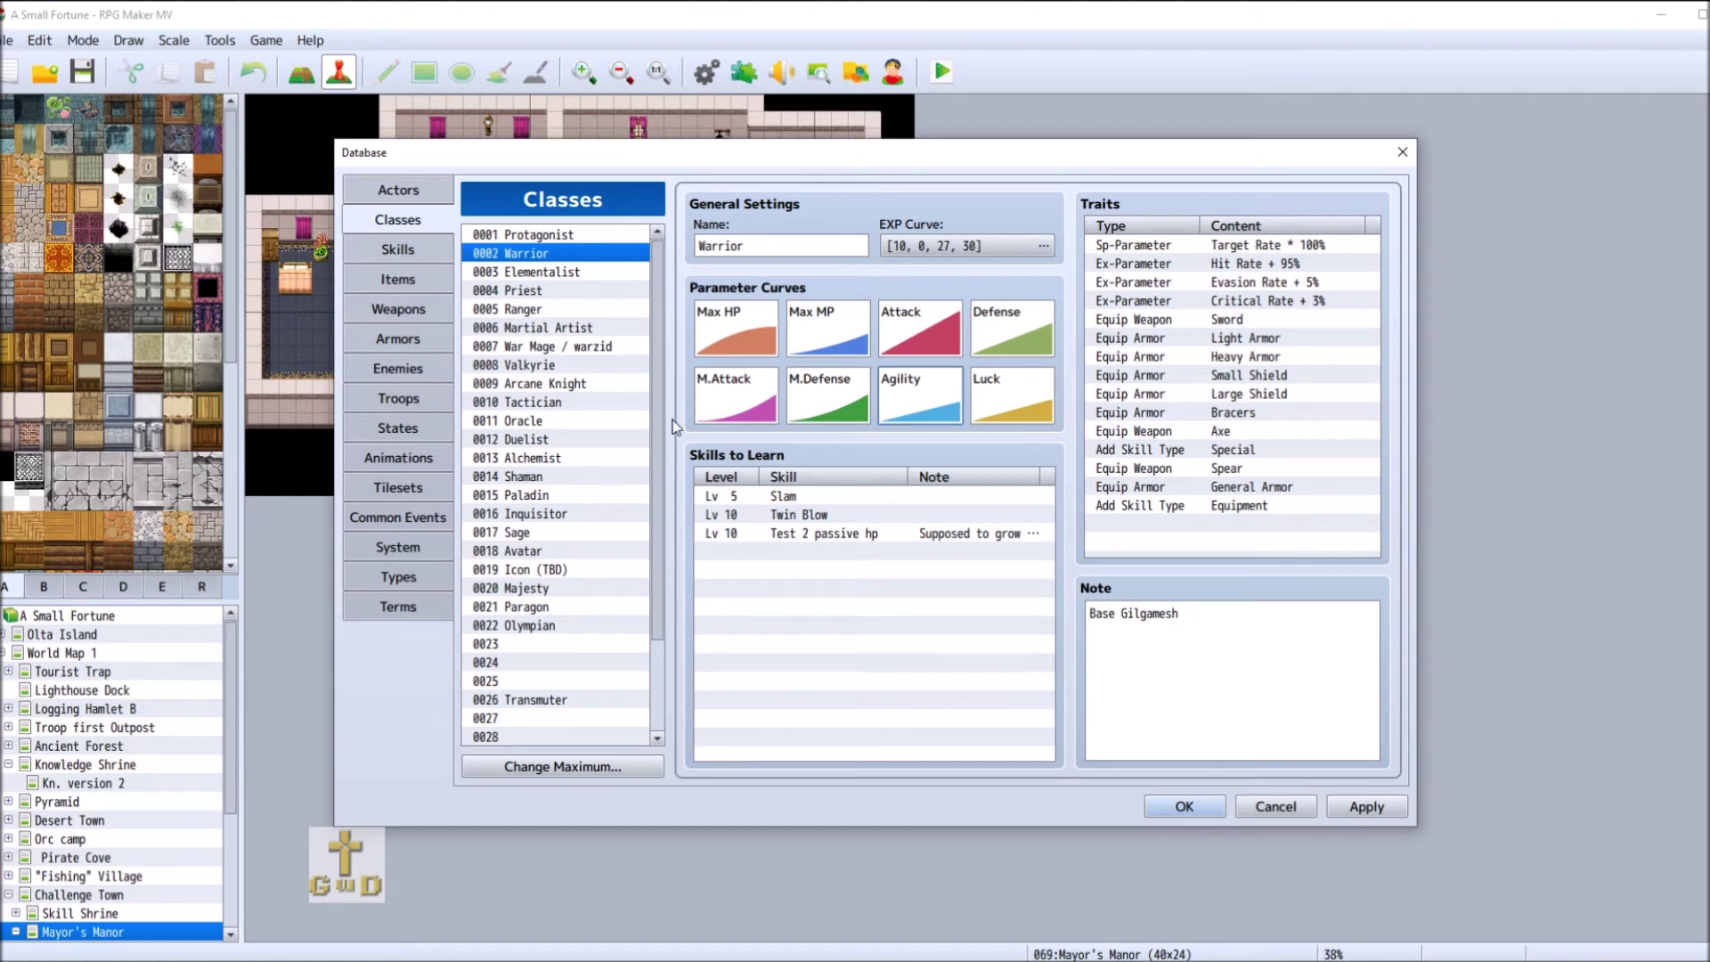
- Set the War Mage's Agility to 5 at level 1 and 190 at level 99
left_click(595, 347)
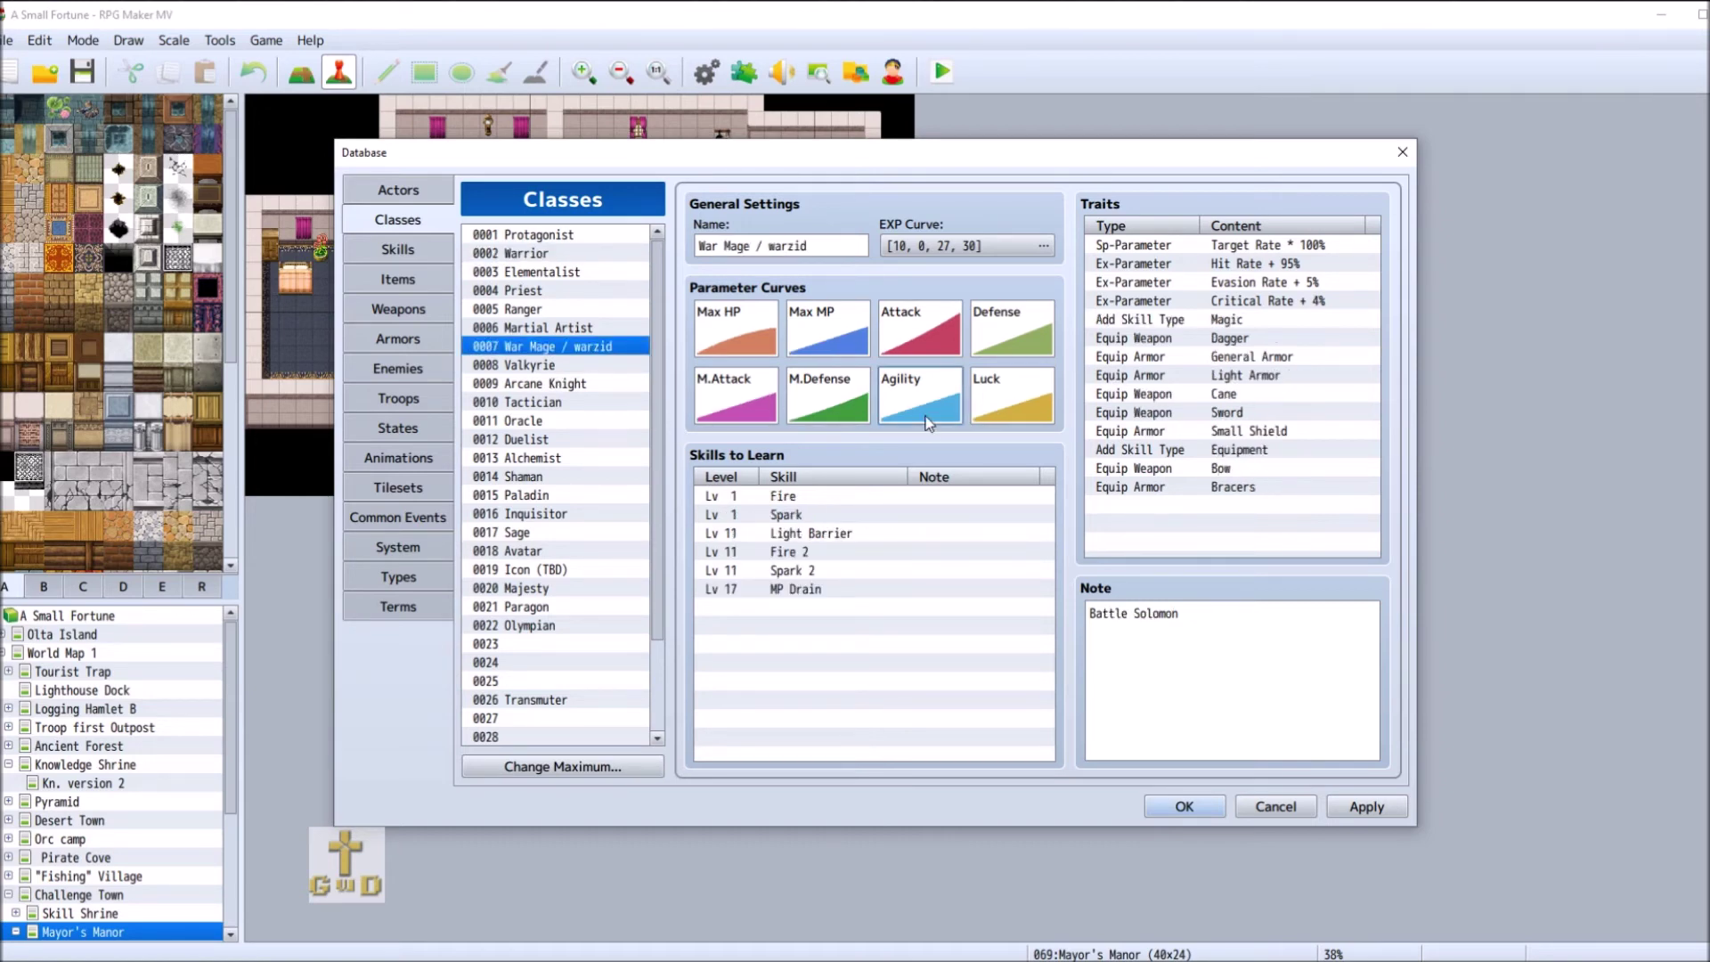
double_click(927, 417)
double_click(903, 364)
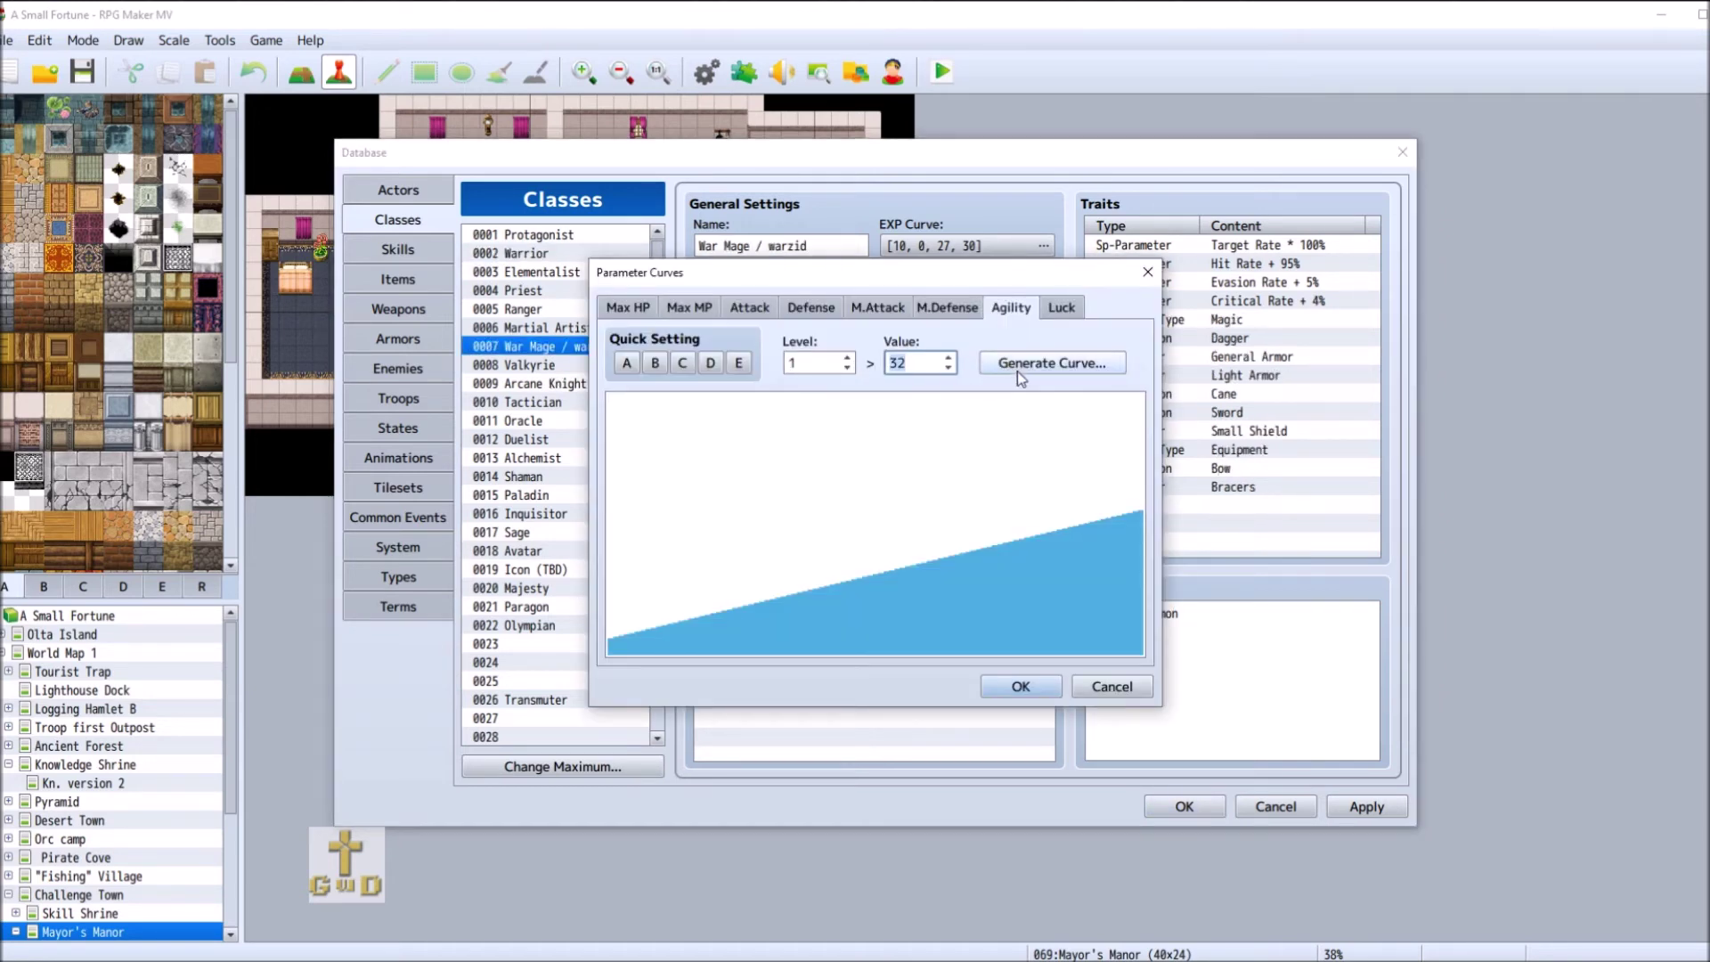
type("5")
double_click(806, 362)
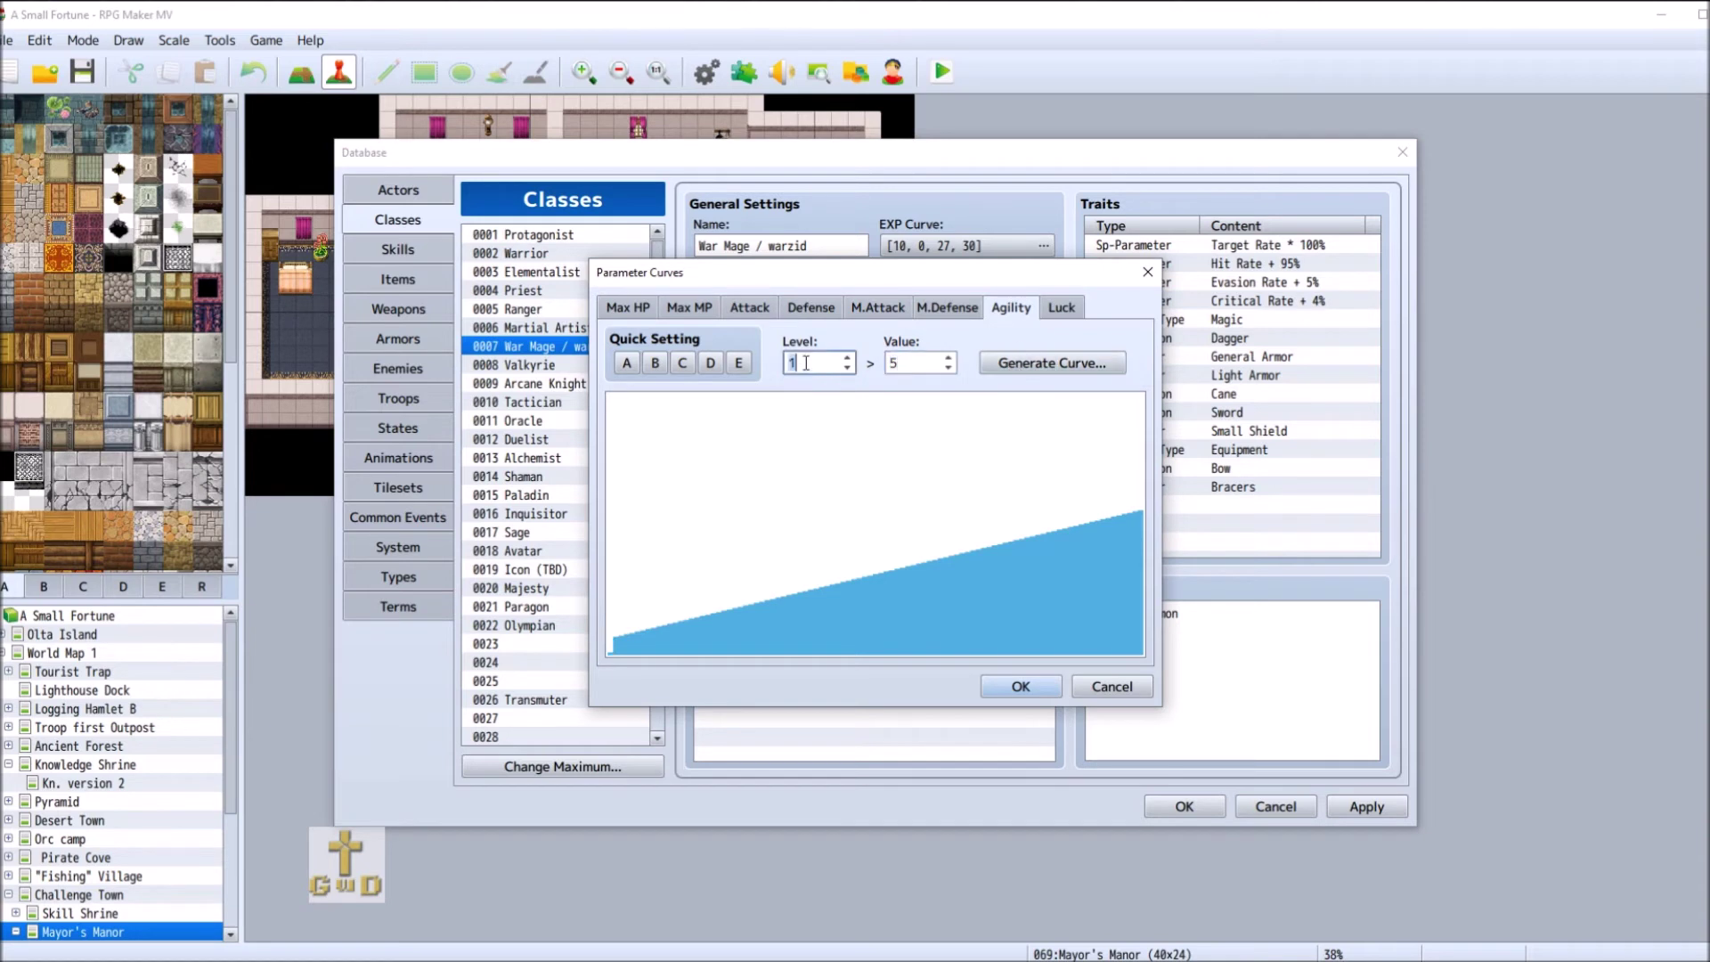
type("99")
double_click(925, 360)
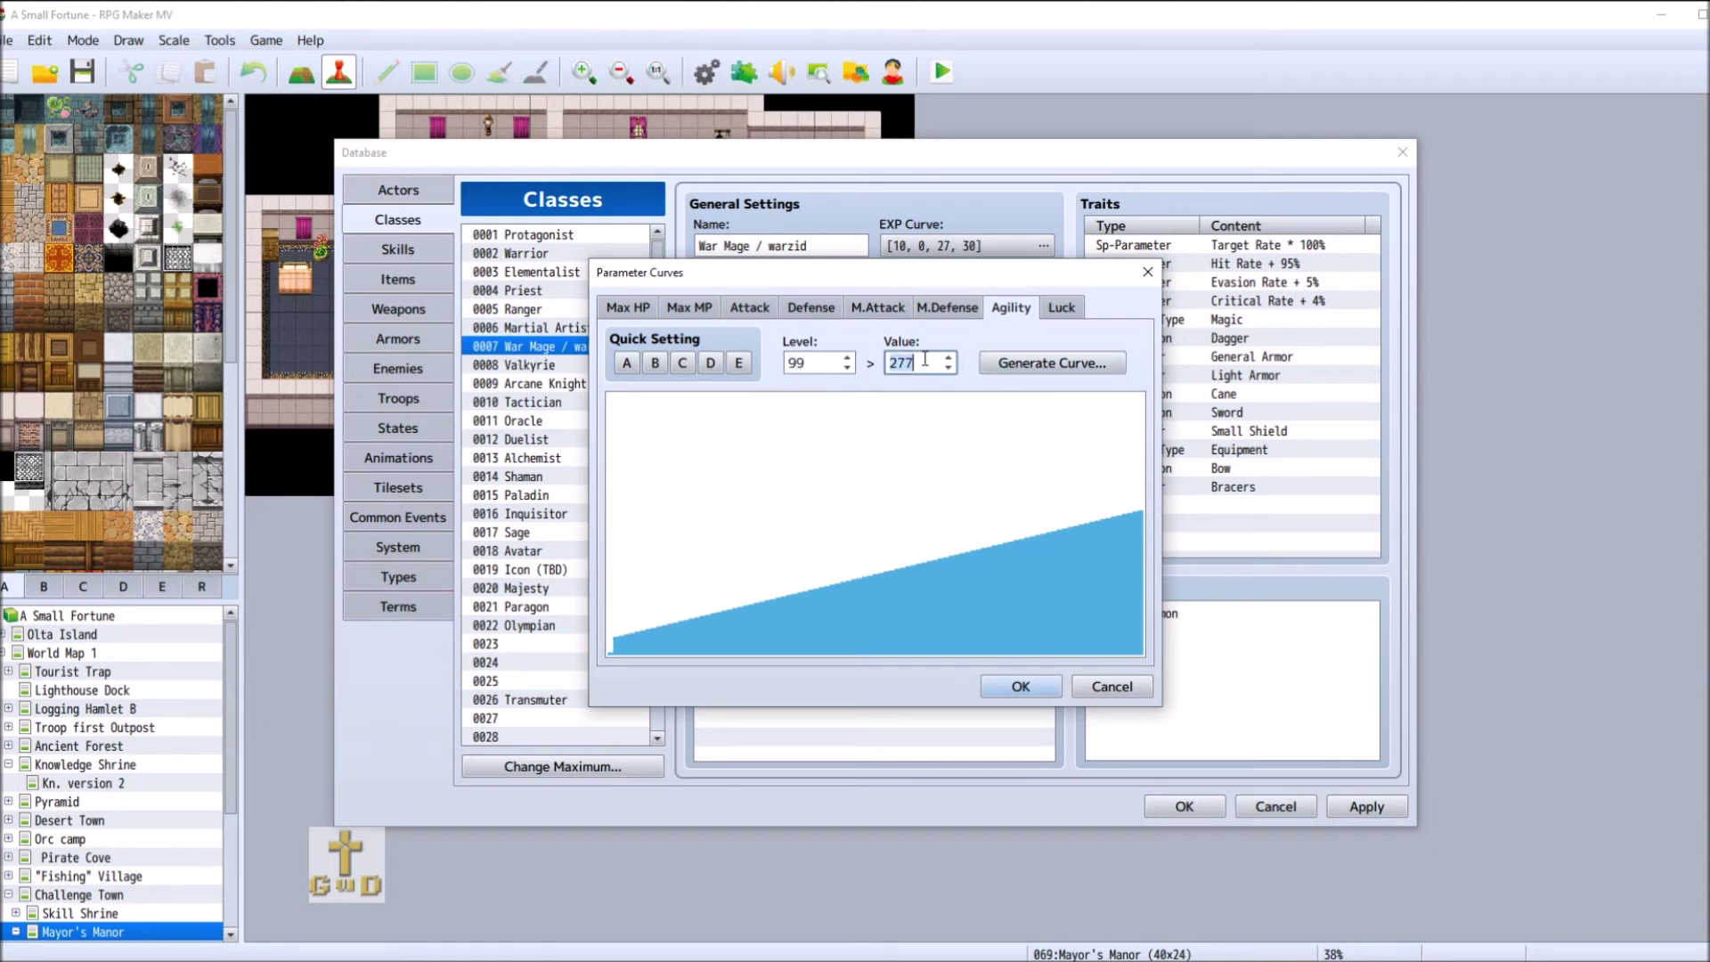
type("190")
- Generate the War Mage's Agility curve between its endpoints with normal growth
left_click(1033, 363)
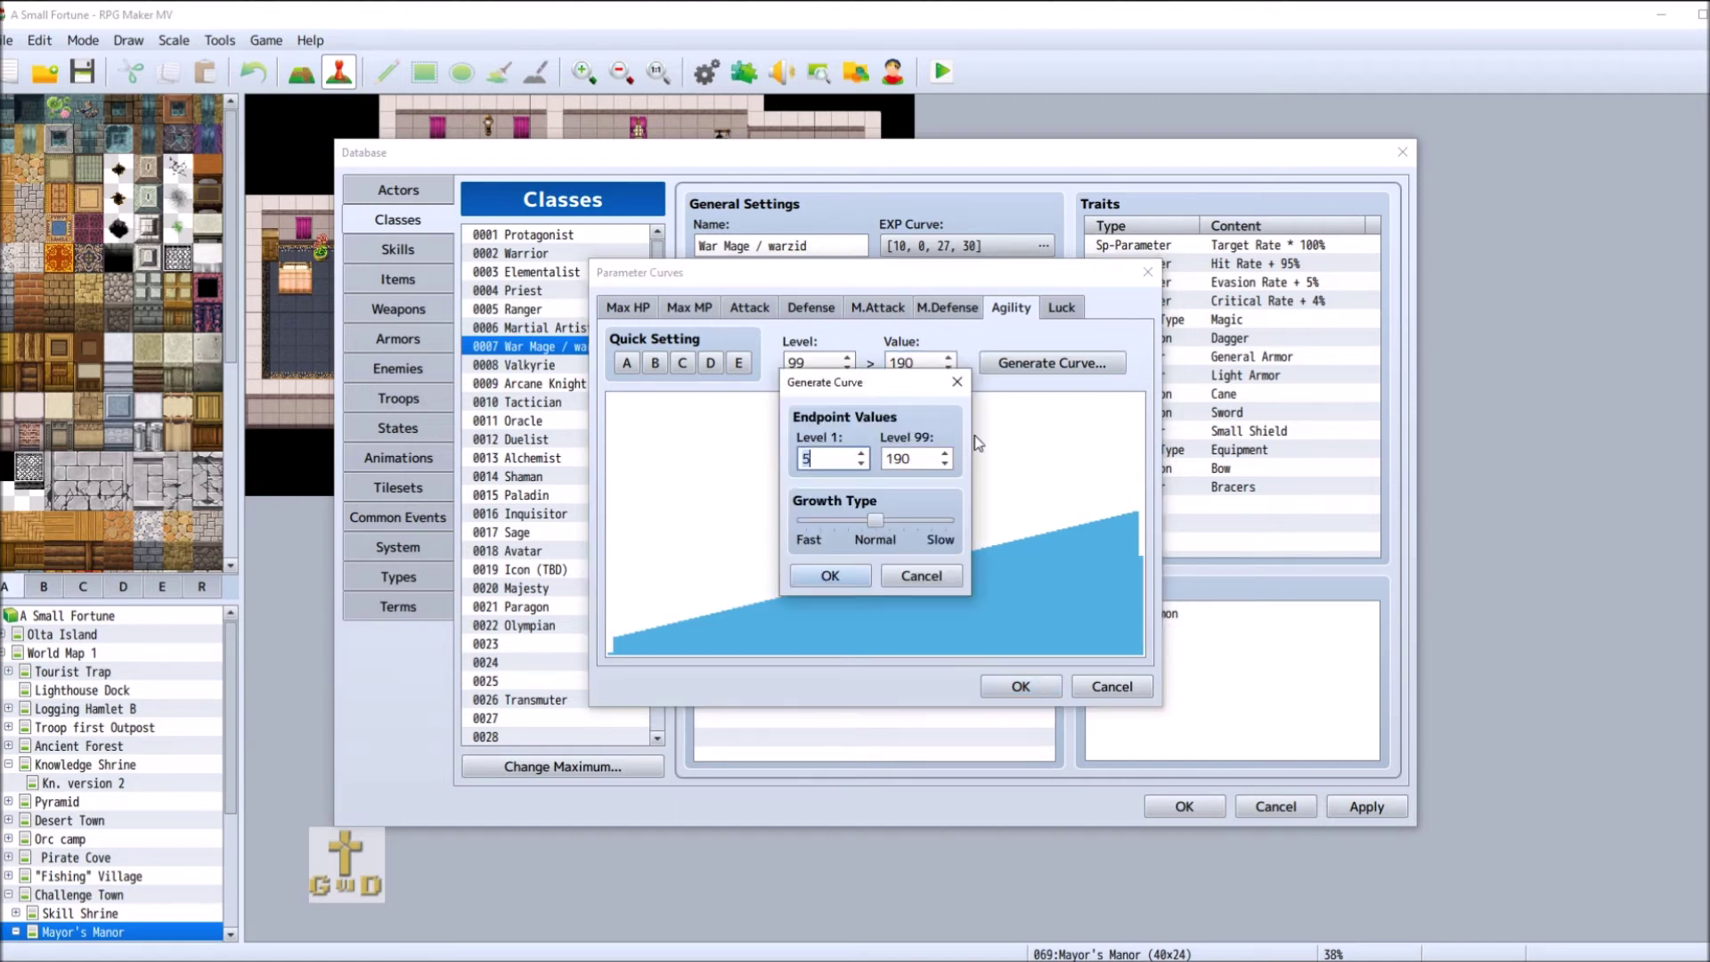
left_click(852, 577)
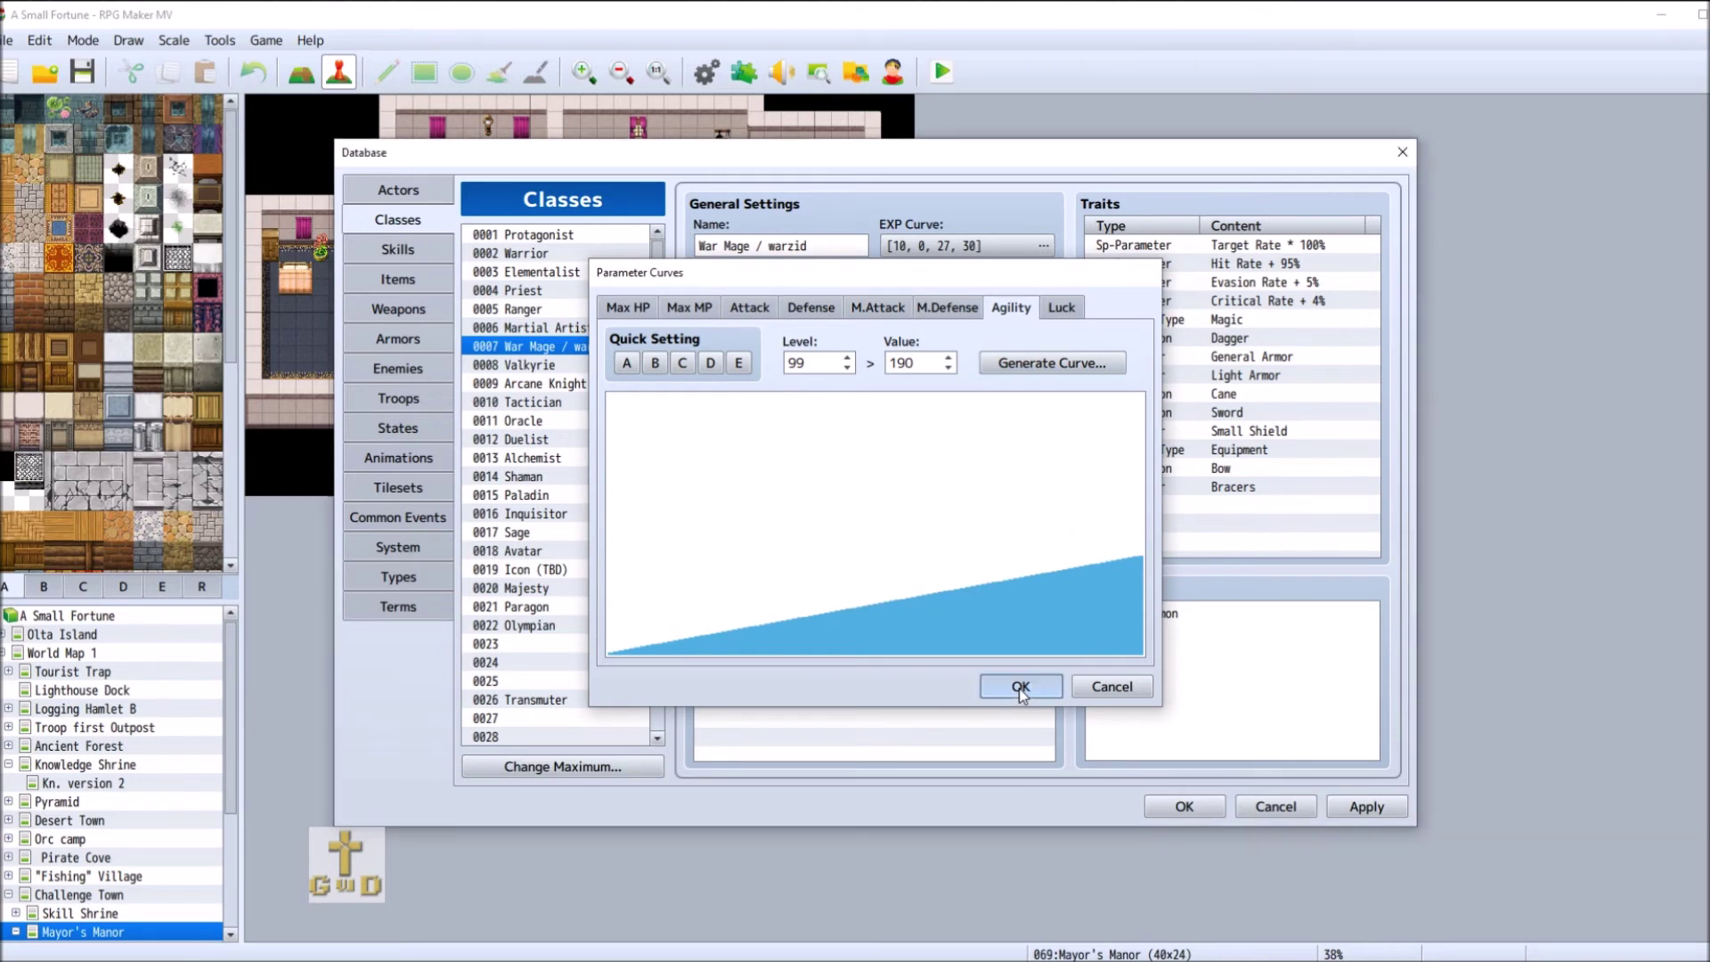
left_click(1021, 687)
- Set the Valkyrie's Agility to 5 at level 1 and 190 at level 99
left_click(562, 366)
double_click(938, 396)
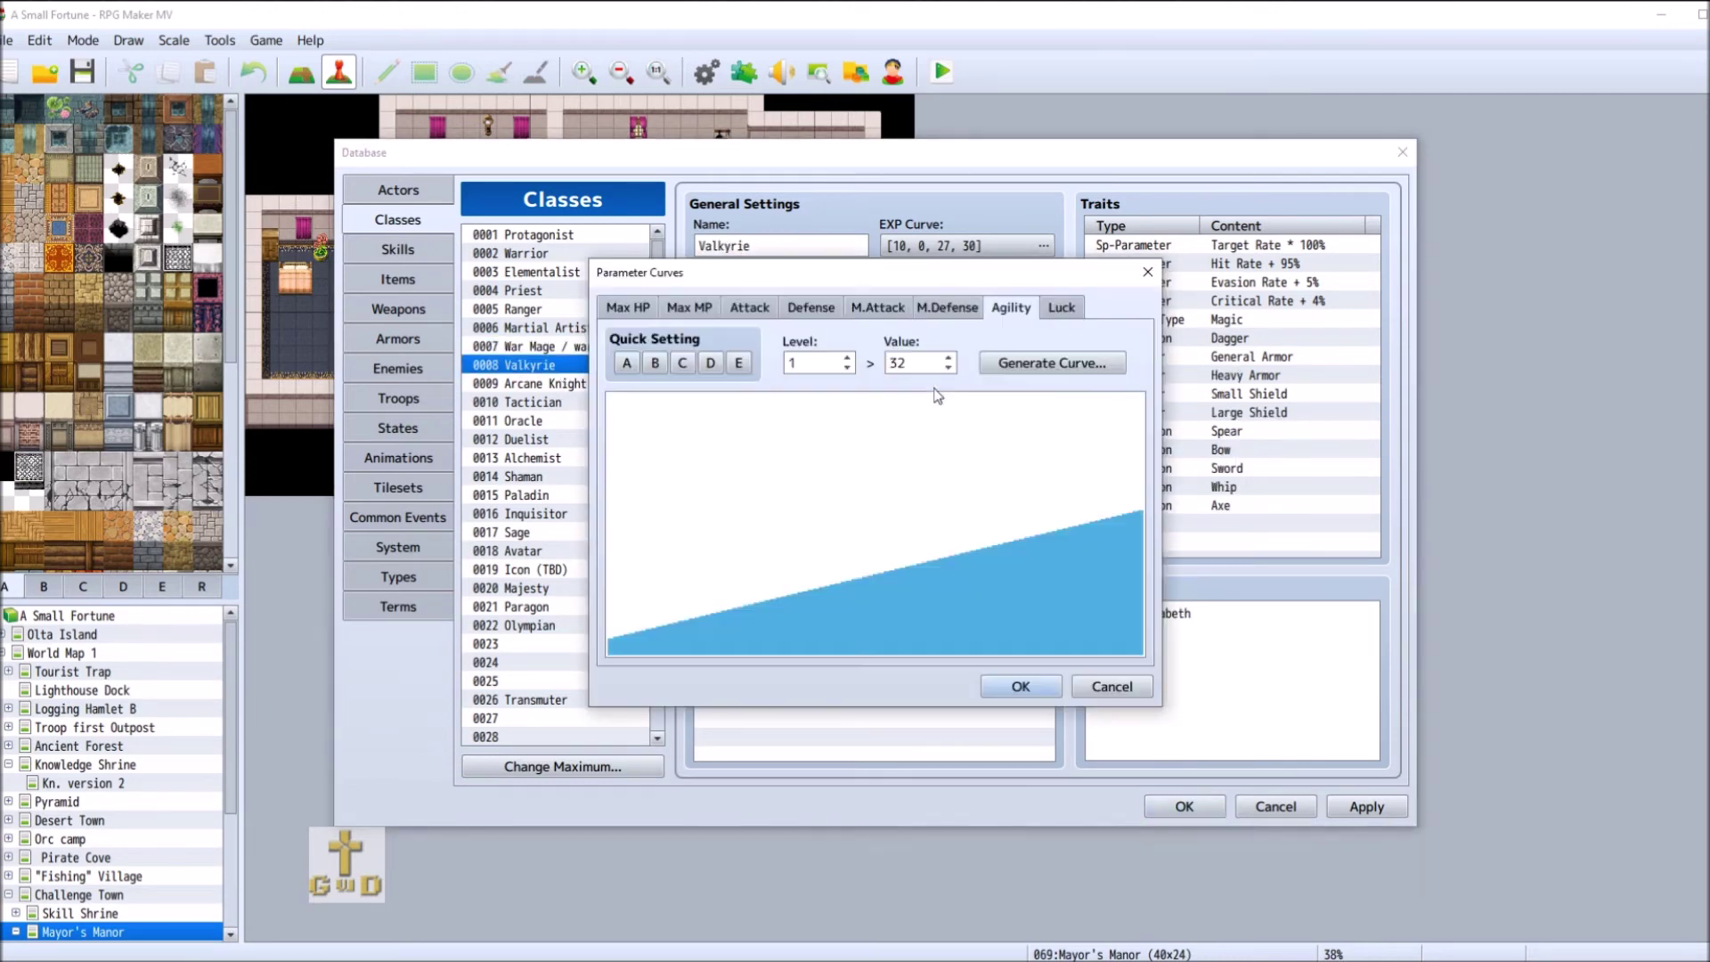
double_click(928, 355)
type("5")
double_click(824, 363)
type("99")
double_click(922, 363)
type("1")
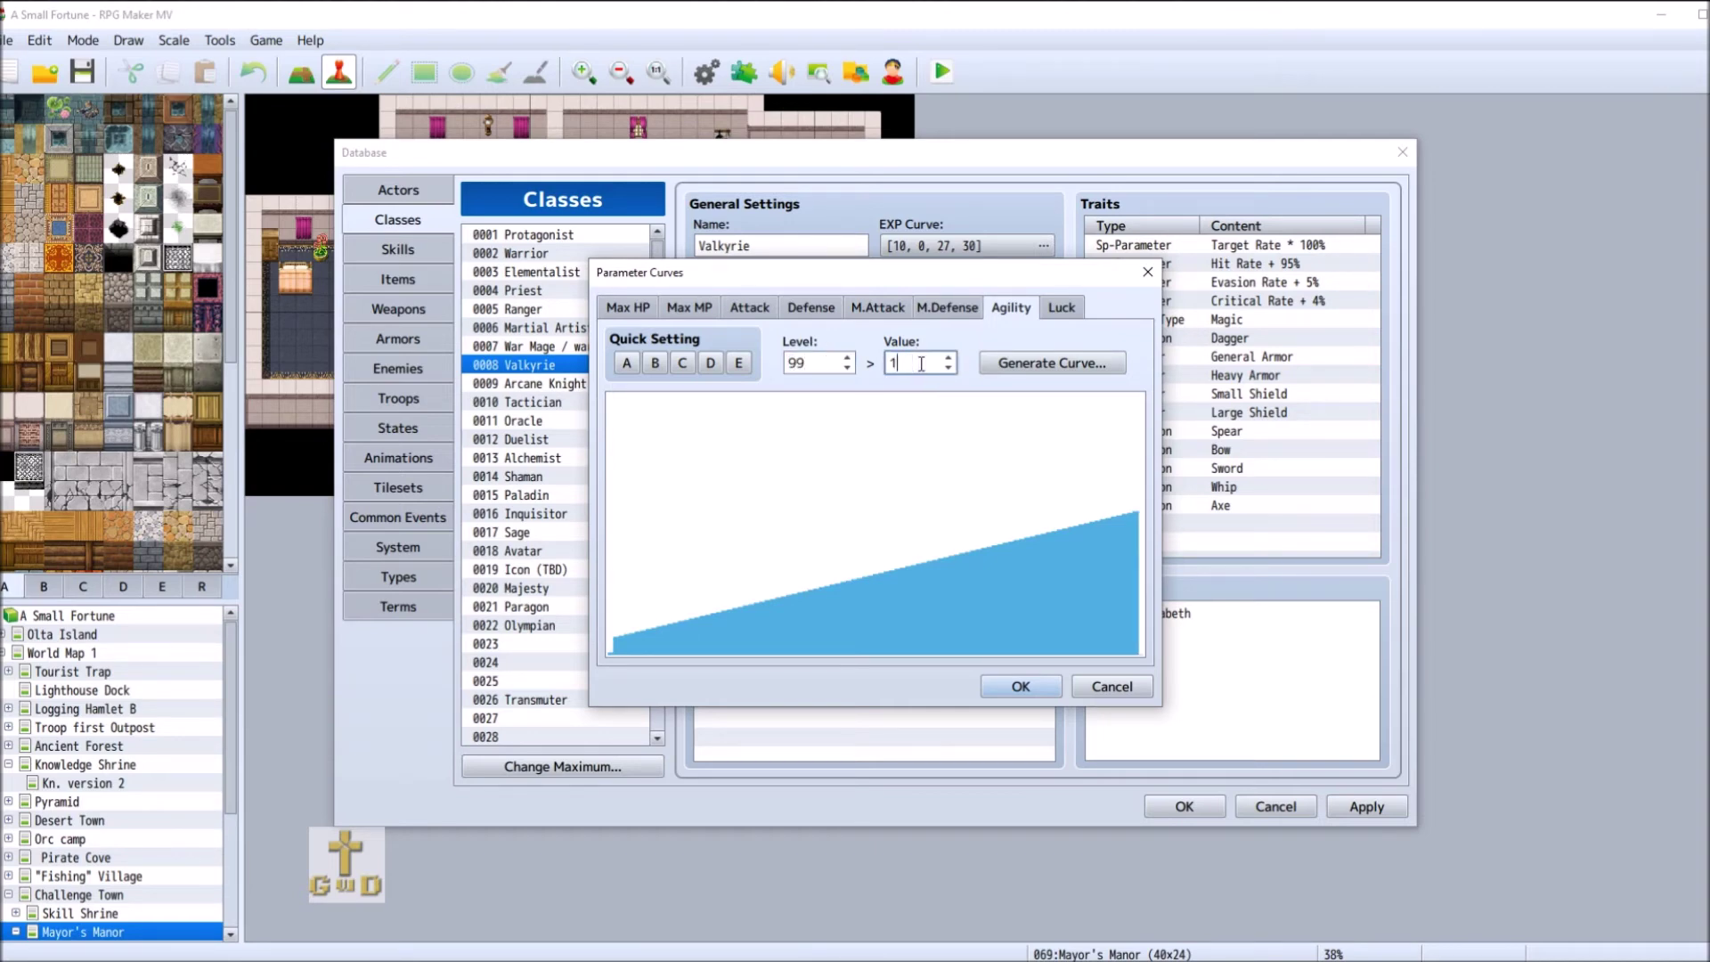
type("90")
left_click(1021, 686)
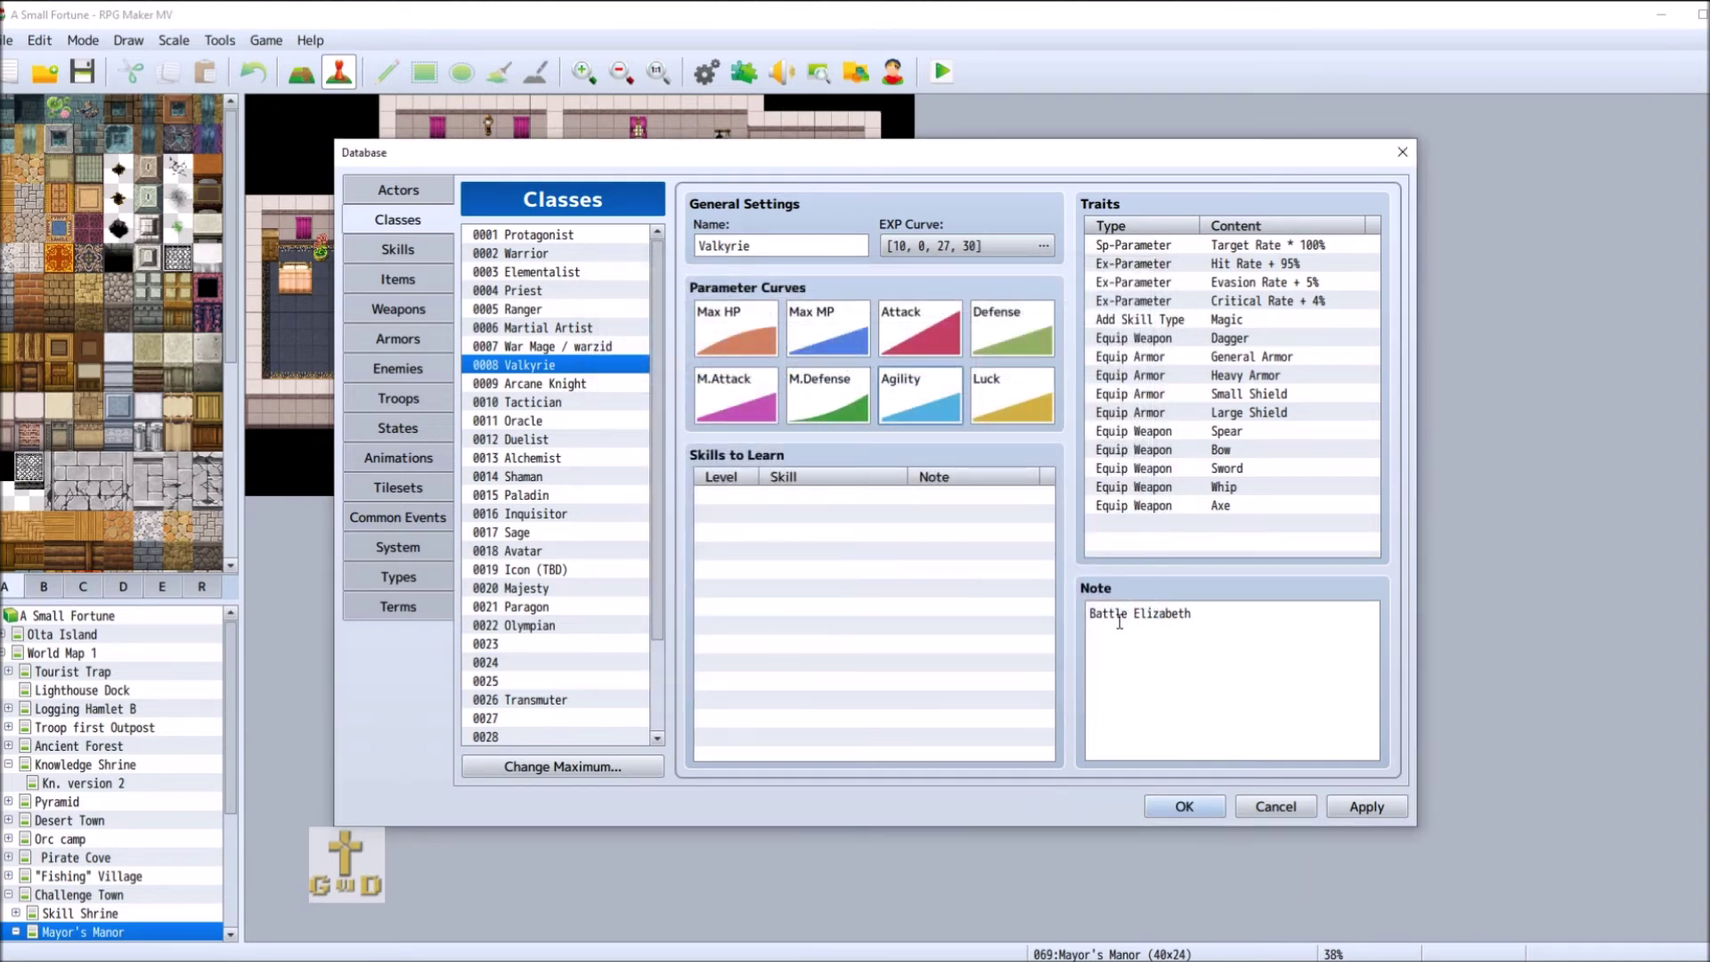
- Generate the Valkyrie's Agility curve between its endpoints with normal growth
double_click(907, 410)
left_click(1049, 362)
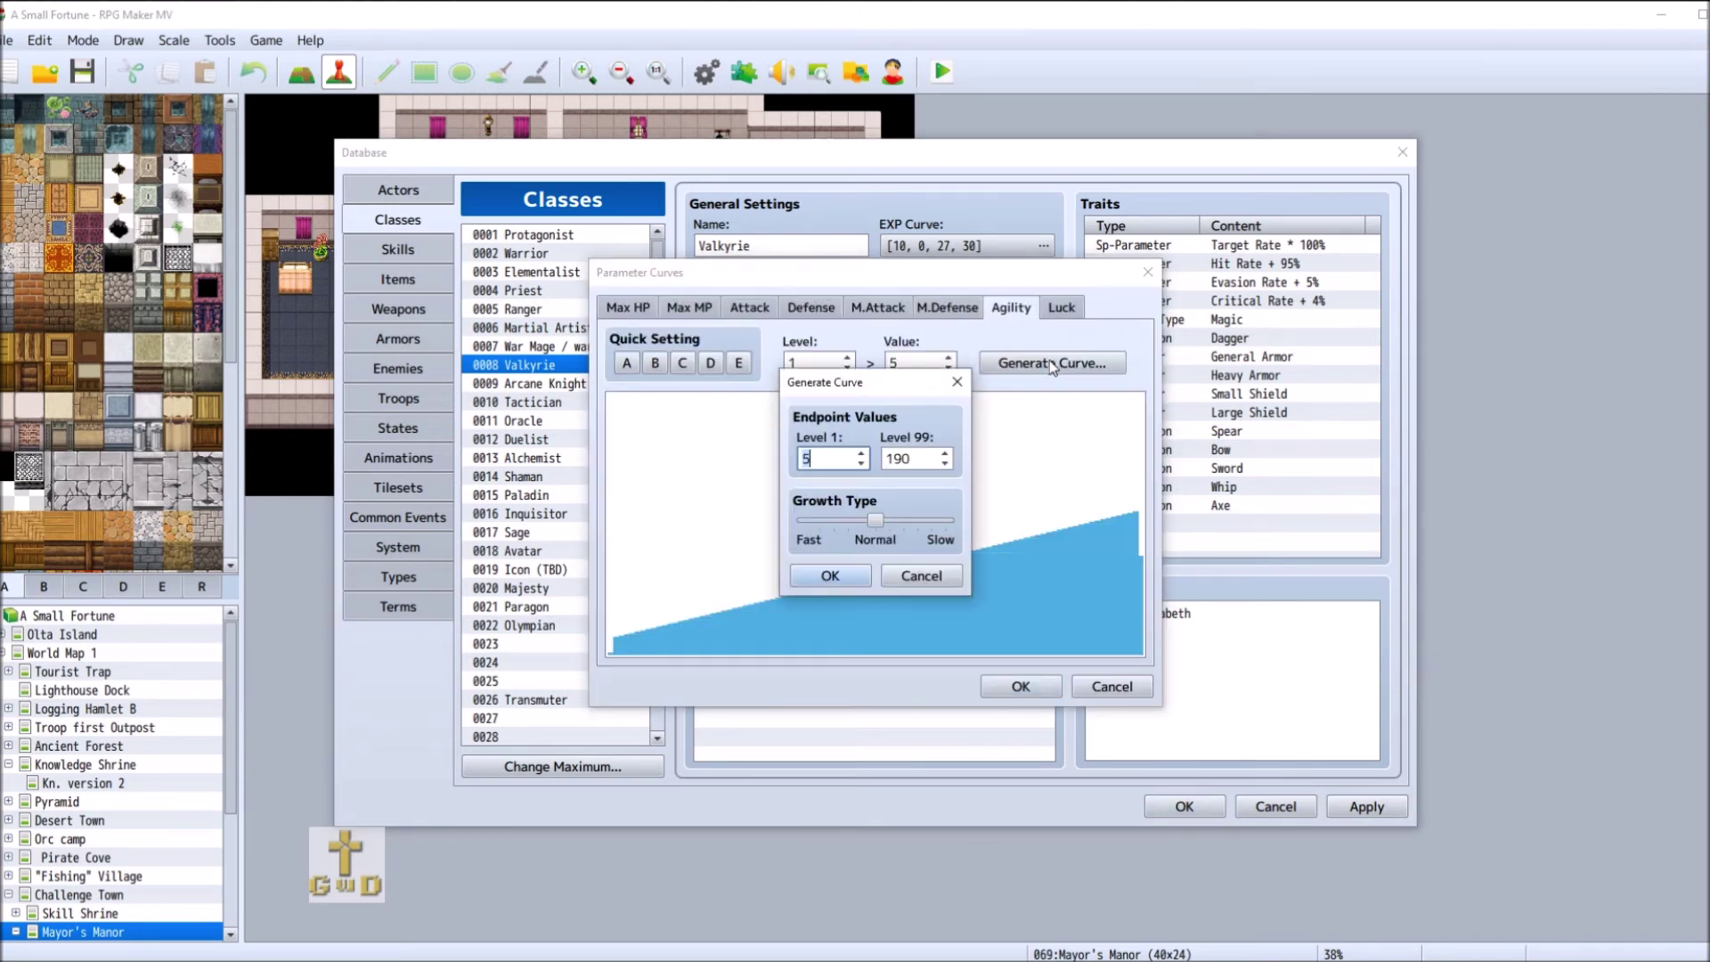
left_click(848, 572)
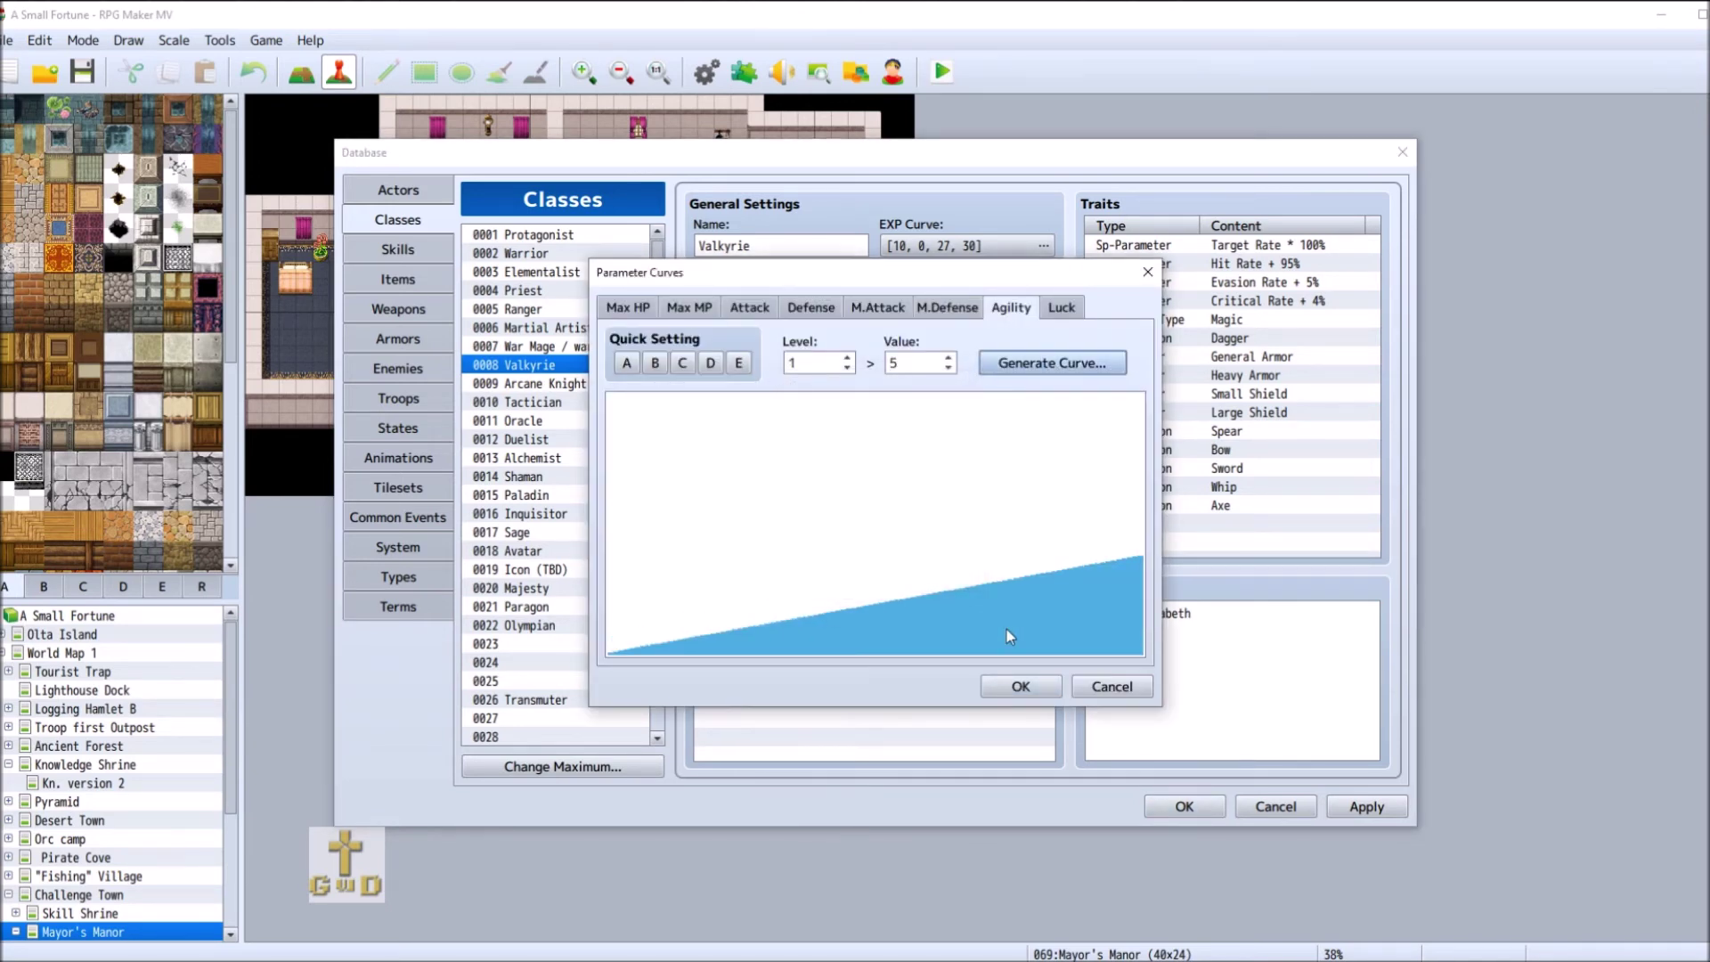
left_click(1021, 686)
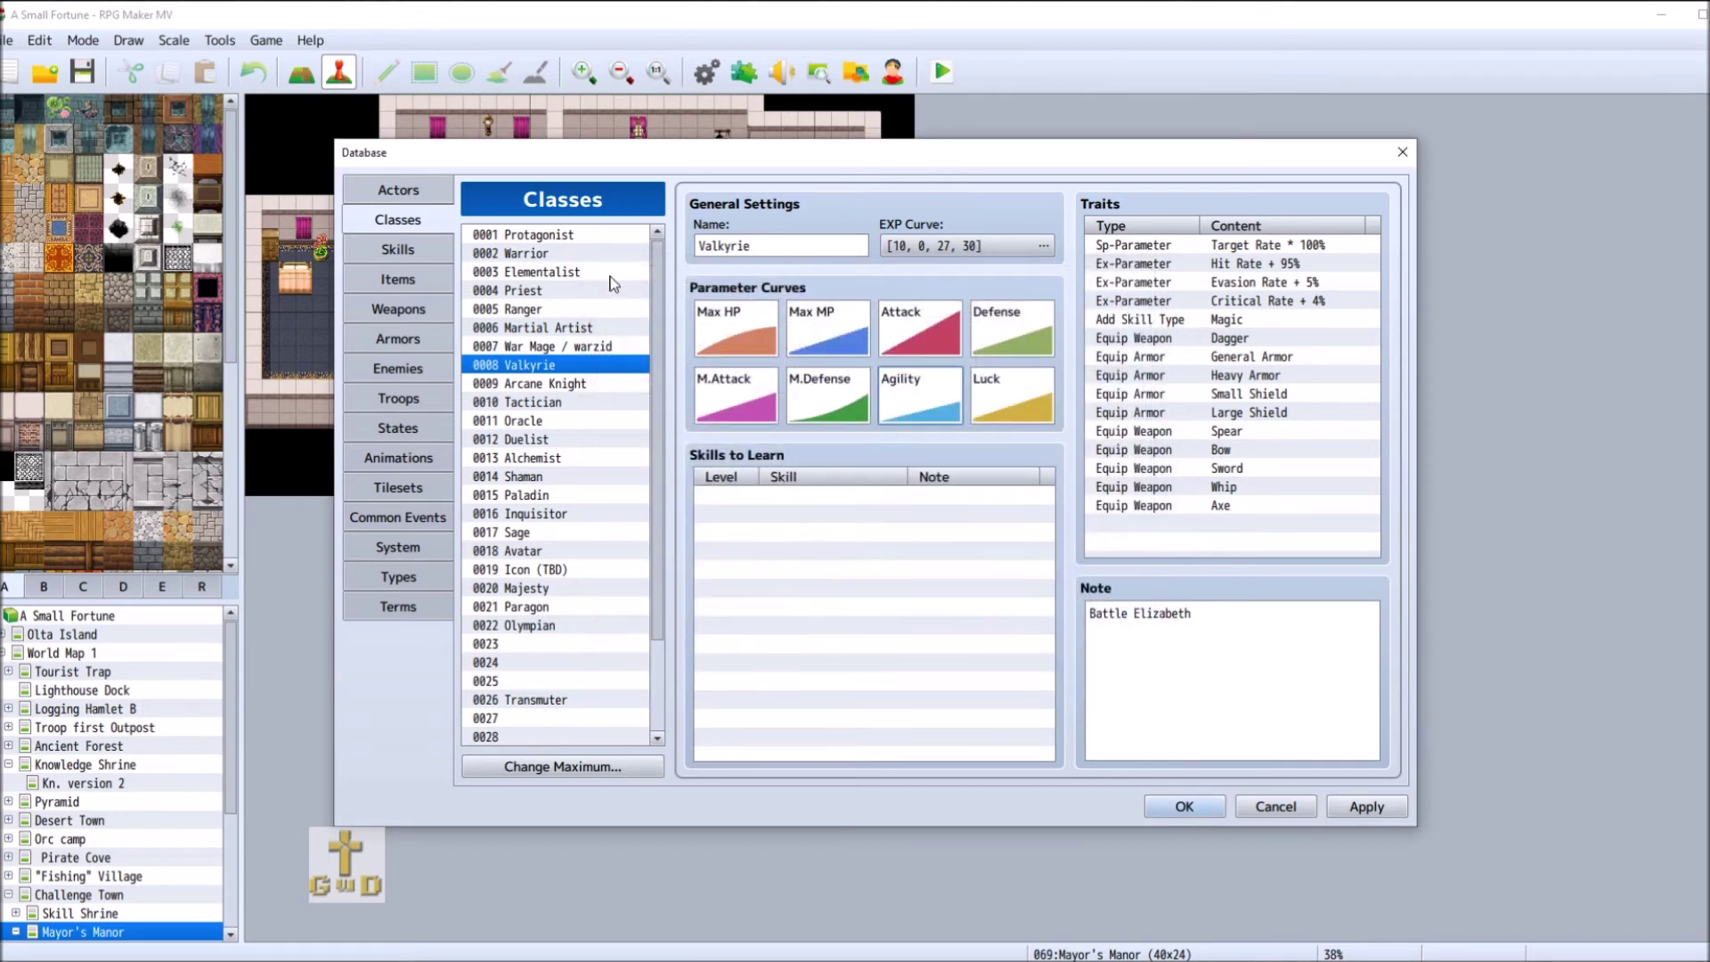
- Check the Warrior's Agility at level 1 without changing the curve
left_click(613, 255)
double_click(931, 405)
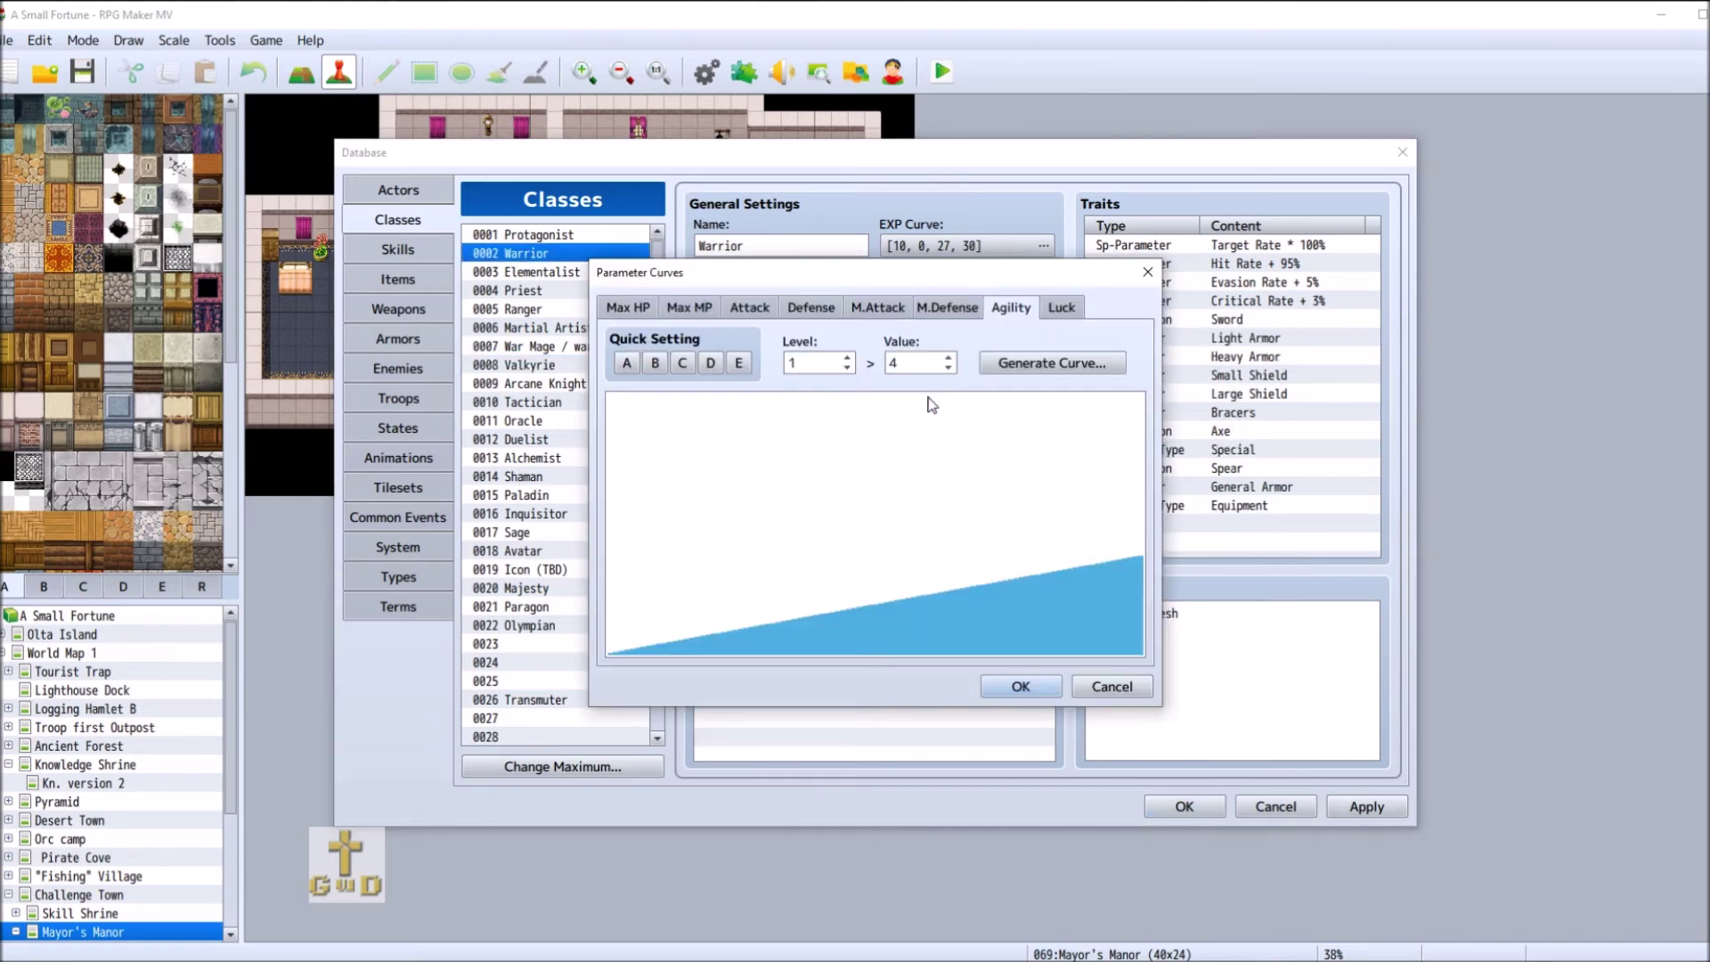
key("Escape")
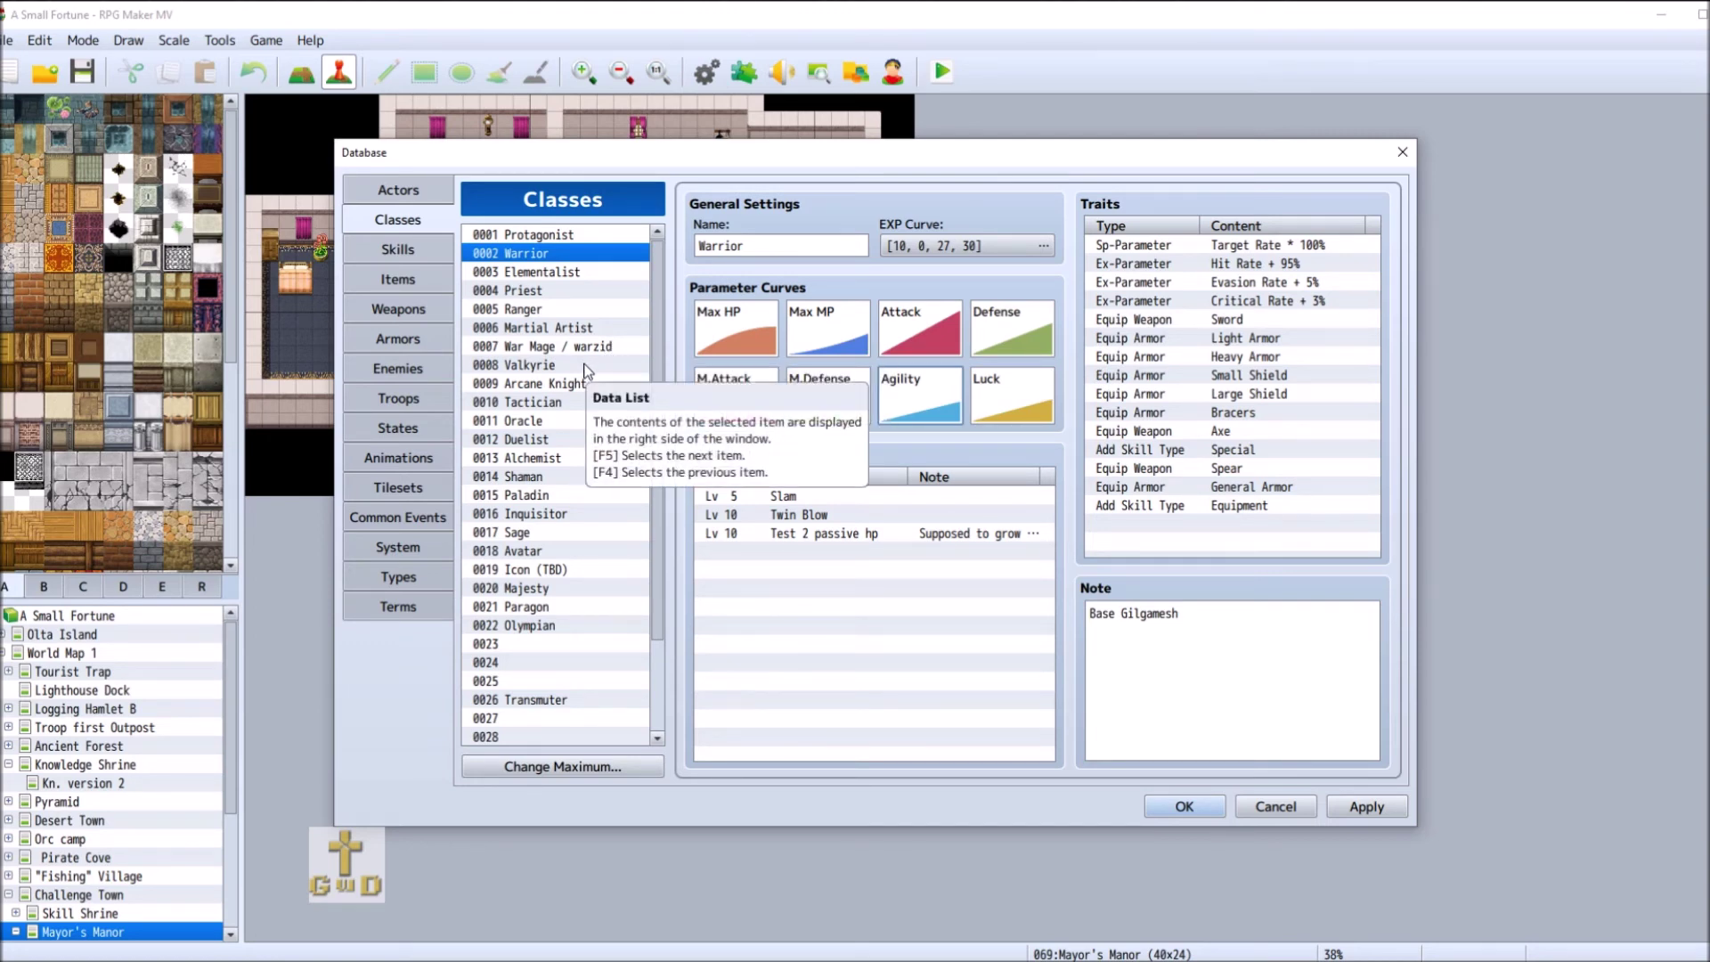
- Check the Warrior's Max MP at level 99 and set its level 1 Max MP to 15
double_click(830, 331)
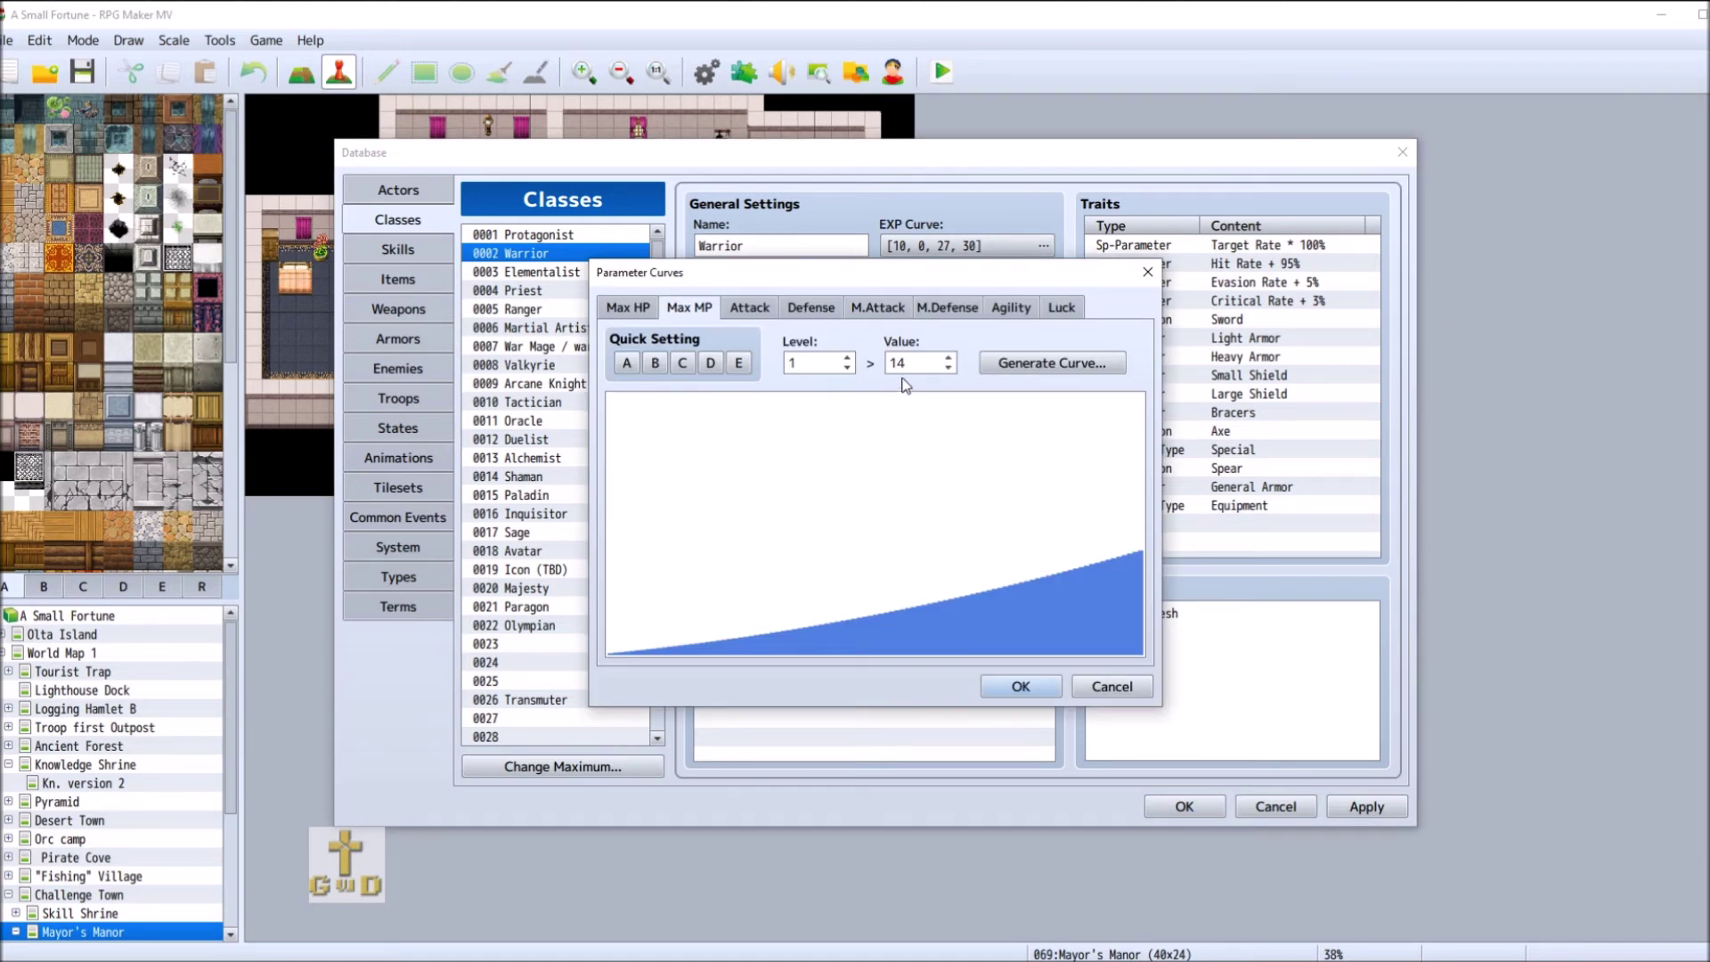
left_click(836, 365)
type("99")
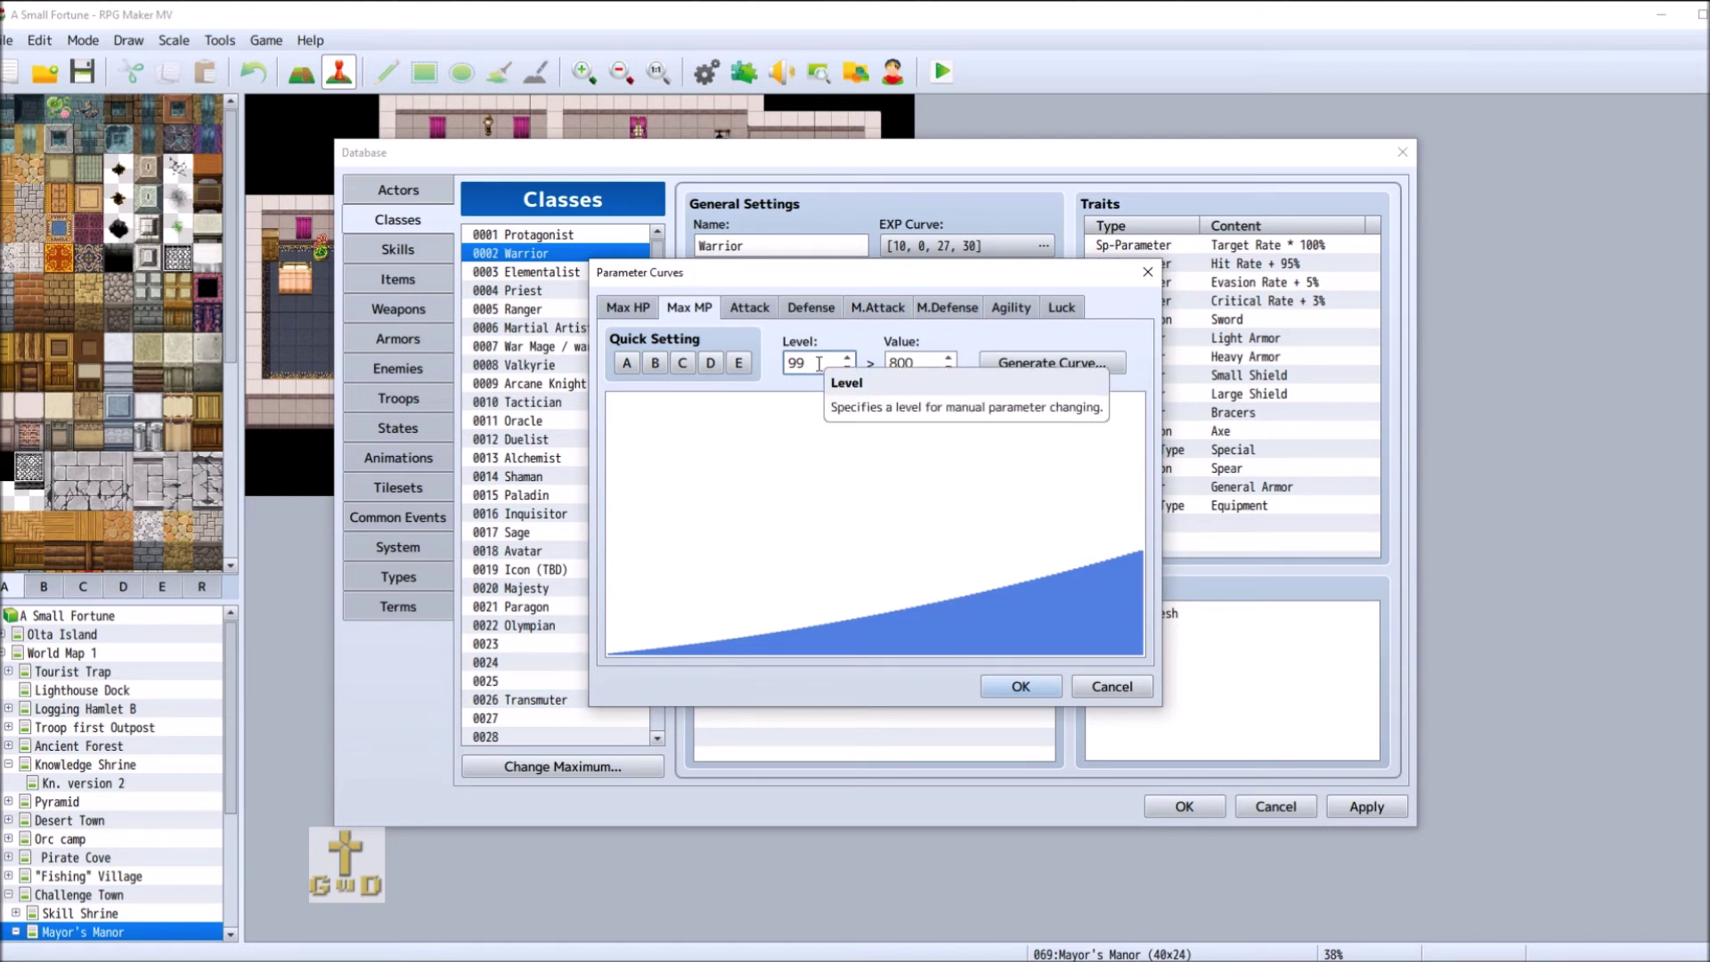
key("BackSpace")
key("BackSpace")
type("1")
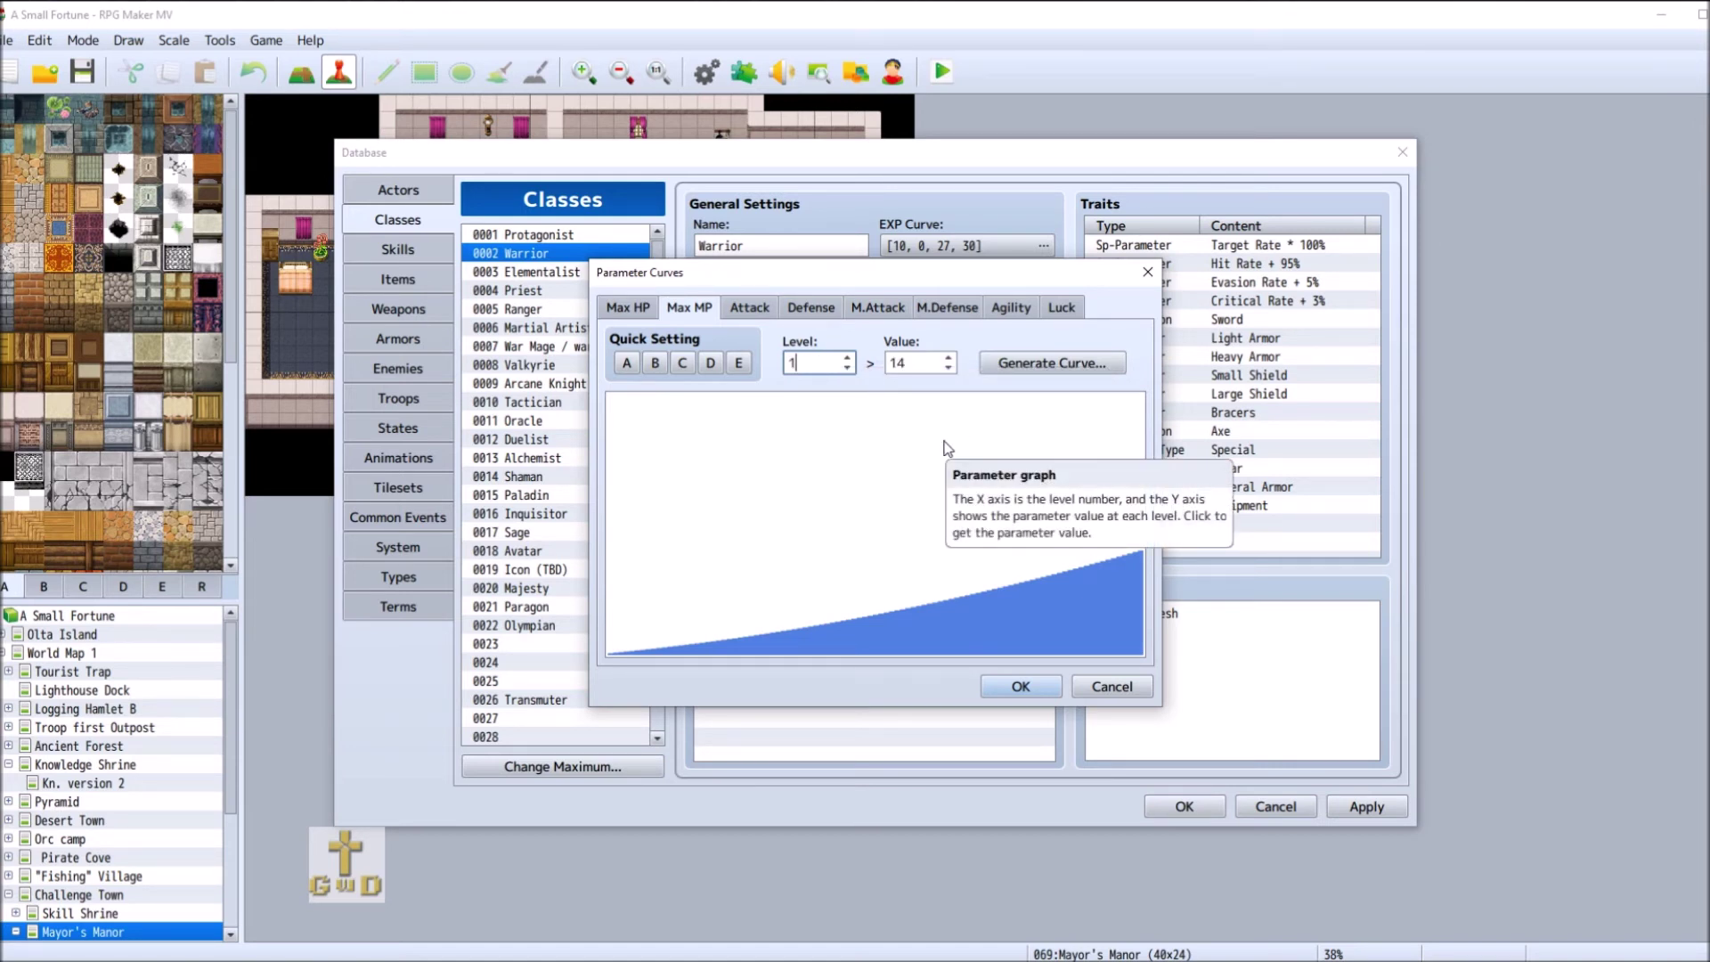
left_click(948, 357)
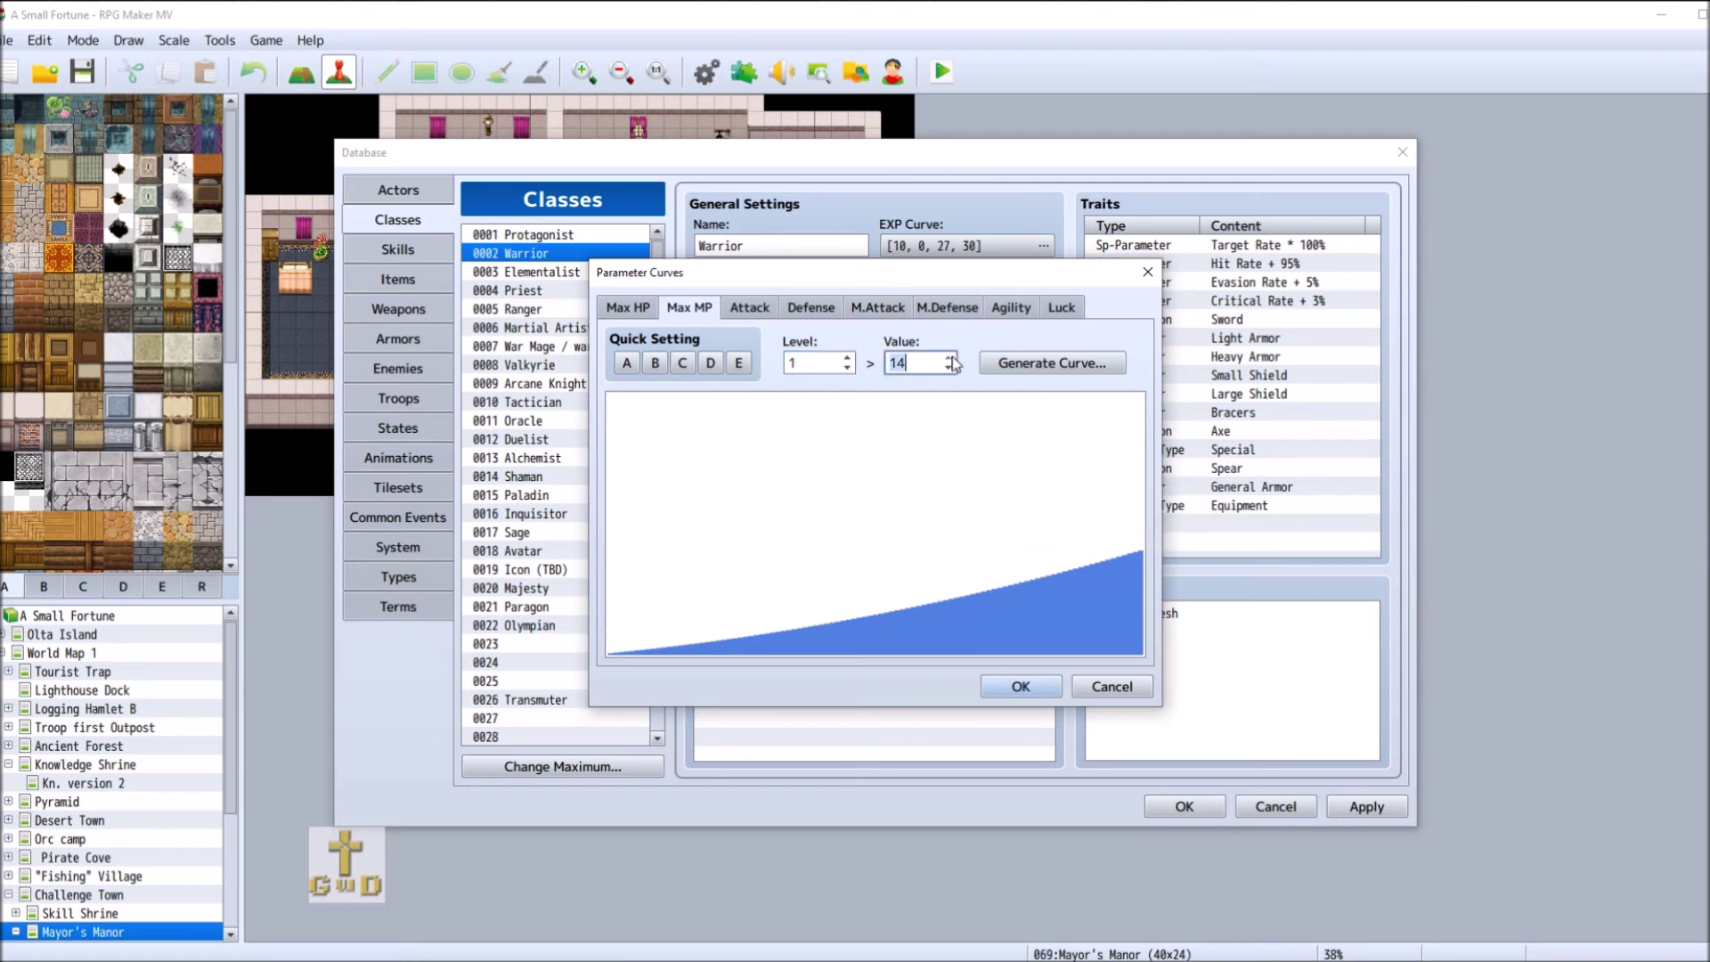
- Generate the Warrior's Max MP curve between its endpoints with growth set close to slow, and accept it
left_click(1039, 365)
left_click_drag(876, 521, 935, 537)
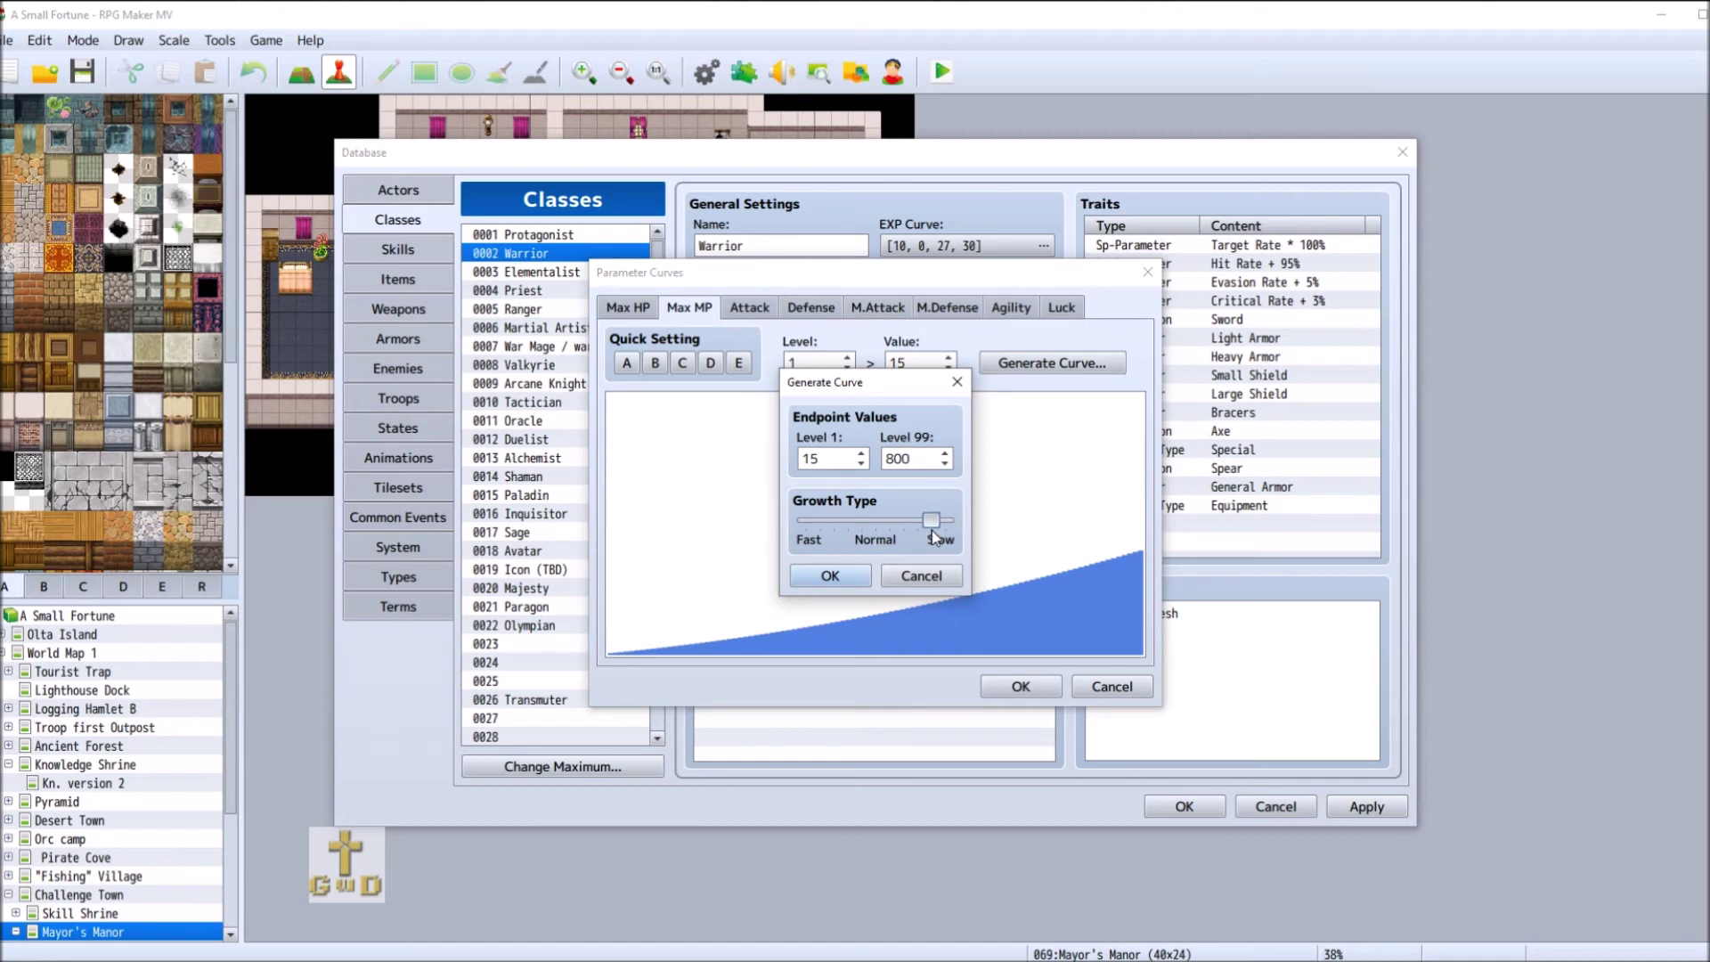
left_click(1011, 679)
key("Return")
left_click(816, 363)
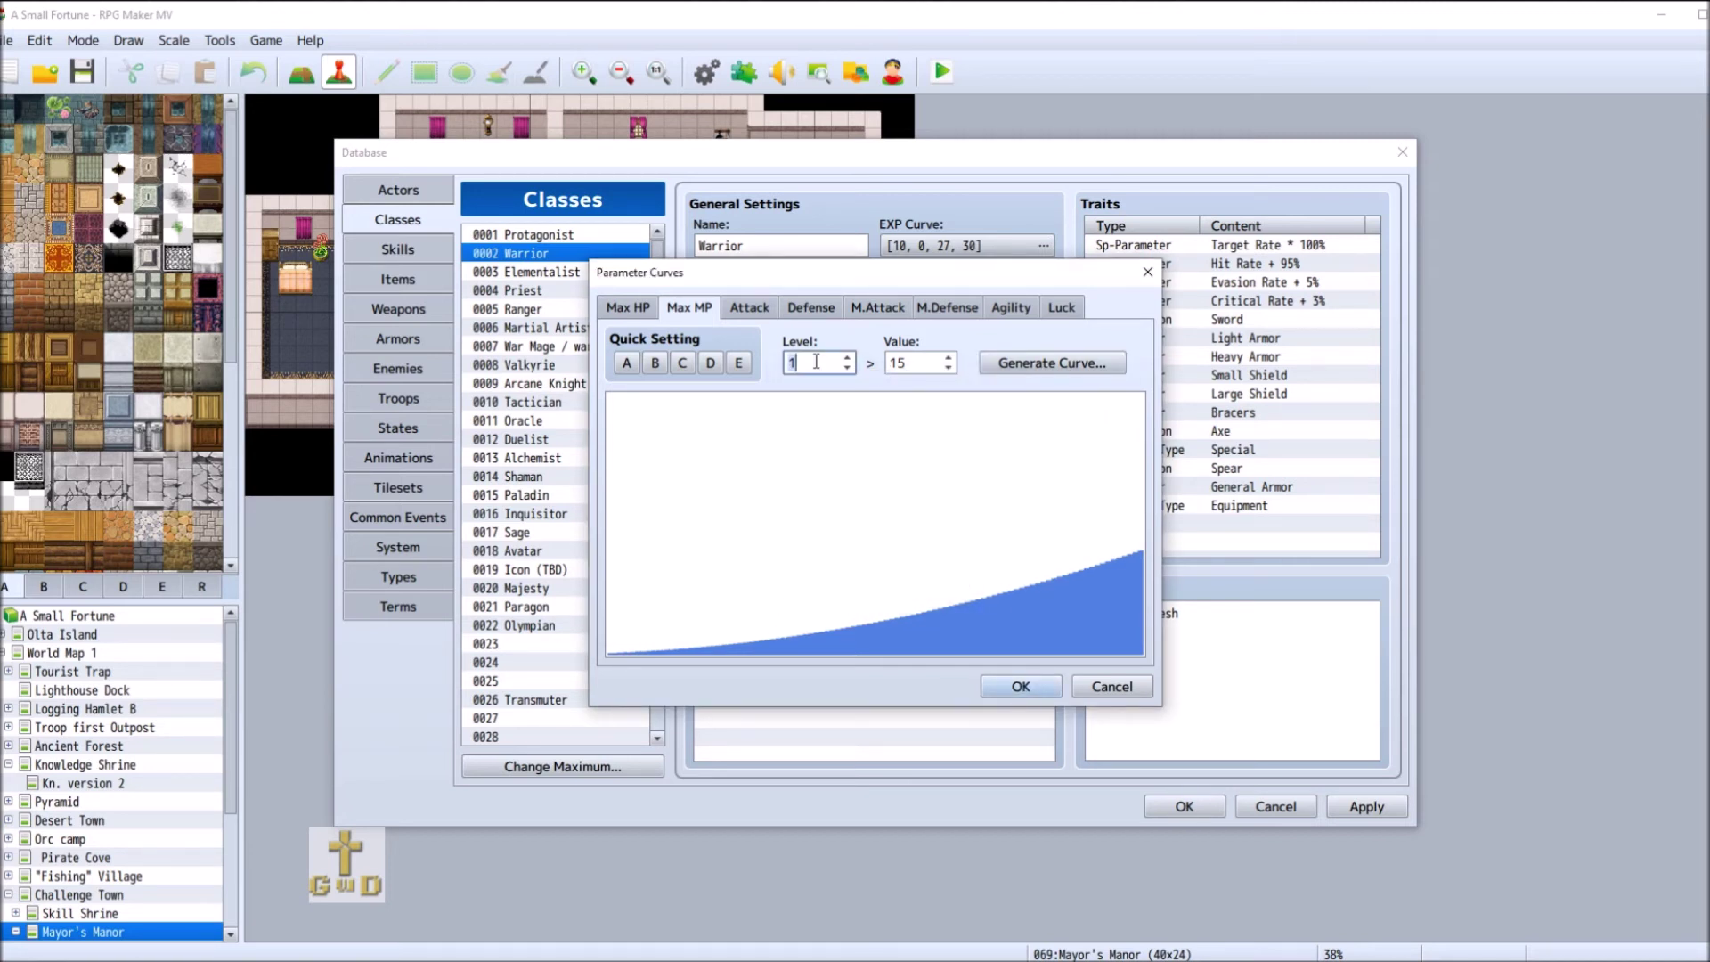
left_click(1021, 686)
- Check the Martial Artist's Max MP at level 99 and regenerate its curve between the existing endpoints with growth close to slow
left_click(528, 328)
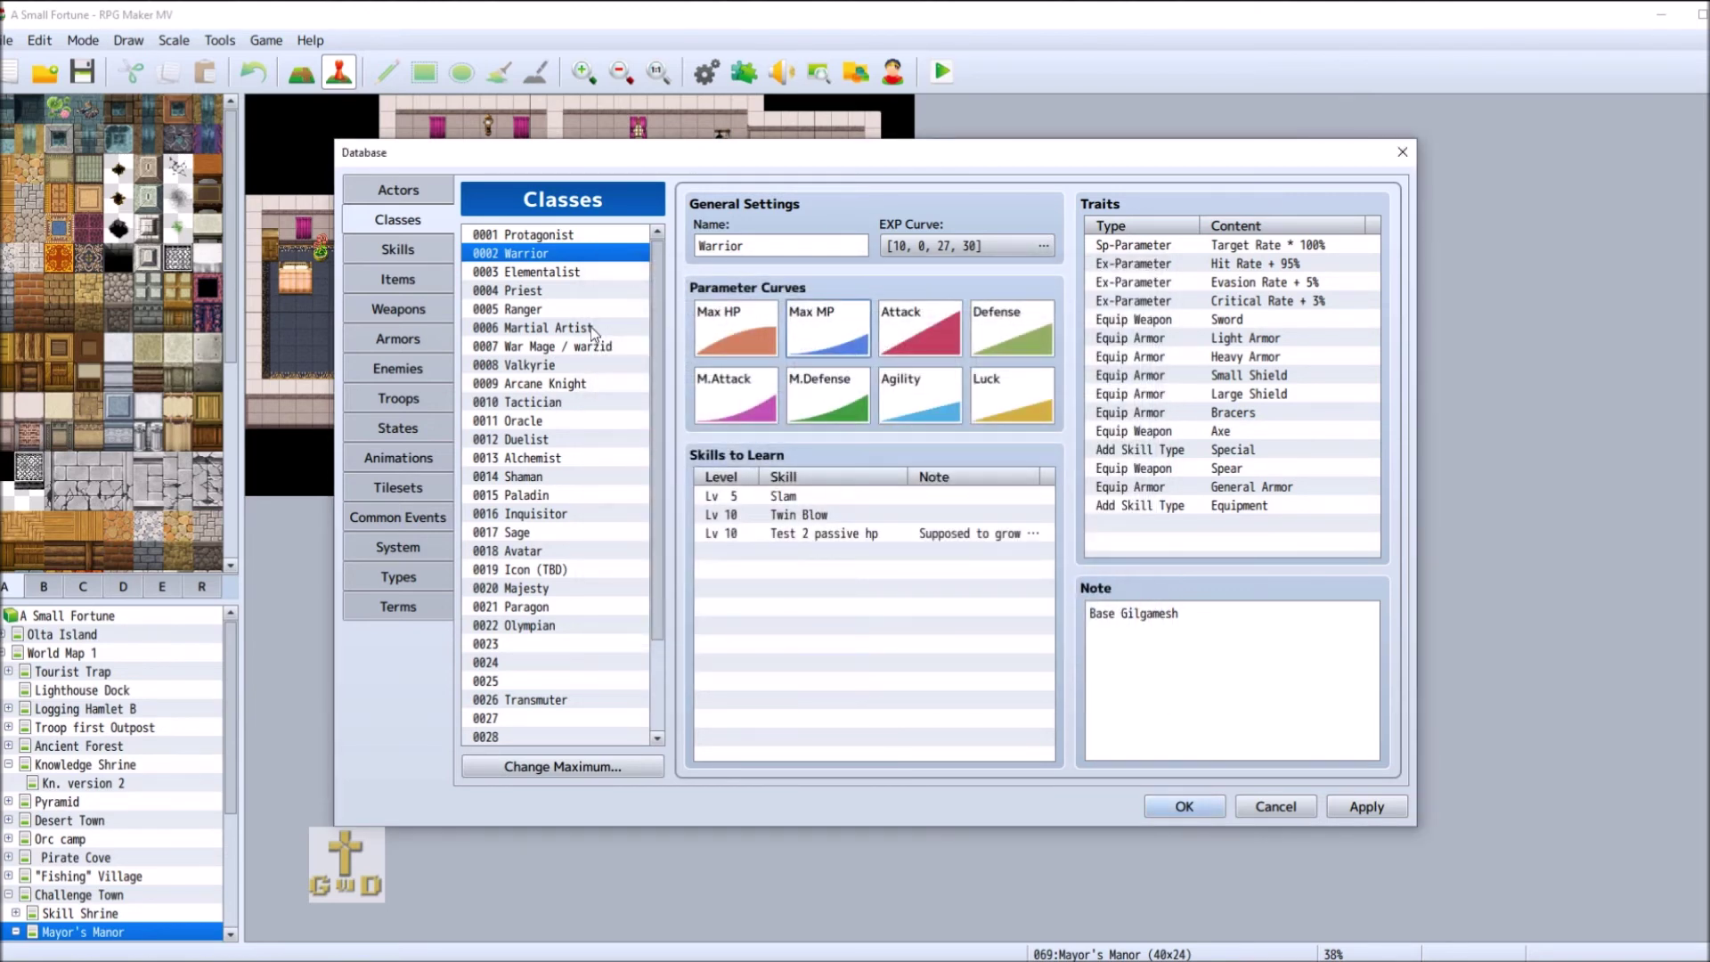
double_click(824, 412)
left_click(826, 362)
key("BackSpace")
type("99")
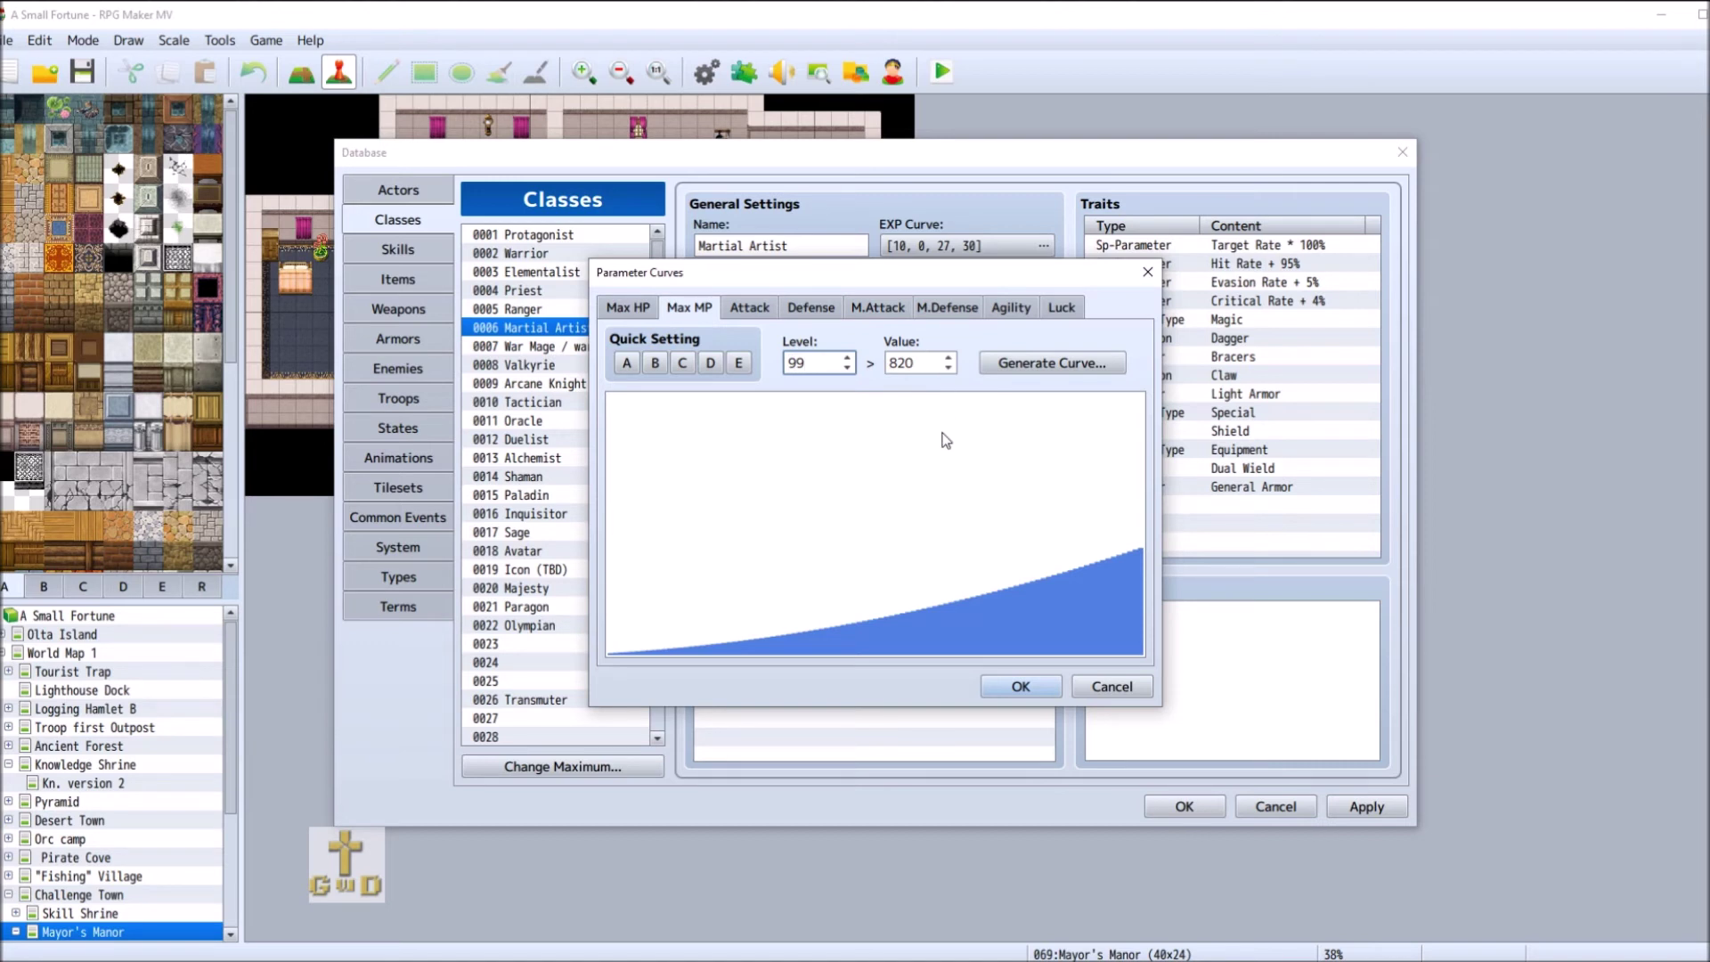
left_click(1062, 362)
left_click(891, 520)
left_click_drag(919, 525, 927, 528)
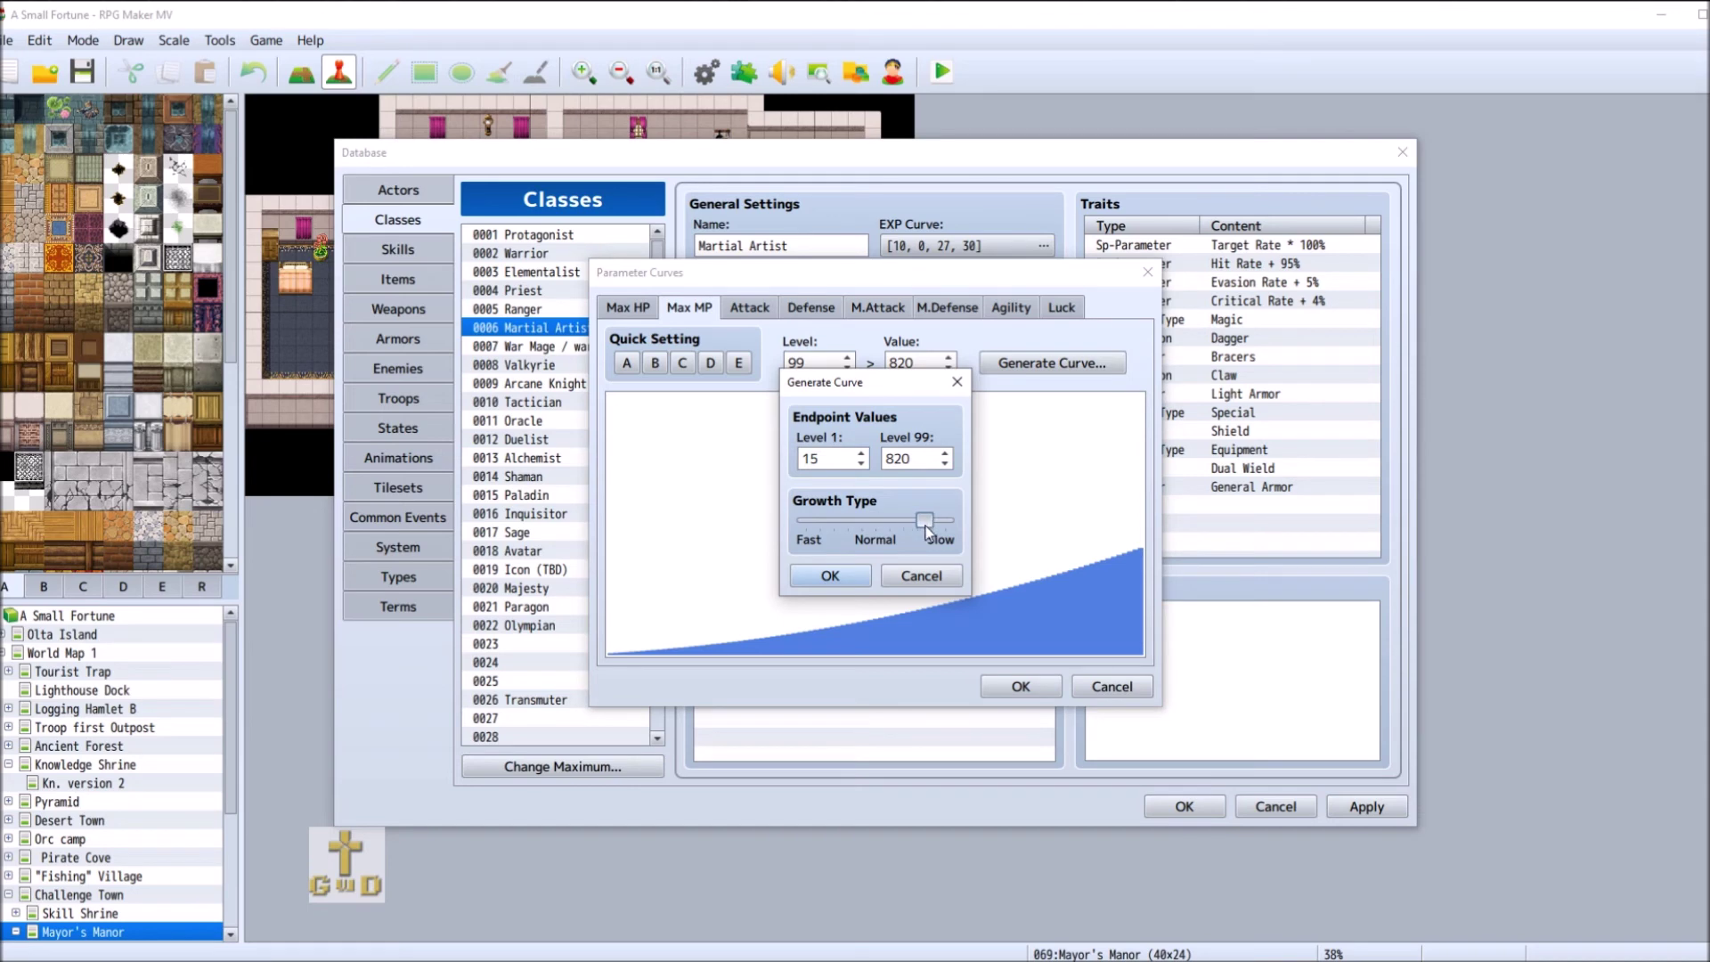
left_click(850, 578)
left_click(1017, 688)
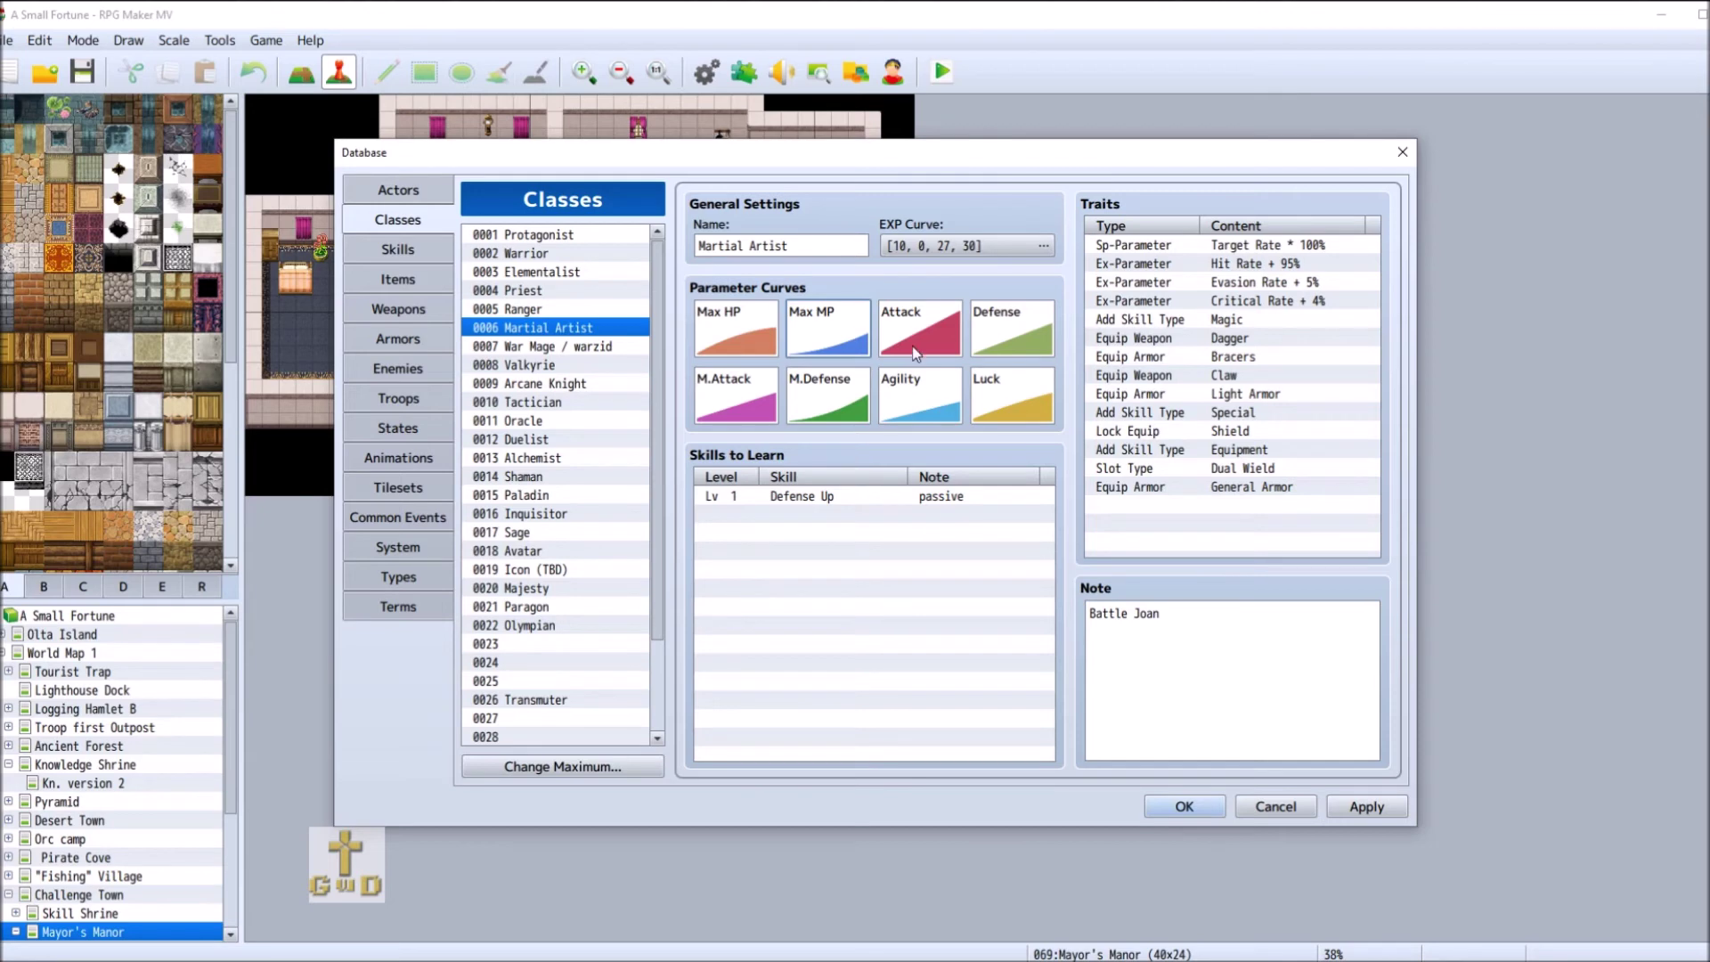
- Set the War Mage's Max MP to 15 at level 1 and 820 at level 99
left_click(588, 350)
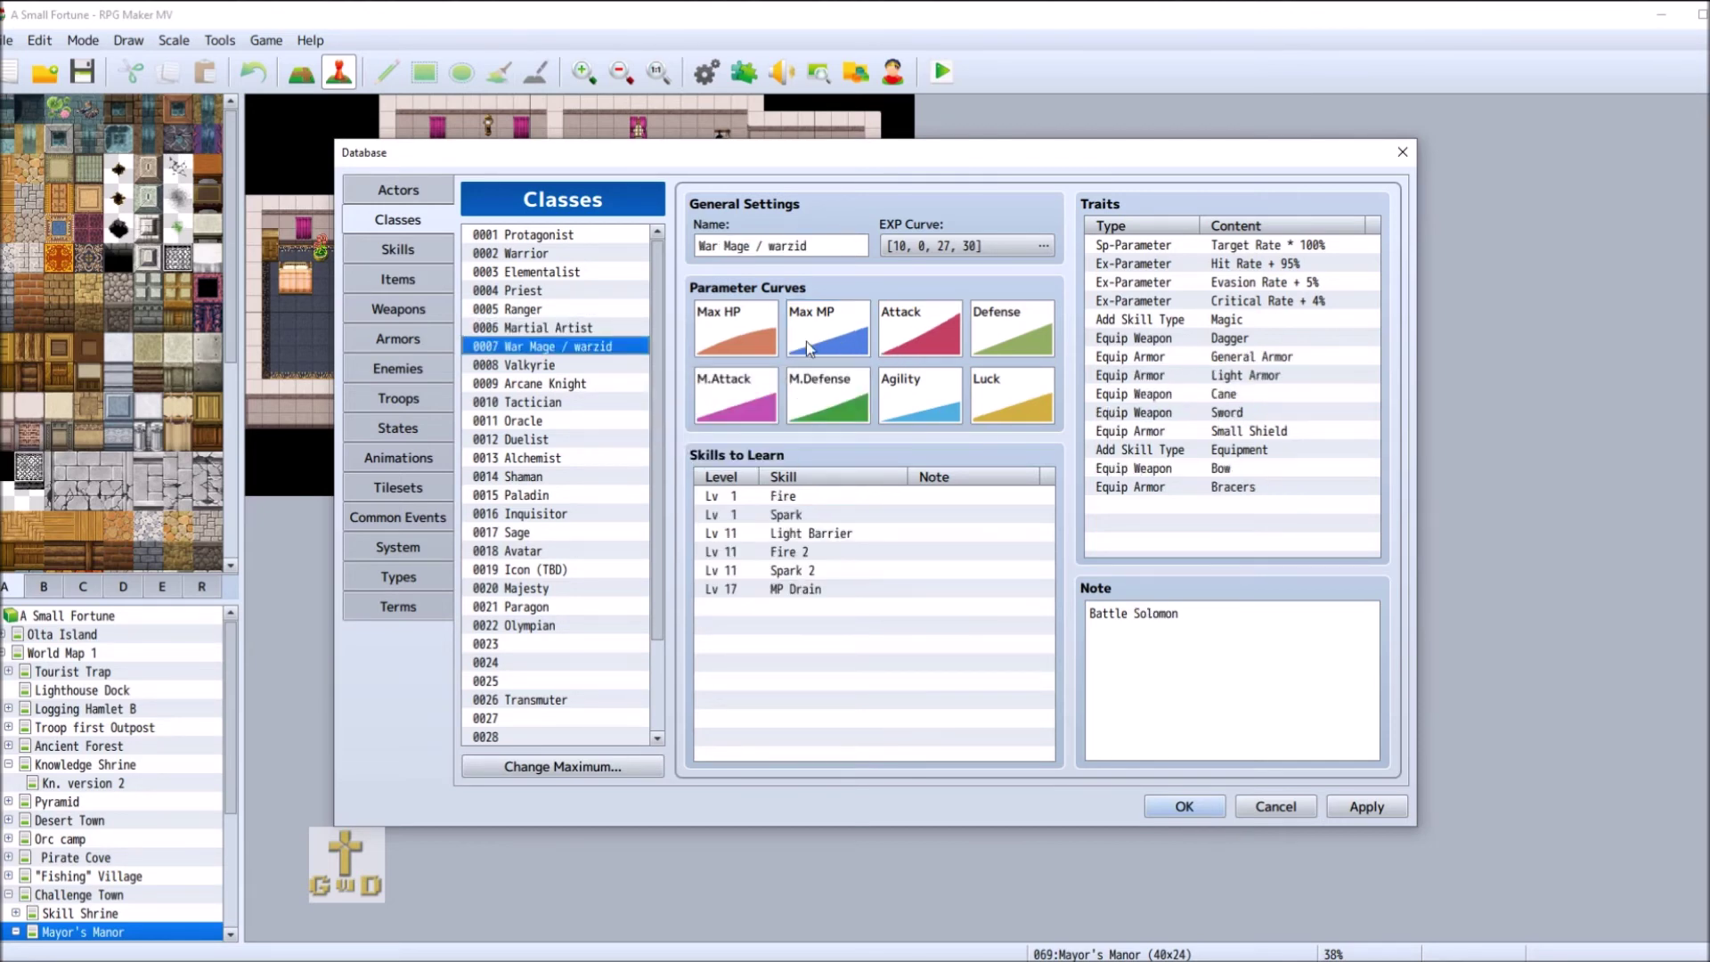
double_click(826, 333)
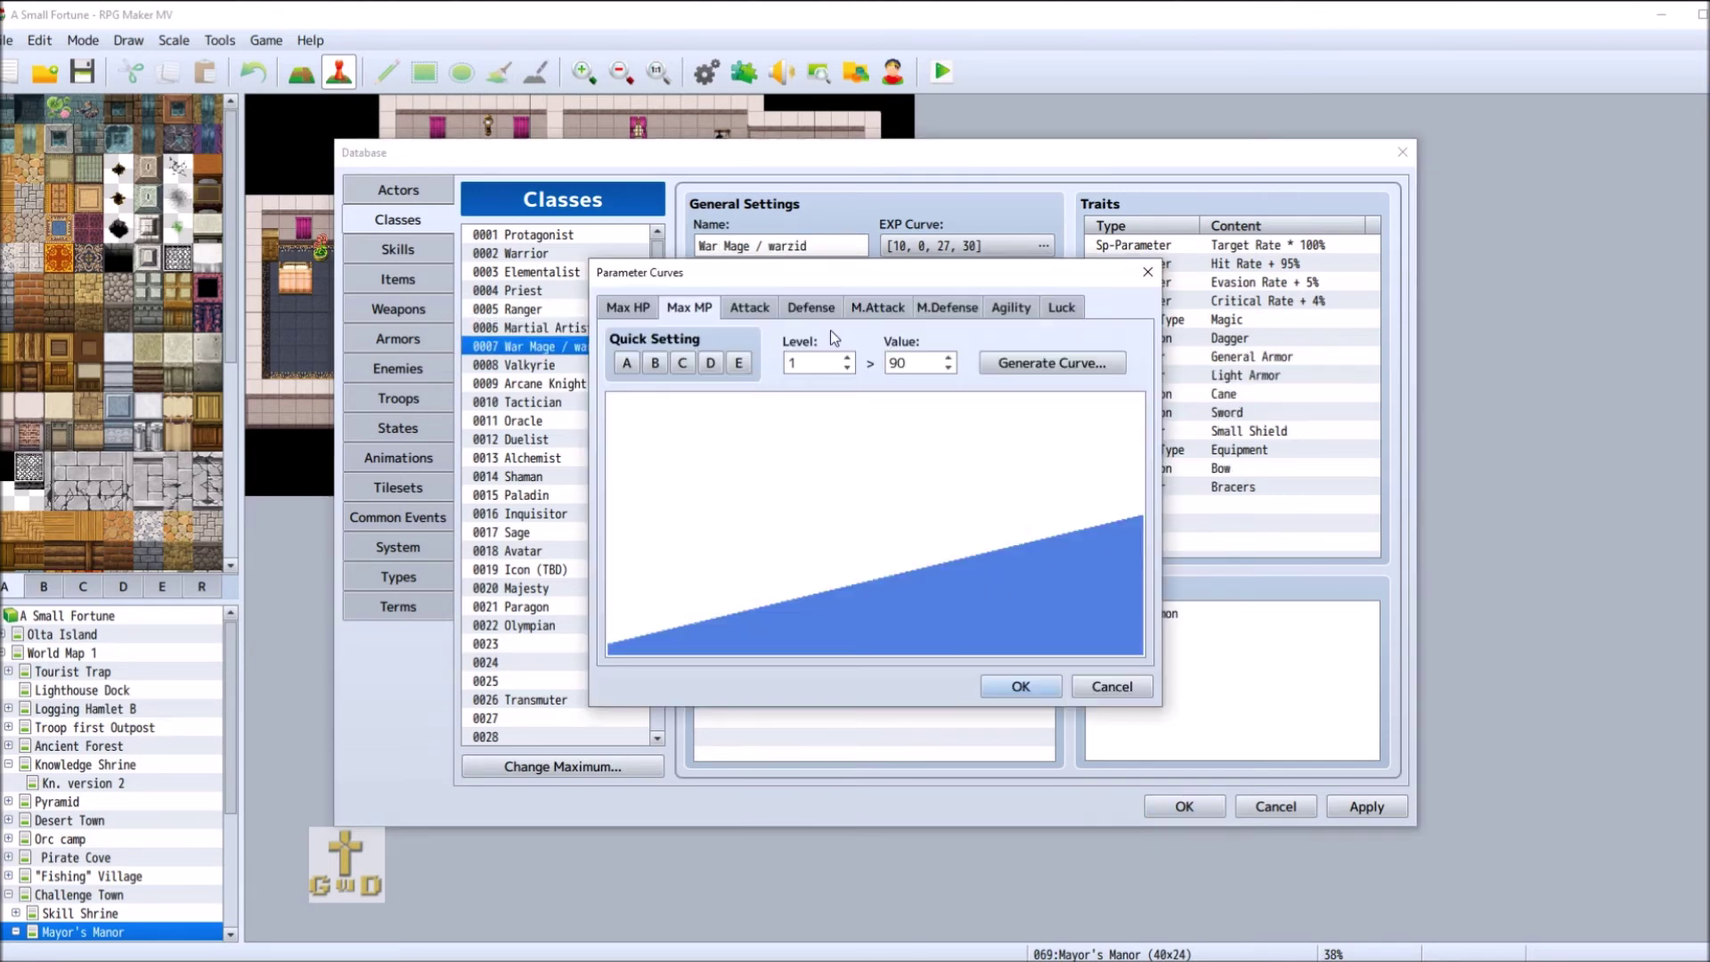
double_click(916, 364)
left_click(918, 365)
type("15")
double_click(812, 364)
type("99")
double_click(935, 365)
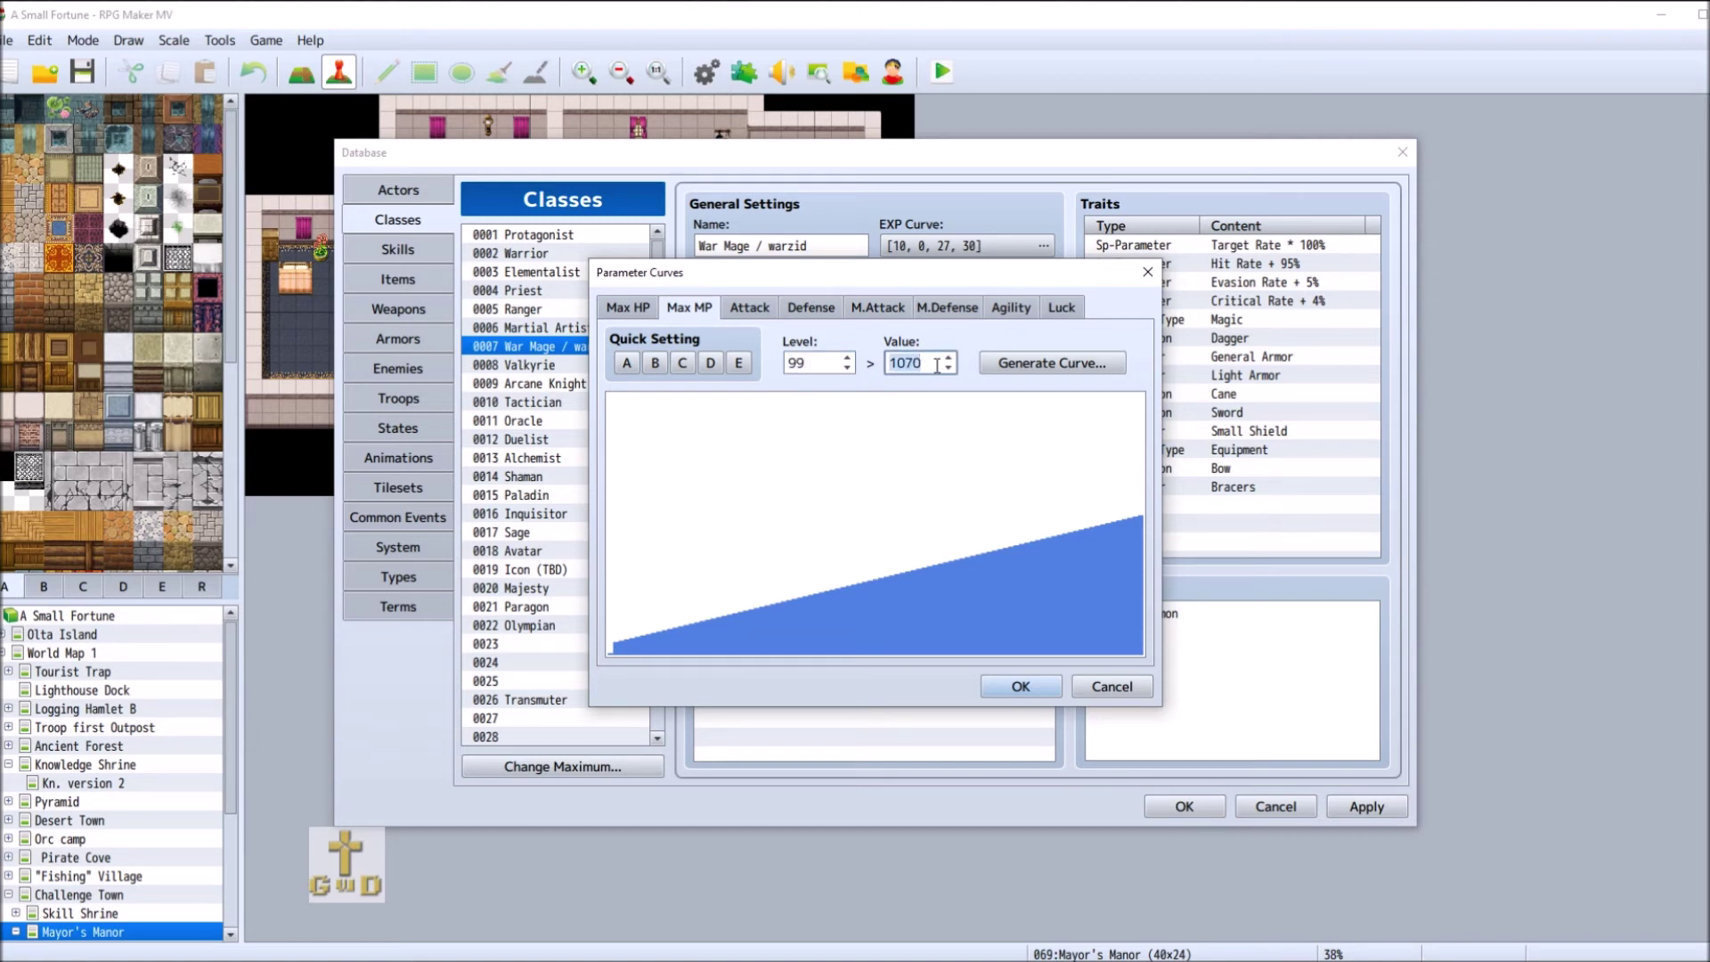
type("820")
- Generate the War Mage's Max MP curve from 15 to 820 with growth between normal and slow
left_click(1060, 367)
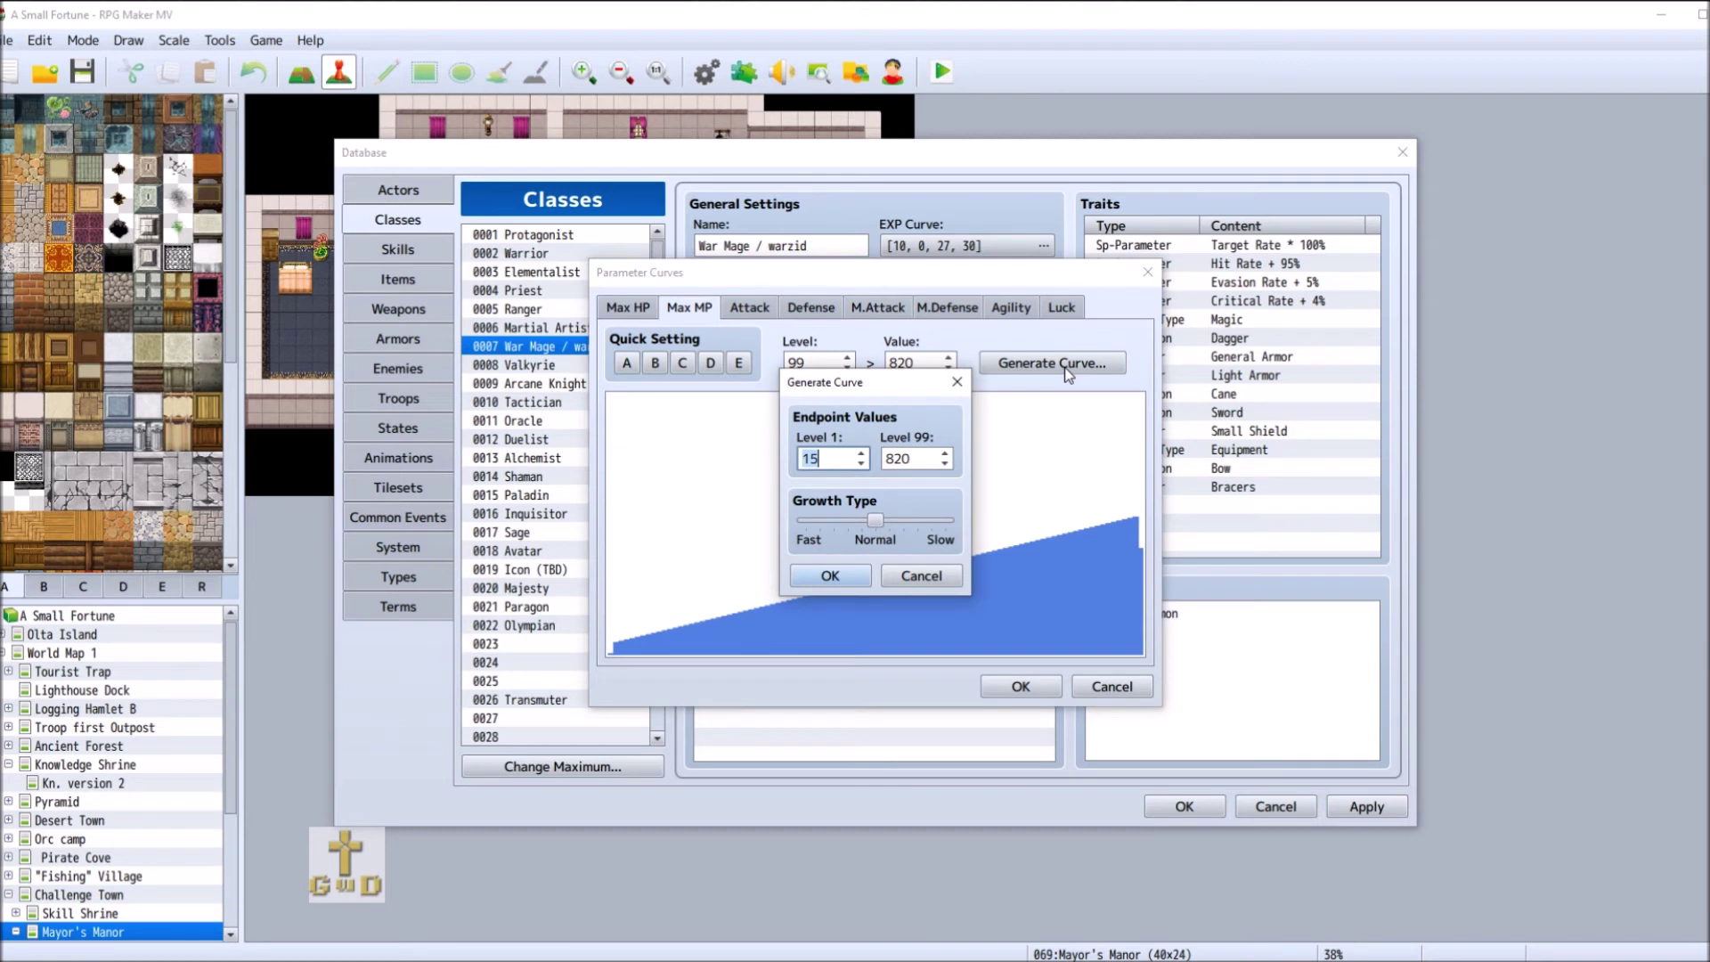
left_click_drag(874, 520, 904, 522)
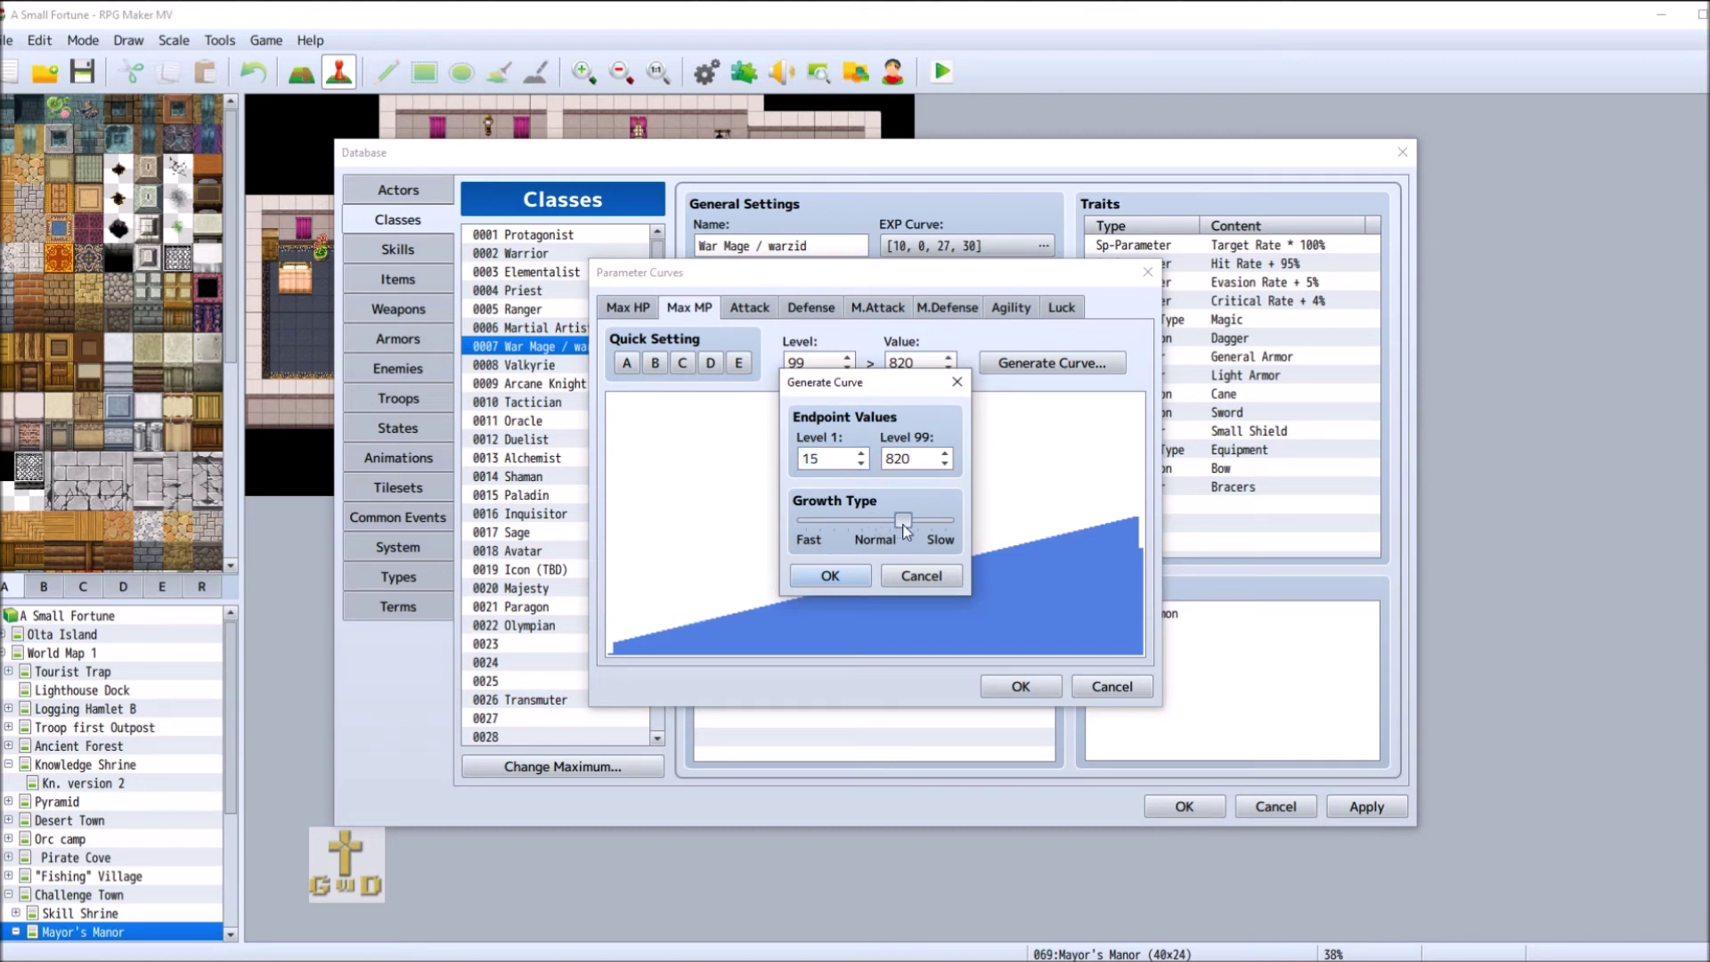
left_click(830, 576)
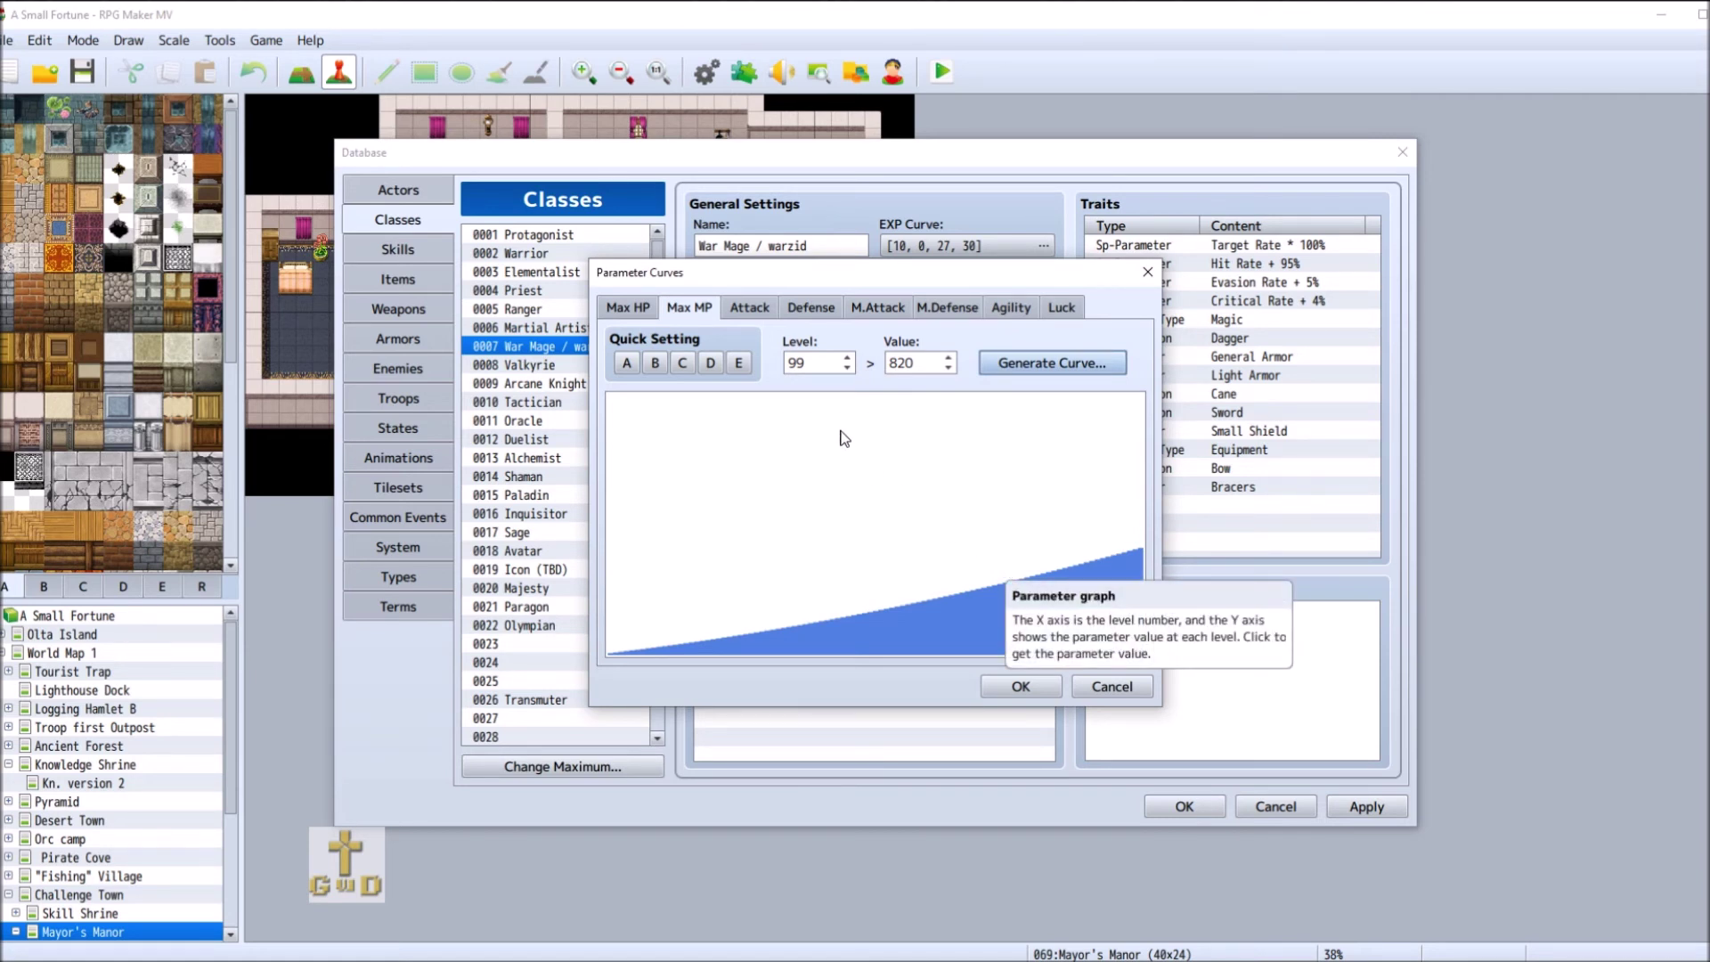
- Raise the War Mage's level 99 Max MP to 1000 and regenerate the curve with growth between normal and slow
double_click(924, 363)
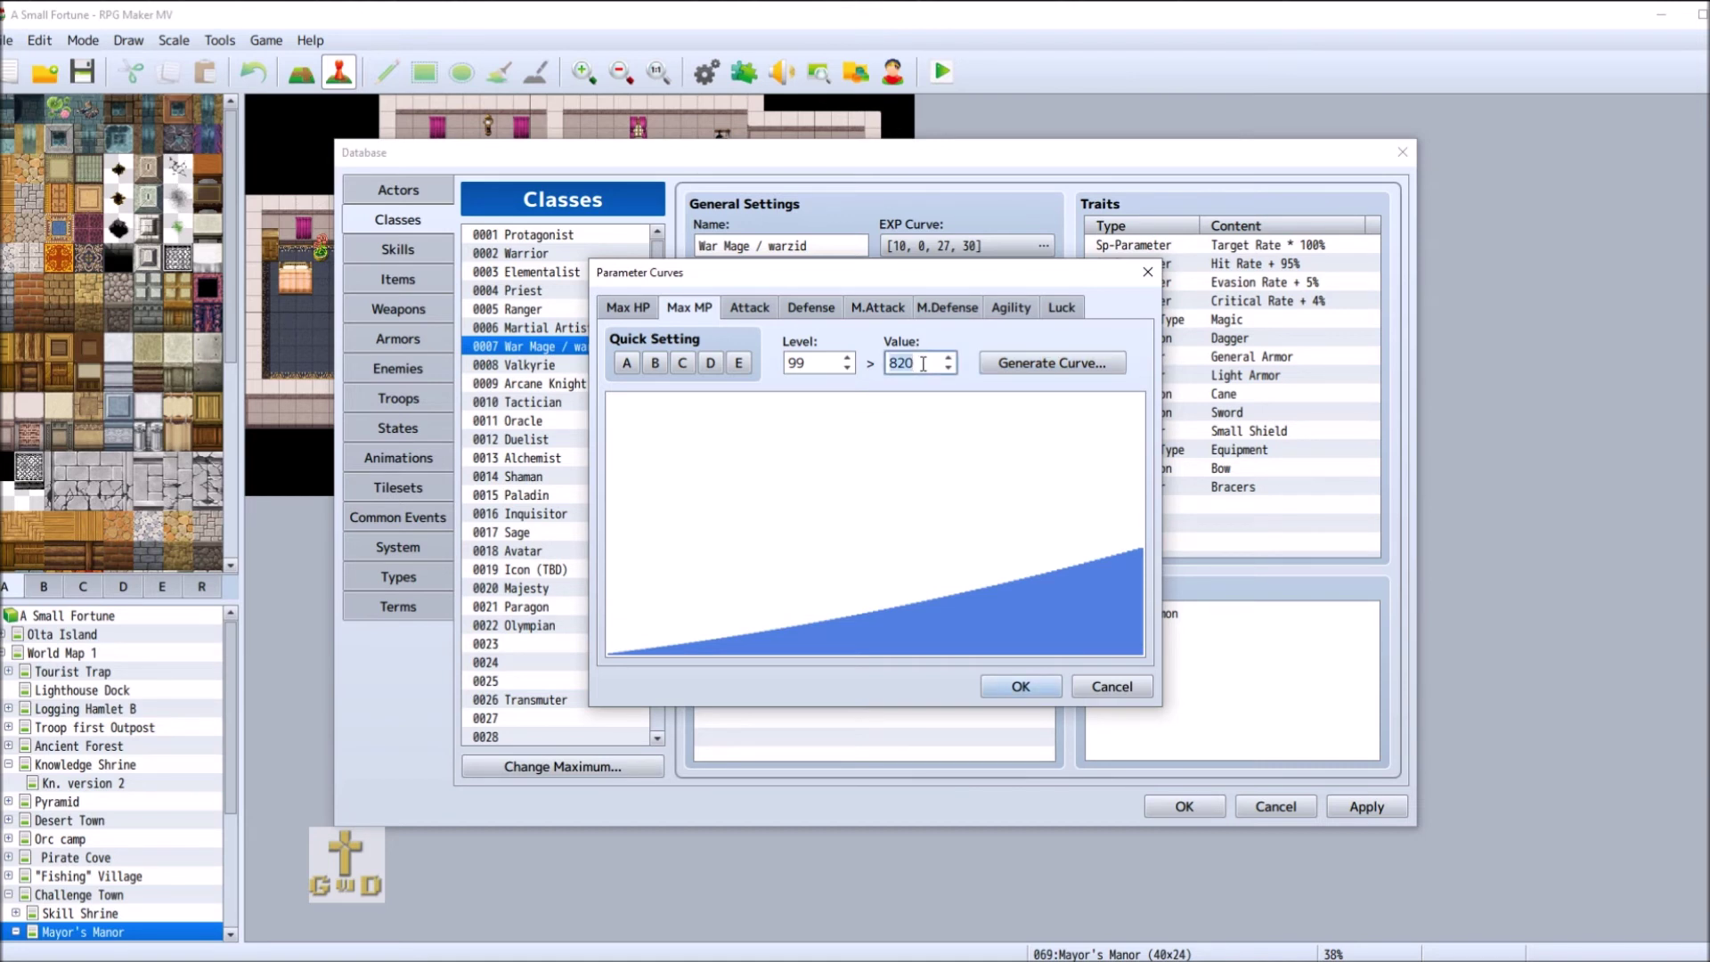
type("1000")
left_click(1081, 371)
left_click(874, 522)
left_click_drag(874, 522, 905, 525)
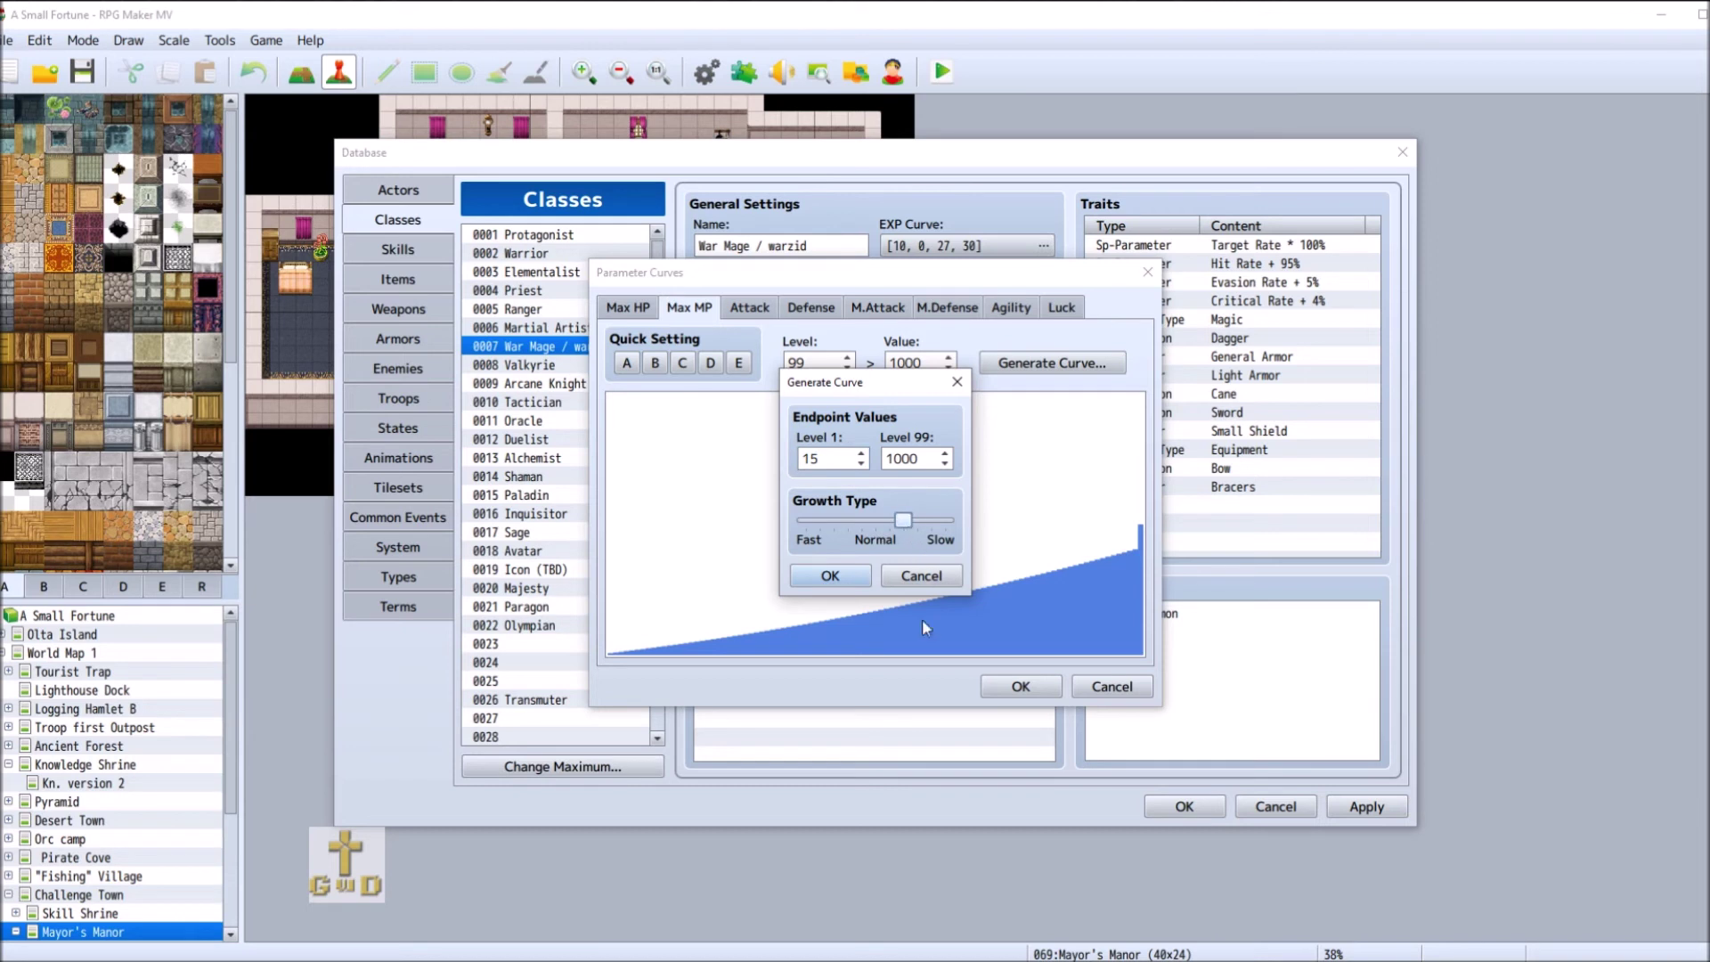
left_click(842, 577)
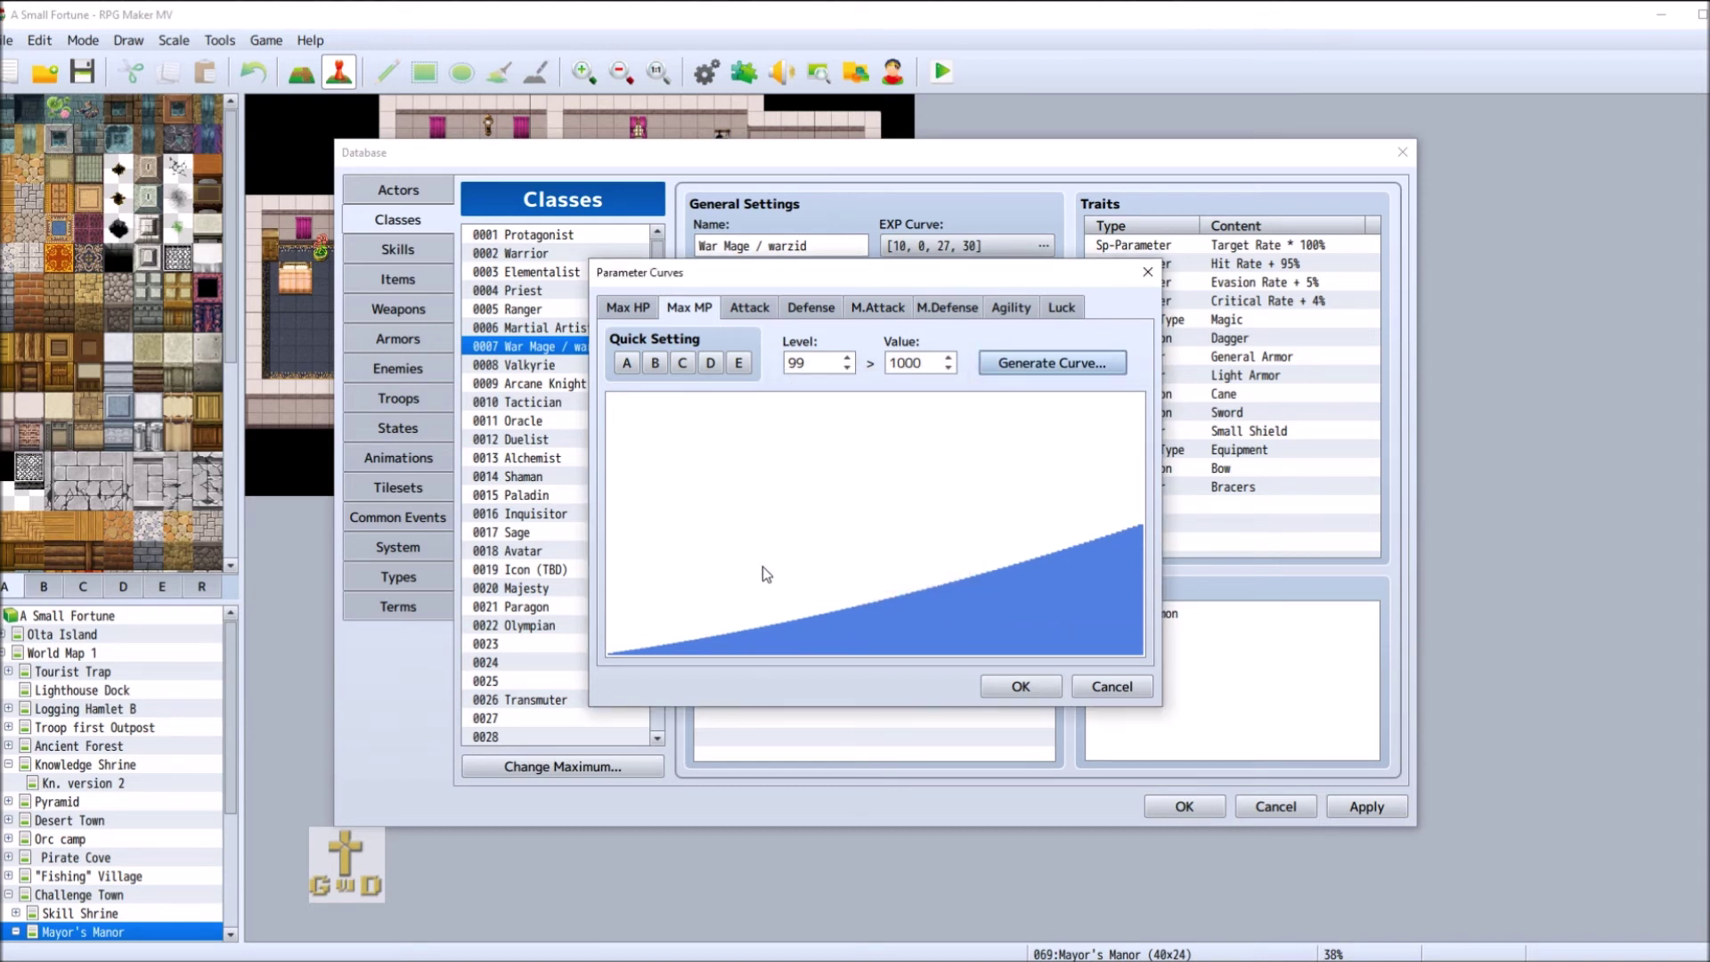
- Check the War Mage's early-level Max MP, set level 1 to 25, and regenerate the curve with growth slightly slower than normal
left_click(683, 647)
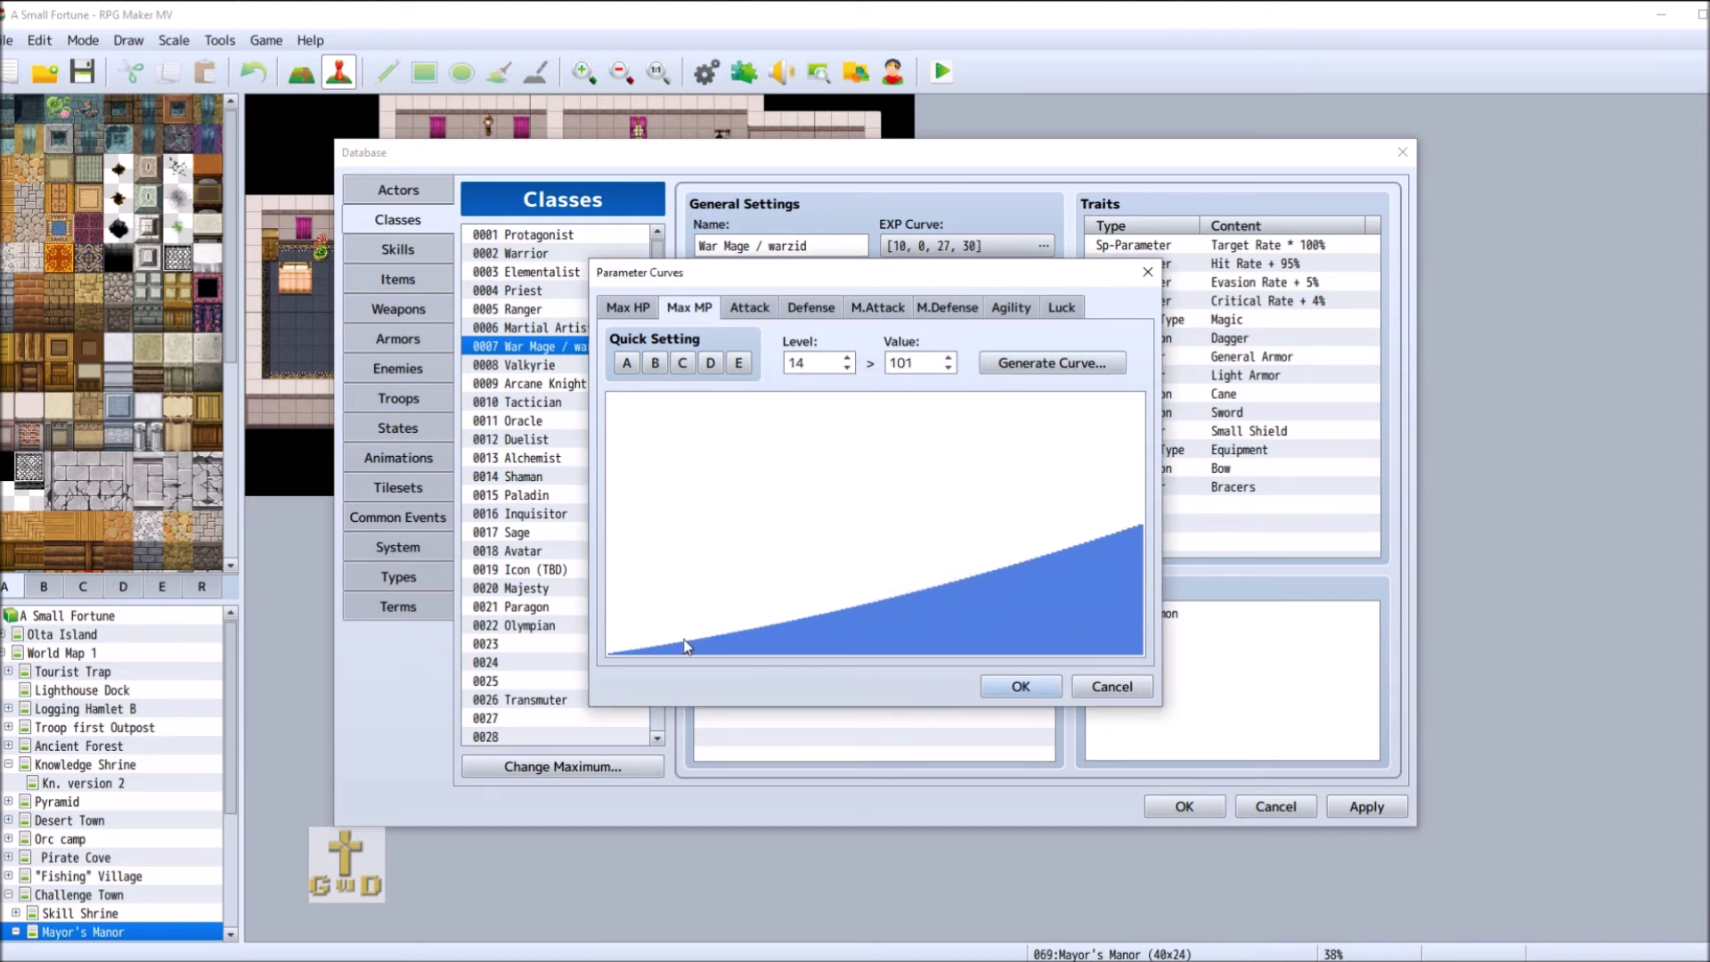
left_click(847, 368)
left_click(847, 368)
left_click(848, 368)
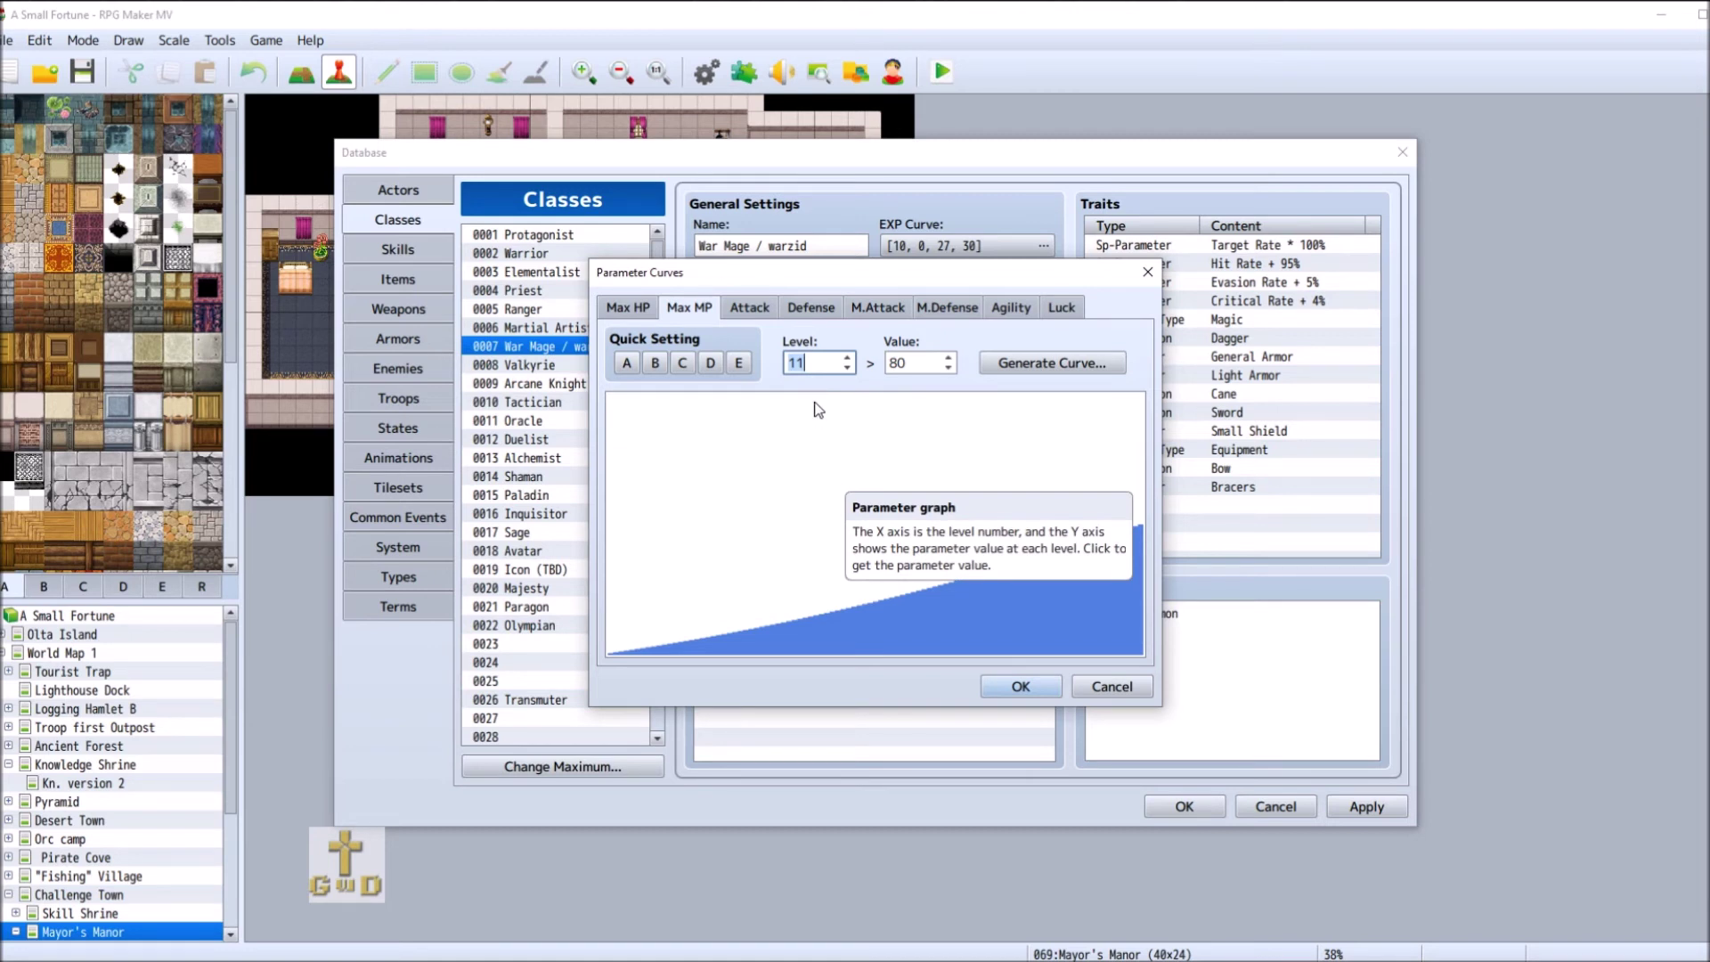
type("1")
left_click(929, 362)
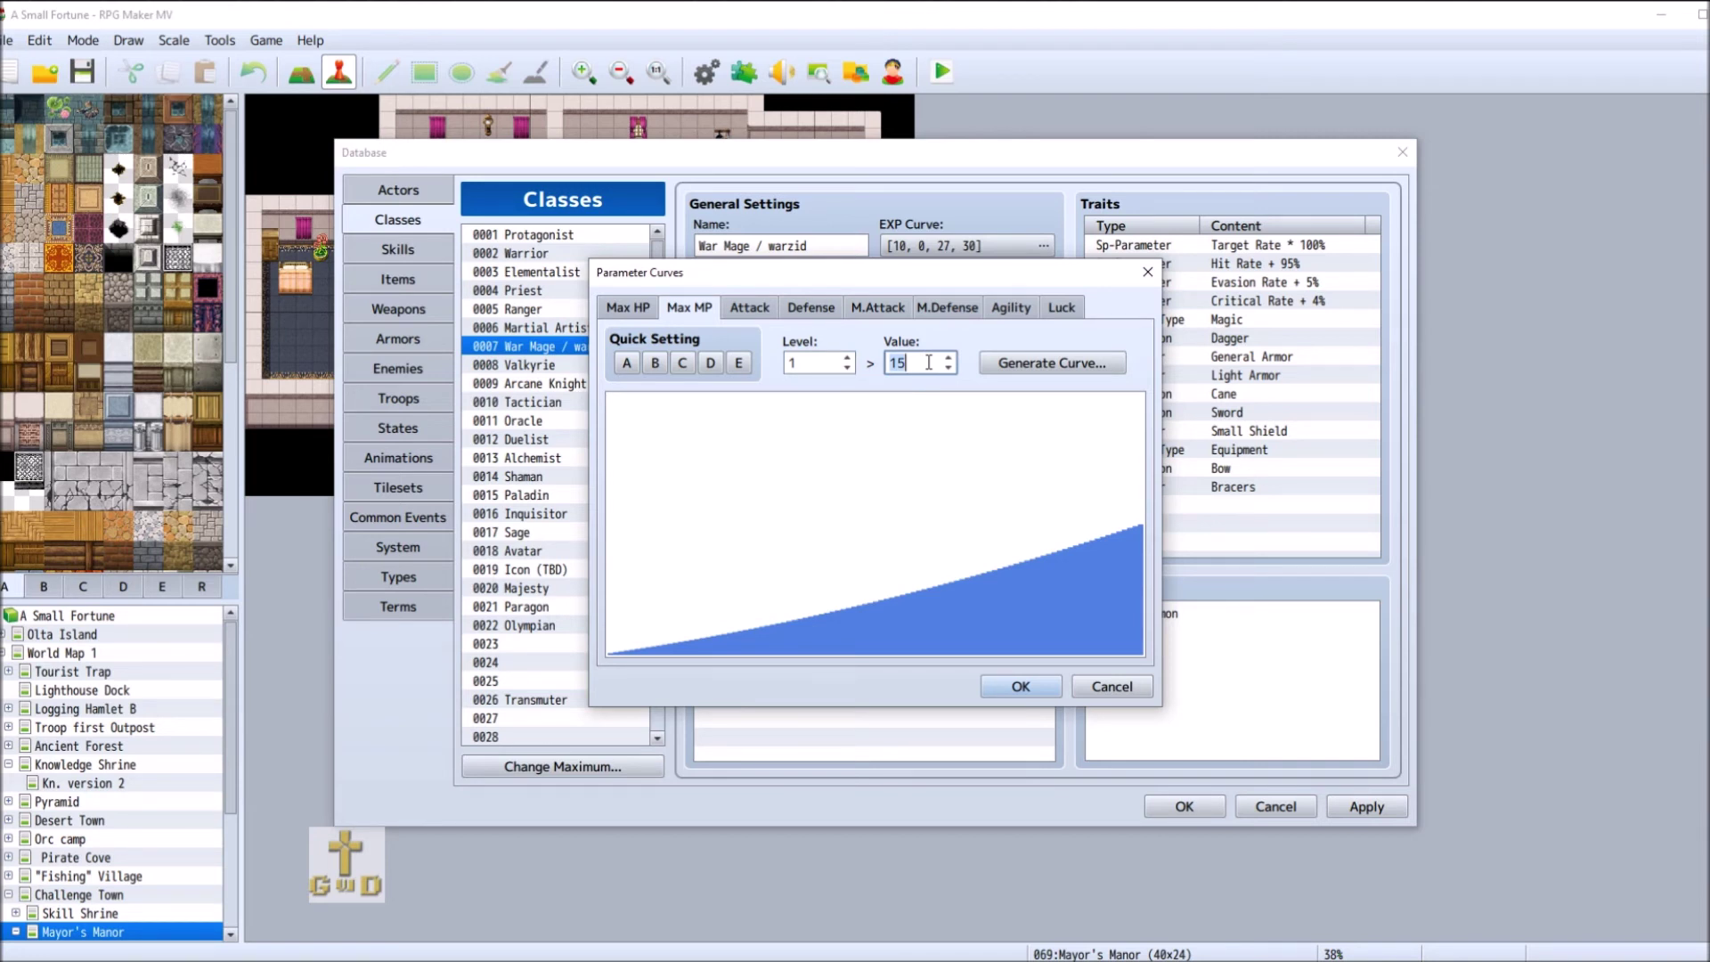
type("25")
left_click(1052, 362)
left_click(888, 520)
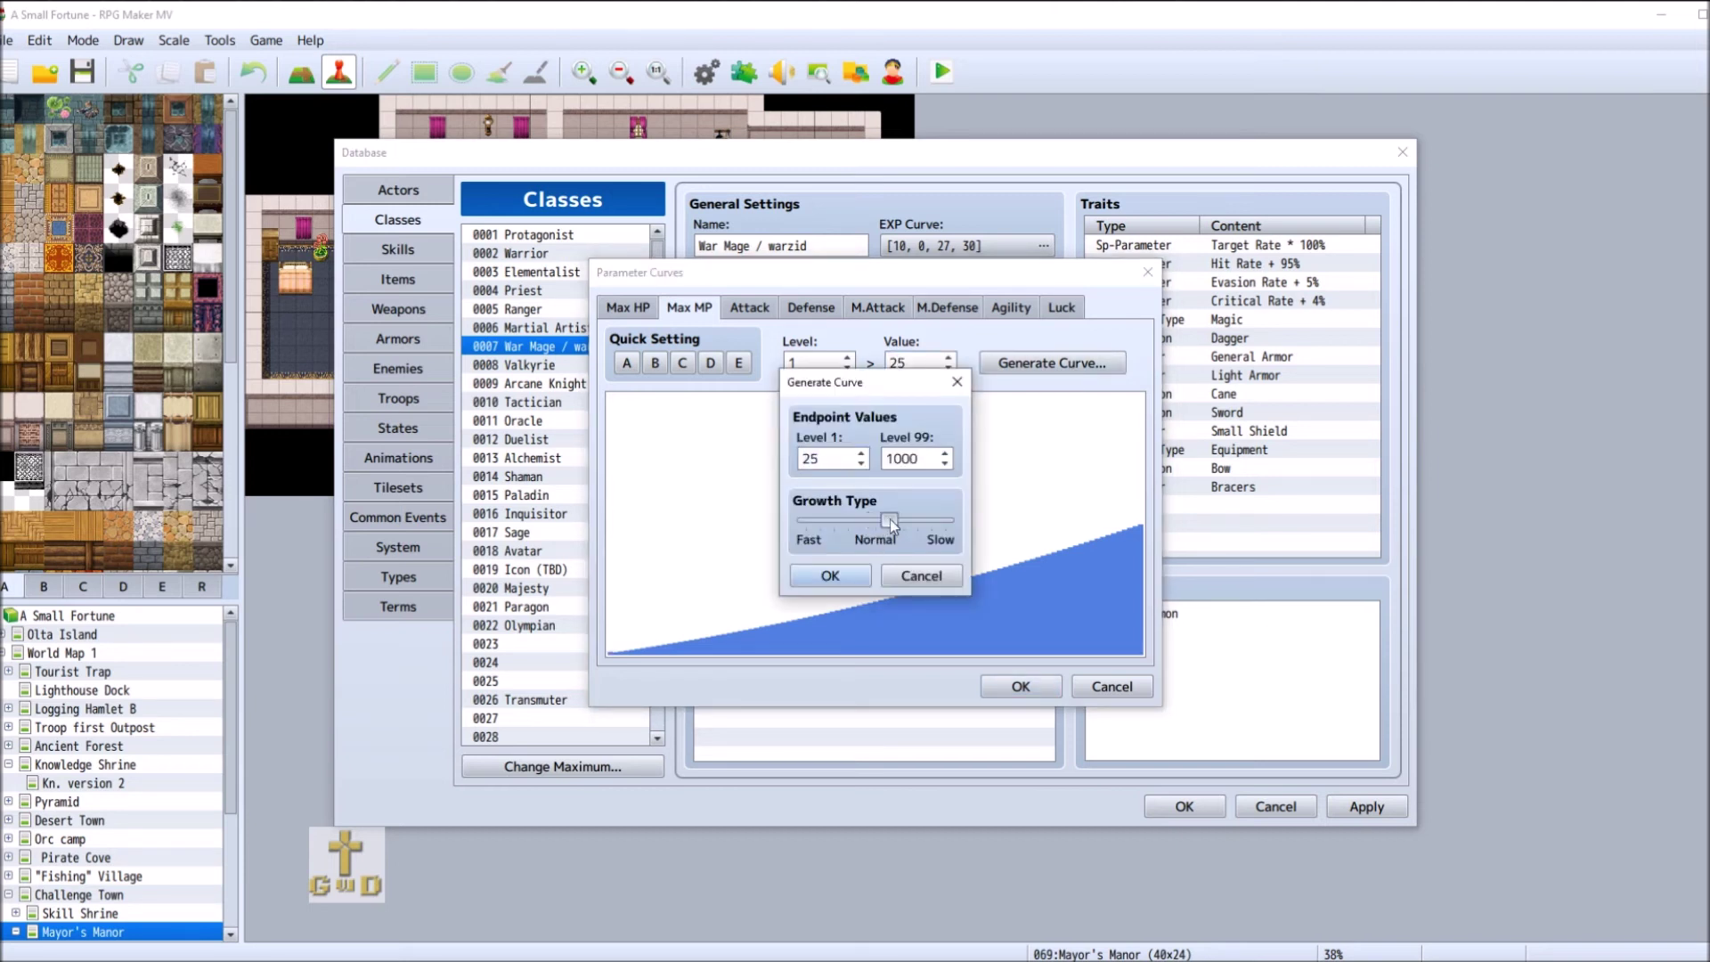
left_click(831, 575)
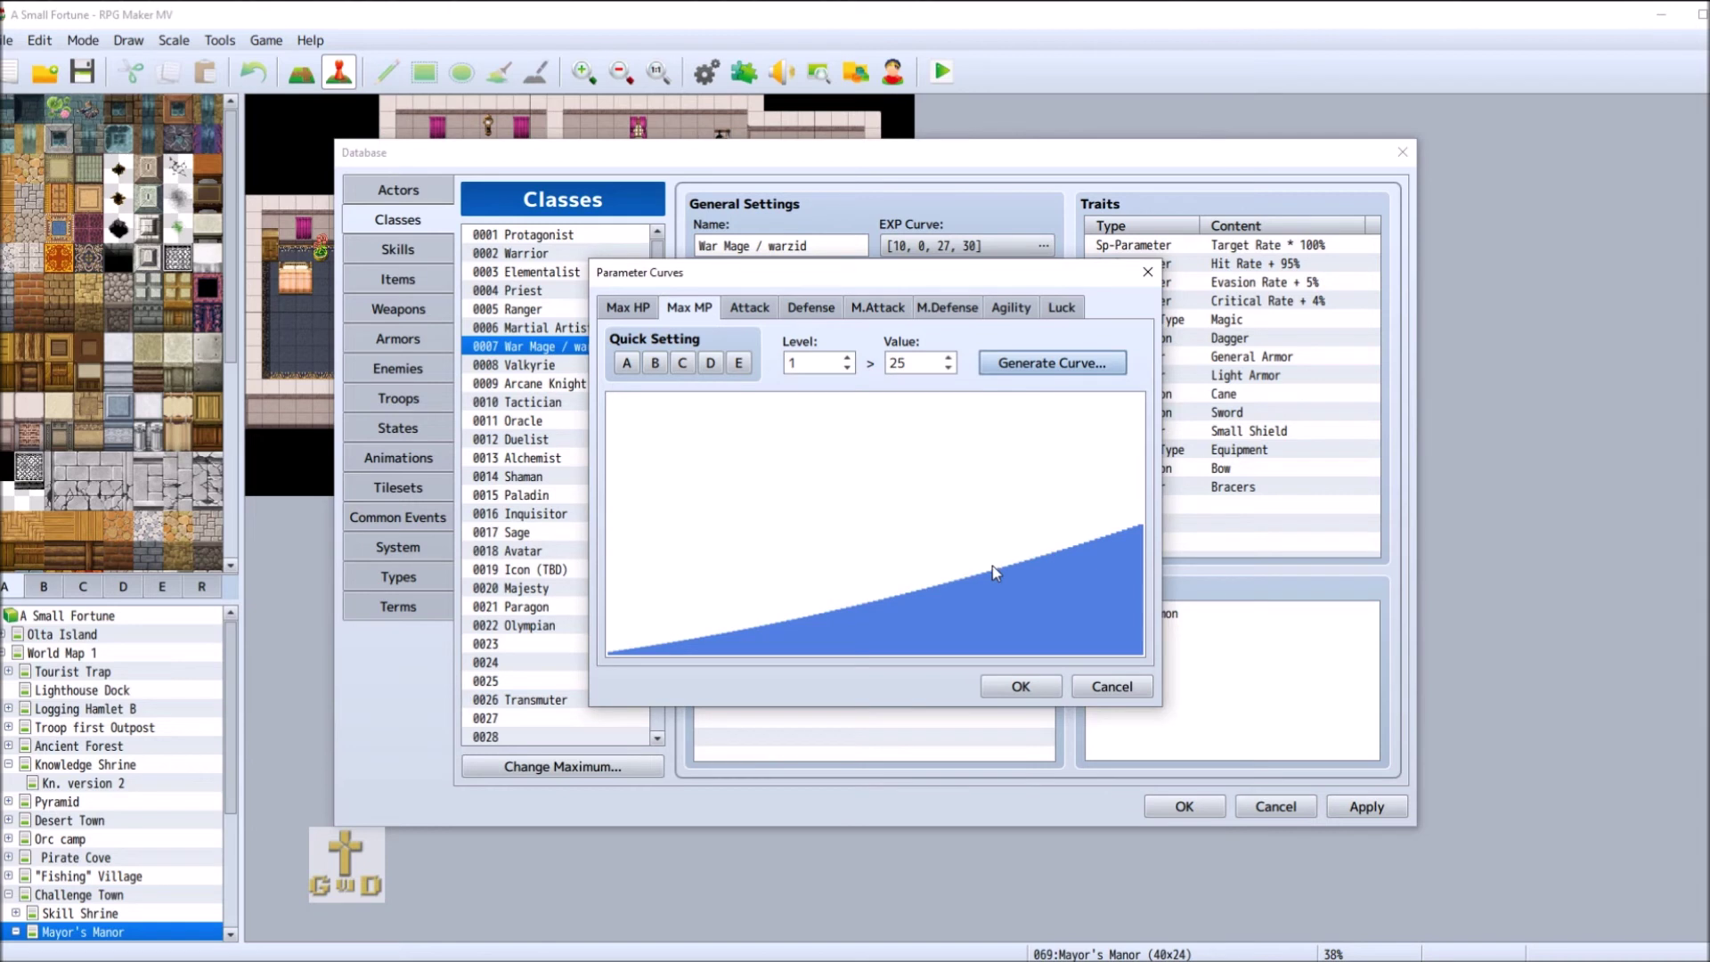
- Check the War Mage's Max MP at level 11 and set the level 99 value to 1100
left_click(664, 648)
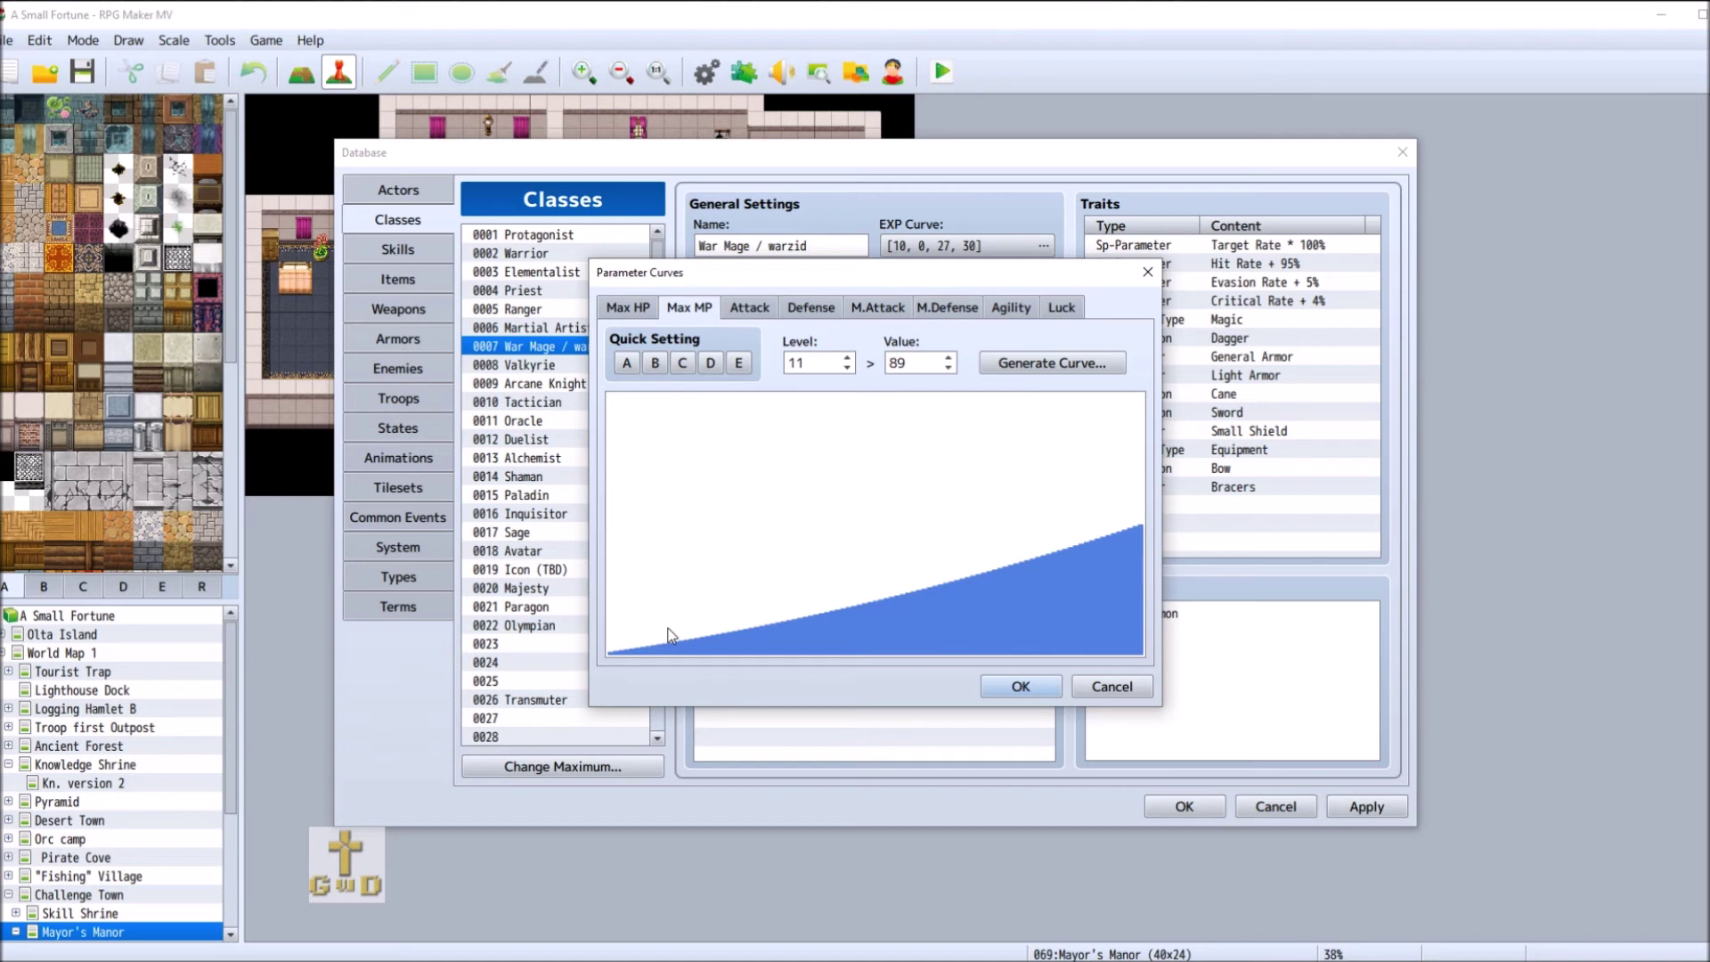
left_click(810, 363)
key("BackSpace")
key("BackSpace")
type("99")
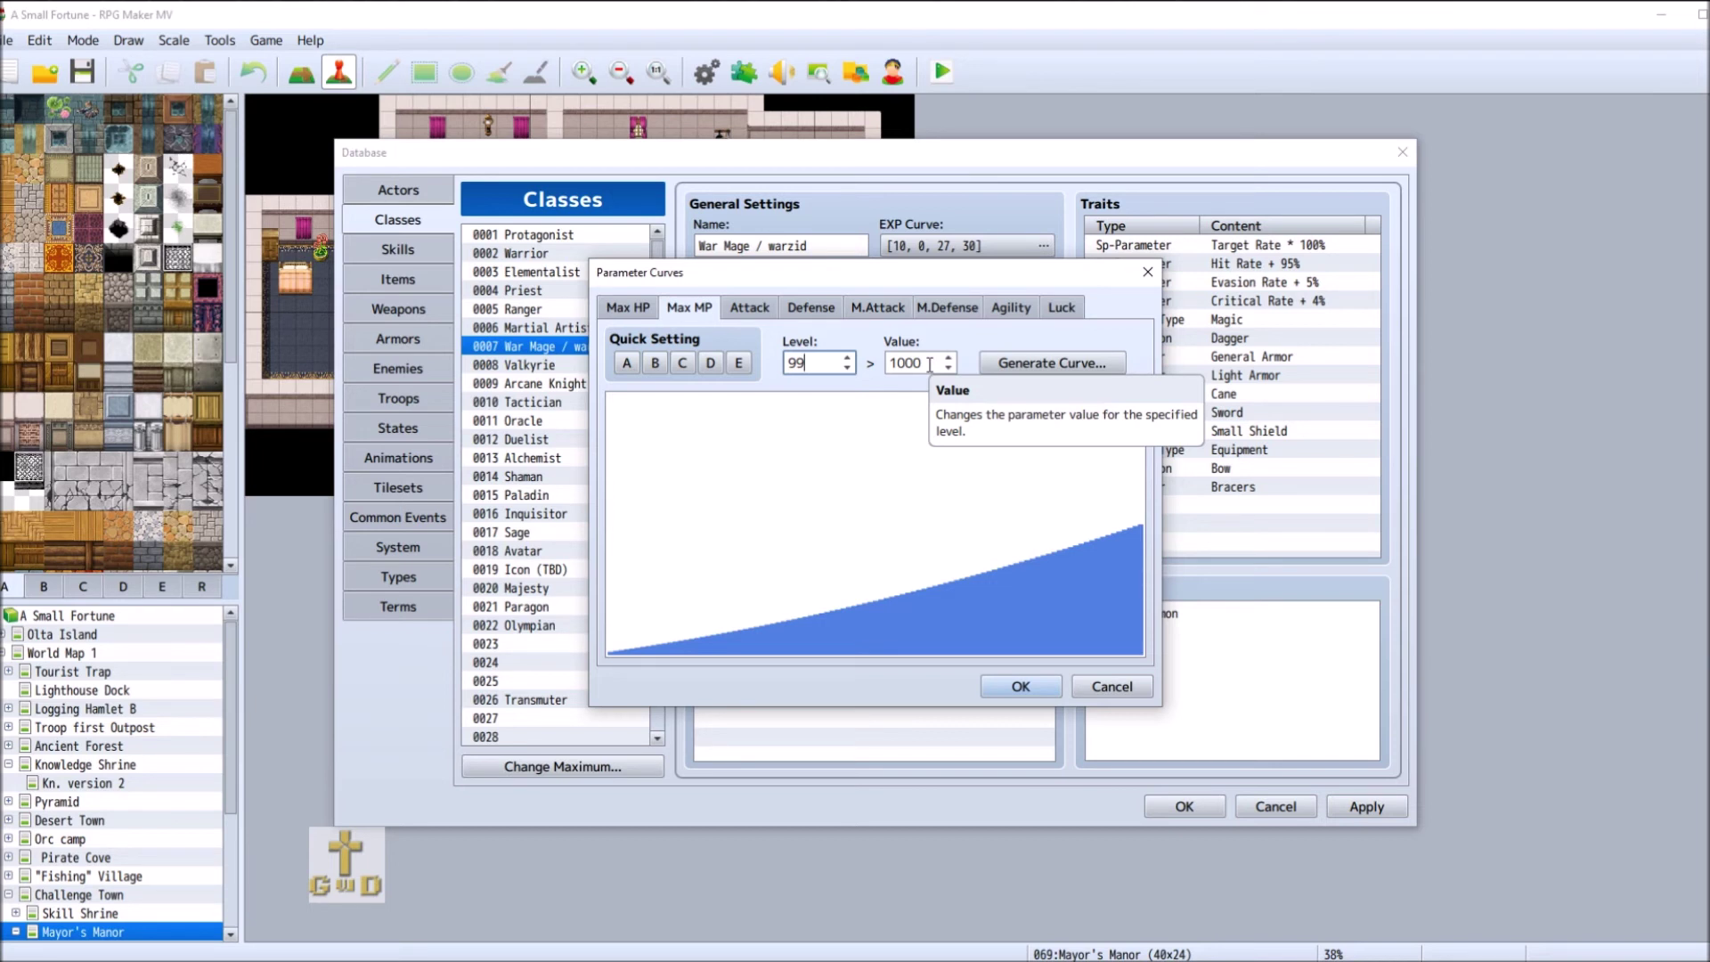
key("Tab")
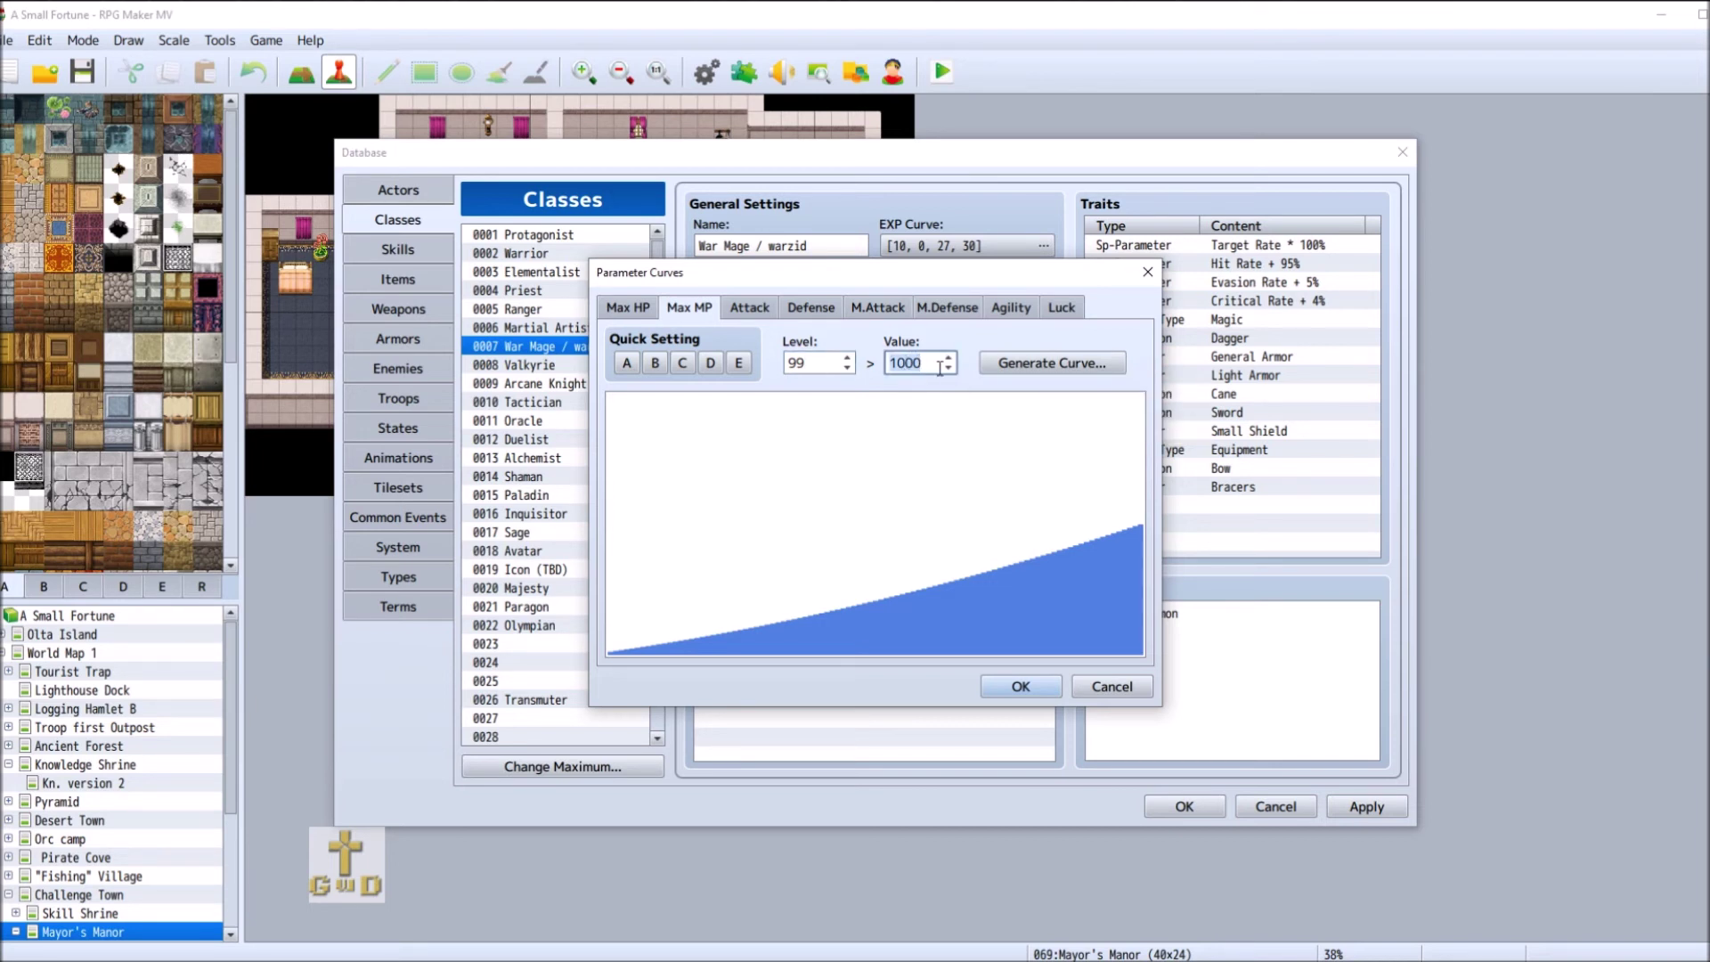
key("Left")
key("Right")
key("Delete")
type("1")
- Regenerate the War Mage's Max MP curve from 25 to 1100 with growth somewhat slower than normal
left_click(1030, 360)
left_click(876, 519)
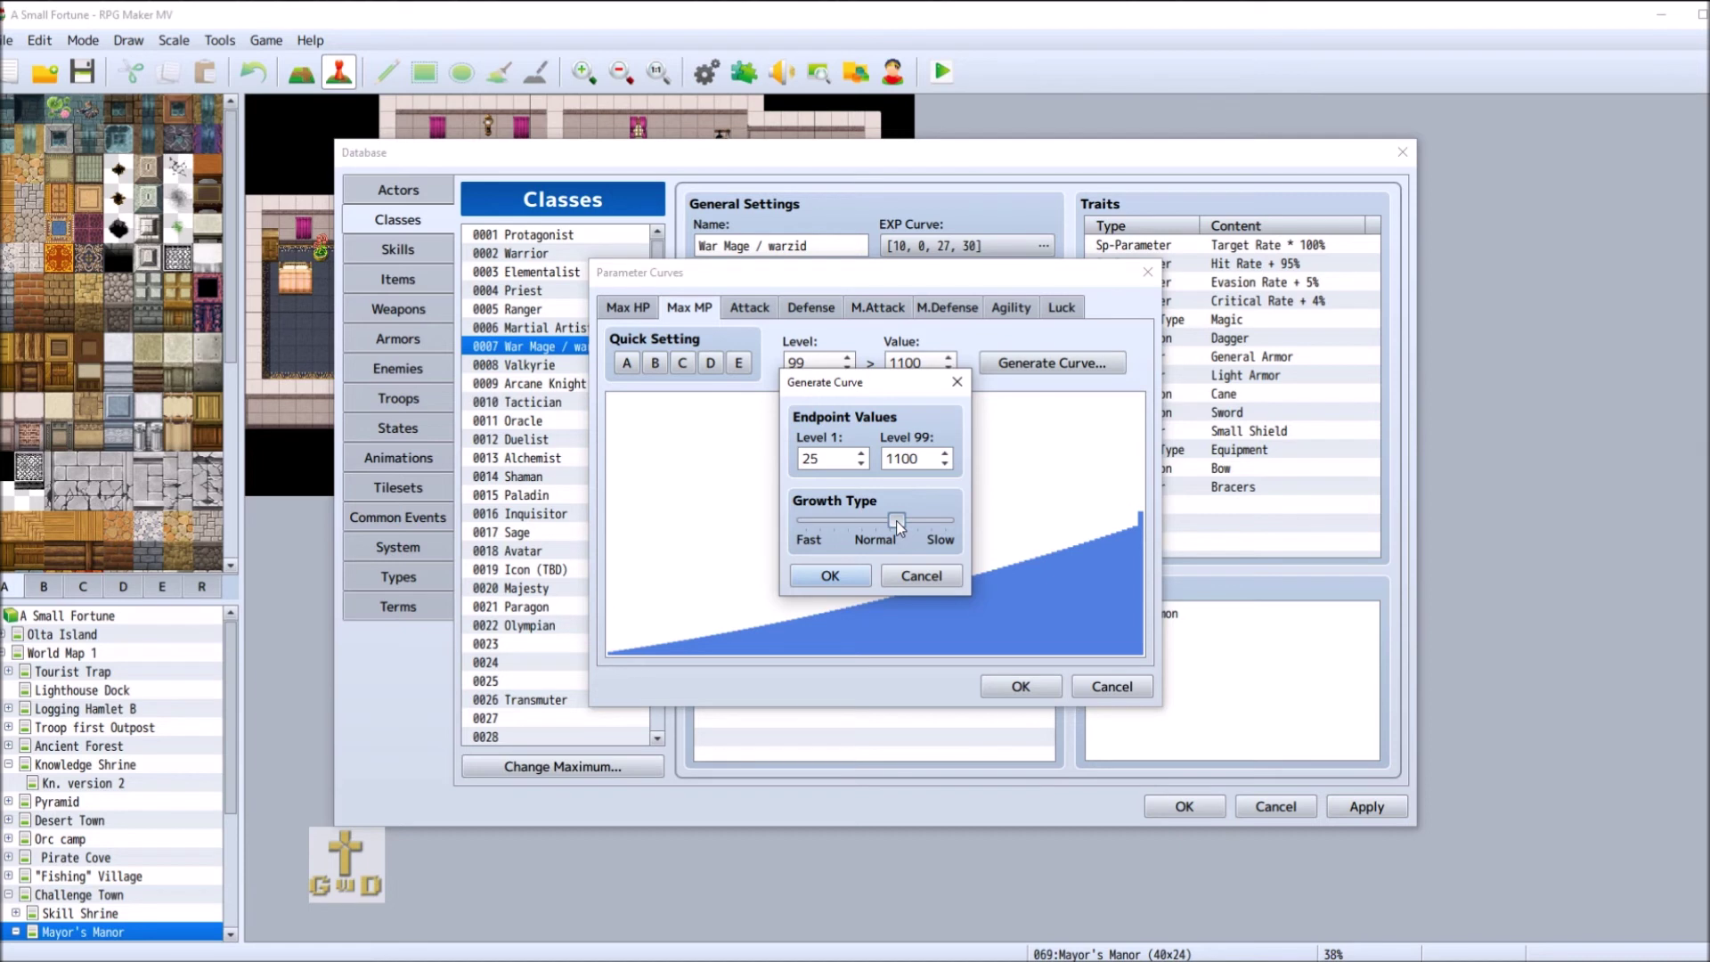
left_click(893, 579)
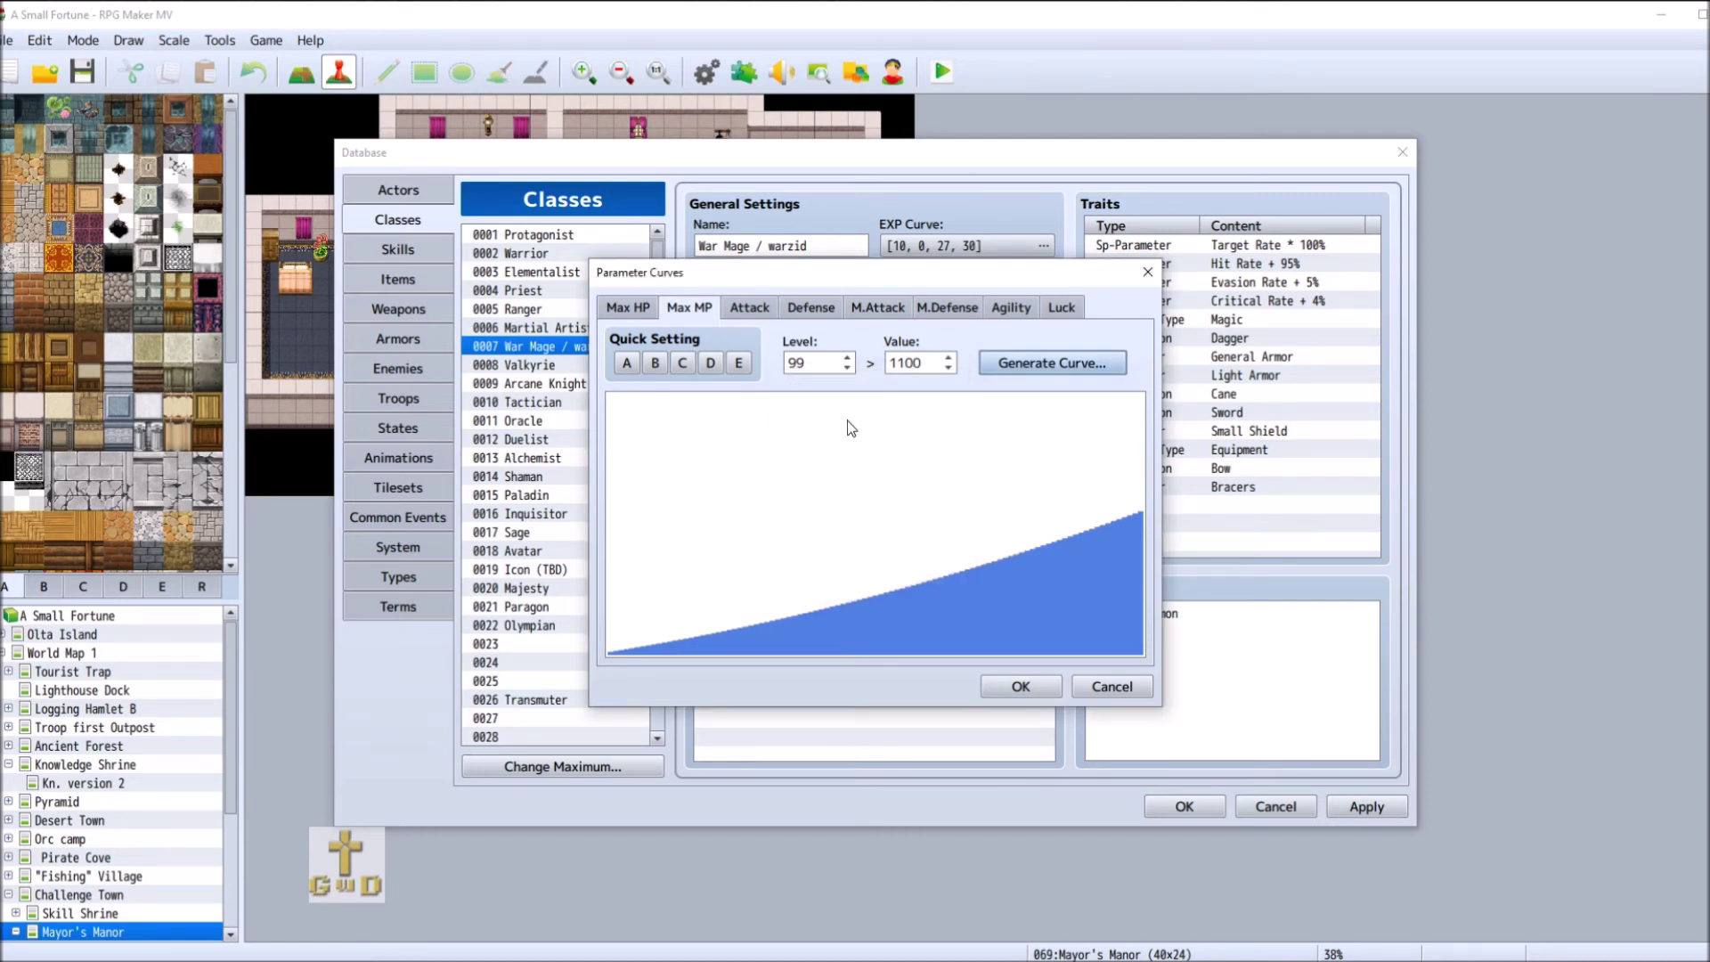
- Inspect the War Mage's Max MP values down to about level 10 and accept the curve
left_click(709, 629)
left_click(698, 634)
left_click(691, 635)
left_click(679, 635)
left_click(669, 637)
left_click(661, 637)
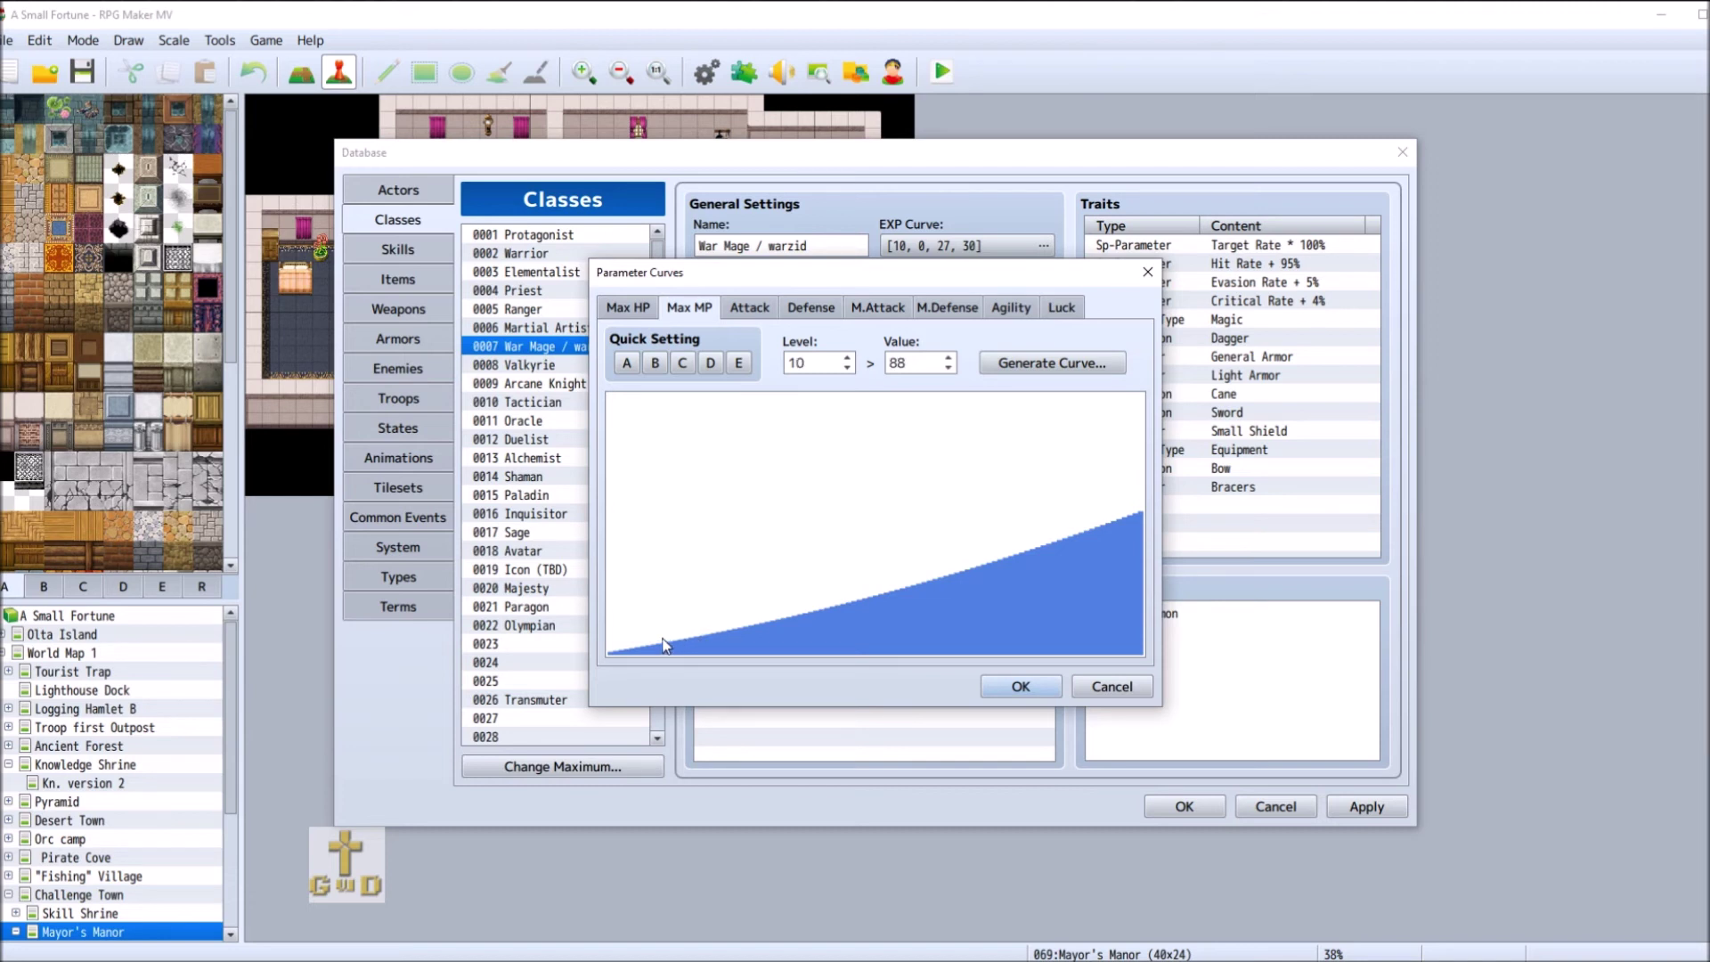
left_click(848, 358)
left_click(1018, 688)
- Set the Valkyrie's Max MP to 15 at level 1 and 950 at level 99
left_click(607, 365)
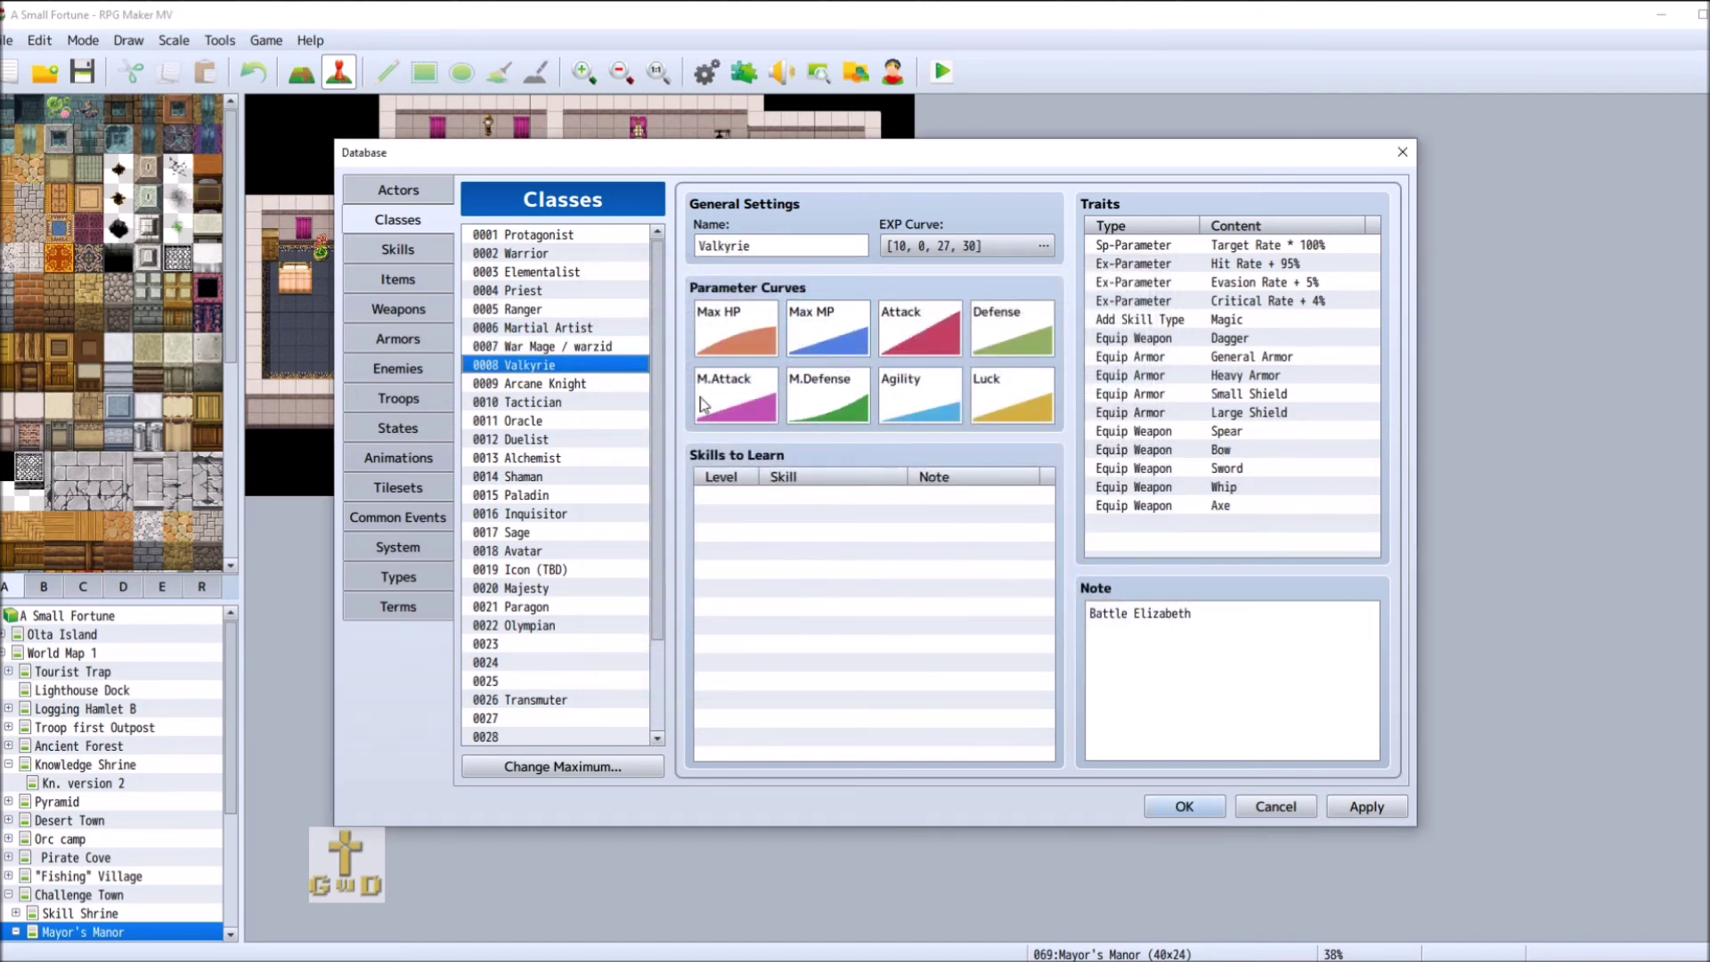
double_click(826, 318)
double_click(901, 363)
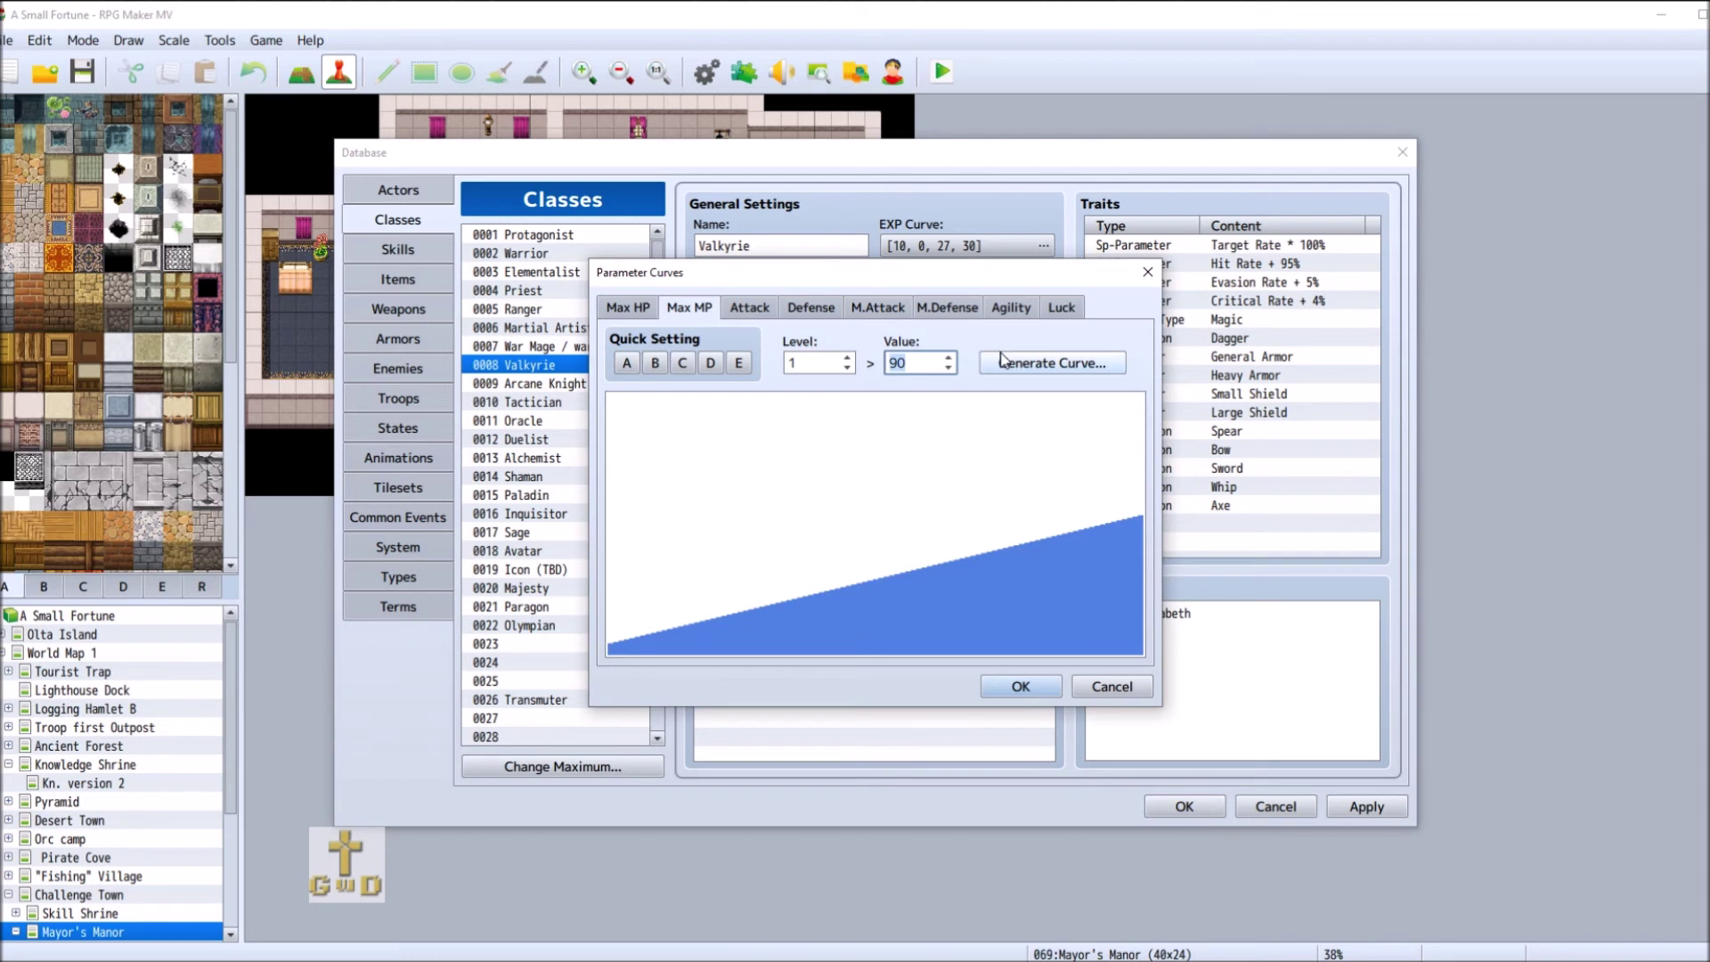
type("15")
double_click(804, 362)
type("99")
double_click(929, 359)
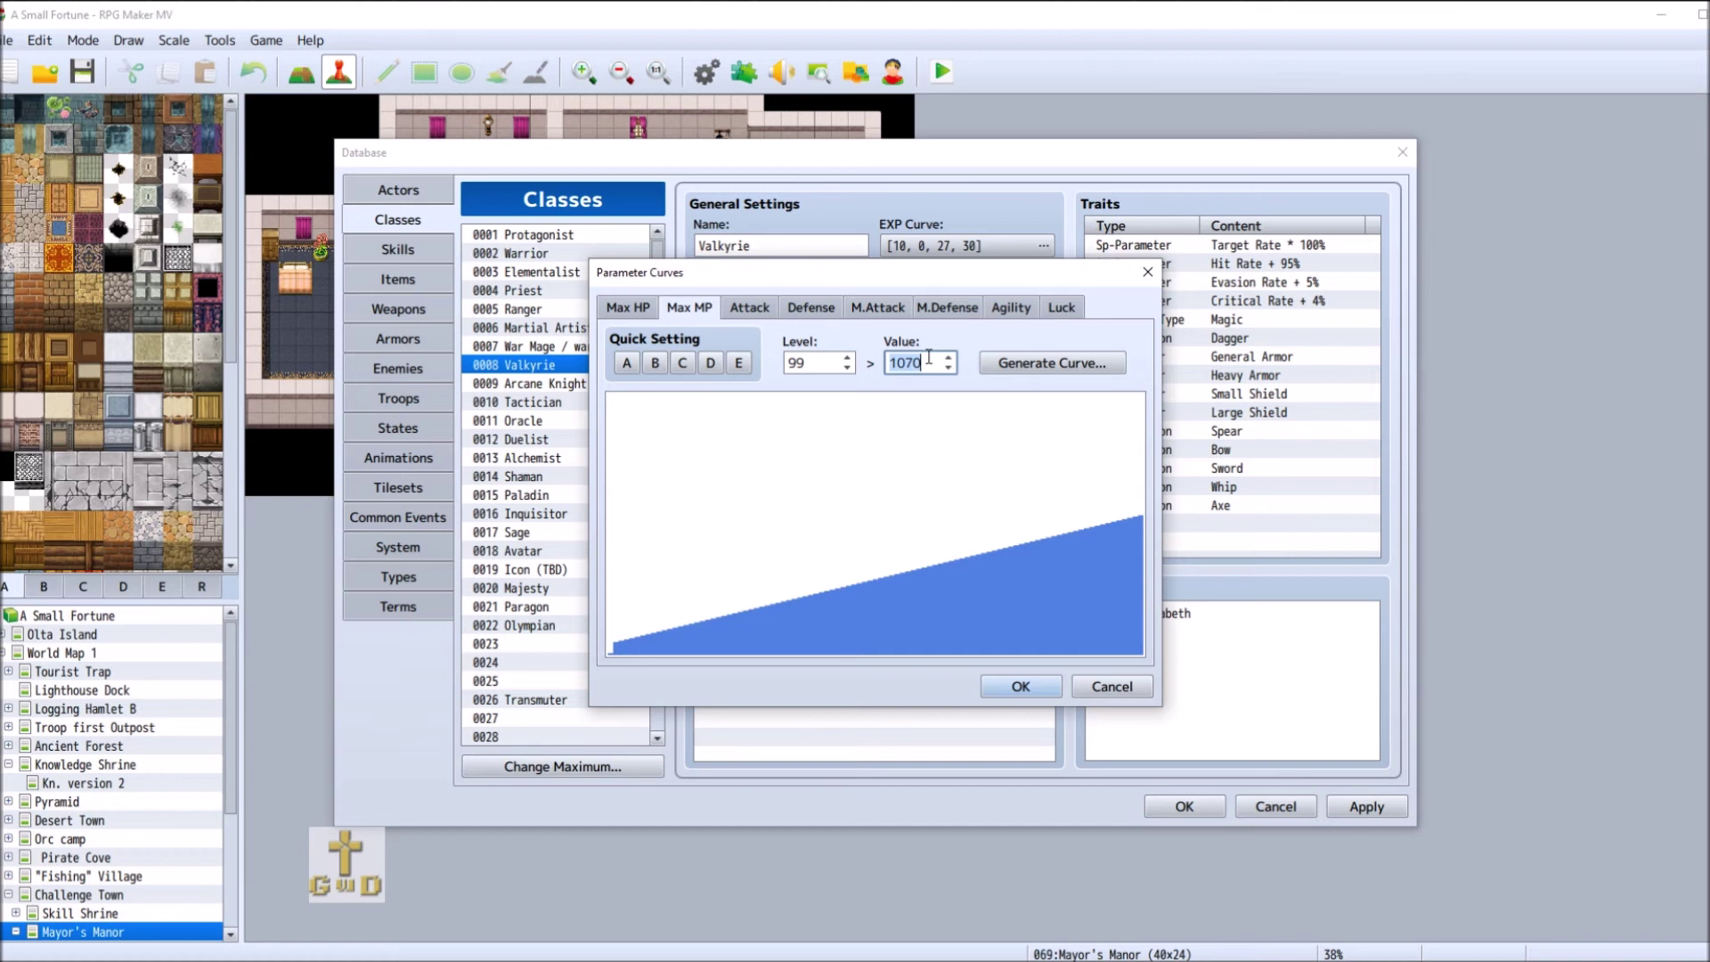
type("950")
- Generate the Valkyrie's Max MP curve between its endpoints with growth set between normal and slow
left_click(1047, 363)
left_click(894, 522)
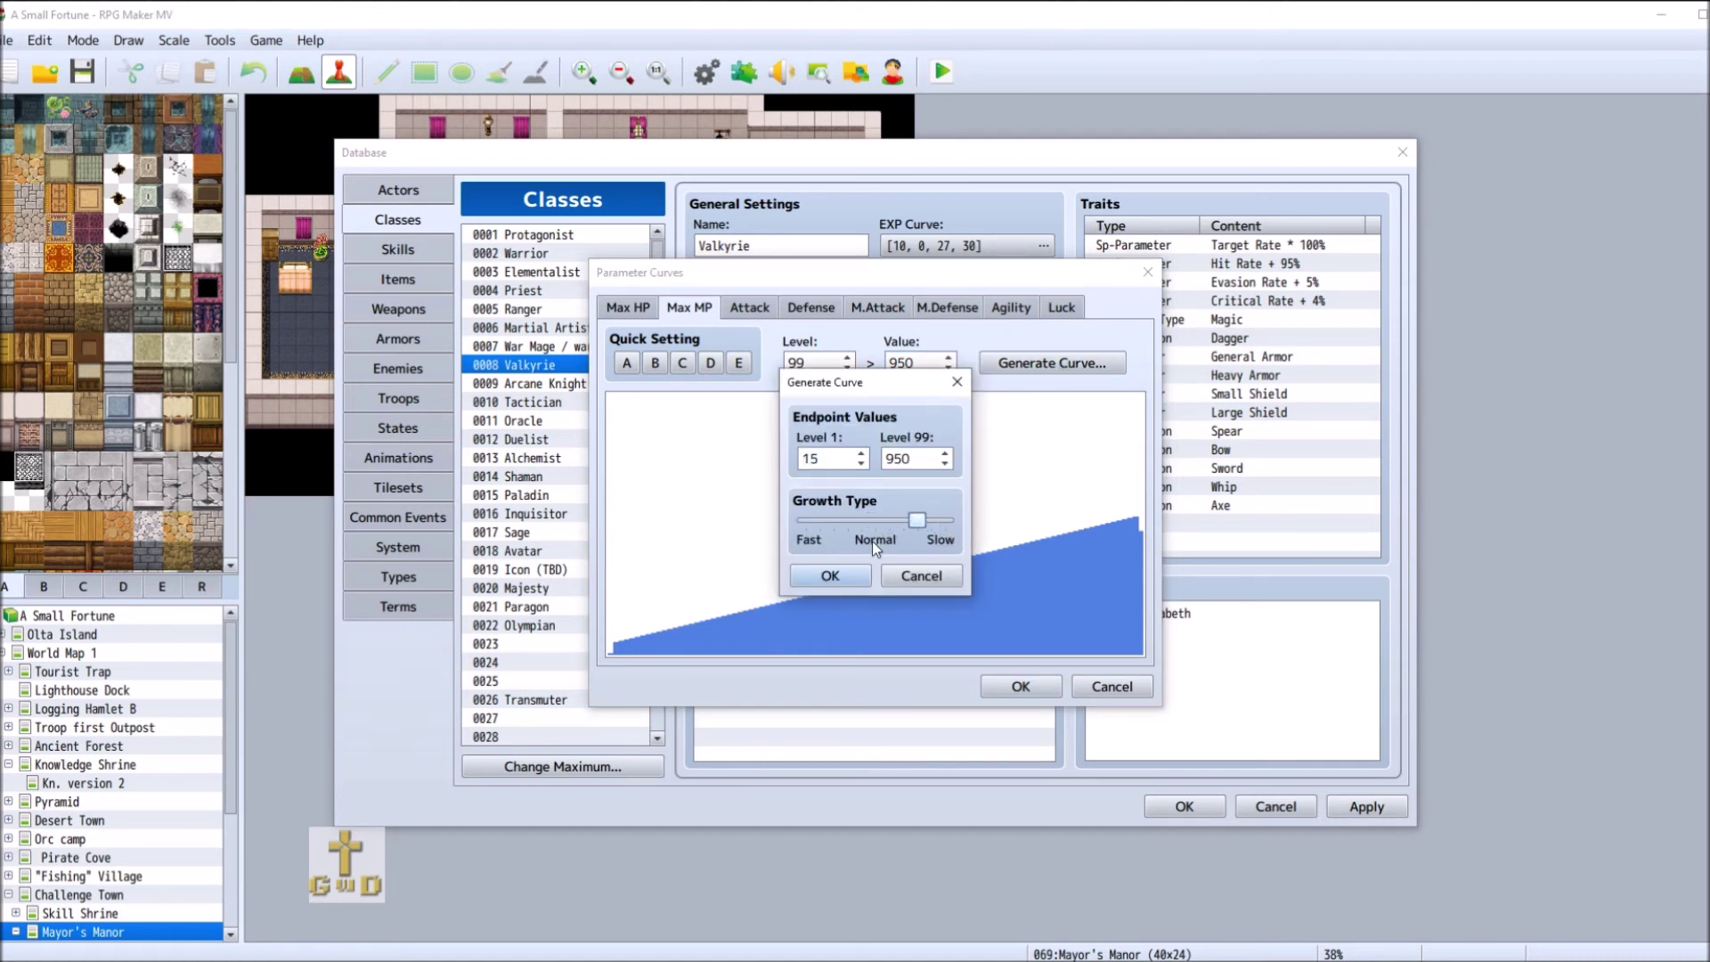
left_click(830, 576)
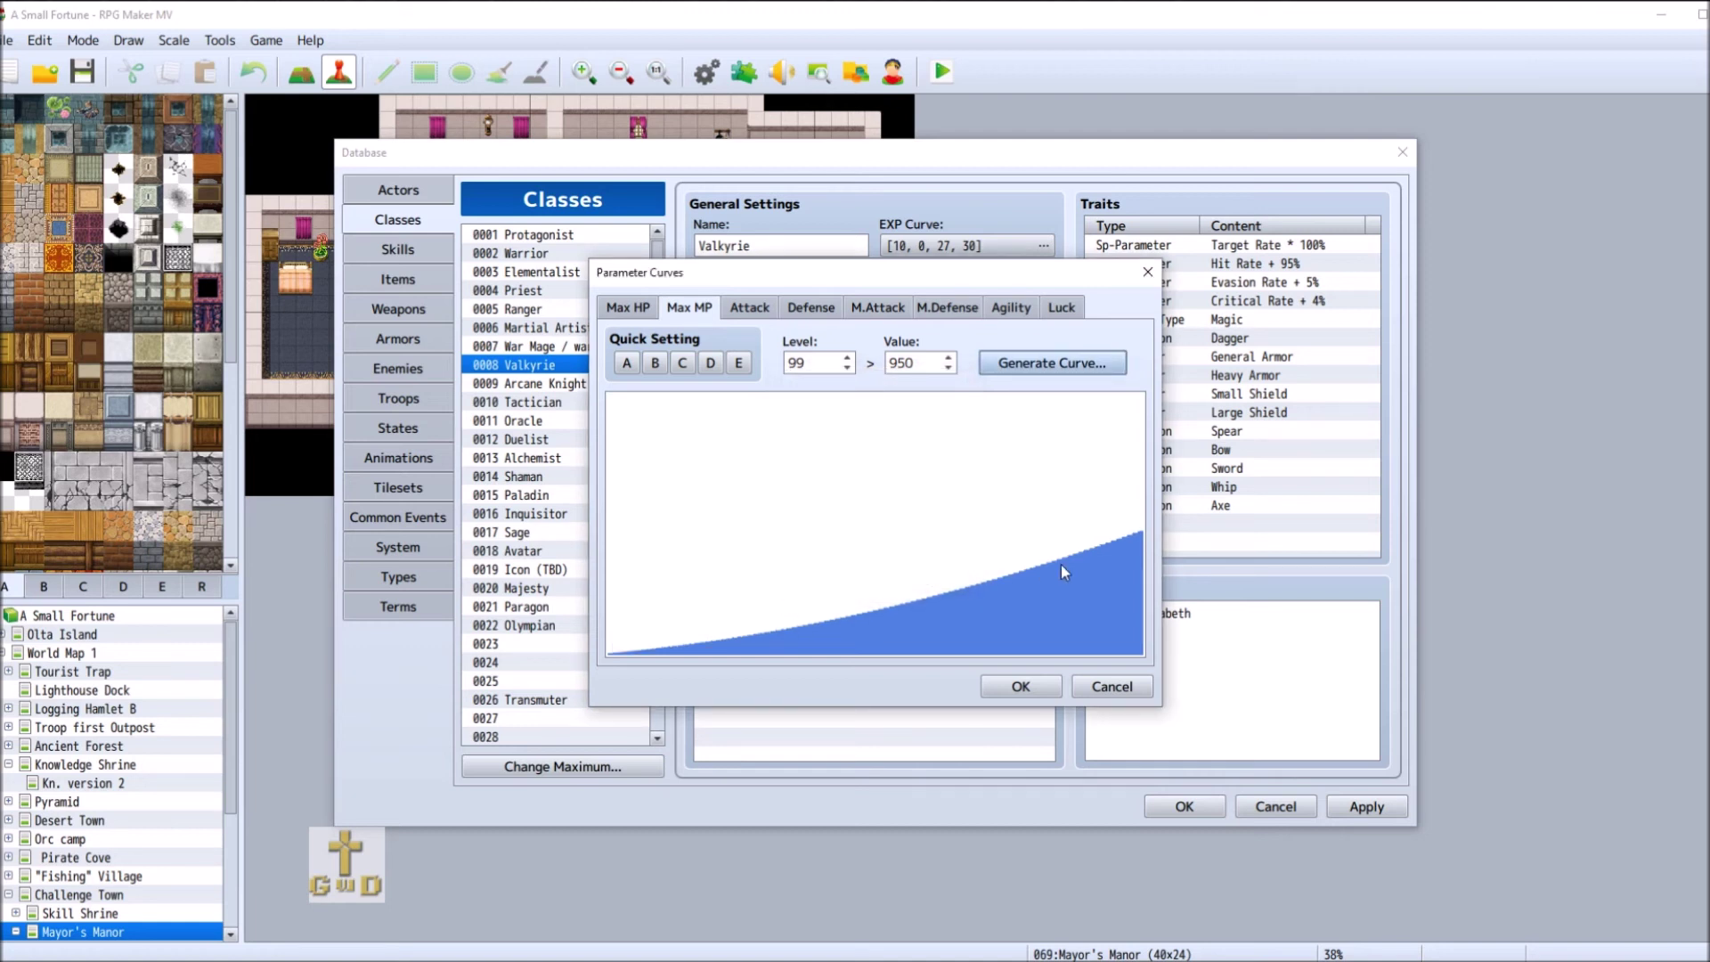
- Regenerate the Valkyrie's Max MP curve with 20 at level 1, a slightly higher level 99 endpoint, and growth between normal and slow
left_click(674, 651)
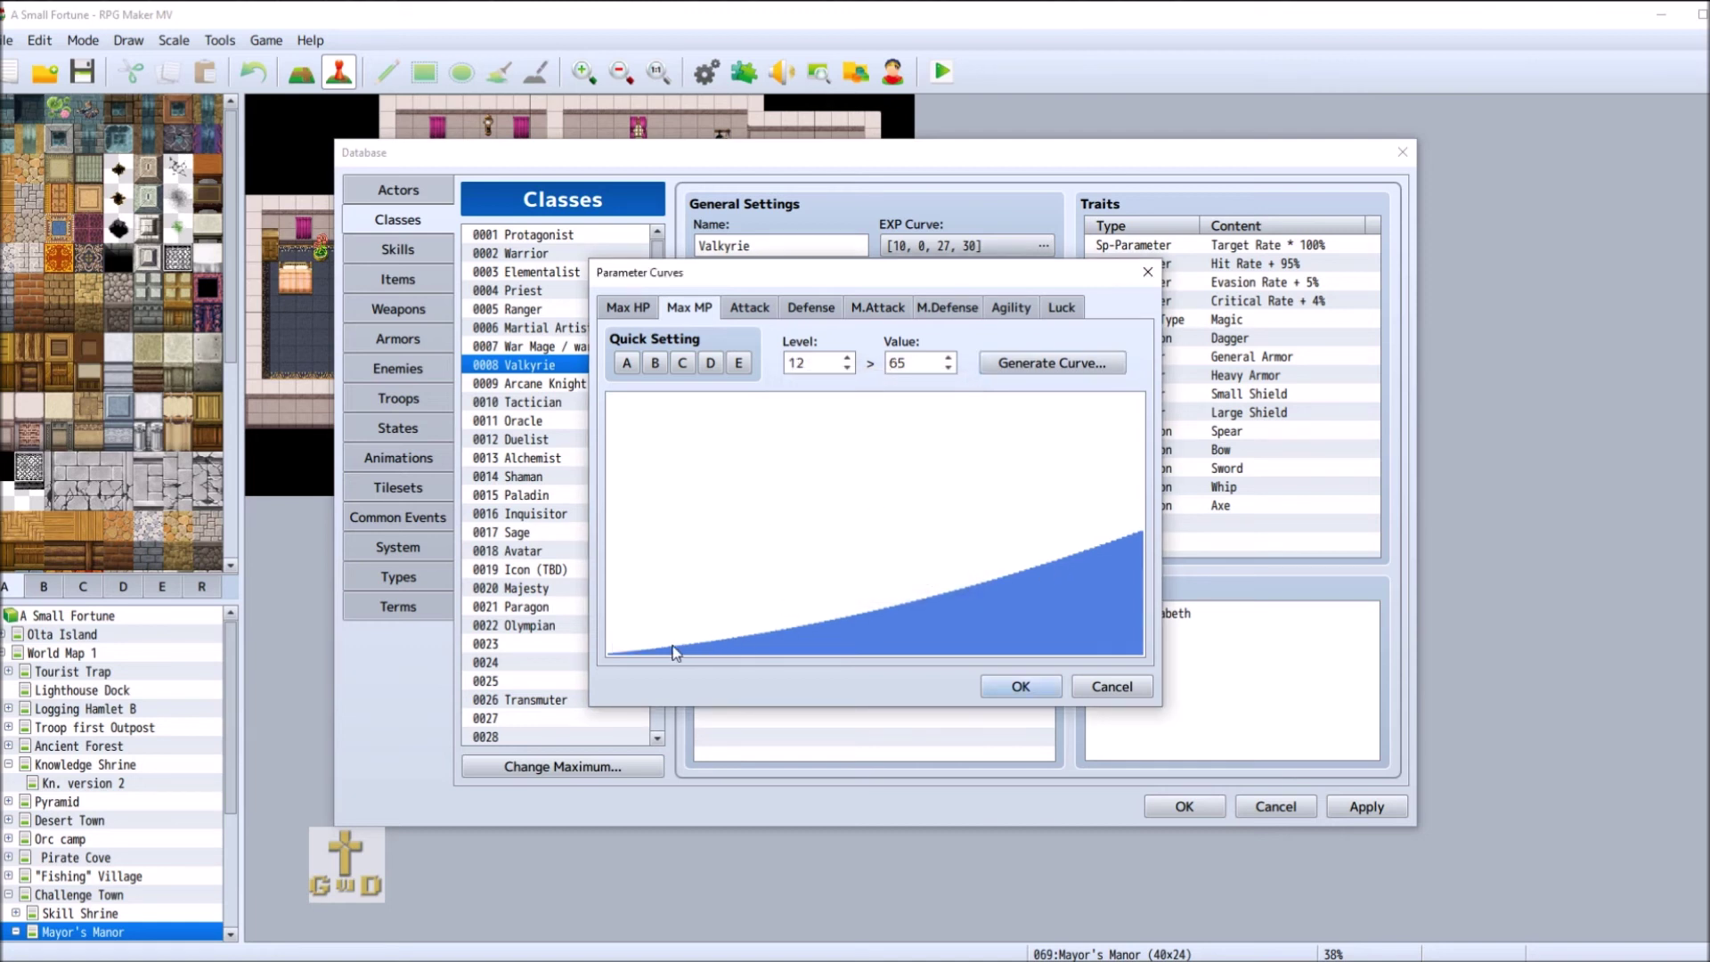
left_click(848, 367)
type("1")
double_click(912, 362)
type("20")
left_click(1034, 364)
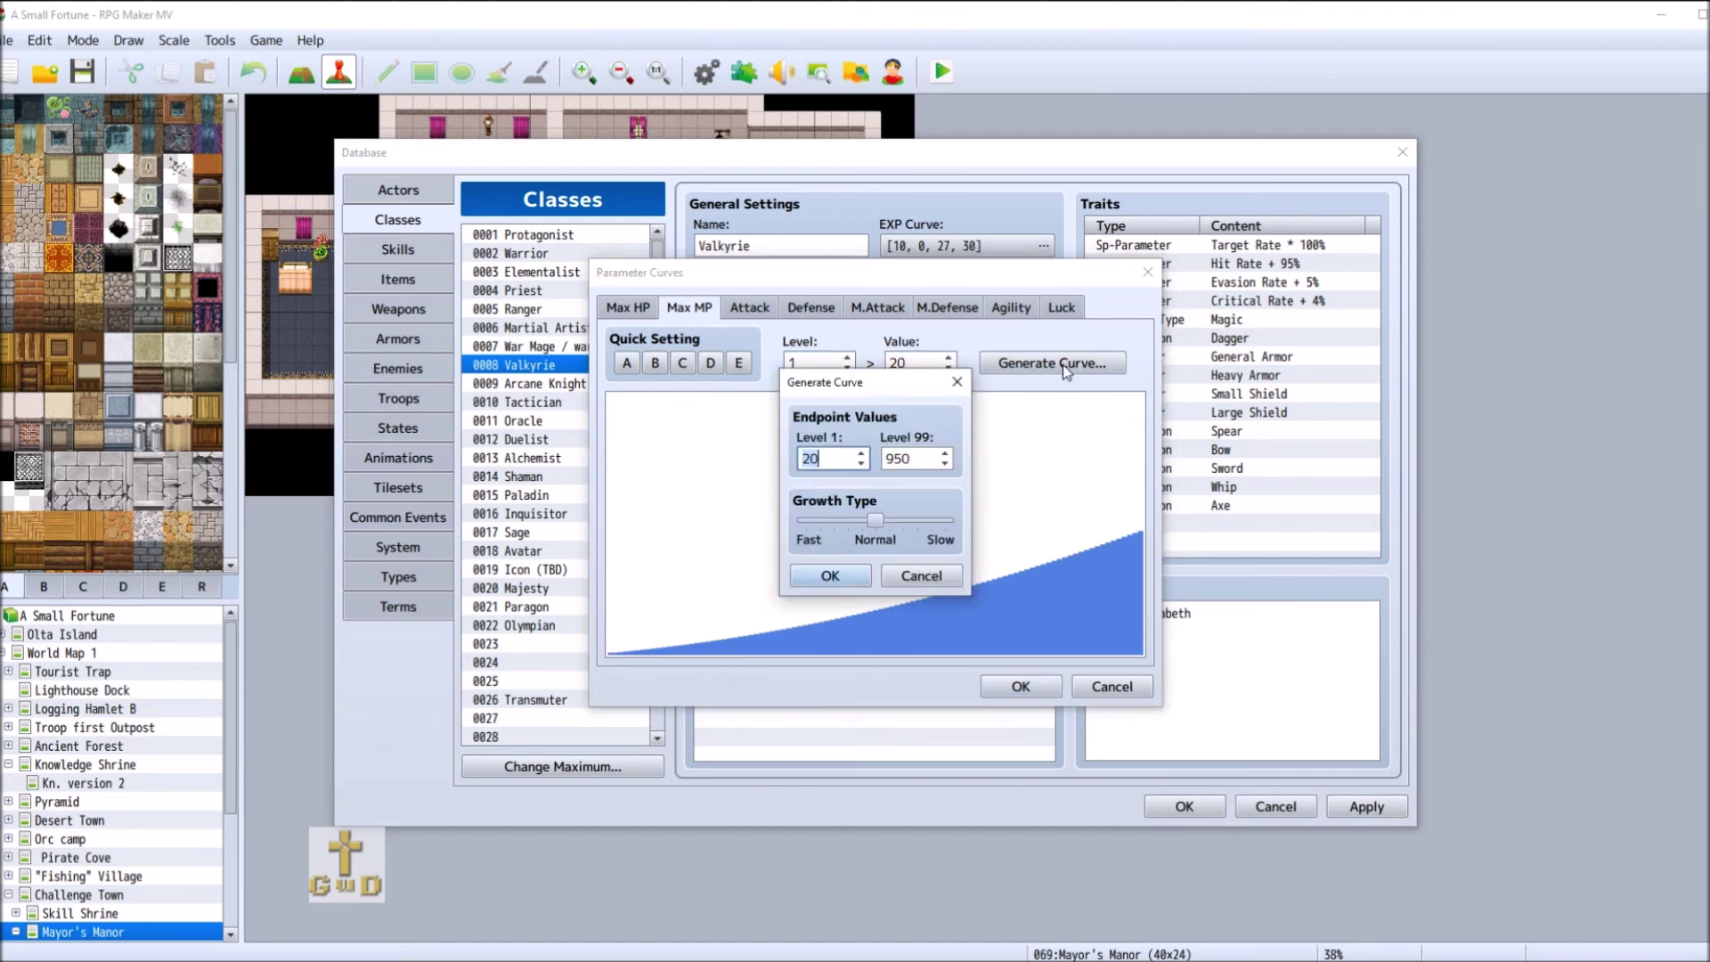
double_click(912, 461)
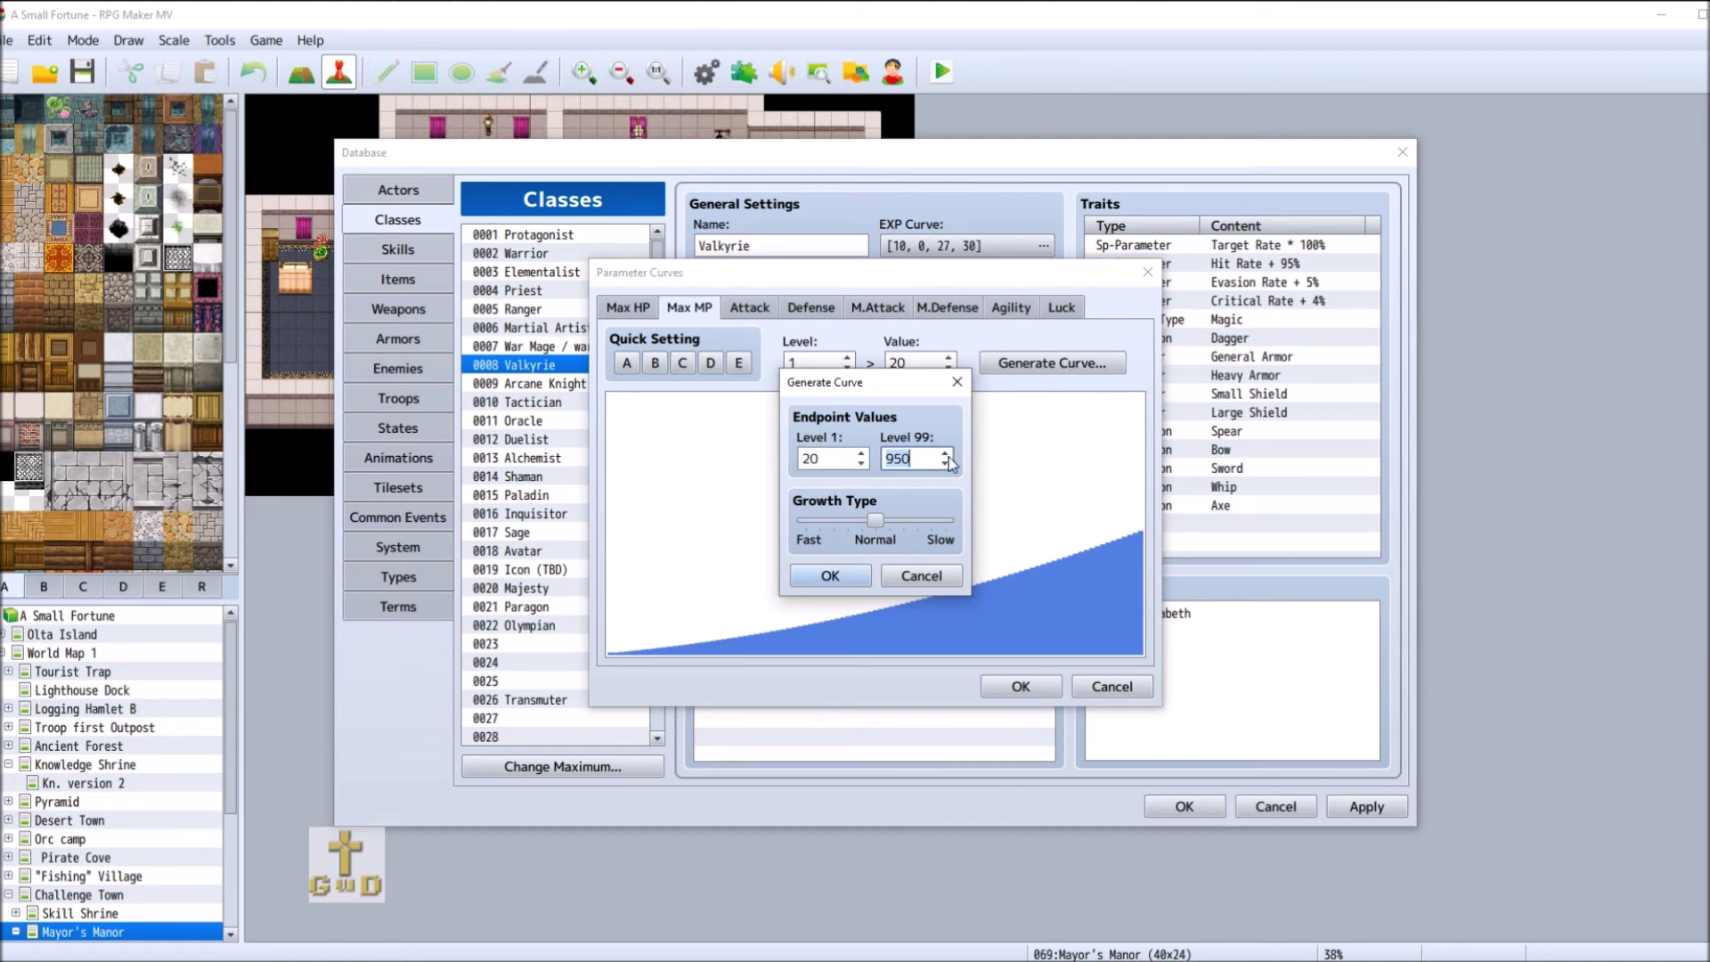
type("80")
left_click_drag(875, 520, 920, 527)
left_click(846, 570)
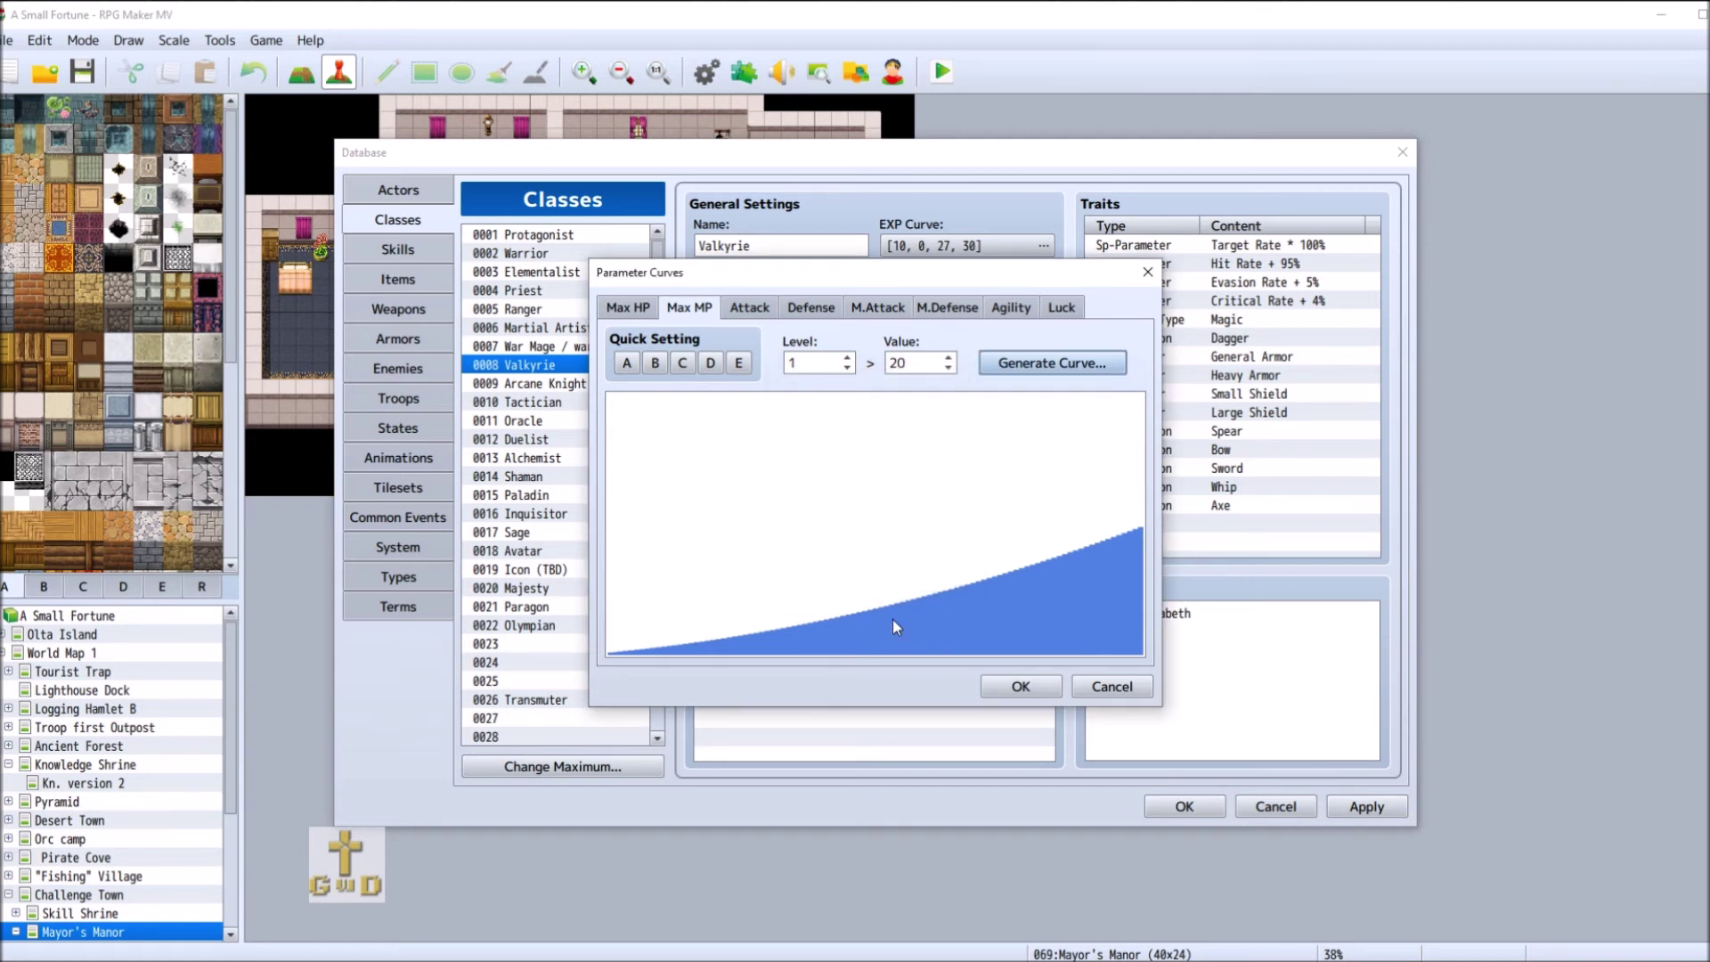
- Check the Valkyrie's Max MP around level 10, then accept the curve and apply the database changes
left_click(675, 639)
left_click(847, 368)
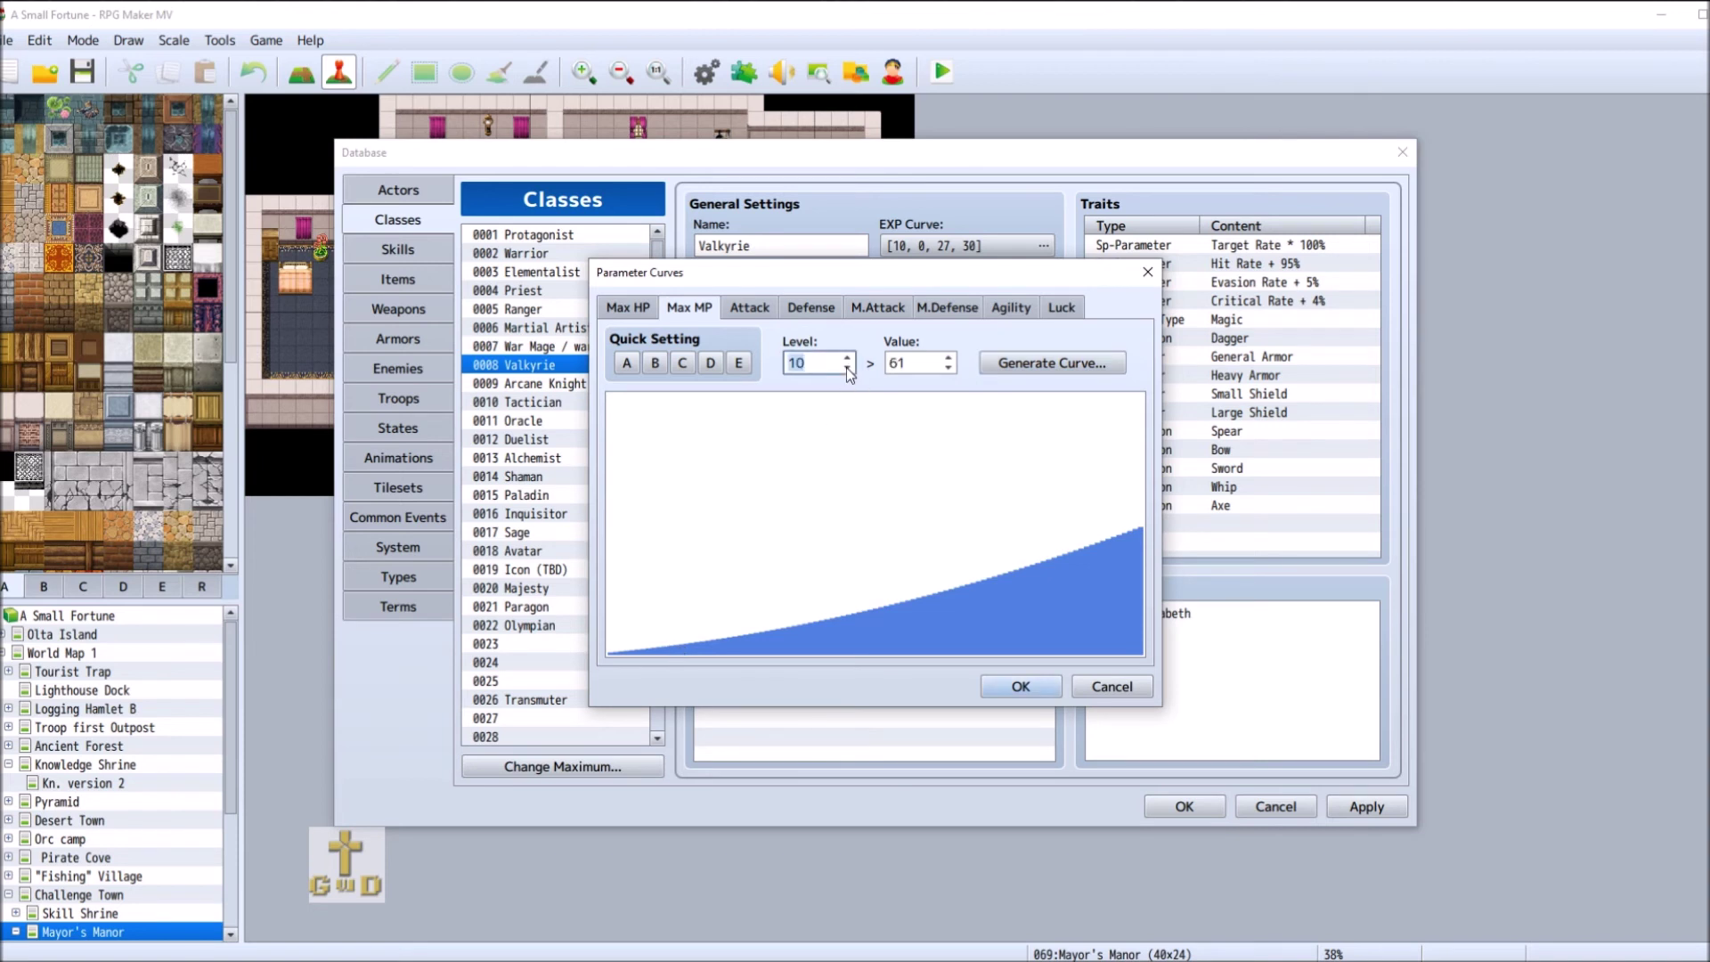
left_click(847, 368)
left_click(1019, 688)
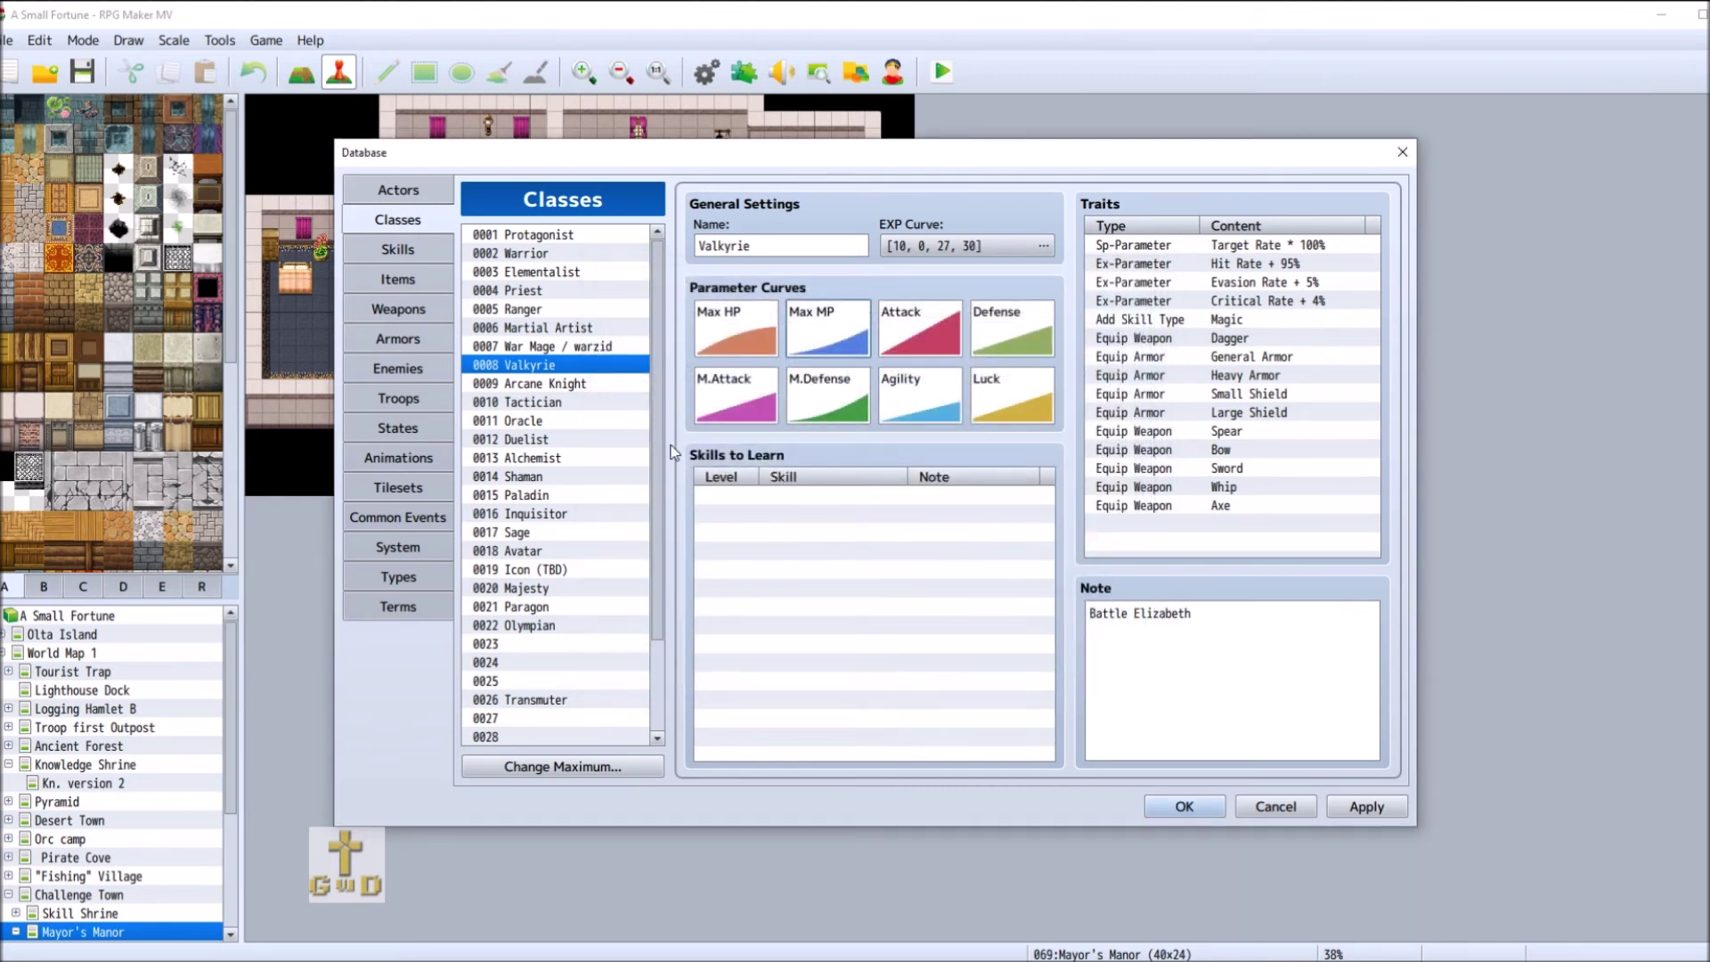
left_click(1362, 804)
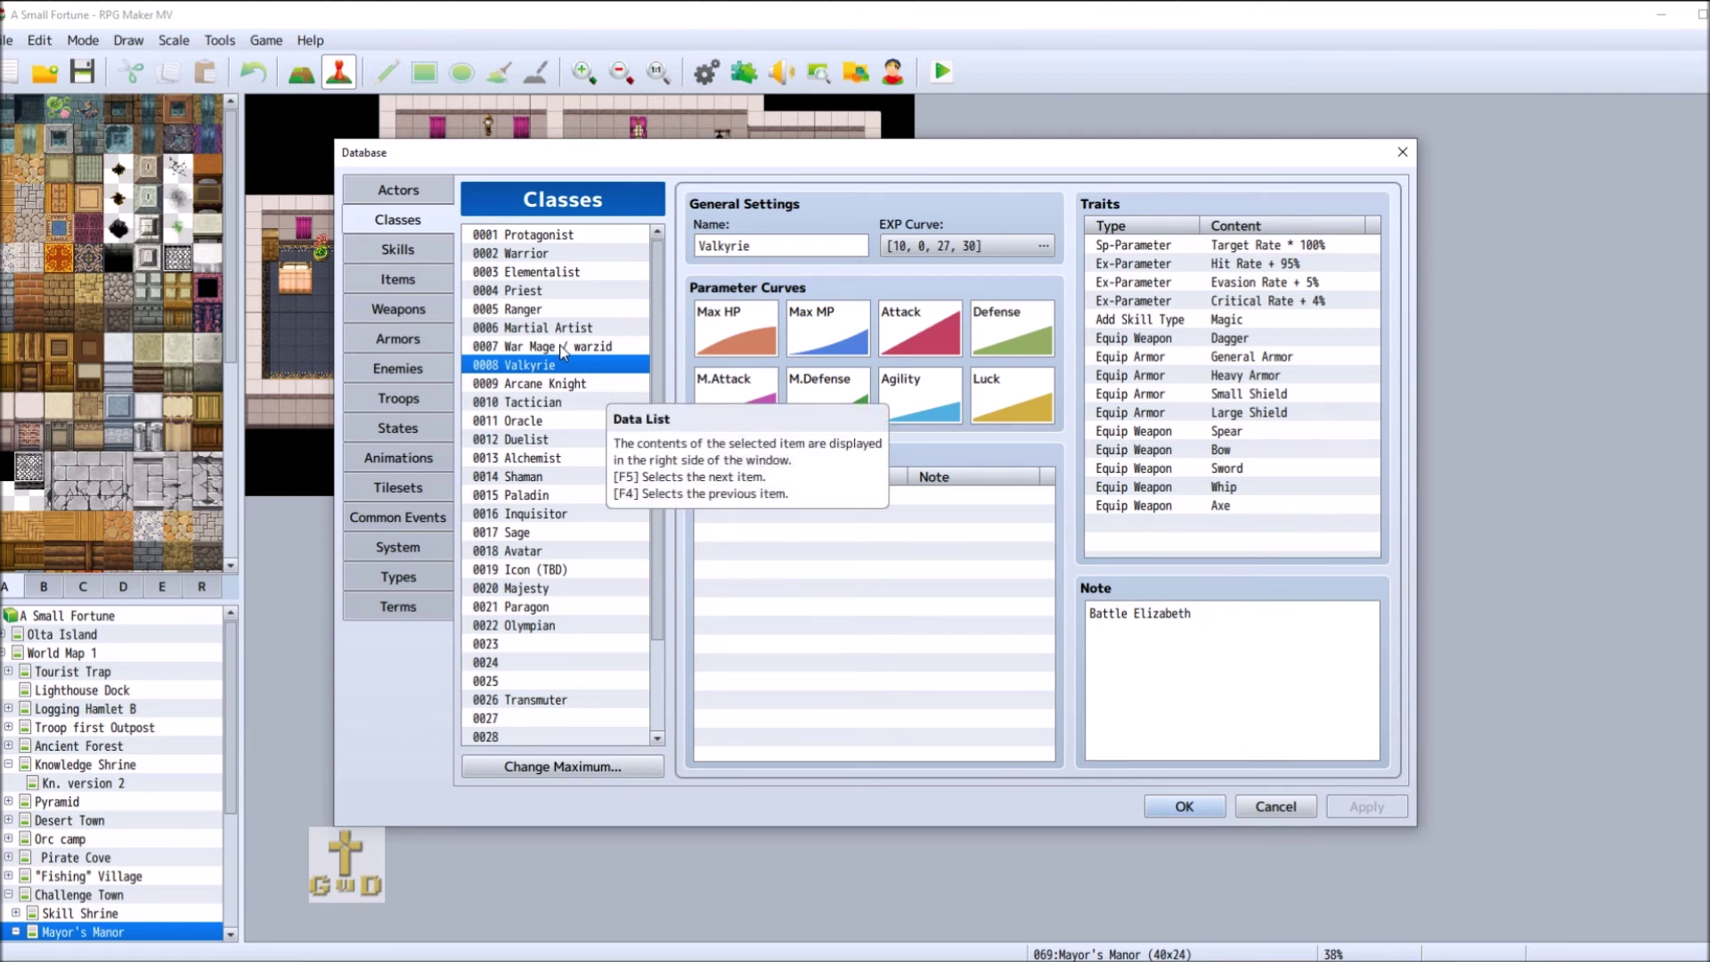
- View the War Mage's M.Attack curve and close it without changes
left_click(575, 311)
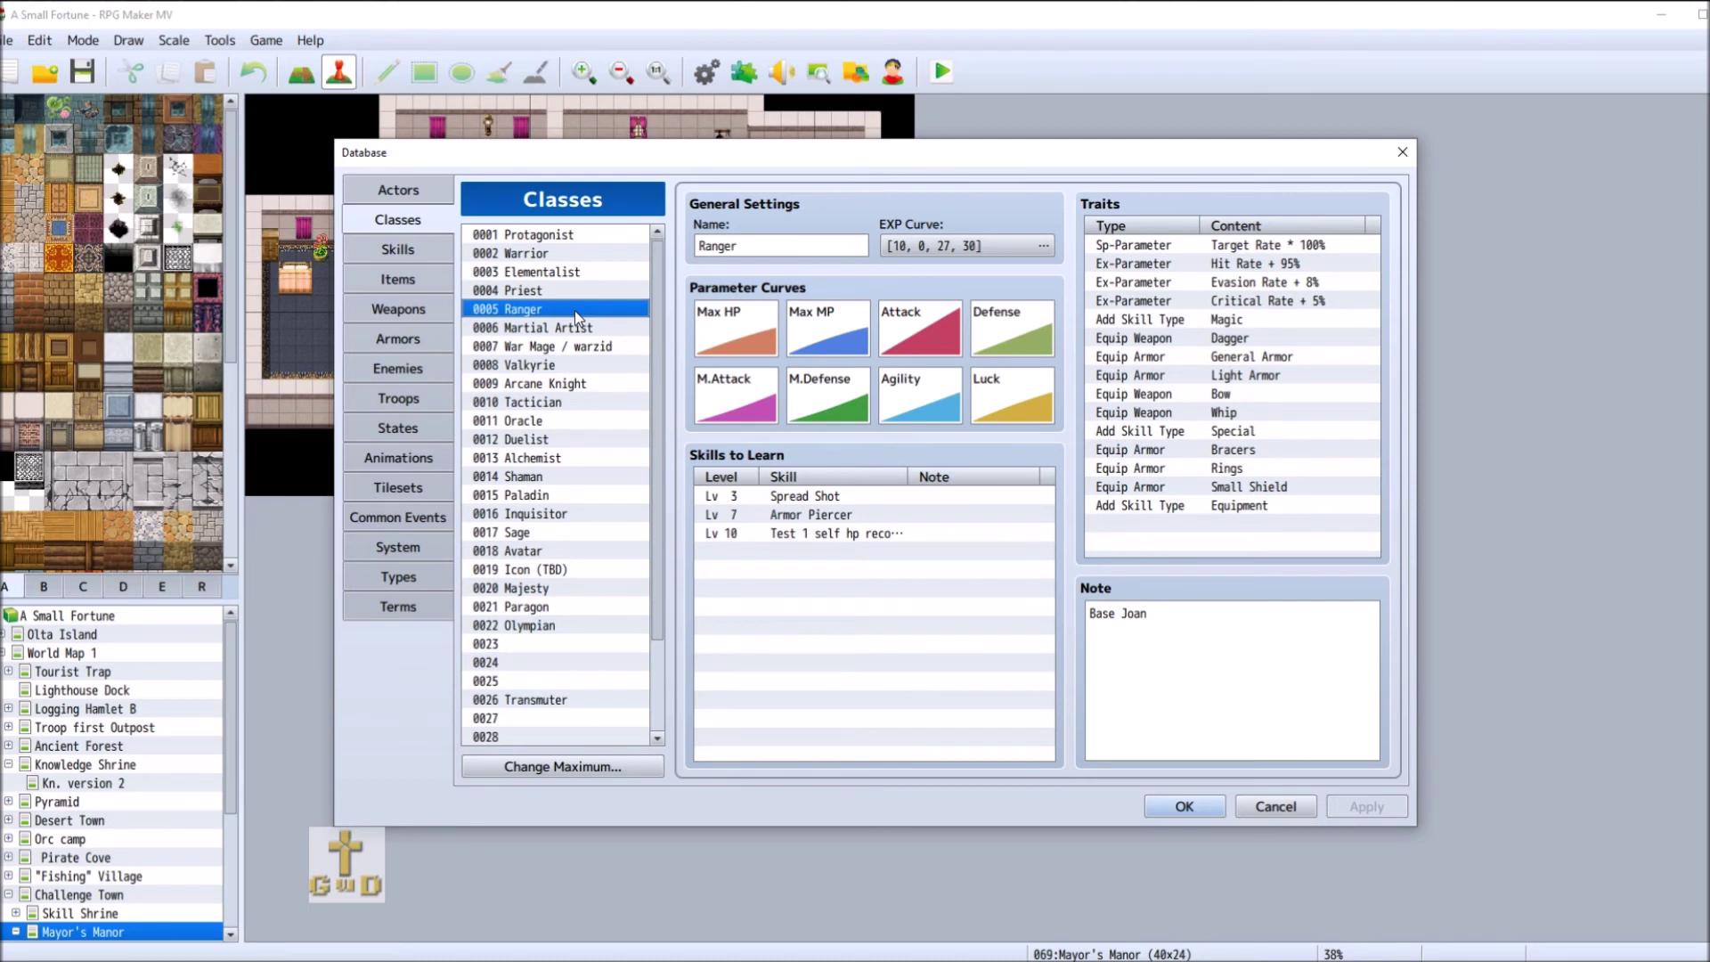
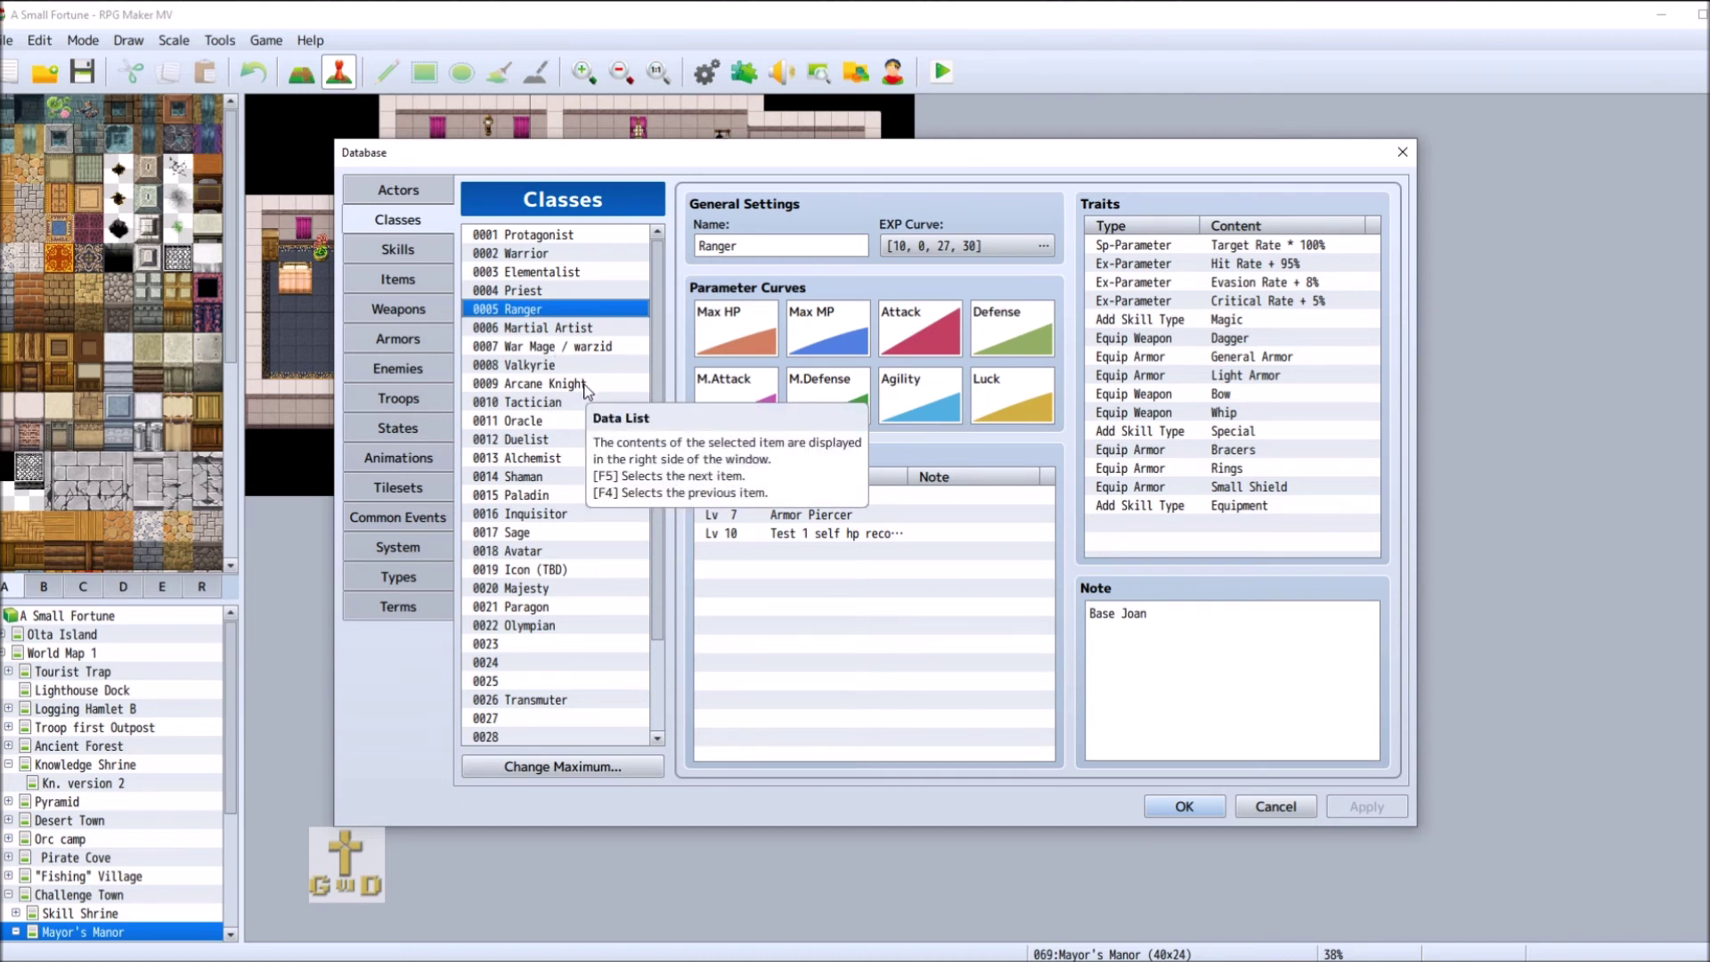
key("Up")
key("Up")
key("Up")
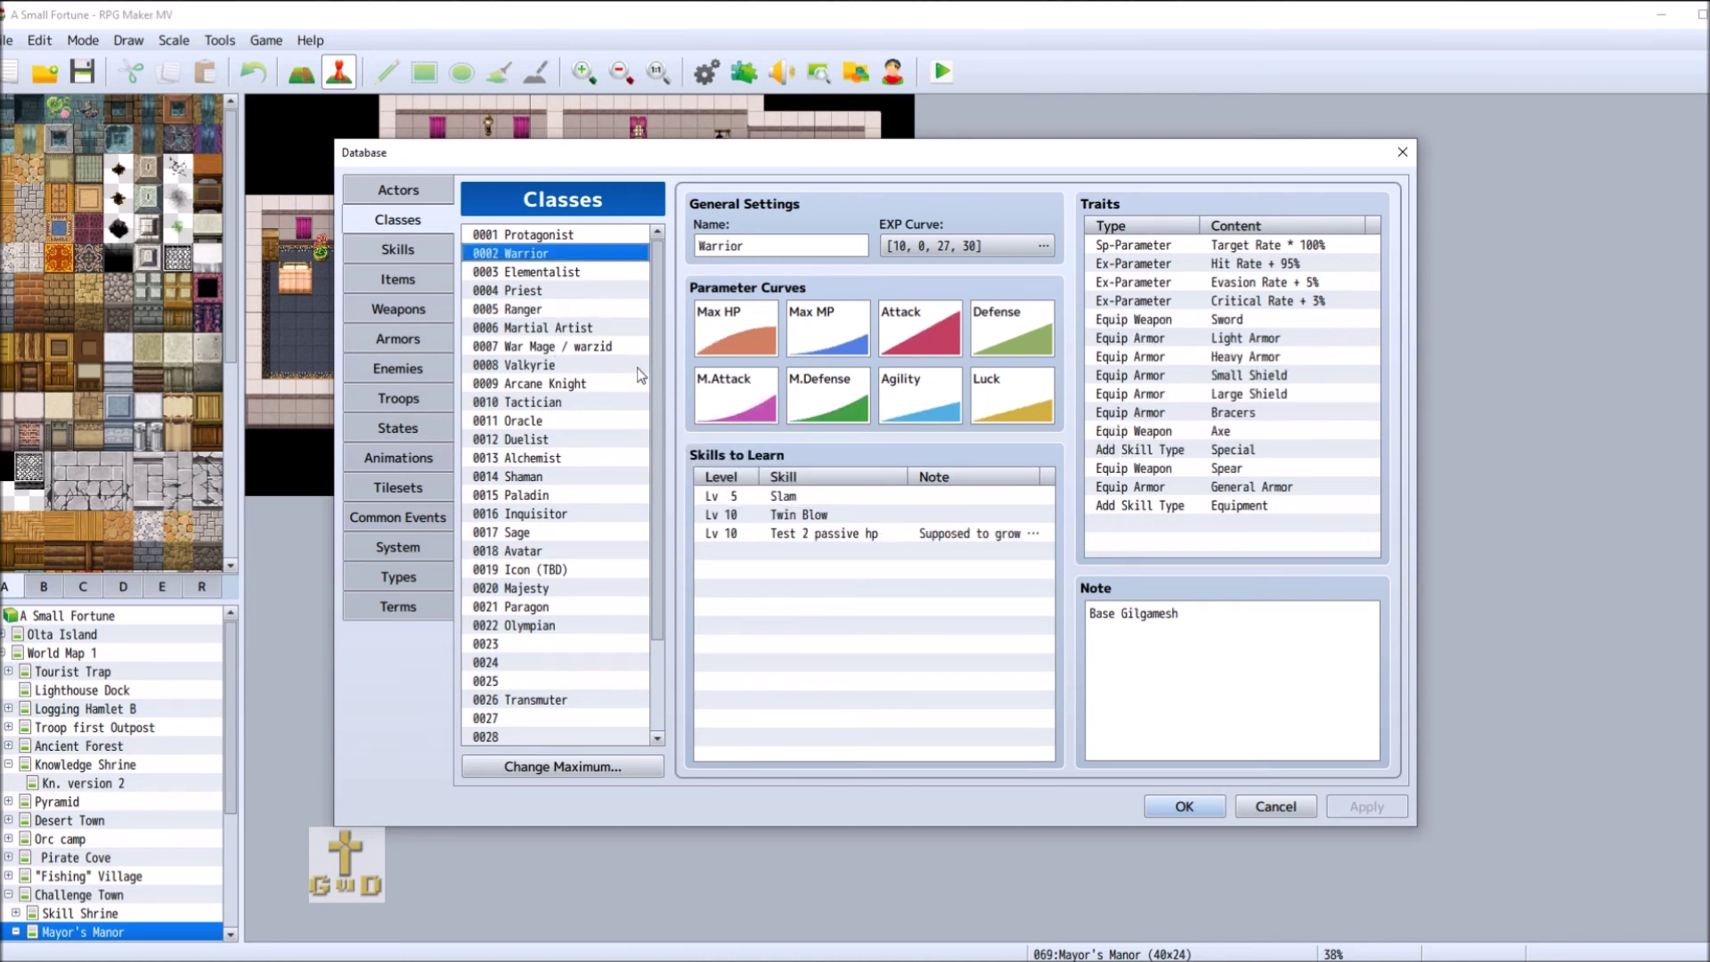
left_click(608, 350)
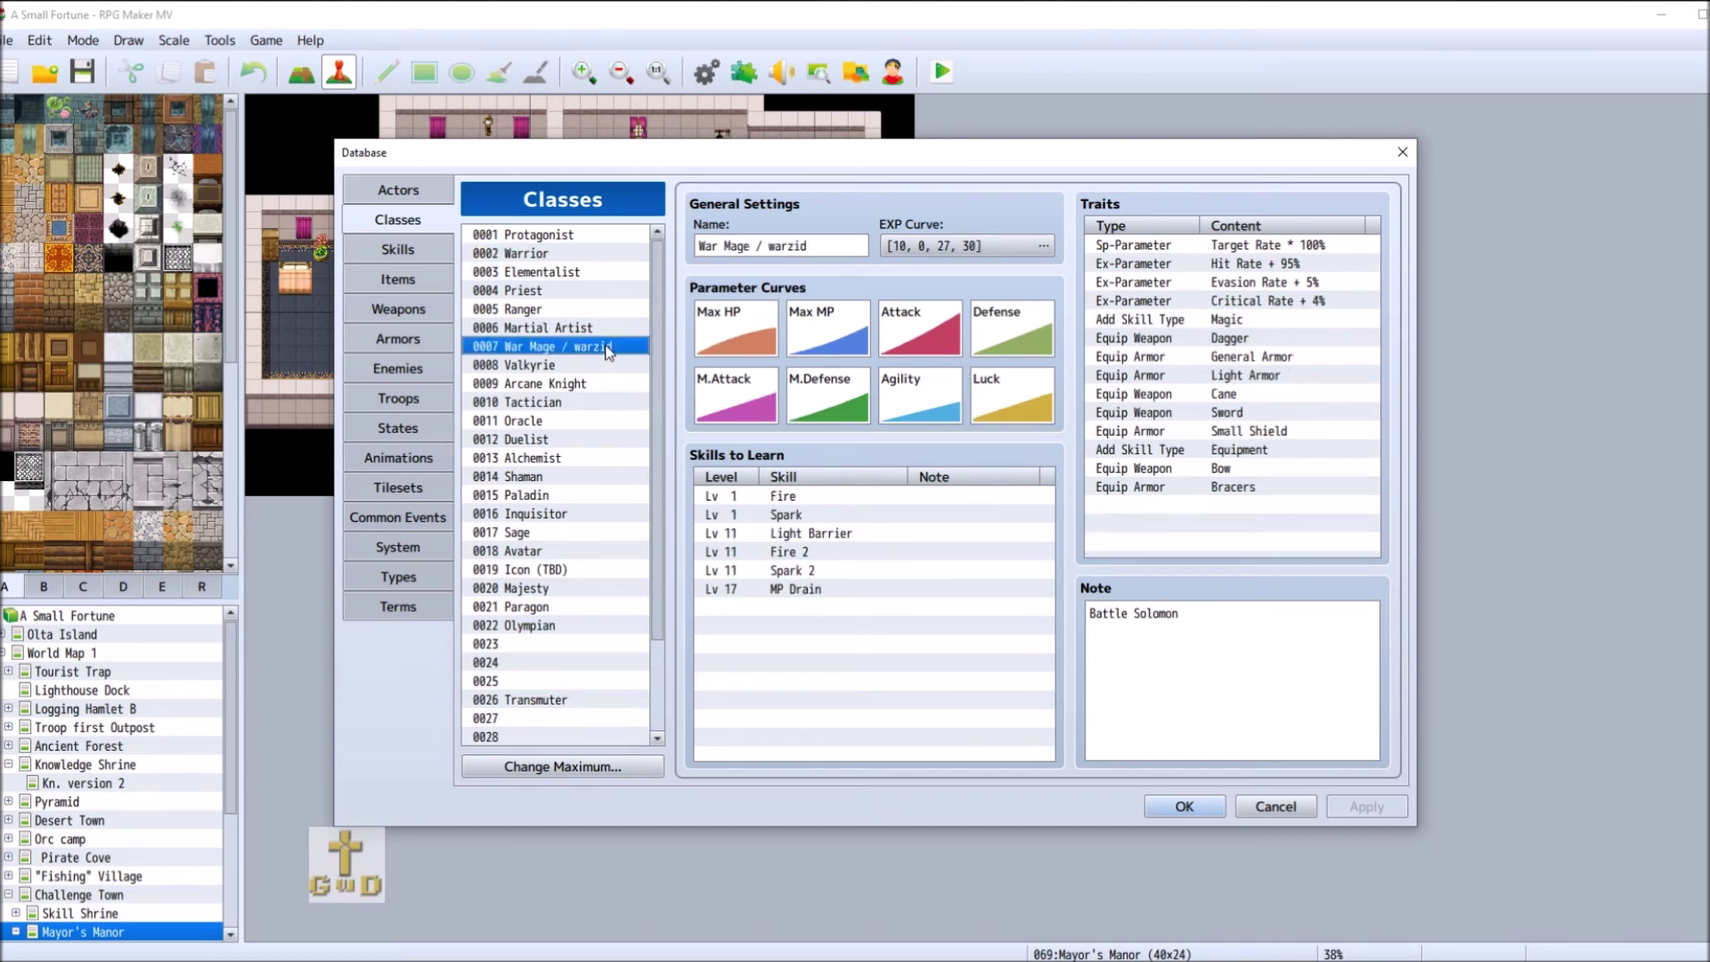
double_click(745, 383)
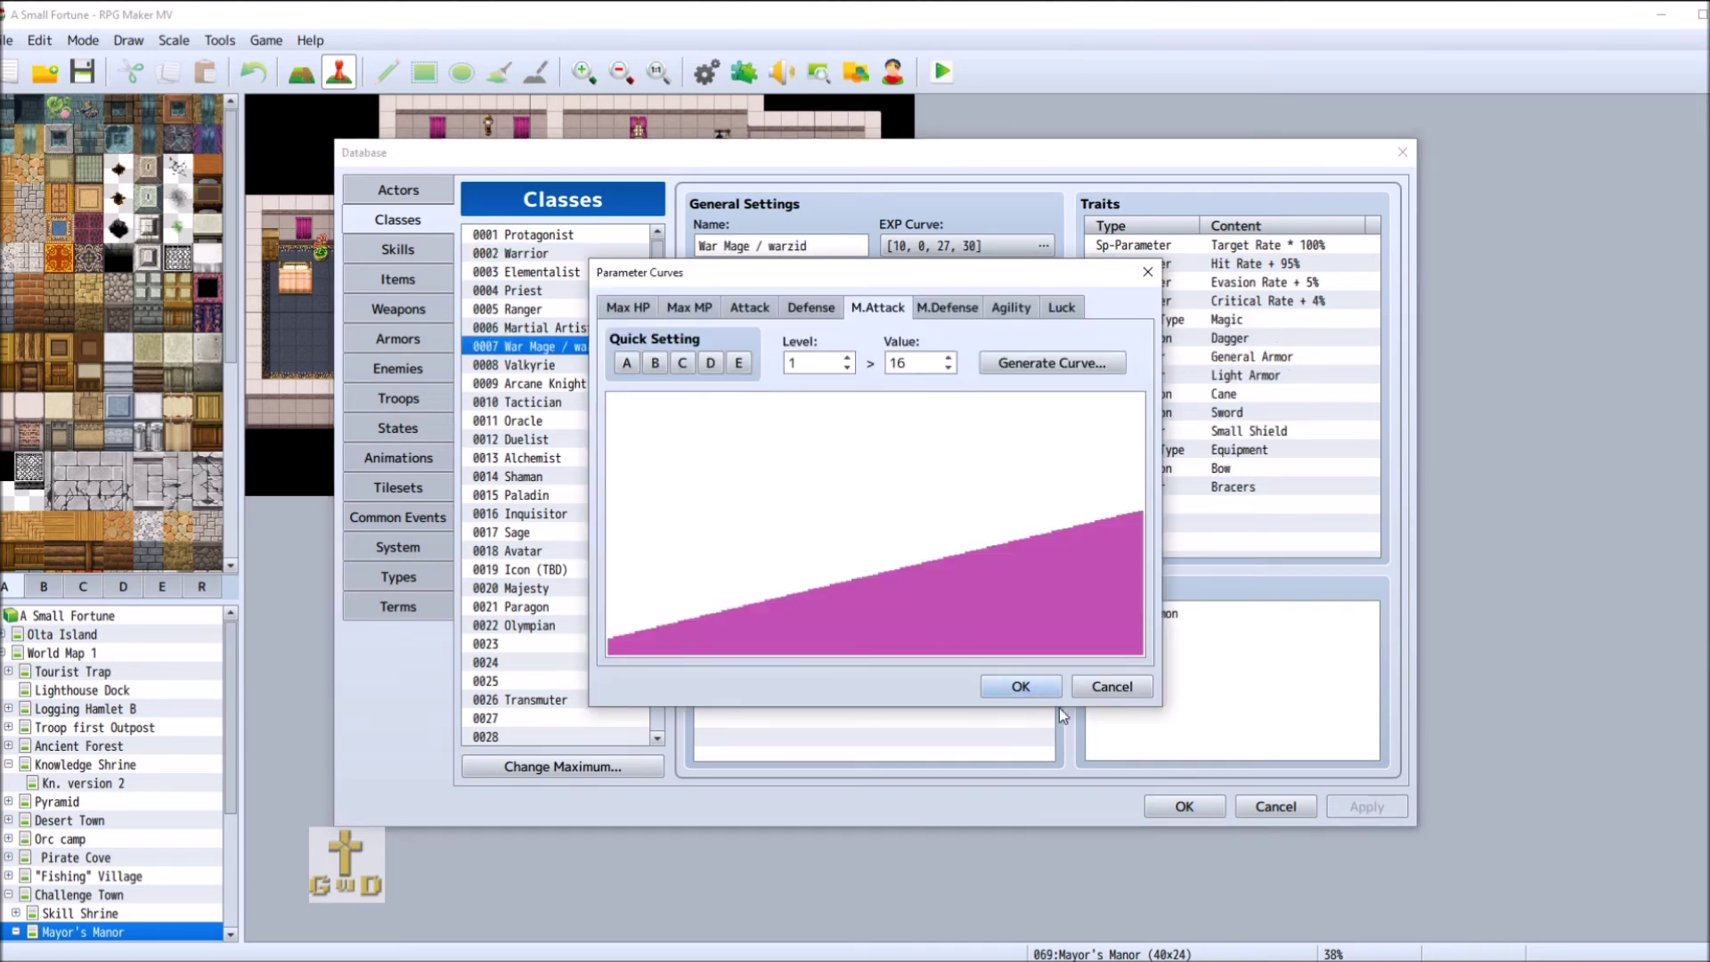
left_click(1083, 683)
- Check the Warrior's M.Attack values at levels 99 and 1 without changing the curve
left_click(559, 255)
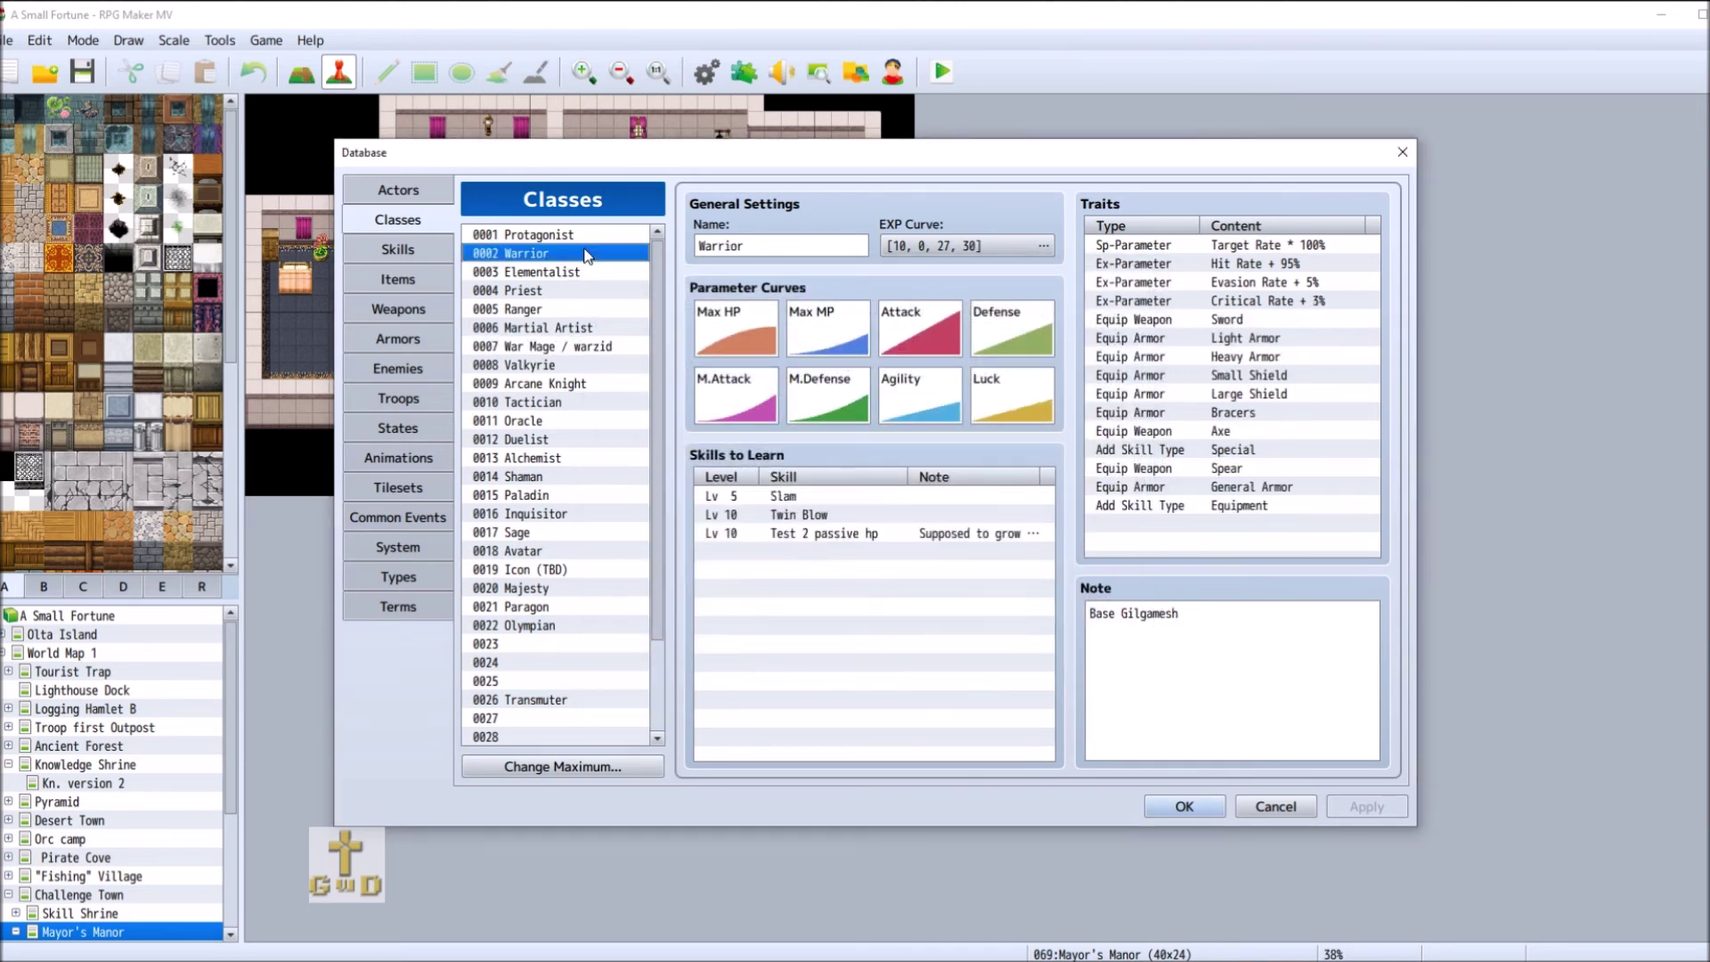
double_click(757, 417)
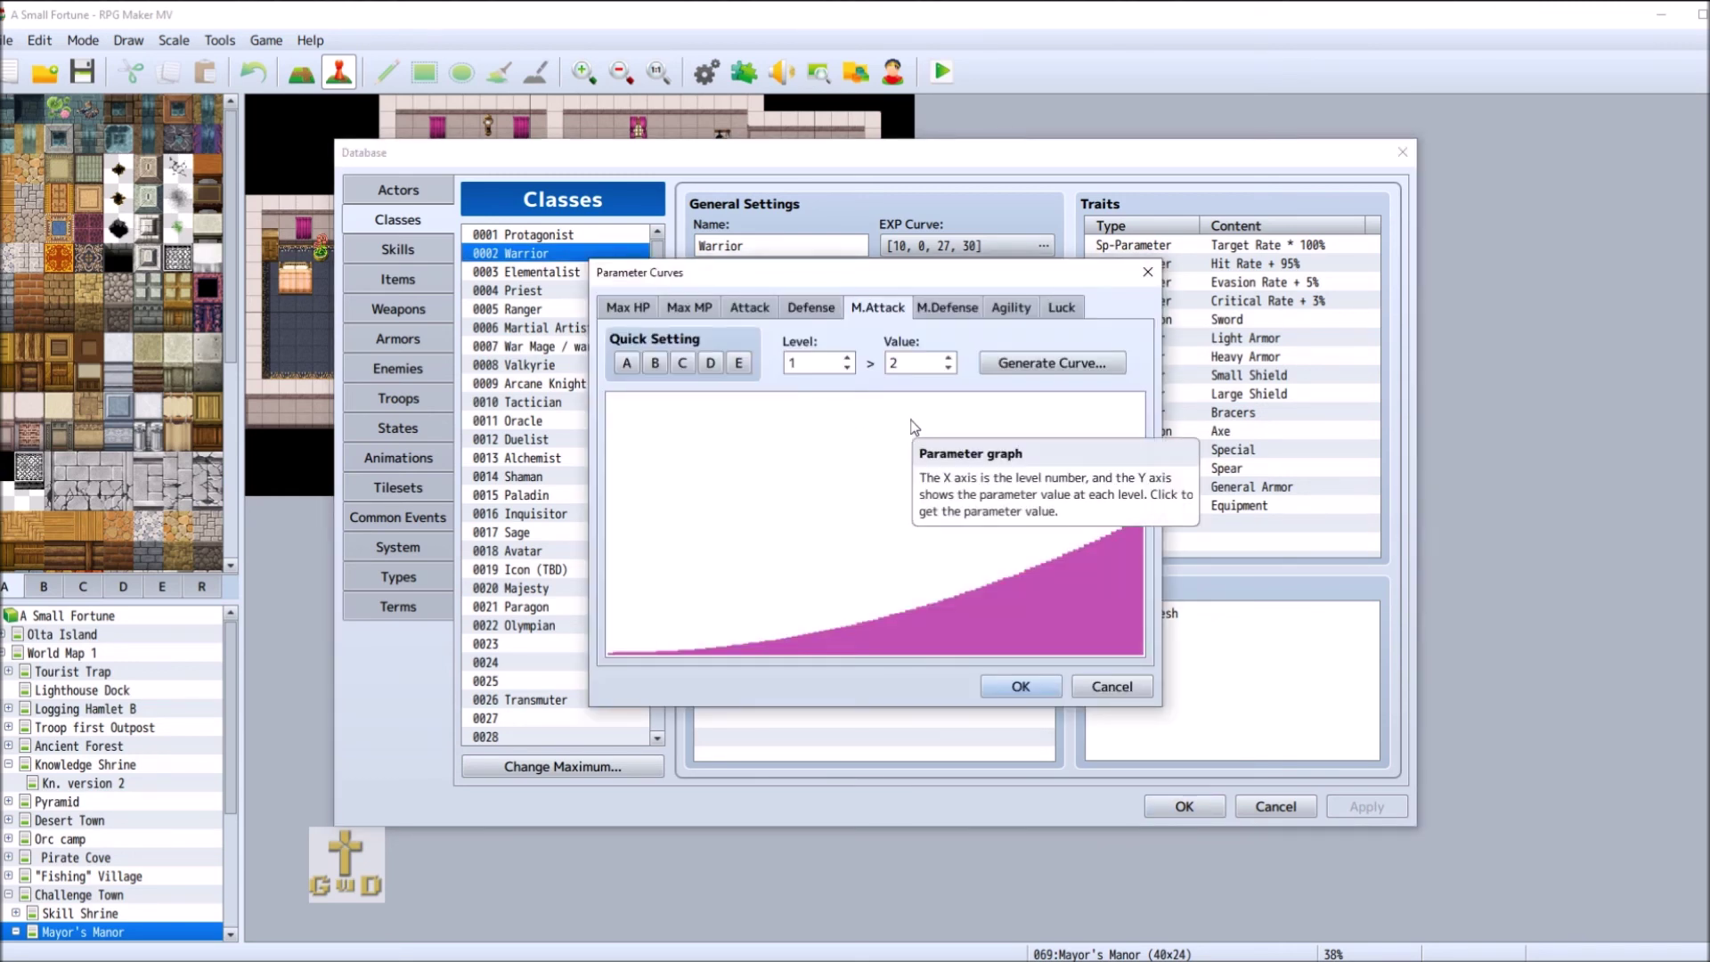
left_click(832, 363)
type("99")
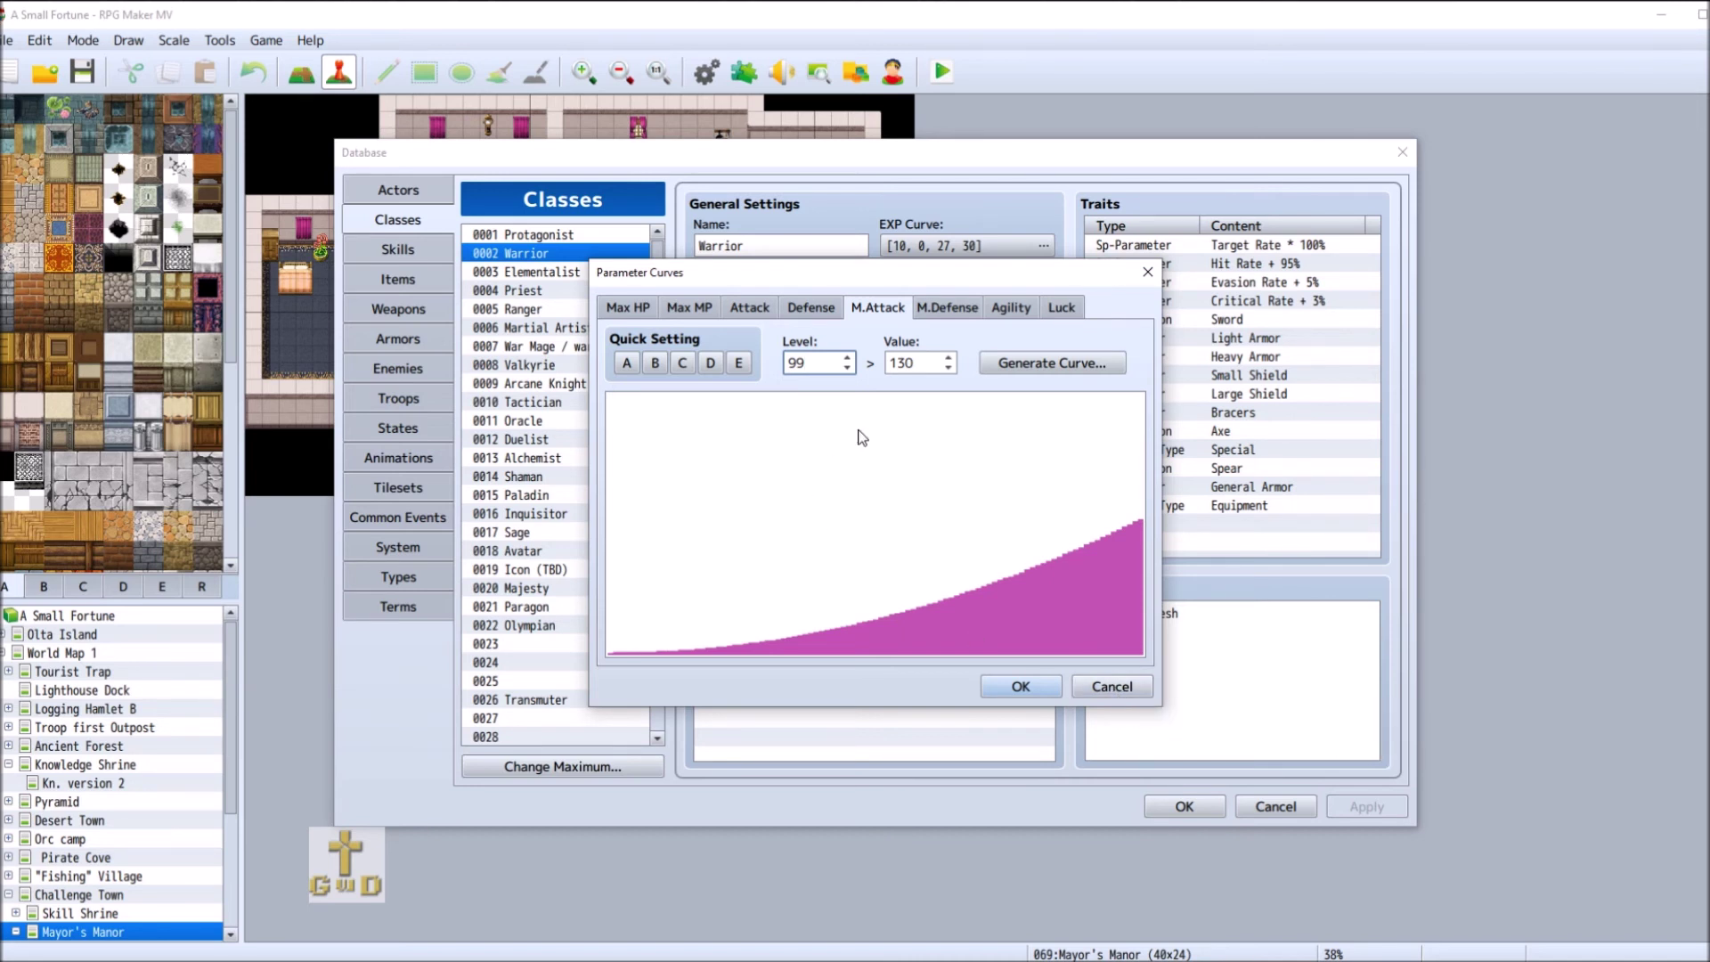
double_click(813, 362)
type("1")
left_click(1112, 686)
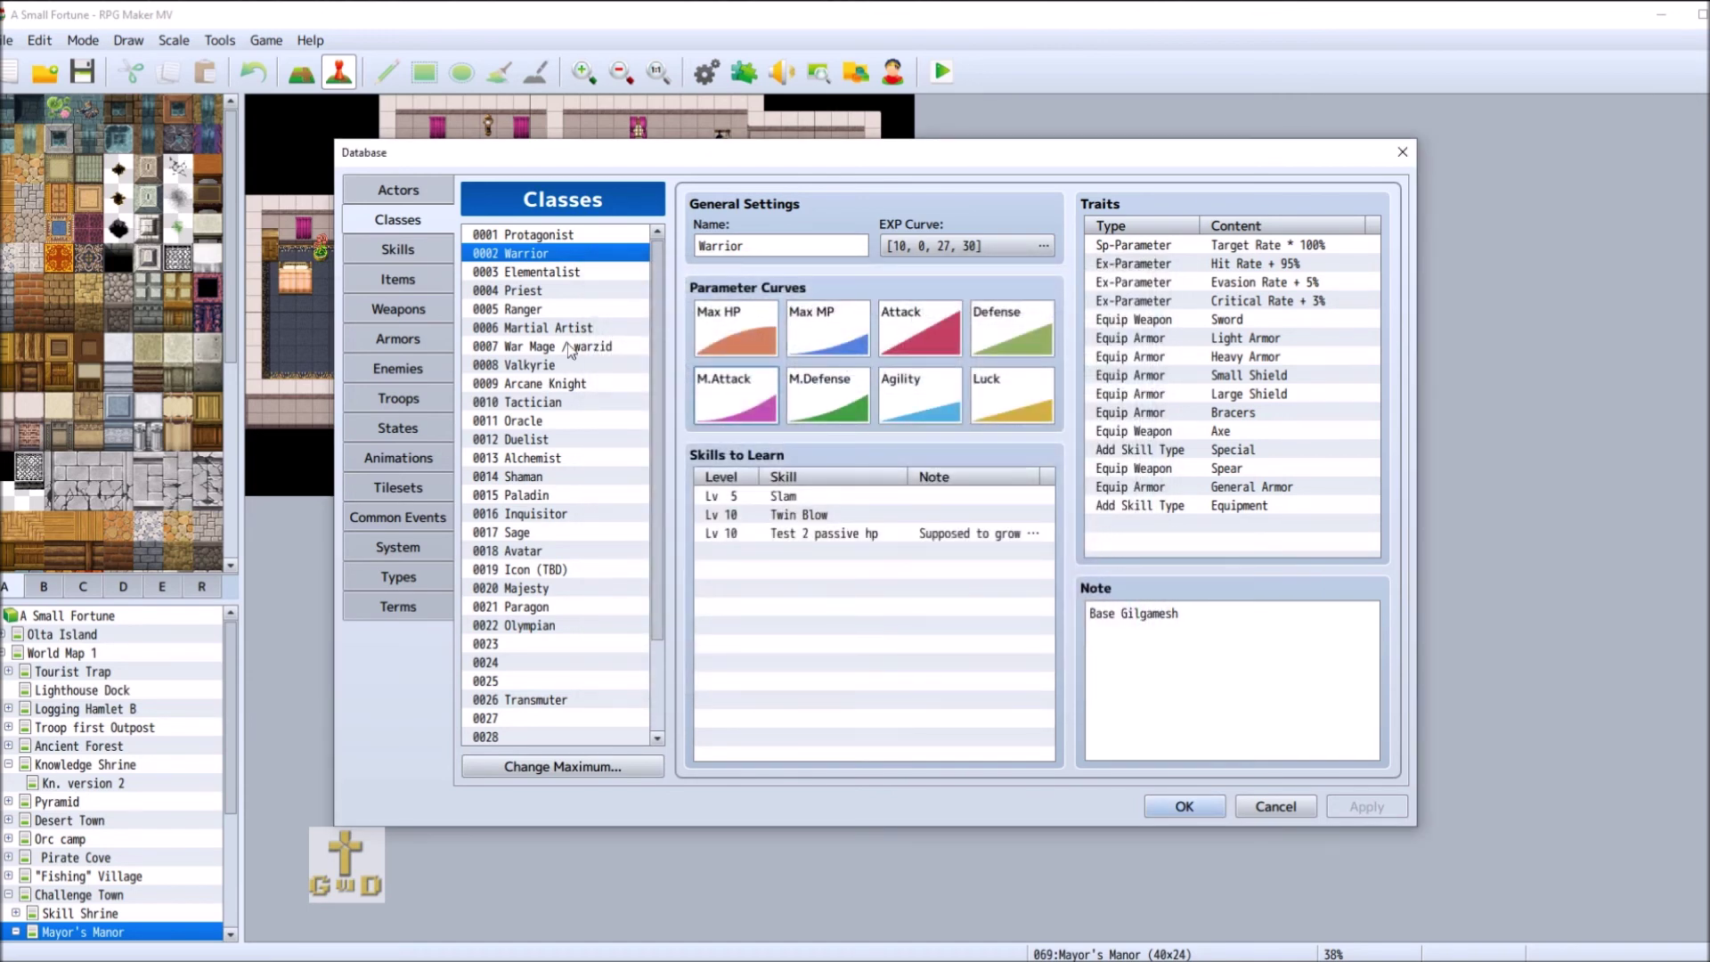
- Check the War Mage's Attack at level 99 and its M.Attack at level 1, leaving both curves unedited
left_click(569, 347)
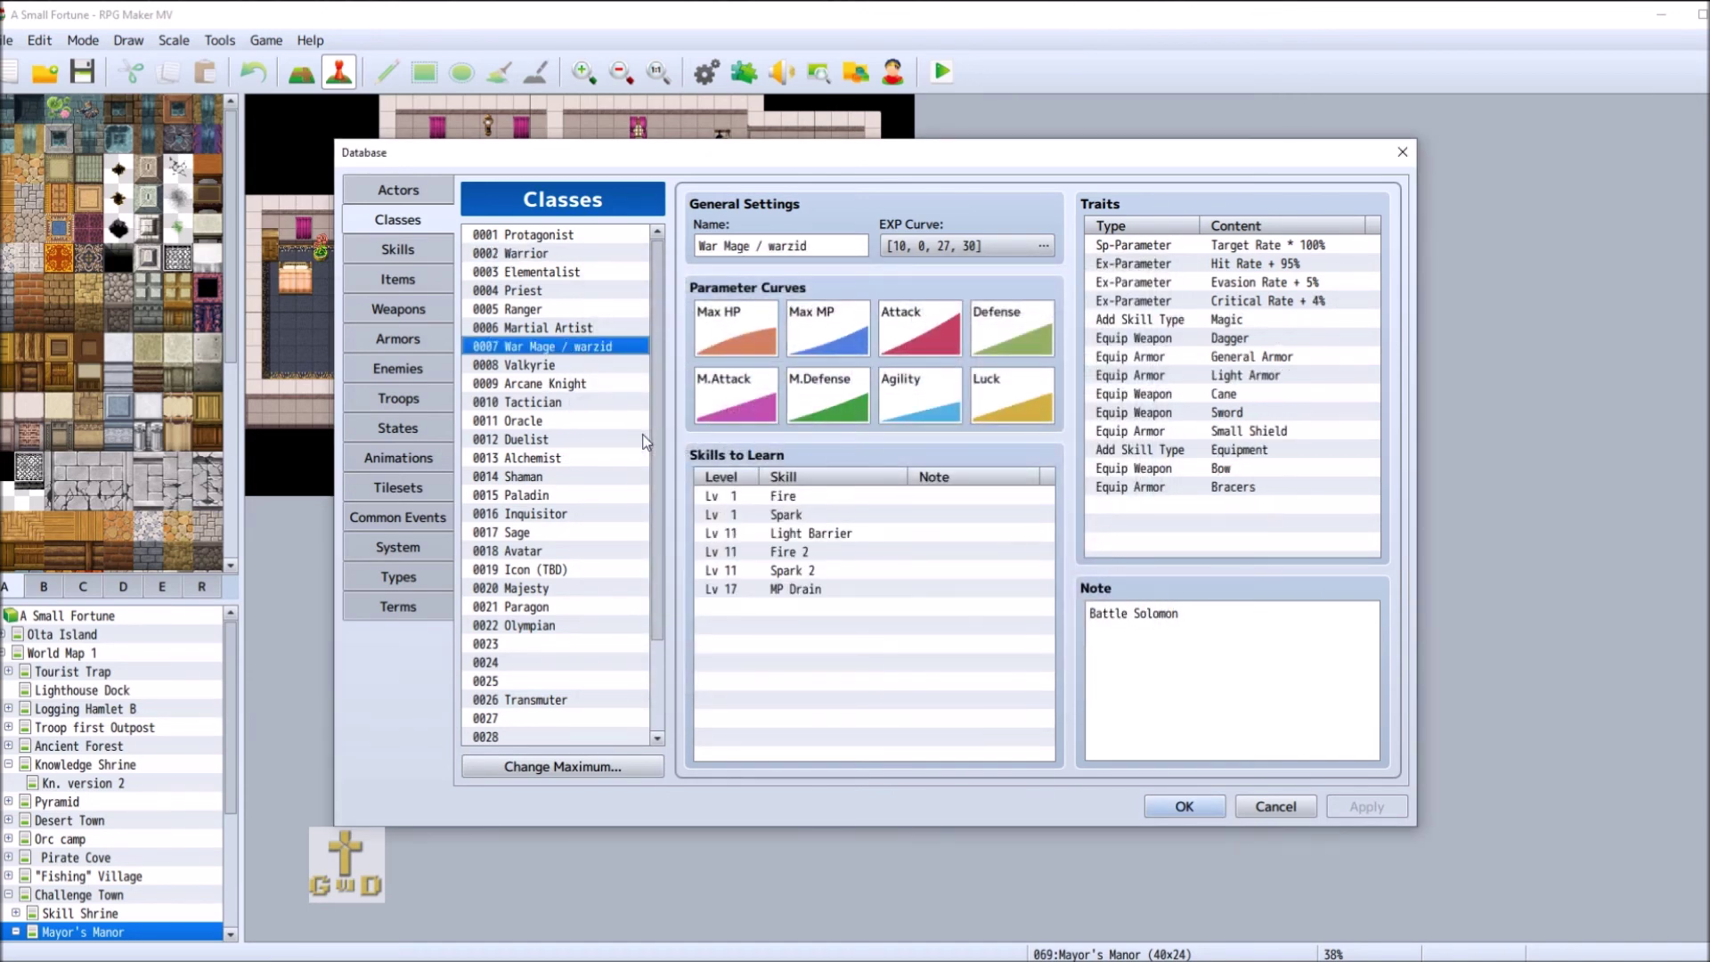
double_click(902, 337)
left_click(821, 362)
double_click(824, 363)
type("99")
left_click(1121, 690)
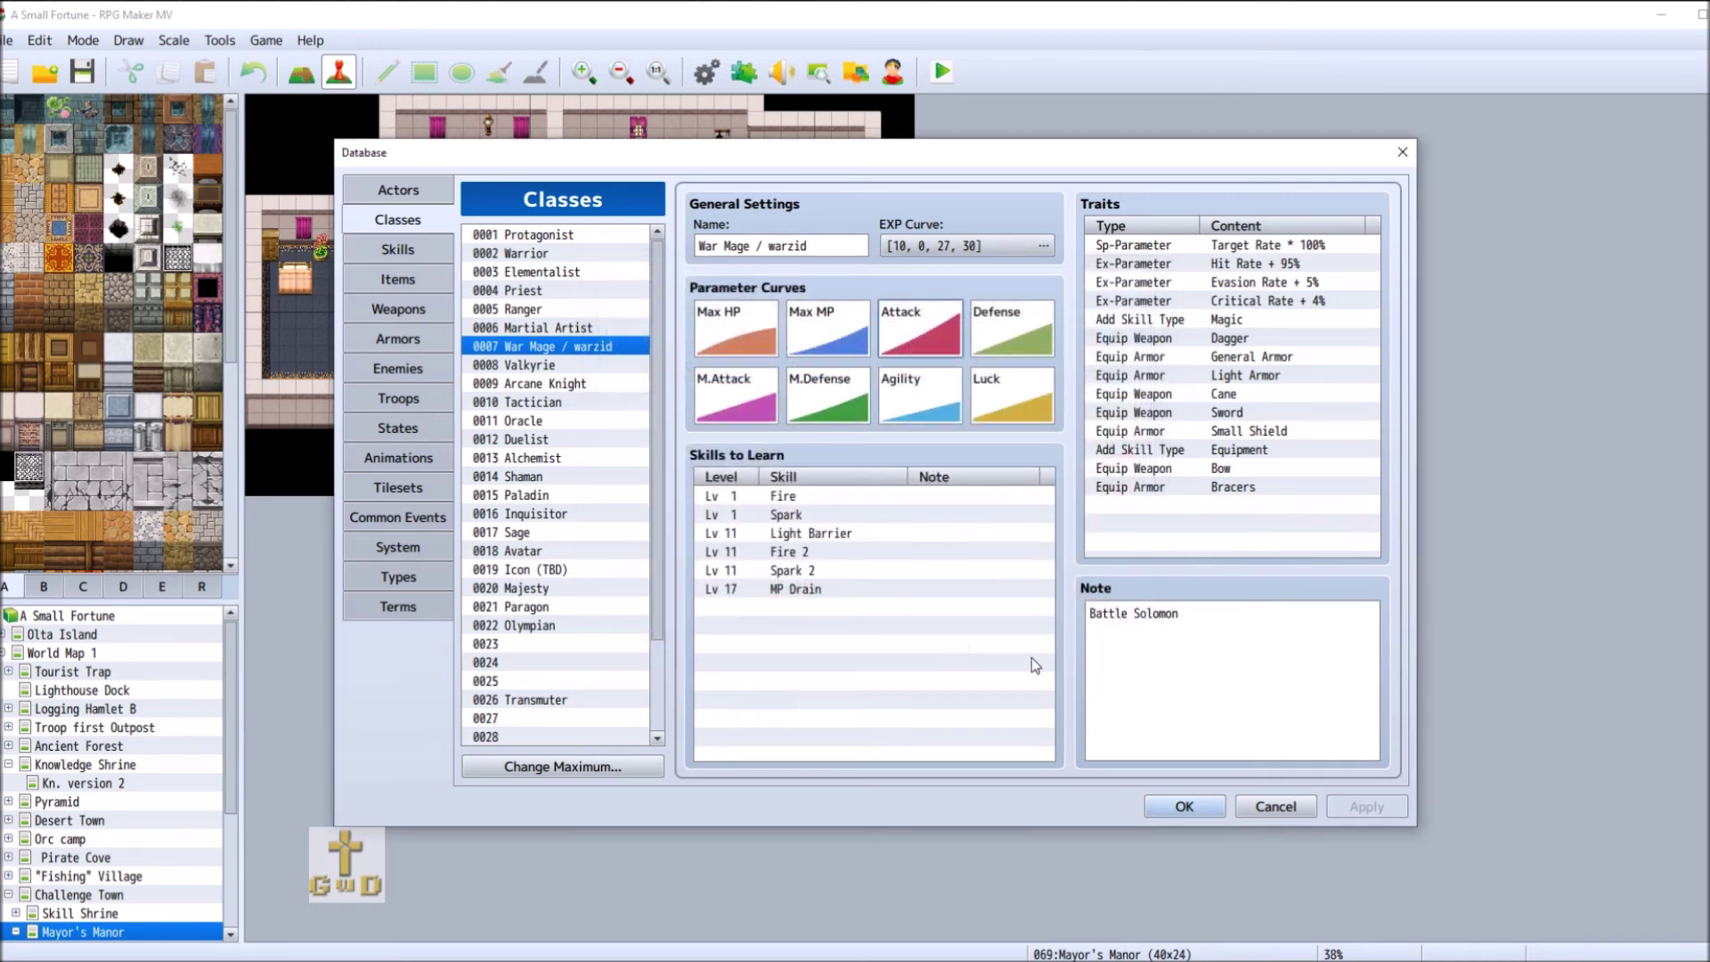
double_click(738, 393)
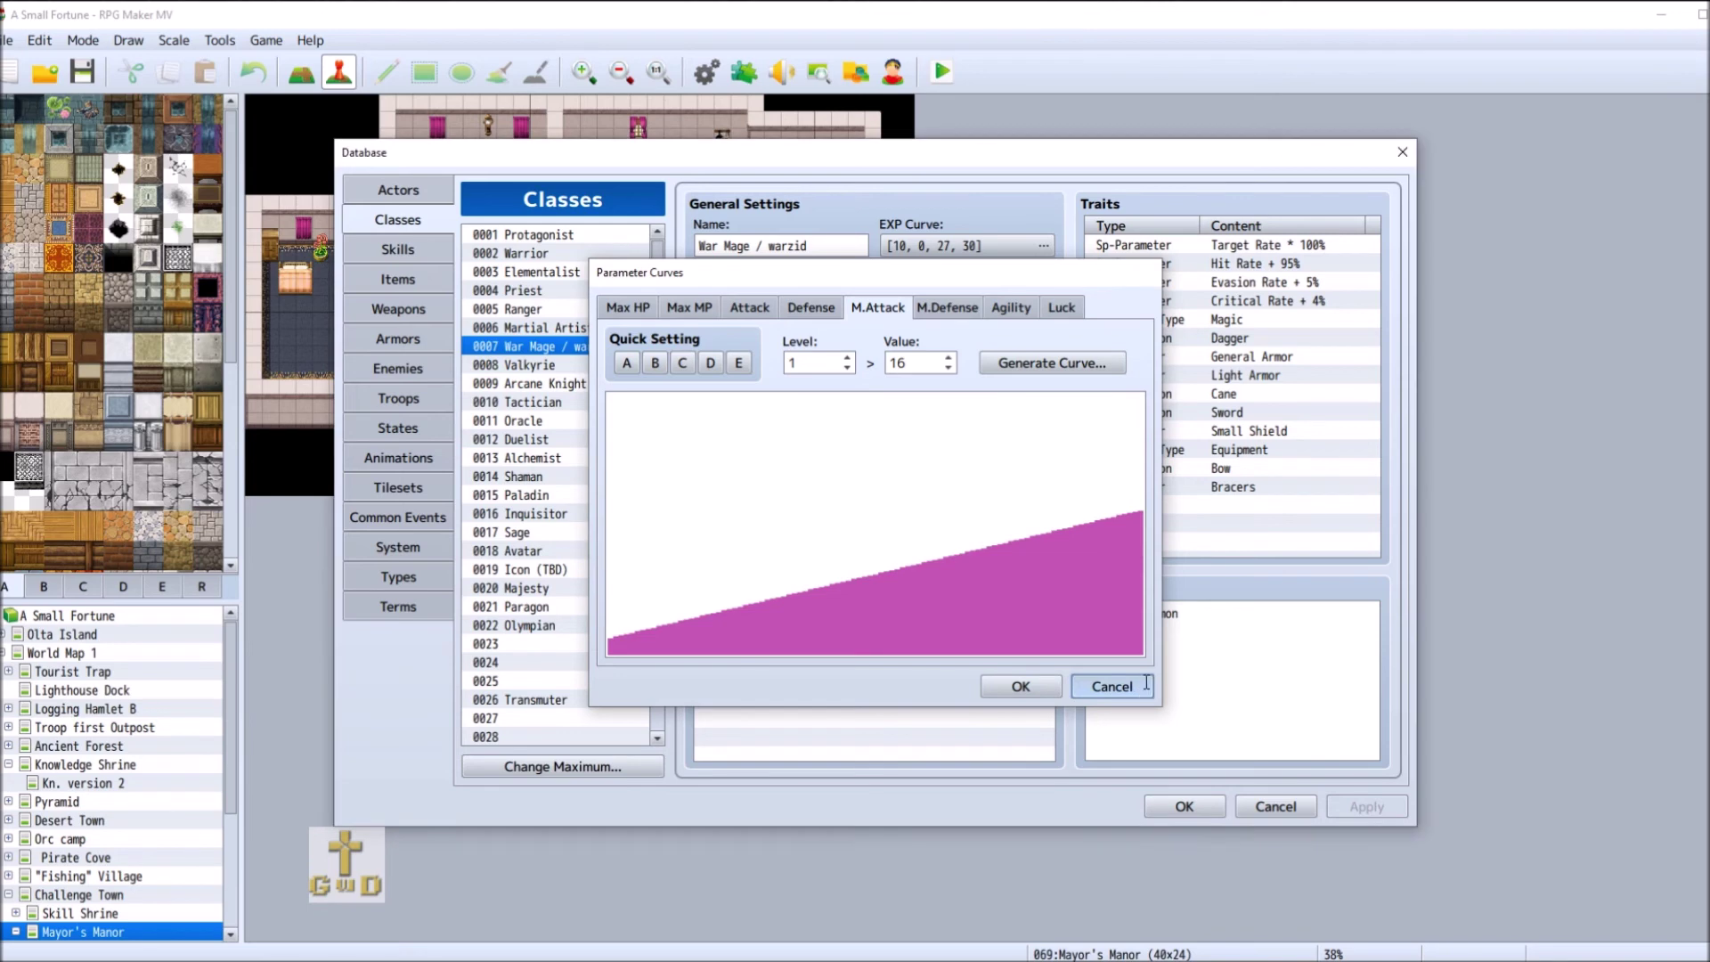
left_click(1111, 686)
- View the Warrior's Attack curve and close it without changes
left_click(591, 254)
double_click(920, 330)
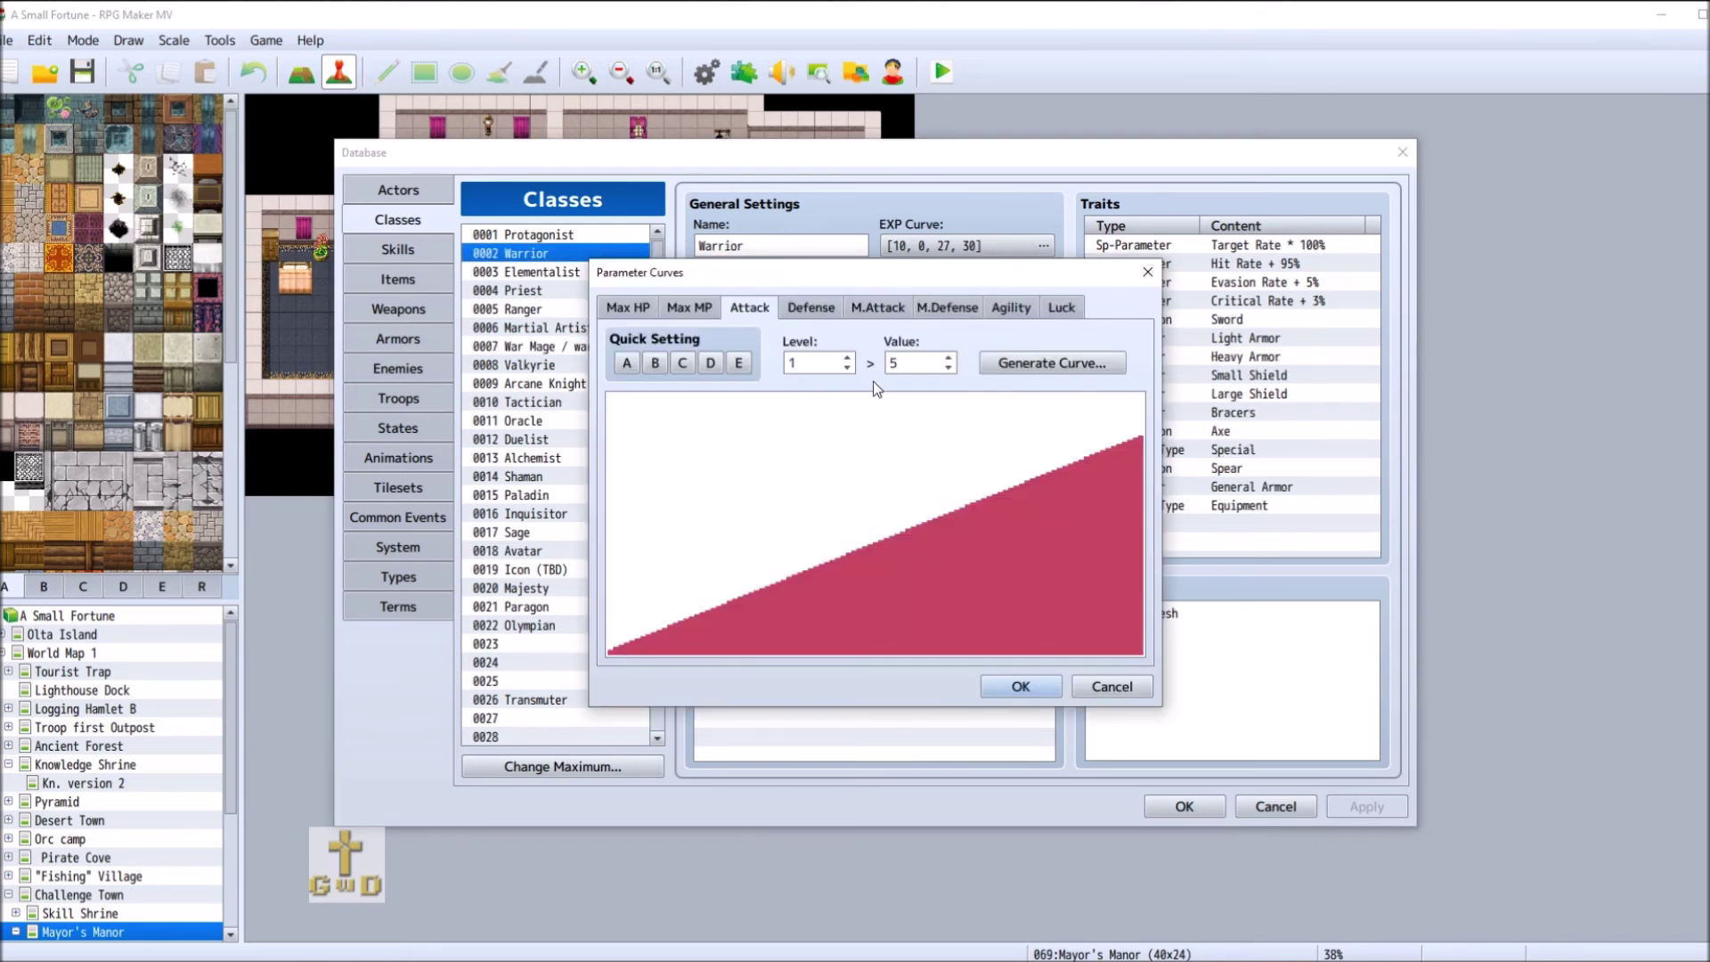
left_click(1121, 690)
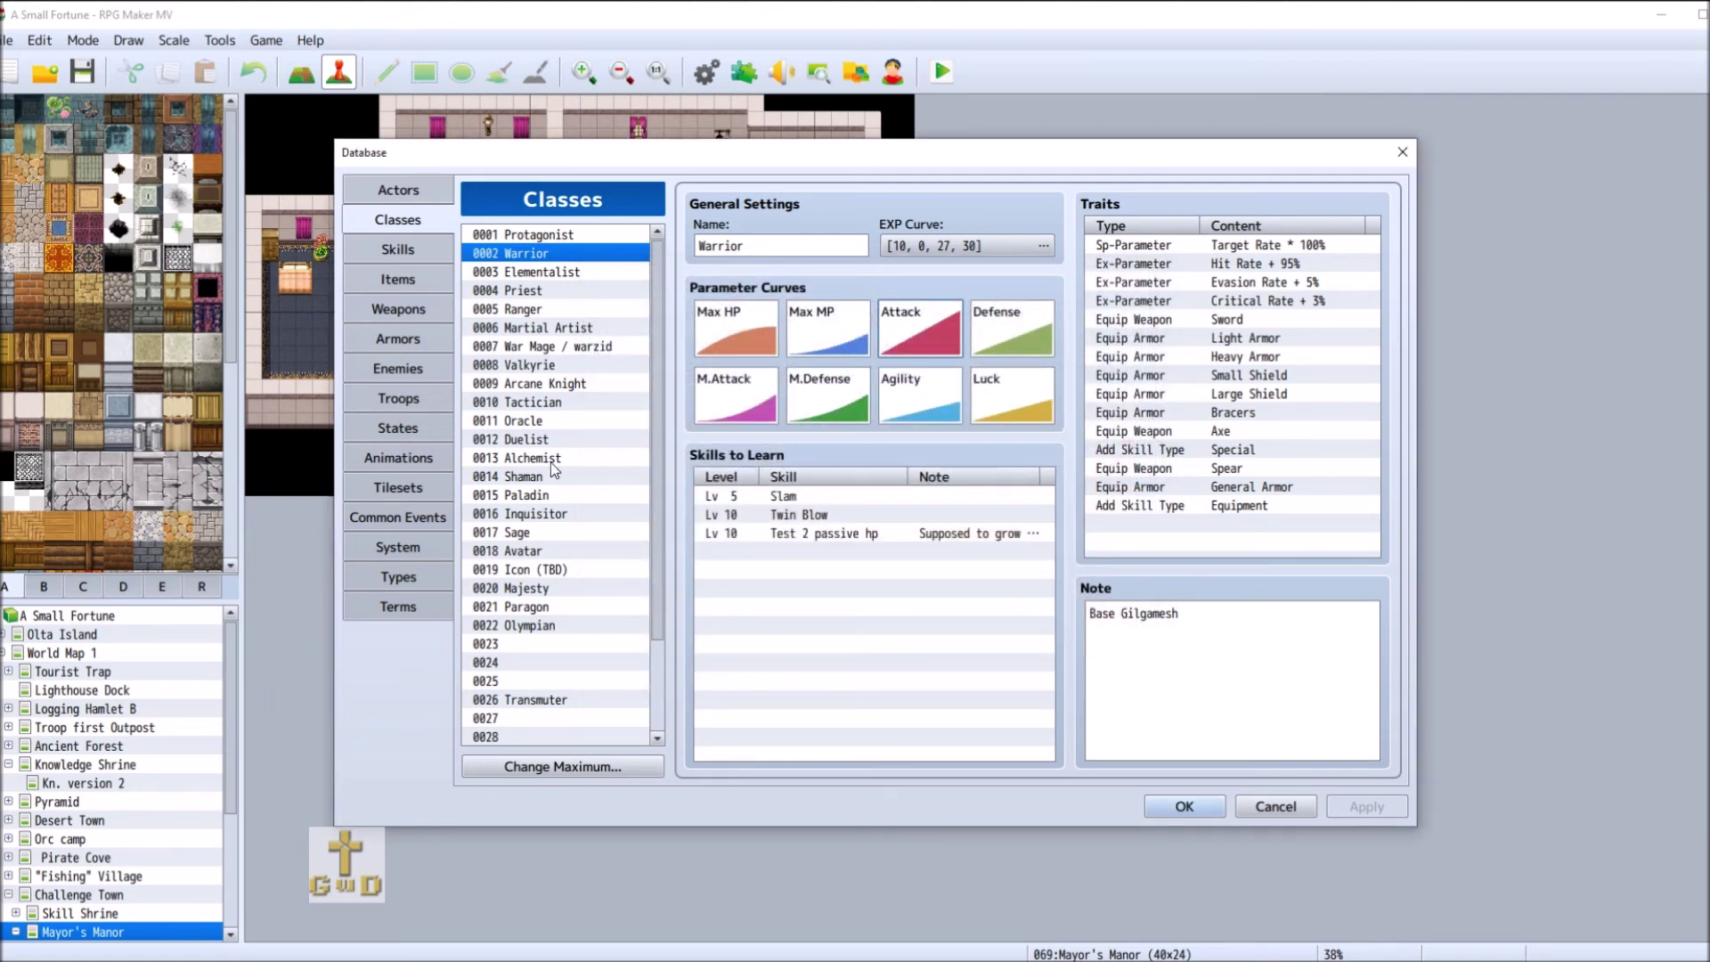
- Check the Elementalist's M.Attack values at levels 1 and 99 without changing the curve
left_click(548, 274)
double_click(734, 393)
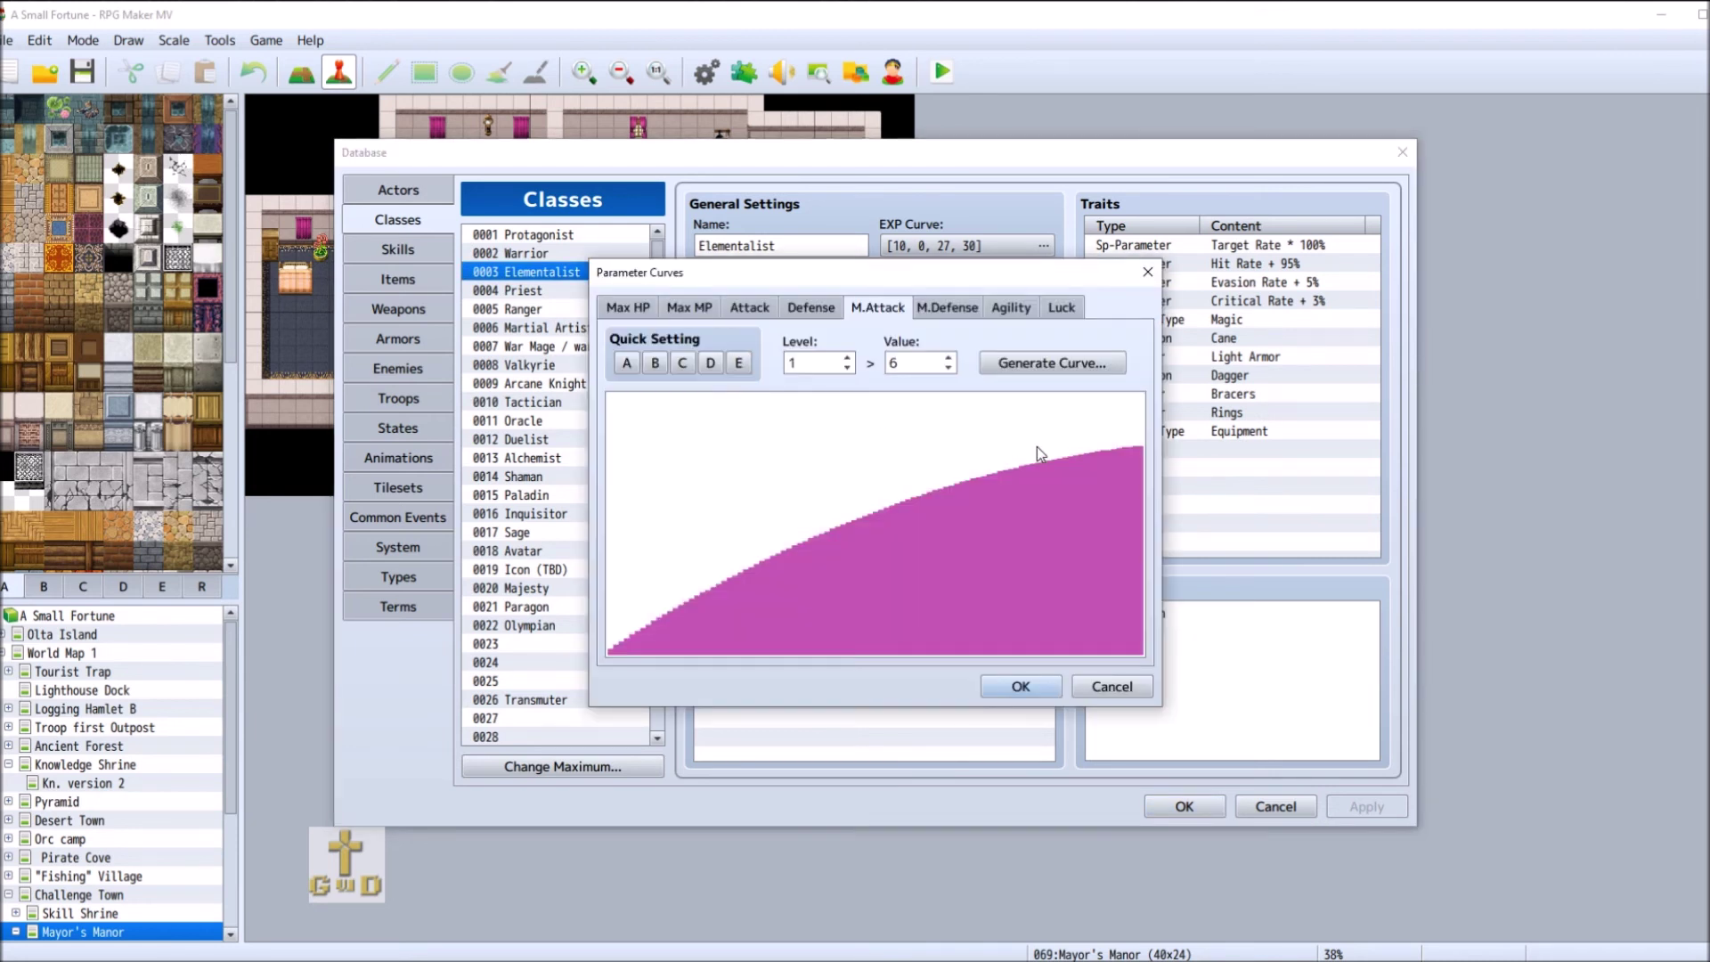
left_click(816, 357)
type("99")
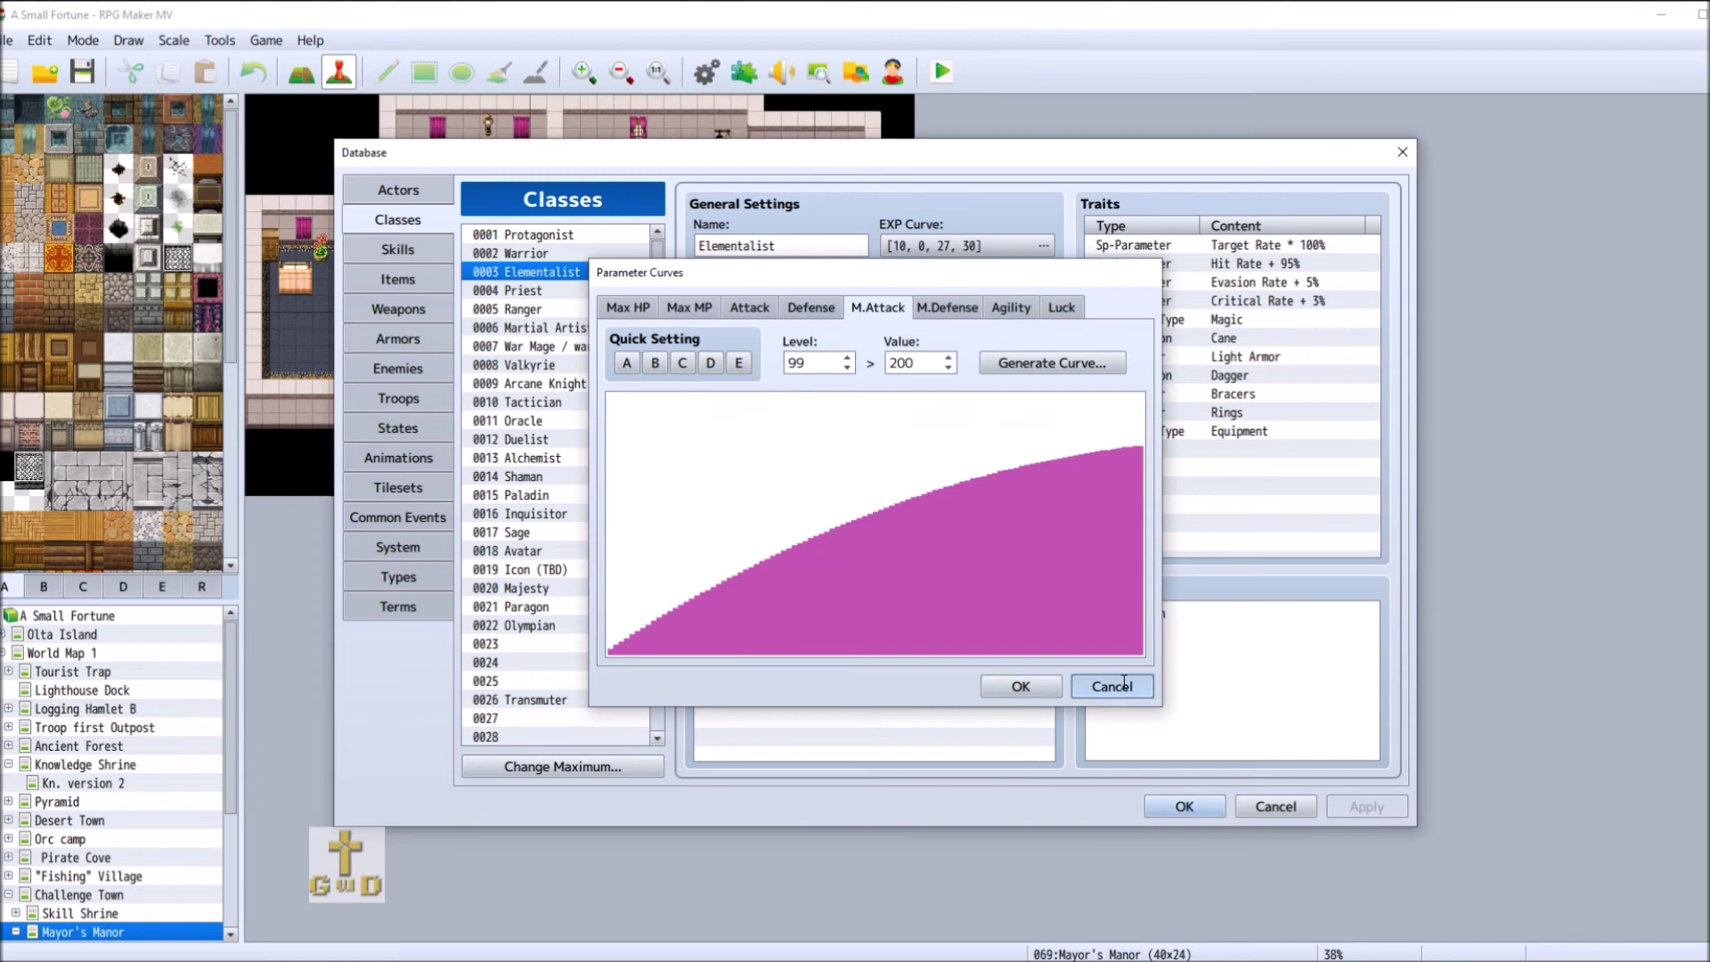
left_click(1121, 688)
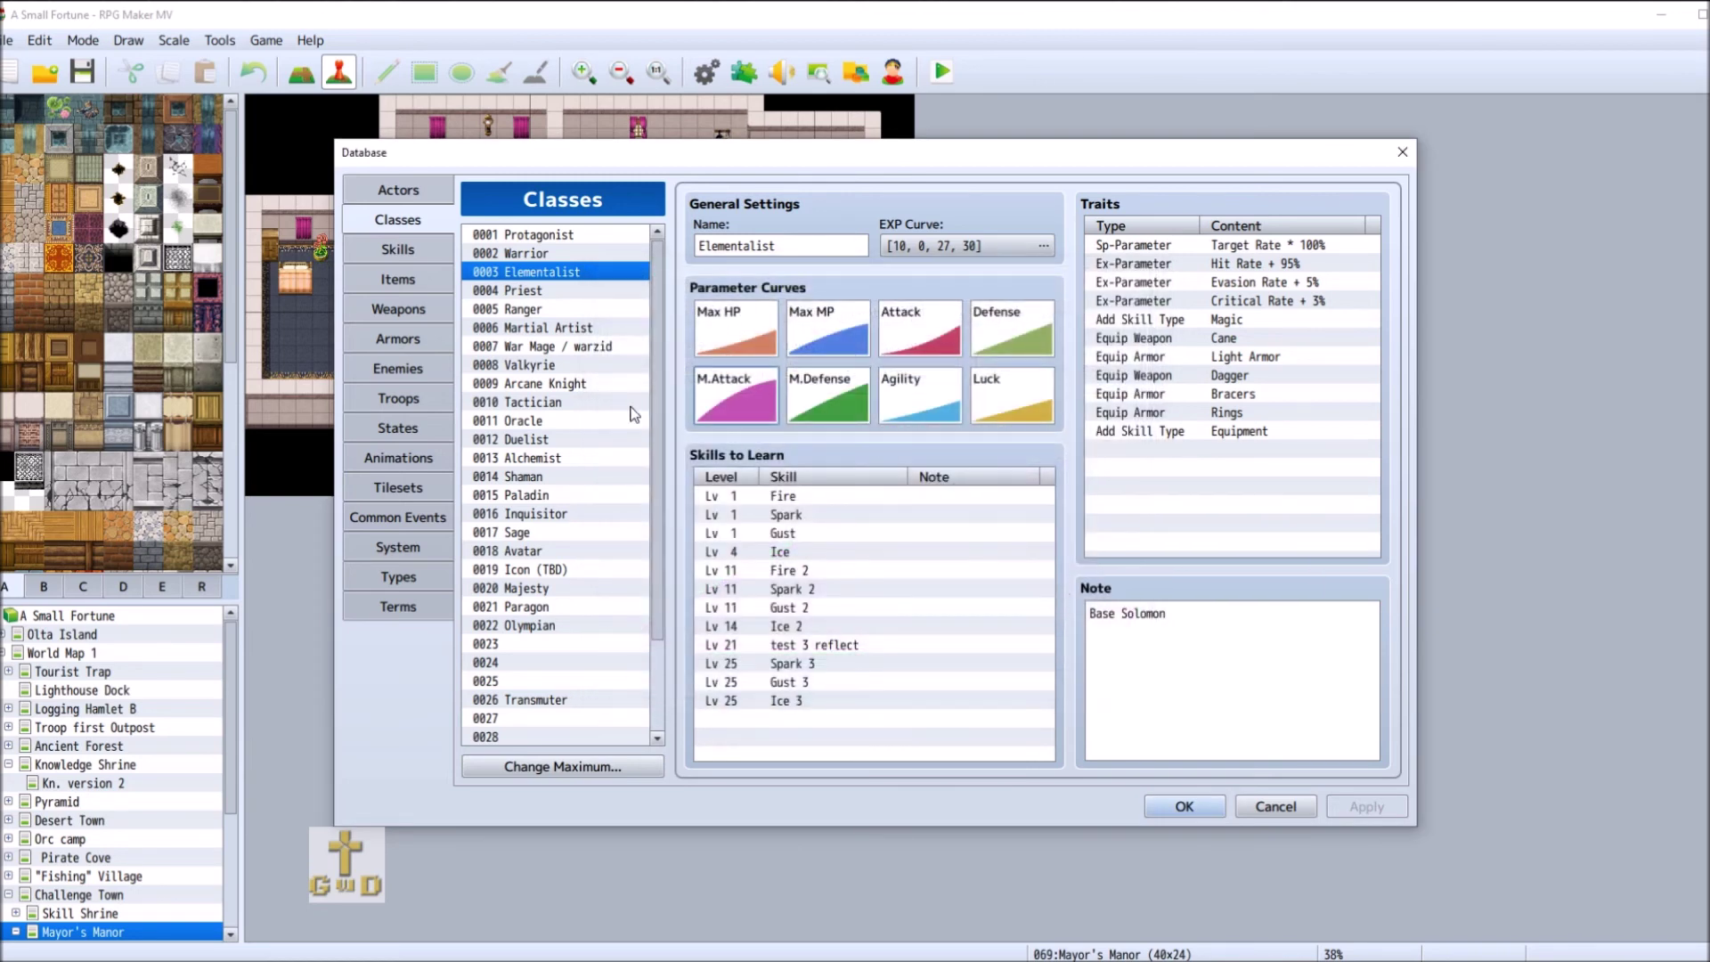
- Set the War Mage's M.Attack to 6 at level 1 and 165 at level 99
left_click(595, 344)
double_click(746, 418)
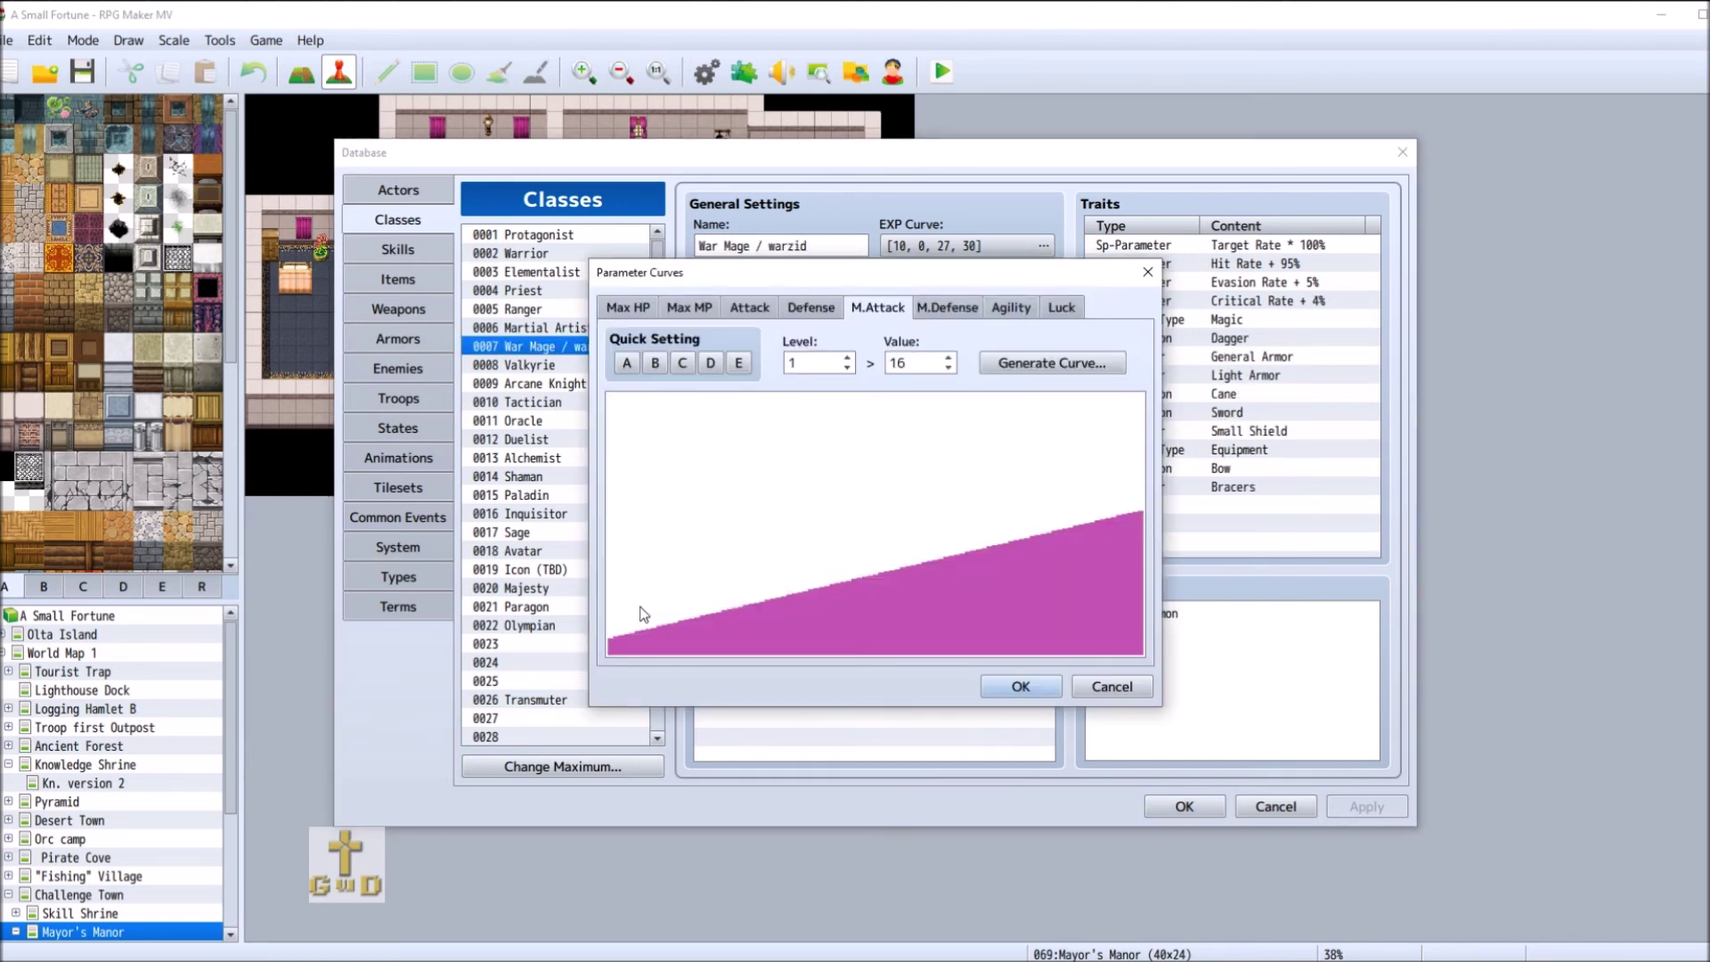
left_click(917, 364)
type("6")
left_click(843, 369)
type("99")
double_click(916, 363)
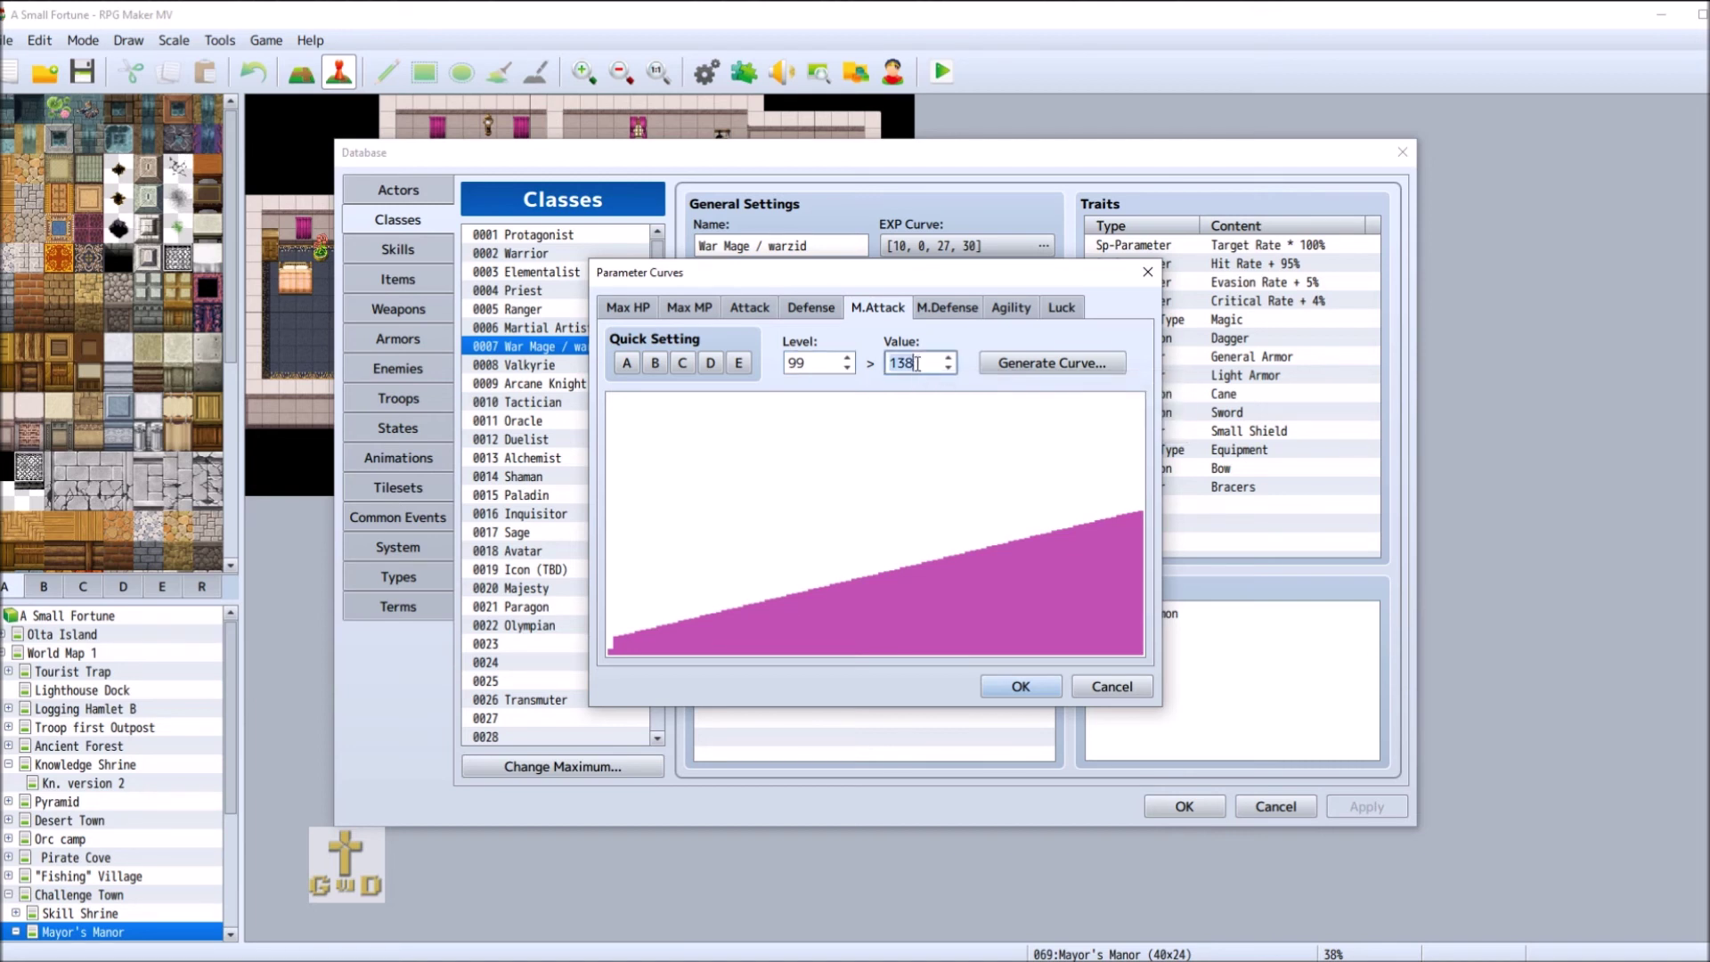
type("165")
- Generate the War Mage's M.Attack curve between its endpoints with growth set between fast and normal
left_click(1062, 365)
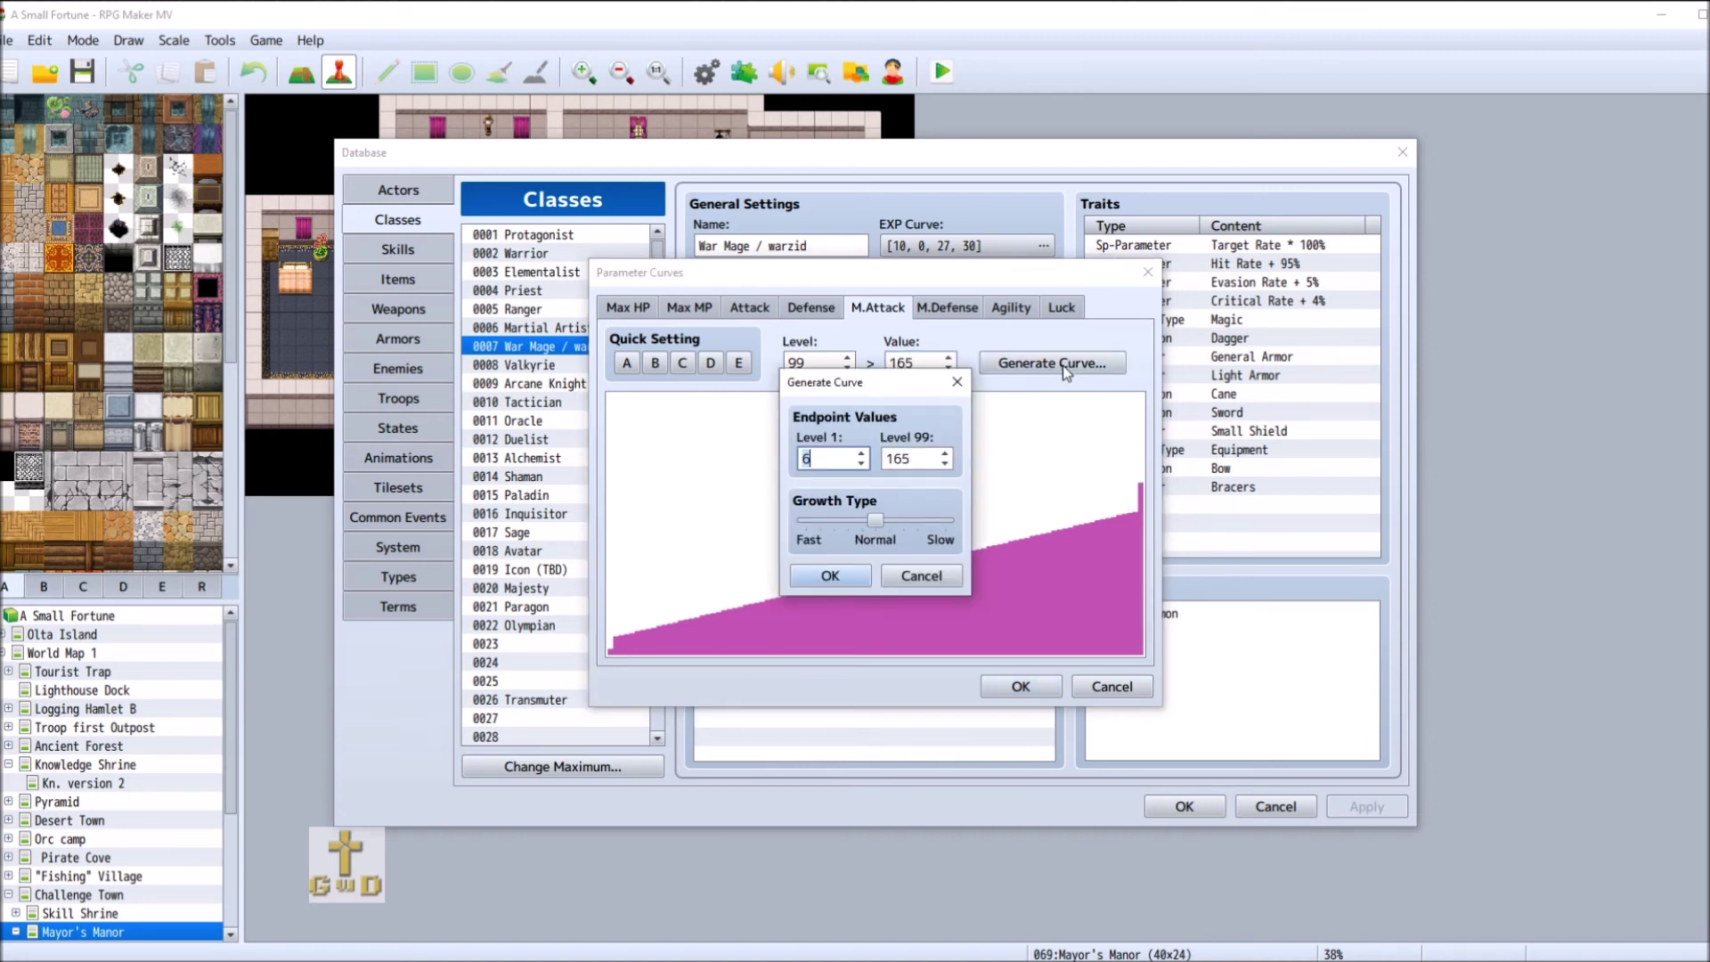
left_click_drag(875, 522, 853, 526)
left_click_drag(845, 532, 838, 534)
left_click(848, 576)
- Inspect the War Mage's early-level M.Attack values up to level 11 and accept the curve
left_click(647, 638)
left_click(847, 358)
left_click(847, 359)
left_click(847, 358)
left_click(847, 358)
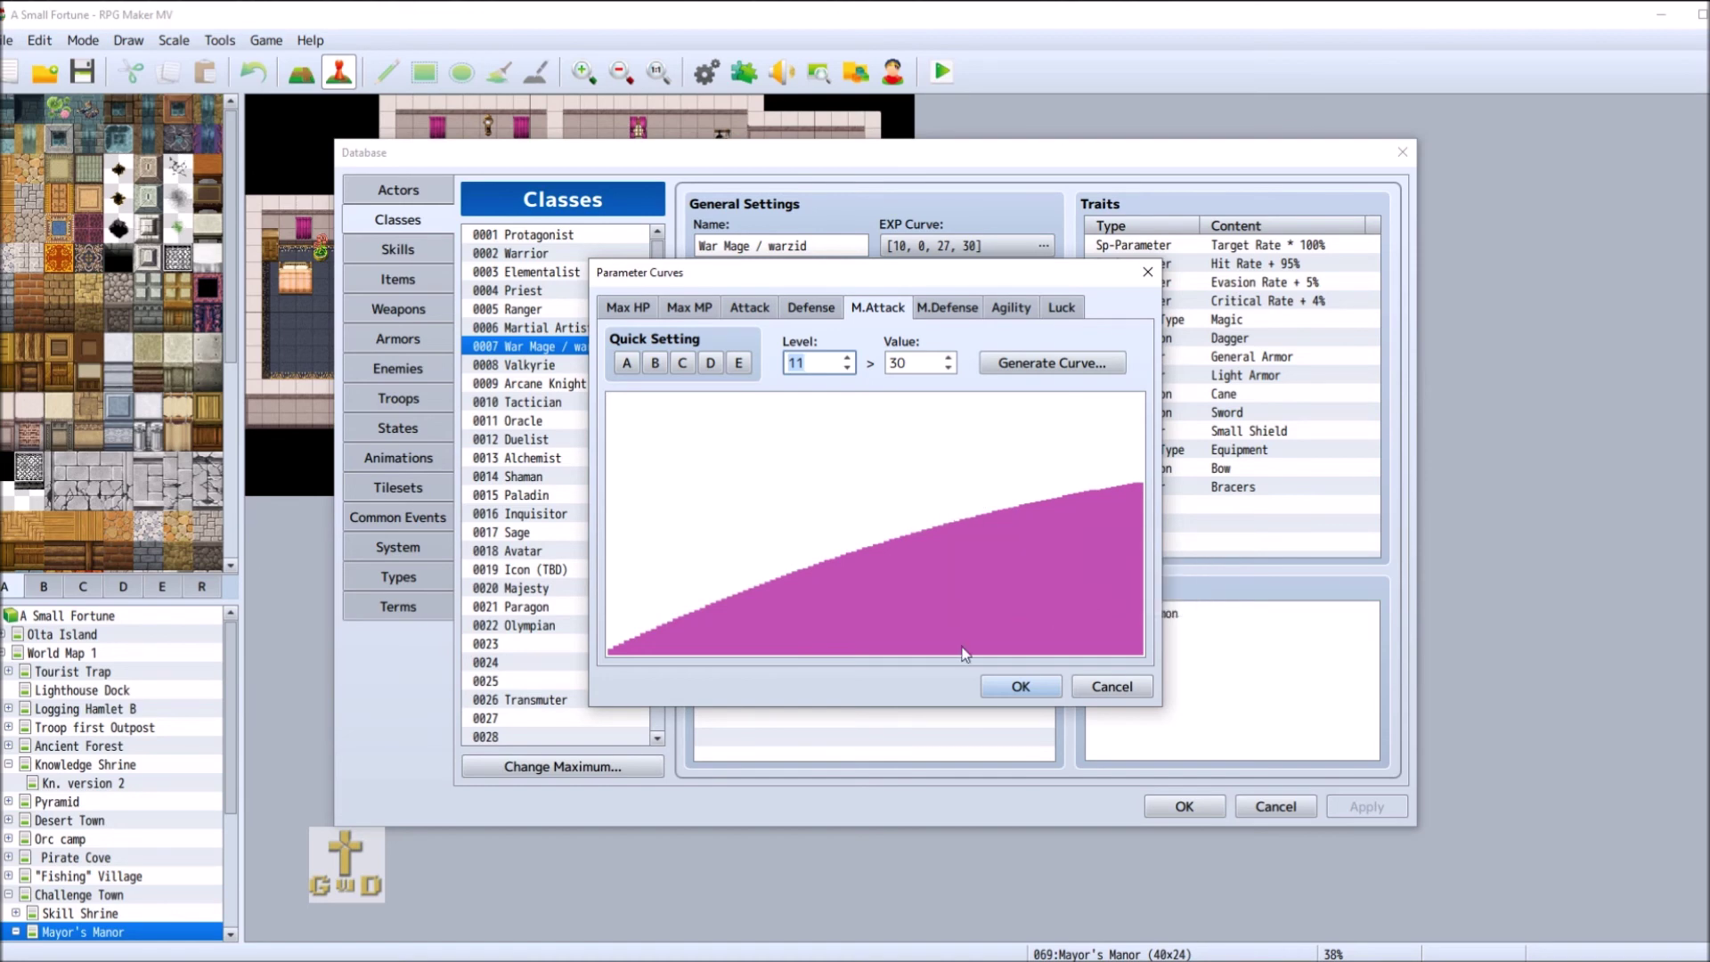
left_click(1000, 688)
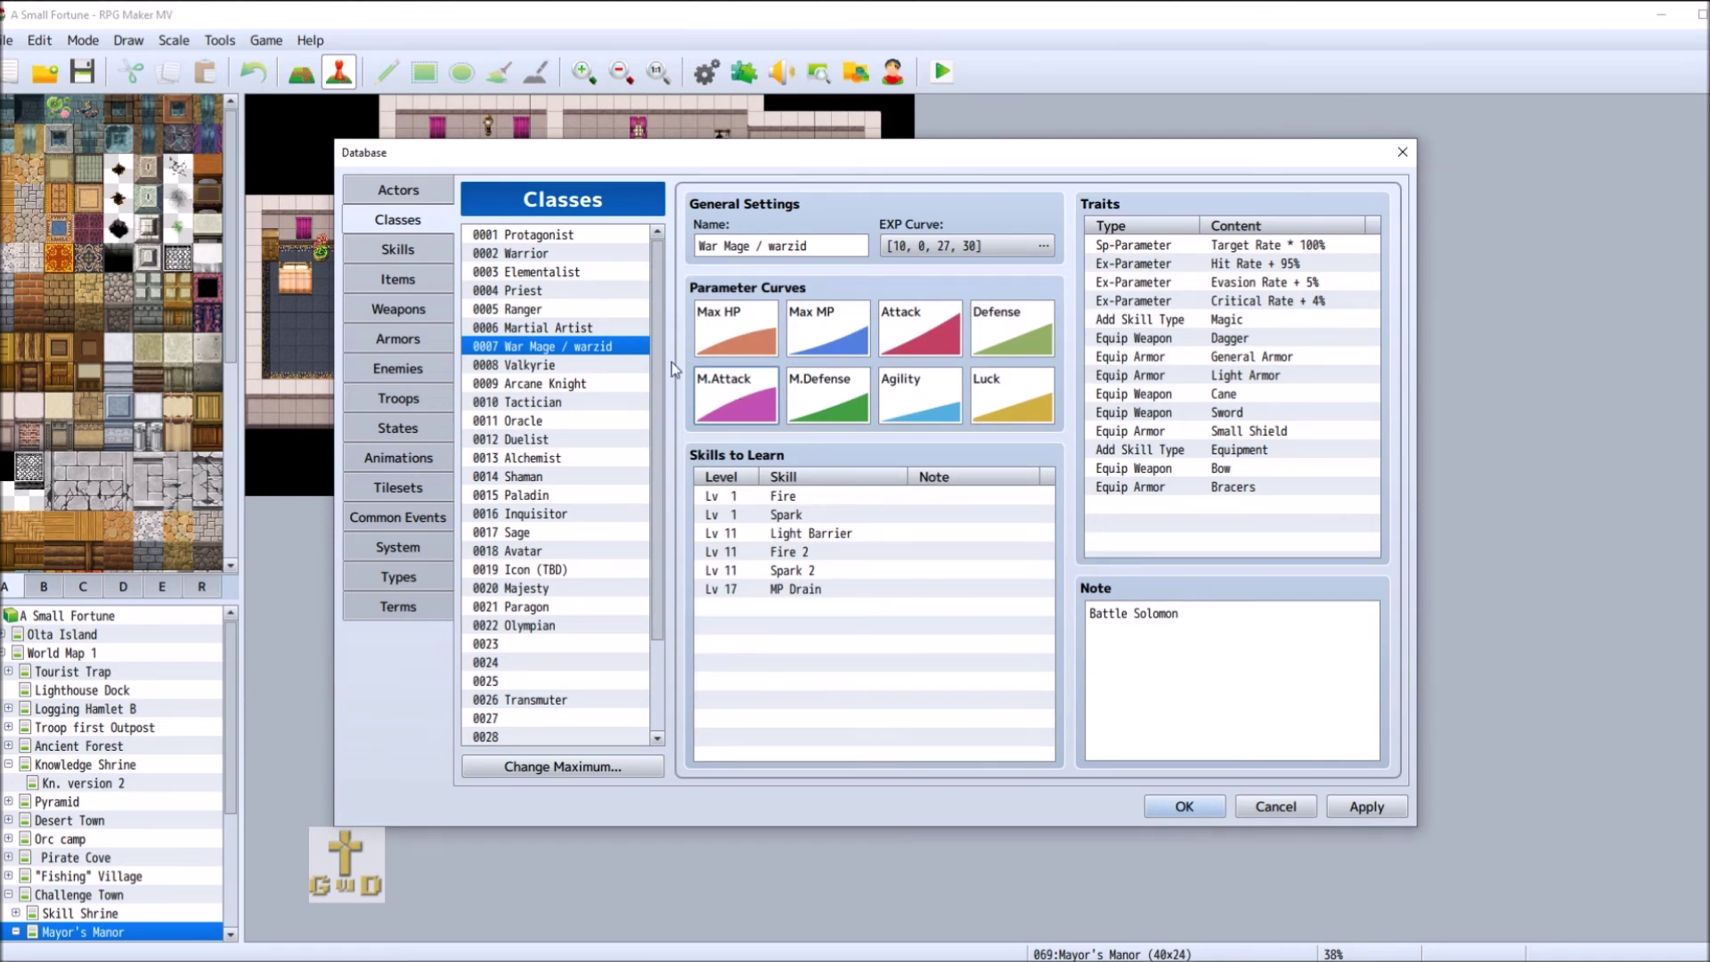
- Set the Martial Artist's M.Attack to 2 at level 1 and 140 at level 99
left_click(637, 367)
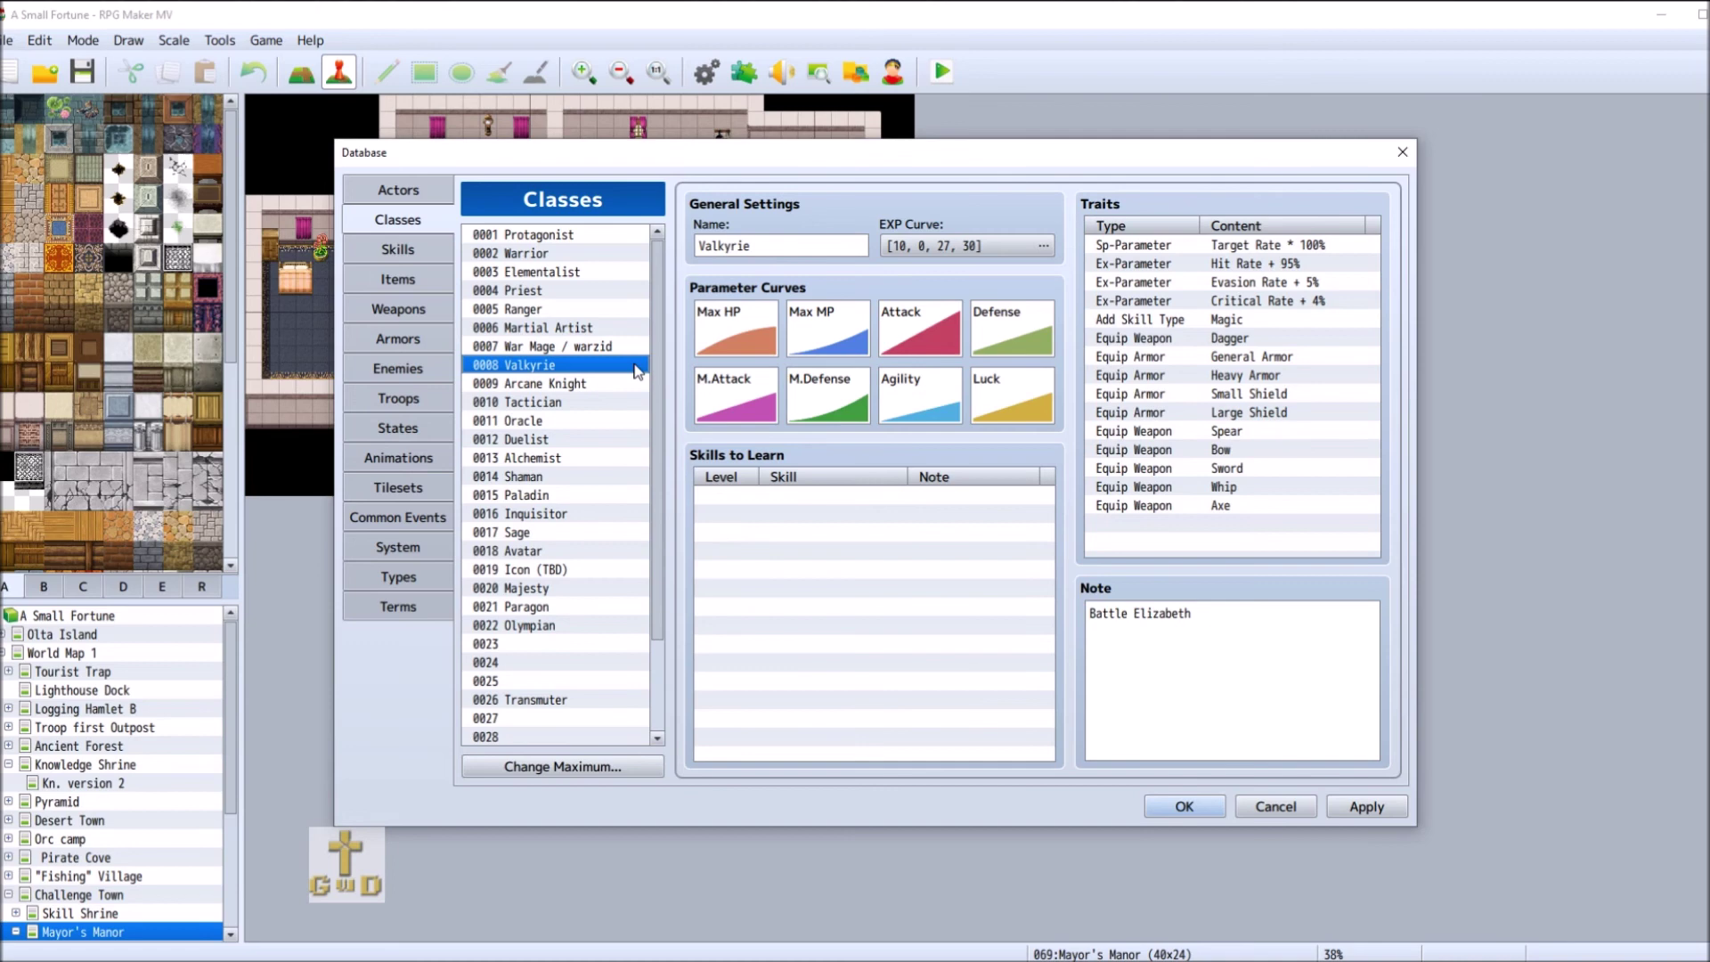
left_click(575, 256)
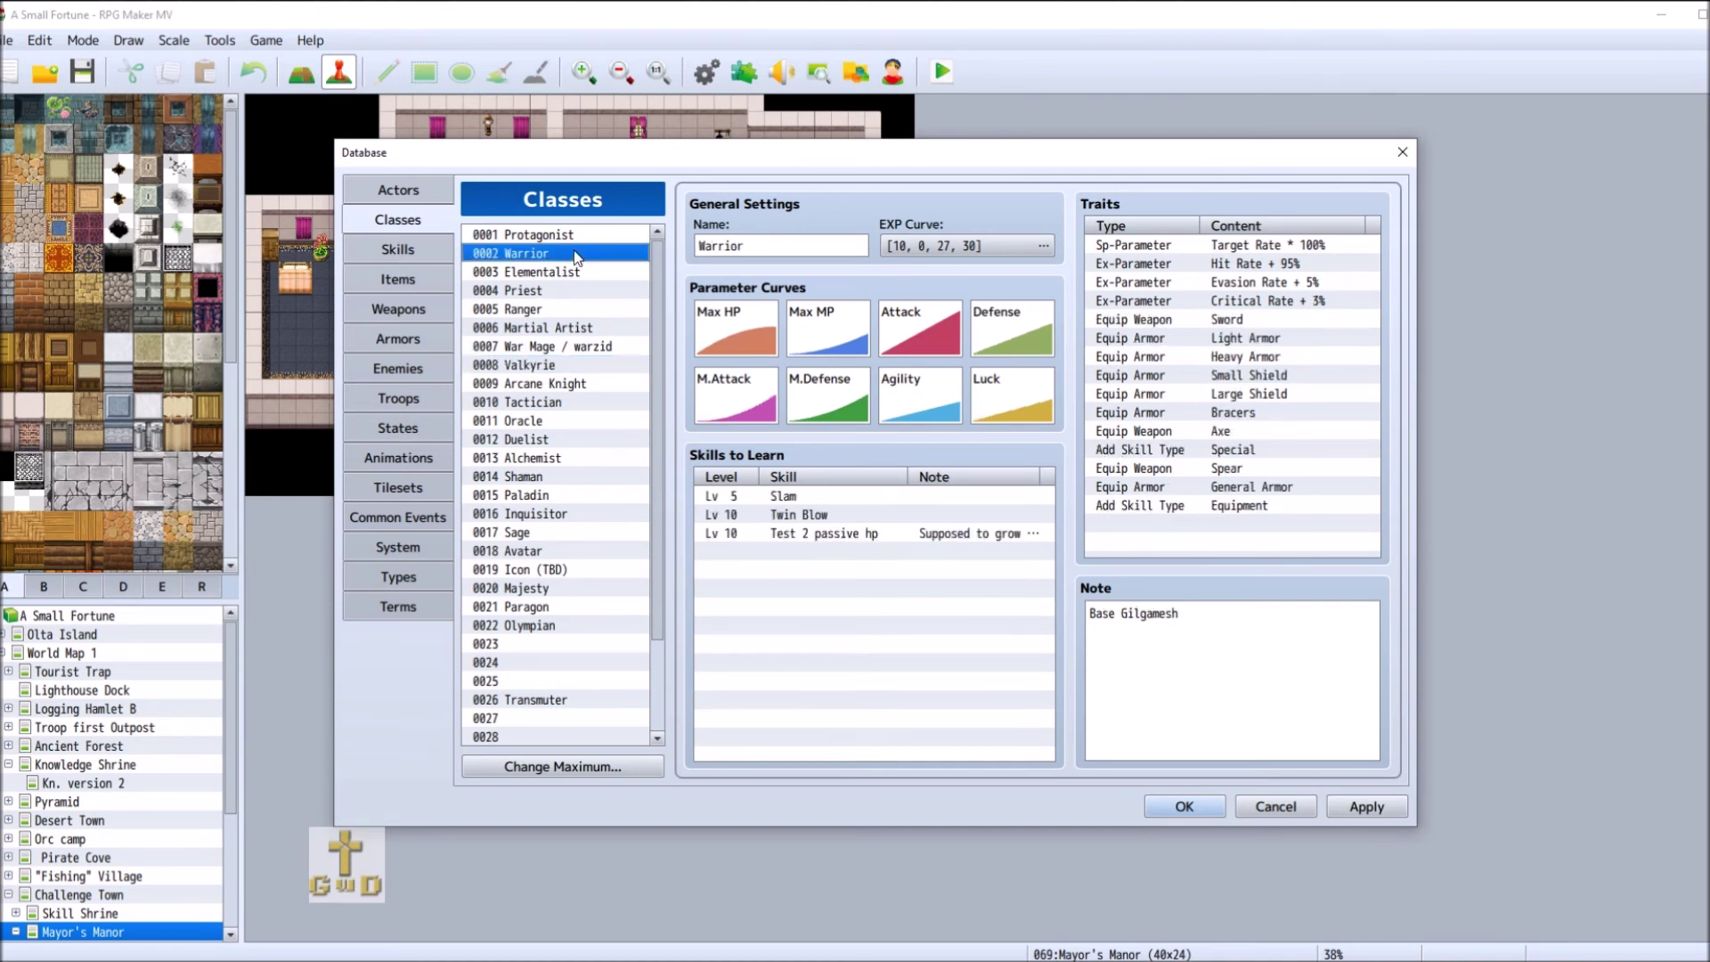
left_click(609, 329)
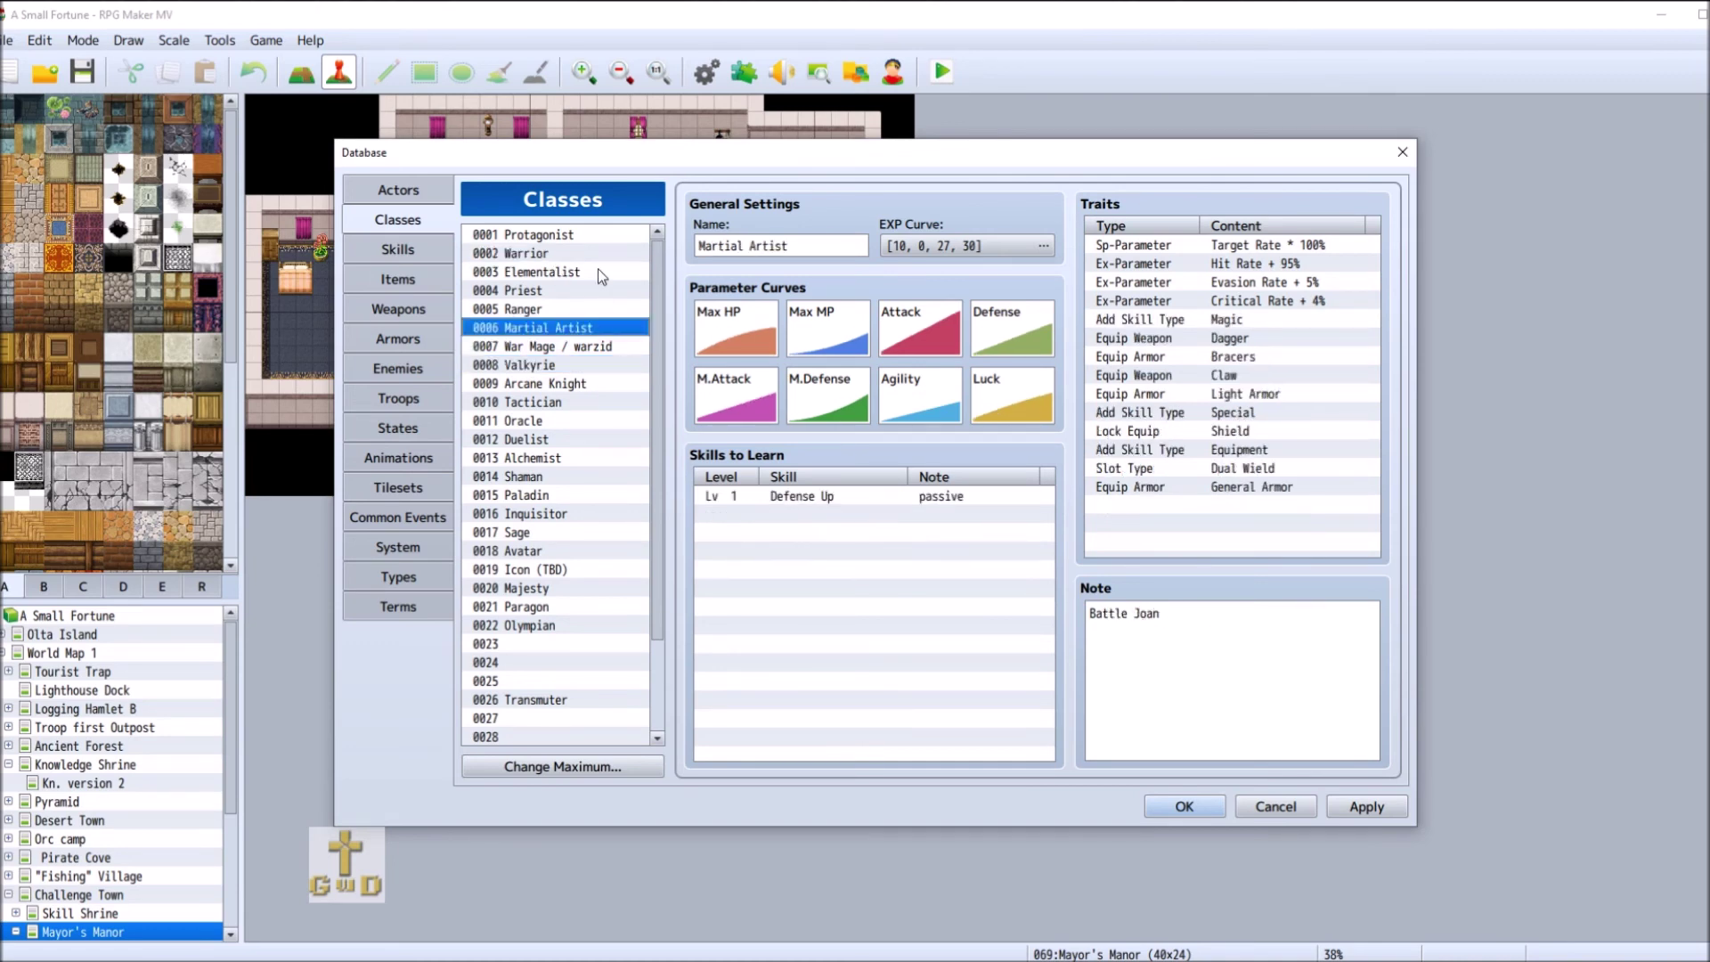
double_click(768, 416)
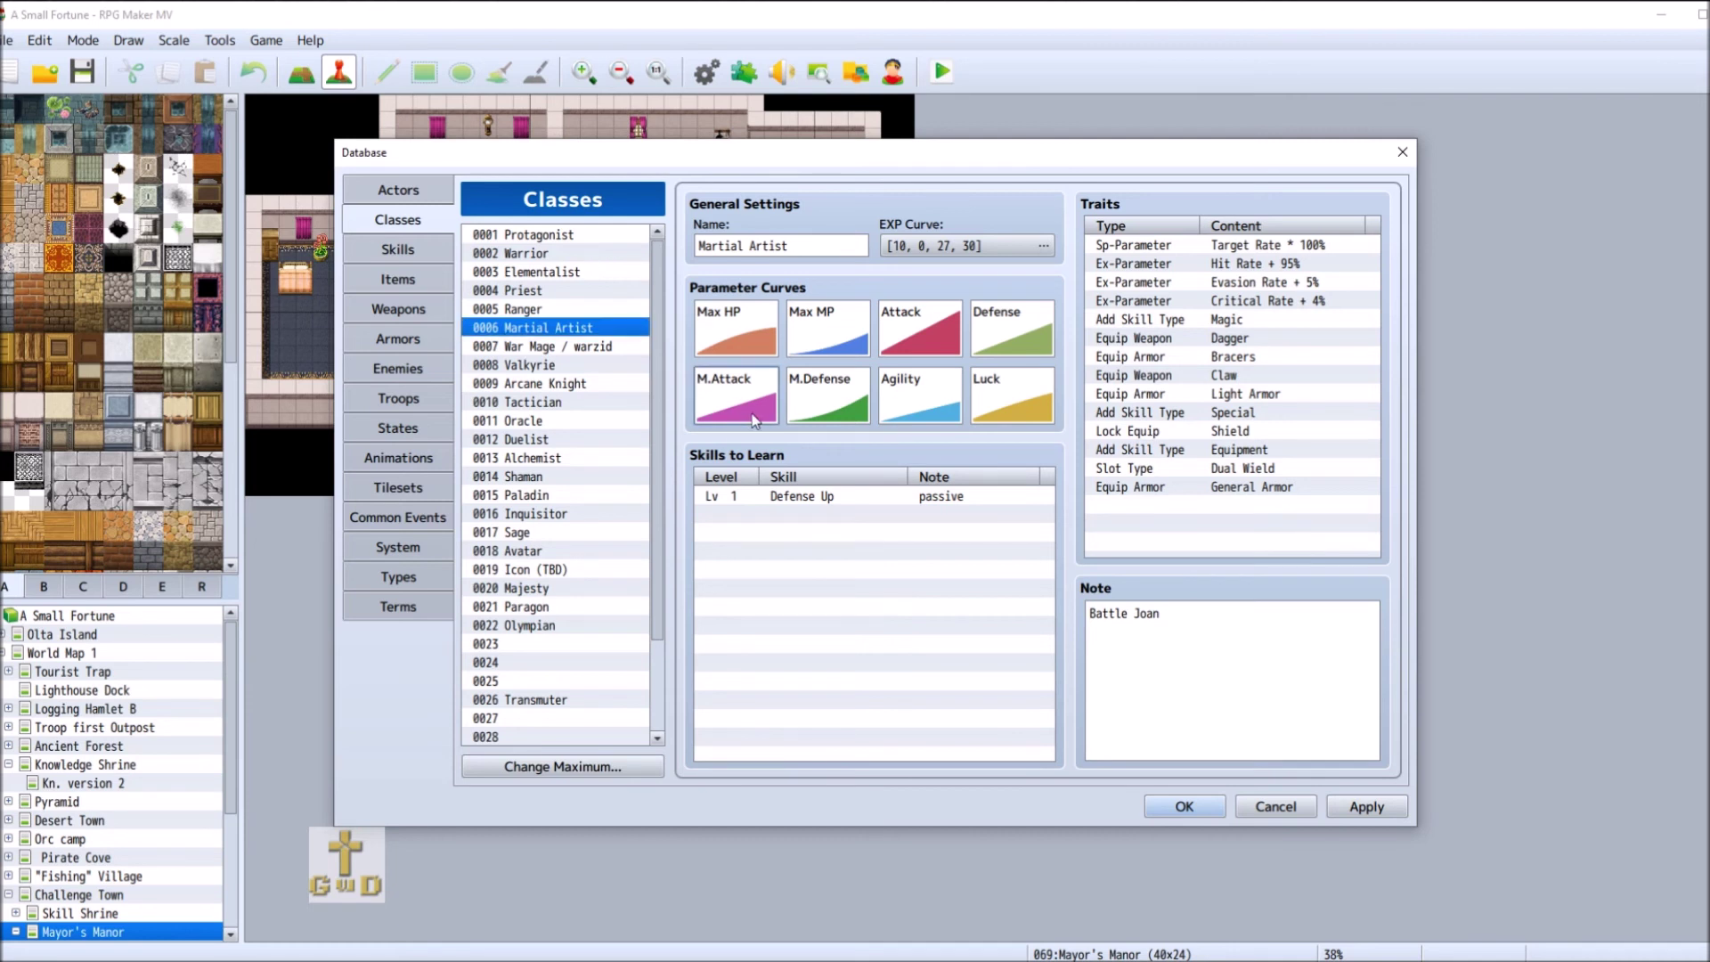
double_click(928, 363)
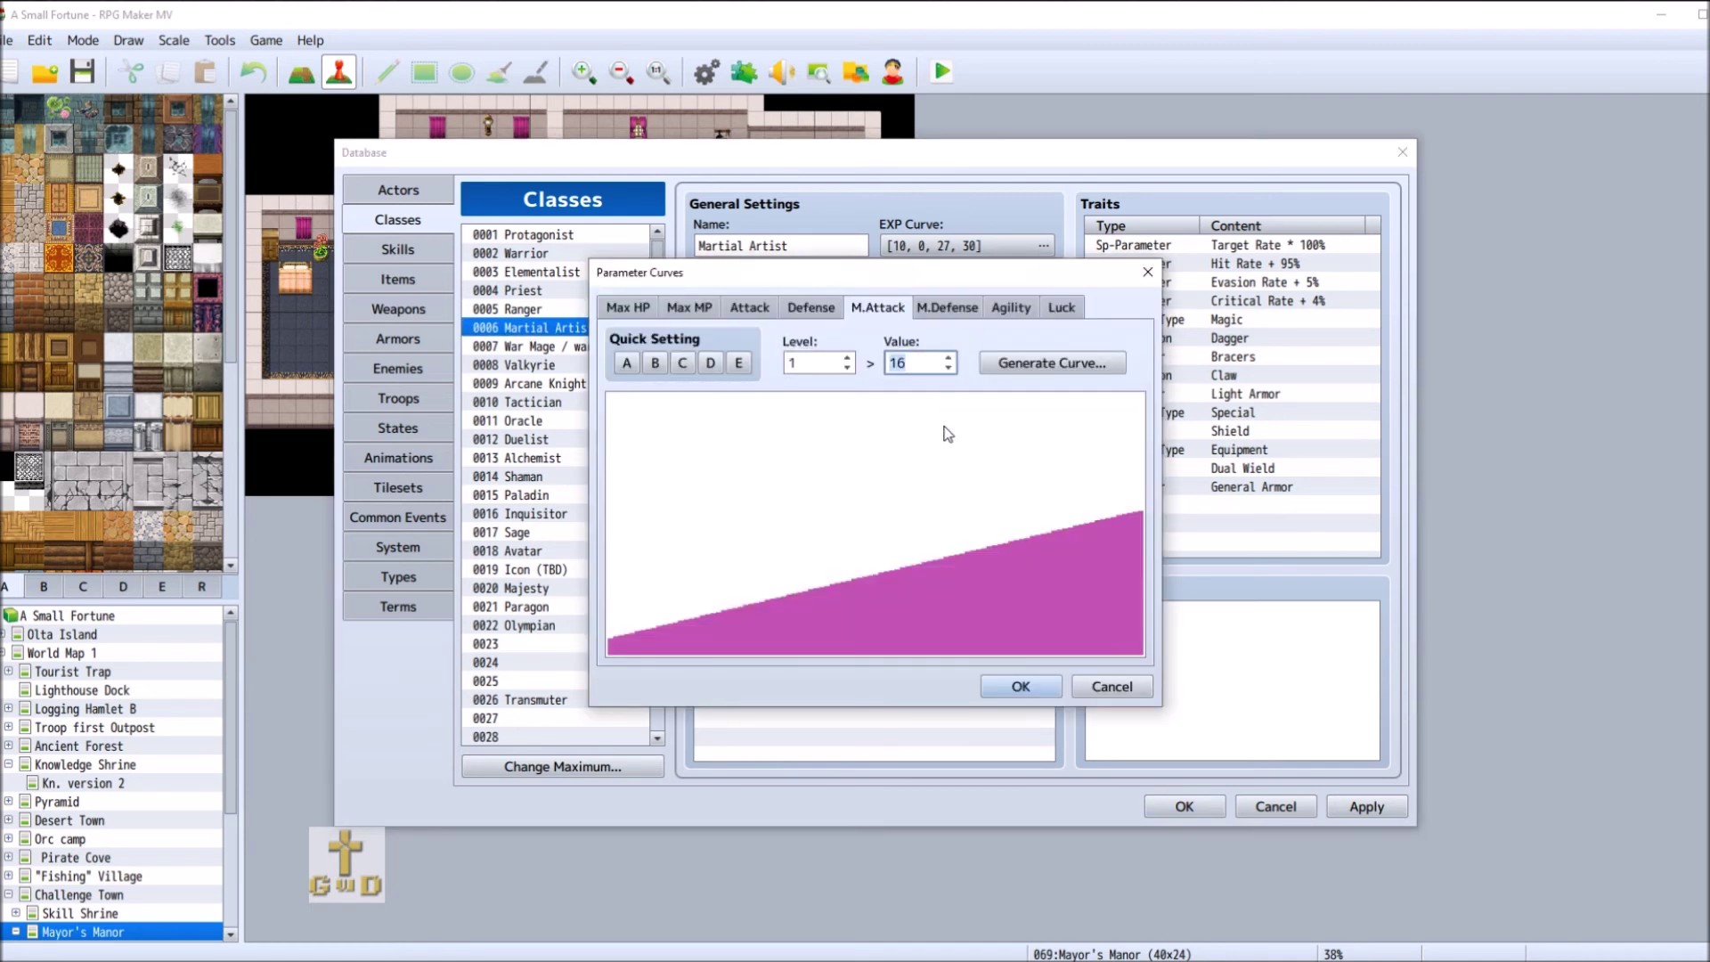
type("2")
double_click(816, 363)
type("99")
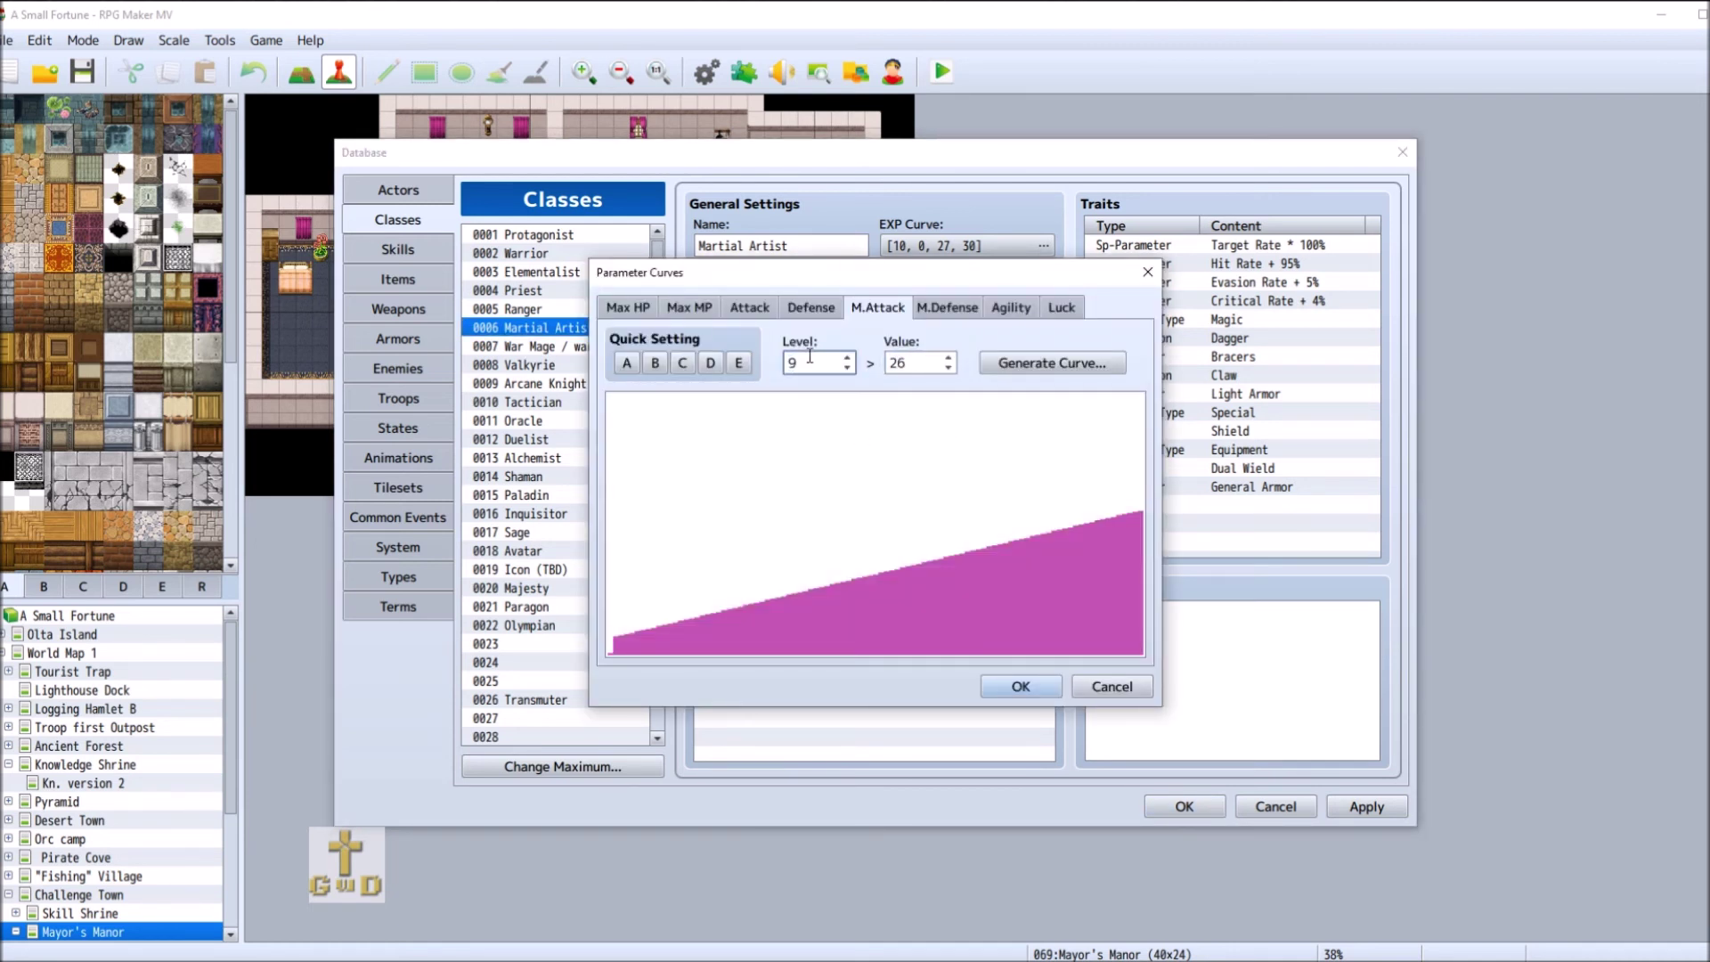
double_click(932, 363)
type("140")
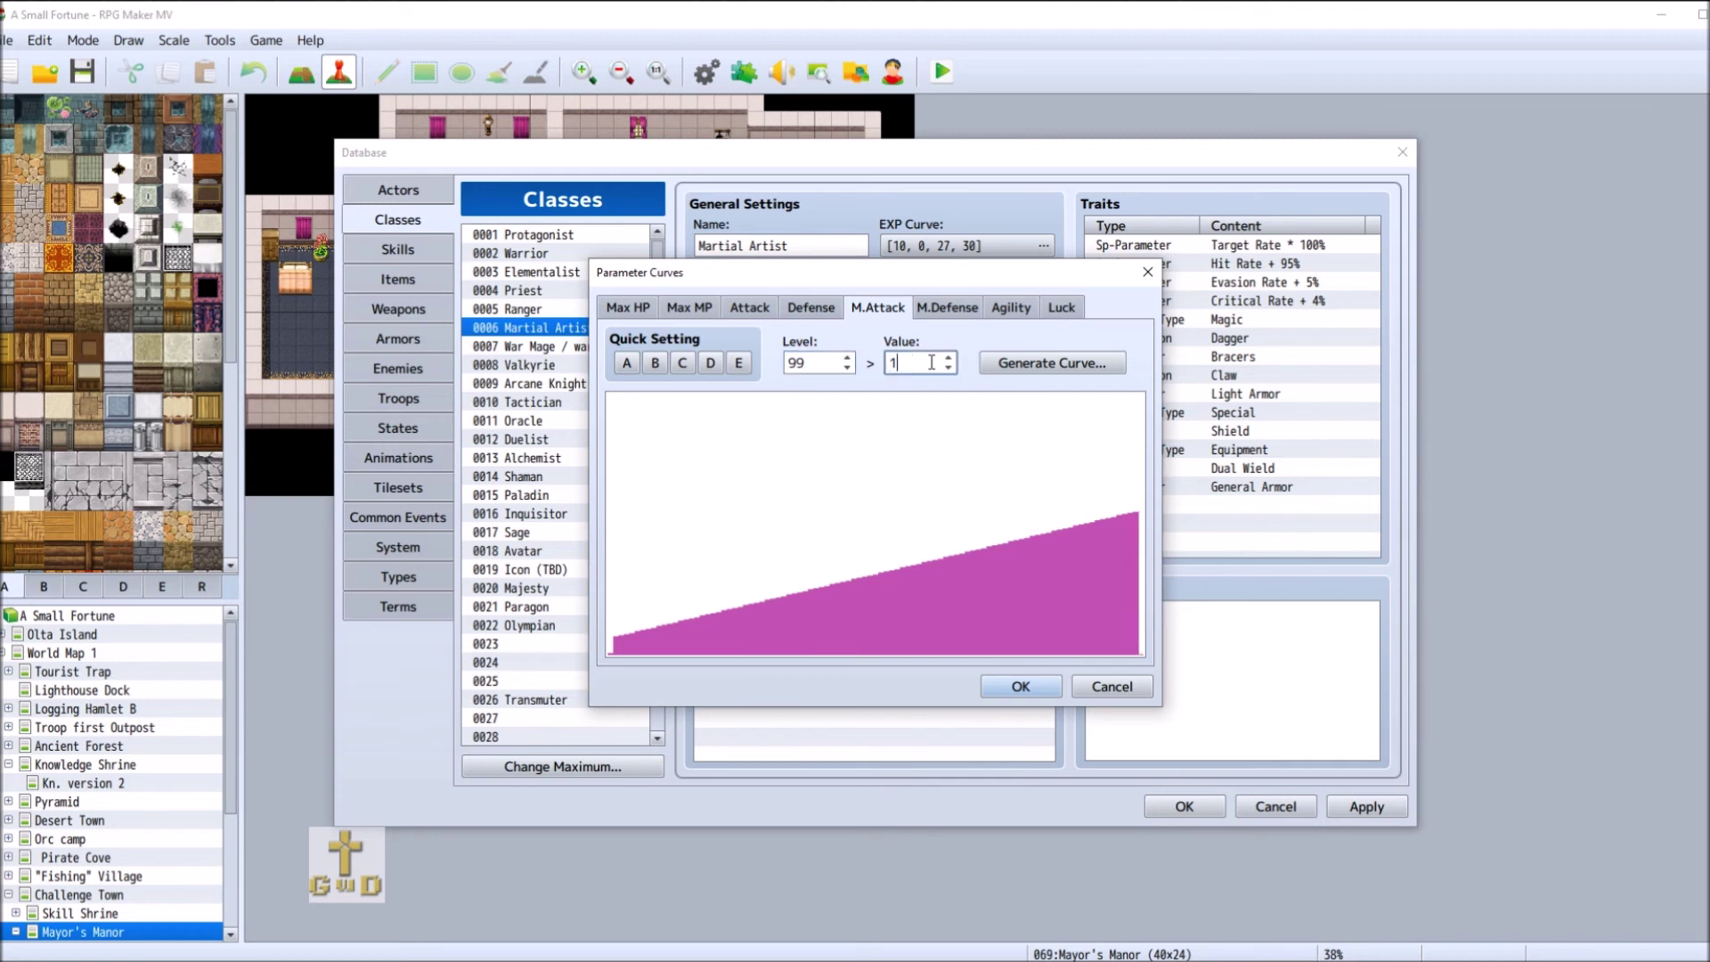
- Generate the Martial Artist's M.Attack curve between its endpoints with growth close to slow, and accept it
left_click(1076, 363)
left_click_drag(876, 520, 932, 527)
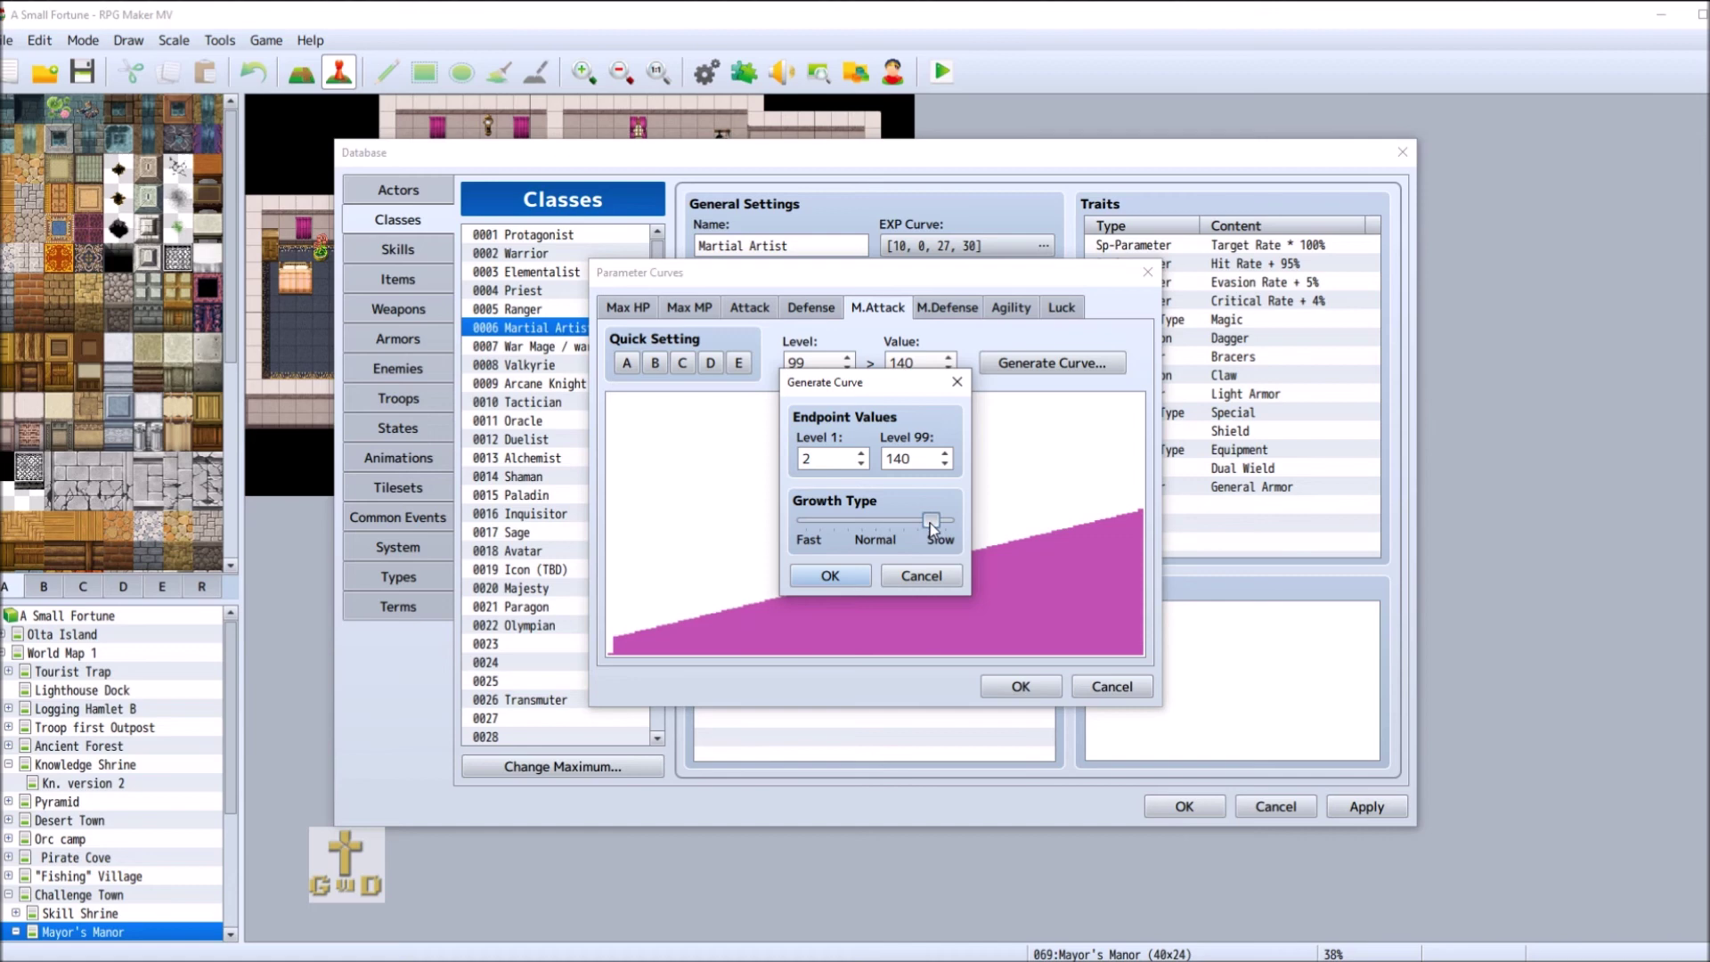
left_click(827, 578)
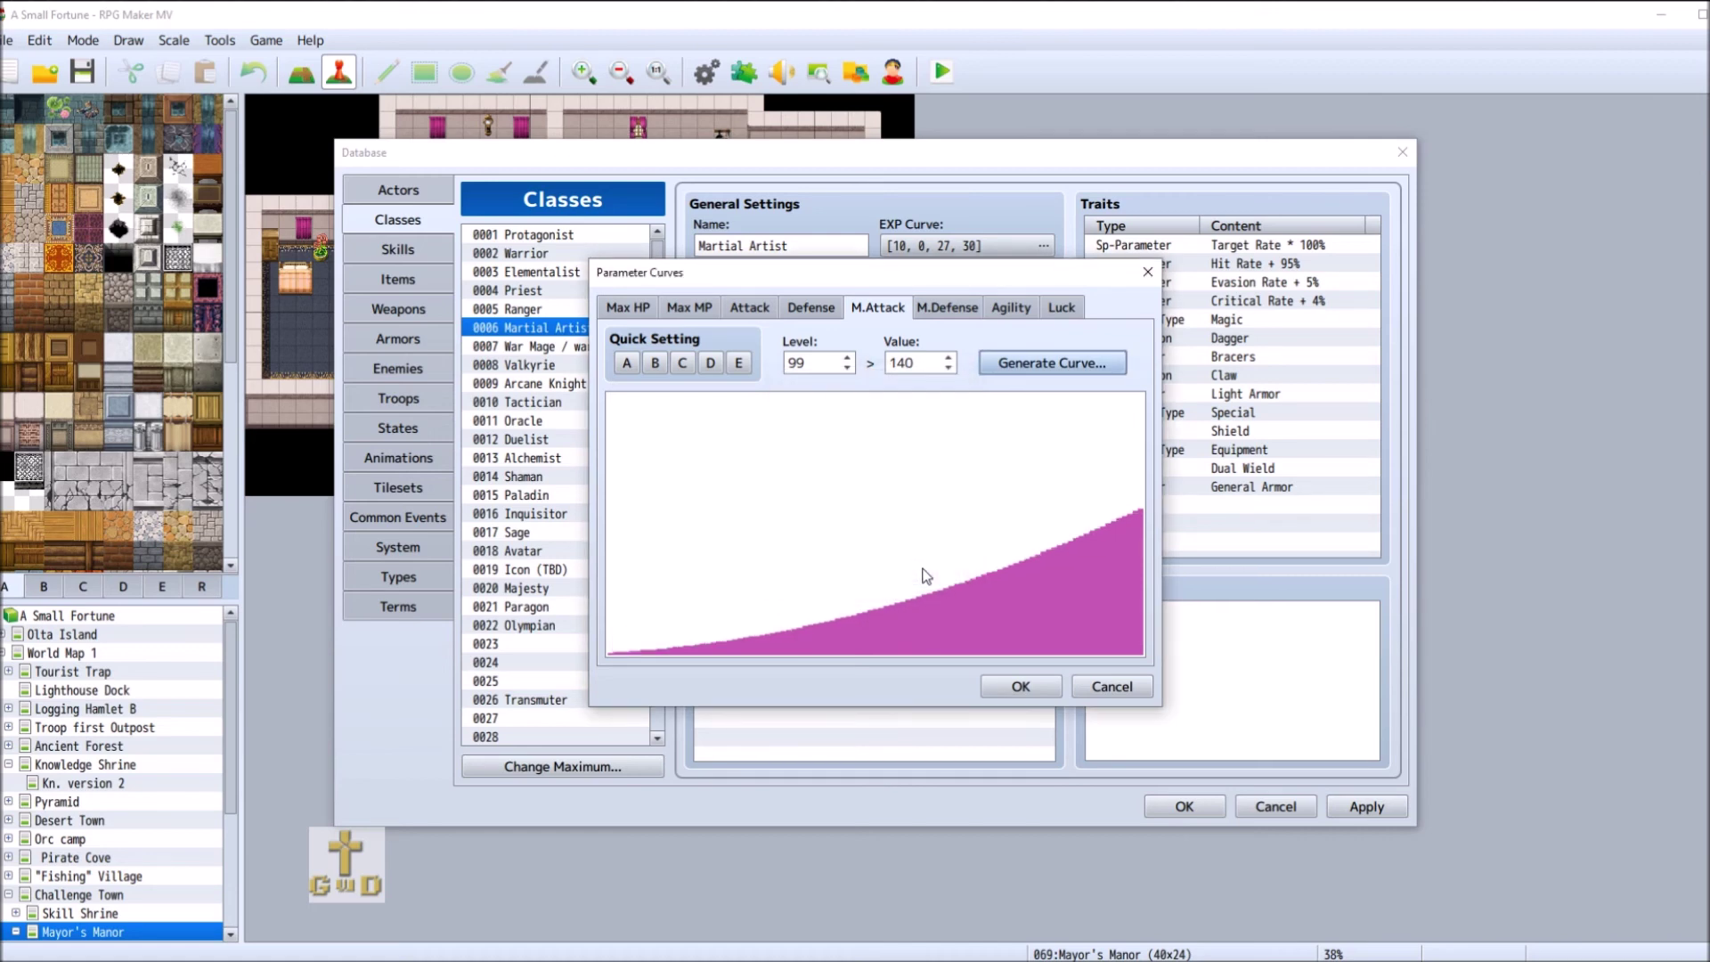
left_click(991, 686)
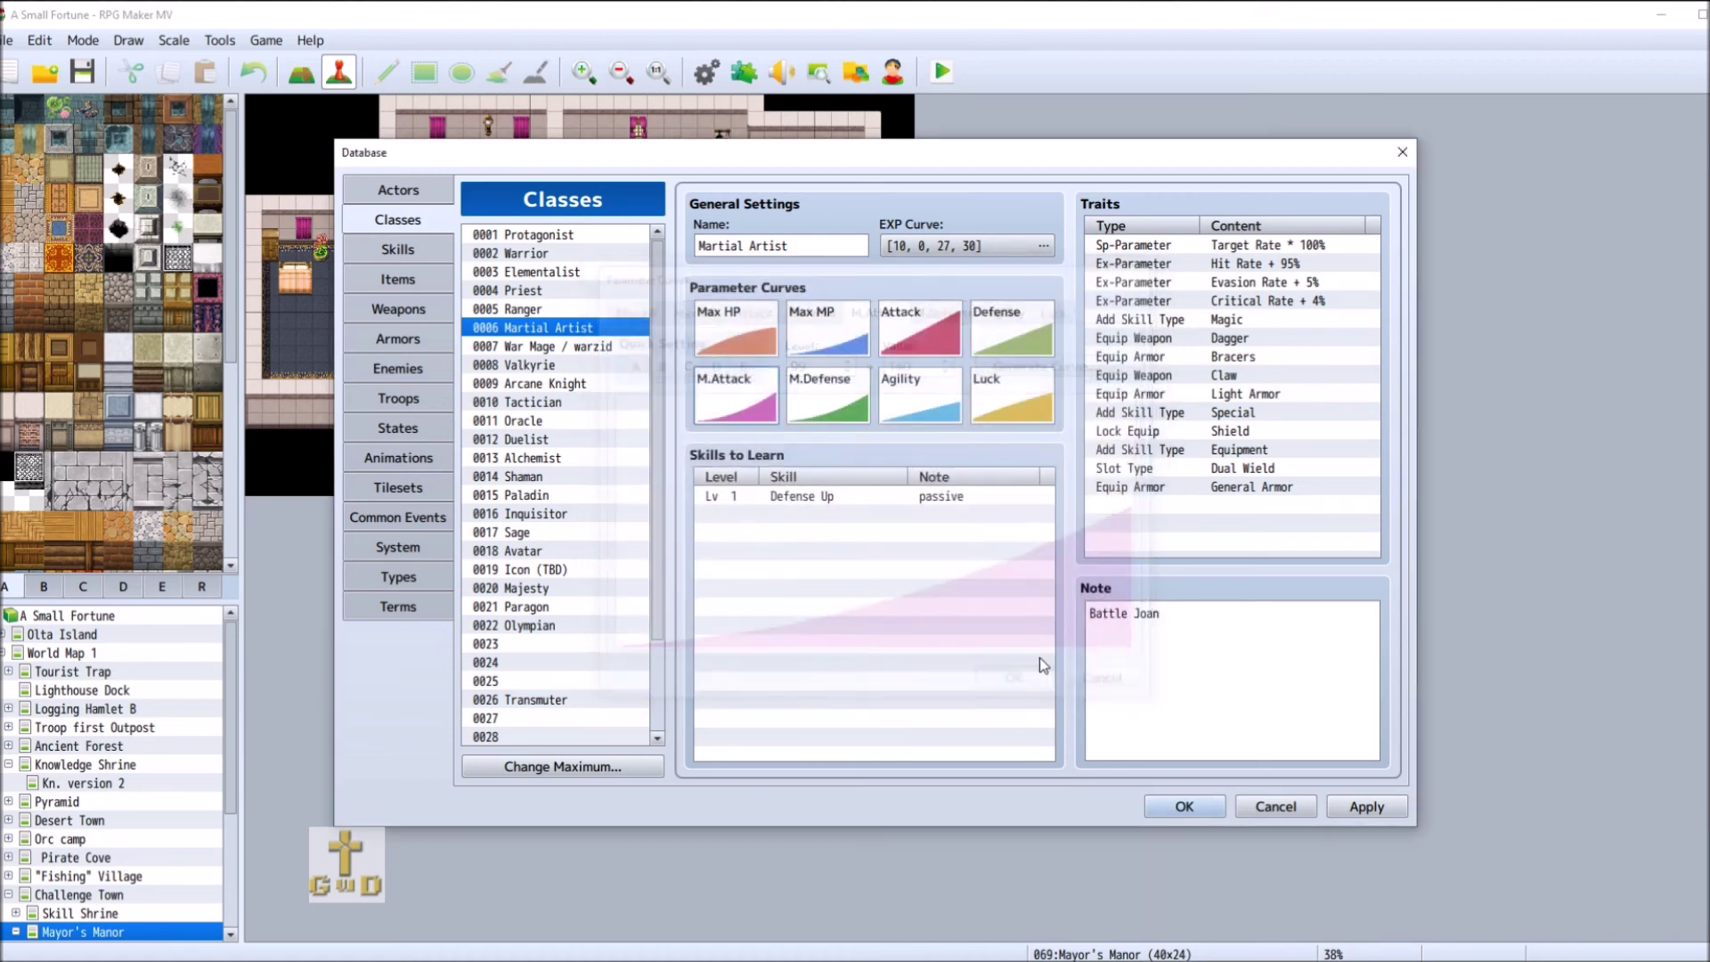
- Set the Valkyrie's M.Attack to 10 at level 1 and 165 at level 99
left_click(579, 367)
double_click(701, 397)
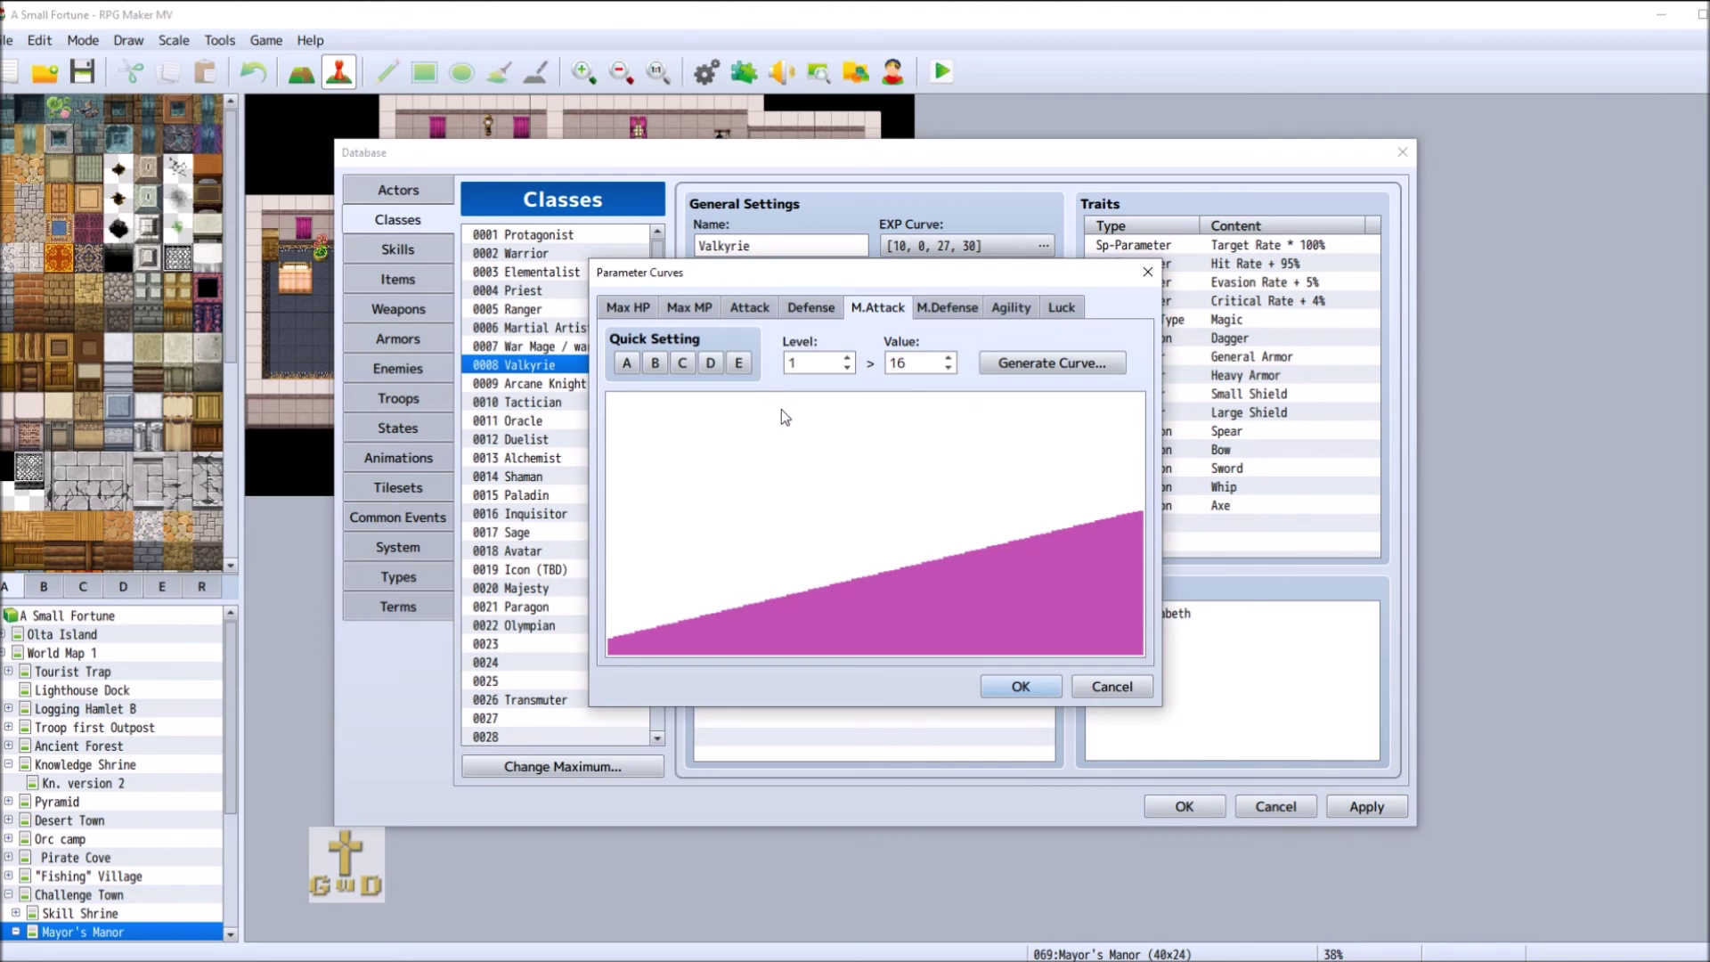
double_click(905, 362)
type("10")
double_click(805, 363)
type("99")
key("Tab")
type("1")
type("65")
- Generate the Valkyrie's M.Attack curve between its endpoints with growth set between normal and slow, and accept it
left_click(1072, 360)
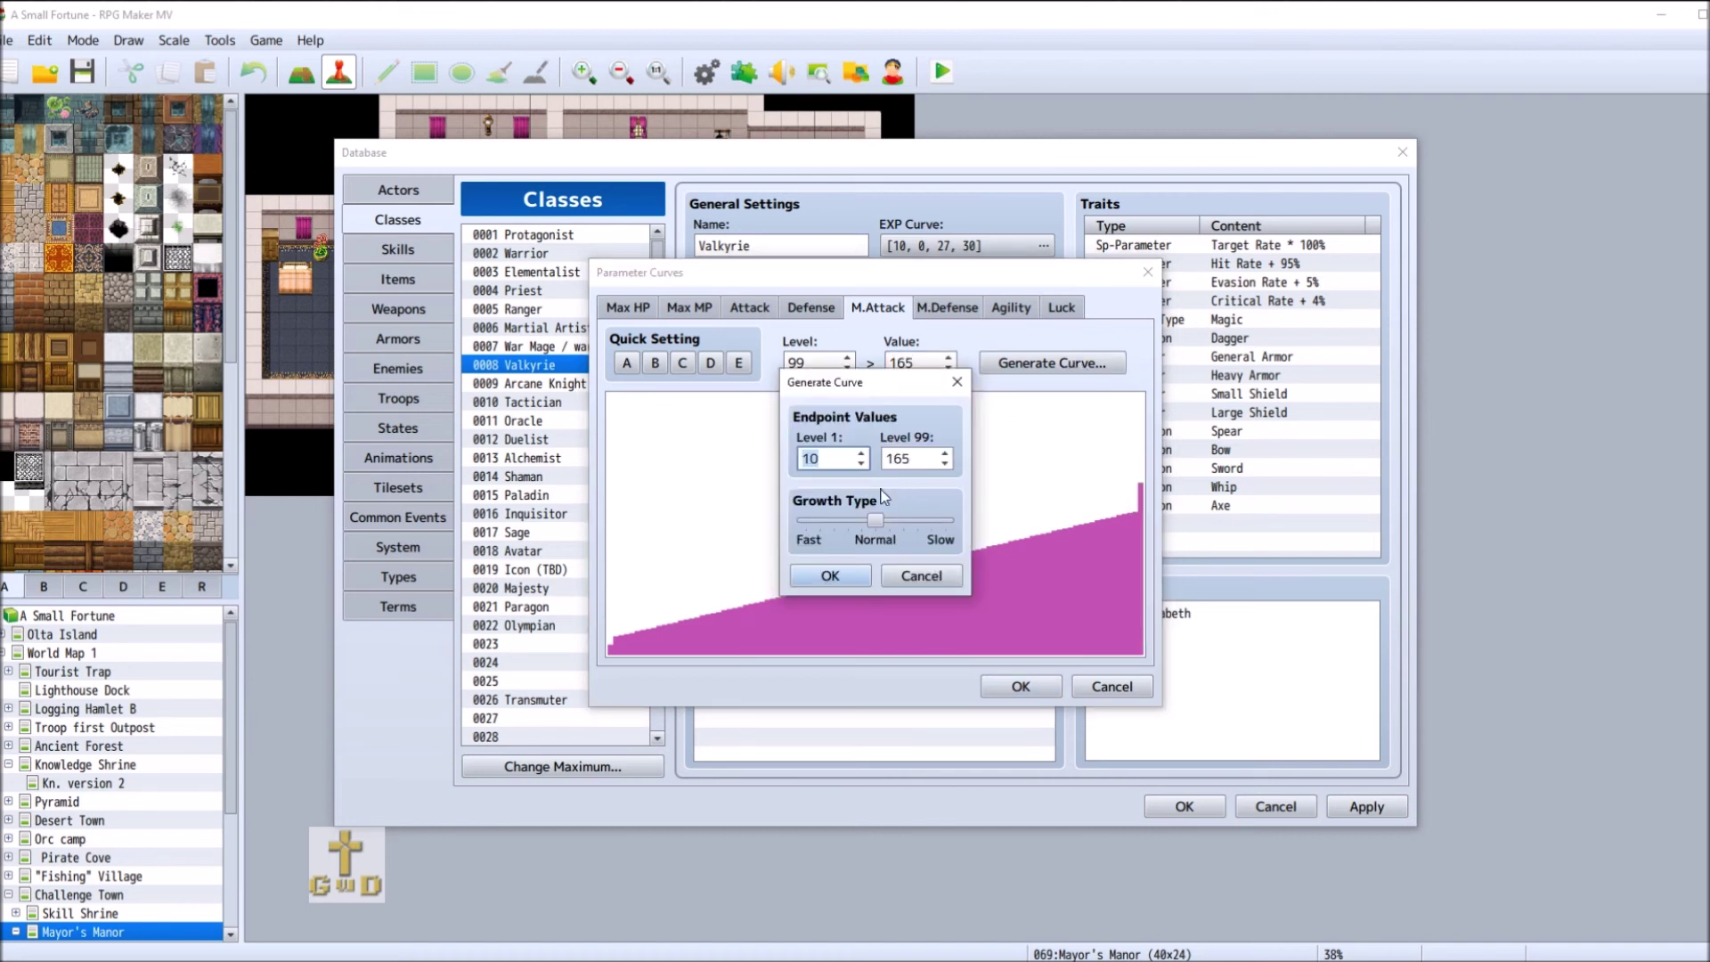
left_click_drag(878, 522, 920, 526)
left_click(857, 575)
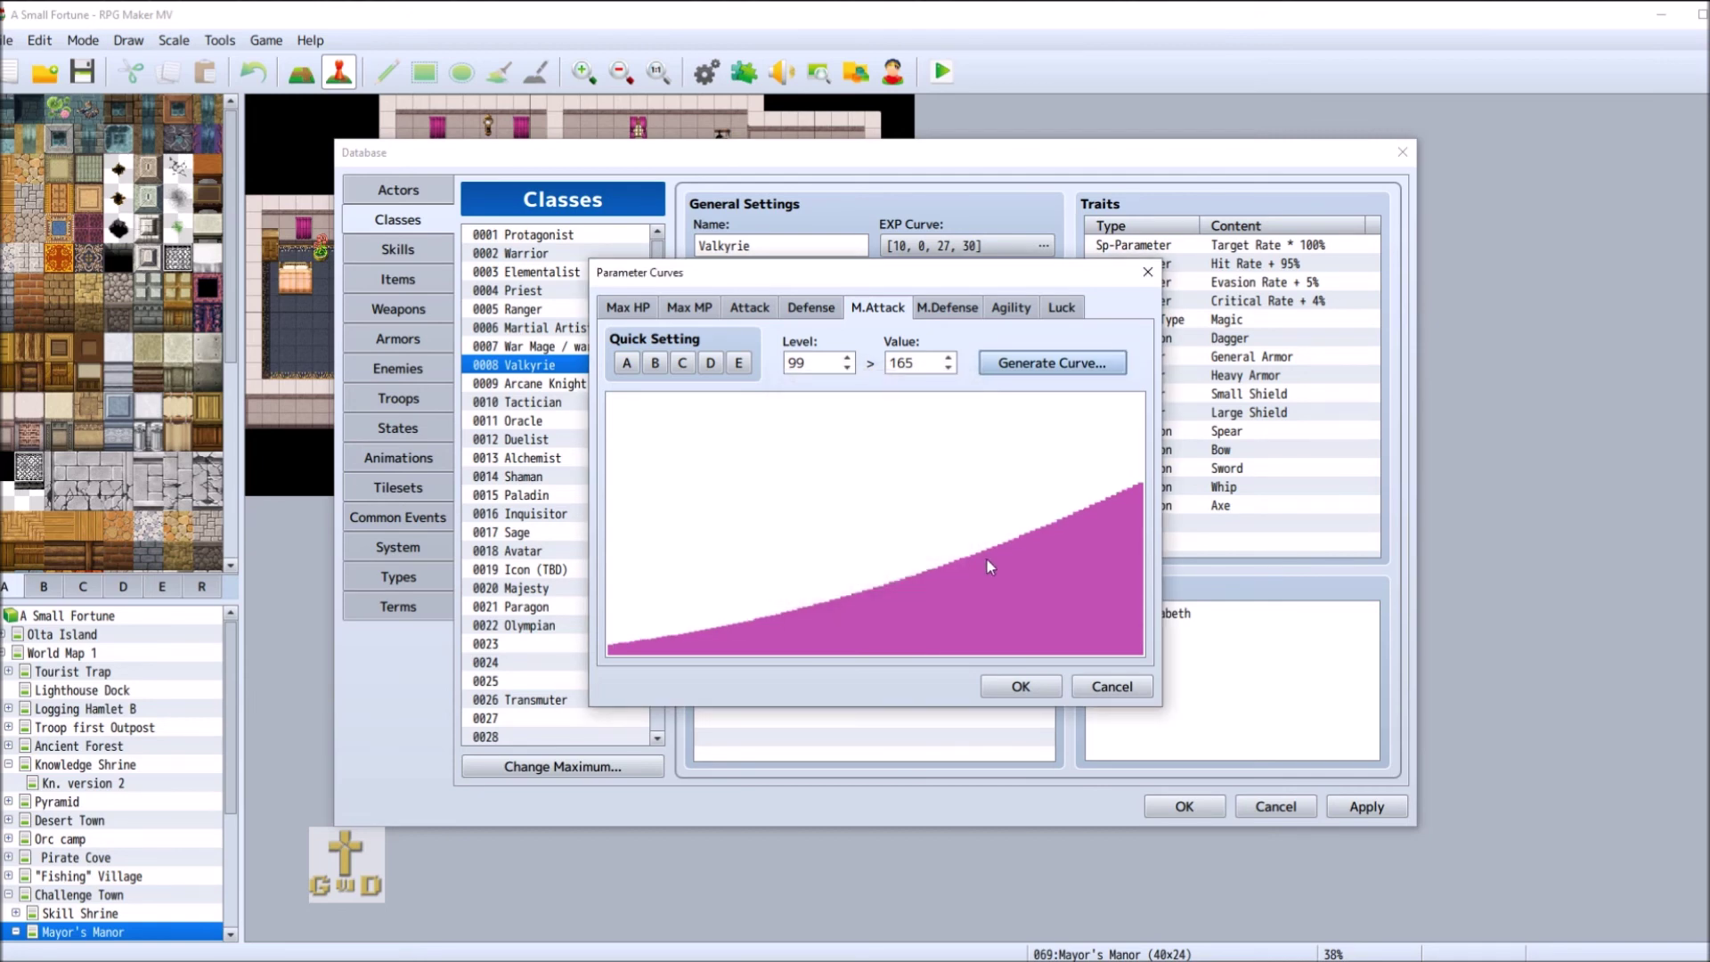
left_click(1006, 686)
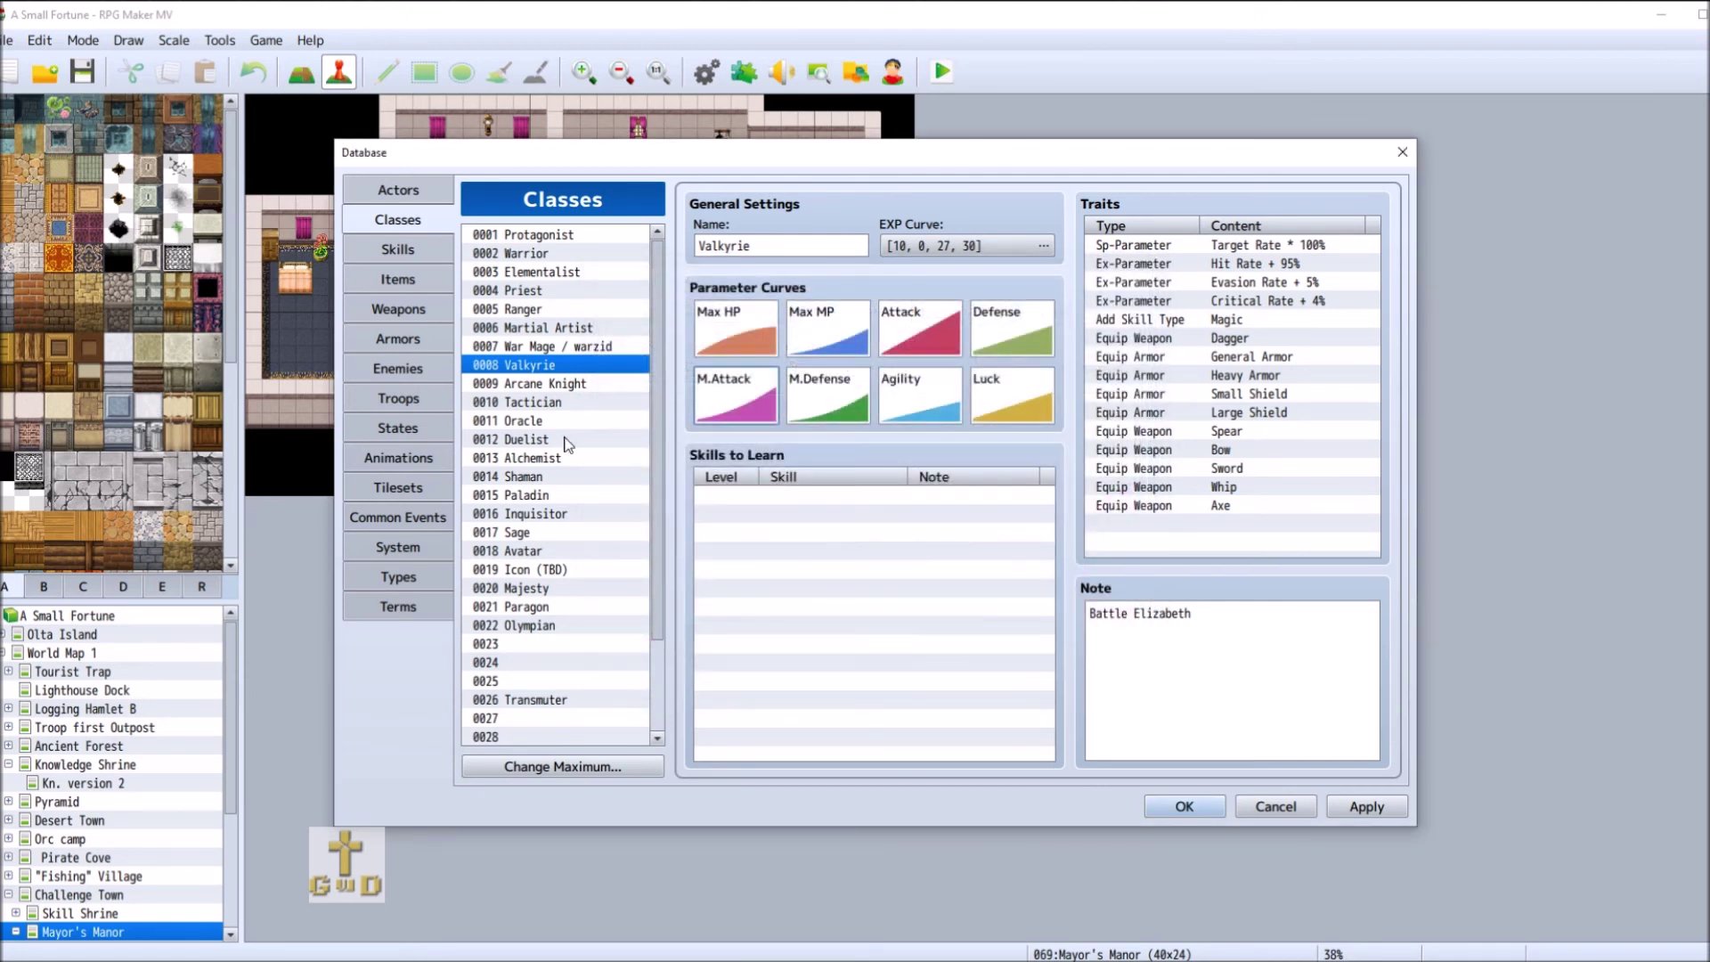
- Set the War Mage's M.Attack to 175 at level 99
left_click(596, 349)
double_click(759, 394)
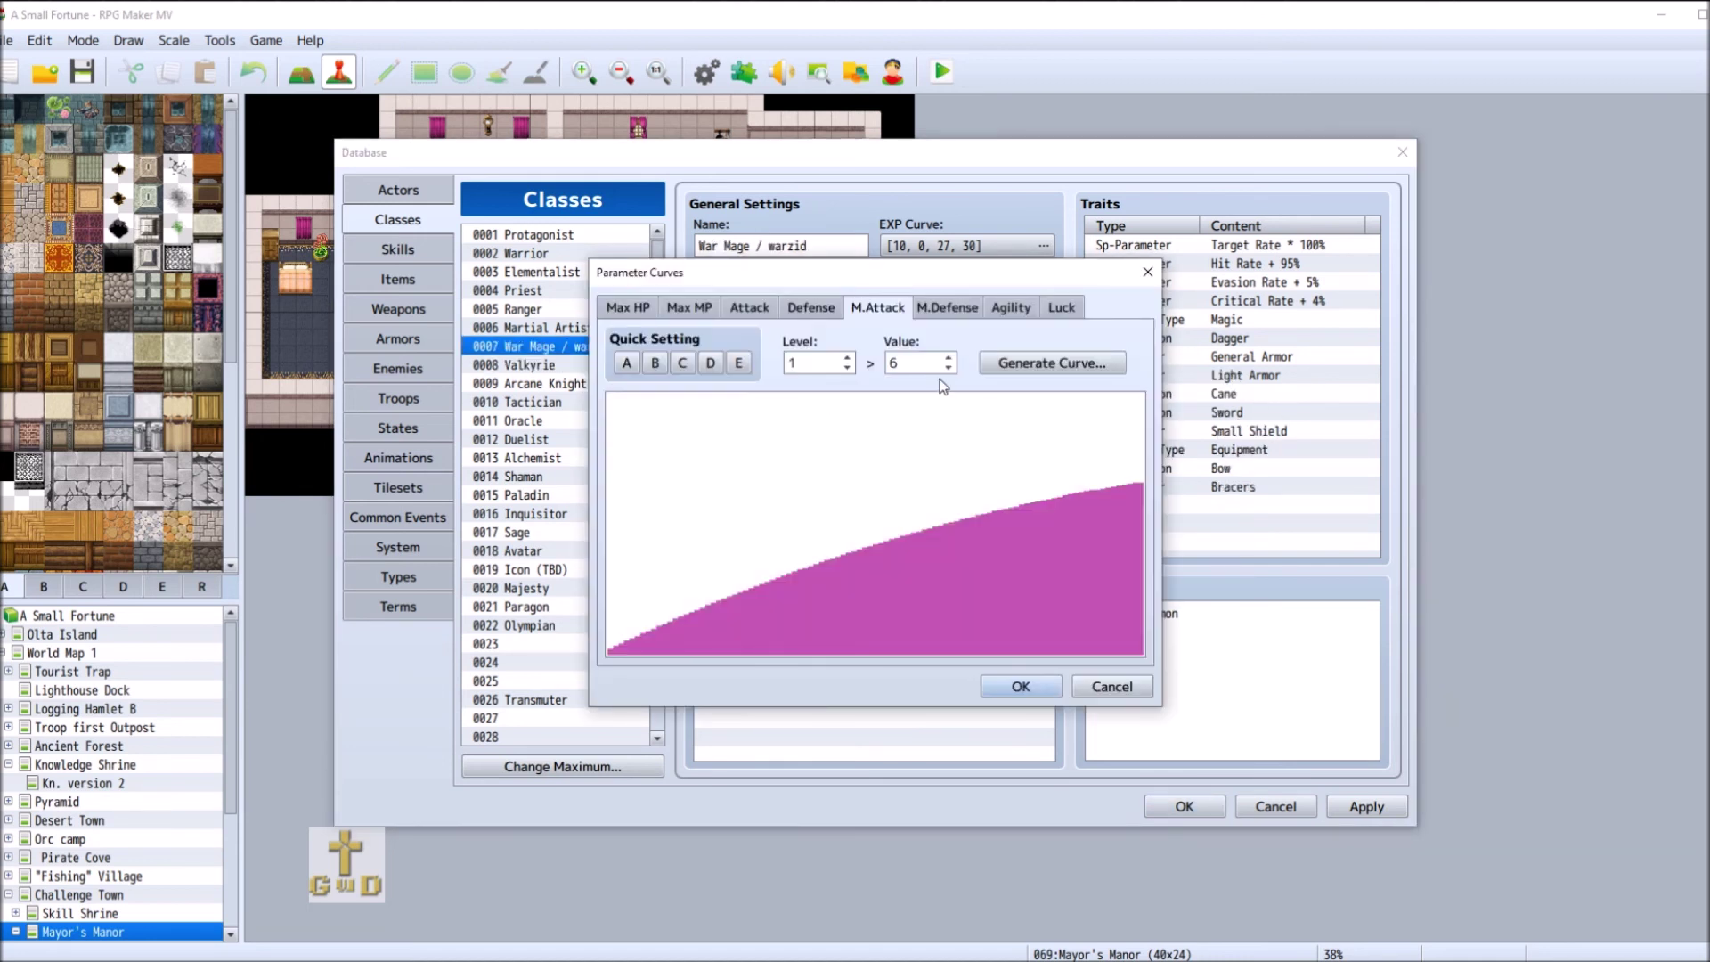
left_click(800, 359)
key("BackSpace")
type("99")
double_click(927, 360)
type("1")
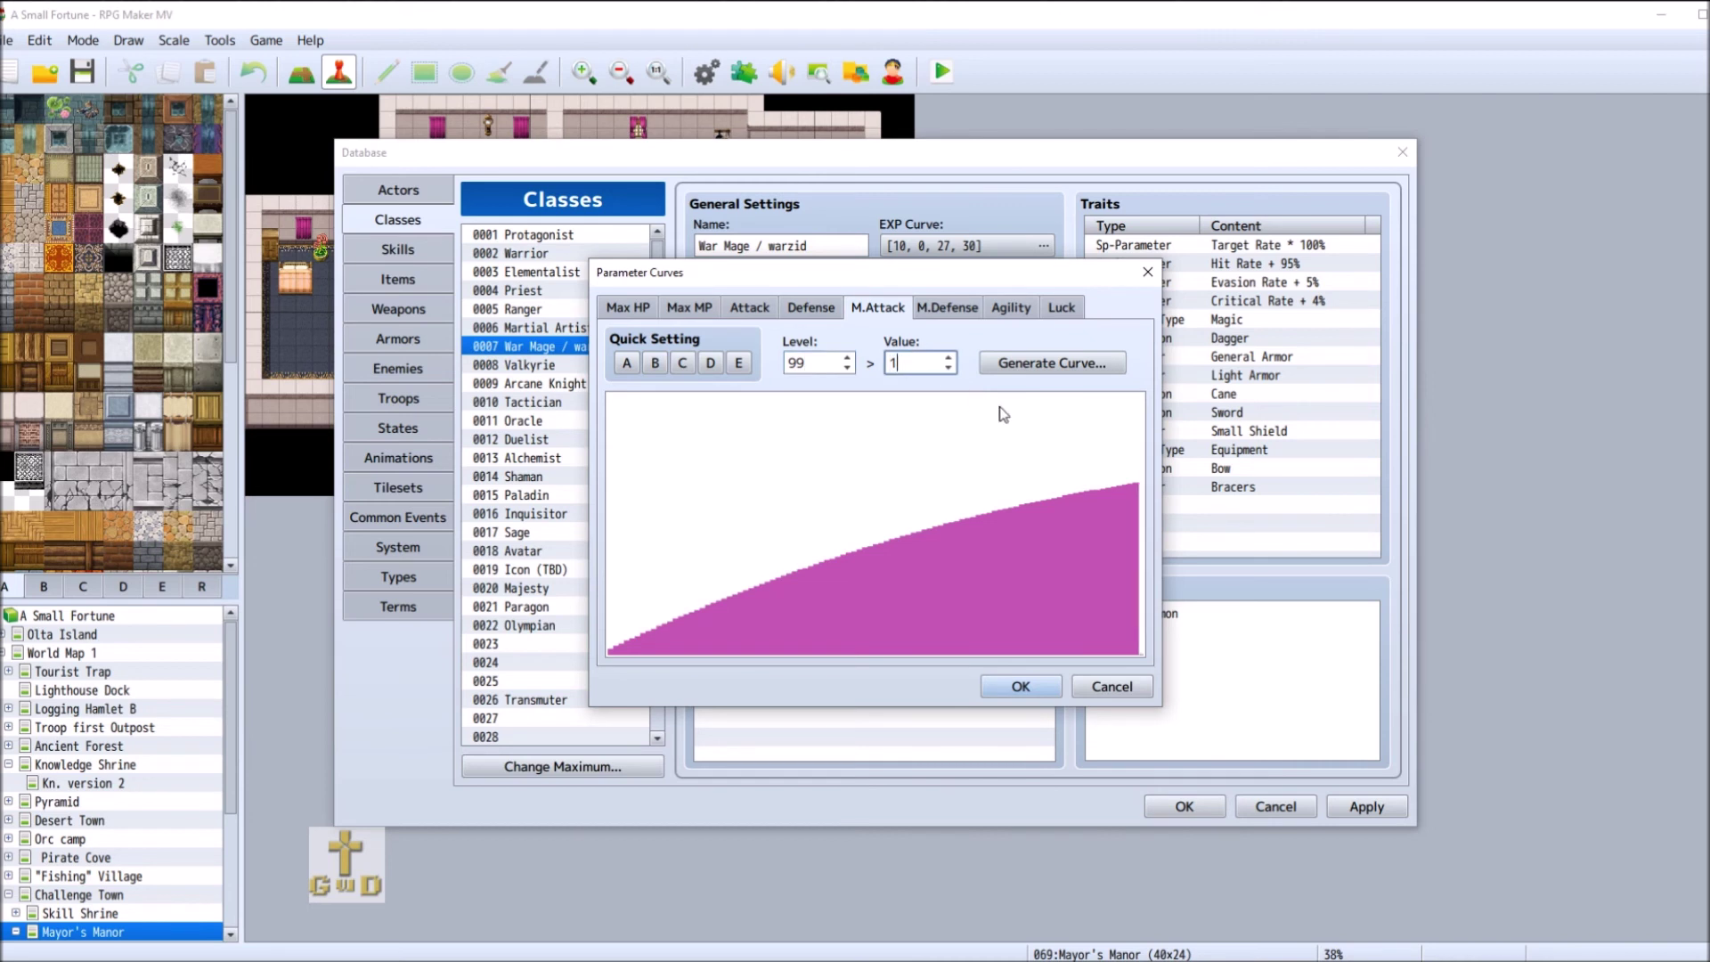
type("75")
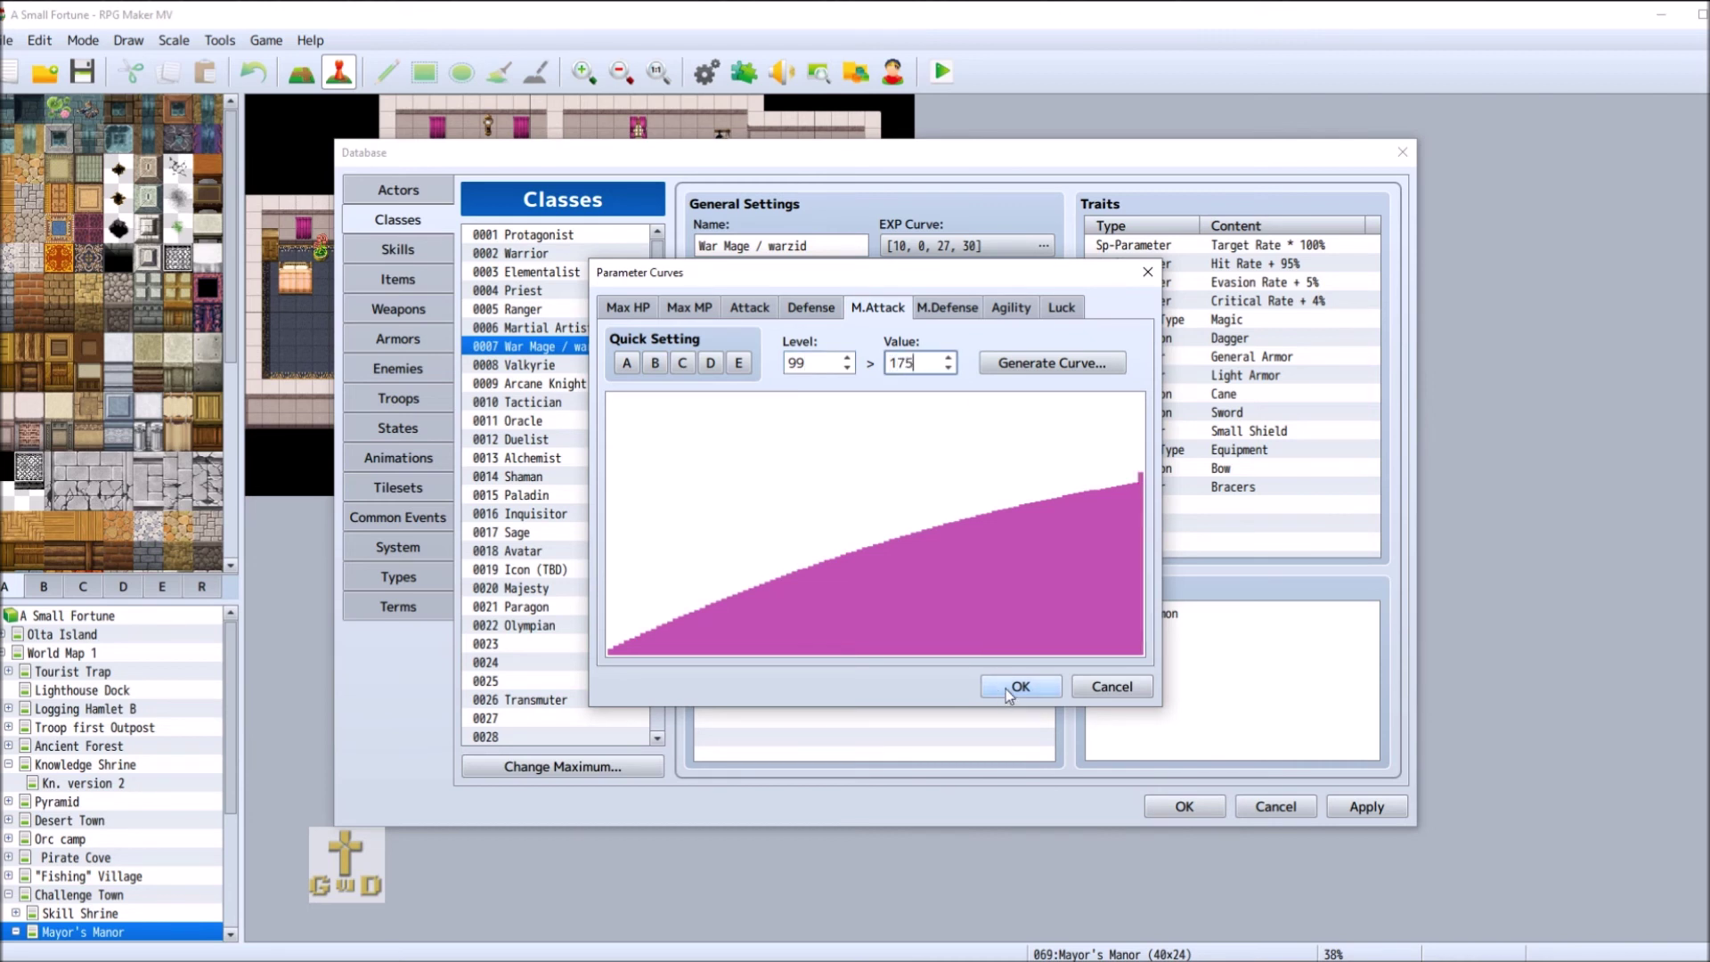
- Regenerate the War Mage's M.Attack curve up to the new endpoint with growth between fast and normal, and accept it
left_click(1057, 363)
left_click_drag(876, 522, 910, 524)
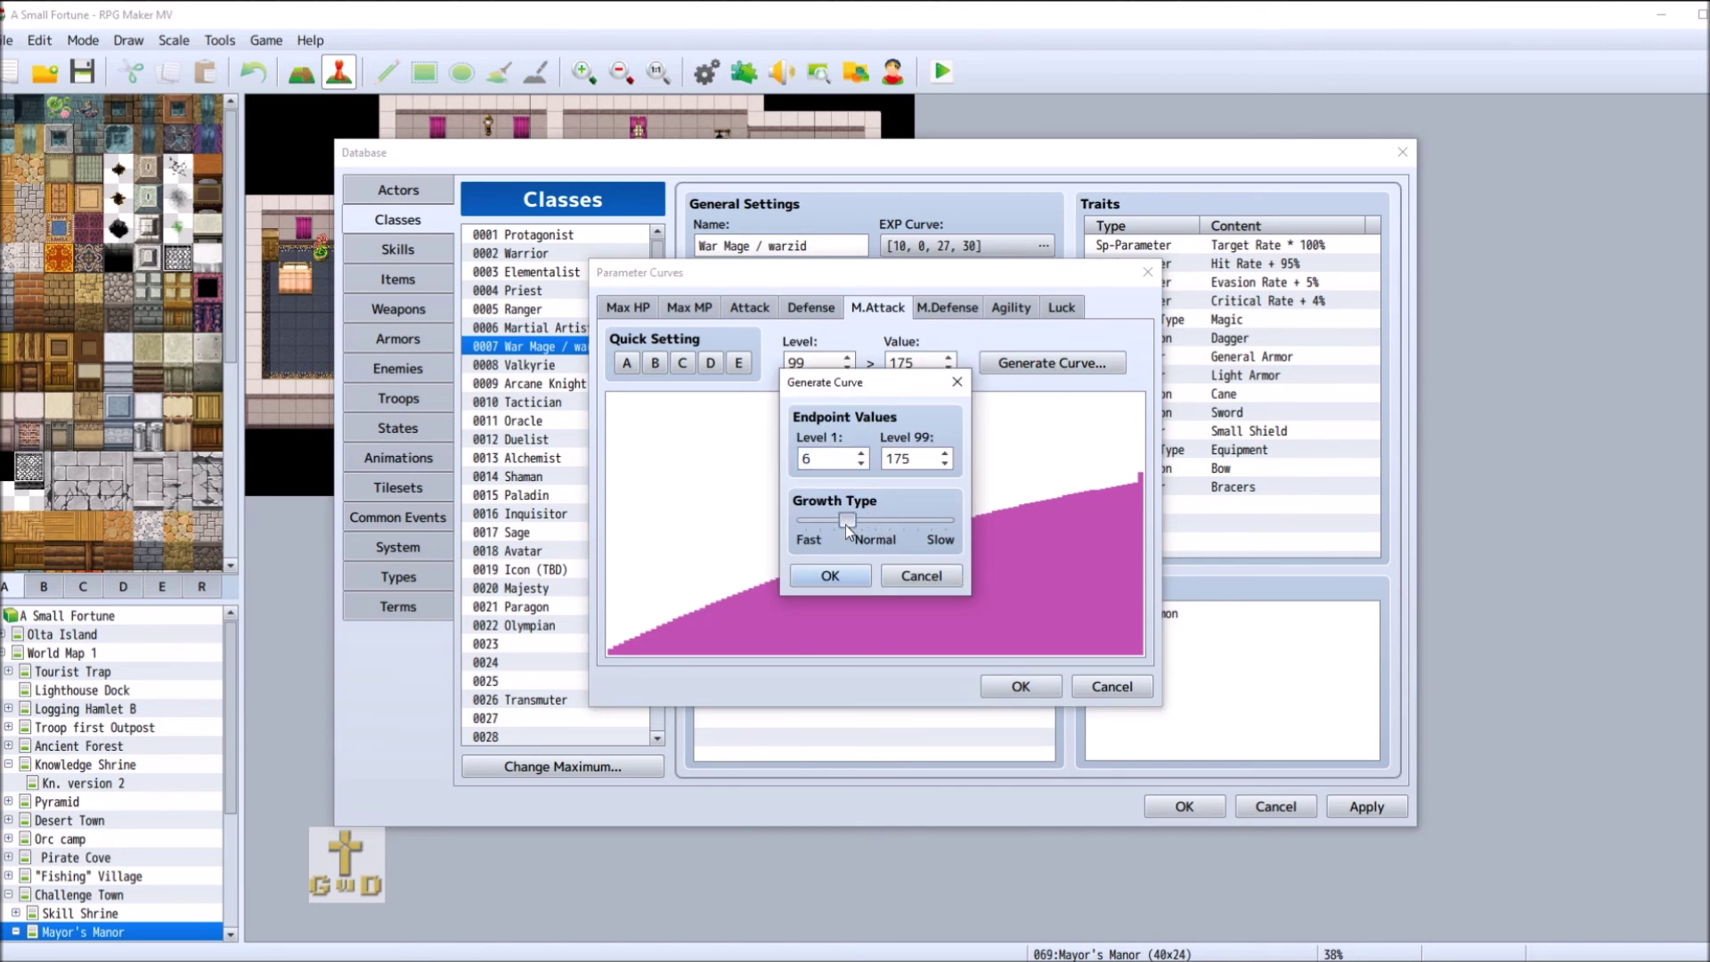
left_click(831, 576)
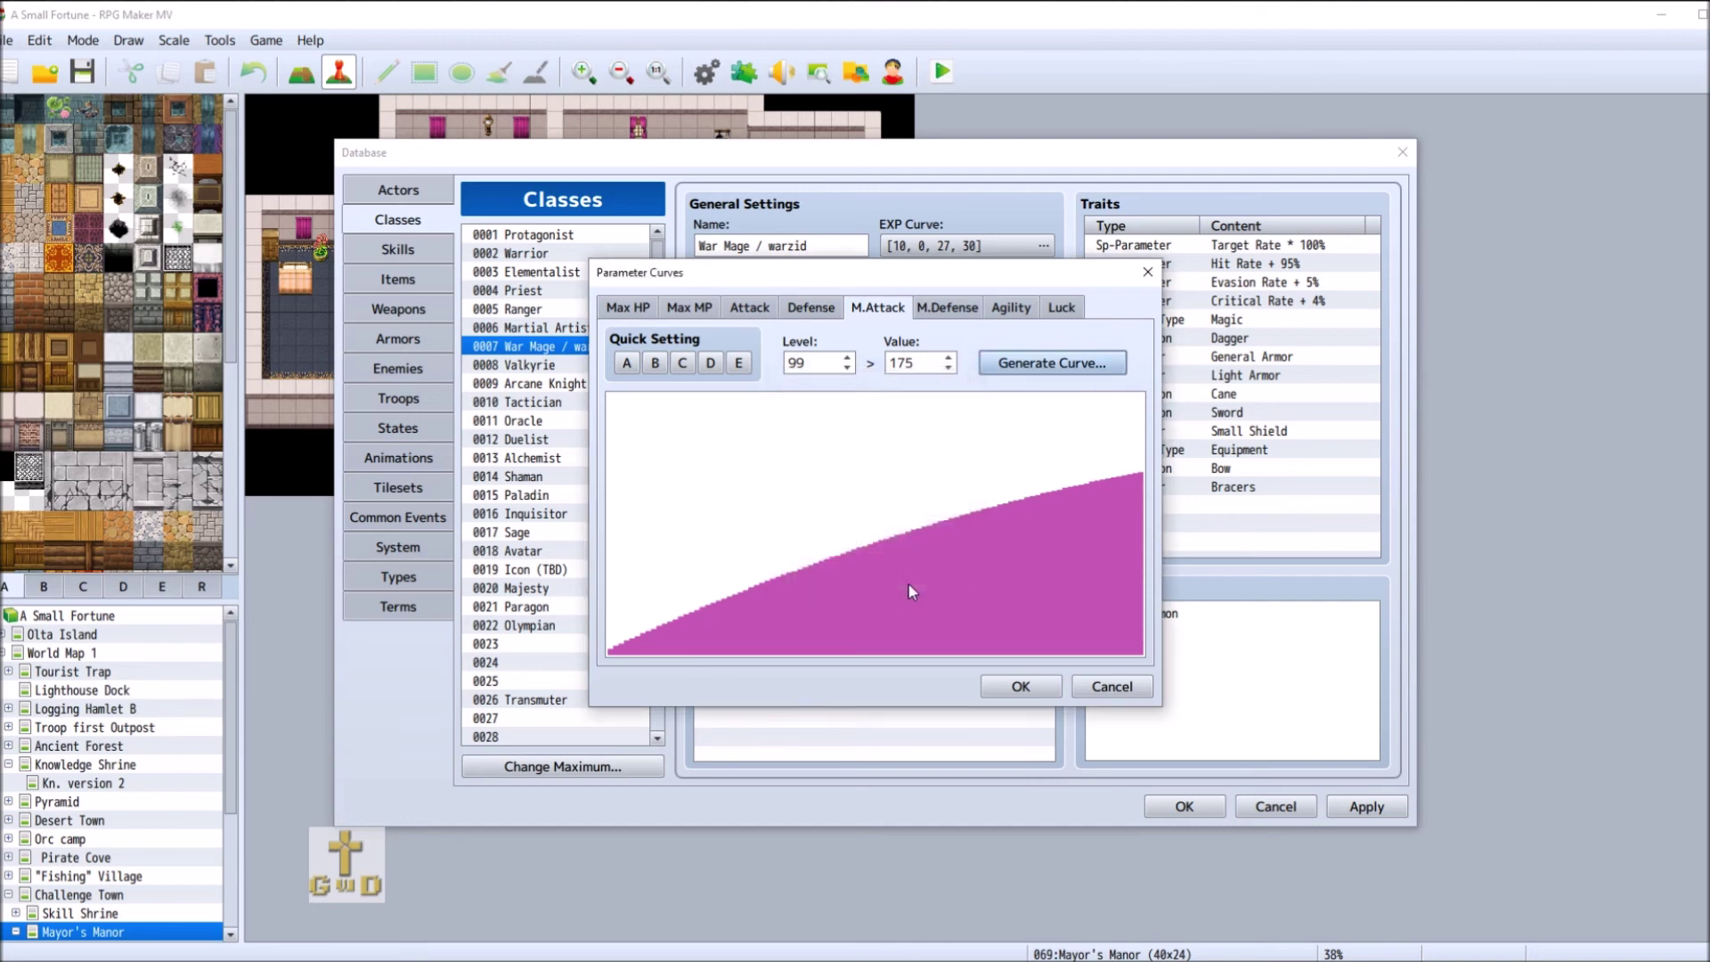
left_click(1027, 687)
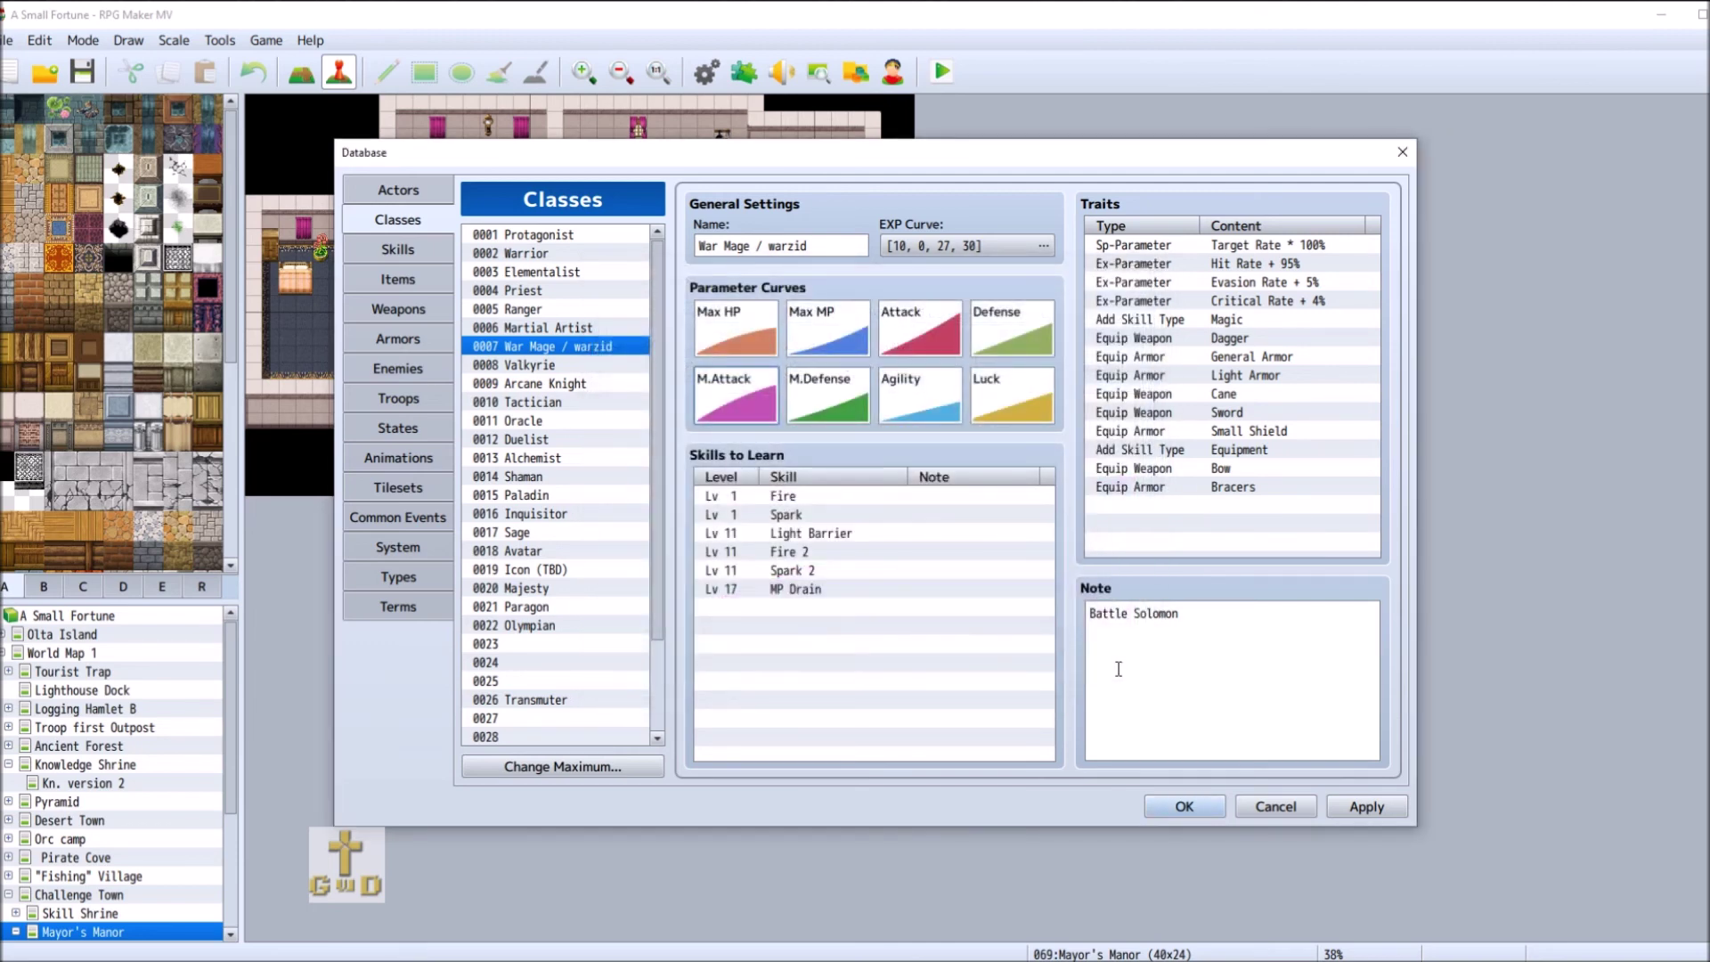
- Compare the Valkyrie and War Mage M.Attack curves and apply the class changes to the database
left_click(590, 366)
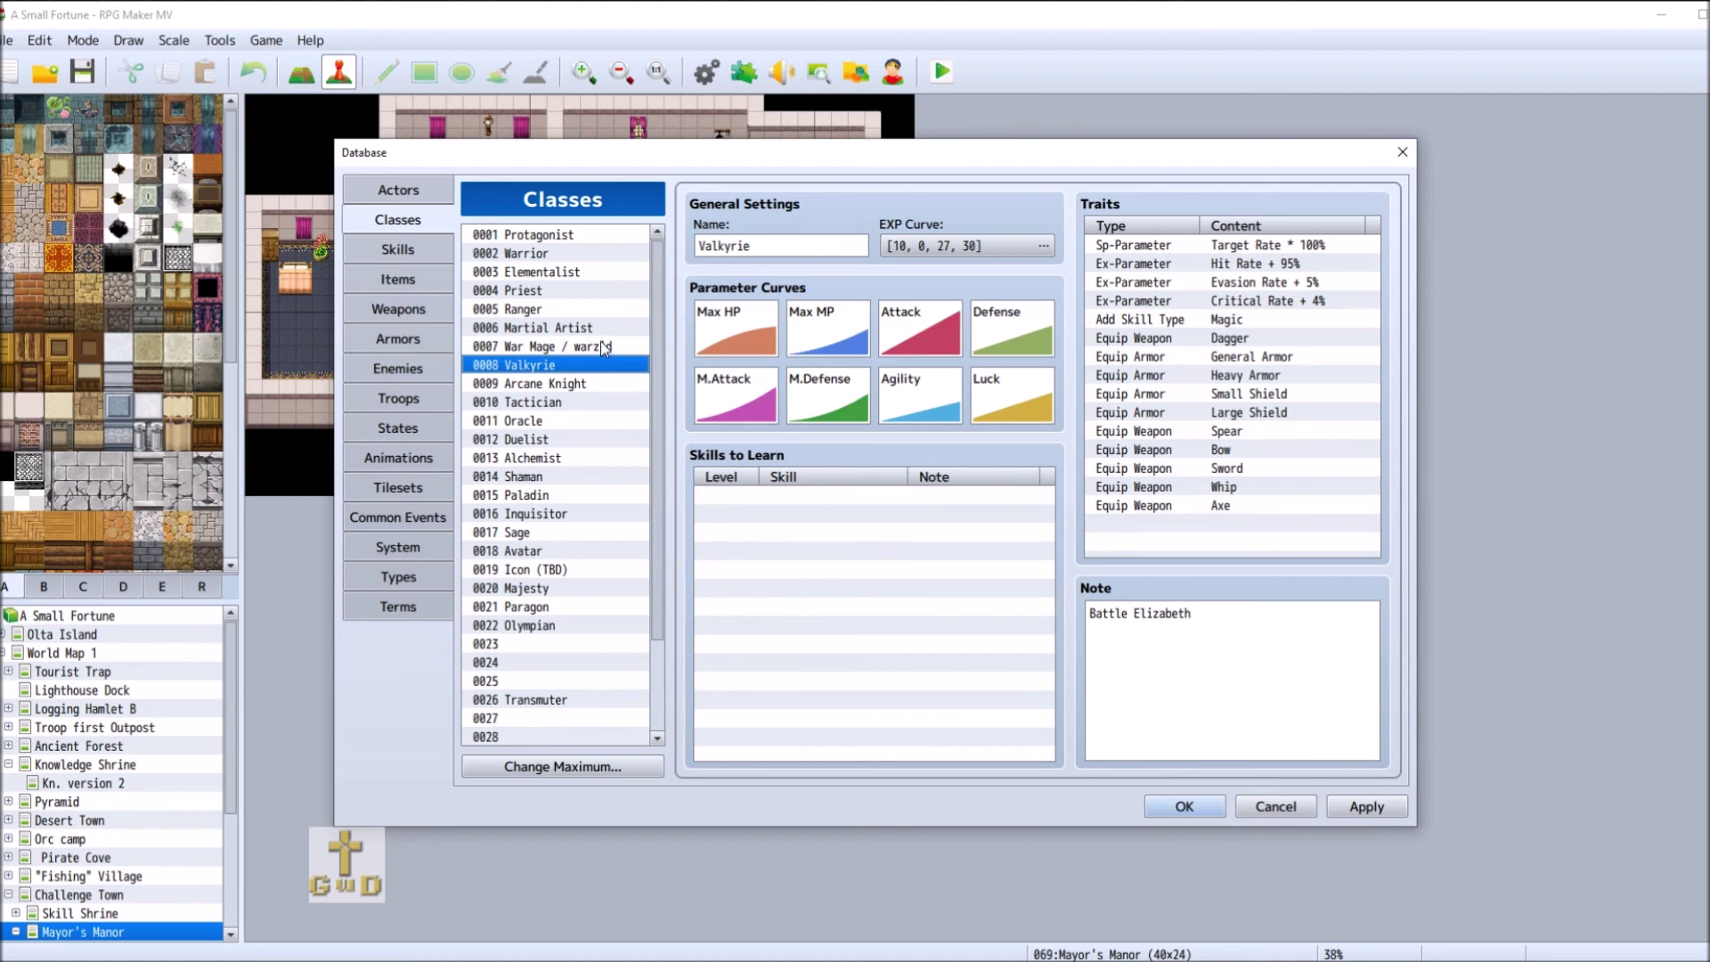
left_click(604, 348)
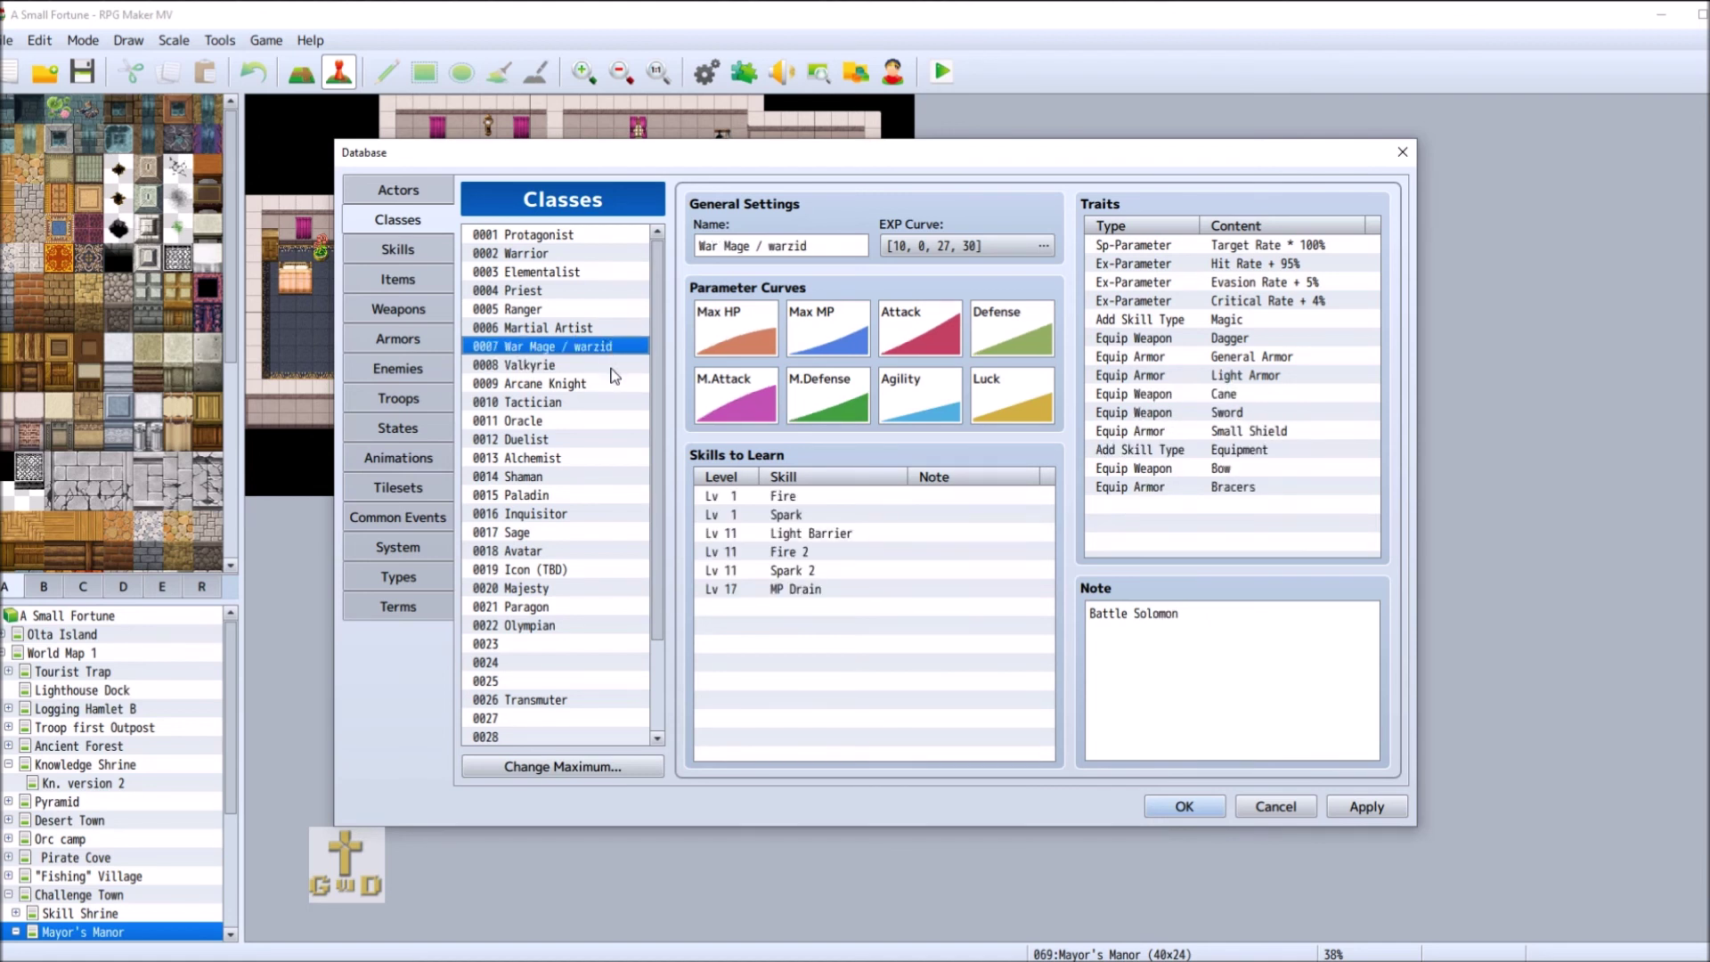
left_click(611, 368)
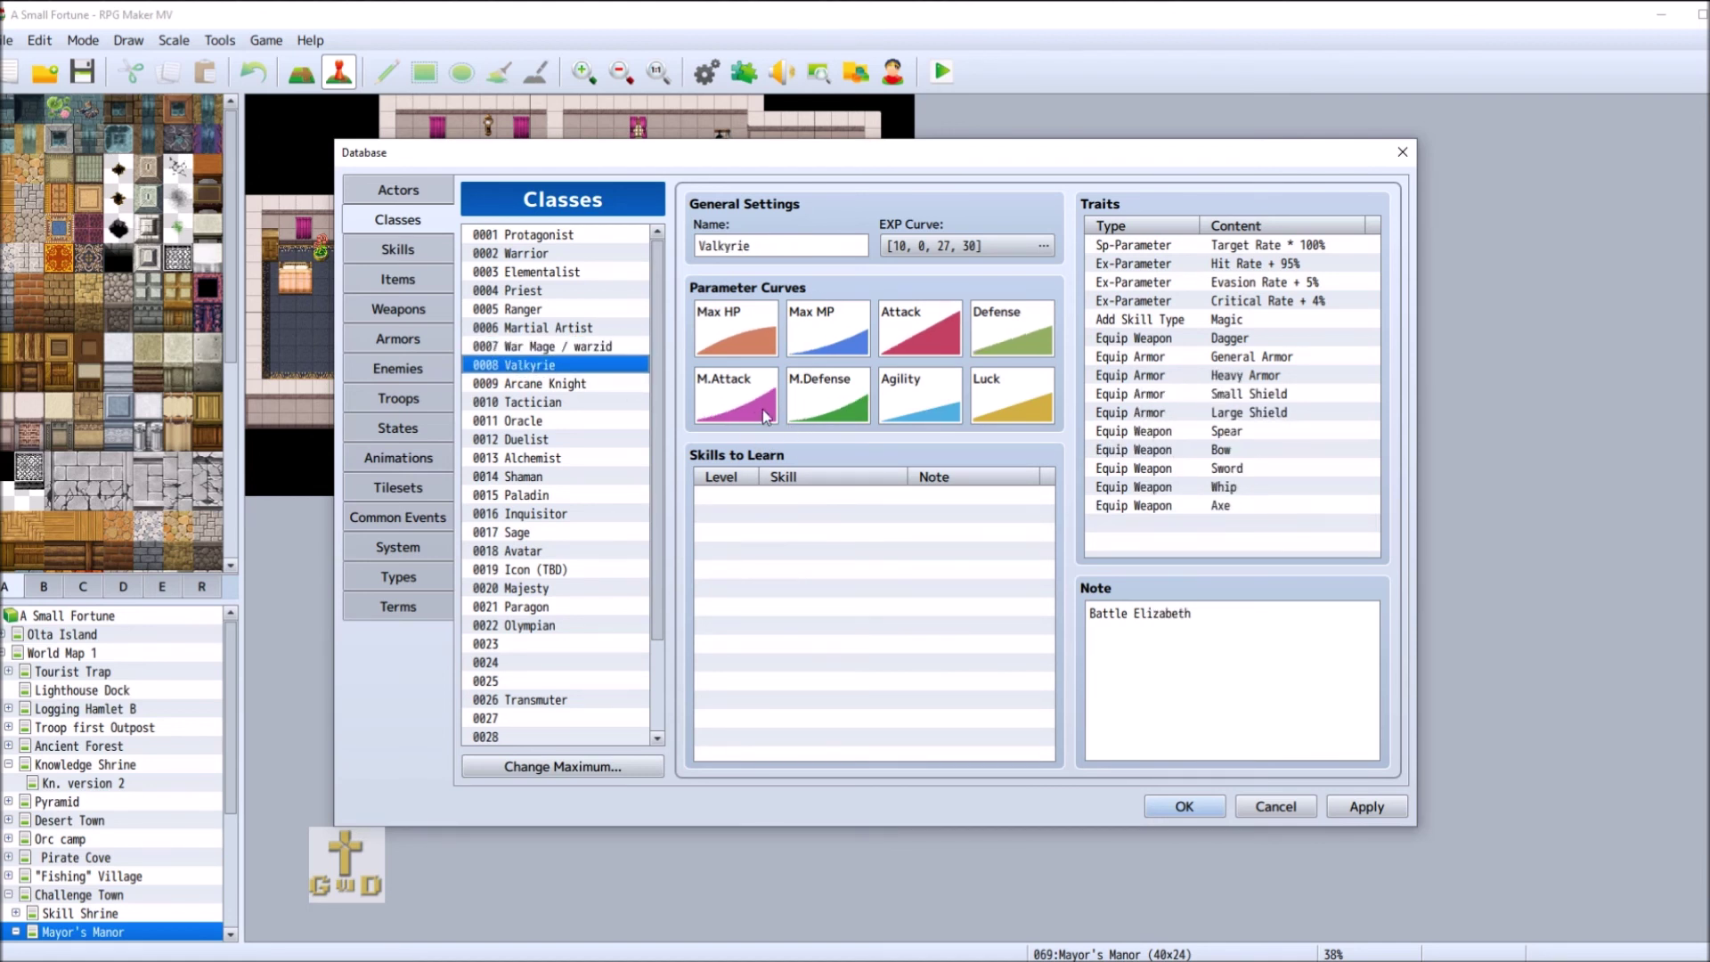
left_click(1368, 808)
- Look over the Arcane Knight, Valkyrie and Warrior classes and read the description of the Luck parameter
left_click(574, 383)
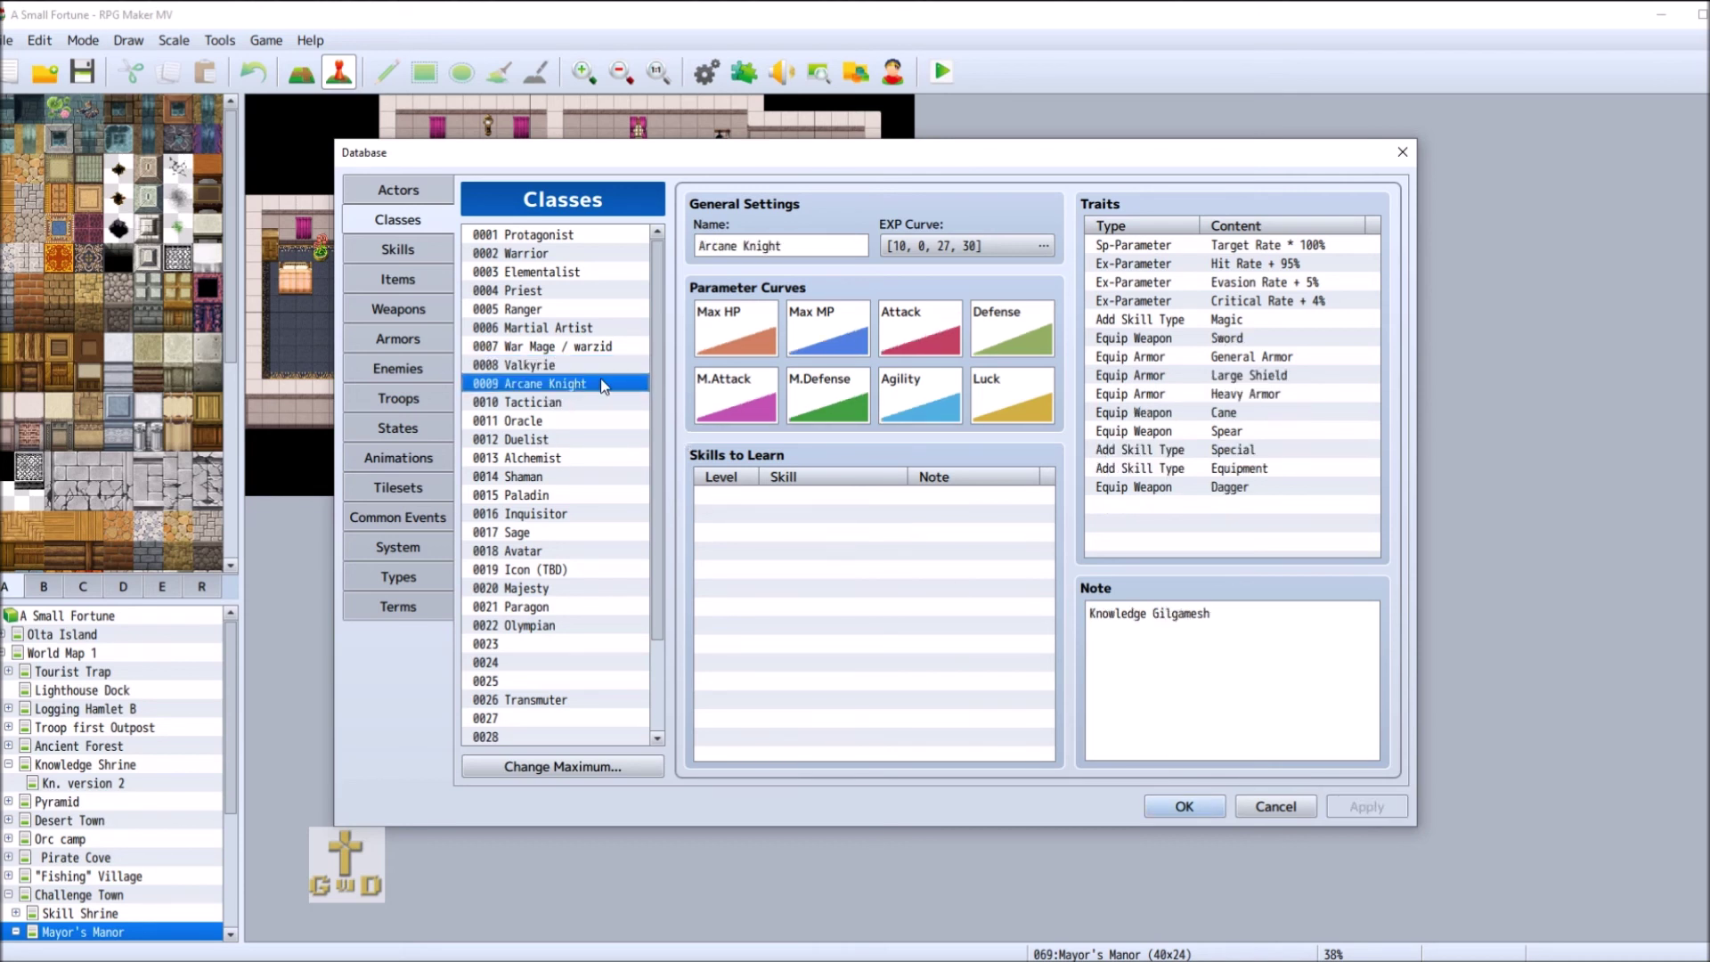
left_click(585, 371)
left_click(589, 258)
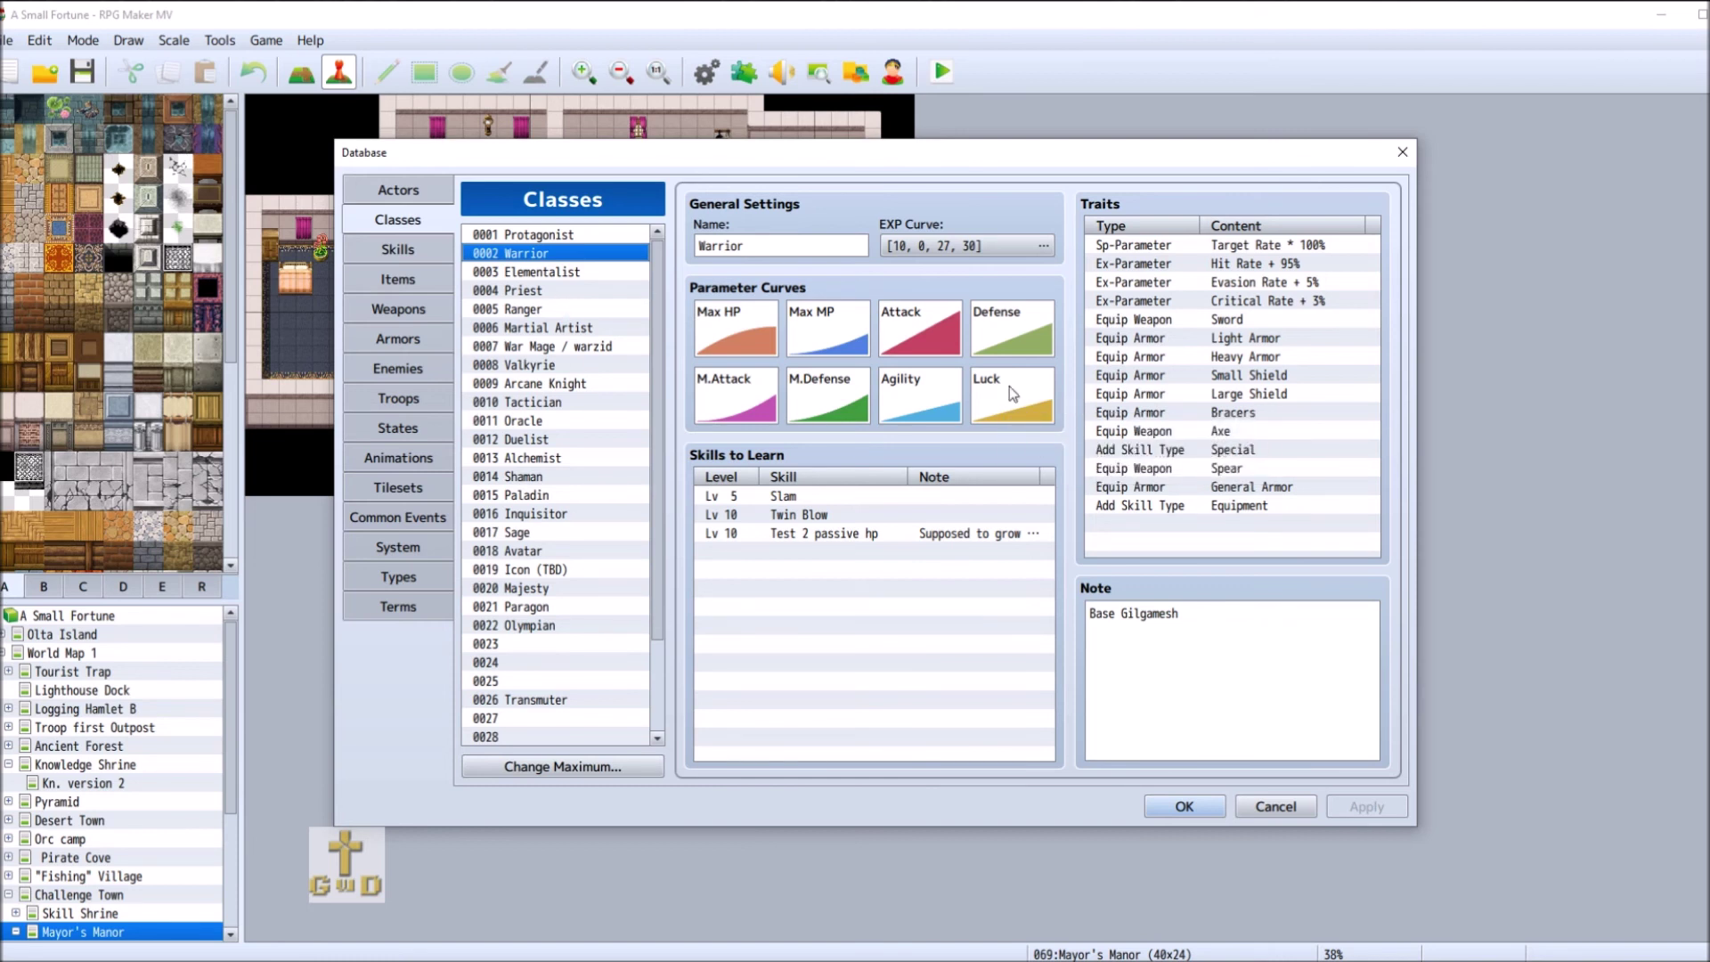
mouse_move(1007, 385)
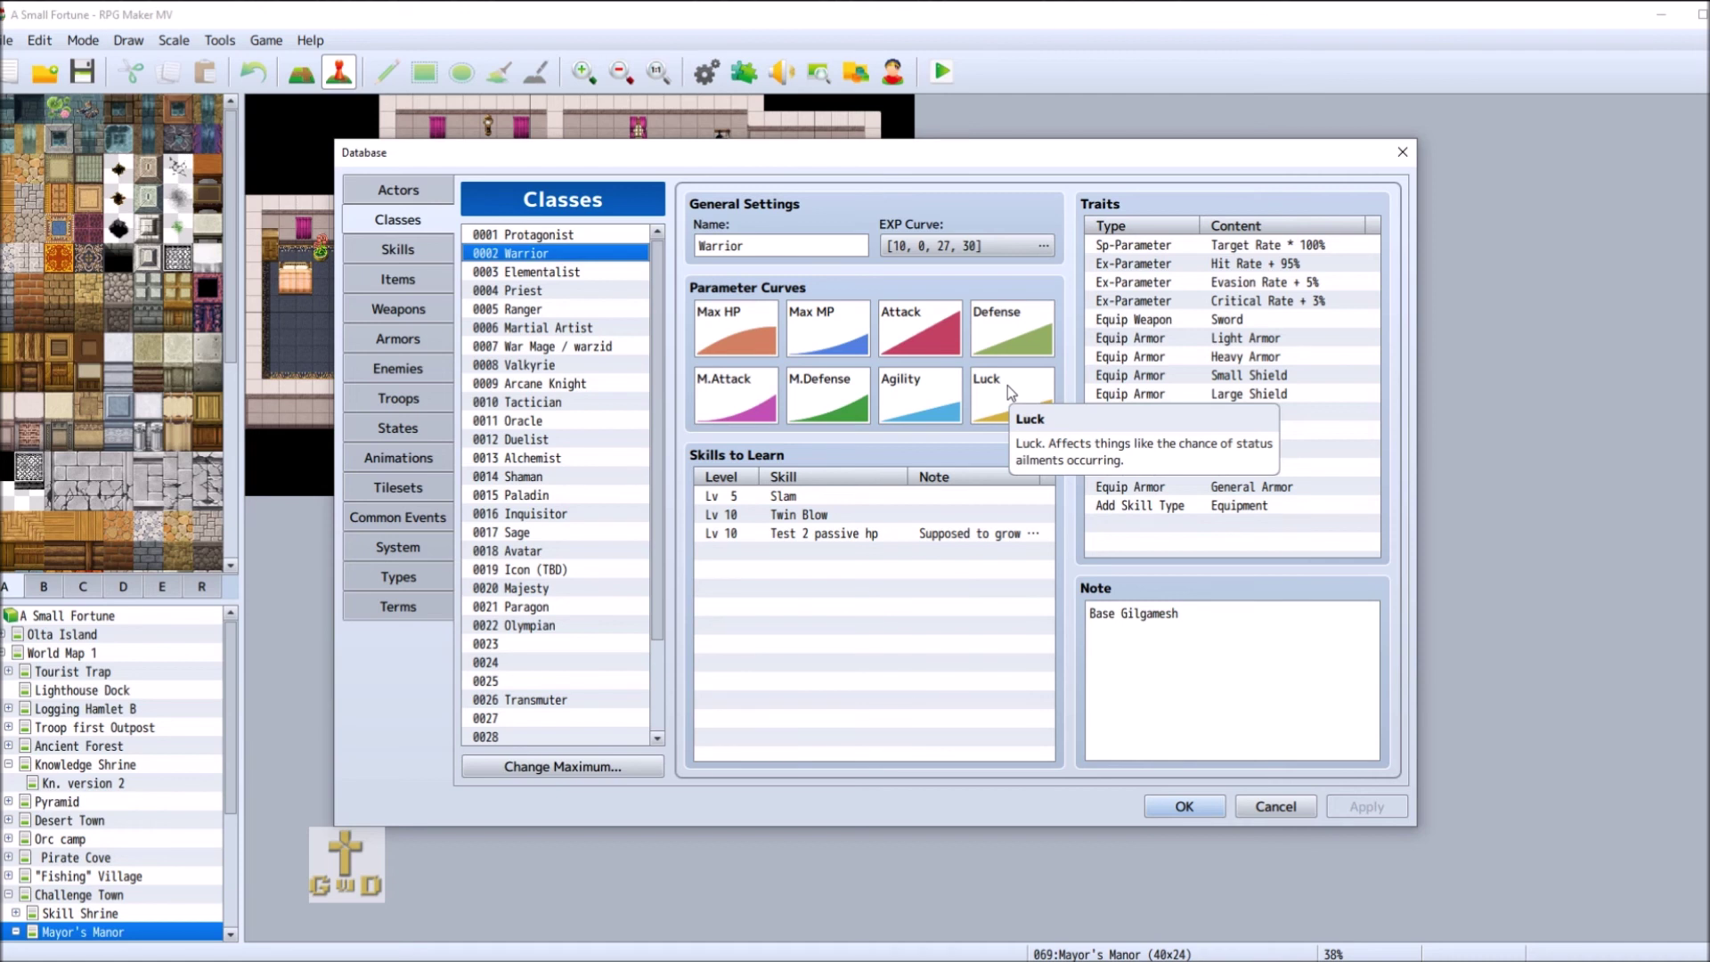
- Add an Equip Armor trait for Small Shield to the Arcane Knight class
left_click(591, 383)
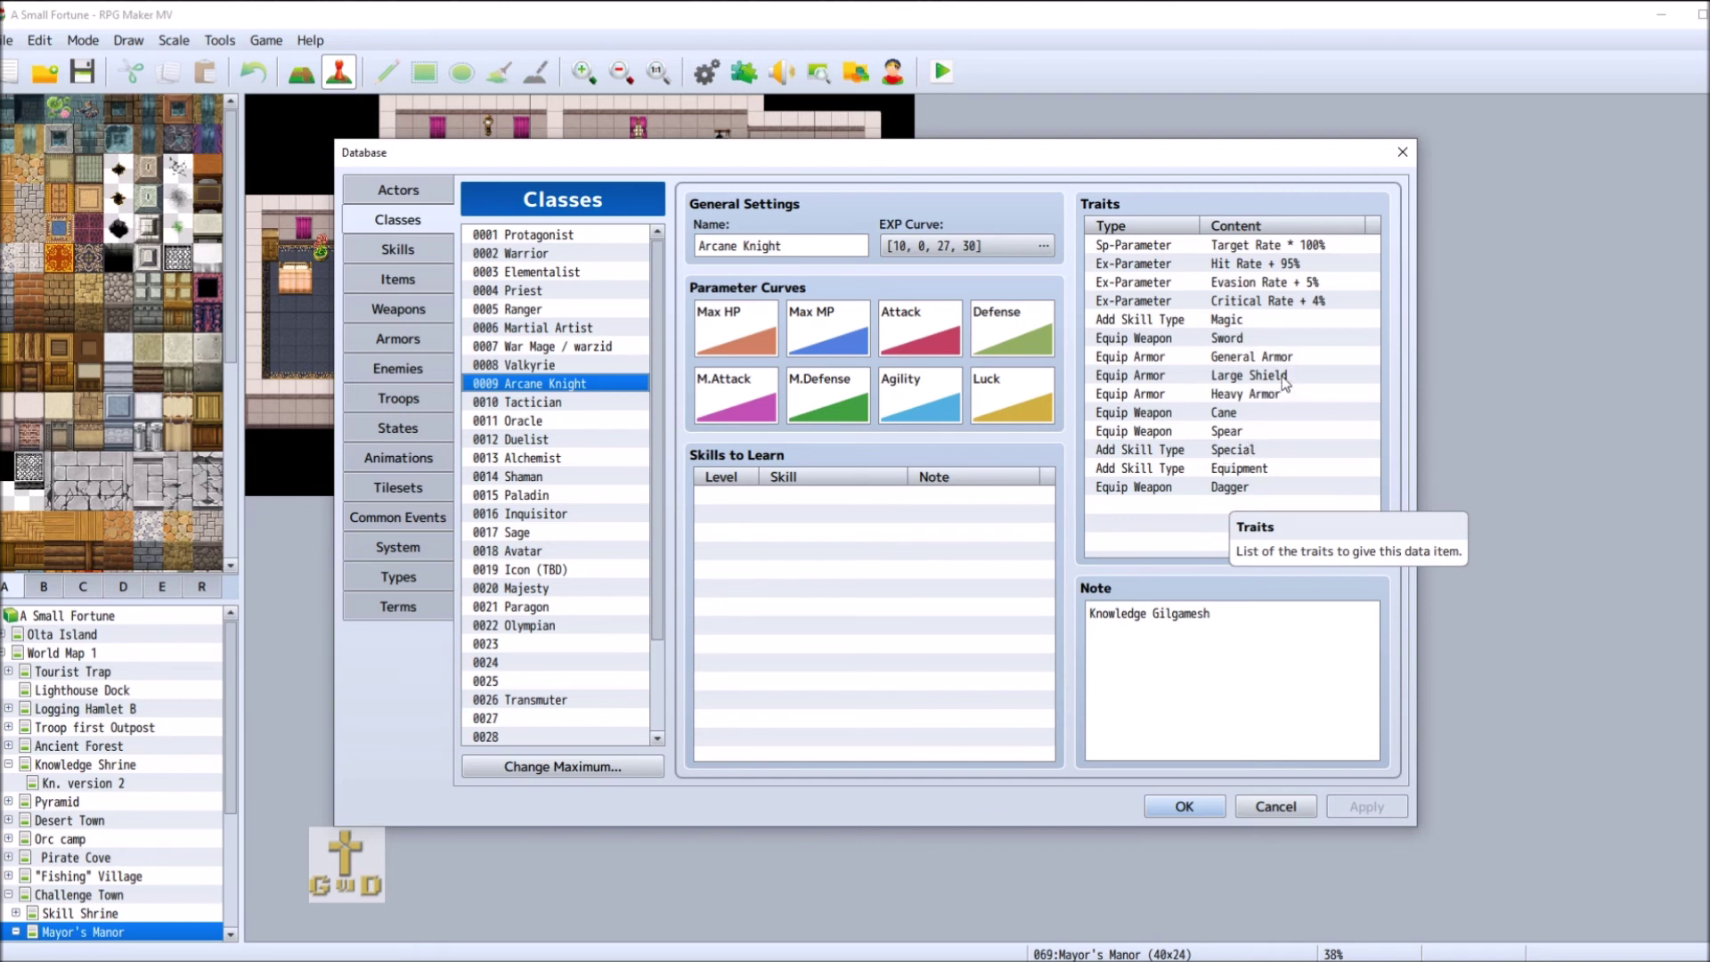
left_click(1137, 505)
right_click(1137, 505)
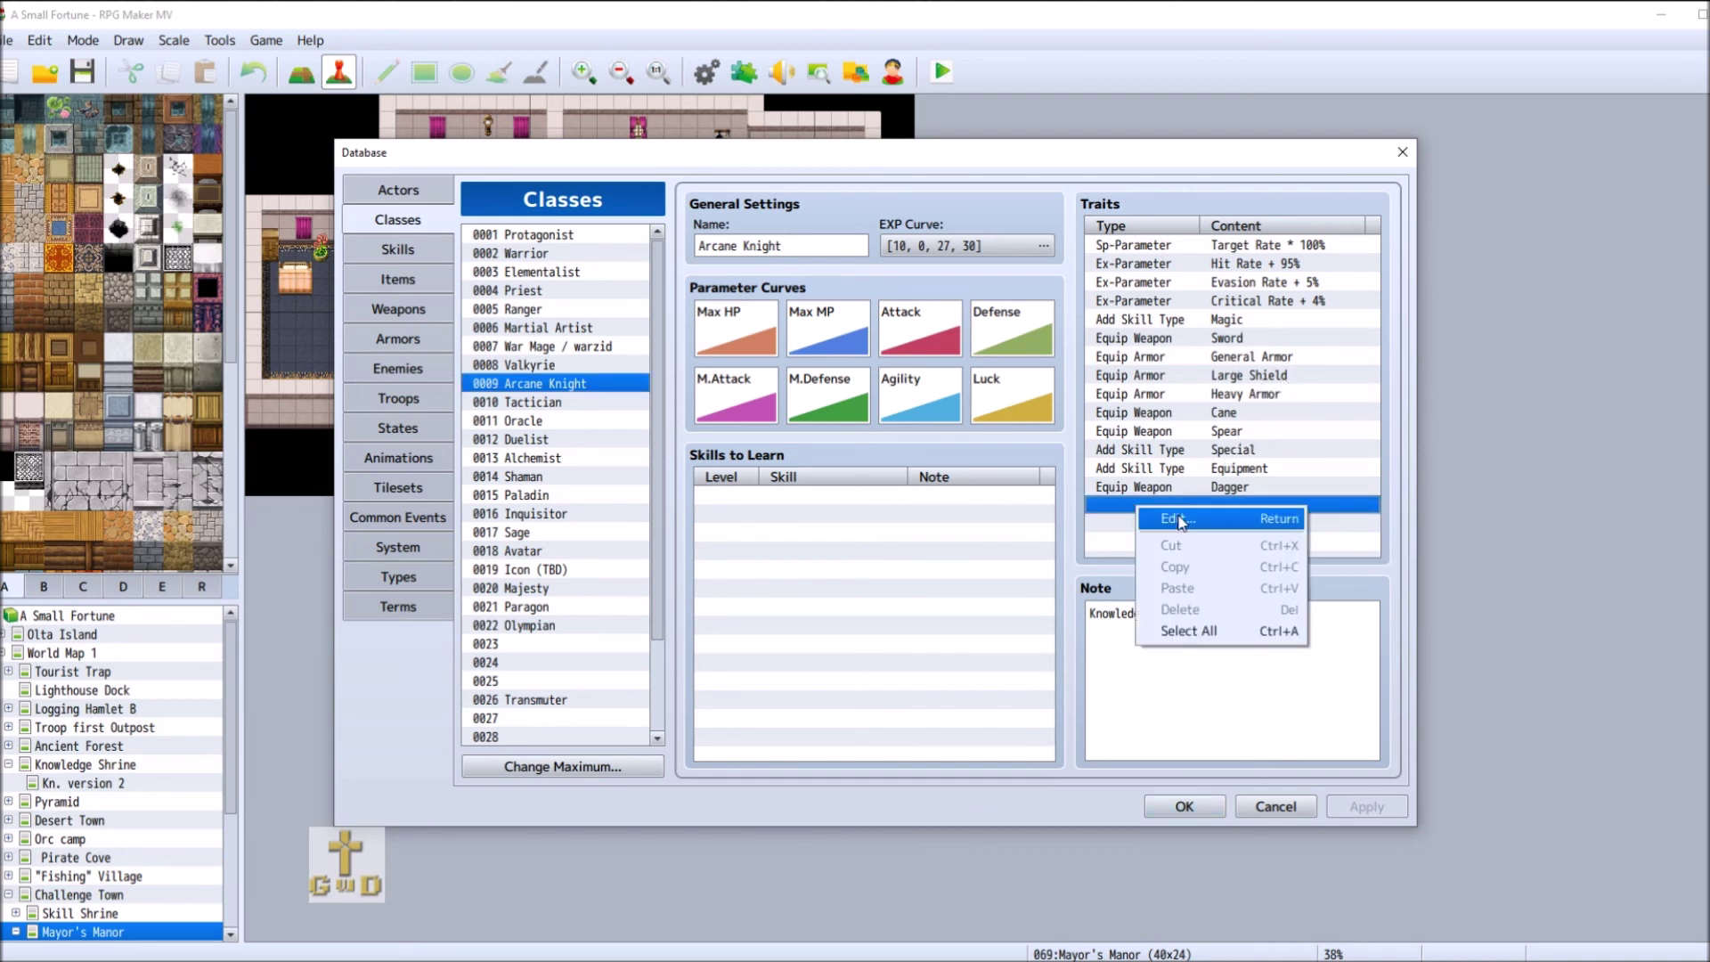
left_click(1158, 515)
left_click(1306, 251)
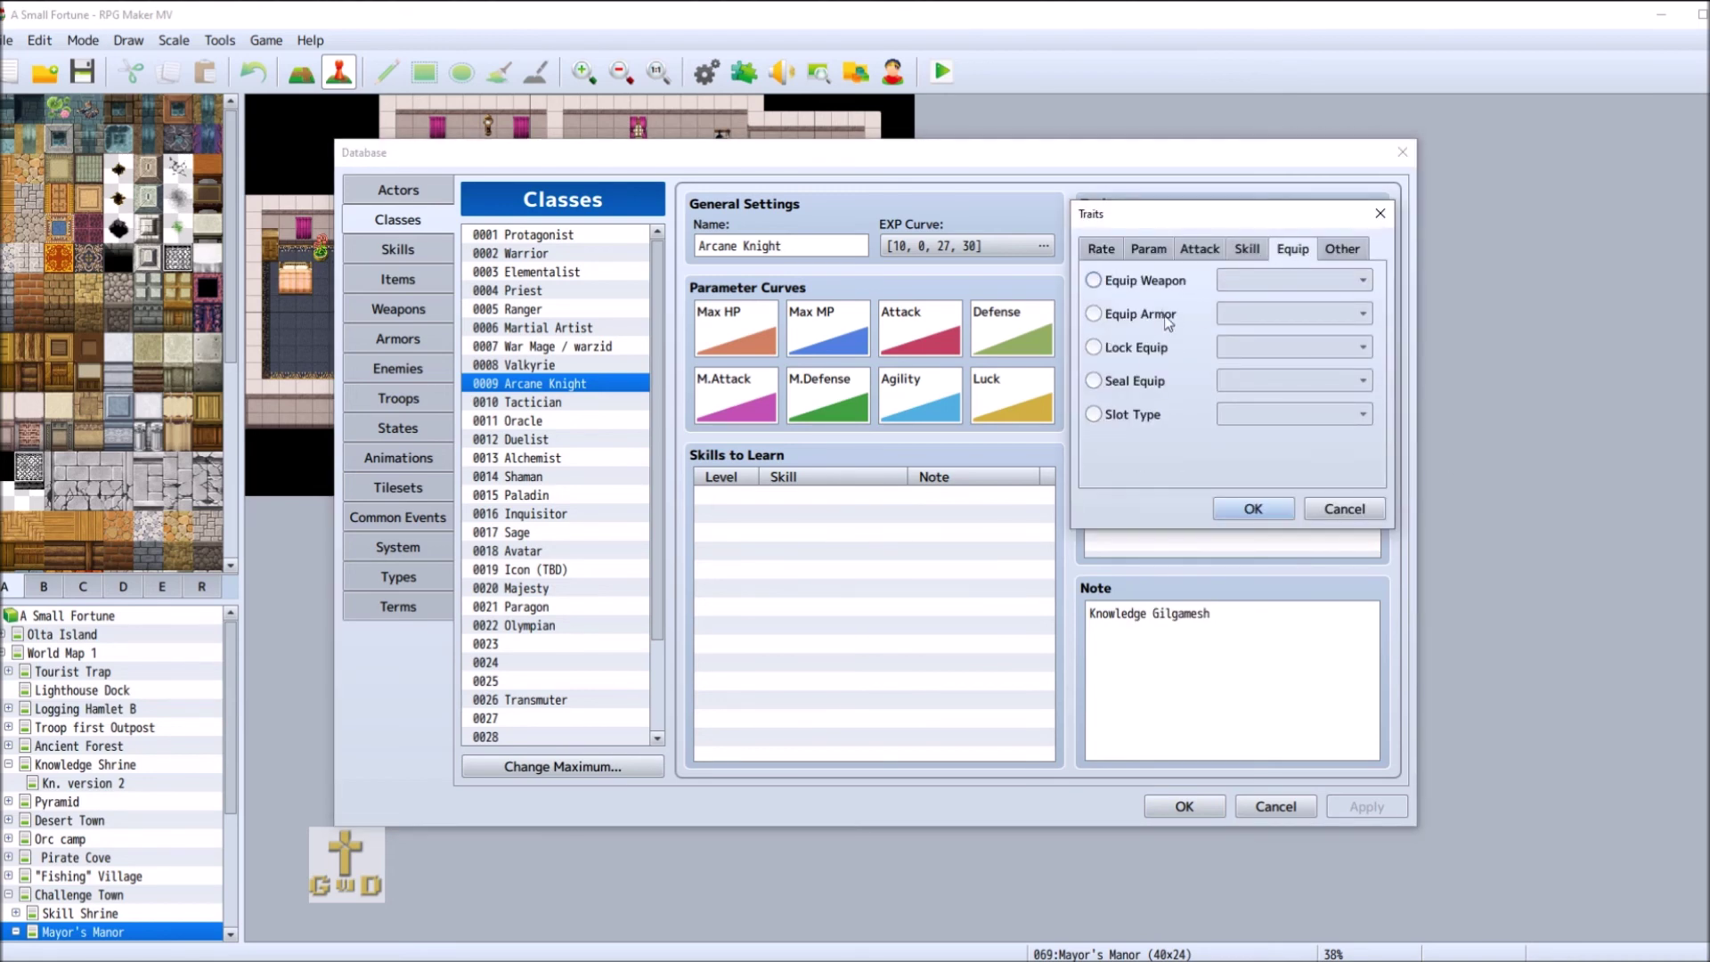
left_click(1093, 314)
left_click(1281, 312)
left_click(1258, 422)
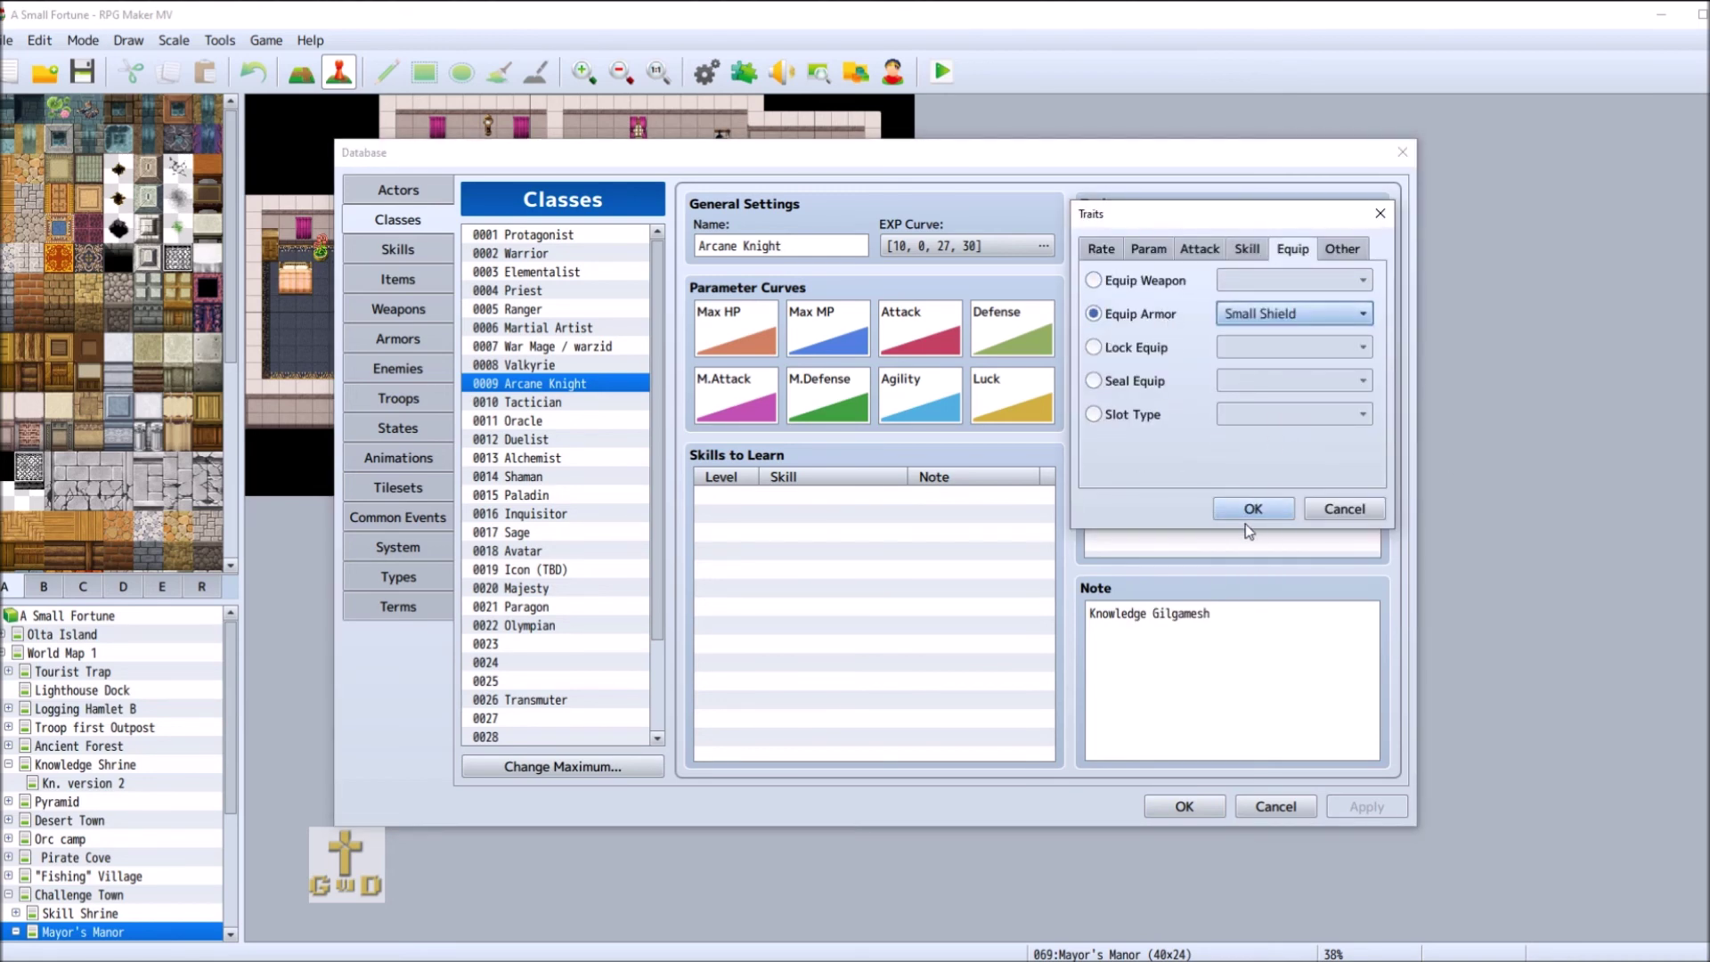
left_click(1247, 511)
- Add an Equip Armor trait for Bracers to the Arcane Knight class
right_click(1142, 528)
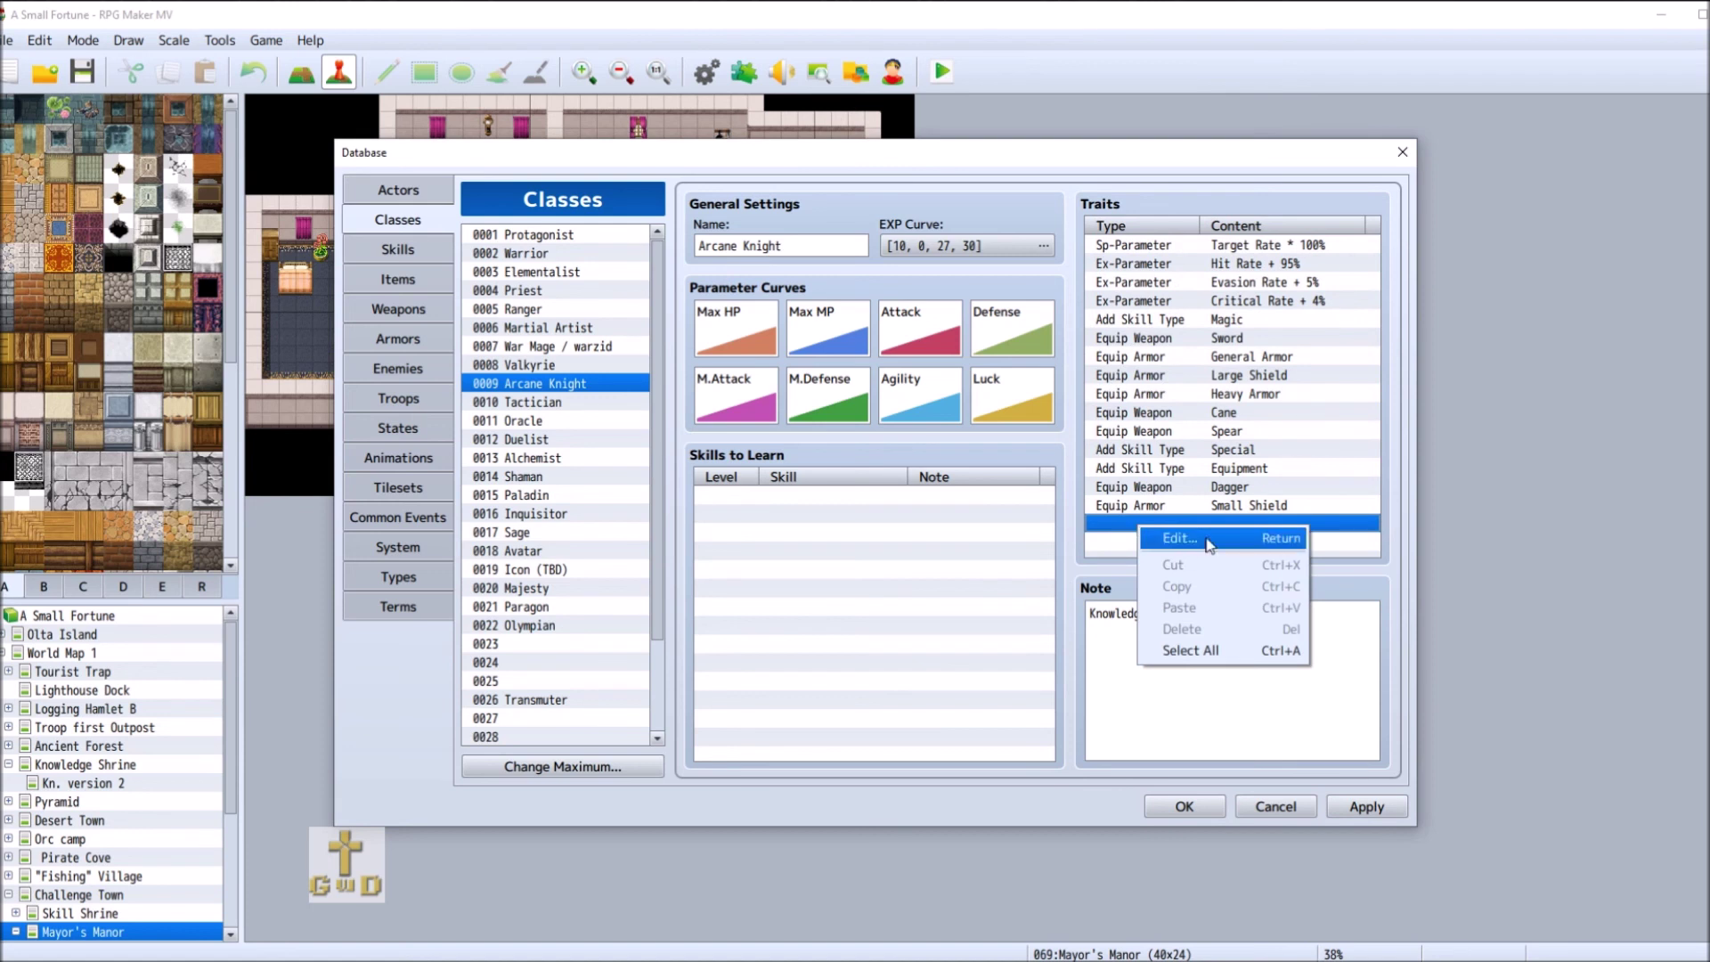
left_click(1154, 536)
left_click(1293, 249)
left_click(1163, 282)
left_click(1154, 313)
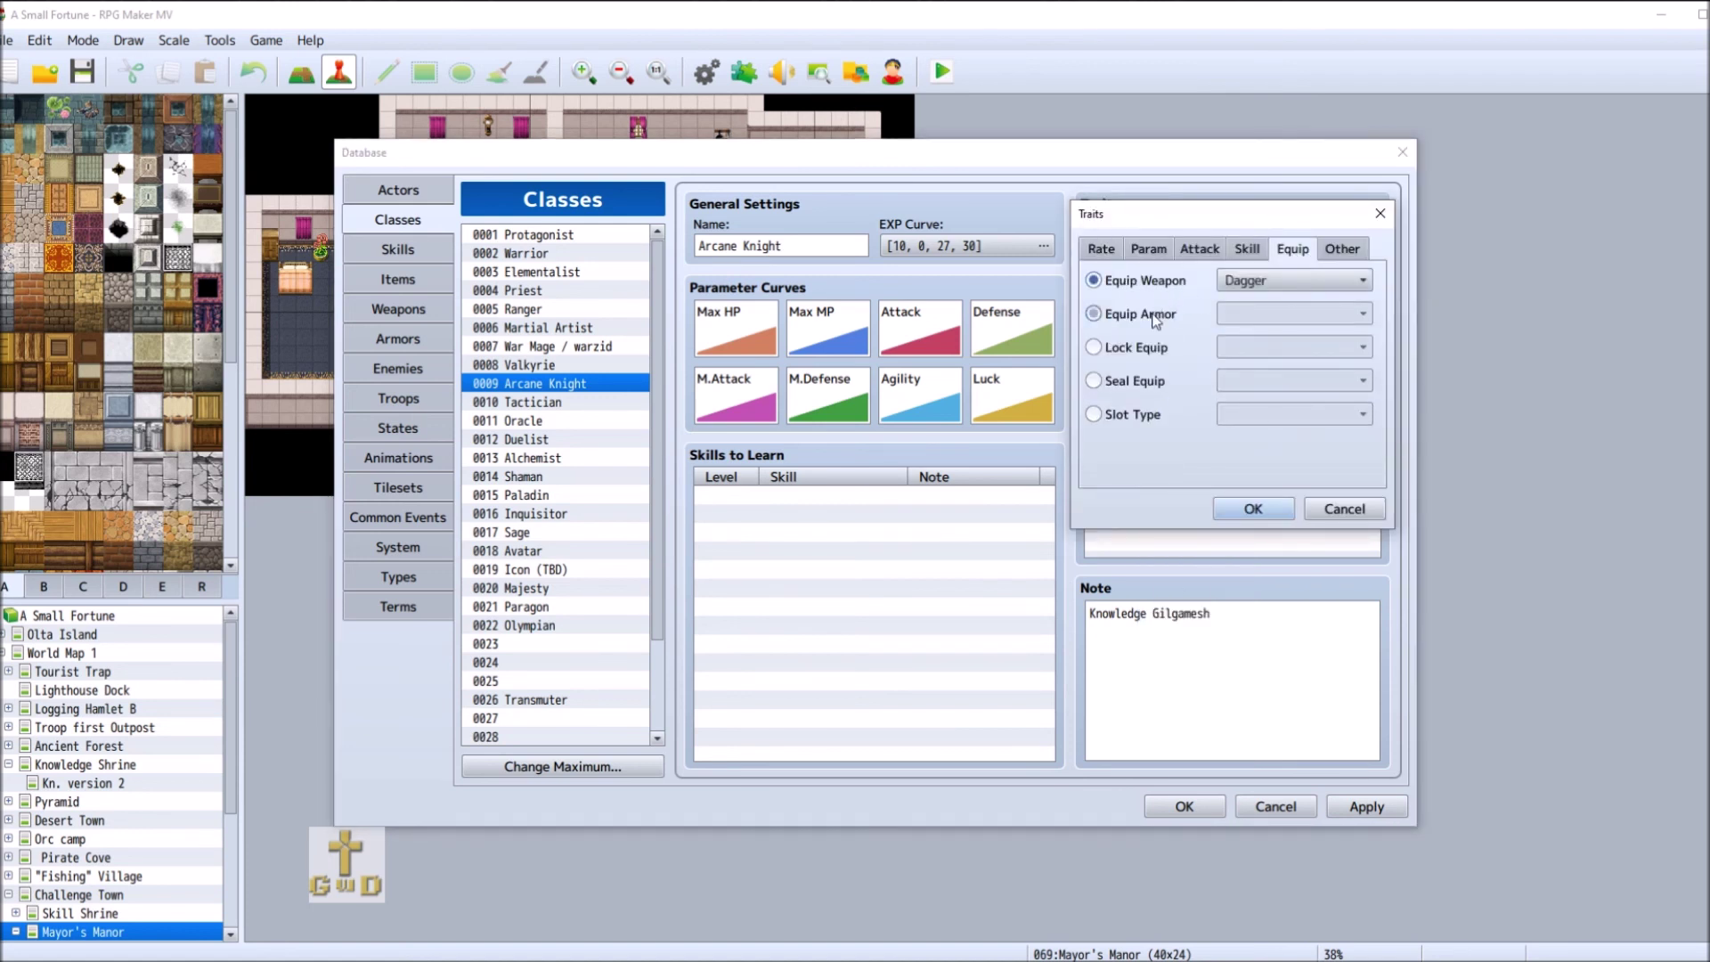
left_click(1317, 314)
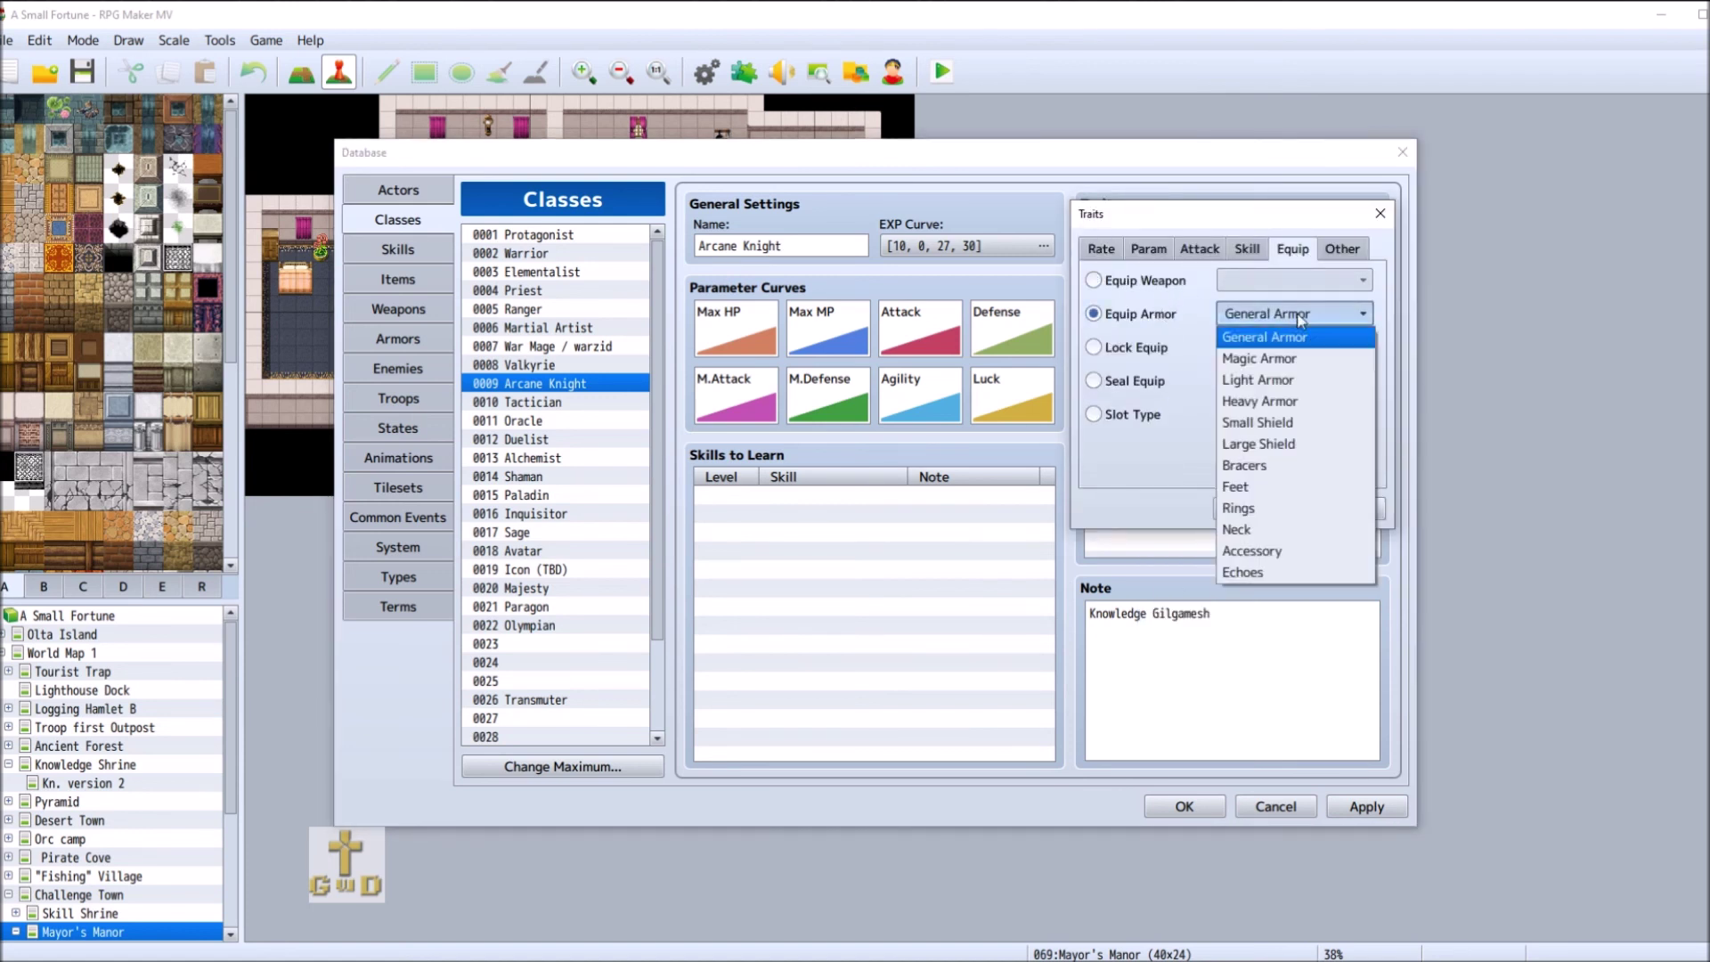
left_click(1286, 466)
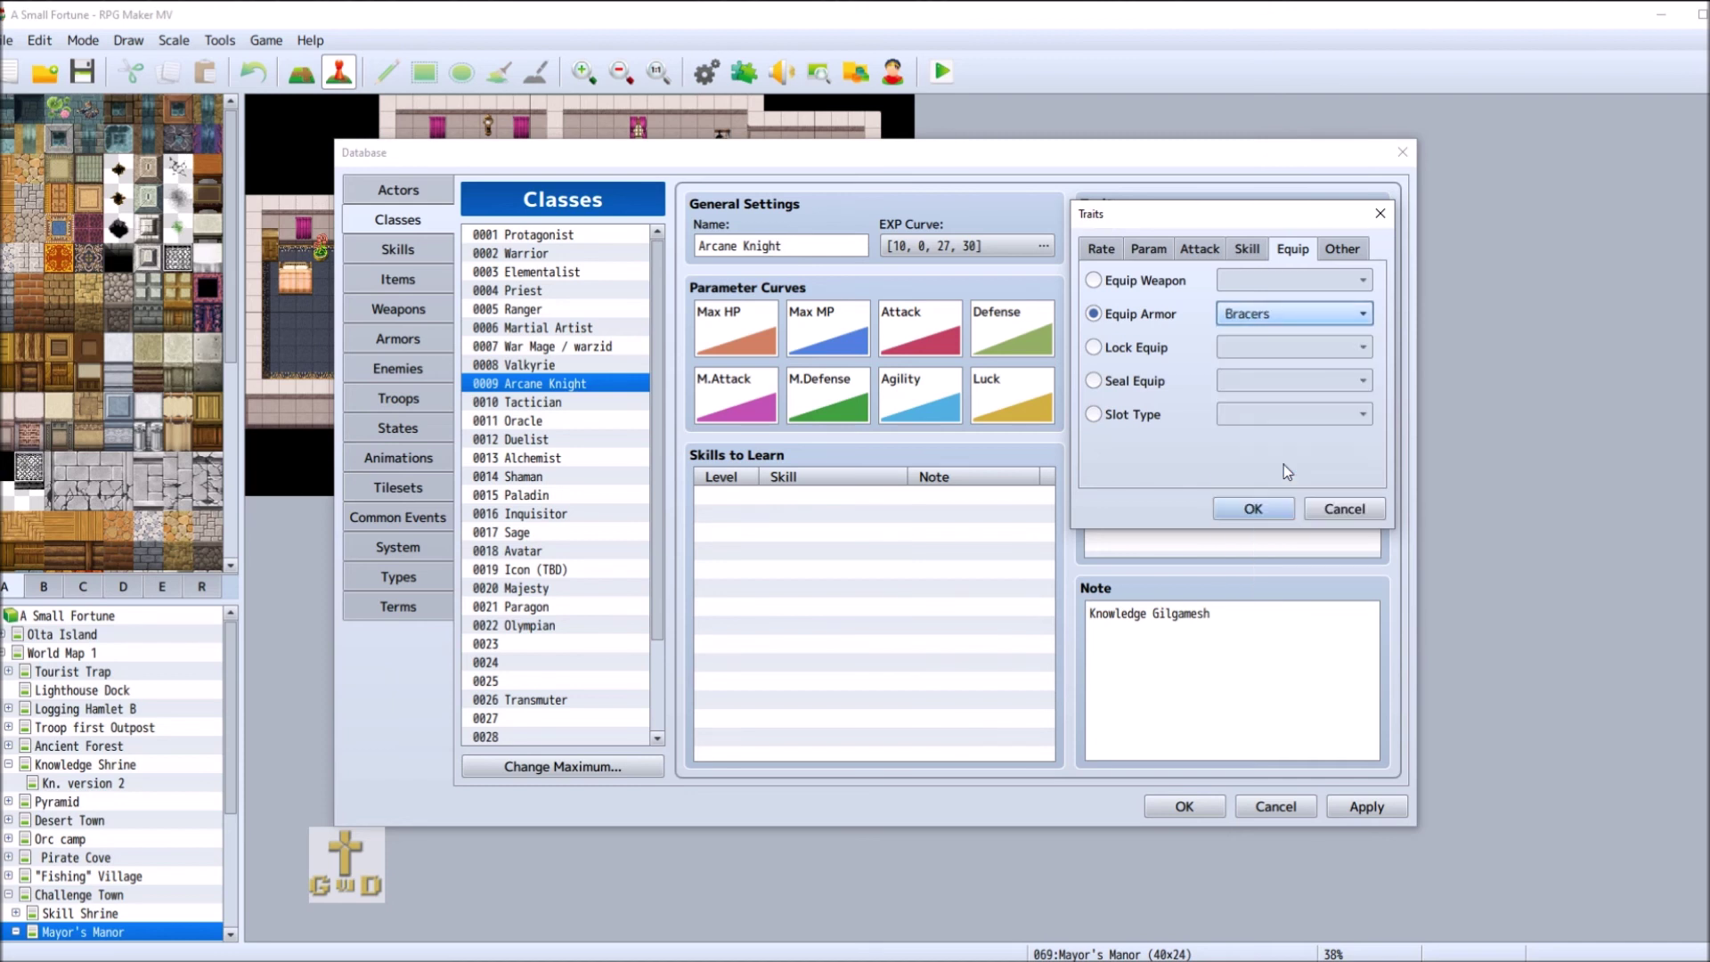
left_click(1252, 508)
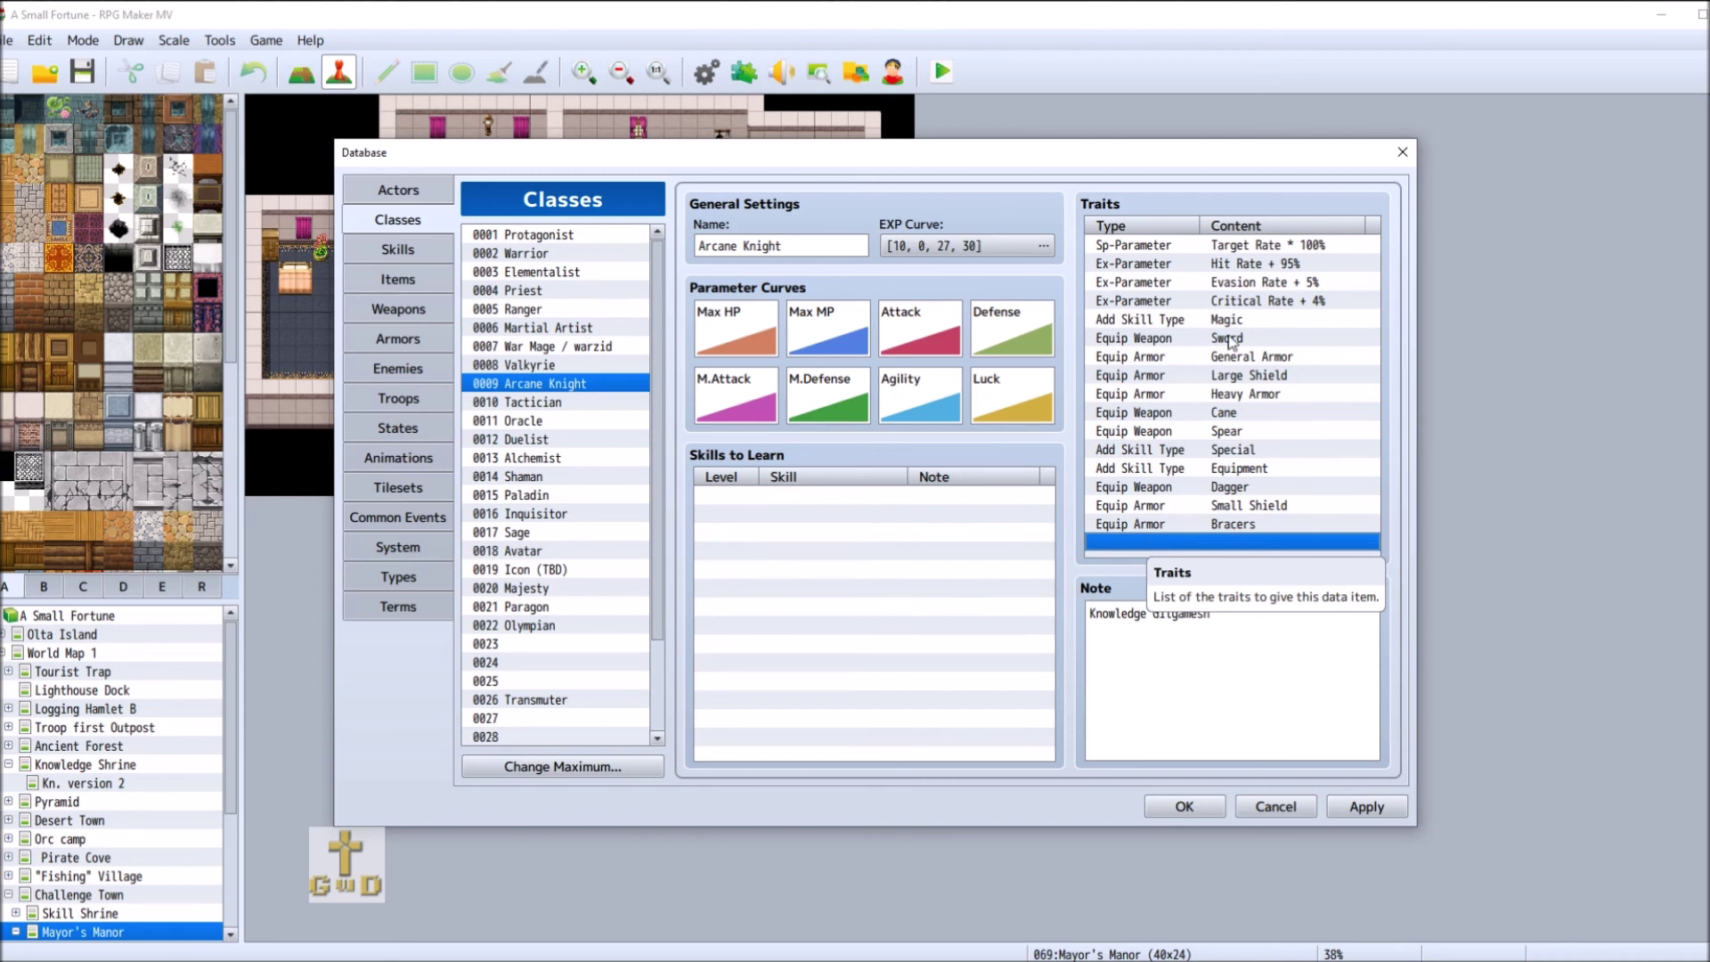
- Add an Equip Weapon trait for Axe to the Arcane Knight class
right_click(1127, 542)
left_click(1189, 547)
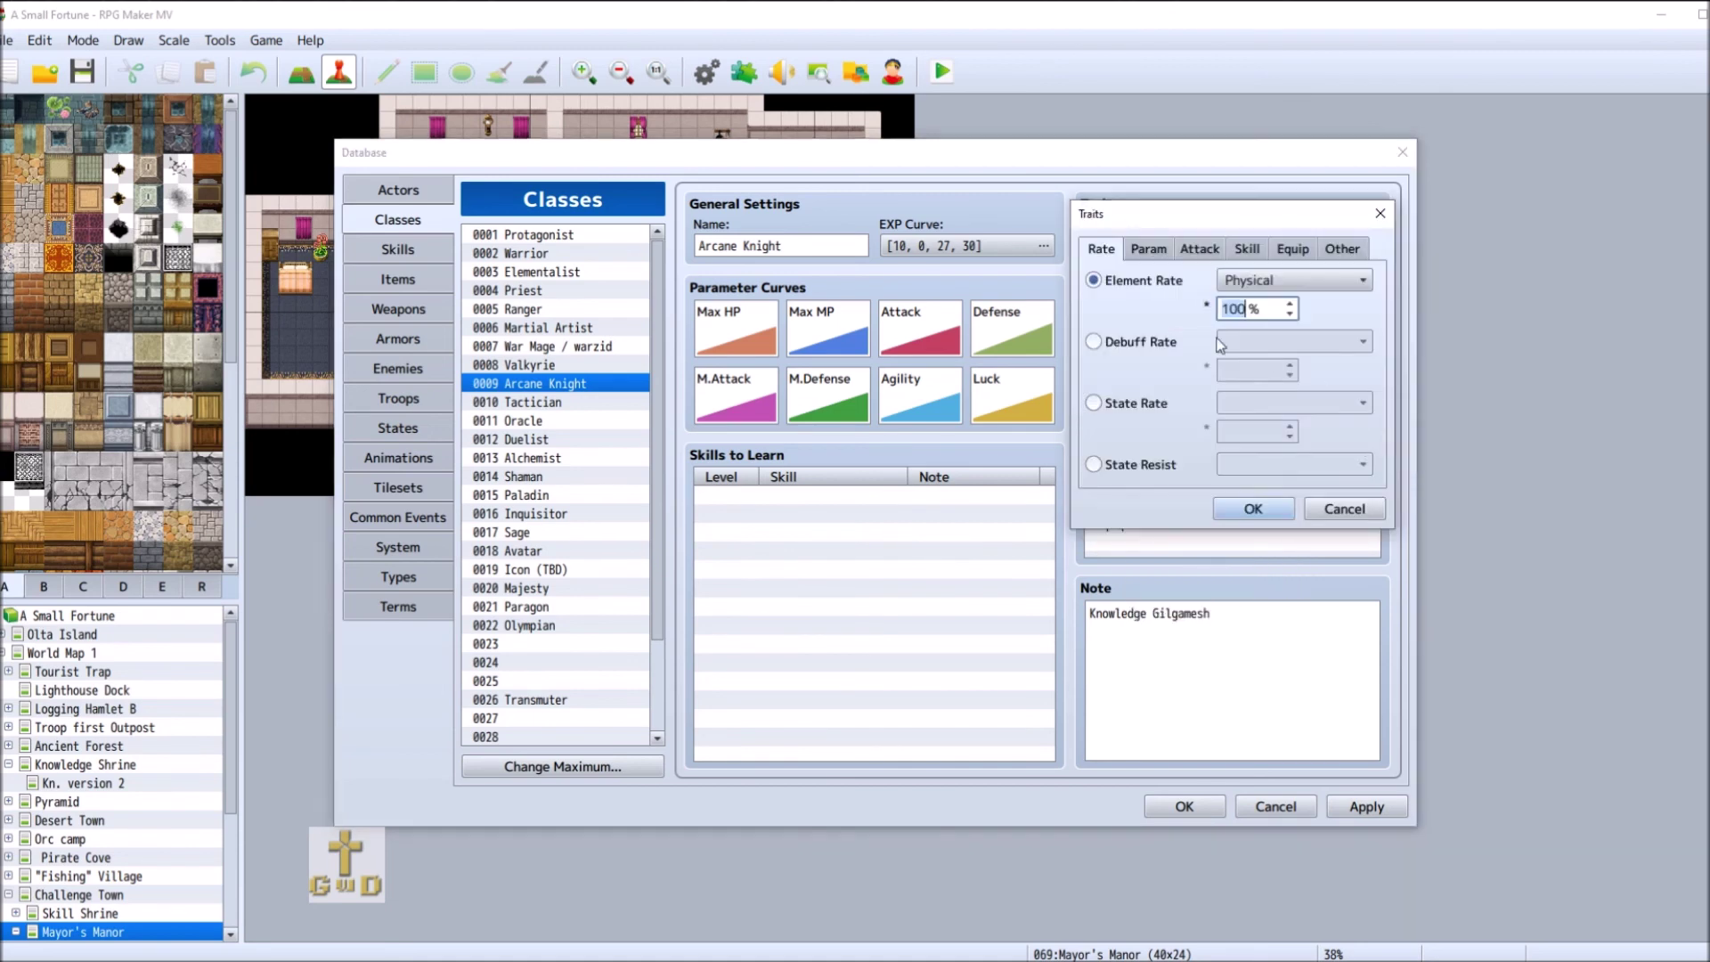
left_click(1287, 251)
left_click(1154, 281)
left_click(1290, 280)
left_click(1254, 346)
left_click(1229, 508)
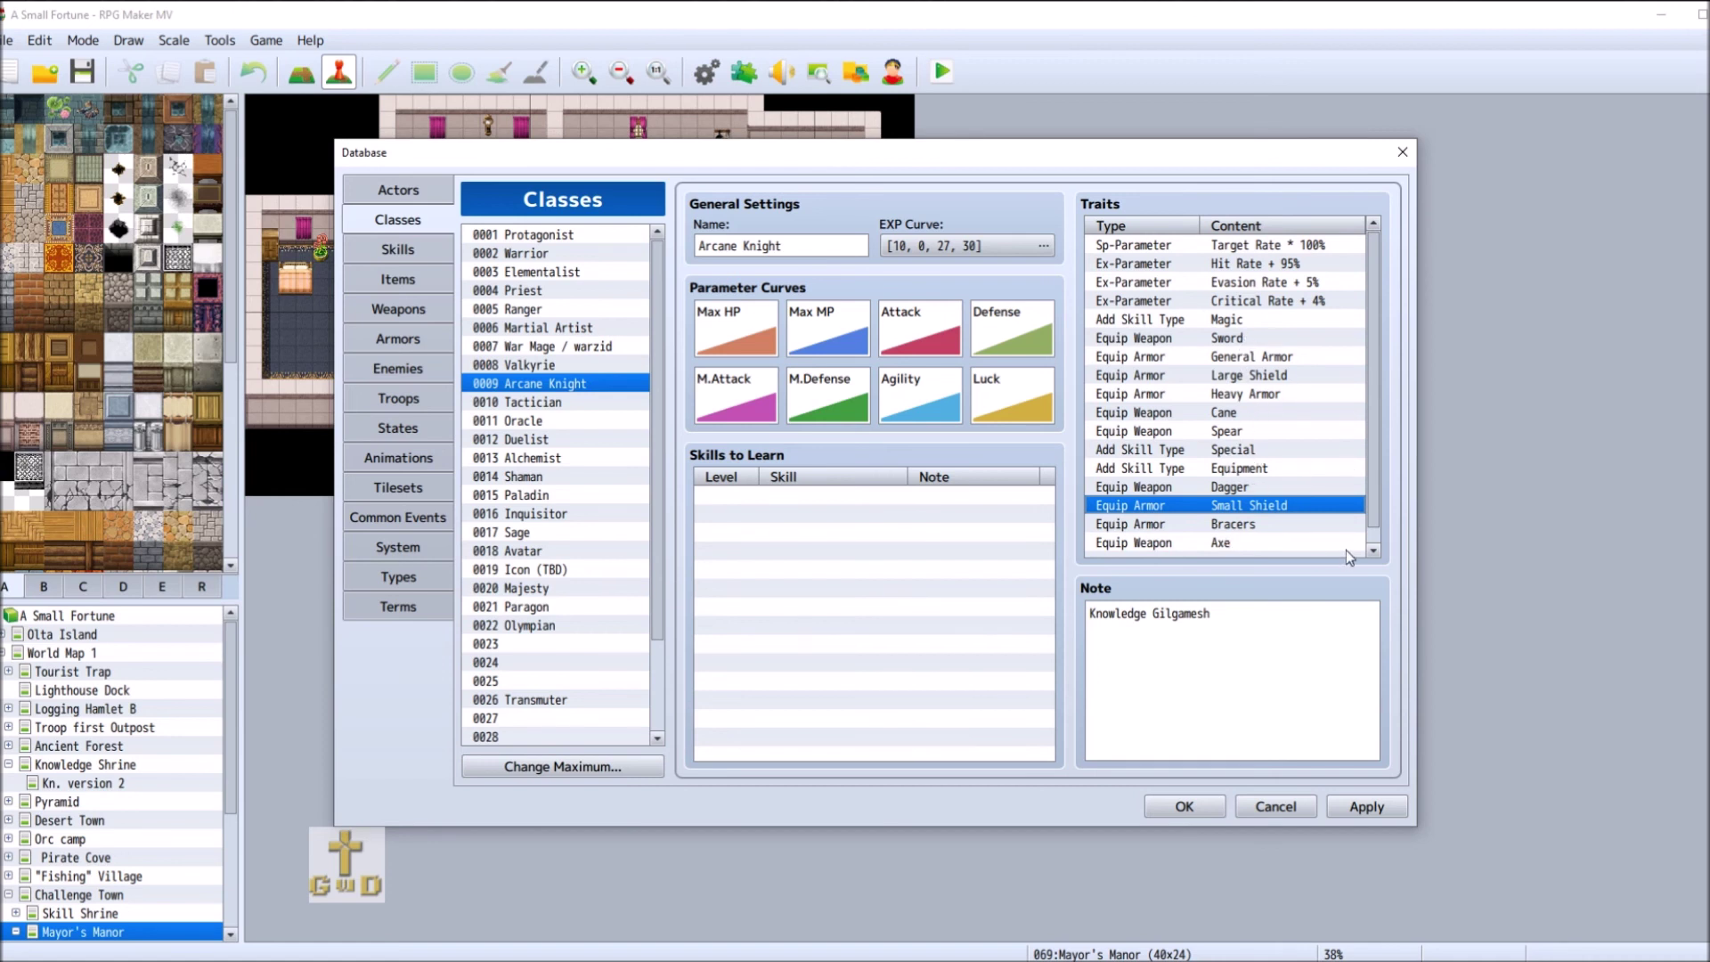
- Add an Equip Armor trait for Light Armor to the Arcane Knight class
scroll(1372, 490, "down", 3)
double_click(1151, 545)
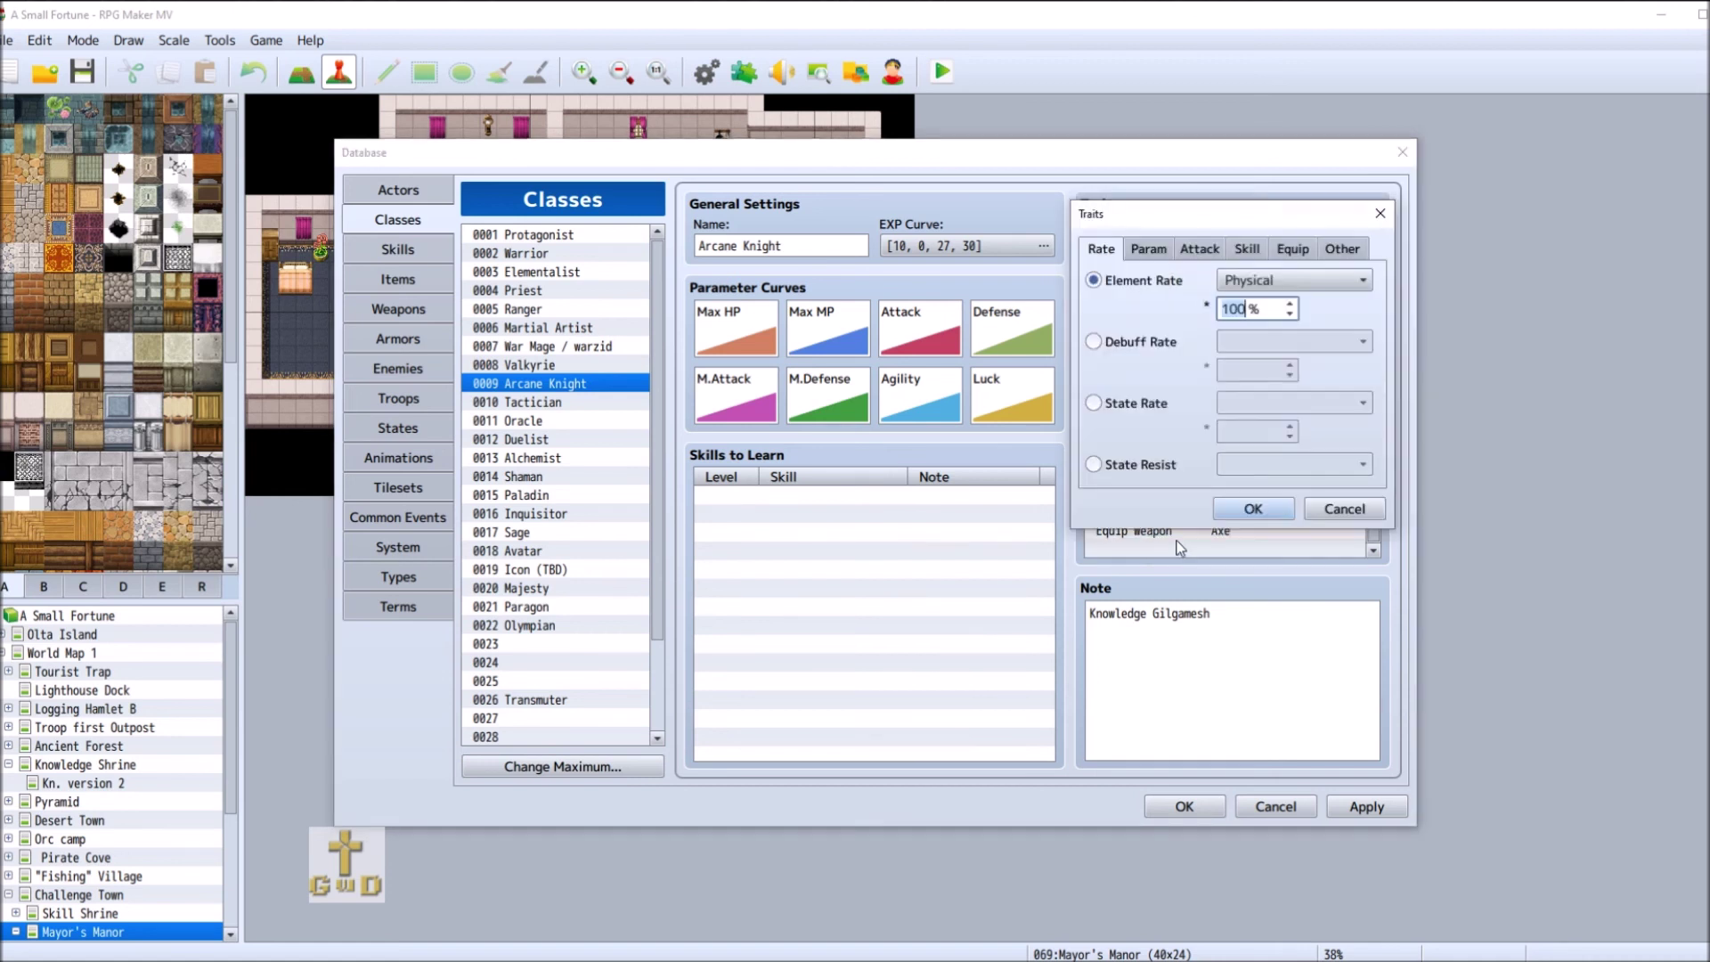
left_click(1296, 250)
left_click(1359, 279)
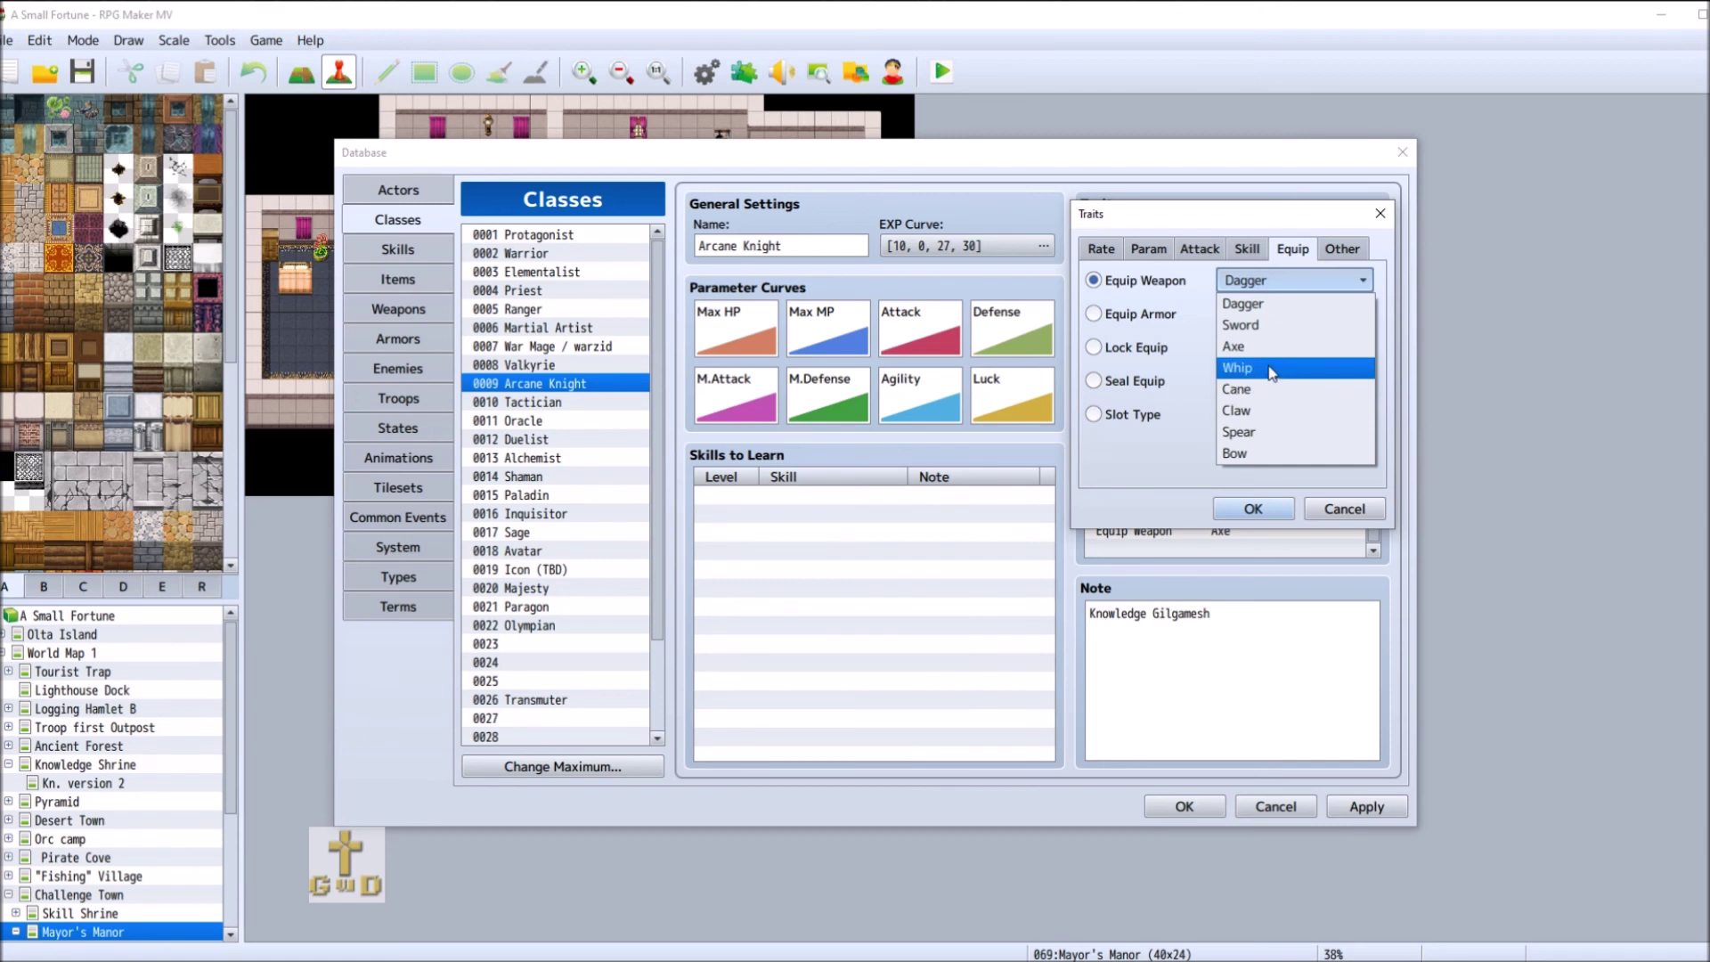
left_click(1140, 313)
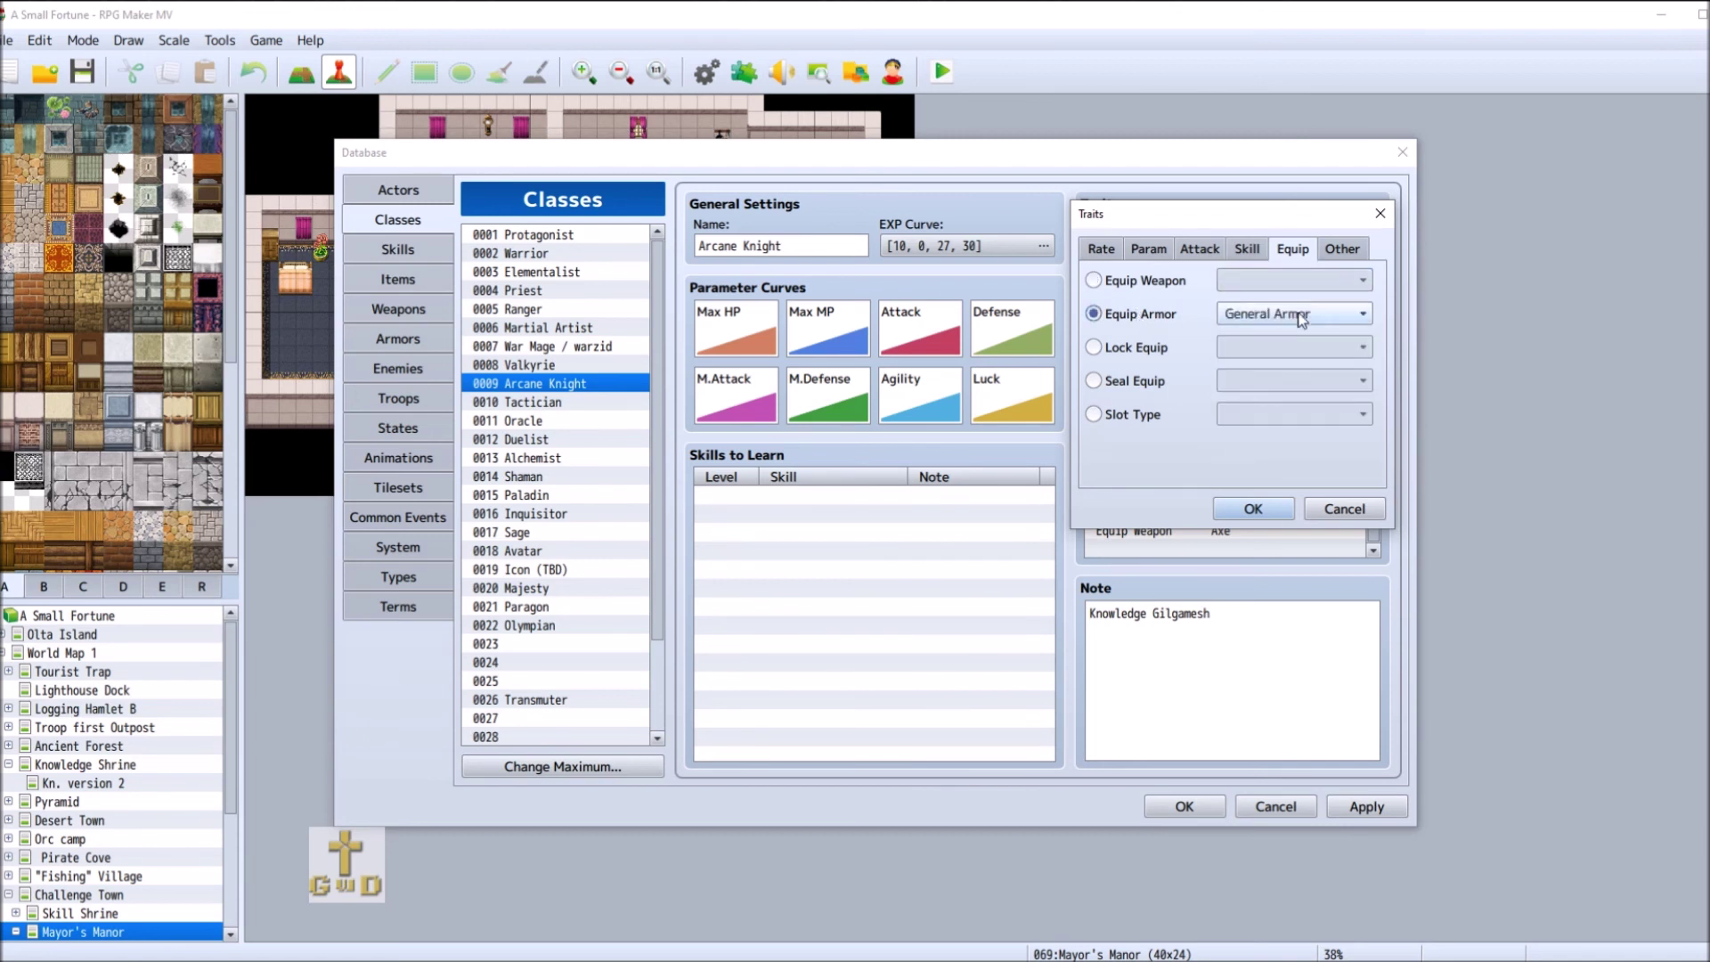
left_click(1363, 314)
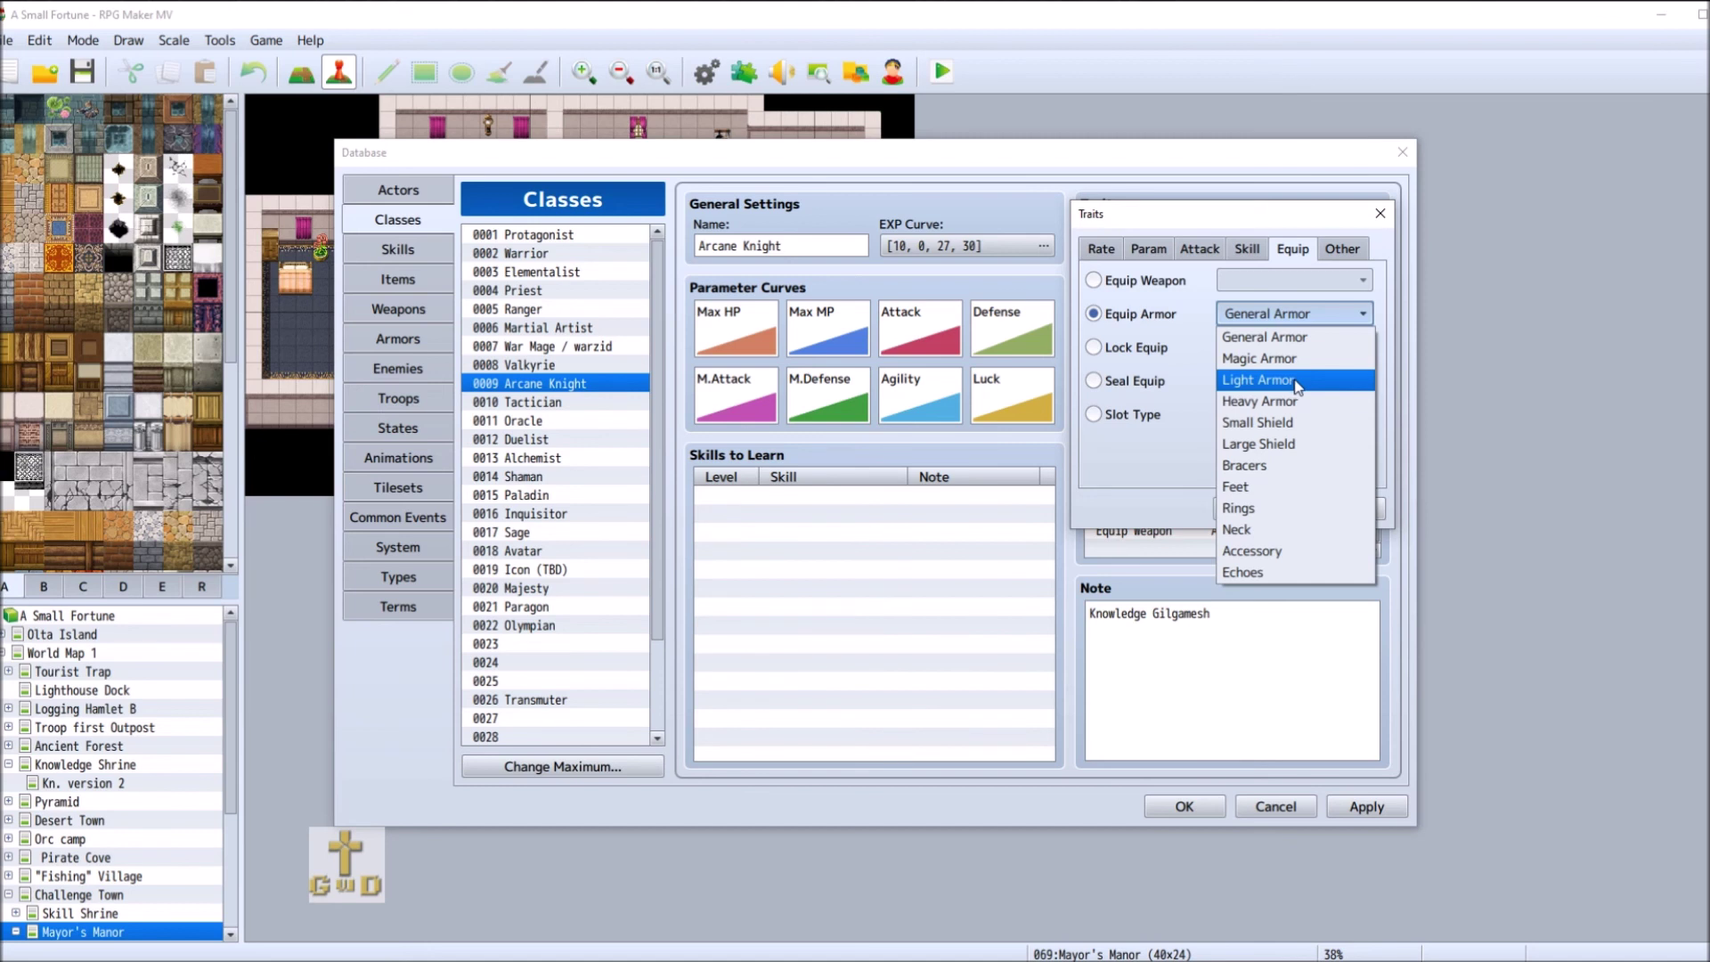
left_click(1295, 379)
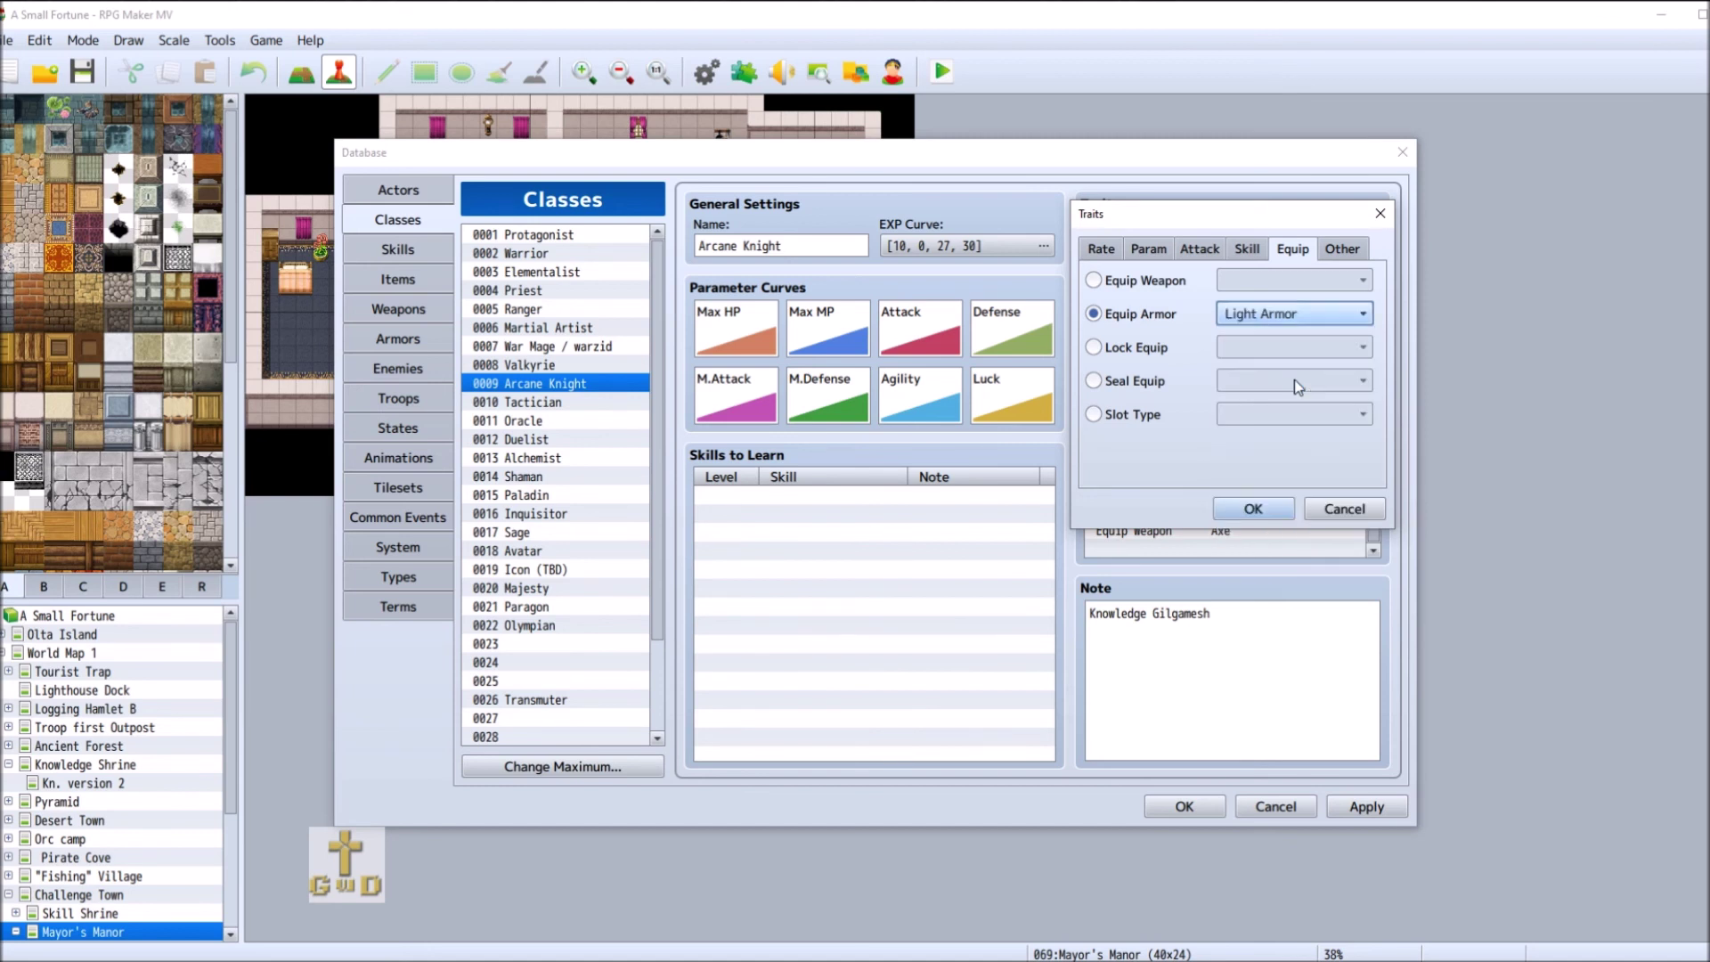
left_click(1268, 500)
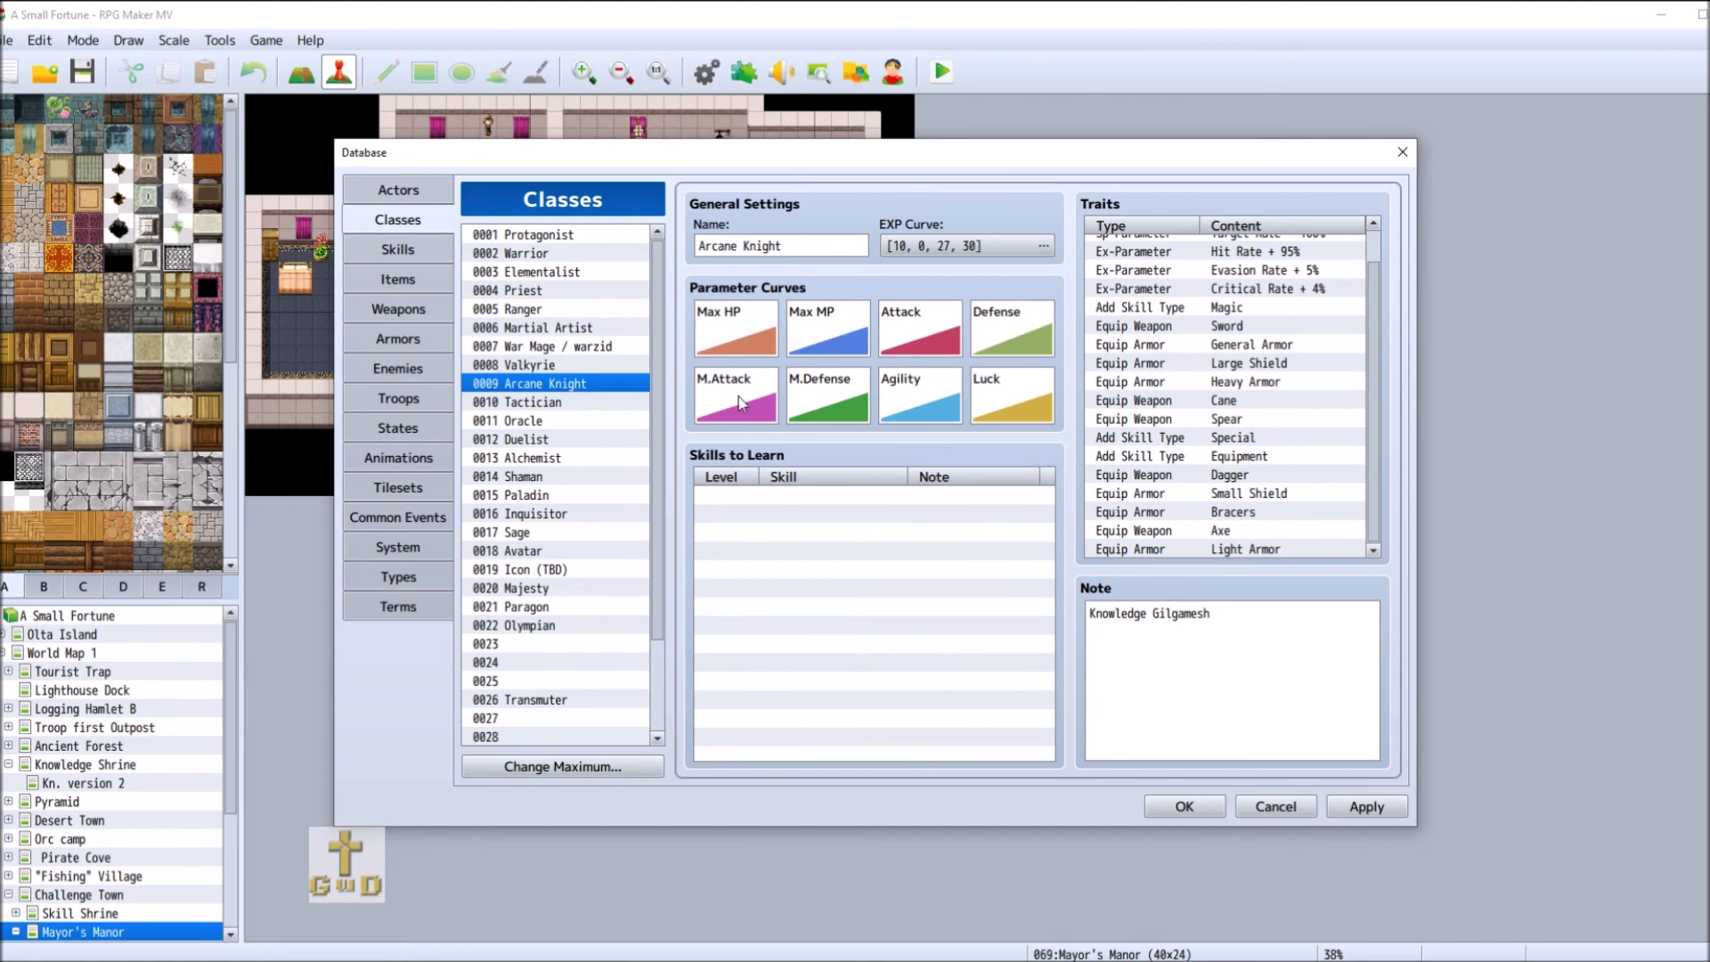
- Regenerate the Elementalist's M.Attack curve to reach 220 at level 99, with the growth type shifted from Normal towards Fast
left_click(558, 345)
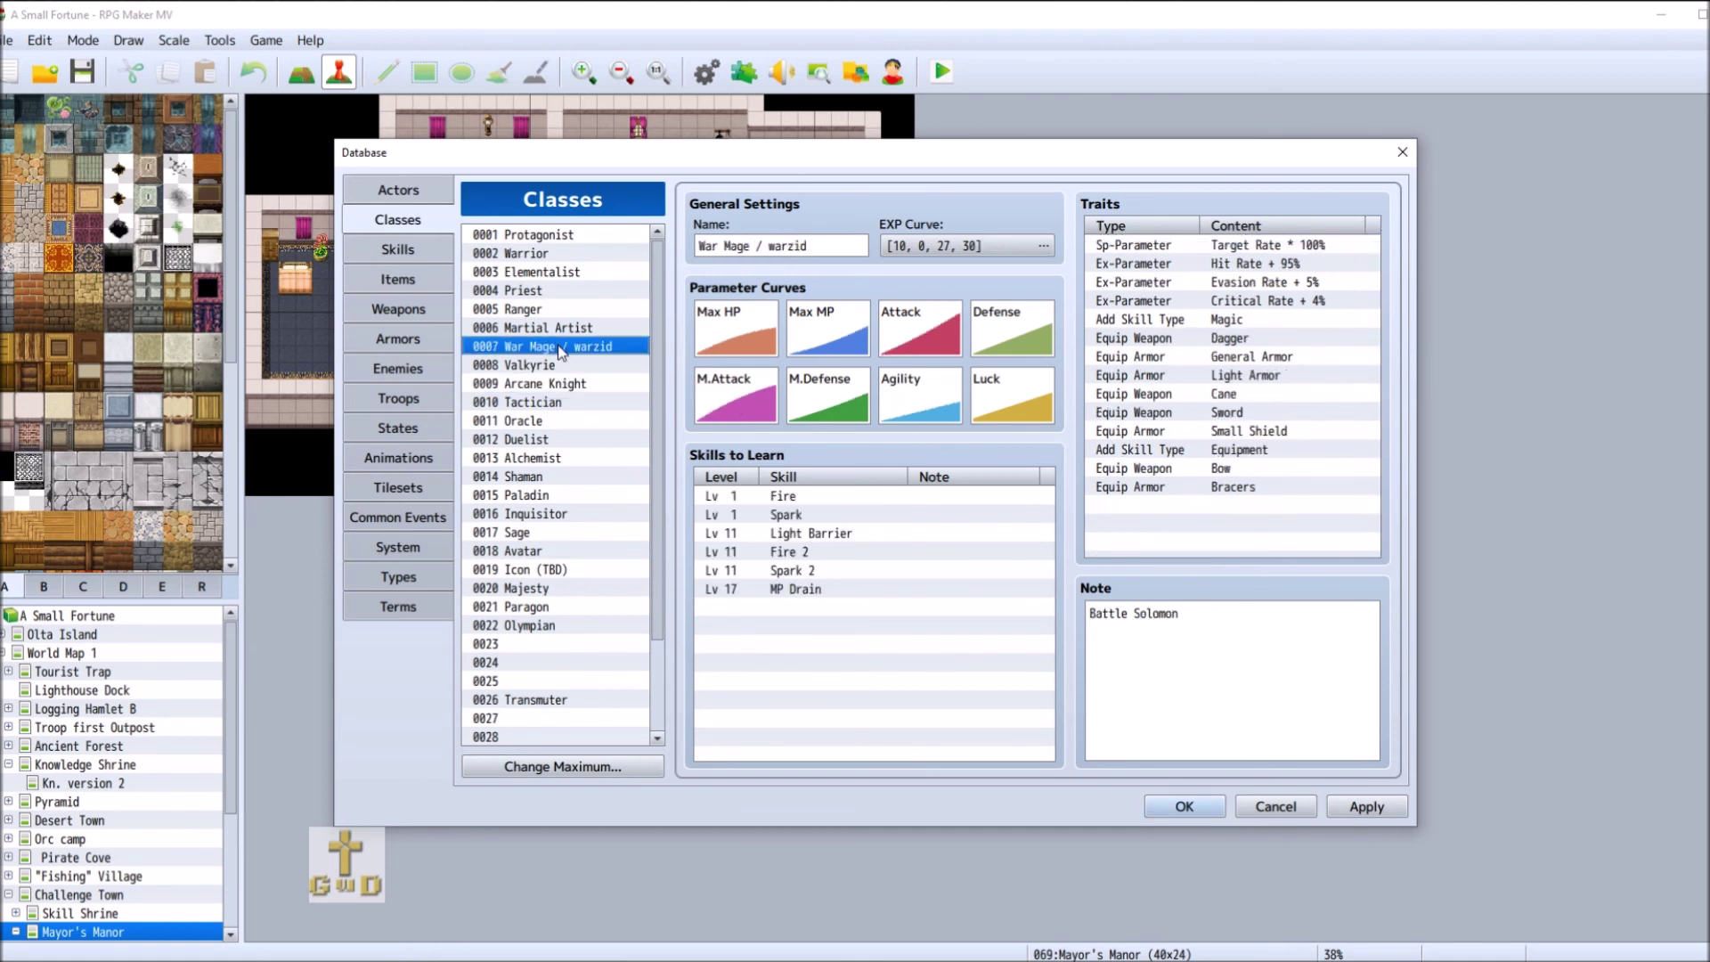
left_click(556, 271)
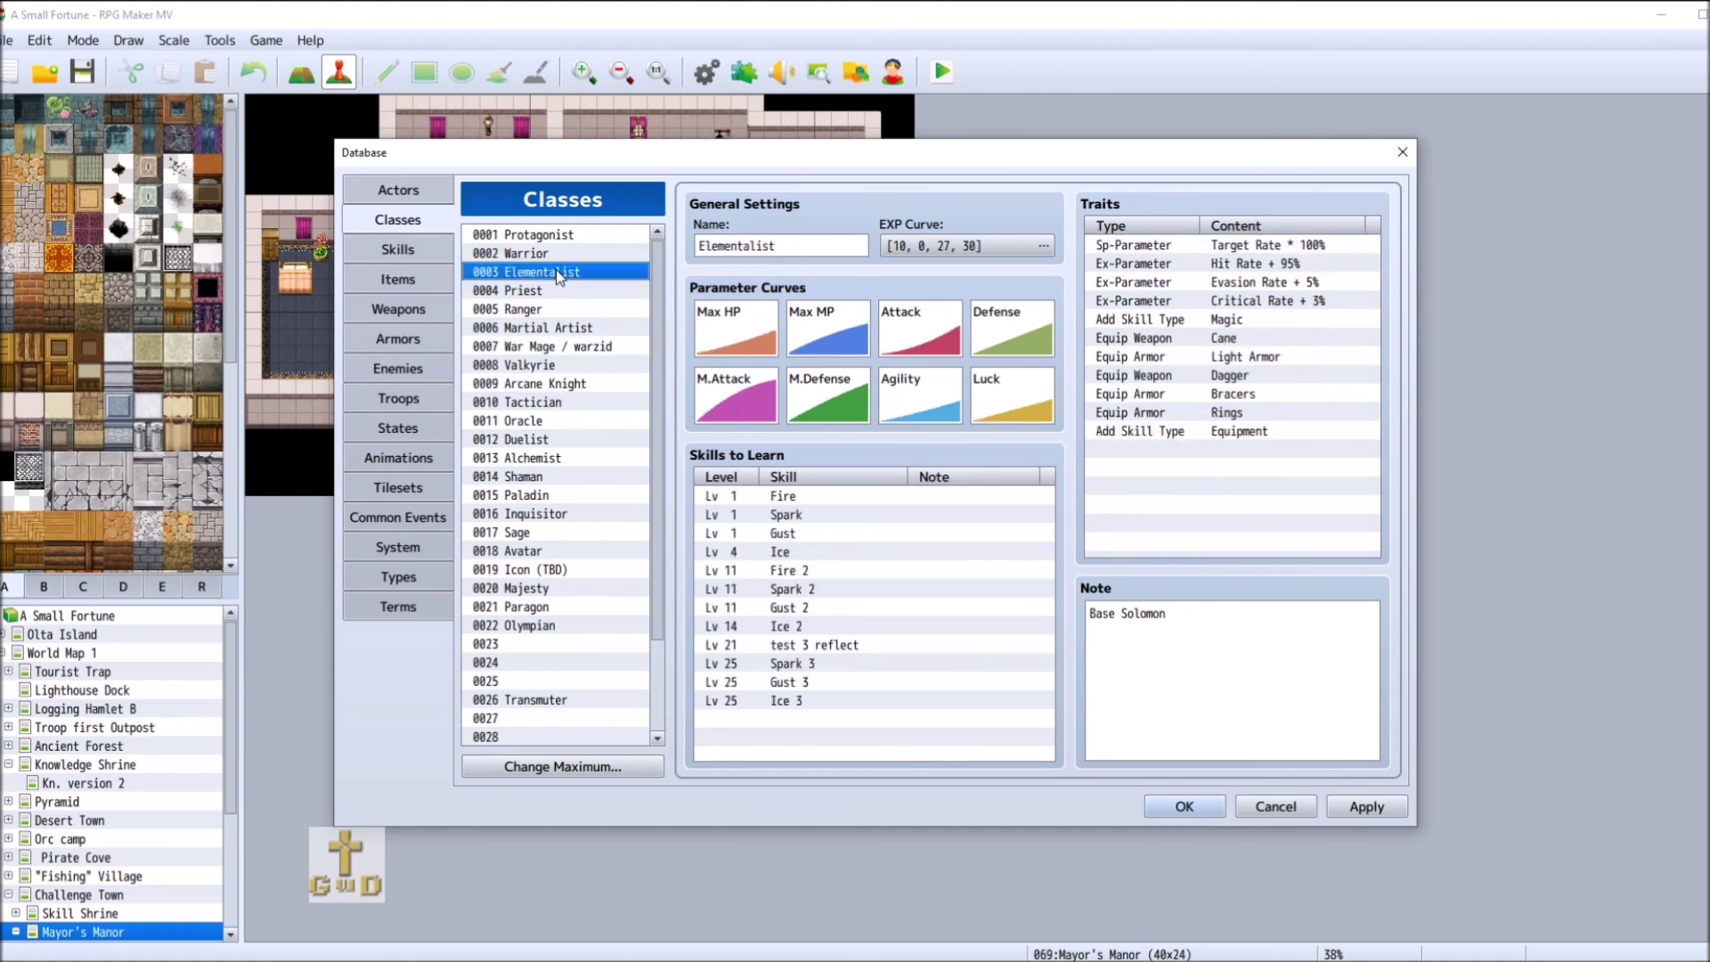
double_click(730, 398)
double_click(802, 365)
type("99")
key("Tab")
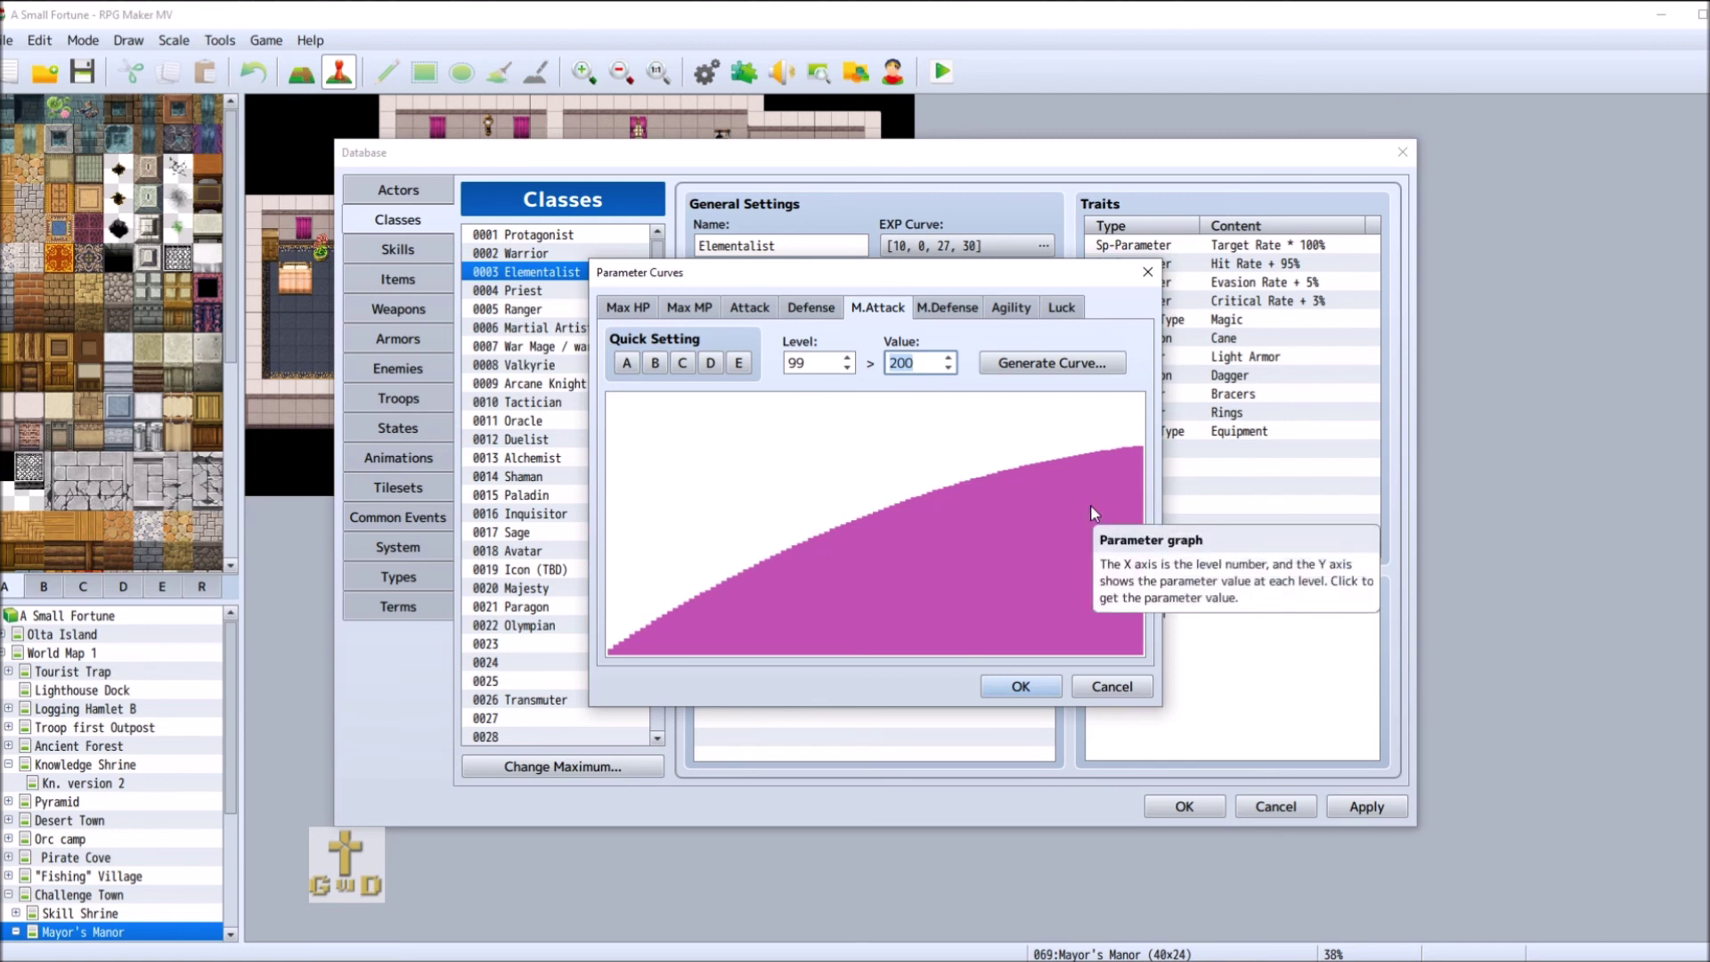
type("220")
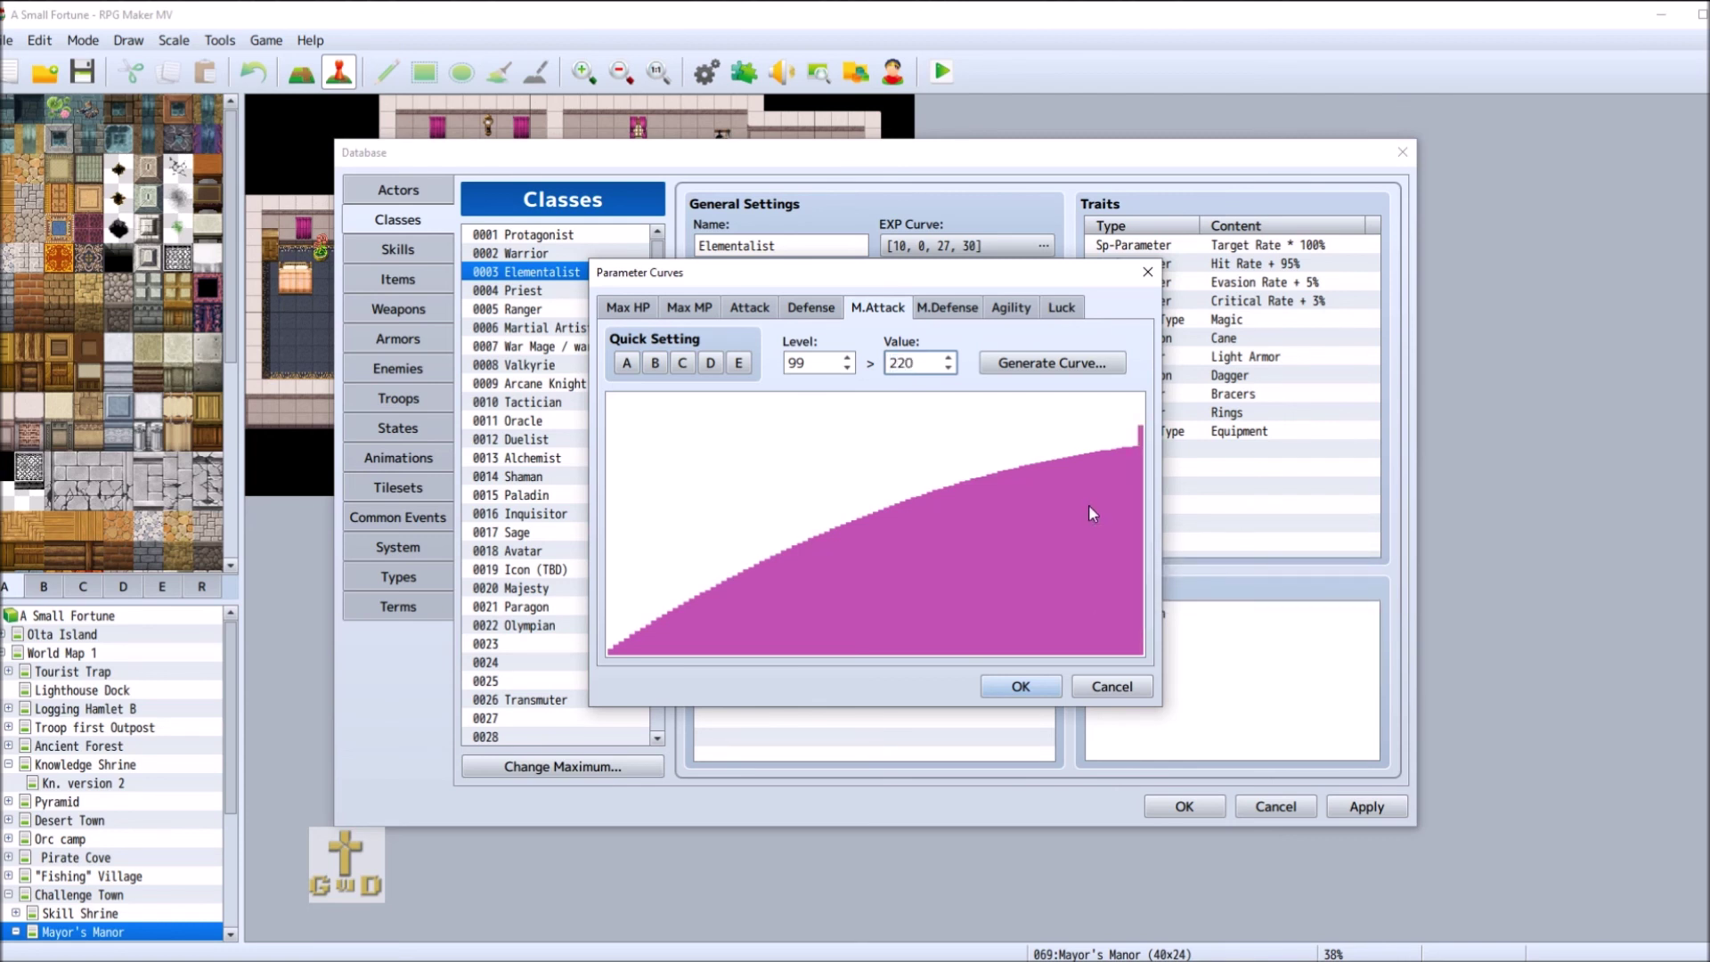
left_click(1069, 365)
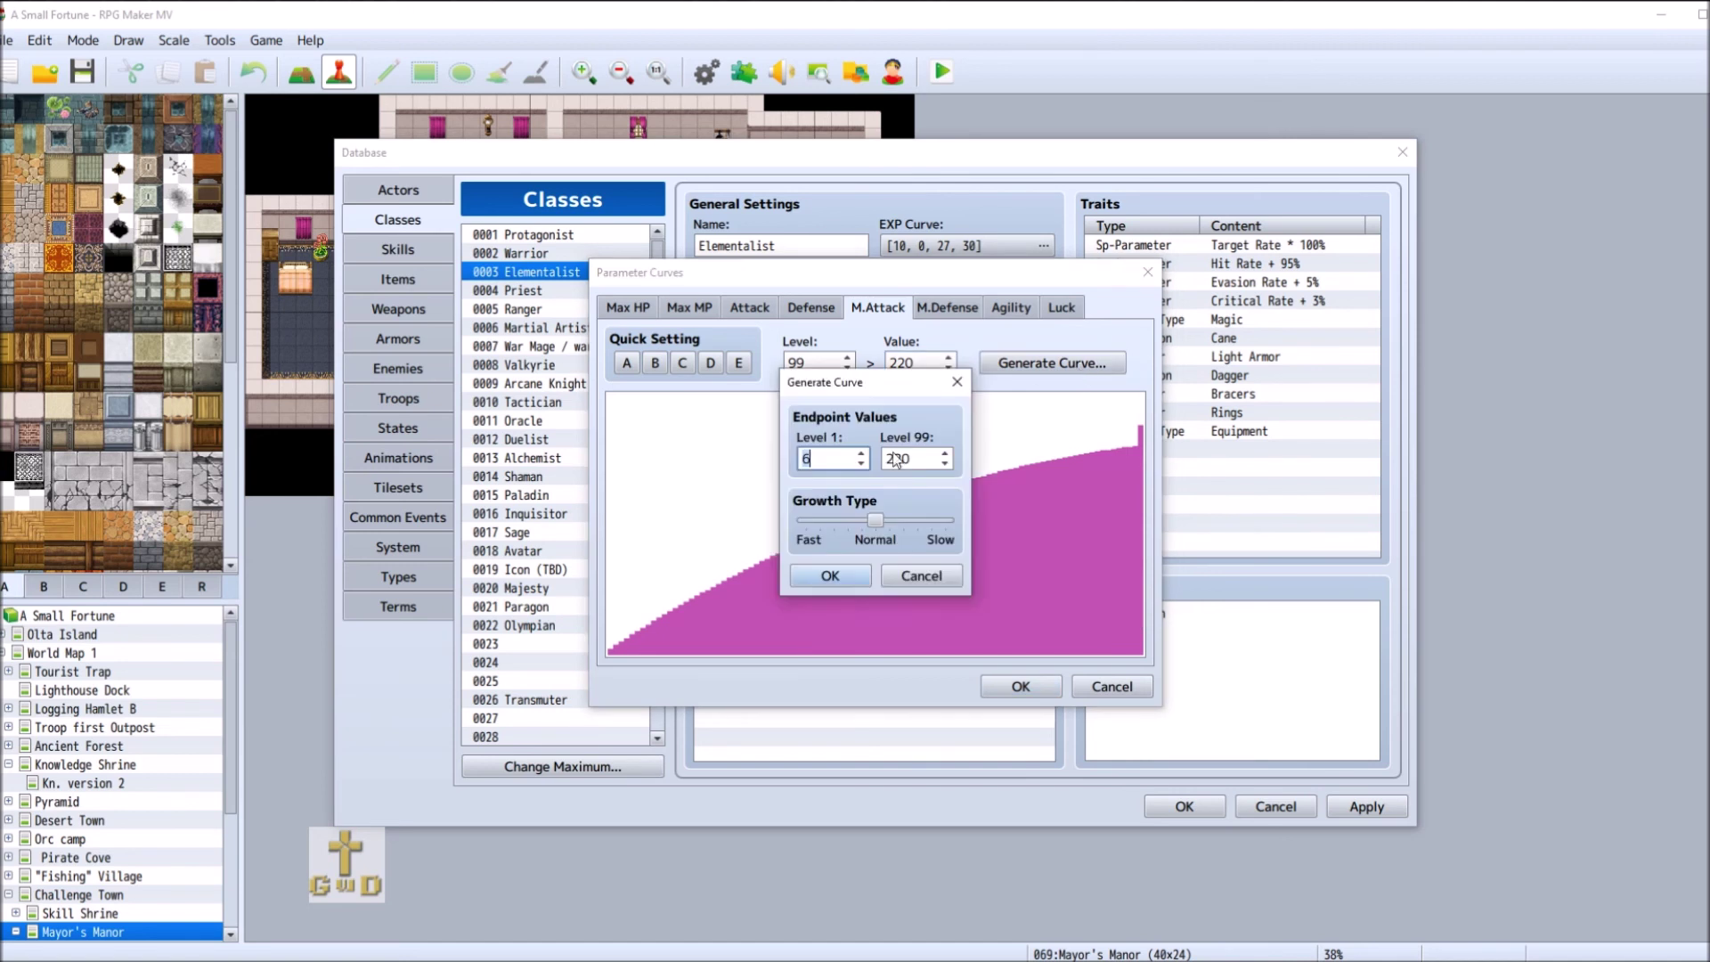
left_click_drag(867, 521, 830, 520)
left_click(830, 576)
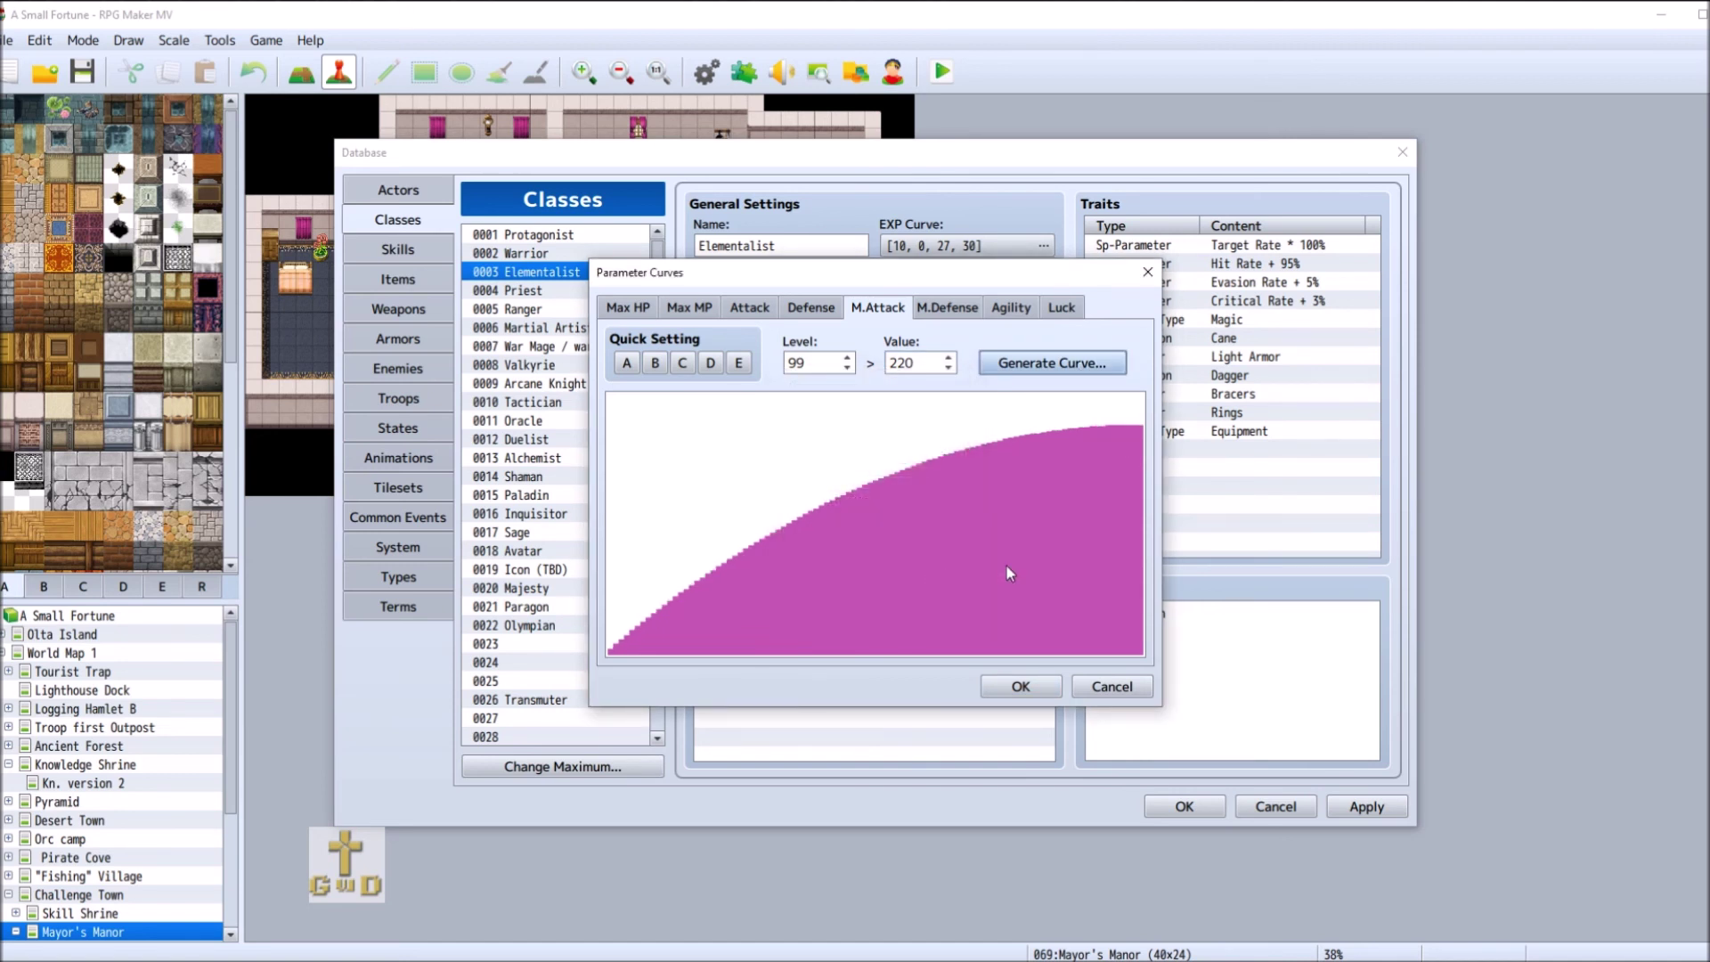
left_click(1024, 688)
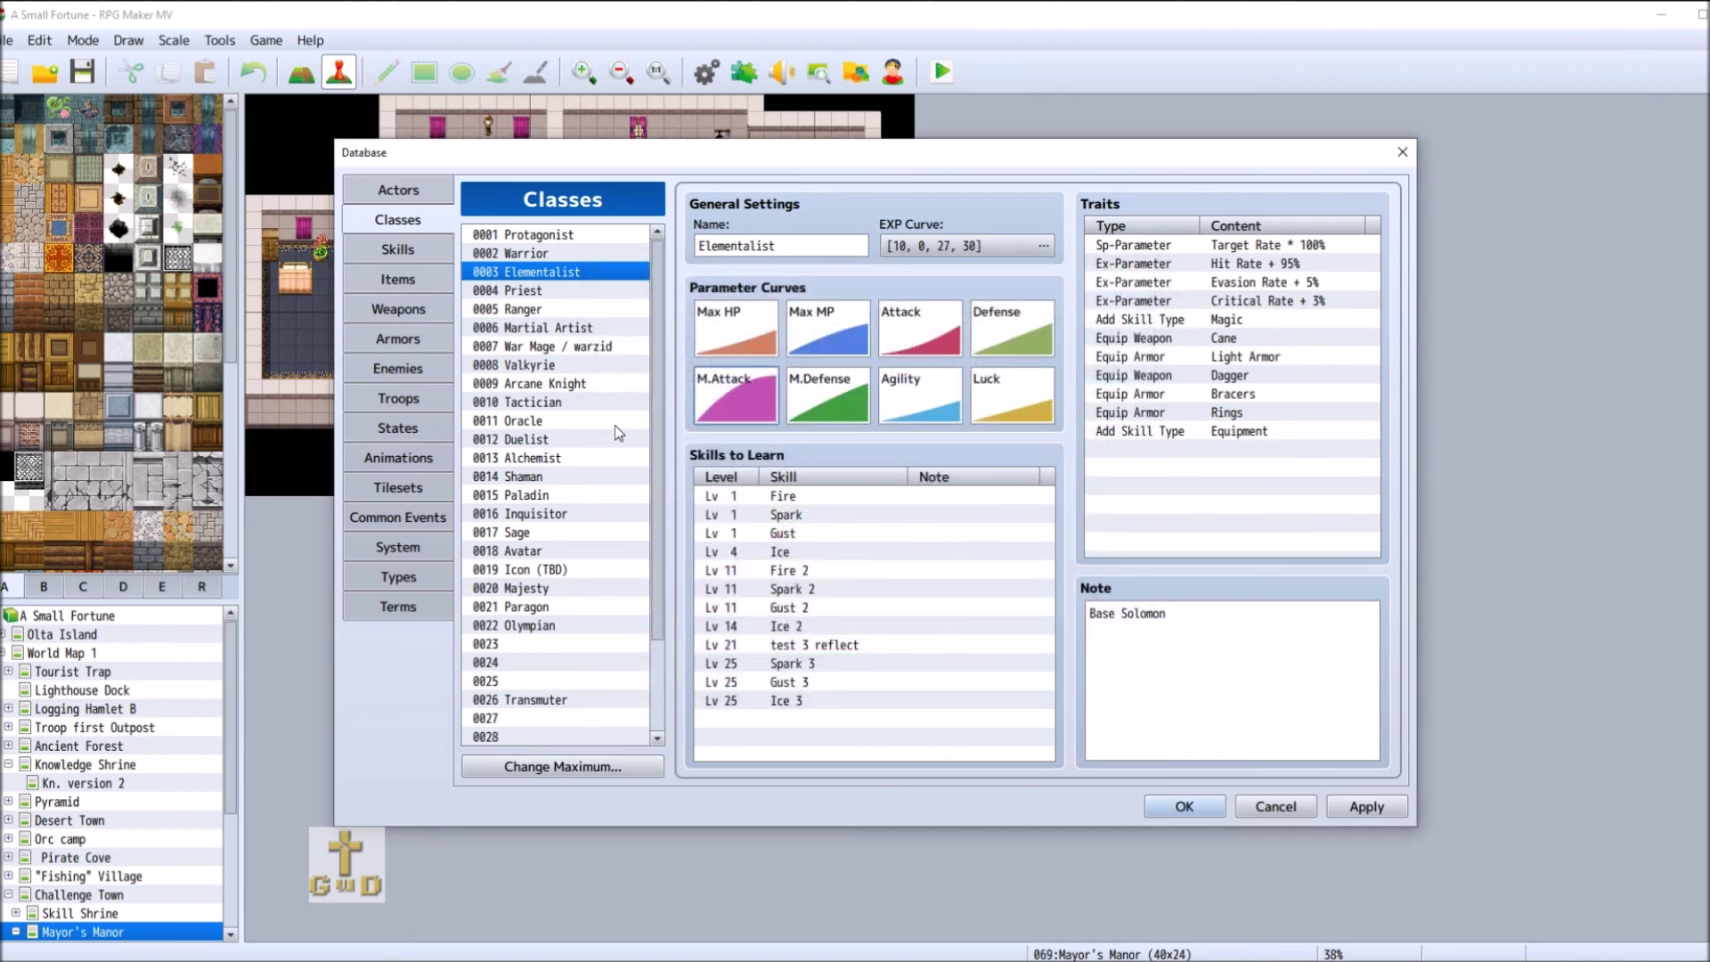
- Regenerate the Arcane Knight's M.Attack curve with a level 99 value of 150 and Normal growth
double_click(721, 409)
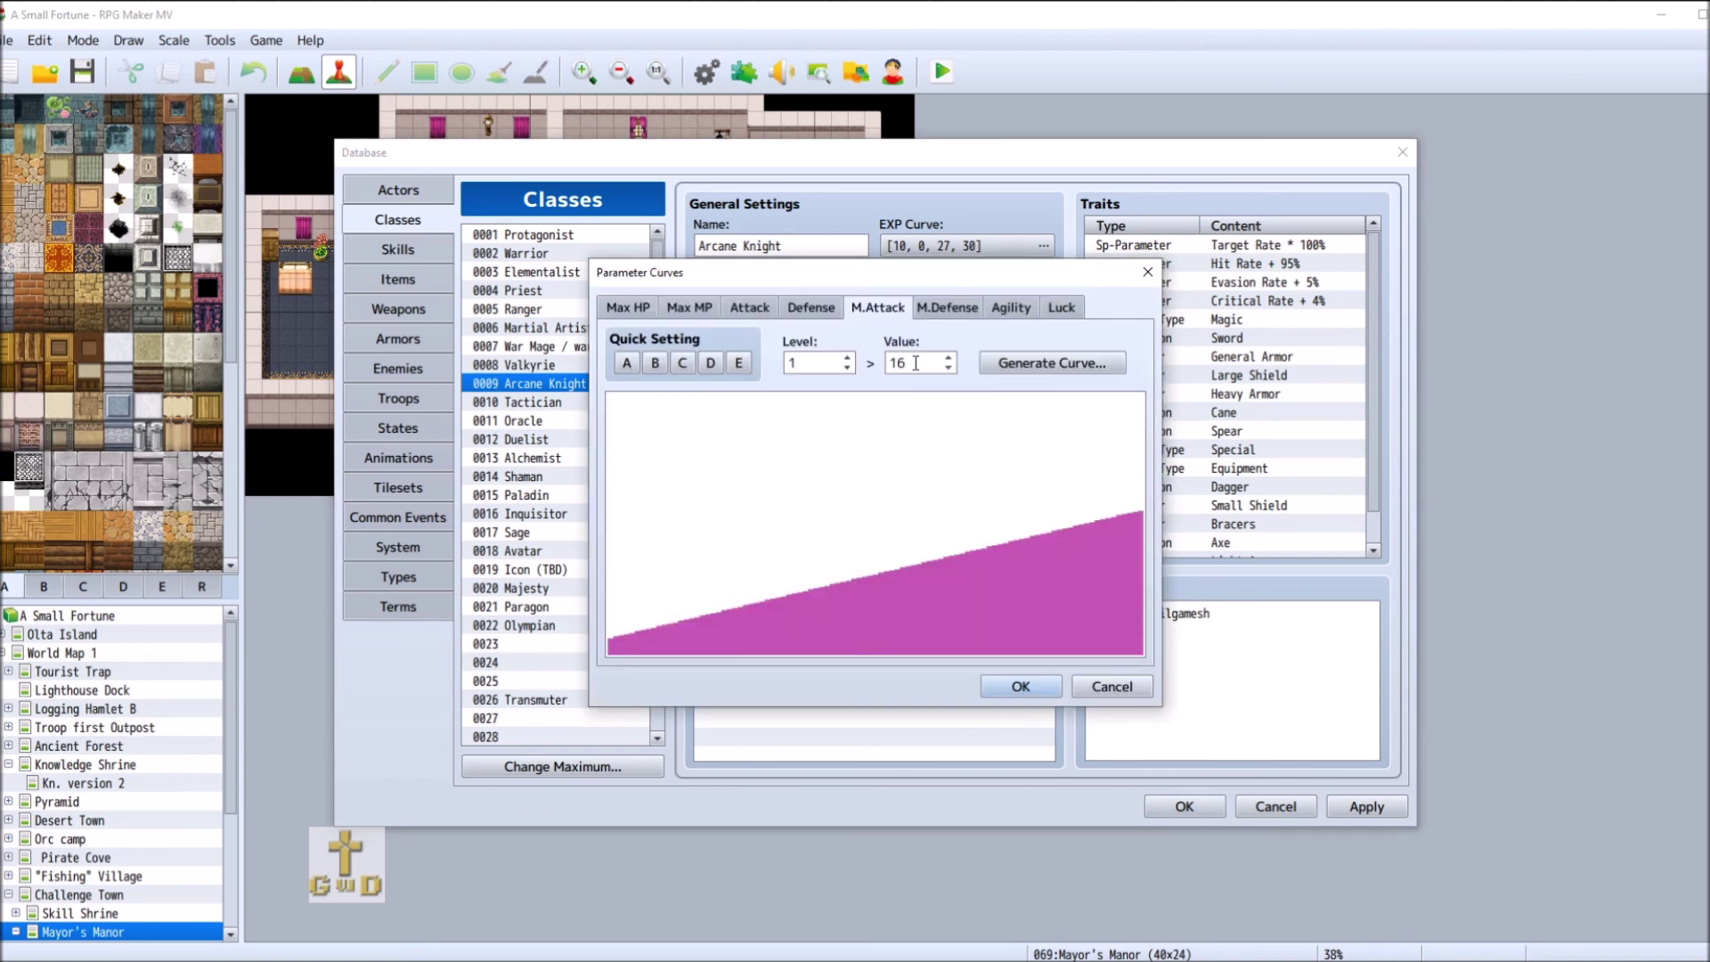
left_click(811, 363)
key("BackSpace")
type("99")
double_click(923, 361)
type("15")
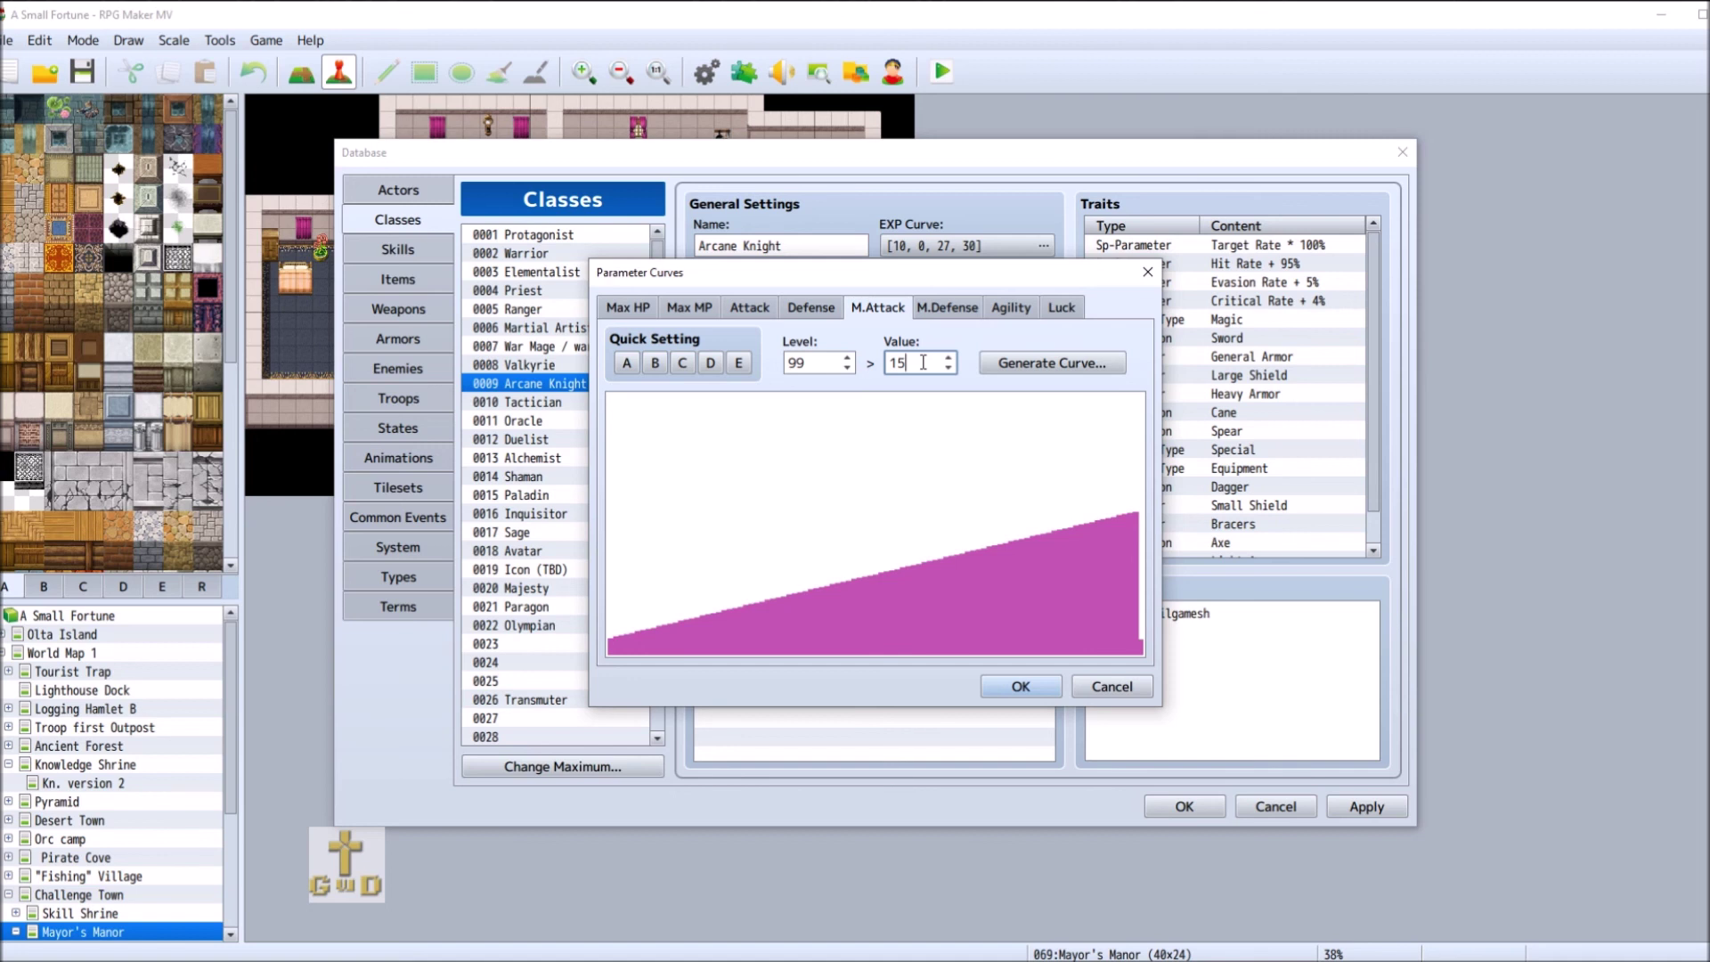
type("0")
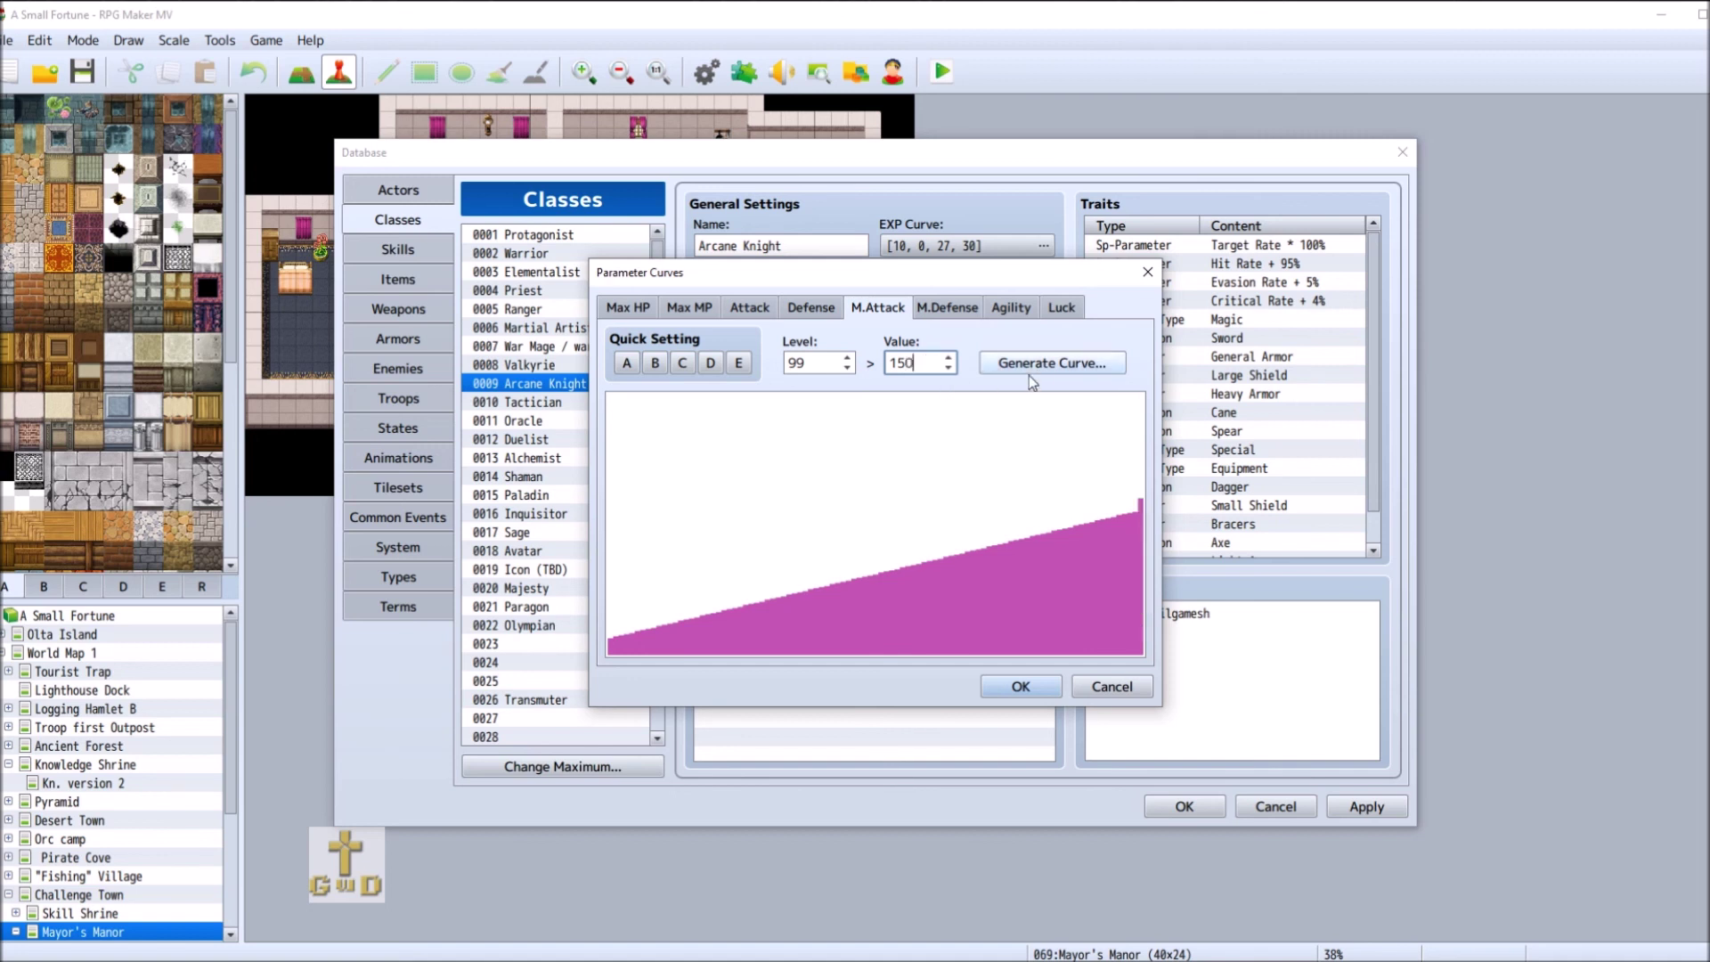
left_click(1055, 361)
left_click(831, 579)
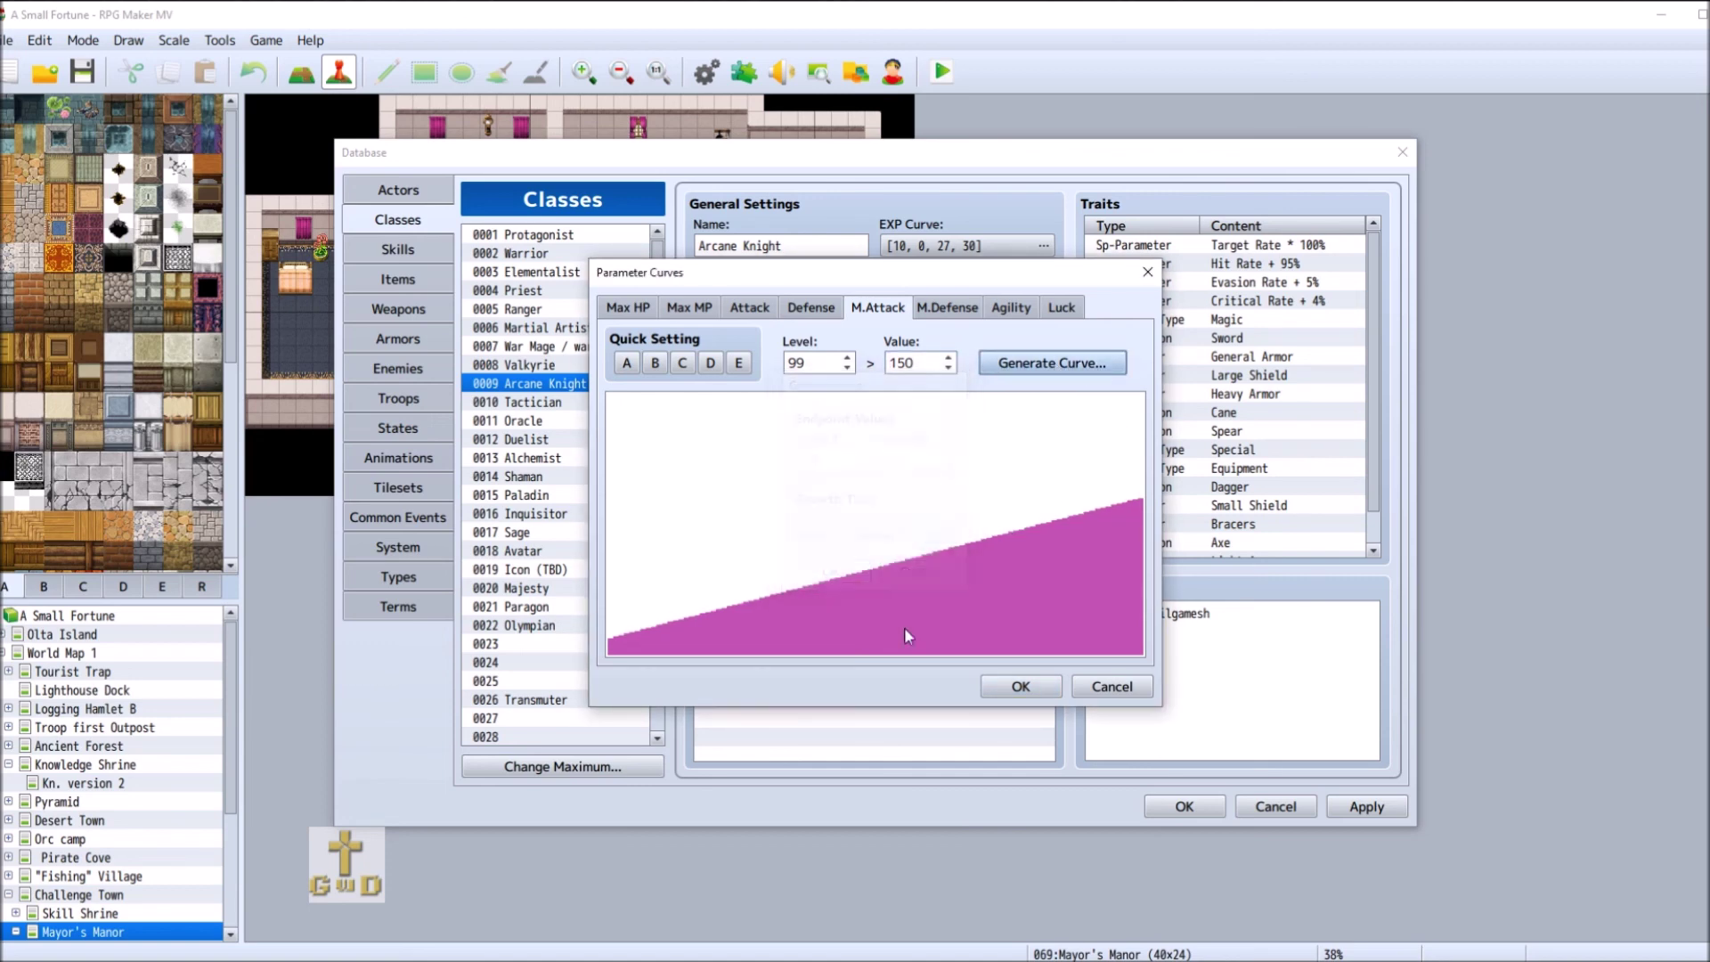
left_click(1015, 687)
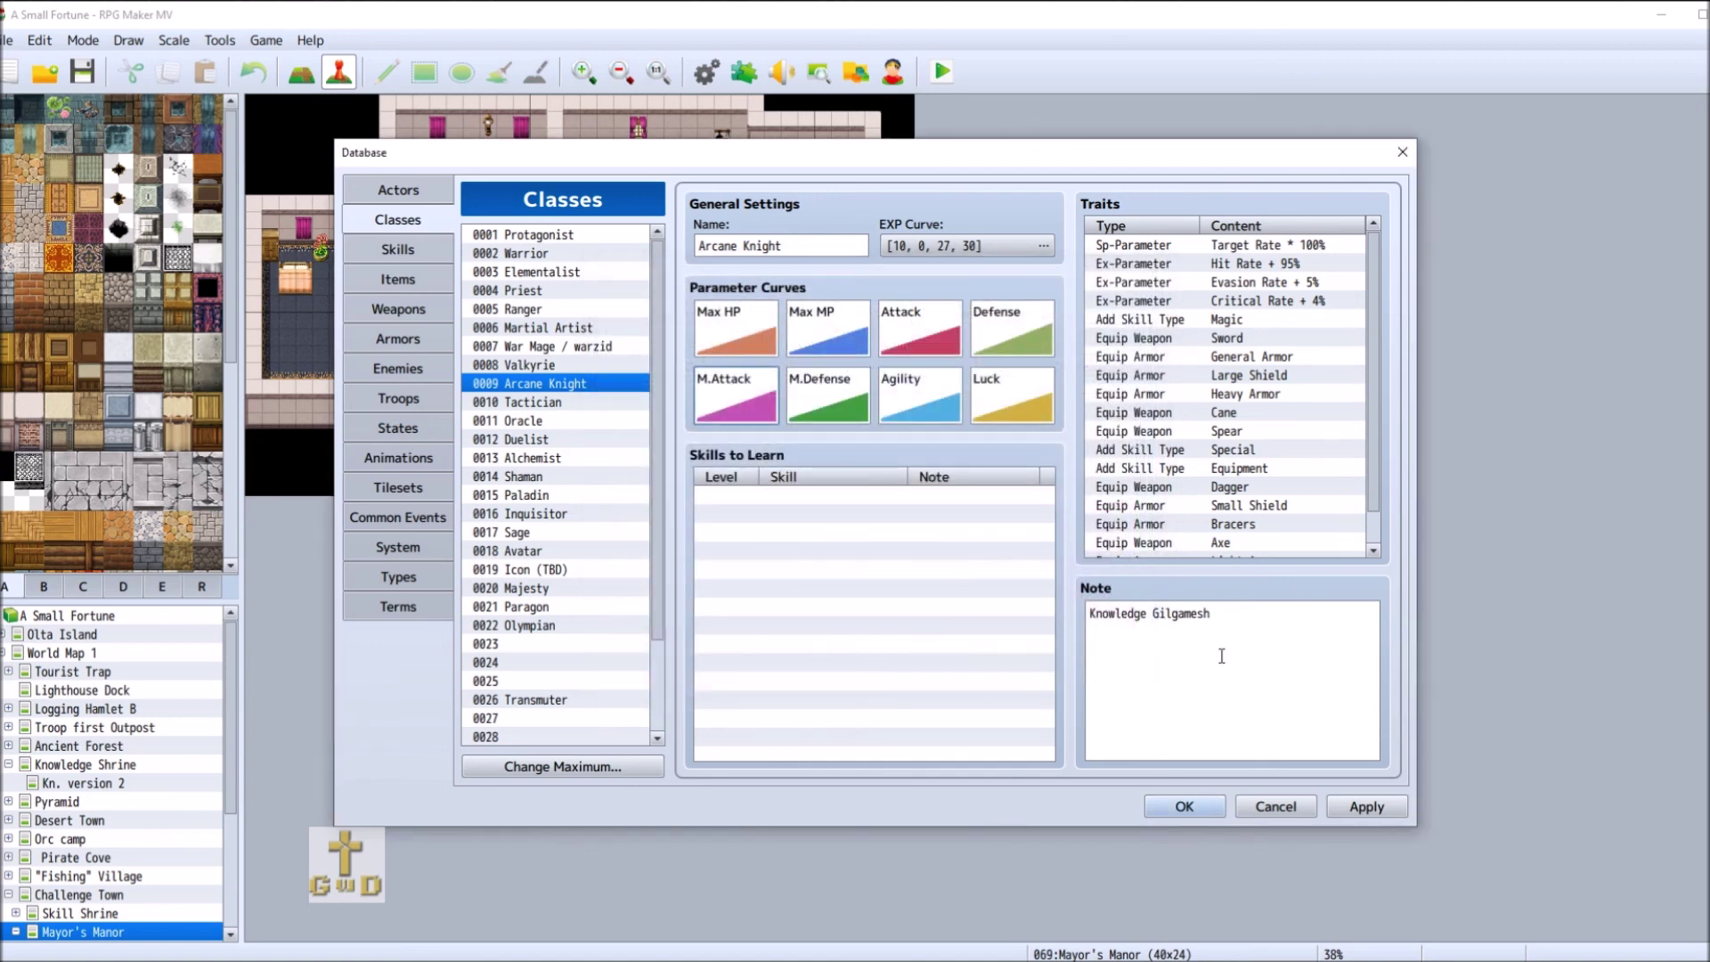
- Regenerate the Arcane Knight's Attack curve with a level 99 value of 150 and Normal growth
double_click(943, 327)
left_click(821, 365)
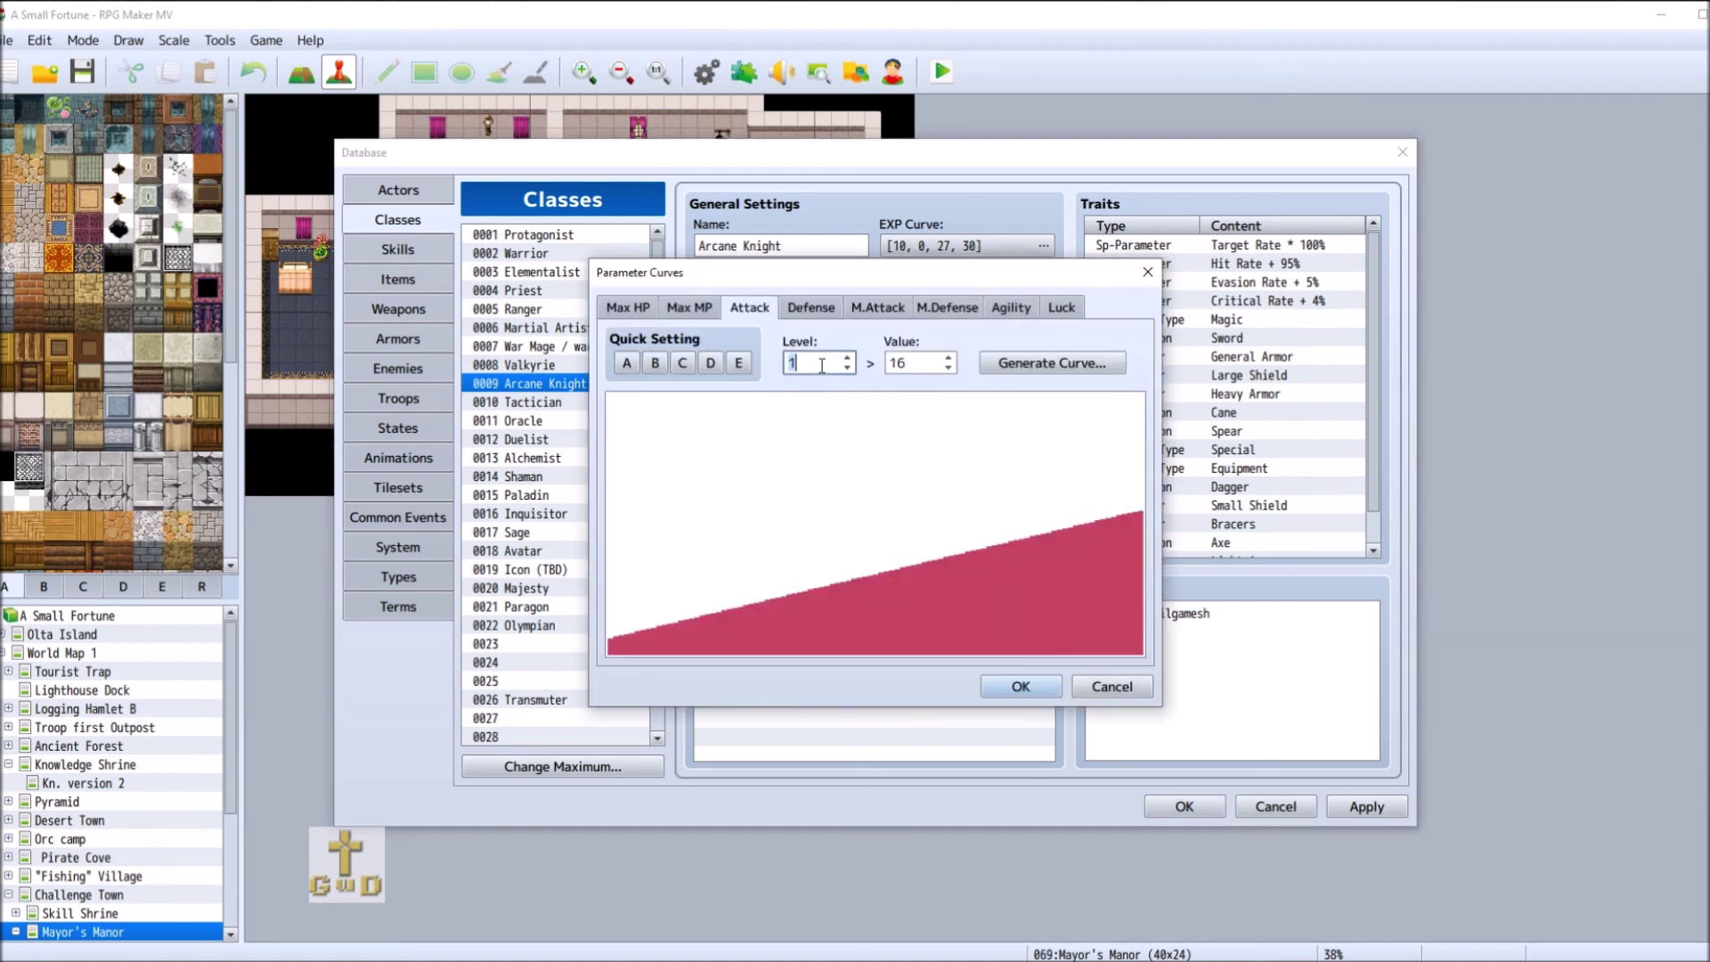
type("99")
left_click(927, 361)
type("150")
left_click(1007, 363)
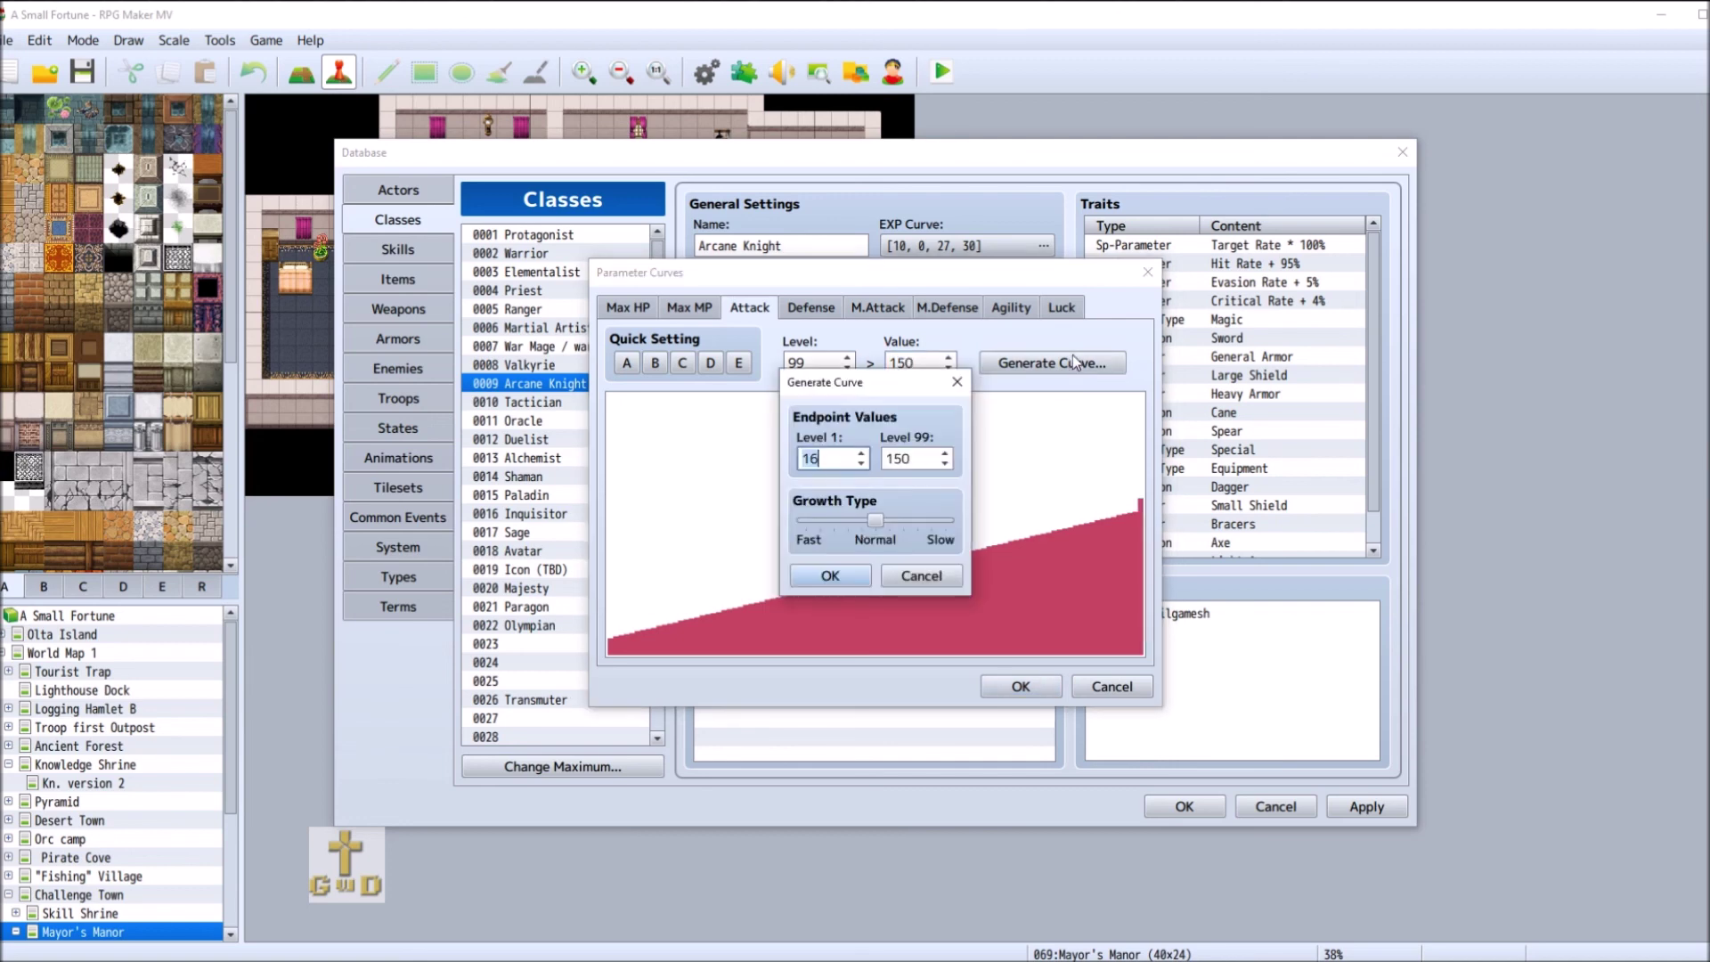
left_click(848, 577)
left_click(1020, 687)
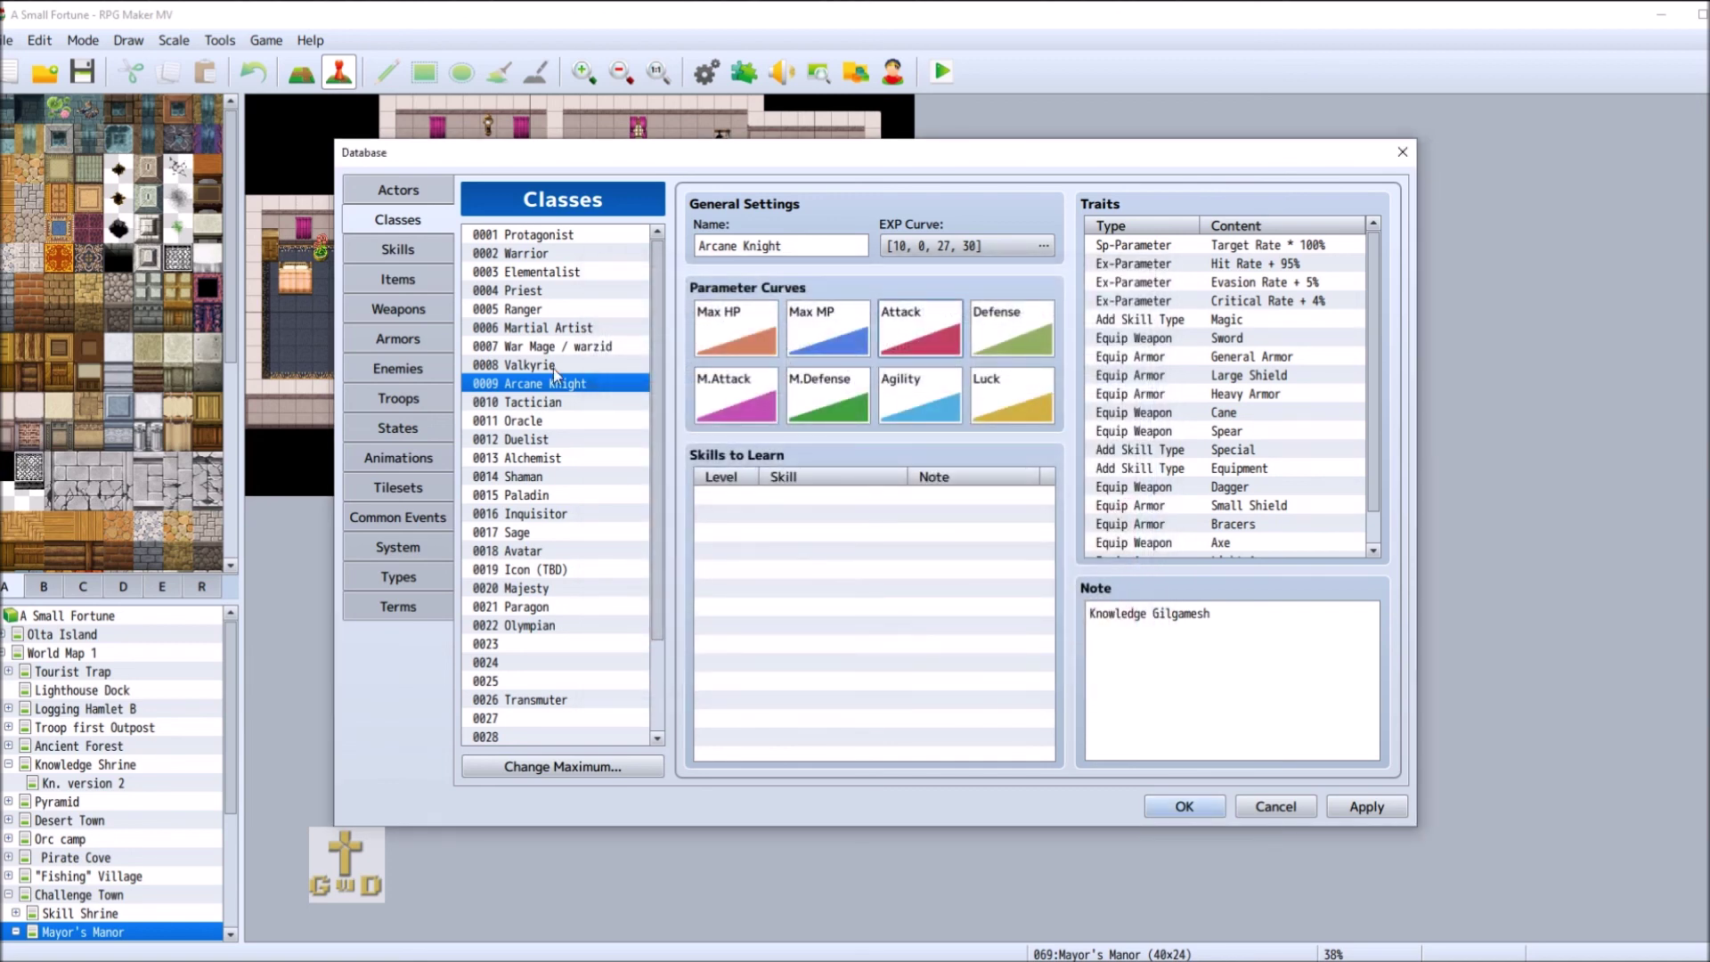
- Check the Warrior's Attack value at level 99 without changing its curve
left_click(593, 253)
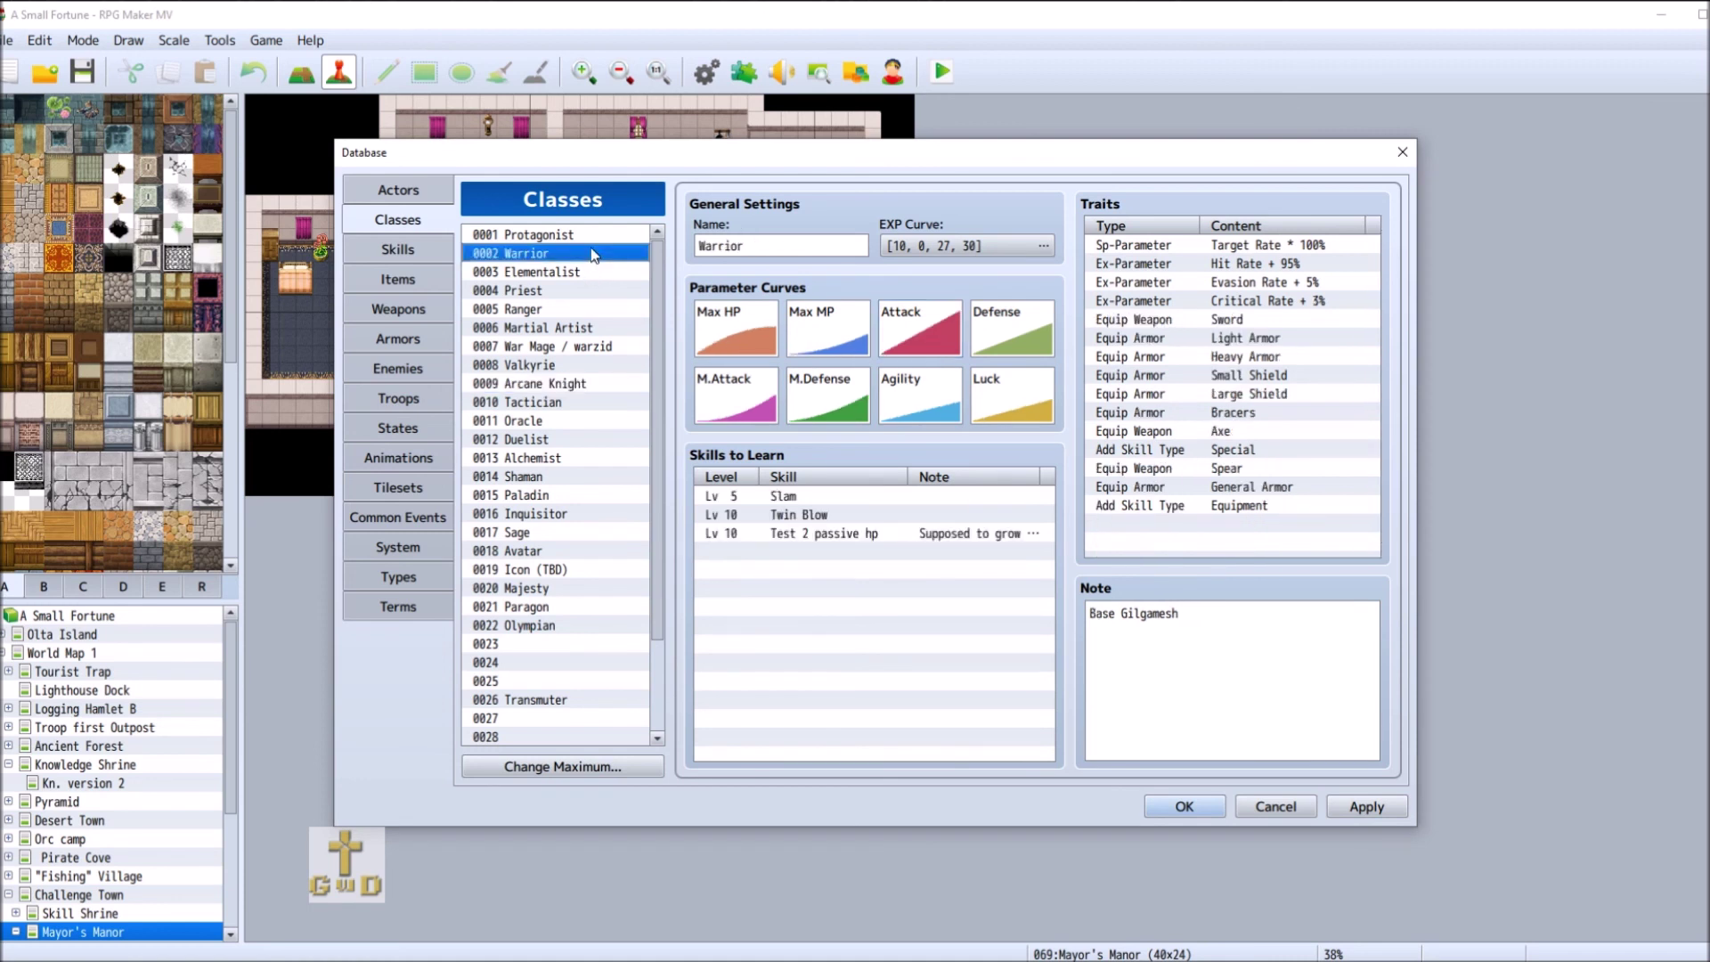
double_click(940, 327)
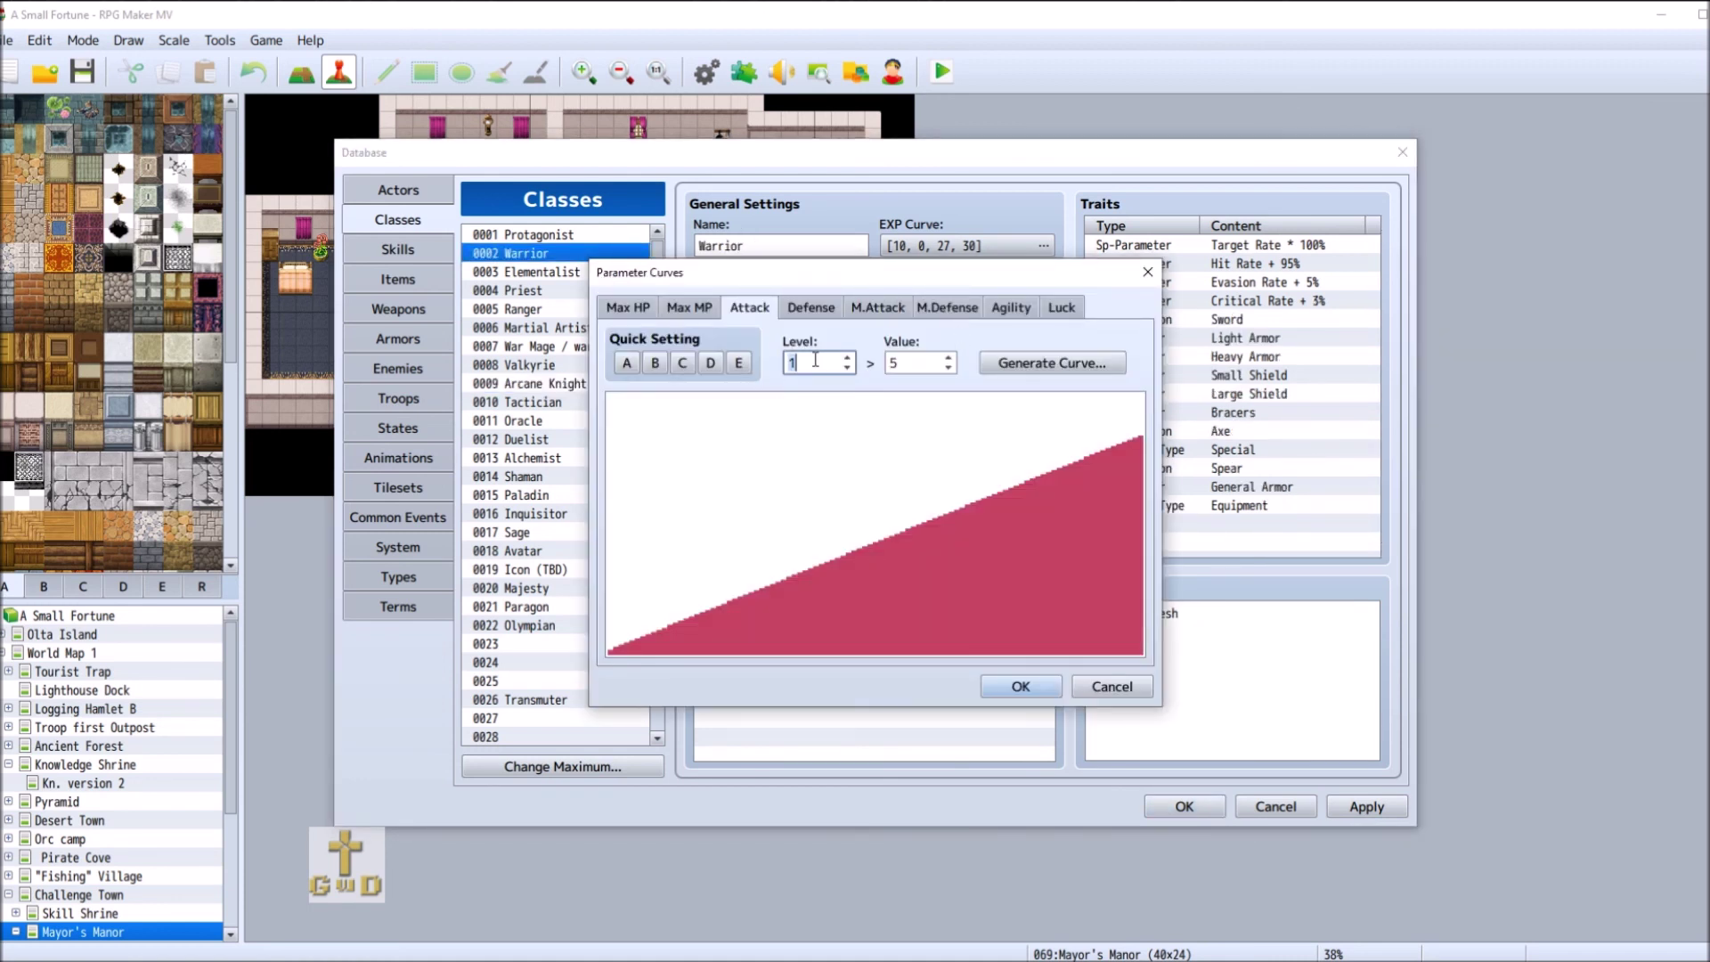
type("99")
left_click(1115, 686)
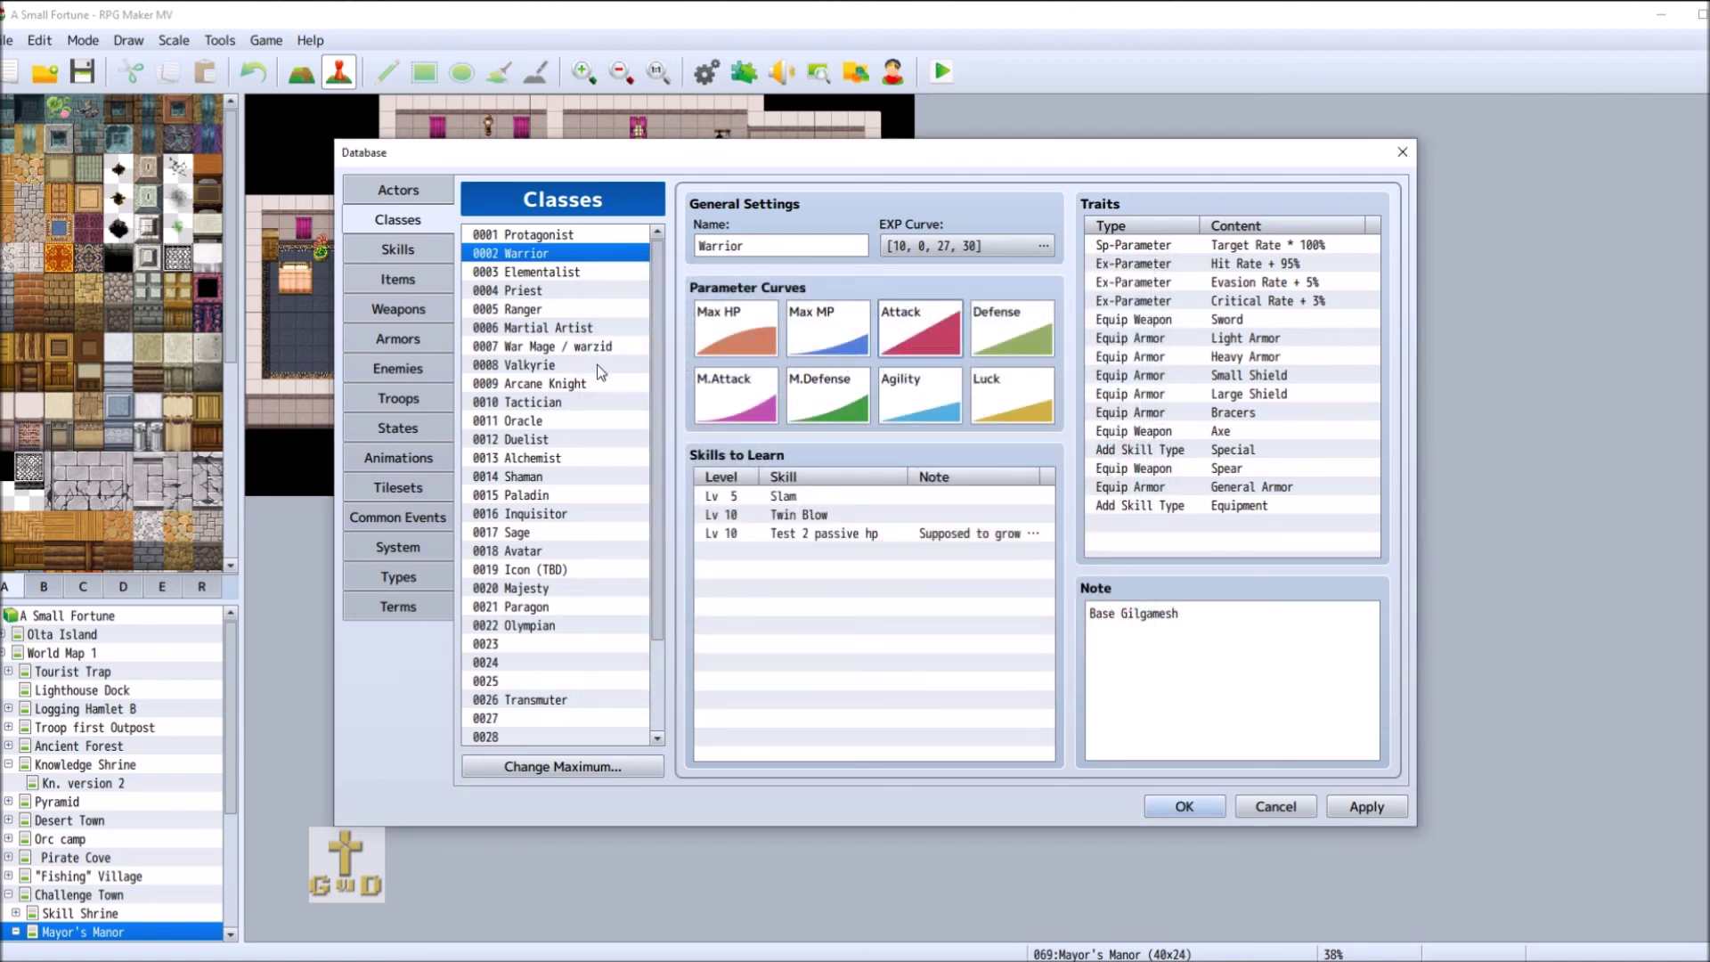
- Raise the Arcane Knight's Attack to 200 at level 99 and regenerate the curve with Normal growth
left_click(597, 382)
double_click(941, 328)
double_click(806, 362)
type("99")
double_click(940, 355)
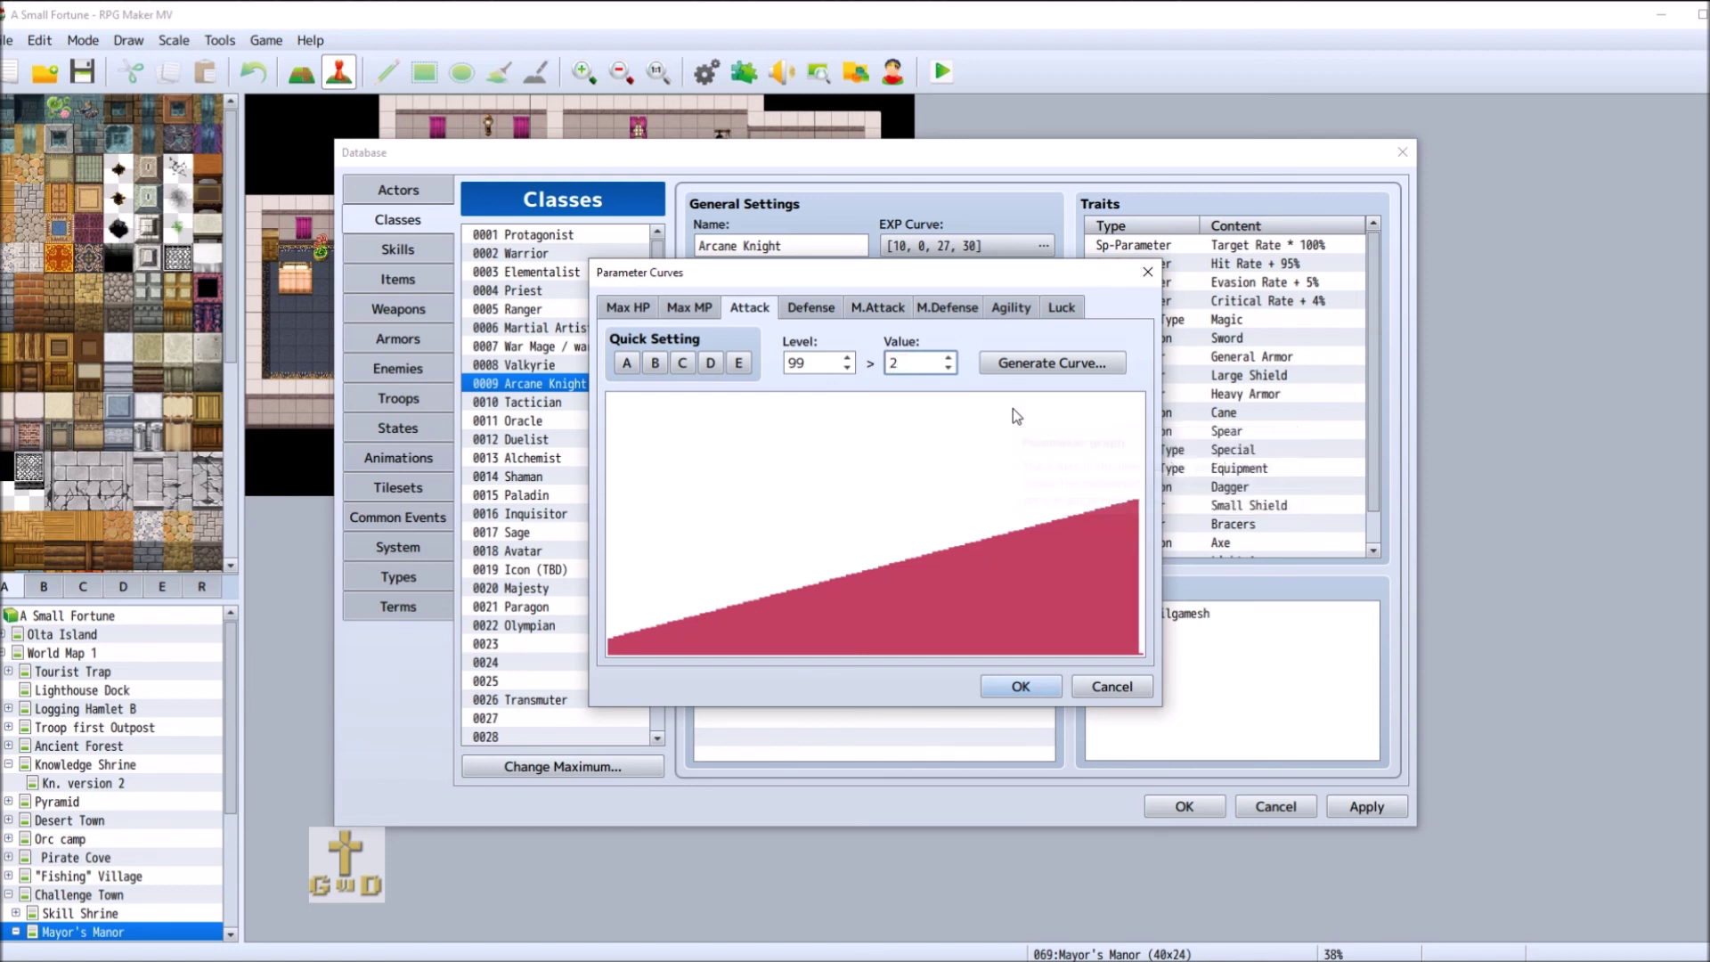
type("200")
left_click(1052, 363)
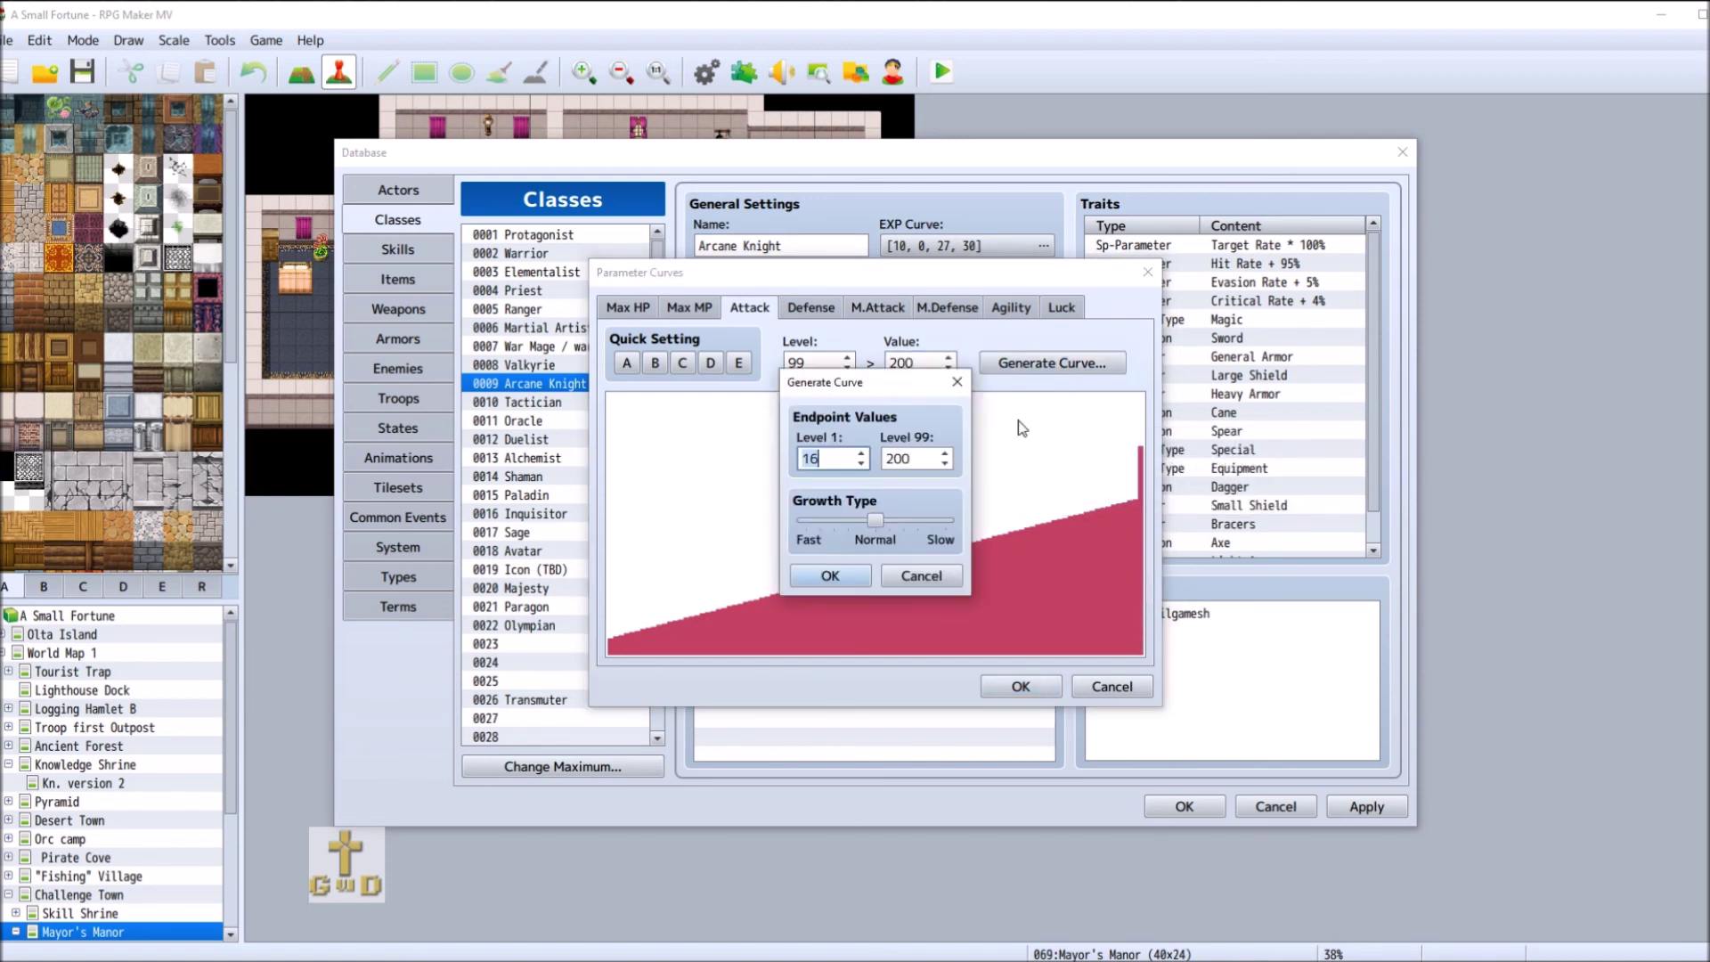
left_click(824, 577)
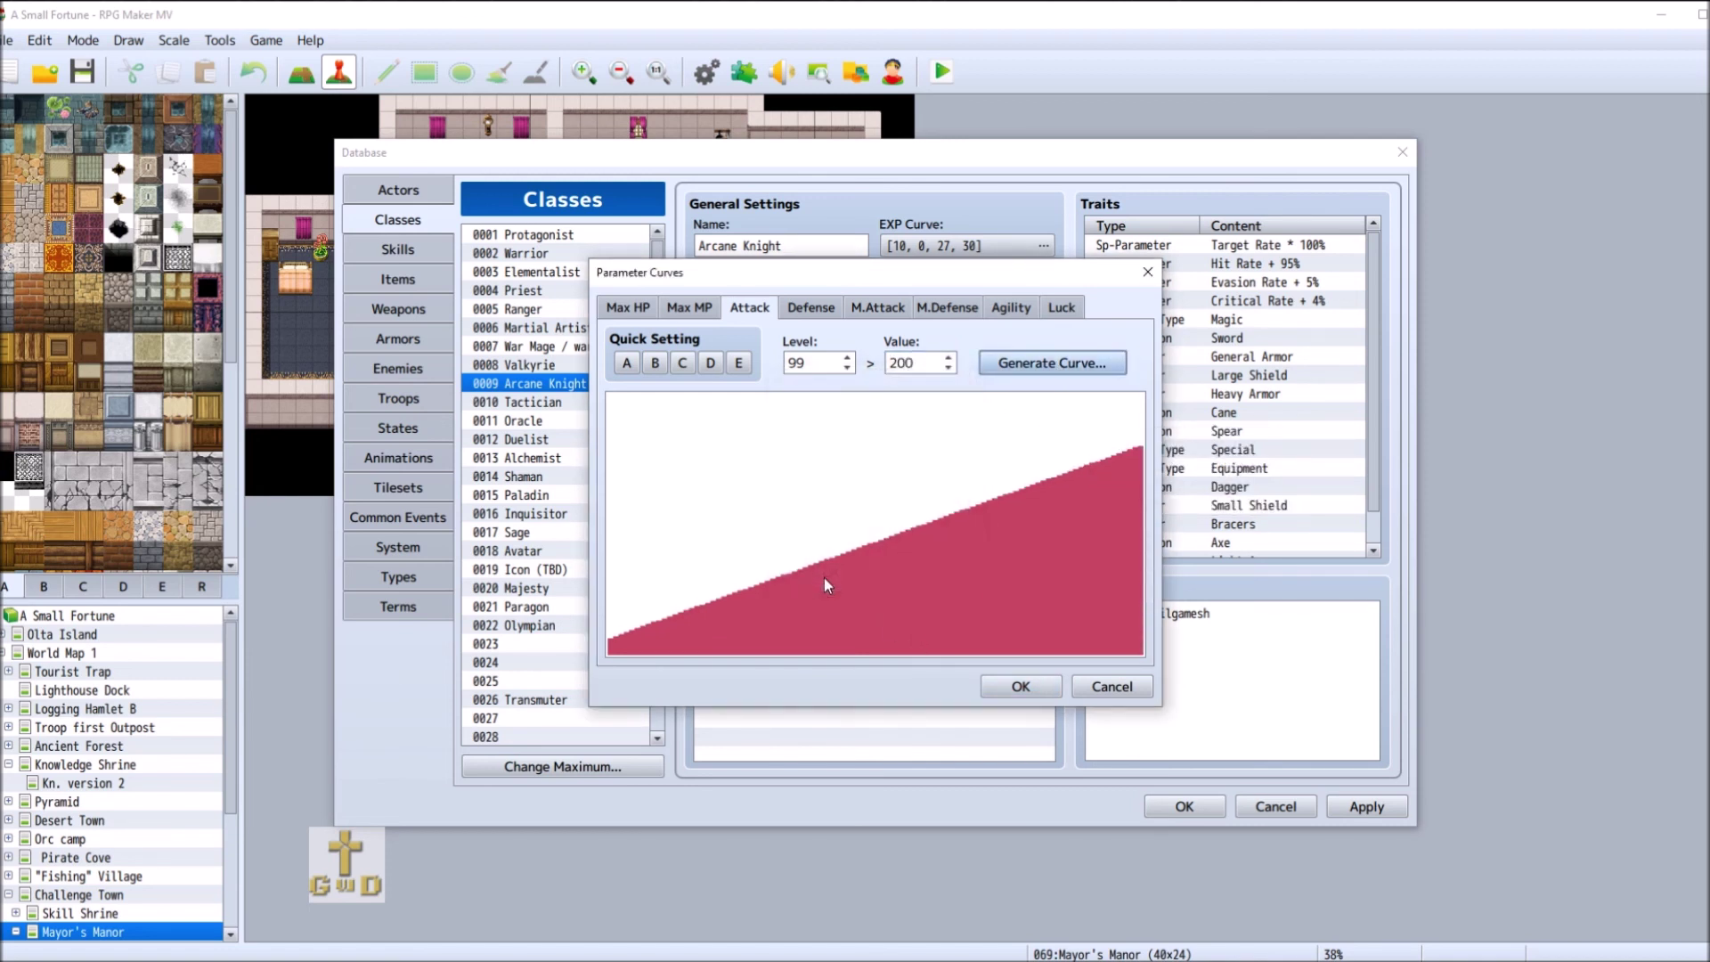
left_click(1021, 688)
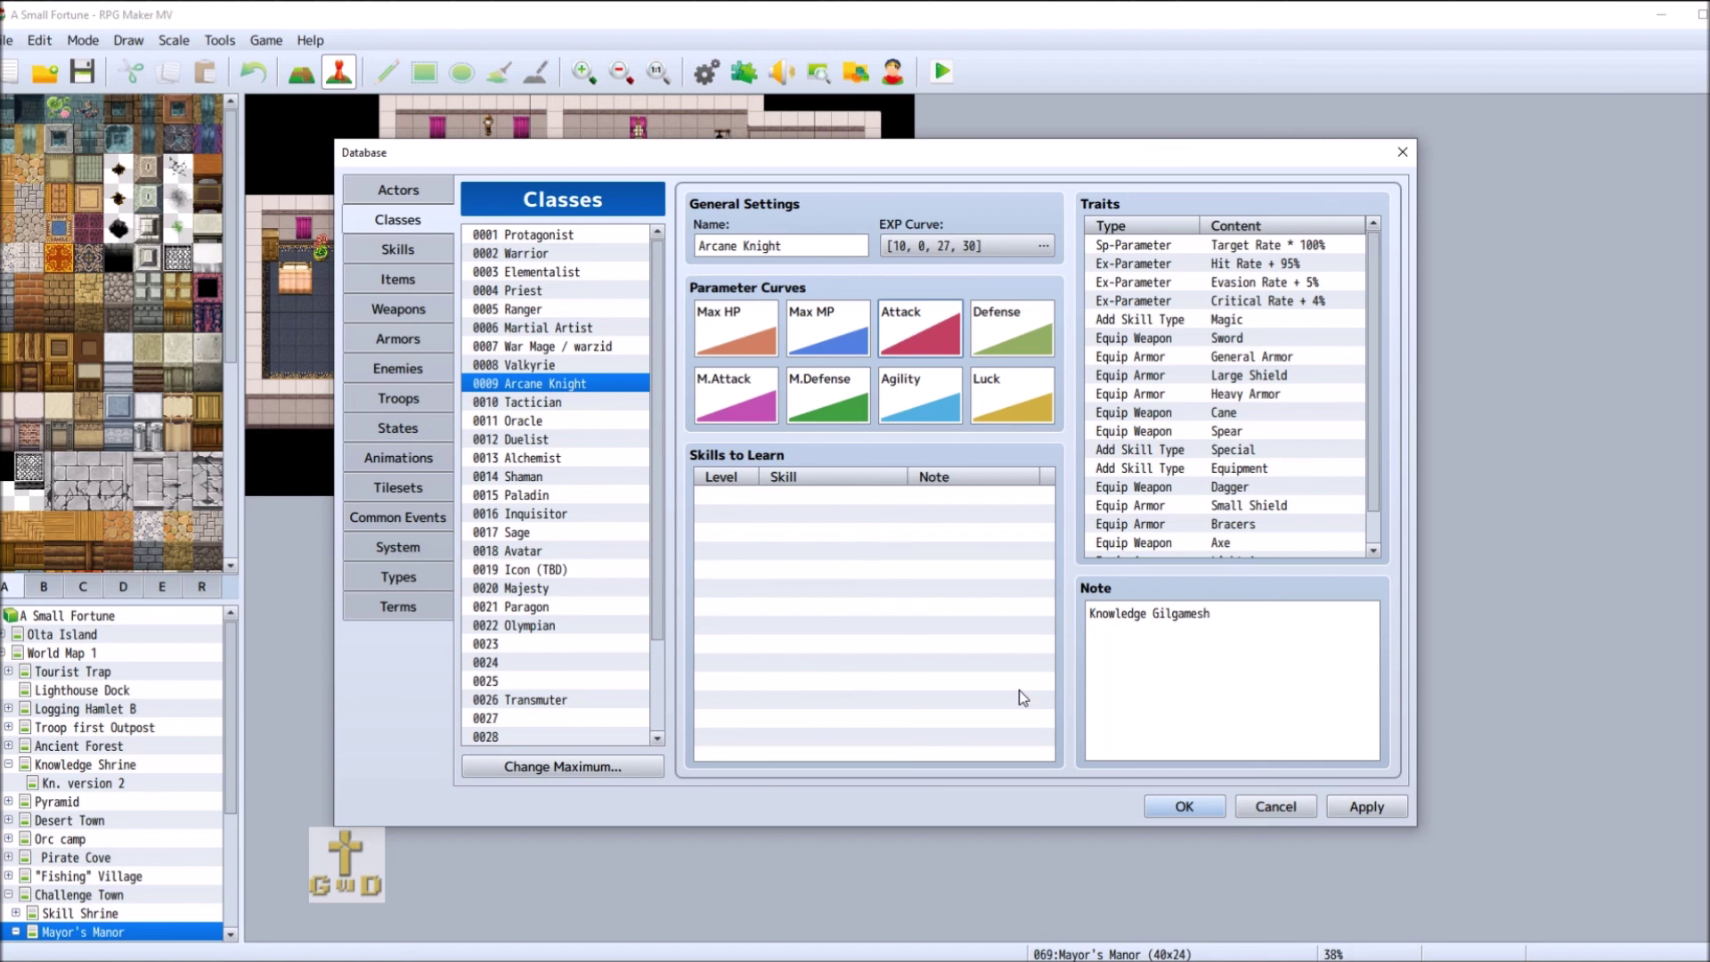
- Set the Arcane Knight's Attack to 195 at level 99 and regenerate the curve
double_click(912, 341)
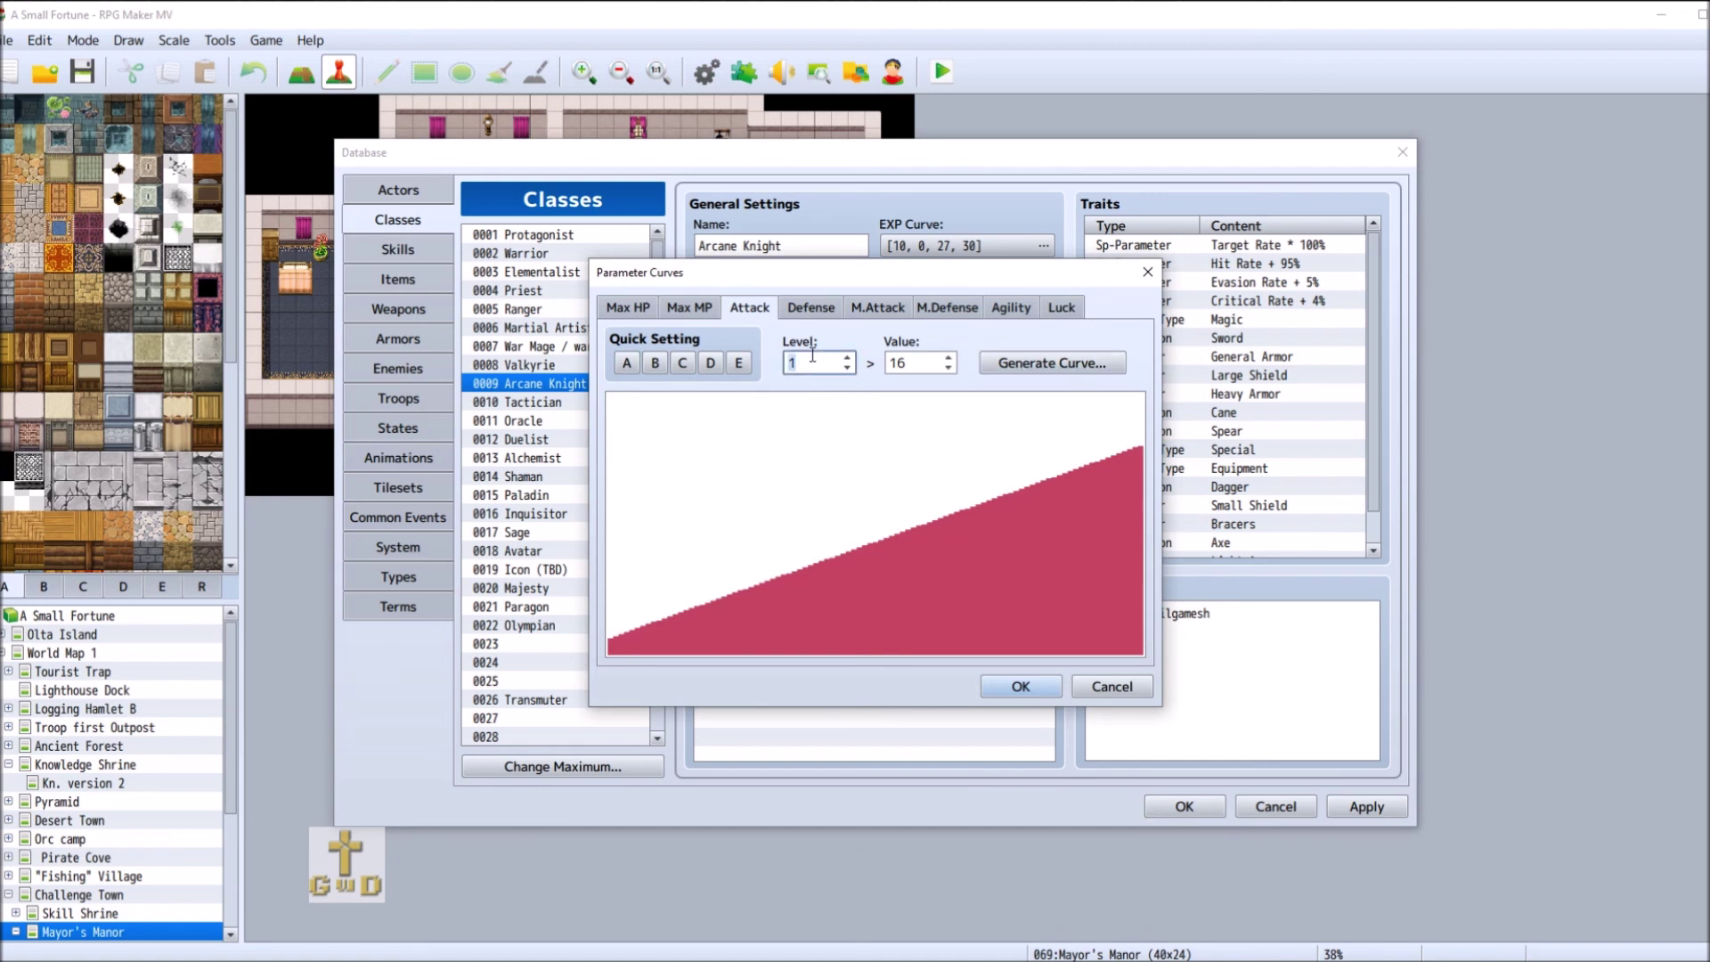
type("99")
key("Tab")
type("195")
left_click(1047, 371)
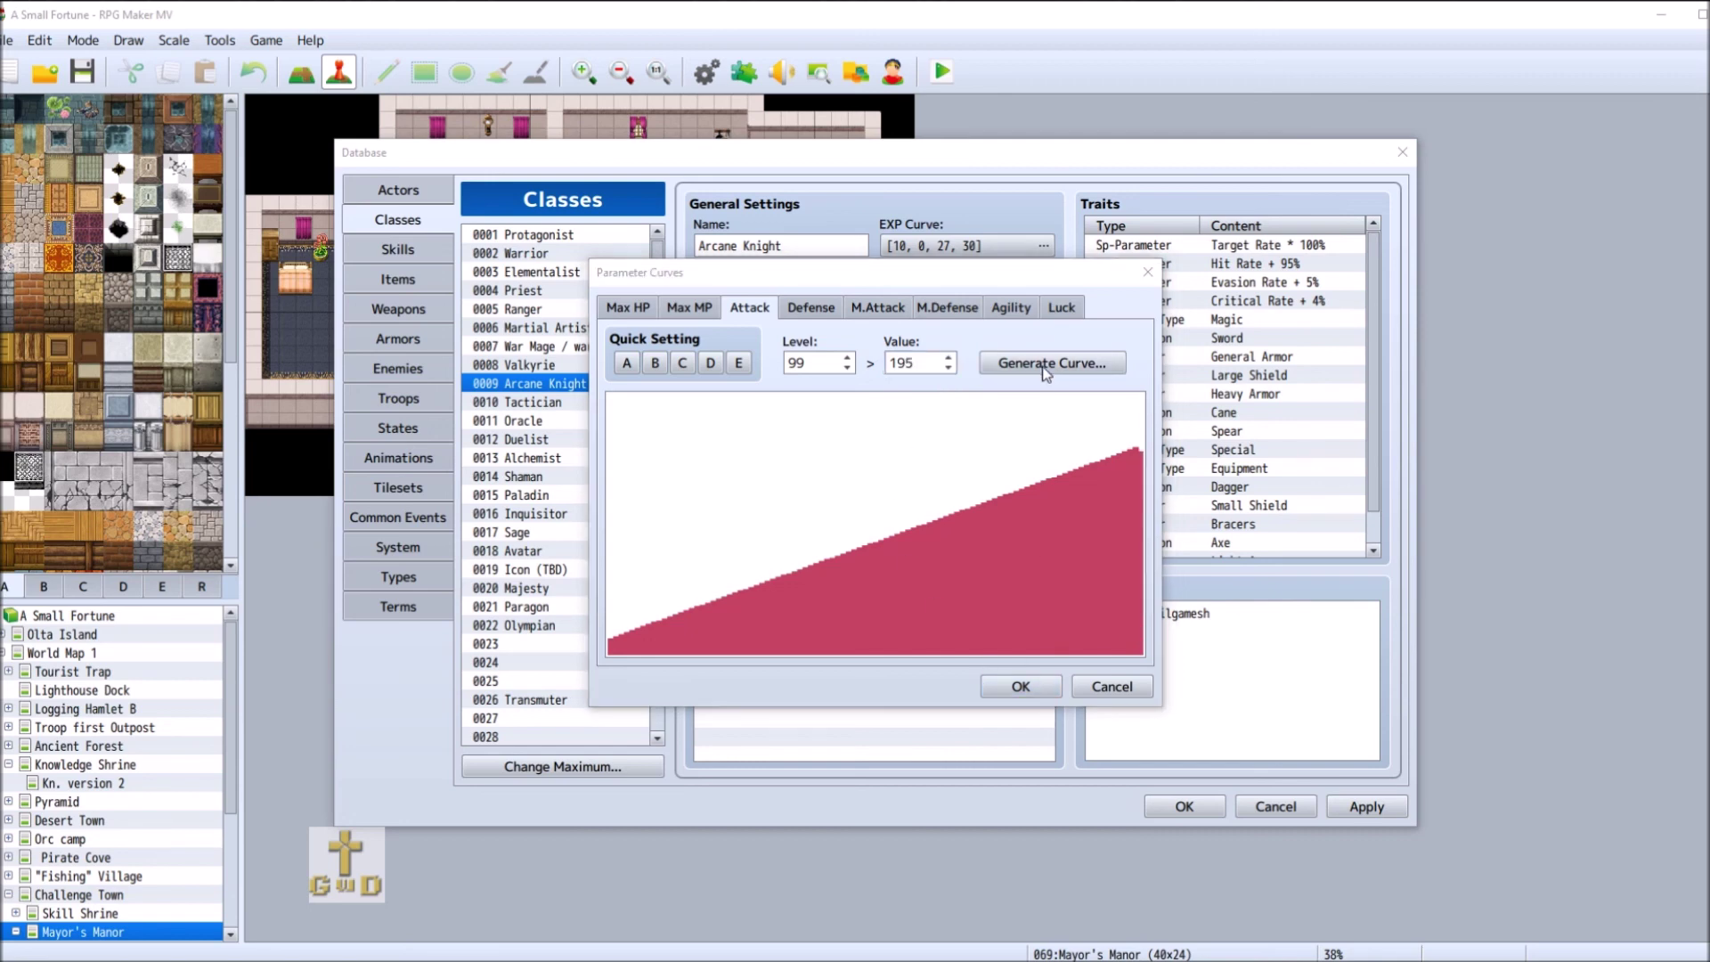
left_click(820, 570)
left_click(1021, 685)
- Set the Arcane Knight's M.Attack to 195 at level 99 and regenerate the curve
double_click(750, 399)
type("99")
key("Tab")
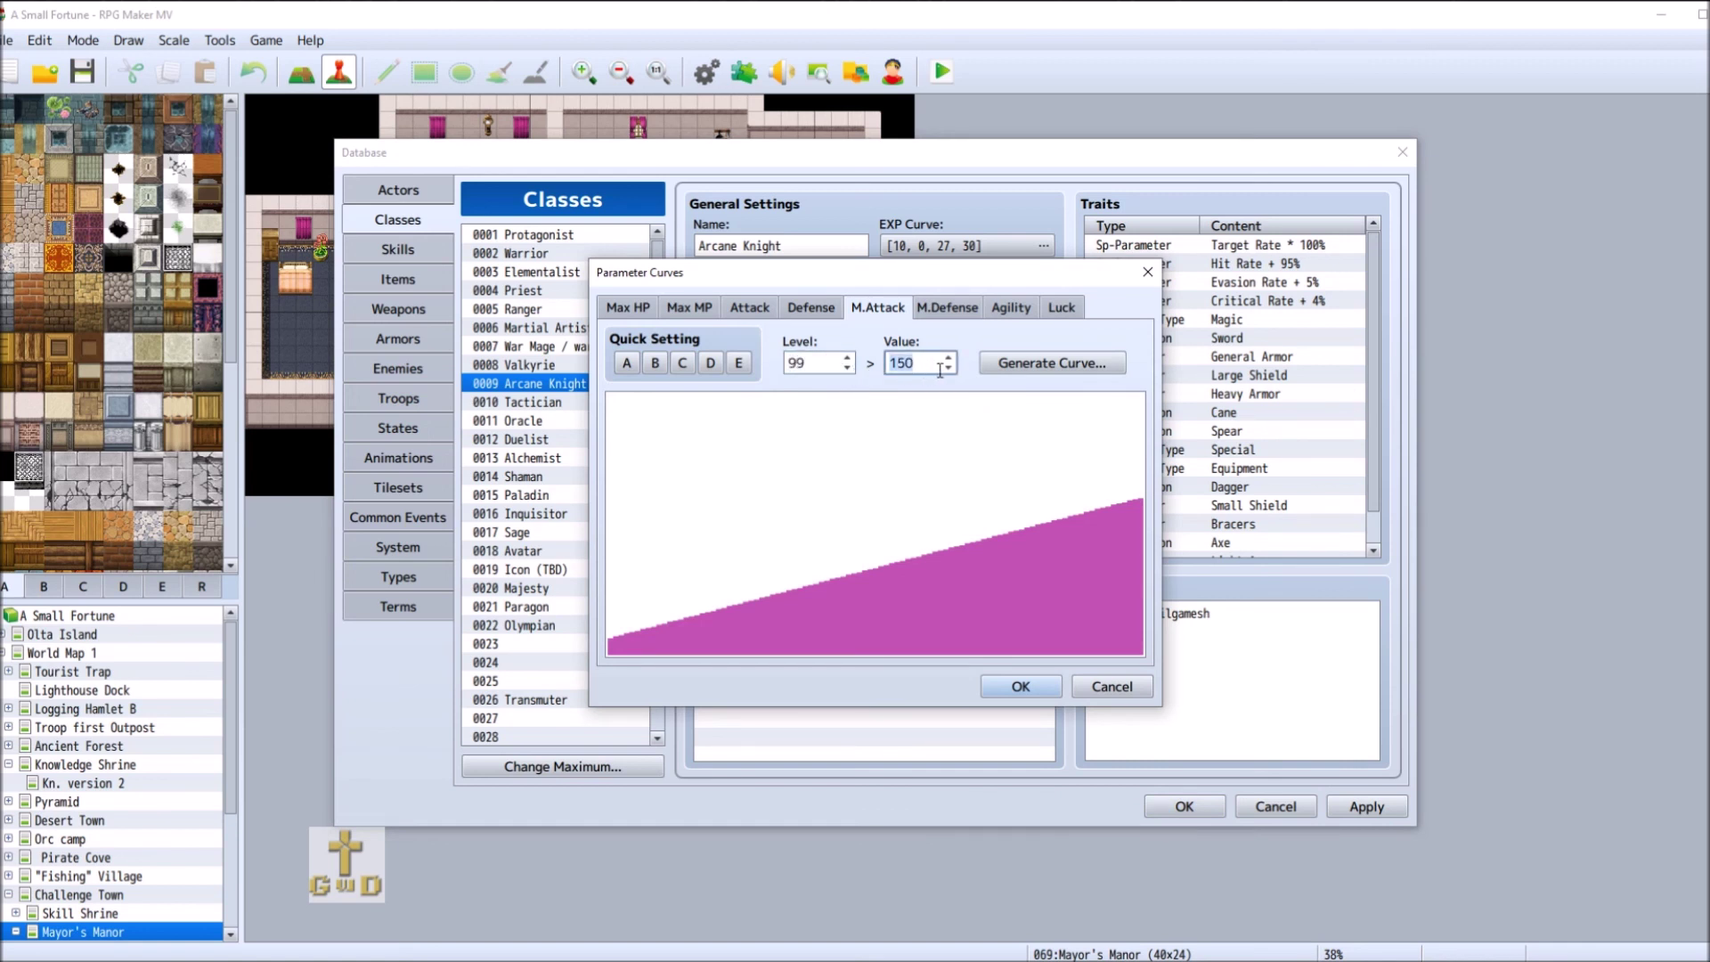
type("195")
left_click(1034, 370)
left_click(827, 574)
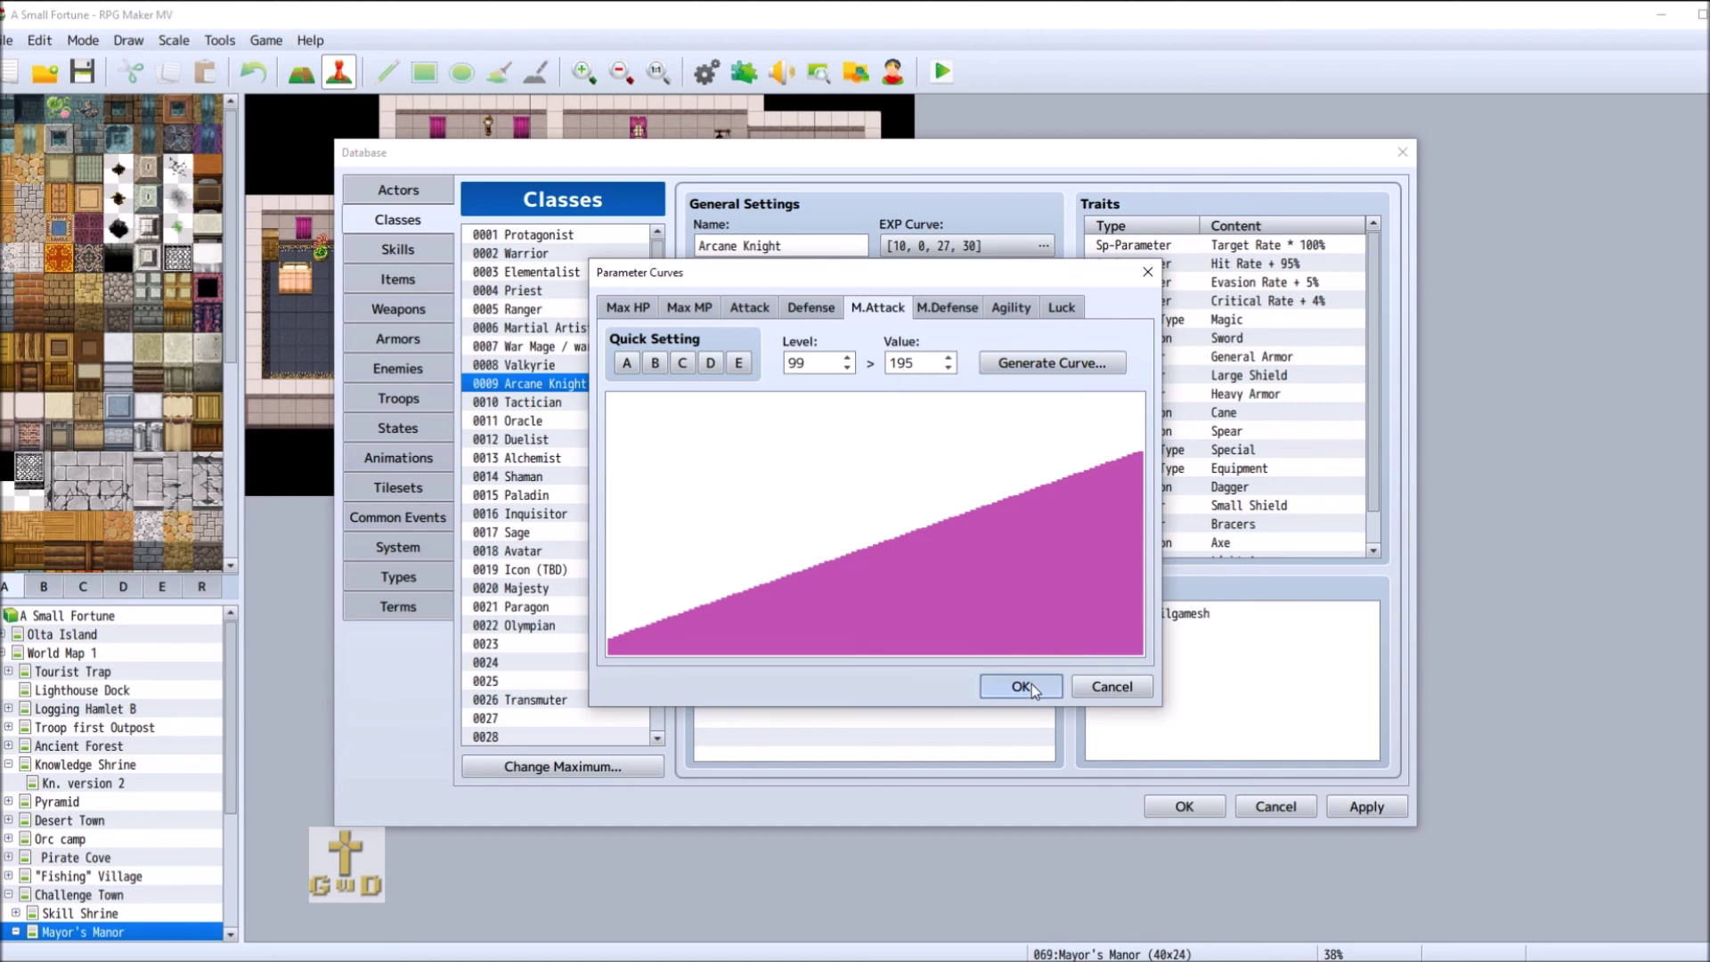
left_click(1022, 684)
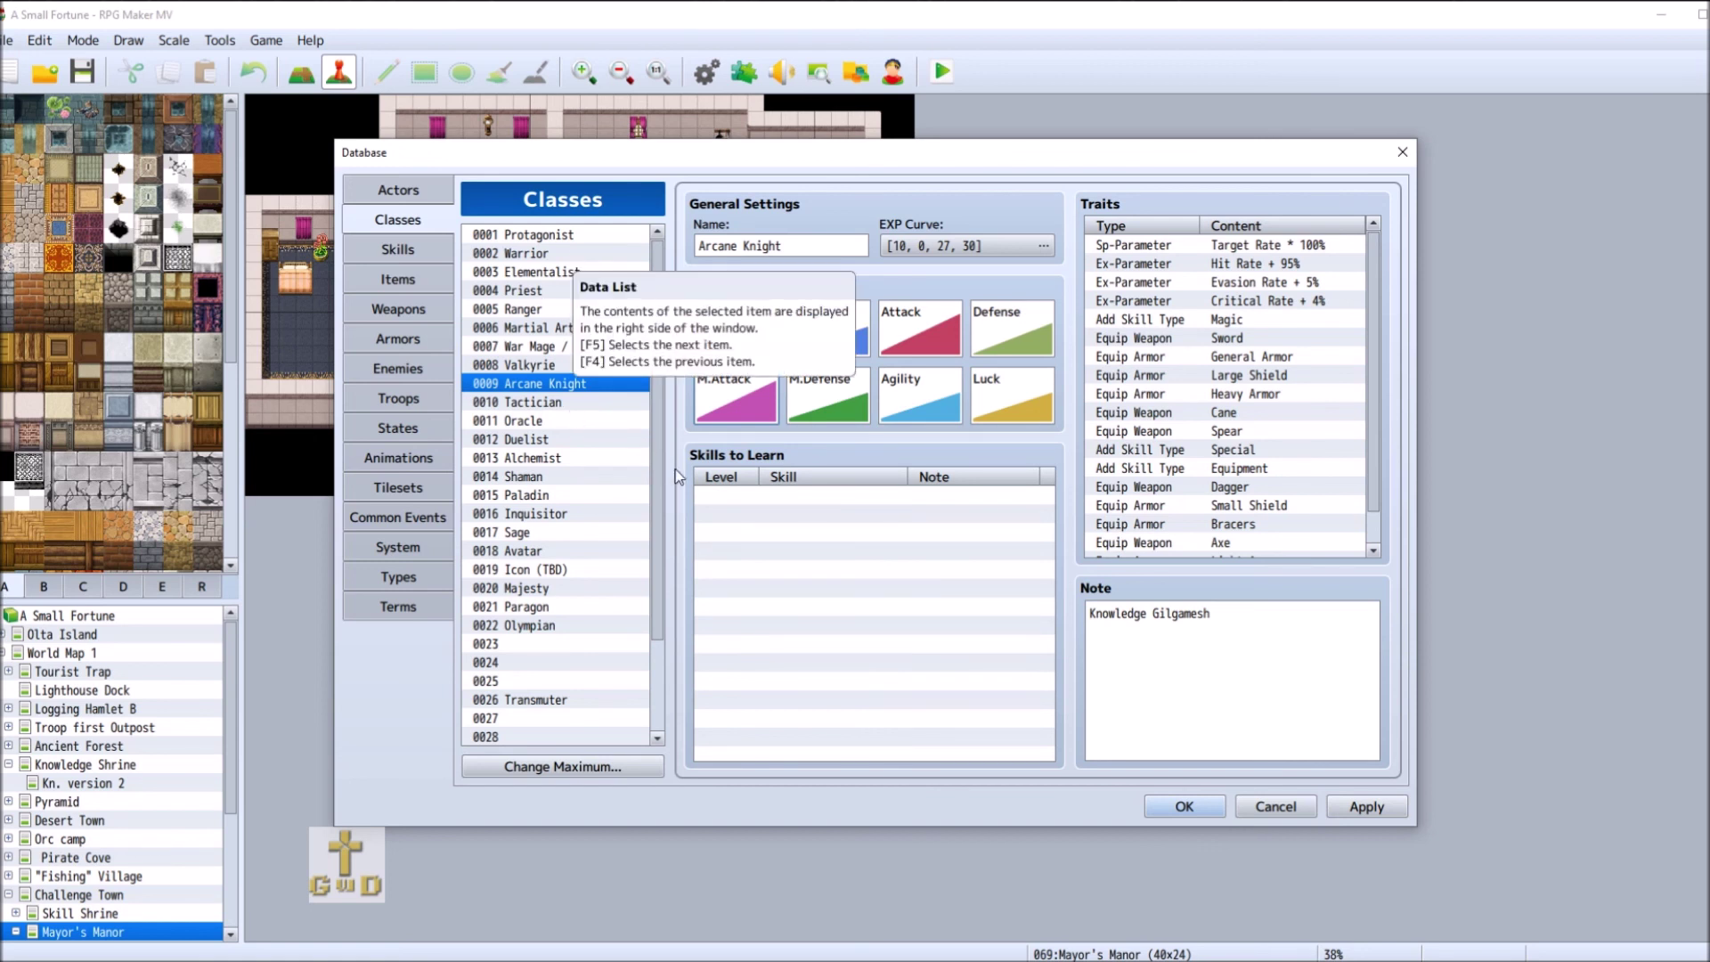
- Set the Arcane Knight's M.Defense to 150 at level 99 and regenerate the curve
double_click(860, 414)
double_click(807, 362)
type("99")
double_click(928, 366)
type("150")
left_click(1062, 366)
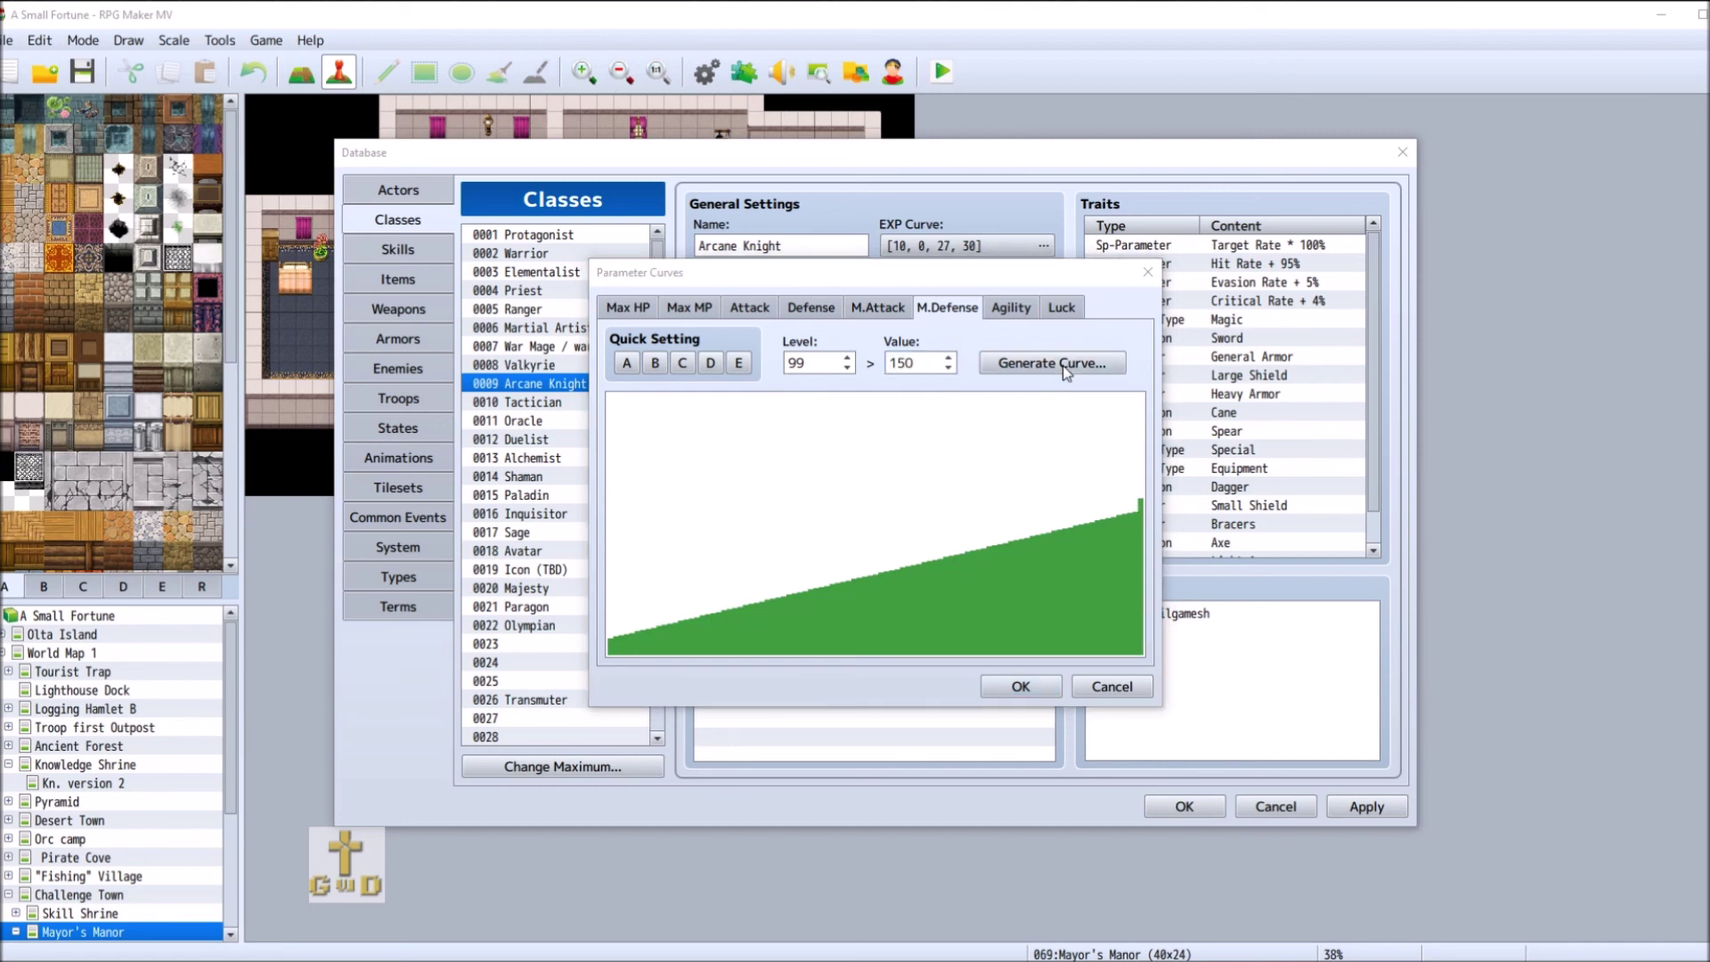
left_click(852, 574)
left_click(1016, 684)
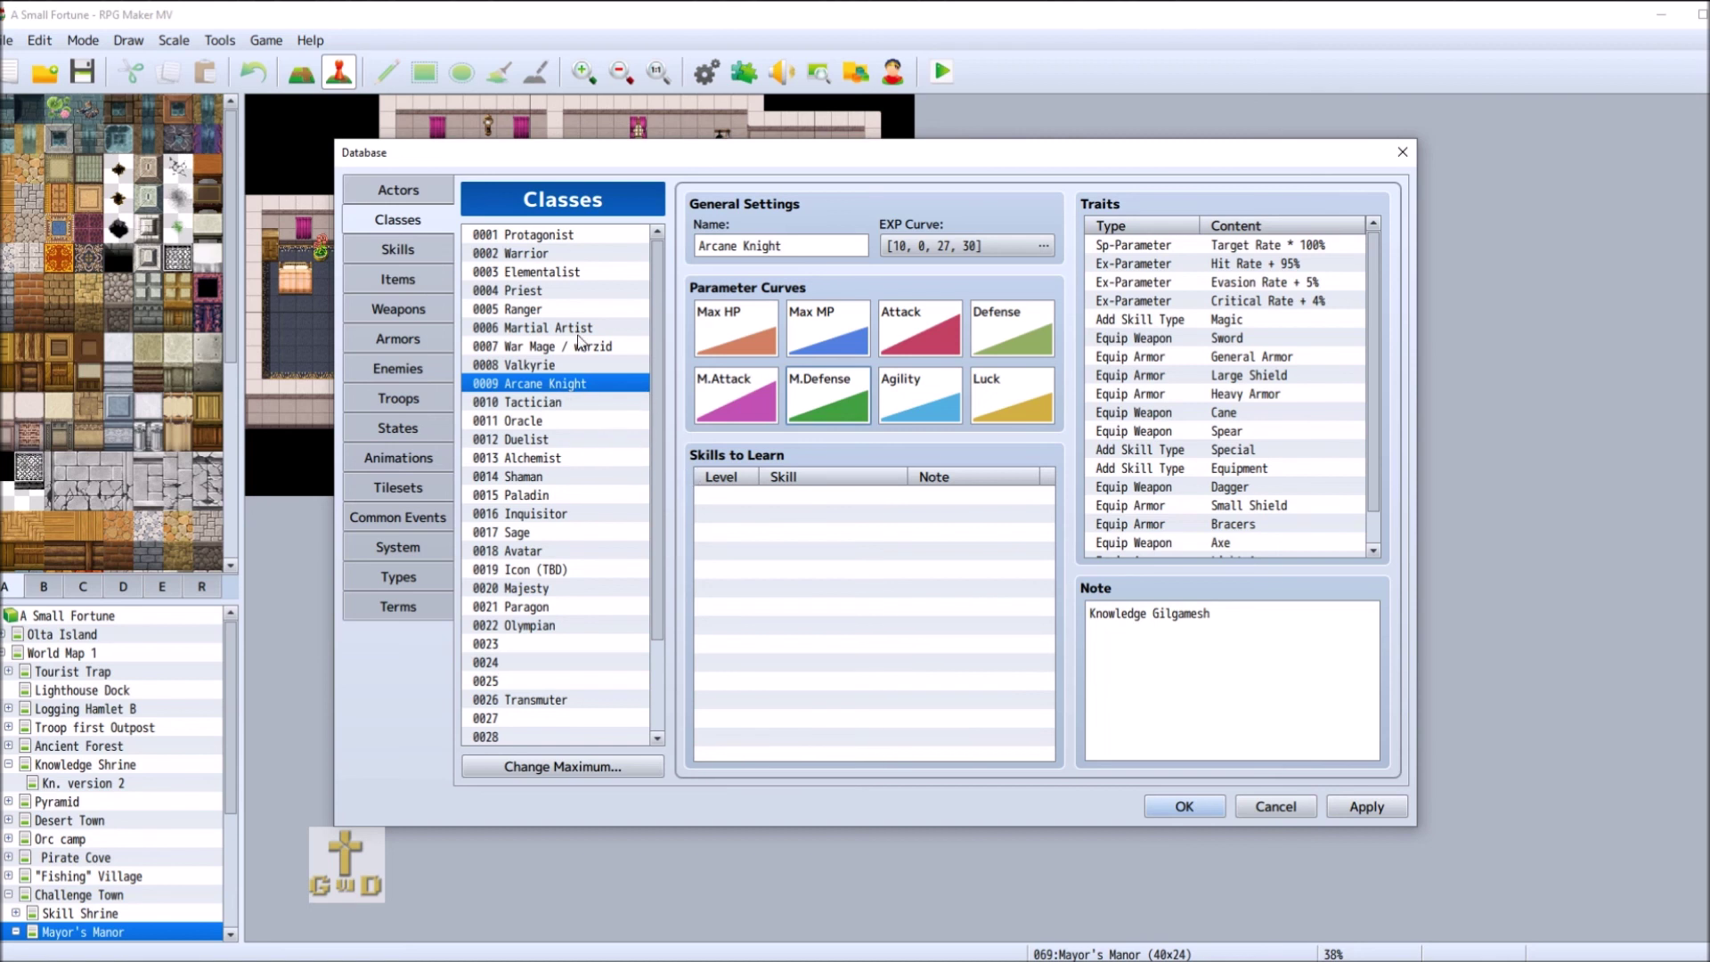
- Check the Warrior's Max HP value at level 99 without changing its curve
left_click(576, 252)
double_click(757, 335)
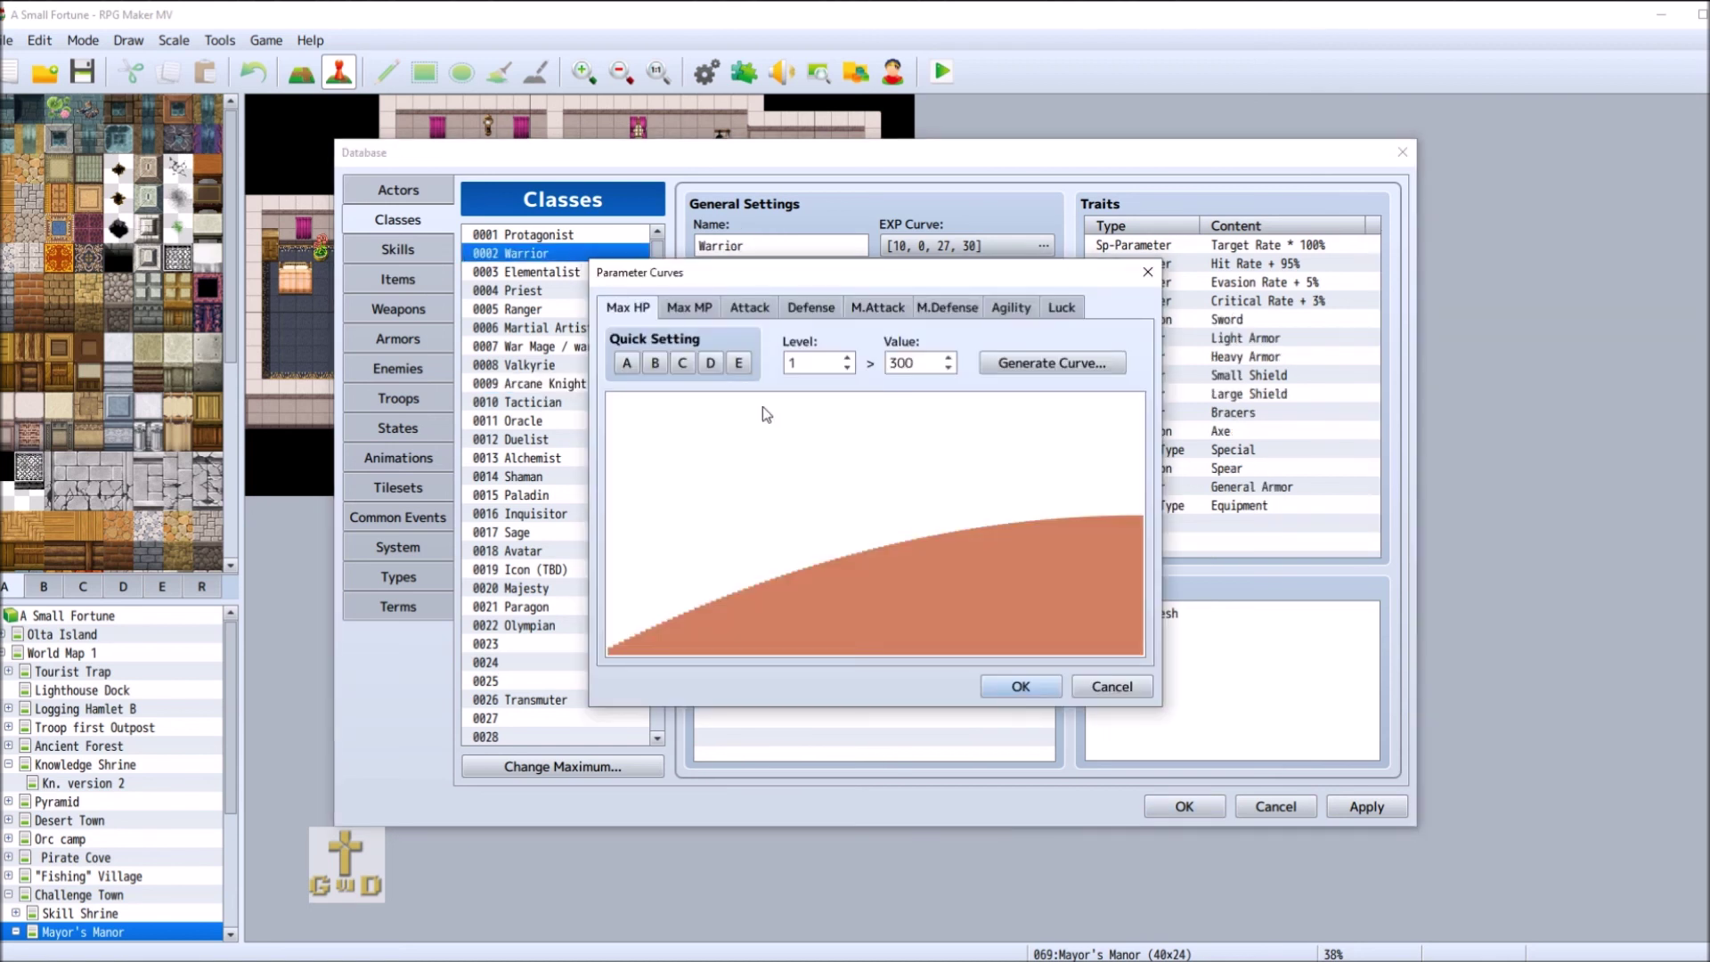
left_click(816, 365)
left_click(816, 365)
type("99")
left_click(1114, 688)
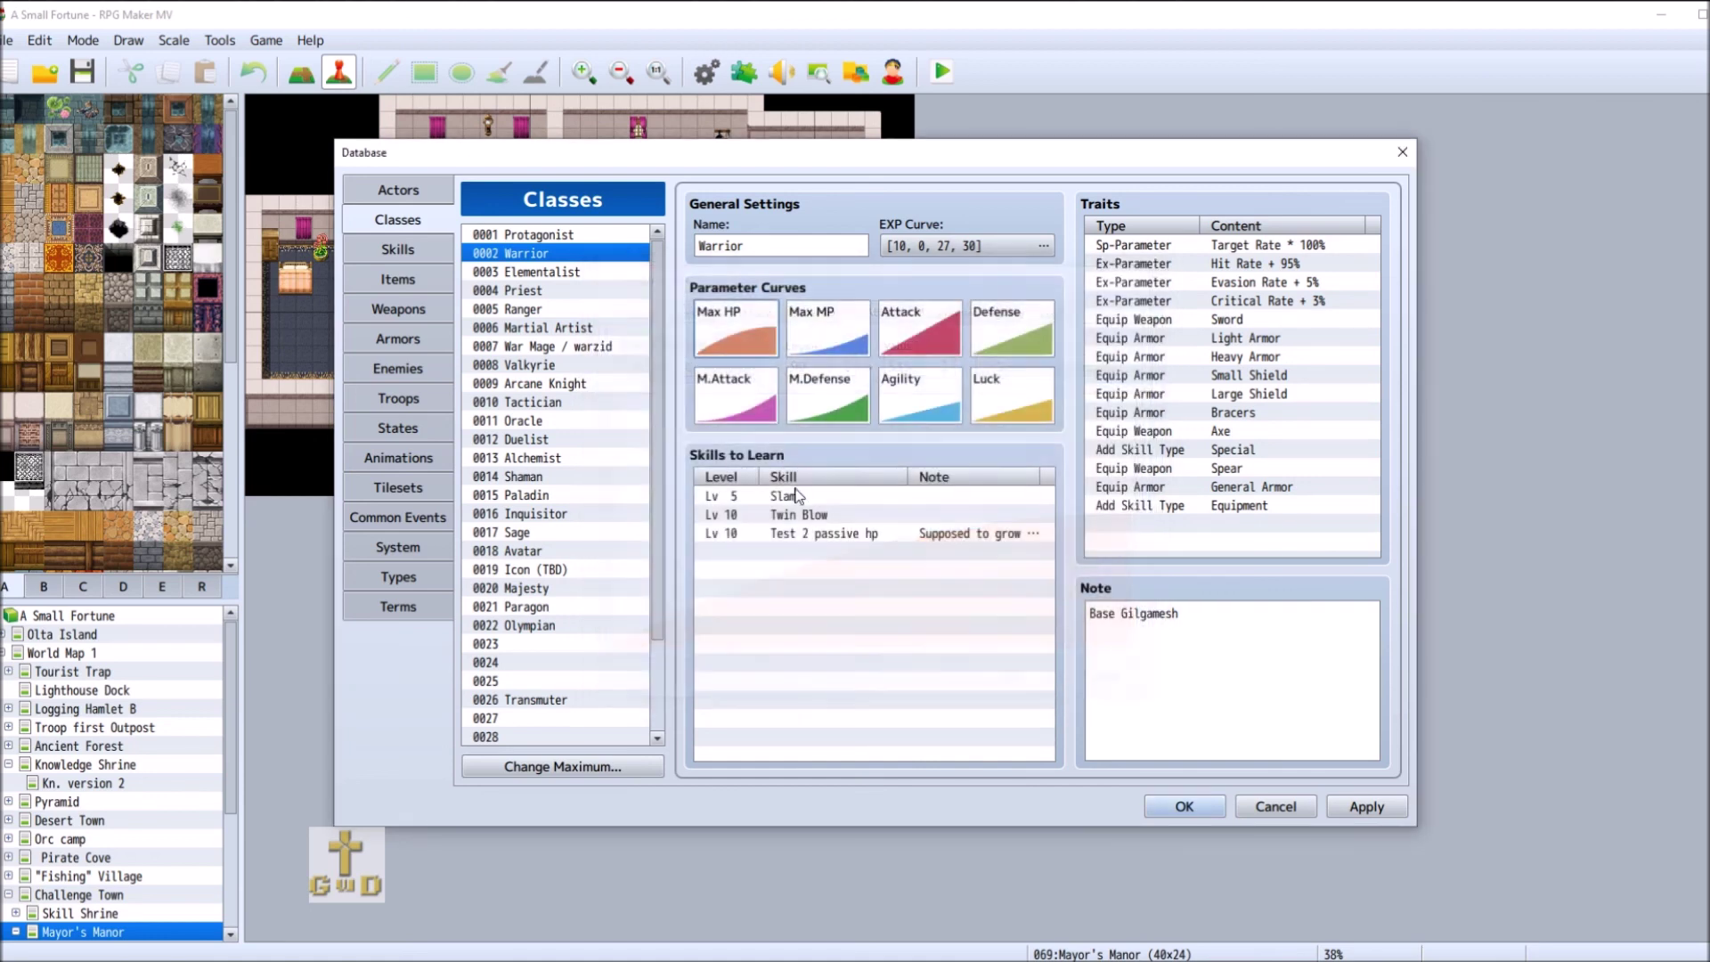
- Regenerate the Arcane Knight's Max HP curve with Fast growth, keeping the existing endpoint values
left_click(577, 383)
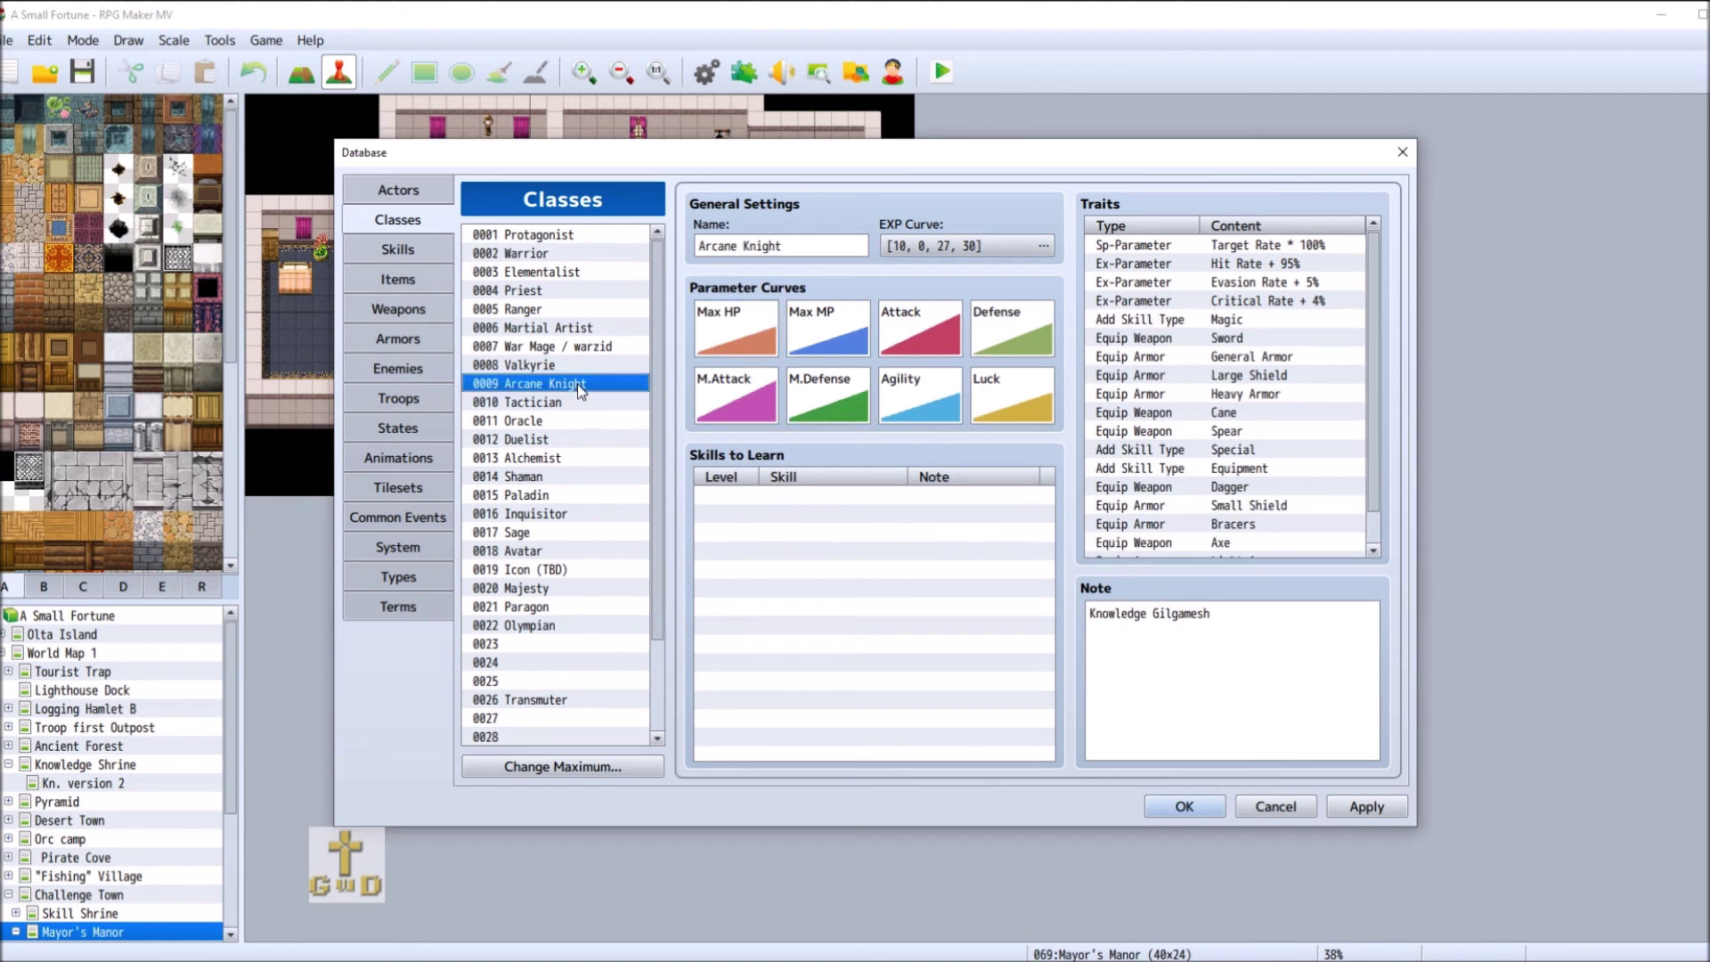
double_click(734, 337)
left_click(828, 356)
key("BackSpace")
type("99")
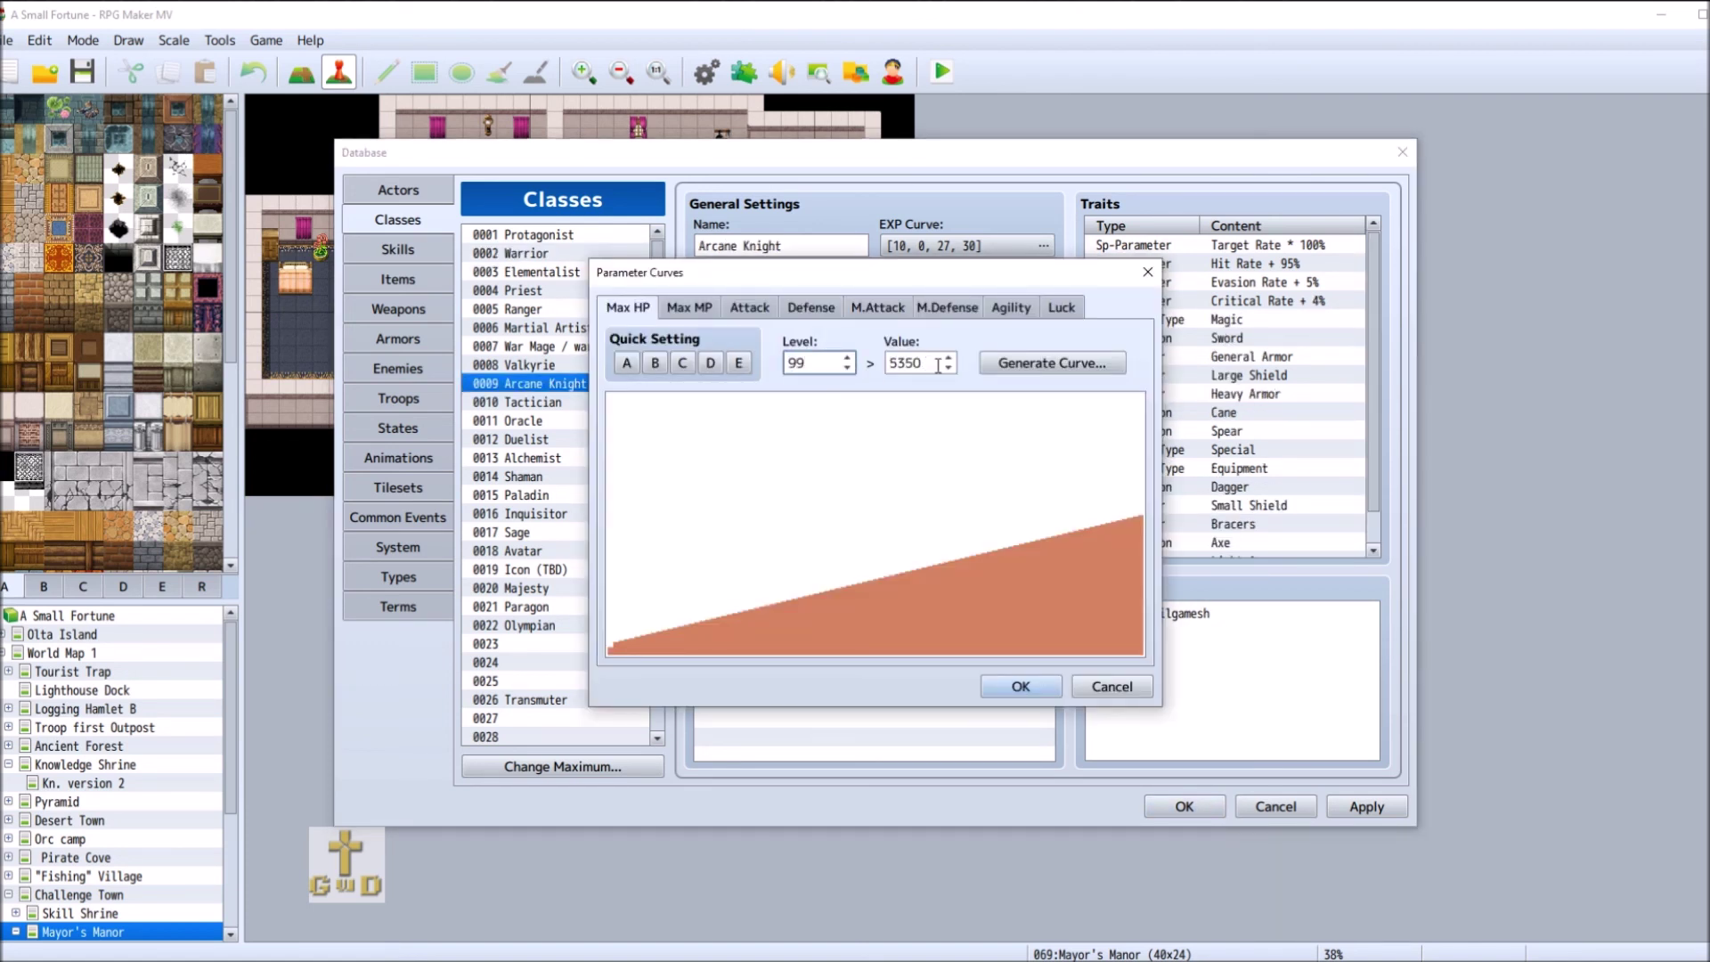
left_click(1051, 363)
left_click(874, 520)
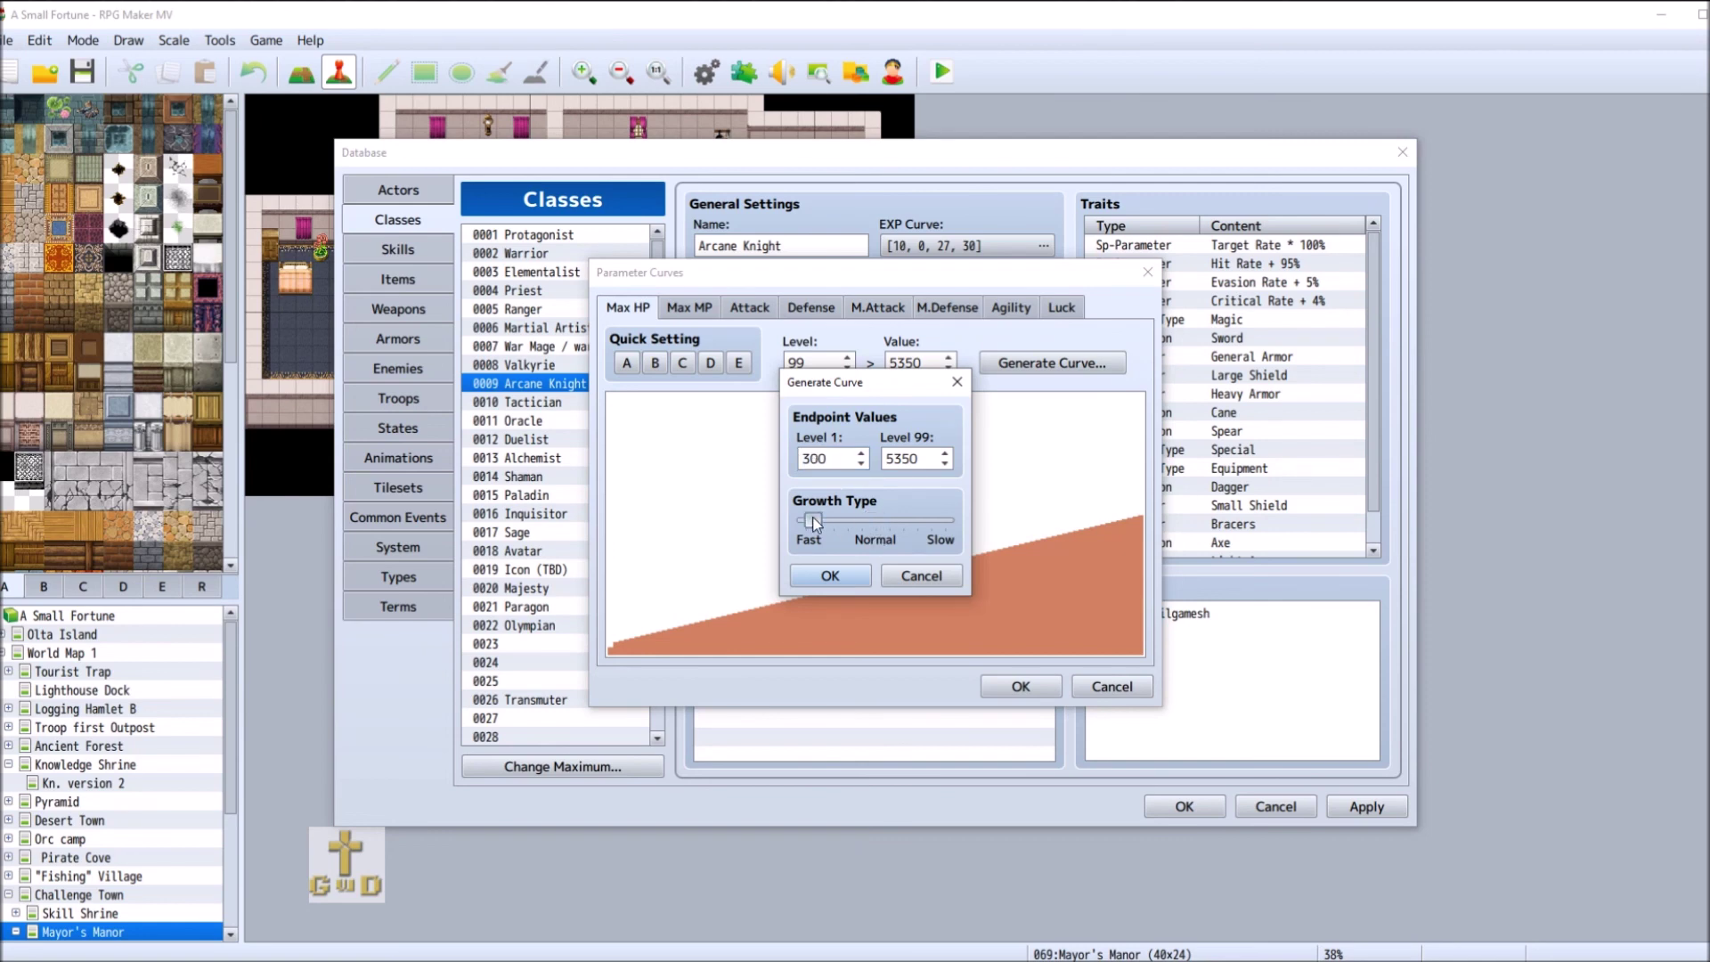
left_click(829, 575)
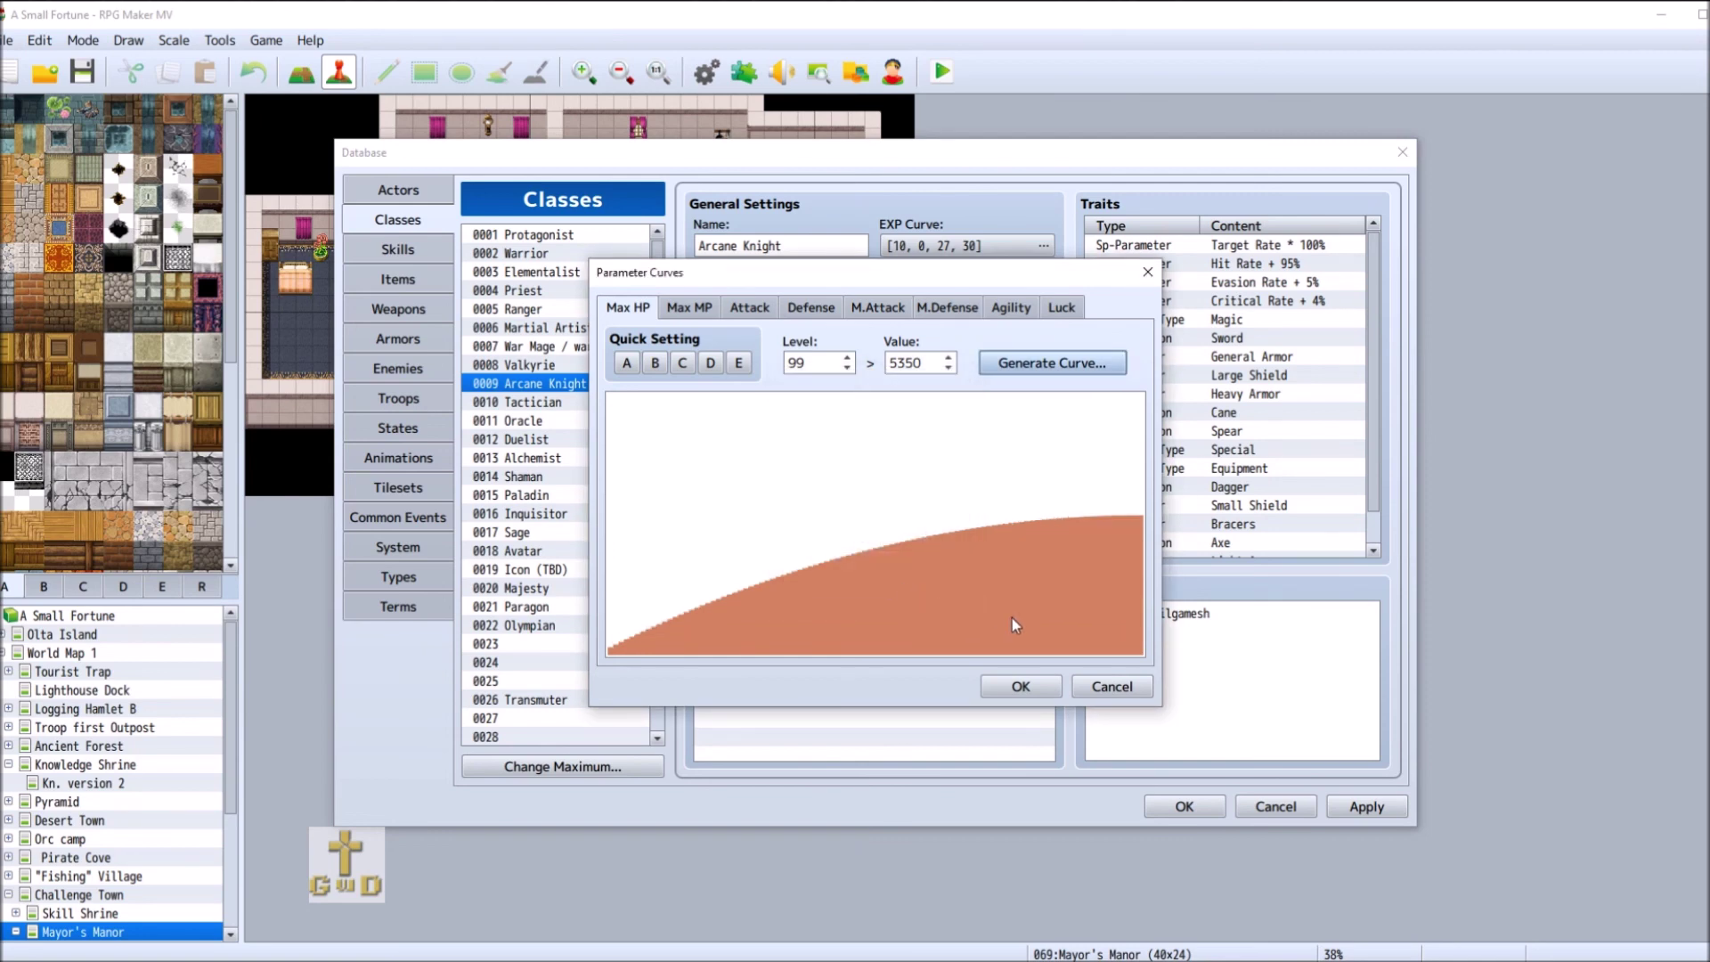
left_click(1021, 688)
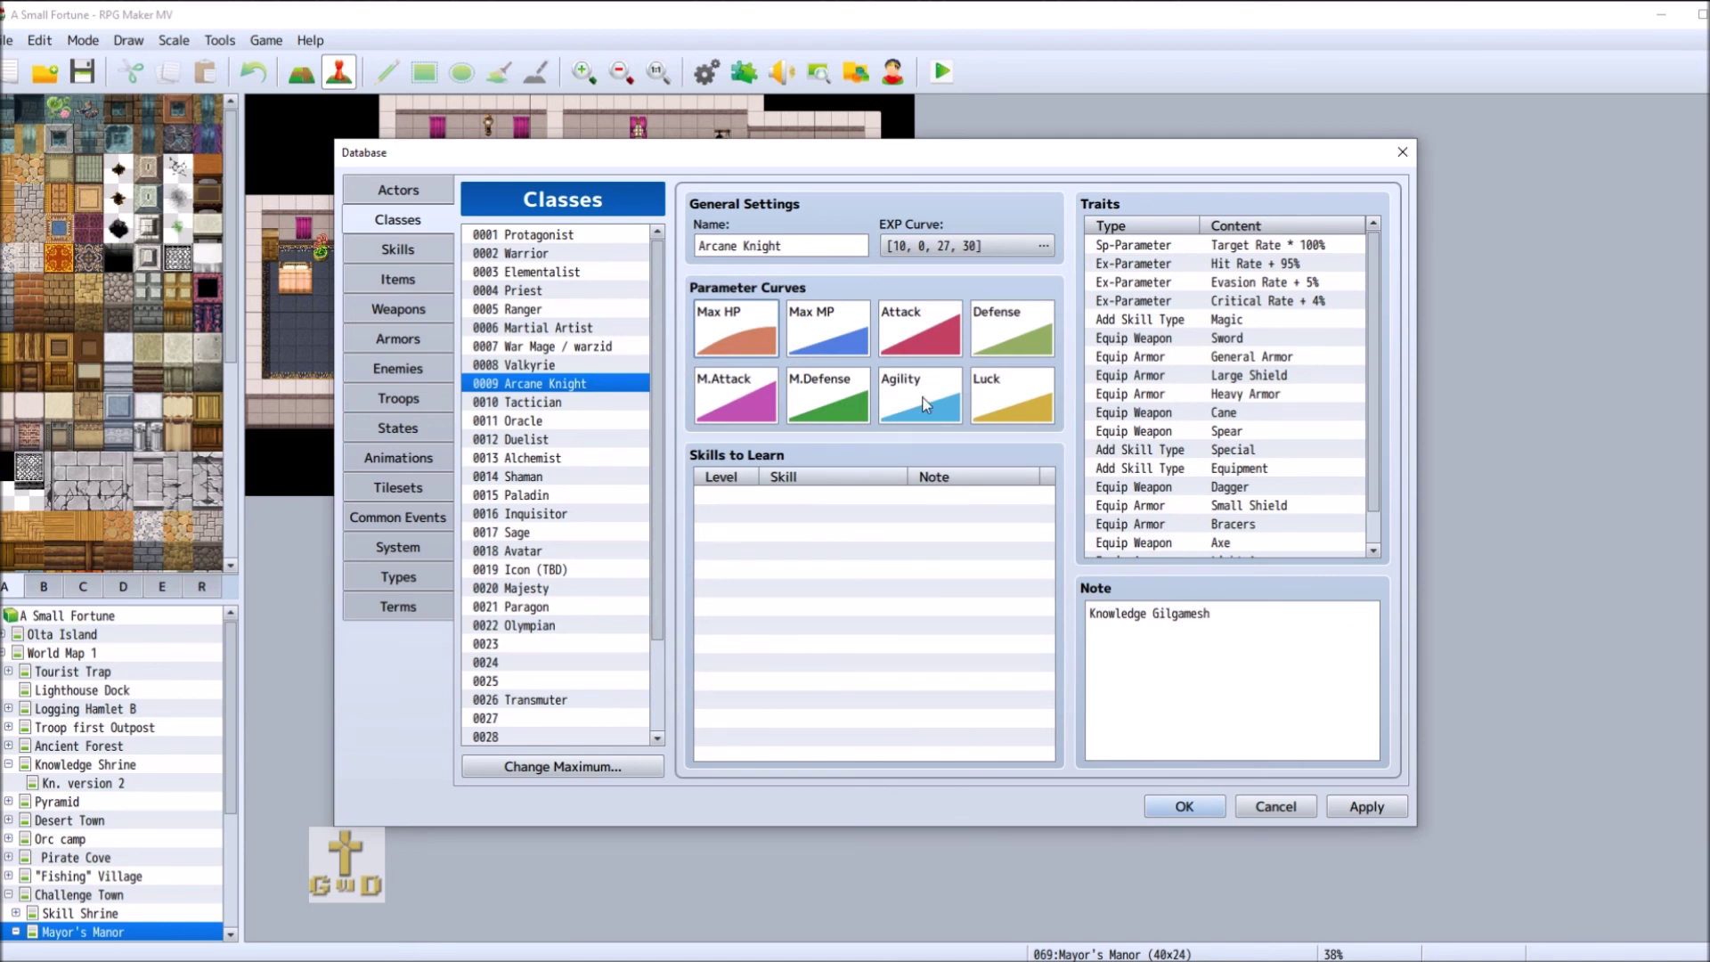
- Check the Warrior's Agility value at level 99 without changing its curve
left_click(558, 255)
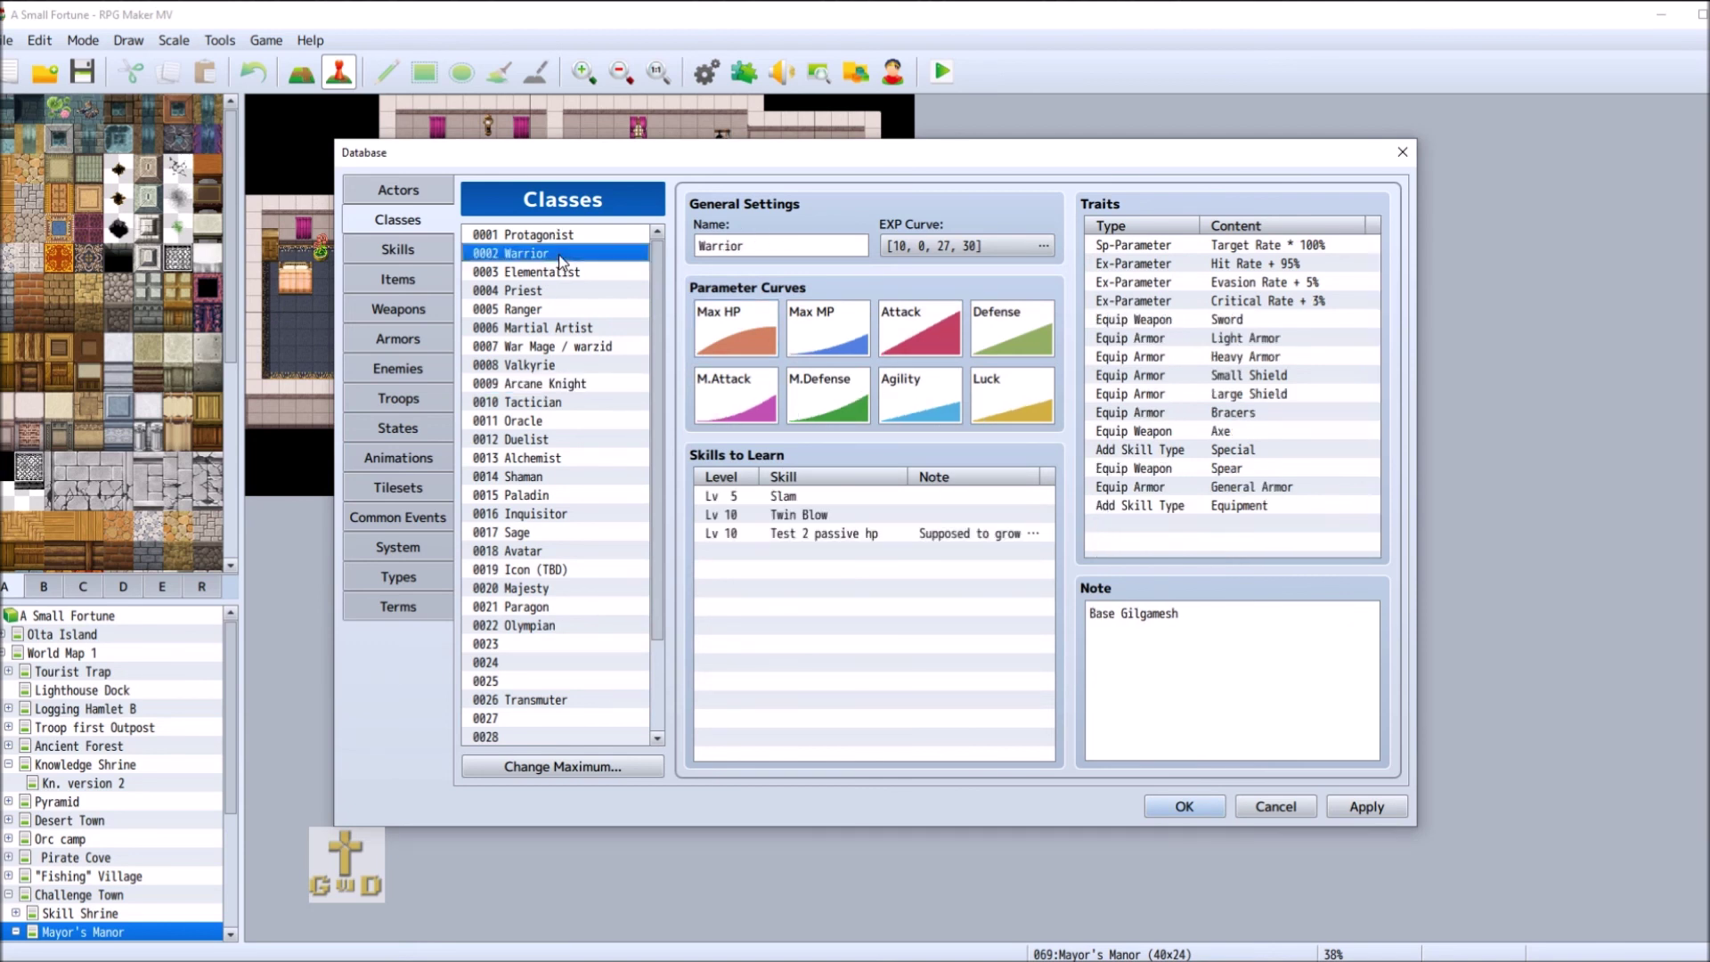
double_click(925, 426)
double_click(811, 364)
type("99")
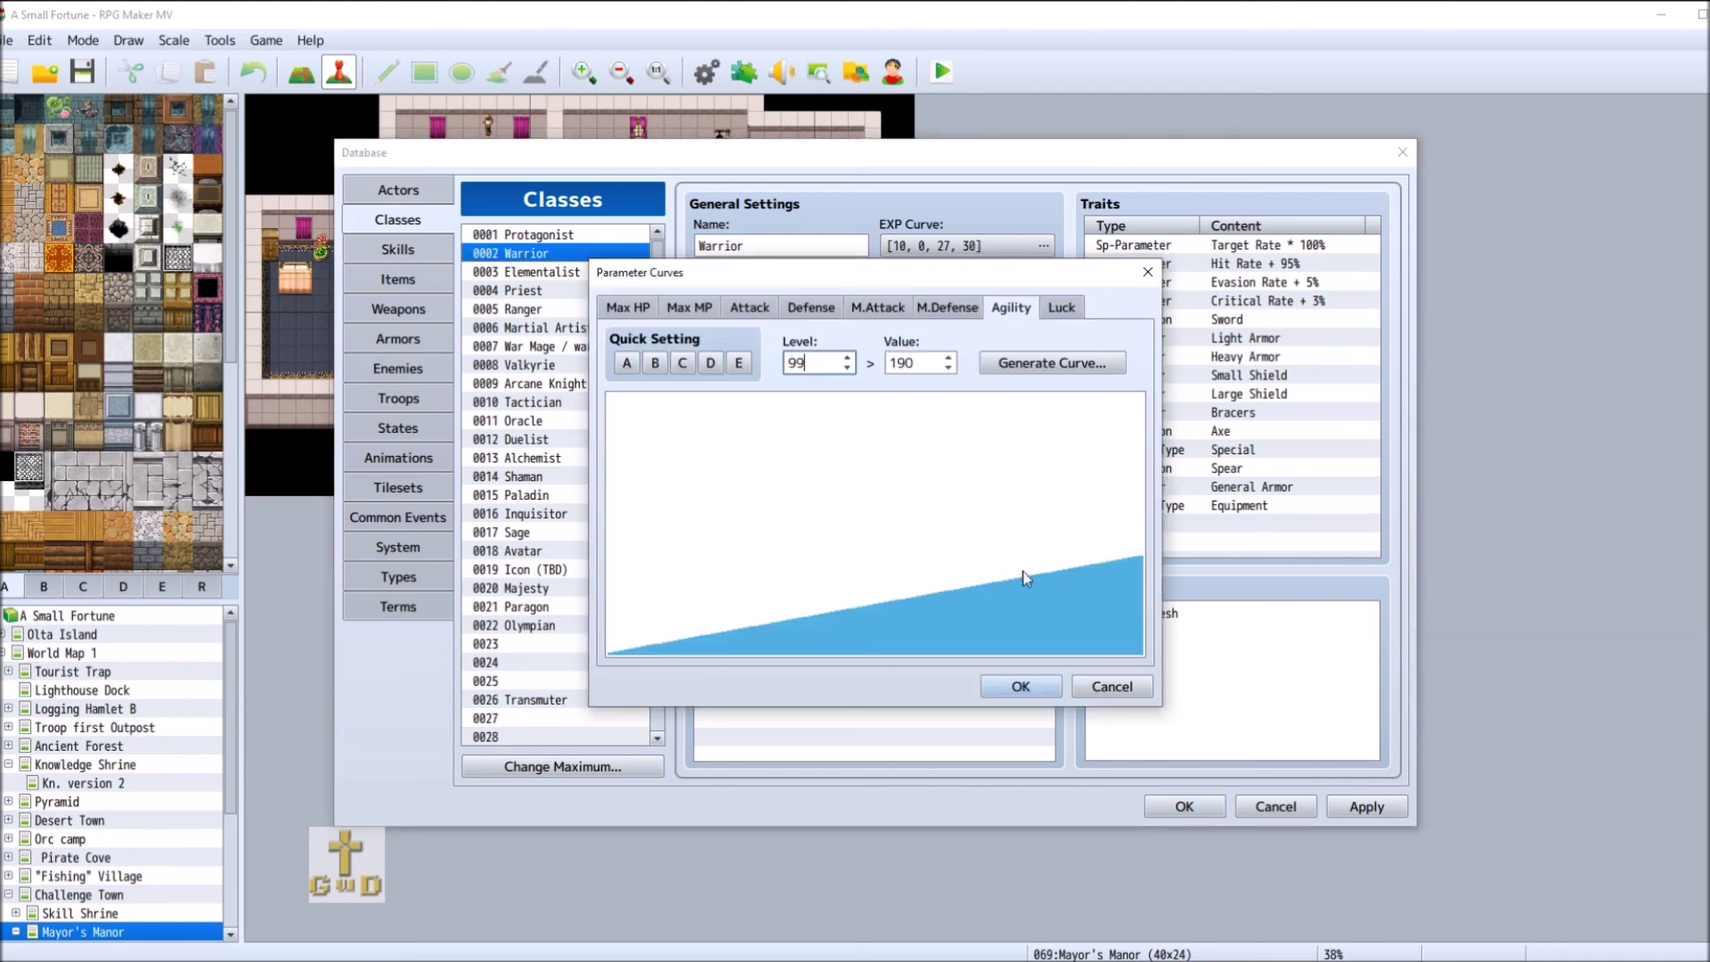
left_click(1112, 687)
- Set the Arcane Knight's Agility to 5 at level 1 and 190 at level 99, and regenerate the curve
left_click(584, 385)
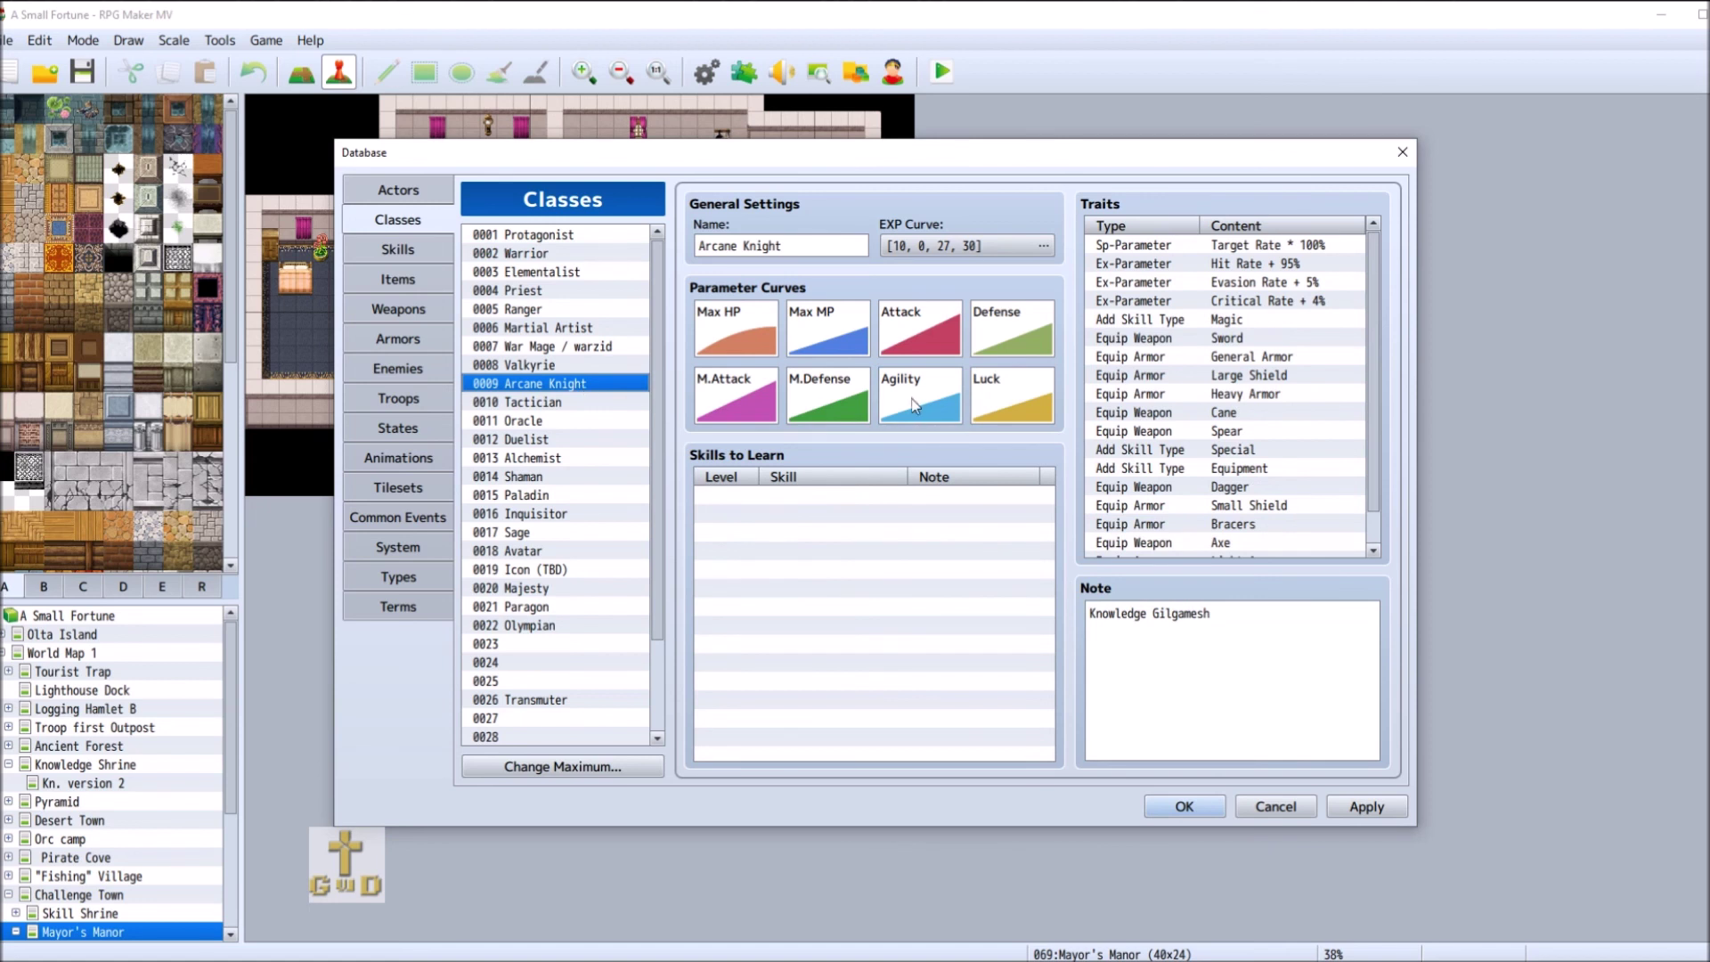
double_click(917, 405)
double_click(907, 364)
type("5")
double_click(818, 361)
type("99")
double_click(927, 365)
type("190")
left_click(1011, 364)
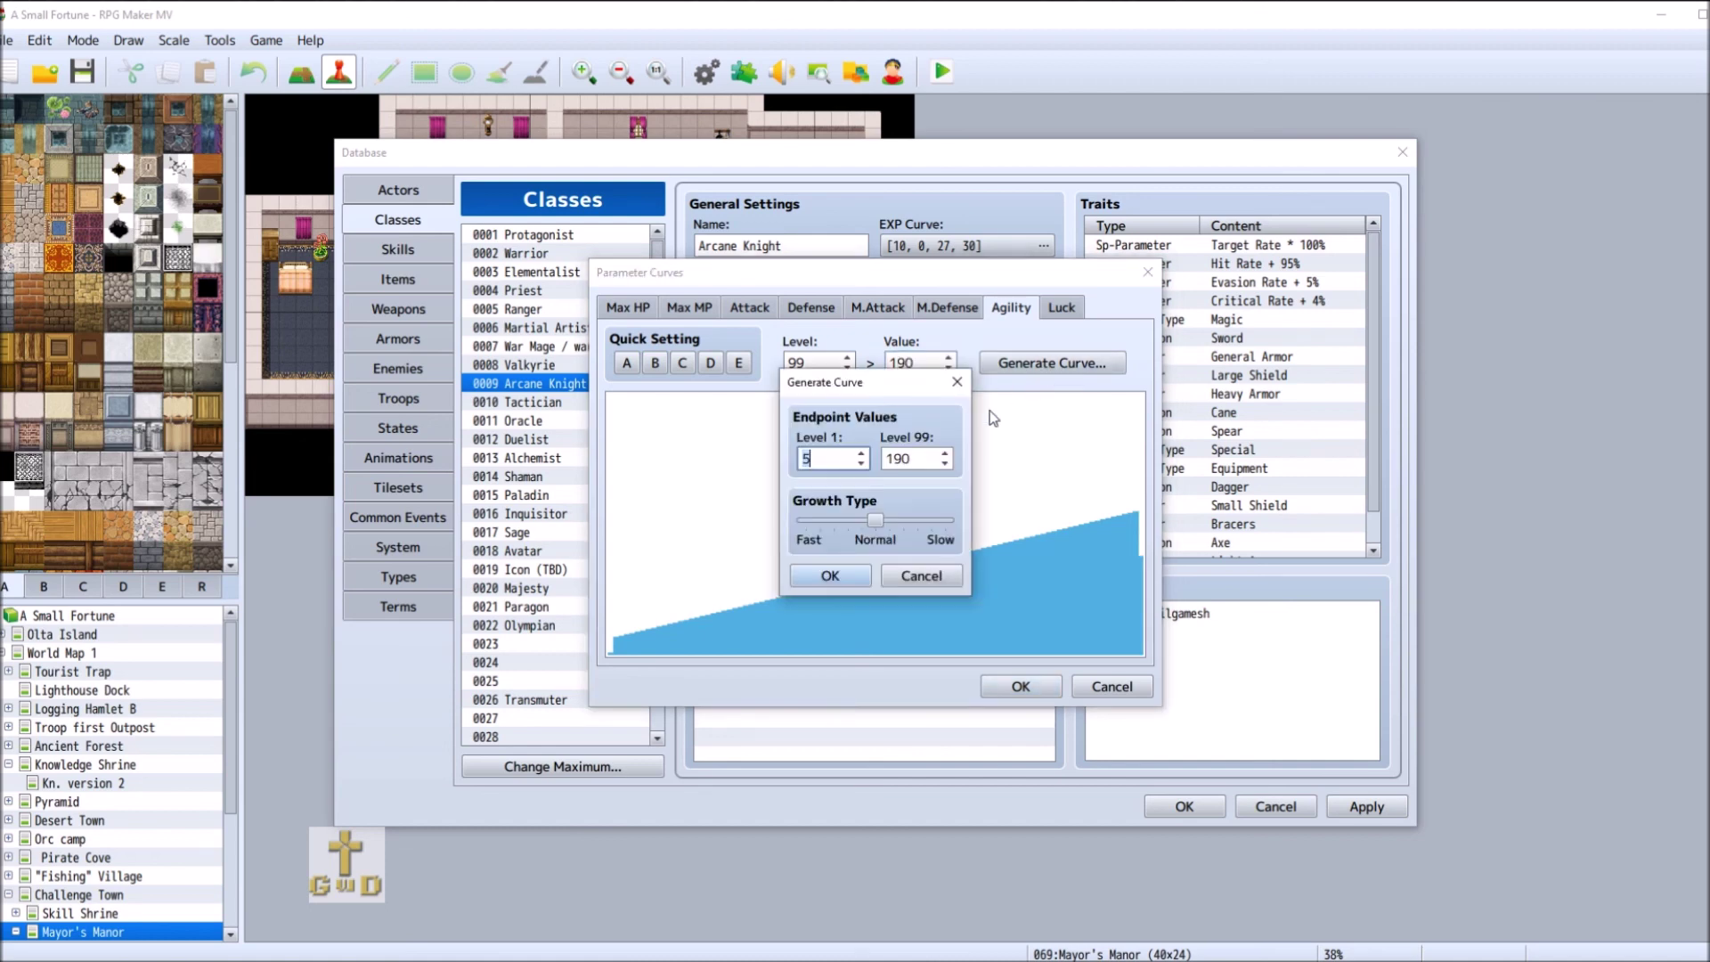
left_click(848, 583)
left_click(1020, 686)
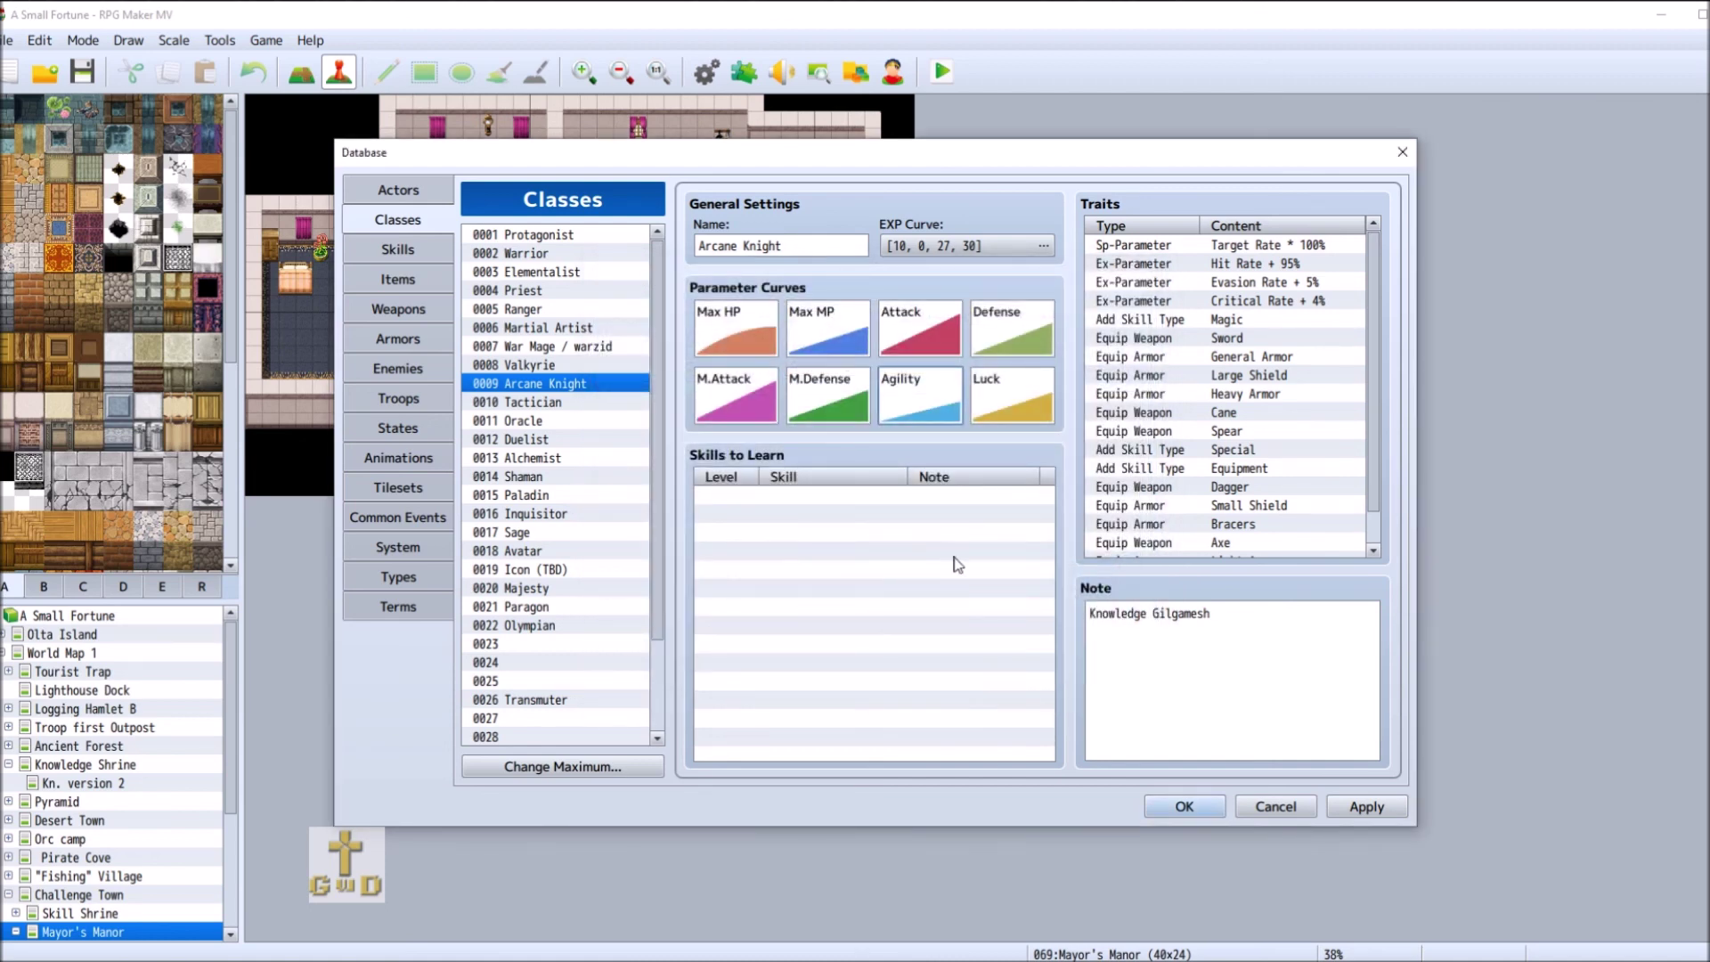
- Change the Oracle's General Armor equip trait to Light Armor
left_click(584, 423)
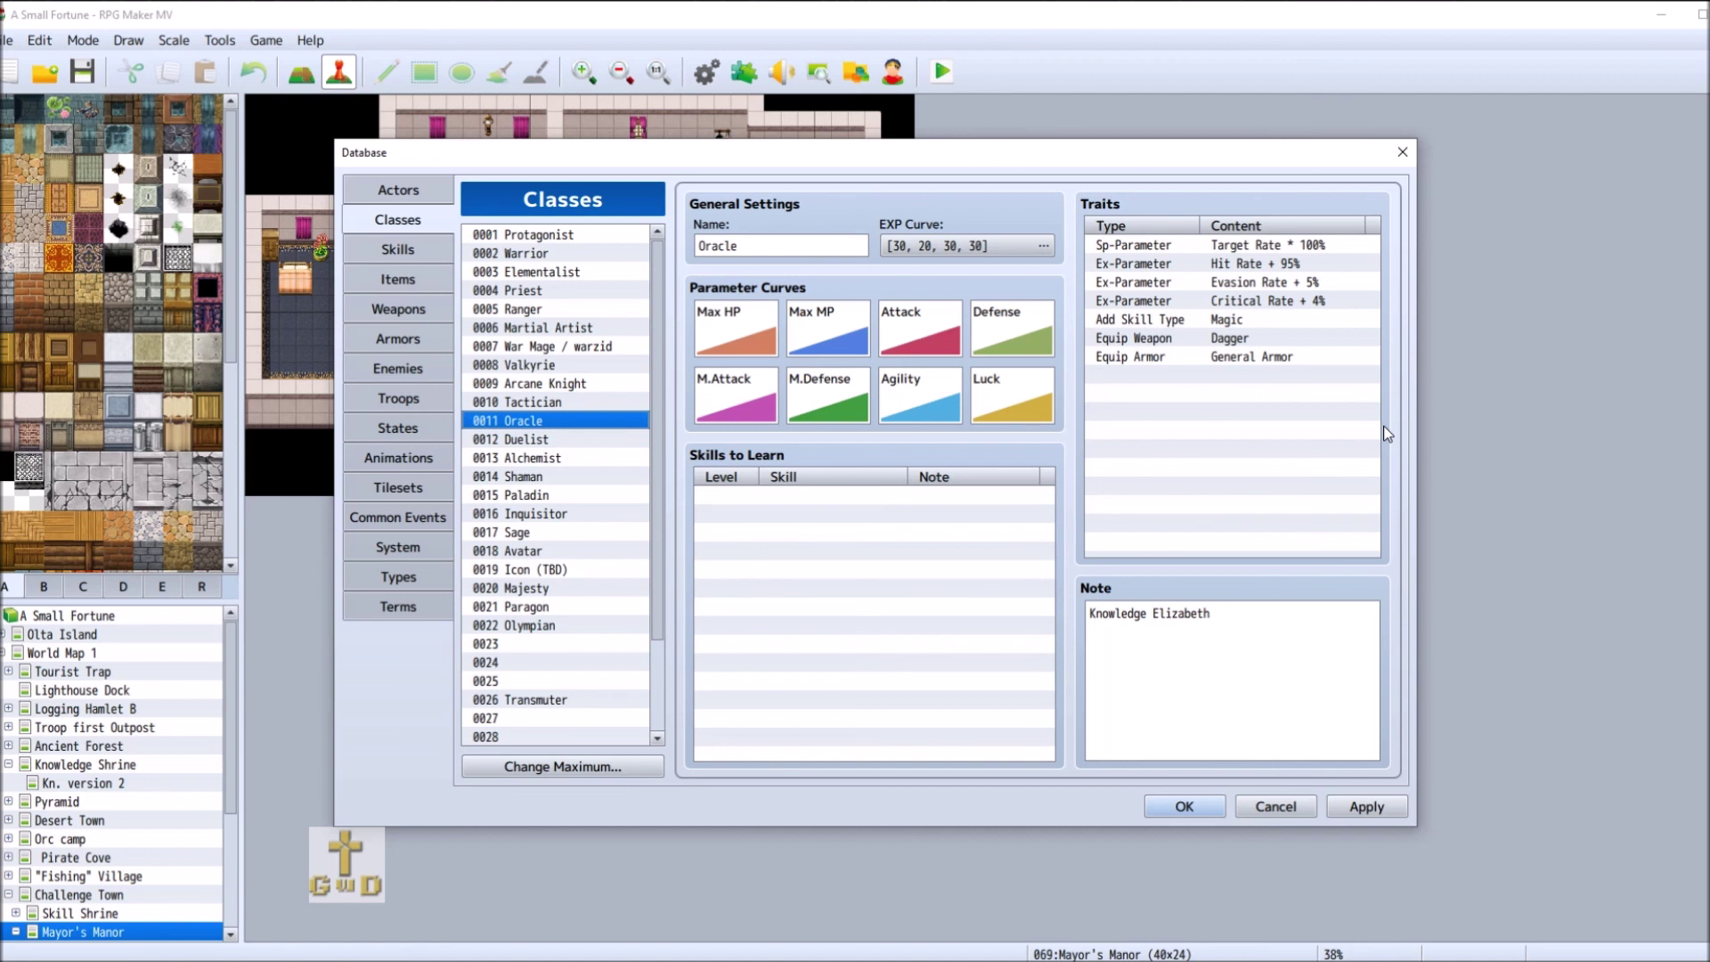
right_click(1189, 356)
left_click(1233, 368)
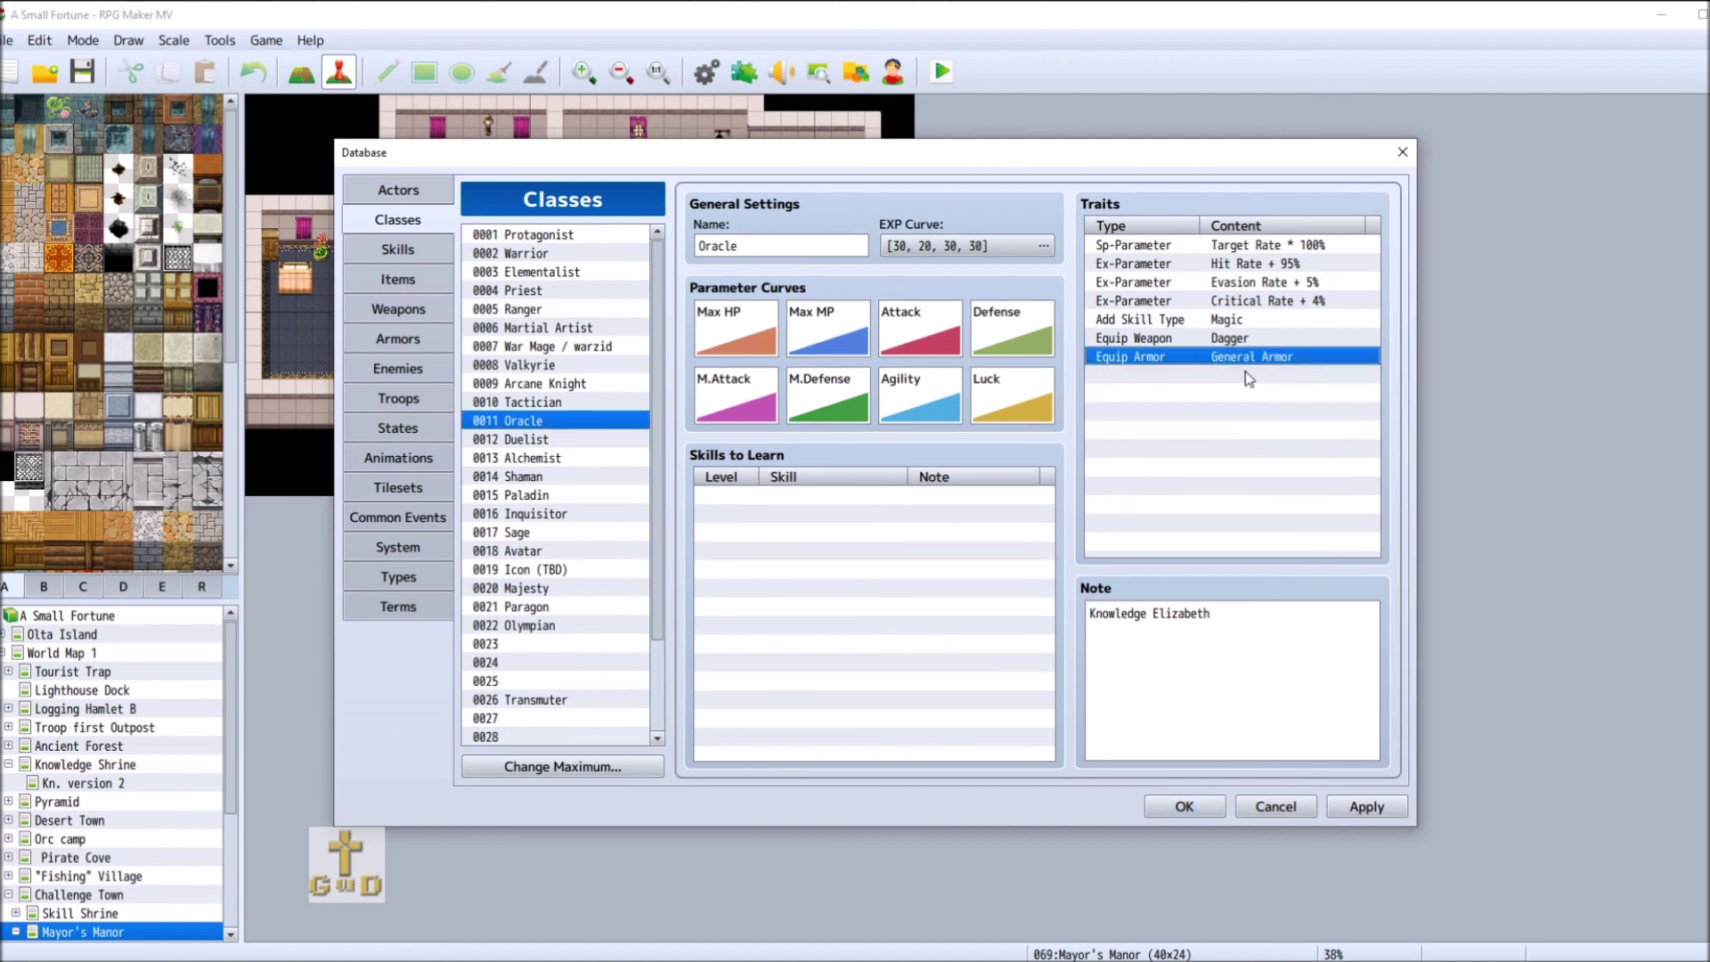
left_click(1291, 313)
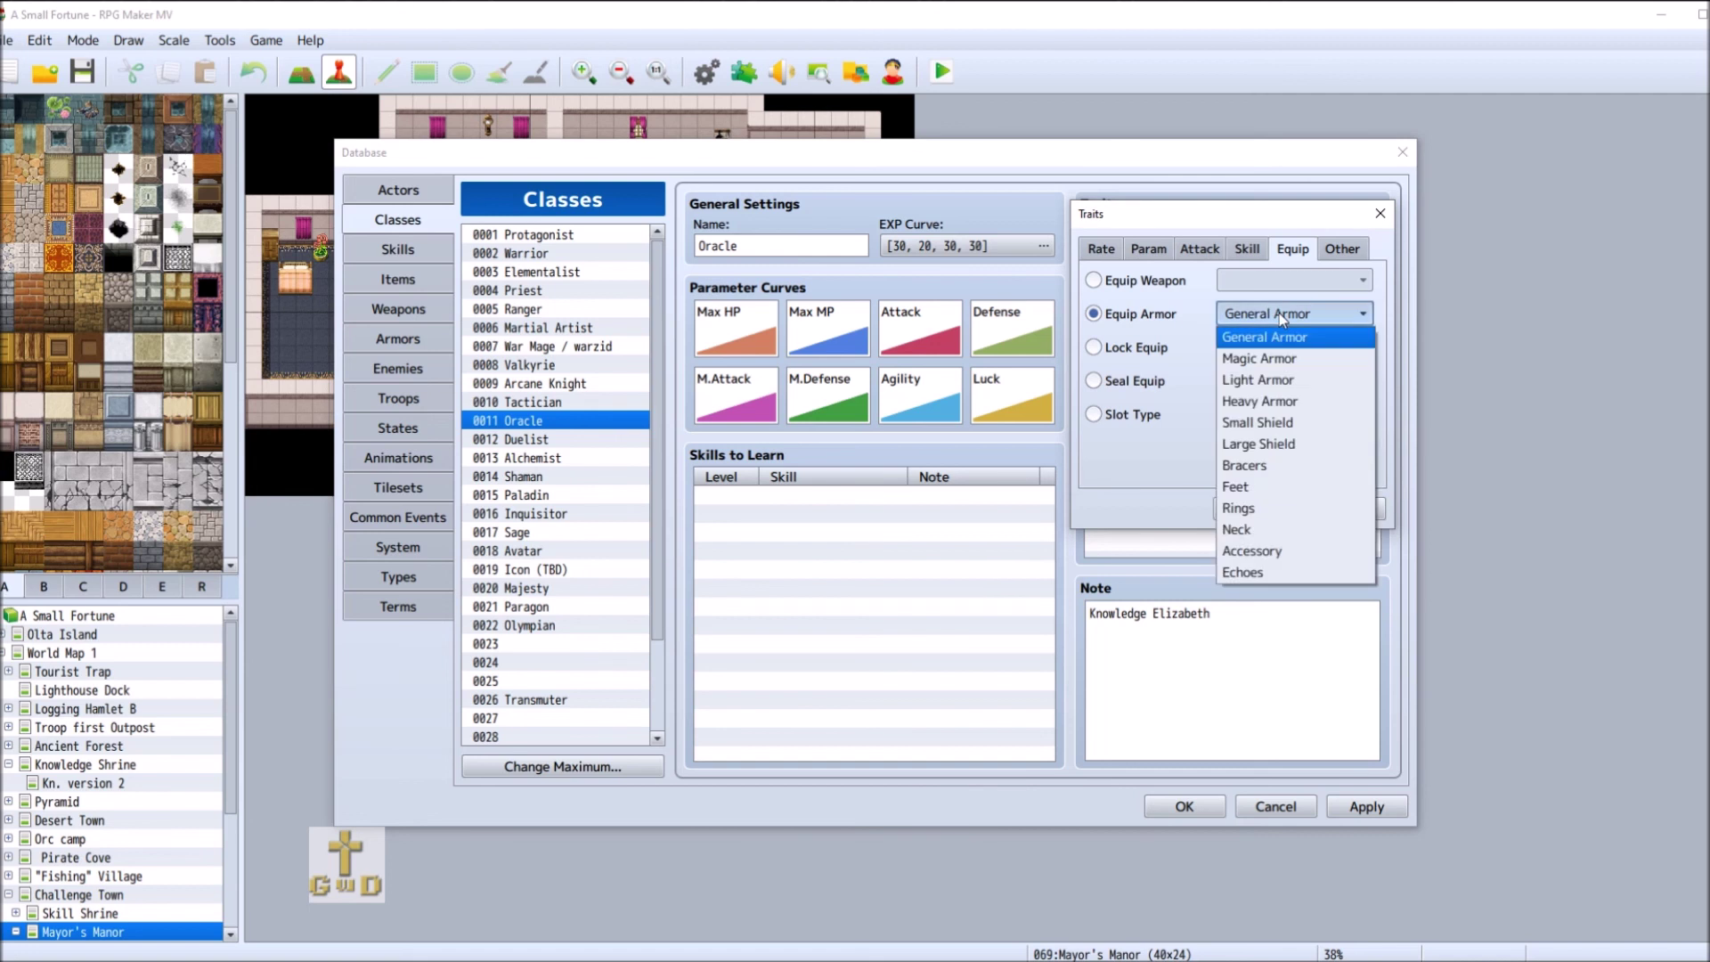
left_click(1283, 373)
left_click(1253, 509)
- Add an Equip Armor trait for Bracers to the Oracle class
right_click(1167, 374)
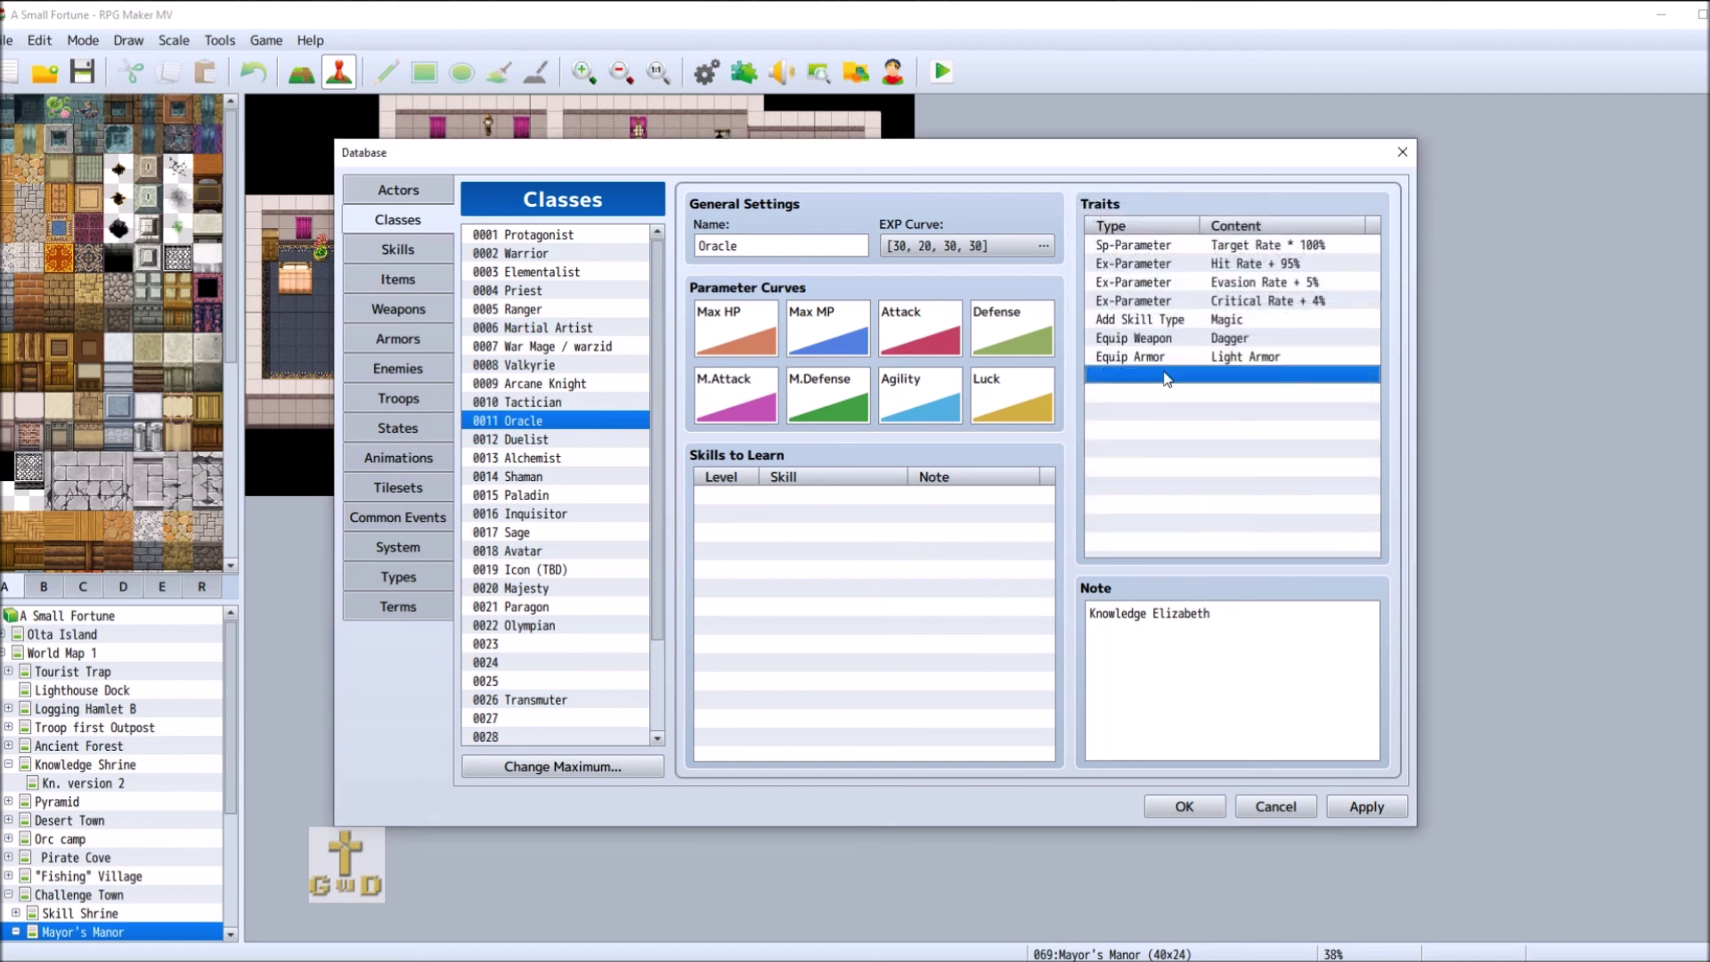
left_click(1285, 381)
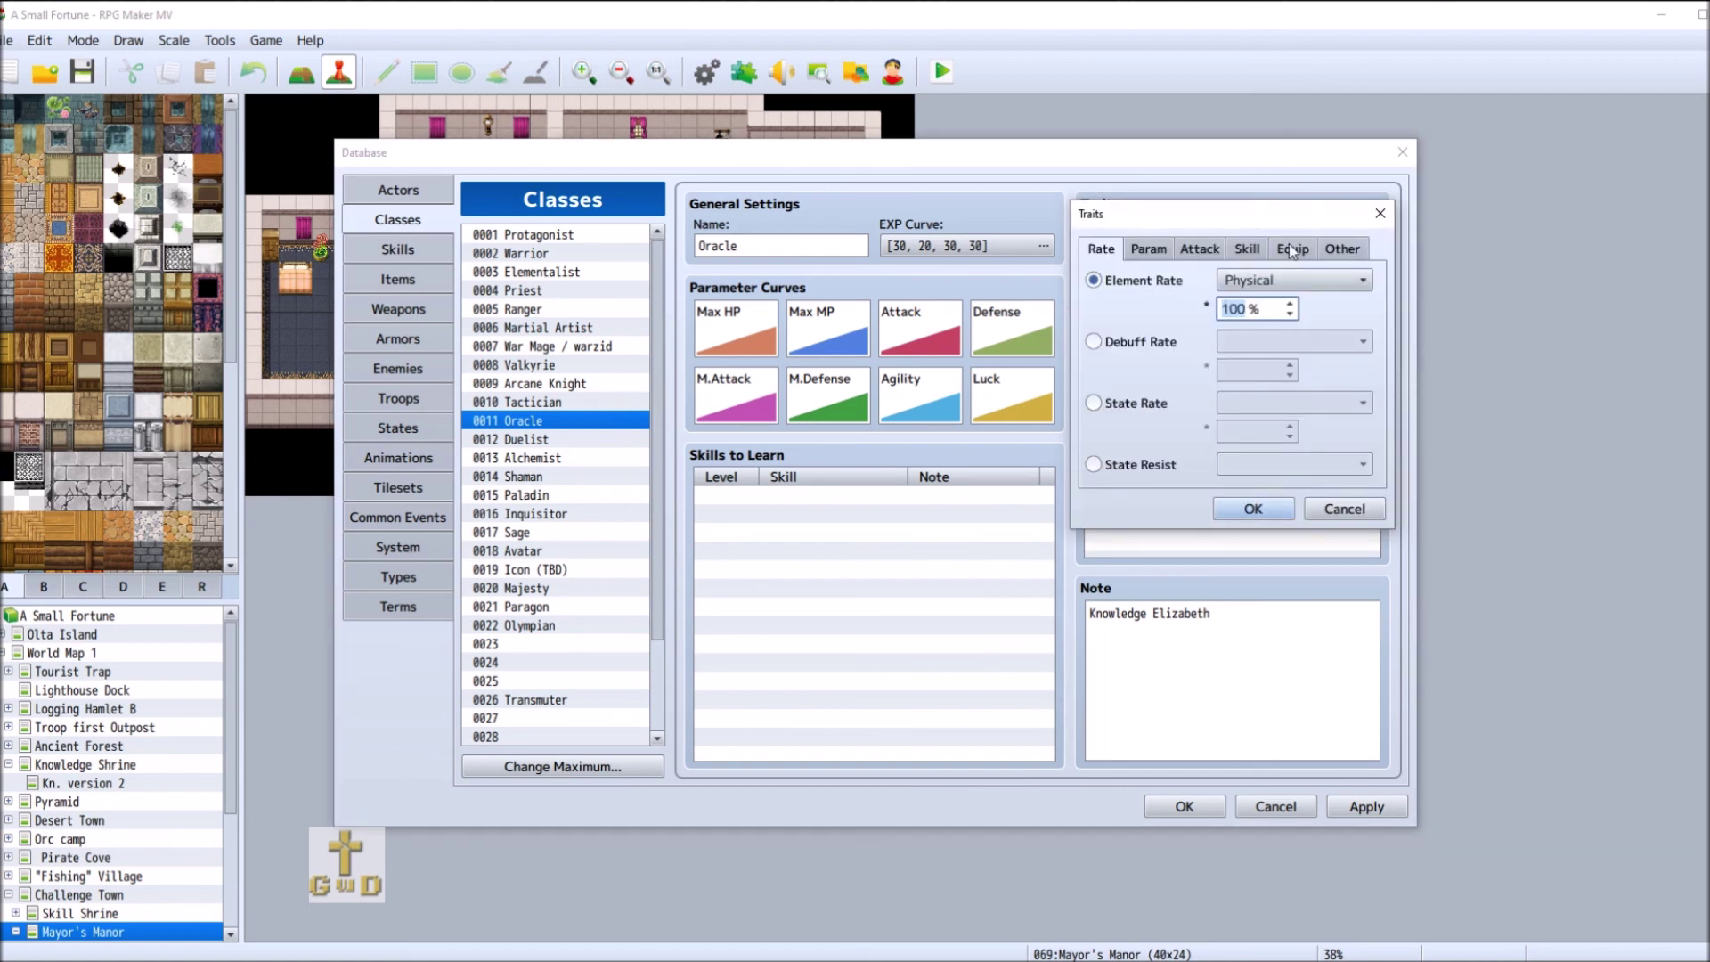
left_click(1292, 250)
left_click(1147, 283)
left_click(1145, 313)
left_click(1292, 313)
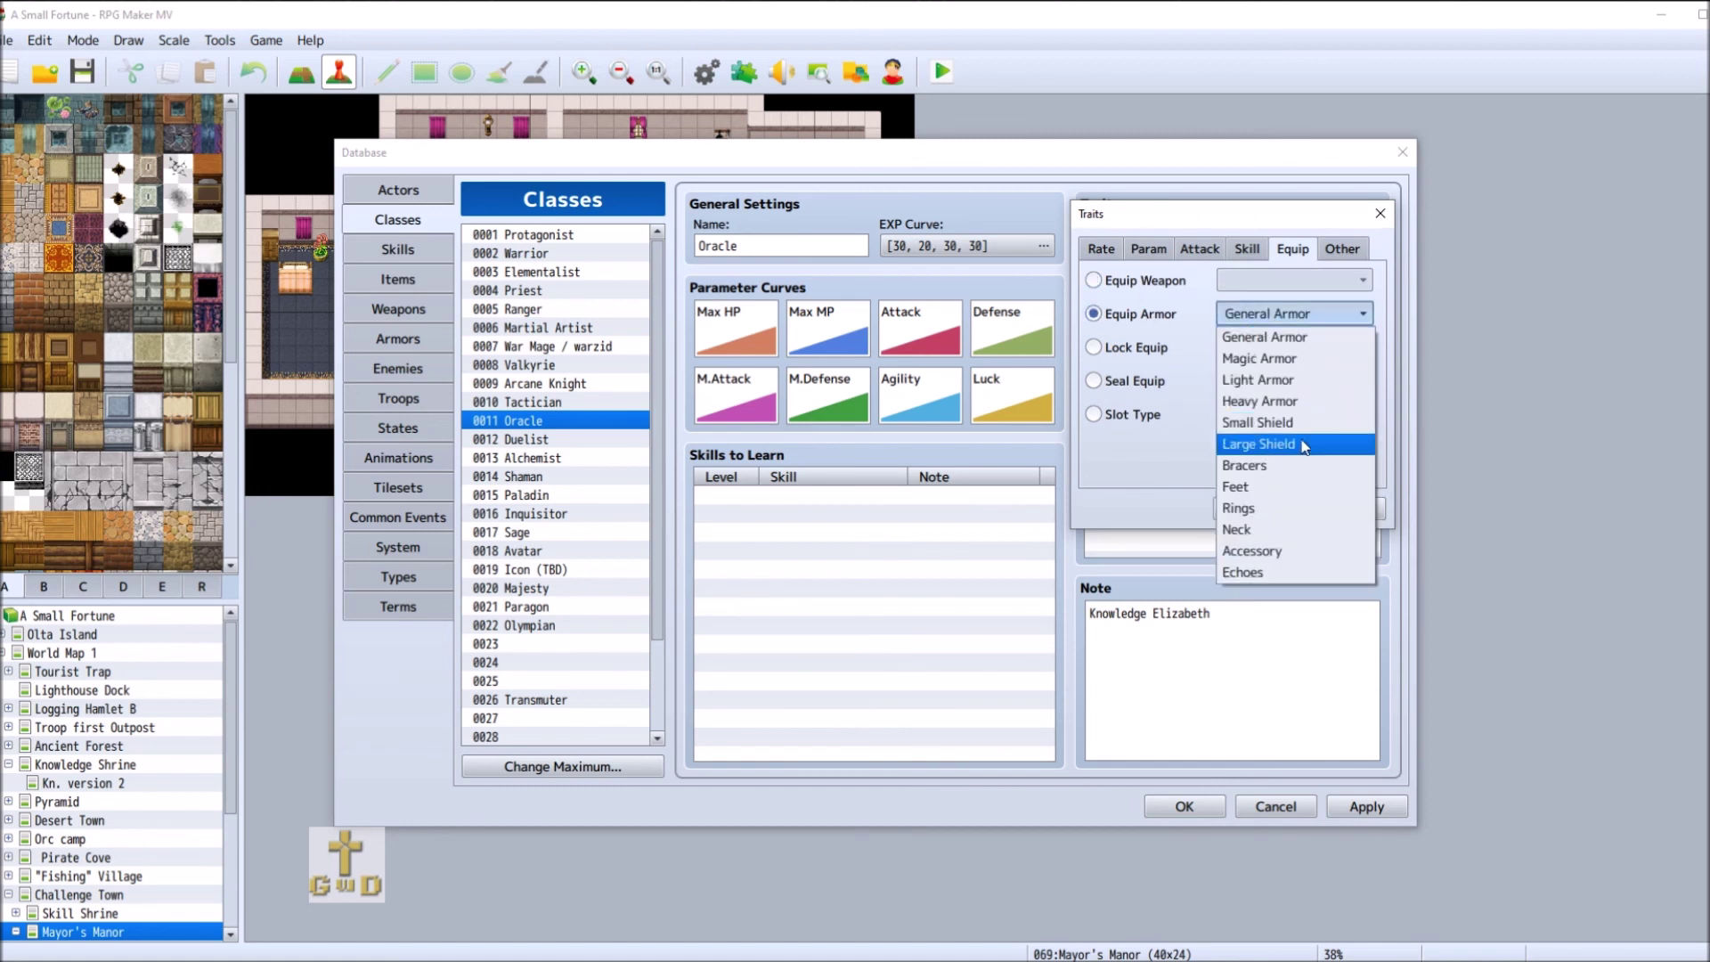
left_click(1292, 468)
left_click(1253, 509)
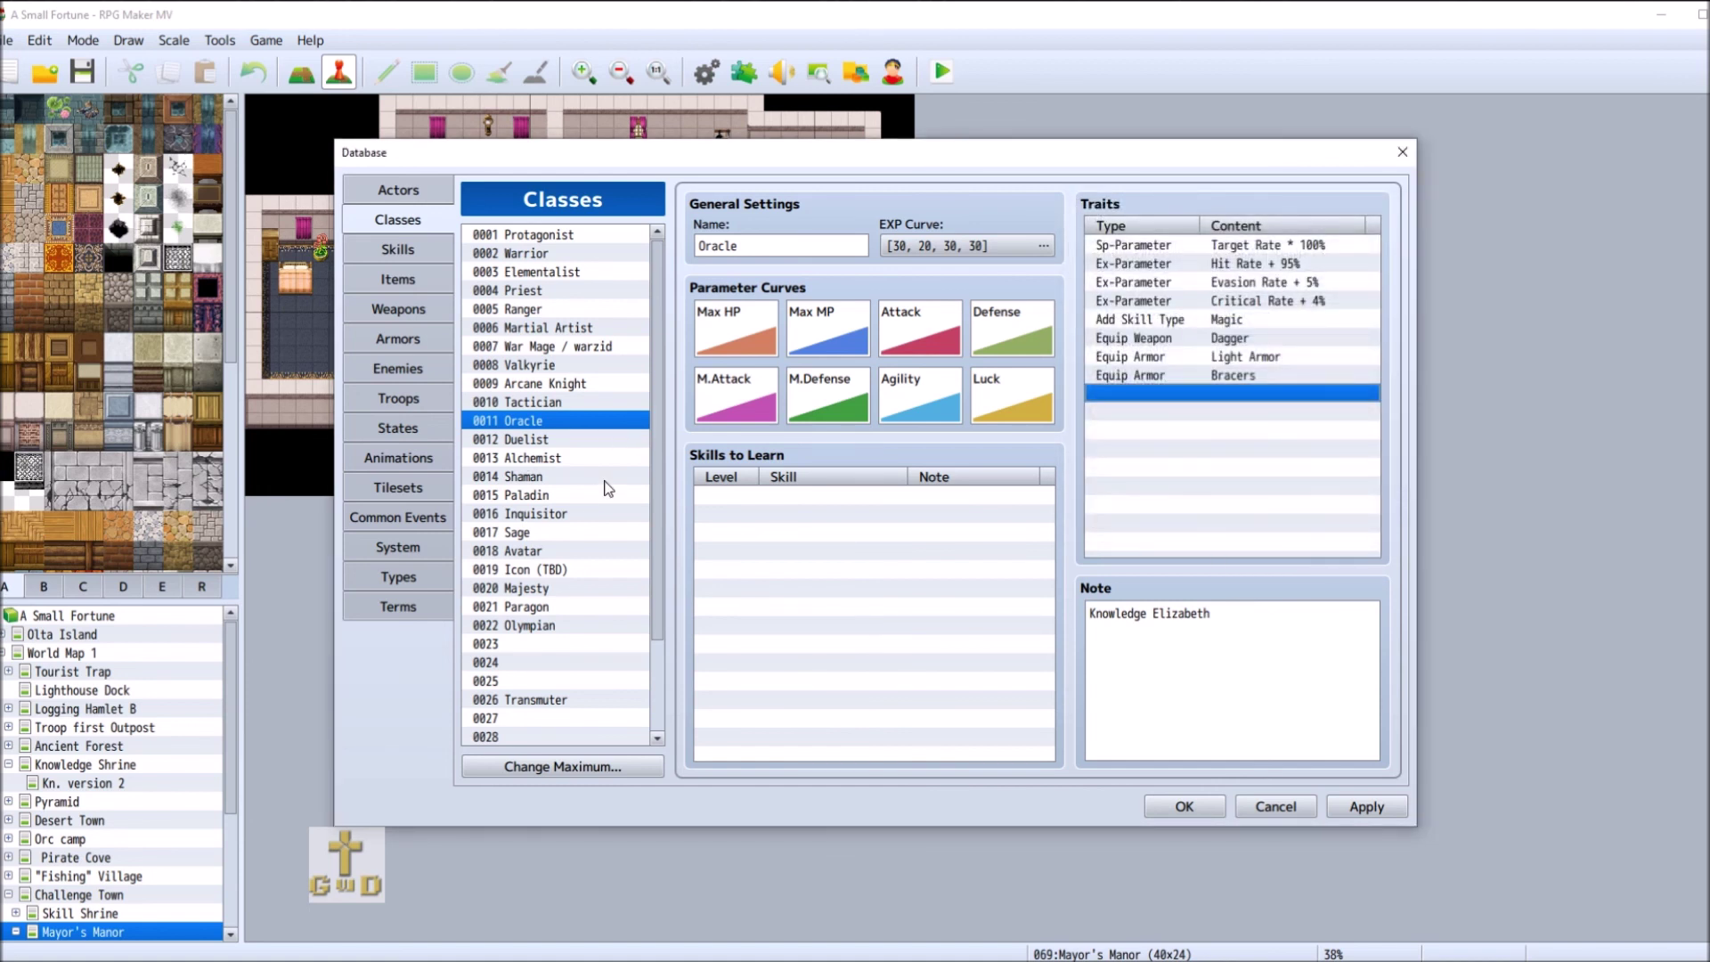
- Add an Equip Weapon trait for Cane to the Oracle class
right_click(1186, 397)
left_click(1242, 398)
left_click(1294, 250)
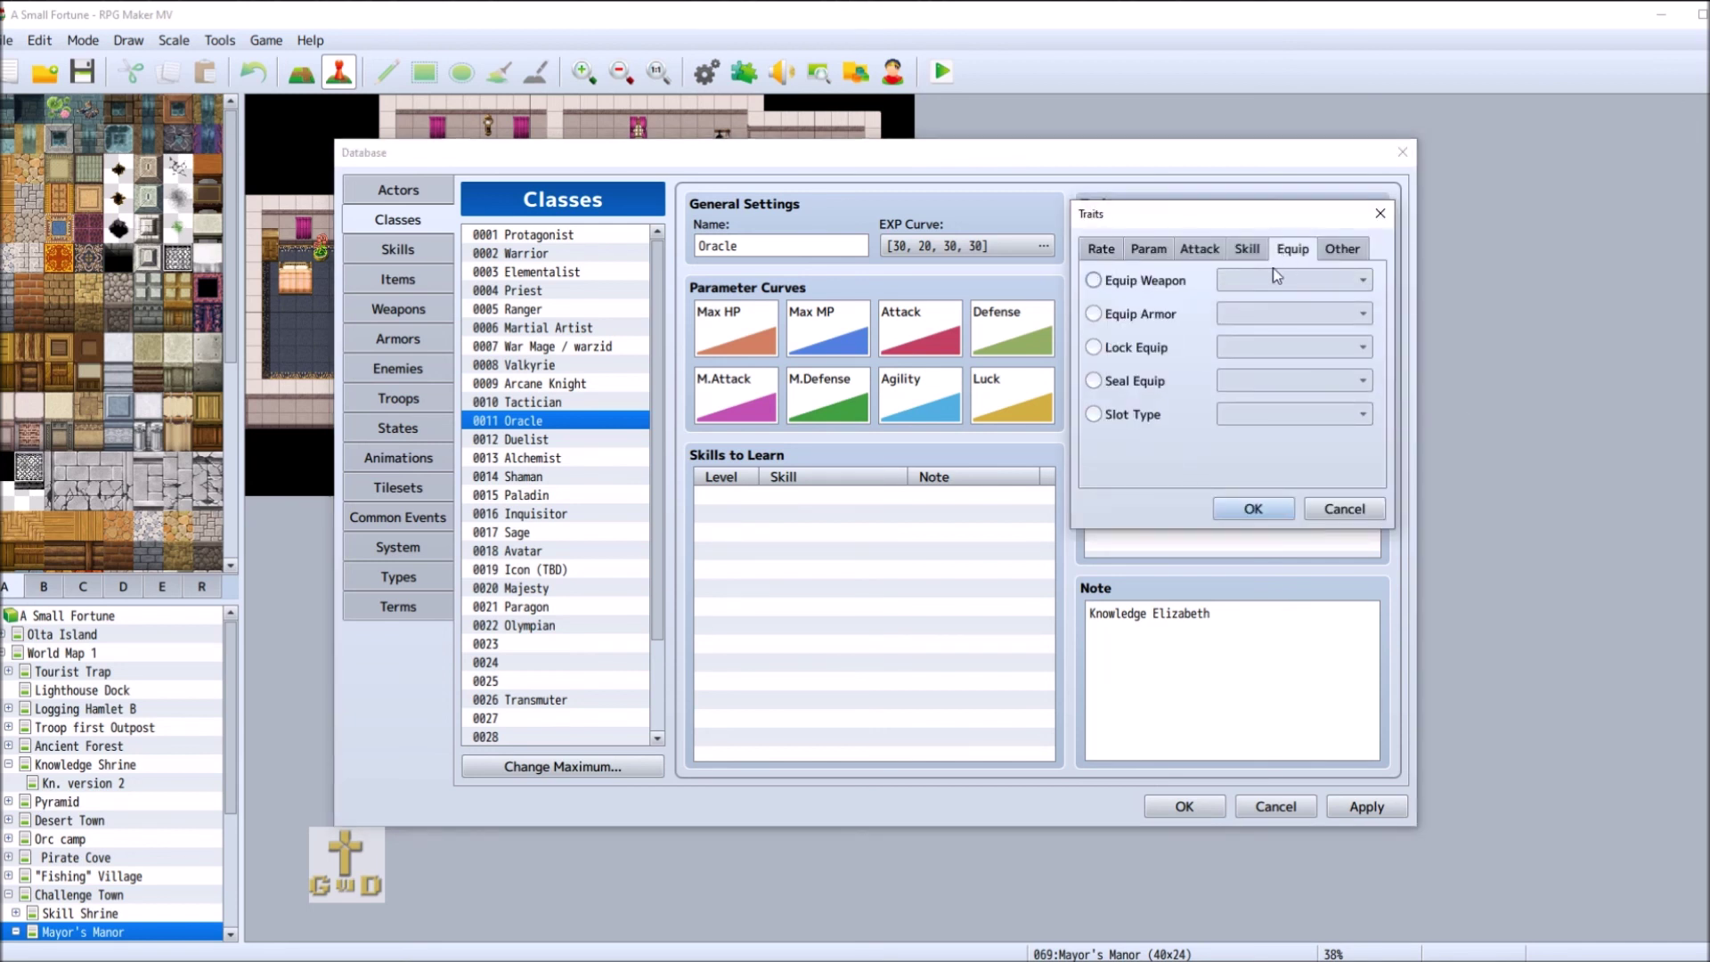
left_click(1158, 282)
left_click(1361, 281)
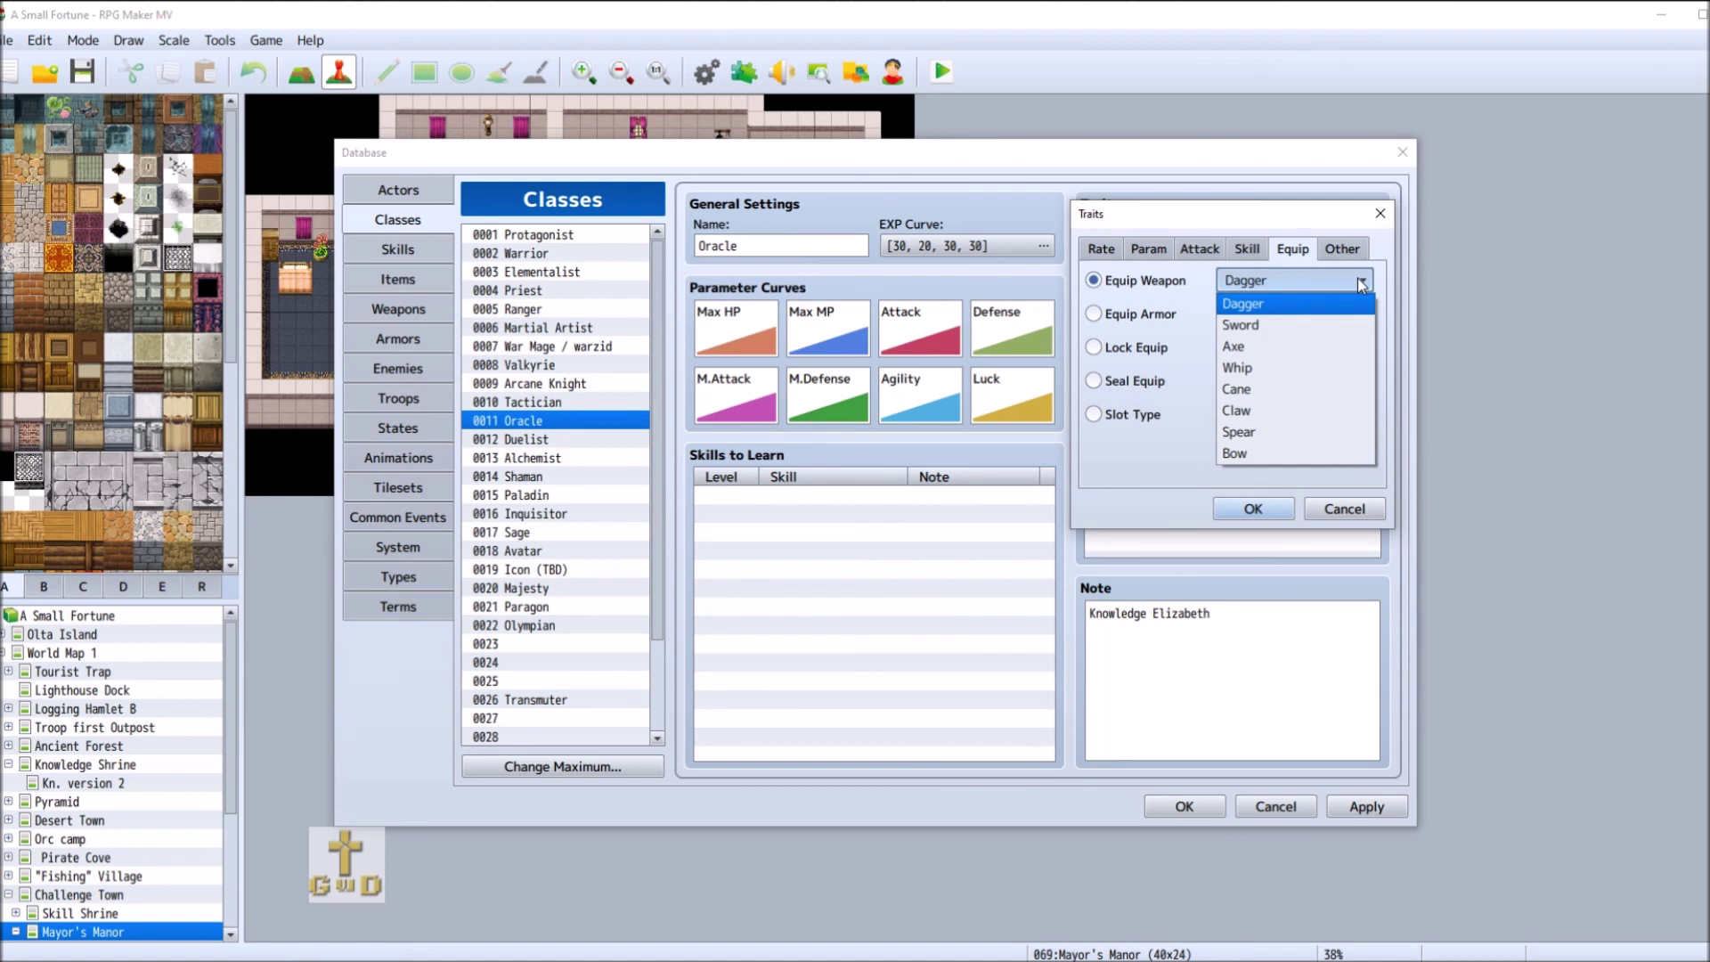
left_click(1257, 392)
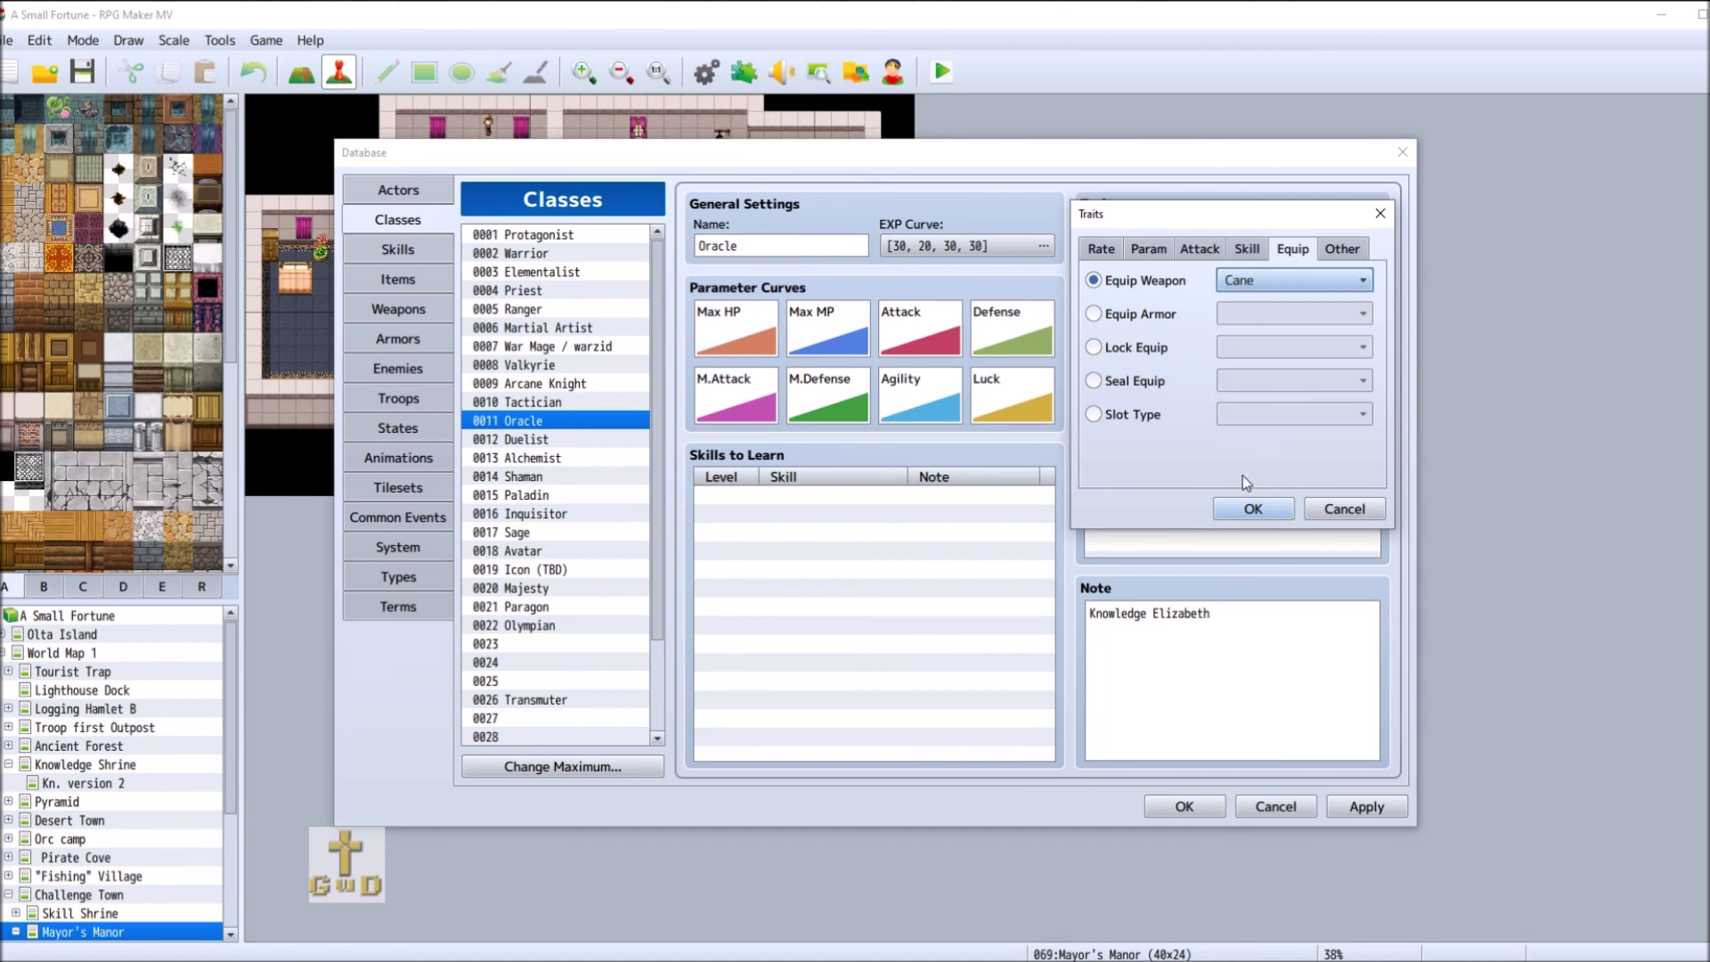
left_click(1283, 507)
right_click(1141, 414)
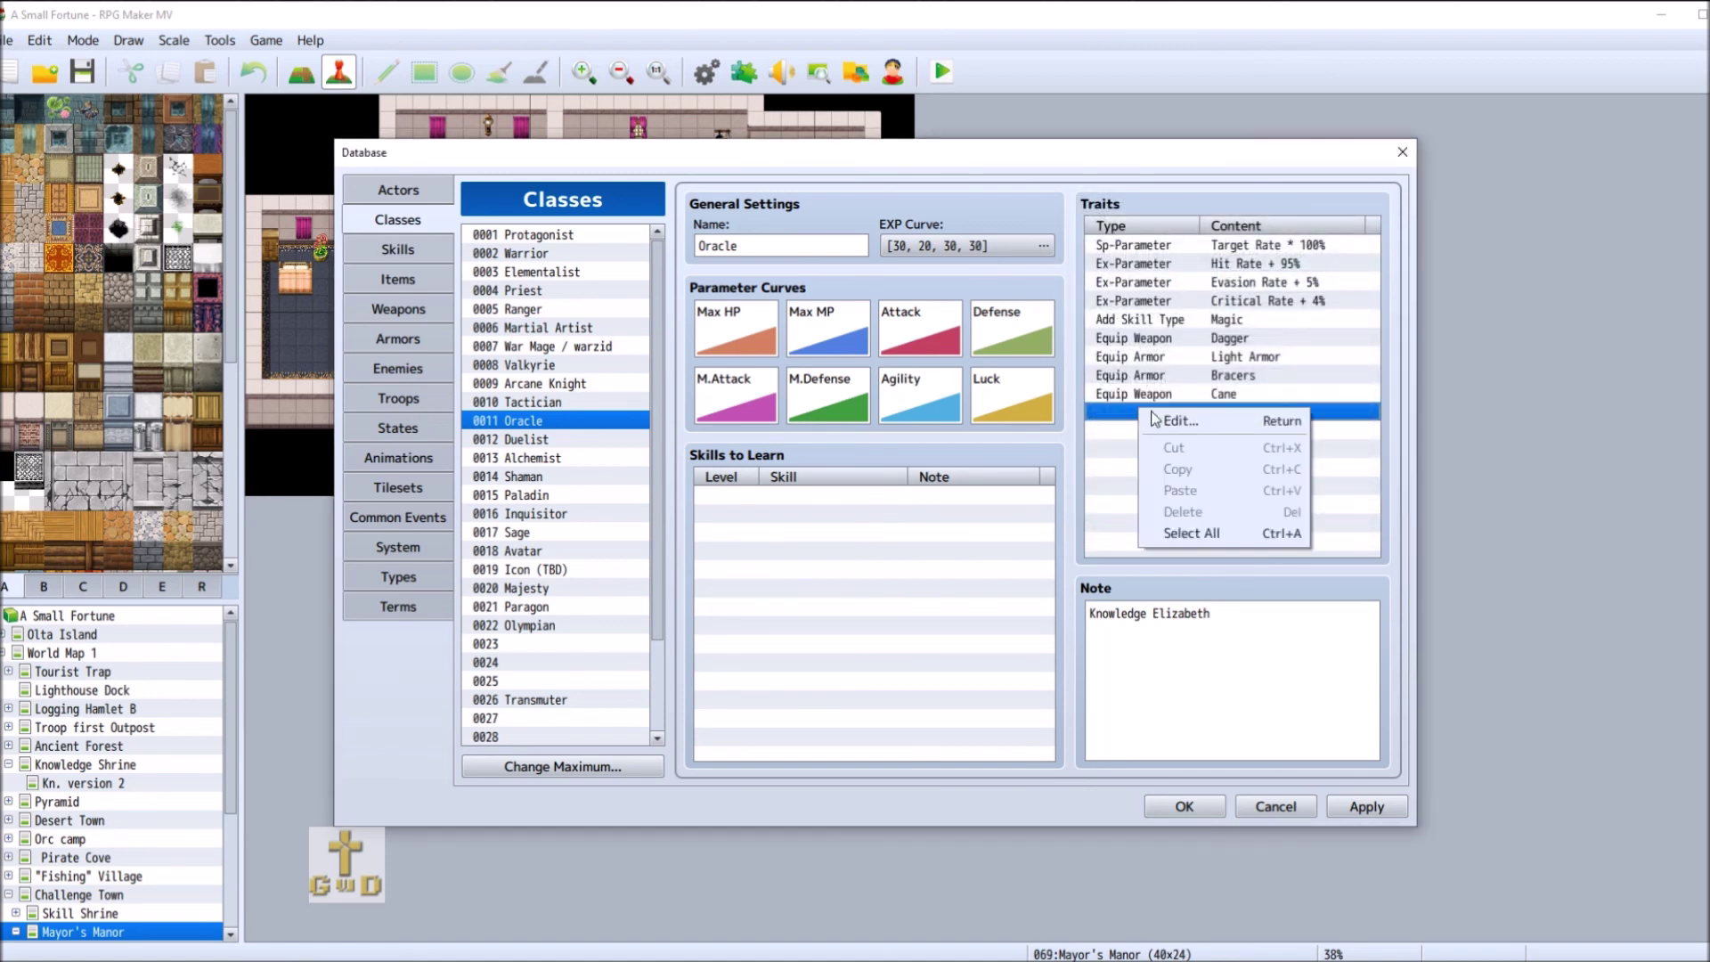
left_click(1256, 426)
left_click(1293, 248)
left_click(1141, 314)
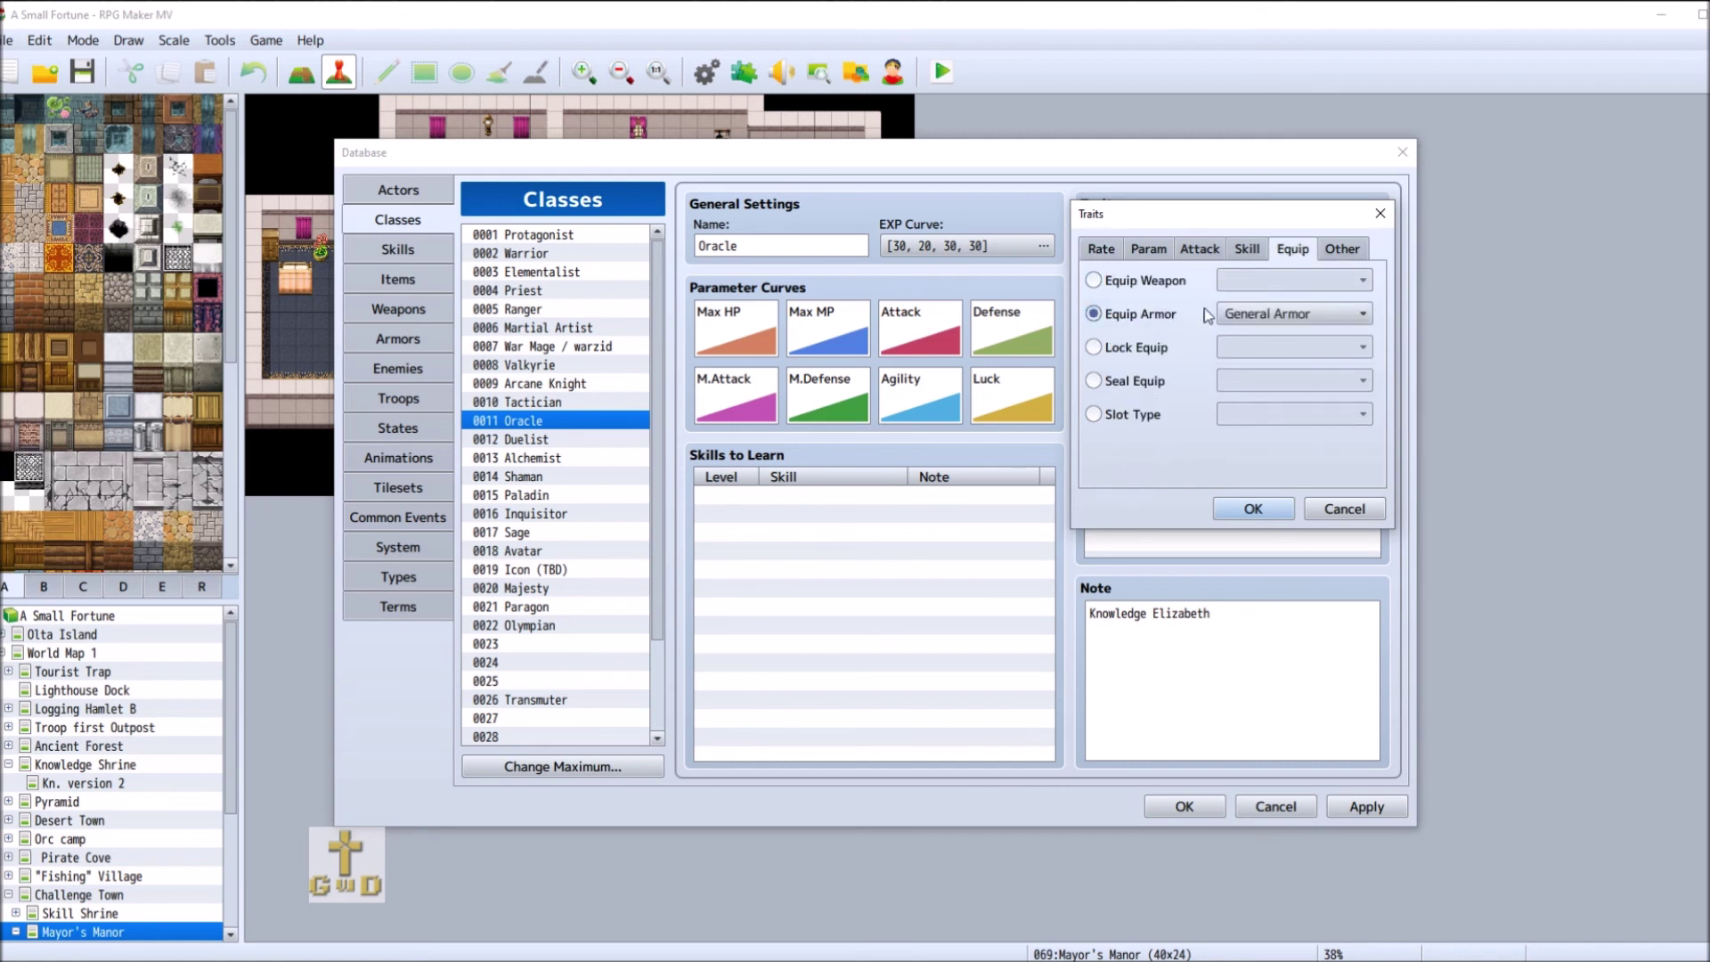
left_click(1310, 314)
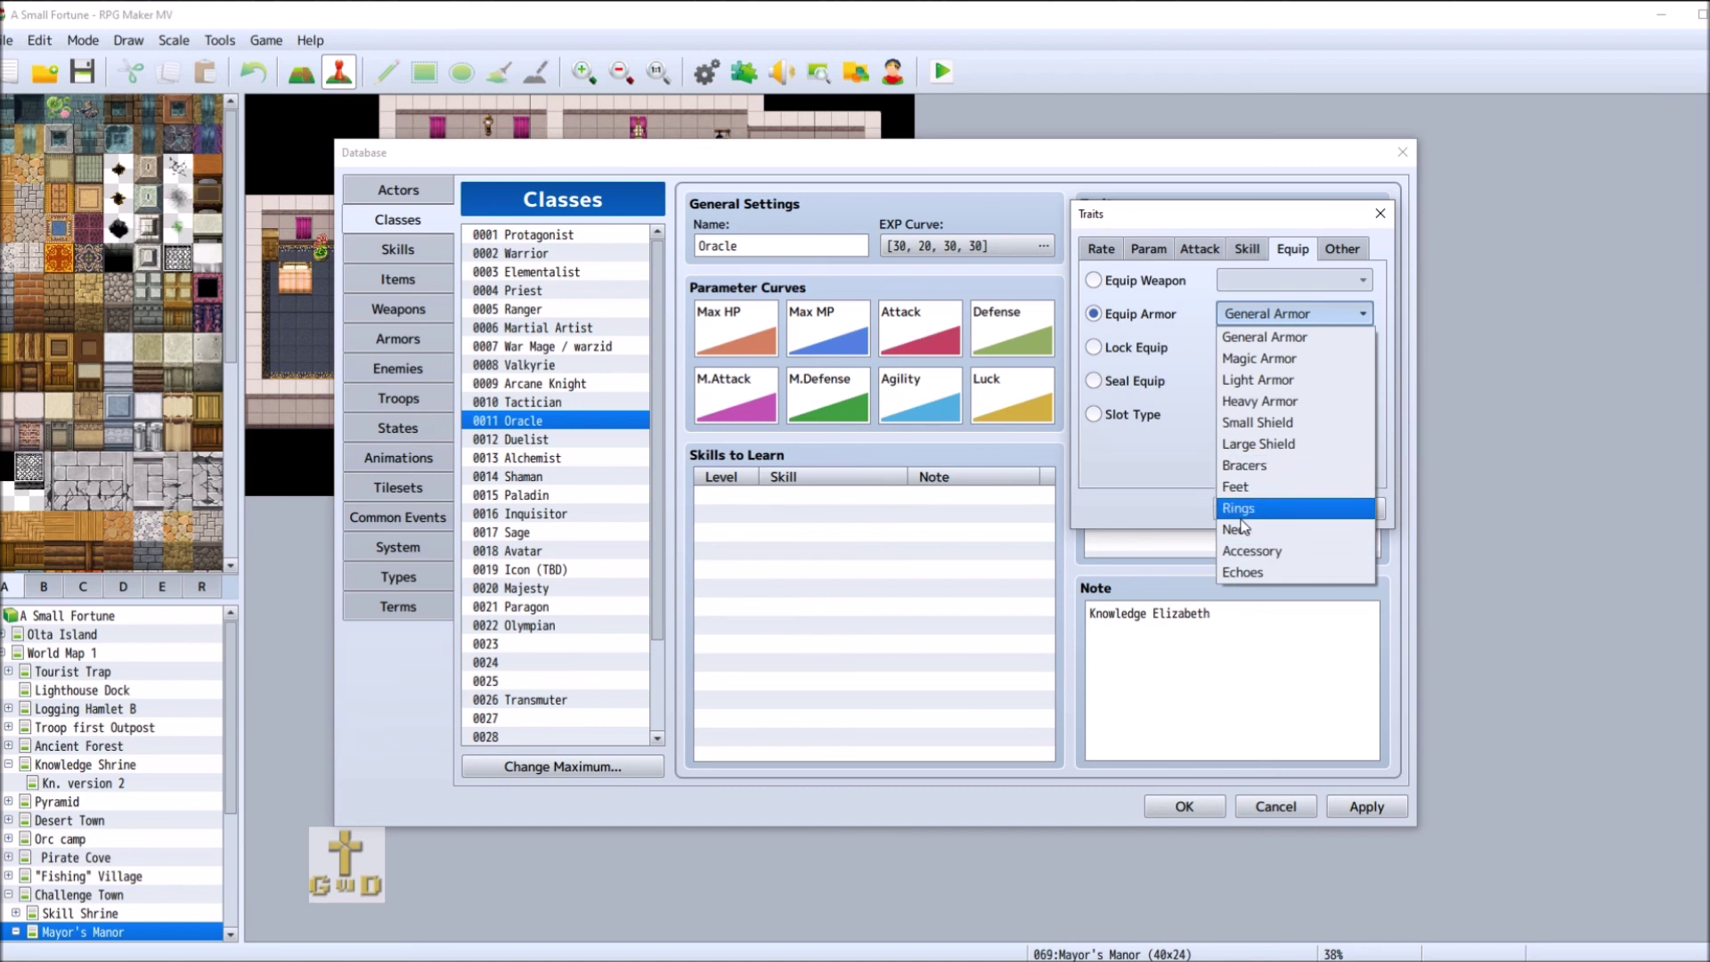
left_click(1142, 488)
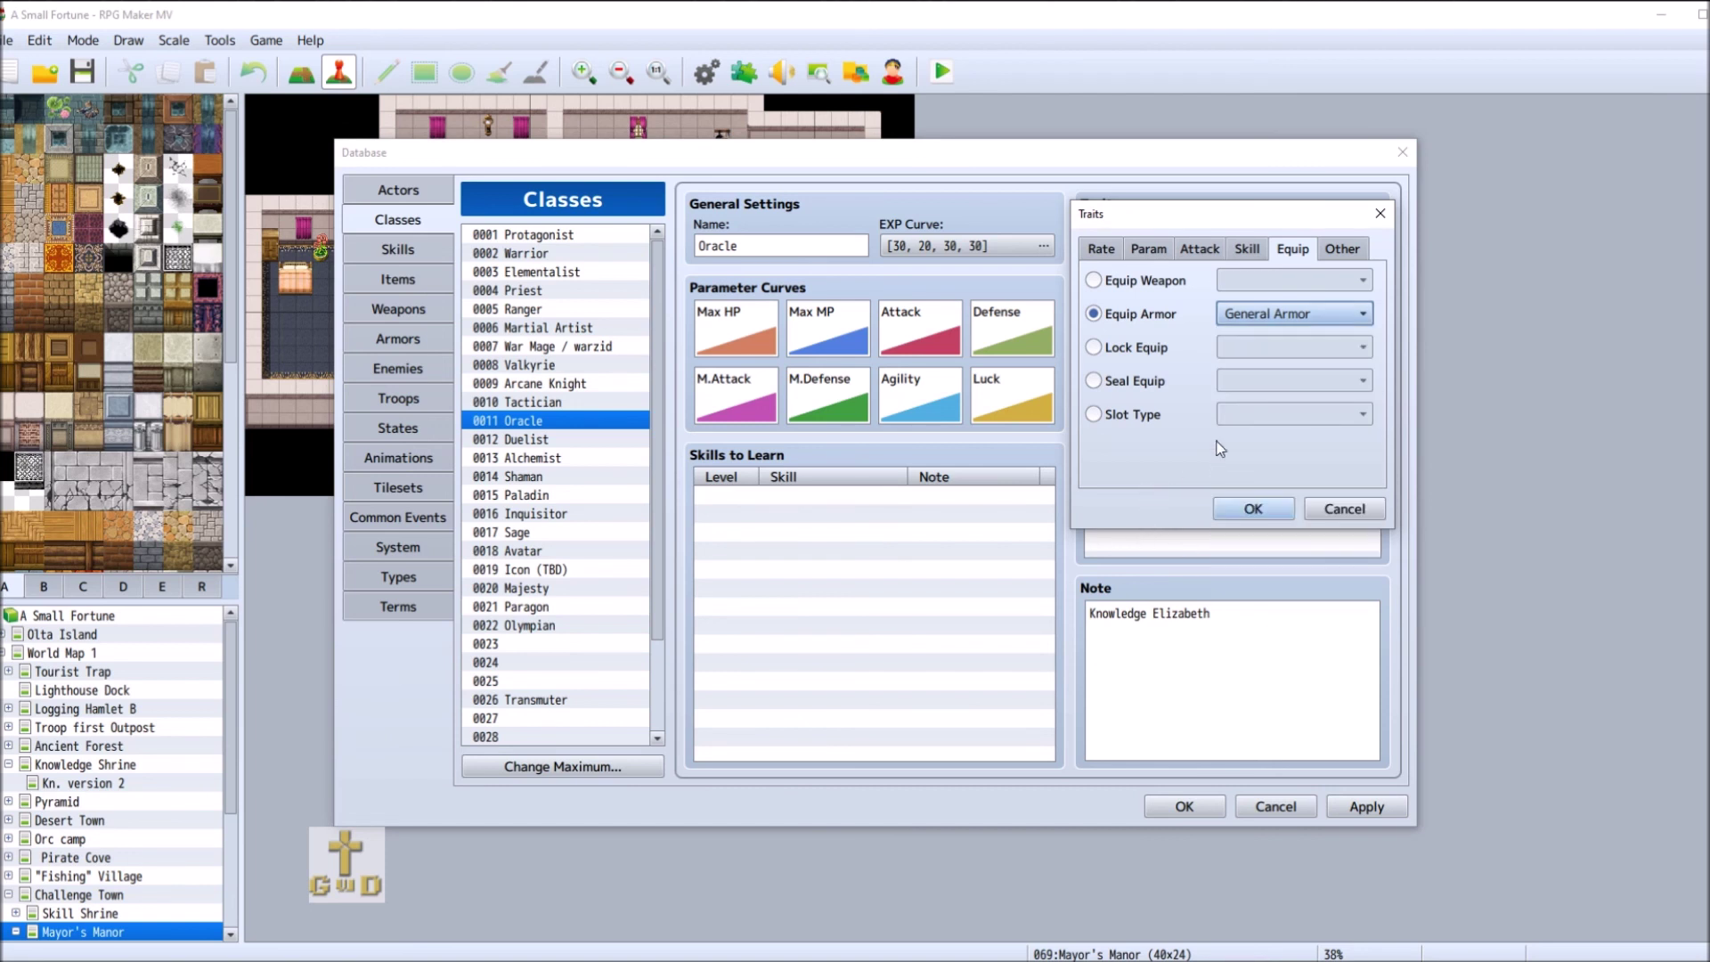
left_click(1344, 509)
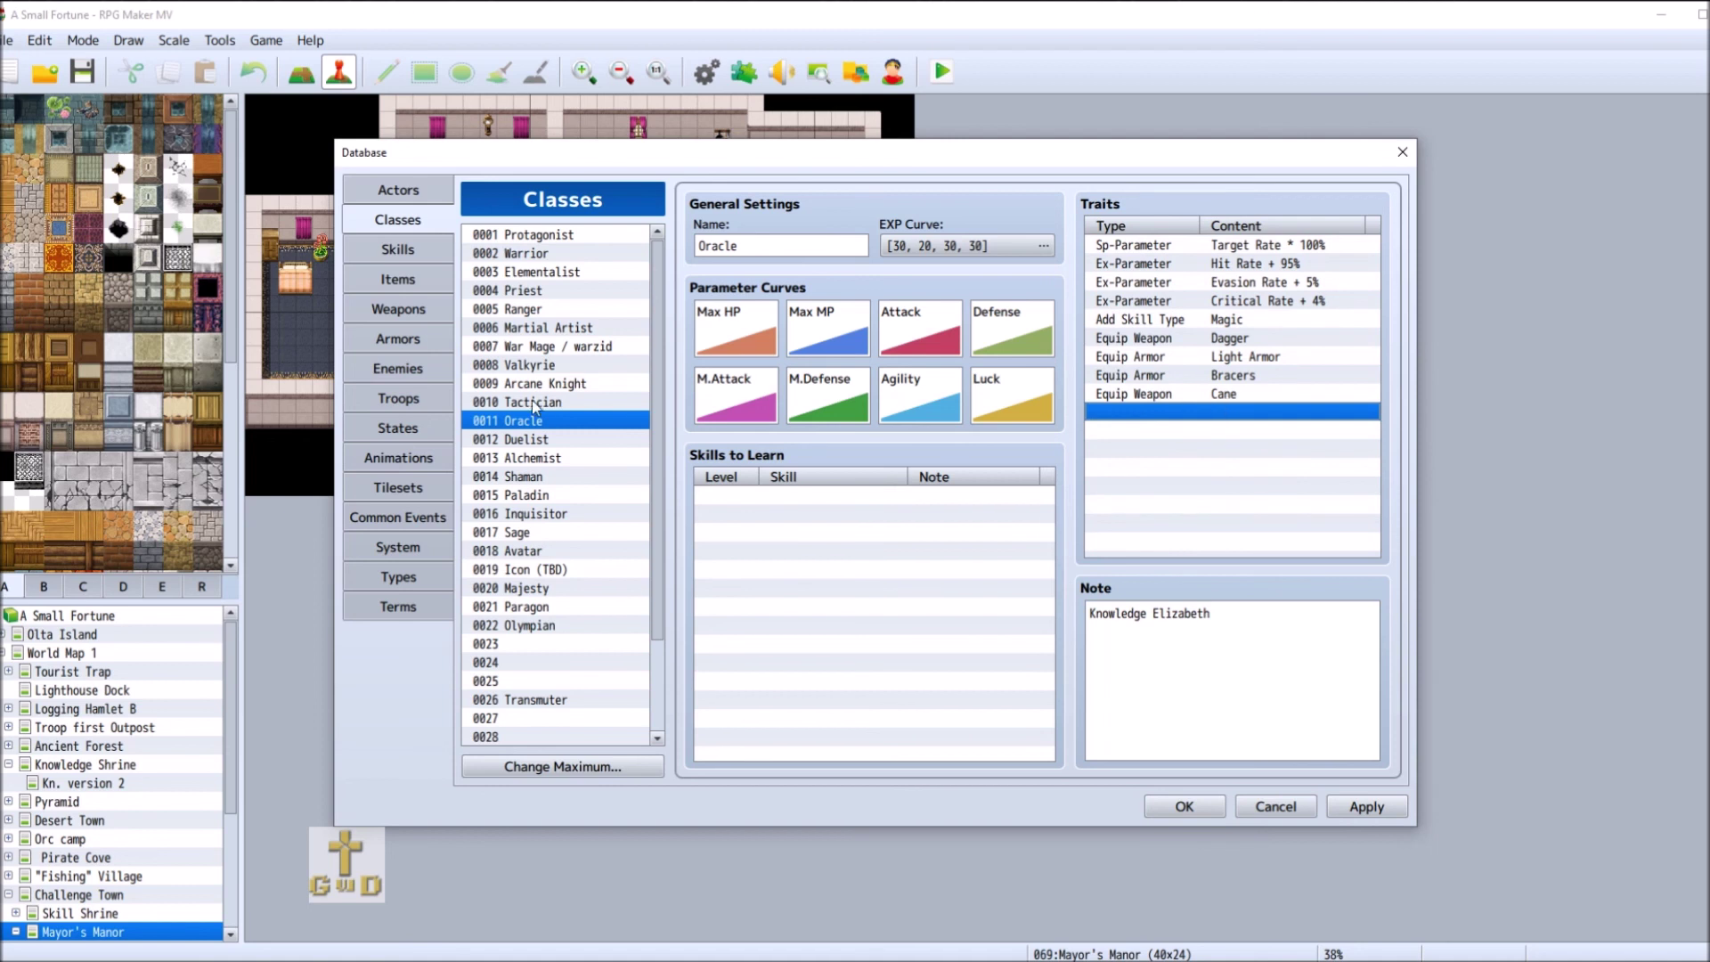
- Consult the Priest's traits for reference and add the Special skill type trait to the Oracle
left_click(547, 292)
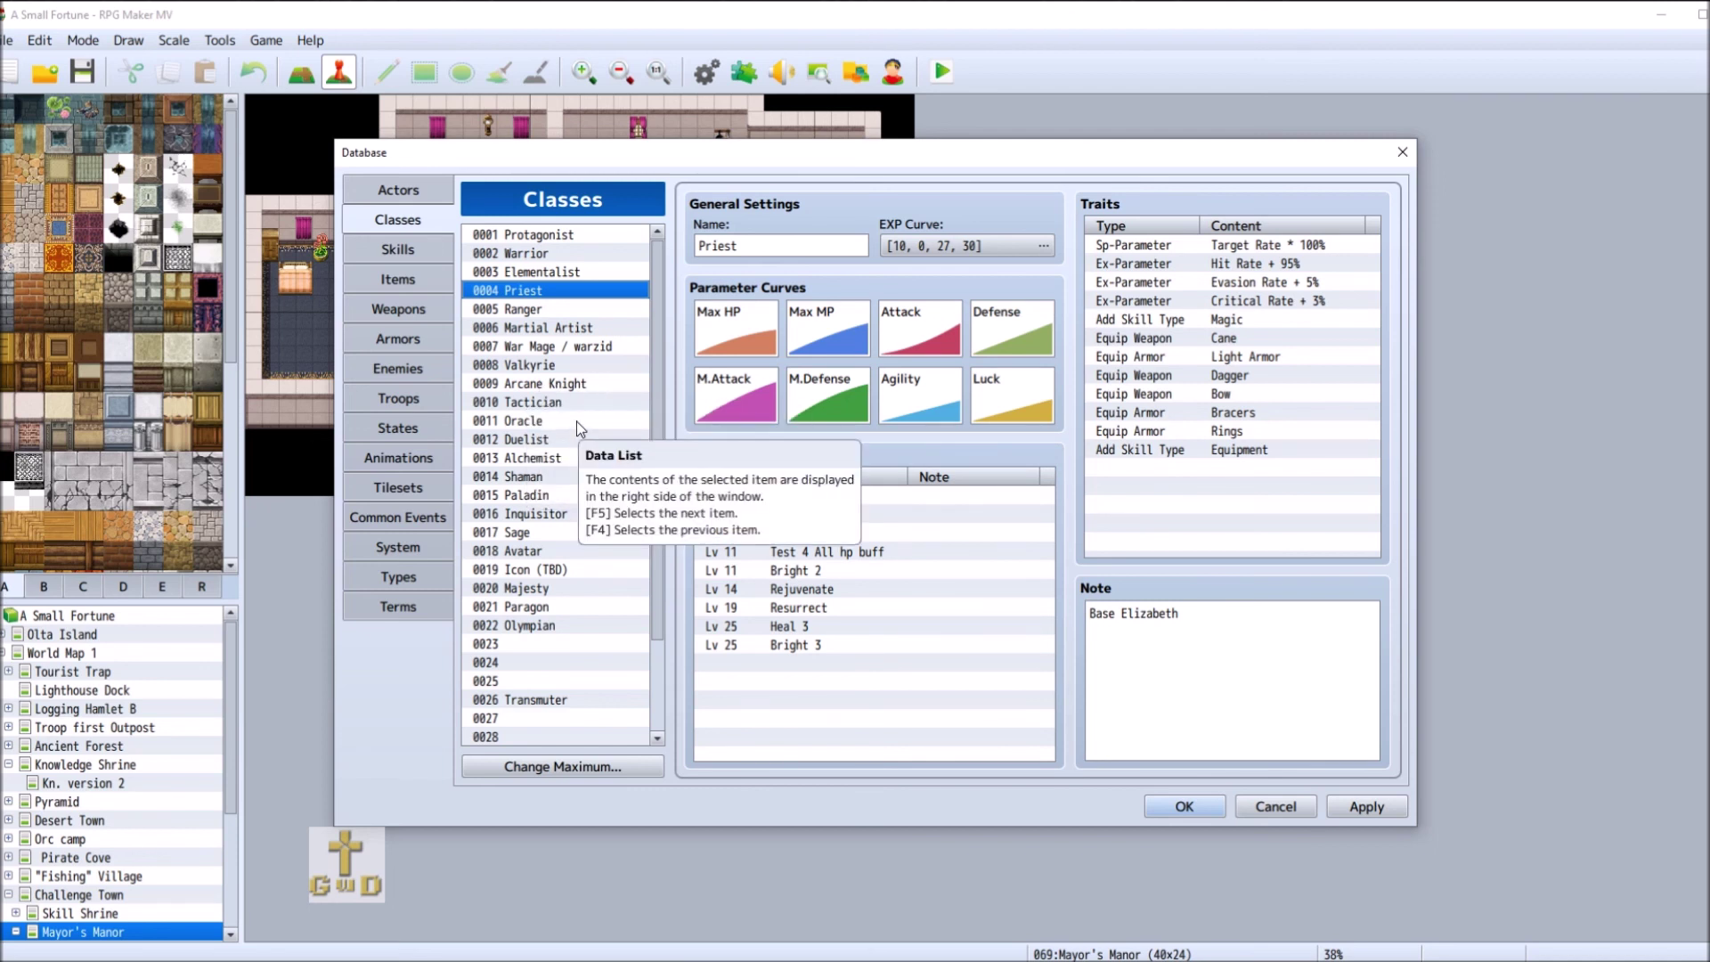
left_click(576, 420)
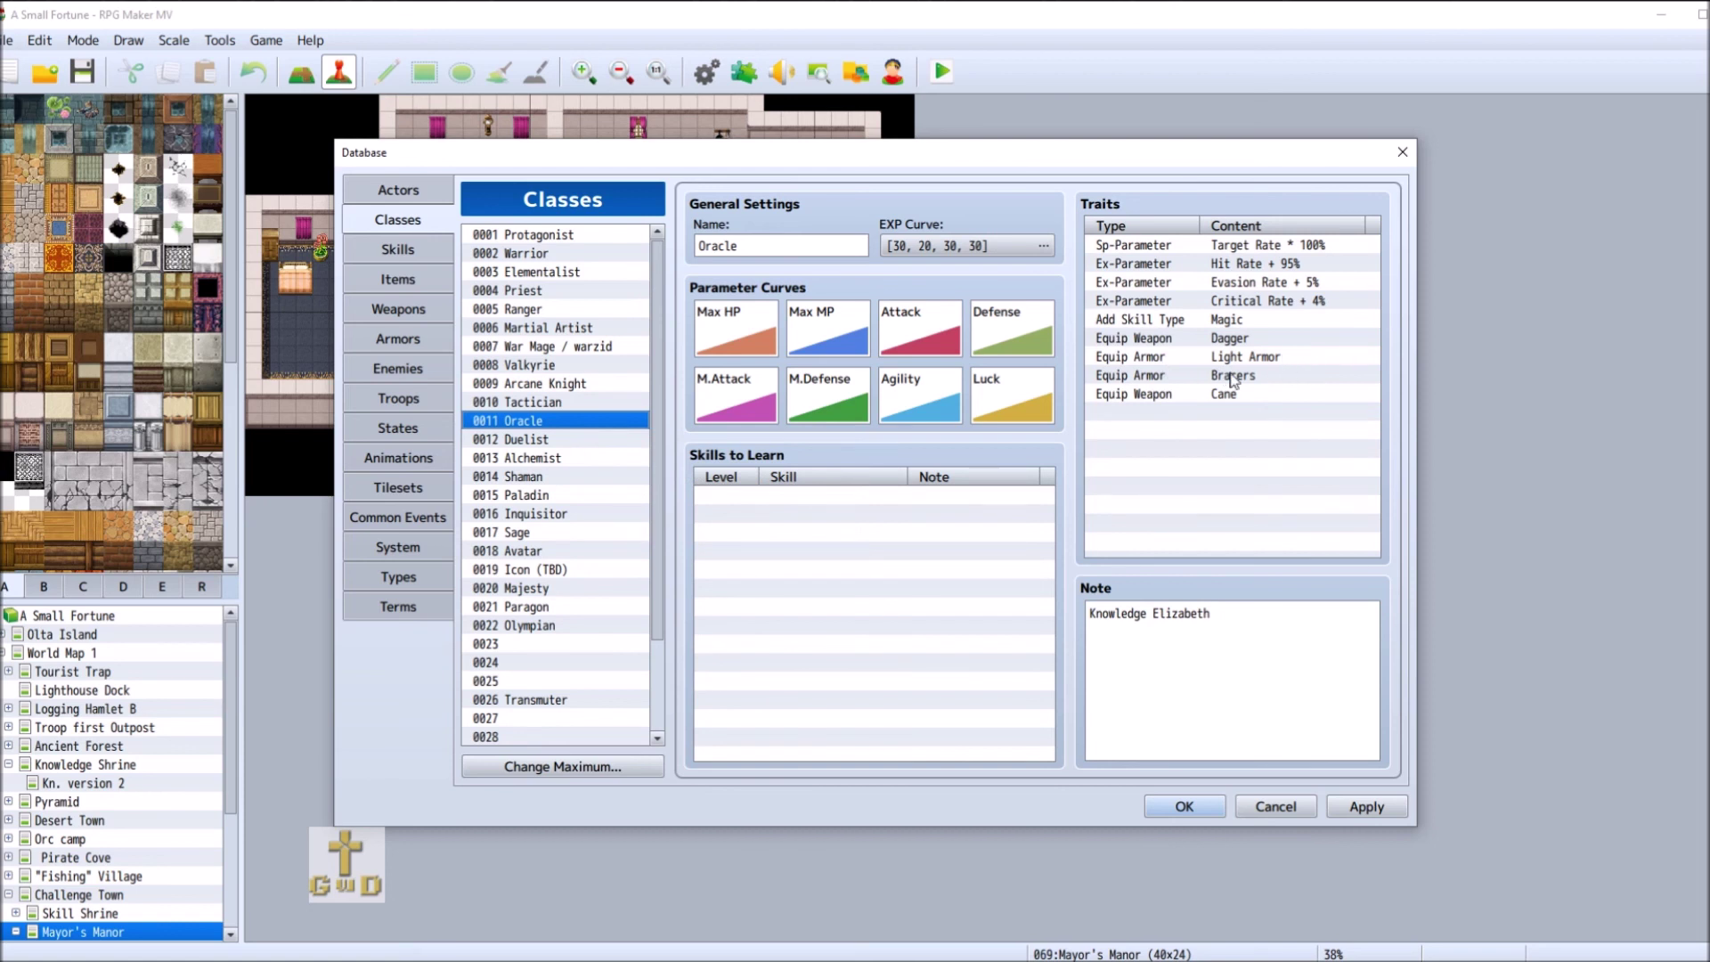
right_click(1144, 413)
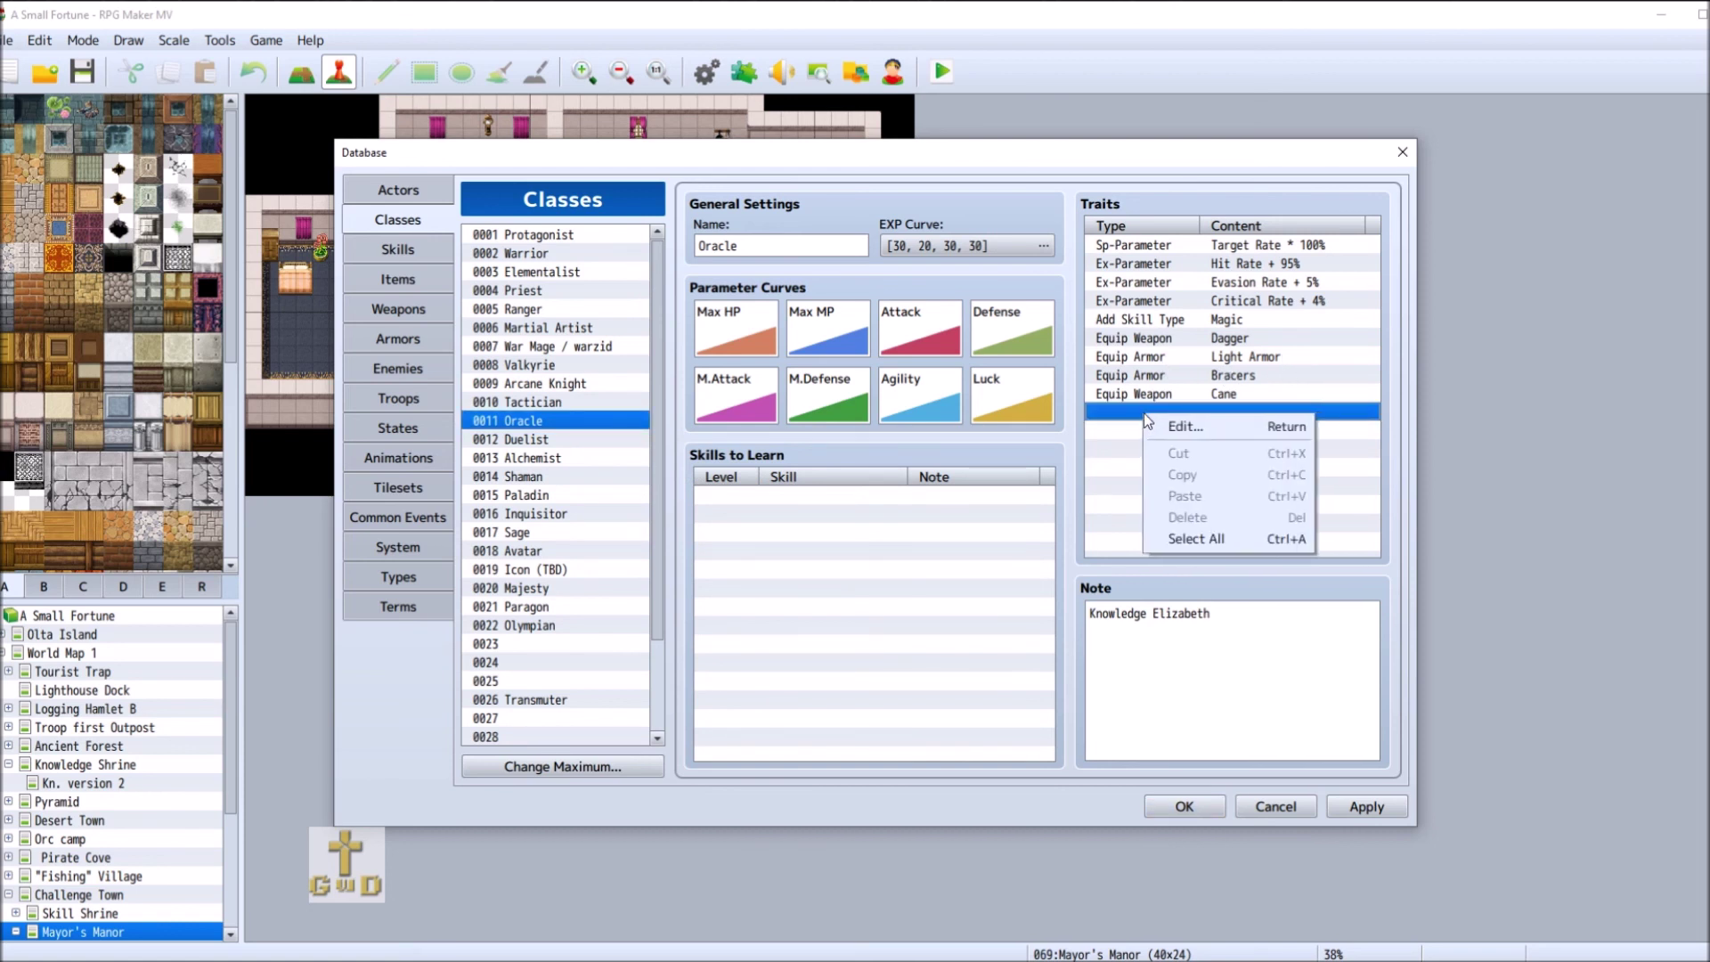
left_click(1178, 422)
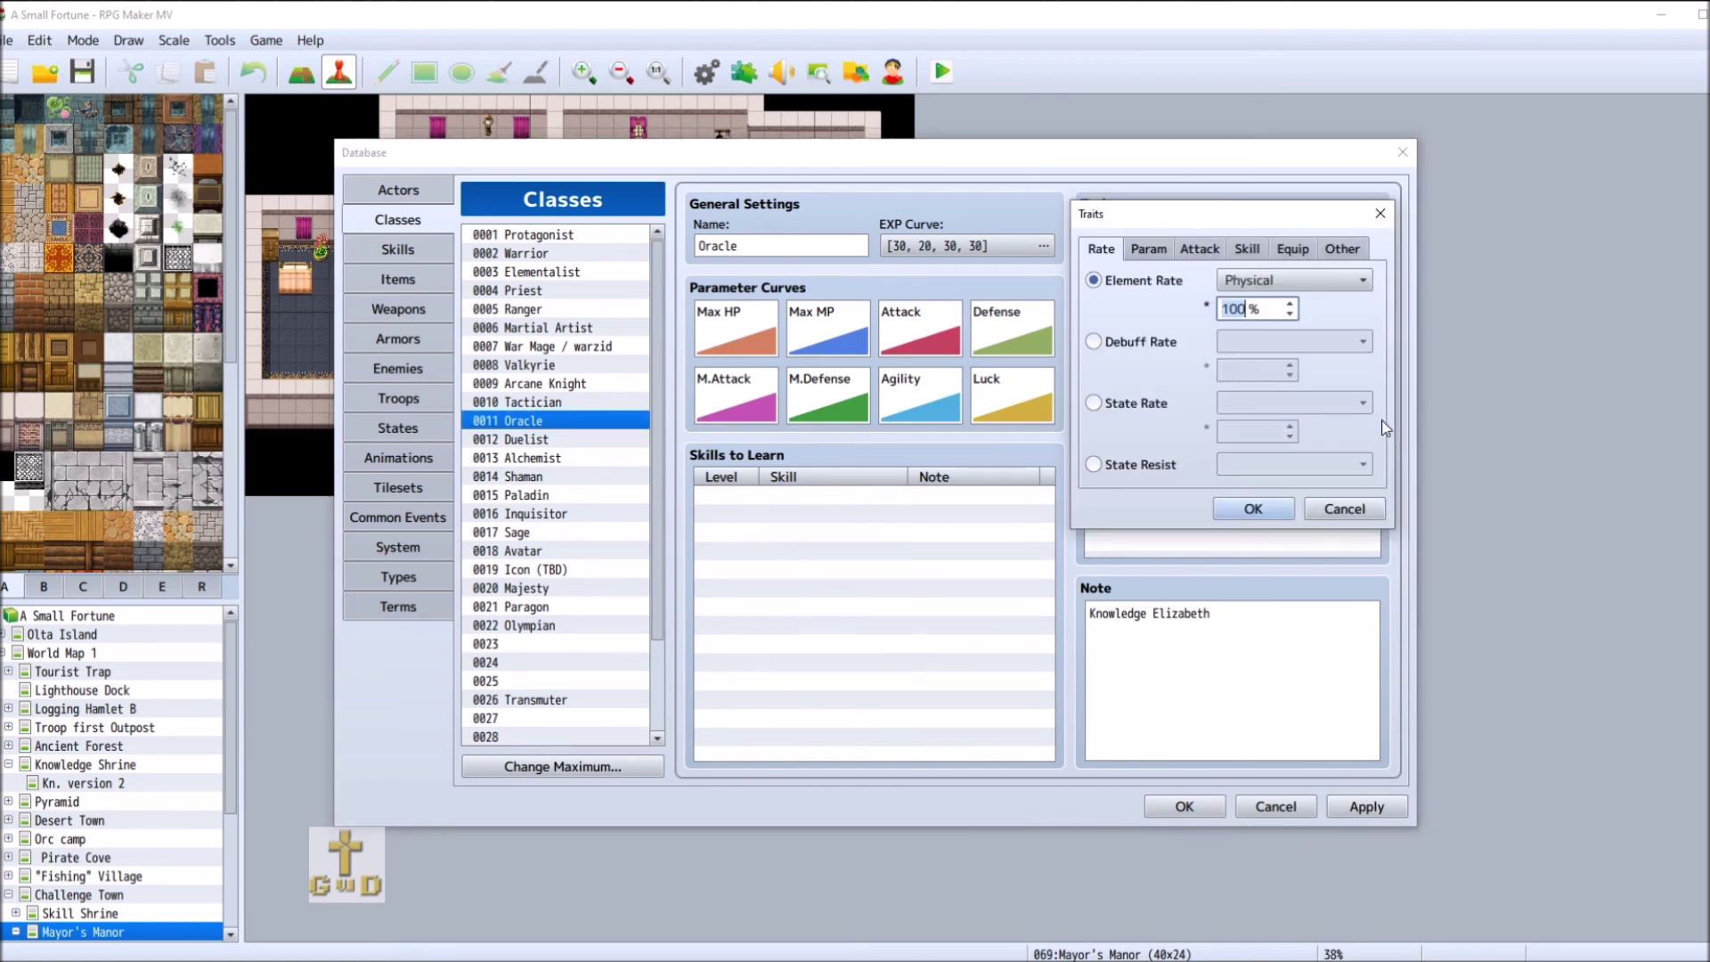
left_click(1252, 250)
left_click(1148, 282)
left_click(1313, 285)
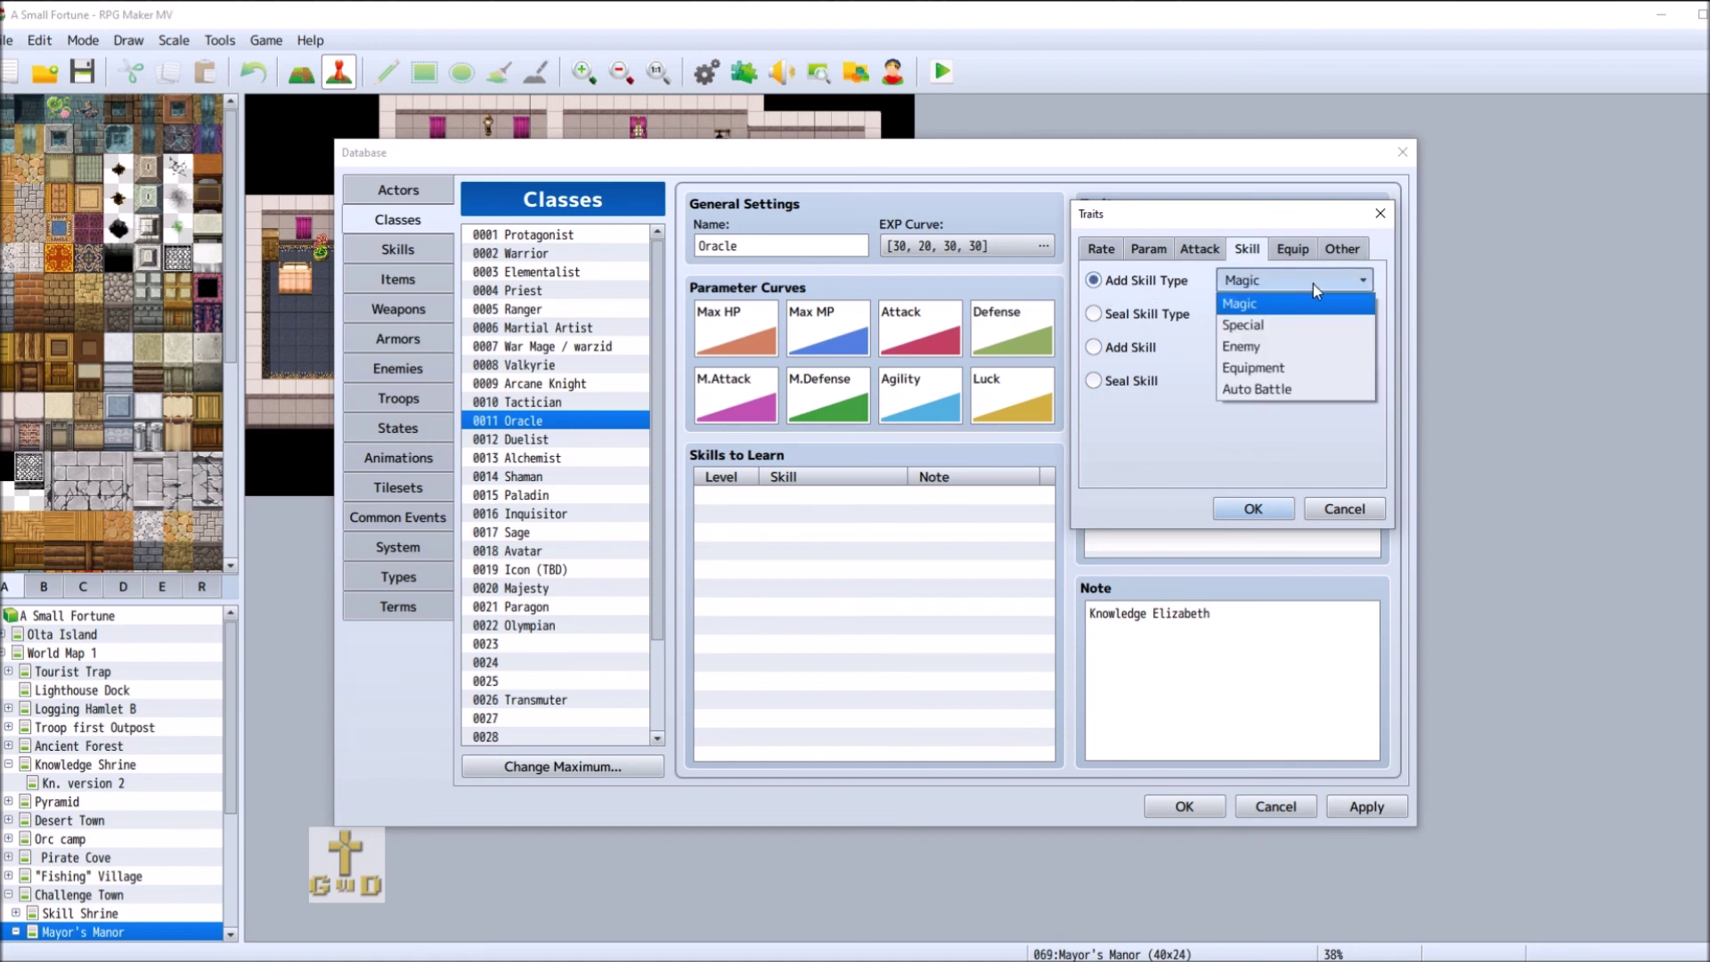
left_click(1283, 330)
left_click(1252, 509)
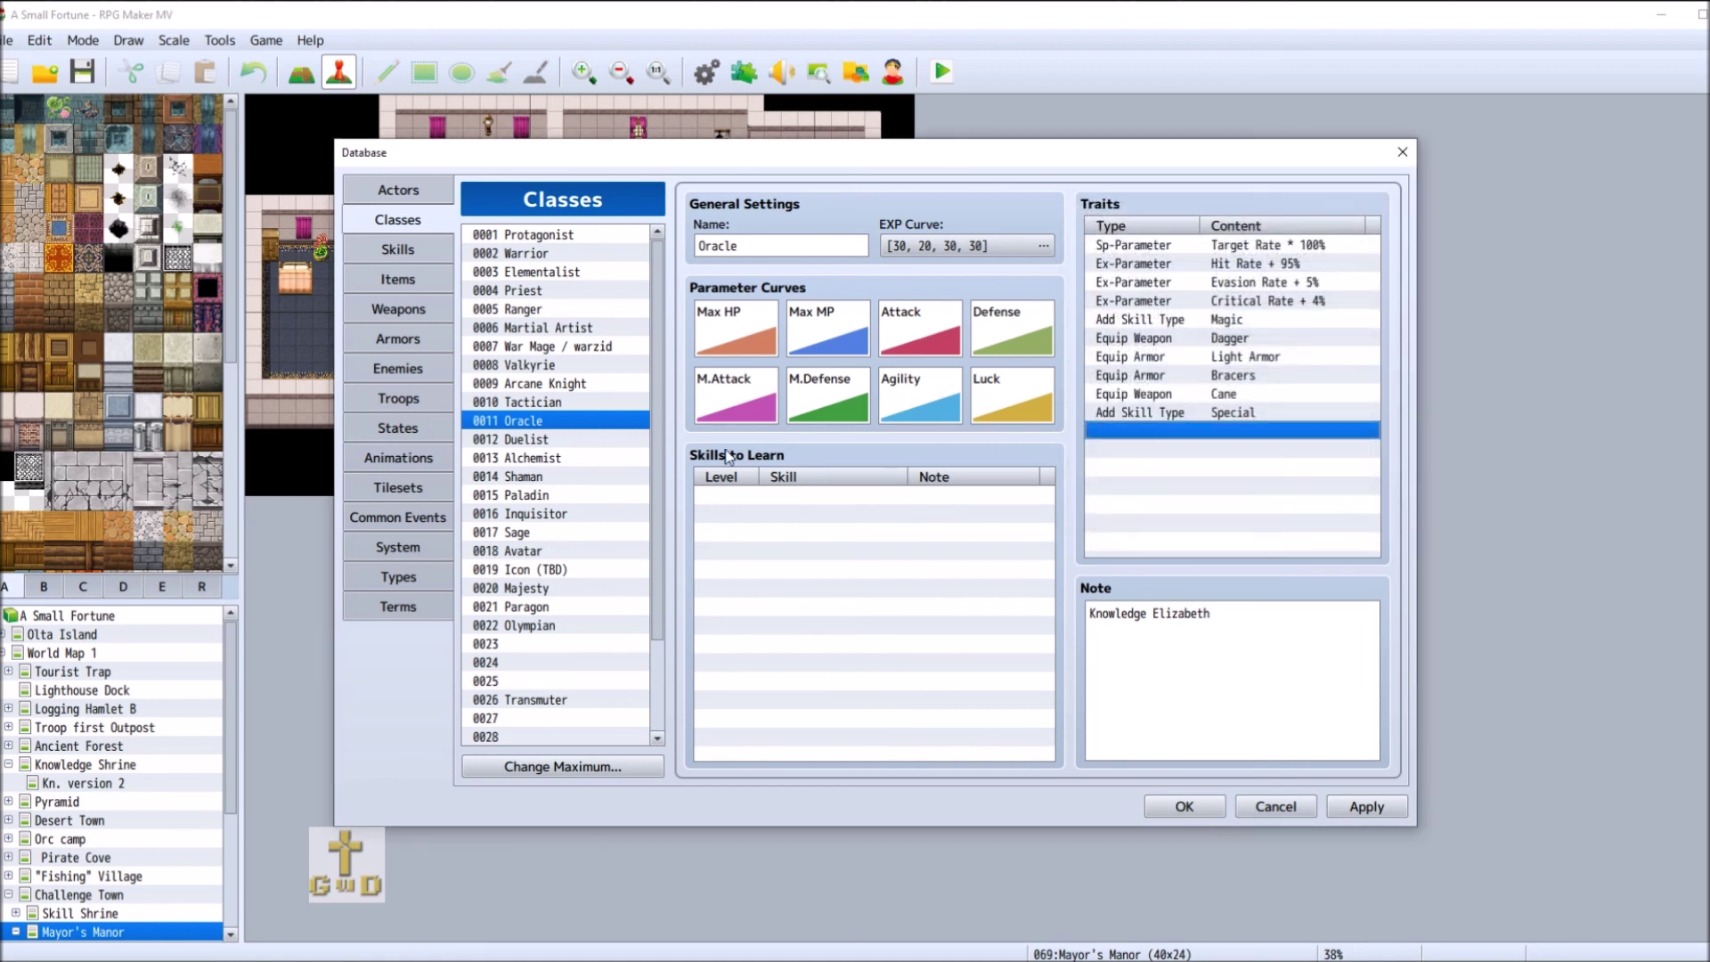
- Bring up the Tactician class and apply the pending database changes
left_click(534, 402)
left_click(591, 425)
left_click(591, 411)
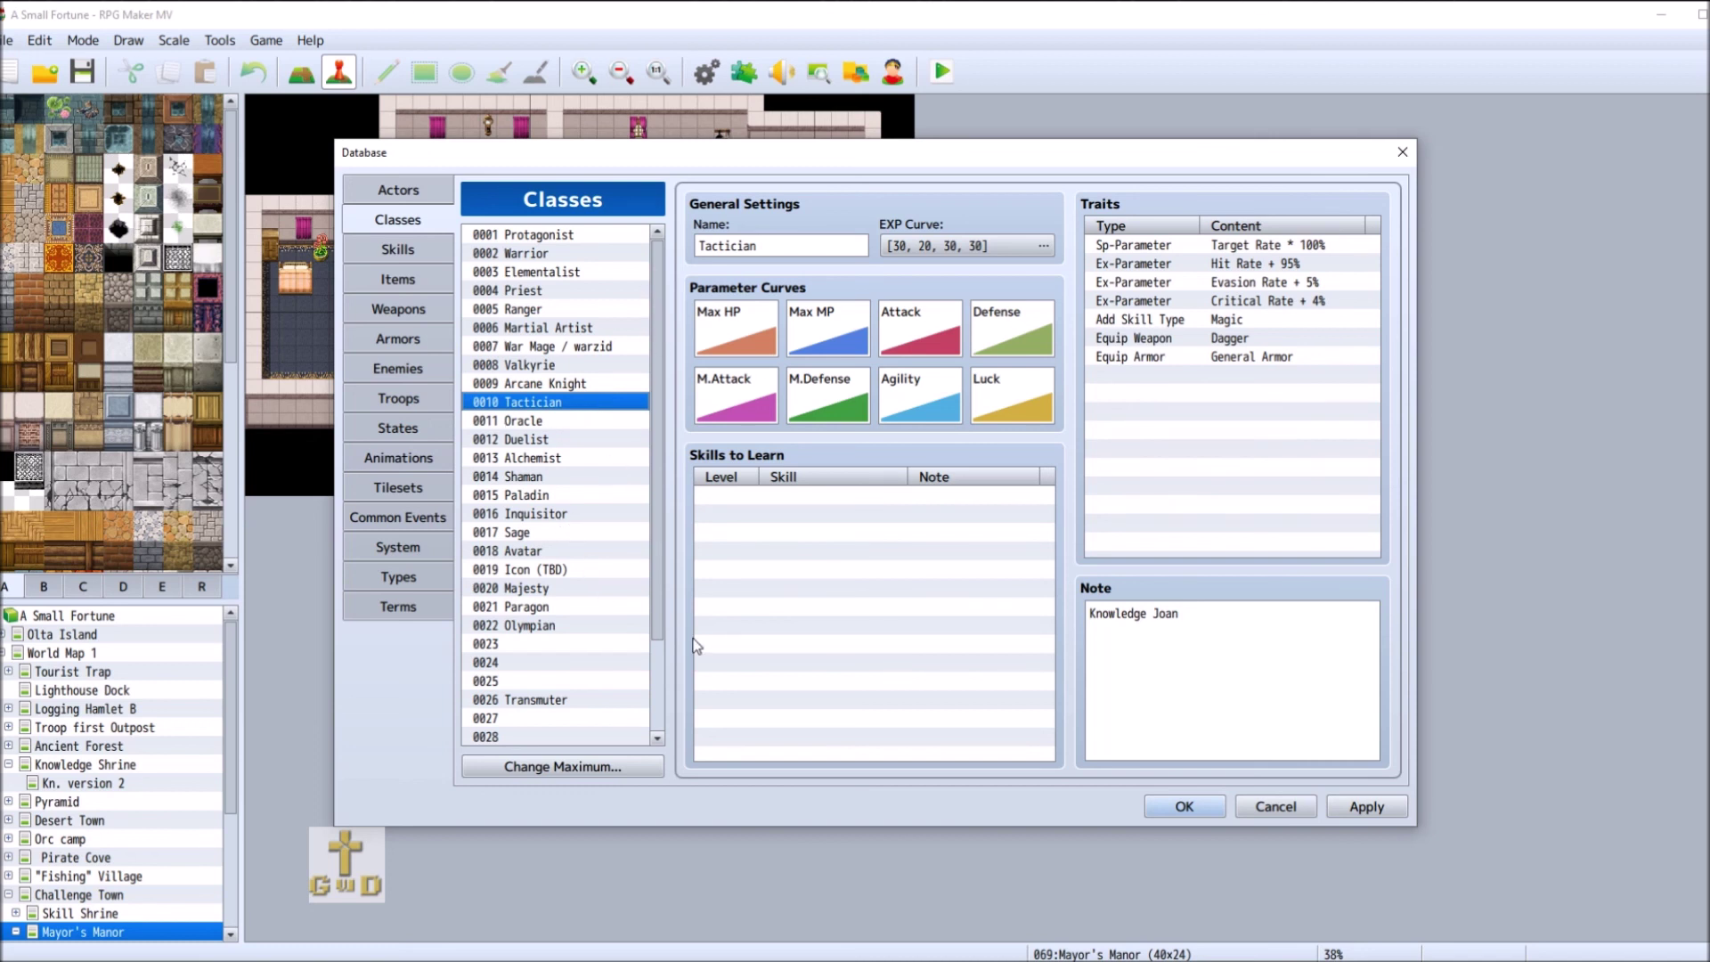
left_click(1366, 806)
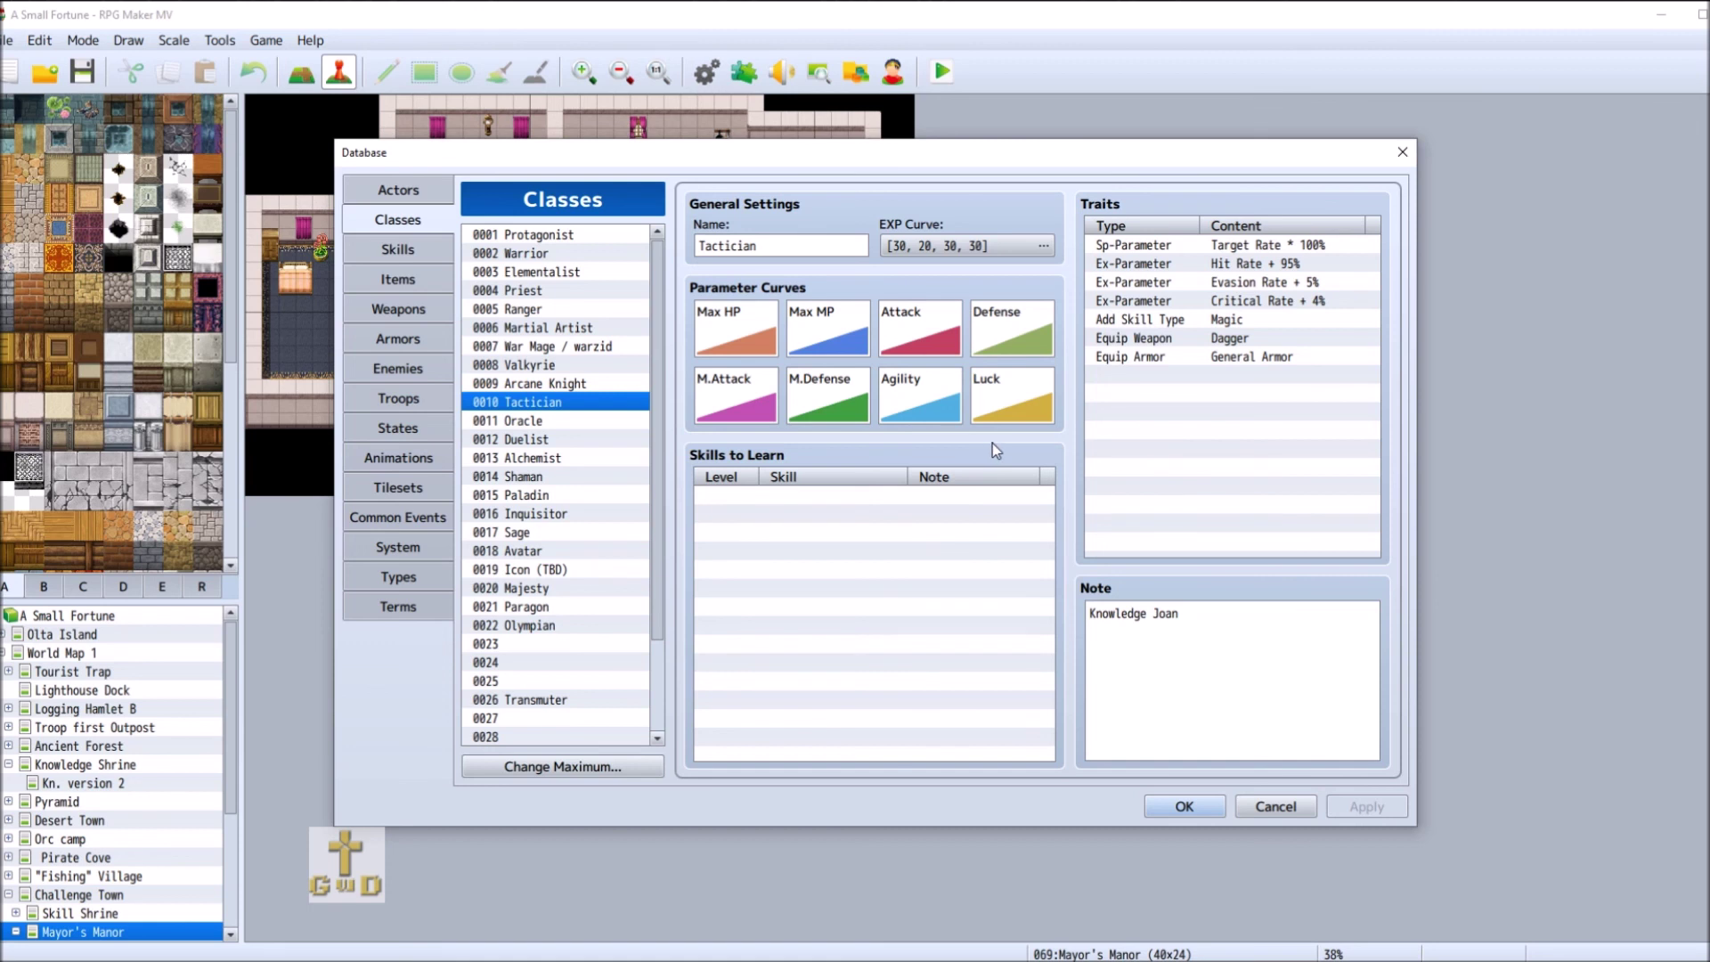
- Set the Tactician's EXP curve to base value 10, extra value 0 and acceleration A 27, and apply the change
left_click(1043, 246)
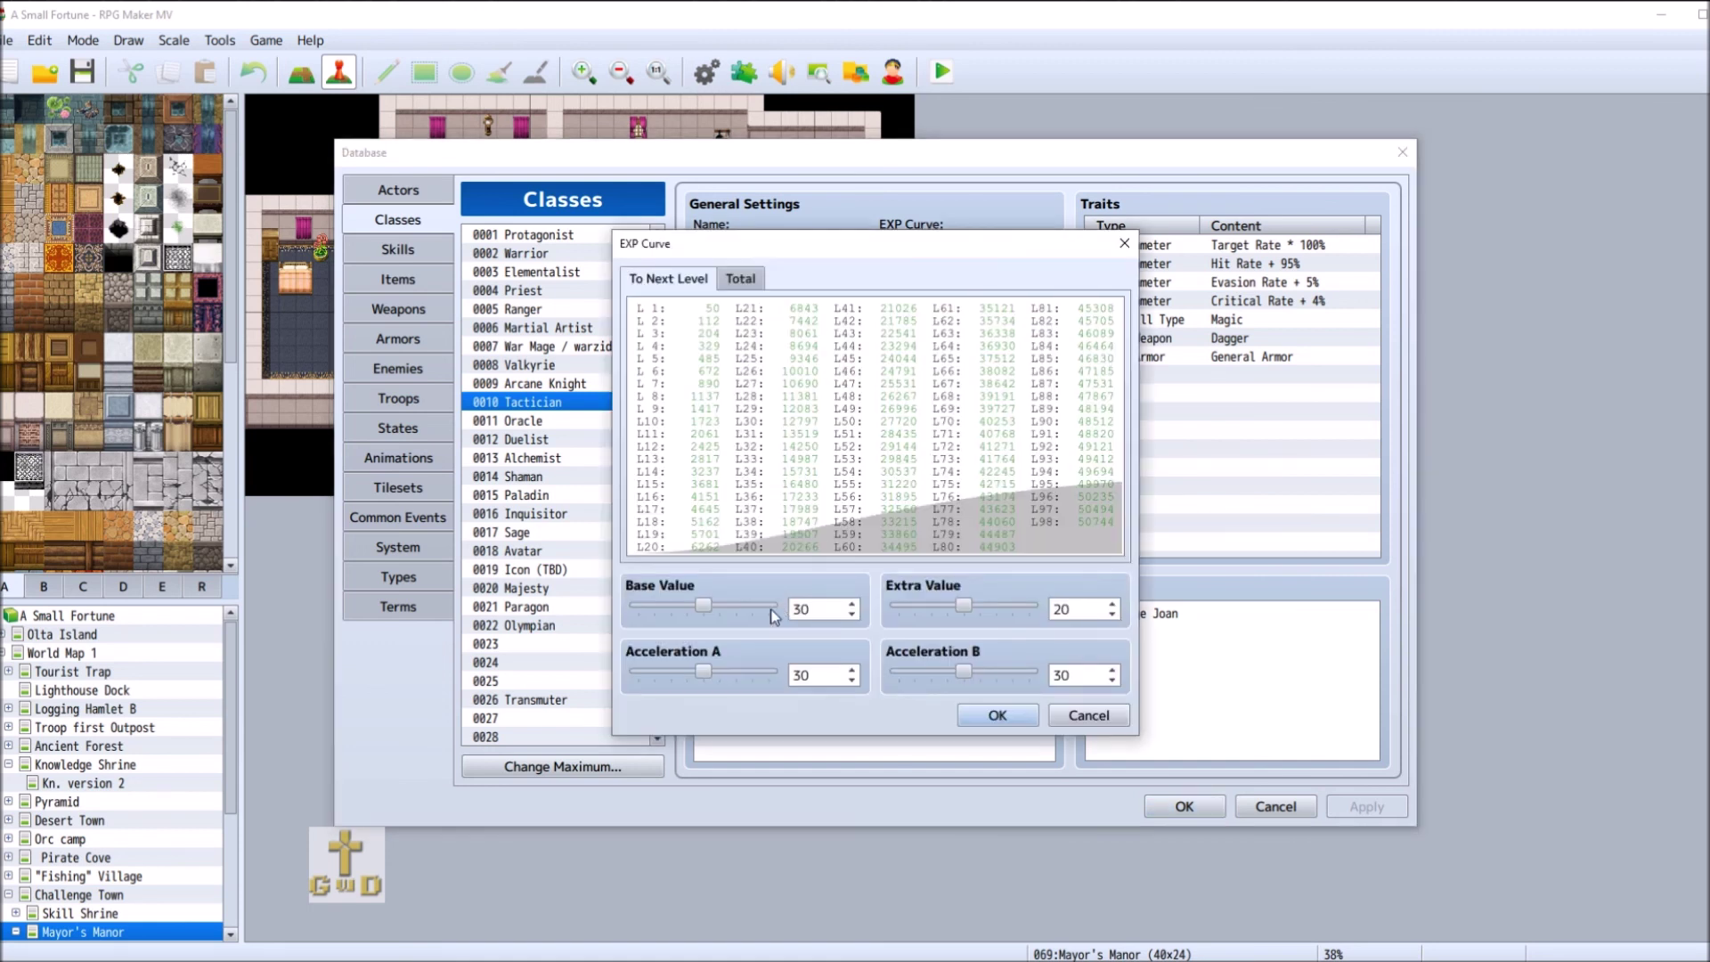
left_click_drag(700, 605, 638, 608)
left_click_drag(969, 608, 894, 612)
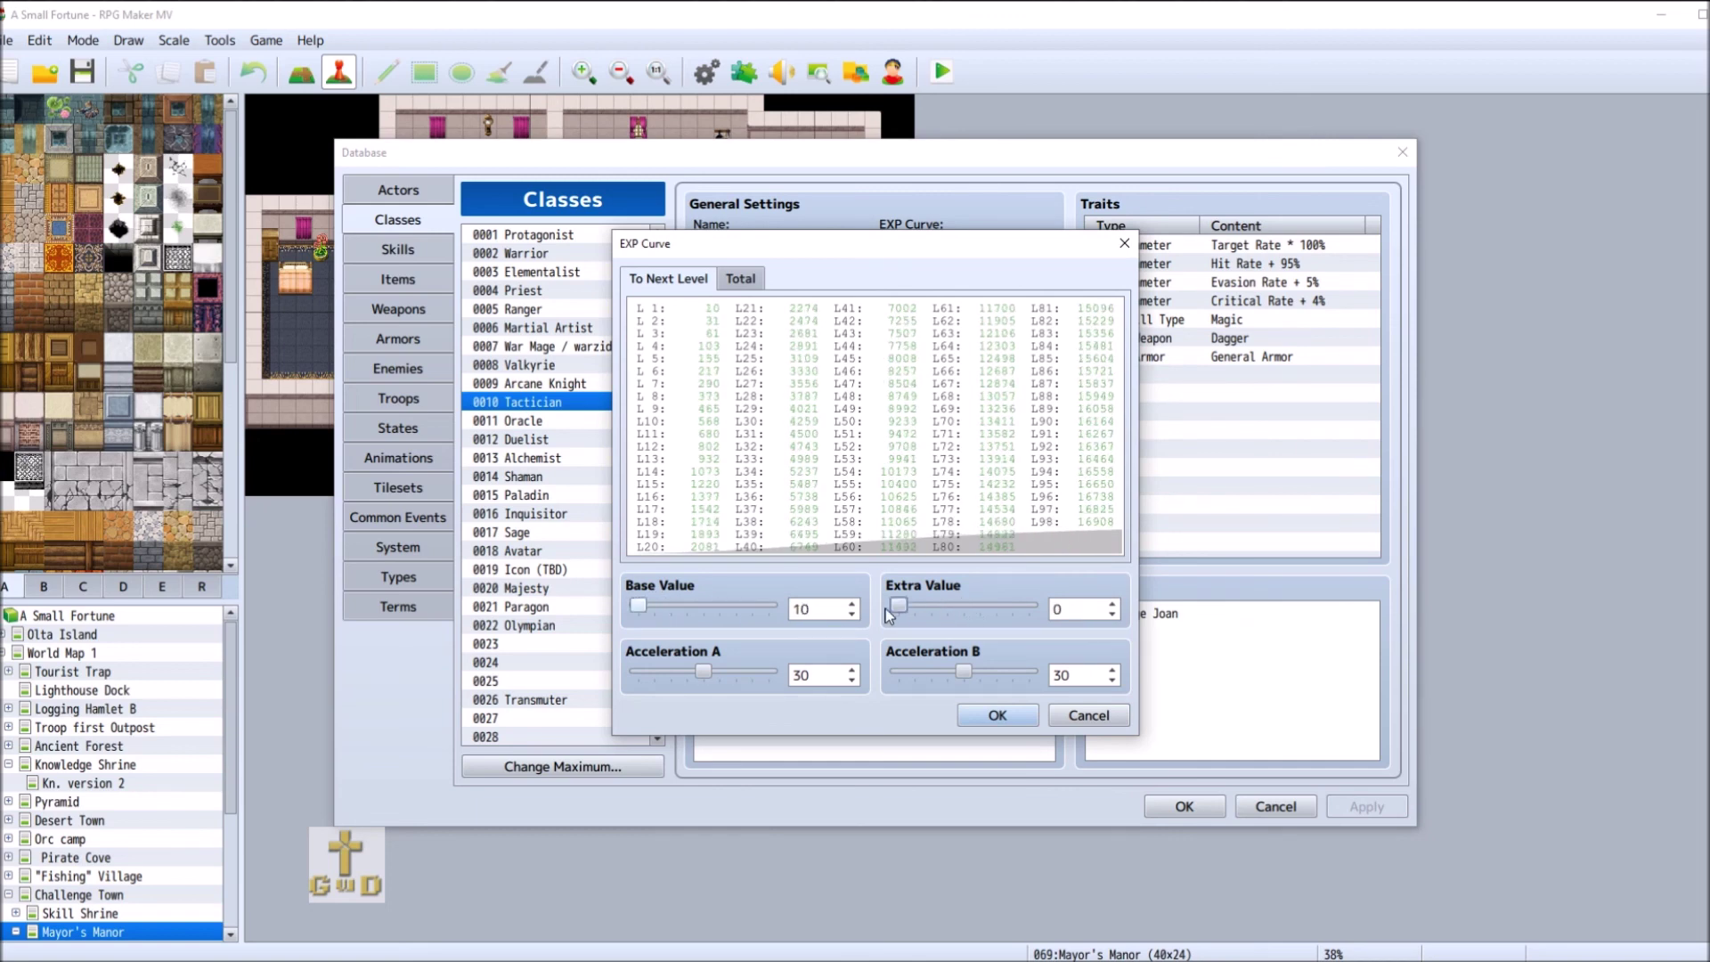
left_click_drag(707, 671, 693, 670)
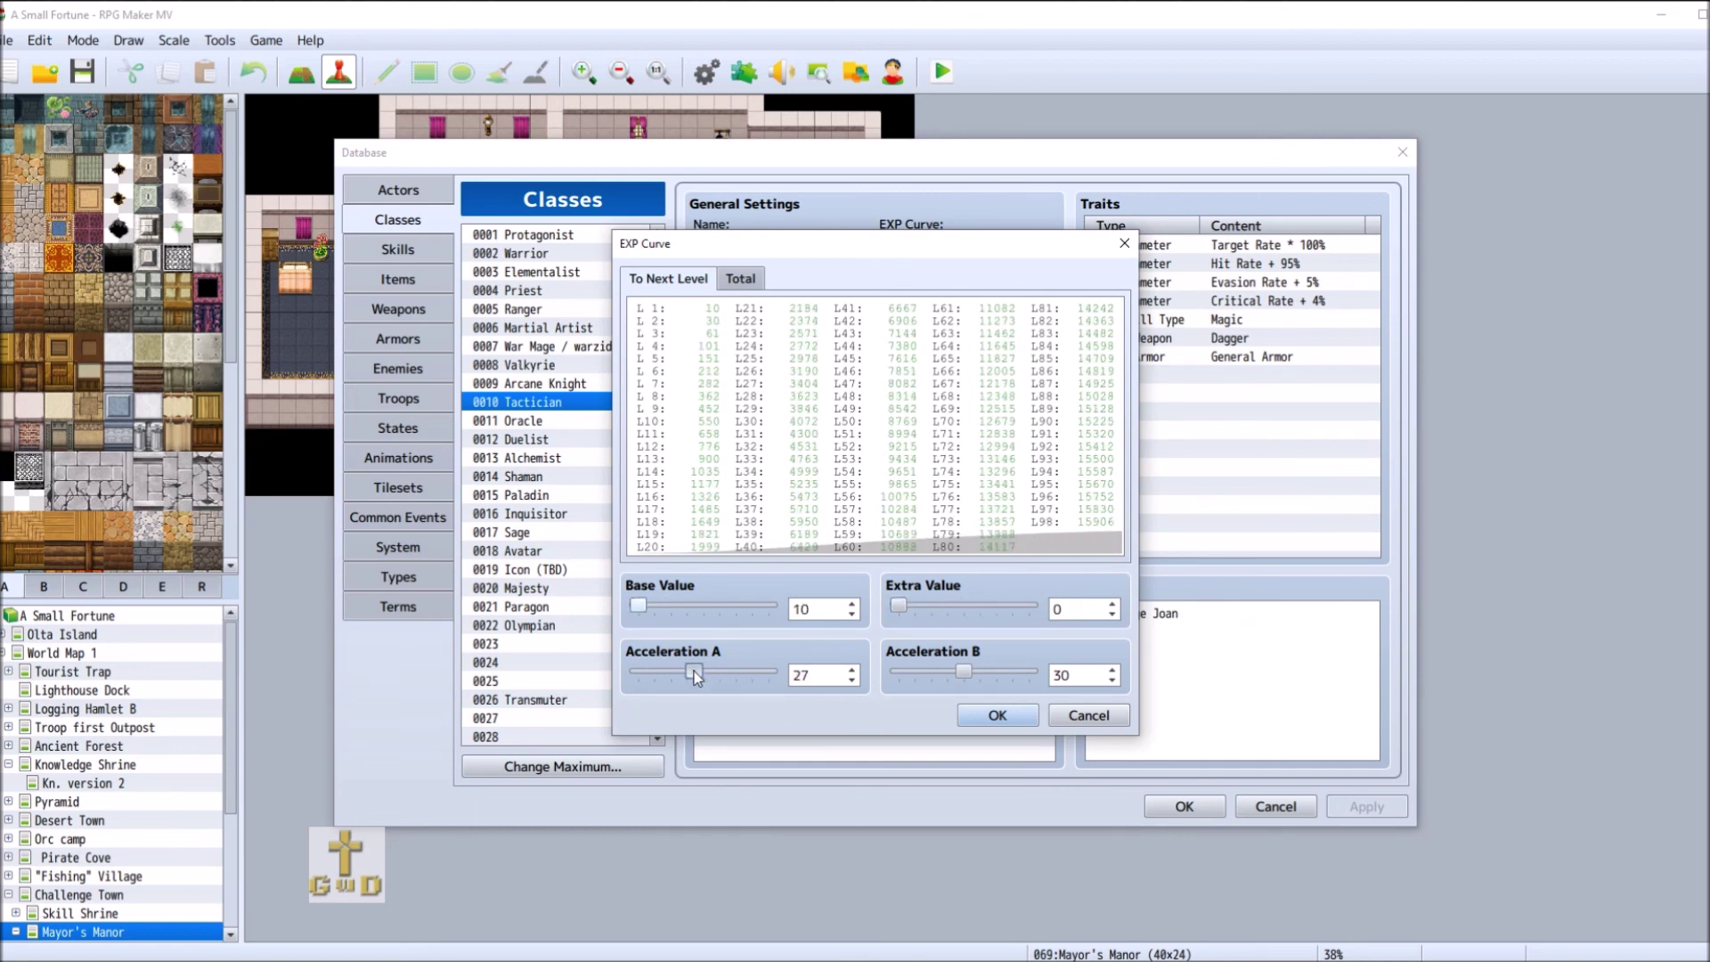
left_click(997, 715)
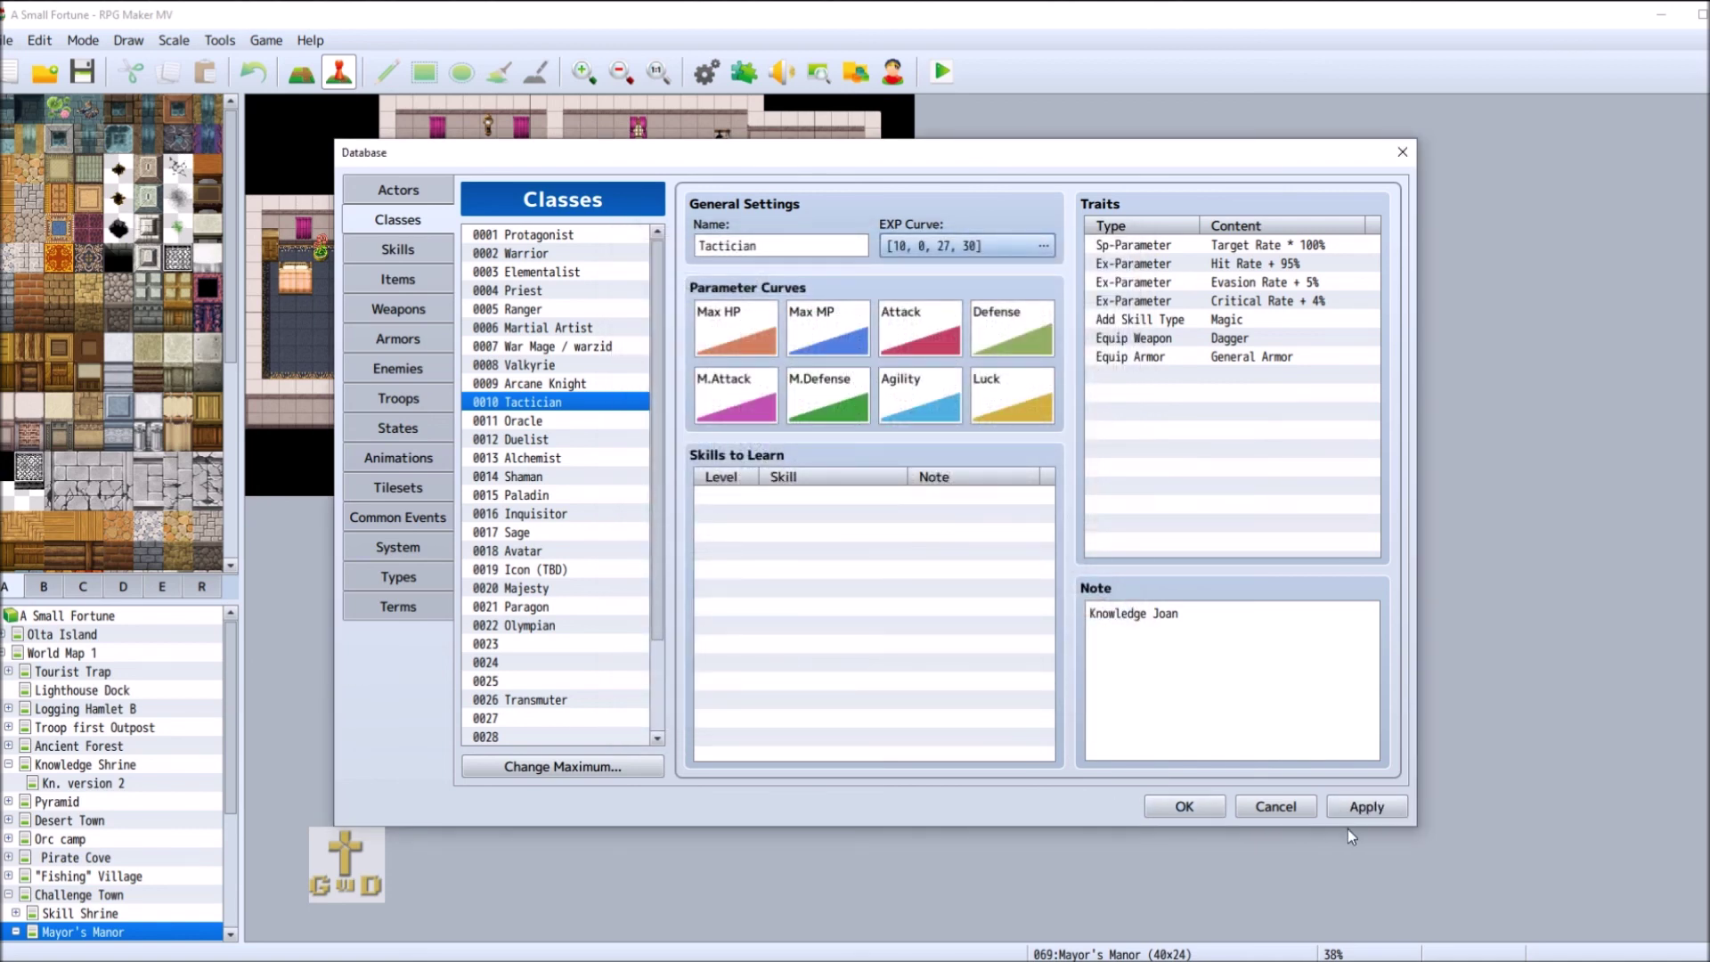
left_click(1386, 807)
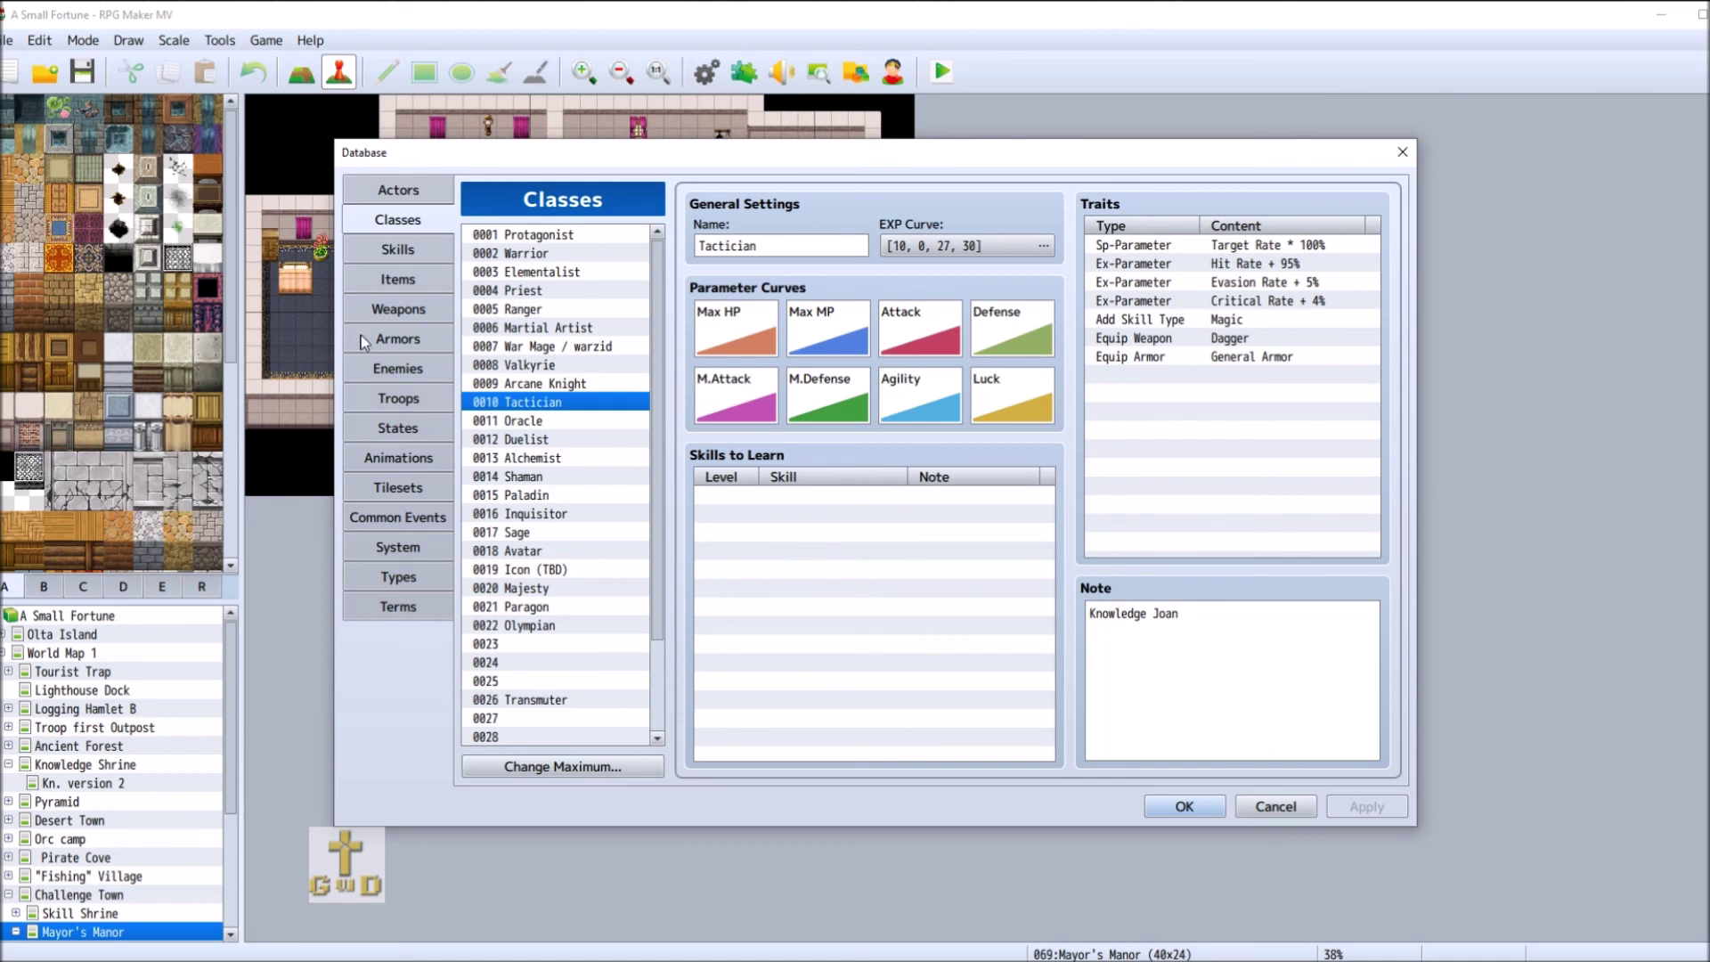
left_click(411, 250)
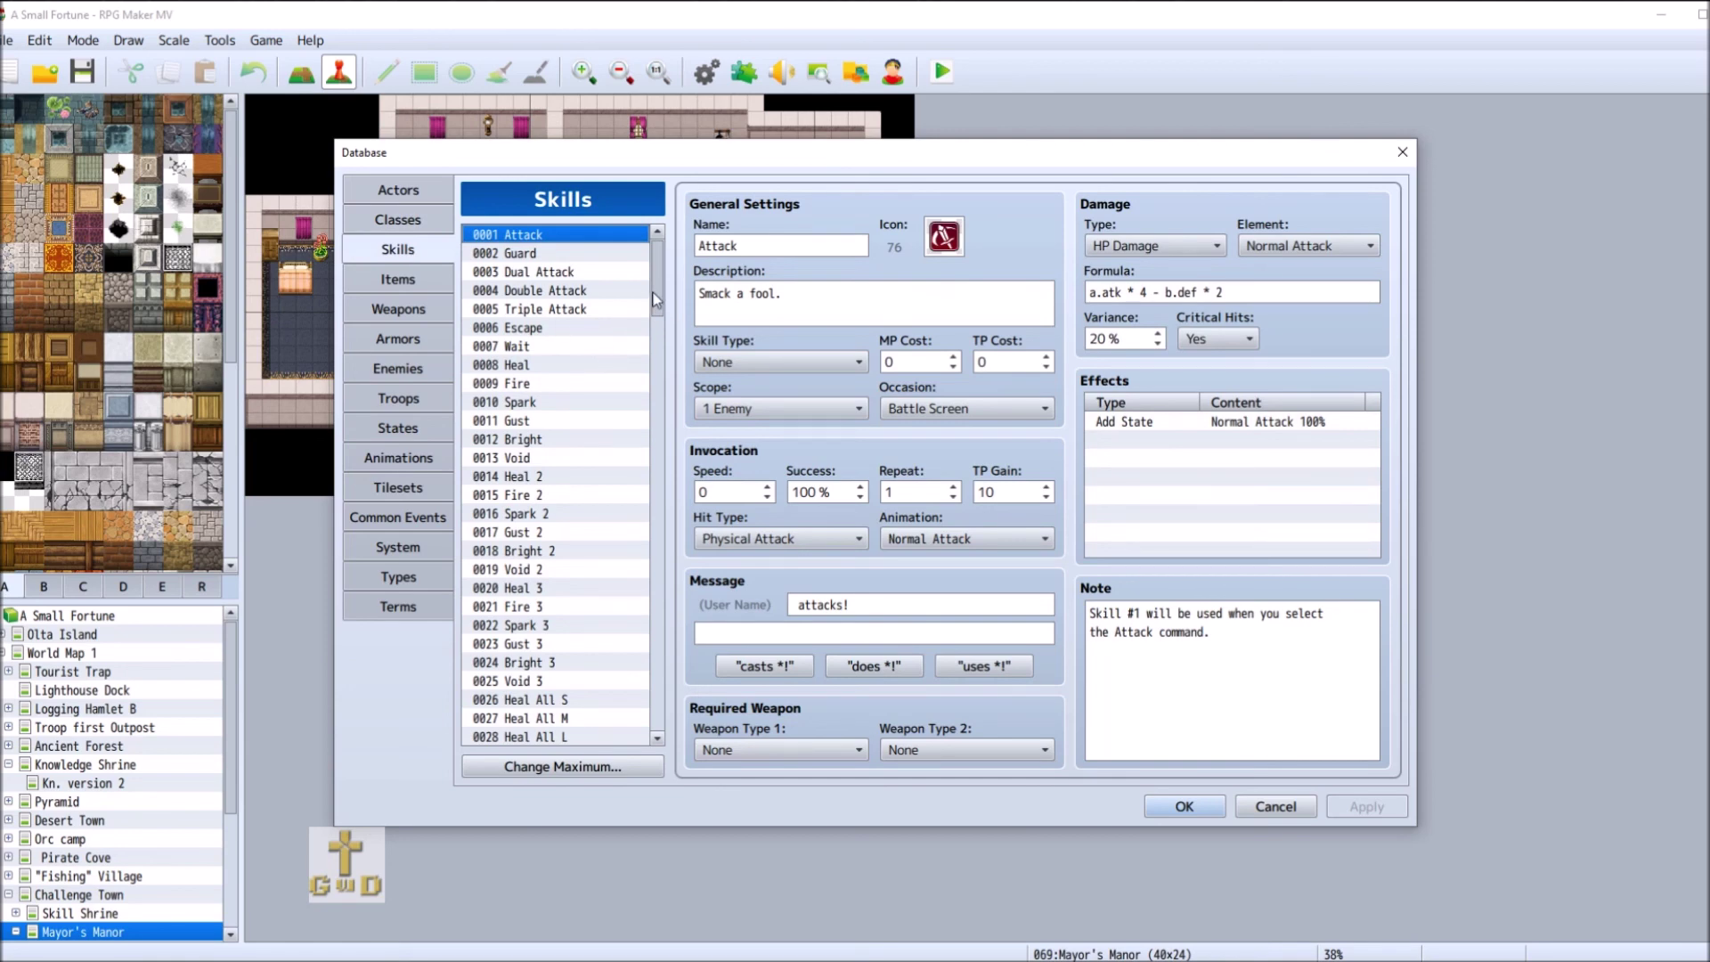
left_click_drag(664, 291, 674, 249)
left_click(402, 220)
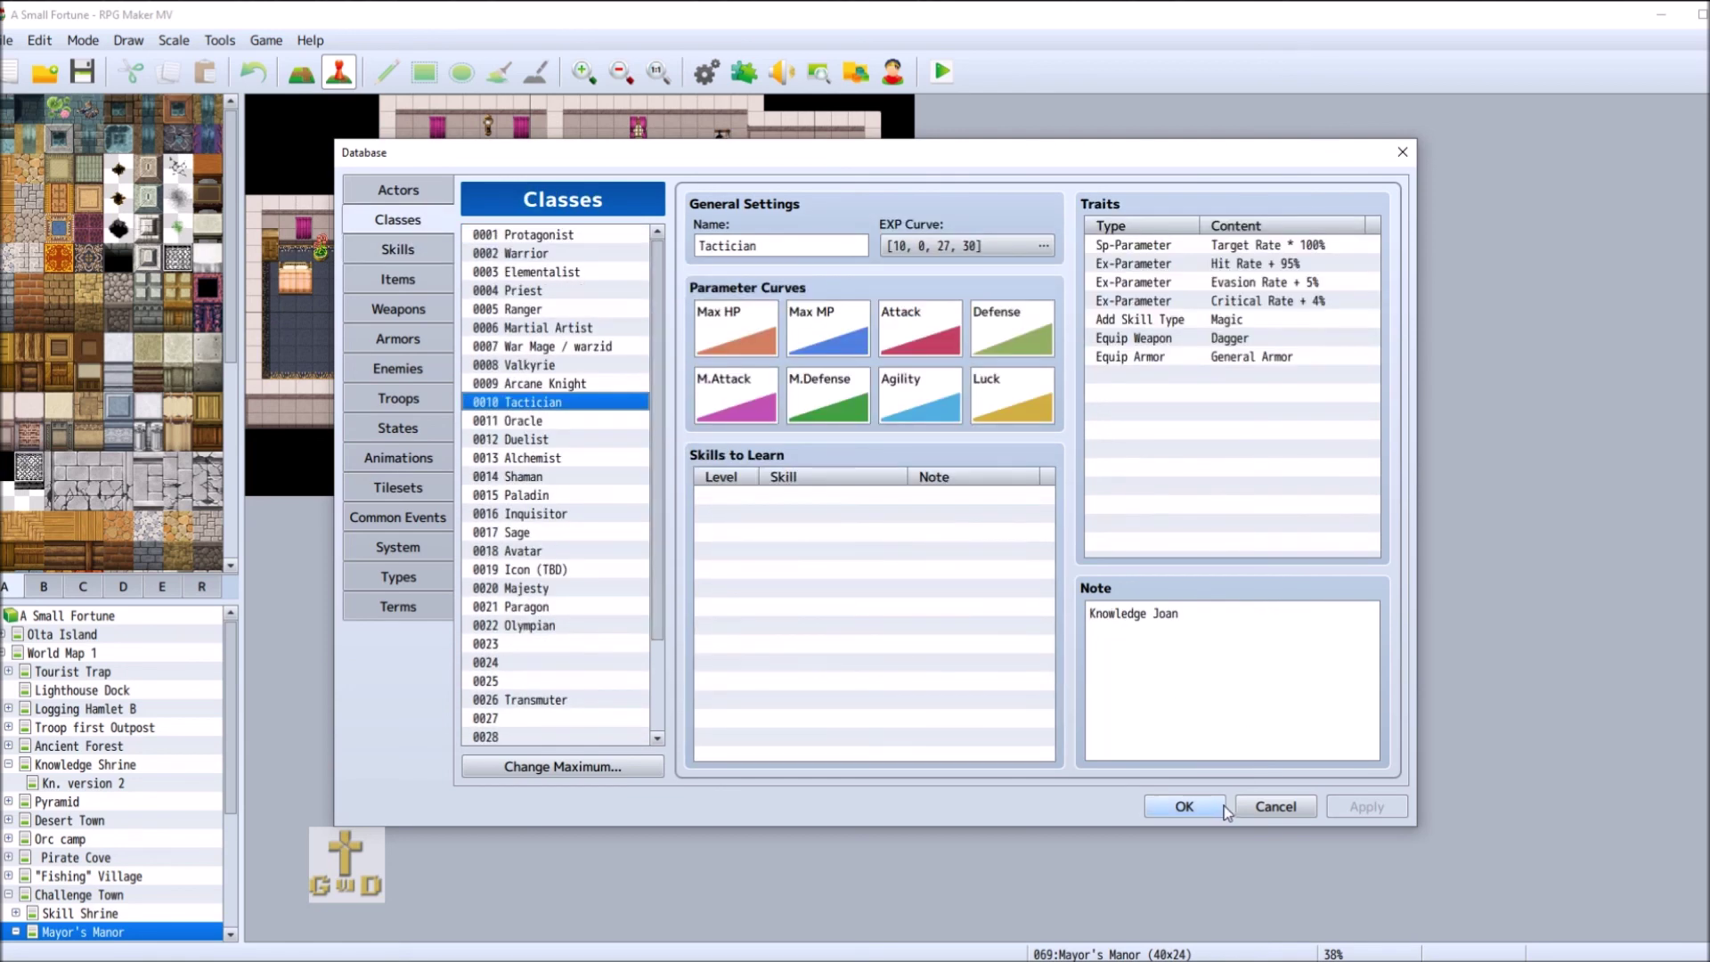